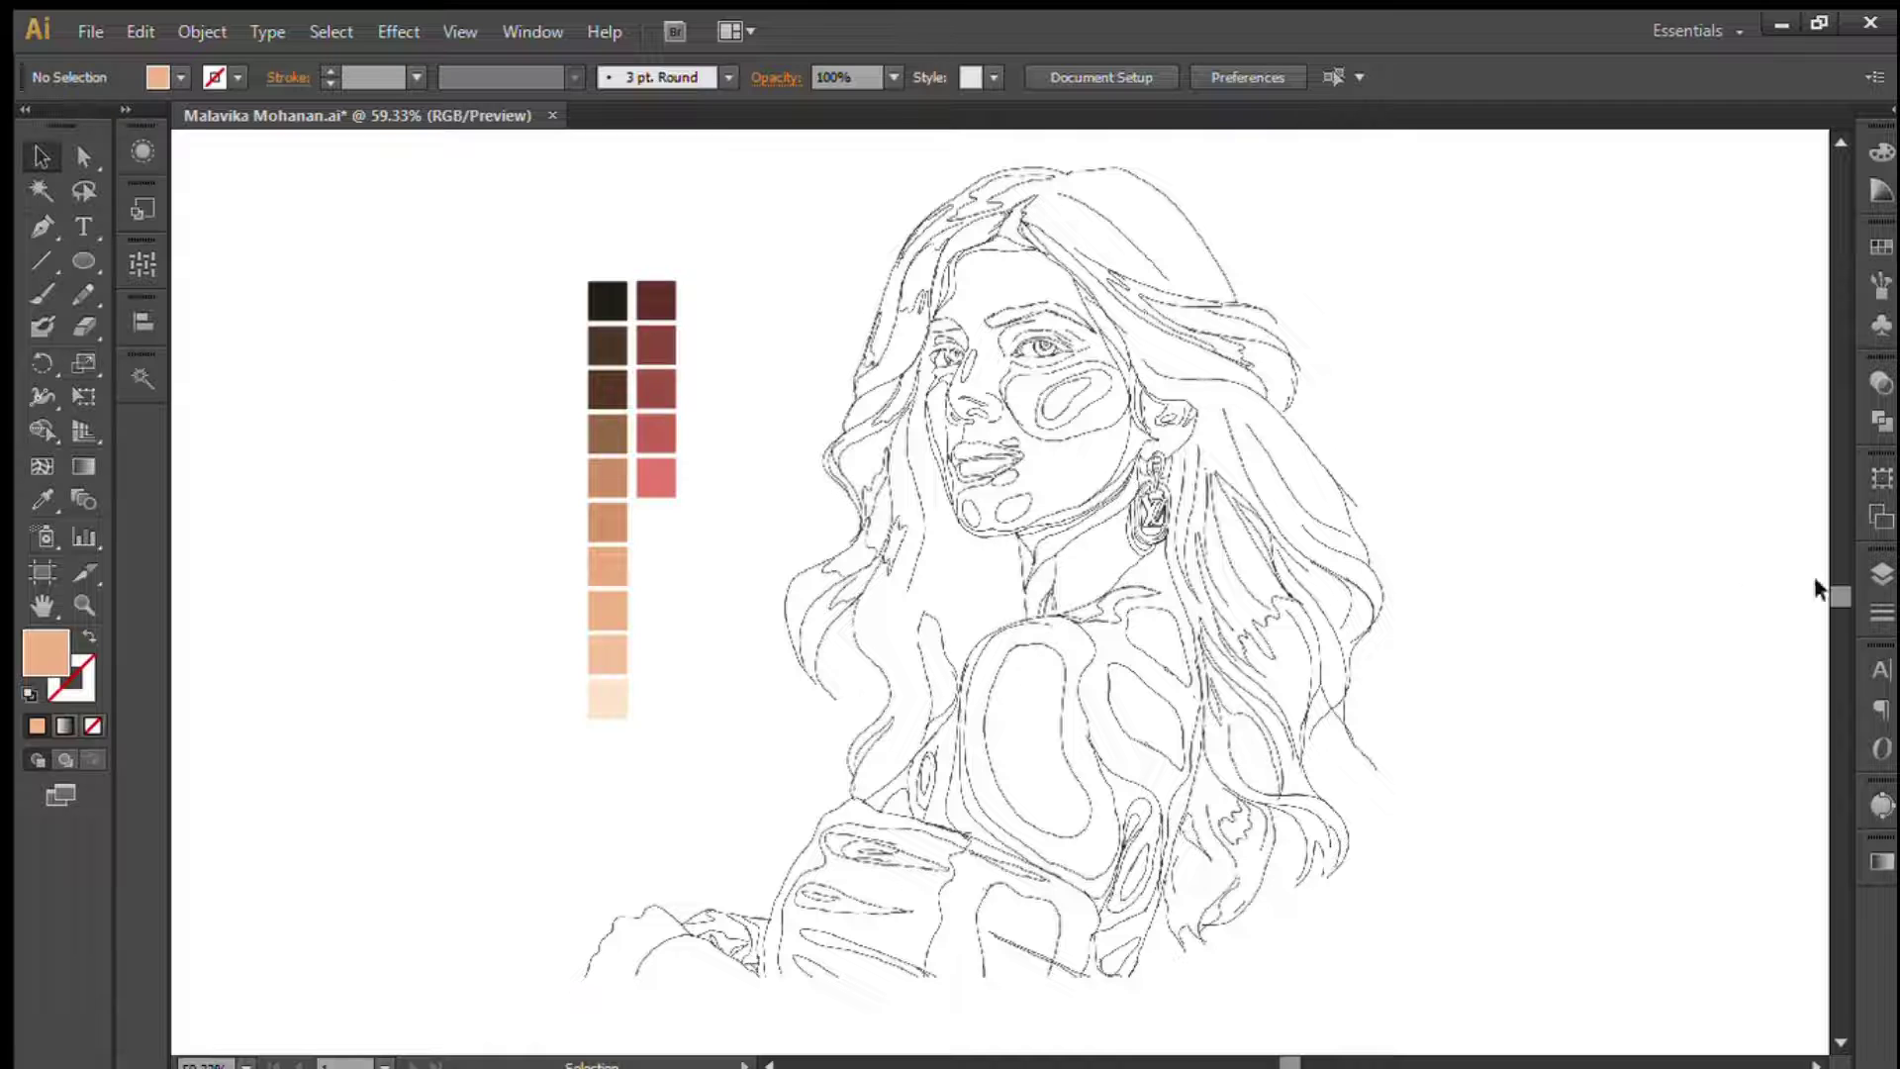
- Fade the placed sketch to 40% opacity and zoom in on the face
{"action": "left_click", "coordinate": [1192, 396]}
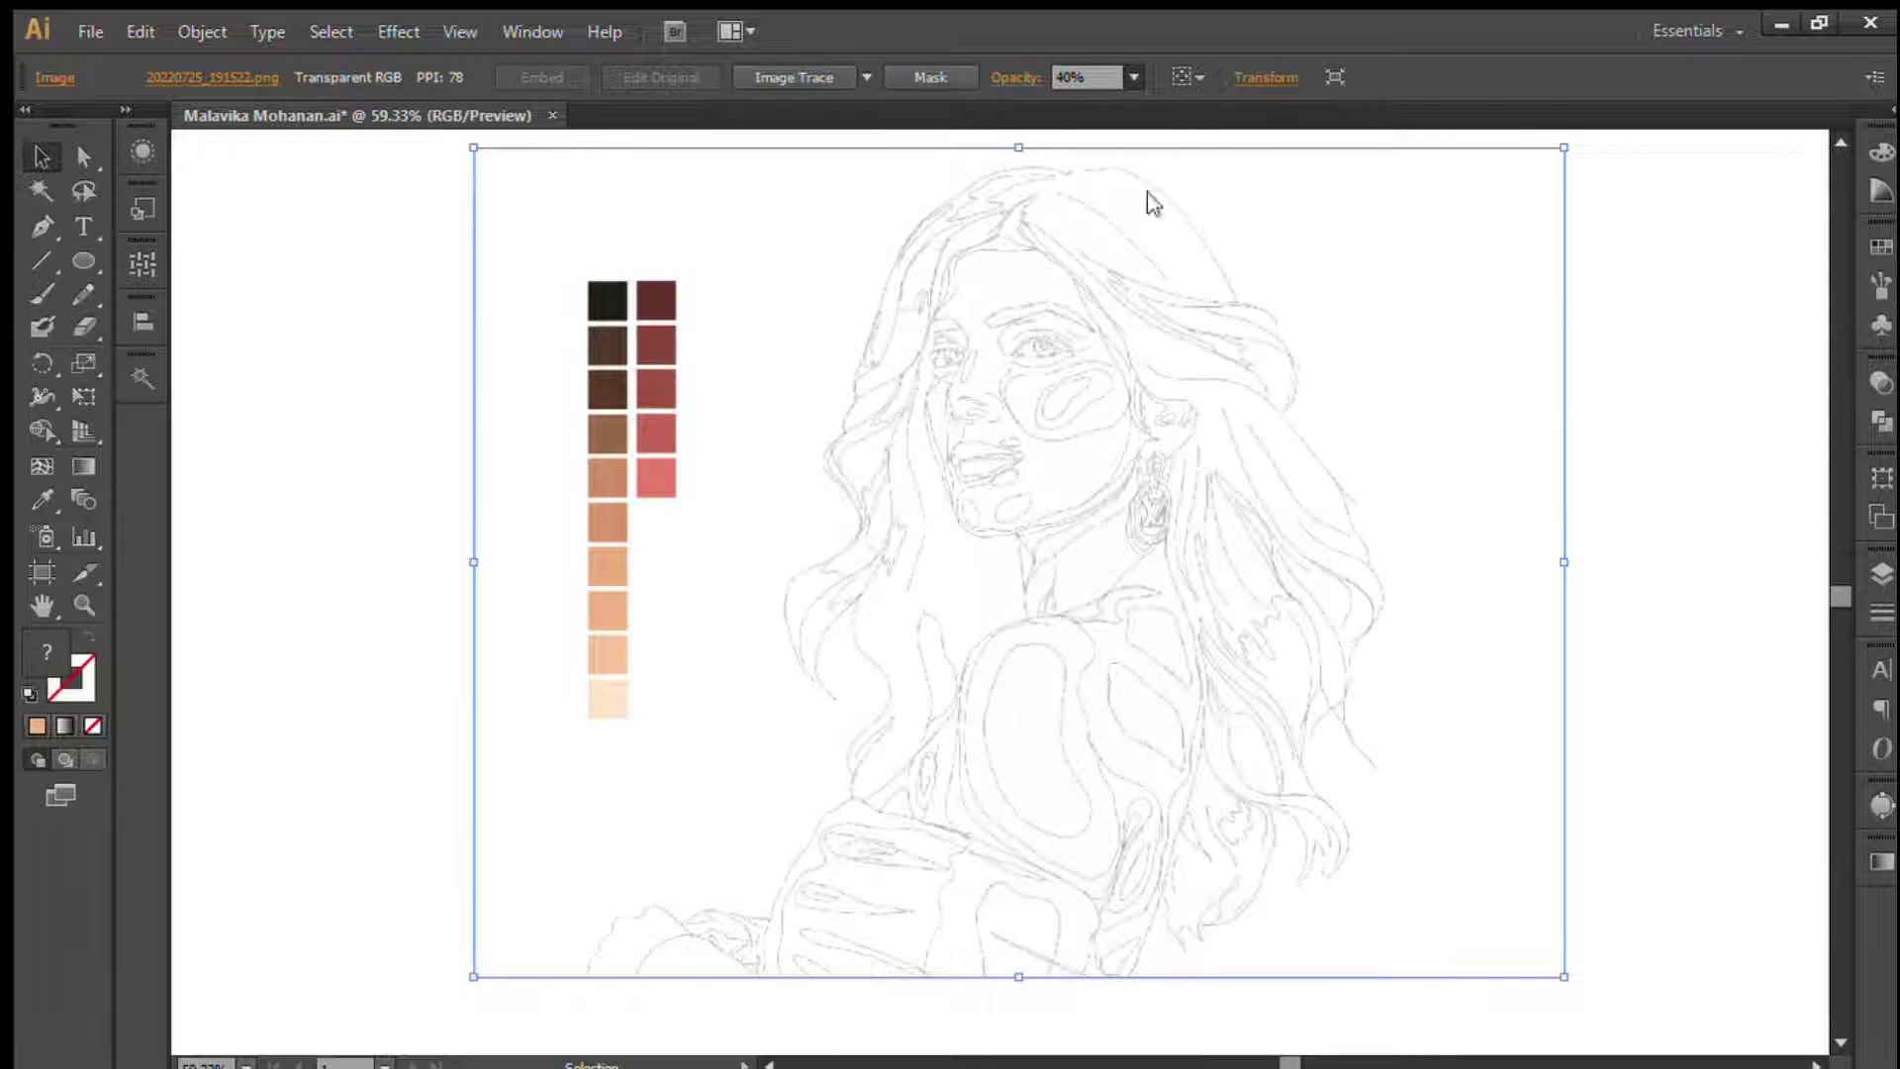
{"action": "left_click", "coordinate": [1579, 626]}
{"action": "key", "text": "ctrl+plus"}
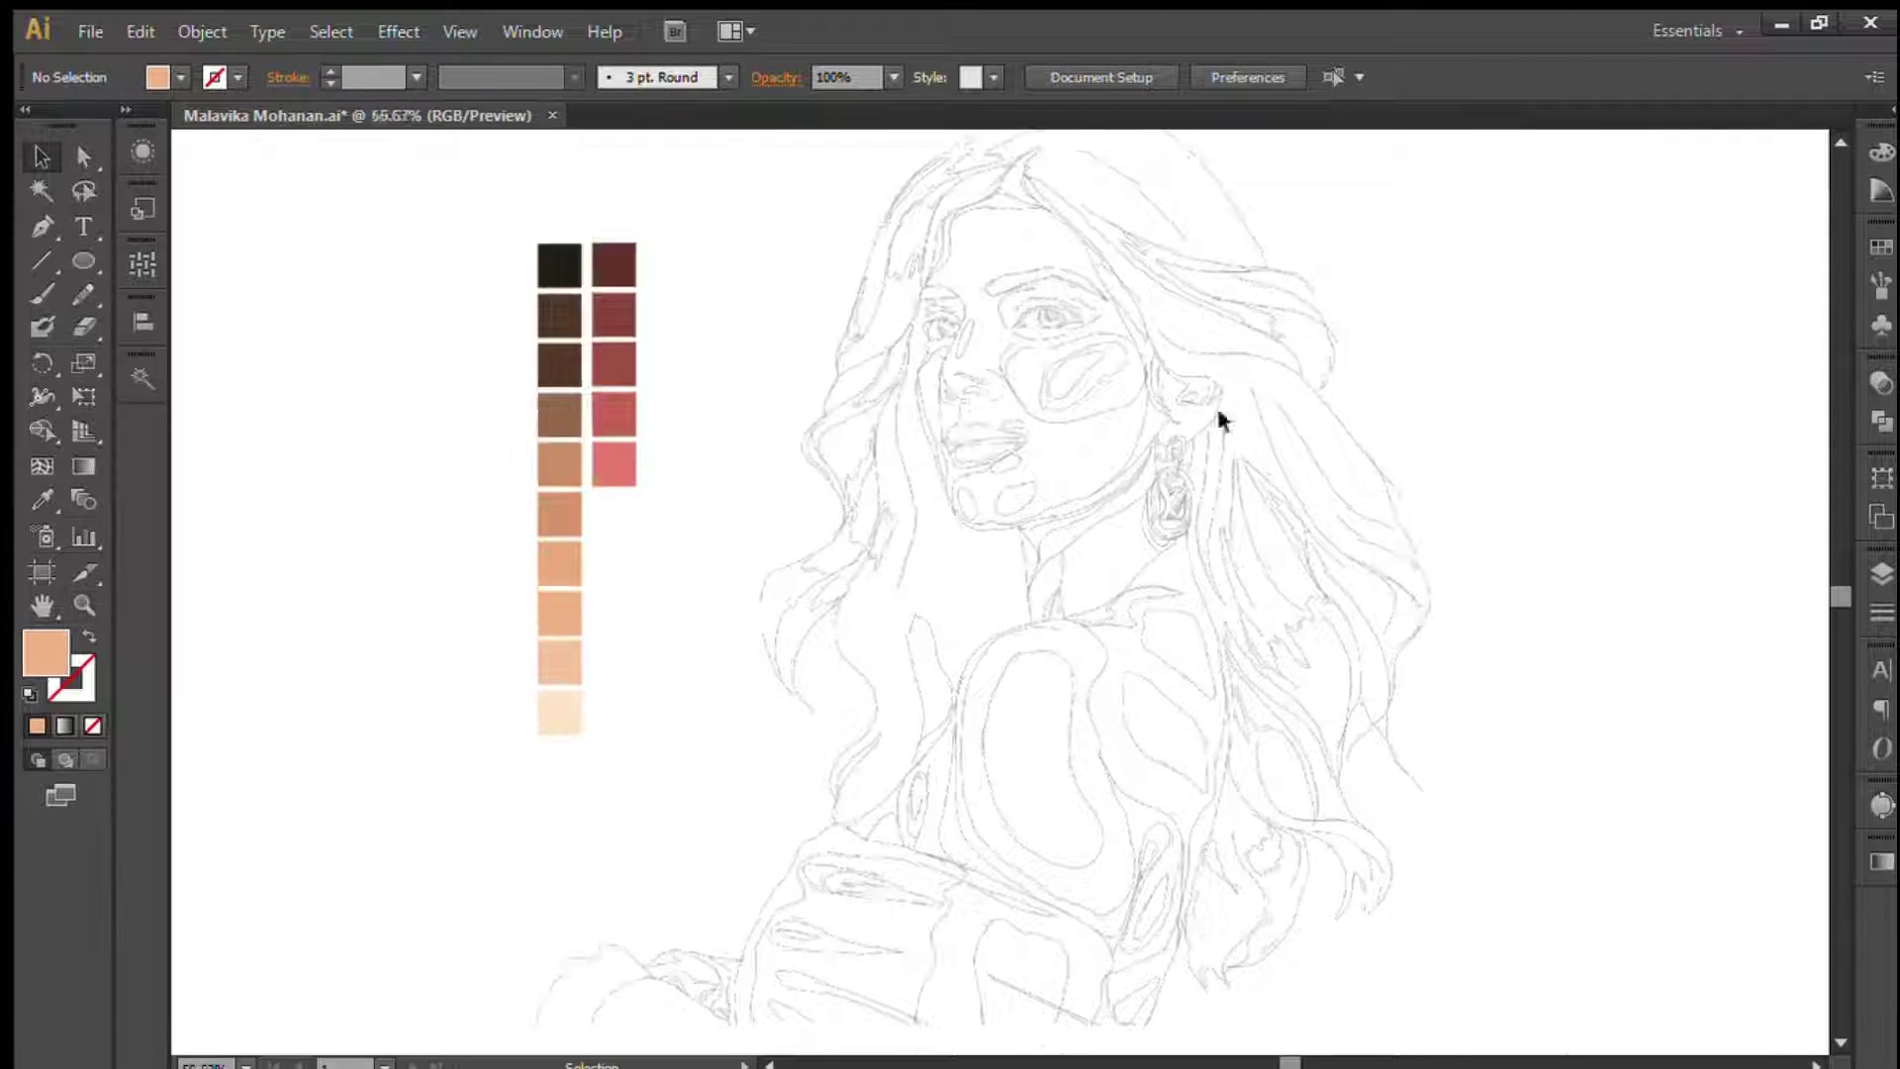
{"action": "key", "text": "ctrl+plus"}
{"action": "key", "text": "ctrl+plus"}
{"action": "key", "text": "ctrl+plus"}
{"action": "left_click_drag", "start_coordinate": [963, 149], "coordinate": [963, 556]}
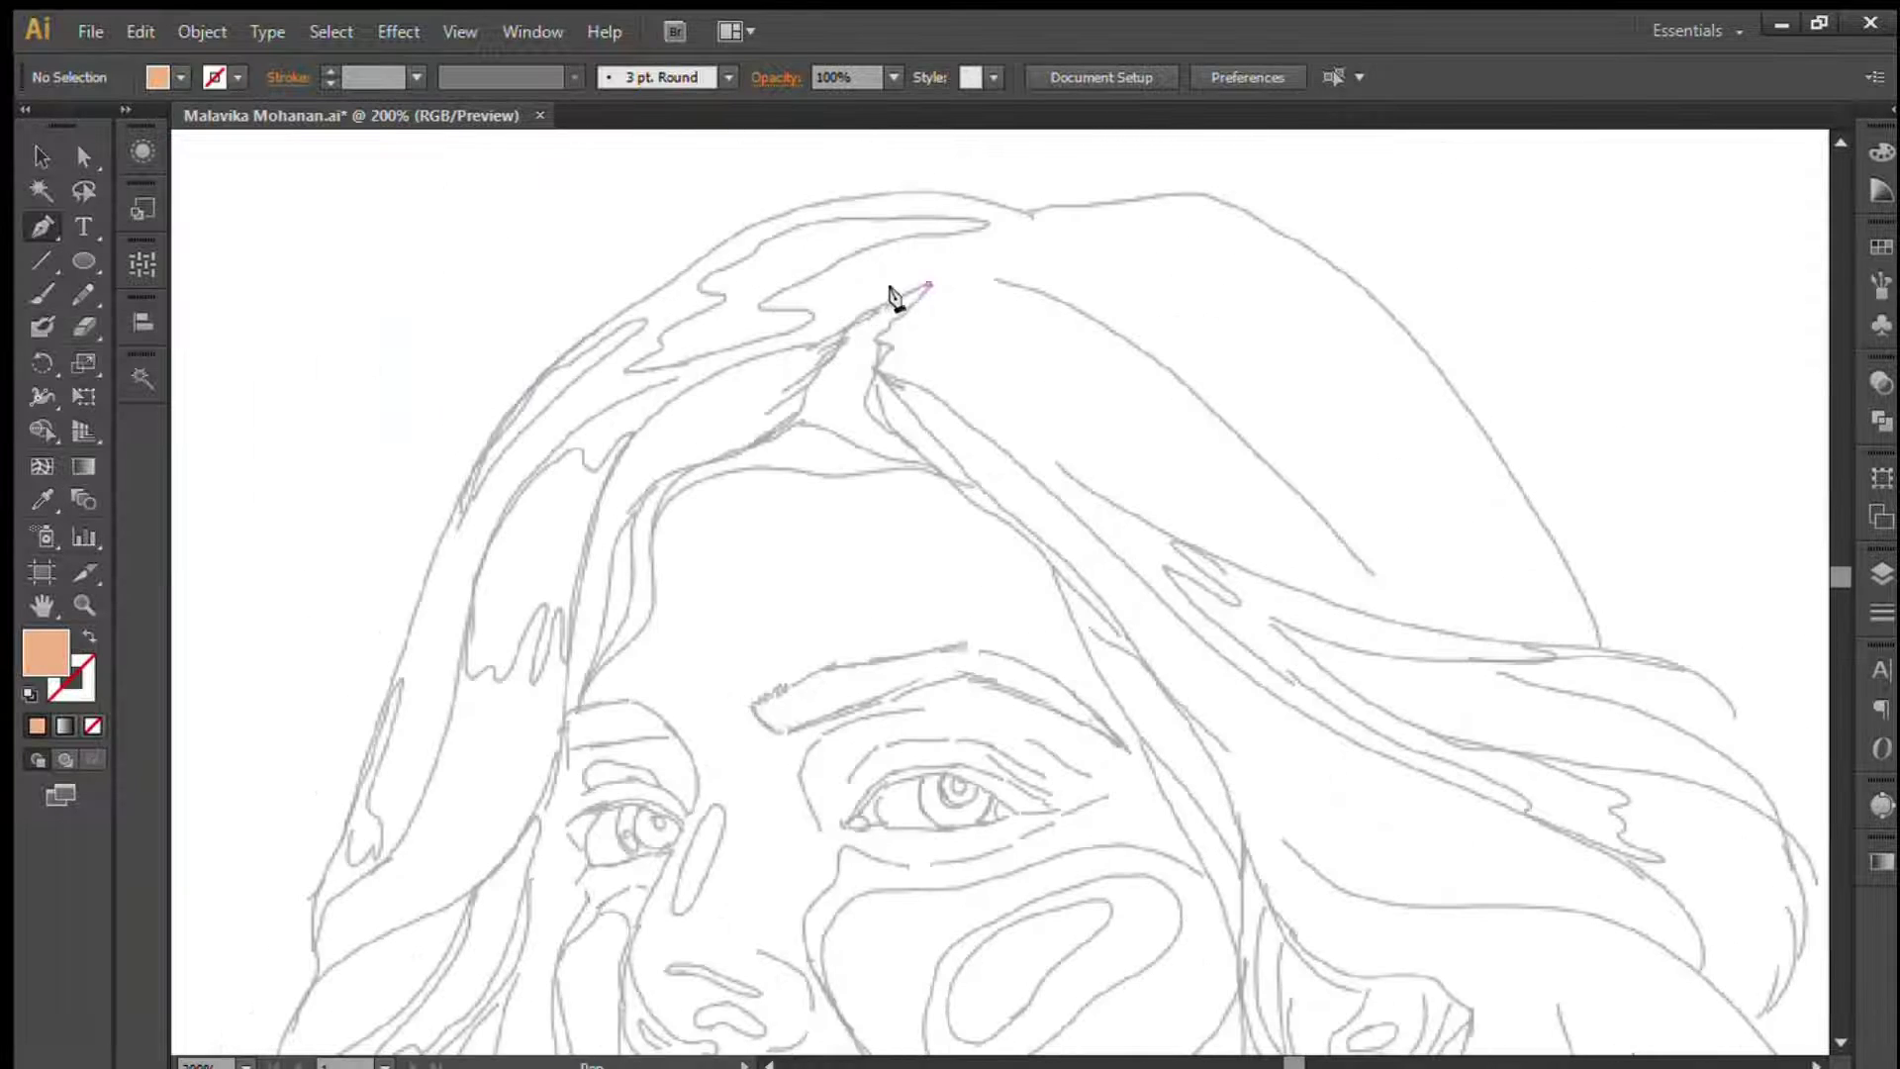
- Trace the skin outline along the hairline and down the side of the face to the cheek
{"action": "left_click", "coordinate": [940, 173]}
{"action": "left_click", "coordinate": [829, 253]}
{"action": "left_click", "coordinate": [690, 361]}
{"action": "left_click", "coordinate": [631, 420]}
{"action": "left_click", "coordinate": [588, 594]}
{"action": "left_click", "coordinate": [594, 661]}
{"action": "left_click_drag", "start_coordinate": [601, 679], "coordinate": [667, 604]}
- Continue the skin outline around the chin, jaw, down the neck and along the shoulder
{"action": "left_click", "coordinate": [743, 831]}
{"action": "mouse_move", "coordinate": [742, 831]}
{"action": "left_mouse_down"}
{"action": "mouse_move", "coordinate": [764, 635]}
{"action": "mouse_move", "coordinate": [866, 581]}
{"action": "left_mouse_up"}
{"action": "left_click", "coordinate": [764, 636]}
{"action": "left_click", "coordinate": [870, 644]}
{"action": "left_click", "coordinate": [891, 729]}
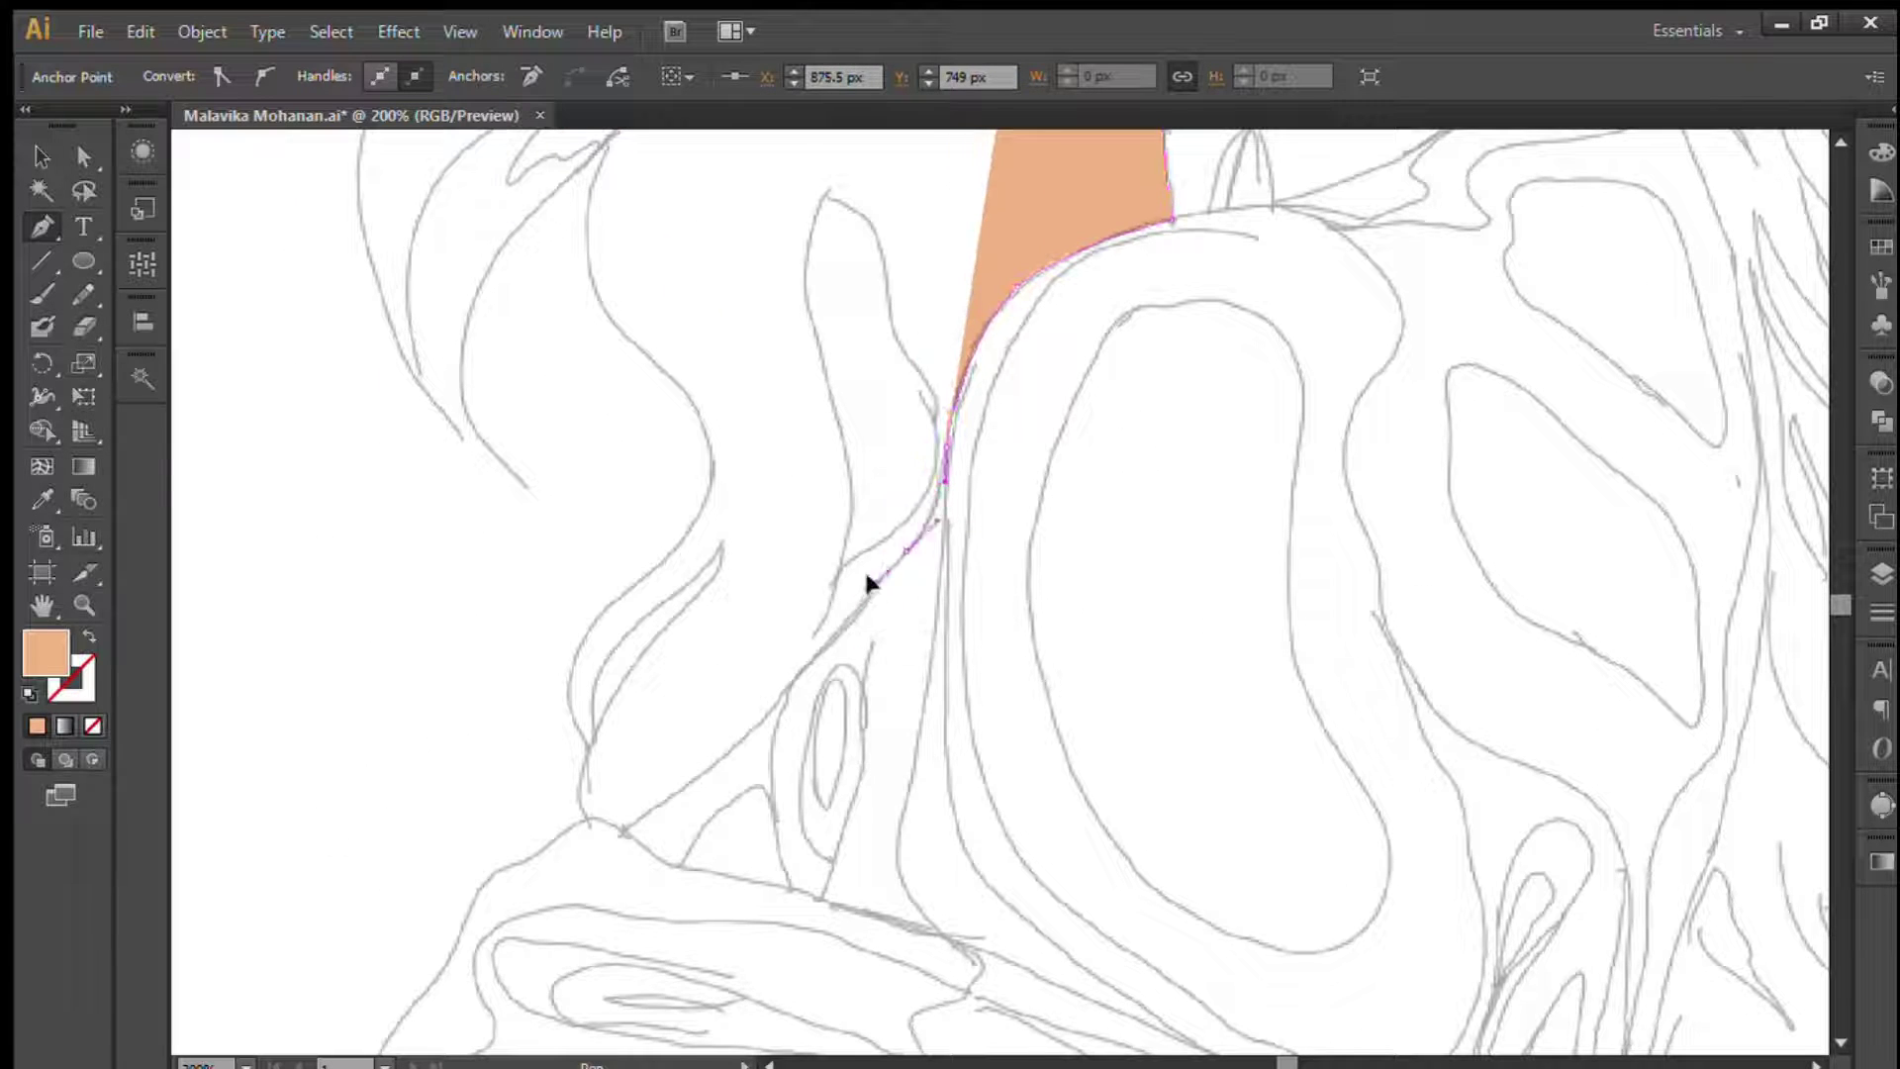
{"action": "left_click", "coordinate": [688, 616]}
{"action": "mouse_move", "coordinate": [800, 655]}
{"action": "left_mouse_down"}
{"action": "mouse_move", "coordinate": [1273, 891]}
{"action": "mouse_move", "coordinate": [1248, 693]}
{"action": "left_mouse_up"}
{"action": "left_click", "coordinate": [1208, 798]}
- Close the peach skin shape at the hair peak and view the whole face
{"action": "scroll", "coordinate": [1247, 692], "scroll_direction": "up", "scroll_amount": 5}
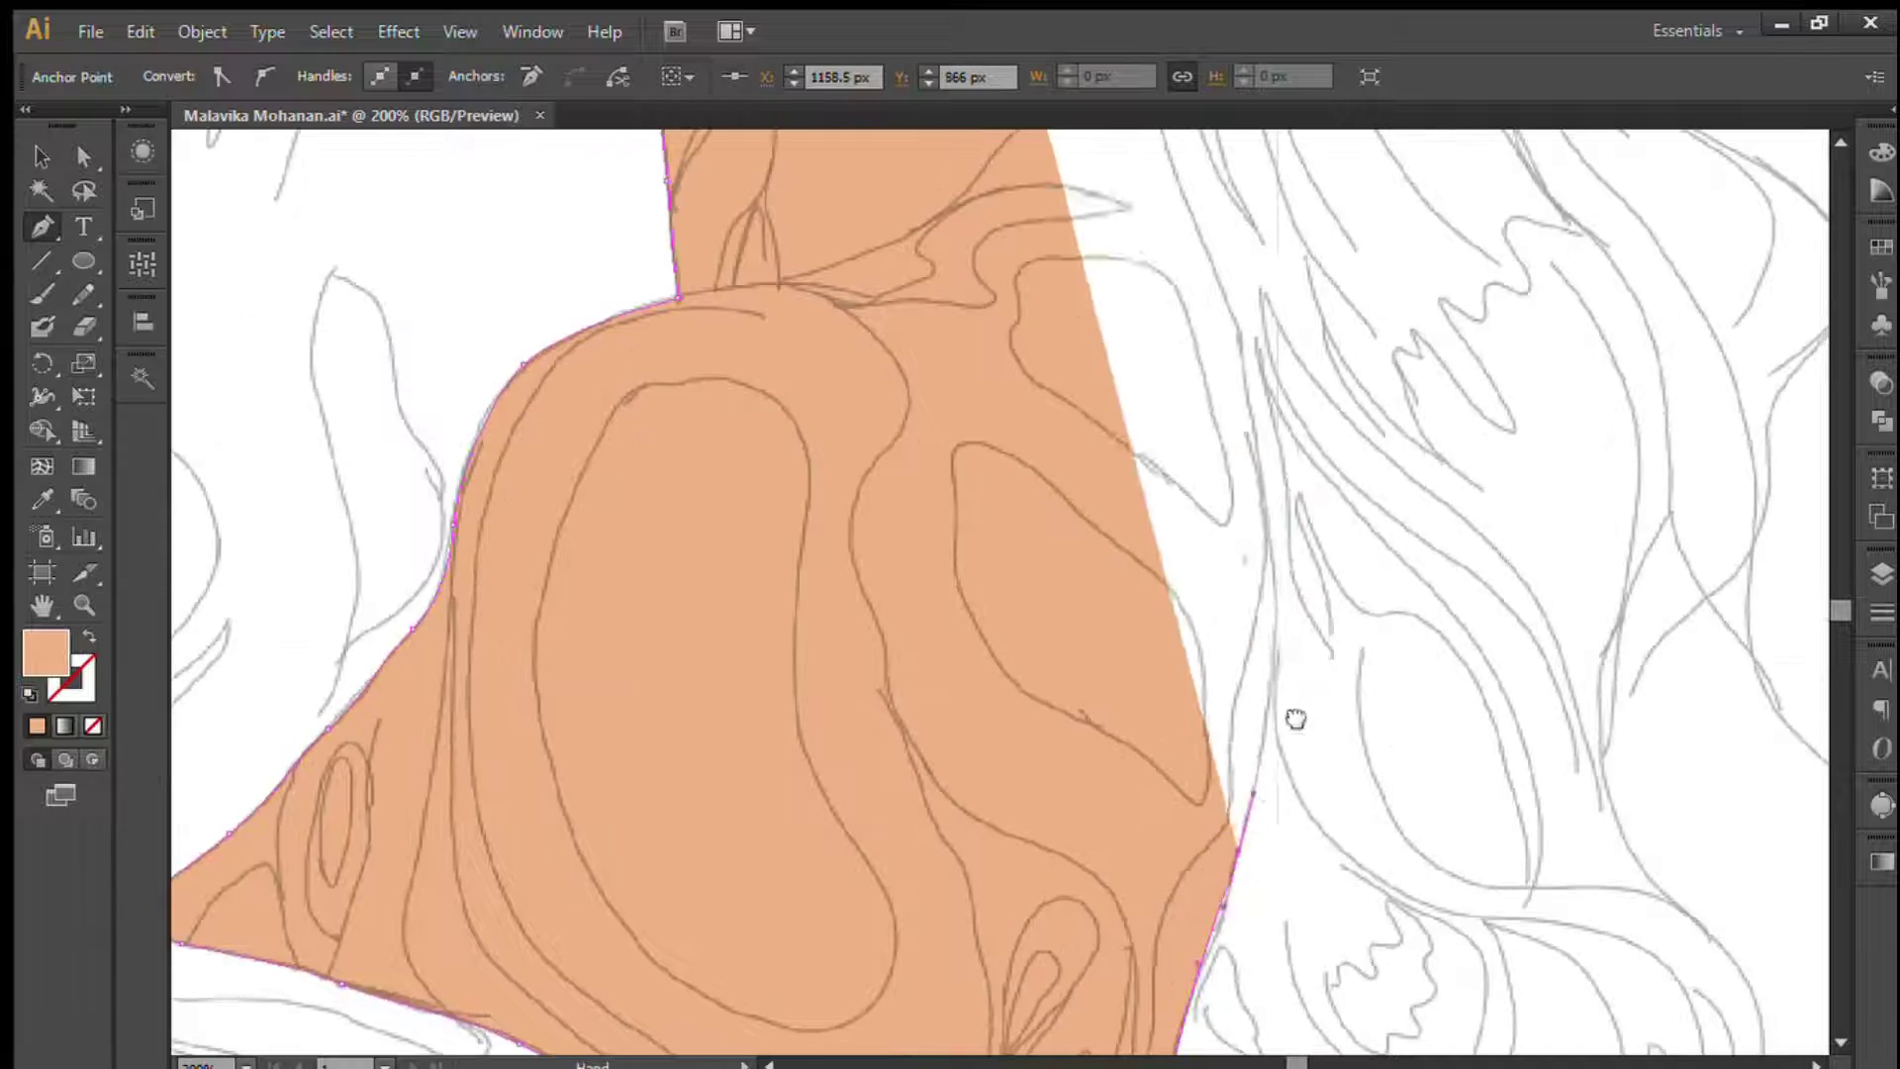
{"action": "scroll", "coordinate": [1294, 717], "scroll_direction": "up", "scroll_amount": 5}
{"action": "scroll", "coordinate": [1252, 623], "scroll_direction": "up", "scroll_amount": 5}
{"action": "scroll", "coordinate": [1231, 510], "scroll_direction": "up", "scroll_amount": 3}
{"action": "mouse_move", "coordinate": [1187, 623]}
{"action": "left_mouse_down"}
{"action": "mouse_move", "coordinate": [1200, 542]}
{"action": "mouse_move", "coordinate": [1277, 395]}
{"action": "mouse_move", "coordinate": [1112, 322]}
{"action": "left_mouse_up"}
{"action": "scroll", "coordinate": [1019, 424], "scroll_direction": "up", "scroll_amount": 5}
{"action": "scroll", "coordinate": [998, 564], "scroll_direction": "up", "scroll_amount": 3}
{"action": "left_click_drag", "start_coordinate": [984, 408], "coordinate": [968, 440]}
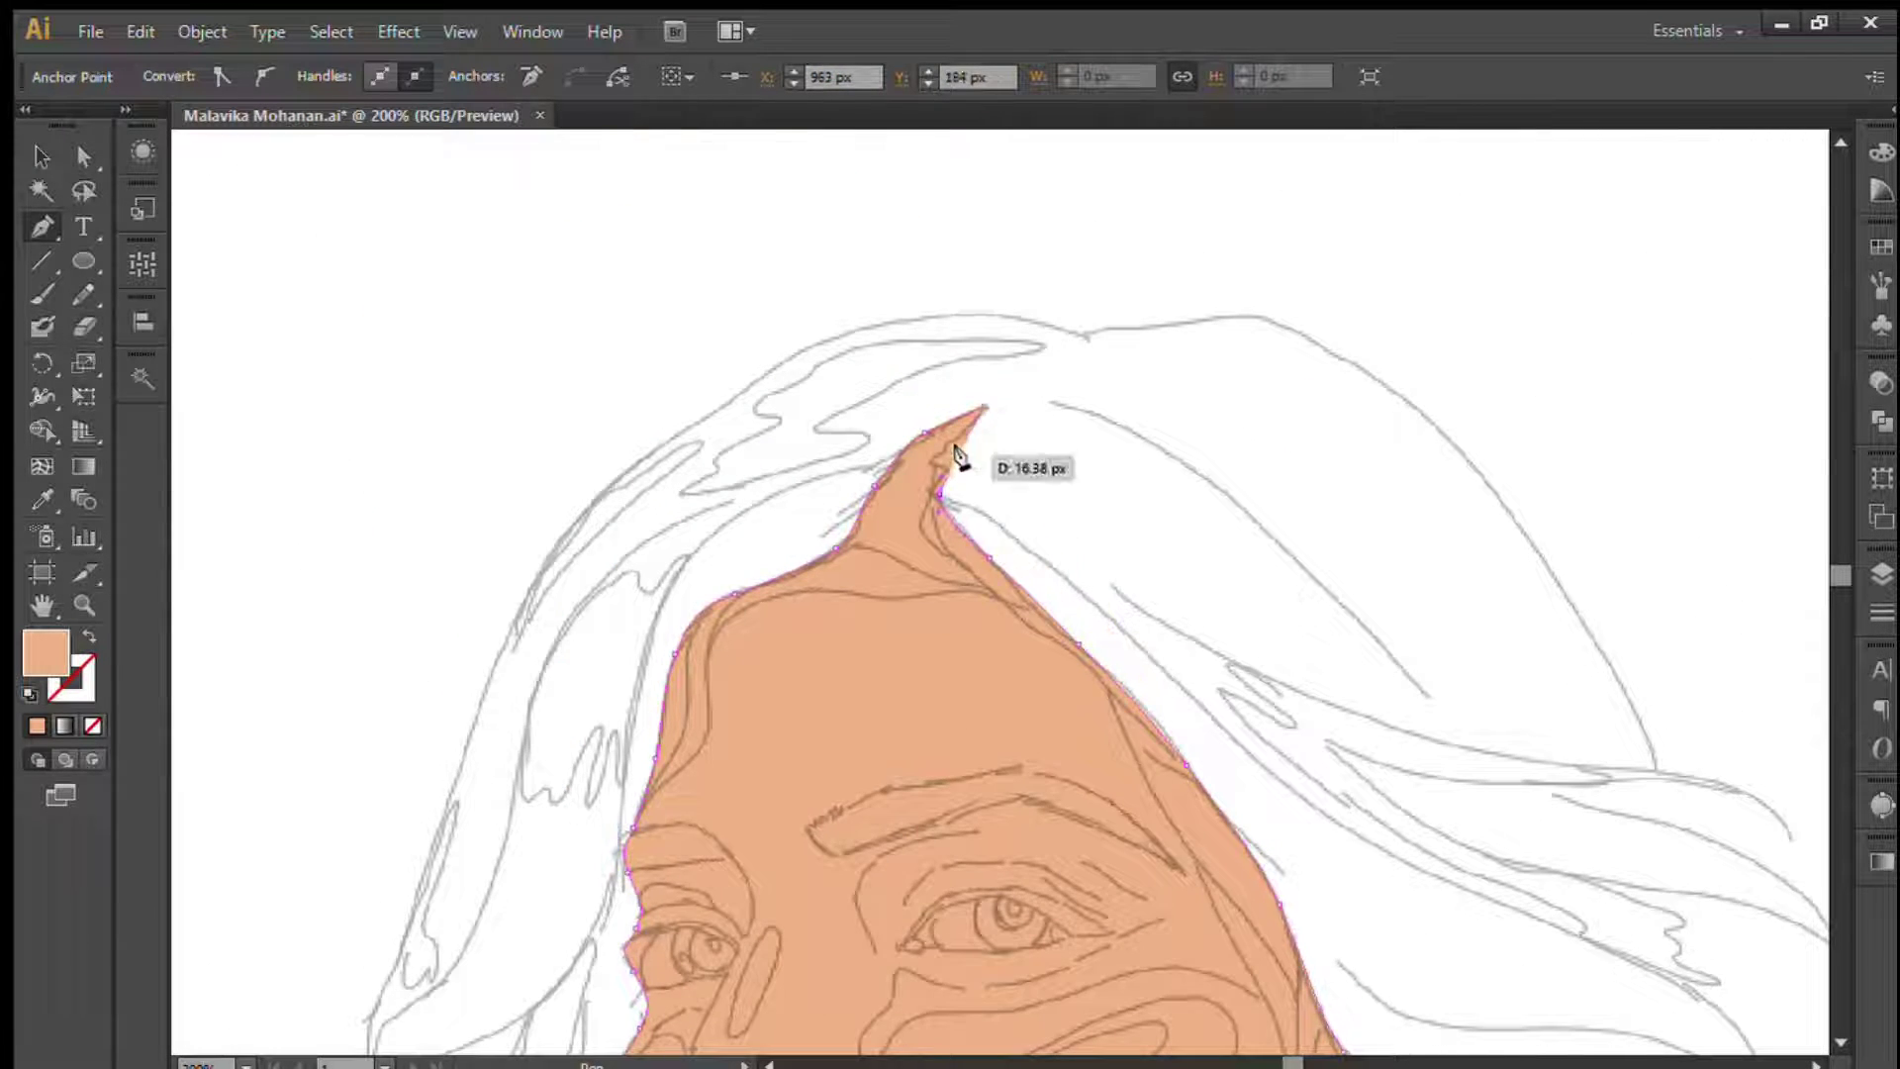
{"action": "key", "text": "ctrl+1"}
{"action": "left_click", "coordinate": [41, 157]}
{"action": "left_click", "coordinate": [436, 419]}
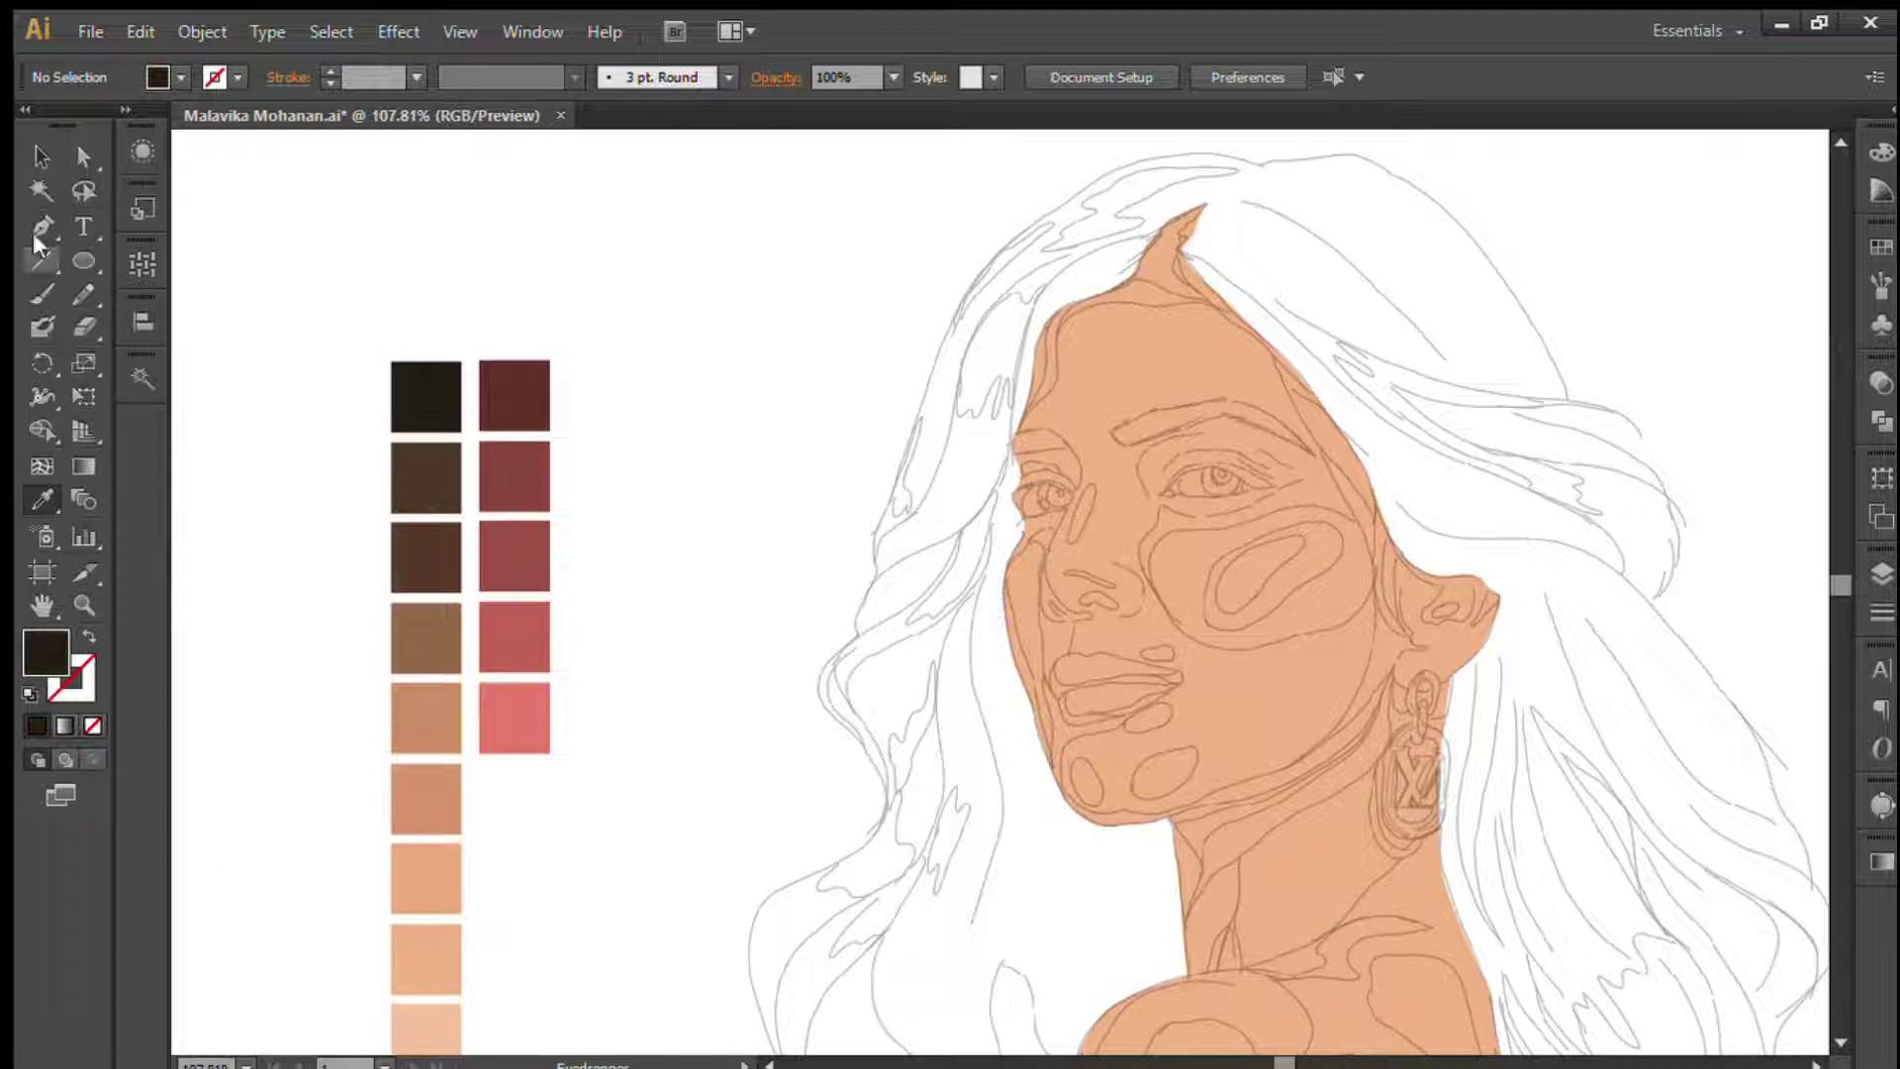
- Draw a black winged eyeliner shape along the upper lid of the right eye
{"action": "left_click", "coordinate": [33, 233]}
{"action": "scroll", "coordinate": [1091, 540], "scroll_direction": "up", "scroll_amount": 3}
{"action": "scroll", "coordinate": [748, 529], "scroll_direction": "up", "scroll_amount": 2}
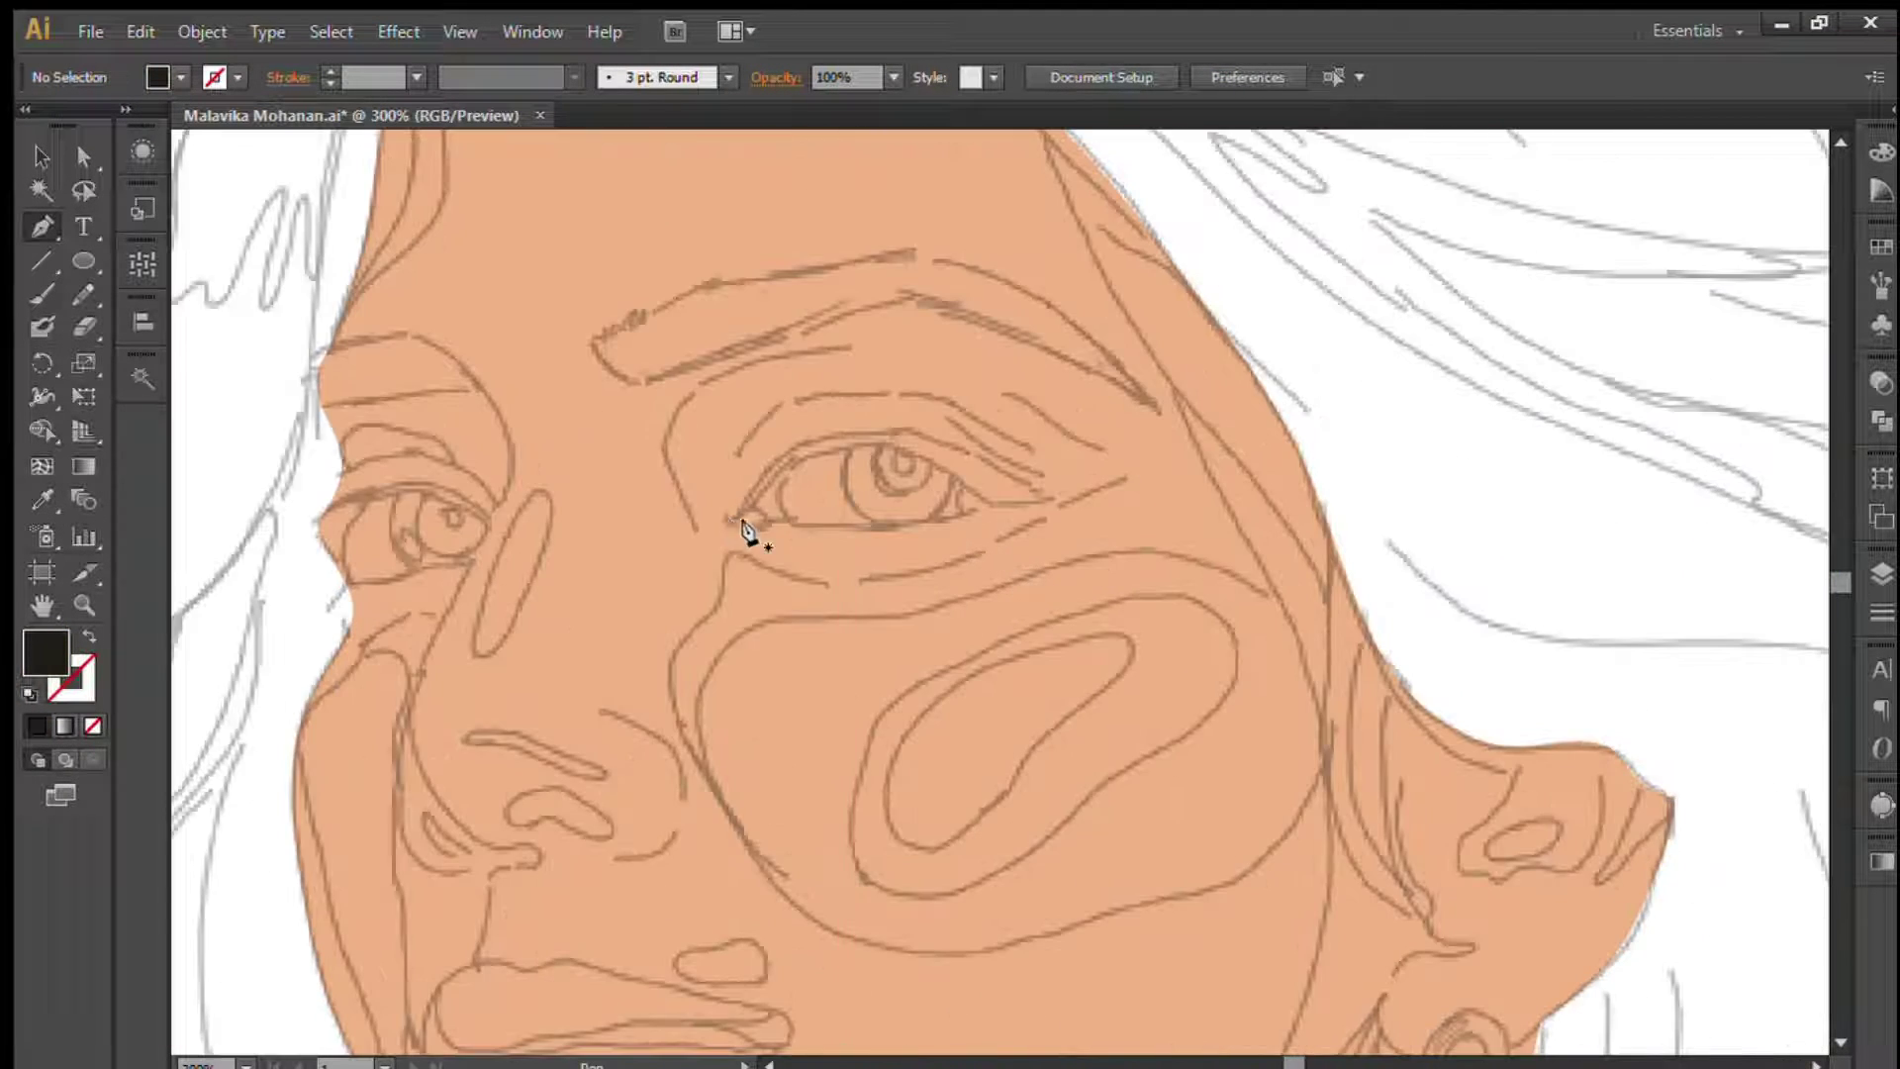
{"action": "left_click_drag", "start_coordinate": [736, 523], "coordinate": [724, 517]}
{"action": "left_click_drag", "start_coordinate": [1019, 483], "coordinate": [1049, 503]}
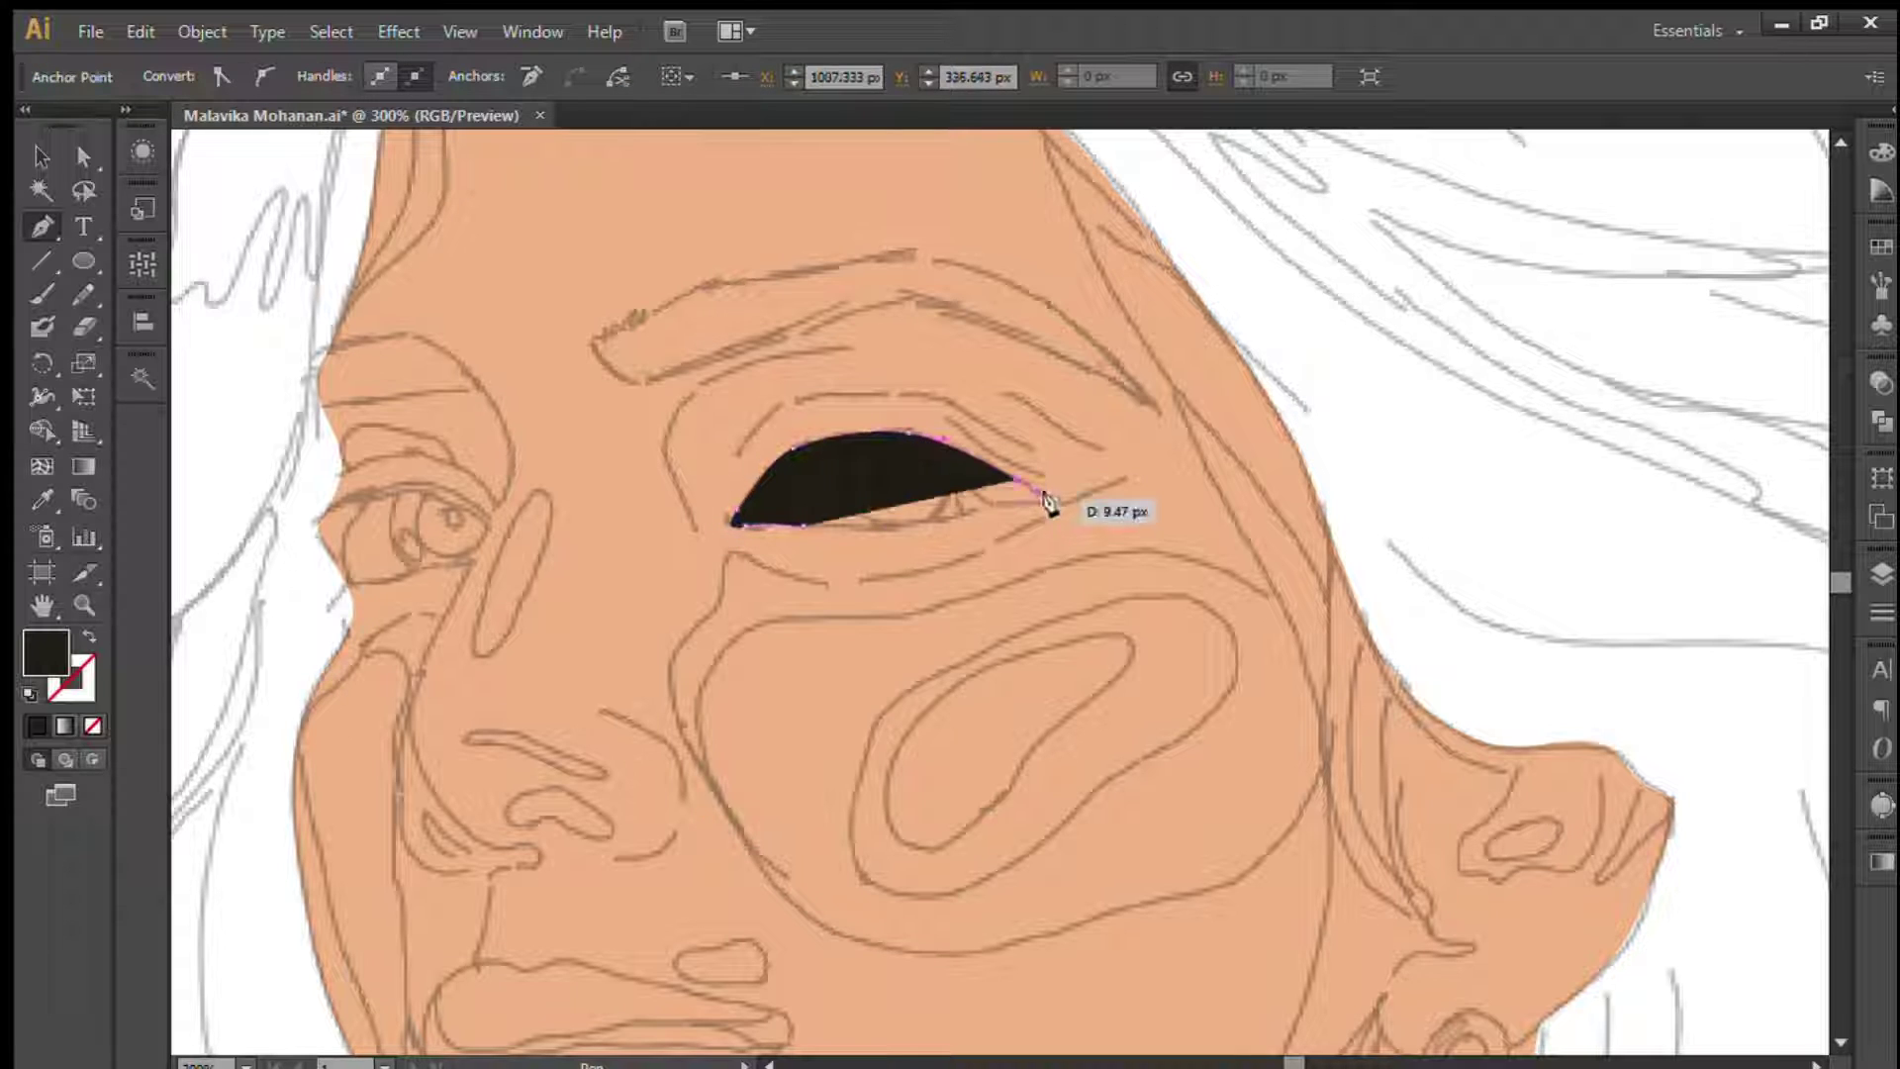
{"action": "left_click_drag", "start_coordinate": [737, 519], "coordinate": [803, 531]}
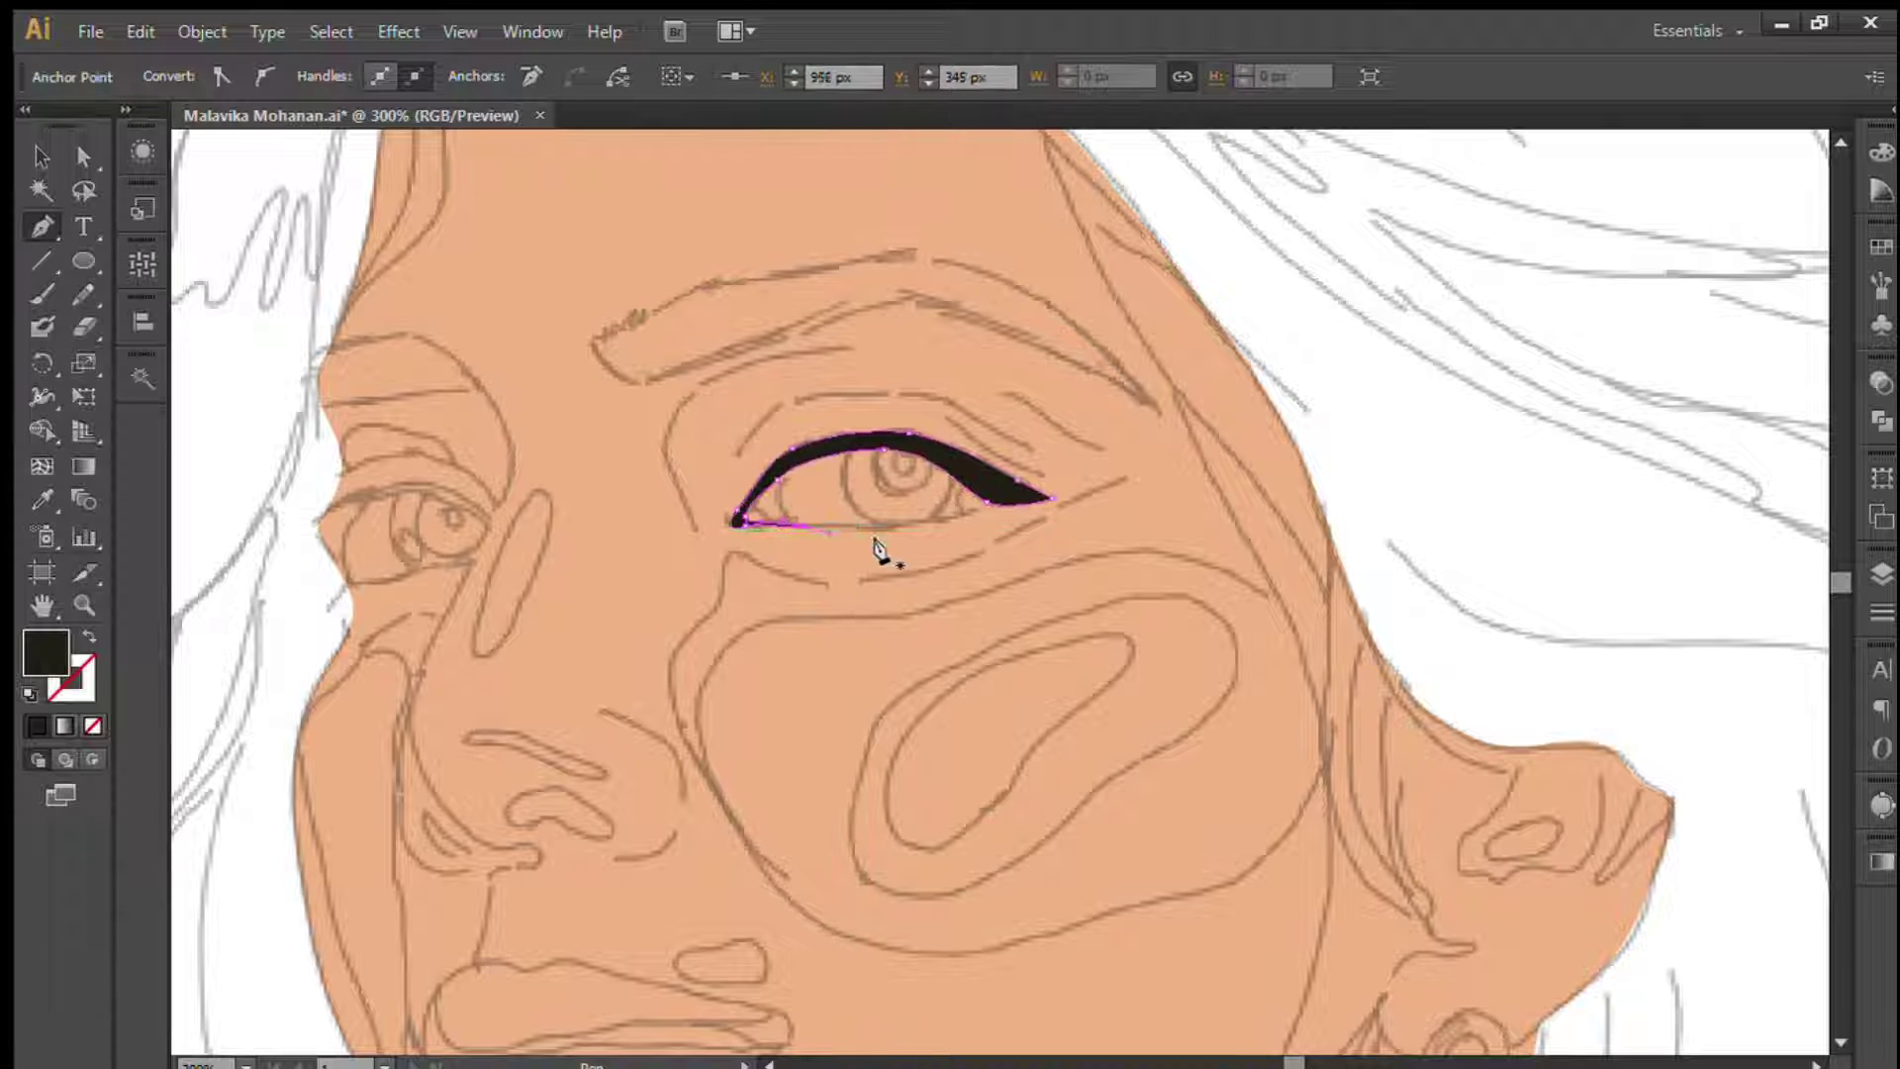
{"action": "key", "text": "ctrl+plus"}
{"action": "key", "text": "ctrl+plus"}
{"action": "key", "text": "ctrl+plus"}
{"action": "mouse_move", "coordinate": [426, 415]}
{"action": "left_mouse_down"}
{"action": "mouse_move", "coordinate": [330, 398]}
{"action": "mouse_move", "coordinate": [472, 403]}
{"action": "left_mouse_up"}
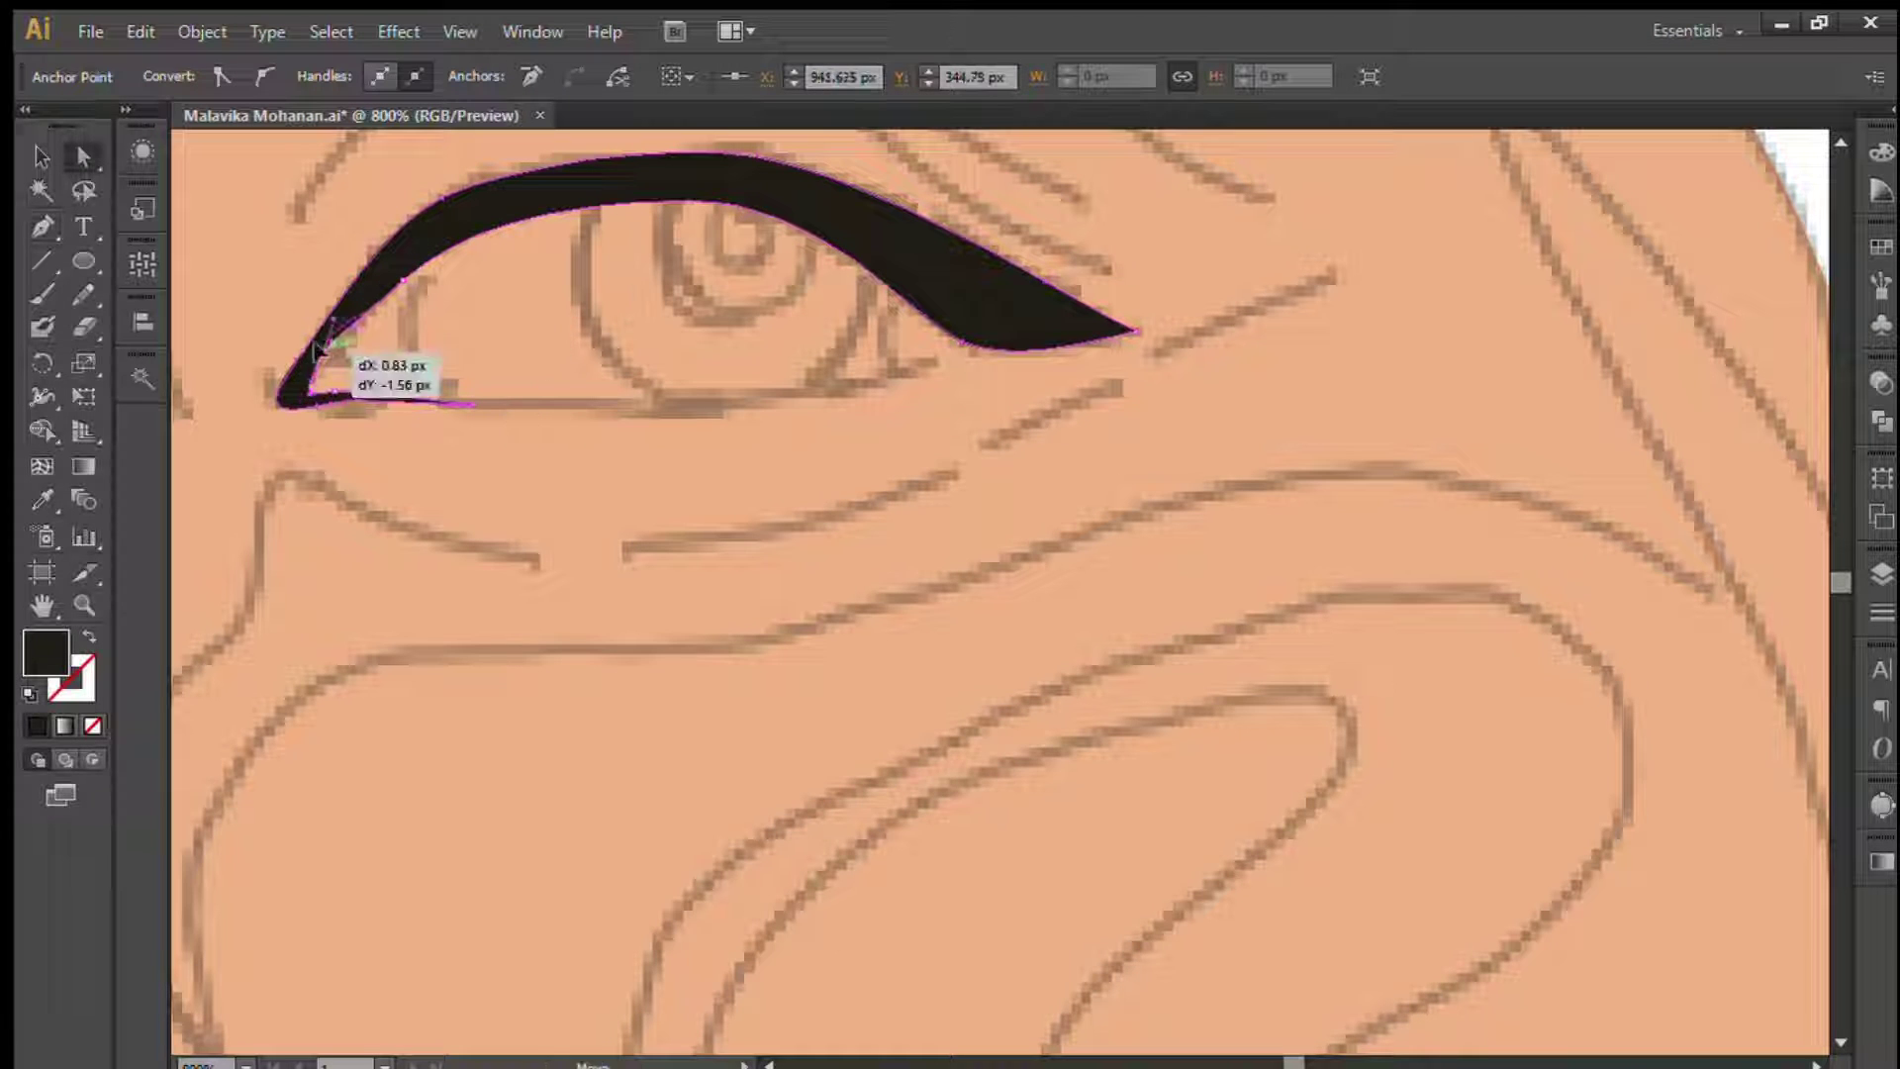
- Draw a pale cream eye-white shape inside the eye
{"action": "left_click", "coordinate": [179, 284]}
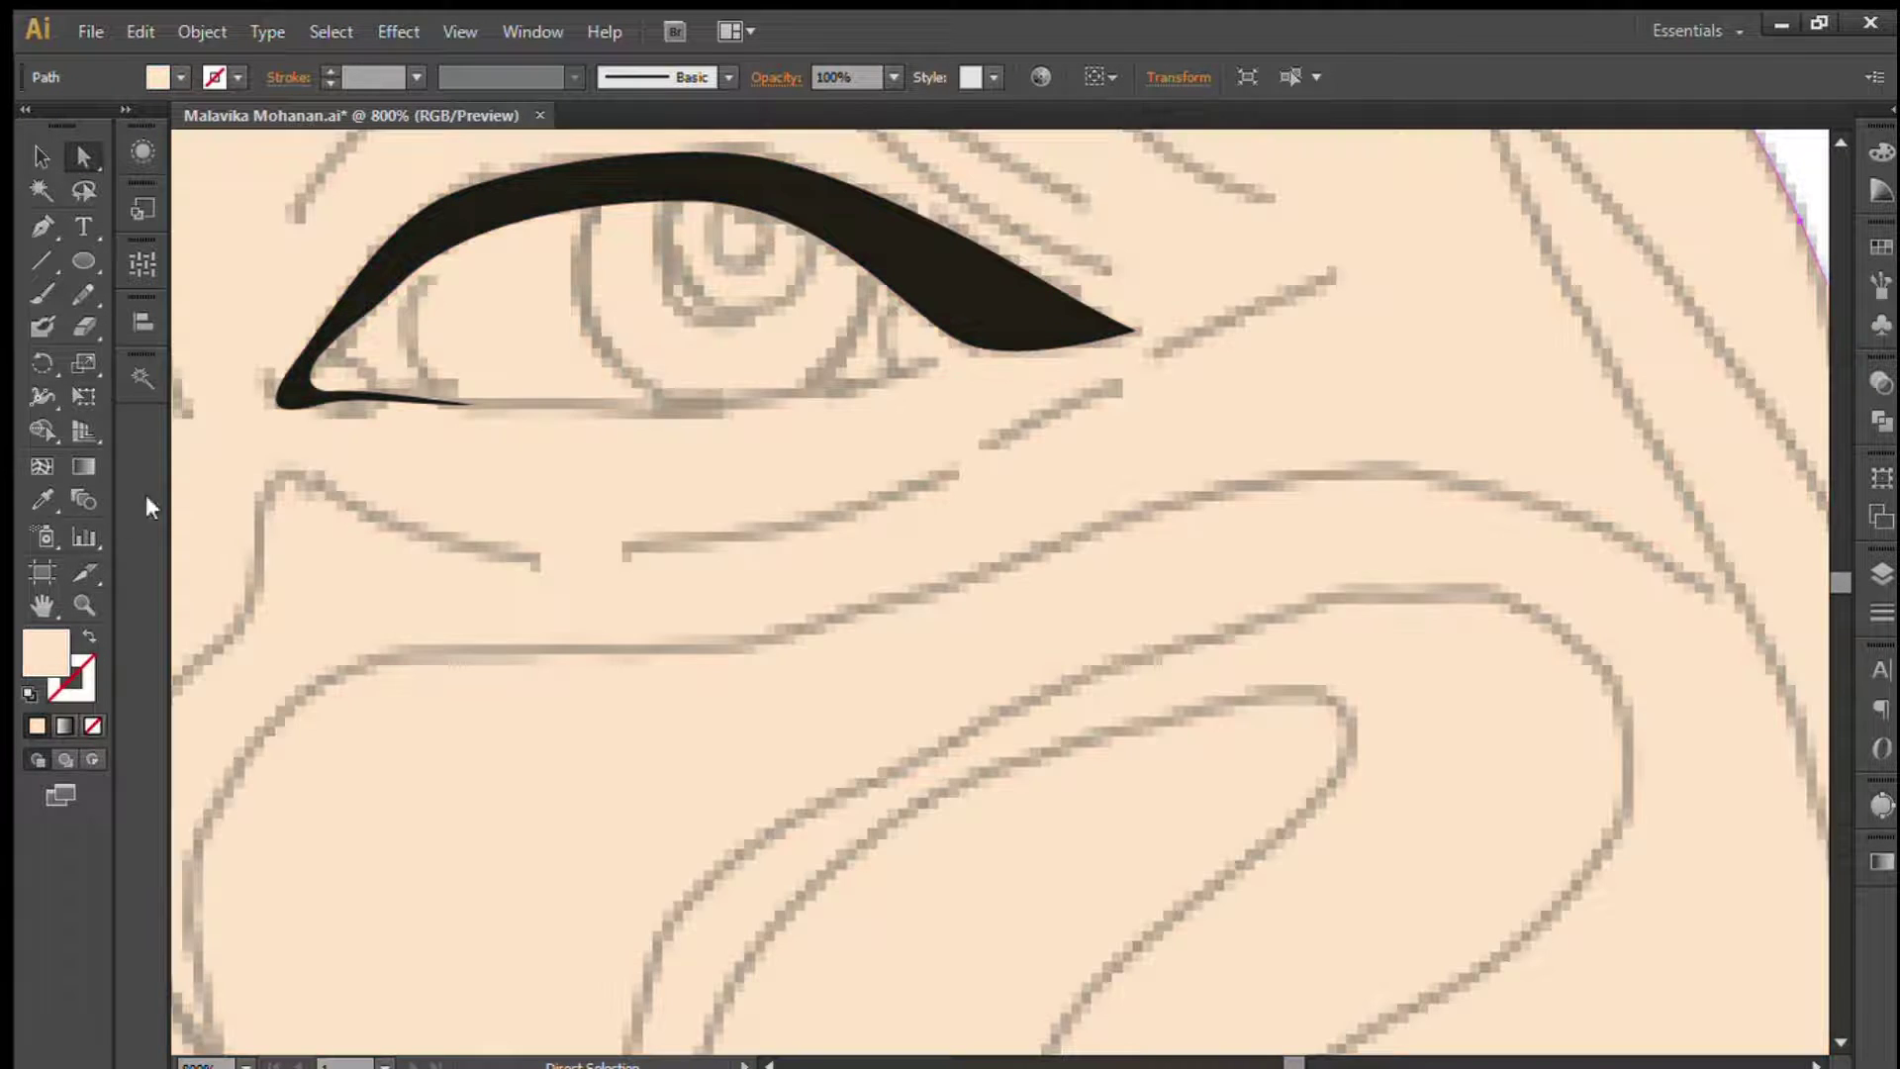
{"action": "key", "text": "v"}
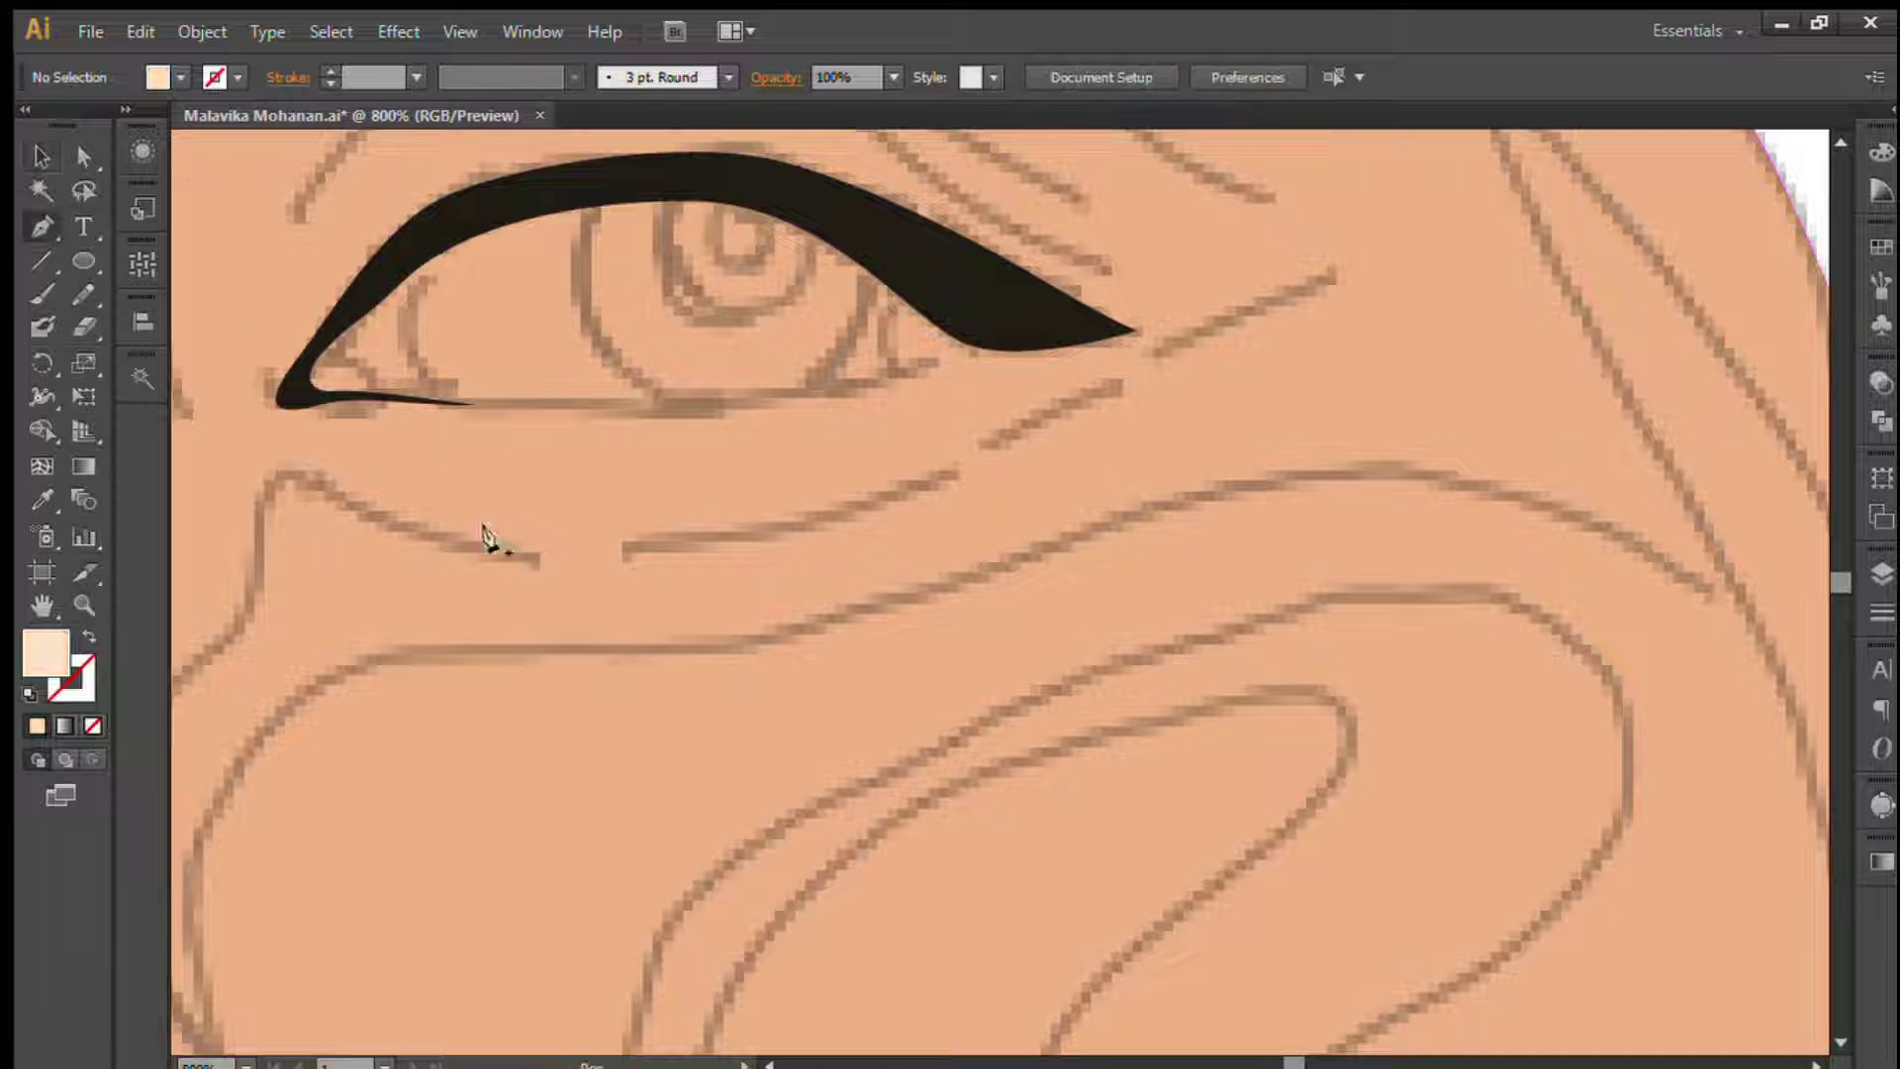
{"action": "left_click", "coordinate": [297, 394]}
{"action": "left_click", "coordinate": [1010, 341]}
{"action": "left_click", "coordinate": [614, 178]}
{"action": "left_click", "coordinate": [297, 394]}
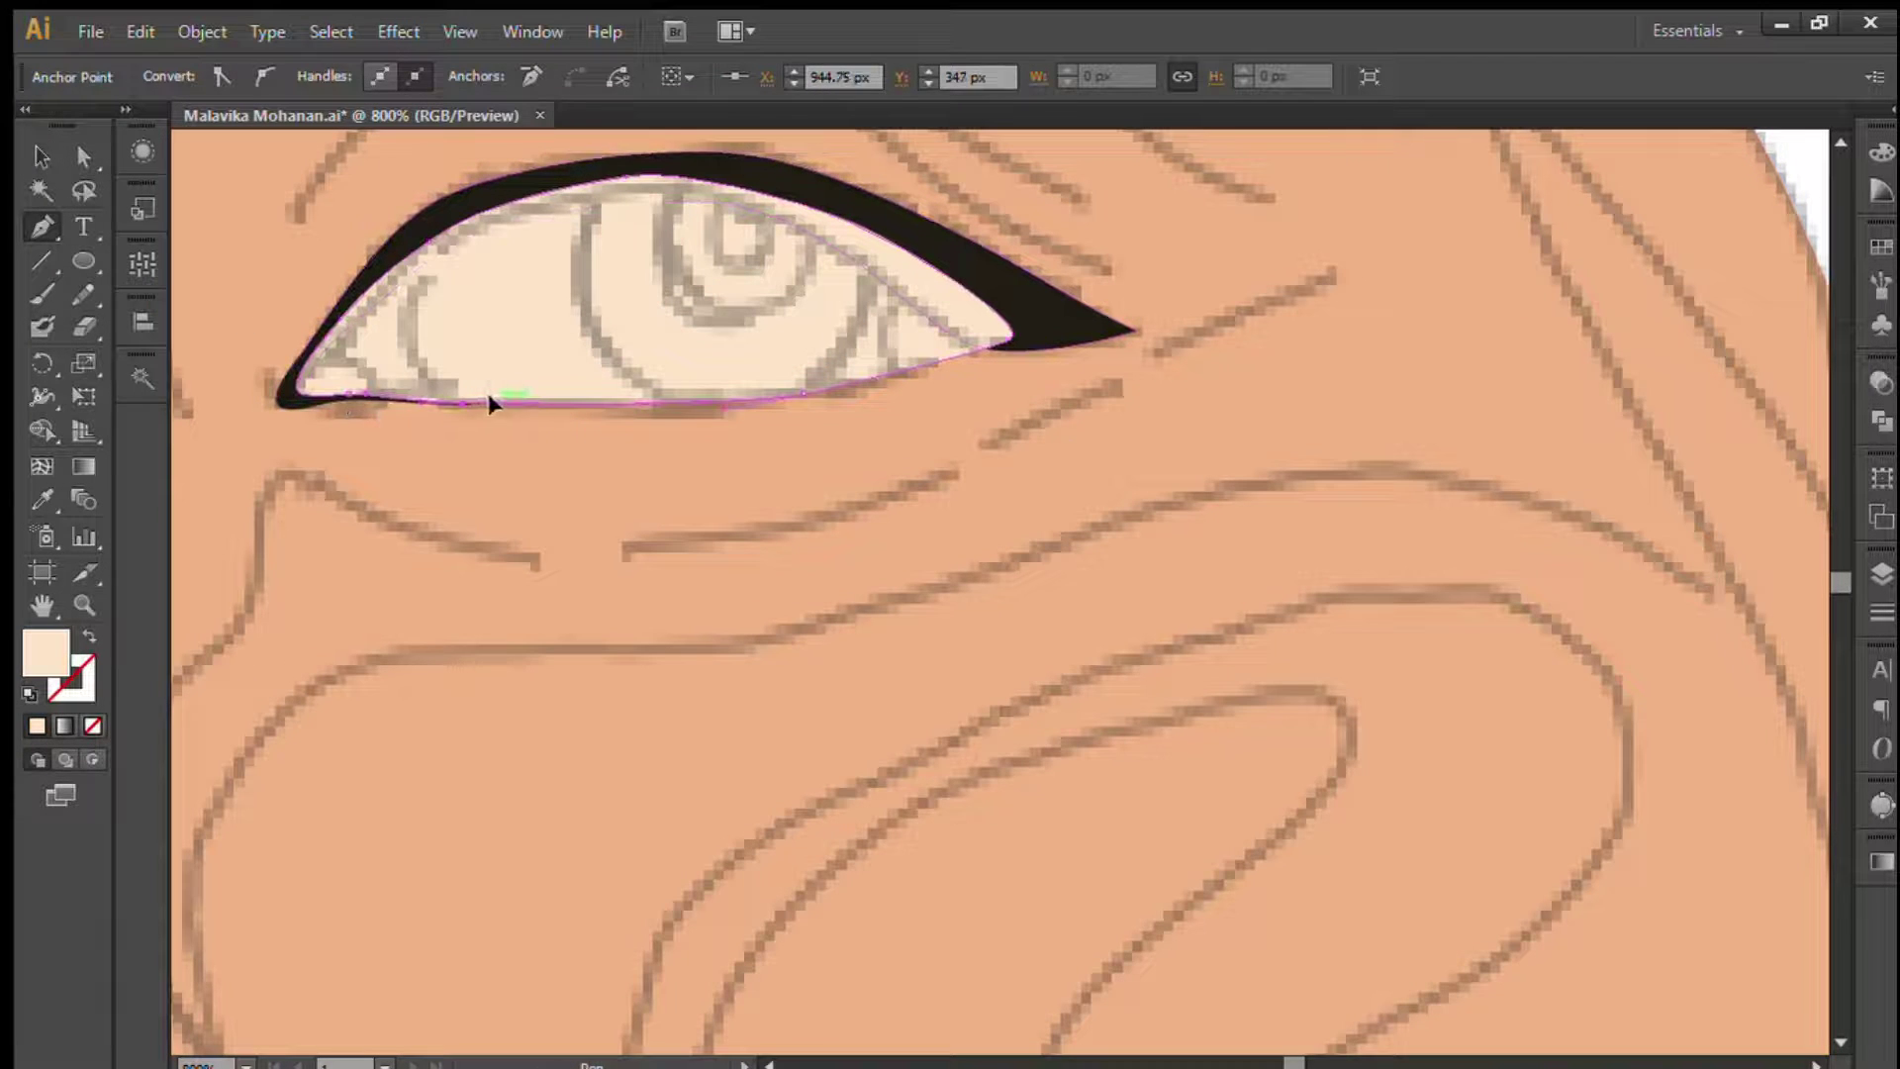
{"action": "key", "text": "ctrl+shift+a"}
{"action": "left_click_drag", "start_coordinate": [912, 582], "coordinate": [1011, 746]}
- Draw a black iris circle with a smaller dark brown concentric copy pasted in front
{"action": "key", "text": "l"}
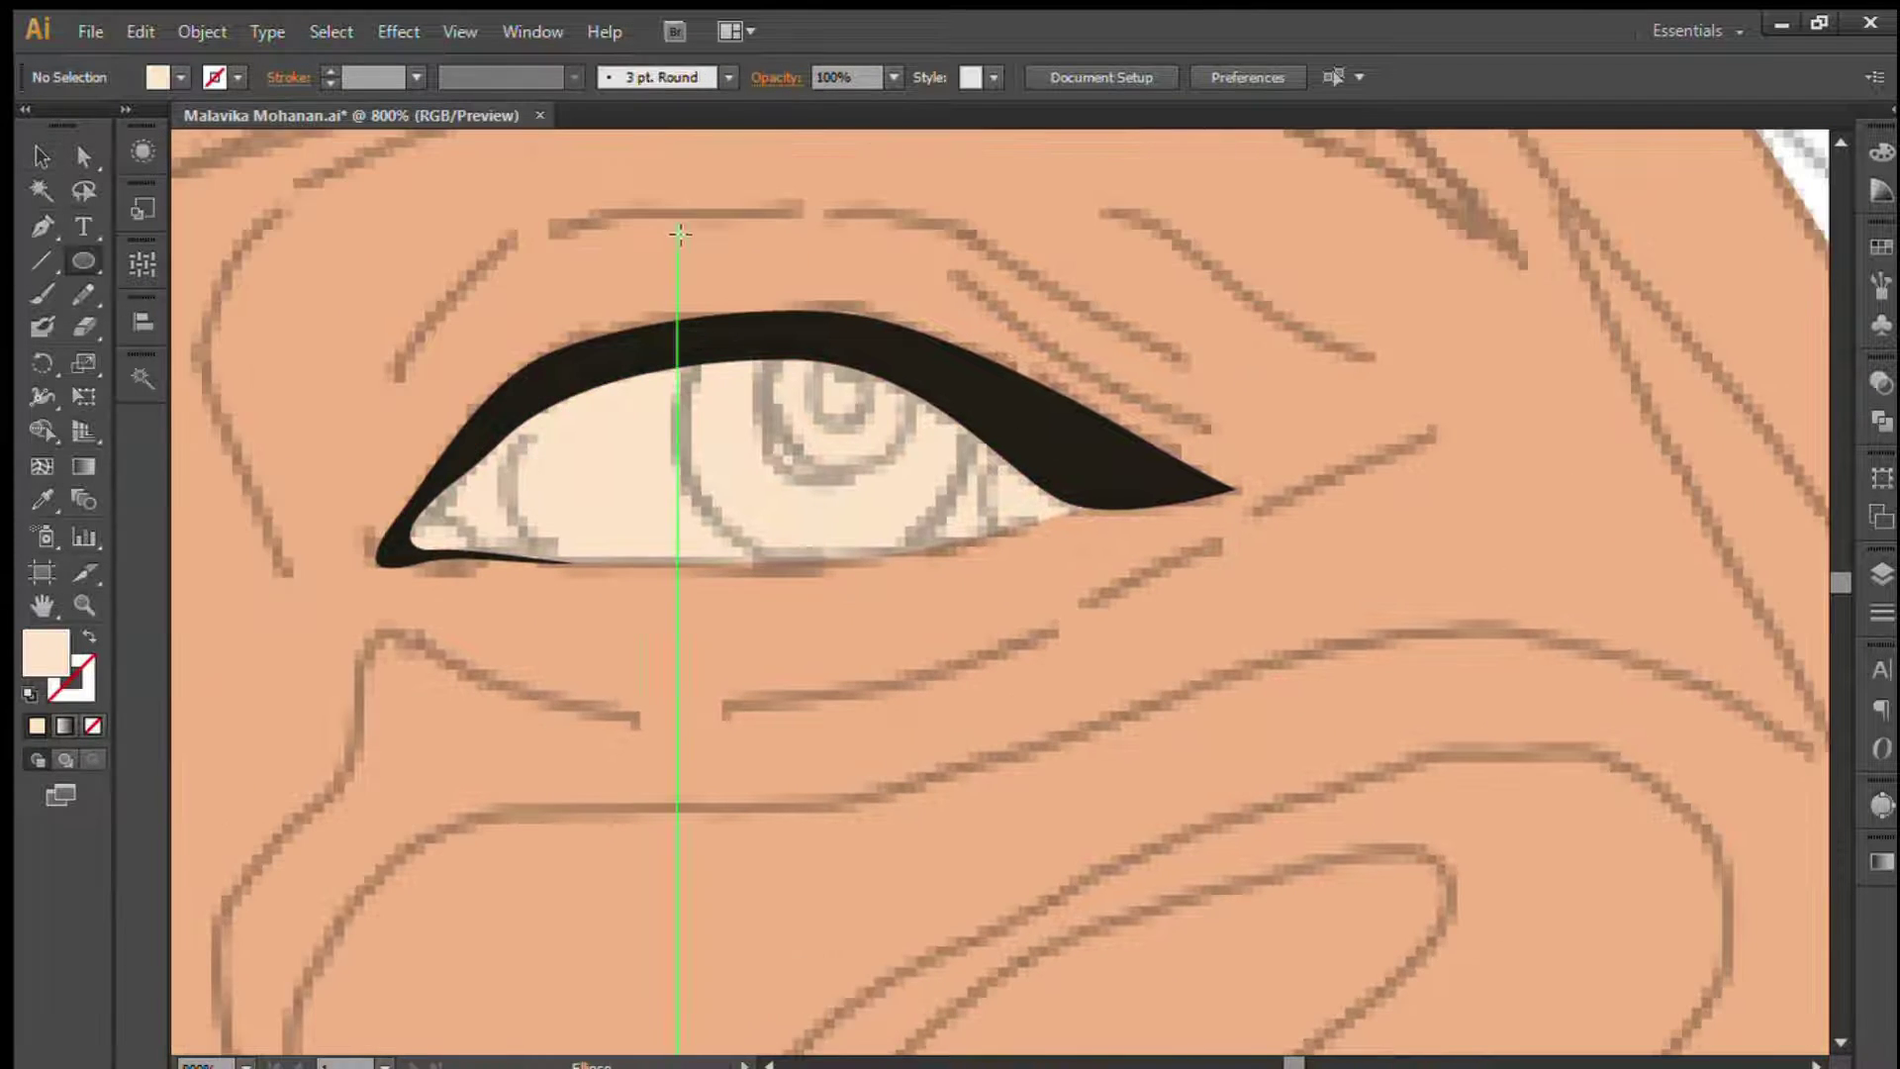
{"action": "left_click_drag", "start_coordinate": [680, 234], "coordinate": [1007, 581]}
{"action": "key", "text": "i"}
{"action": "left_click", "coordinate": [1148, 450]}
{"action": "key", "text": "v"}
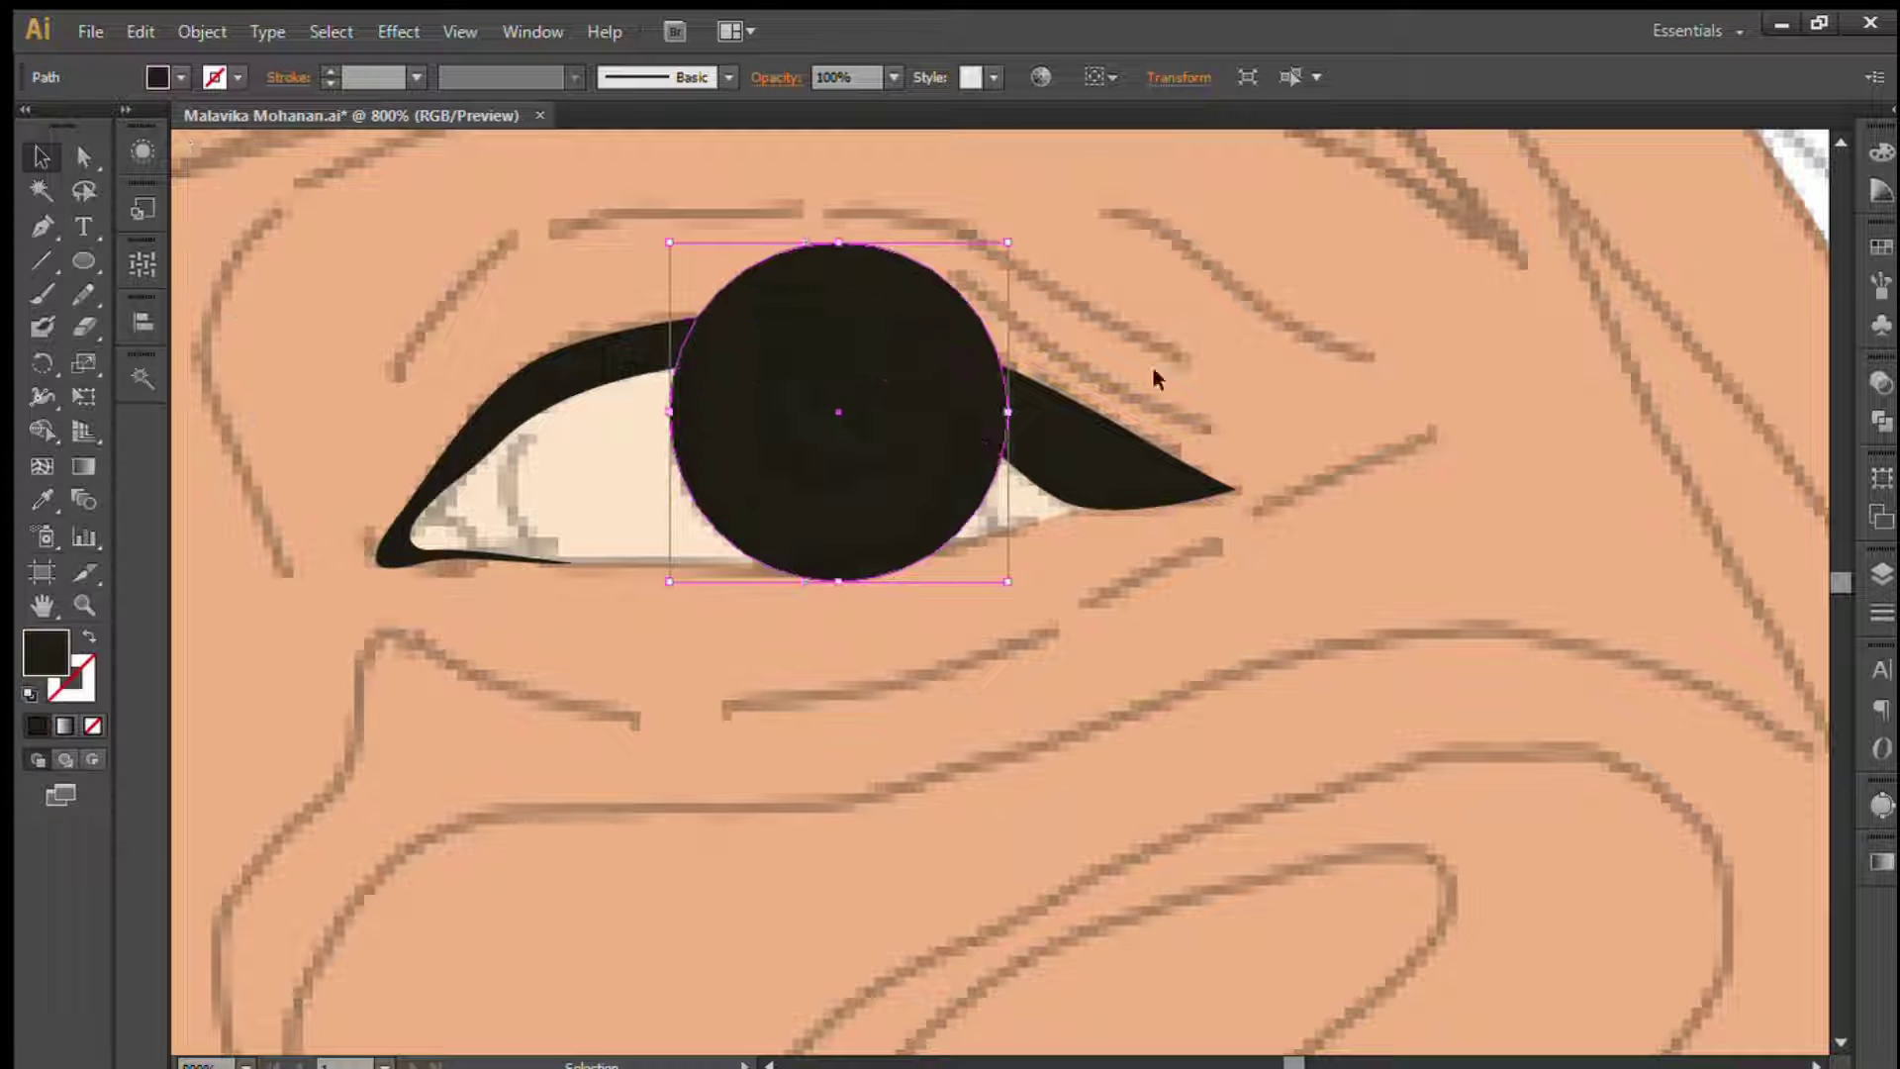
{"action": "key", "text": "ctrl+c"}
{"action": "key", "text": "ctrl+f"}
{"action": "left_click_drag", "start_coordinate": [1008, 581], "coordinate": [948, 520]}
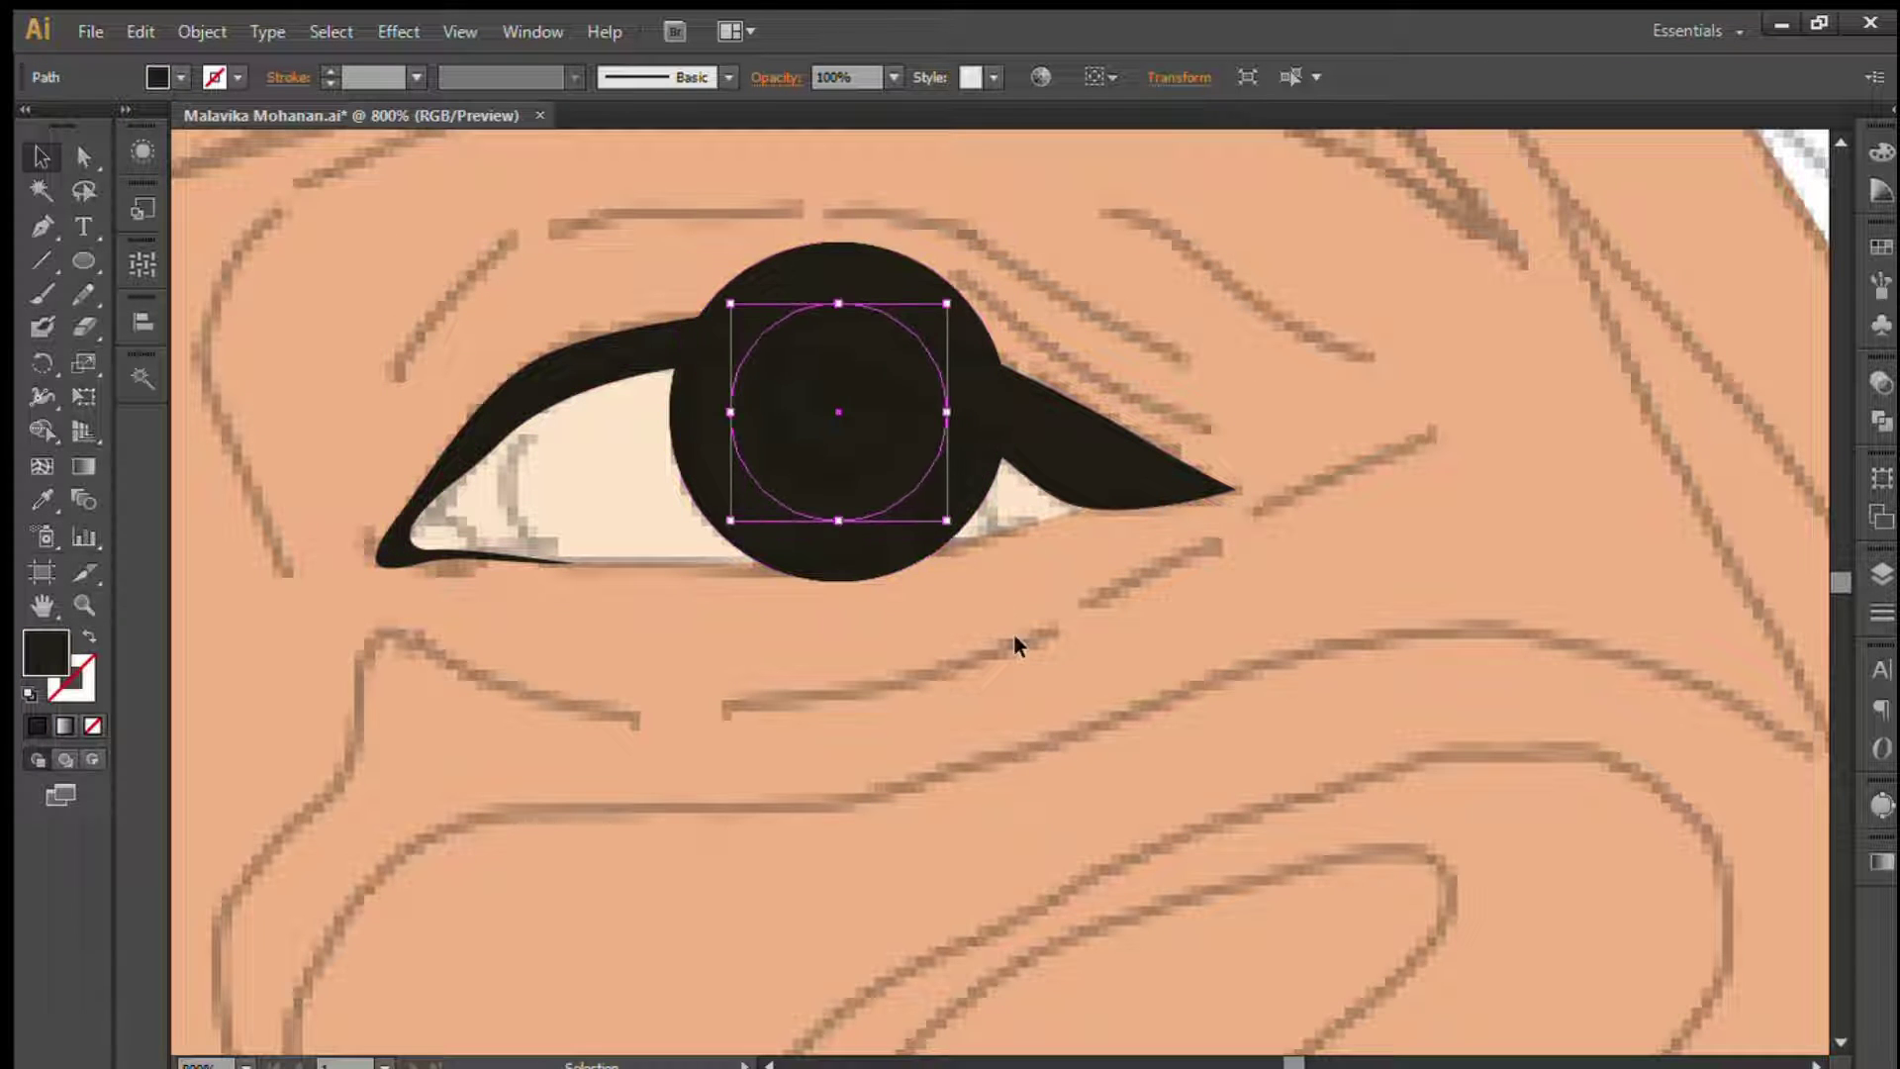
{"action": "key", "text": "period"}
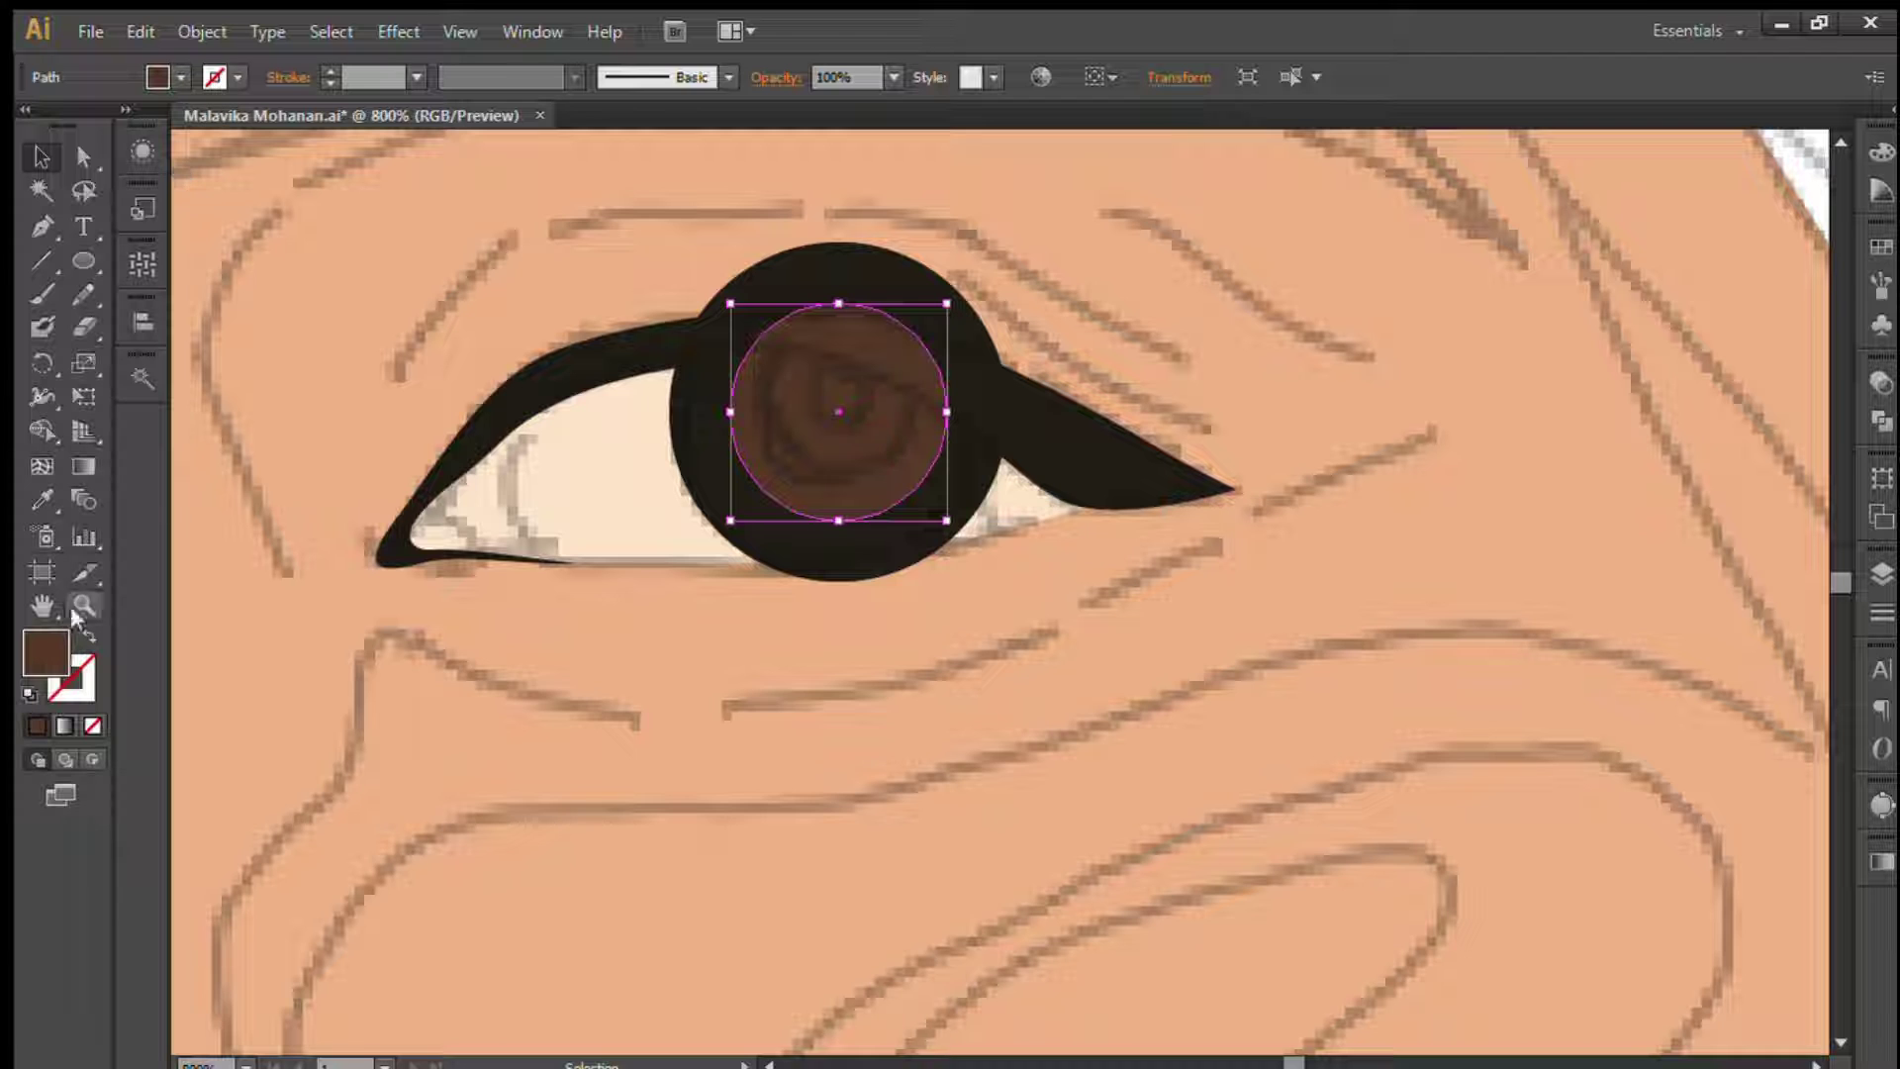
- Cut the brown ring with Scissors and delete its upper arc, leaving a lower crescent
{"action": "key", "text": "c"}
{"action": "left_click", "coordinate": [731, 411]}
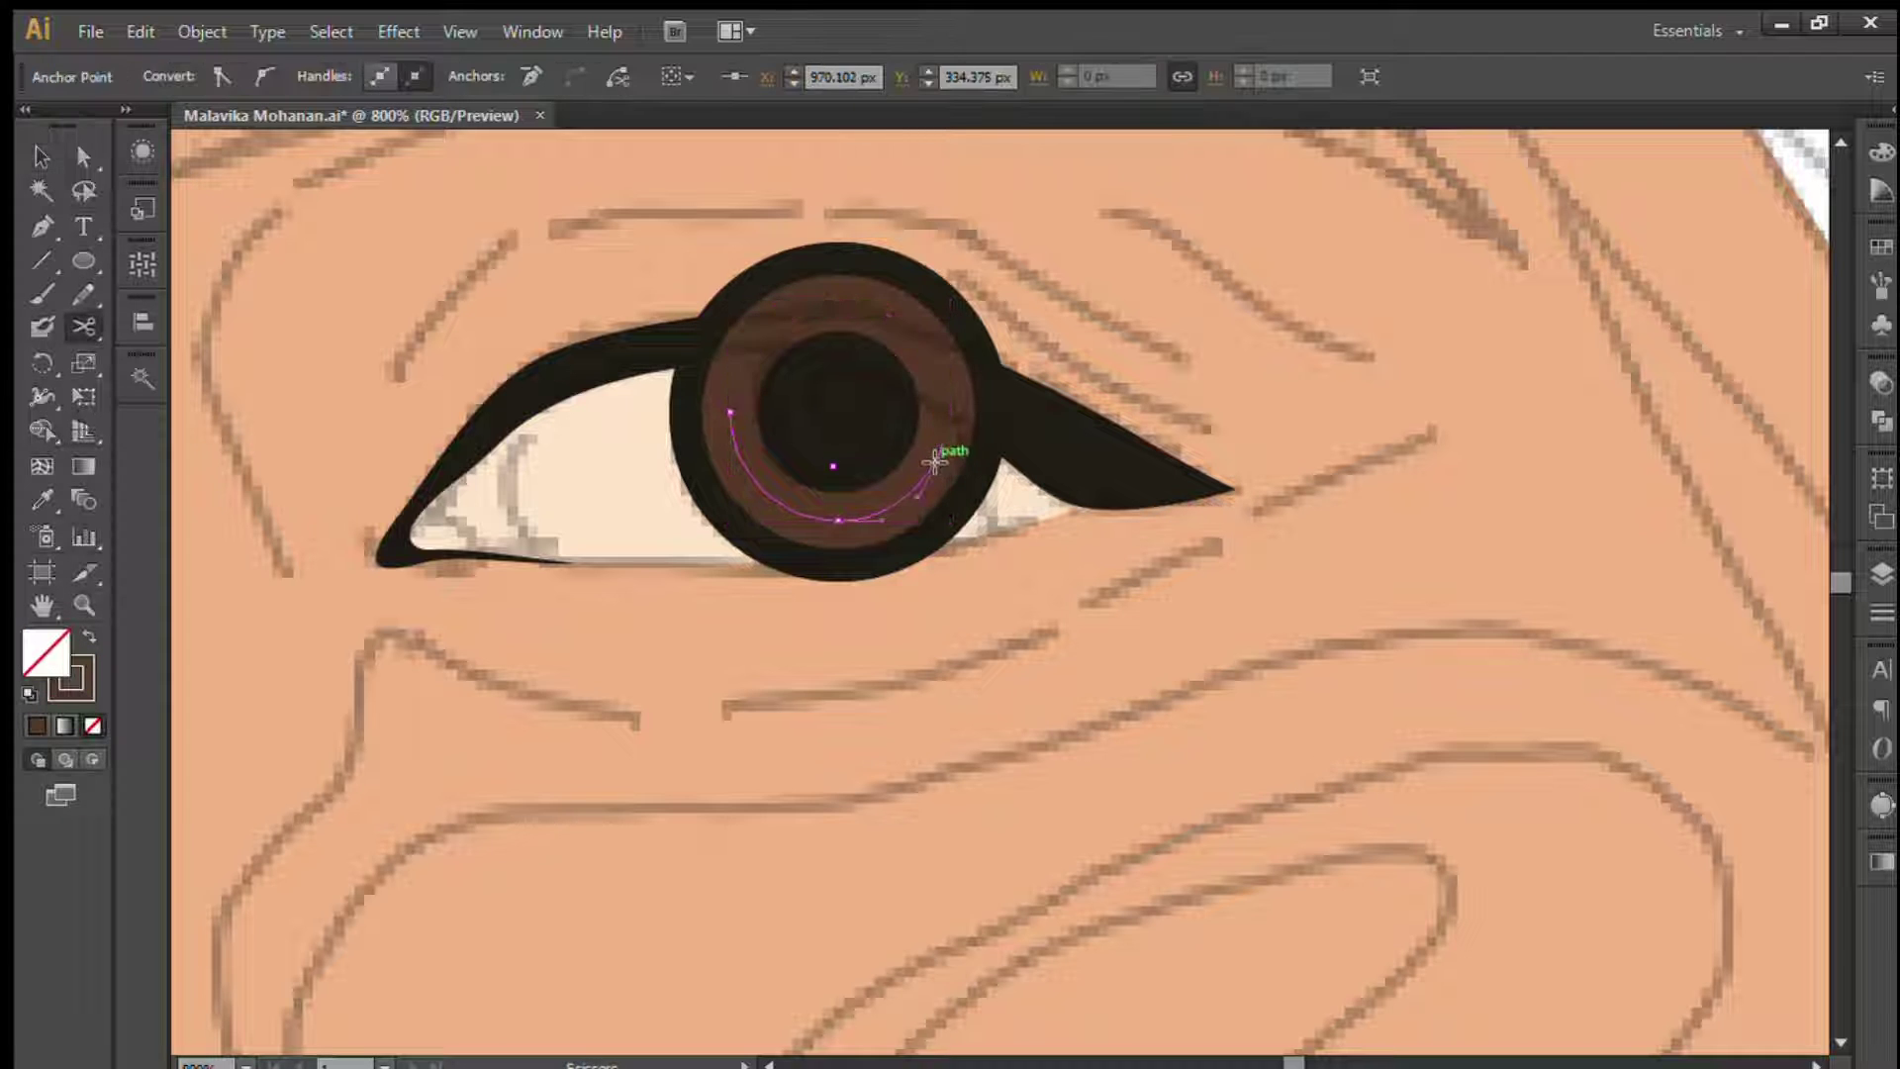
{"action": "left_click", "coordinate": [935, 461]}
{"action": "key", "text": "v"}
{"action": "key", "text": "Delete"}
{"action": "key", "text": "ctrl+z"}
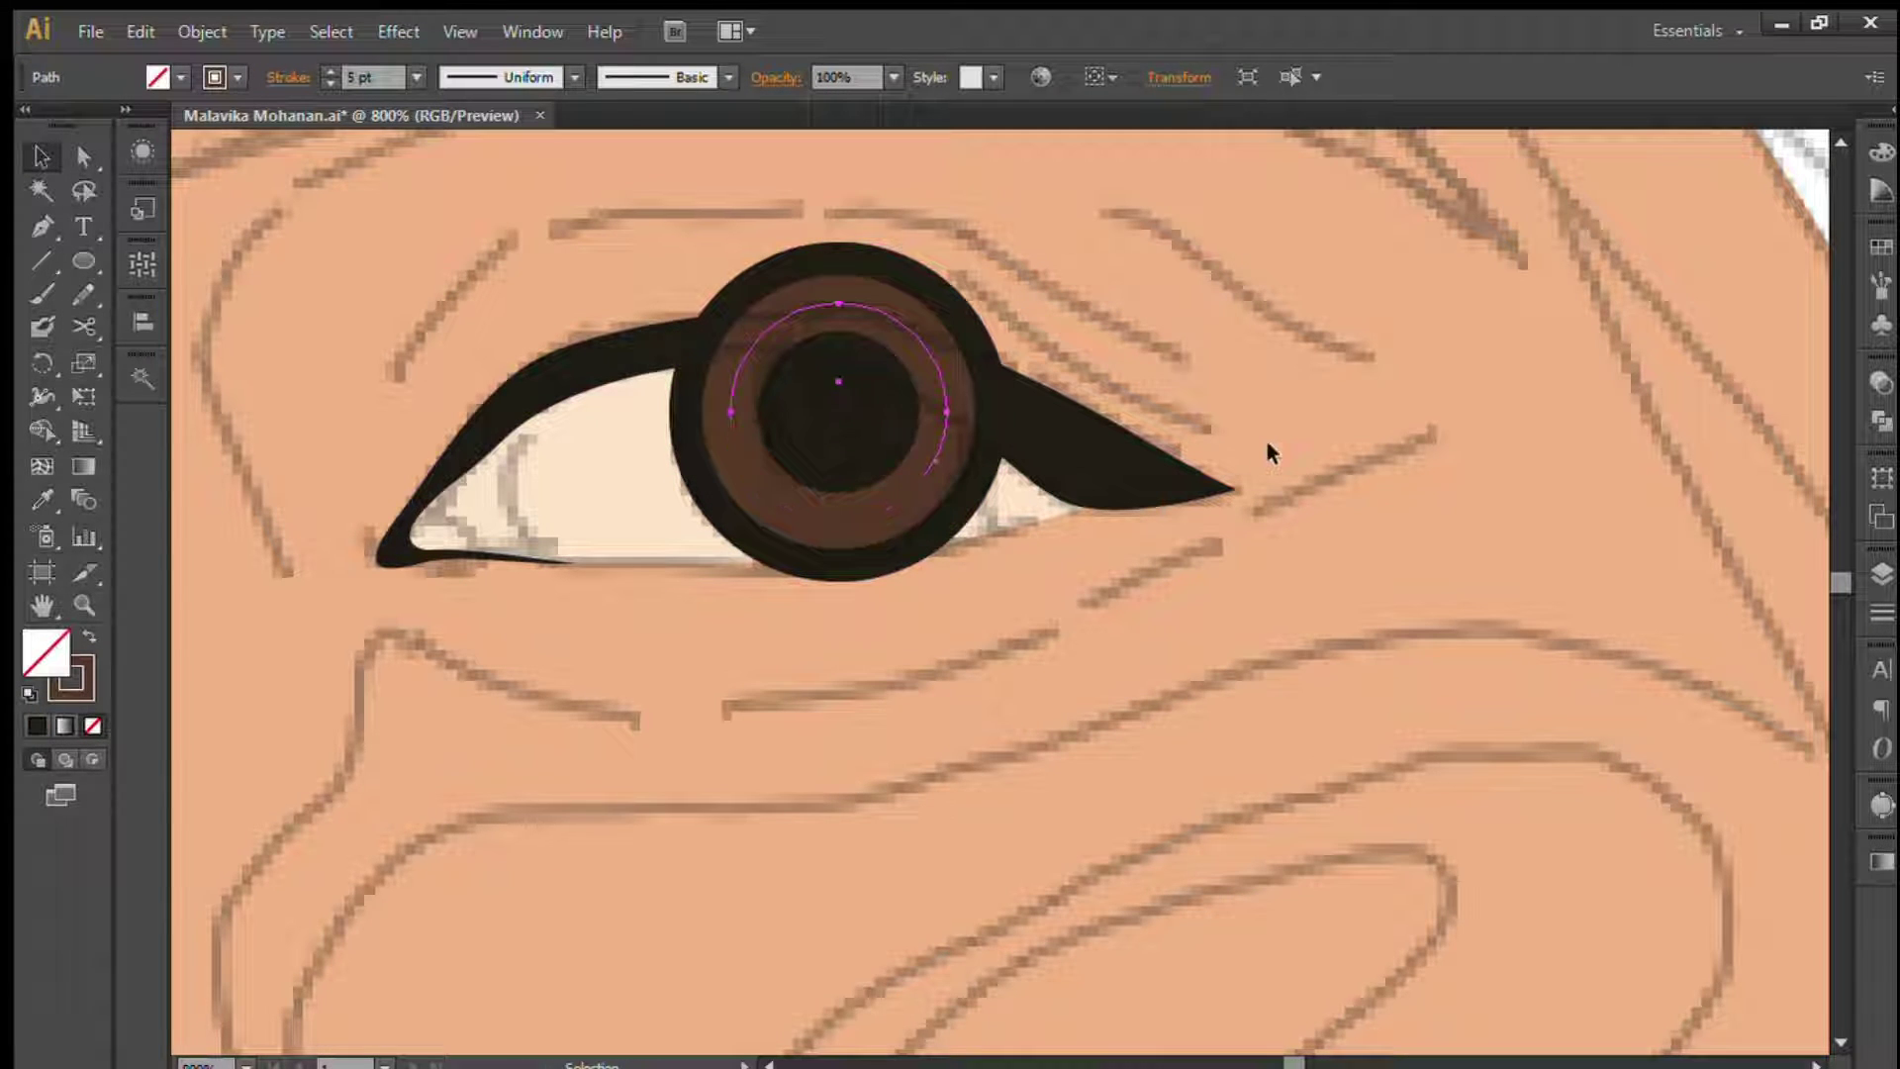
{"action": "key", "text": "Delete"}
{"action": "left_click", "coordinate": [833, 519]}
- Shrink a copy of the iris into a small circle and place it as a highlight
{"action": "key", "text": "ctrl+alt+["}
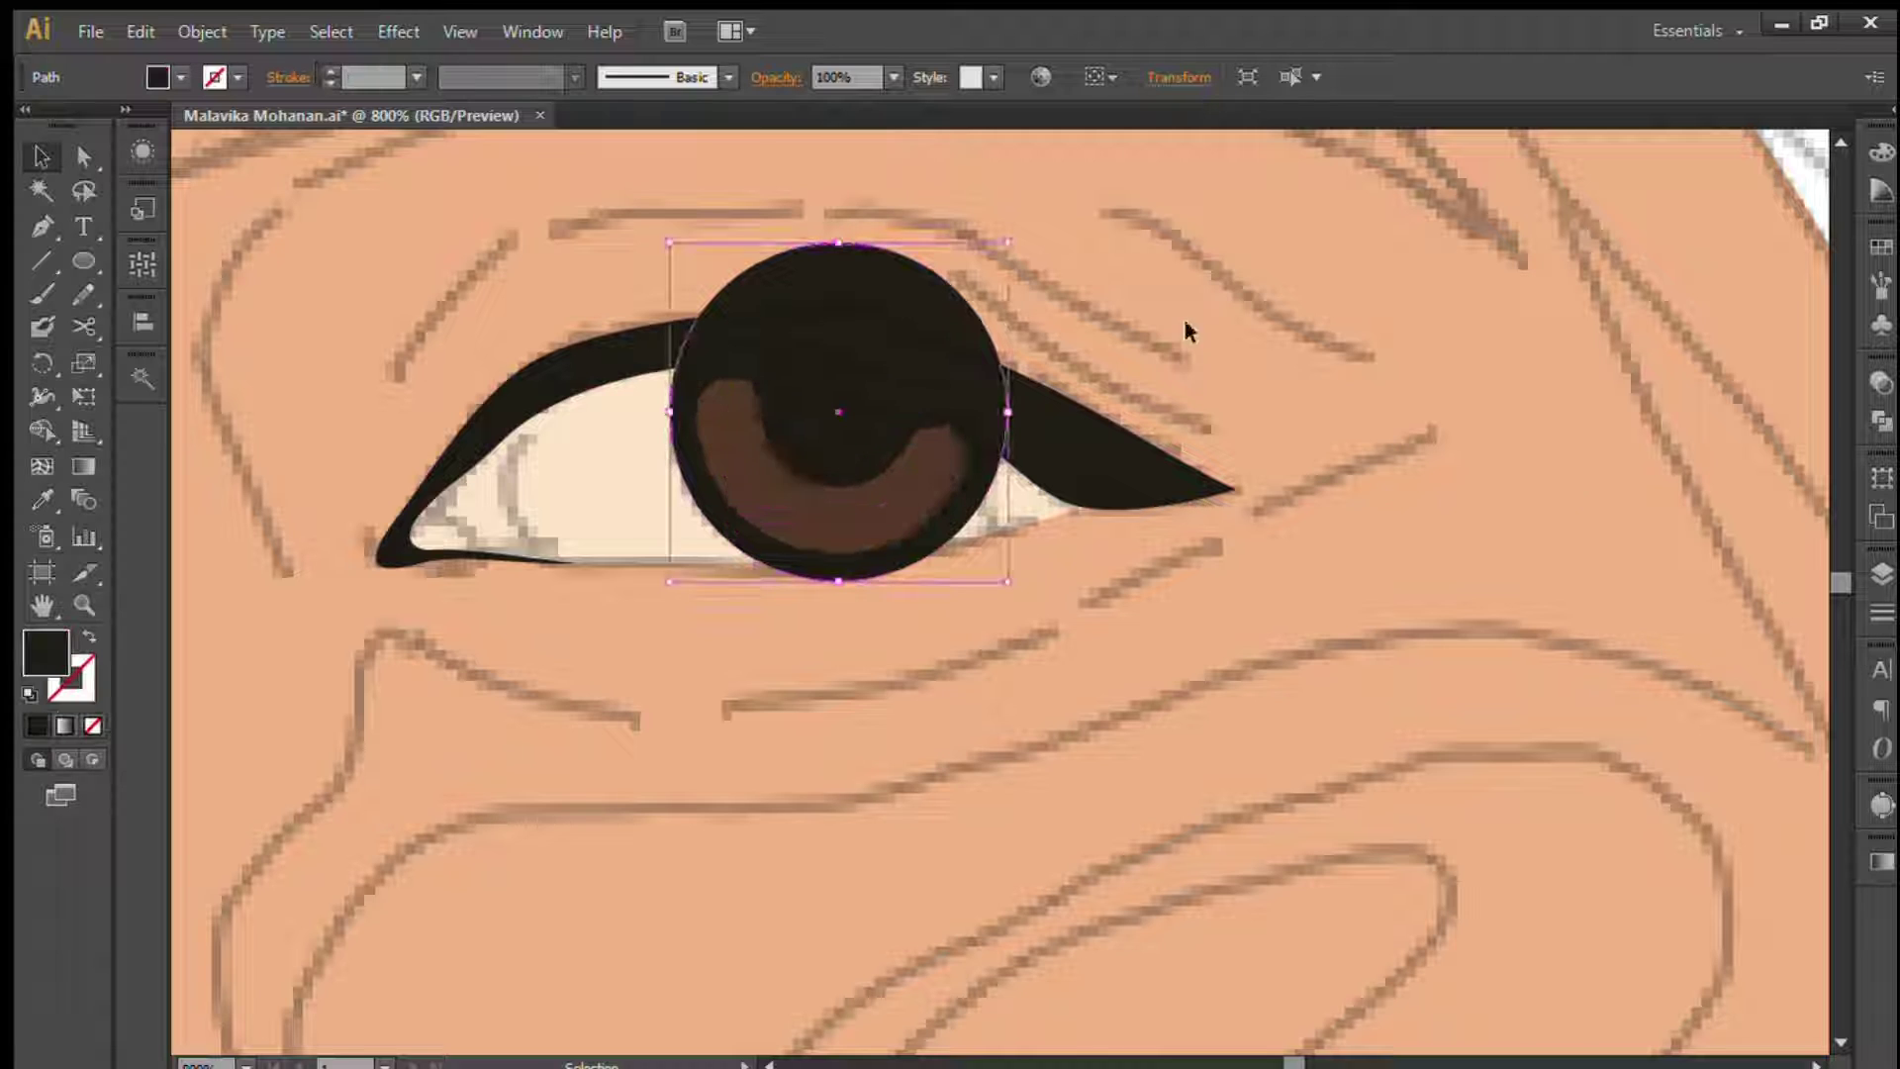
{"action": "left_click_drag", "start_coordinate": [1006, 584], "coordinate": [903, 489]}
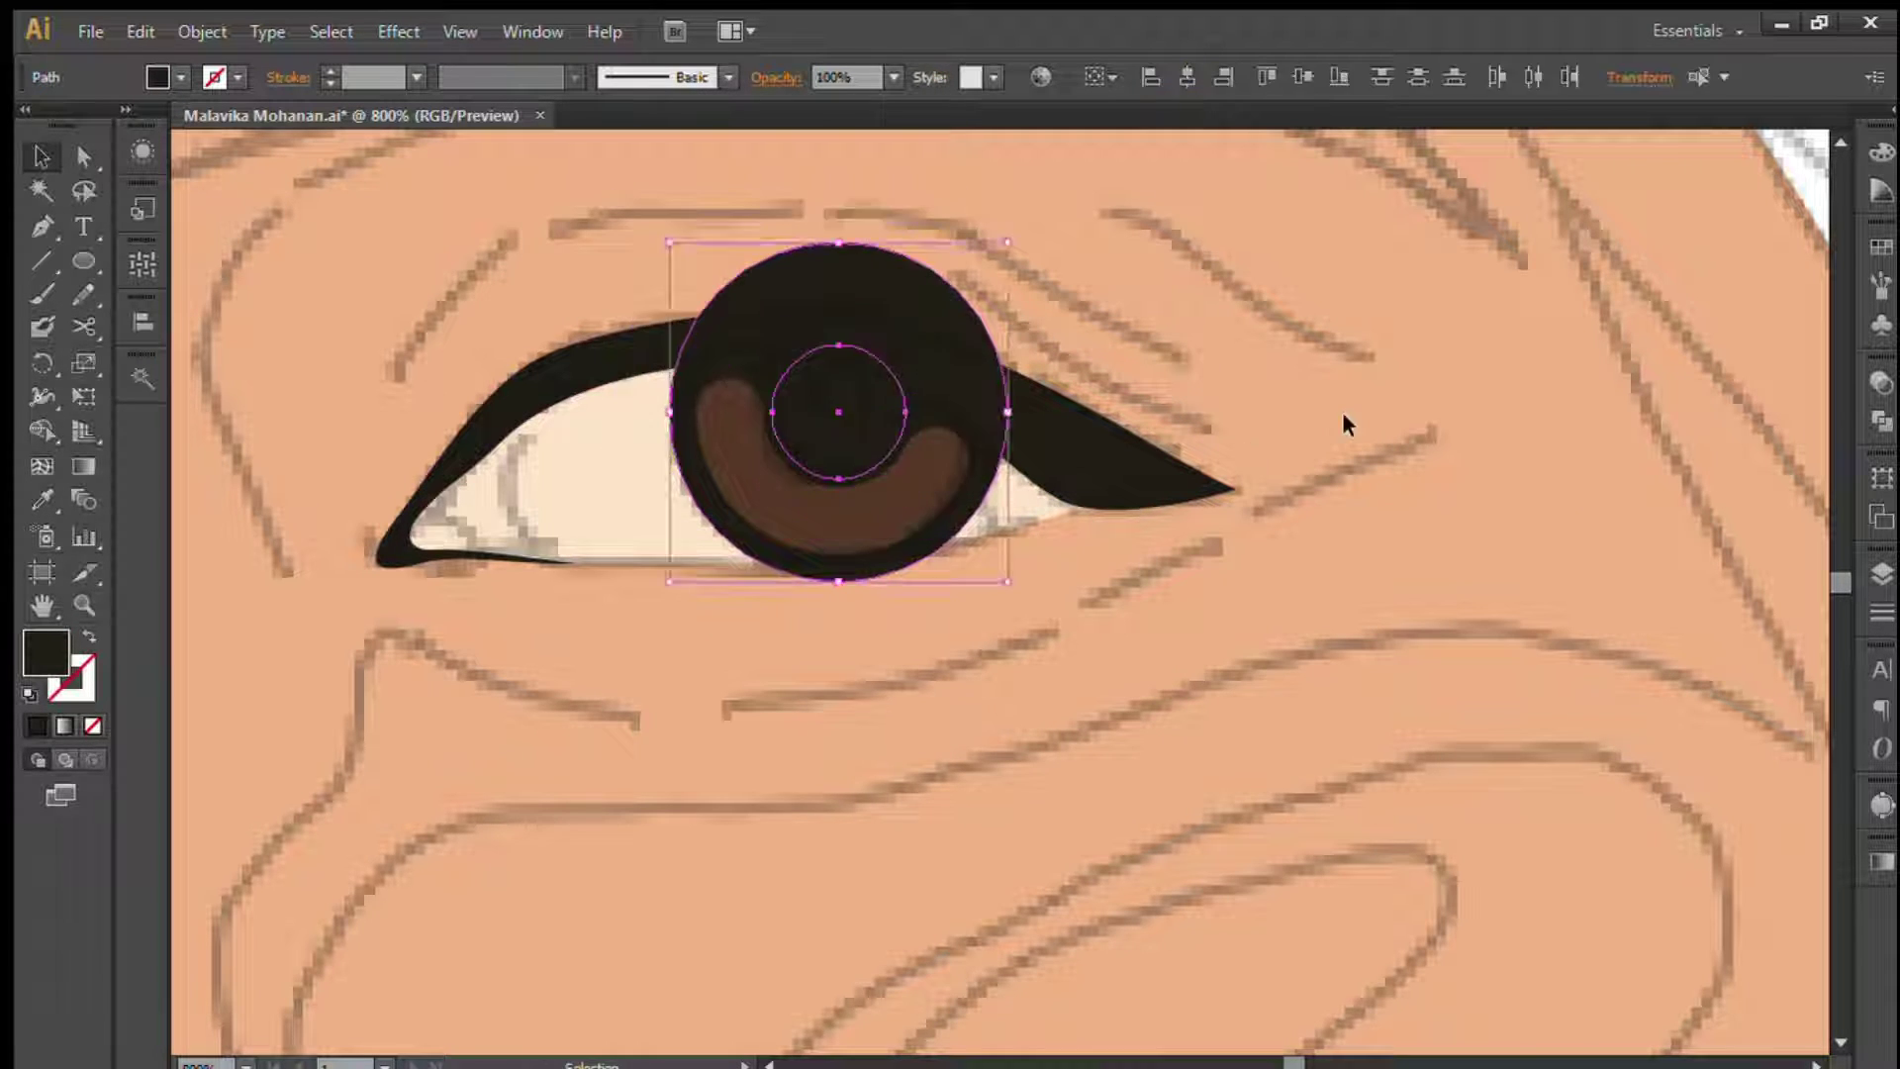
{"action": "left_click_drag", "start_coordinate": [1344, 420], "coordinate": [1073, 495]}
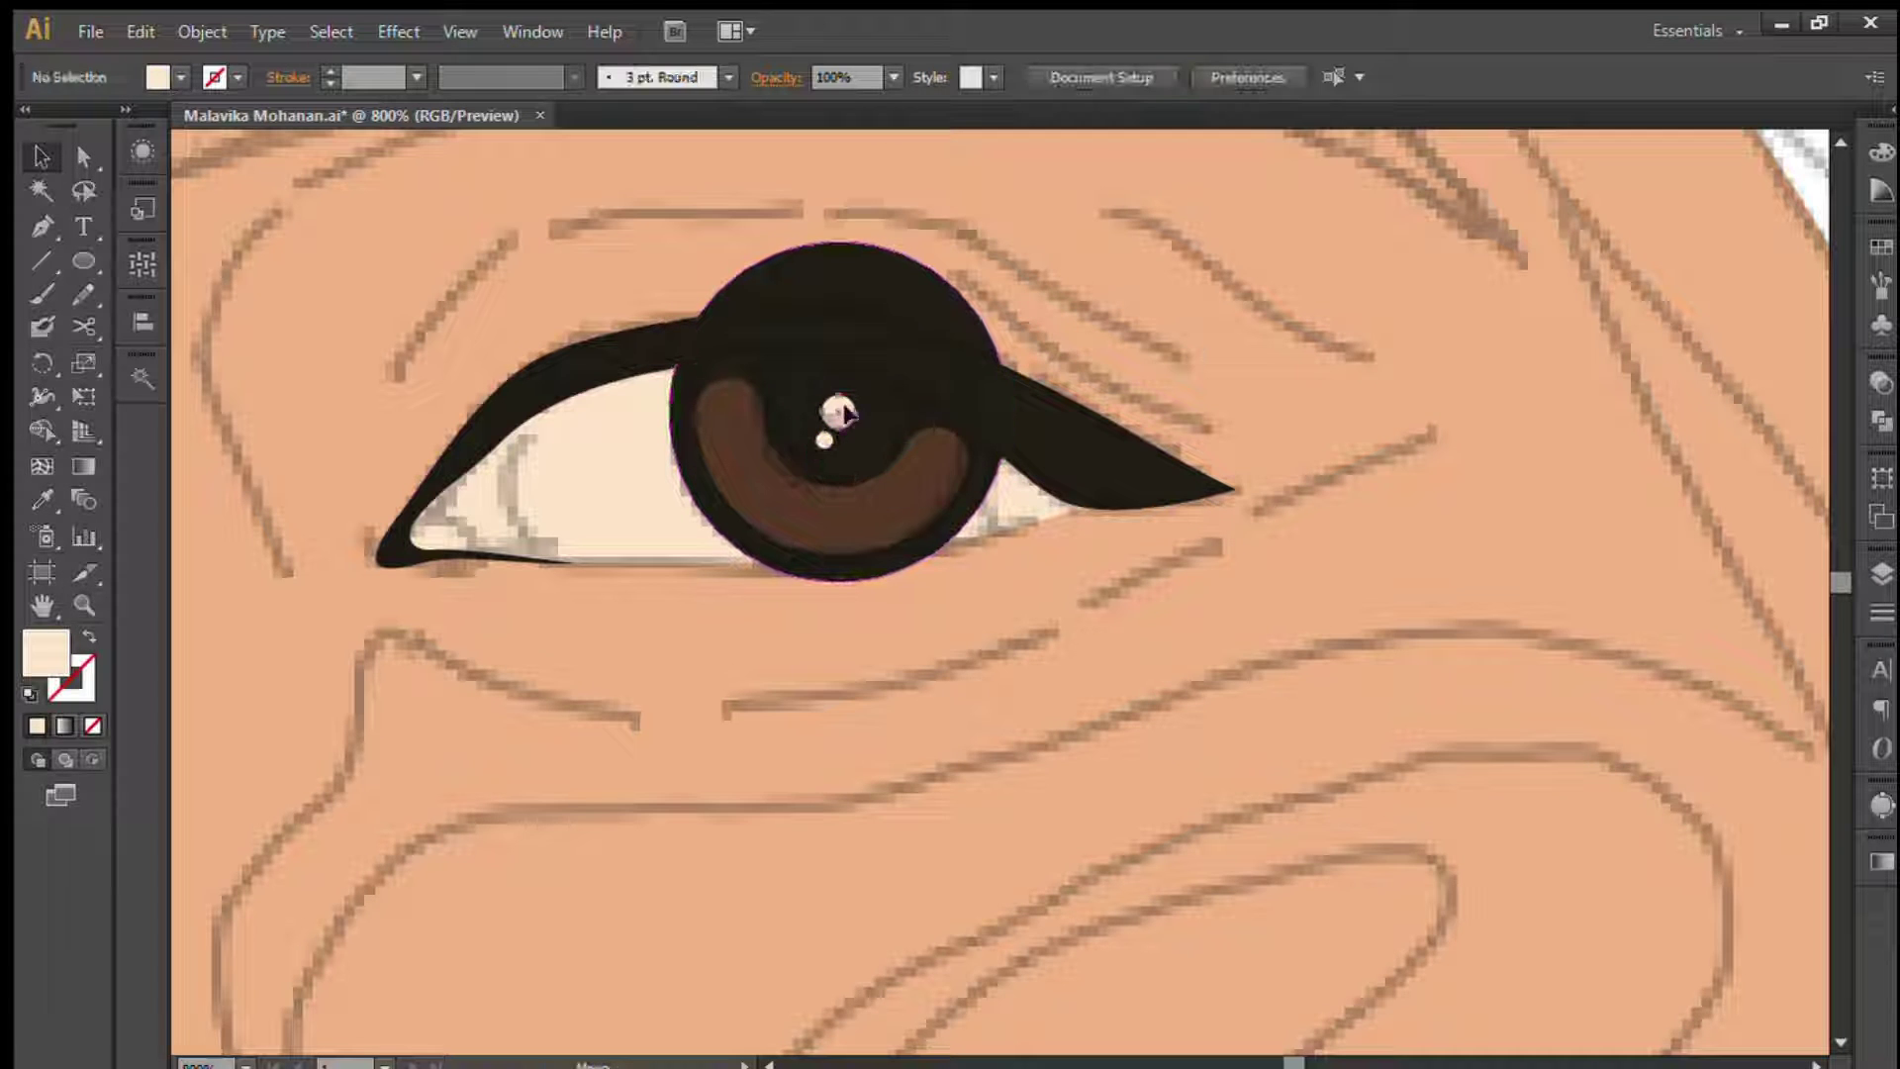
{"action": "left_click_drag", "start_coordinate": [825, 406], "coordinate": [834, 407]}
- Clip the iris circles inside the eye outline with a clipping mask
{"action": "key", "text": "ctrl+7"}
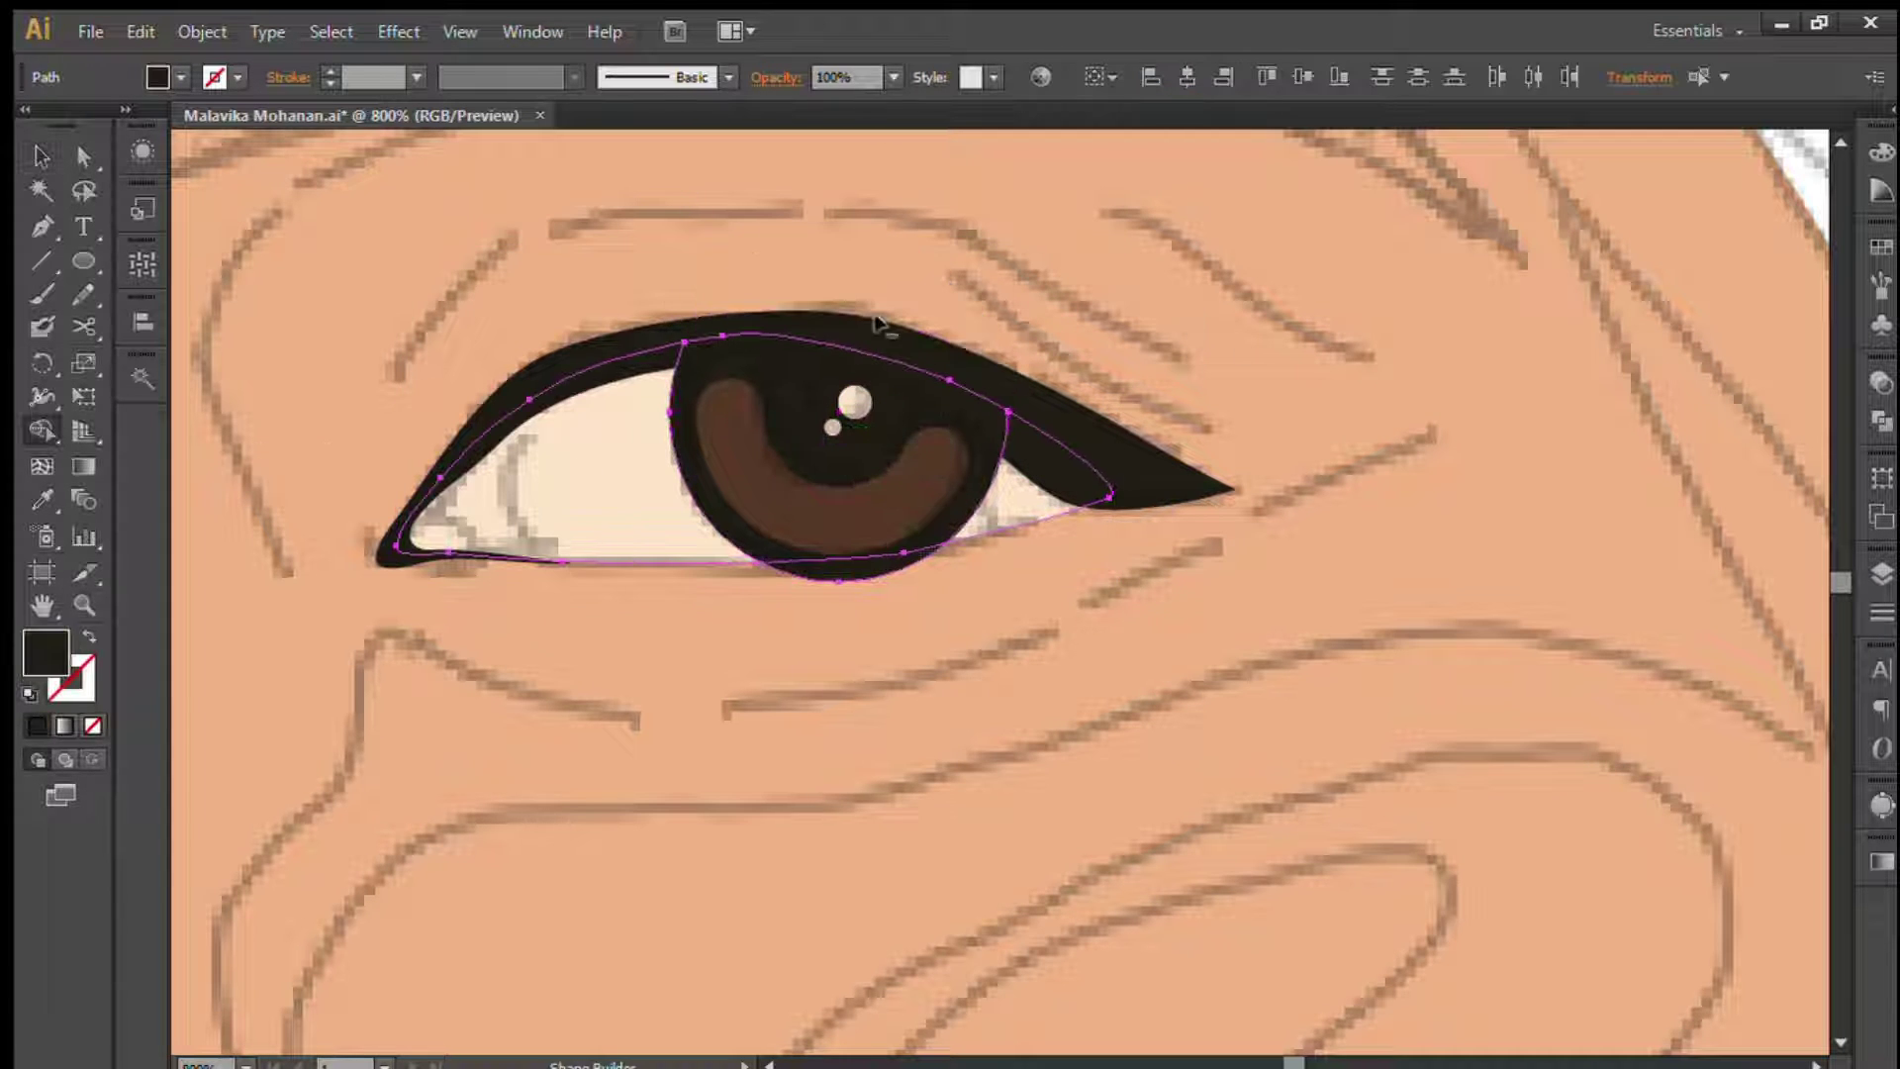
{"action": "left_click", "coordinate": [506, 244]}
{"action": "left_click", "coordinate": [35, 223]}
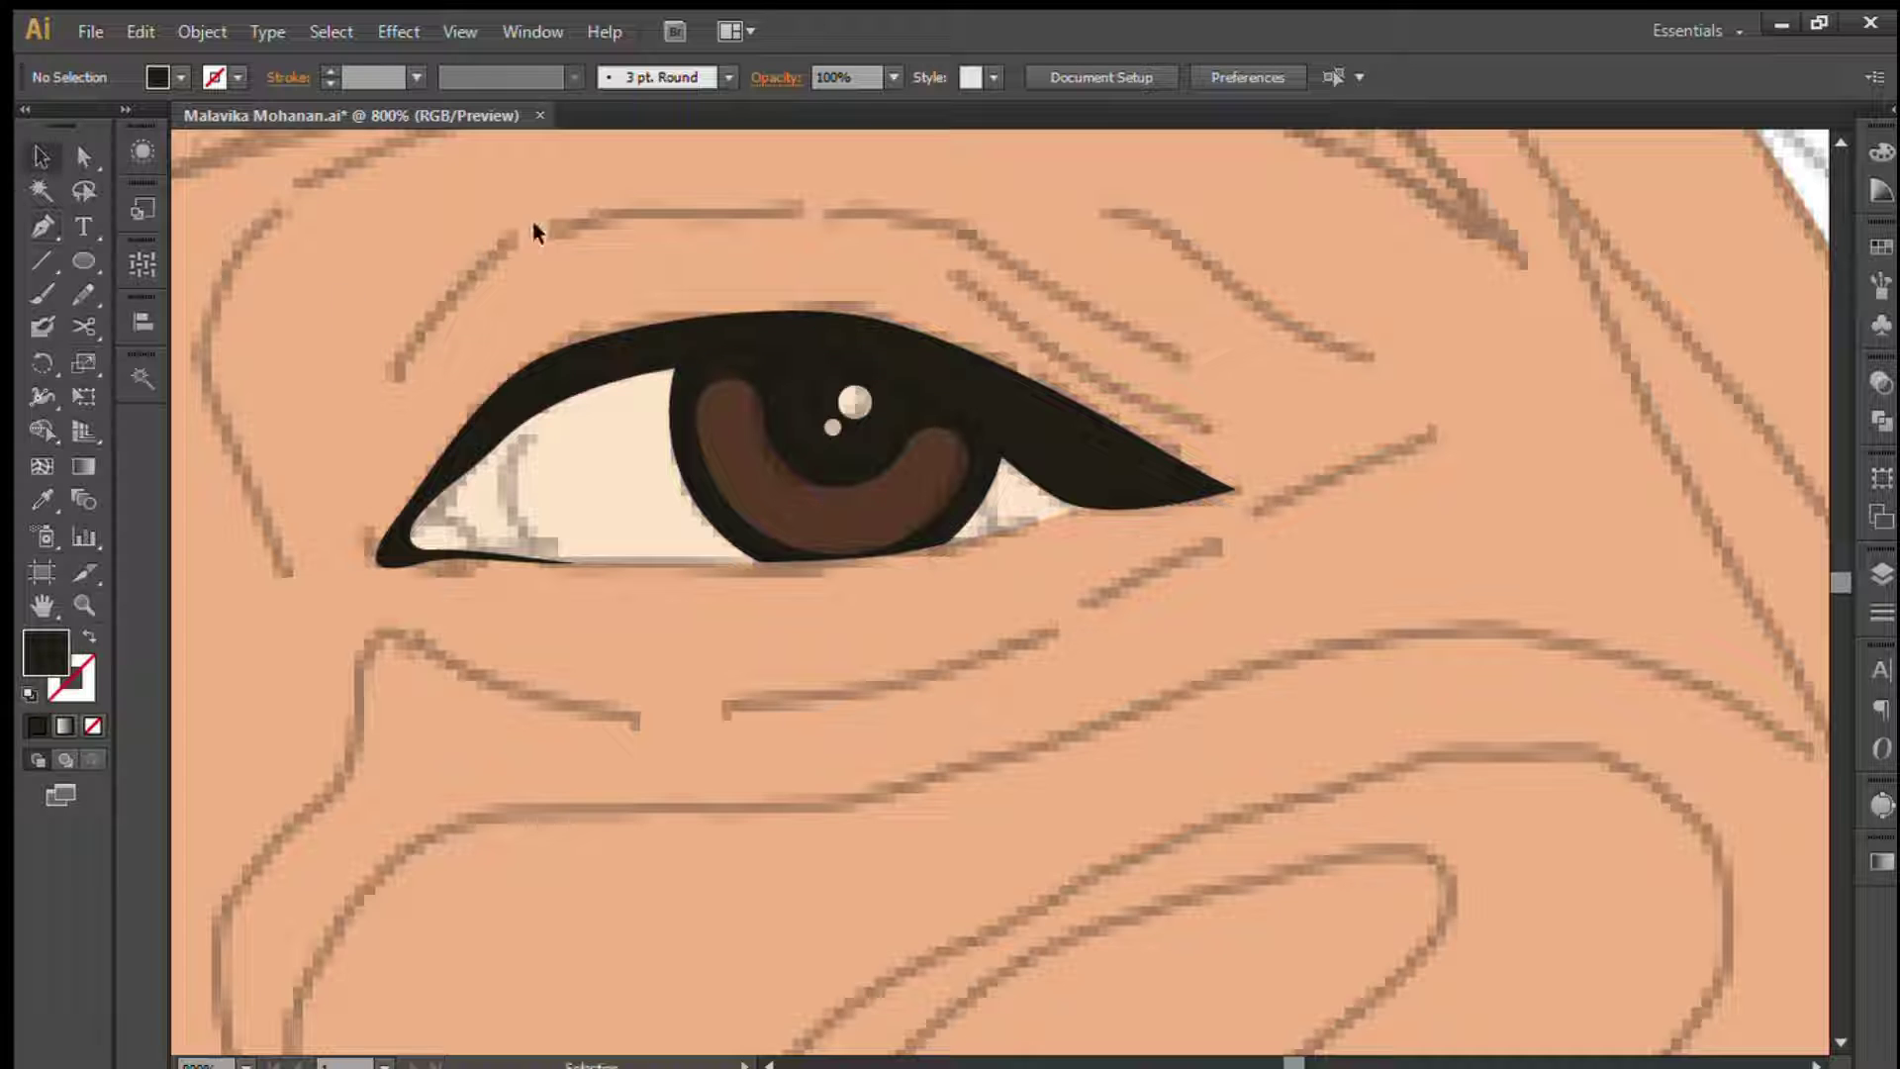
- Trace a closed eyebrow shape arching above the eye
{"action": "left_click", "coordinate": [397, 368]}
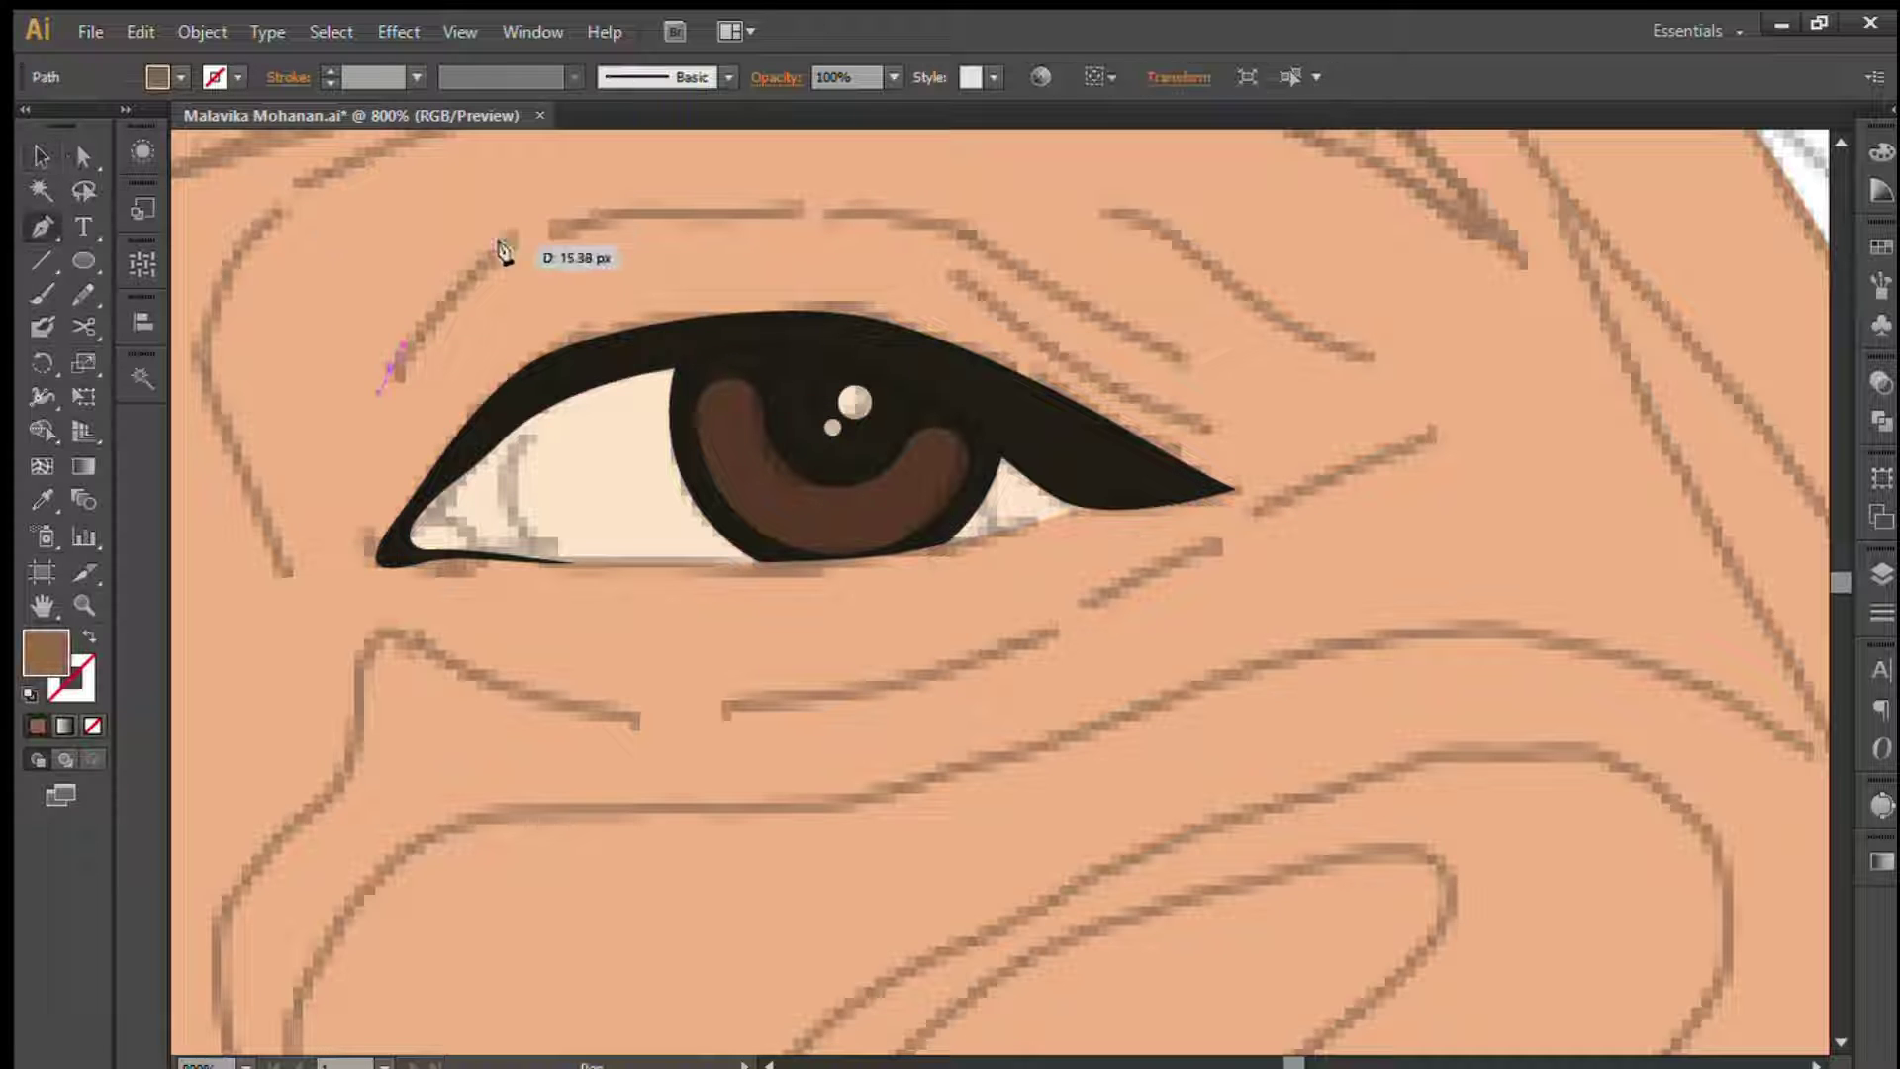
{"action": "left_click", "coordinate": [515, 234]}
{"action": "left_click", "coordinate": [767, 208]}
{"action": "left_click", "coordinate": [980, 238]}
{"action": "left_click", "coordinate": [1027, 272]}
{"action": "left_click", "coordinate": [1191, 366]}
{"action": "left_click_drag", "start_coordinate": [990, 259], "coordinate": [721, 226]}
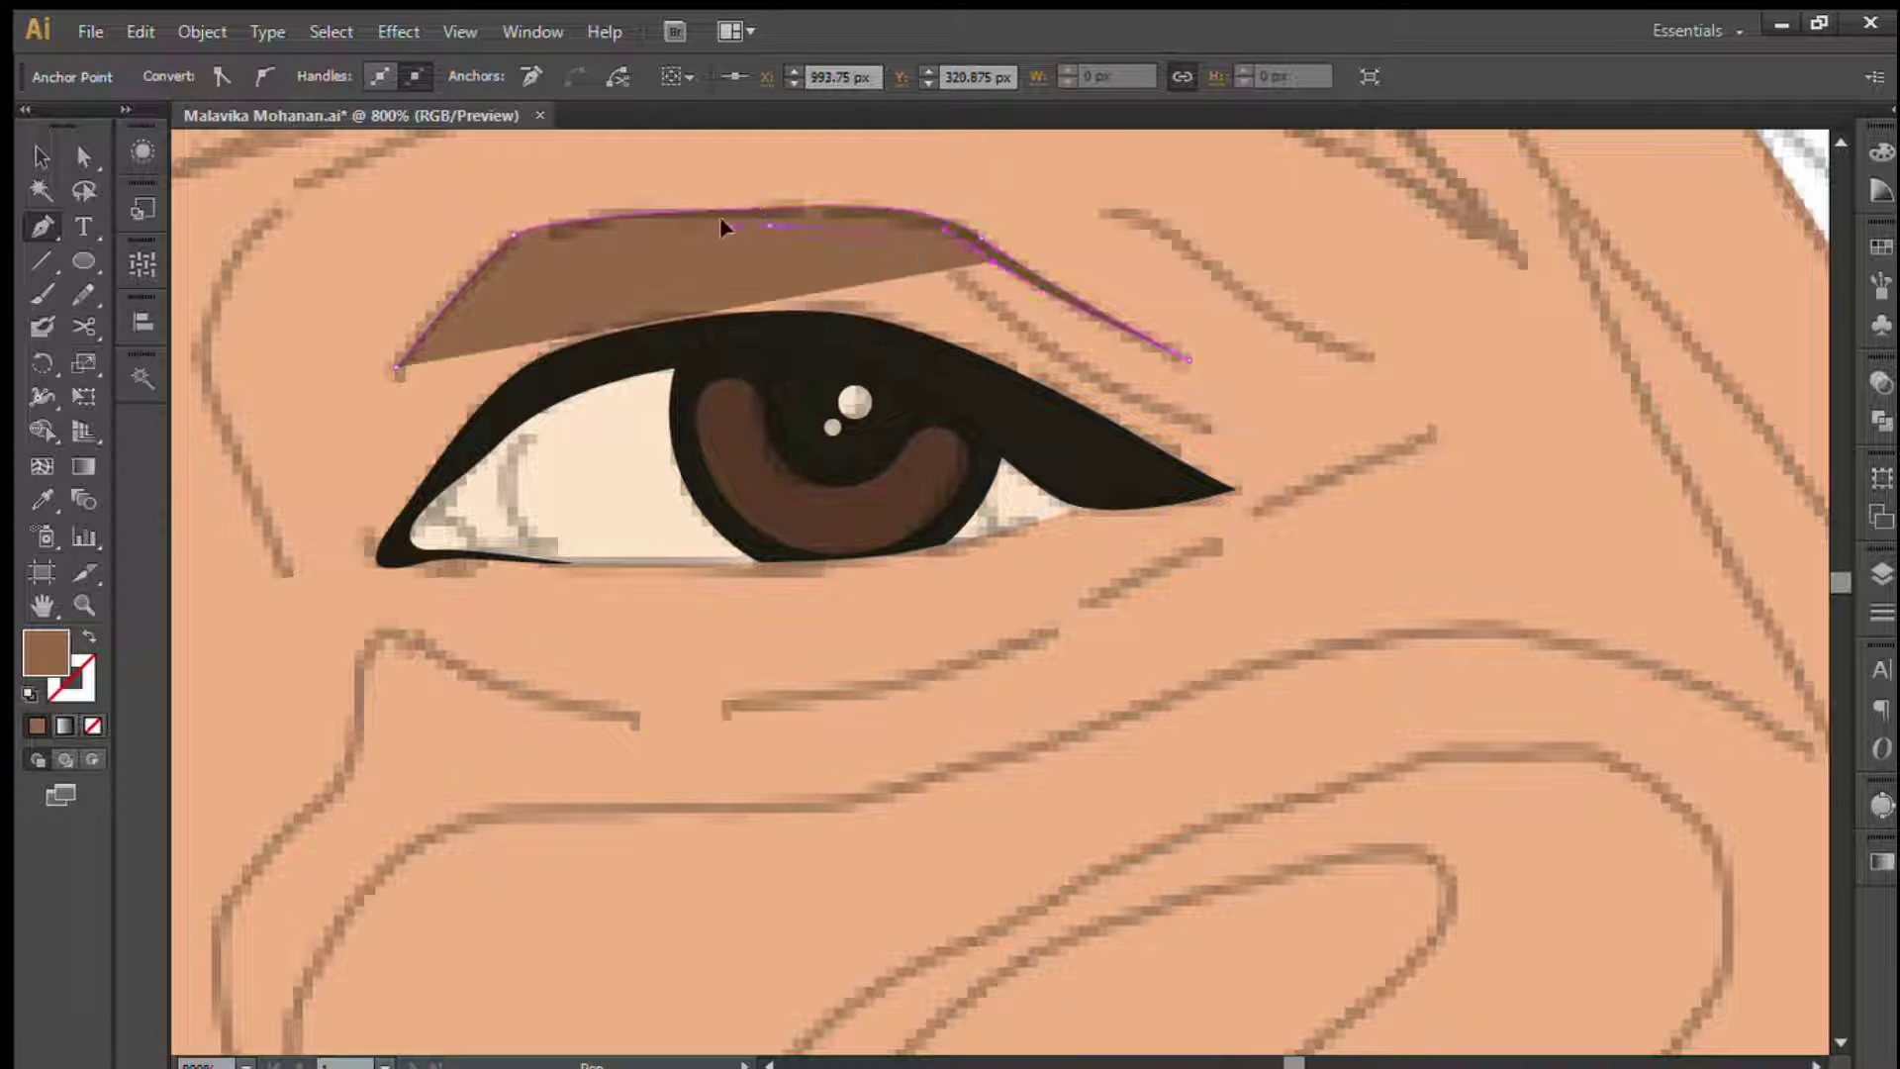
{"action": "left_click_drag", "start_coordinate": [397, 367], "coordinate": [395, 374]}
- Draw a curved crease line along the upper eyelid fold and view the whole portrait
{"action": "left_click", "coordinate": [1210, 427]}
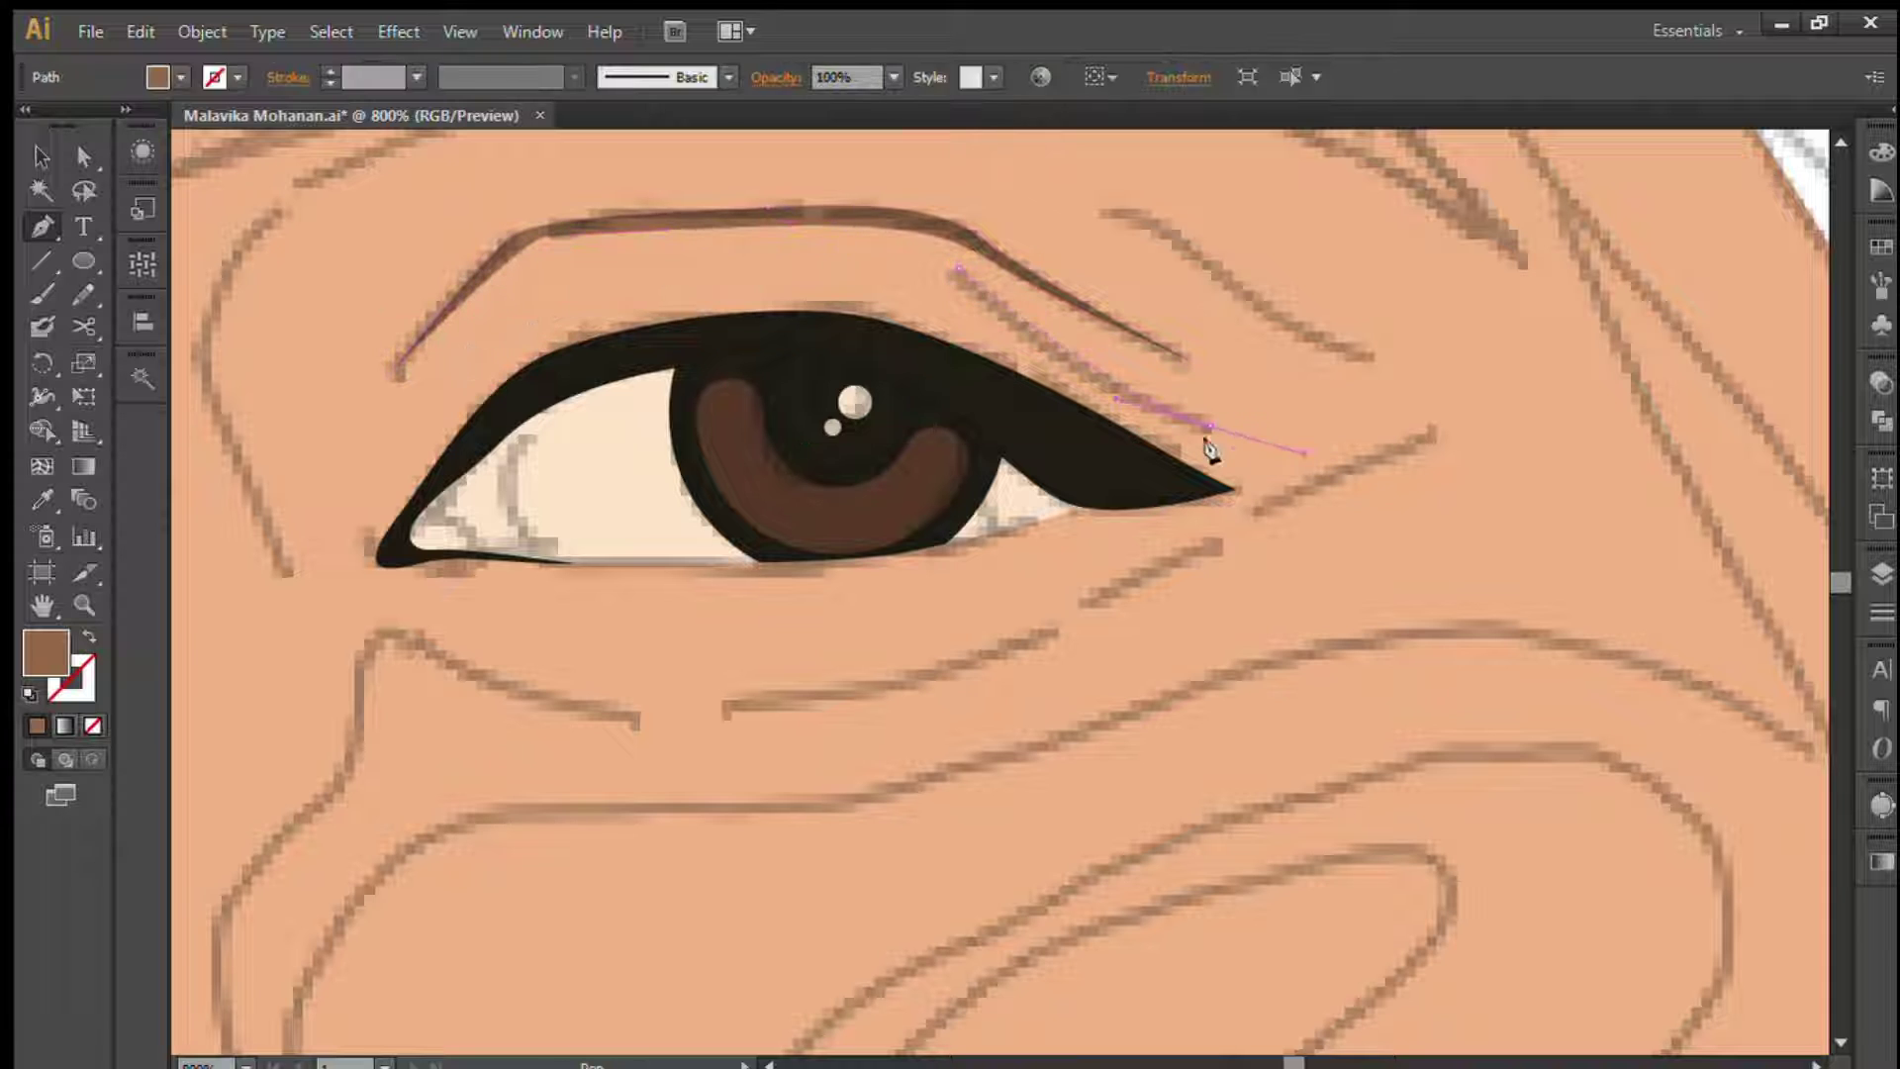
{"action": "left_click_drag", "start_coordinate": [959, 267], "coordinate": [994, 284]}
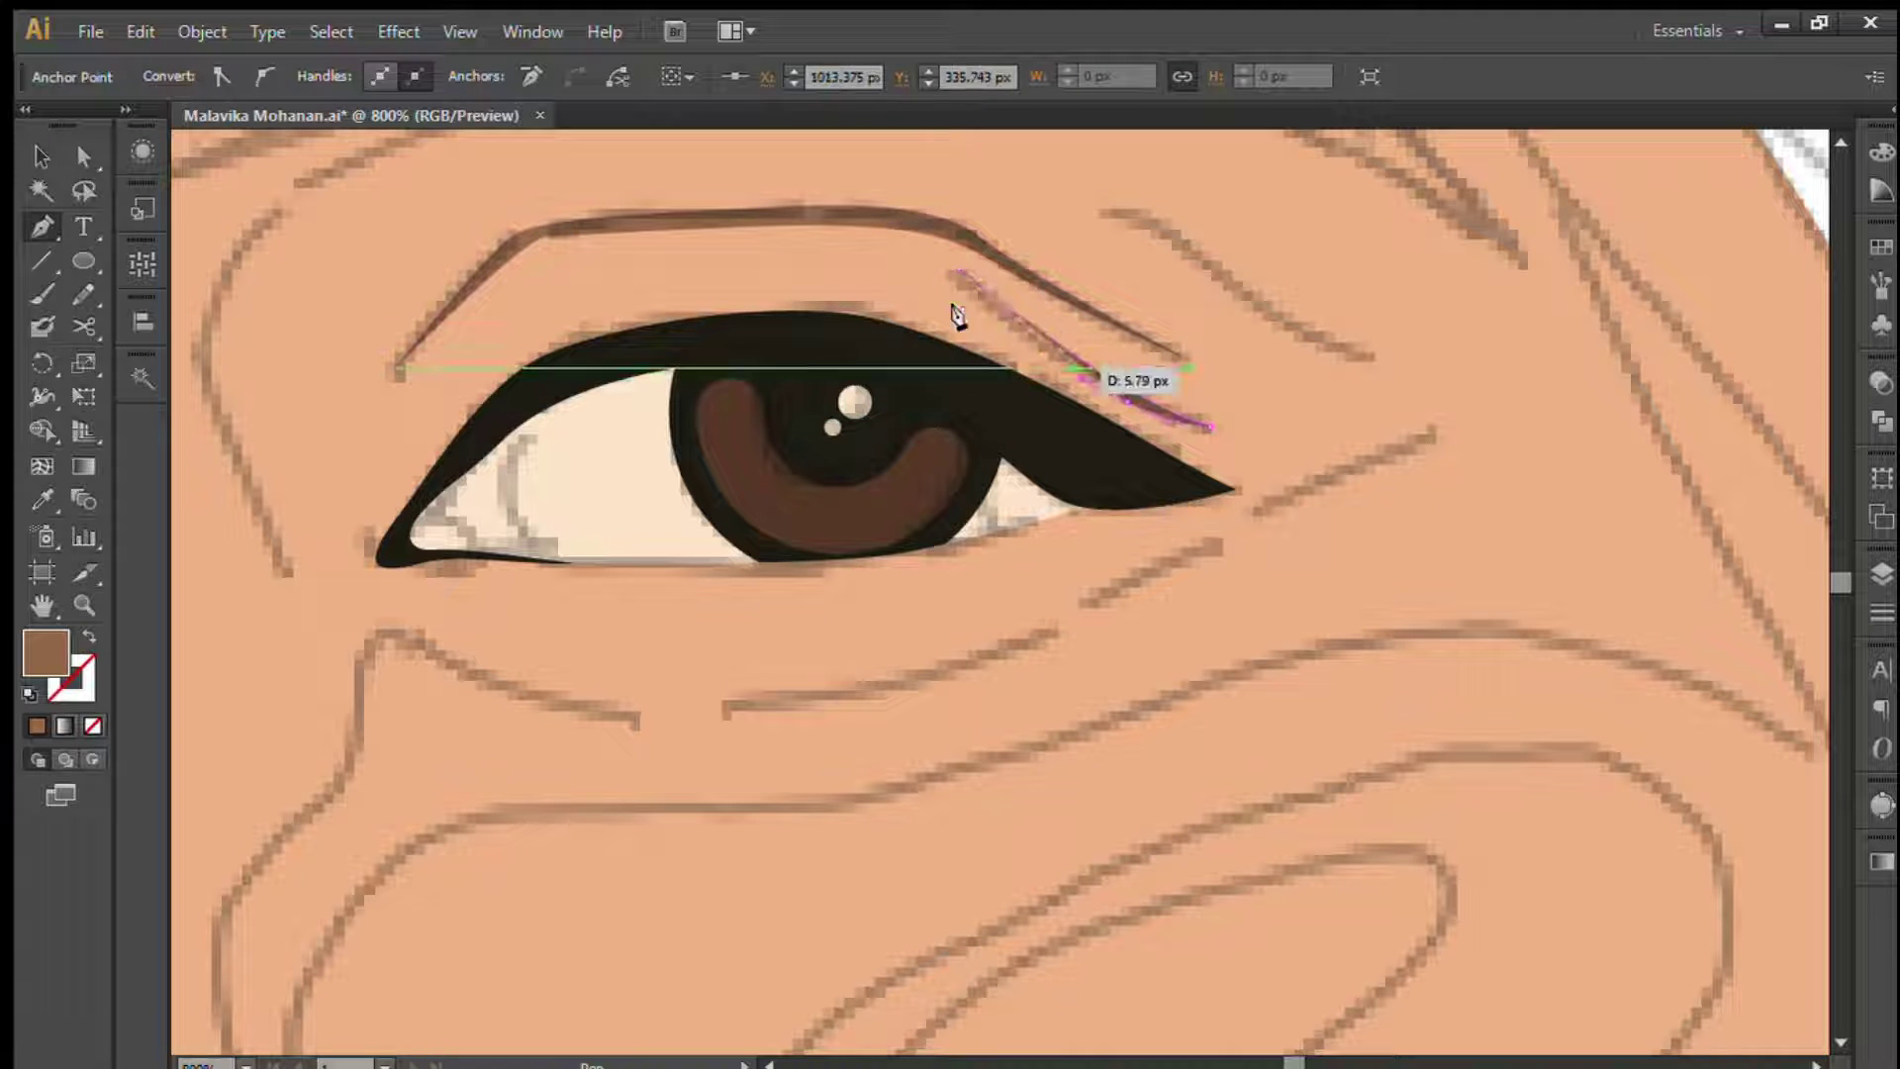
{"action": "key", "text": "v"}
{"action": "left_click", "coordinate": [1441, 442]}
{"action": "left_click_drag", "start_coordinate": [1112, 354], "coordinate": [1361, 562]}
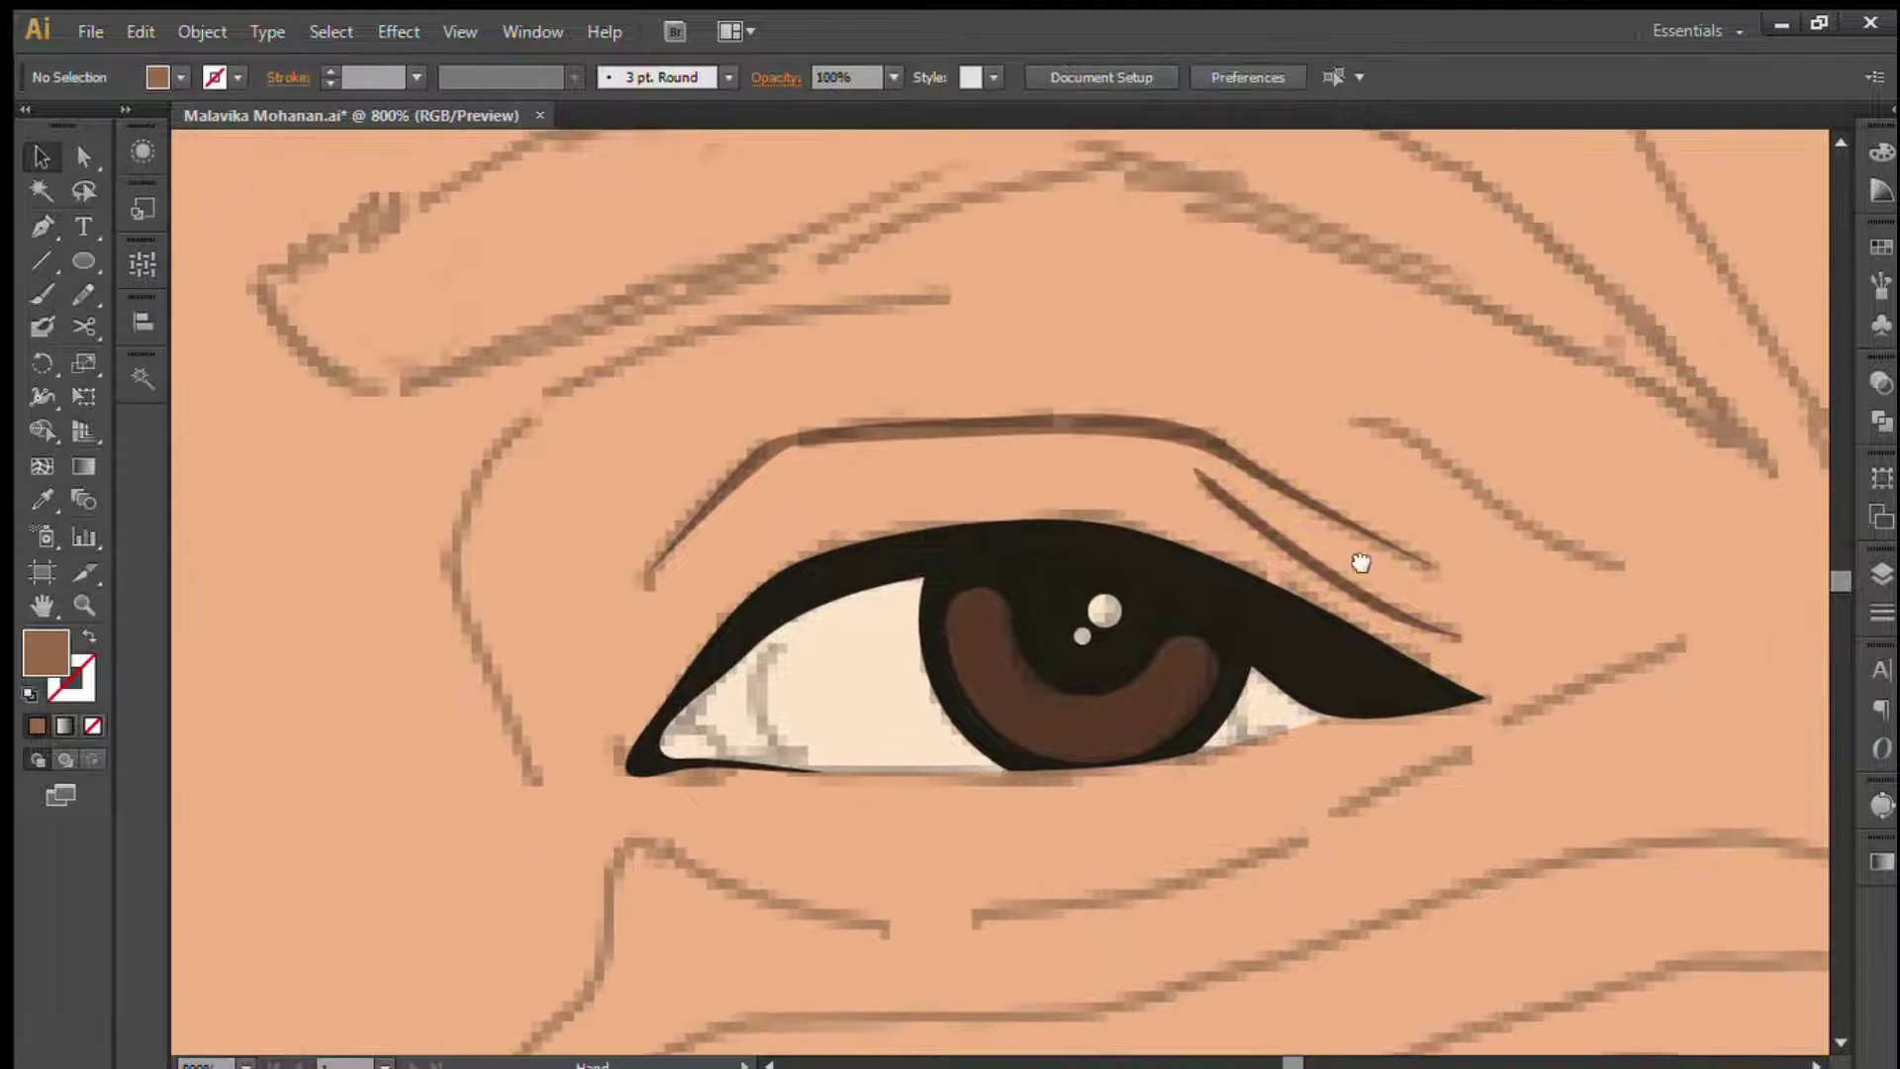
{"action": "key", "text": "ctrl+1"}
- Sample the darker skin tone from the swatches for shading
{"action": "key", "text": "i"}
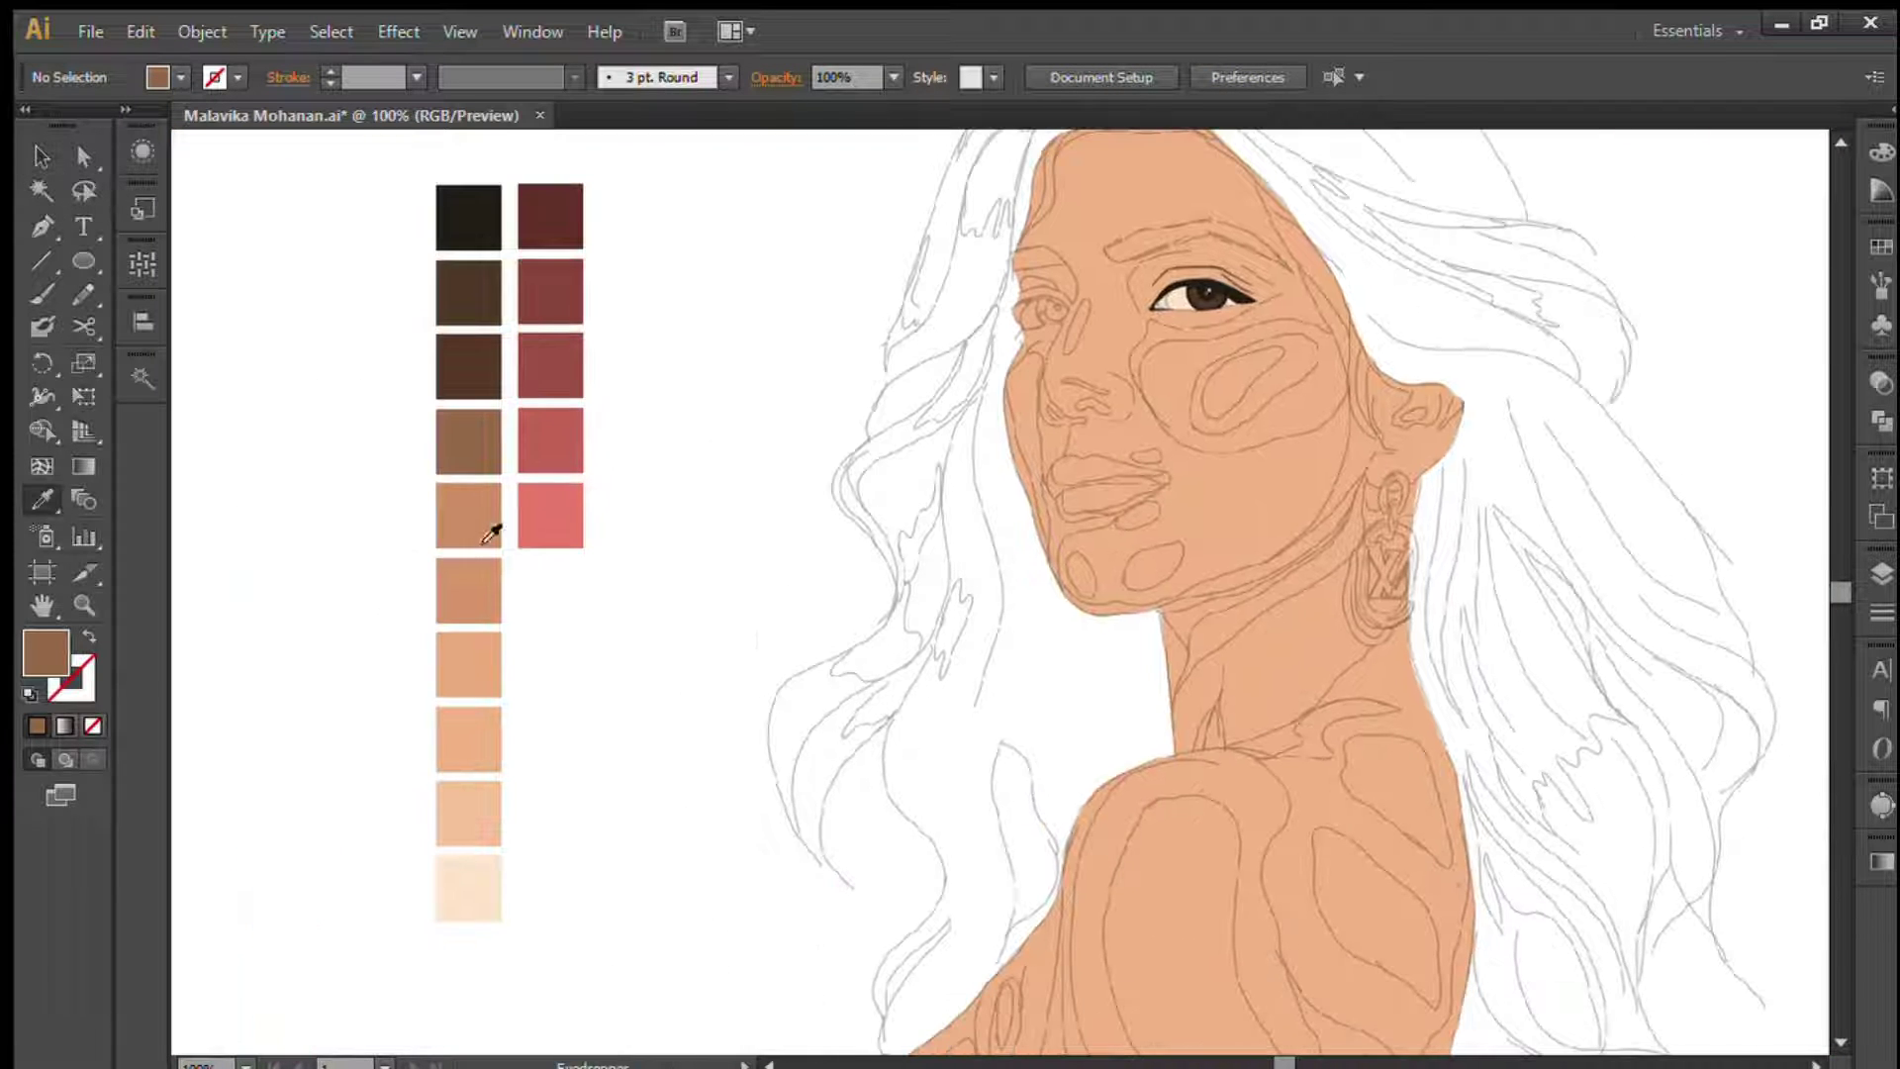
{"action": "left_click_drag", "start_coordinate": [1337, 325], "coordinate": [1119, 247]}
{"action": "left_click", "coordinate": [1202, 297]}
{"action": "key", "text": "p"}
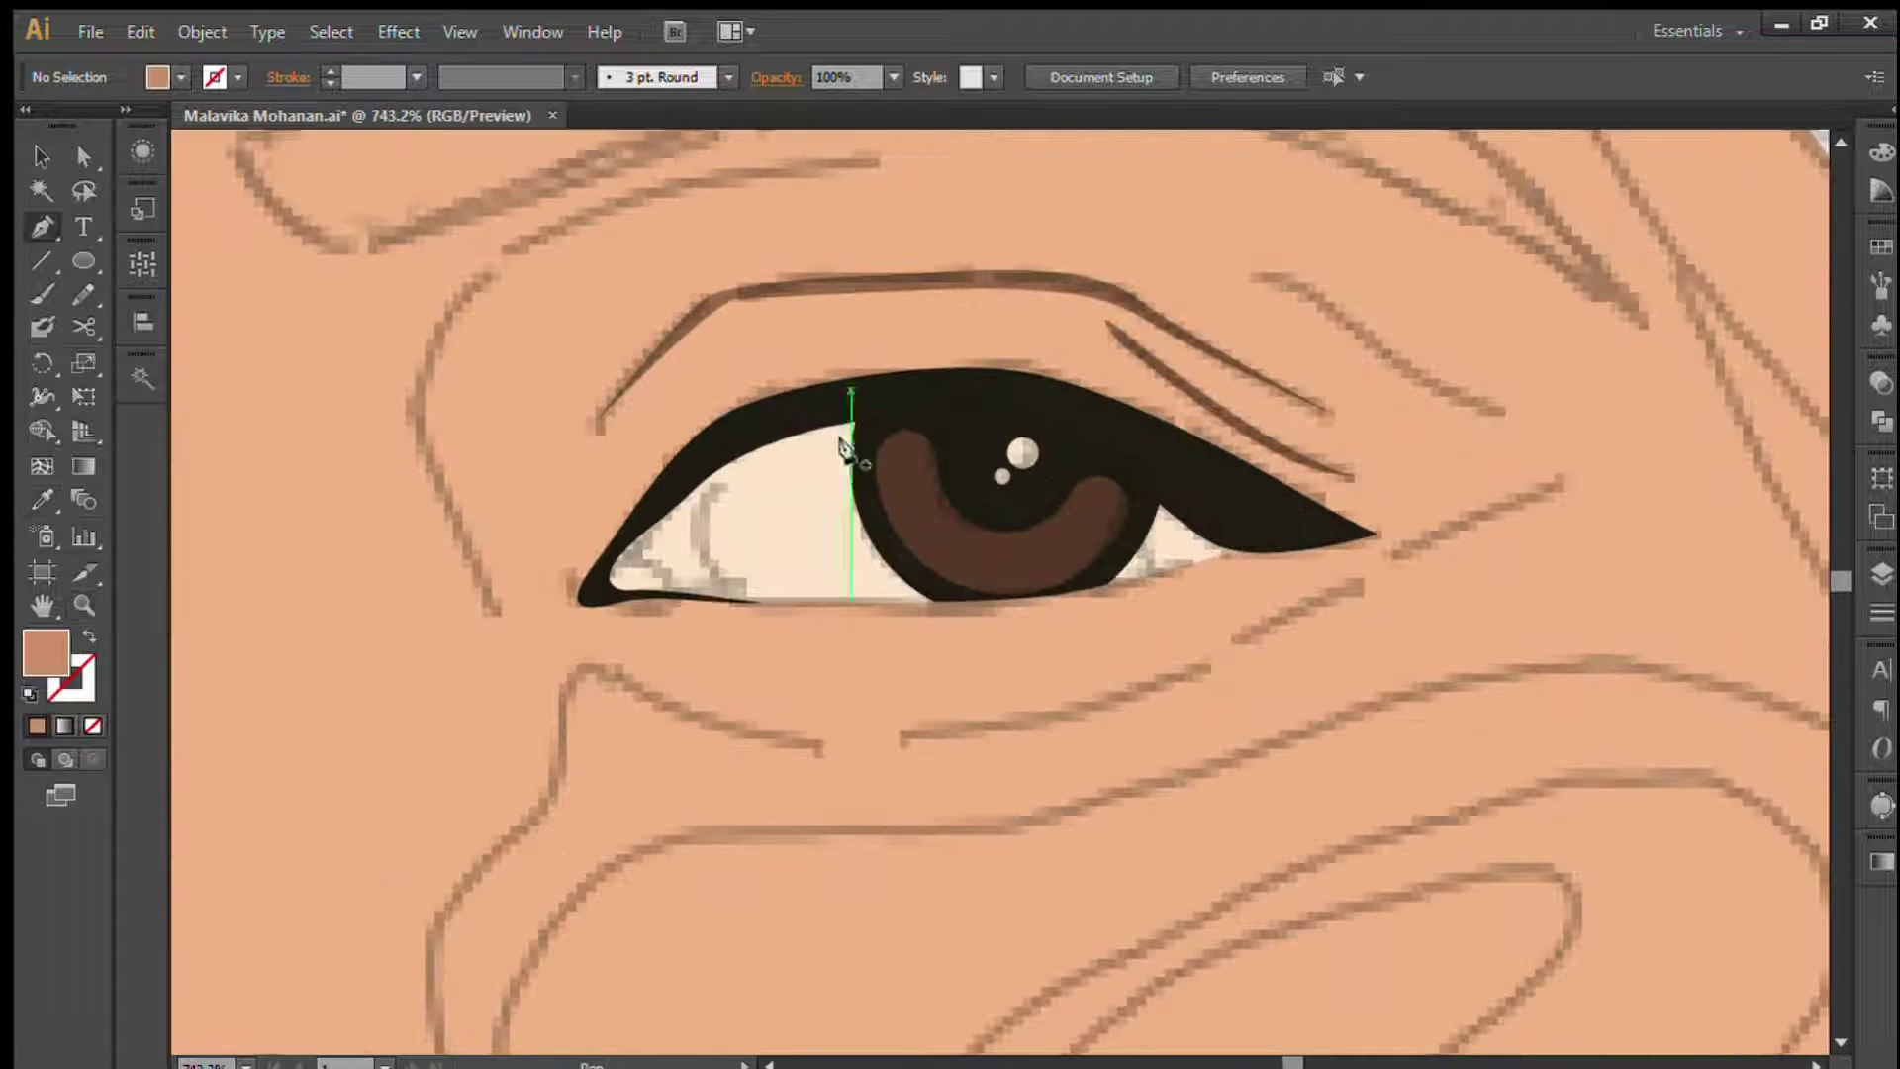
- Trace a shadow shape around the eye socket and send it behind the eye
{"action": "left_click", "coordinate": [850, 424]}
{"action": "left_click", "coordinate": [454, 565]}
{"action": "left_click_drag", "start_coordinate": [617, 247], "coordinate": [617, 474]}
{"action": "left_click", "coordinate": [1168, 422]}
{"action": "left_click", "coordinate": [1485, 729]}
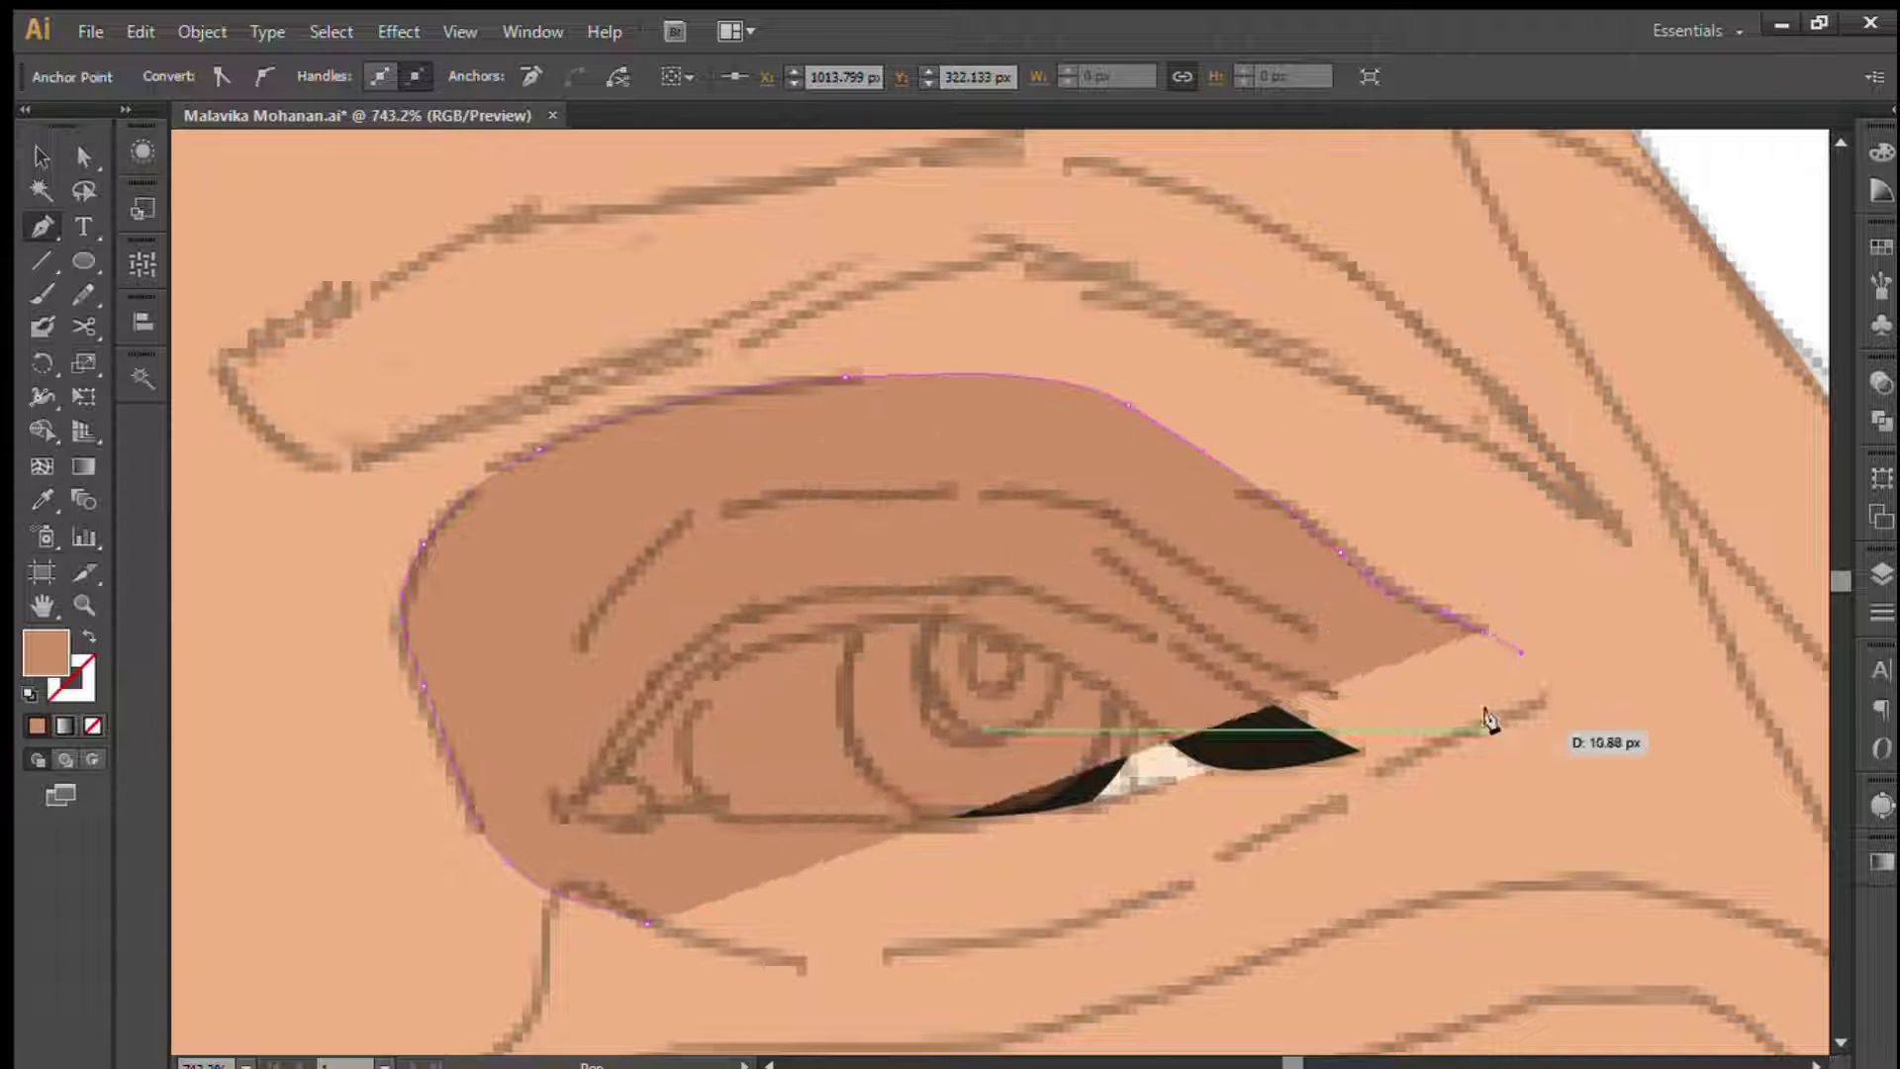
{"action": "left_click", "coordinate": [1170, 690]}
{"action": "left_click", "coordinate": [881, 737]}
{"action": "key", "text": "ctrl+shift+bracketleft"}
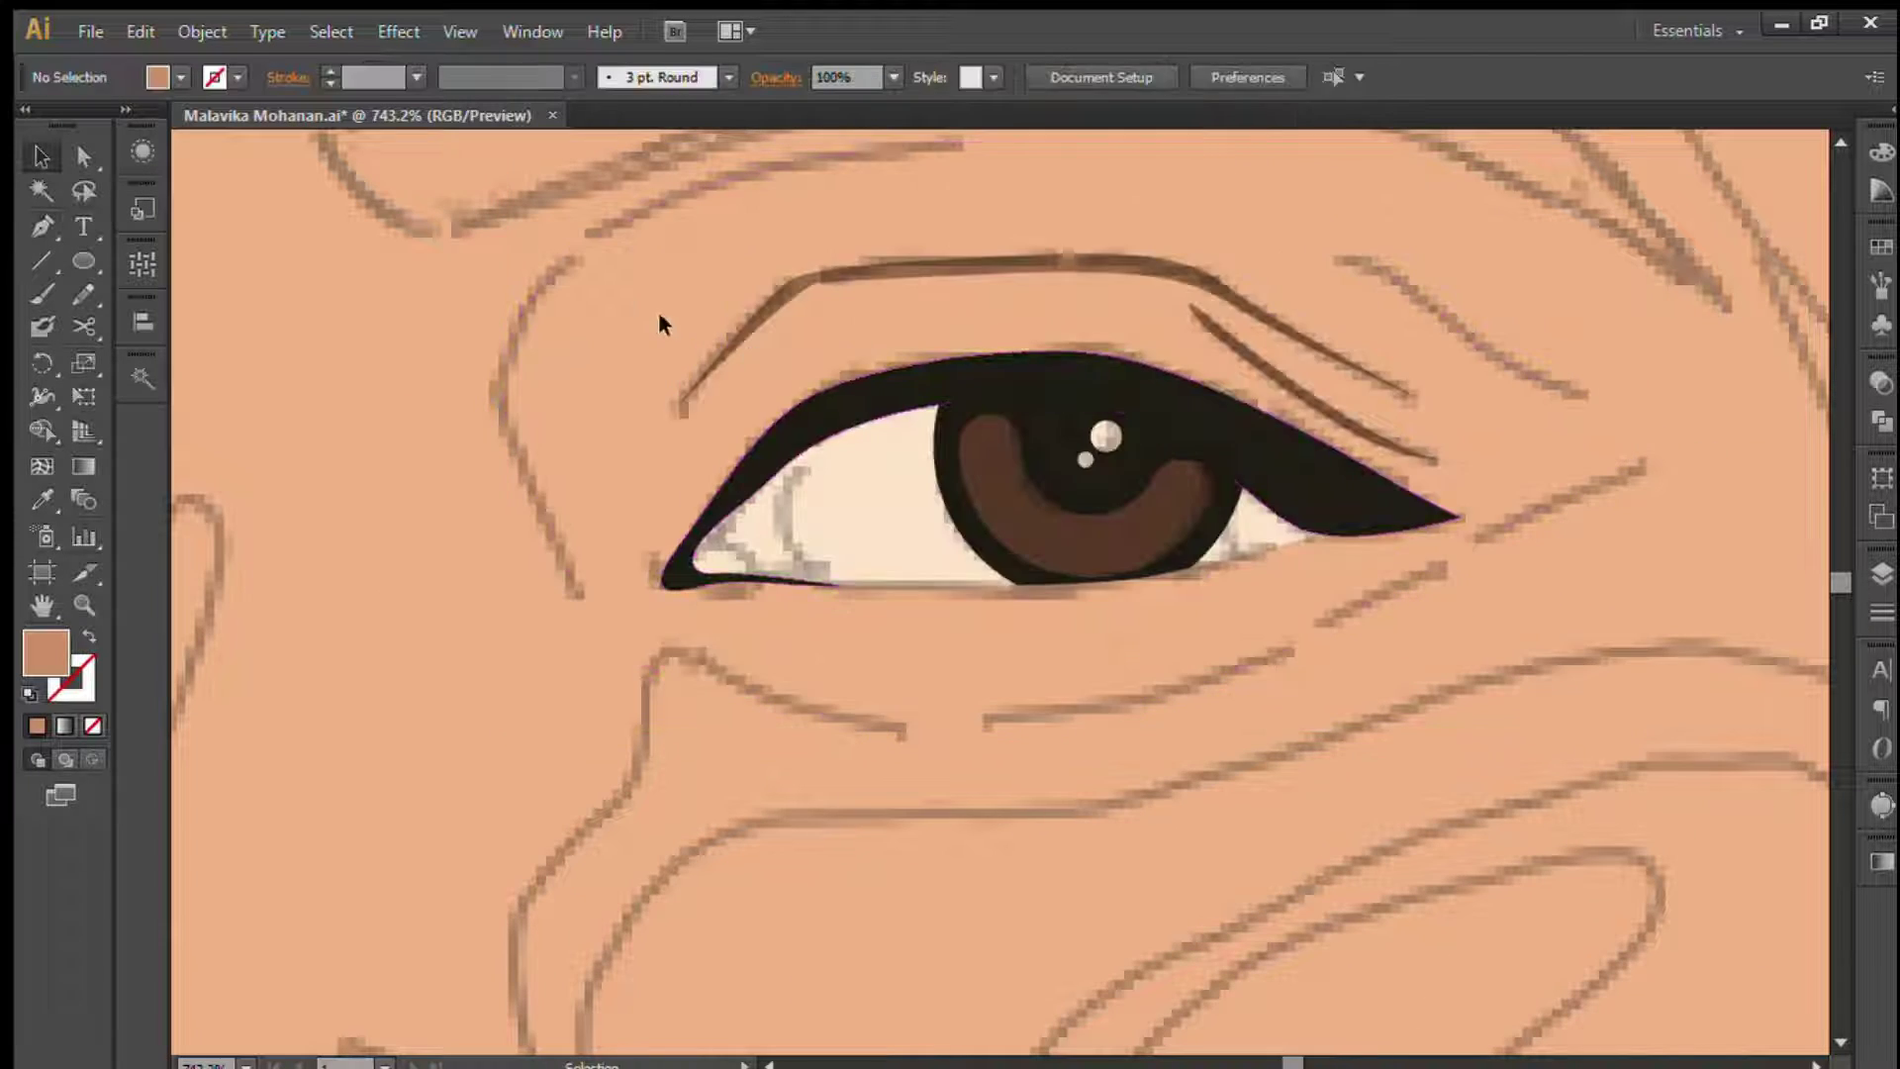
{"action": "left_click", "coordinate": [1595, 628]}
- Trace a lower-lid shadow shape and send it behind the eye
{"action": "left_click", "coordinate": [694, 586]}
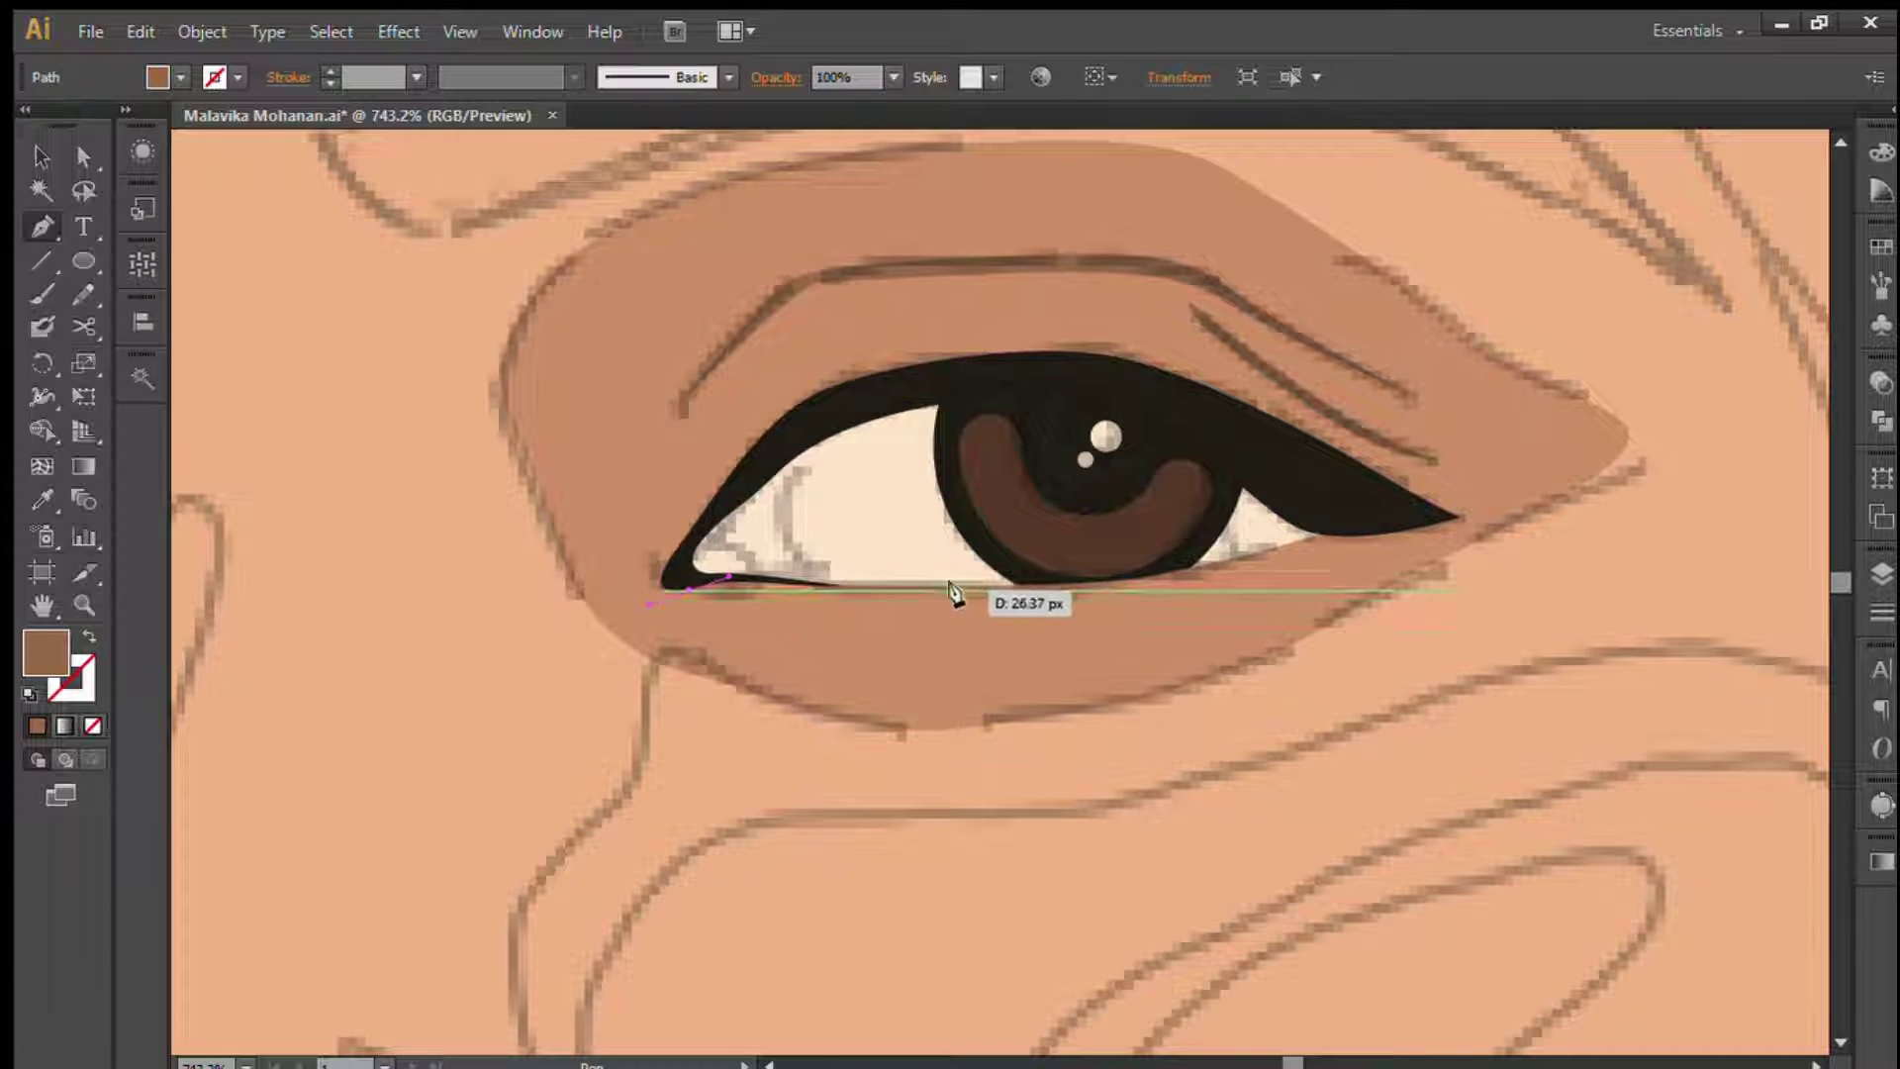
{"action": "left_click", "coordinate": [965, 599]}
{"action": "left_click", "coordinate": [1262, 568]}
{"action": "left_click", "coordinate": [1371, 535]}
{"action": "left_click", "coordinate": [1253, 483]}
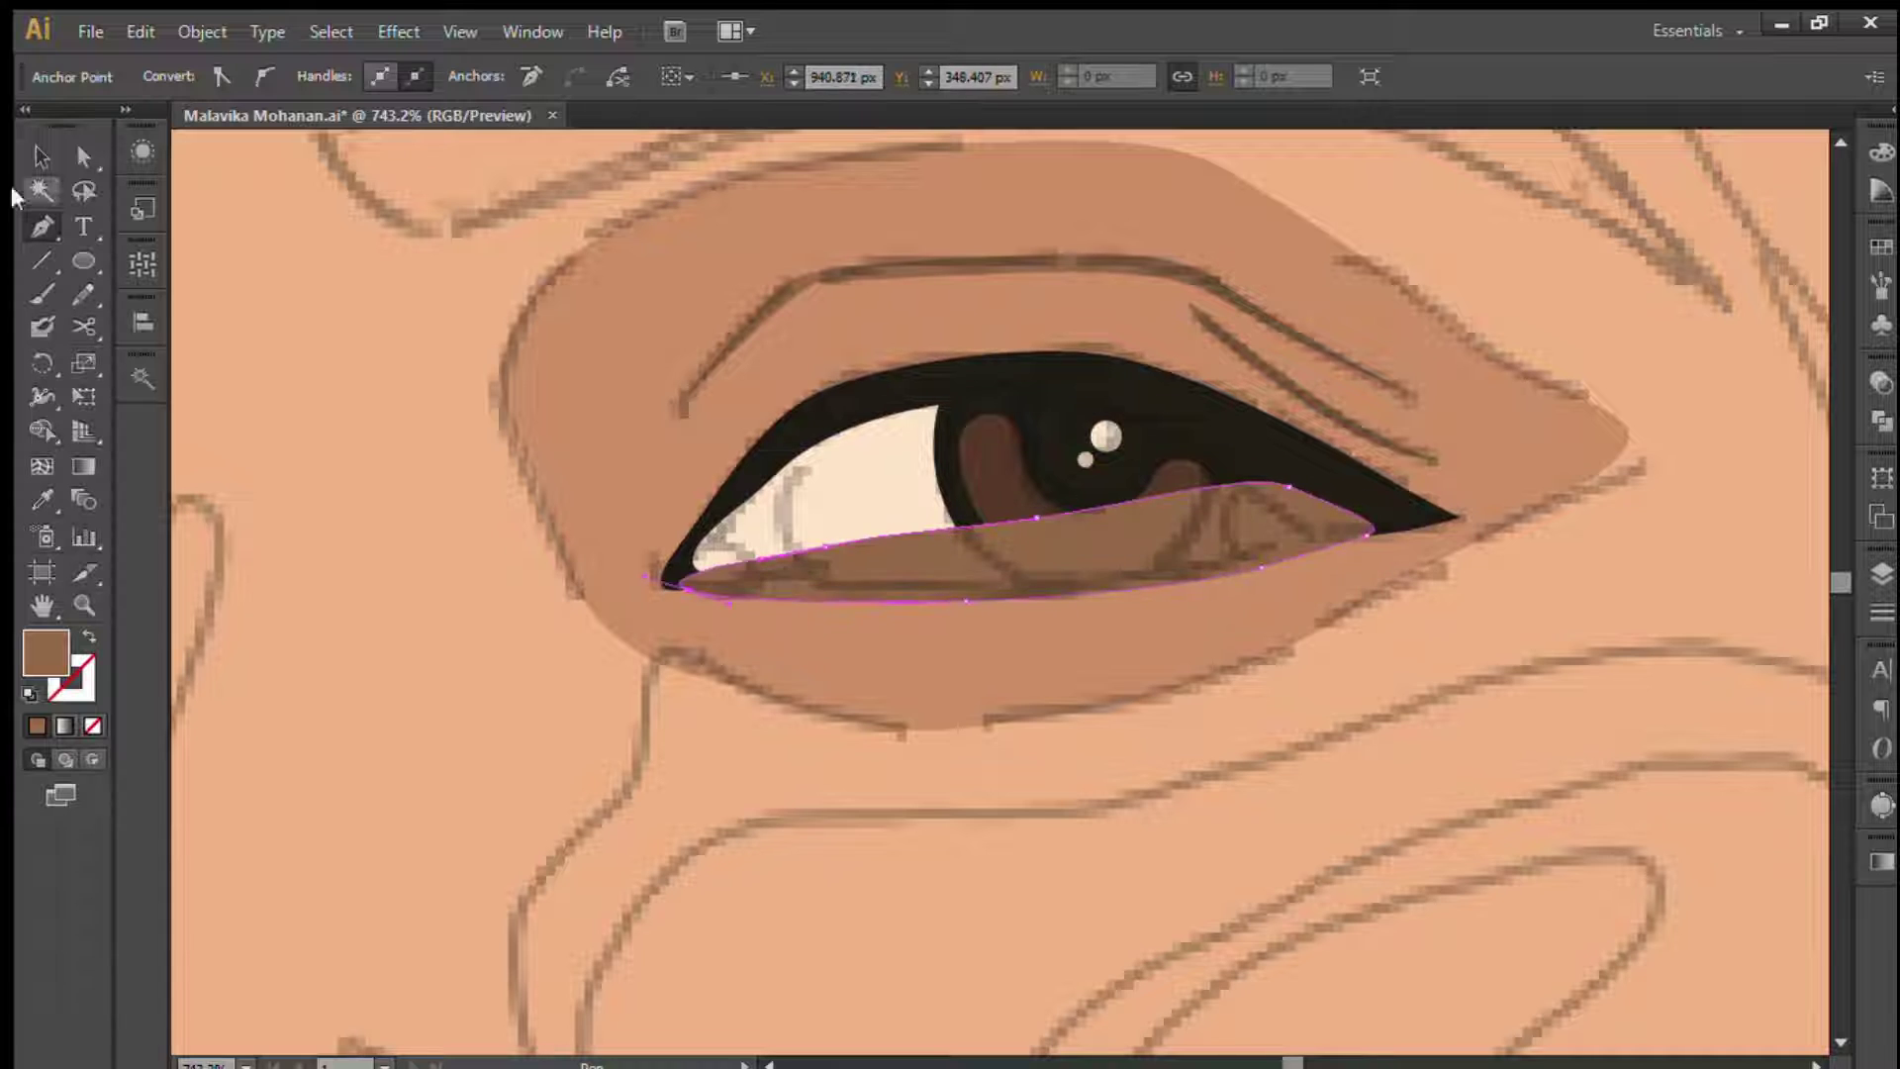
{"action": "key", "text": "ctrl+shift+bracketleft"}
{"action": "left_click_drag", "start_coordinate": [393, 624], "coordinate": [424, 457]}
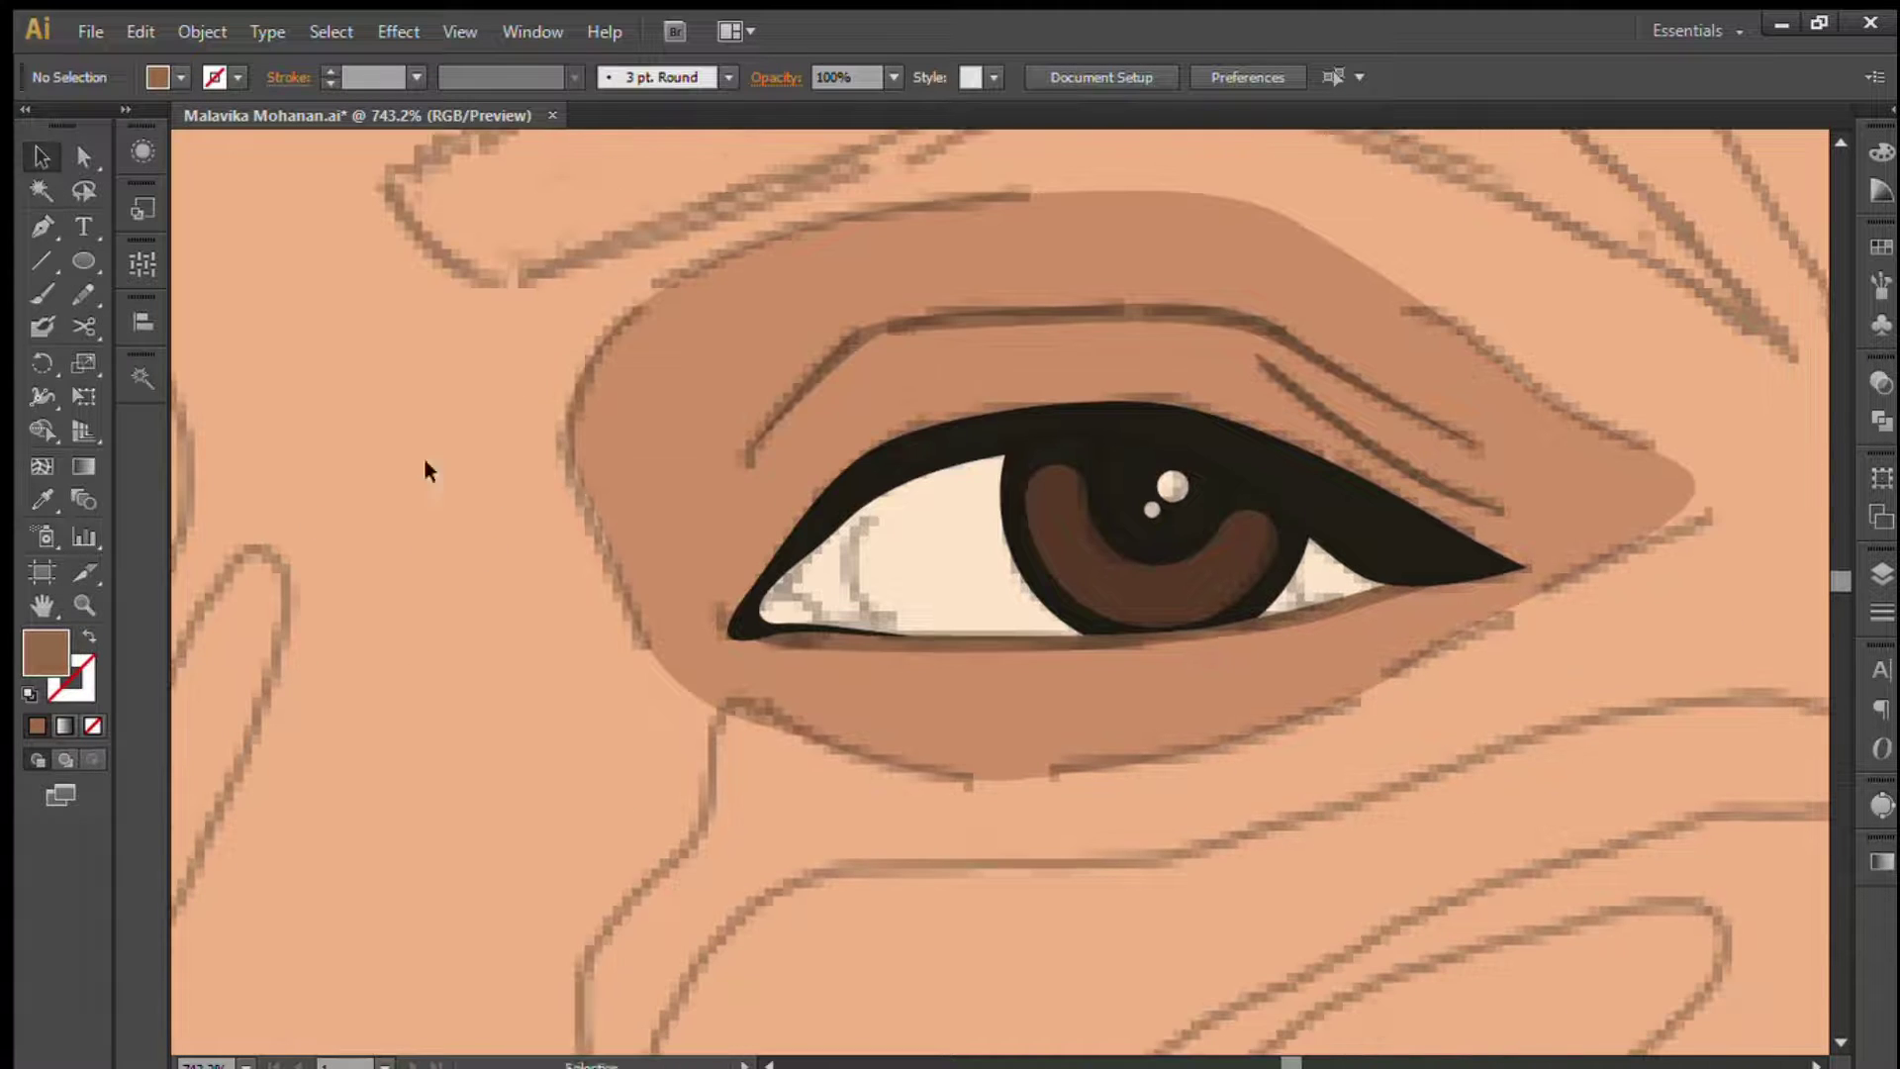
- Trace an upper-eyelid shadow along the crease and send it behind the eye
{"action": "left_click", "coordinate": [731, 634]}
{"action": "left_click", "coordinate": [746, 462]}
{"action": "left_click", "coordinate": [1247, 322]}
{"action": "left_click", "coordinate": [1442, 426]}
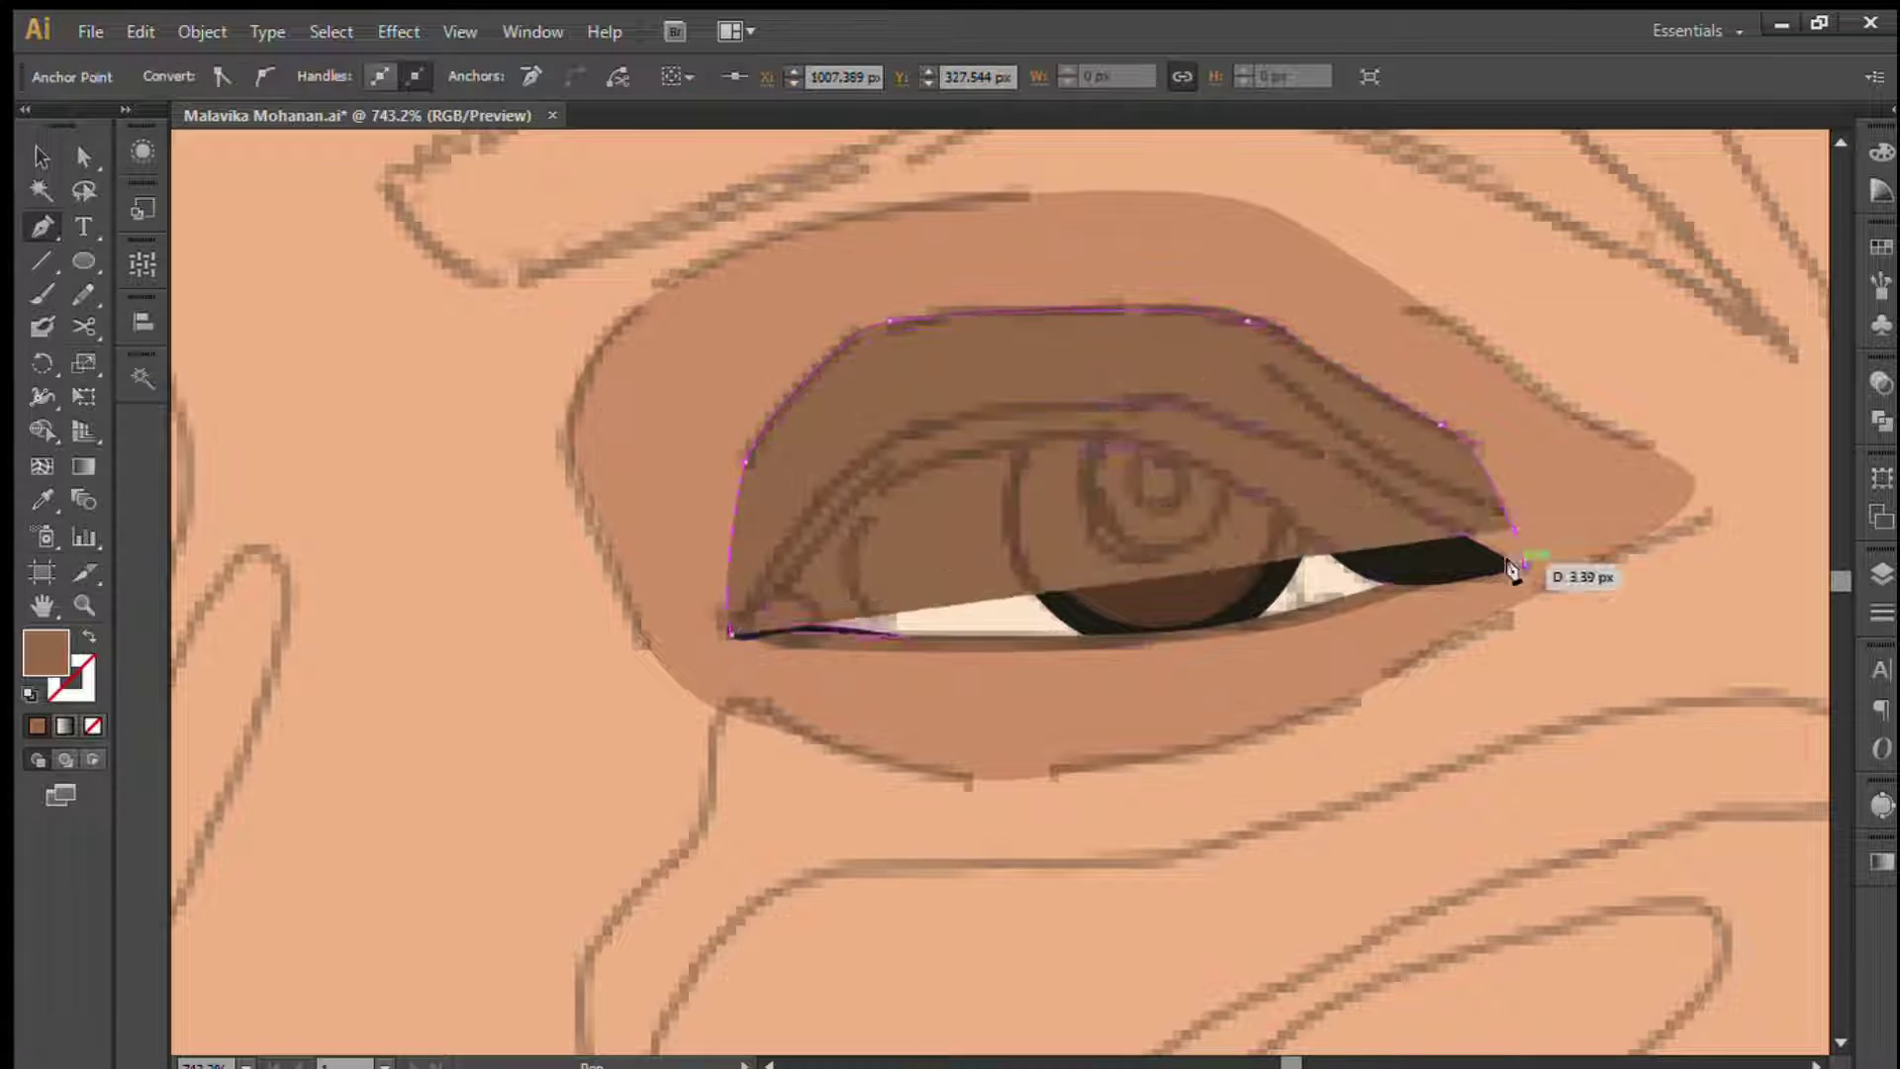
{"action": "left_click", "coordinate": [1512, 529]}
{"action": "left_click_drag", "start_coordinate": [1500, 576], "coordinate": [1424, 593]}
{"action": "left_click", "coordinate": [731, 633]}
{"action": "key", "text": "v"}
{"action": "key", "text": "ctrl+shift+bracketleft"}
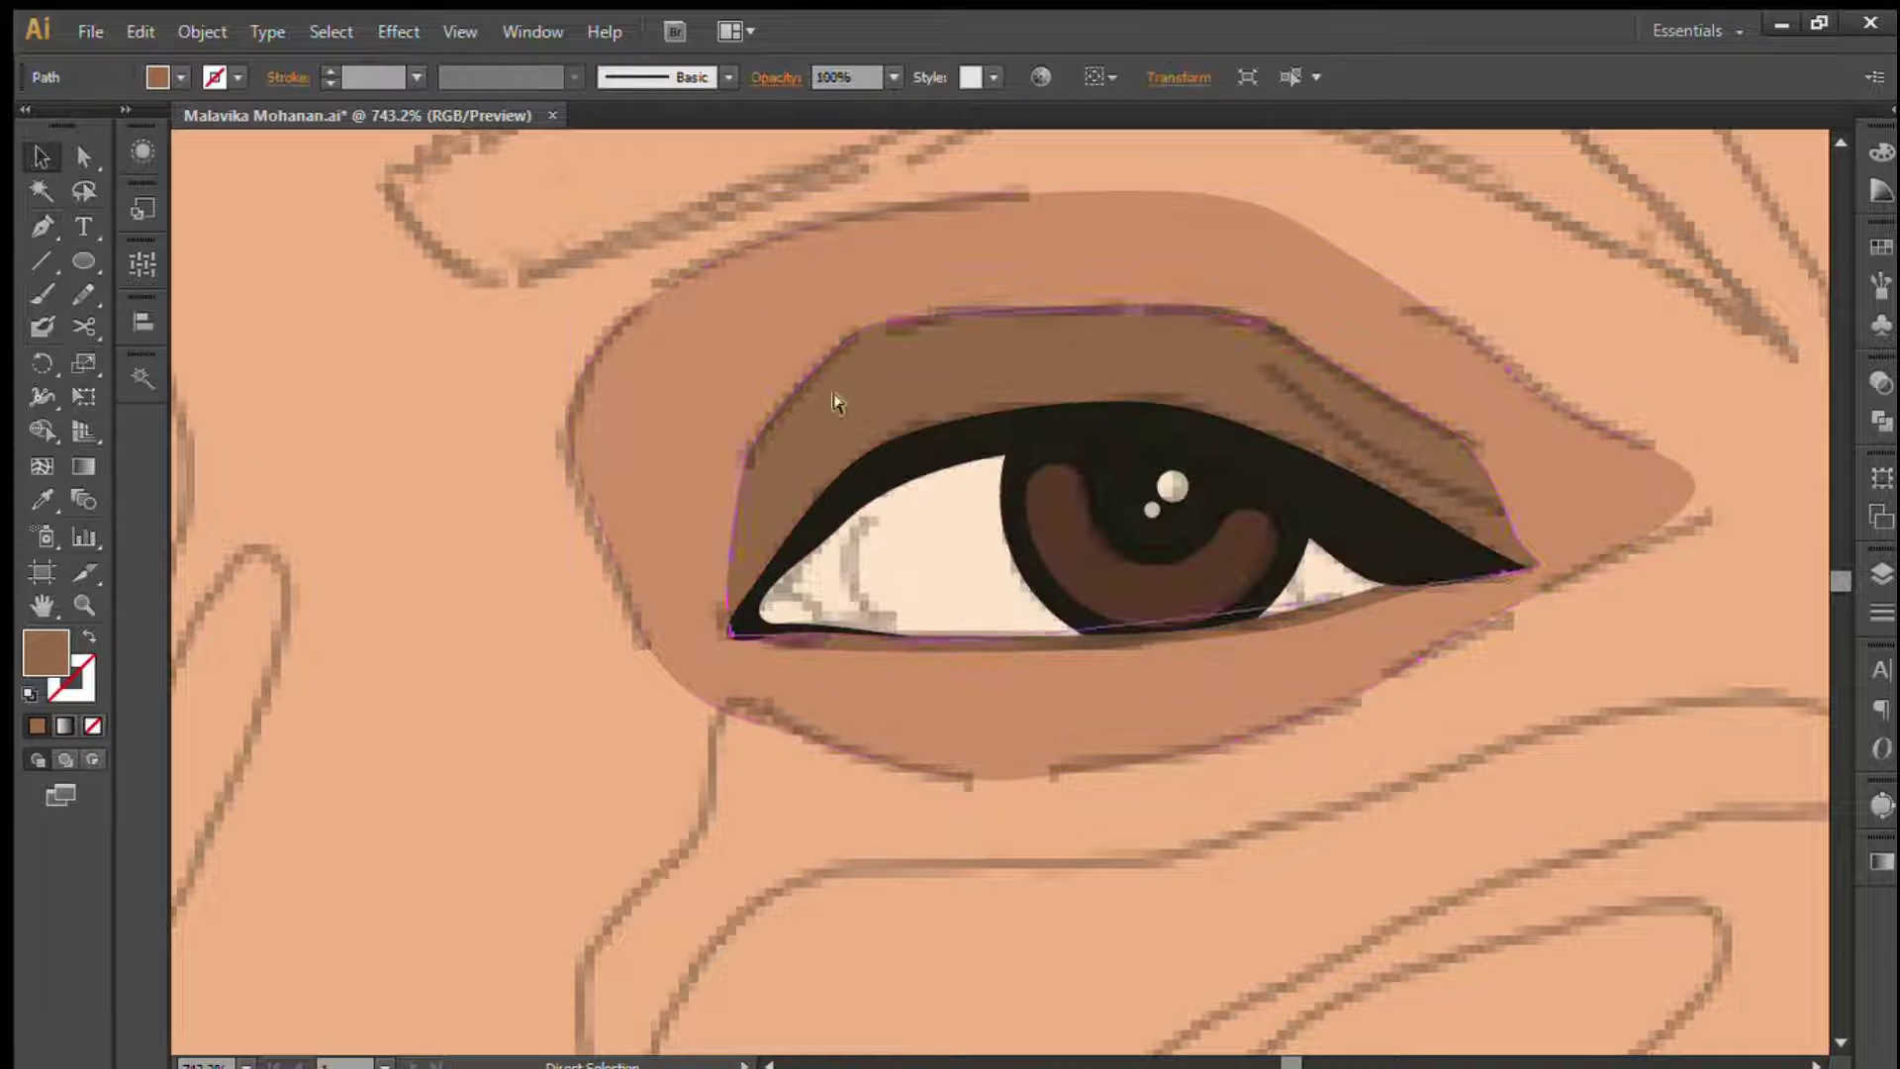
{"action": "key", "text": "ctrl+shift+a"}
- Draw a curved crease shape under the eye
{"action": "key", "text": "ctrl+minus"}
{"action": "key", "text": "ctrl+0"}
{"action": "left_click_drag", "start_coordinate": [752, 292], "coordinate": [1306, 604]}
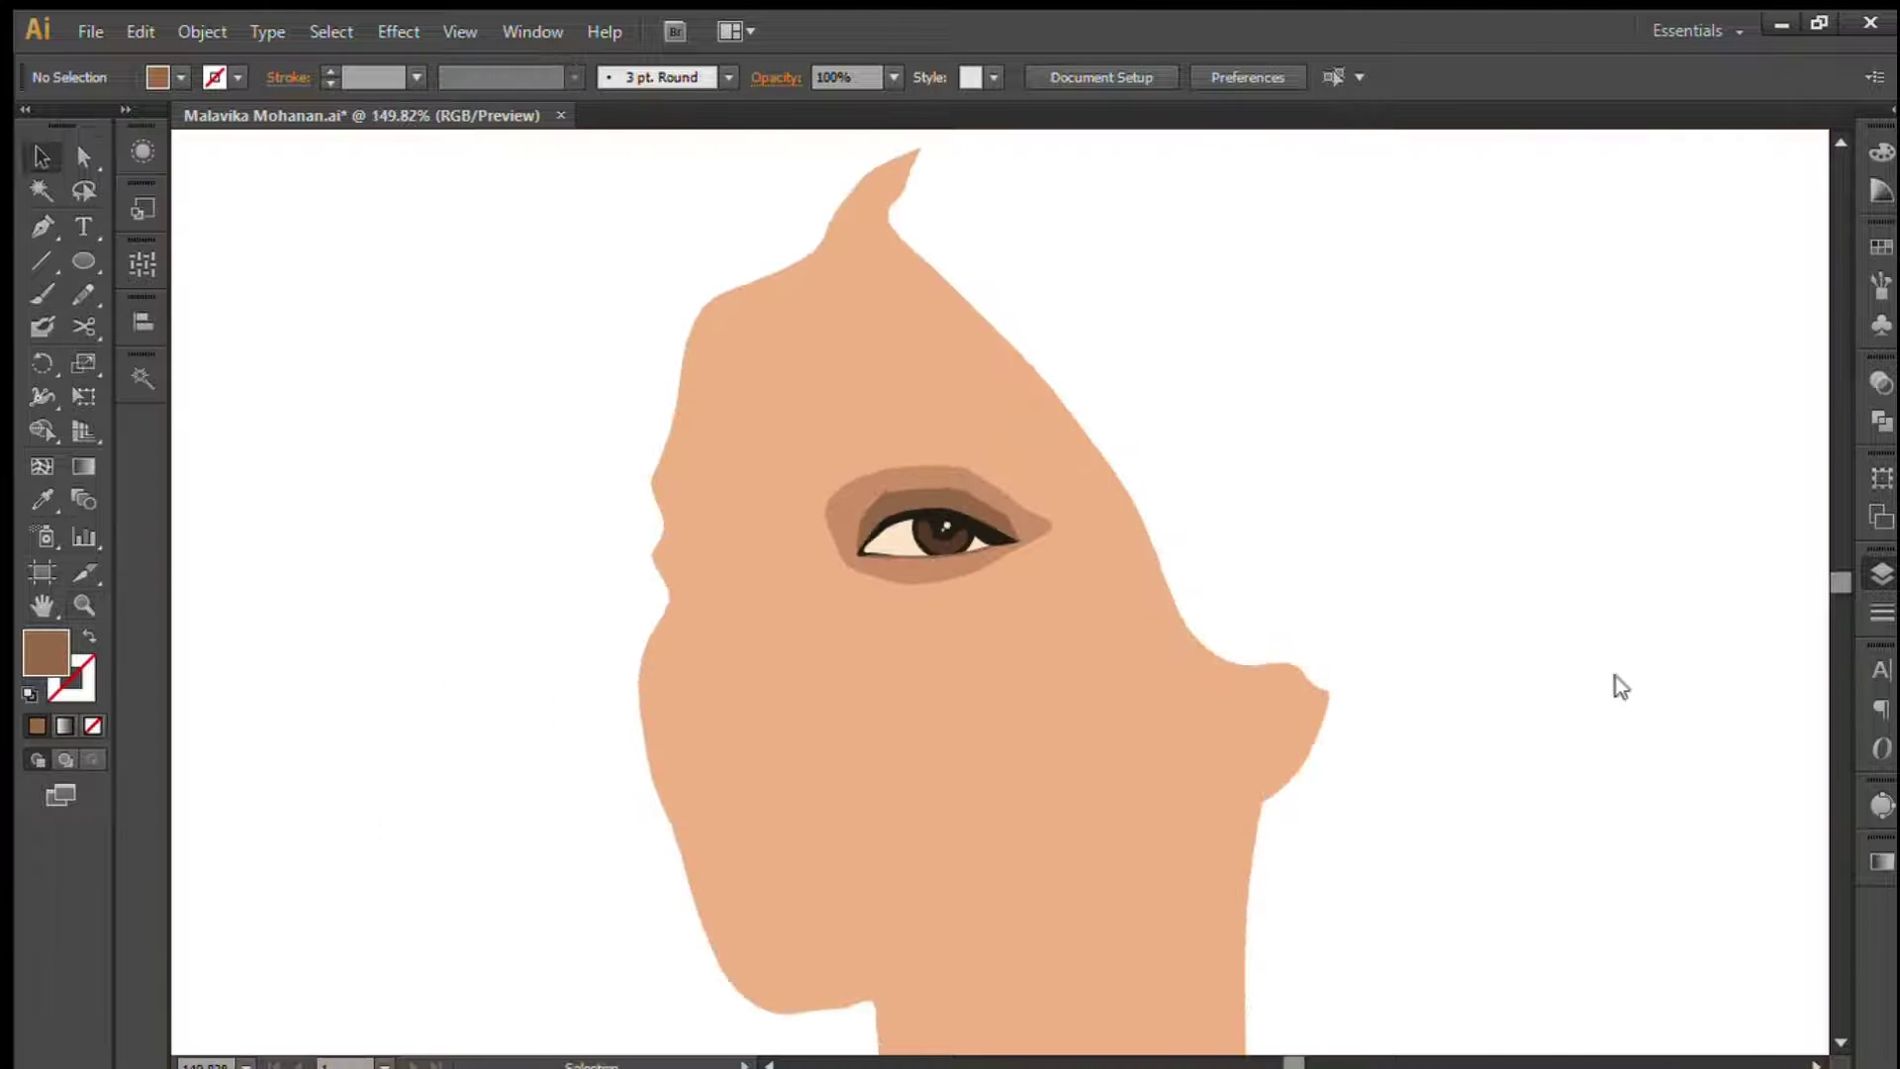
{"action": "key", "text": "ctrl+plus"}
{"action": "scroll", "coordinate": [1086, 548], "scroll_direction": "left", "scroll_amount": 5}
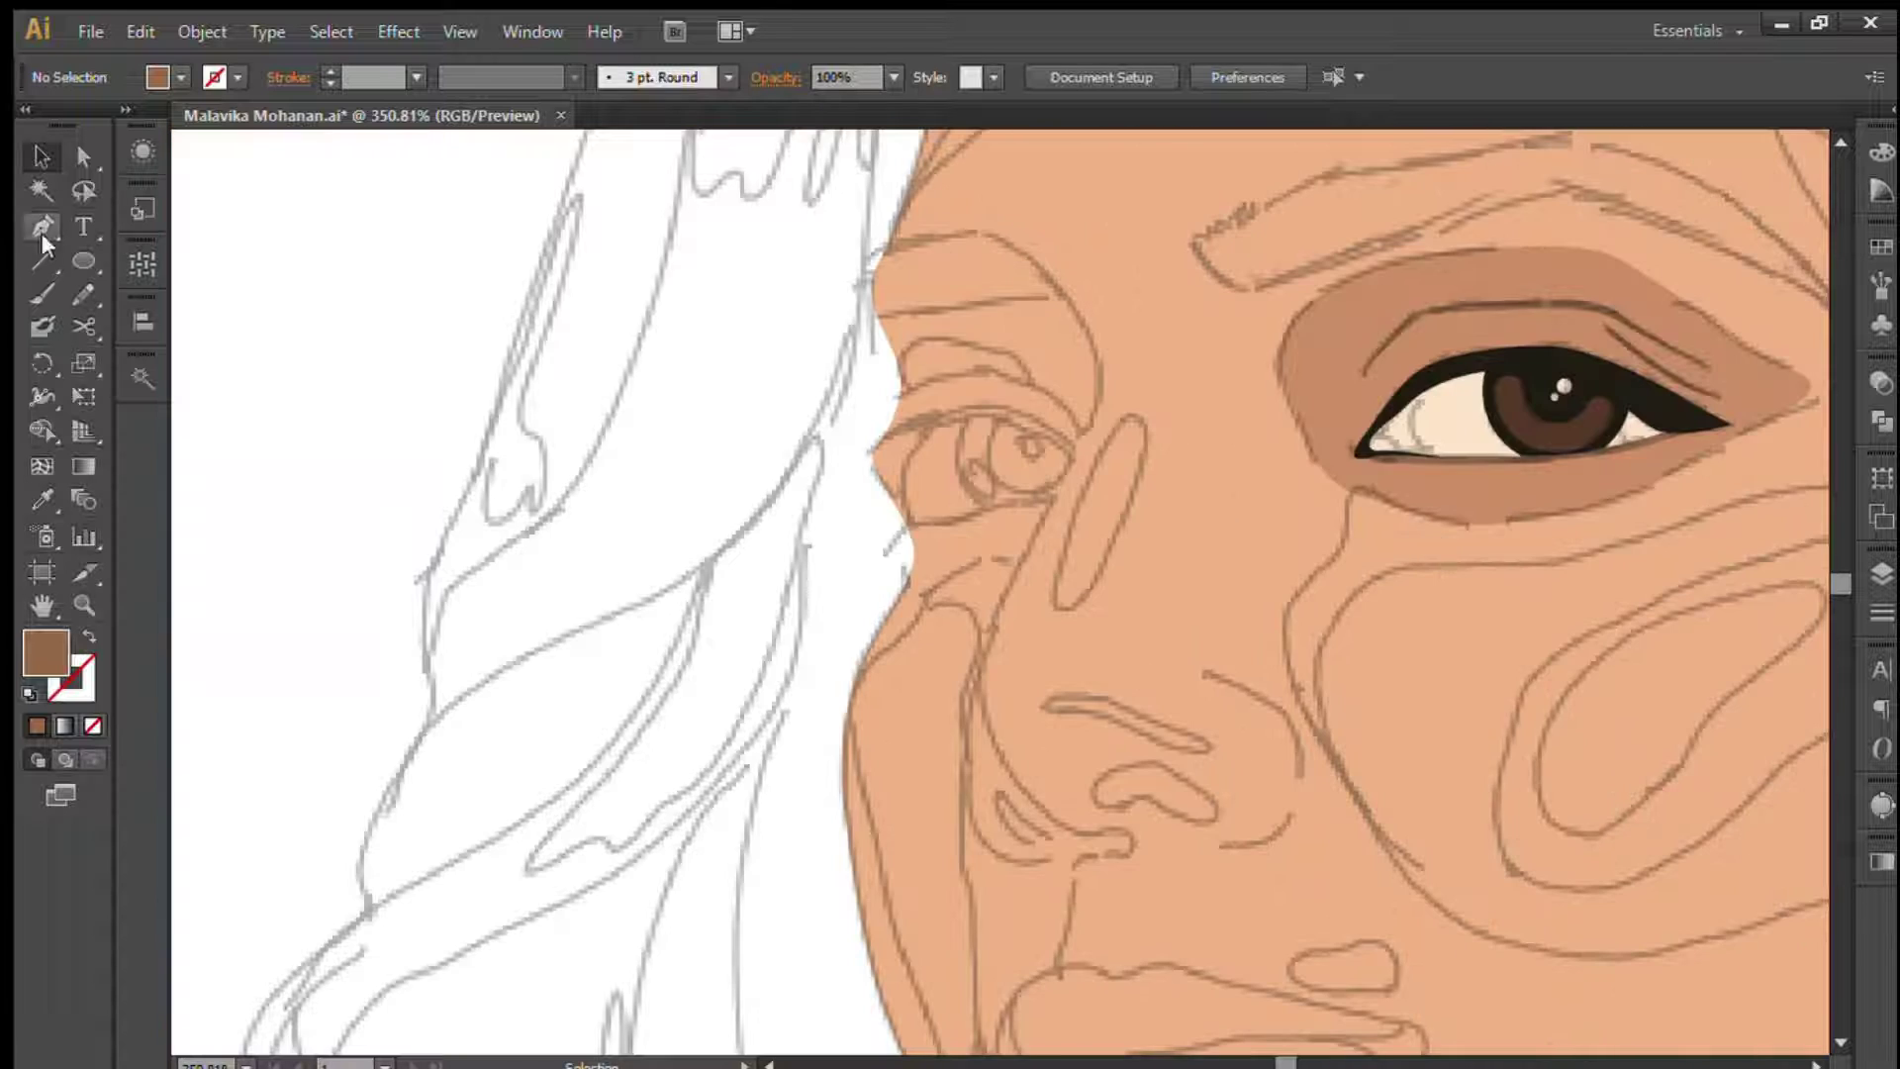
{"action": "left_click_drag", "start_coordinate": [1193, 346], "coordinate": [1831, 708]}
{"action": "left_click", "coordinate": [590, 509]}
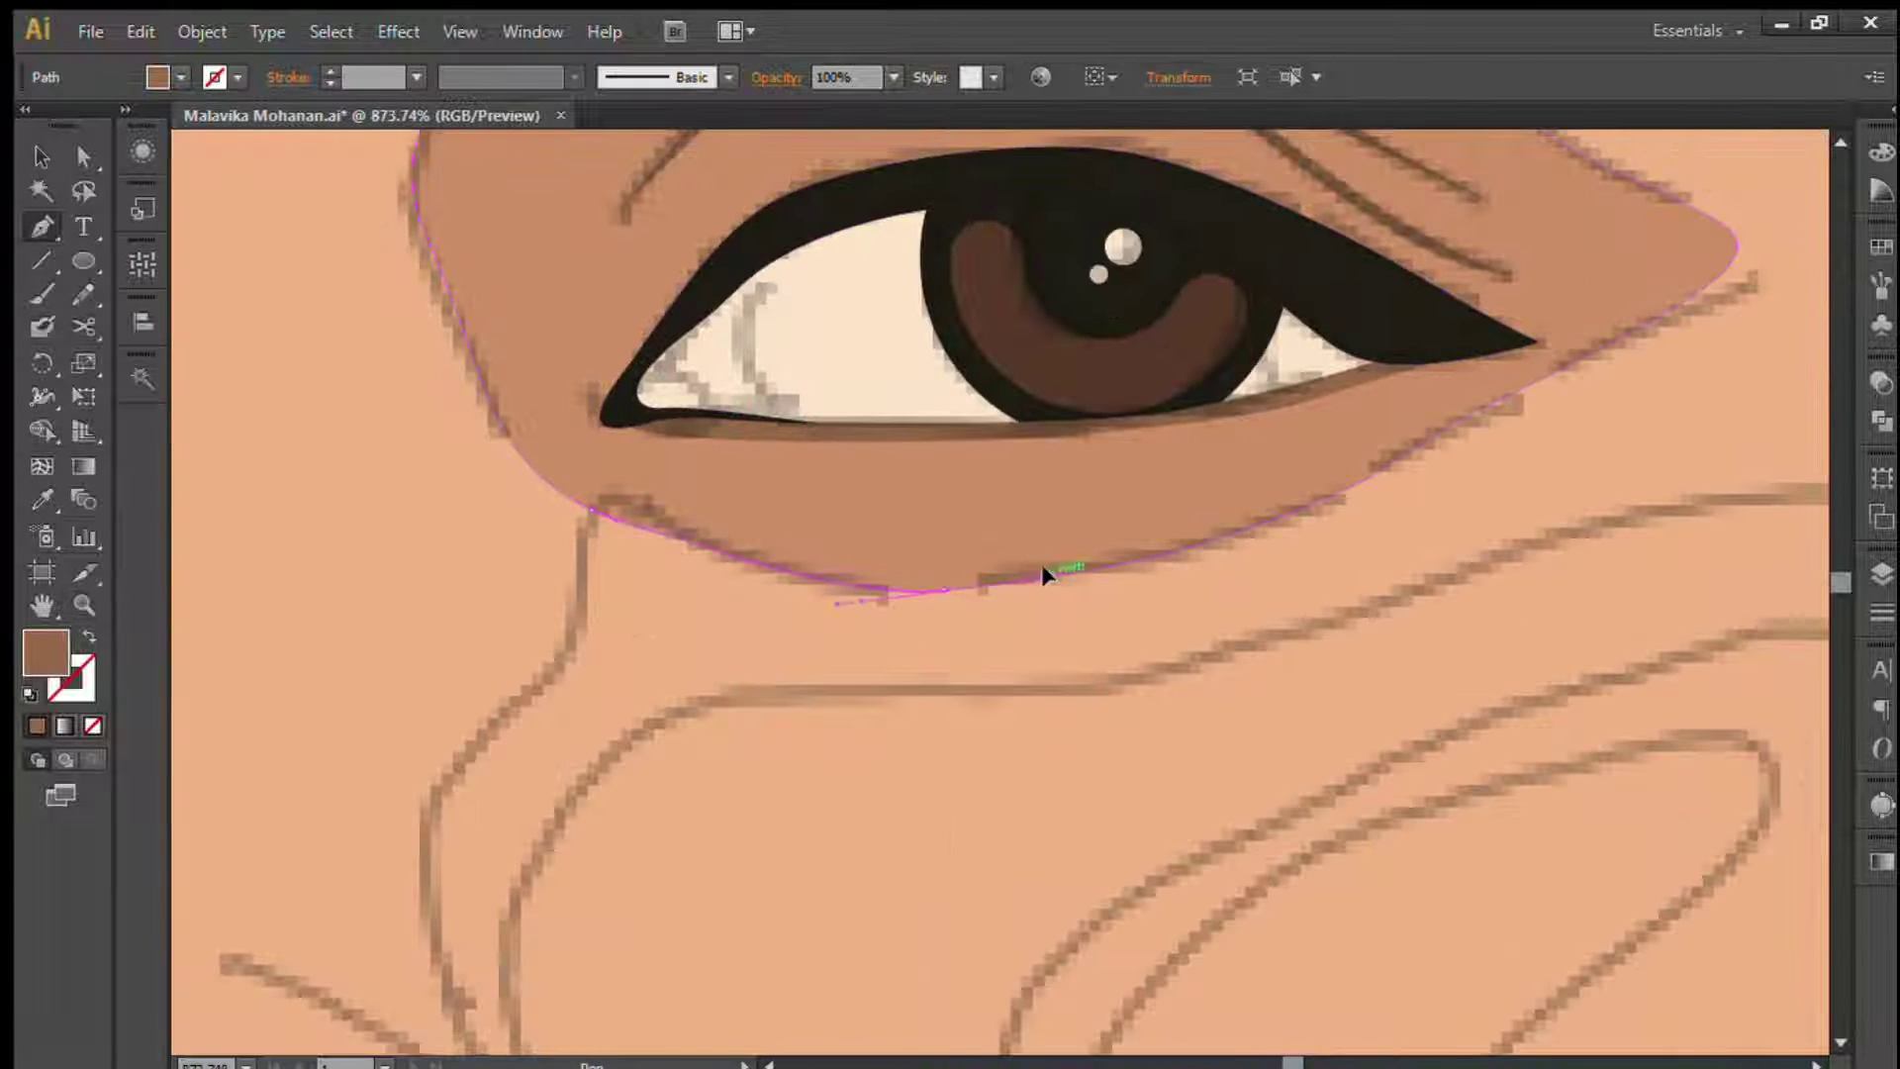
{"action": "mouse_move", "coordinate": [1137, 561]}
{"action": "left_mouse_down"}
{"action": "mouse_move", "coordinate": [750, 556]}
{"action": "mouse_move", "coordinate": [655, 502]}
{"action": "left_mouse_up"}
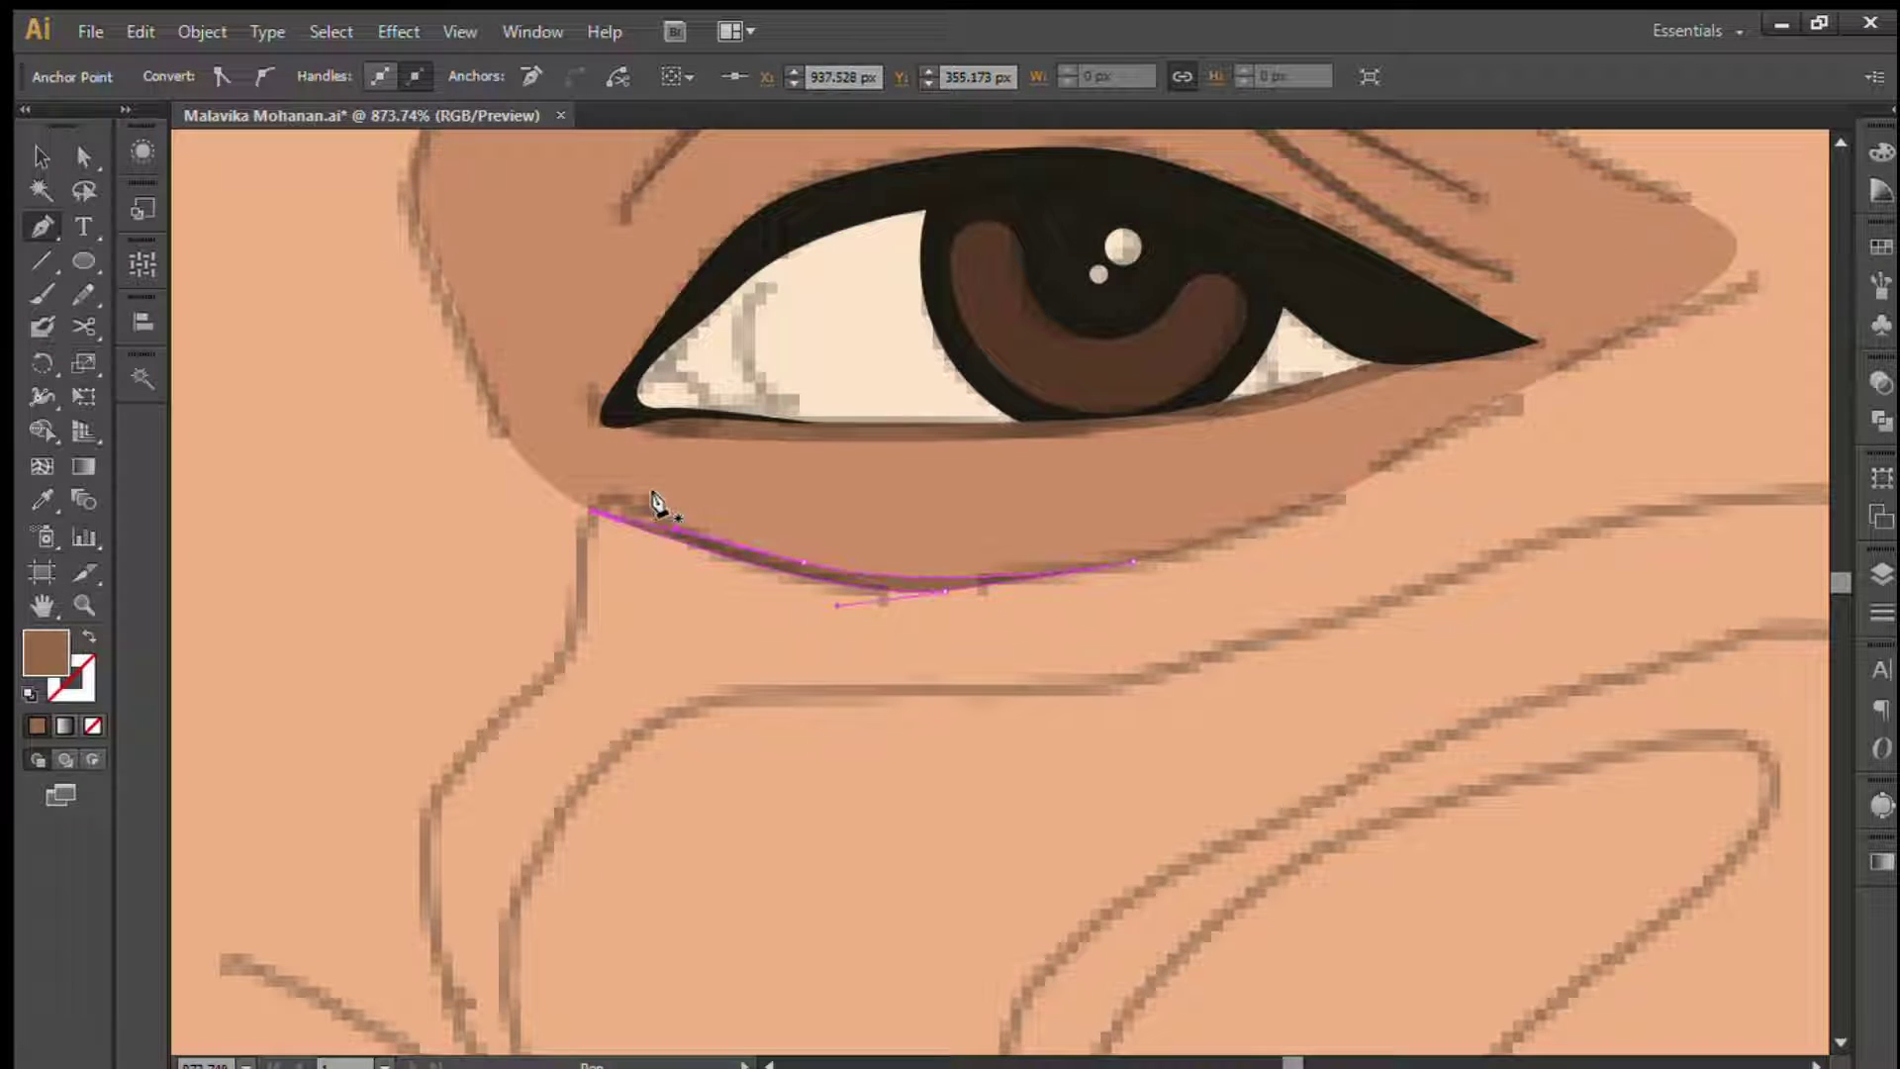
{"action": "key", "text": "ctrl+shift+a"}
{"action": "key", "text": "ctrl+minus"}
{"action": "key", "text": "ctrl+minus"}
{"action": "key", "text": "ctrl+minus"}
{"action": "key", "text": "ctrl+minus"}
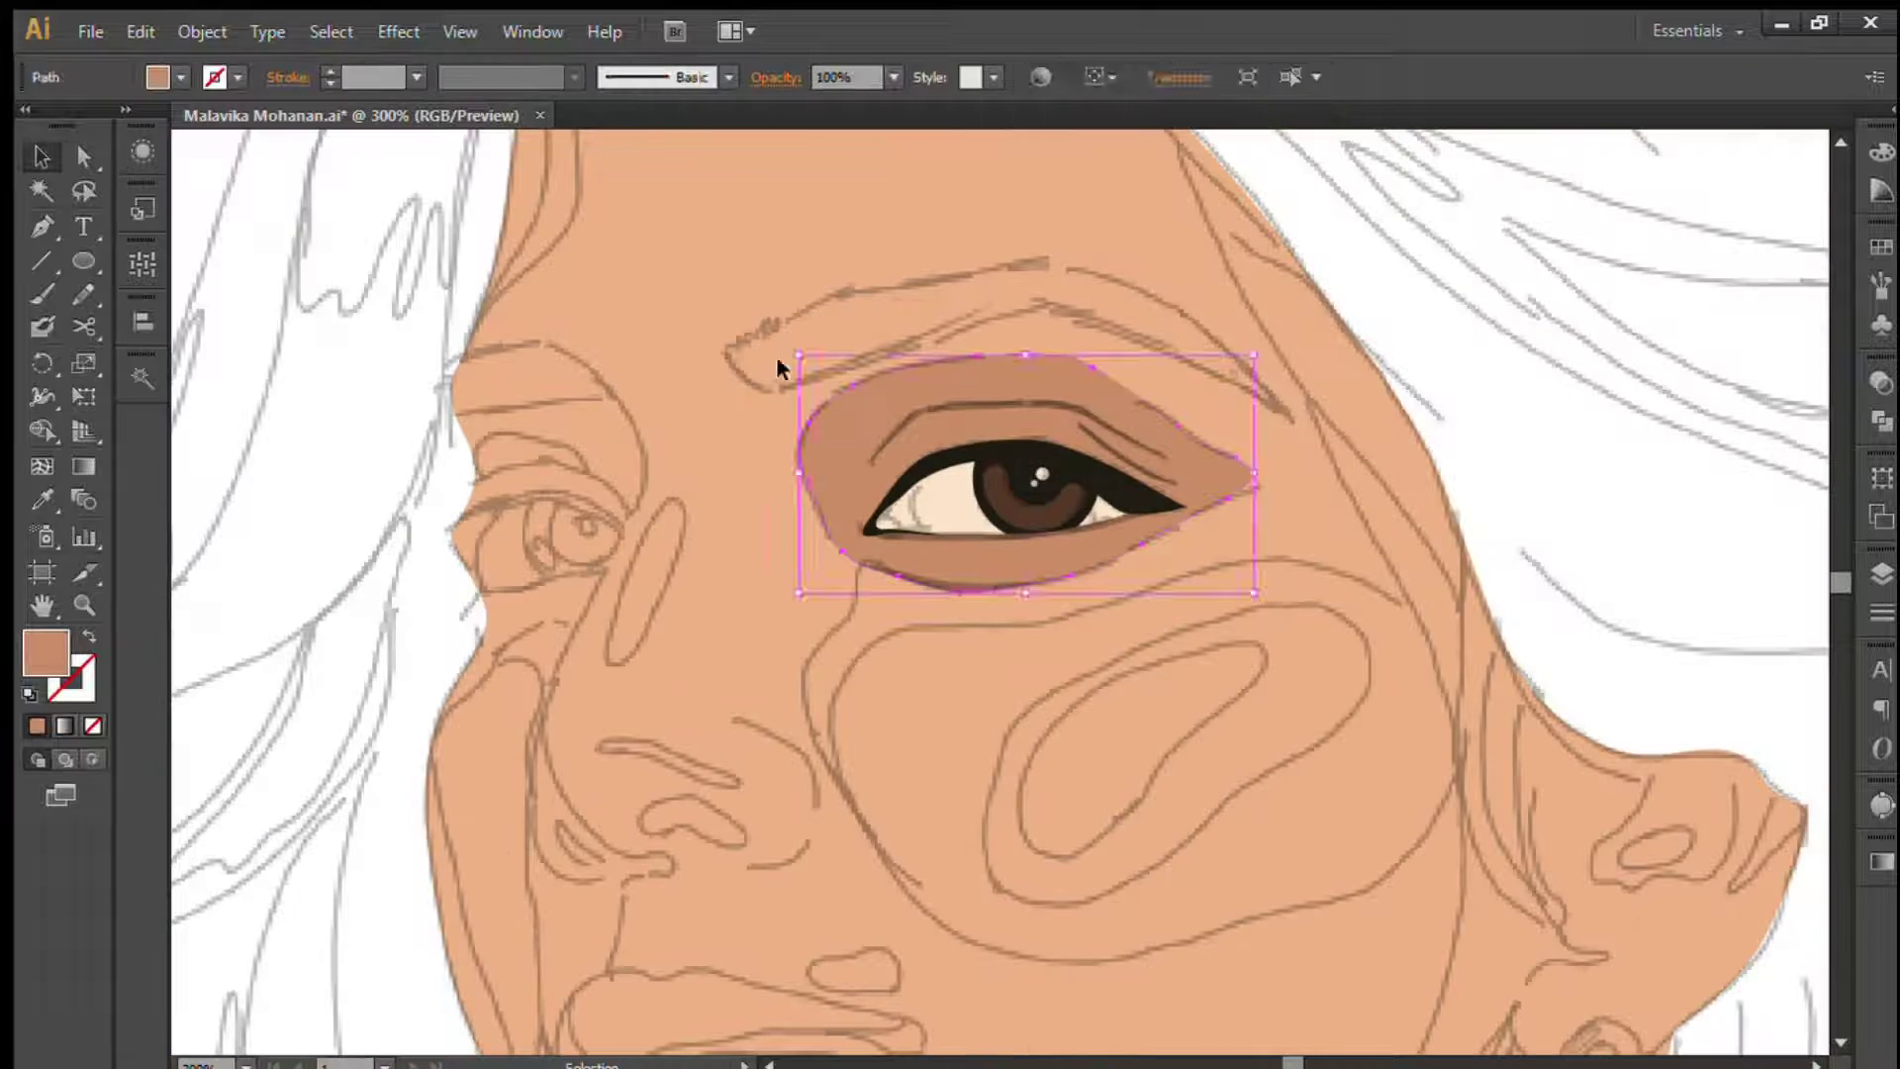
{"action": "left_click_drag", "start_coordinate": [714, 316], "coordinate": [1263, 600]}
- Draw a pale grey shading shape in the eye's inner corner and send it behind the eye white
{"action": "key", "text": "v"}
{"action": "left_click", "coordinate": [841, 488]}
{"action": "key", "text": "ctrl+shift+a"}
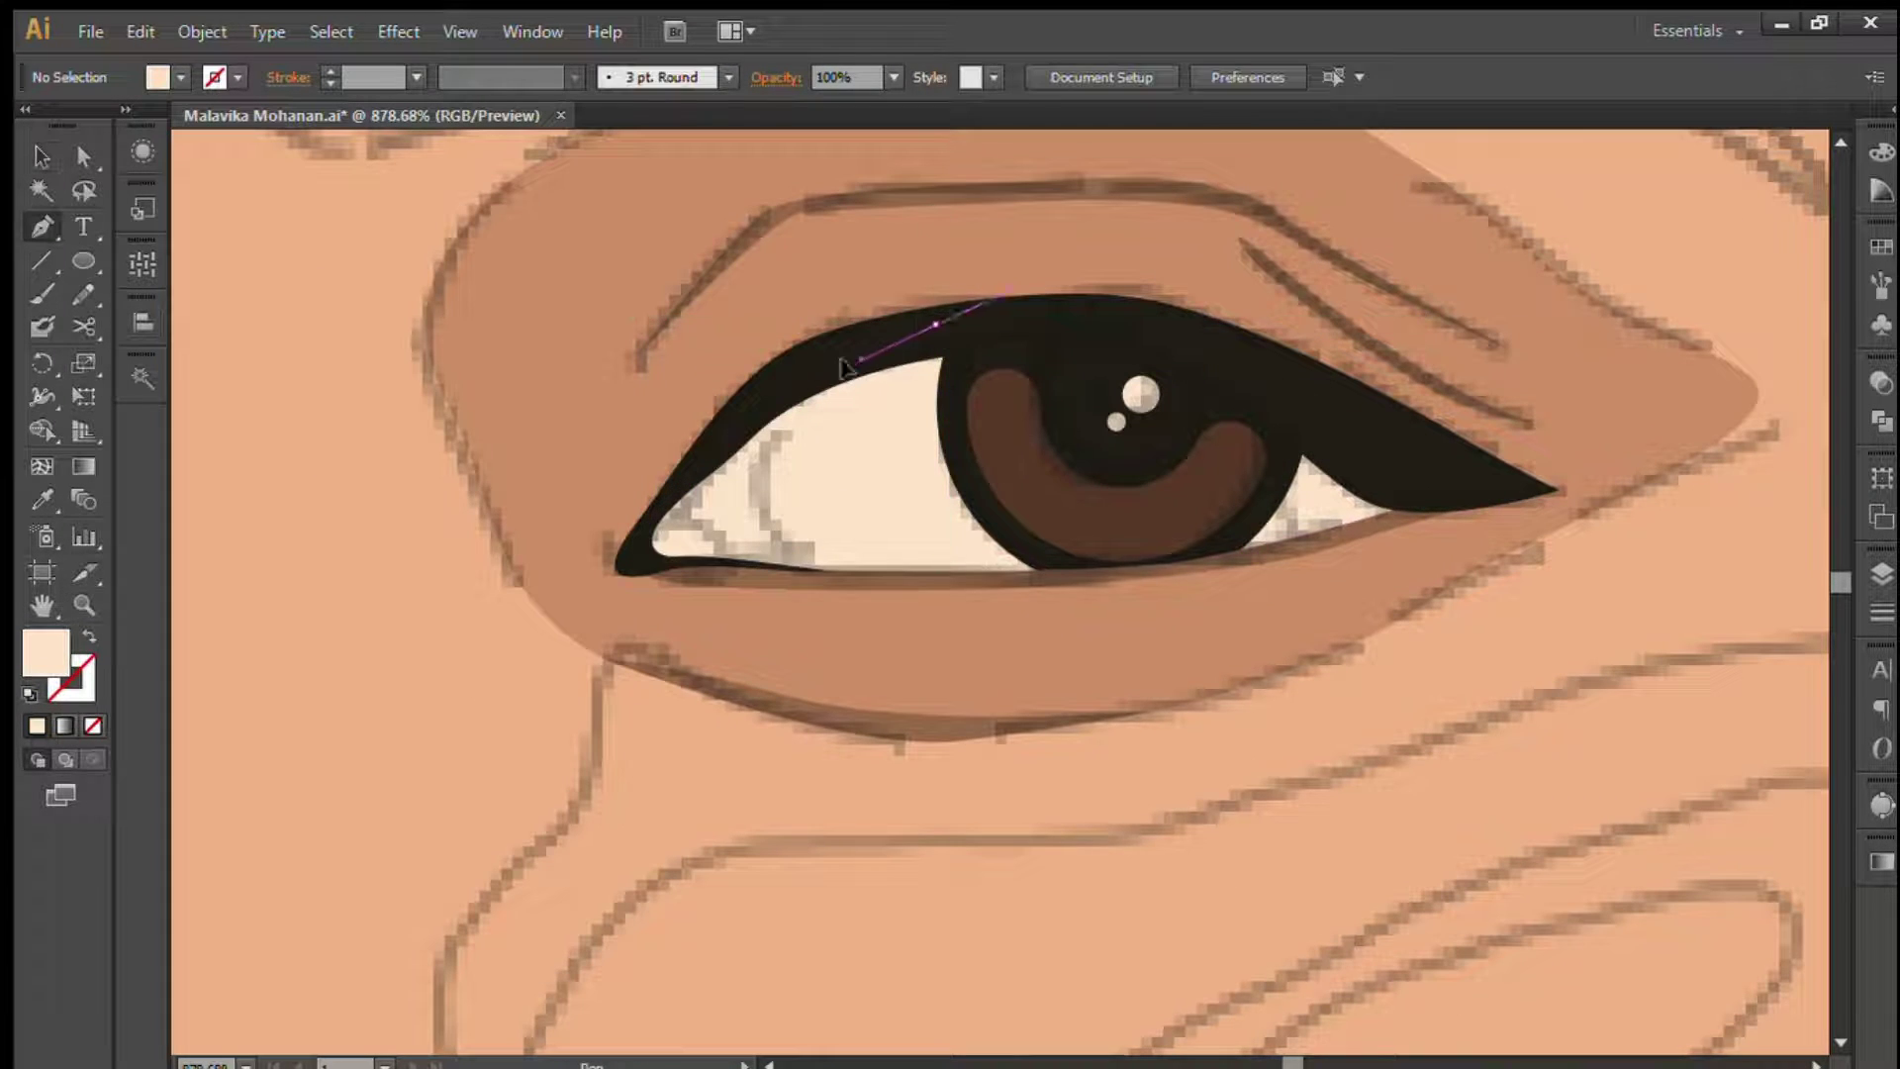
{"action": "left_click", "coordinate": [679, 679]}
{"action": "left_click", "coordinate": [955, 301]}
{"action": "key", "text": "v"}
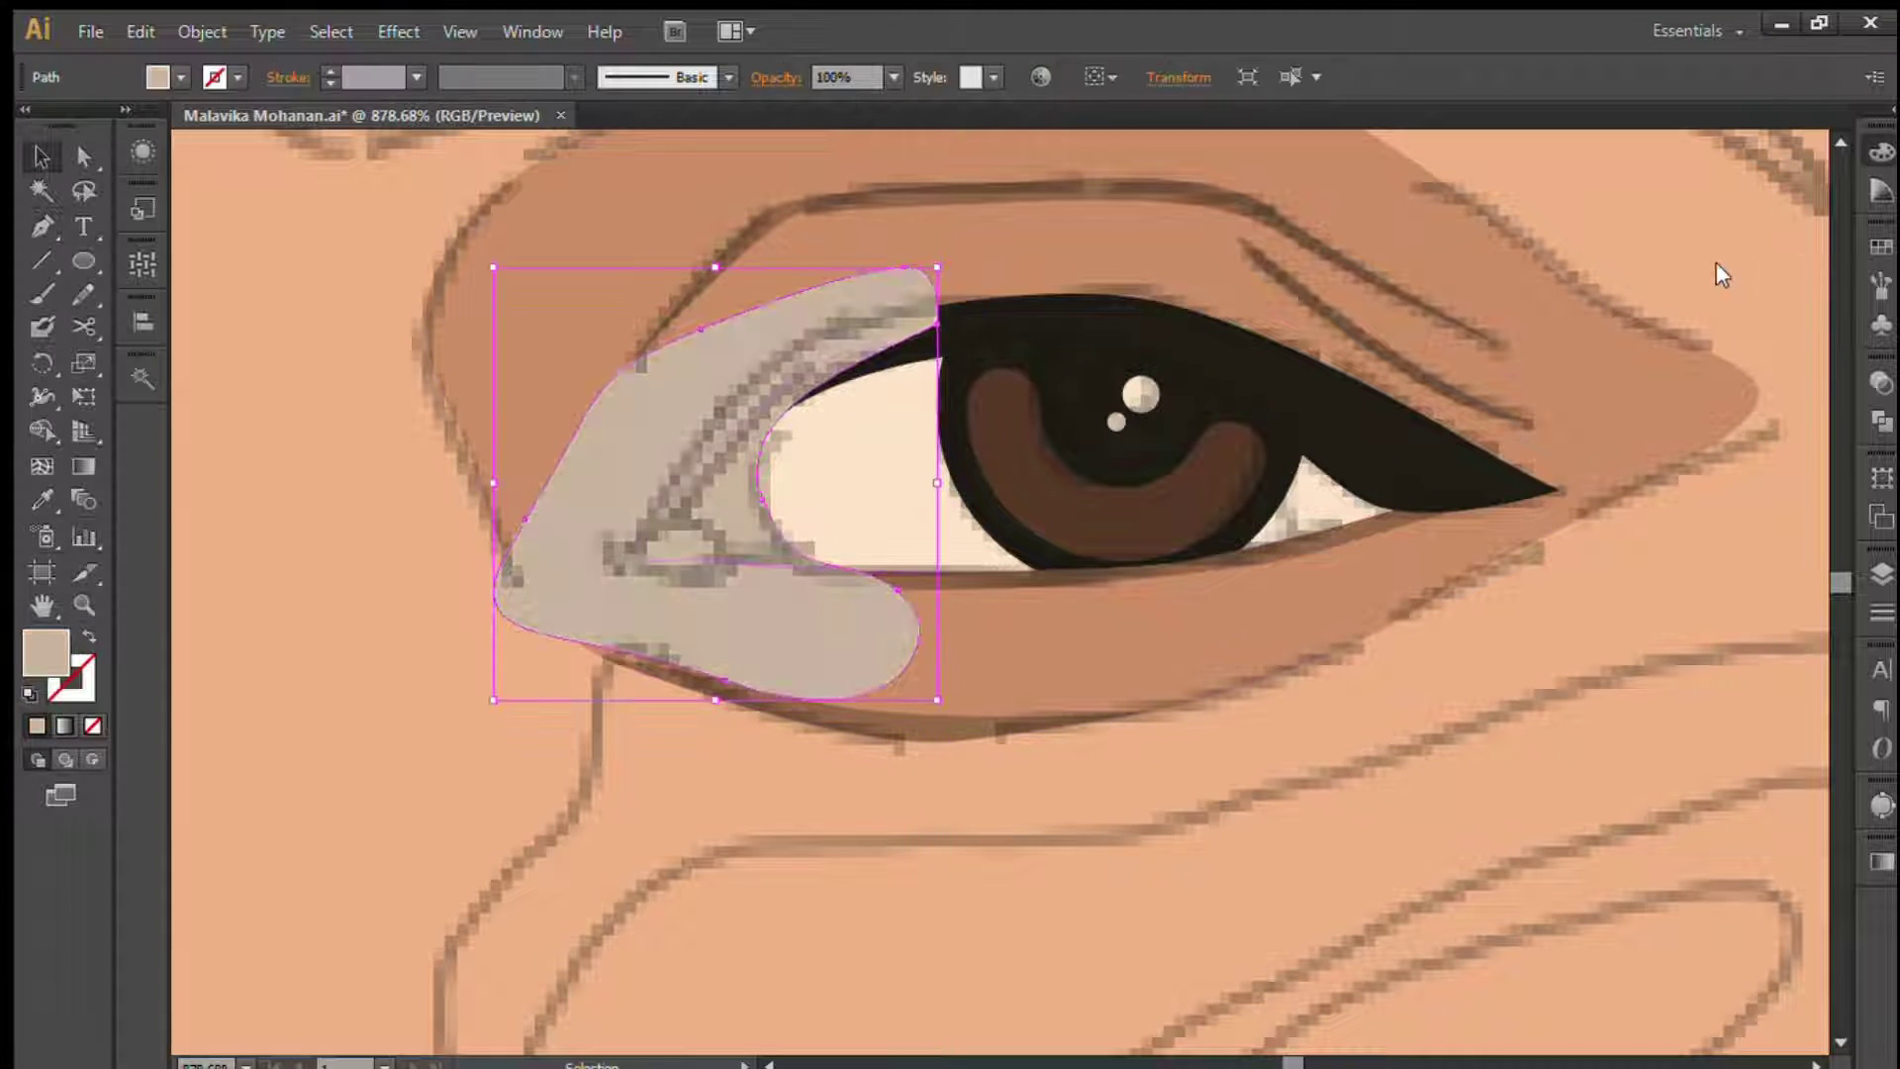
{"action": "key", "text": "ctrl+shift+bracketleft"}
{"action": "key", "text": "ctrl+shift+a"}
{"action": "key", "text": "p"}
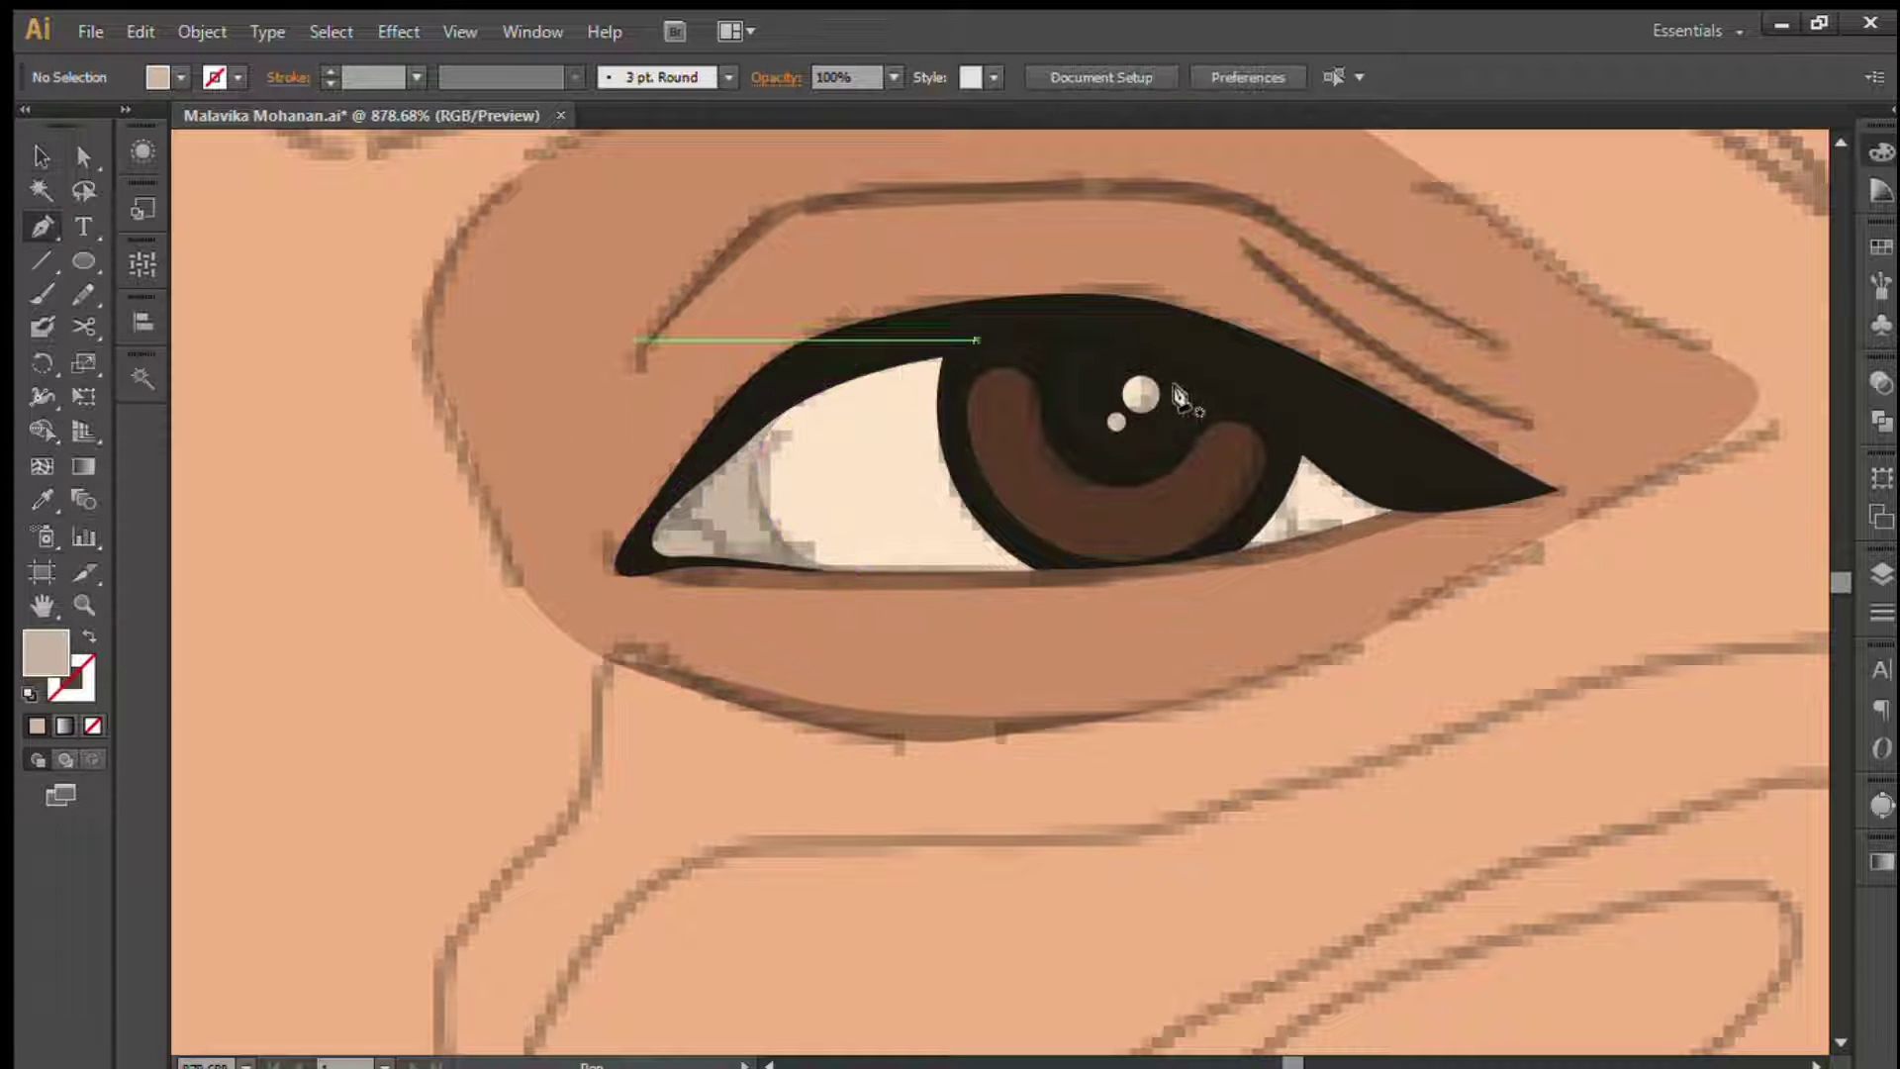
- Resize the grey inner-corner shape to sit over the eye white
{"action": "key", "text": "v"}
{"action": "left_click", "coordinate": [693, 539]}
{"action": "left_click", "coordinate": [848, 508], "text": "shift"}
{"action": "key", "text": "shift+m"}
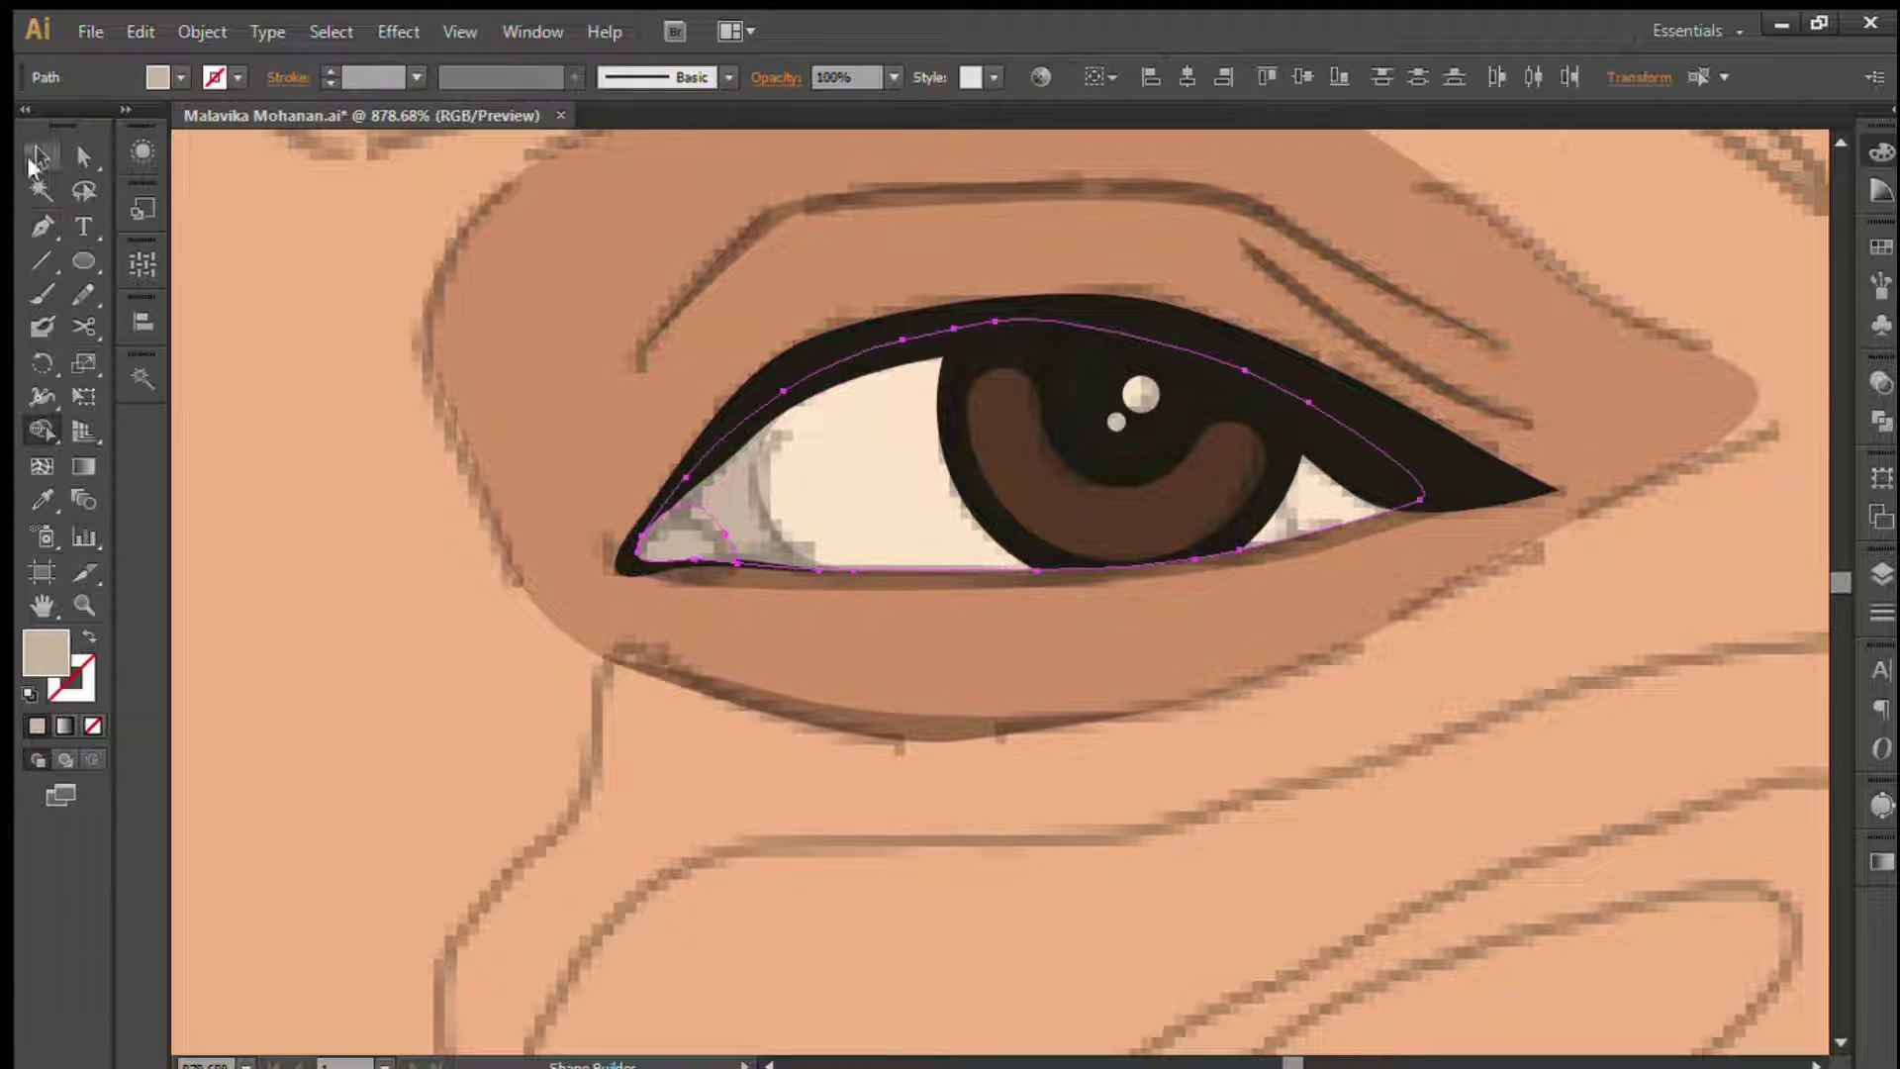
{"action": "left_click", "coordinate": [35, 158]}
{"action": "left_click", "coordinate": [728, 532]}
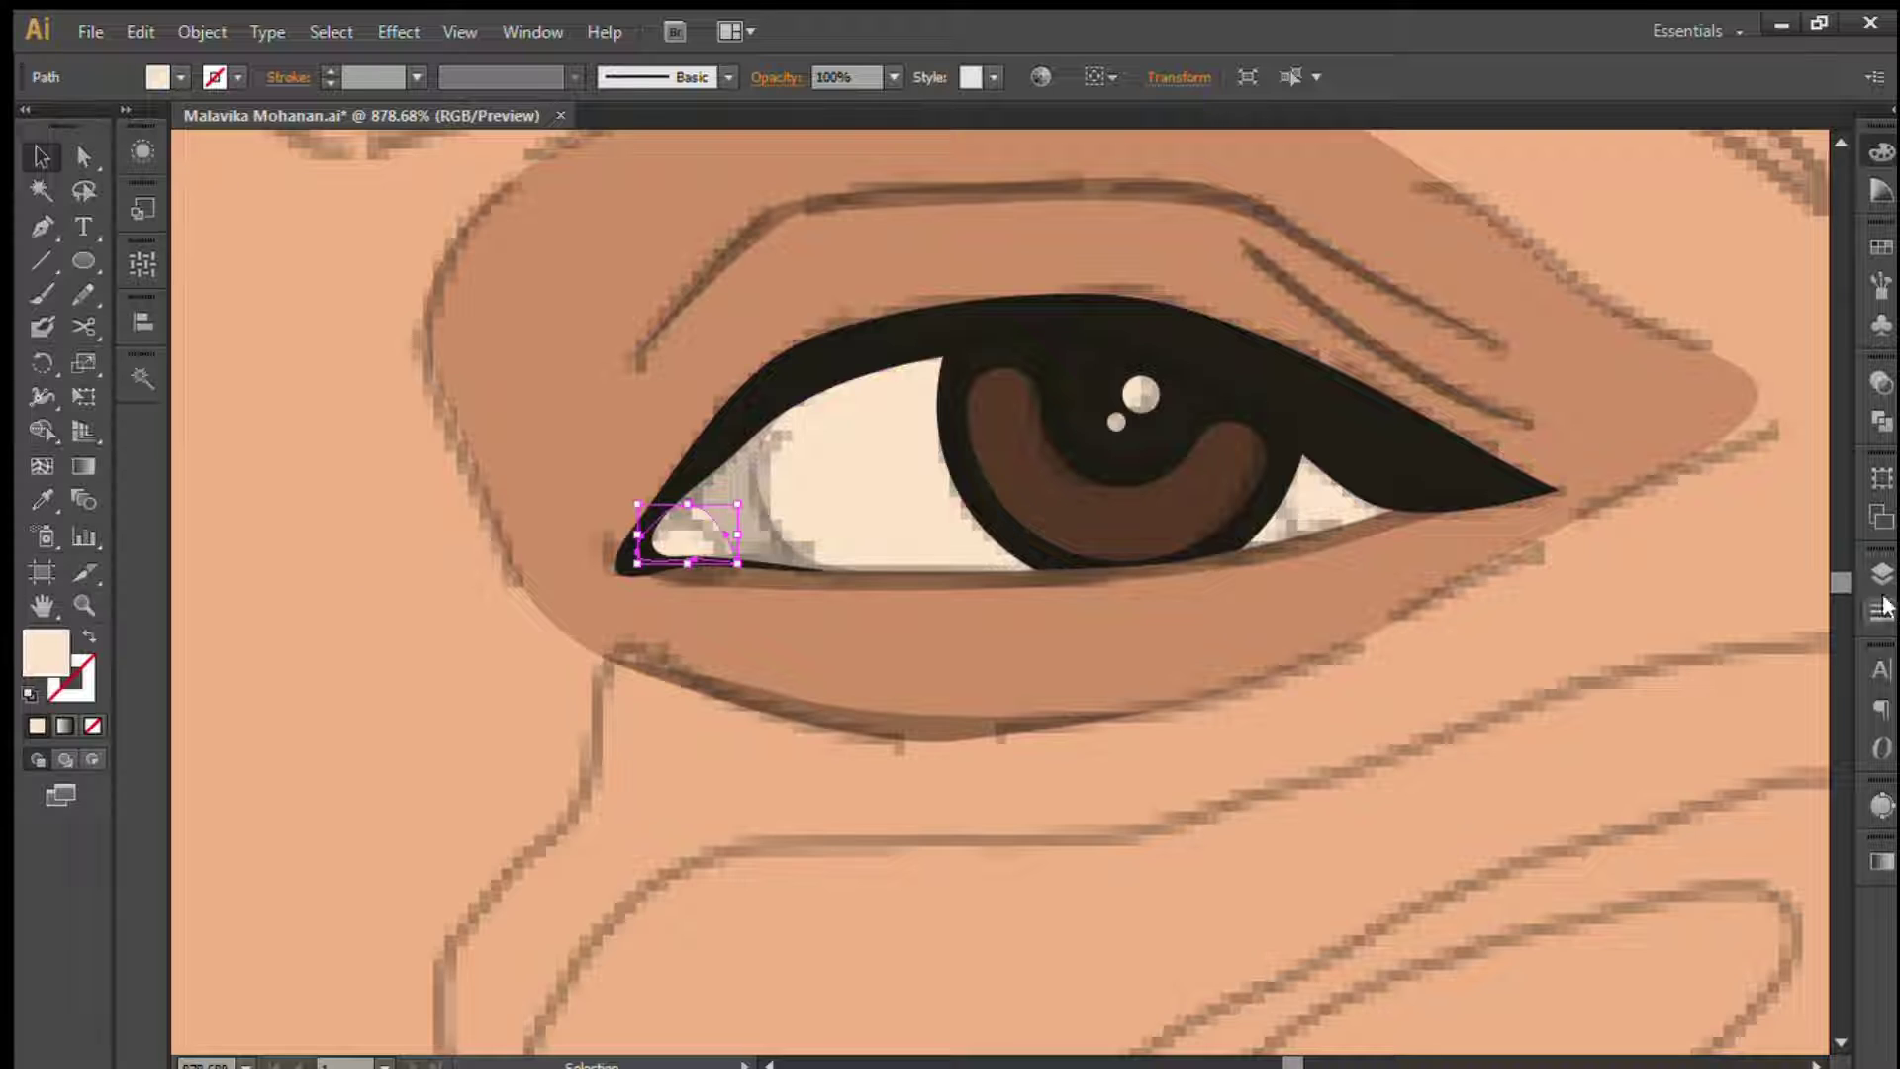
{"action": "left_click_drag", "start_coordinate": [737, 562], "coordinate": [683, 534]}
{"action": "key", "text": "ctrl+shift+a"}
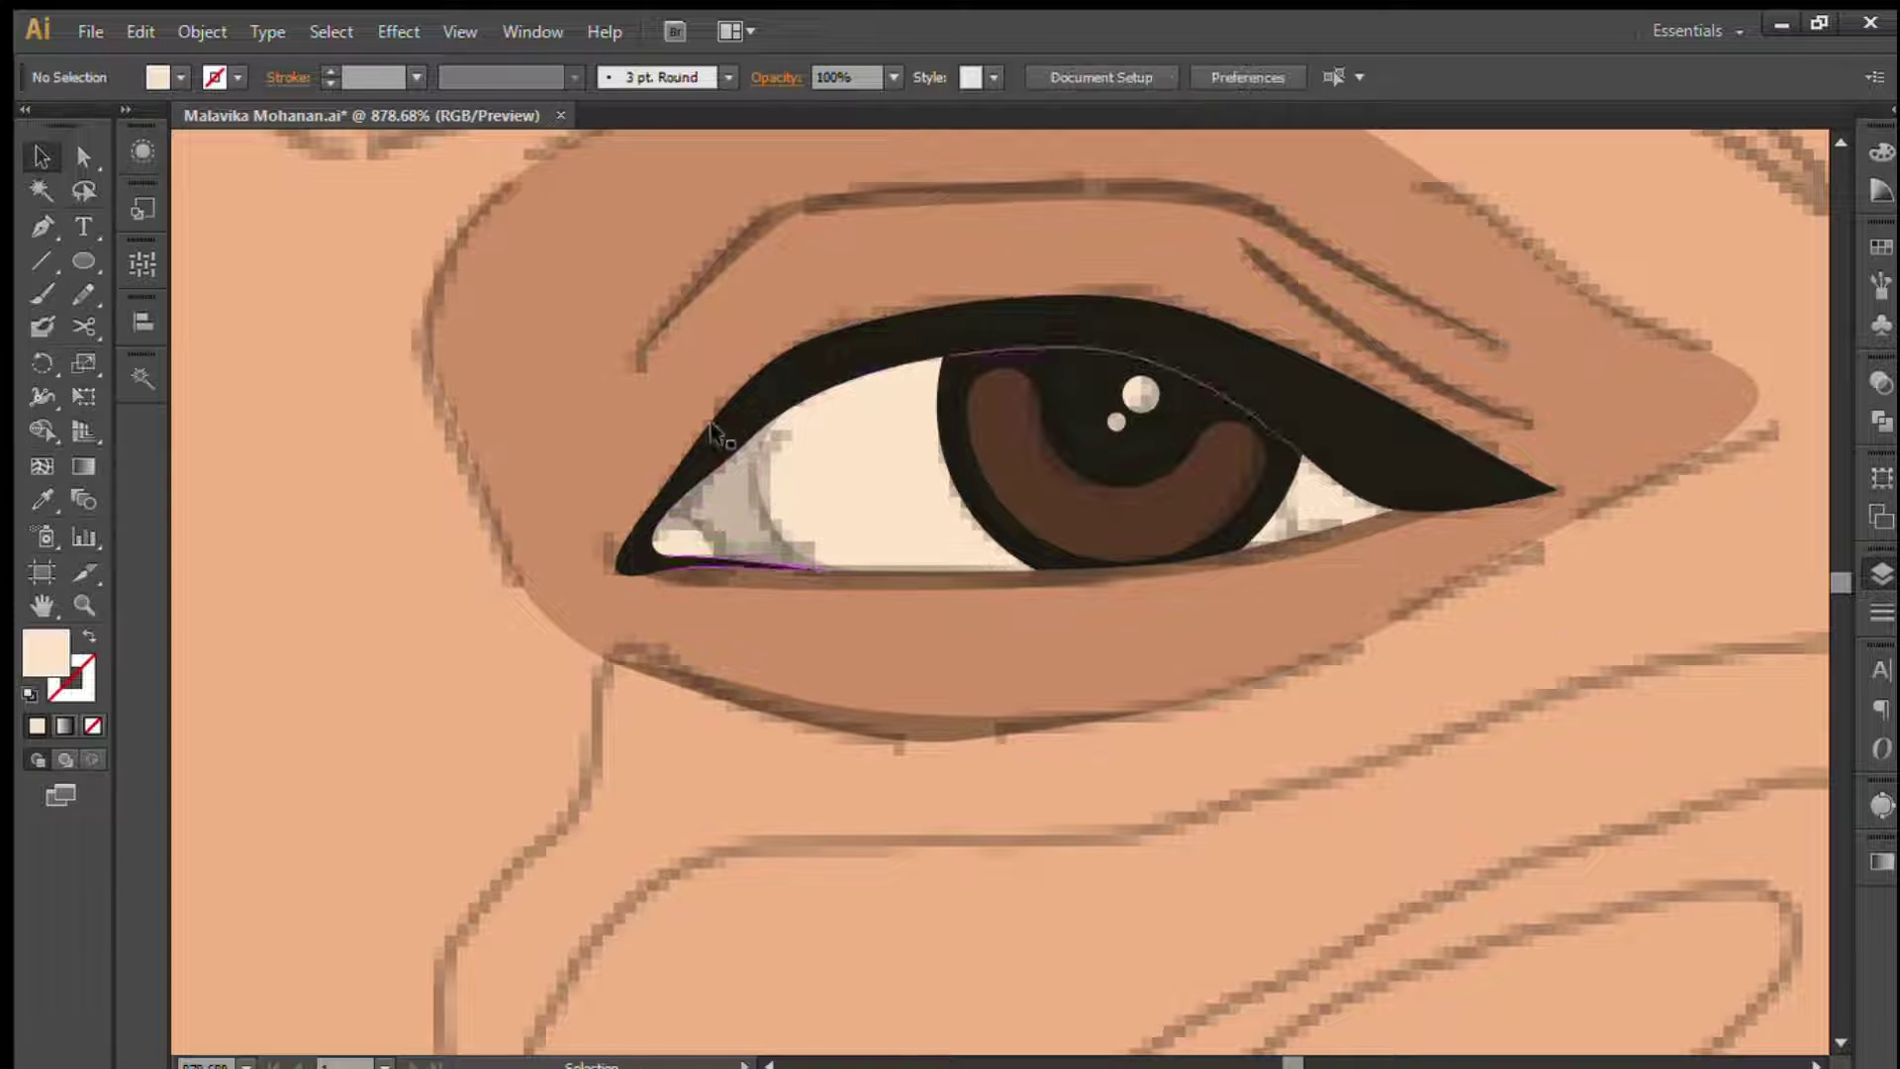
- Copy the grey shape to the outer corner and clip both inside the eye white with Ctrl+7
{"action": "left_click_drag", "start_coordinate": [713, 431], "coordinate": [1316, 376]}
{"action": "left_click", "coordinate": [829, 478], "text": "shift"}
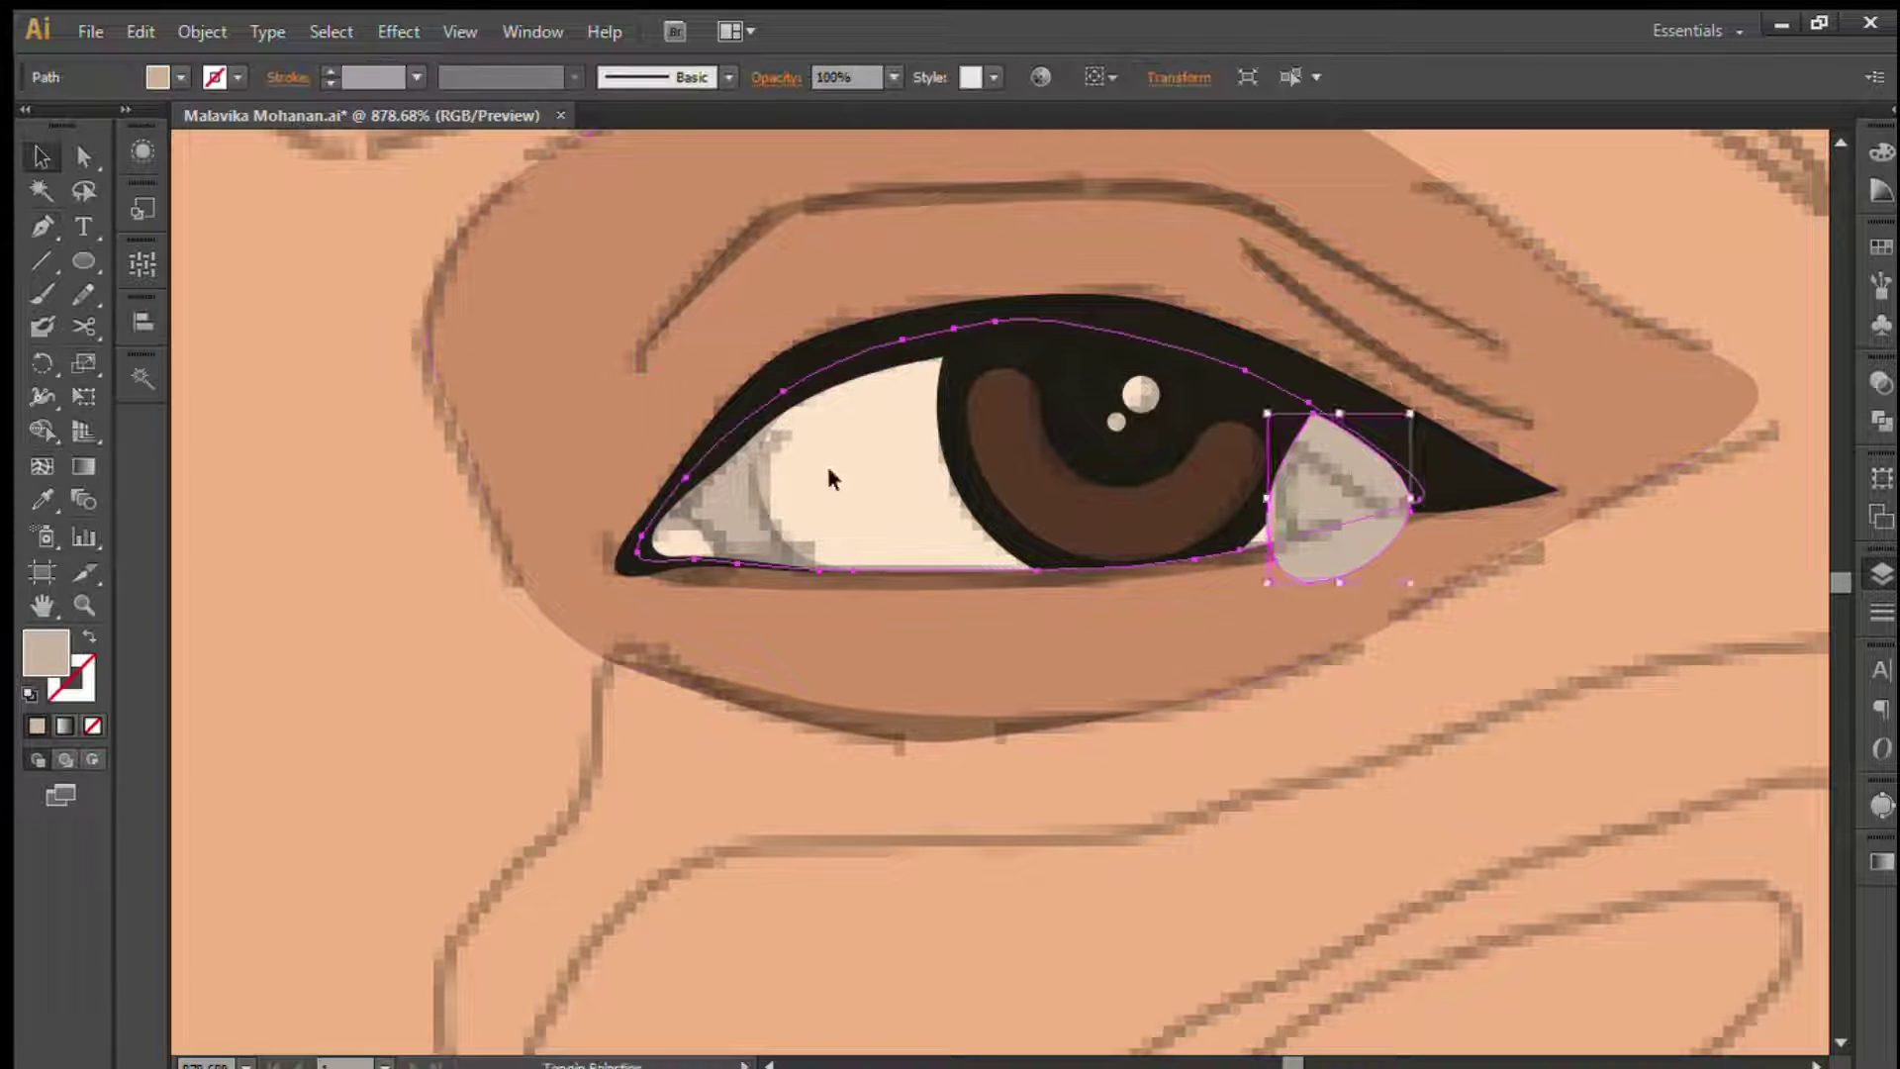
{"action": "key", "text": "ctrl+7"}
{"action": "key", "text": "ctrl+shift+a"}
{"action": "key", "text": "ctrl+minus"}
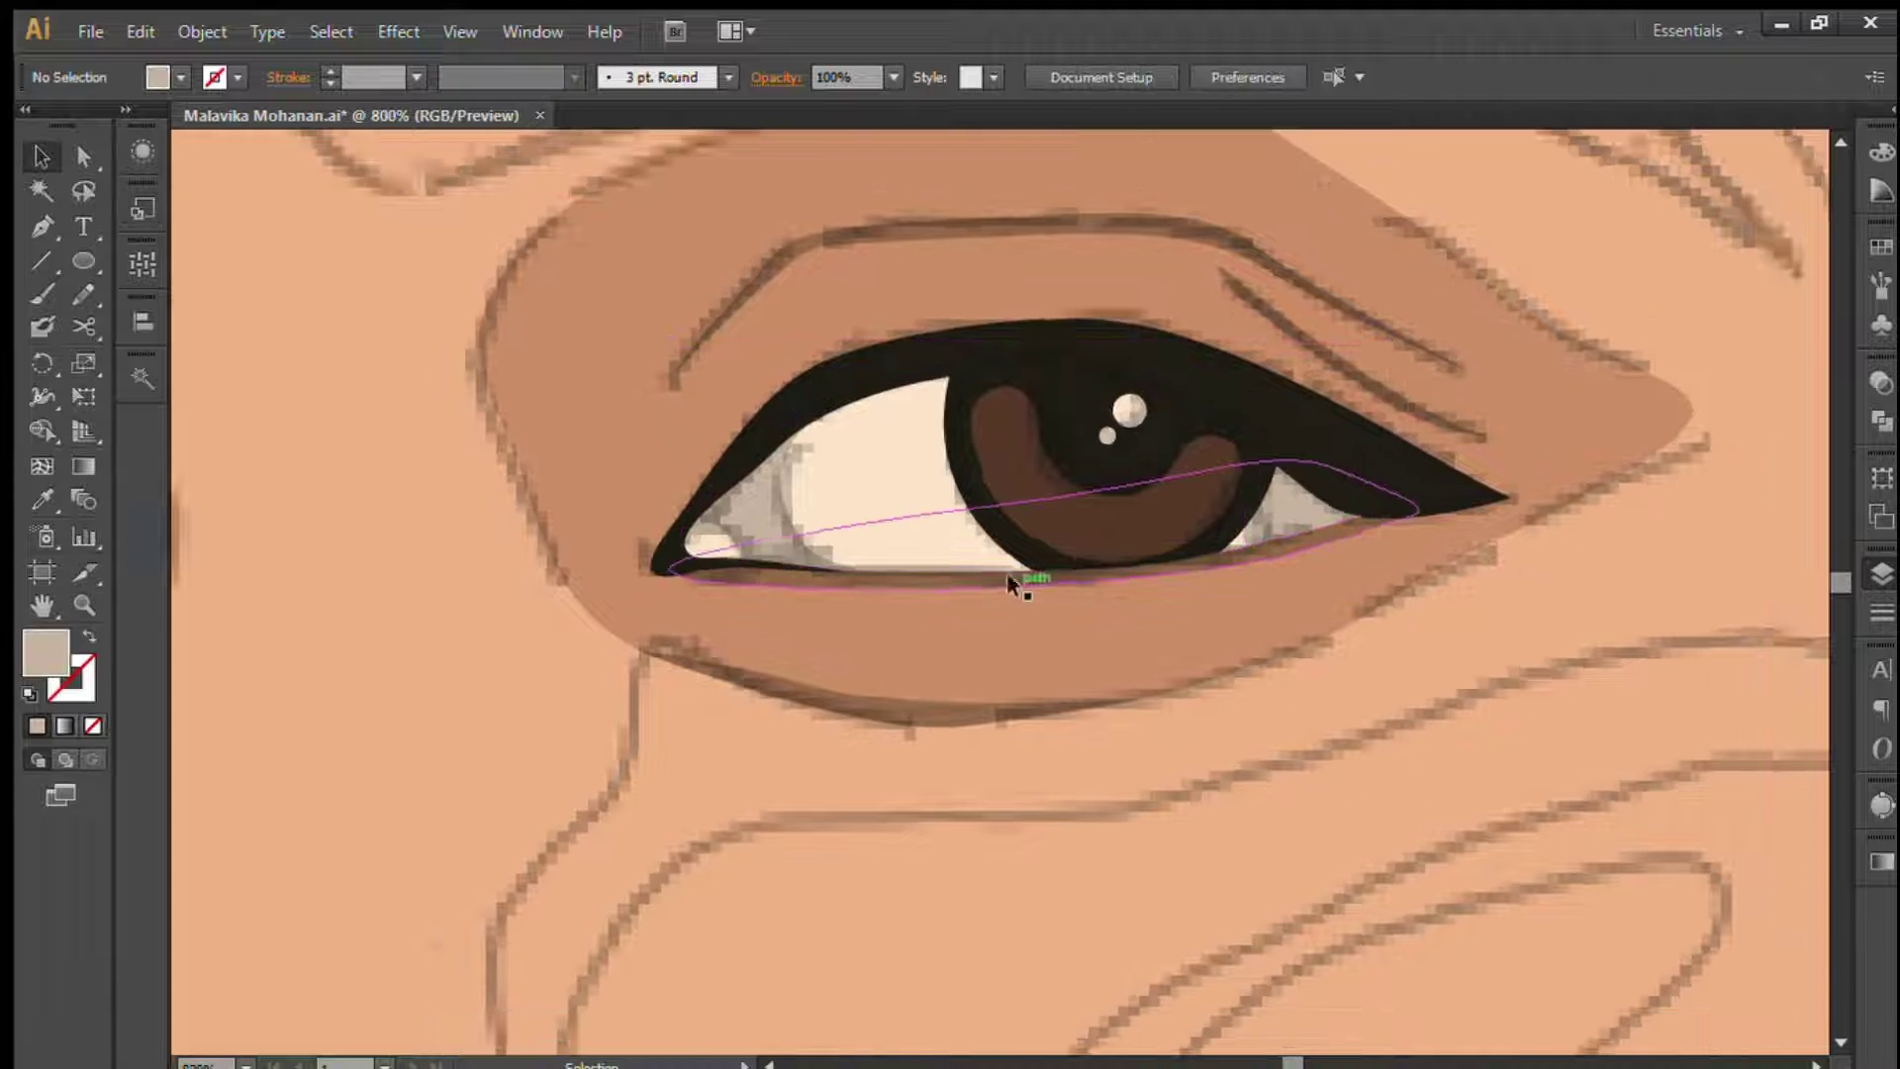
{"action": "key", "text": "ctrl+minus"}
{"action": "mouse_move", "coordinate": [890, 594]}
{"action": "left_mouse_down"}
{"action": "mouse_move", "coordinate": [1634, 485]}
{"action": "mouse_move", "coordinate": [841, 505]}
{"action": "left_mouse_up"}
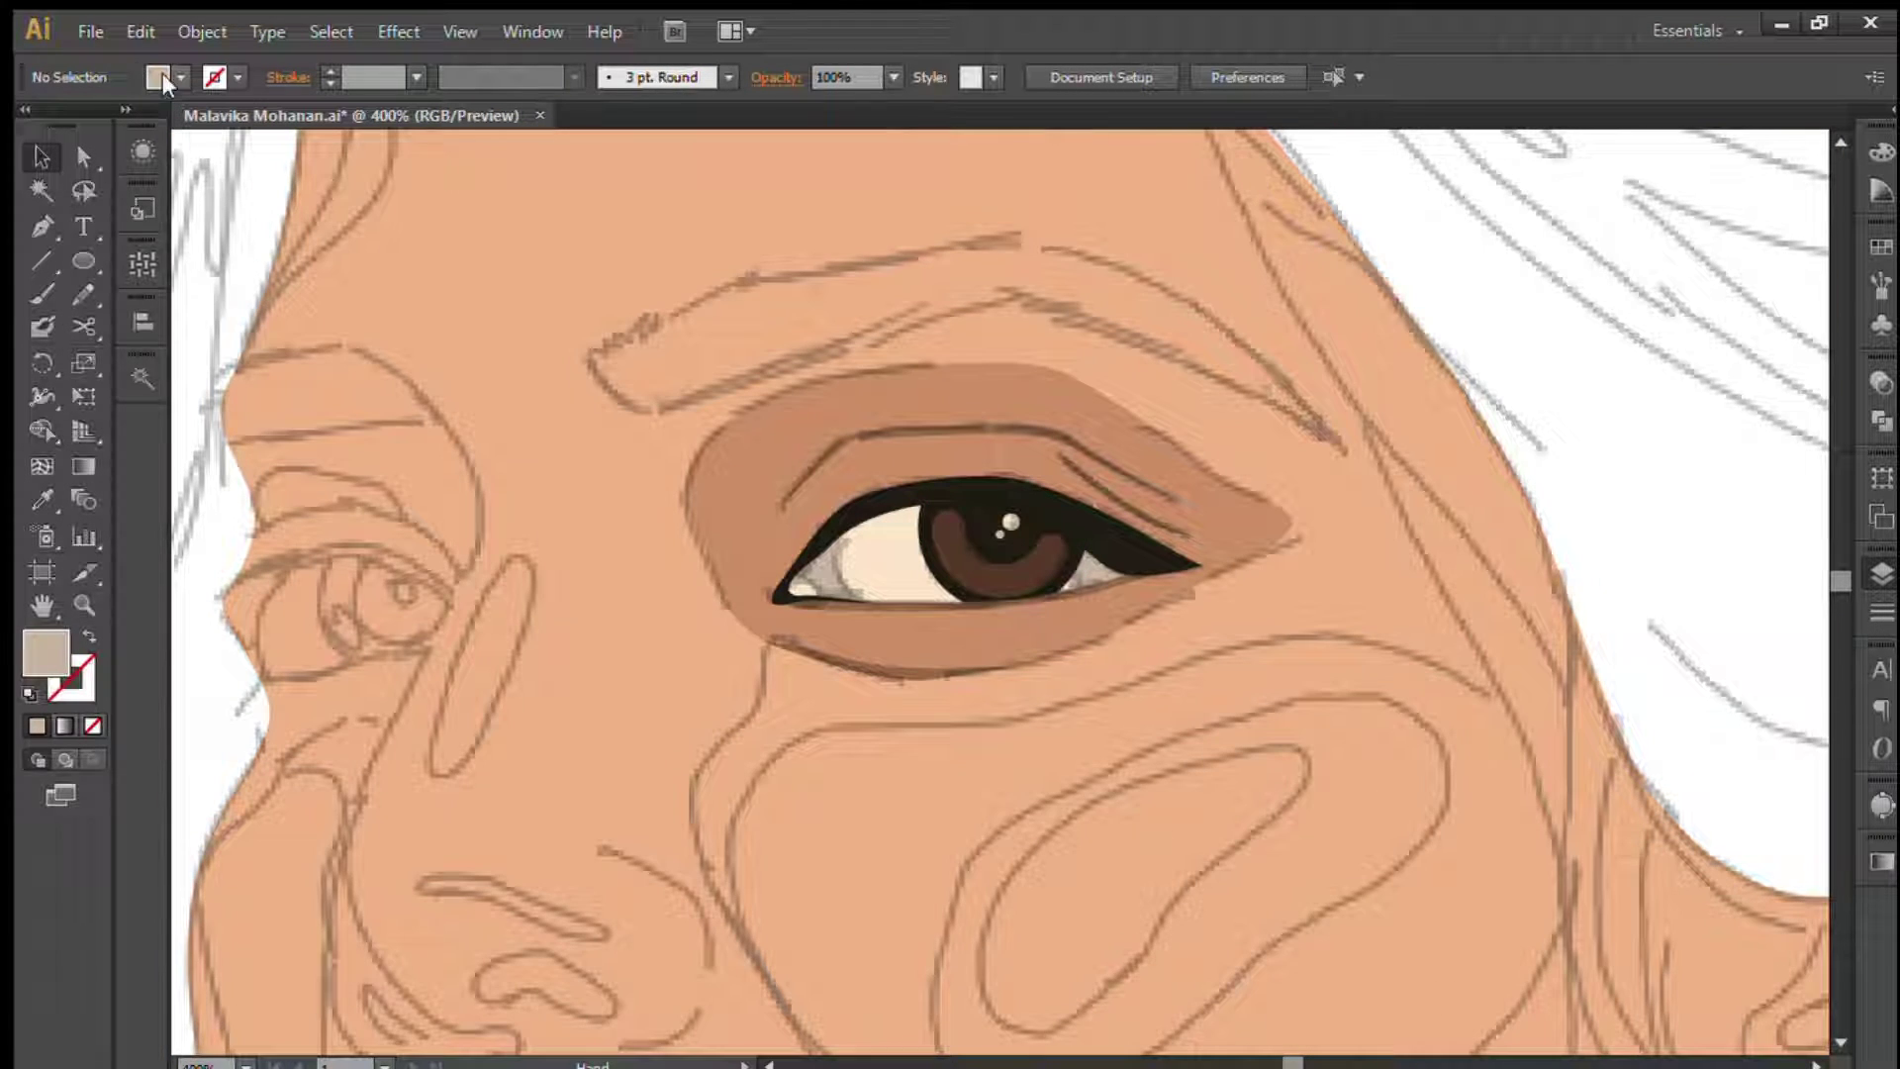
{"action": "left_click", "coordinate": [40, 226]}
{"action": "key", "text": "ctrl+plus"}
- Trace the dark brown eyebrow curve above the eye, with feathered strokes at its inner end
{"action": "mouse_move", "coordinate": [446, 352]}
{"action": "left_mouse_down"}
{"action": "mouse_move", "coordinate": [698, 457]}
{"action": "mouse_move", "coordinate": [620, 391]}
{"action": "left_mouse_up"}
{"action": "left_click", "coordinate": [698, 478]}
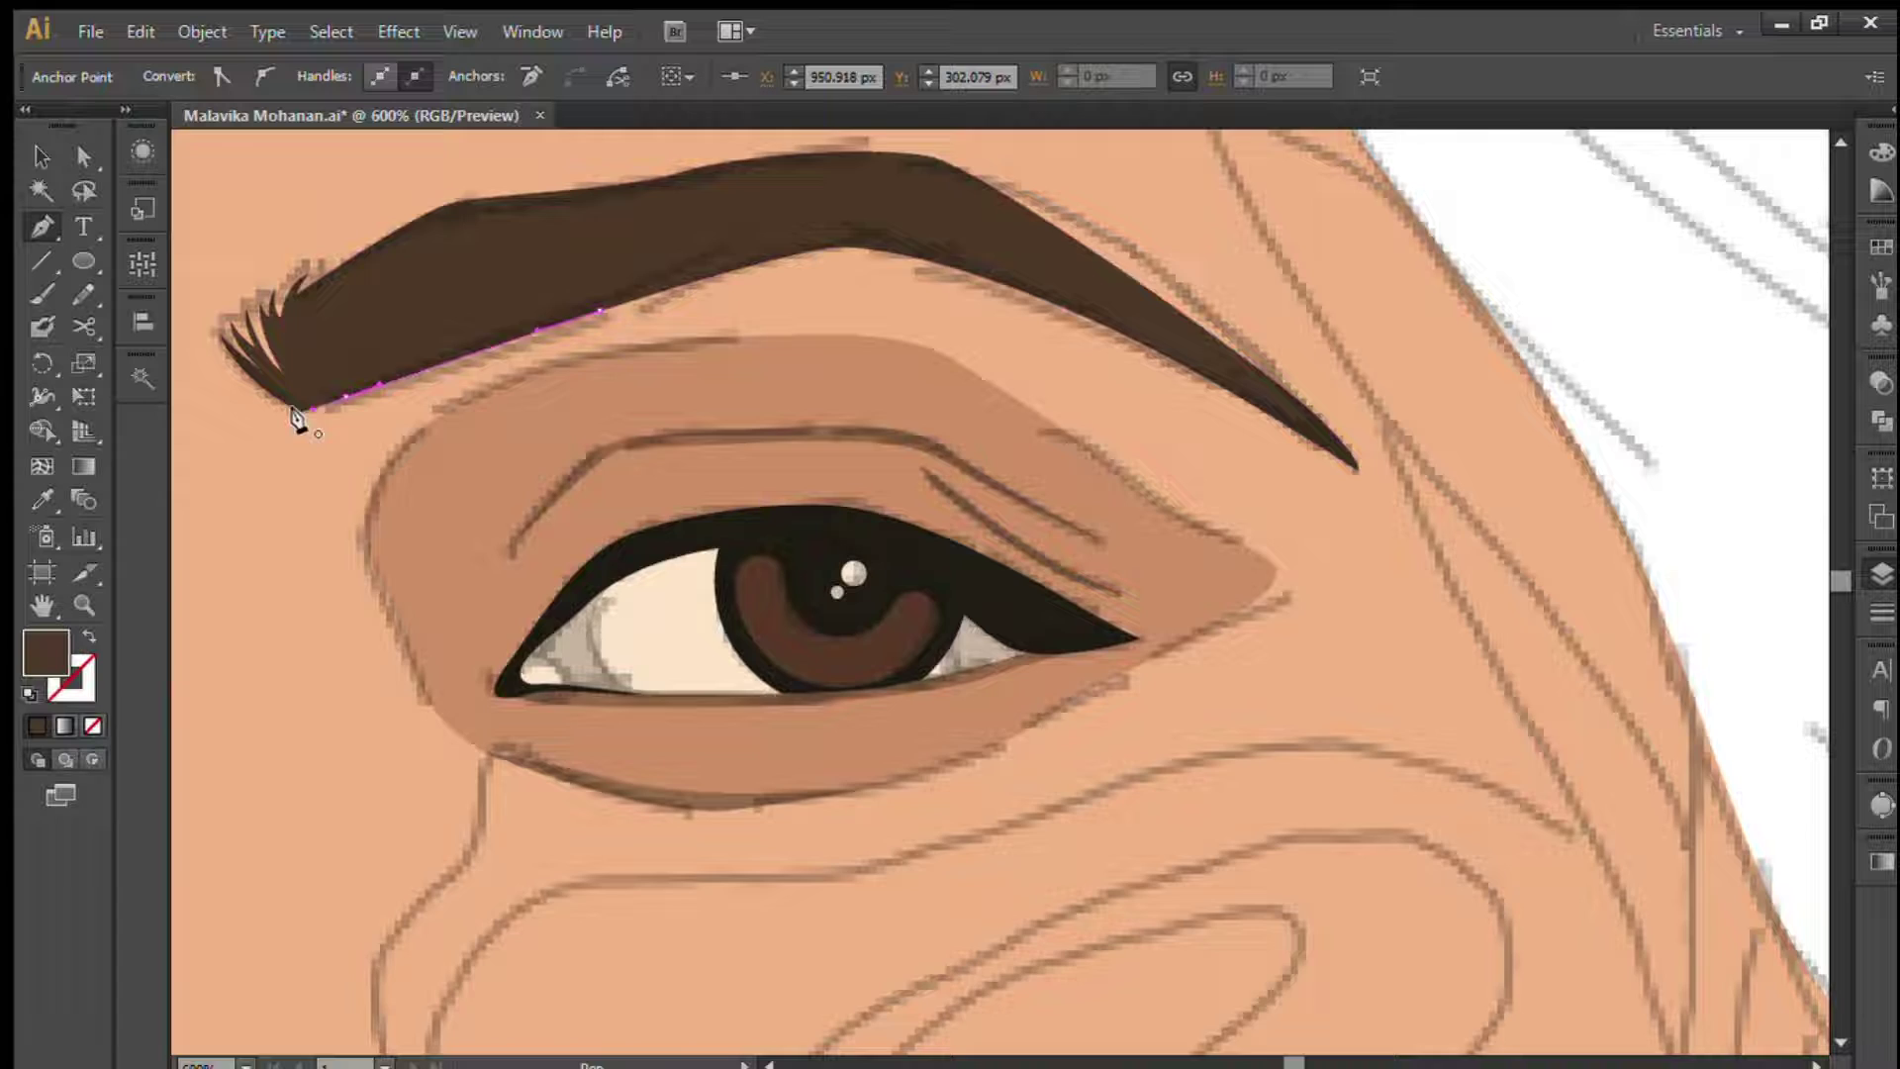
{"action": "left_click_drag", "start_coordinate": [297, 421], "coordinate": [1061, 437]}
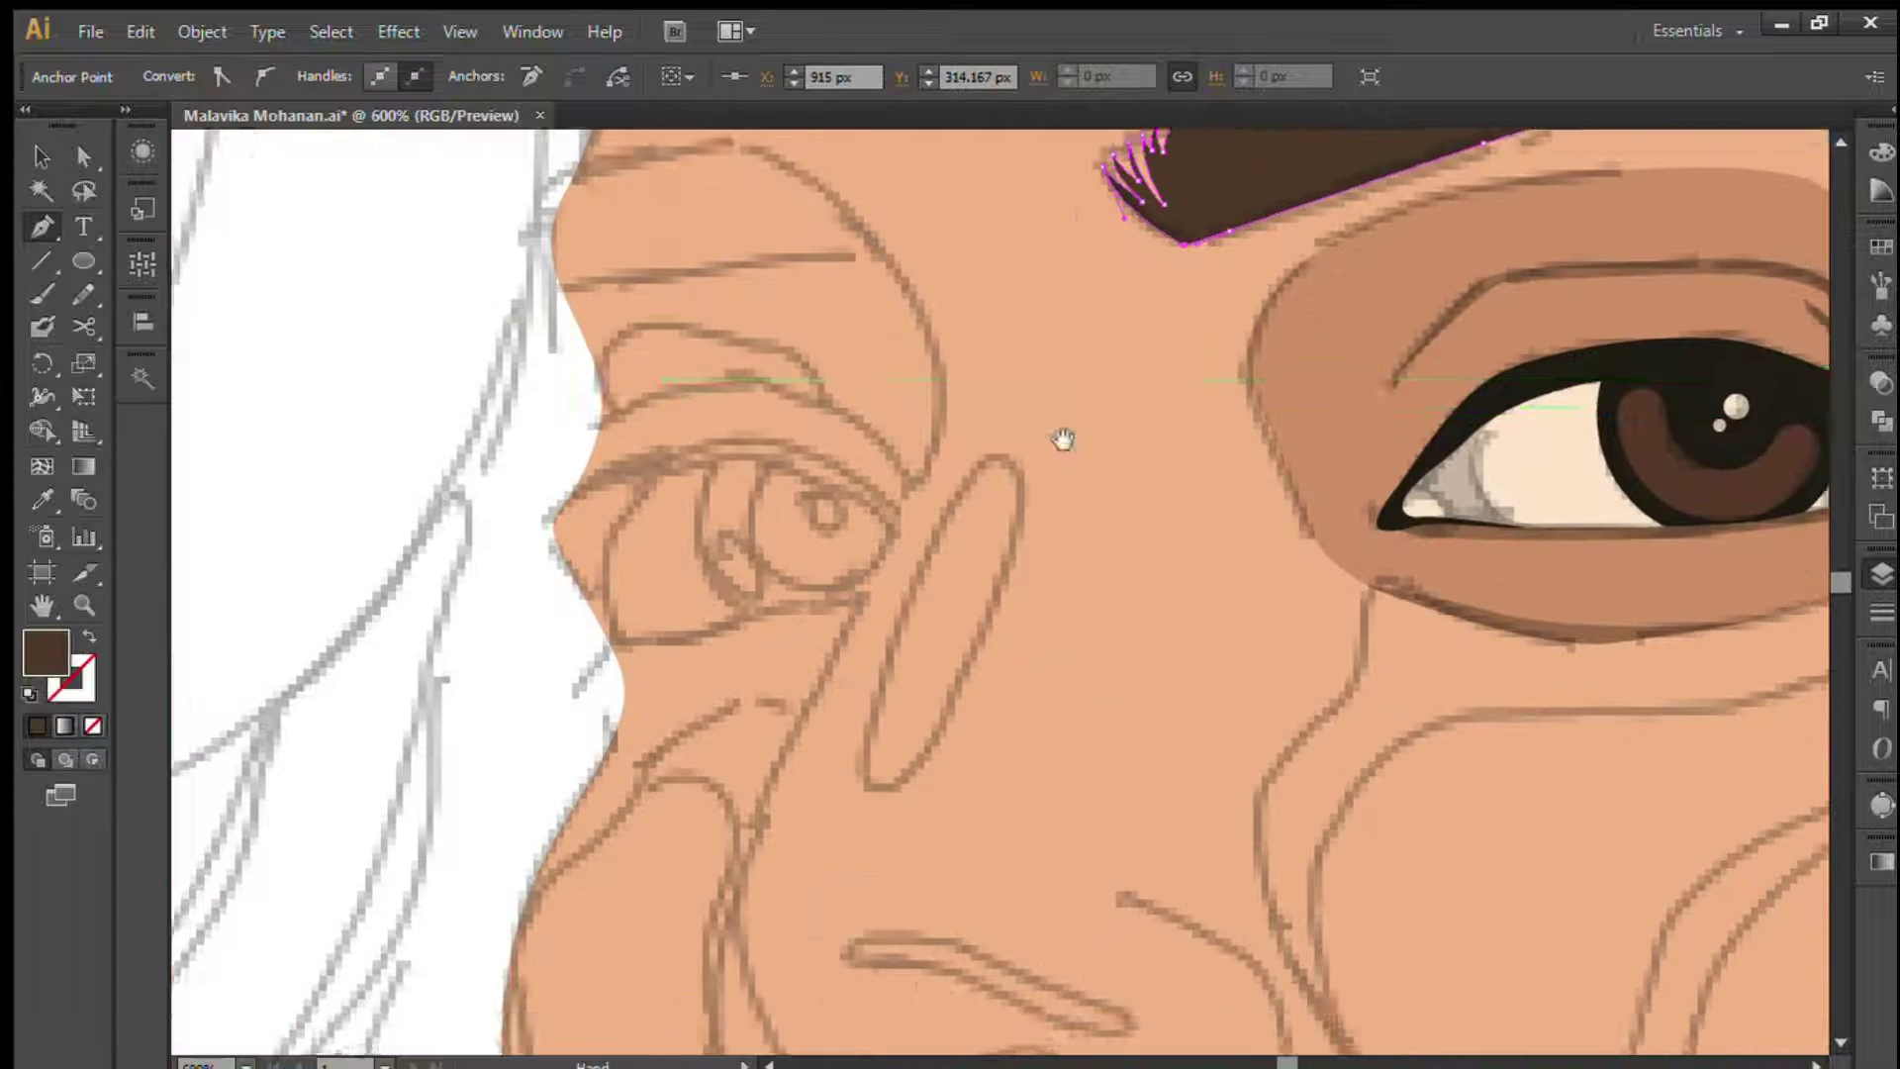
- Finish the black crescent eyeliner shape over the far eye
{"action": "left_click_drag", "start_coordinate": [752, 535], "coordinate": [628, 531]}
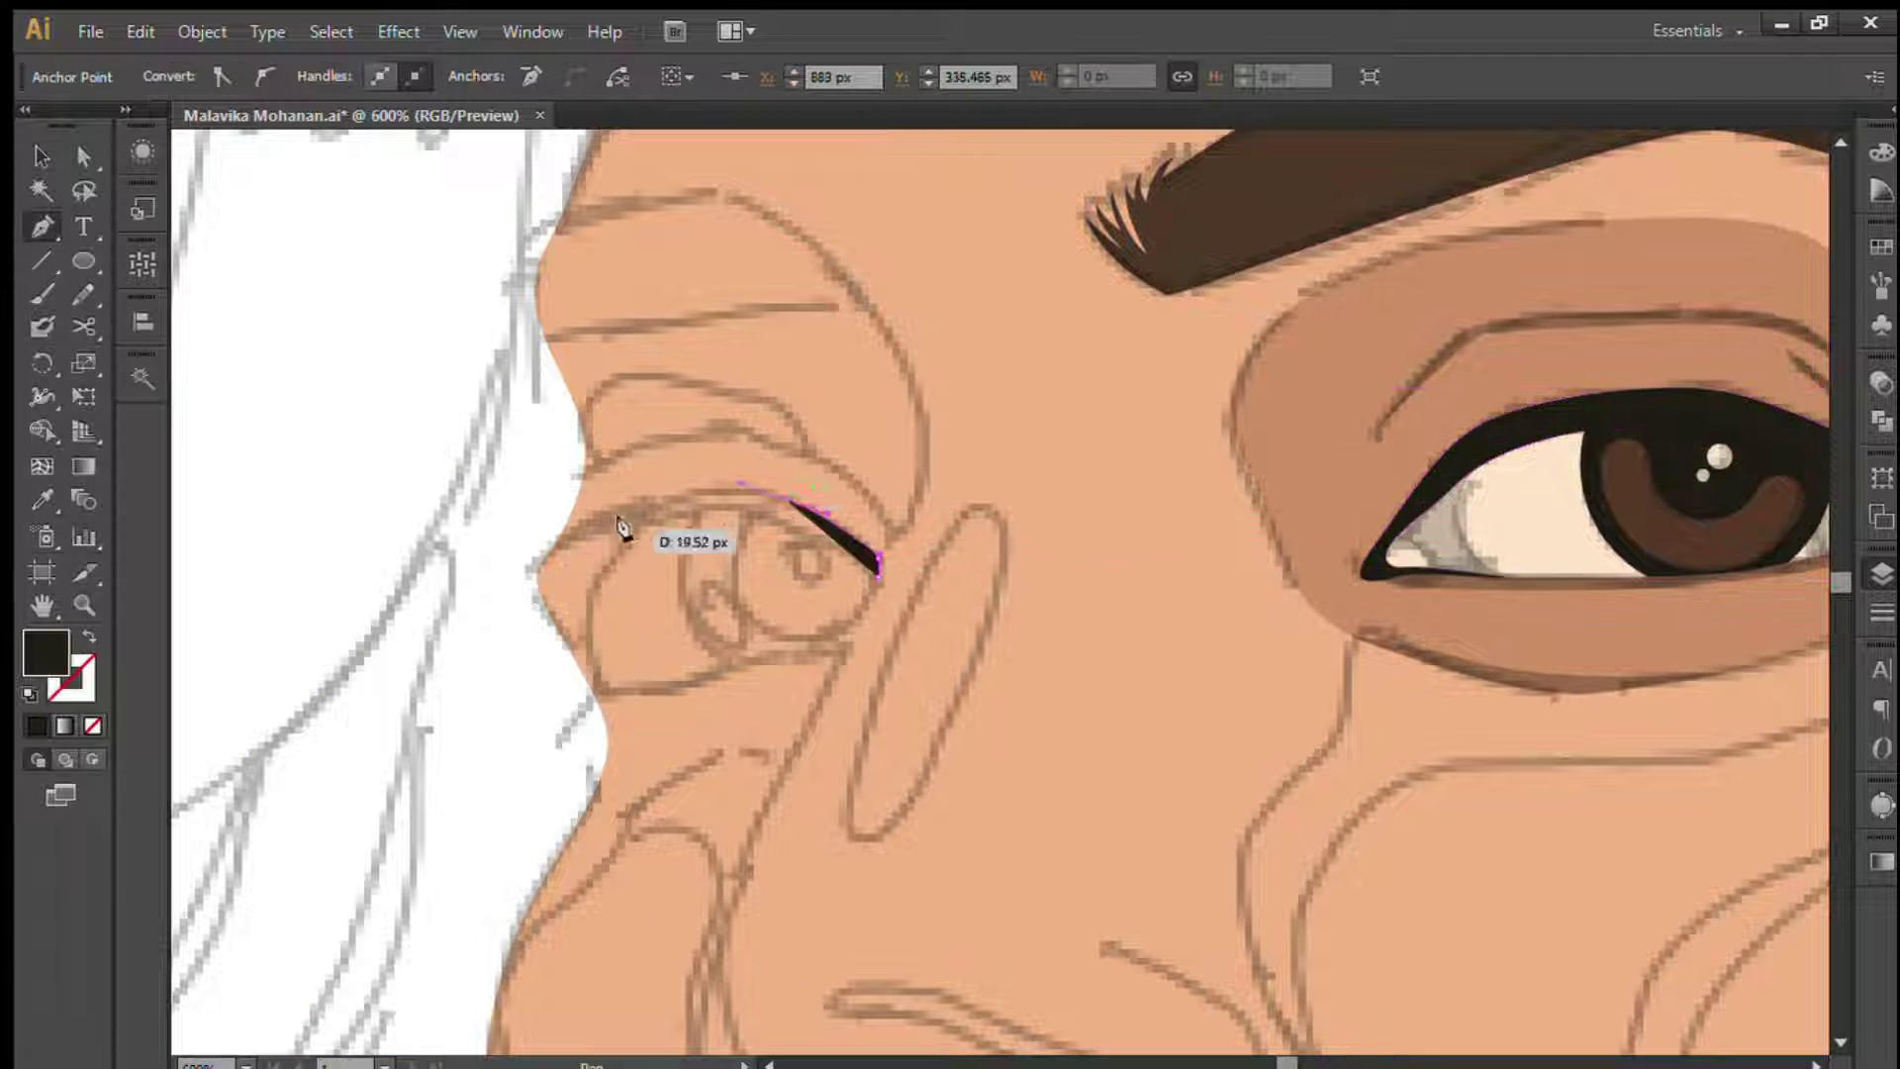
{"action": "scroll", "coordinate": [861, 495], "scroll_direction": "down", "scroll_amount": 3}
{"action": "left_click", "coordinate": [535, 371]}
{"action": "left_click_drag", "start_coordinate": [535, 371], "coordinate": [581, 475]}
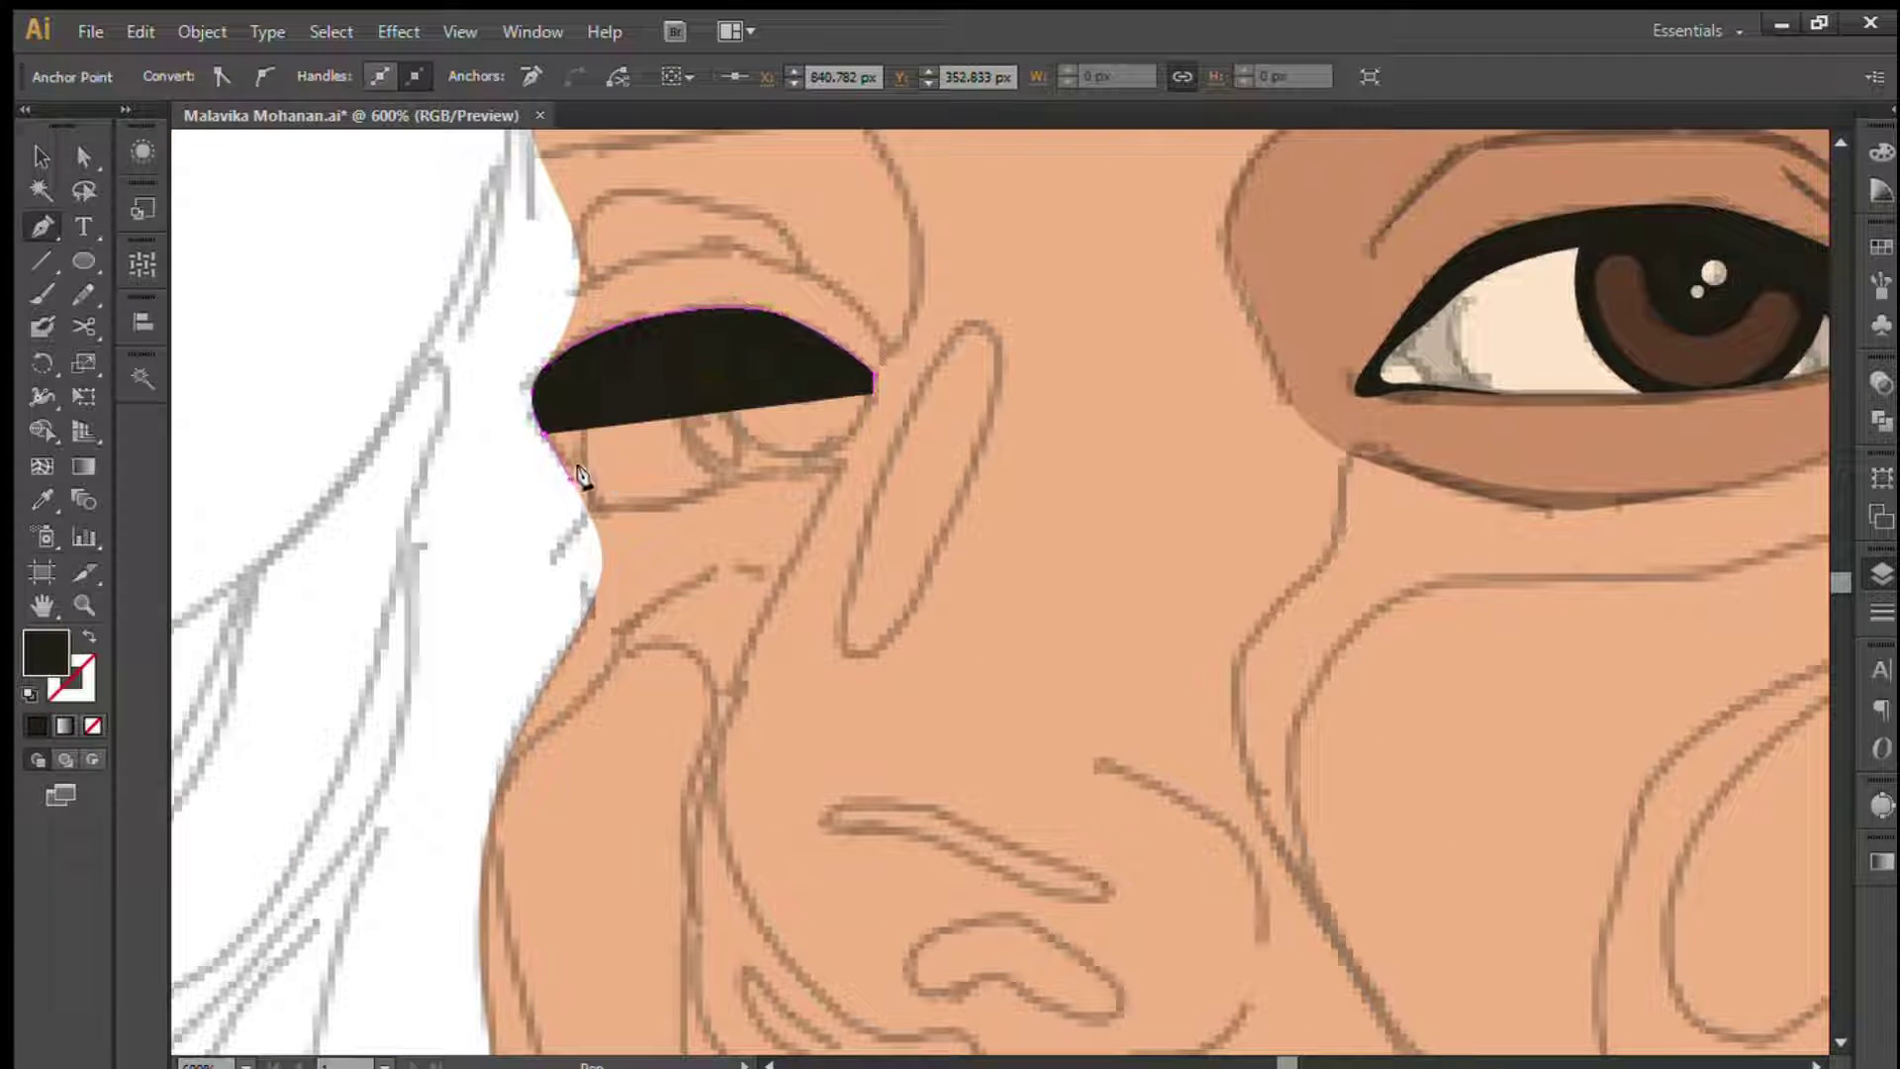
{"action": "left_click_drag", "start_coordinate": [679, 379], "coordinate": [679, 340]}
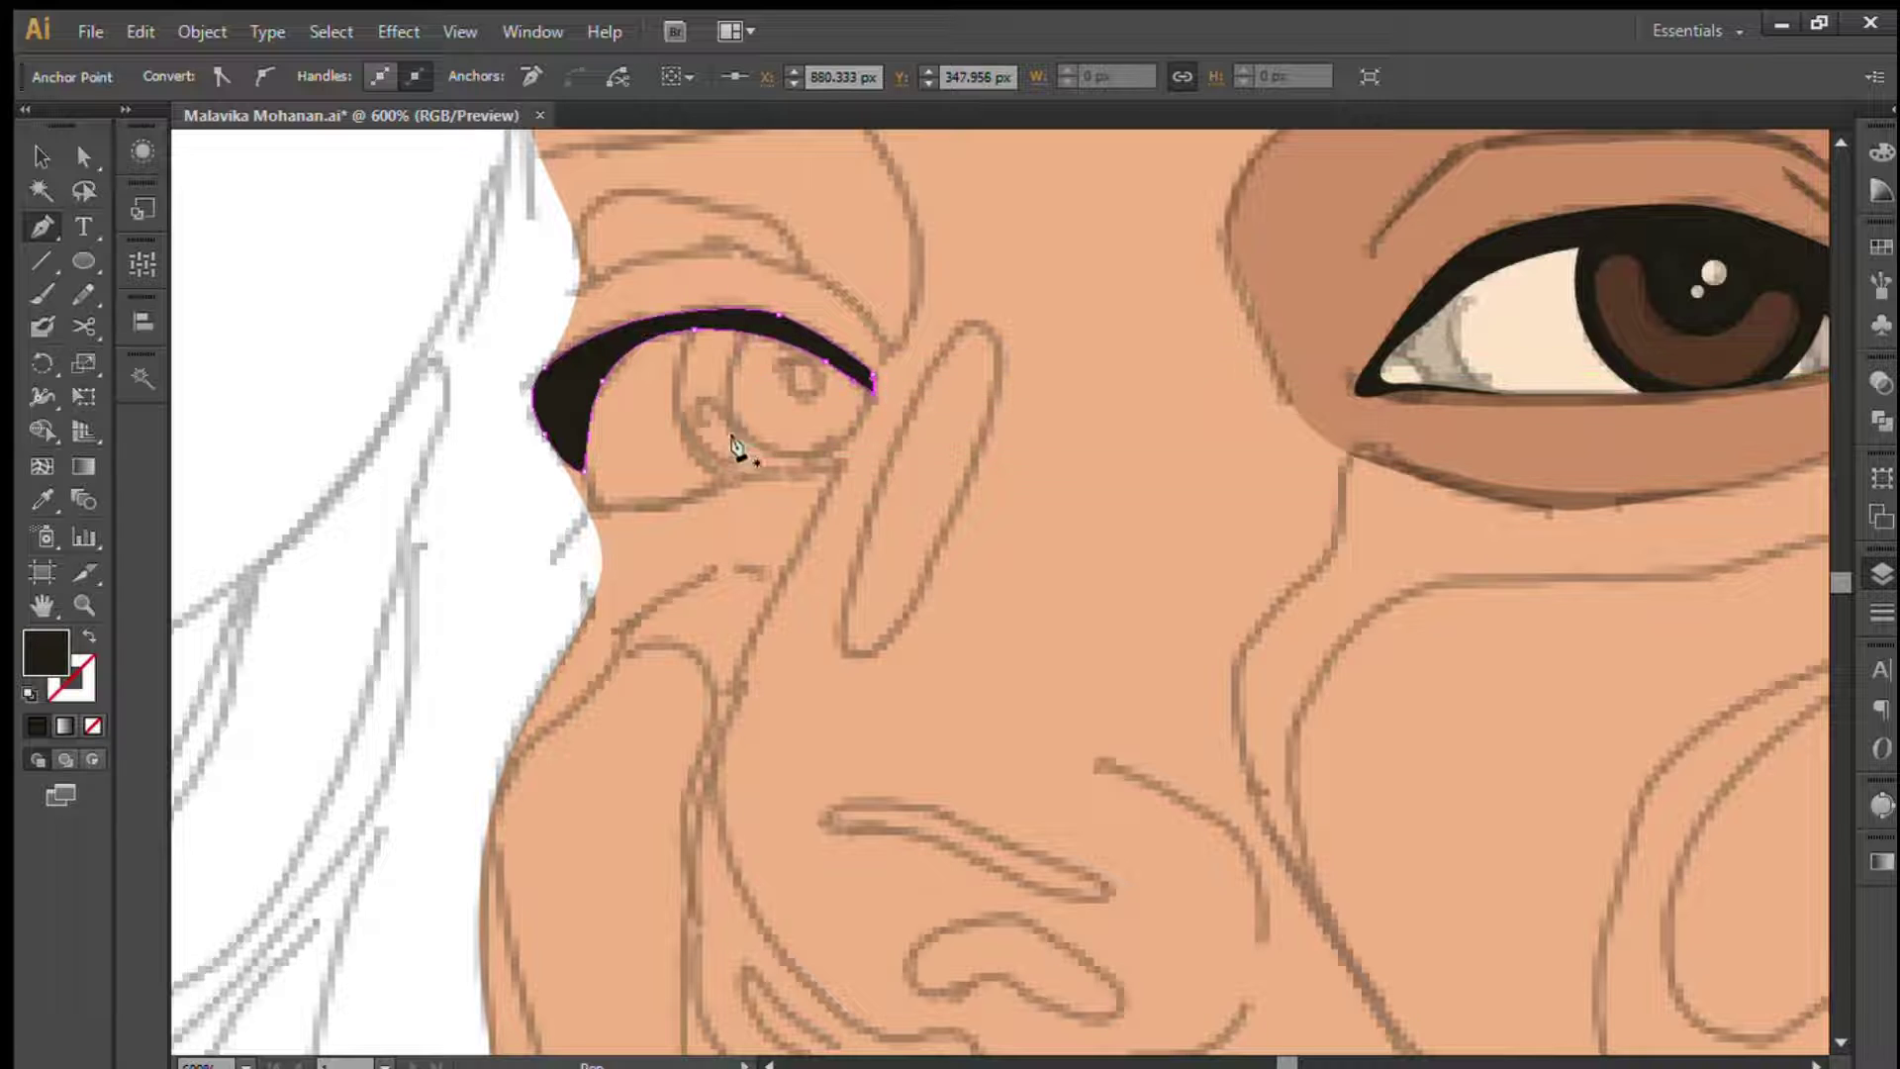
{"action": "key", "text": "v"}
{"action": "left_click", "coordinate": [186, 263]}
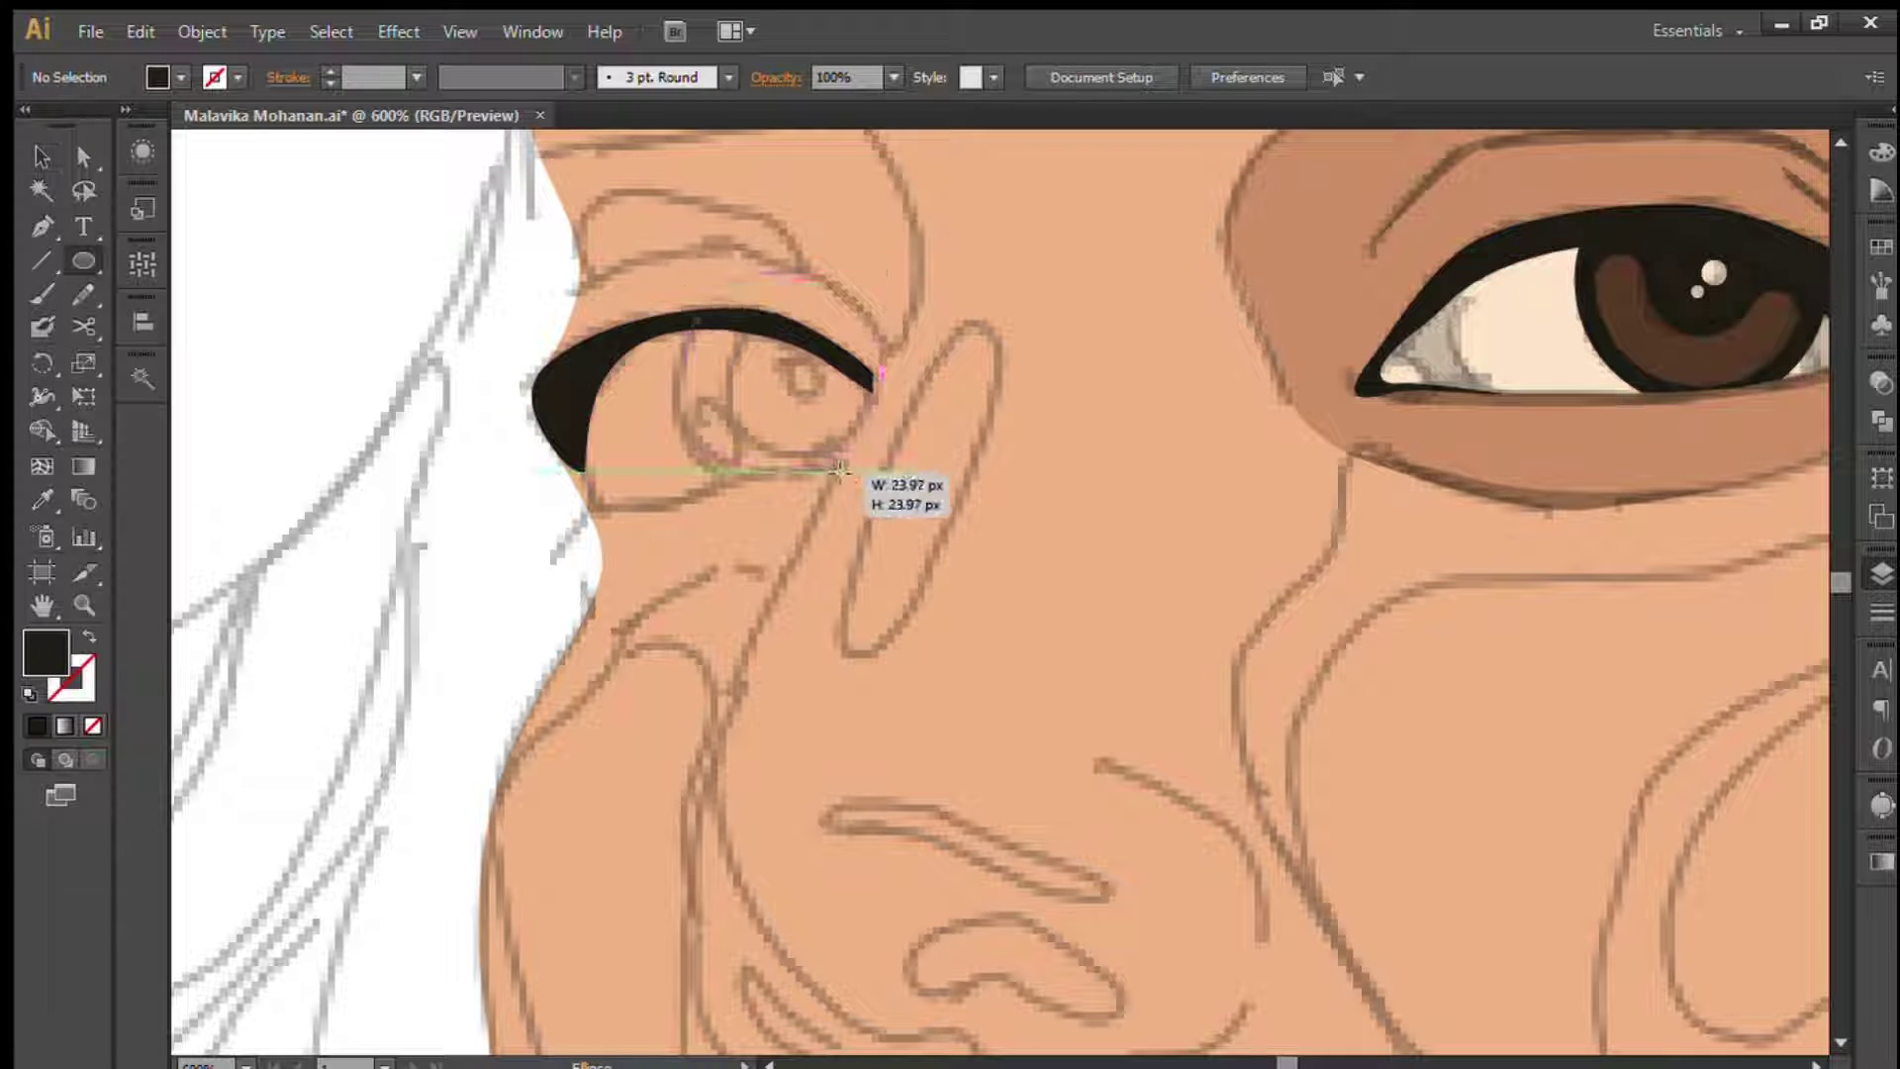
- Draw the pale cream eye white beneath the eyeliner, reaching the upper lid
{"action": "left_click", "coordinate": [42, 226]}
{"action": "left_click", "coordinate": [807, 469]}
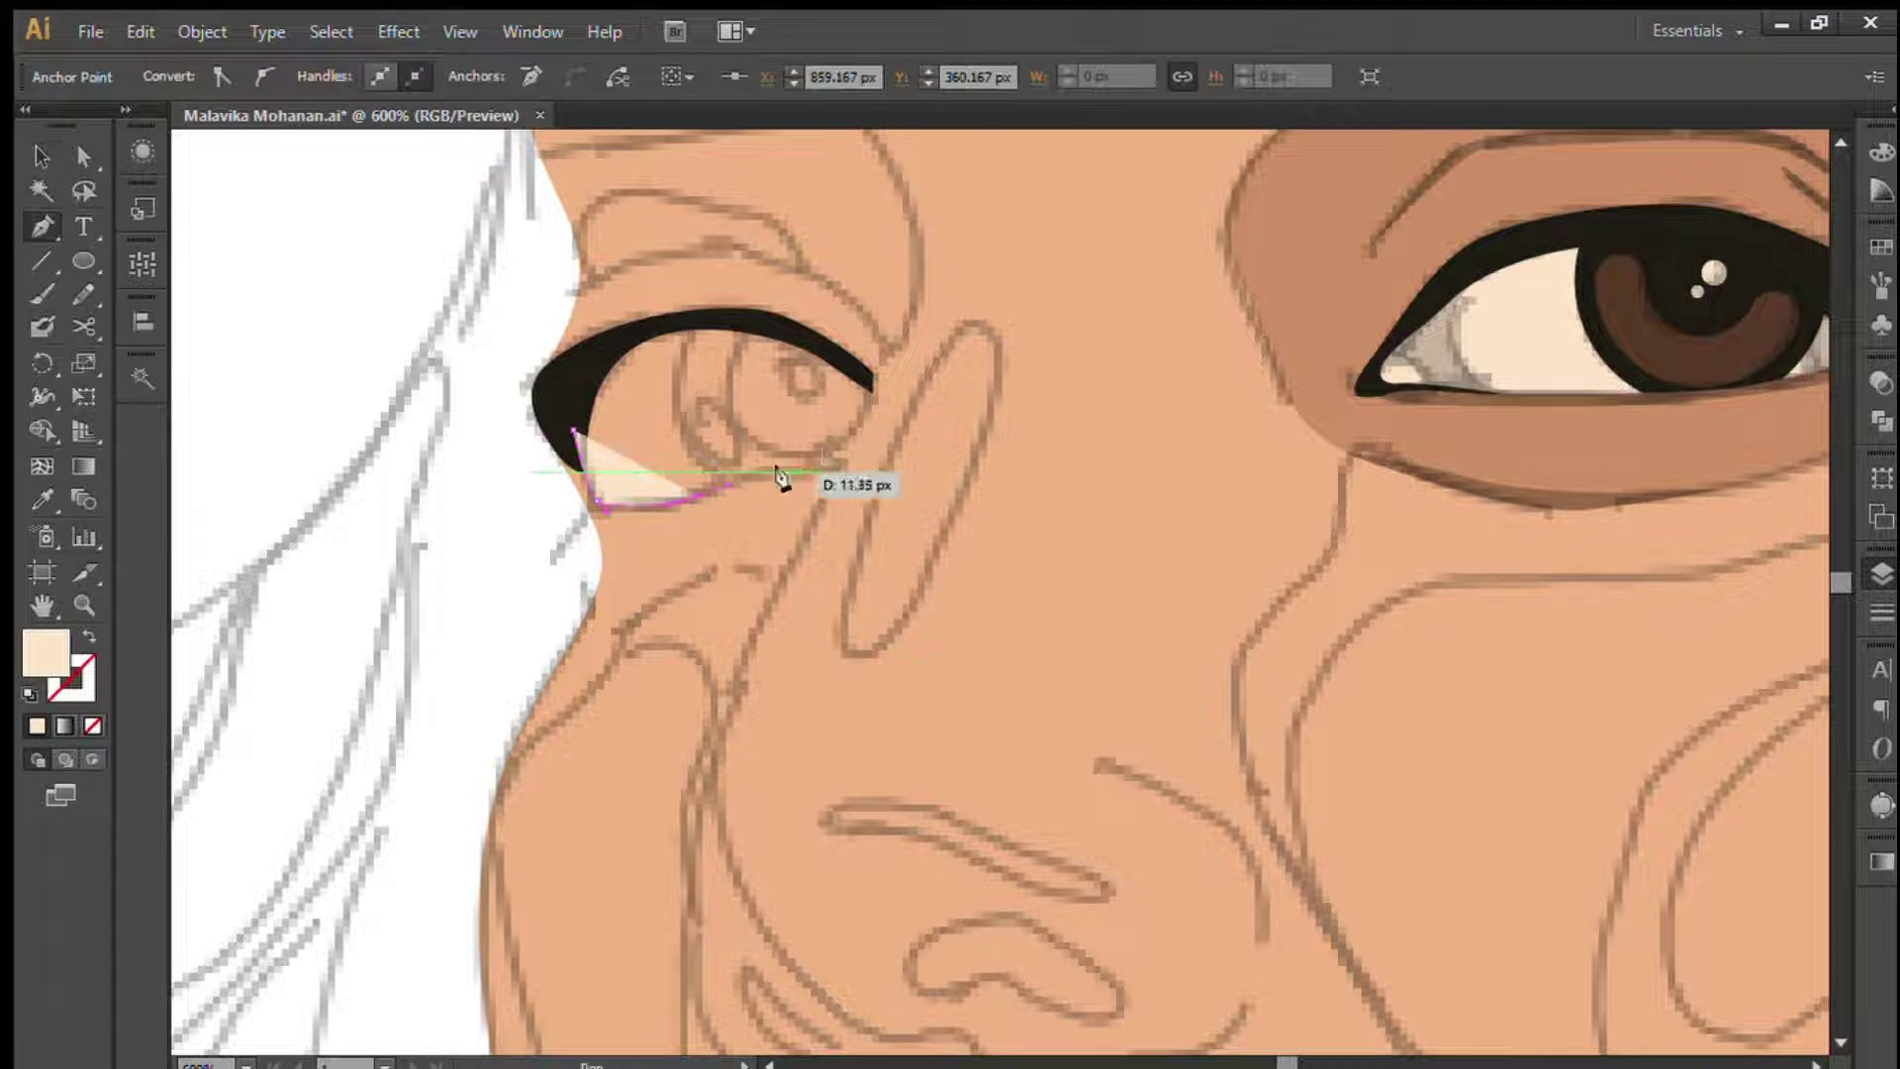
{"action": "left_click", "coordinate": [883, 389]}
{"action": "left_click_drag", "start_coordinate": [871, 369], "coordinate": [827, 354]}
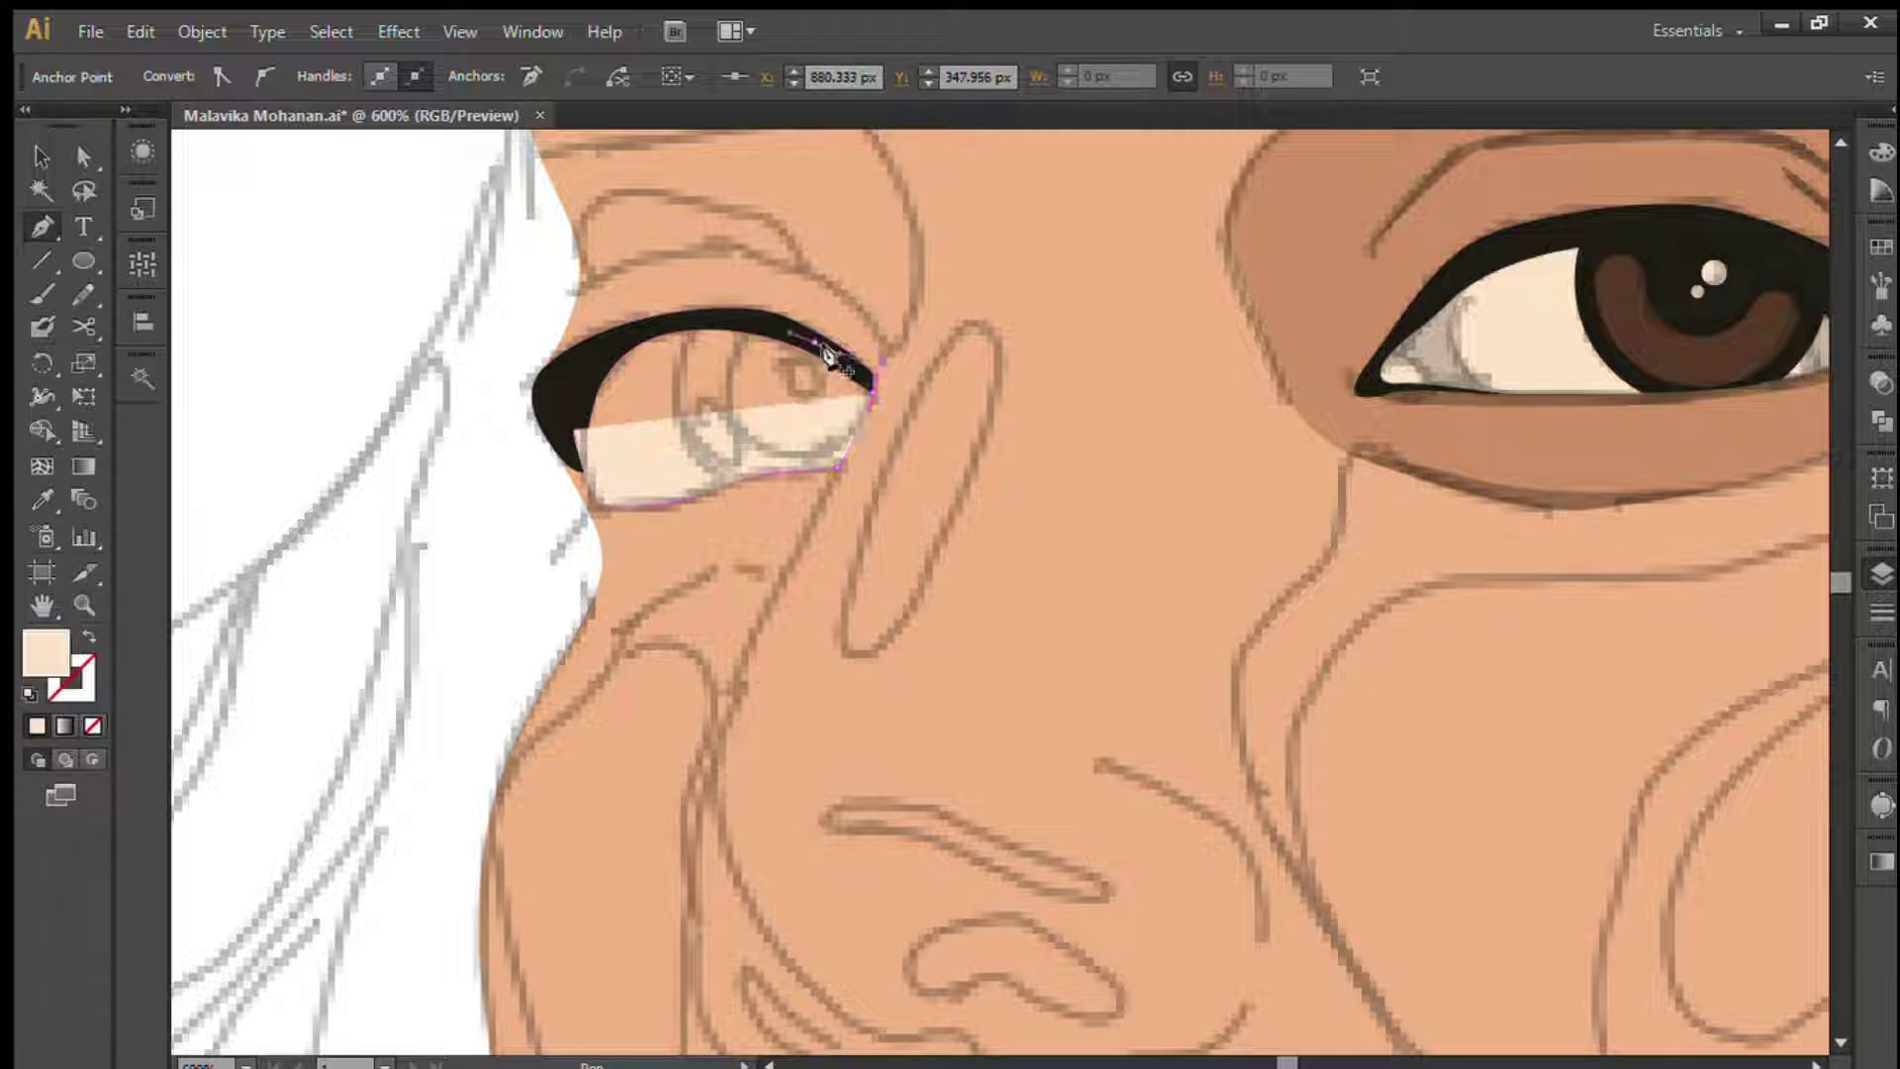
{"action": "left_click", "coordinate": [653, 356]}
{"action": "key", "text": "v"}
{"action": "left_click", "coordinate": [739, 450]}
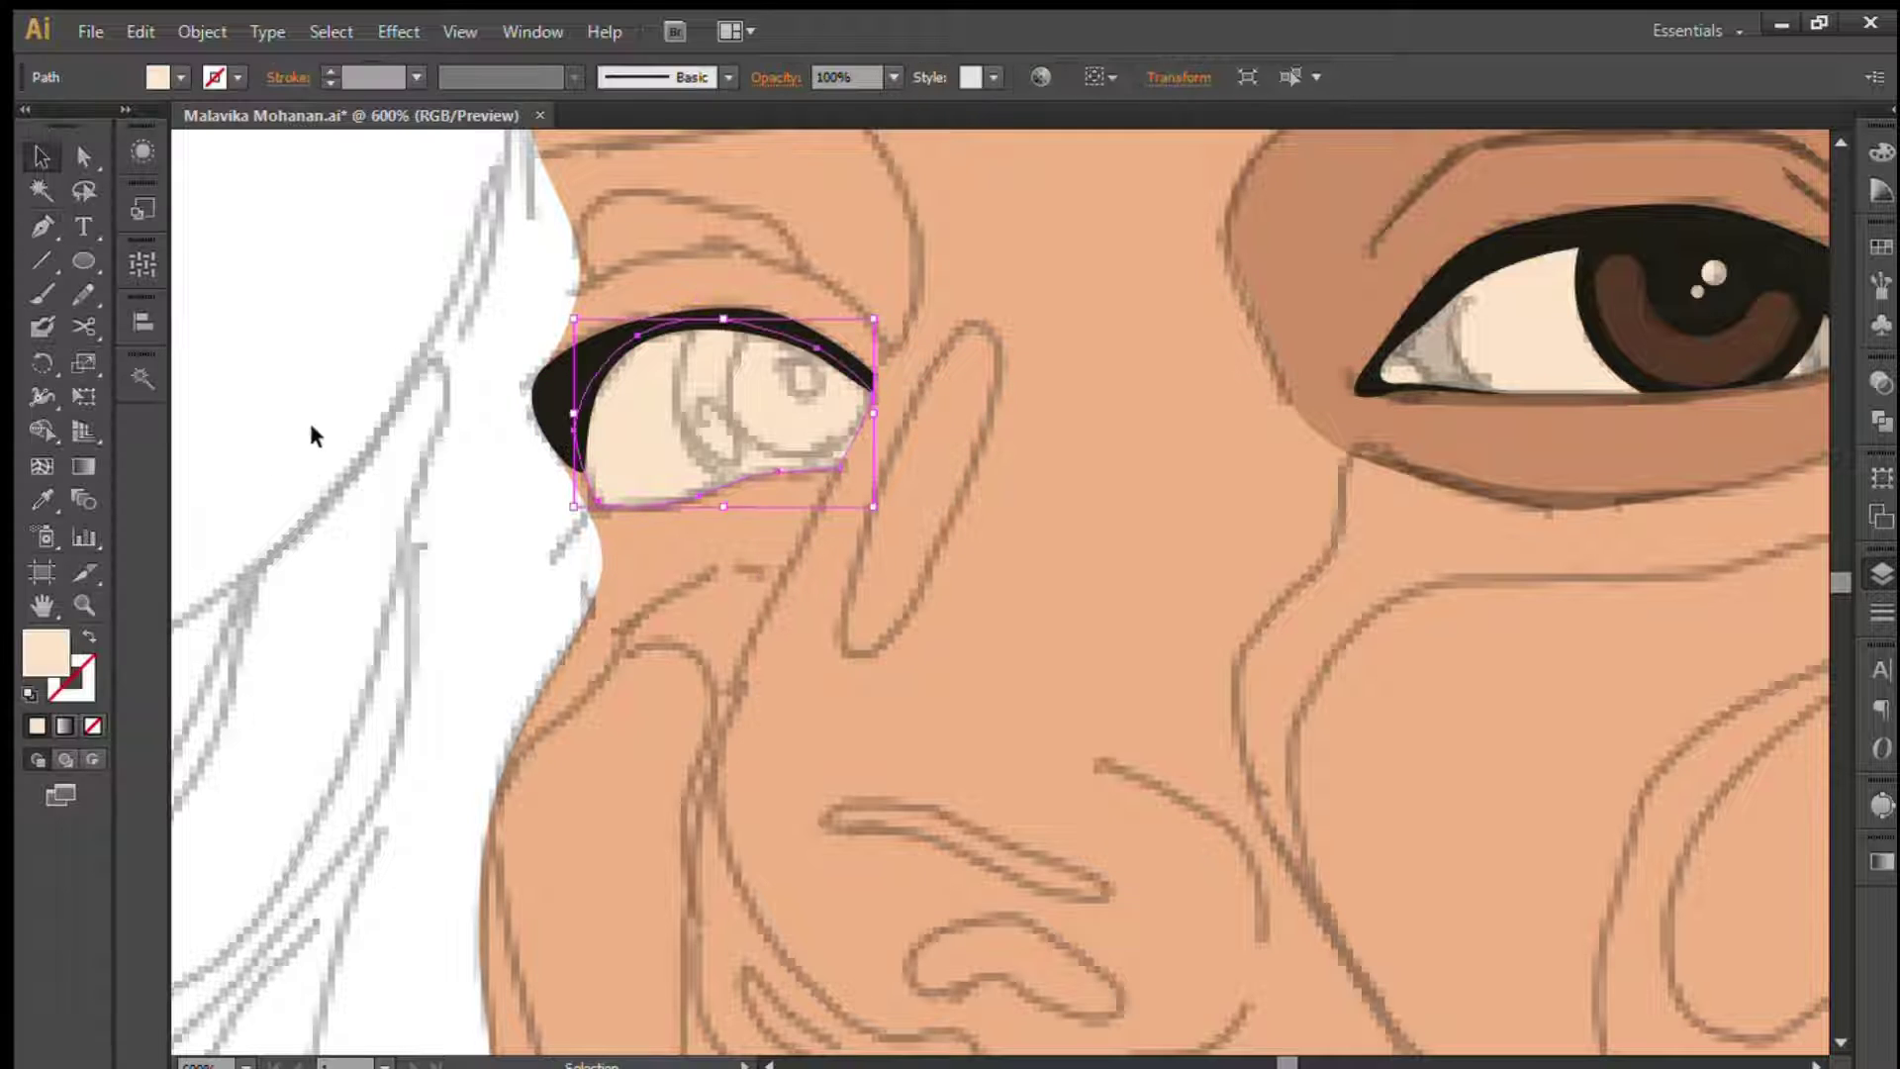
{"action": "left_click", "coordinate": [306, 418]}
{"action": "left_click", "coordinate": [559, 416], "text": "ctrl"}
- Draw a dark circle iris sized to fit the left eye
{"action": "left_click_drag", "start_coordinate": [770, 386], "coordinate": [906, 525]}
{"action": "key", "text": "v"}
{"action": "left_click_drag", "start_coordinate": [837, 460], "coordinate": [840, 436]}
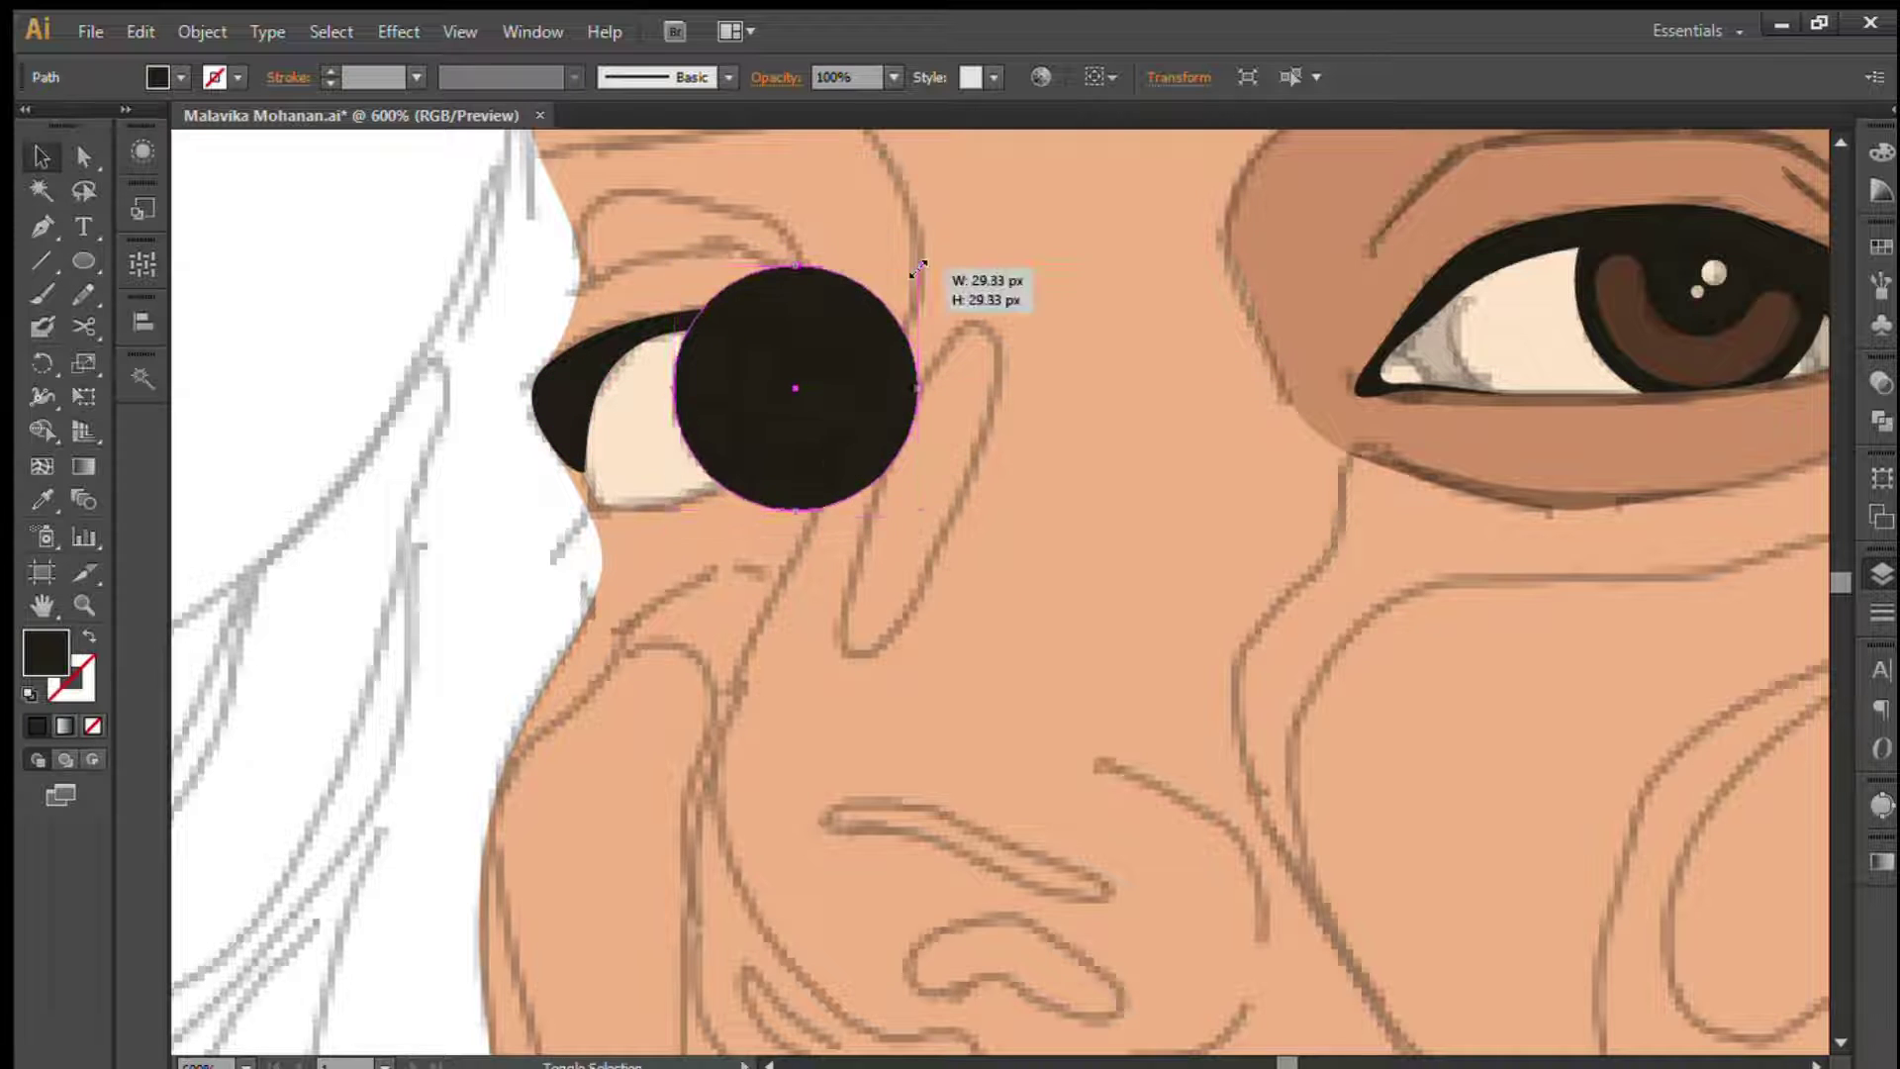
{"action": "left_click_drag", "start_coordinate": [906, 503], "coordinate": [916, 511]}
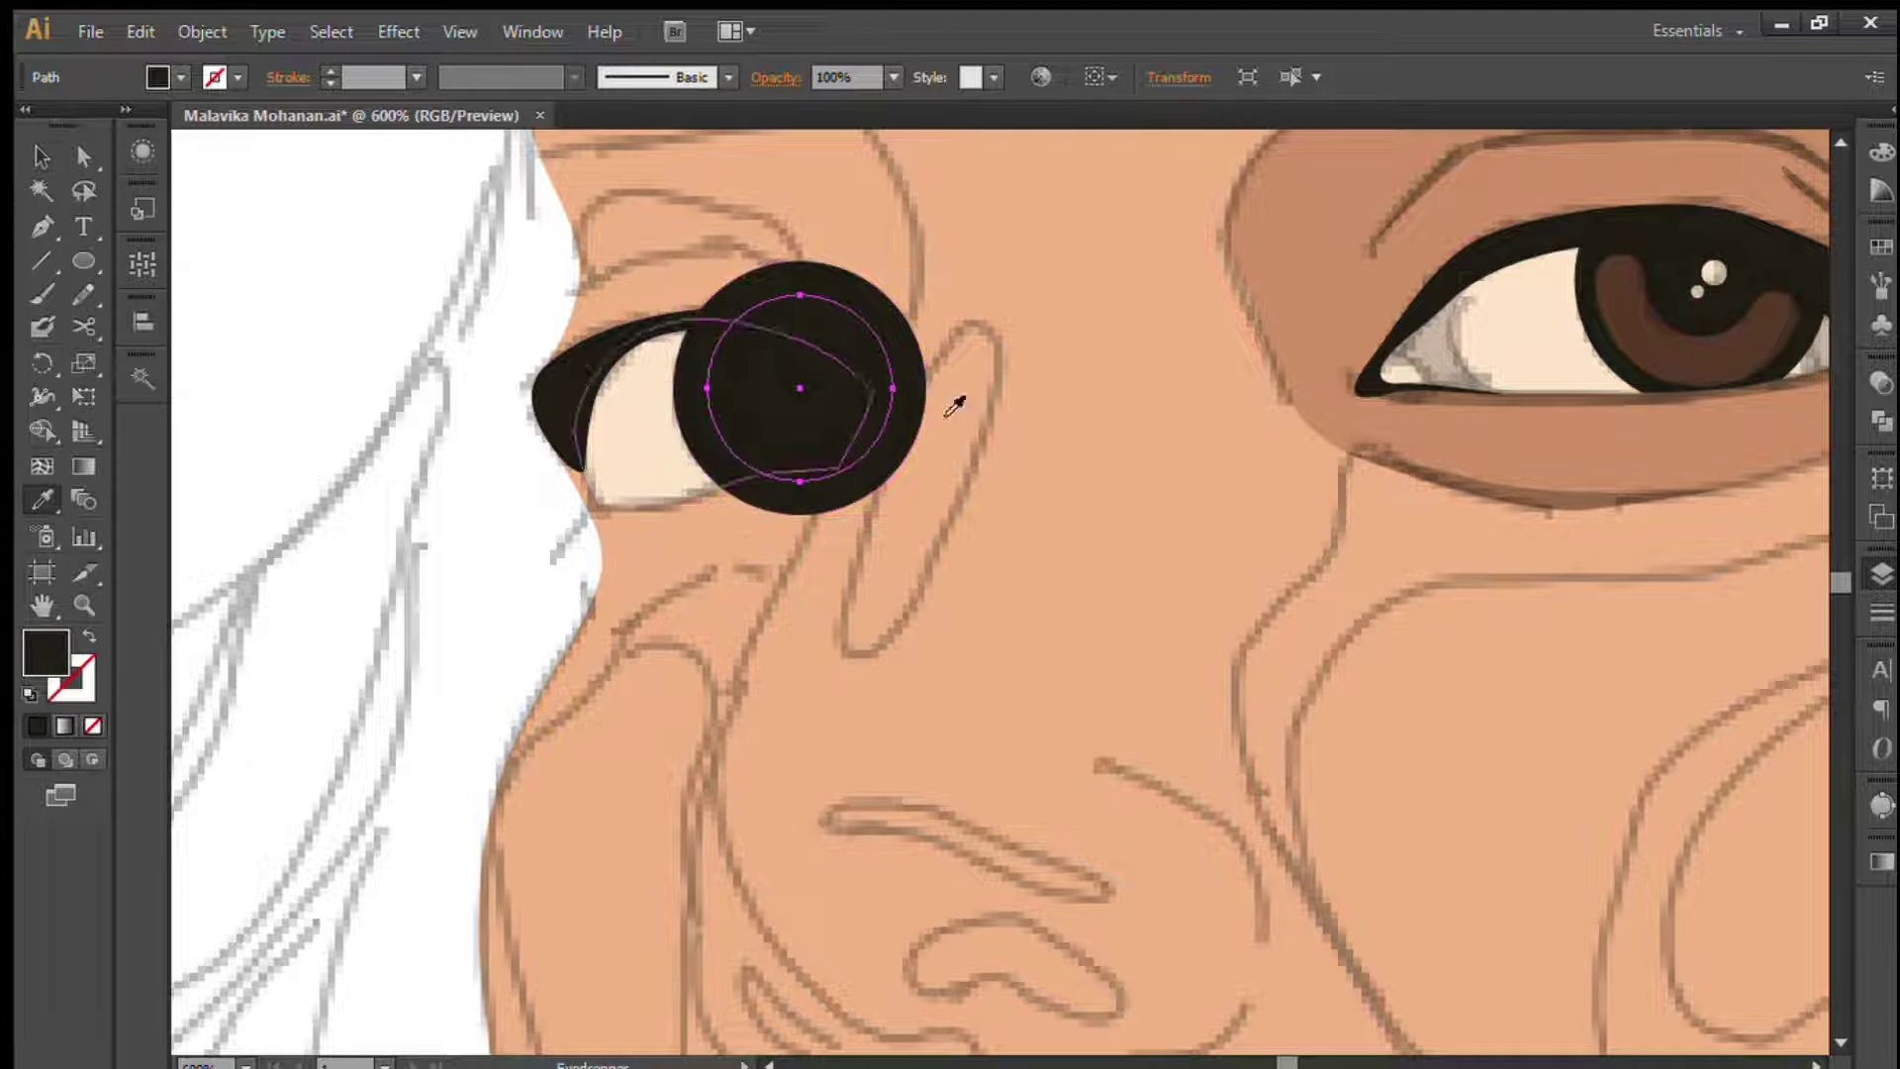
- Duplicate the iris as a brown ring matching the right eye and cut it into an arc
{"action": "key", "text": "shift+x"}
{"action": "key", "text": "ctrl+shift+w"}
{"action": "key", "text": "i"}
{"action": "left_click", "coordinate": [1643, 318]}
{"action": "key", "text": "ctrl+shift+w"}
{"action": "key", "text": "v"}
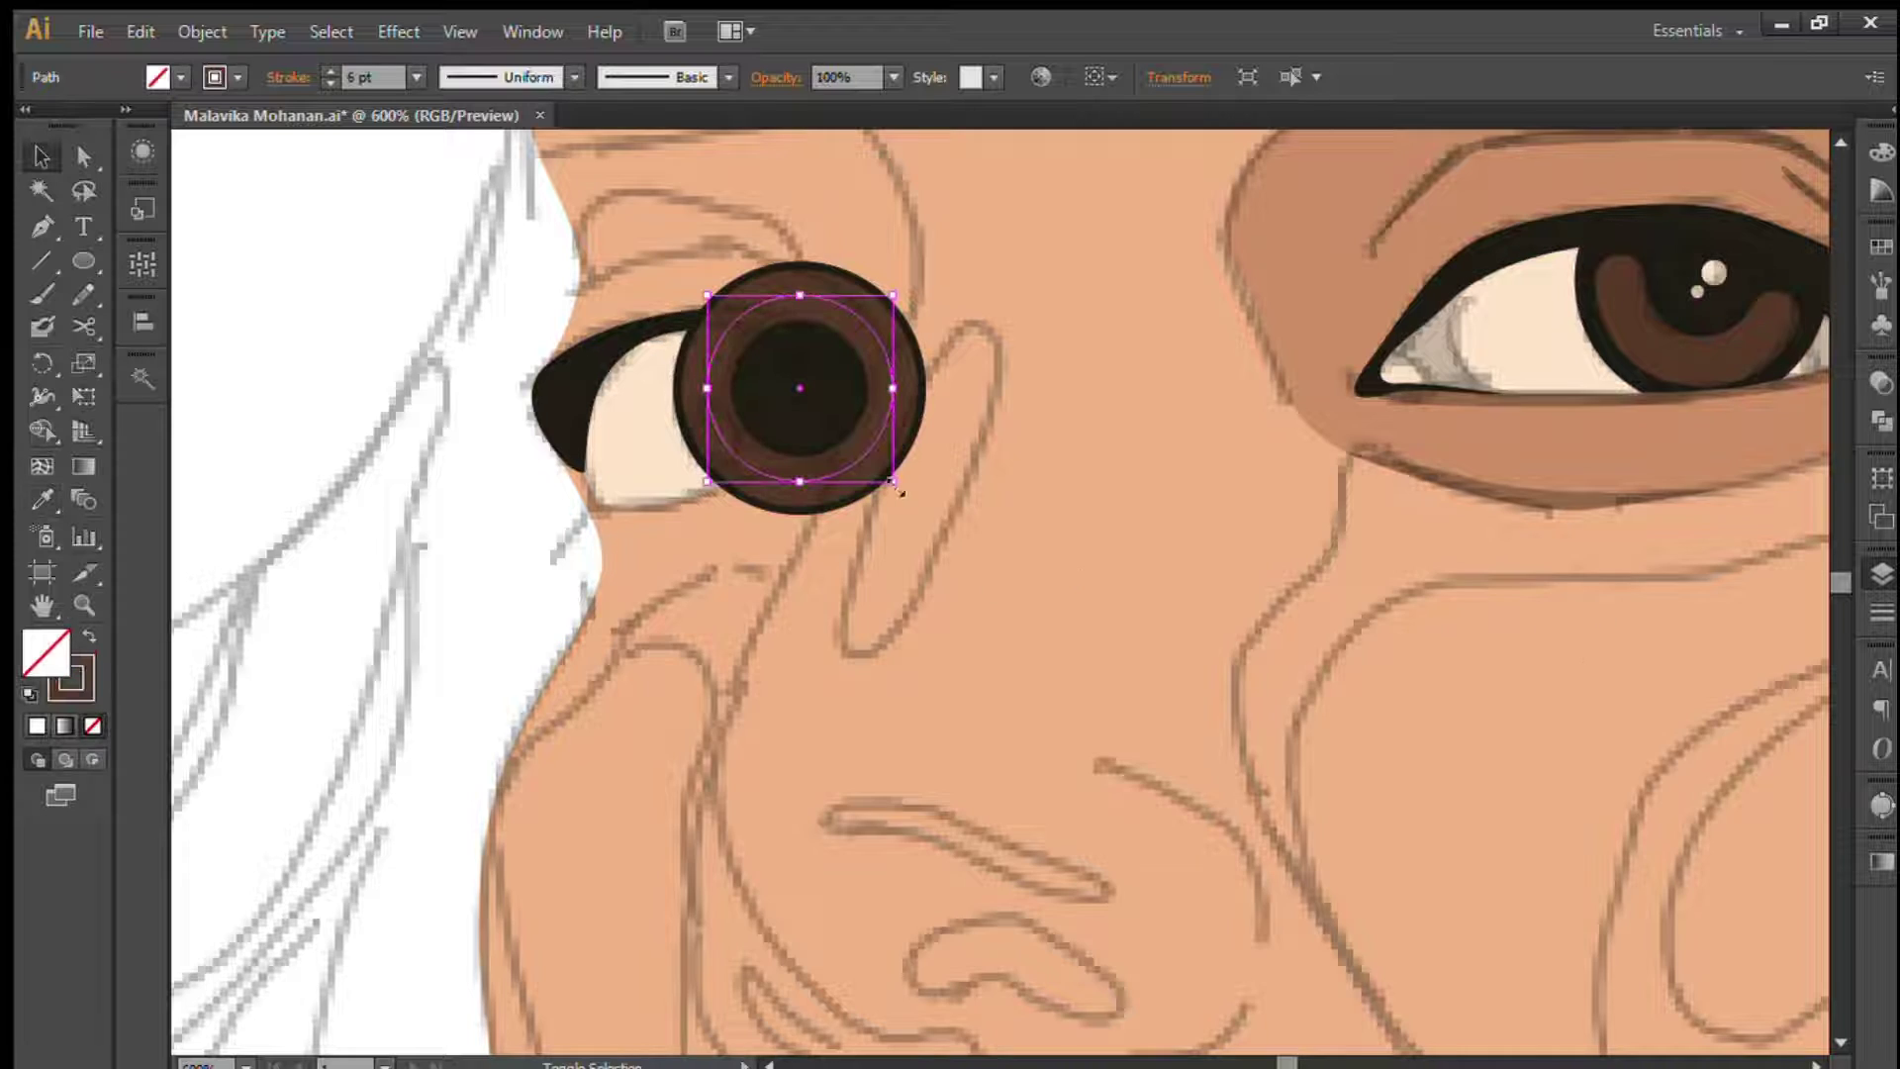
{"action": "left_click", "coordinate": [717, 389]}
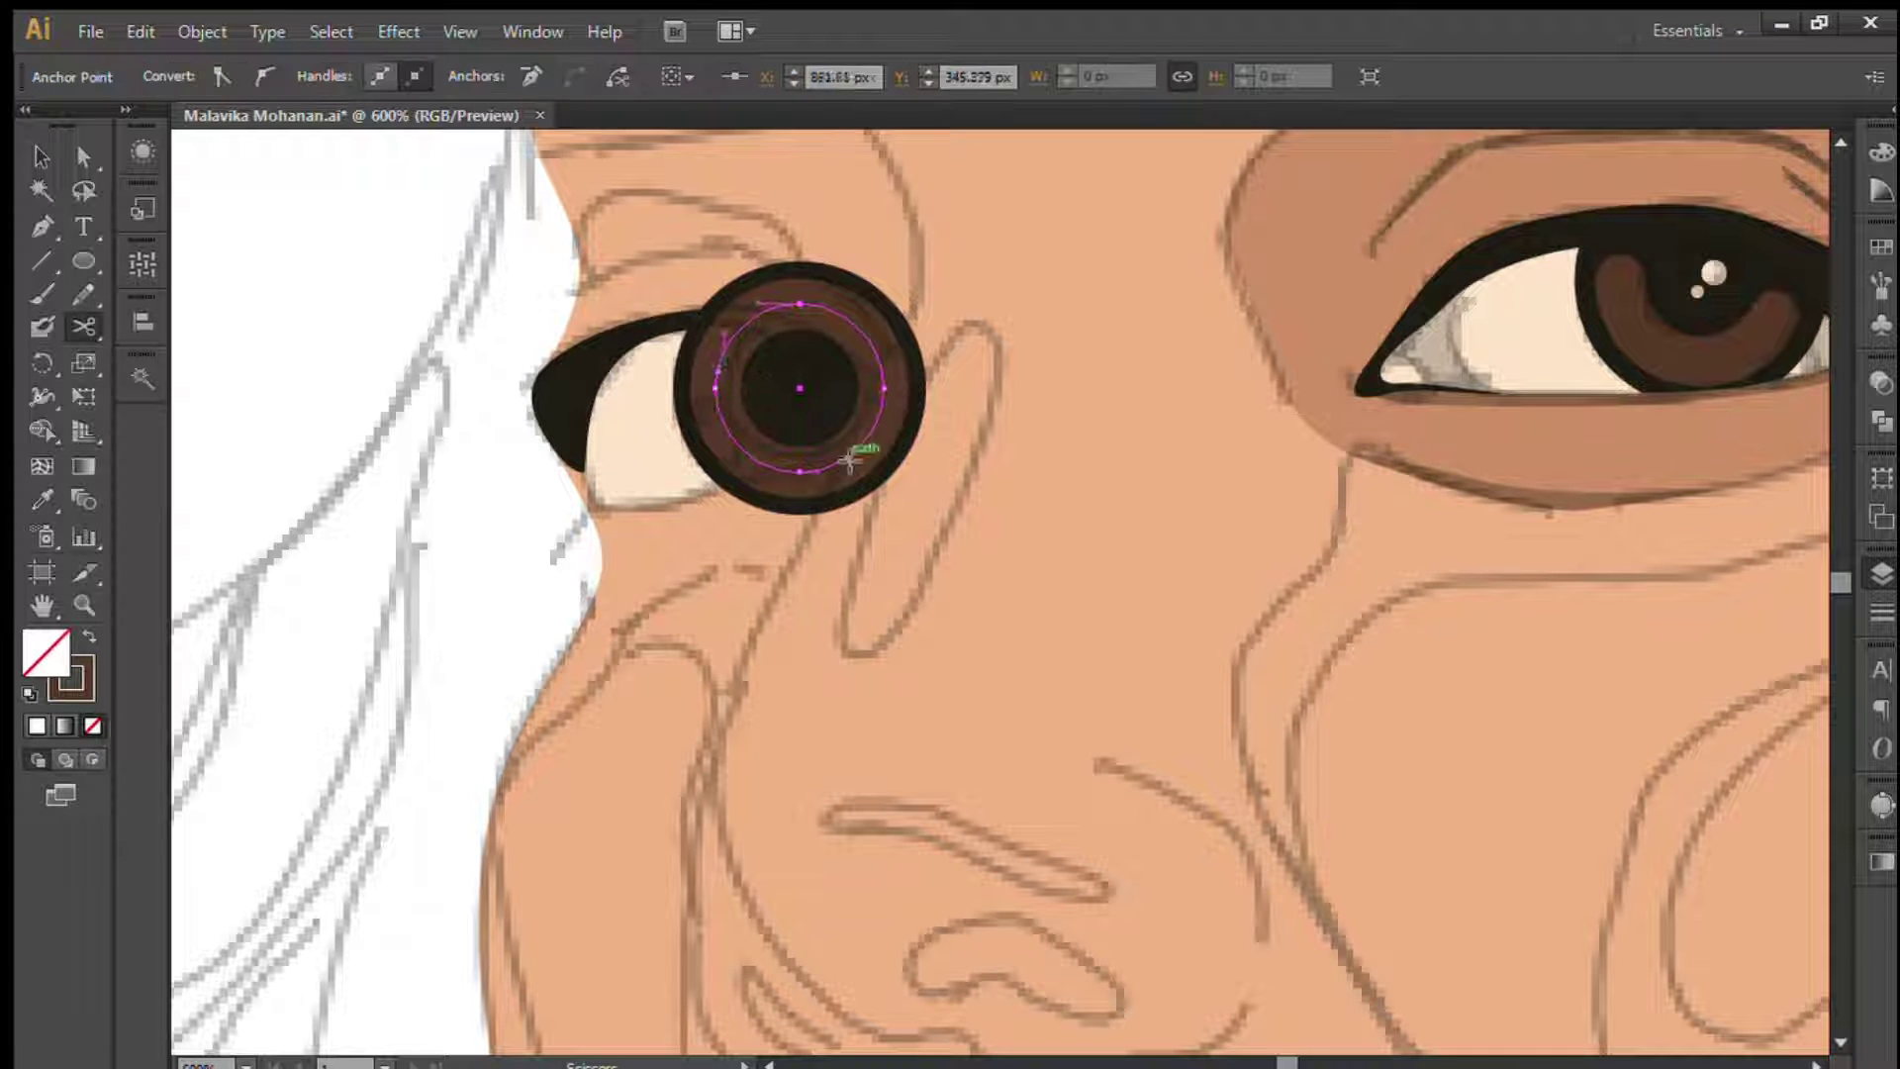
{"action": "key", "text": "v"}
- Copy the two cream highlight dots from the right eye into the left iris
{"action": "left_click", "coordinate": [795, 467]}
{"action": "left_click", "coordinate": [1702, 360], "text": "shift"}
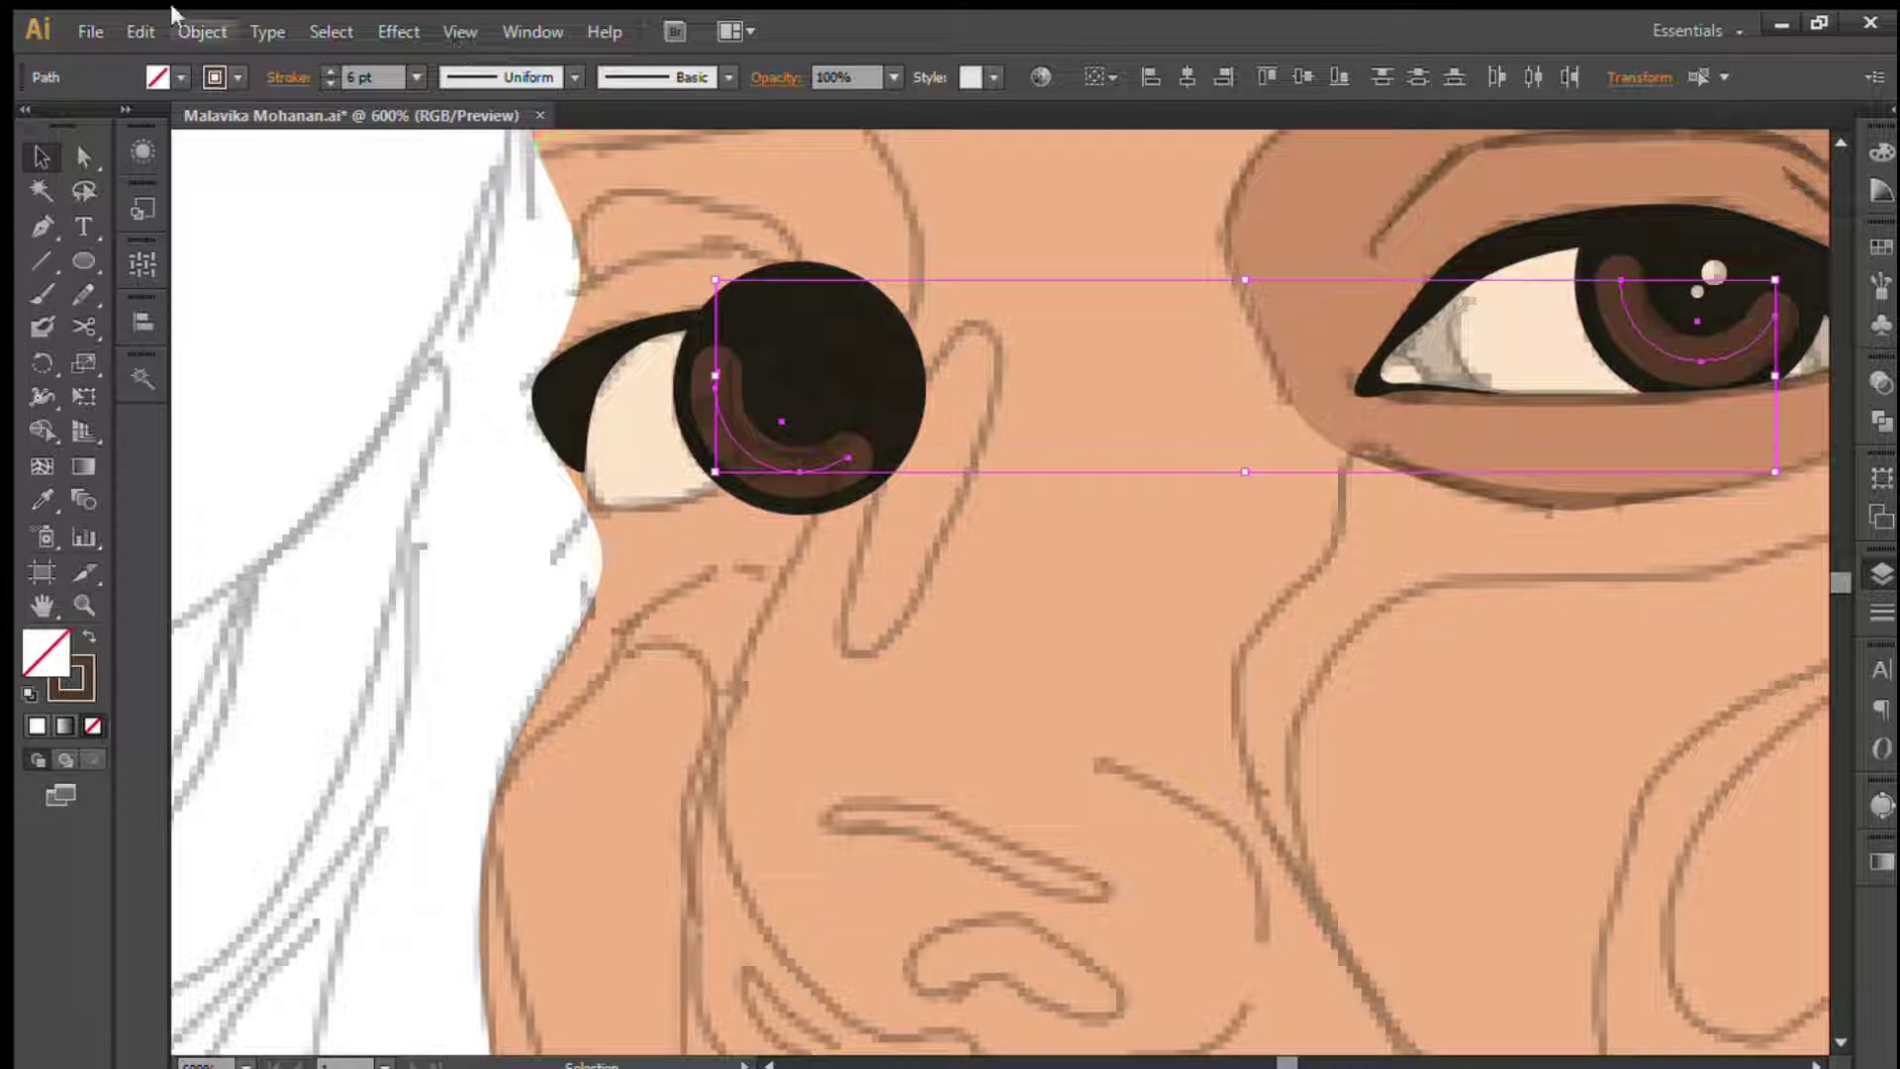
{"action": "left_click", "coordinate": [802, 327]}
{"action": "left_click", "coordinate": [1715, 275]}
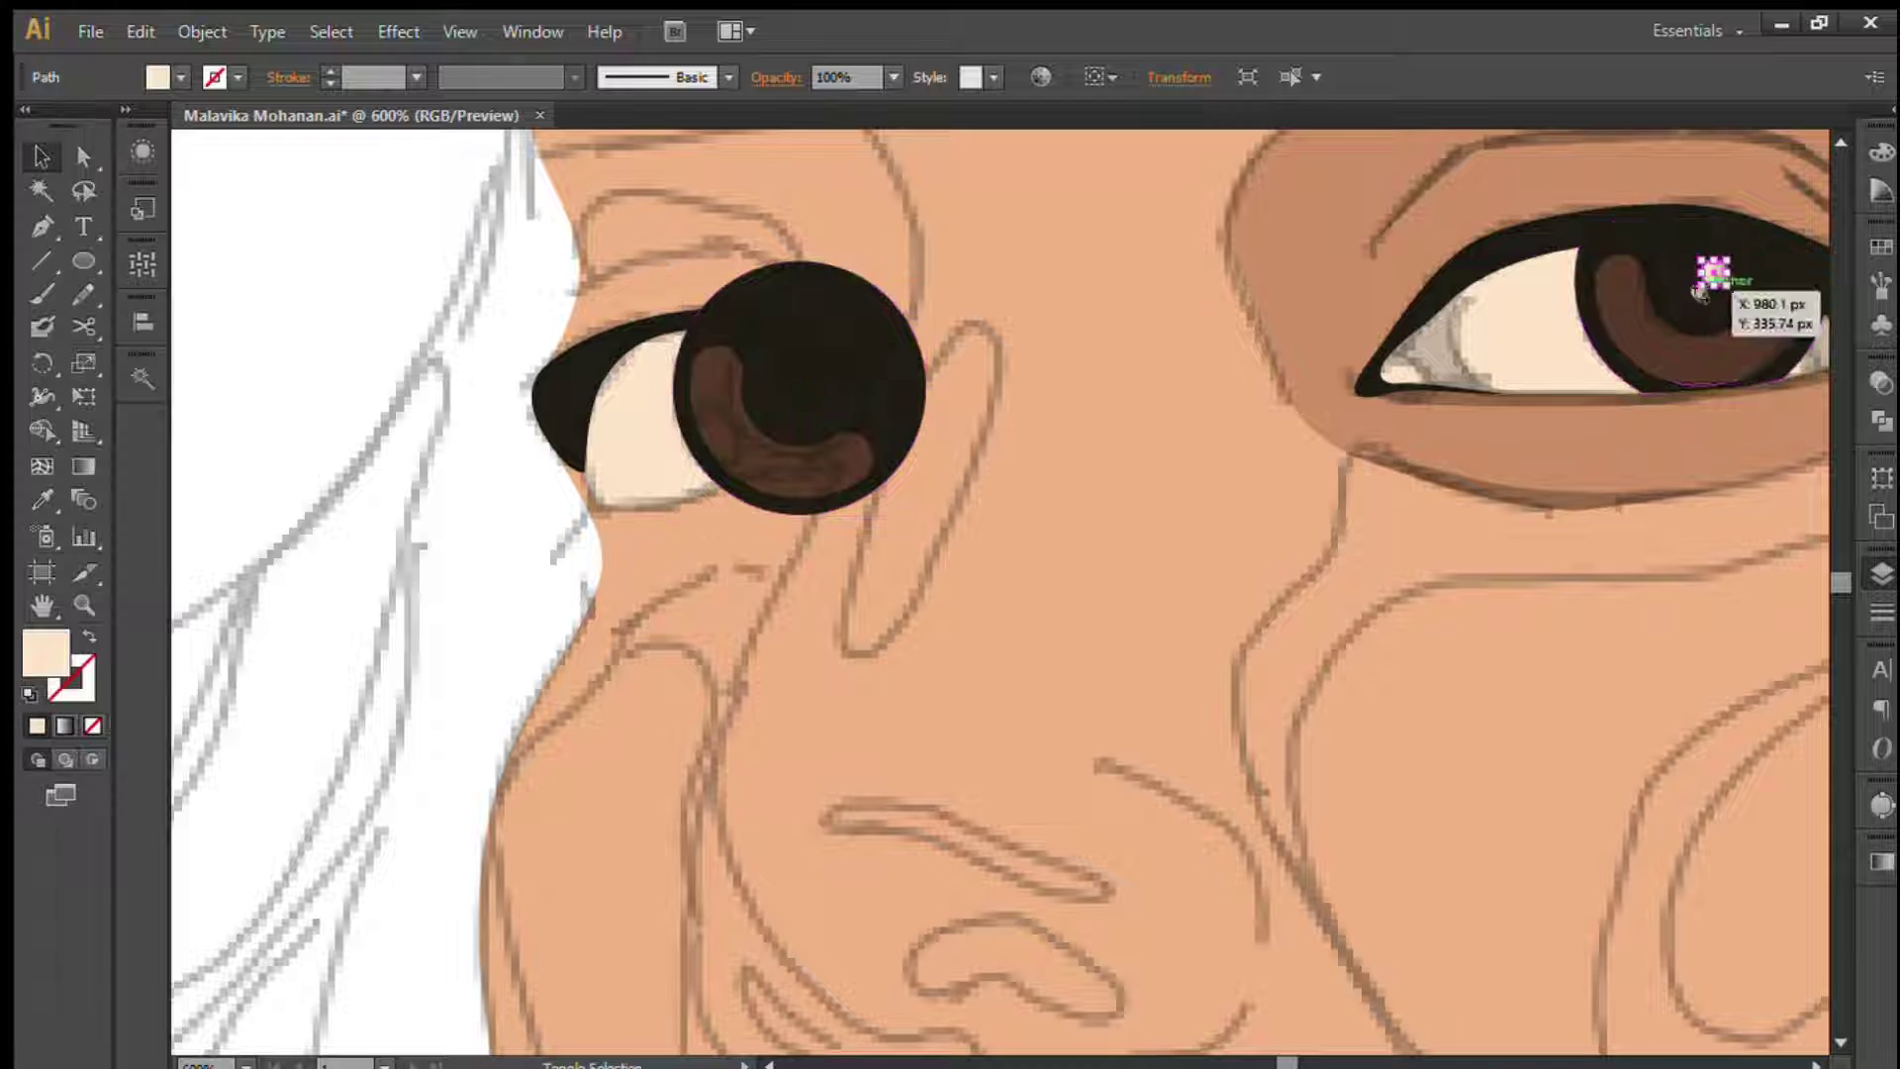
{"action": "left_click_drag", "start_coordinate": [800, 372], "coordinate": [800, 372]}
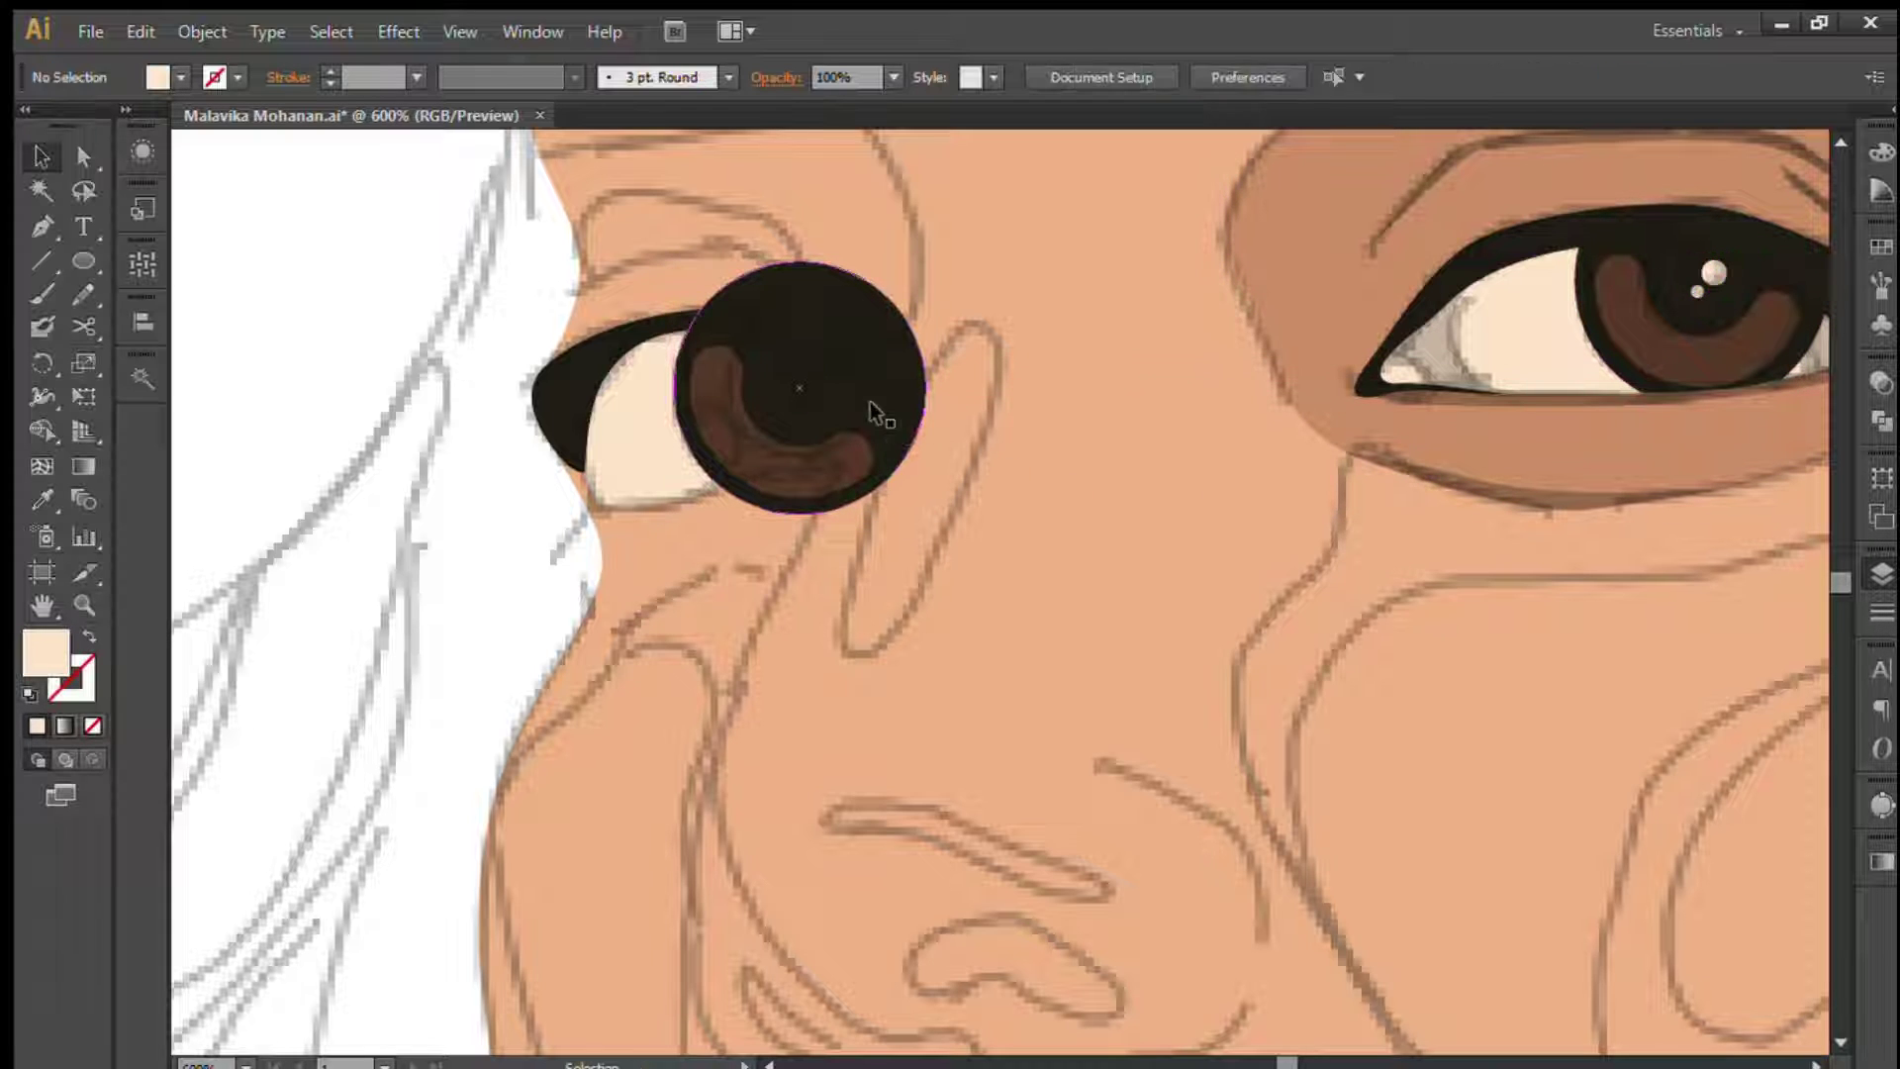
- Clip the iris inside the eye opening and bring the eyeliner to the front
{"action": "left_click", "coordinate": [857, 364]}
{"action": "left_click", "coordinate": [633, 425], "text": "shift"}
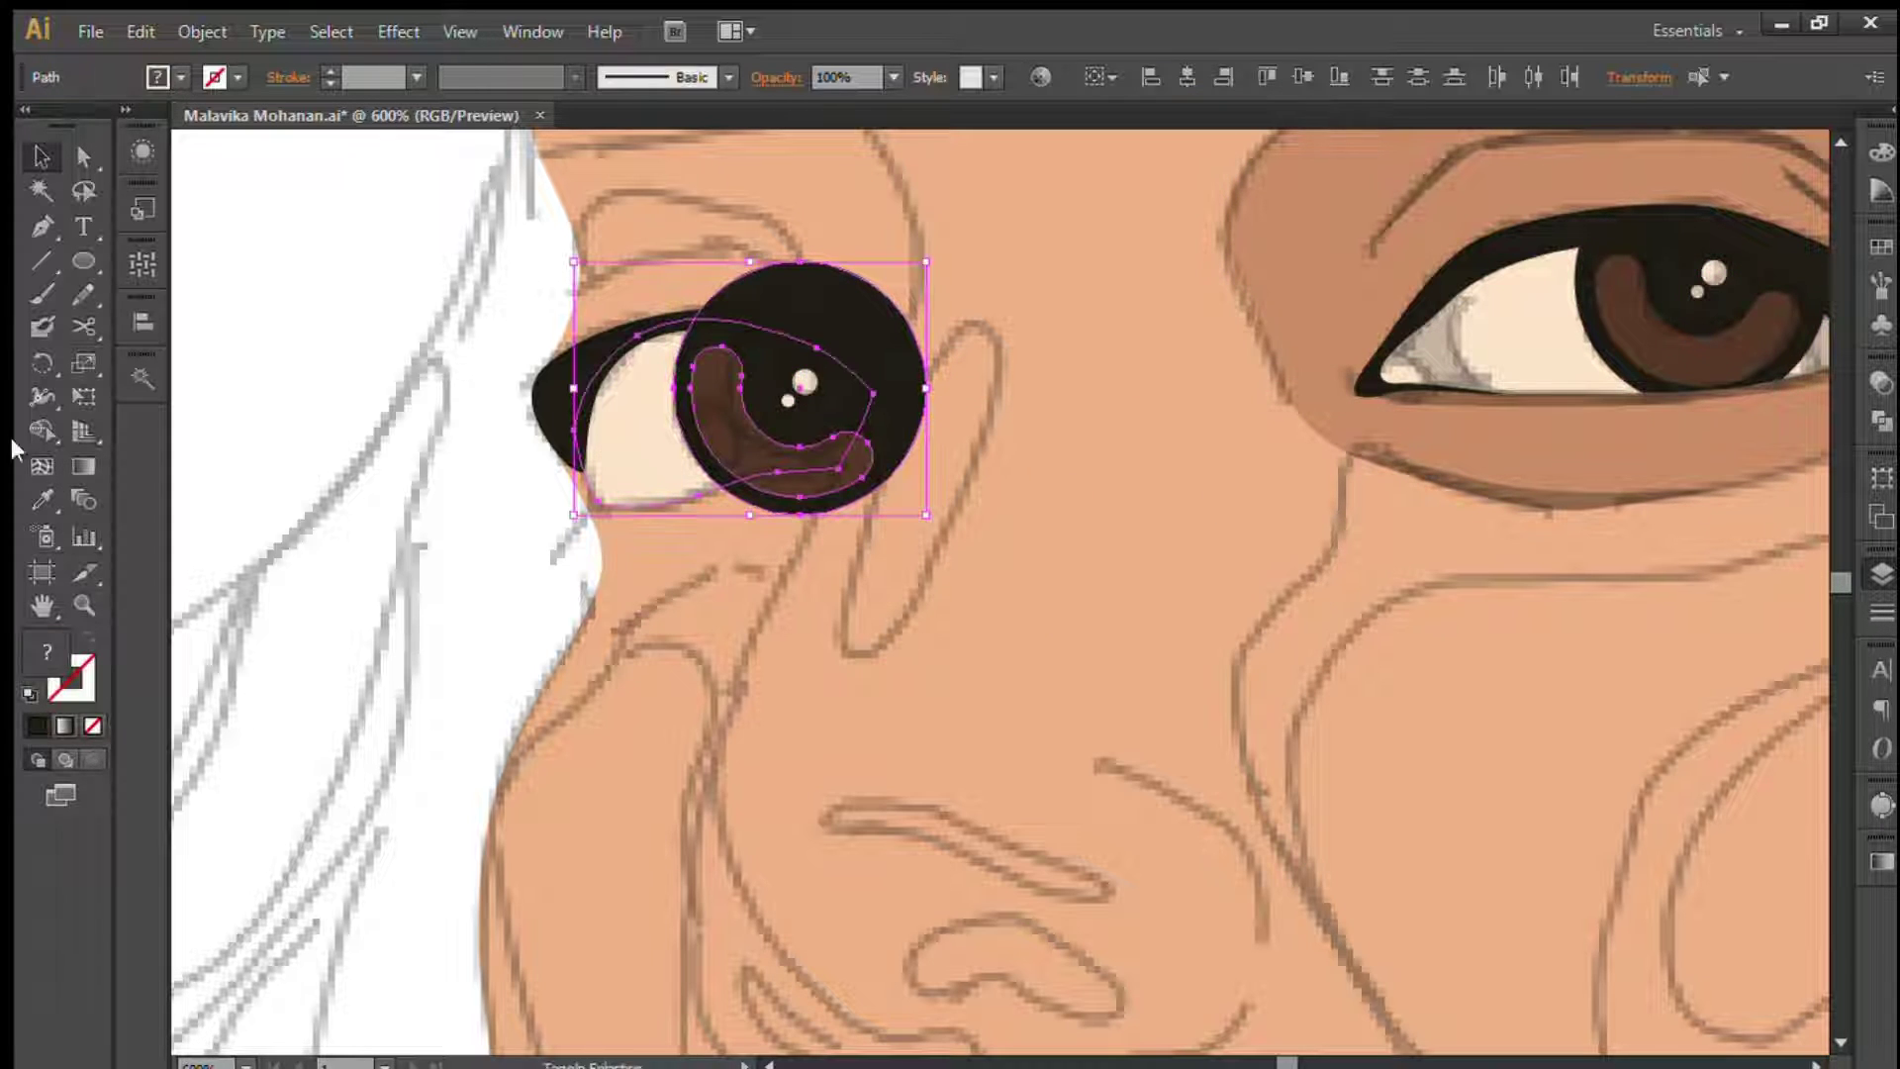
{"action": "key", "text": "ctrl+7"}
{"action": "left_click", "coordinate": [614, 373]}
{"action": "key", "text": "ctrl+shift+bracketright"}
{"action": "left_click", "coordinate": [440, 454]}
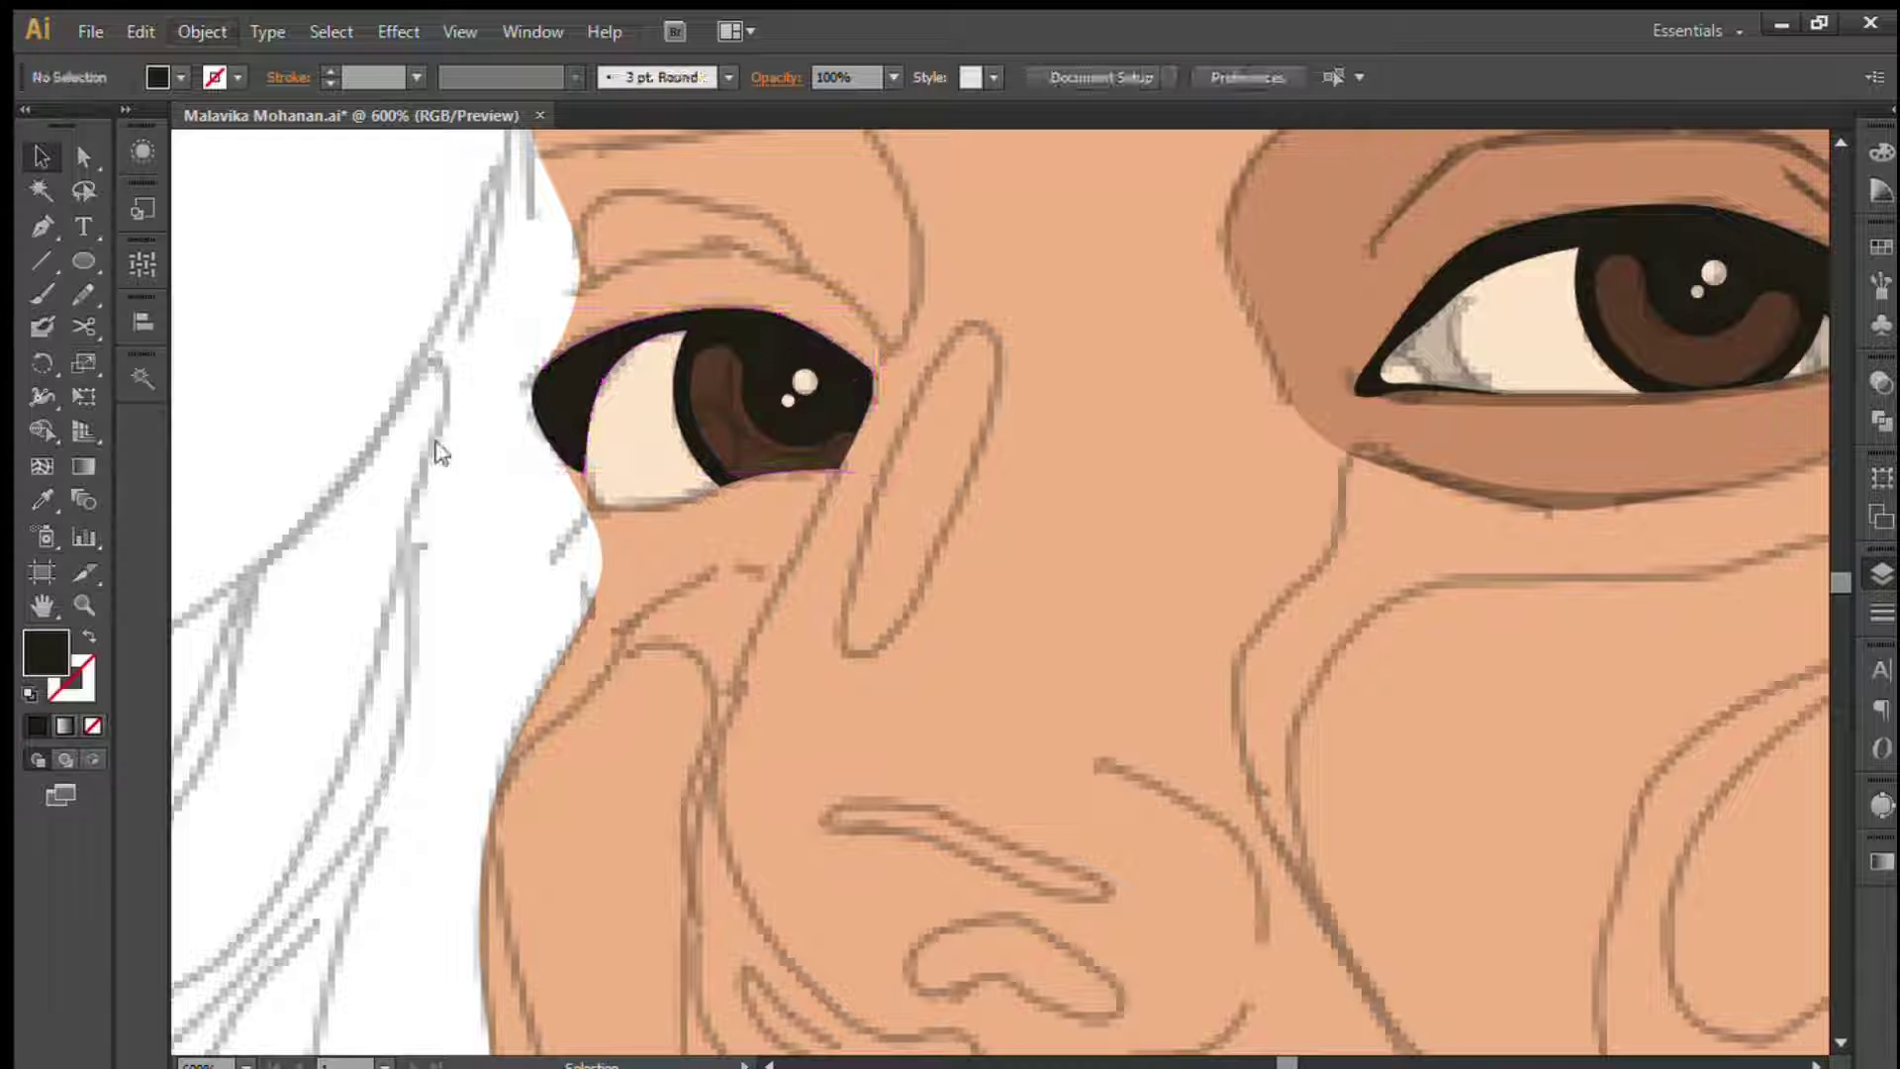
- Trace a tan shadow shape around the far eye socket beside the nose, using the right eye's colour
{"action": "left_click", "coordinate": [1179, 412]}
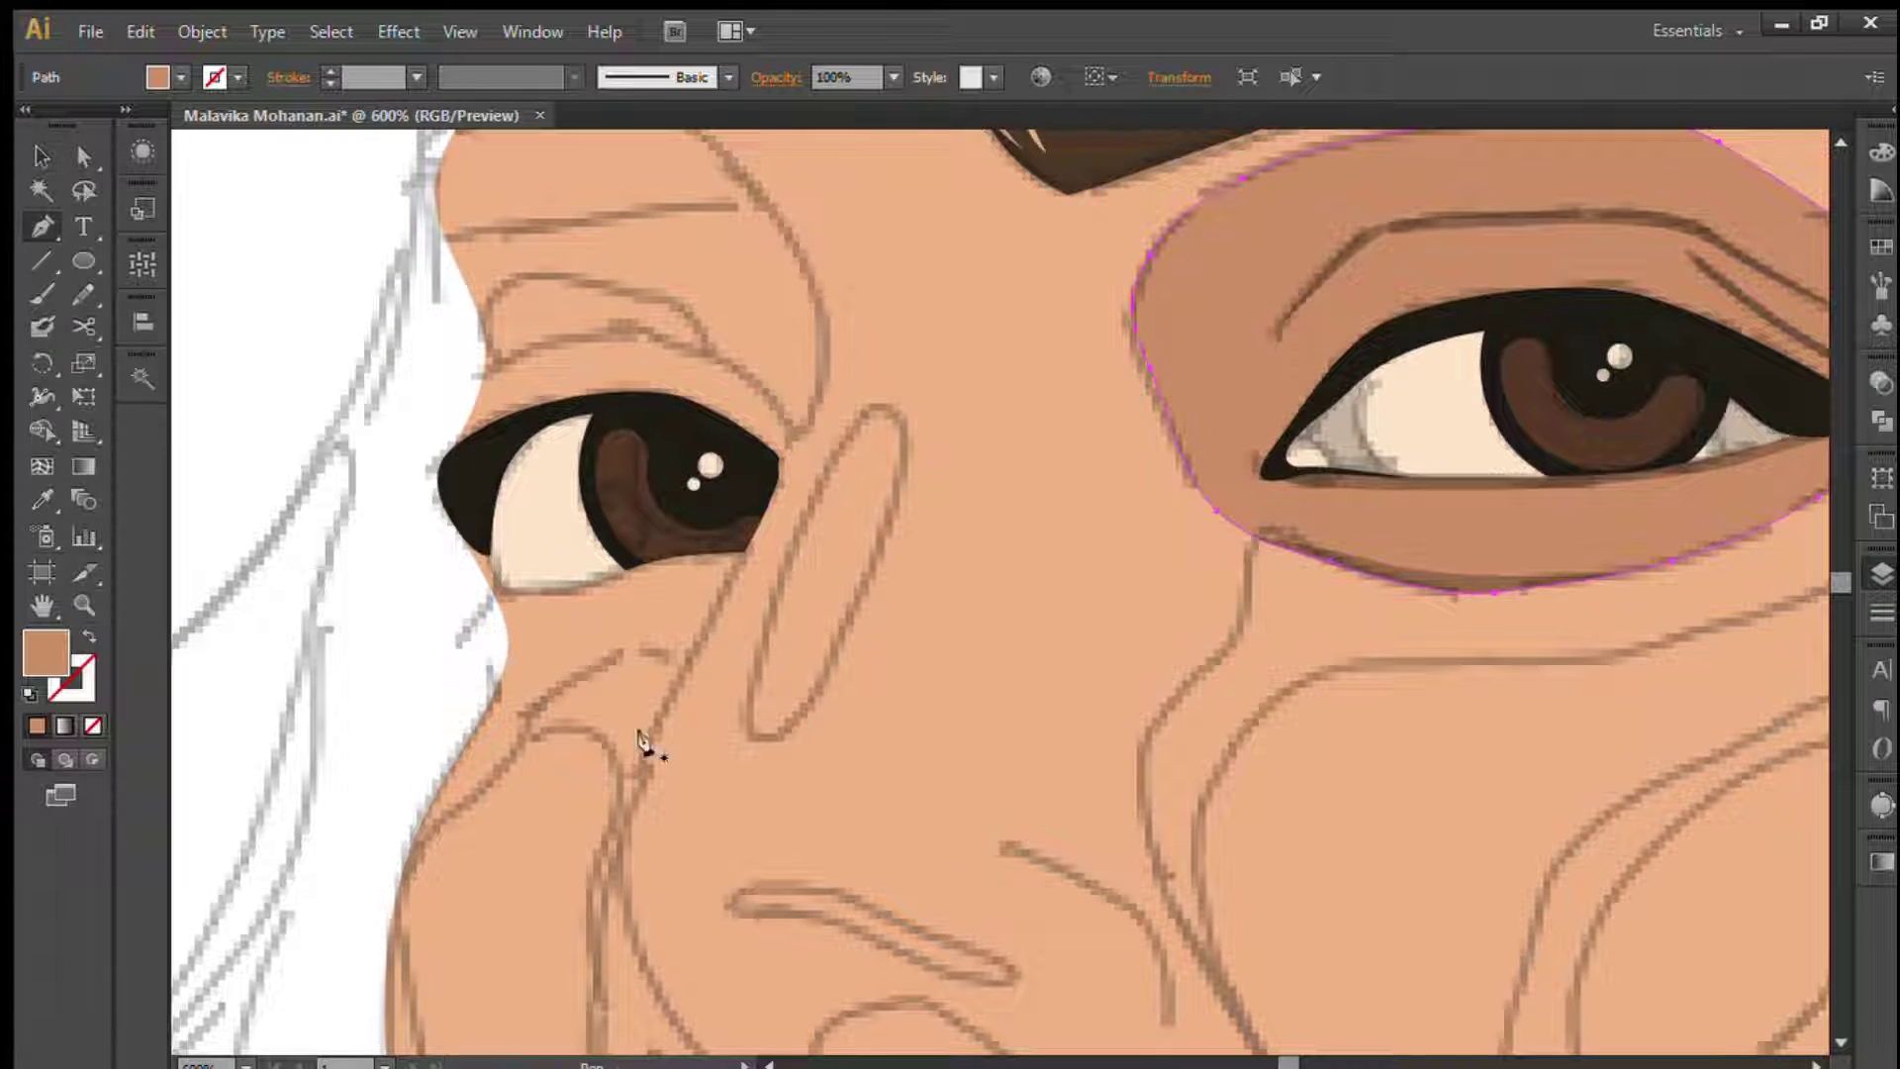
{"action": "left_click_drag", "start_coordinate": [750, 539], "coordinate": [780, 462]}
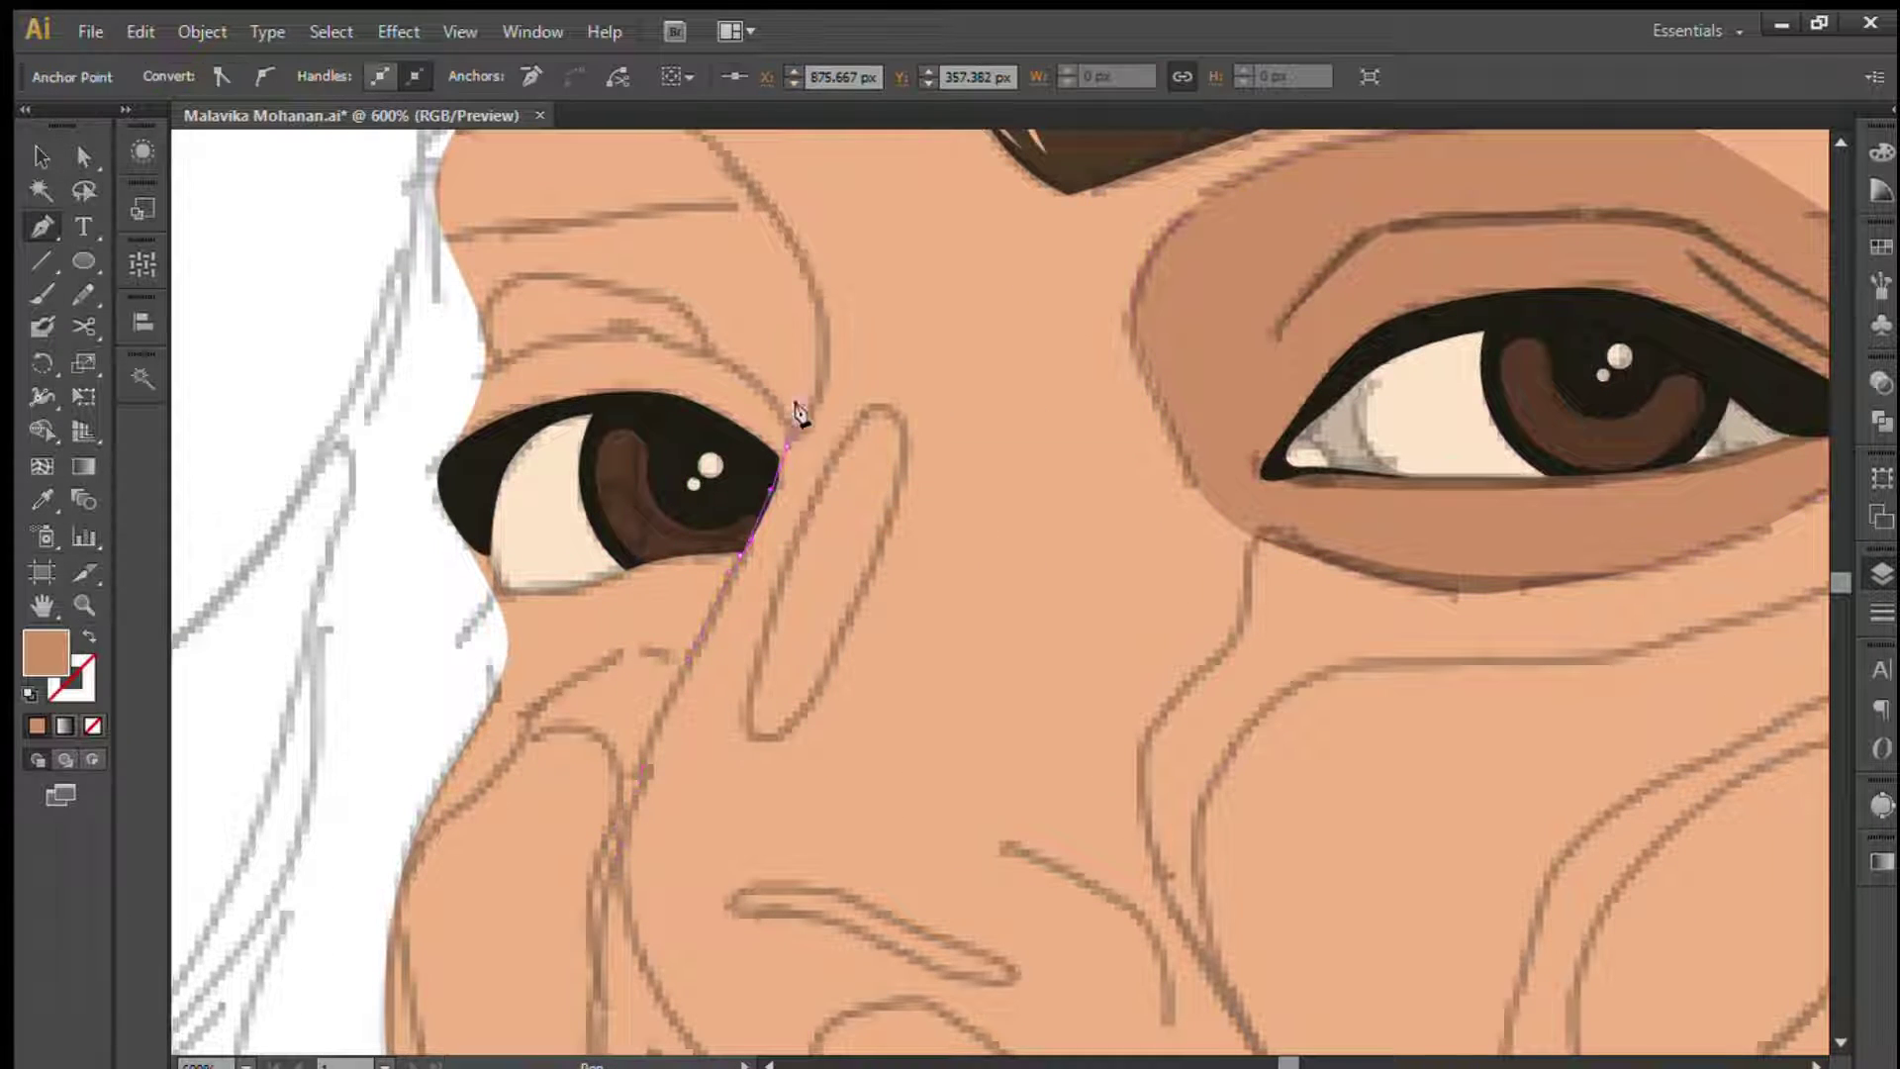
{"action": "left_click_drag", "start_coordinate": [836, 374], "coordinate": [836, 532]}
{"action": "left_click", "coordinate": [509, 369]}
{"action": "left_click_drag", "start_coordinate": [461, 1029], "coordinate": [530, 594]}
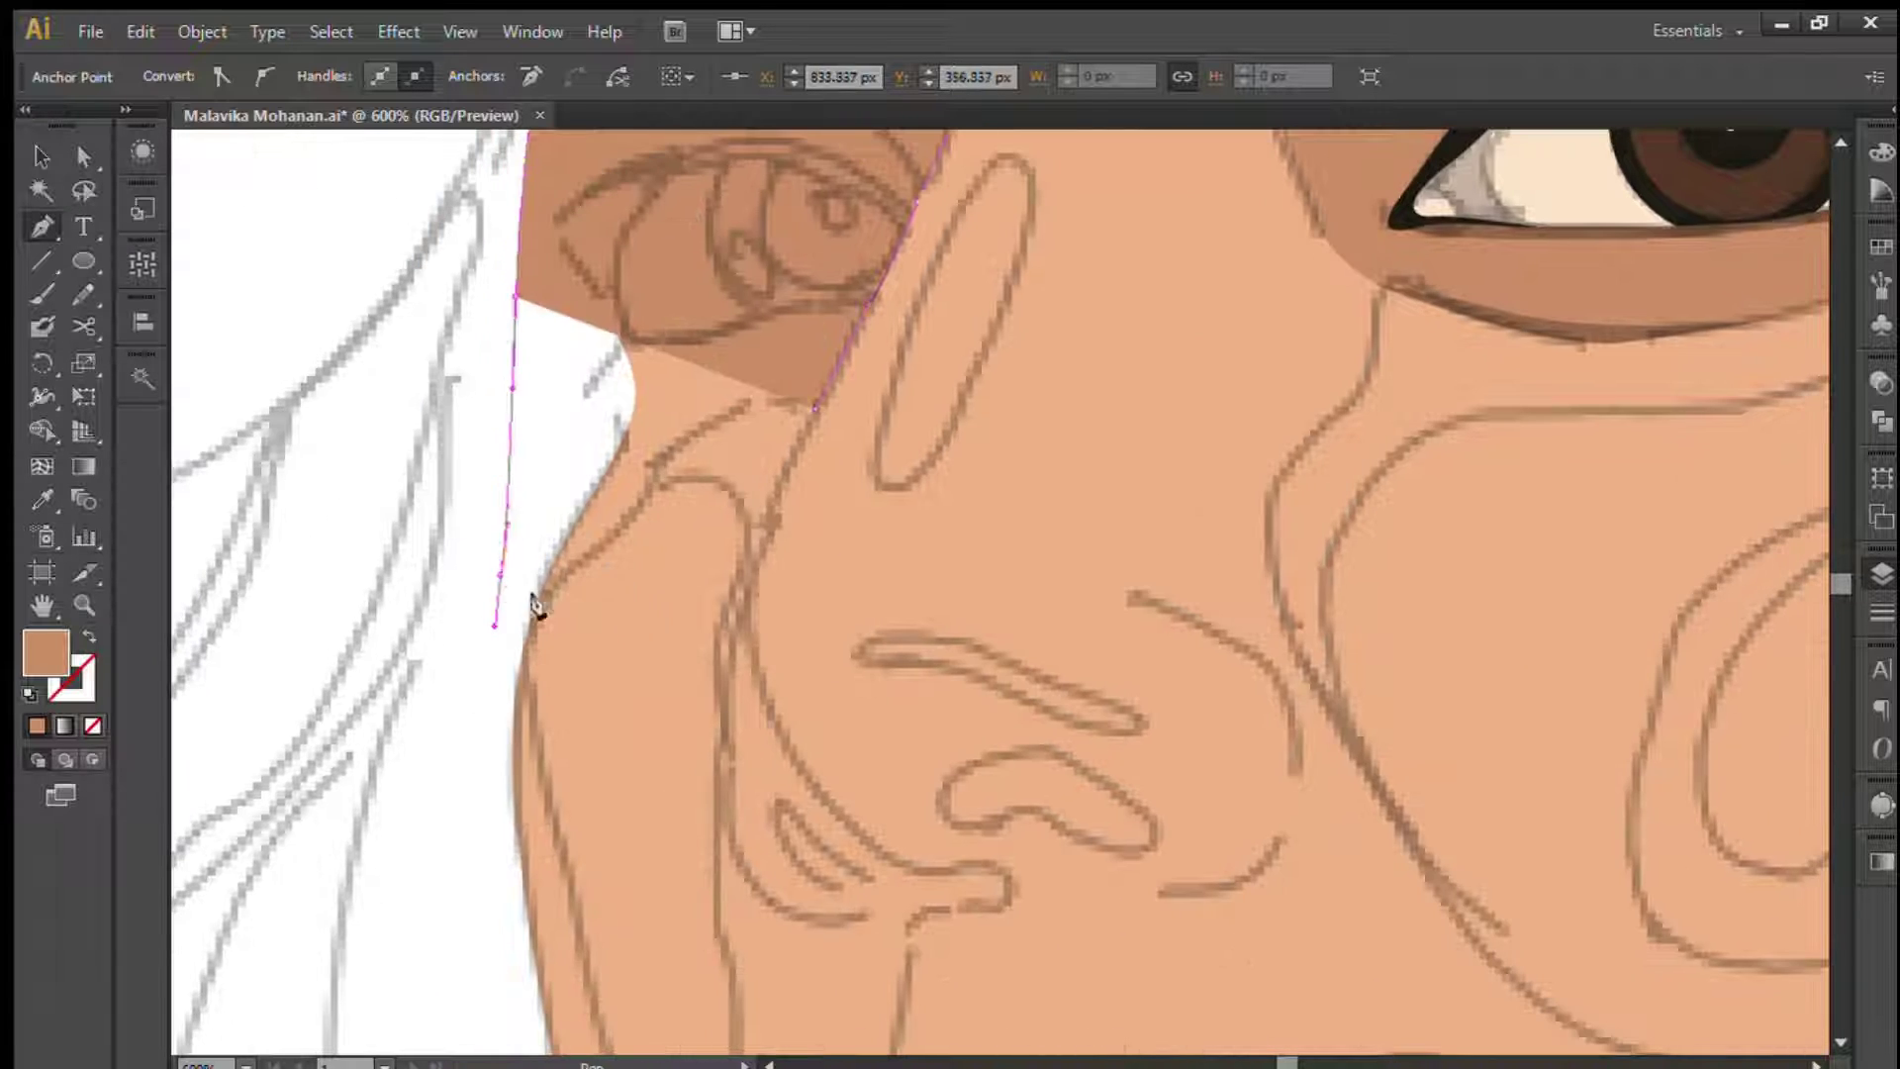
{"action": "left_click", "coordinate": [505, 599]}
{"action": "left_click", "coordinate": [654, 458]}
{"action": "left_click", "coordinate": [749, 391]}
- Send the socket shadow backward so it sits behind the left eye
{"action": "key", "text": "v"}
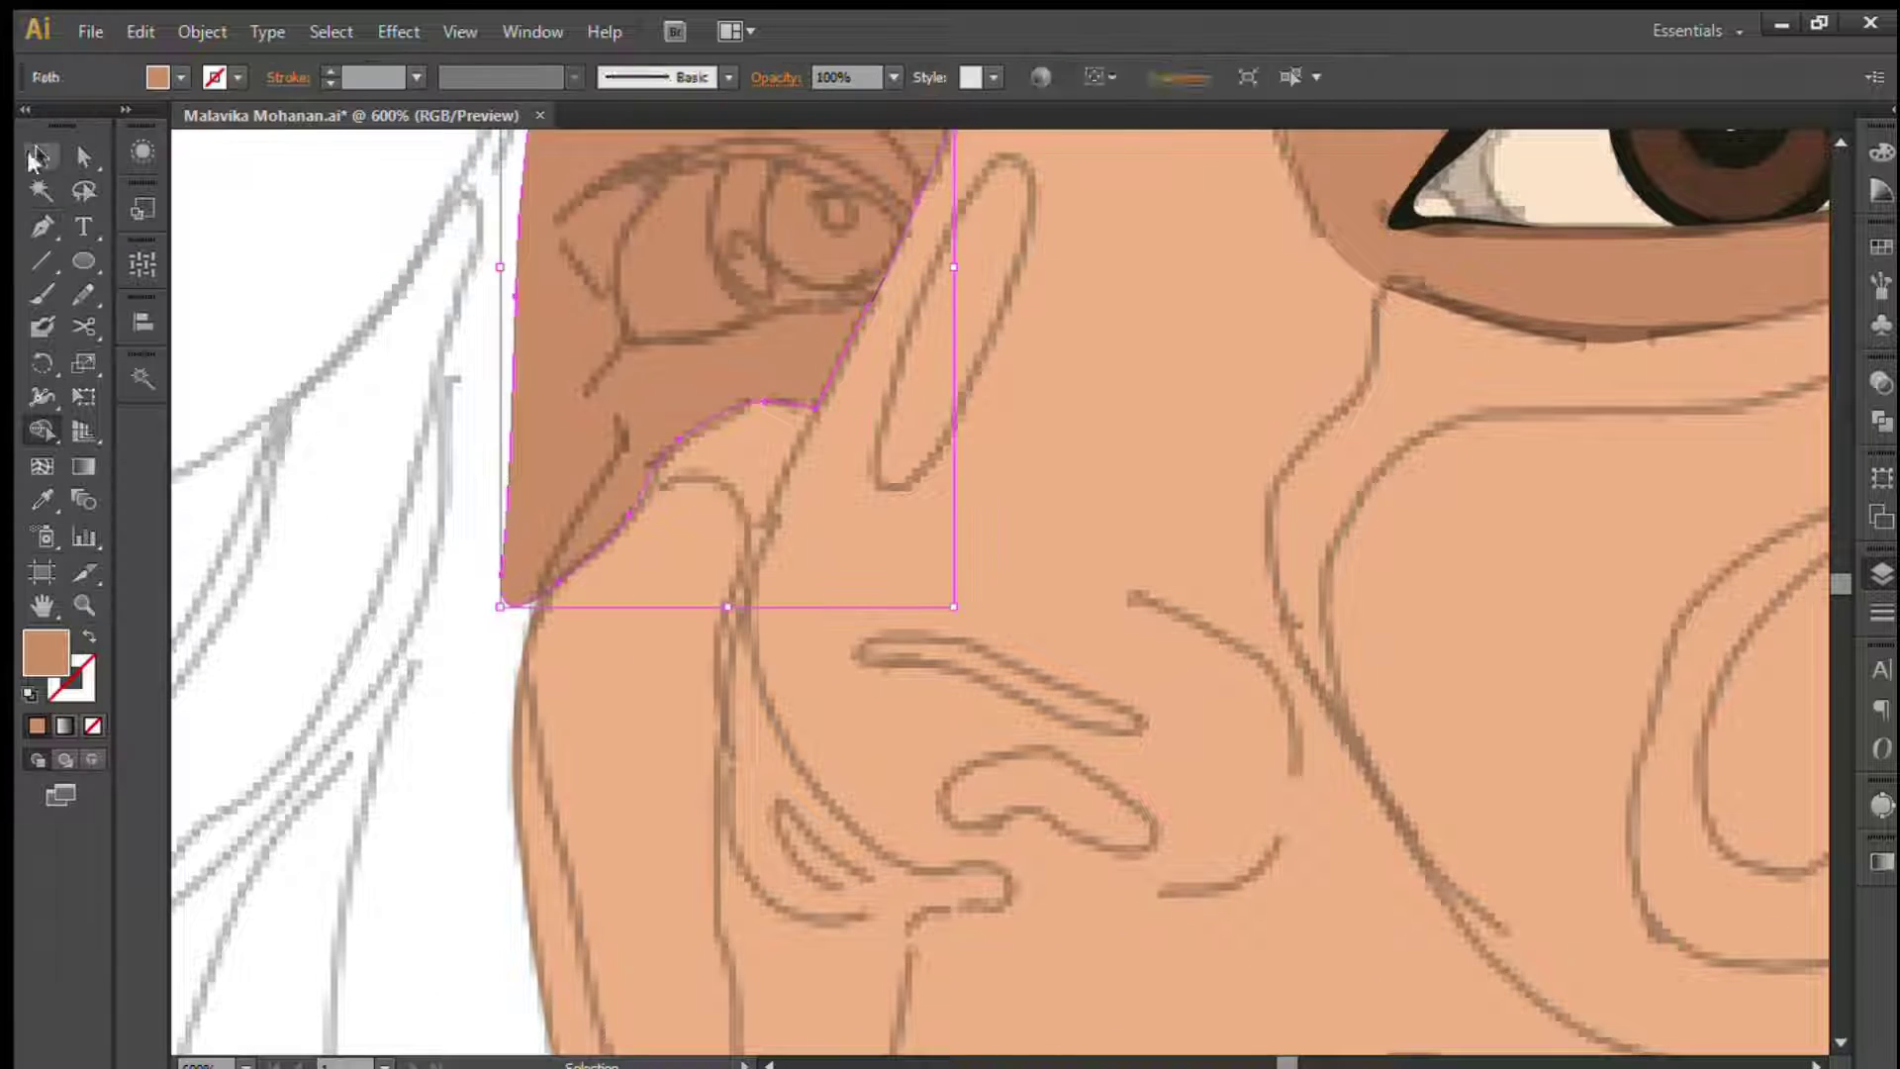
{"action": "left_click", "coordinate": [310, 555]}
{"action": "left_click", "coordinate": [517, 522]}
{"action": "key", "text": "ctrl+["}
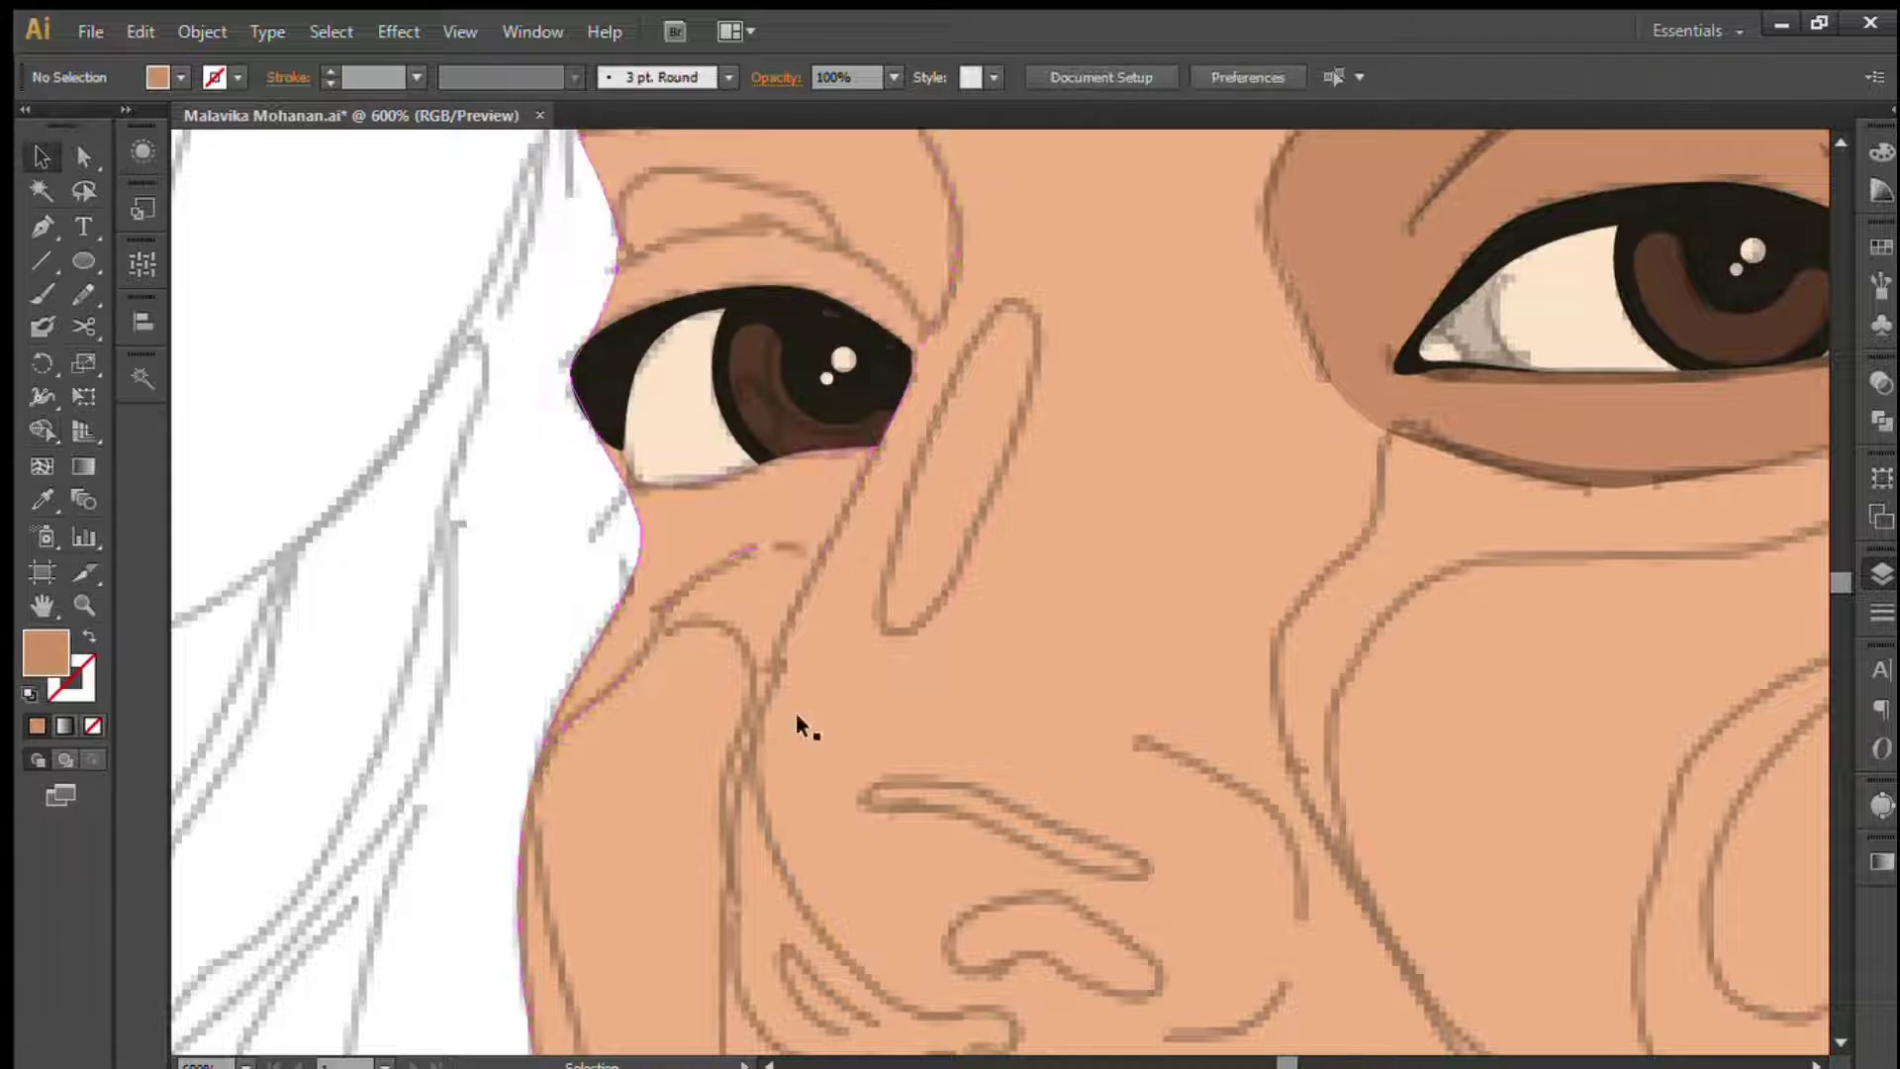
{"action": "mouse_move", "coordinate": [342, 371]}
{"action": "left_mouse_down"}
{"action": "mouse_move", "coordinate": [326, 696]}
{"action": "mouse_move", "coordinate": [276, 572]}
{"action": "left_mouse_up"}
- Draw a darker brown upper-lid crease shape above the left eye
{"action": "left_click", "coordinate": [1392, 473]}
{"action": "key", "text": "ctrl+shift+a"}
{"action": "key", "text": "p"}
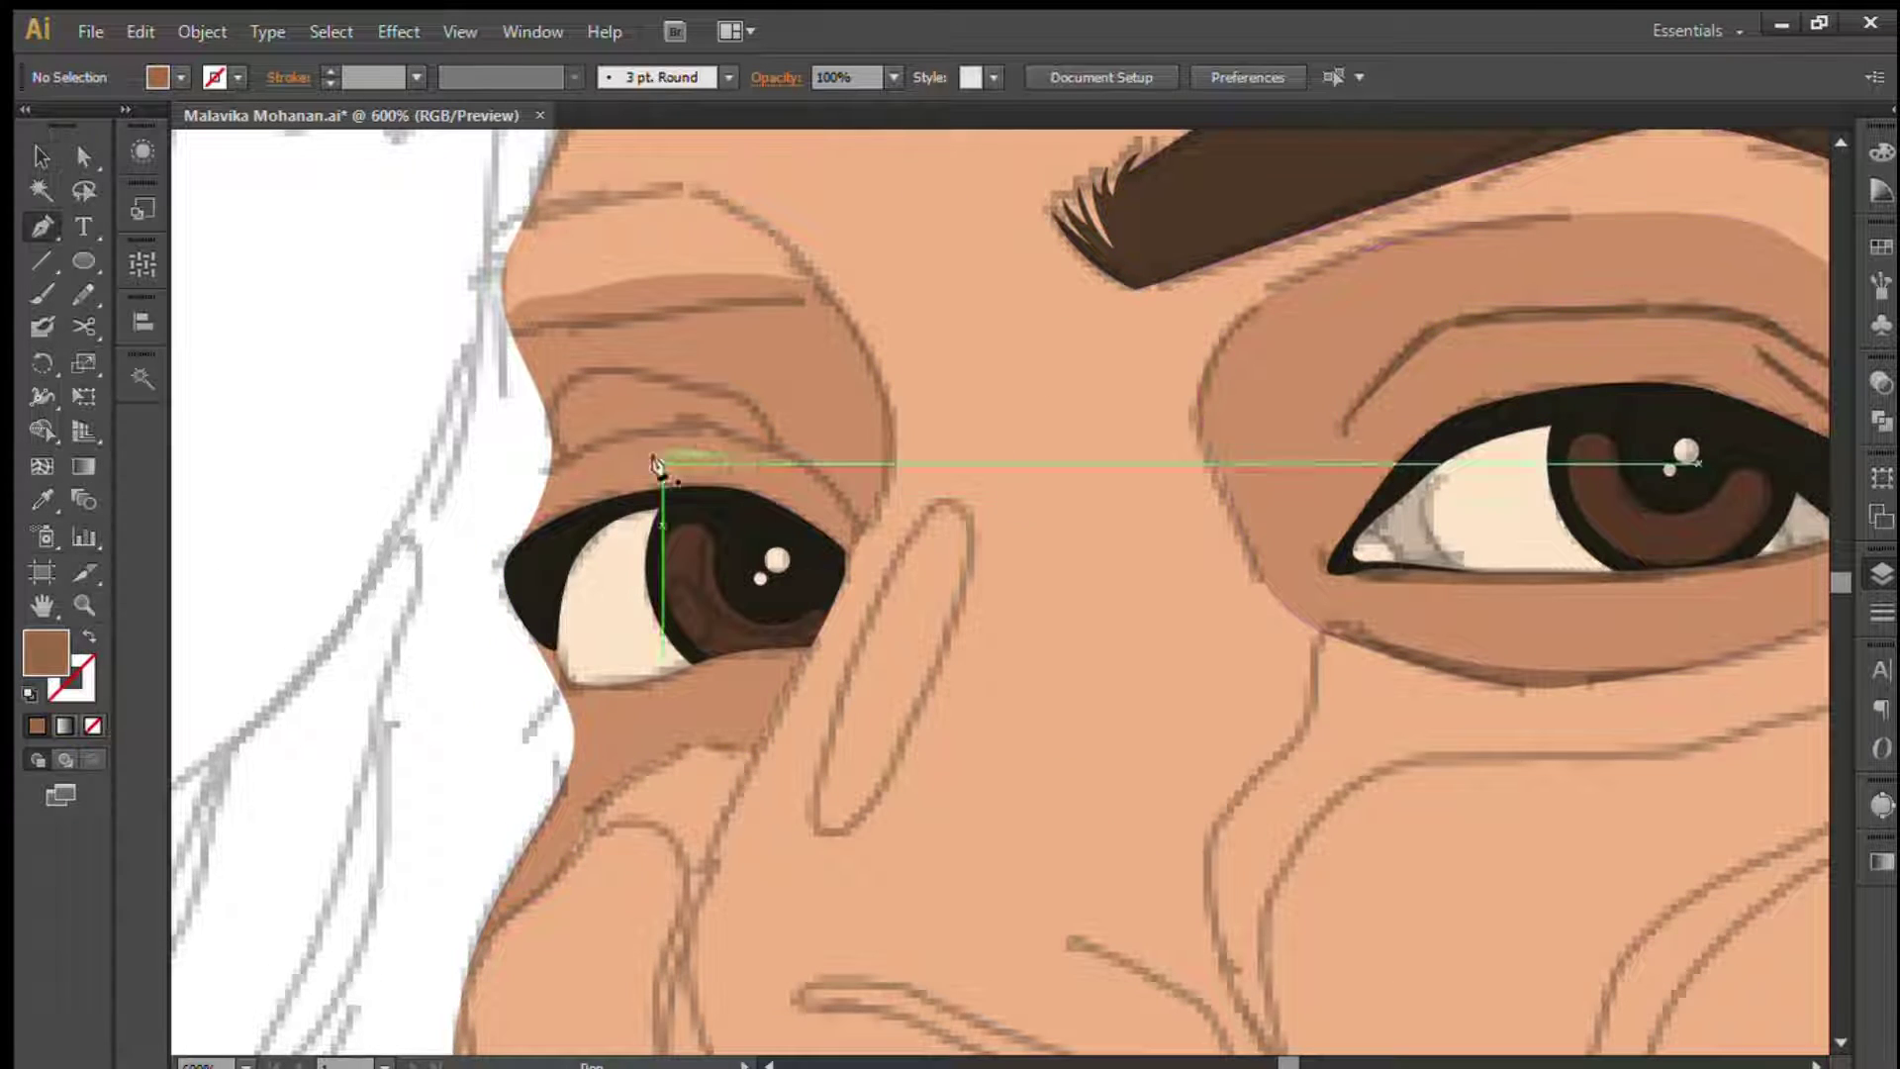
{"action": "left_click", "coordinate": [863, 530]}
{"action": "left_click", "coordinate": [621, 436]}
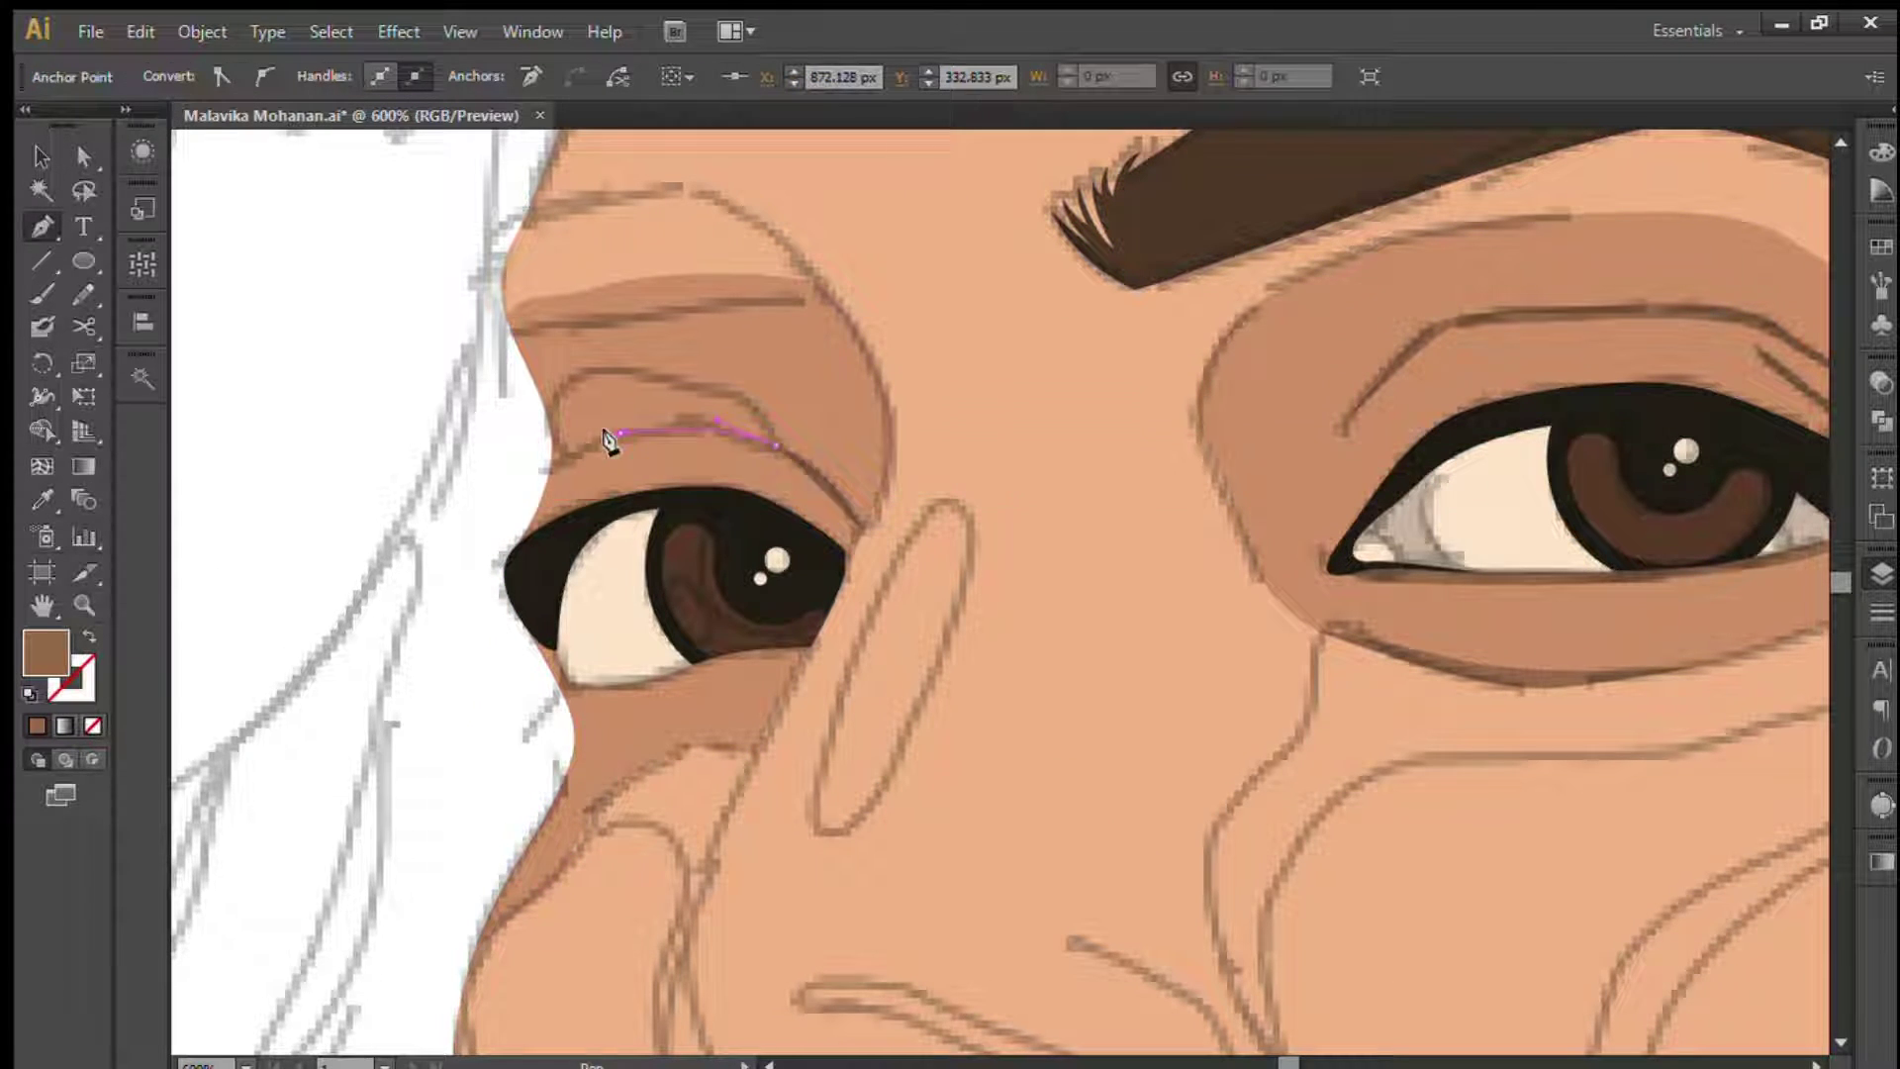
{"action": "left_click", "coordinate": [547, 473]}
{"action": "left_click_drag", "start_coordinate": [859, 539], "coordinate": [848, 556]}
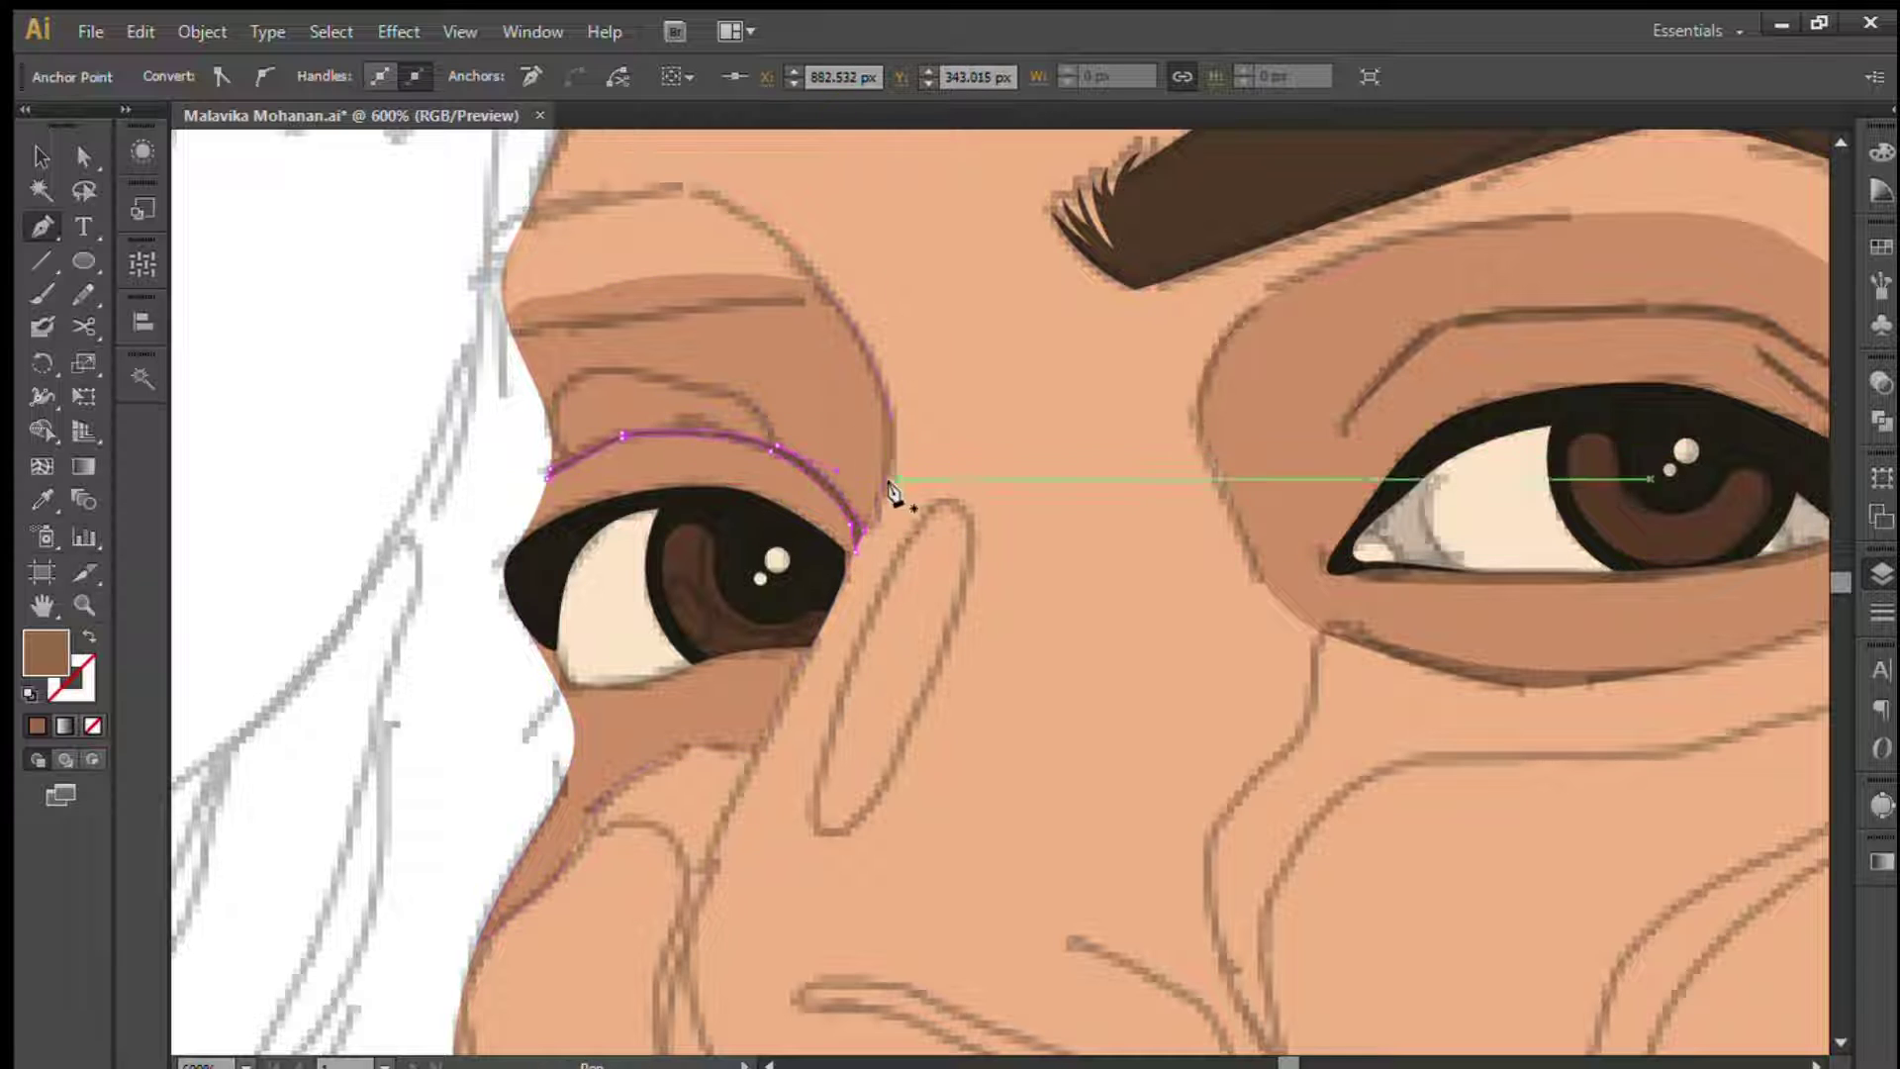
- Draw a brown shadow shape beneath the left eye
{"action": "scroll", "coordinate": [896, 515], "scroll_direction": "down", "scroll_amount": 3}
{"action": "left_click_drag", "start_coordinate": [744, 420], "coordinate": [703, 438]}
{"action": "left_click", "coordinate": [590, 450]}
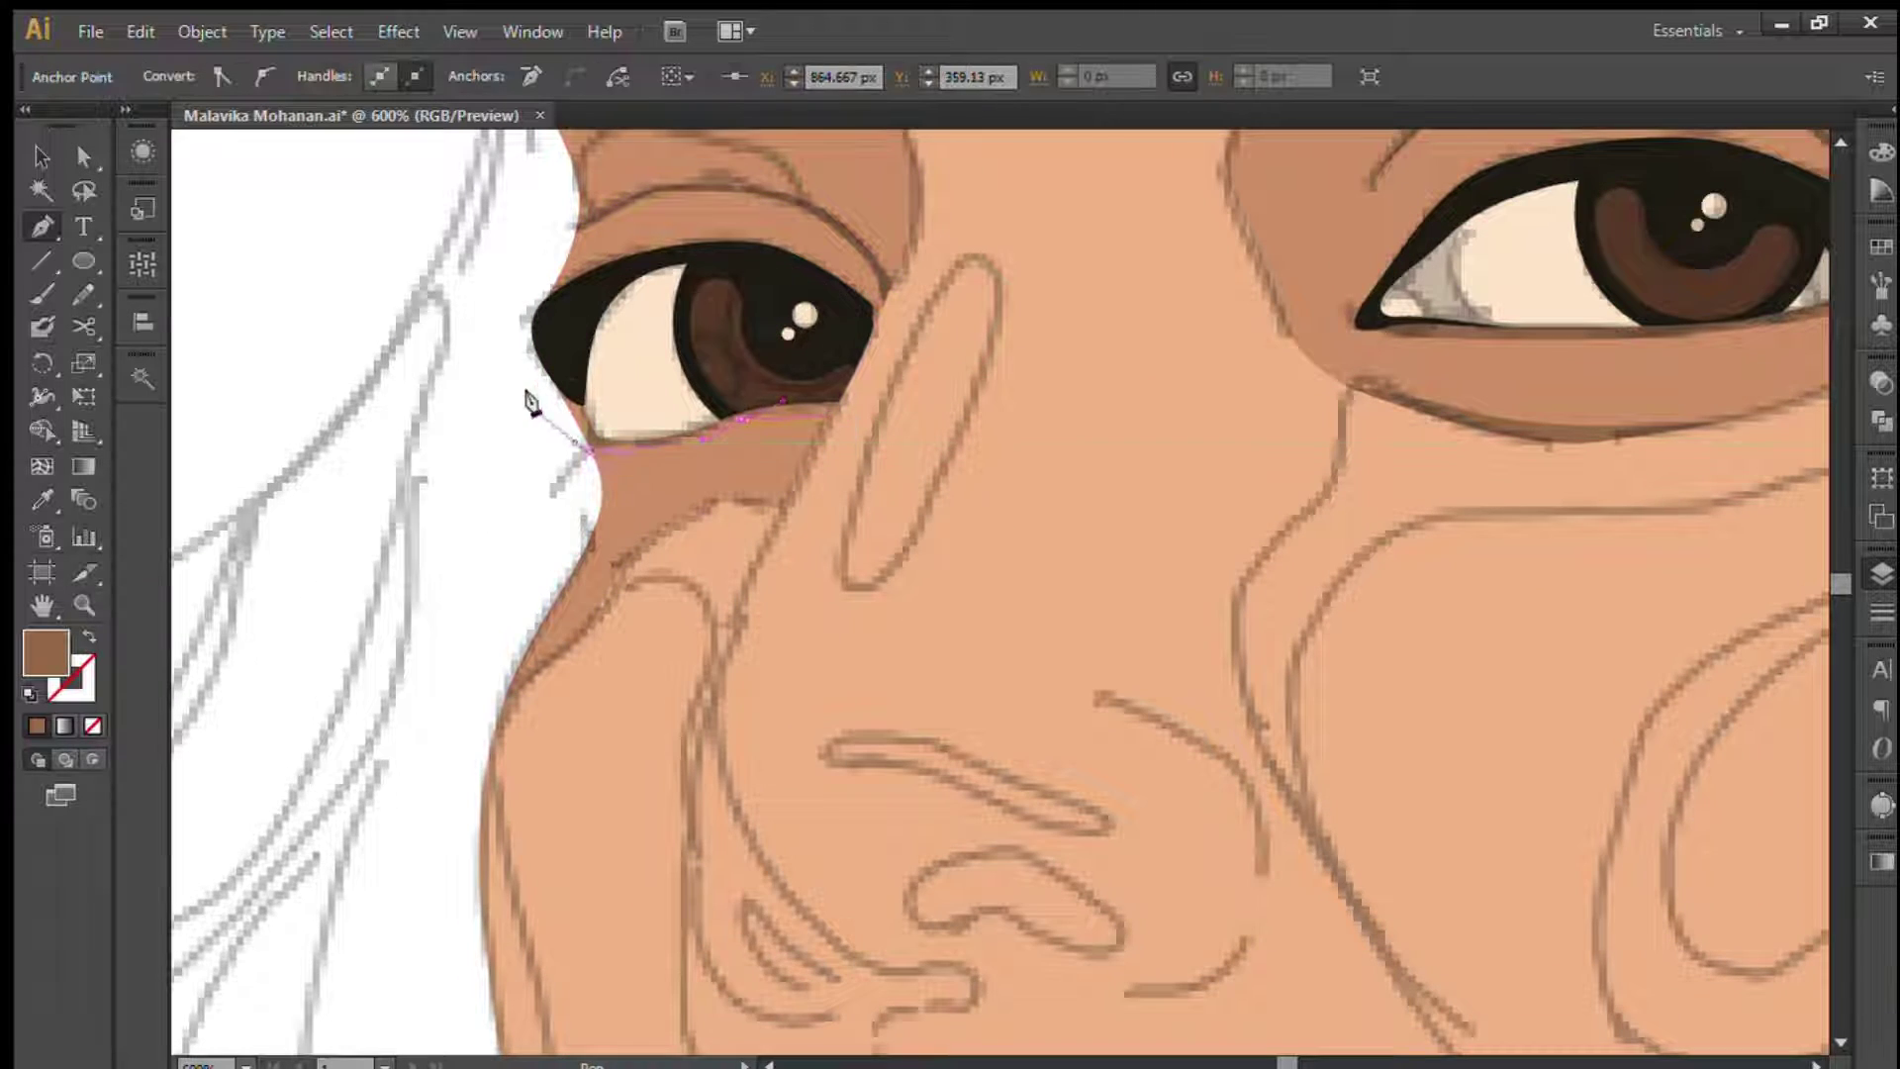
{"action": "left_click", "coordinate": [545, 400]}
{"action": "left_click_drag", "start_coordinate": [852, 356], "coordinate": [868, 379]}
{"action": "left_click_drag", "start_coordinate": [827, 416], "coordinate": [834, 424]}
- Merge the under-eye region into the face shape with the Shape Builder
{"action": "key", "text": "v"}
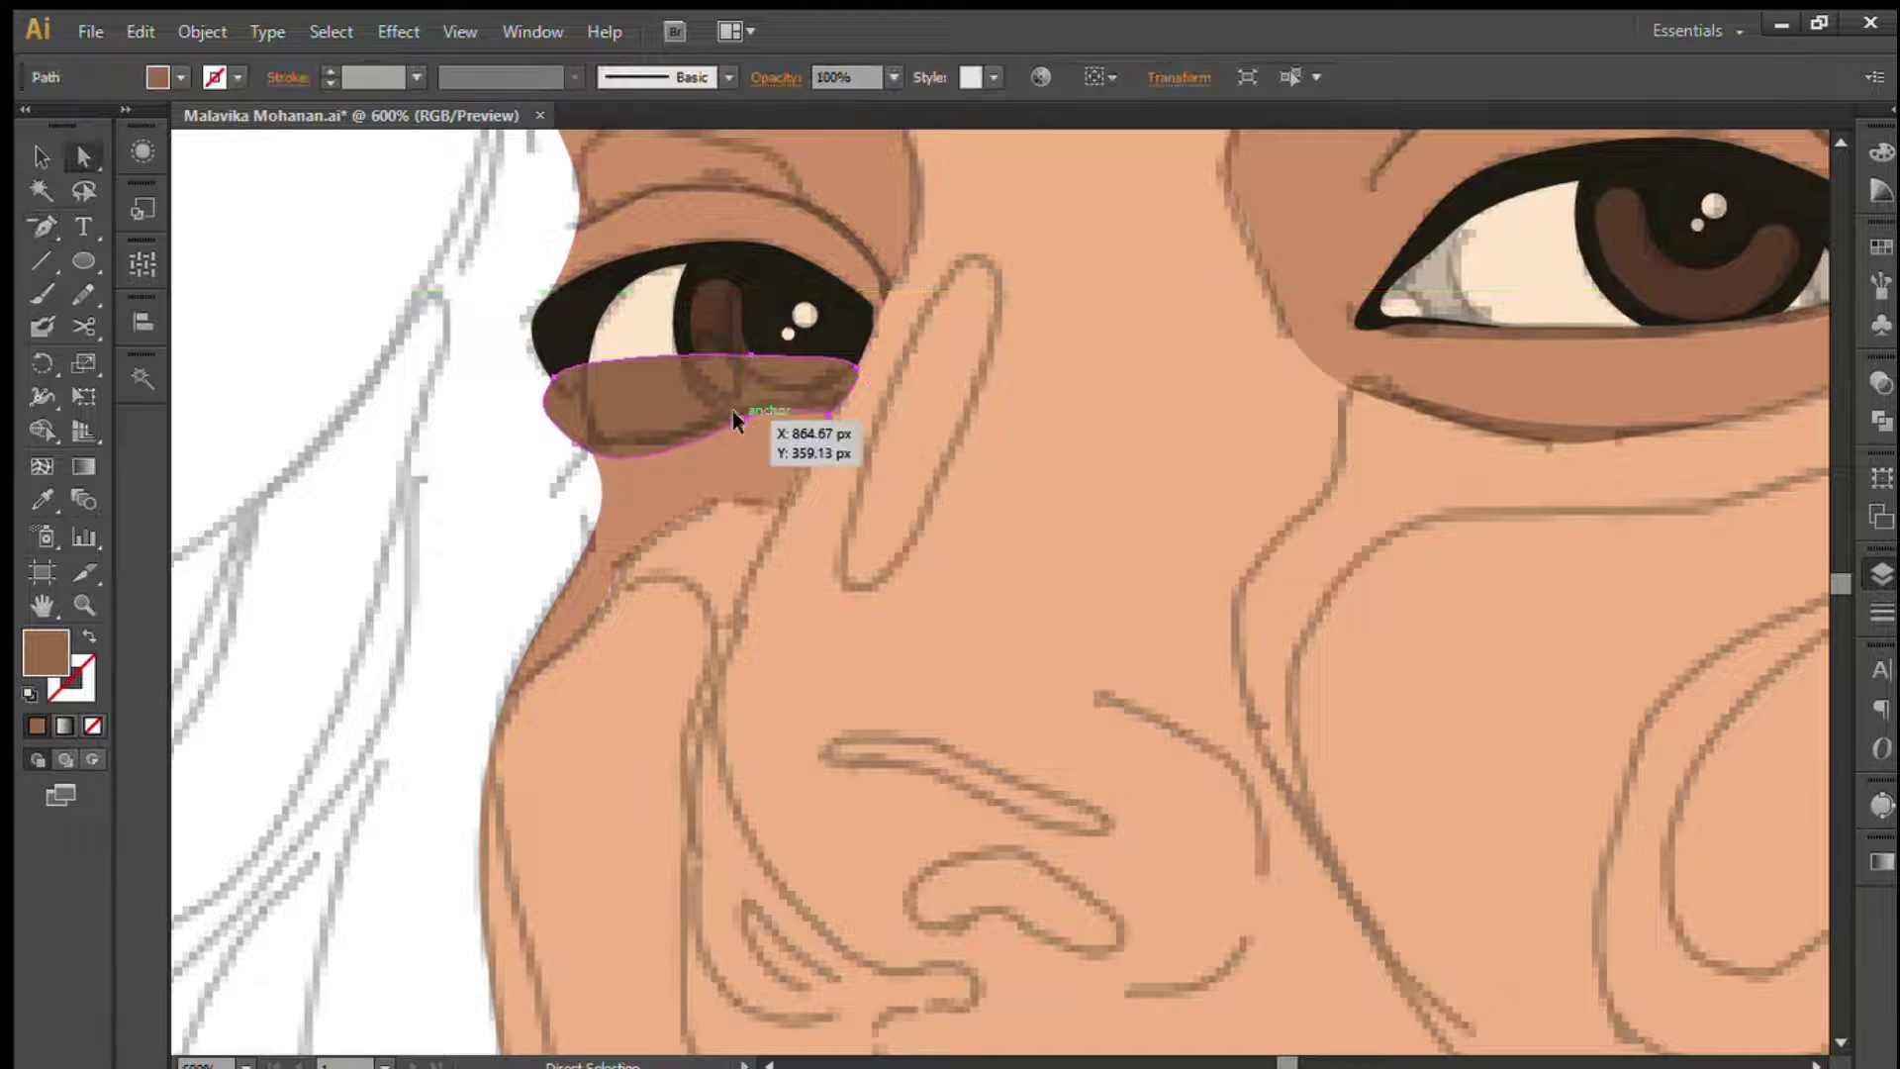
{"action": "left_click", "coordinate": [696, 475], "text": "shift"}
{"action": "key", "text": "shift+m"}
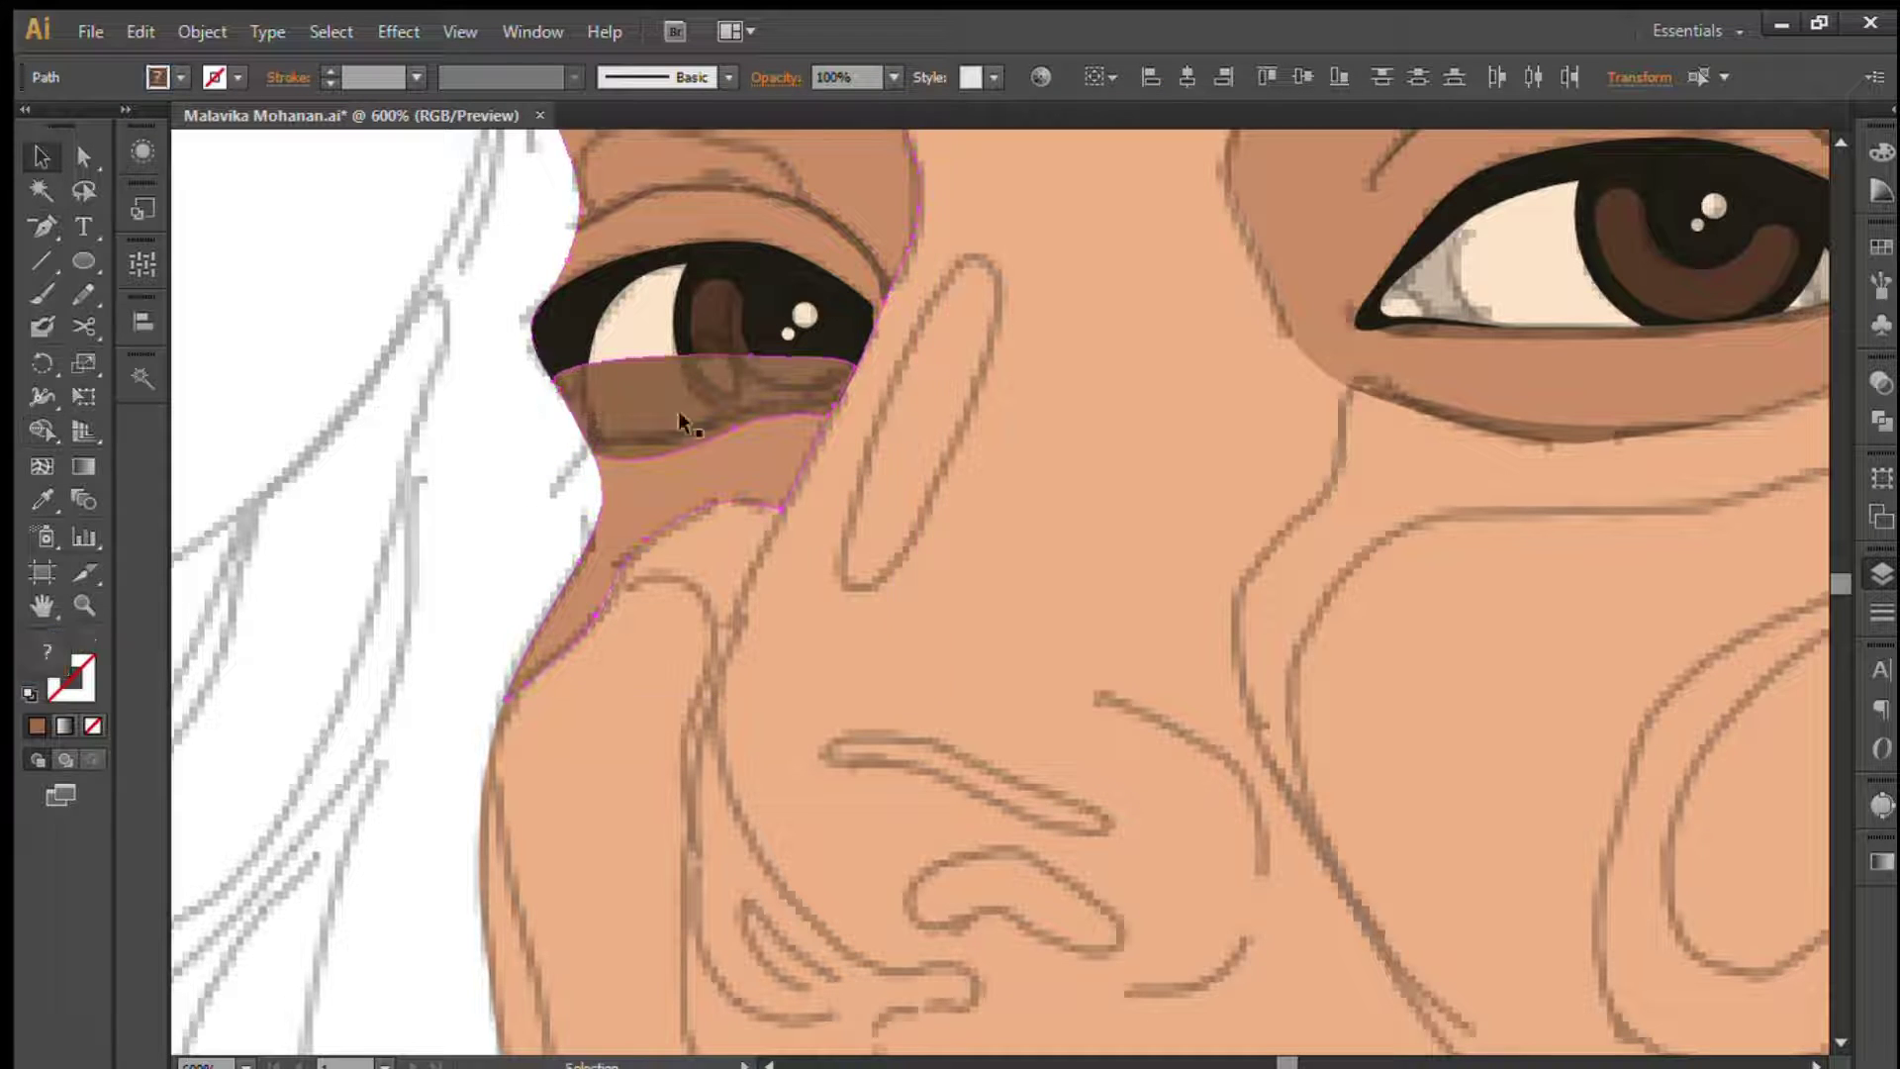
{"action": "left_click", "coordinate": [683, 423]}
{"action": "scroll", "coordinate": [461, 416], "scroll_direction": "up", "scroll_amount": 3}
{"action": "left_click", "coordinate": [629, 475]}
{"action": "scroll", "coordinate": [628, 475], "scroll_direction": "left", "scroll_amount": 8}
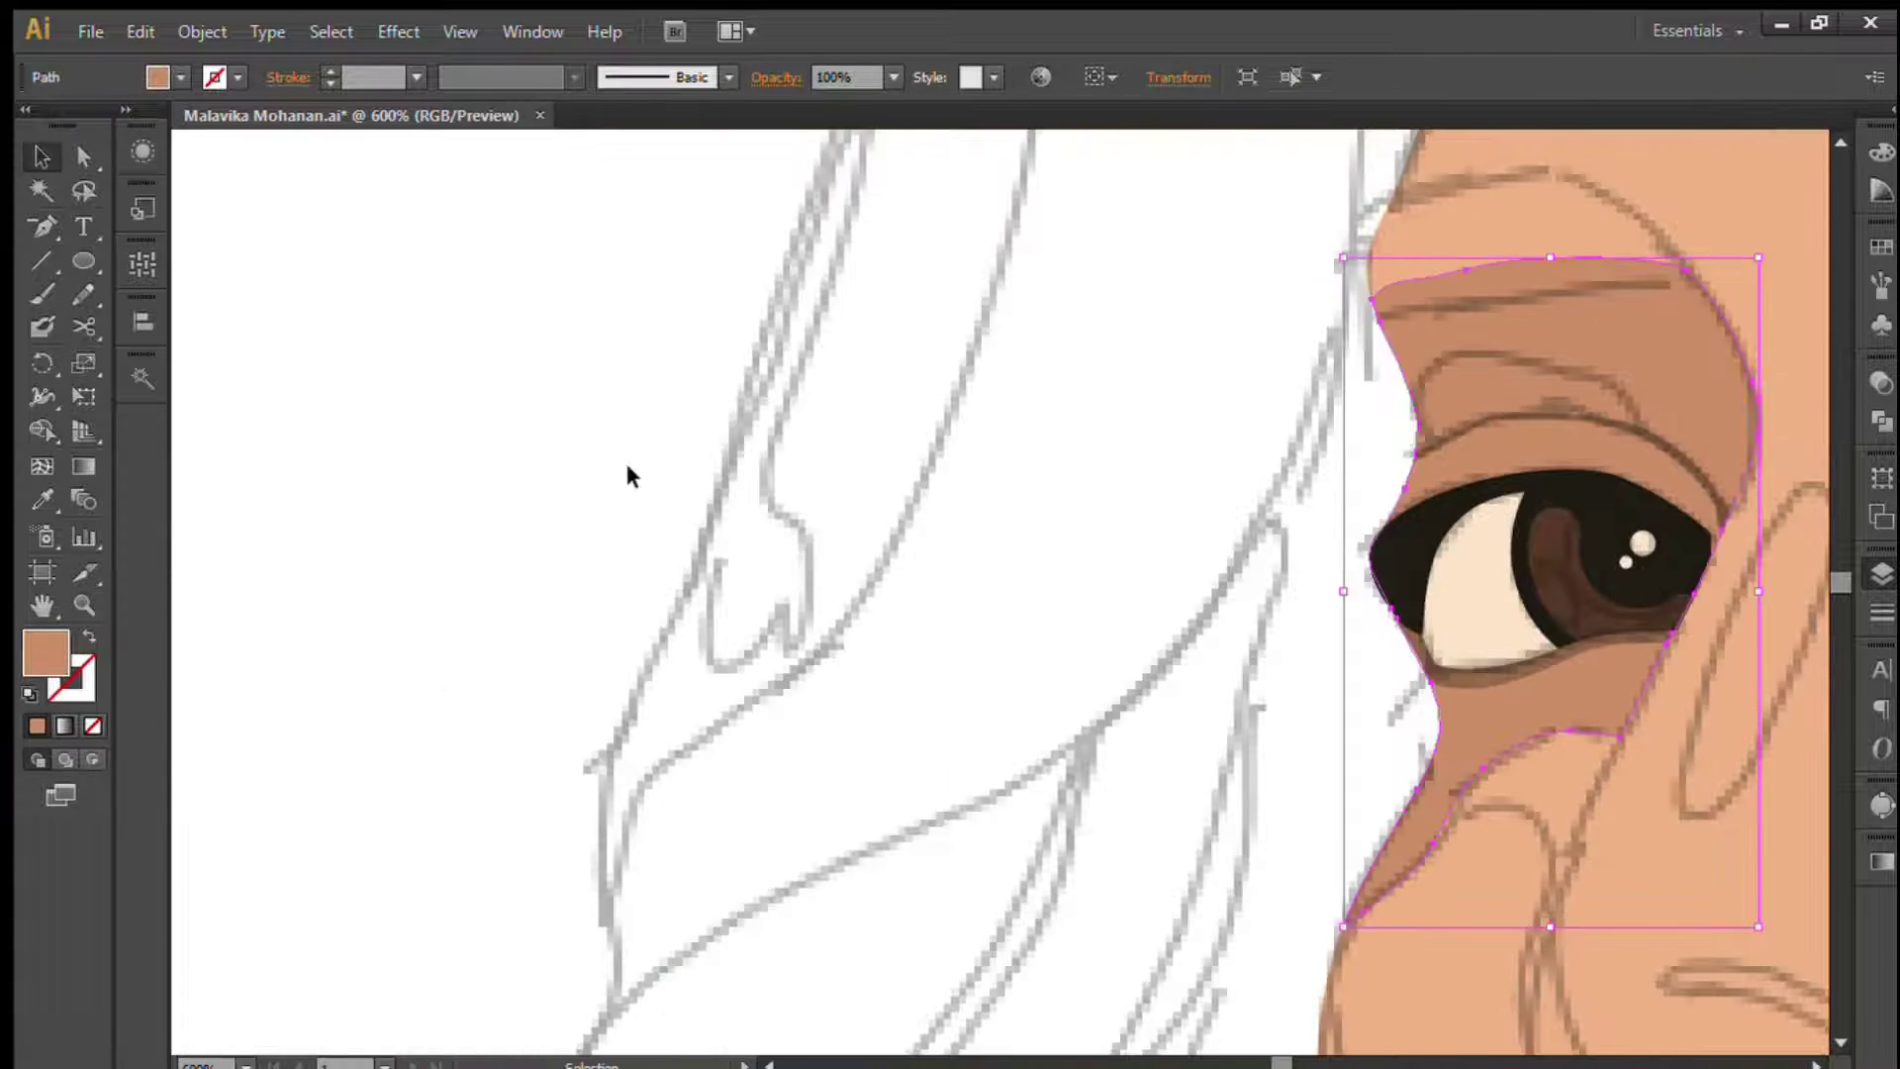
- Set the shadow fill to dark brown, preview without the sketch, and zoom into the right eye
{"action": "key", "text": "ctrl+minus"}
{"action": "key", "text": "ctrl+minus"}
{"action": "key", "text": "ctrl+minus"}
{"action": "key", "text": "i"}
{"action": "left_click", "coordinate": [325, 616]}
{"action": "key", "text": "v"}
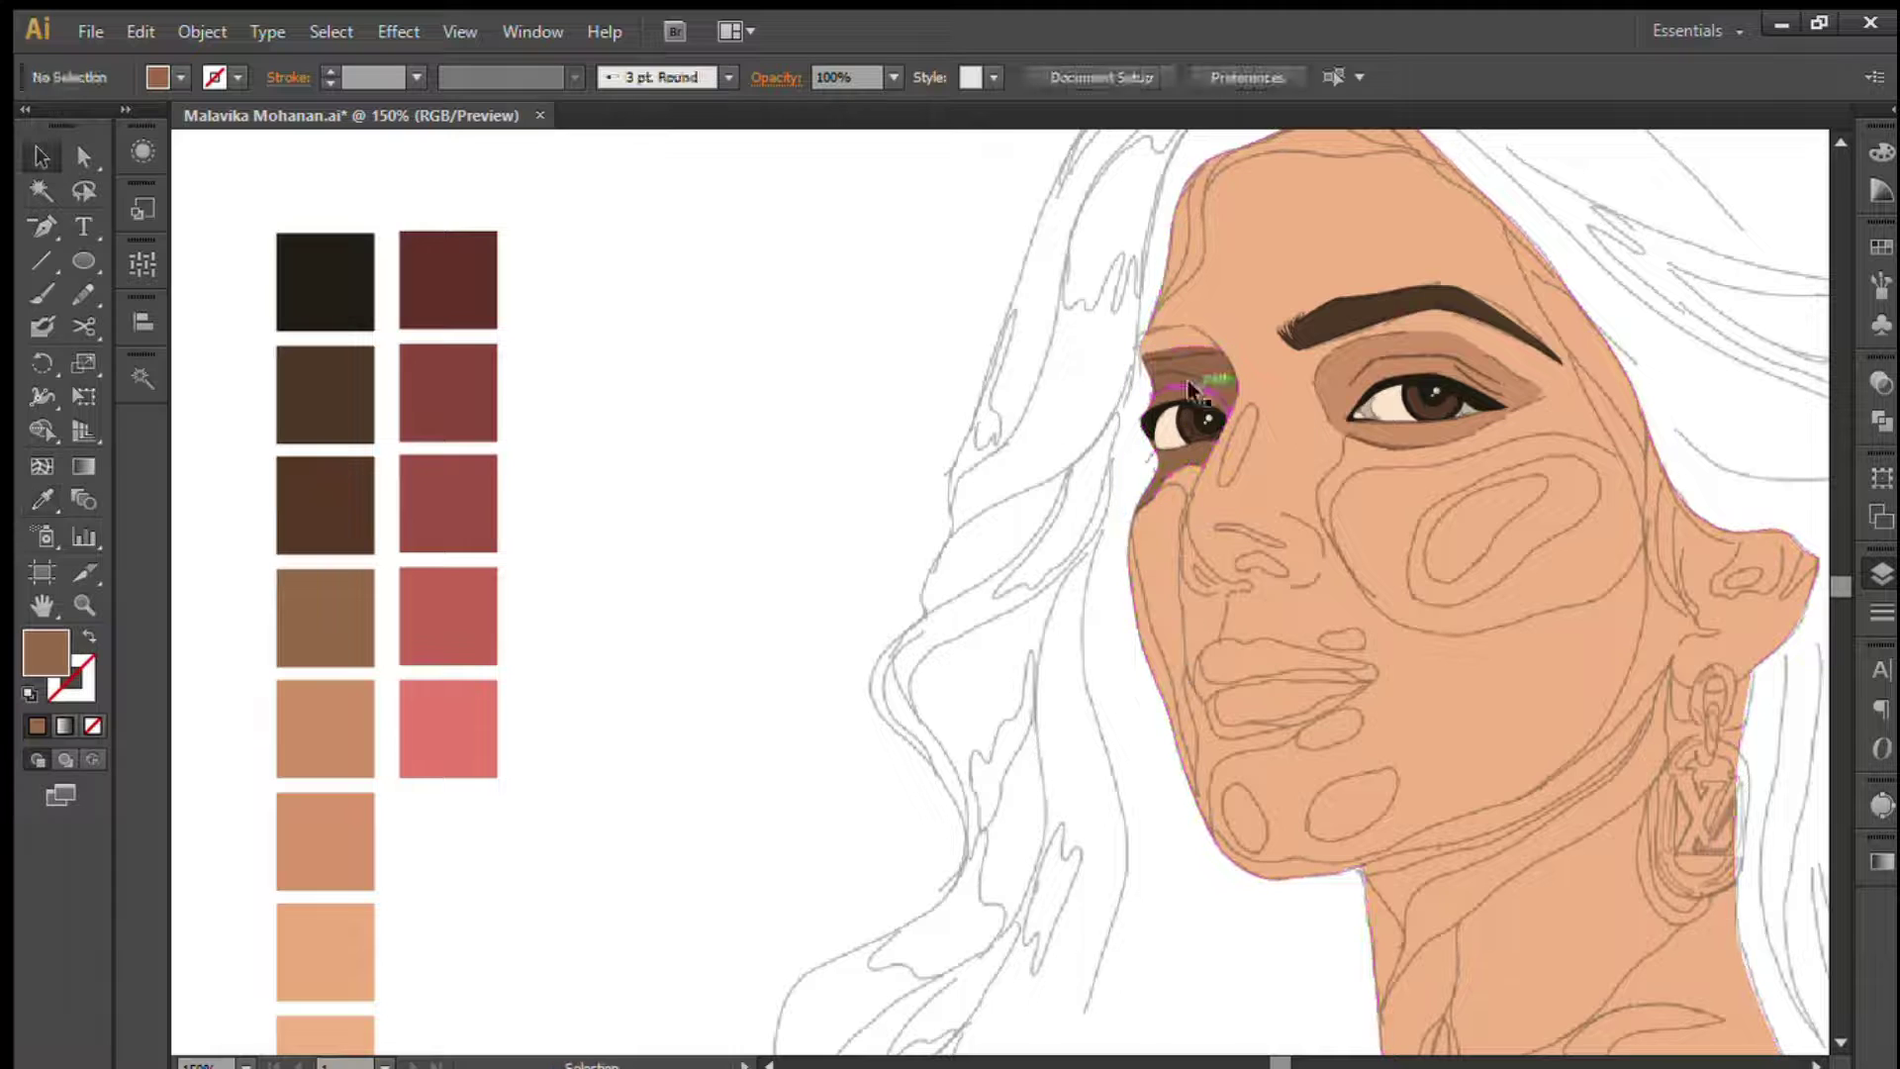
{"action": "key", "text": "i"}
{"action": "left_click", "coordinate": [325, 505]}
{"action": "key", "text": "v"}
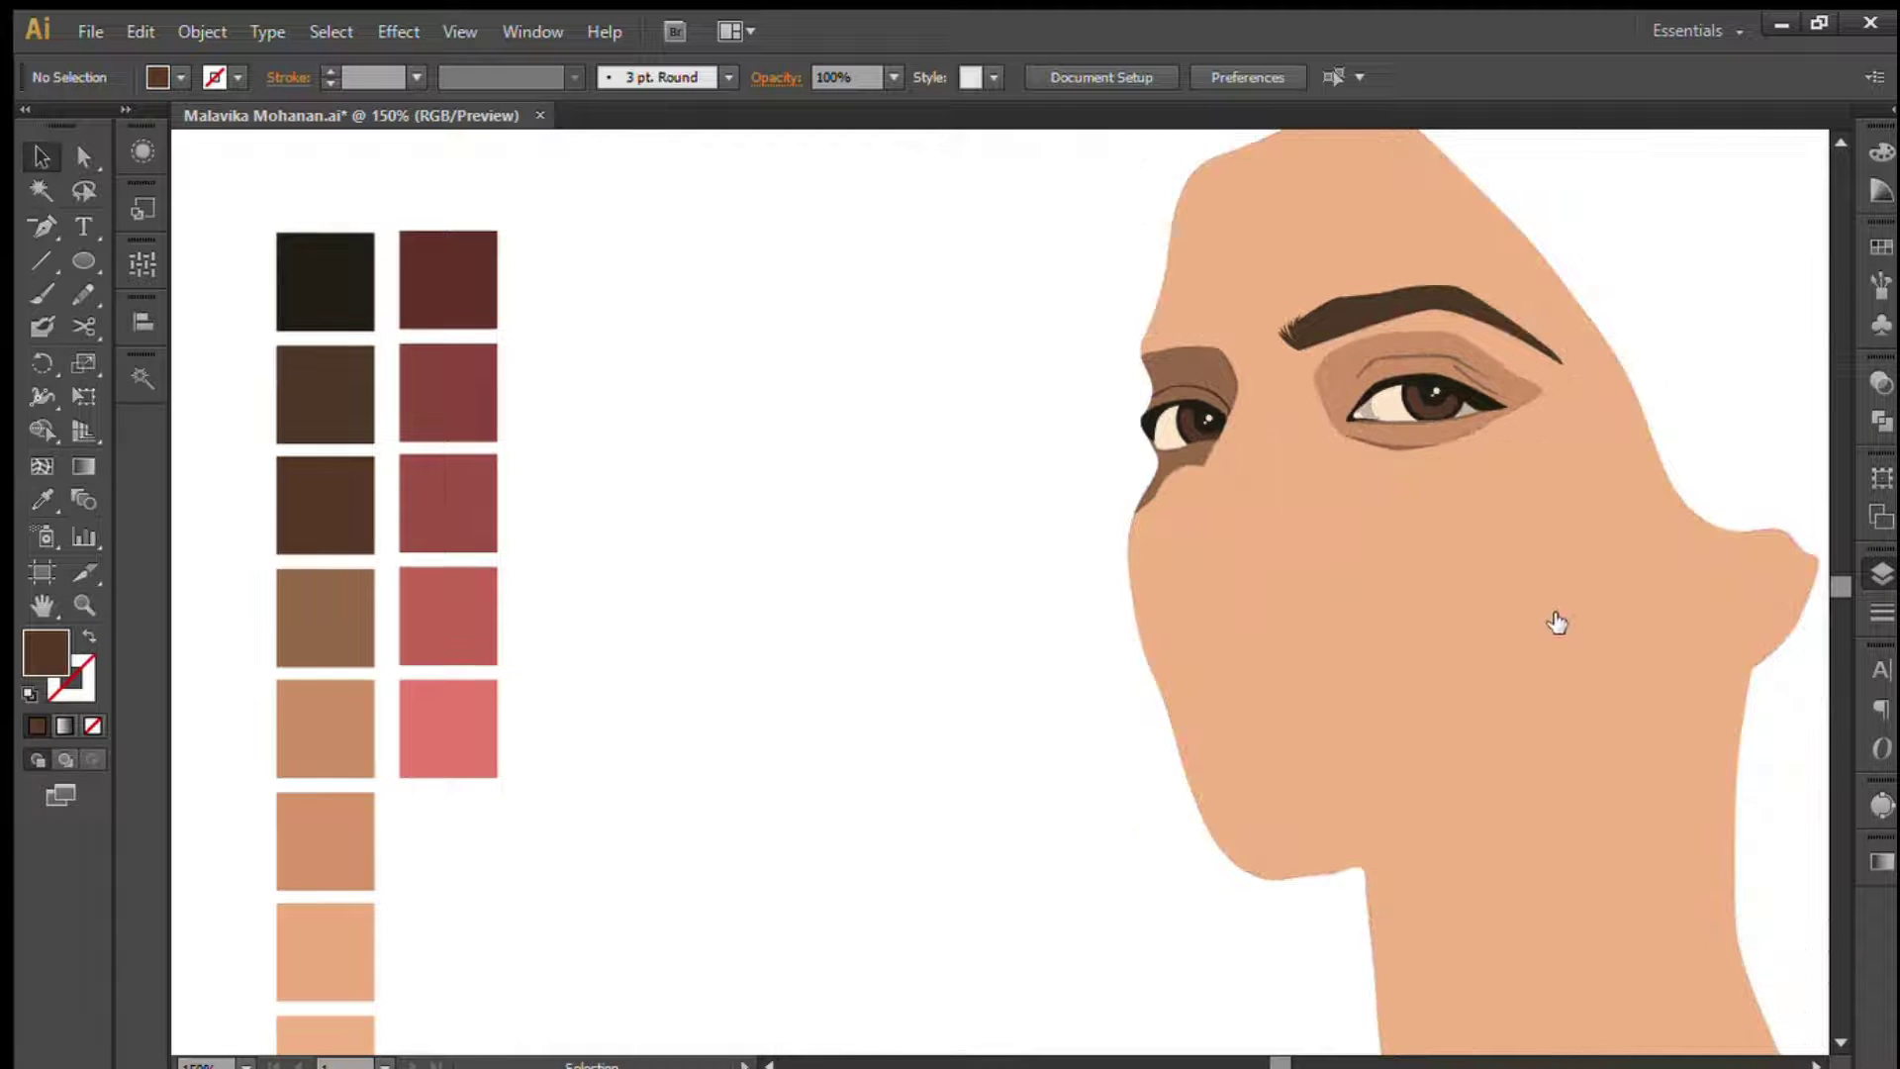
{"action": "mouse_move", "coordinate": [1557, 623]}
{"action": "left_mouse_down"}
{"action": "mouse_move", "coordinate": [861, 615]}
{"action": "mouse_move", "coordinate": [1421, 451]}
{"action": "left_mouse_up"}
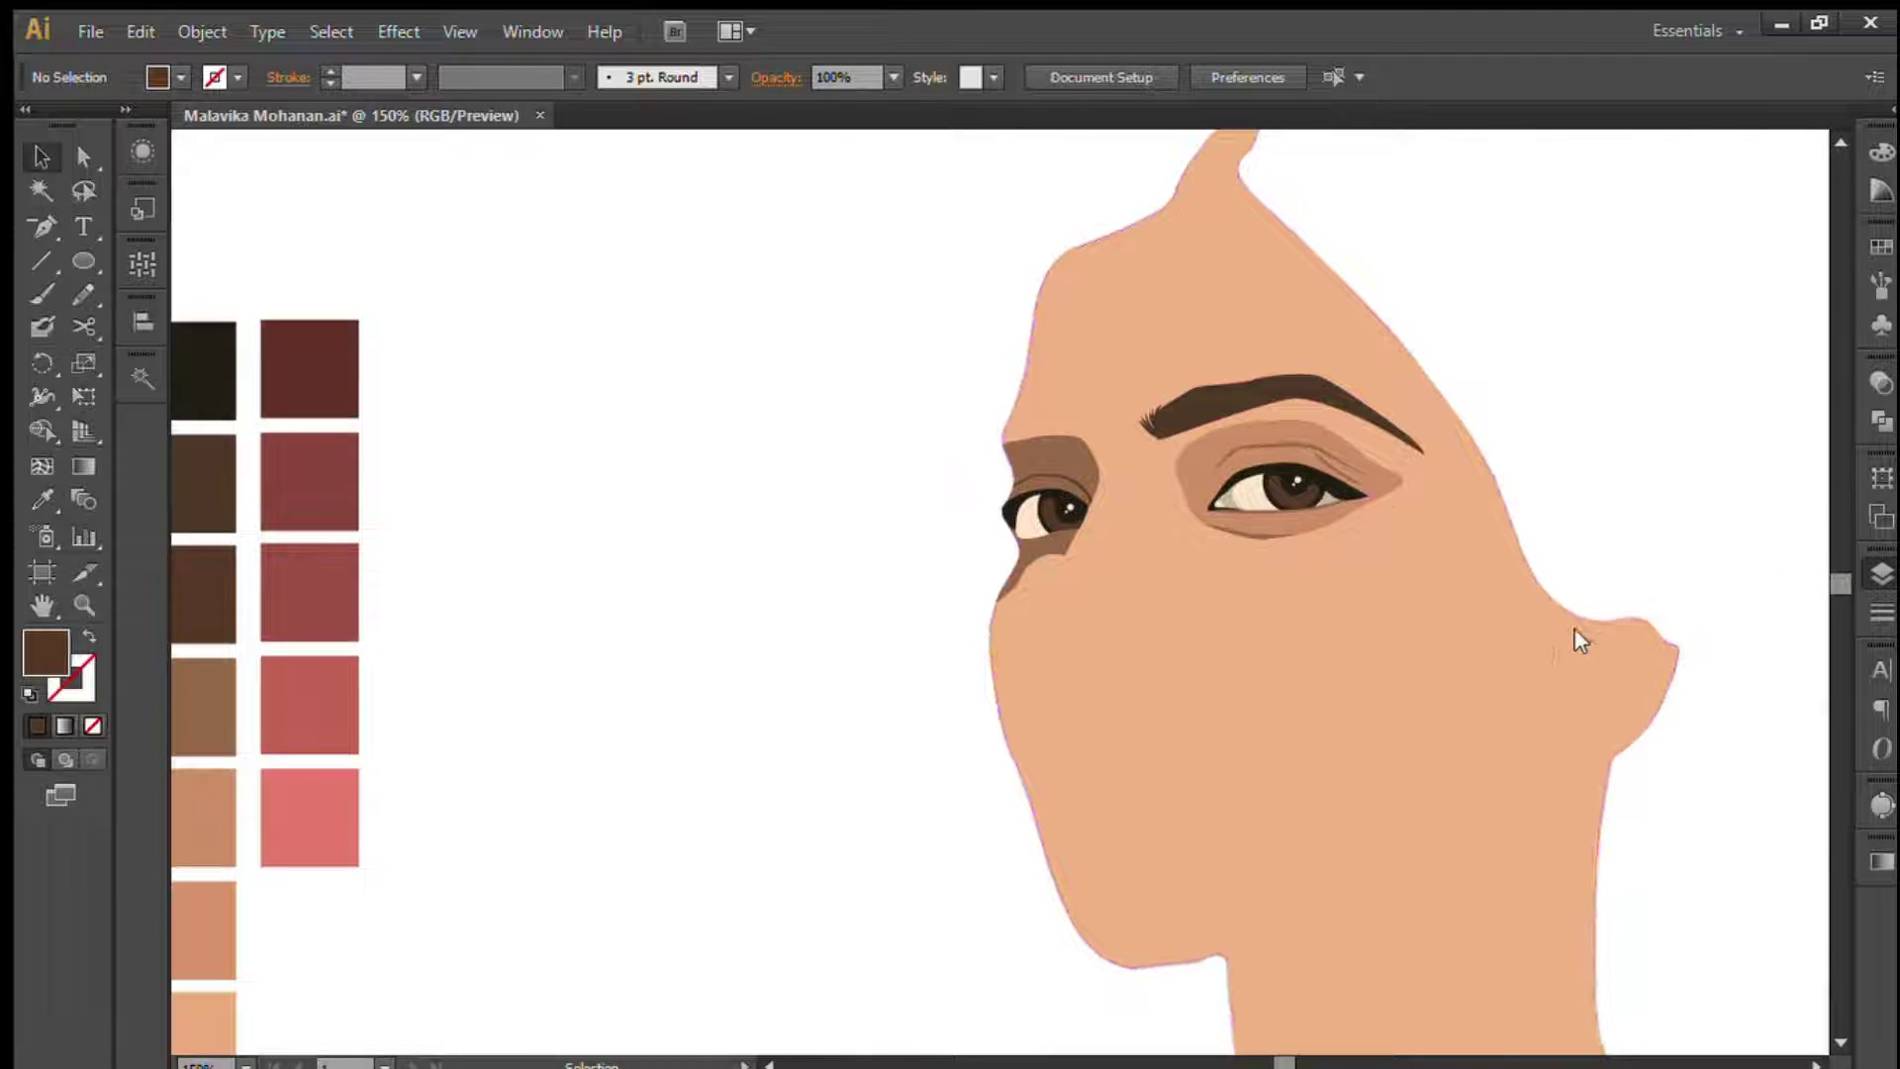
{"action": "key", "text": "z"}
{"action": "left_click_drag", "start_coordinate": [1010, 633], "coordinate": [1721, 428]}
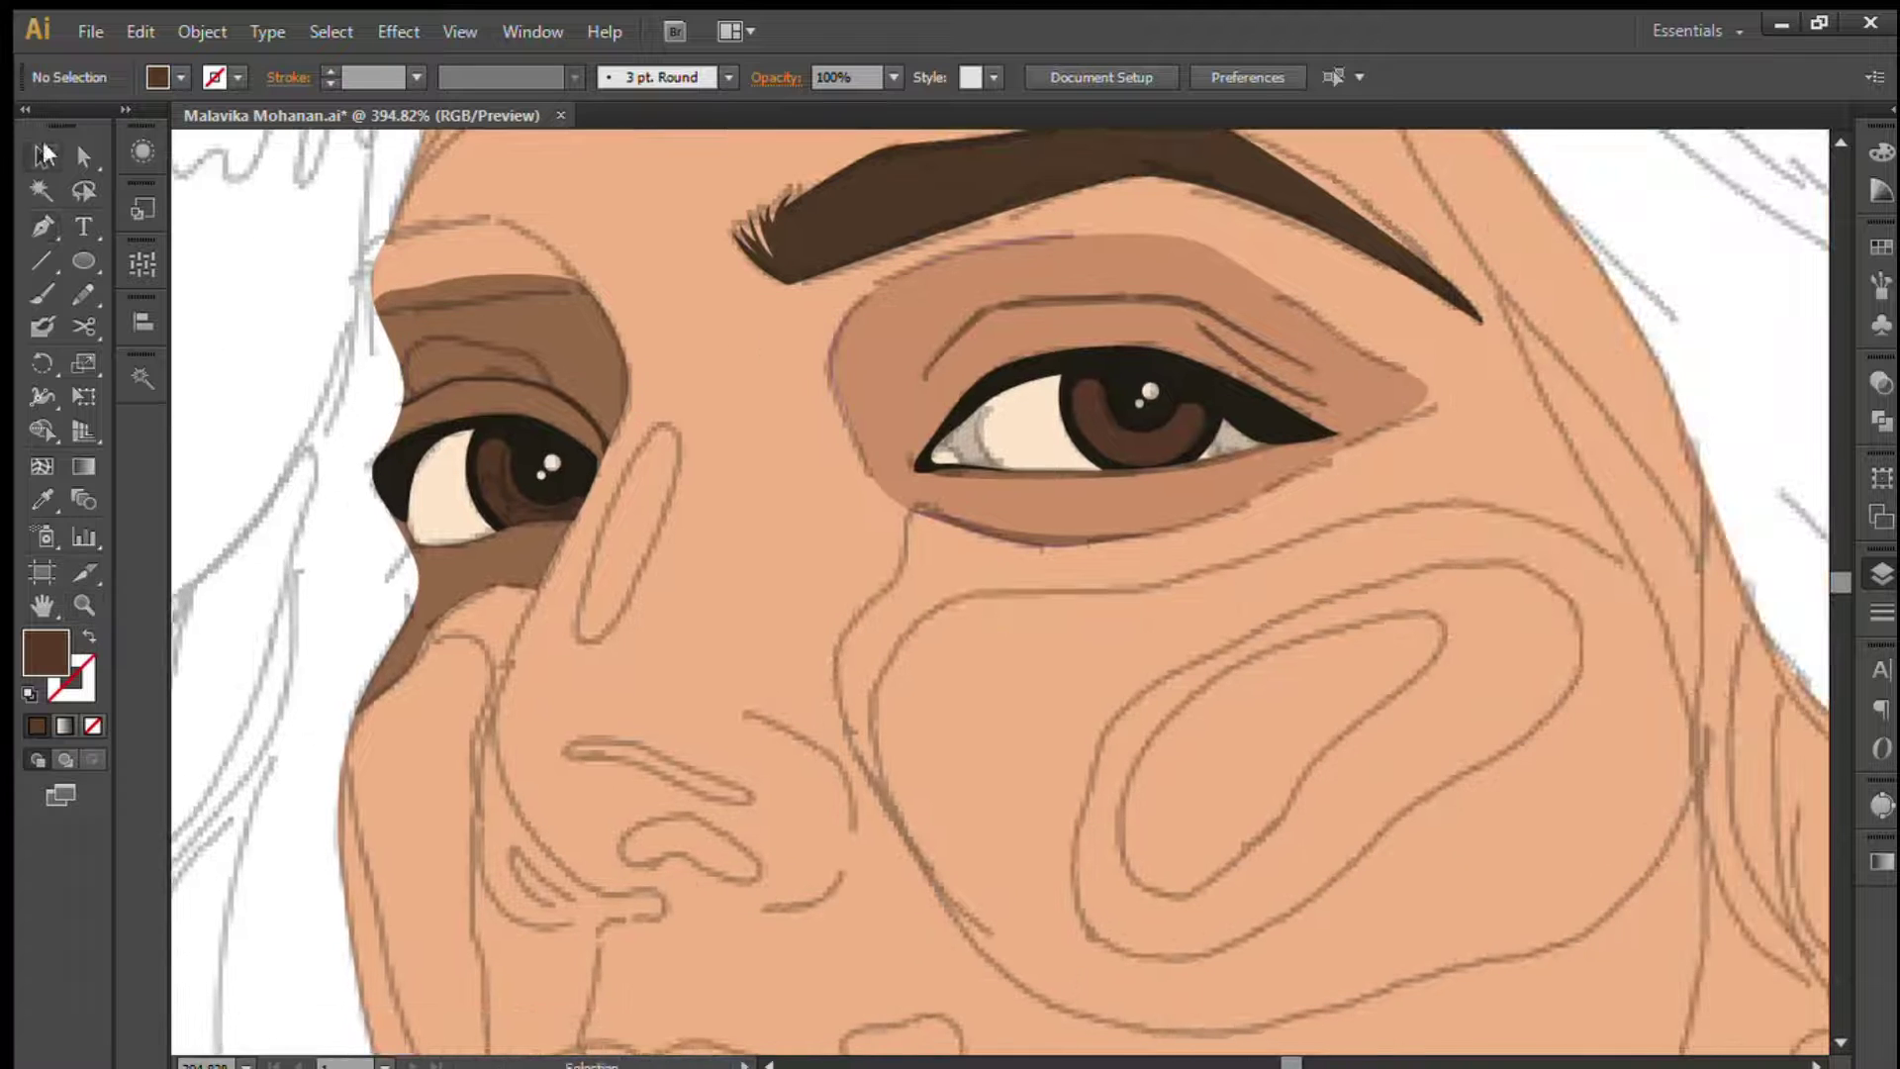
- Extend the brown lid shadow to the eye's outer corner and close it
{"action": "left_click", "coordinate": [445, 326]}
{"action": "key", "text": "p"}
{"action": "left_click", "coordinate": [1334, 432]}
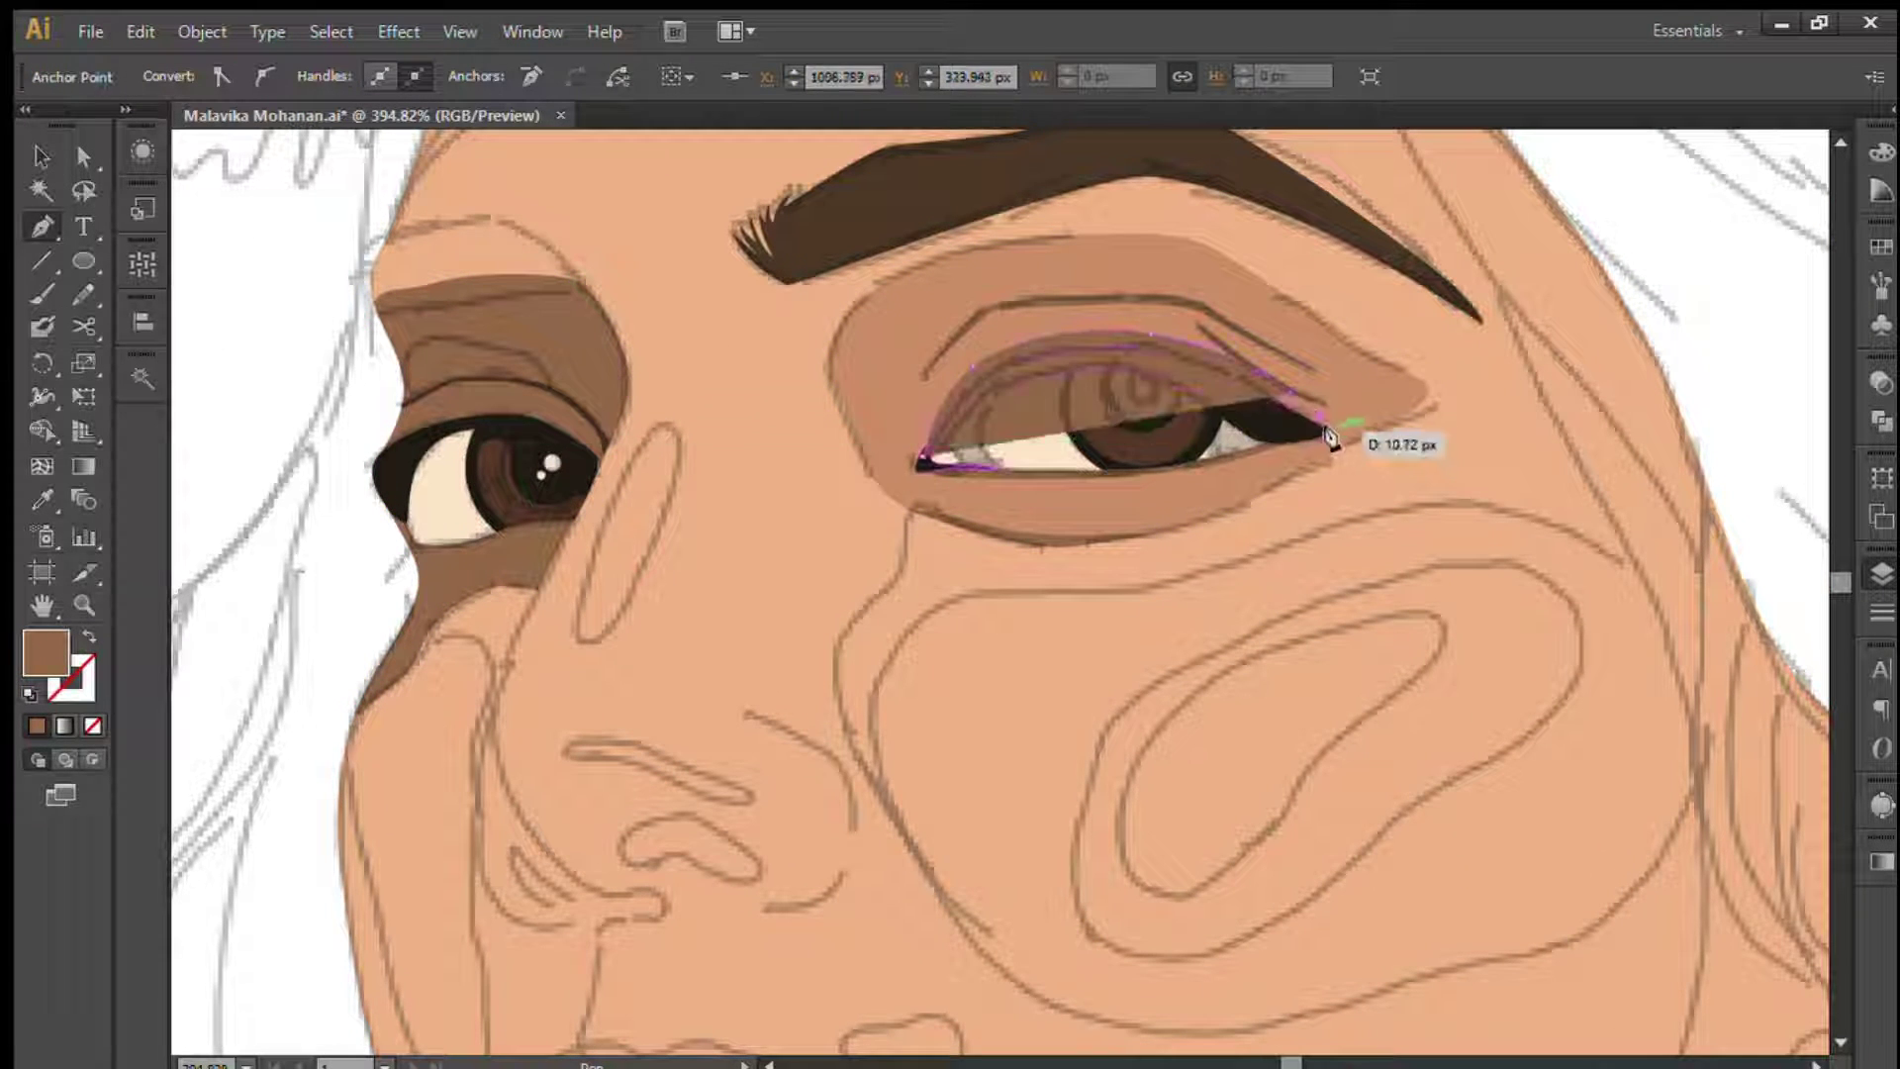
{"action": "left_click", "coordinate": [924, 456]}
{"action": "key", "text": "v"}
{"action": "left_click", "coordinate": [305, 356]}
{"action": "left_click_drag", "start_coordinate": [305, 356], "coordinate": [537, 307]}
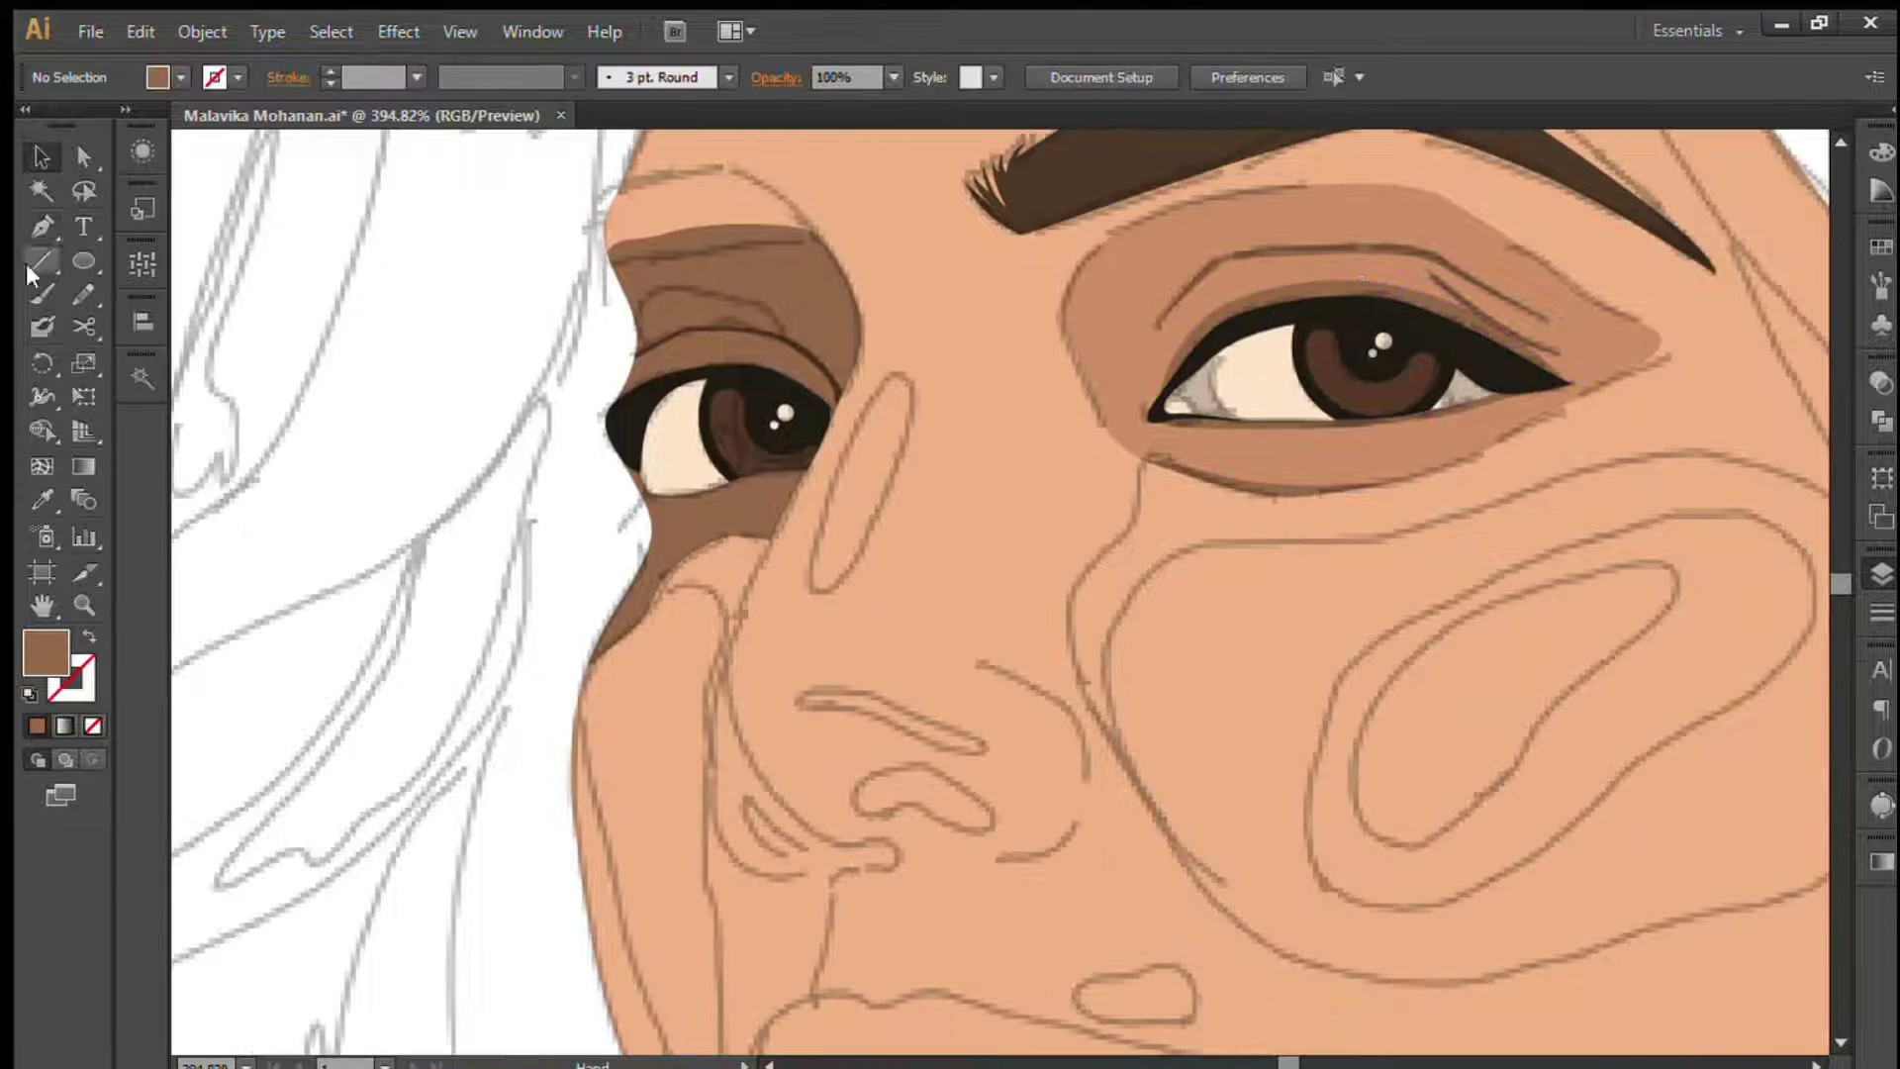
{"action": "left_click_drag", "start_coordinate": [985, 420], "coordinate": [841, 504]}
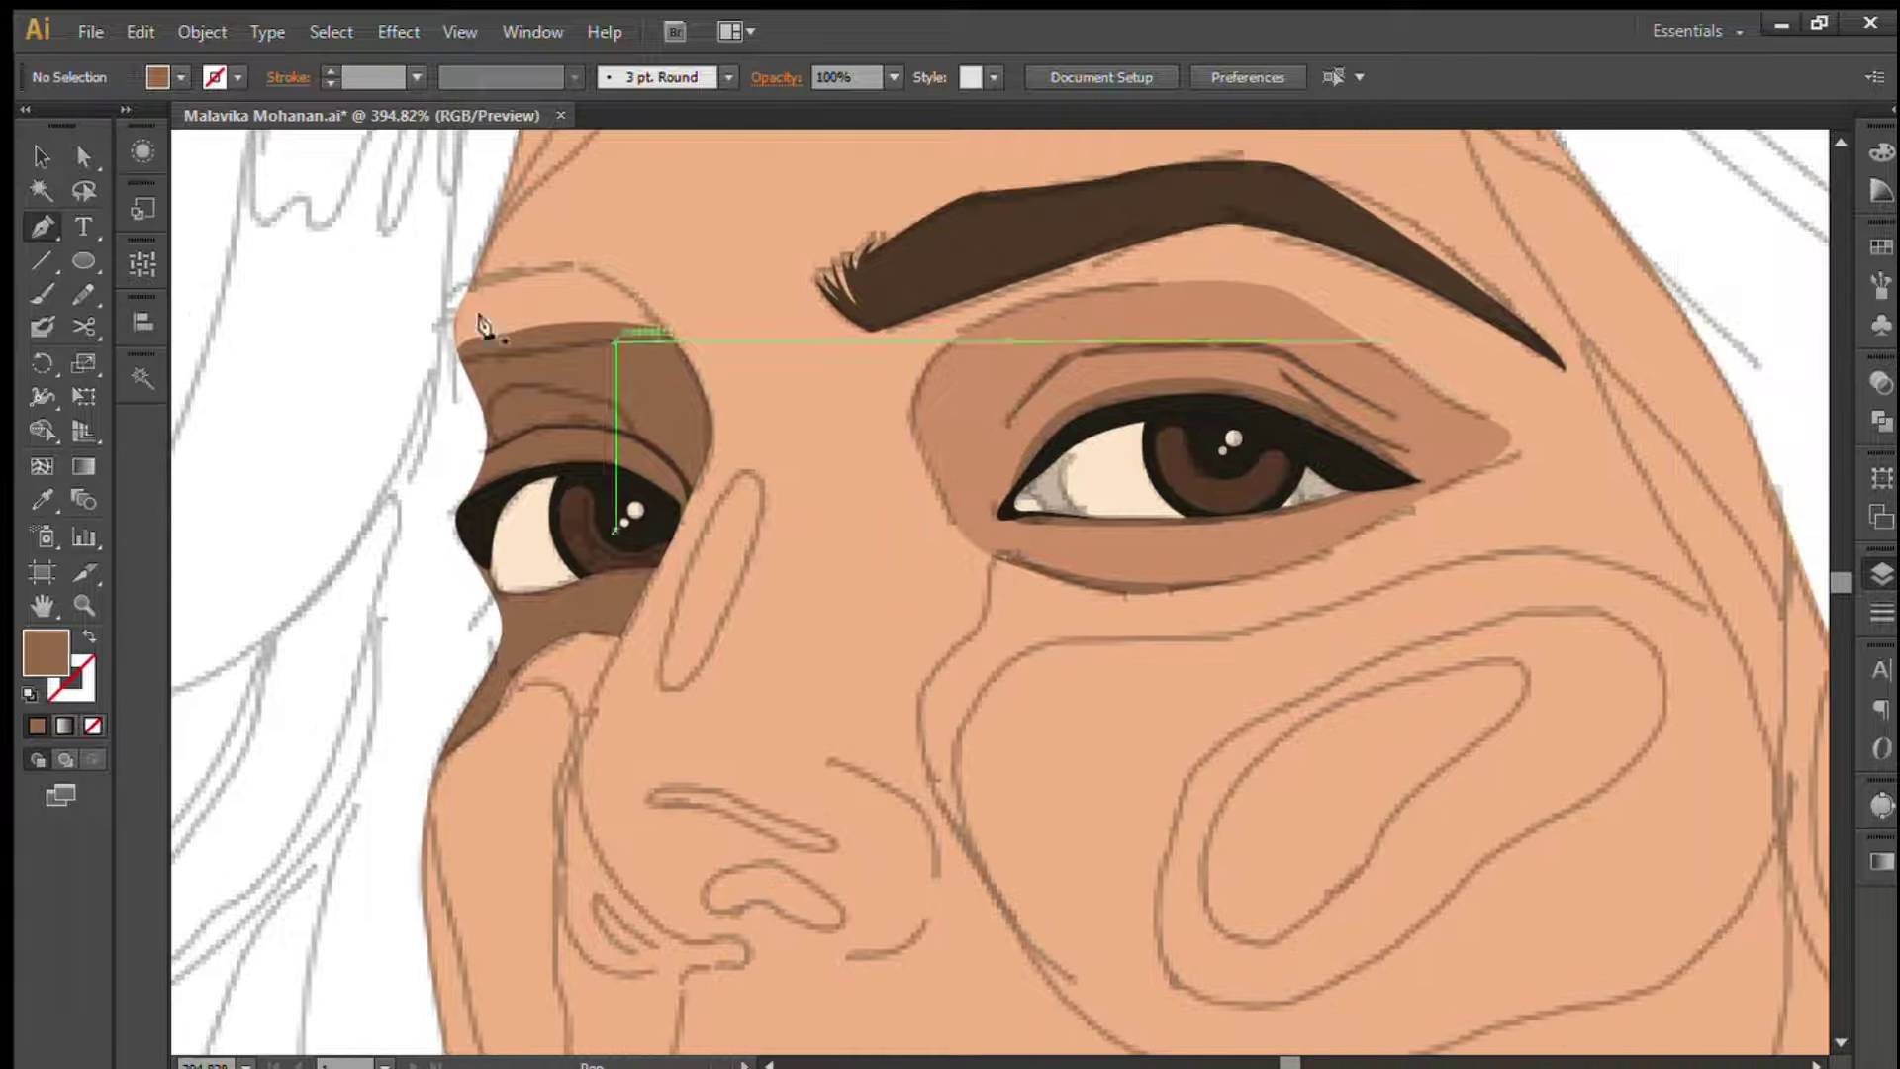
- Trace the dark brown eyebrow above the left eye
{"action": "key", "text": "a"}
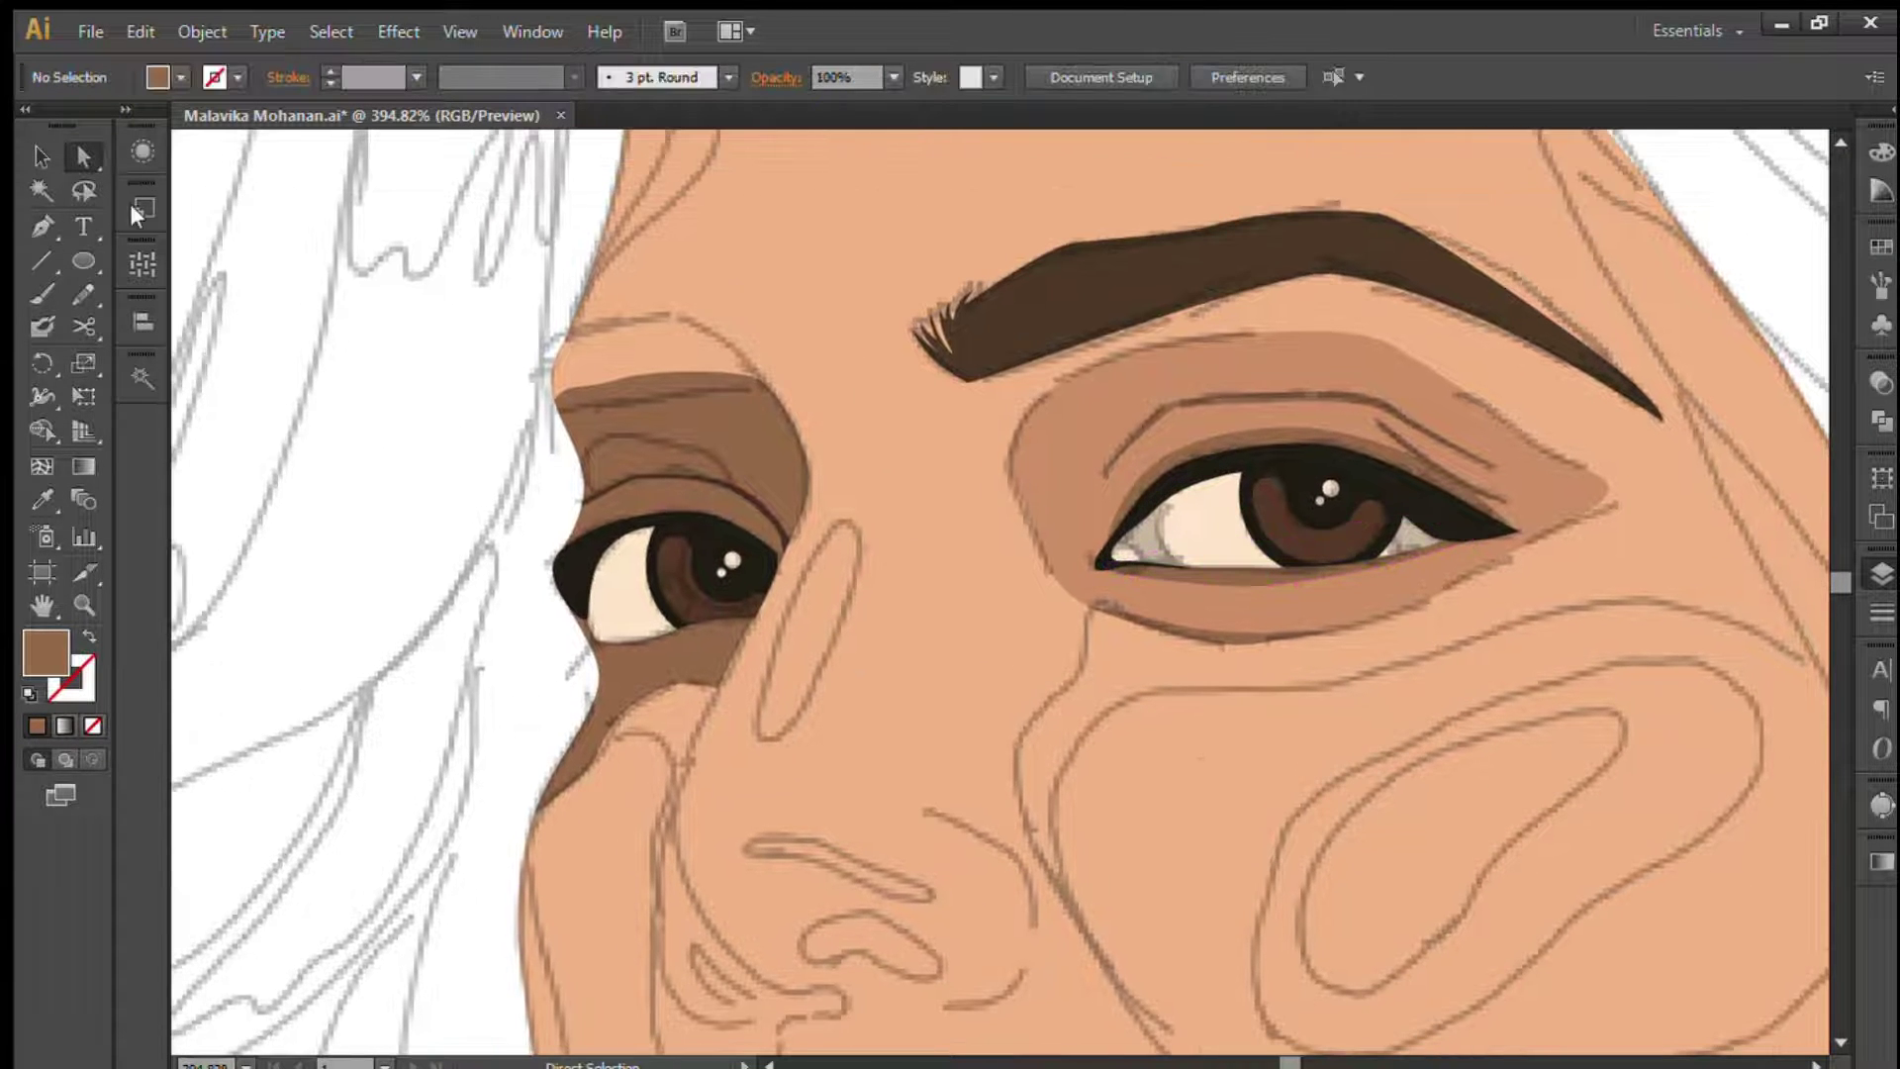
{"action": "left_click", "coordinate": [990, 317]}
{"action": "key", "text": "p"}
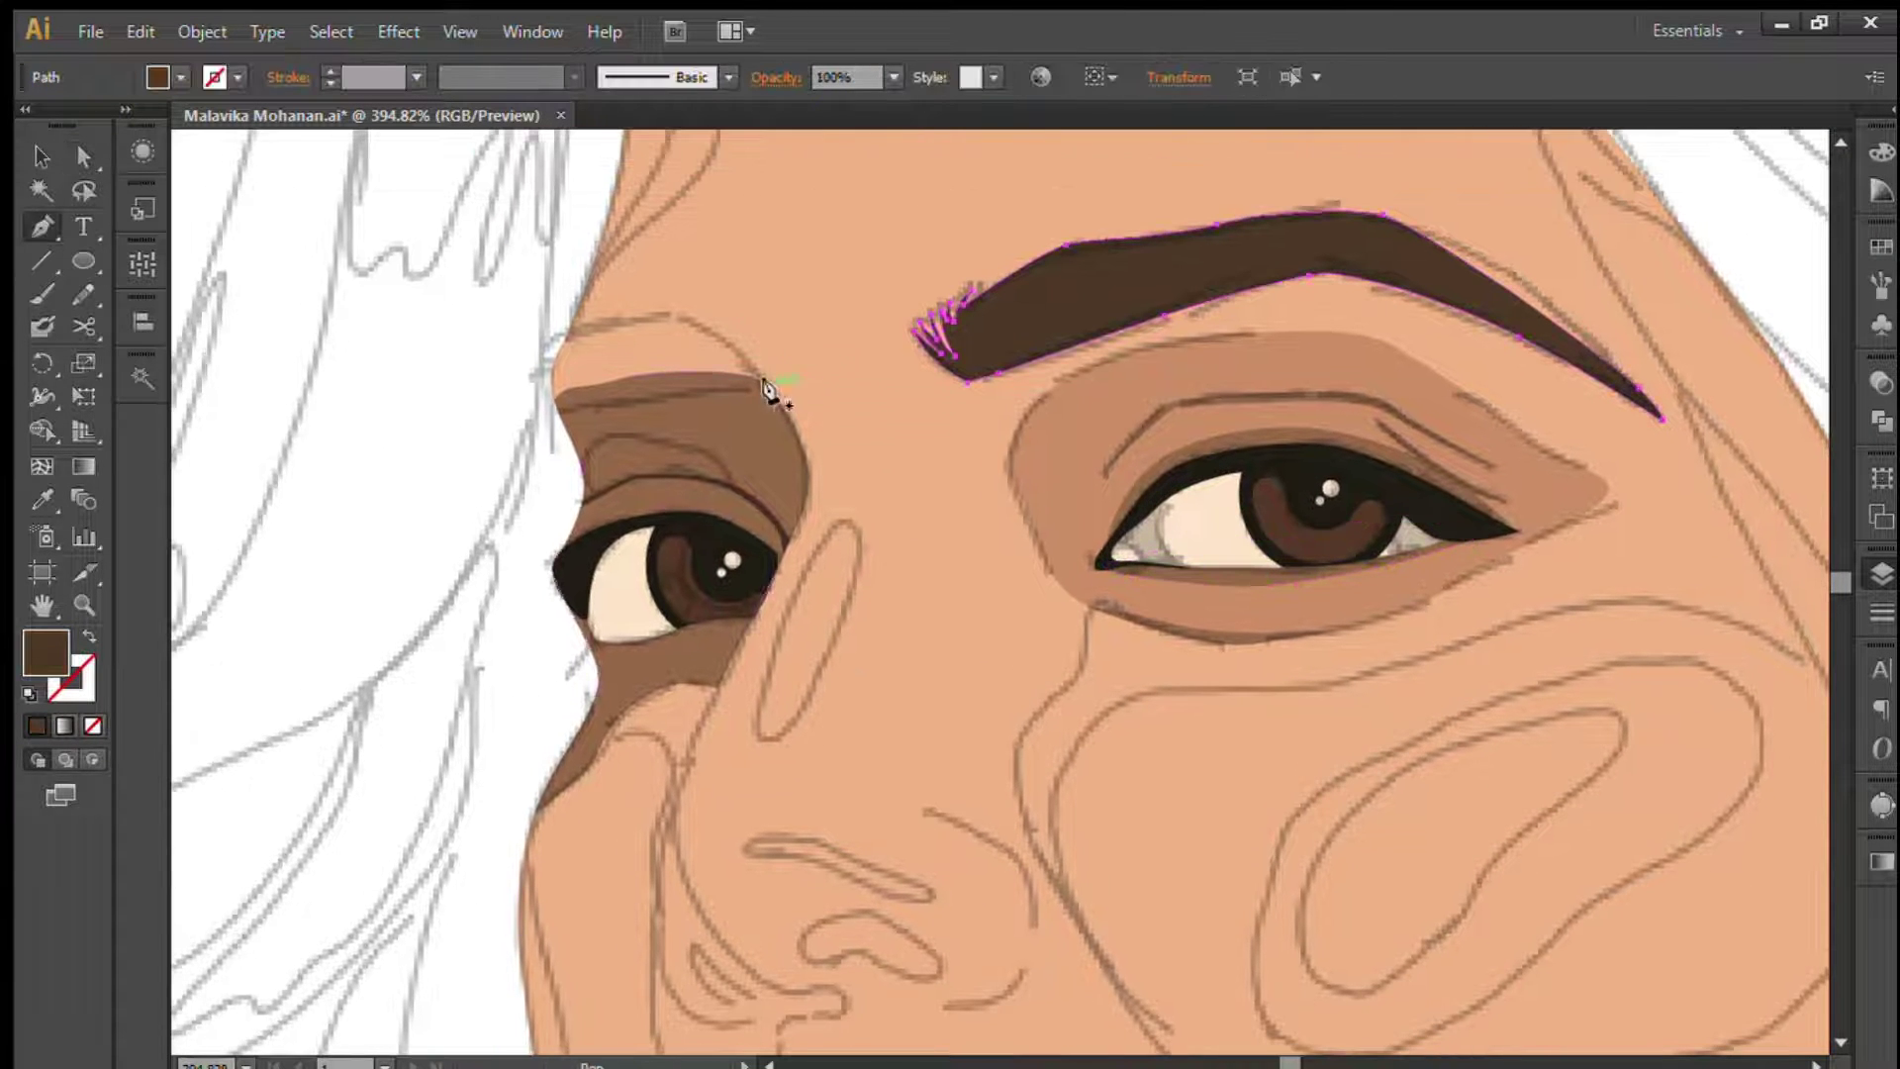
{"action": "left_click_drag", "start_coordinate": [562, 333], "coordinate": [549, 396]}
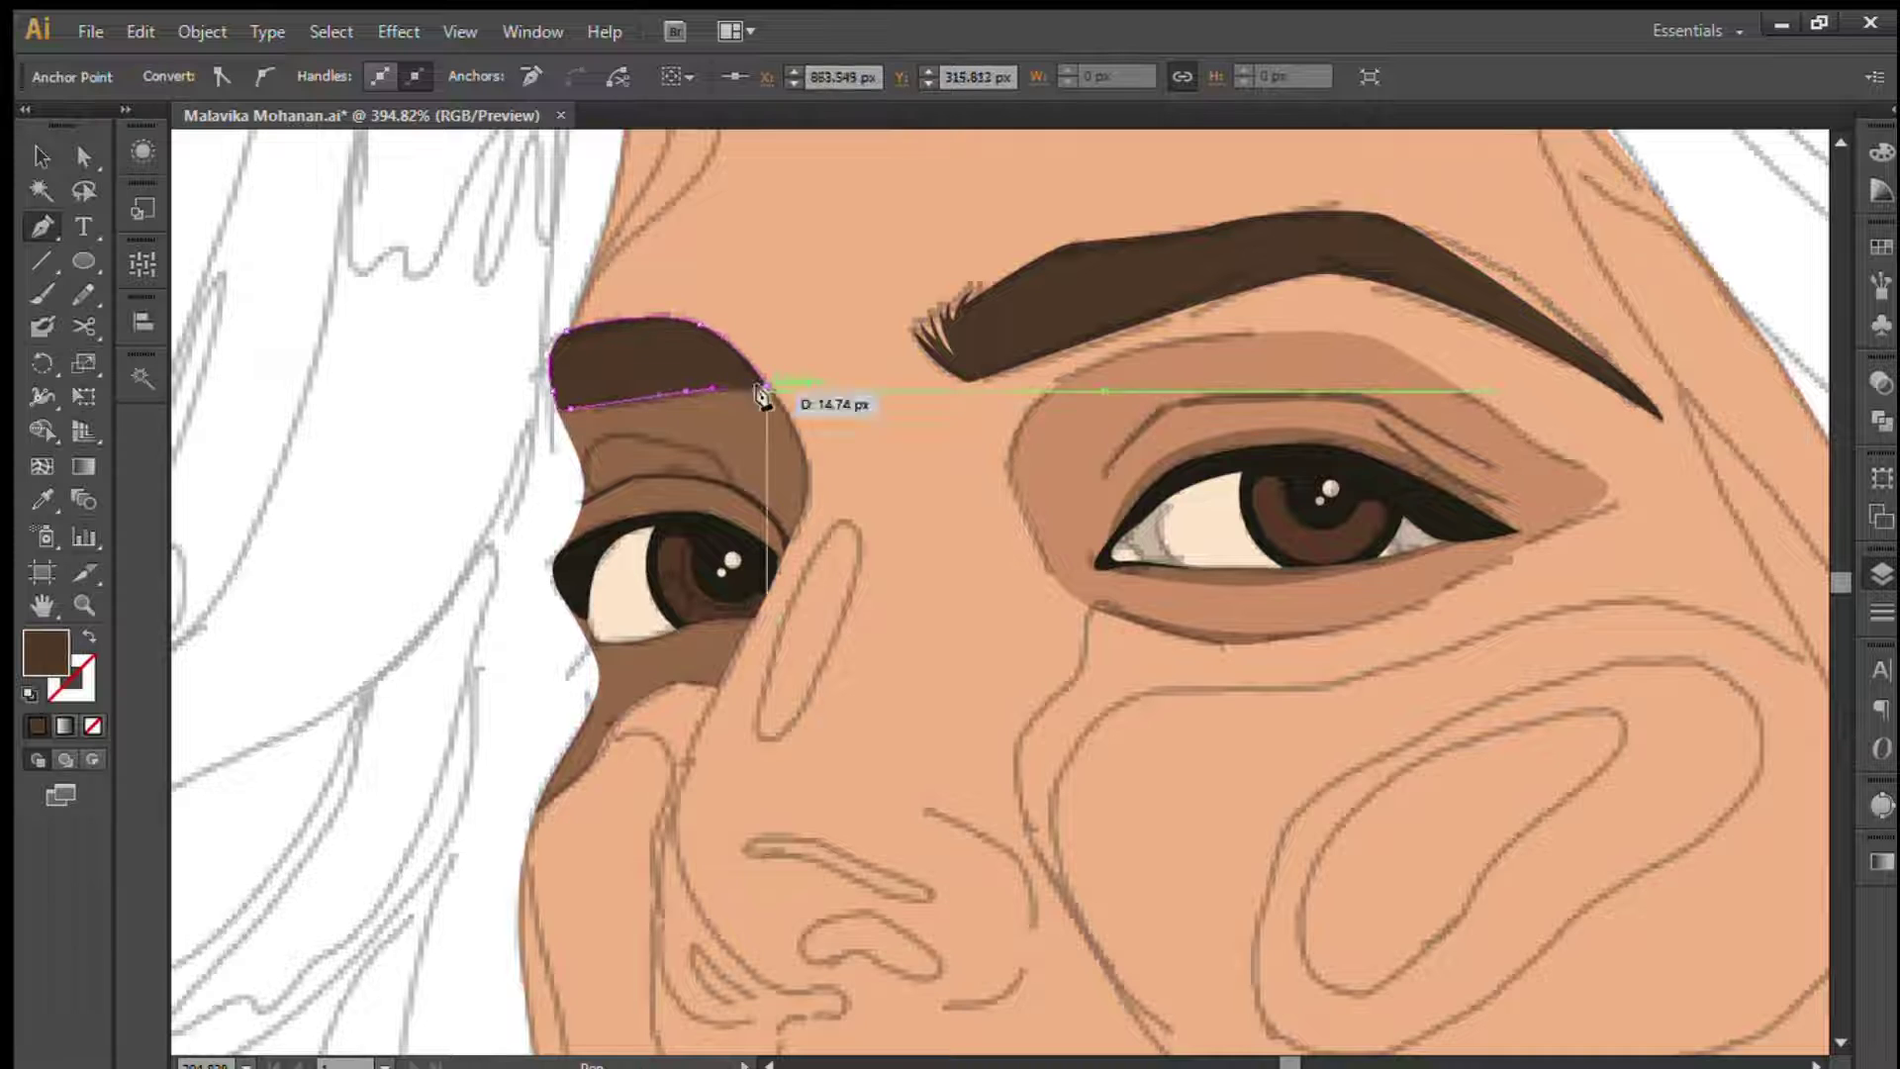
{"action": "scroll", "coordinate": [812, 401], "scroll_direction": "down", "scroll_amount": 3}
{"action": "key", "text": "v"}
- Draw a lighter peach lid shape above the left eye using the eye-socket colour
{"action": "left_click", "coordinate": [1075, 292]}
{"action": "key", "text": "p"}
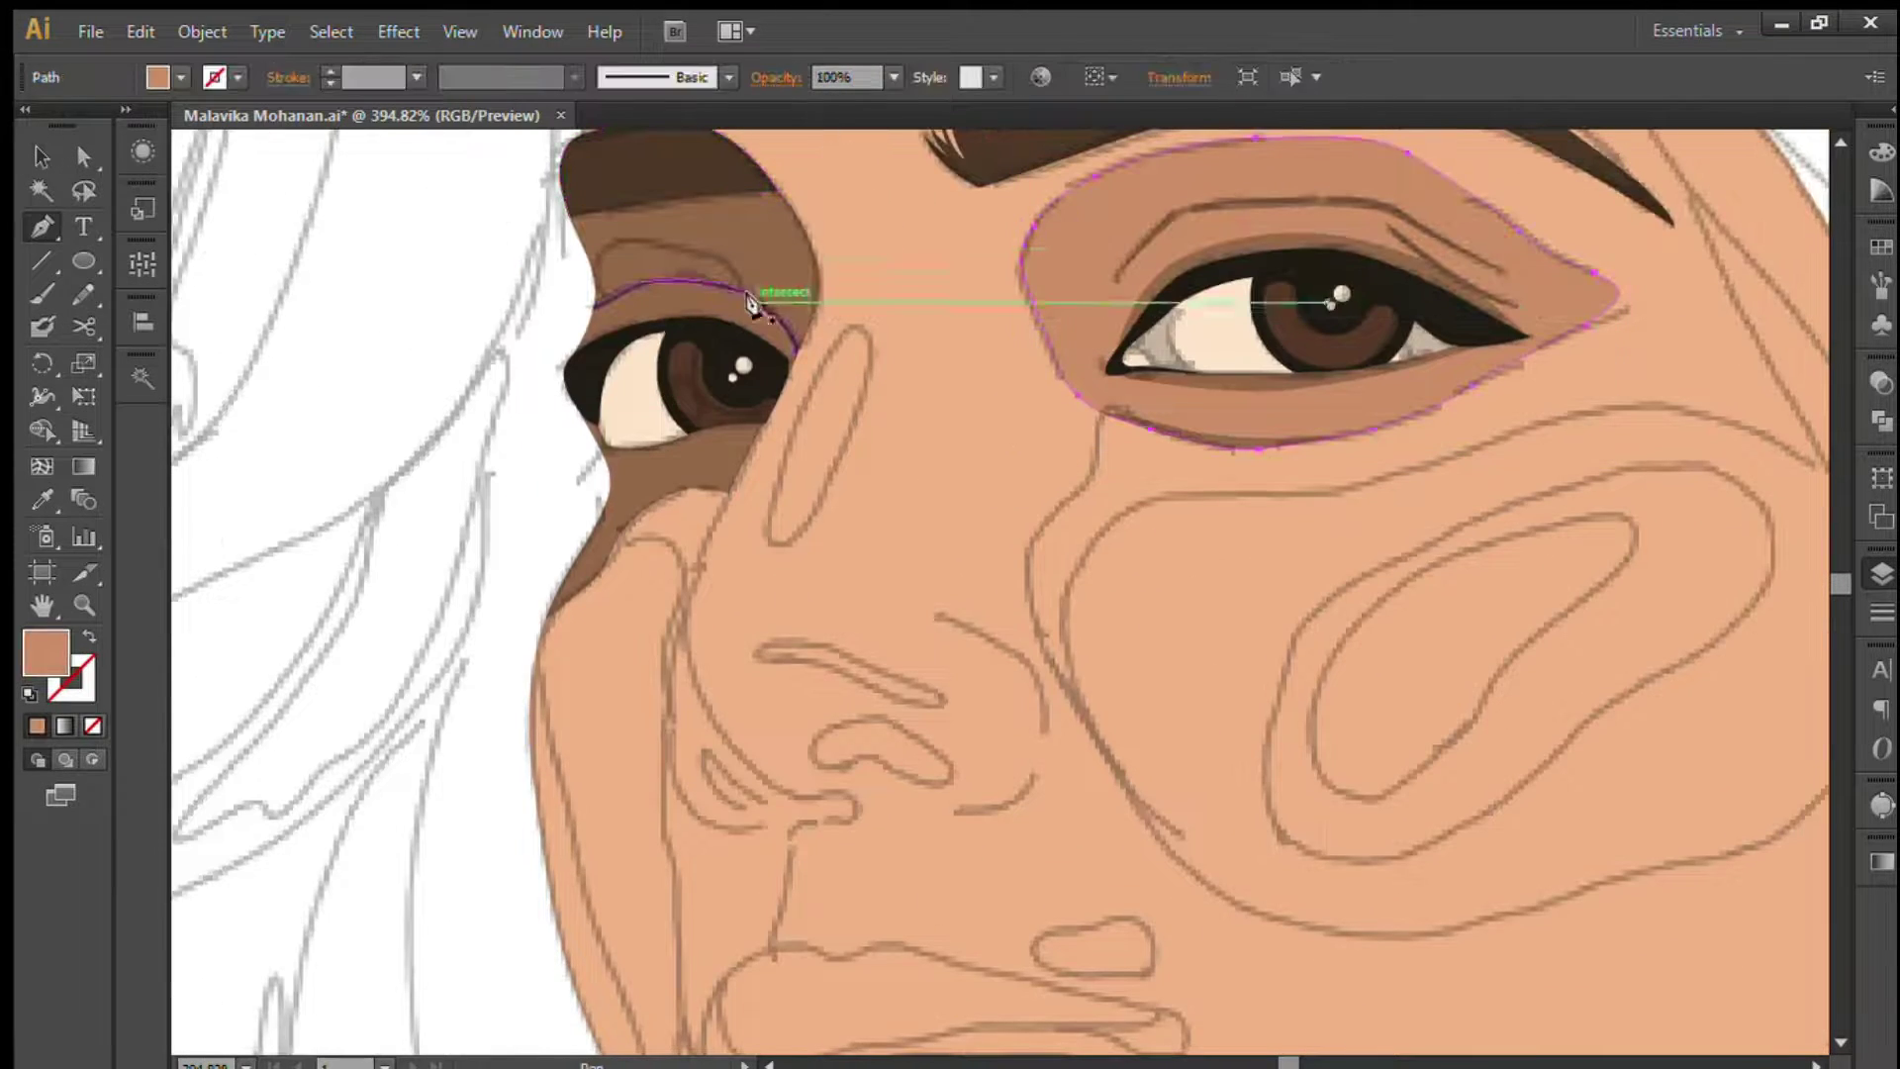
{"action": "left_click", "coordinate": [614, 295]}
{"action": "left_click", "coordinate": [599, 261]}
{"action": "left_click", "coordinate": [668, 243]}
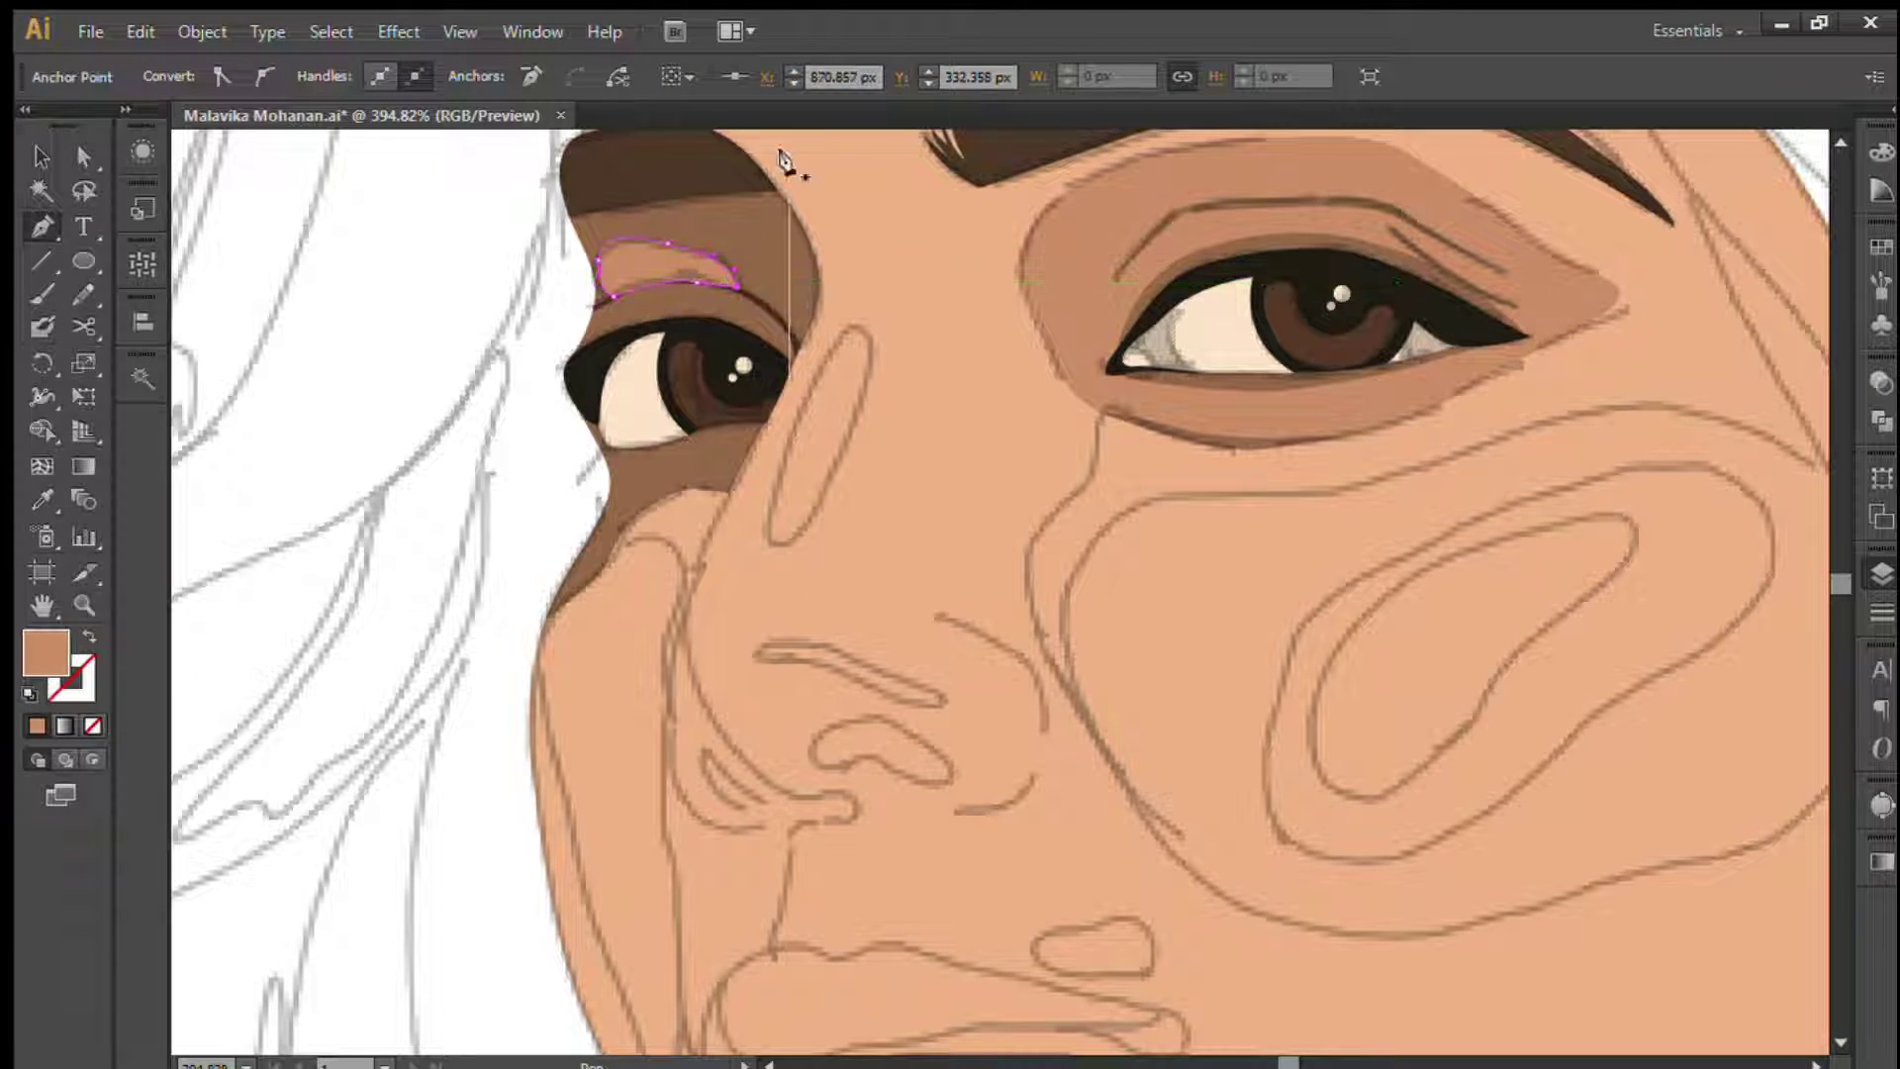
{"action": "key", "text": "ctrl+z"}
{"action": "scroll", "coordinate": [411, 340], "scroll_direction": "down", "scroll_amount": 3}
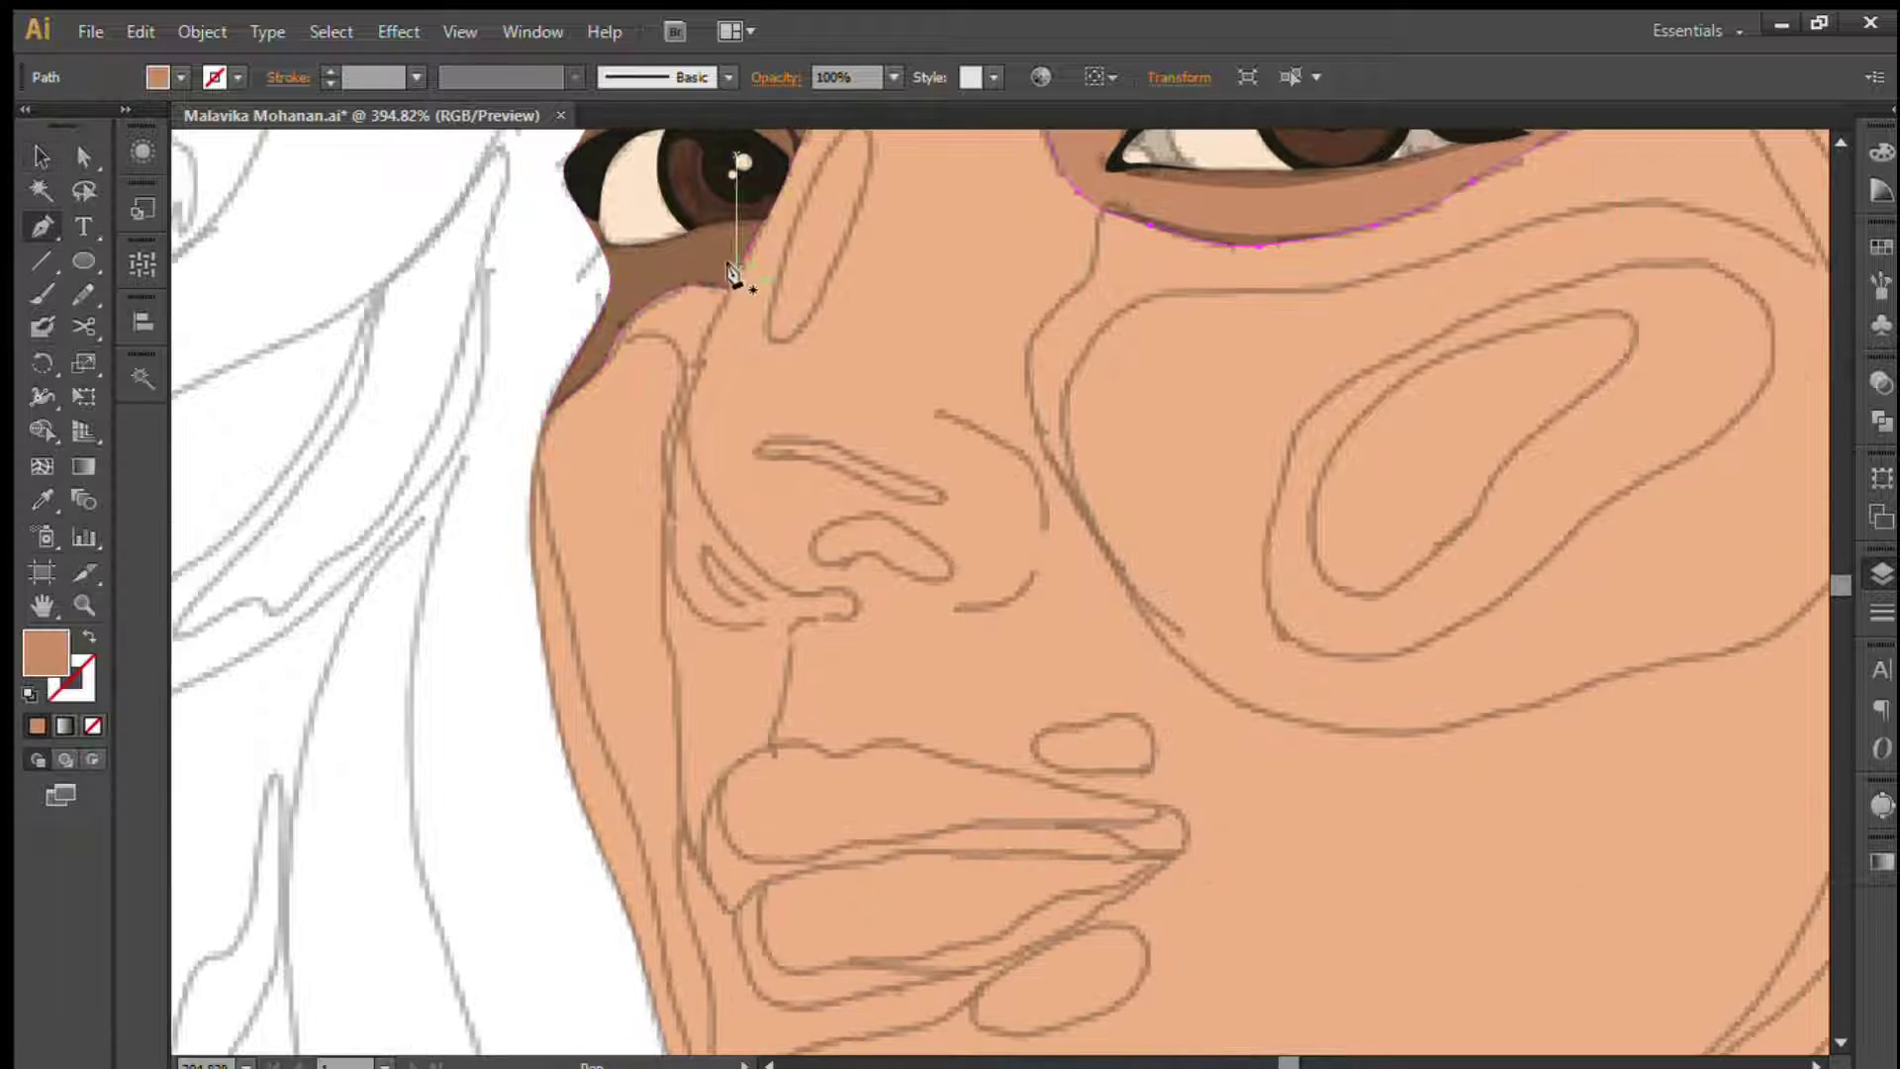
- Draw a brown shadow shape down the left cheek edge
{"action": "scroll", "coordinate": [685, 364], "scroll_direction": "down", "scroll_amount": 3}
{"action": "left_click", "coordinate": [679, 374]}
{"action": "scroll", "coordinate": [692, 552], "scroll_direction": "down", "scroll_amount": 2}
{"action": "left_click", "coordinate": [735, 552]}
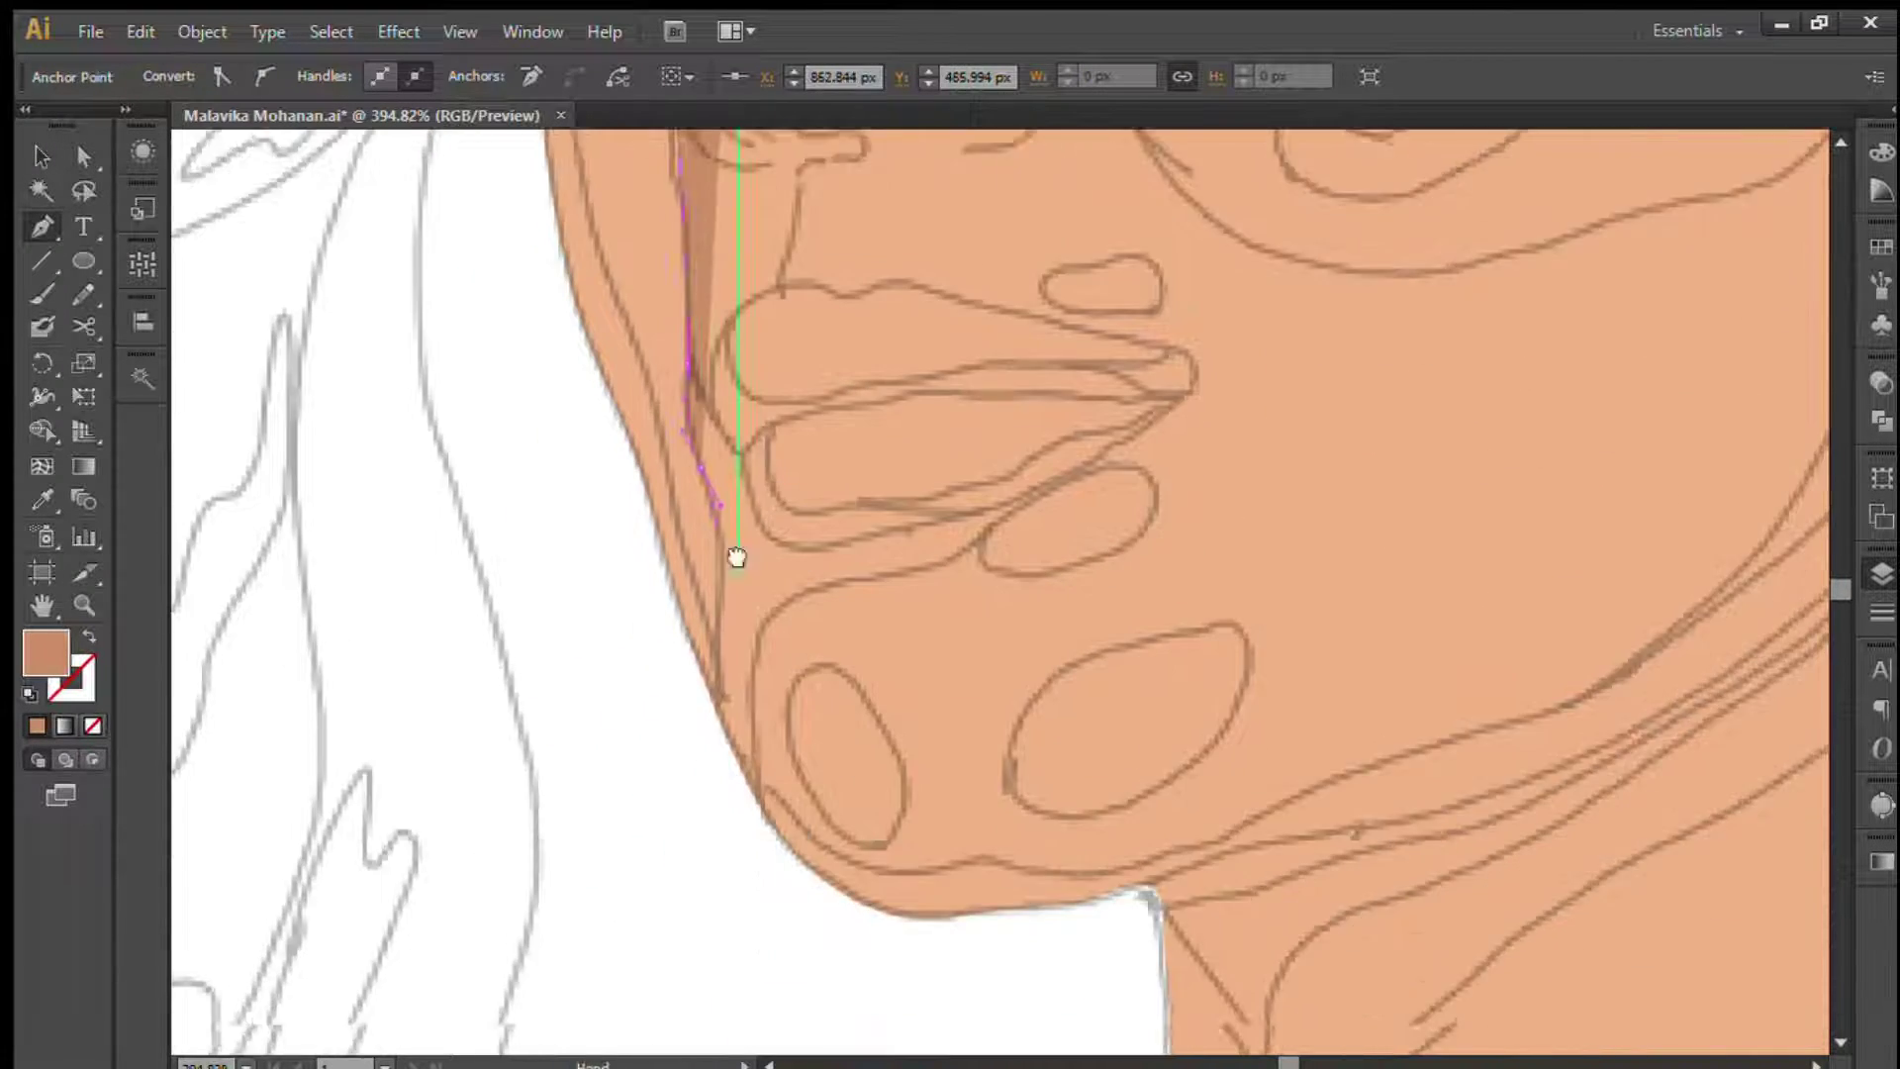
{"action": "mouse_move", "coordinate": [734, 553]}
{"action": "left_mouse_down"}
{"action": "mouse_move", "coordinate": [656, 567]}
{"action": "mouse_move", "coordinate": [755, 912]}
{"action": "left_mouse_up"}
{"action": "left_click", "coordinate": [831, 307]}
{"action": "key", "text": "v"}
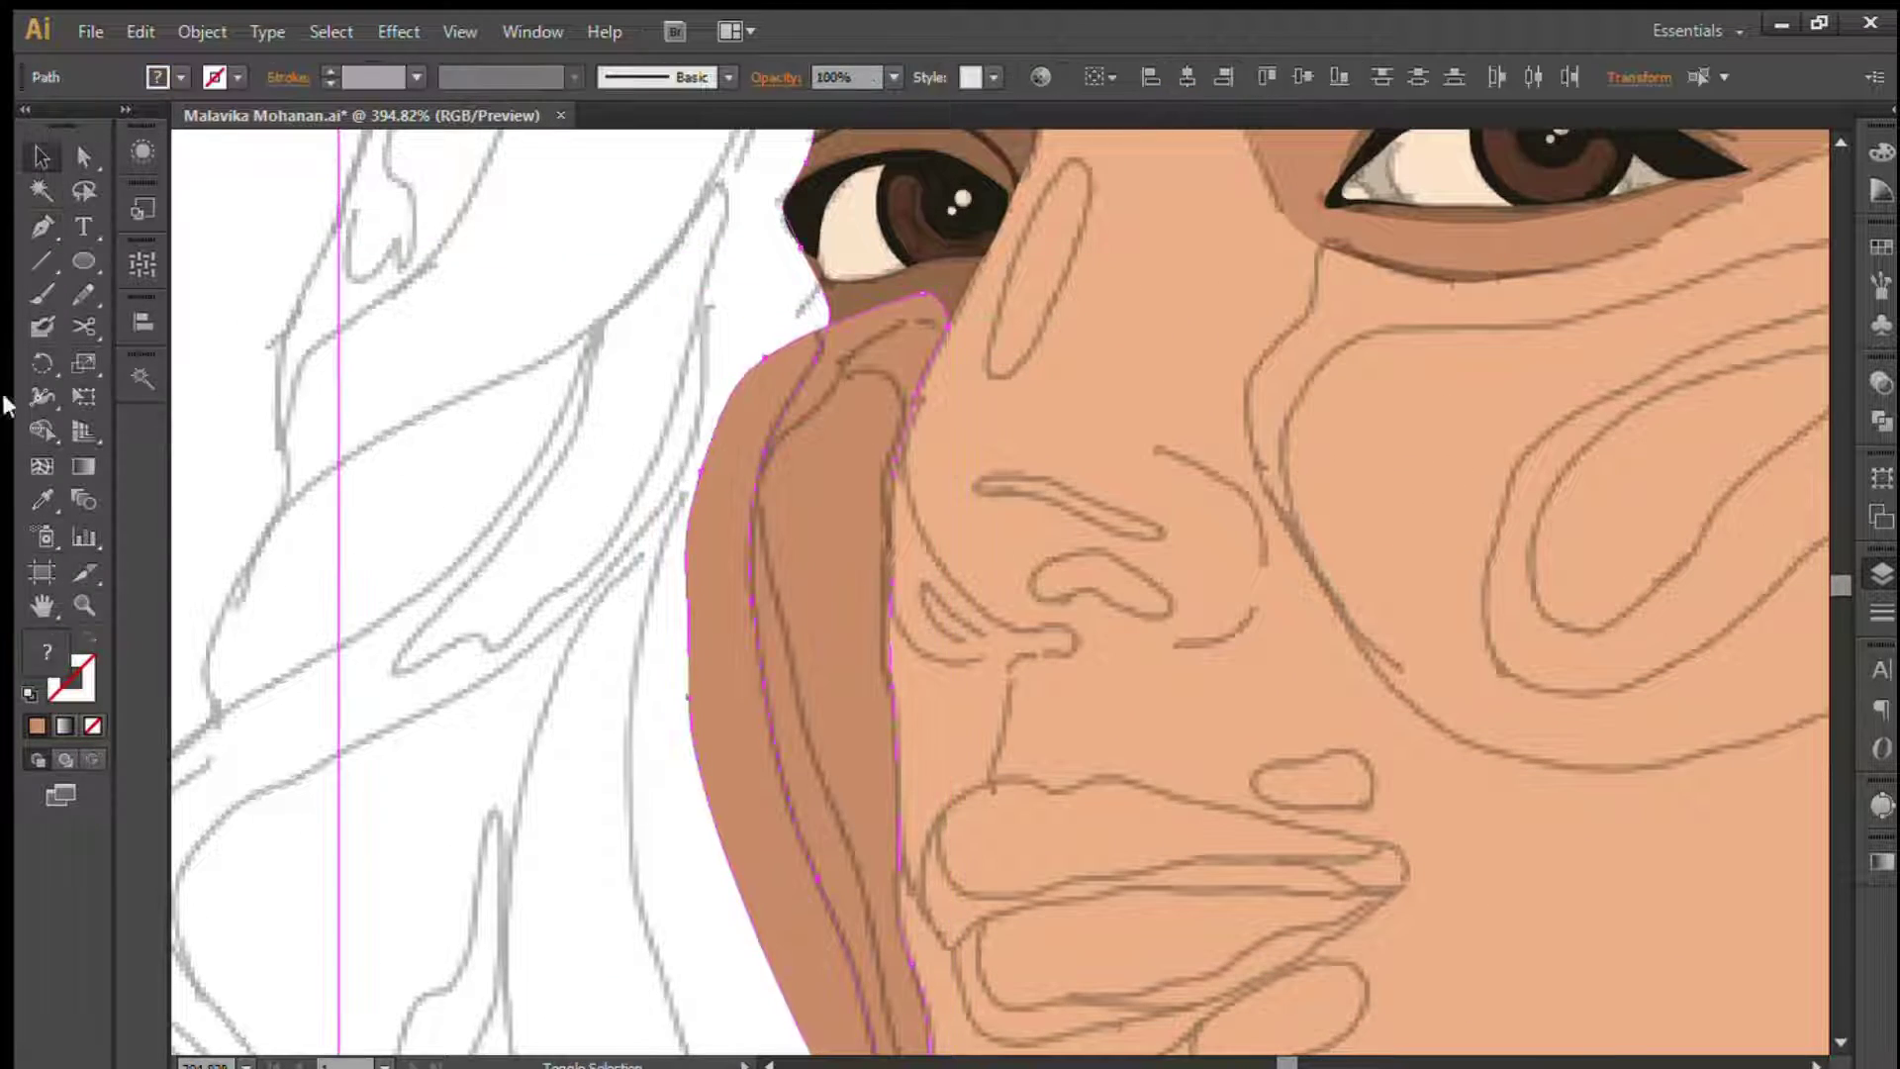
{"action": "left_click", "coordinate": [830, 431]}
- Draw a darker shadow shape along the jaw edge
{"action": "key", "text": "p"}
{"action": "scroll", "coordinate": [621, 419], "scroll_direction": "down", "scroll_amount": 3}
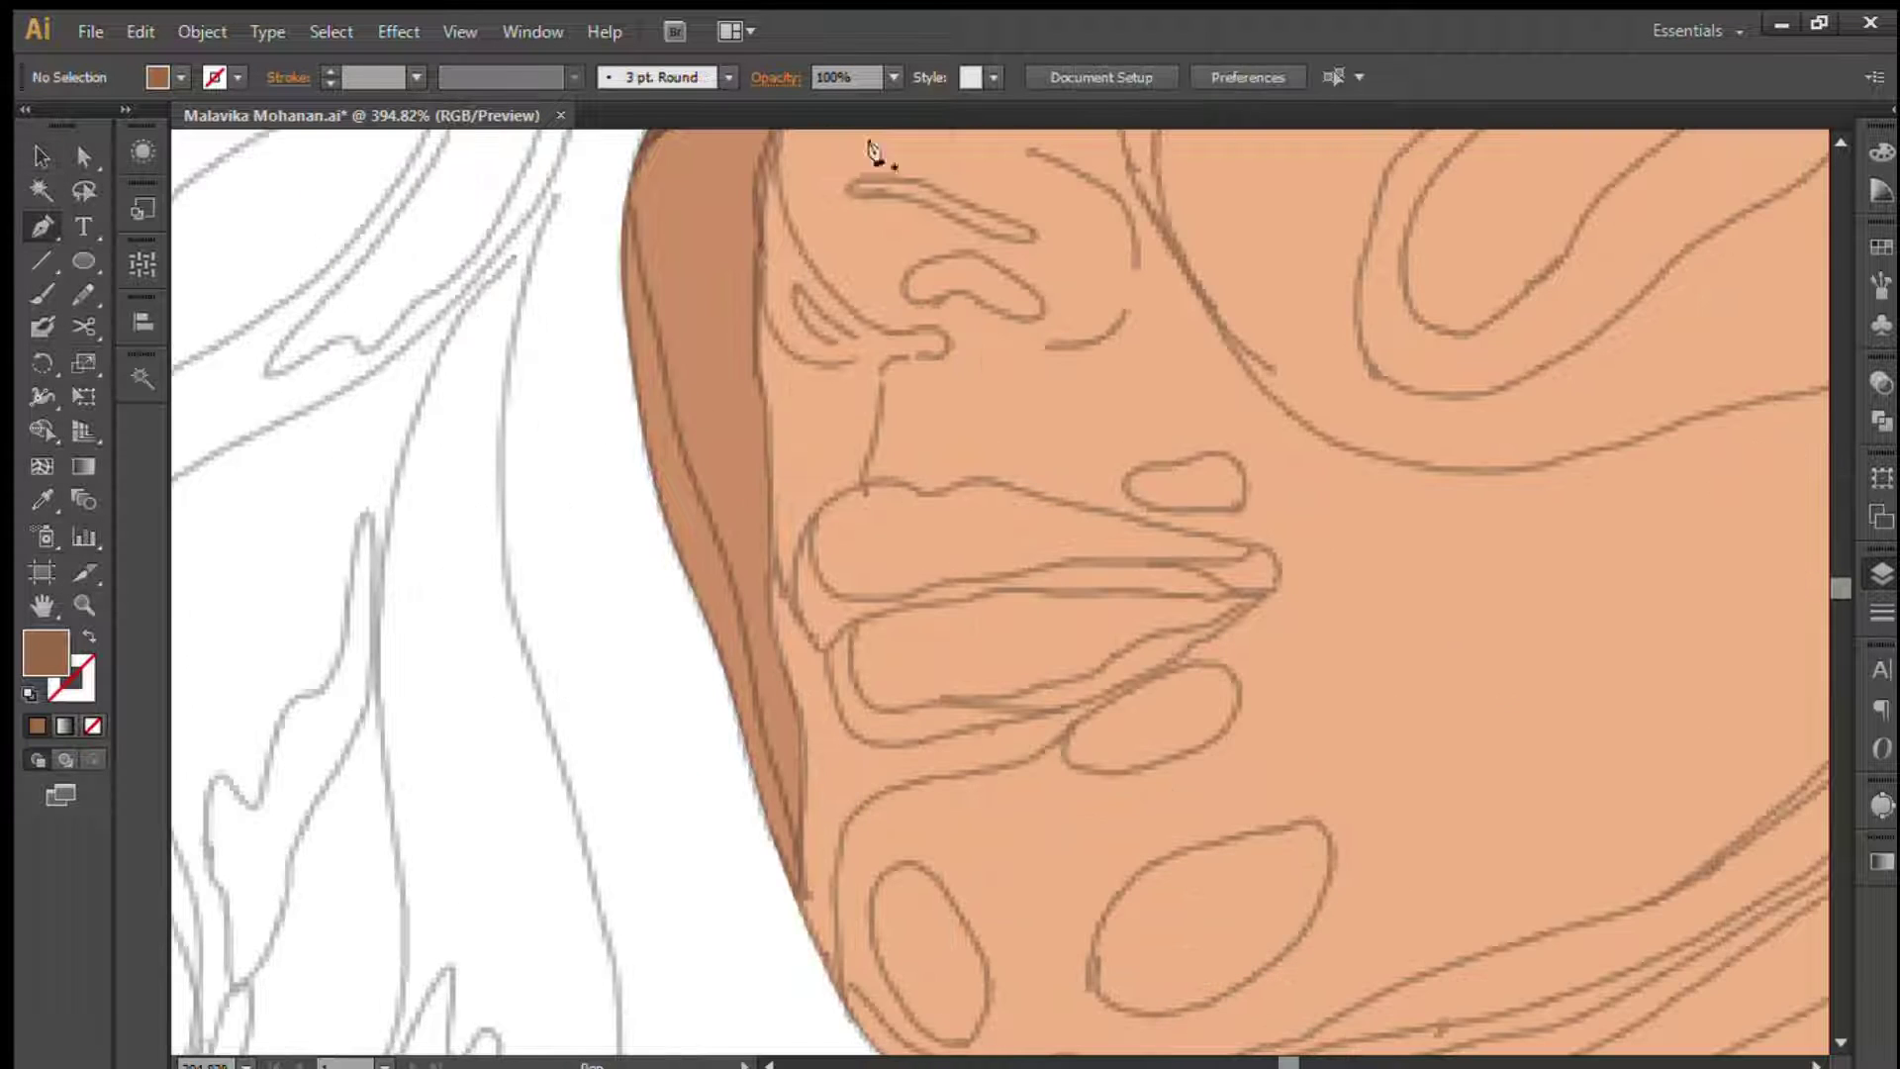
{"action": "left_click", "coordinate": [621, 169]}
{"action": "left_click_drag", "start_coordinate": [676, 413], "coordinate": [699, 509]}
{"action": "left_click", "coordinate": [825, 955]}
{"action": "left_click", "coordinate": [579, 465]}
{"action": "left_click", "coordinate": [621, 168]}
{"action": "key", "text": "v"}
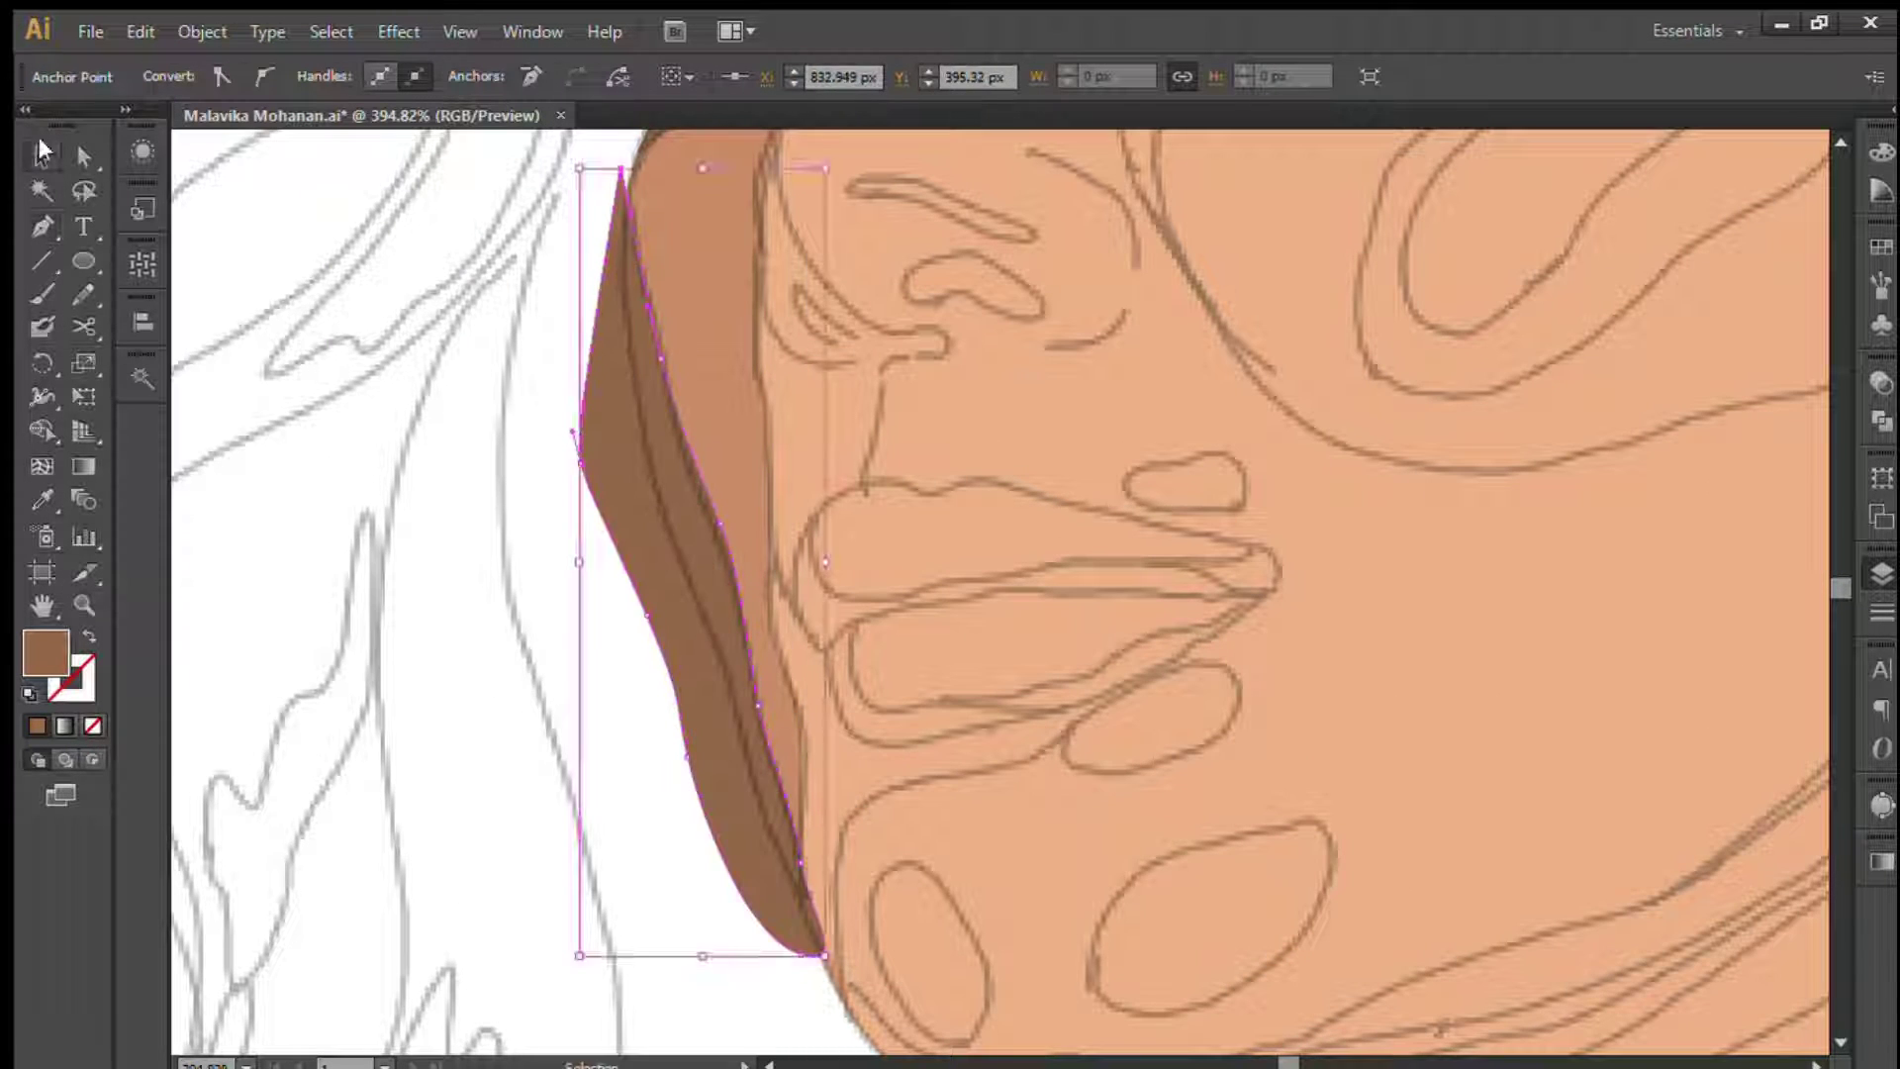
{"action": "left_click", "coordinate": [671, 636]}
- Draw a curved shadow from the eyebrow edge along the hairline across the forehead top
{"action": "scroll", "coordinate": [871, 764], "scroll_direction": "up", "scroll_amount": 10}
{"action": "scroll", "coordinate": [871, 764], "scroll_direction": "up", "scroll_amount": 2}
{"action": "key", "text": "p"}
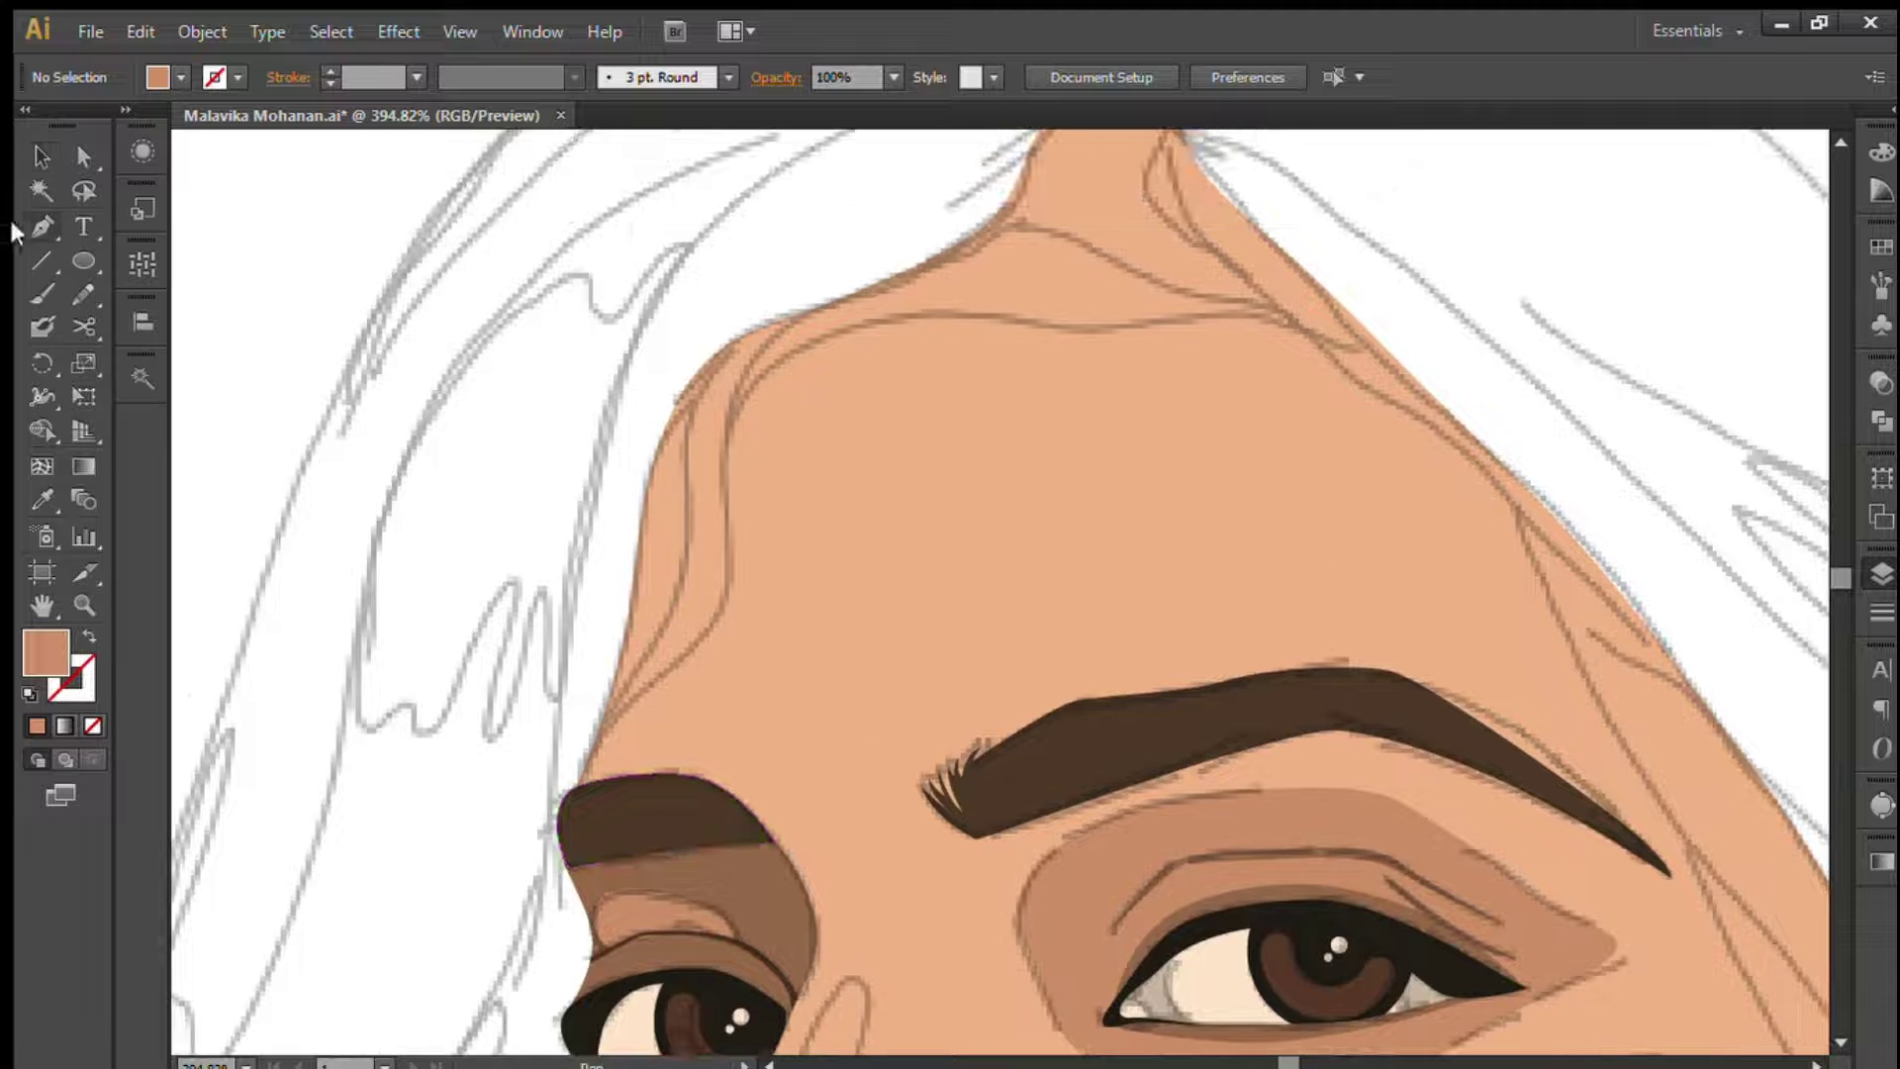
{"action": "key", "text": "v"}
{"action": "left_click", "coordinate": [576, 775]}
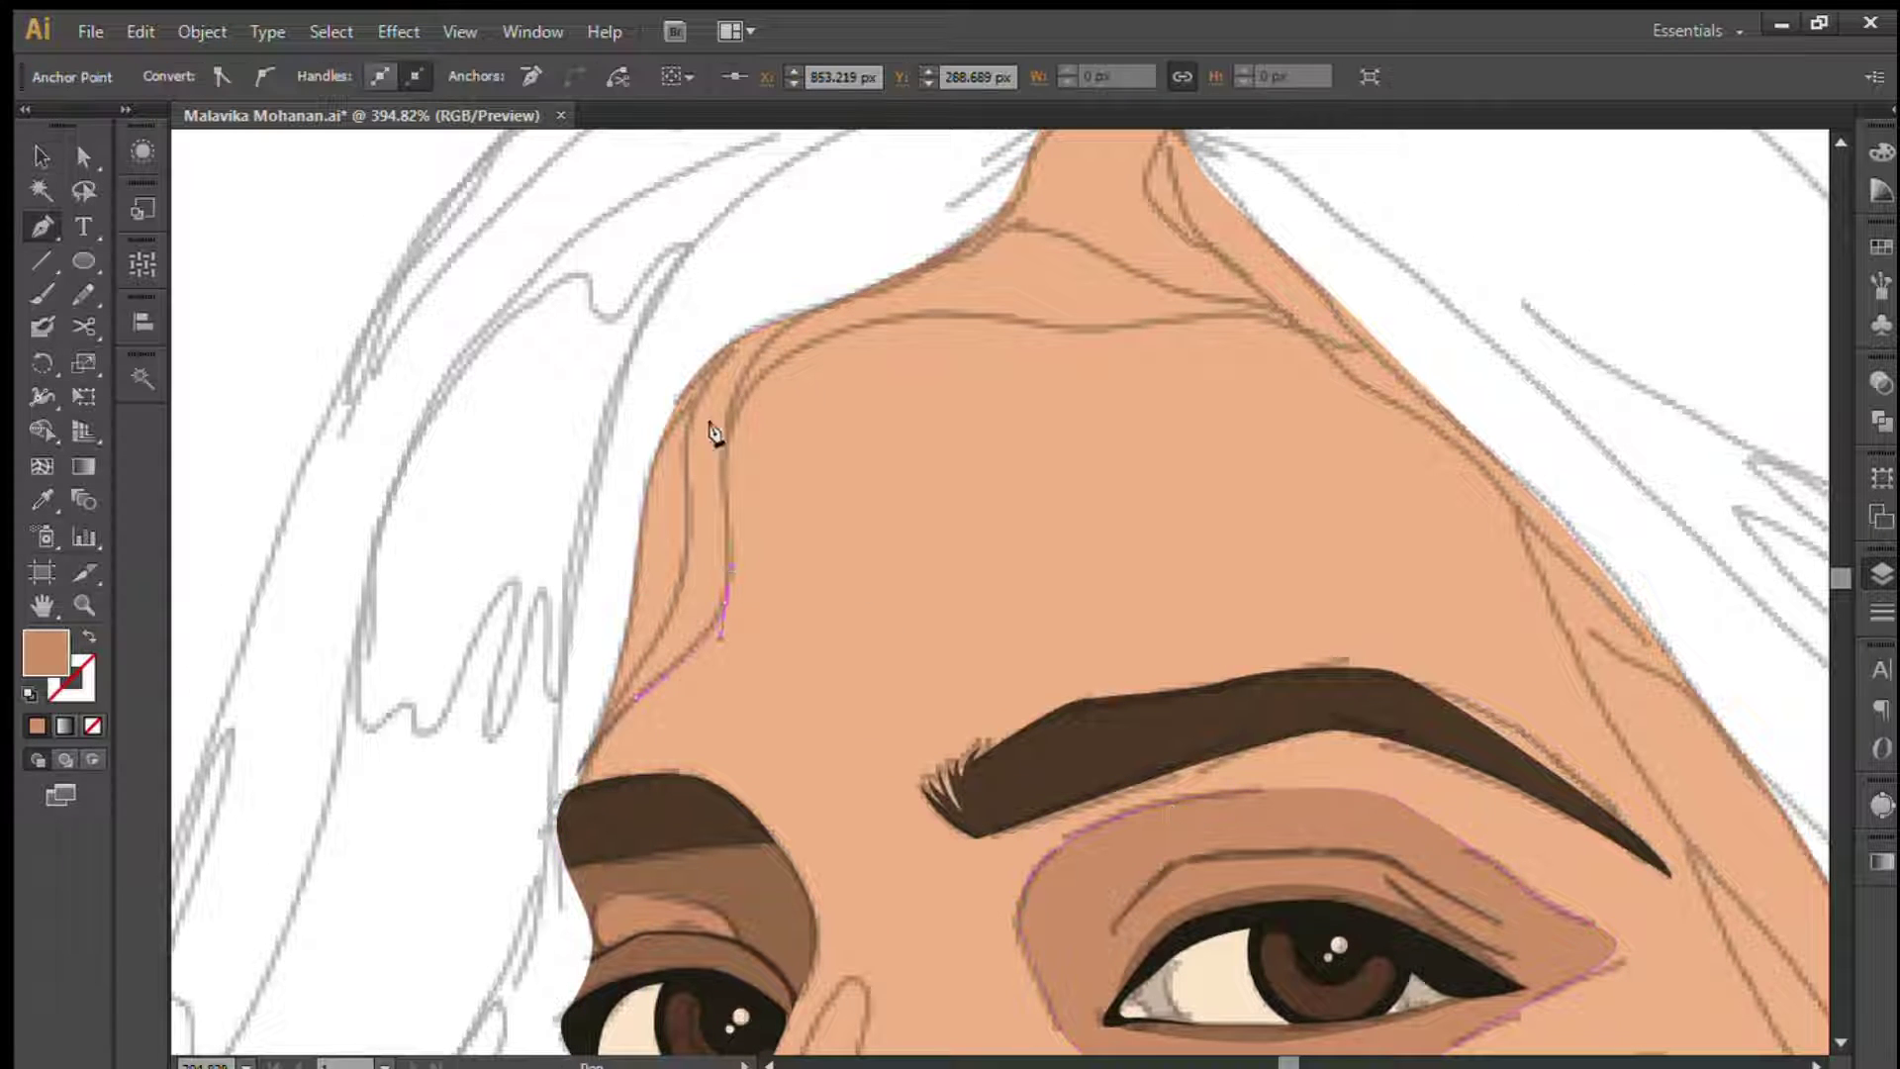
{"action": "left_click", "coordinate": [728, 604]}
{"action": "left_click_drag", "start_coordinate": [732, 401], "coordinate": [775, 368]}
{"action": "scroll", "coordinate": [1264, 310], "scroll_direction": "down", "scroll_amount": 1}
{"action": "scroll", "coordinate": [1125, 488], "scroll_direction": "right", "scroll_amount": 3}
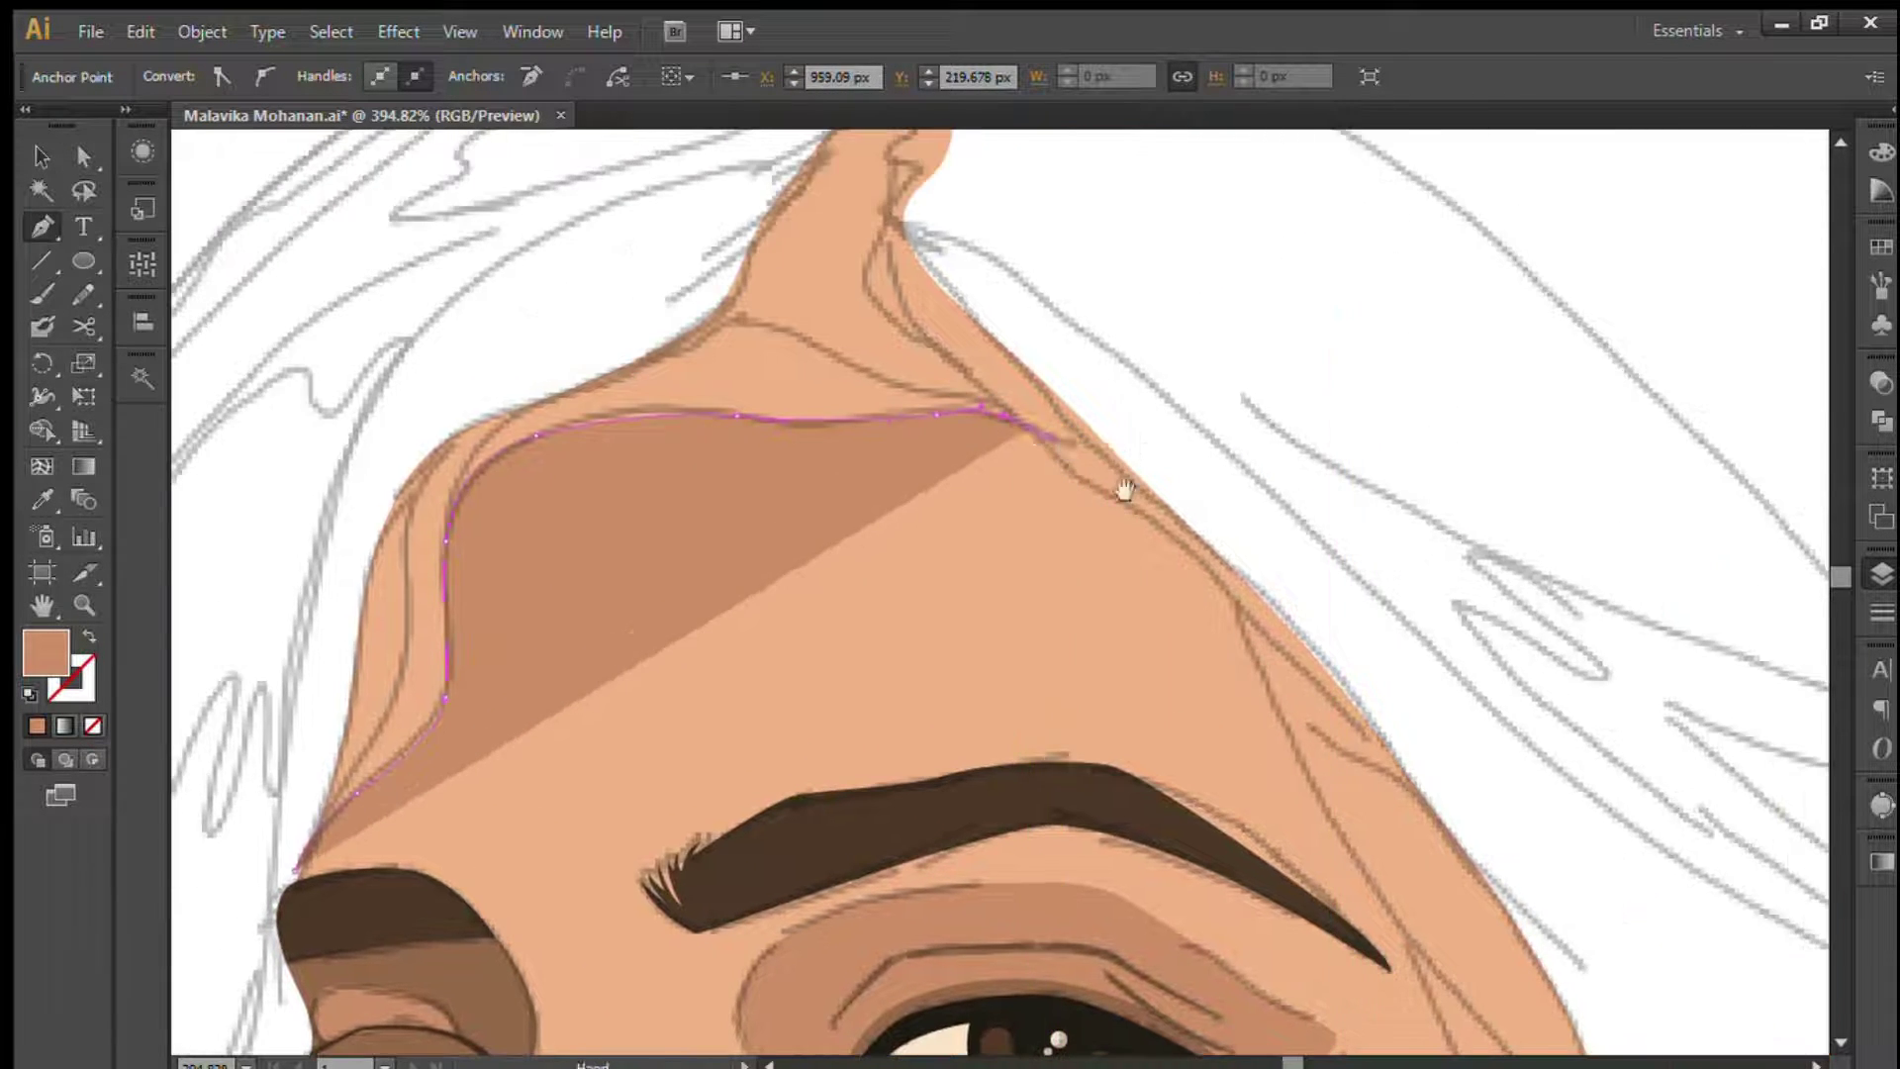
{"action": "scroll", "coordinate": [1137, 538], "scroll_direction": "right", "scroll_amount": 3}
{"action": "scroll", "coordinate": [1138, 539], "scroll_direction": "down", "scroll_amount": 3}
{"action": "left_click_drag", "start_coordinate": [995, 341], "coordinate": [1094, 506]}
{"action": "scroll", "coordinate": [1094, 507], "scroll_direction": "down", "scroll_amount": 3}
{"action": "scroll", "coordinate": [1145, 551], "scroll_direction": "up", "scroll_amount": 3}
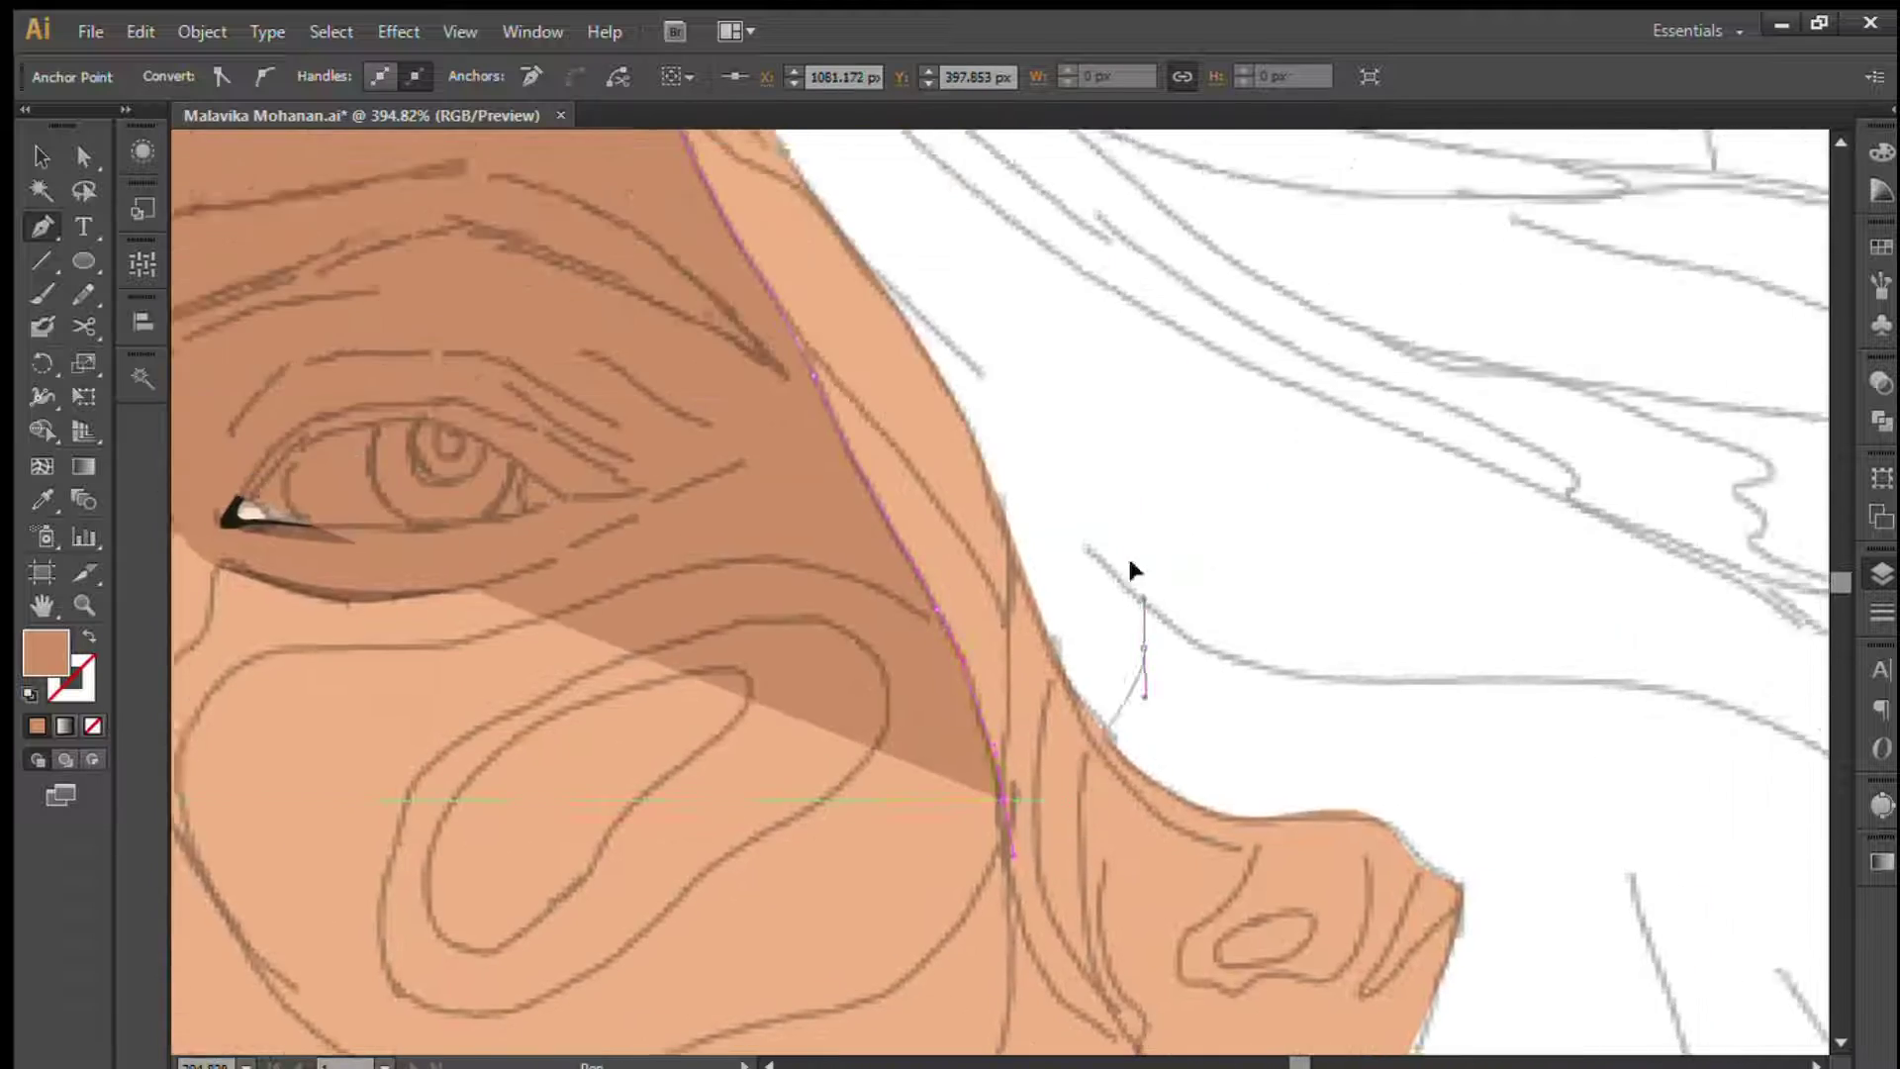
{"action": "scroll", "coordinate": [1127, 554], "scroll_direction": "up", "scroll_amount": 5}
{"action": "scroll", "coordinate": [976, 419], "scroll_direction": "left", "scroll_amount": 5}
{"action": "scroll", "coordinate": [722, 581], "scroll_direction": "down", "scroll_amount": 3}
{"action": "scroll", "coordinate": [403, 657], "scroll_direction": "up", "scroll_amount": 3}
{"action": "left_click", "coordinate": [403, 657], "text": "ctrl"}
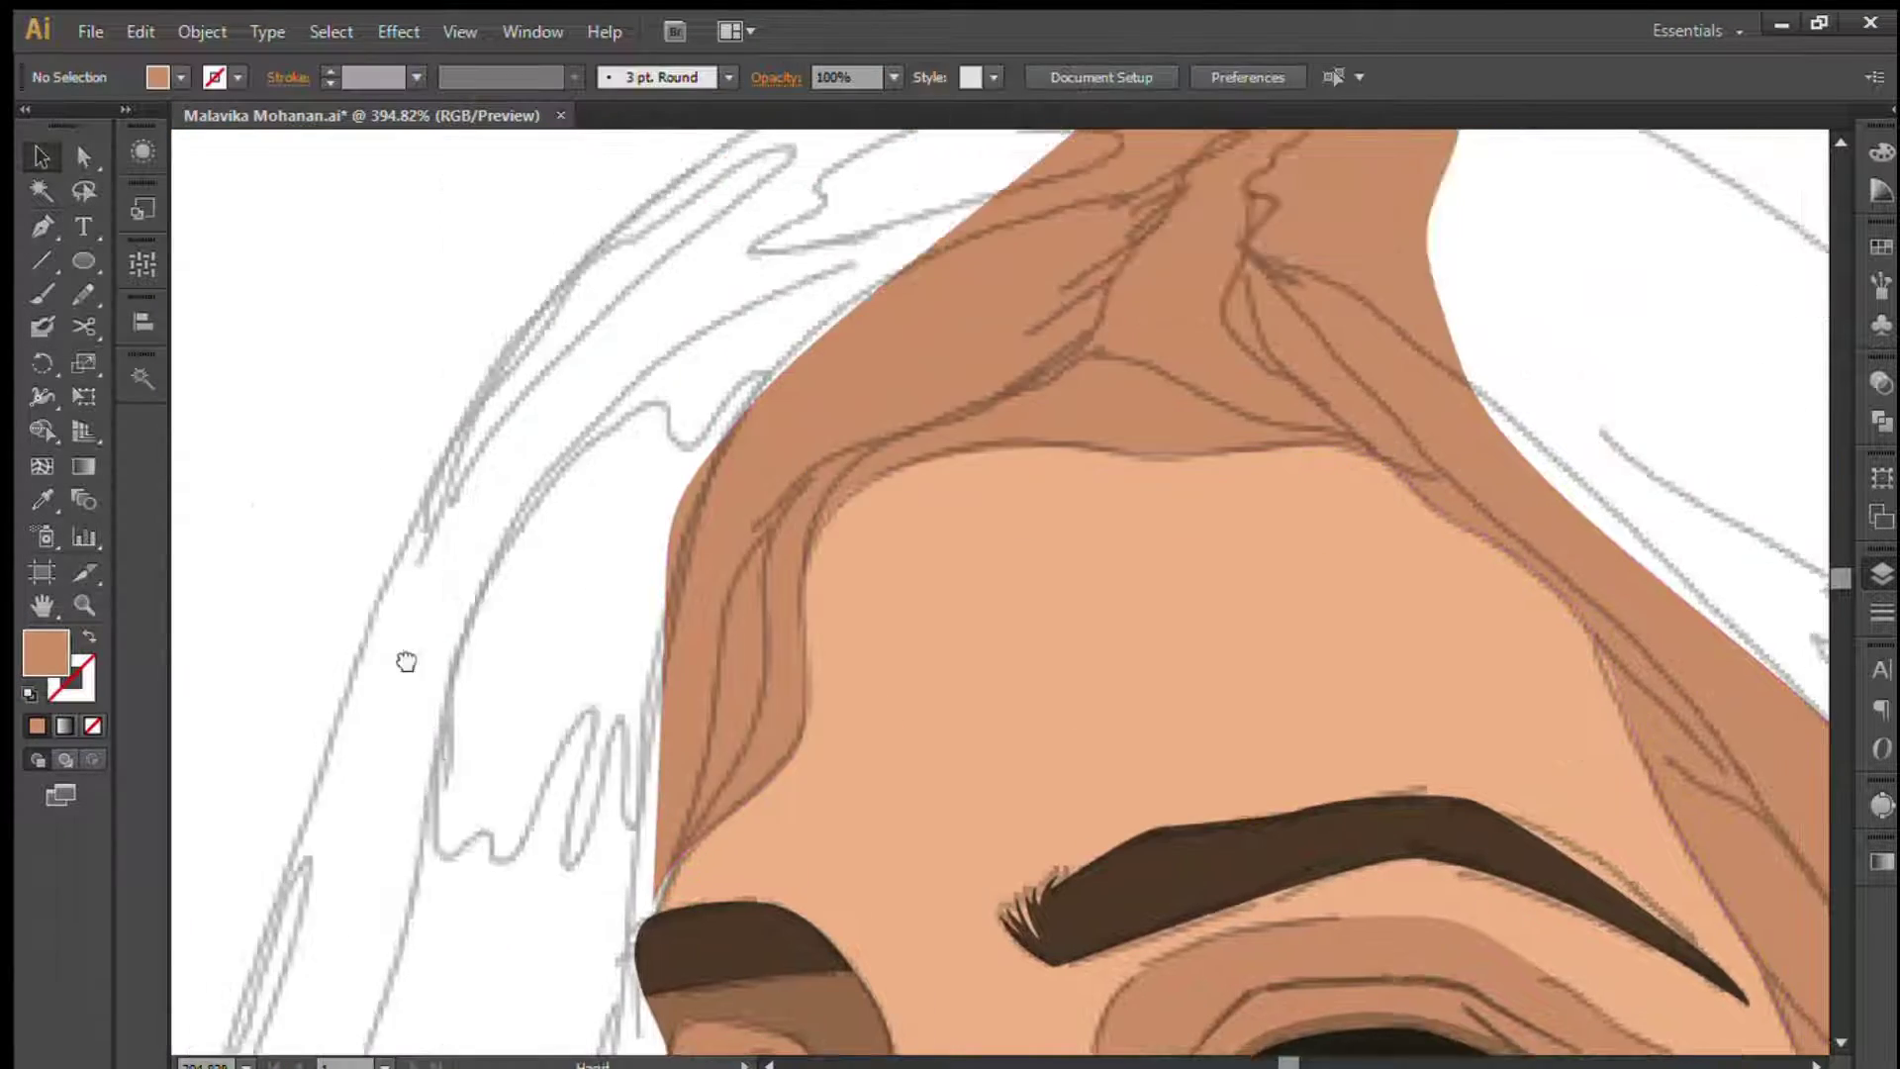
- Draw a hair shape at the left temple and sample a brown fill with the Eyedropper
{"action": "scroll", "coordinate": [425, 658], "scroll_direction": "down", "scroll_amount": 3}
{"action": "left_click", "coordinate": [486, 731]}
{"action": "scroll", "coordinate": [593, 396], "scroll_direction": "up", "scroll_amount": 3}
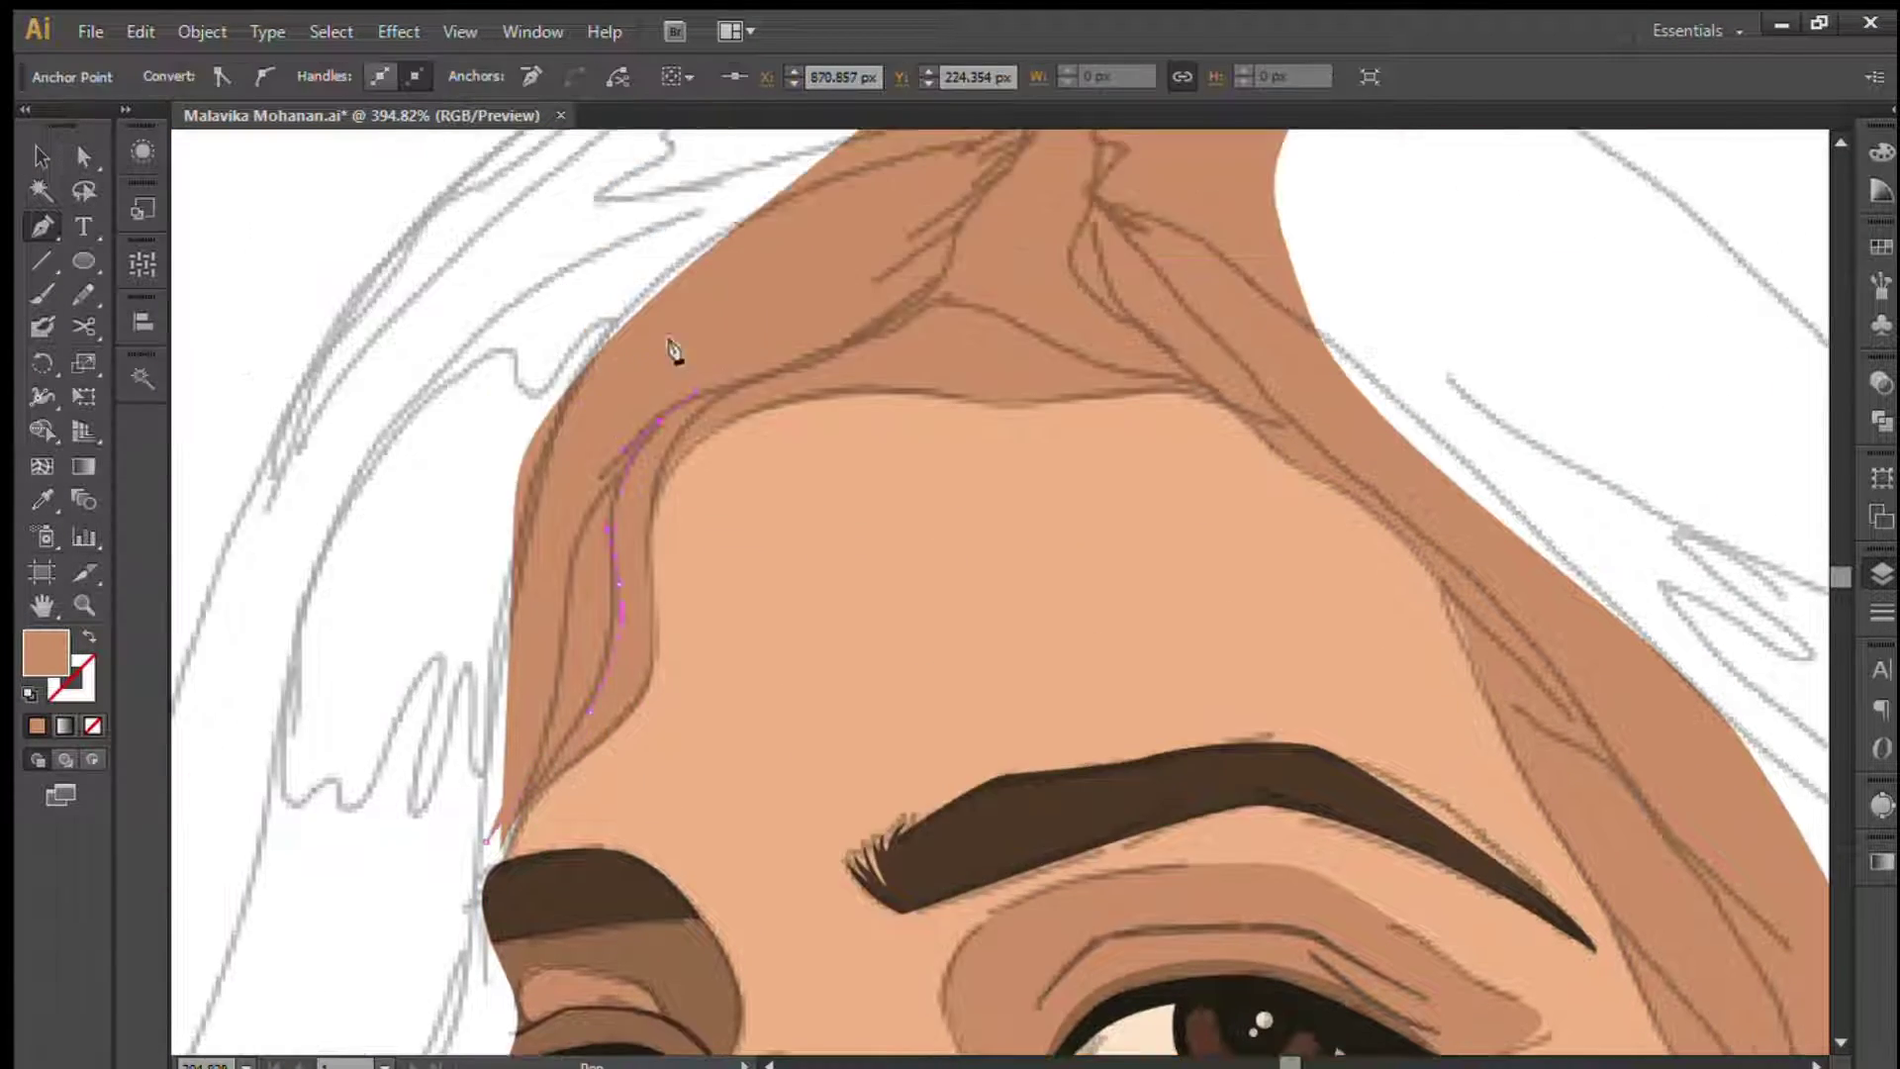
{"action": "scroll", "coordinate": [990, 594], "scroll_direction": "down", "scroll_amount": 3}
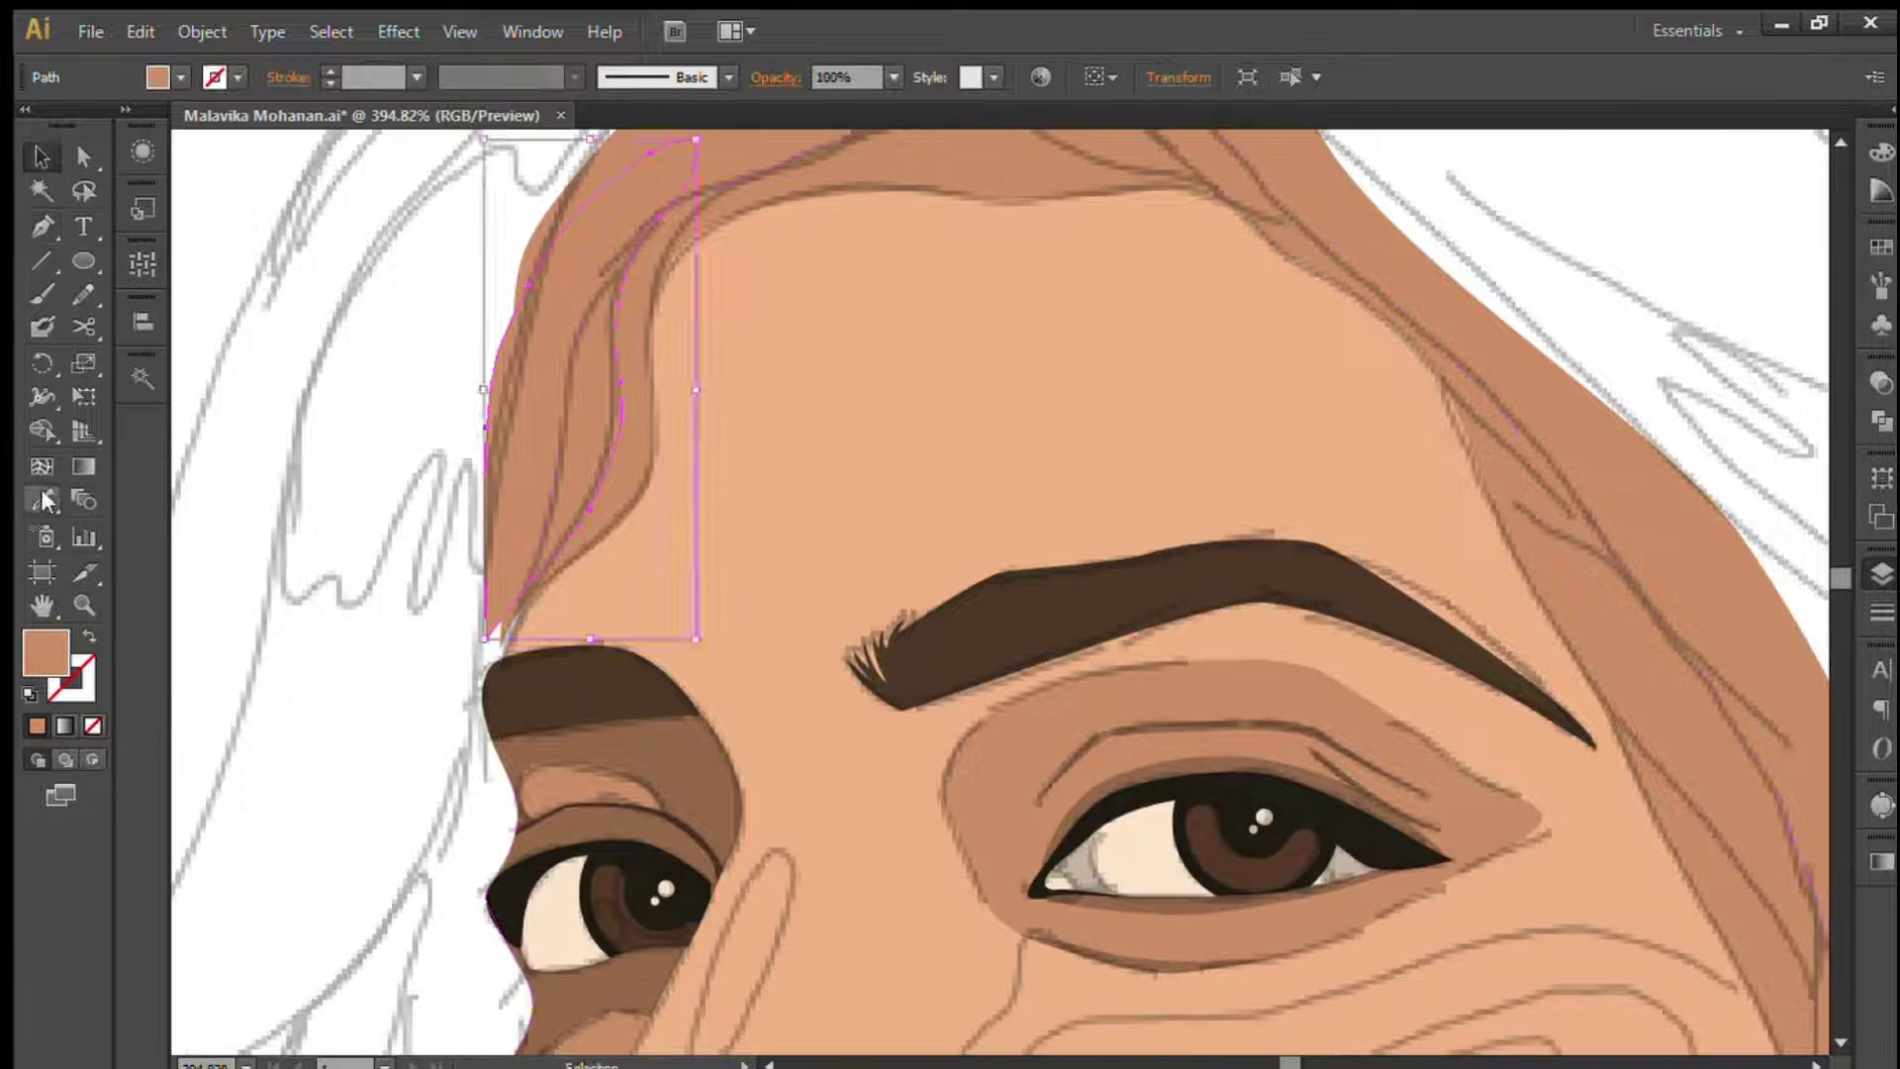
{"action": "key", "text": "i"}
{"action": "left_click", "coordinate": [990, 604]}
{"action": "left_click", "coordinate": [42, 156]}
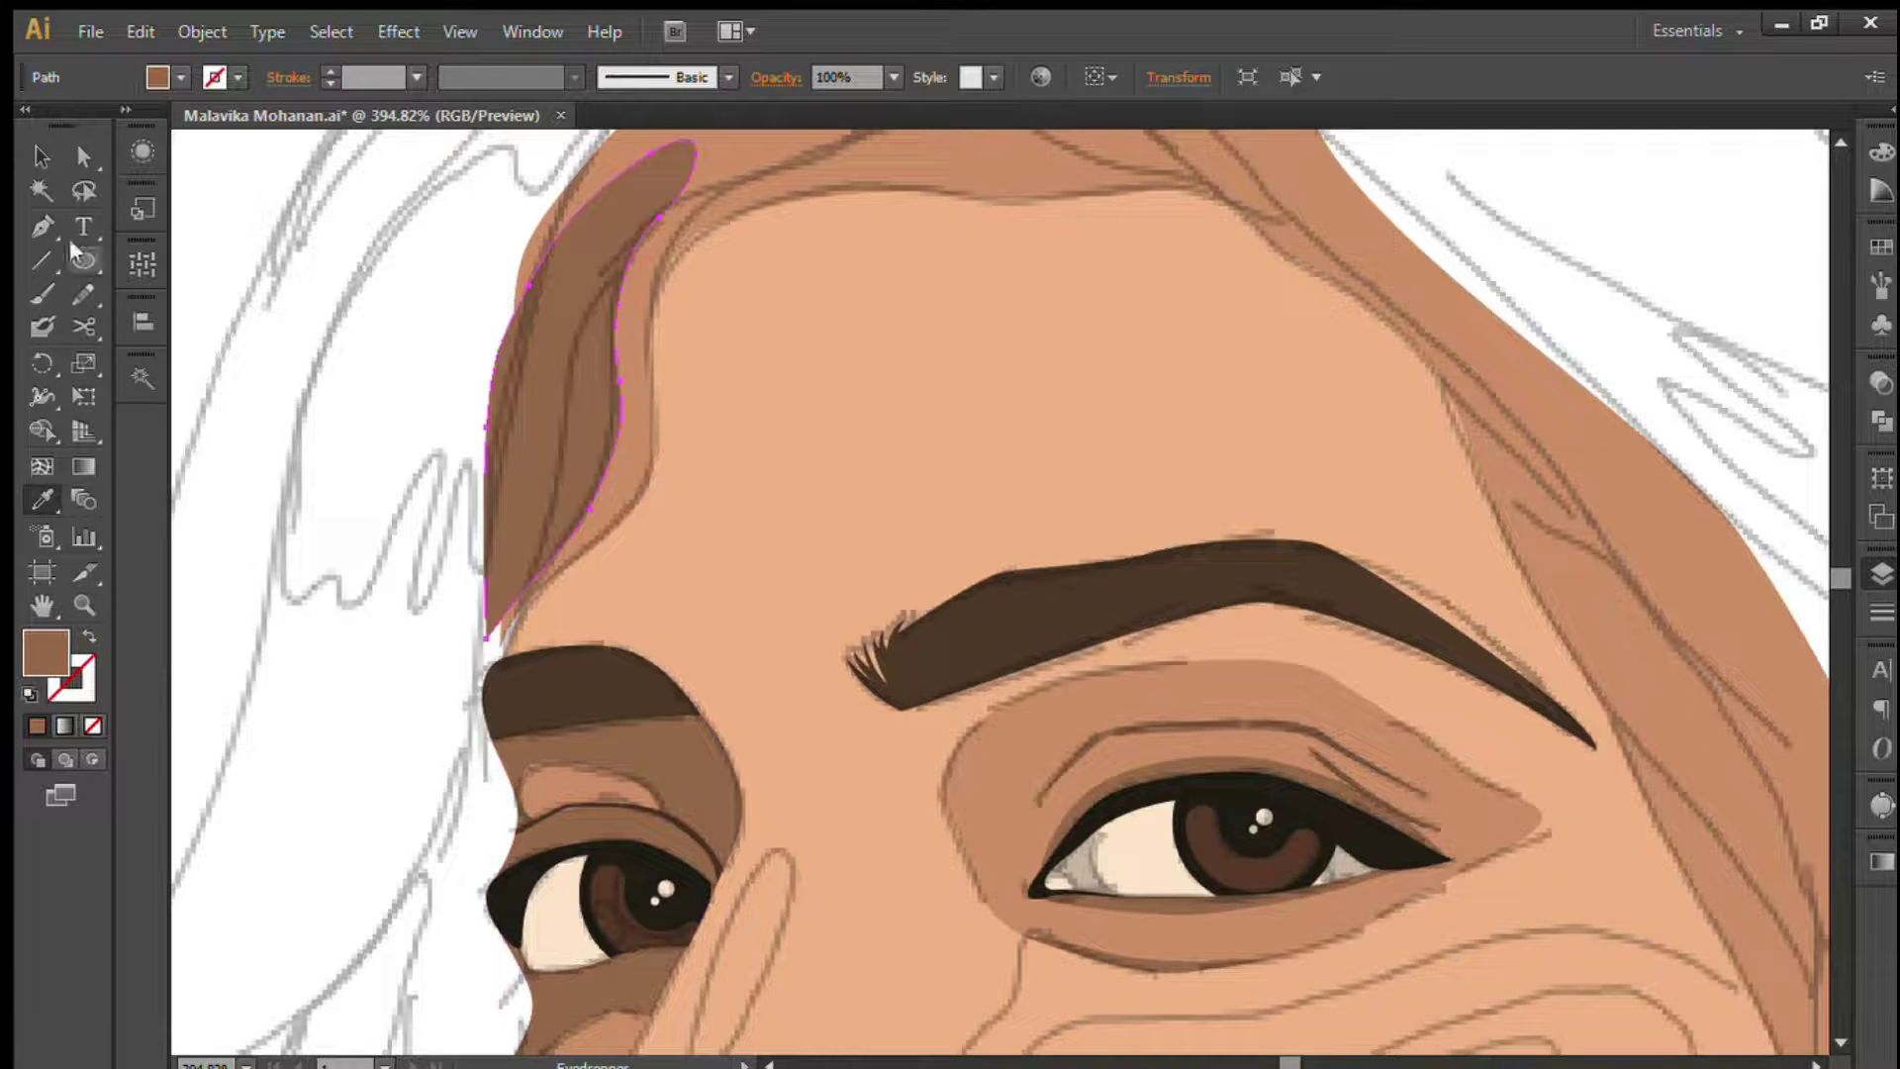
- Draw another brown hair shape along the hairline, then zoom out to the whole portrait
{"action": "left_click_drag", "start_coordinate": [987, 303], "coordinate": [963, 571]}
{"action": "left_click", "coordinate": [636, 594]}
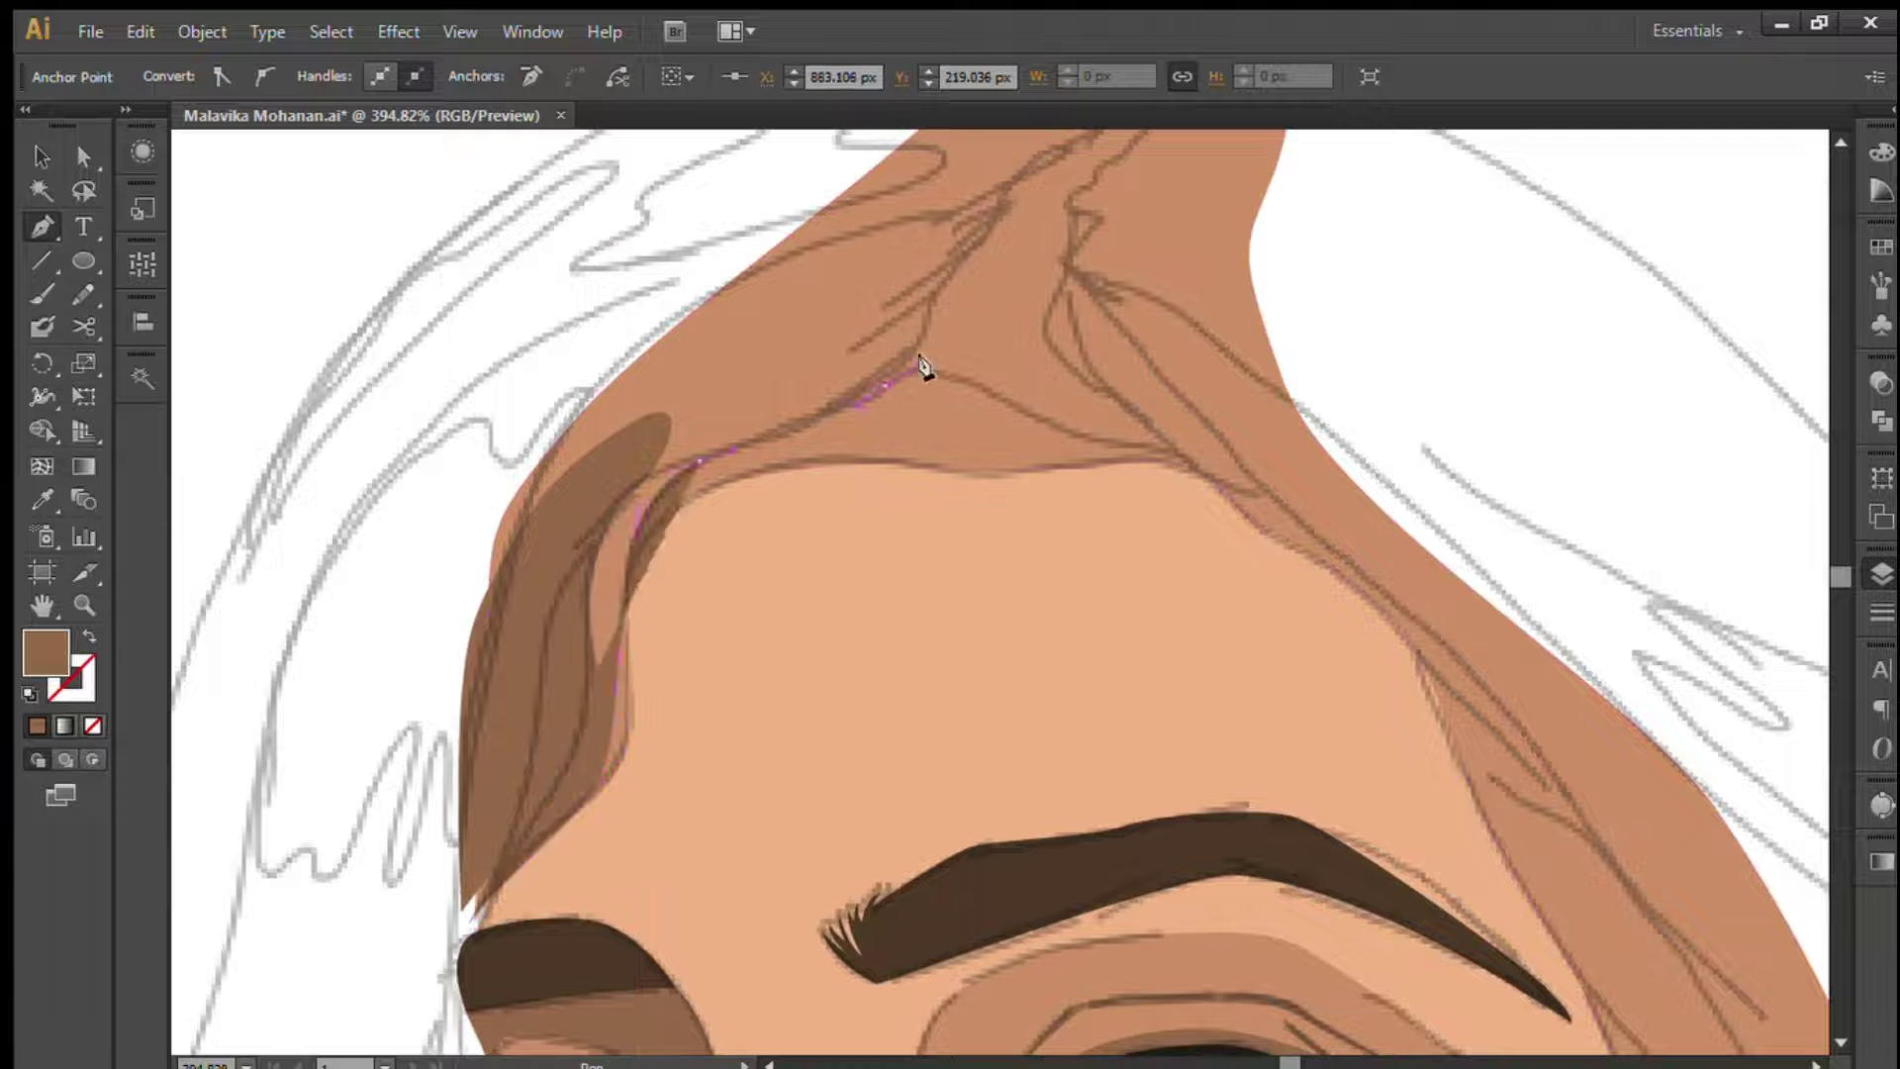
{"action": "left_click", "coordinate": [1083, 467]}
{"action": "left_click_drag", "start_coordinate": [1083, 467], "coordinate": [701, 615]}
{"action": "scroll", "coordinate": [700, 616], "scroll_direction": "down", "scroll_amount": 5}
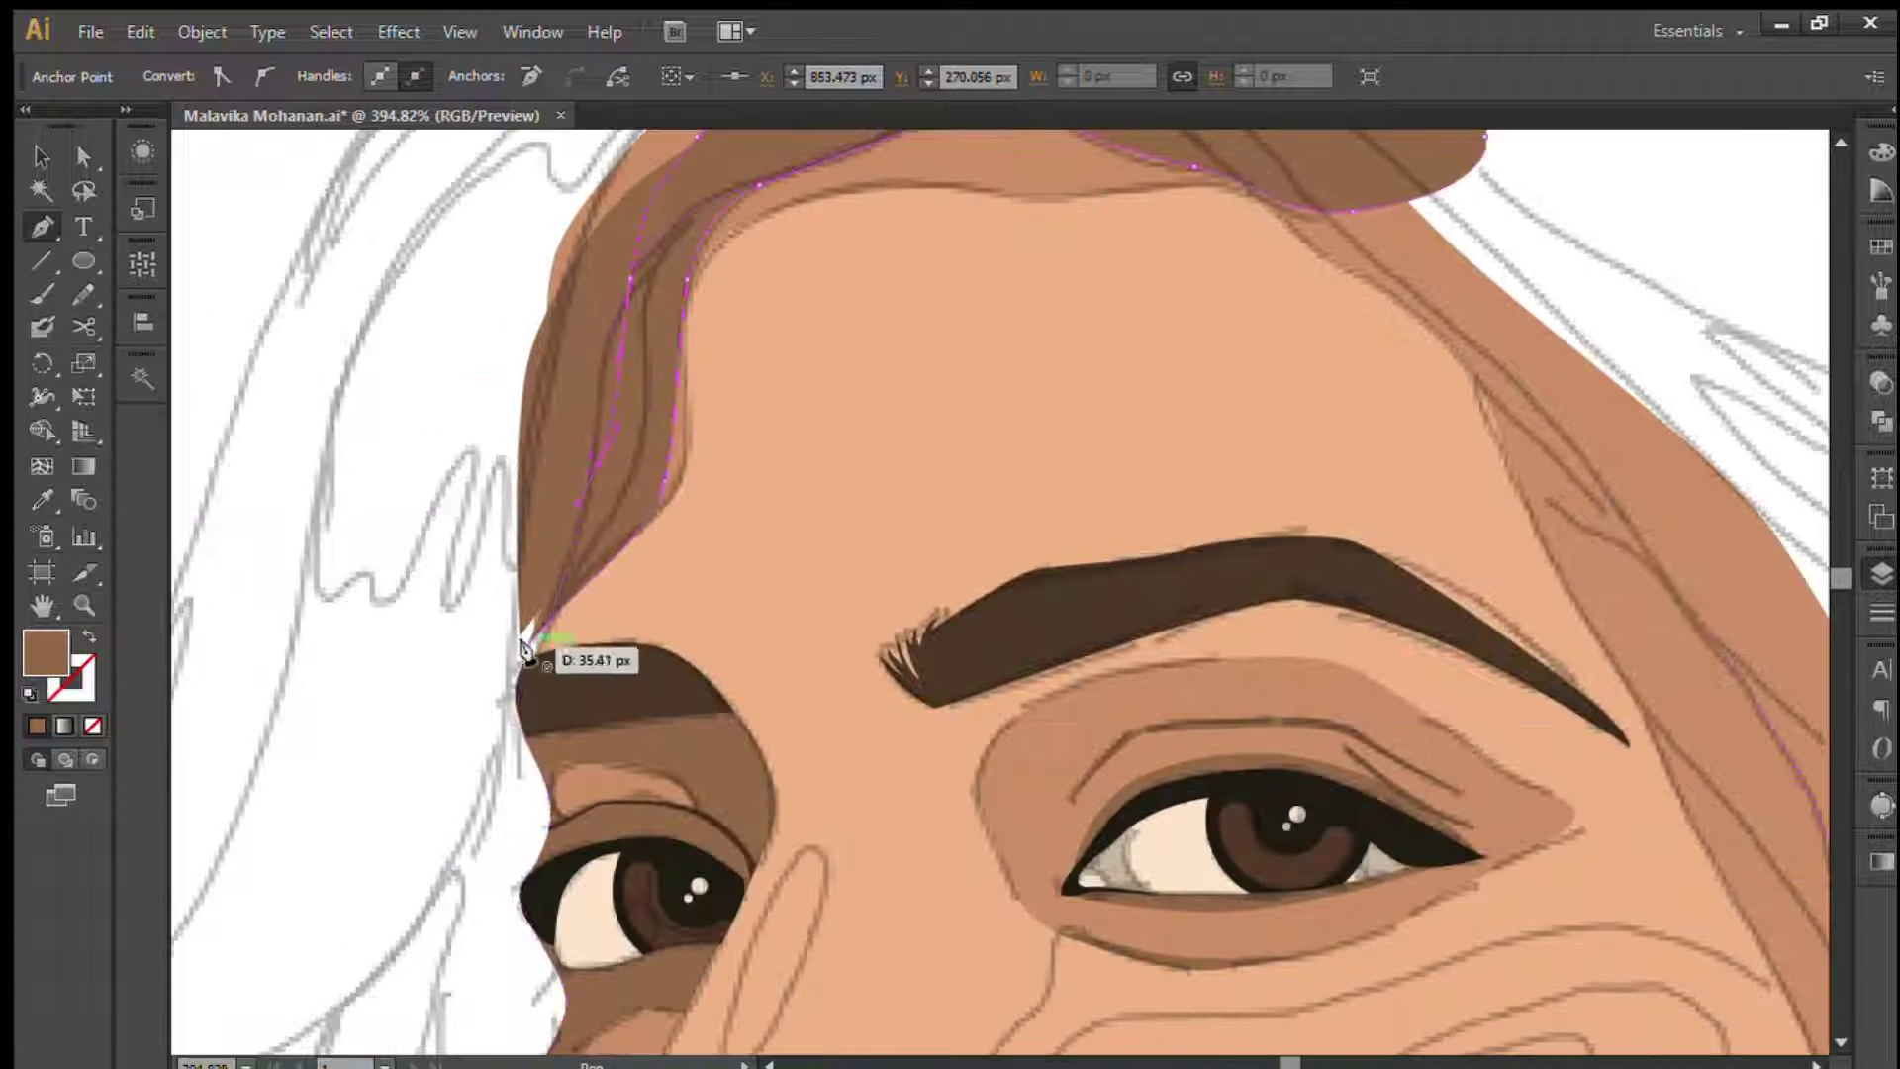
{"action": "key", "text": "v"}
{"action": "left_click", "coordinate": [530, 633]}
{"action": "key", "text": "ctrl+0"}
- Zoom in on the face and set the fill to the dark brown swatch
{"action": "left_click", "coordinate": [85, 606]}
{"action": "left_click", "coordinate": [903, 805]}
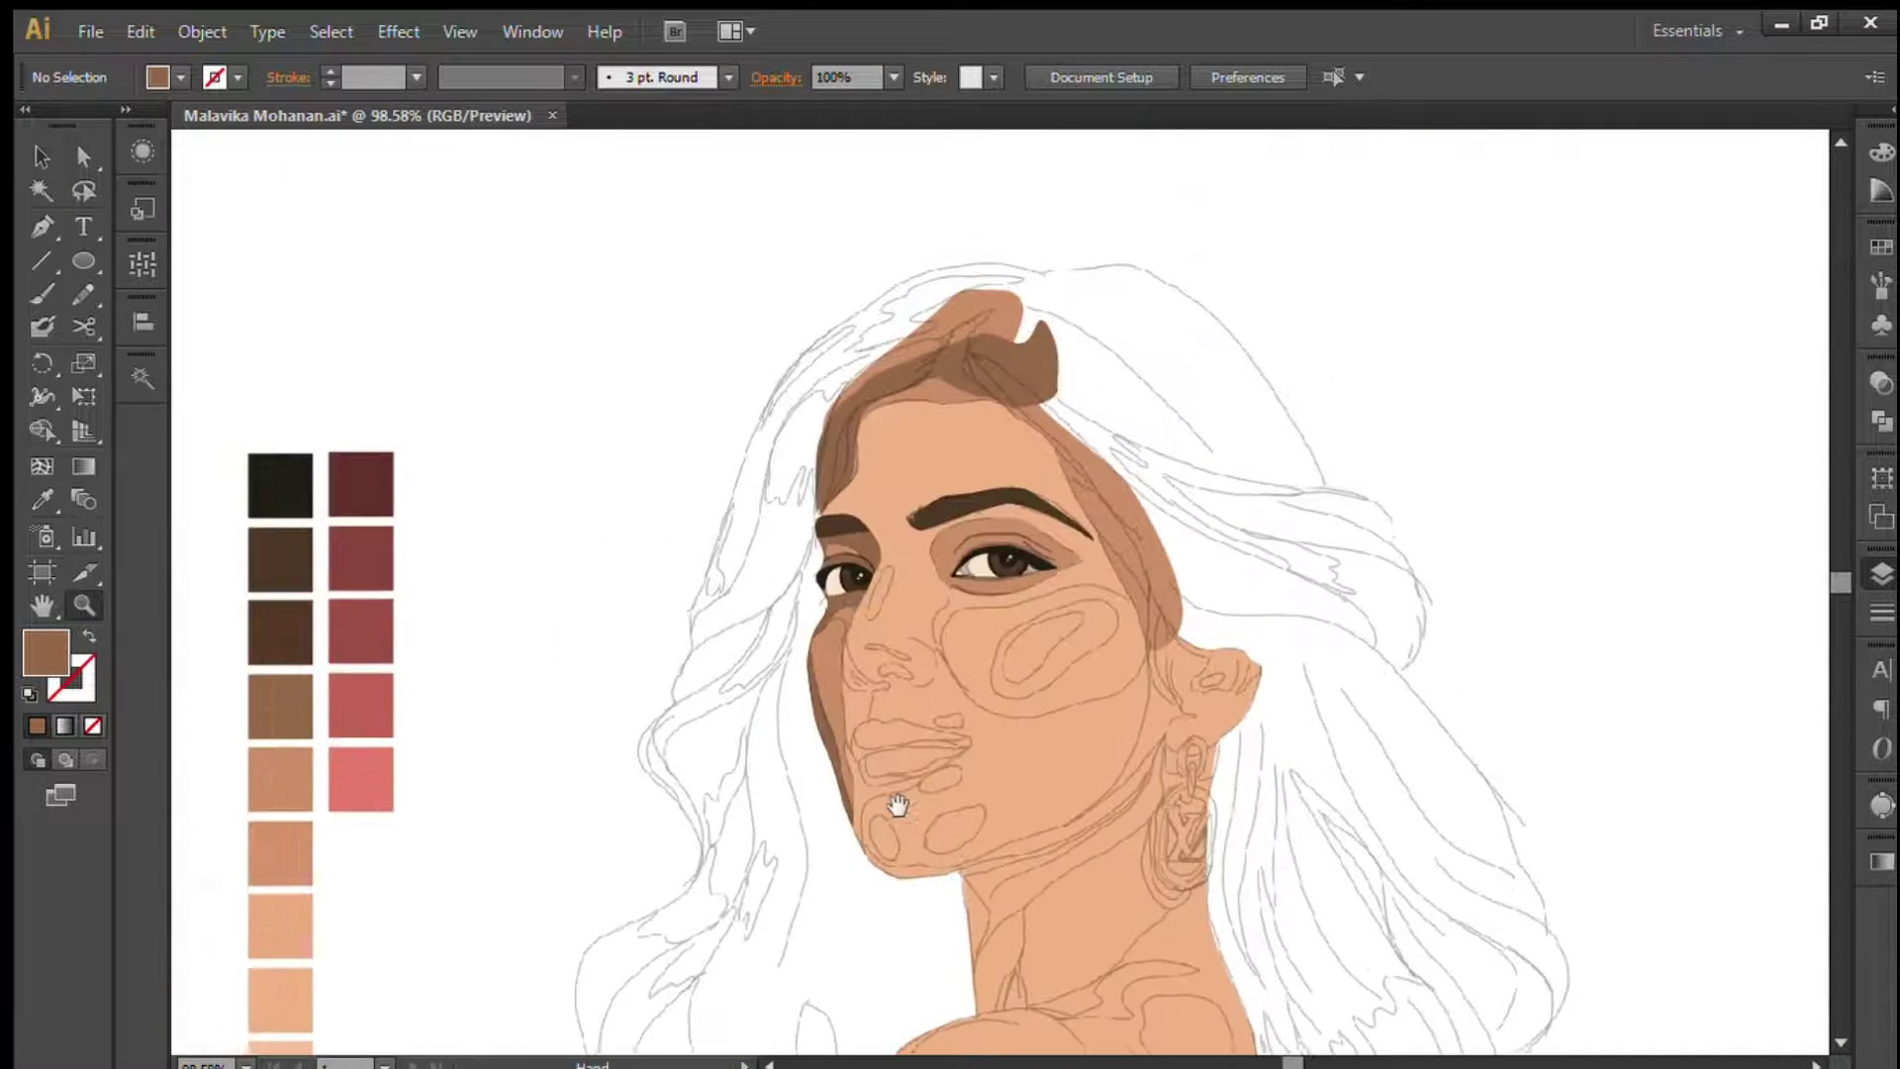
{"action": "left_click", "coordinate": [1158, 782]}
{"action": "left_click_drag", "start_coordinate": [468, 428], "coordinate": [642, 439]}
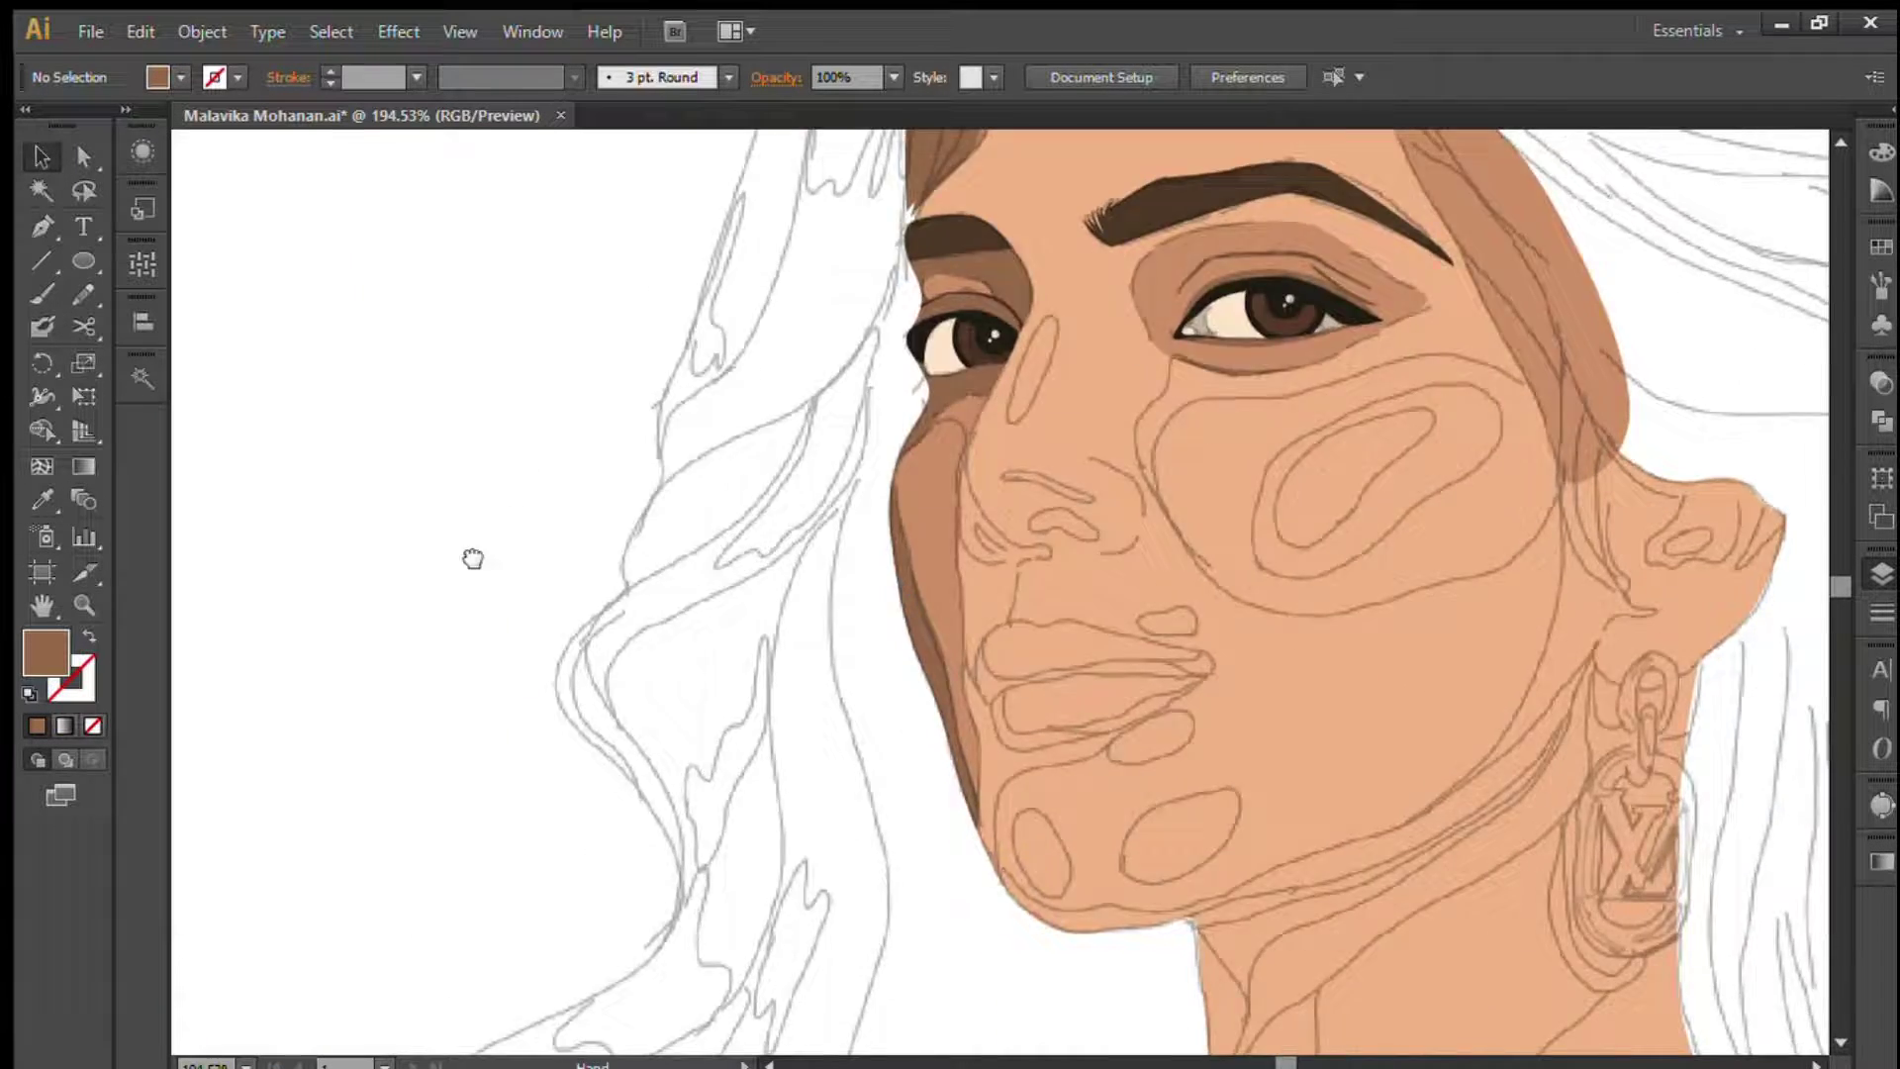
{"action": "left_click_drag", "start_coordinate": [471, 556], "coordinate": [539, 537]}
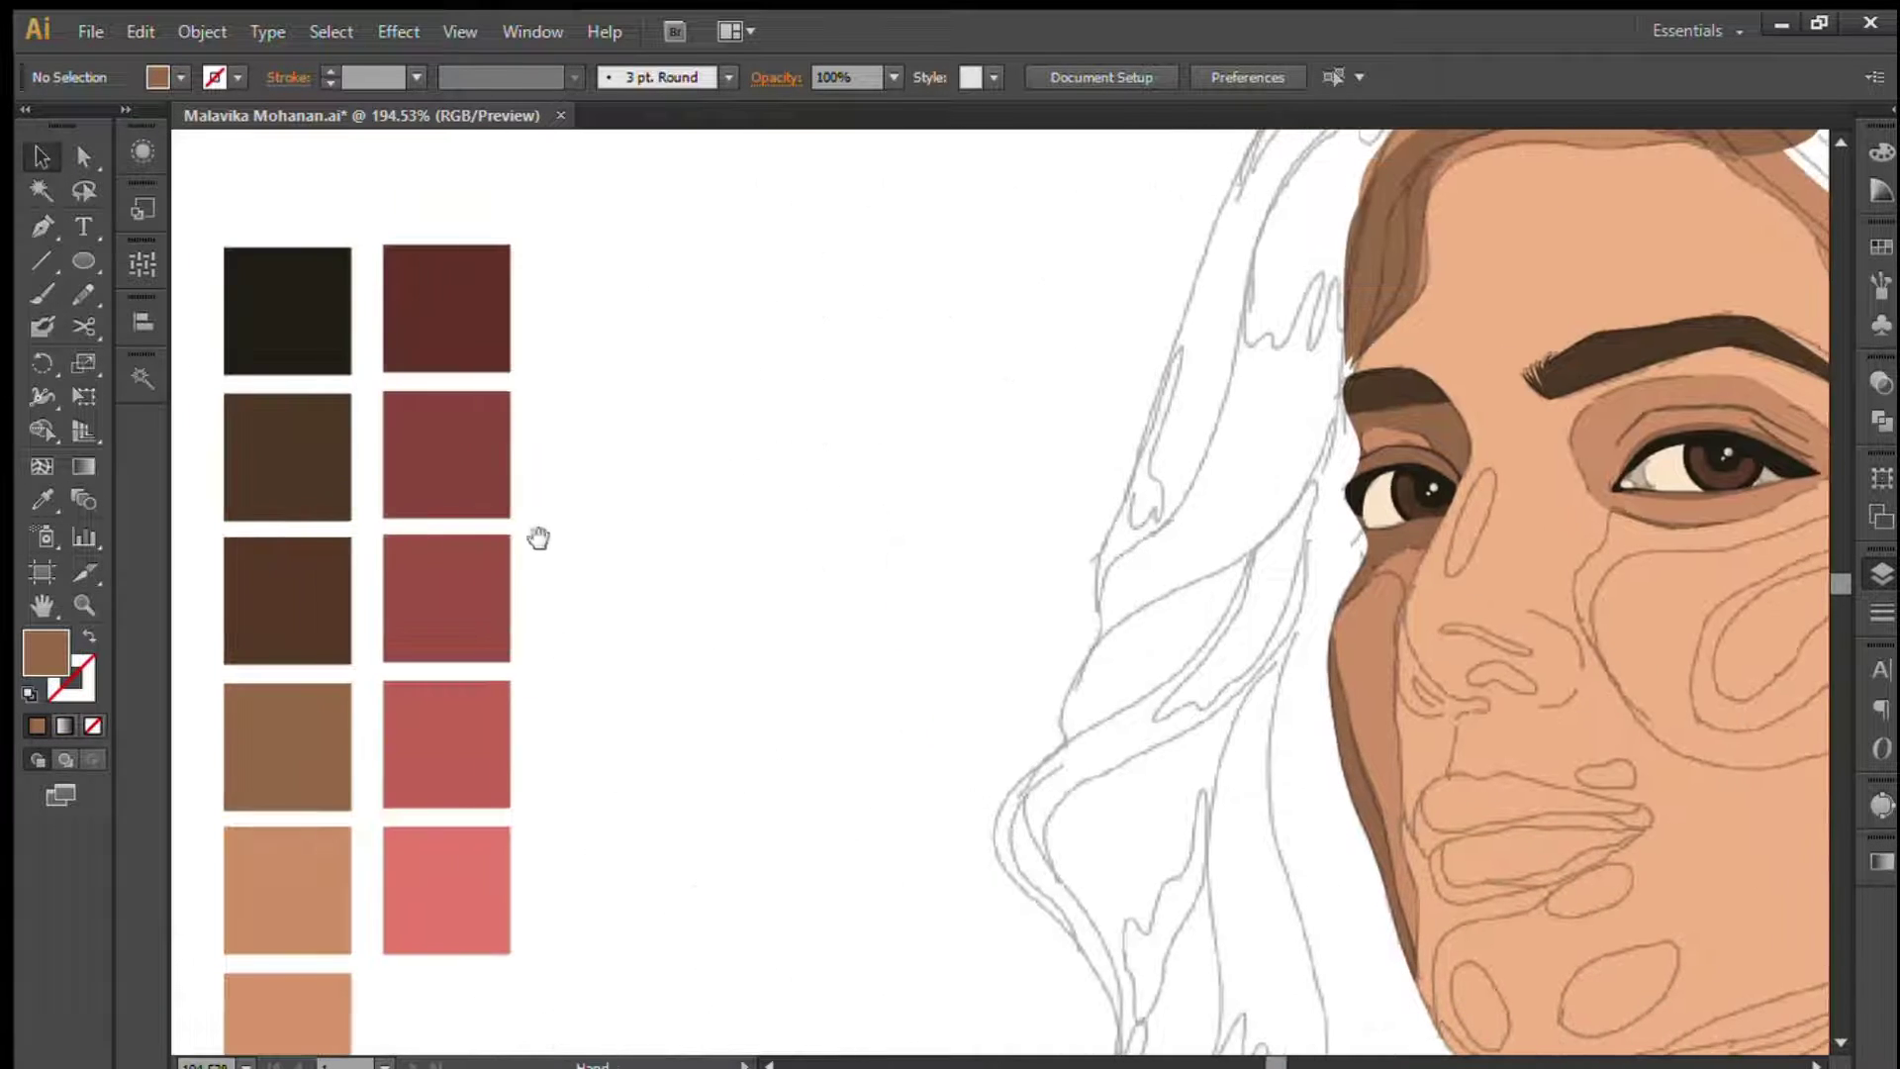
{"action": "left_click", "coordinate": [336, 620]}
{"action": "key", "text": "ctrl+0"}
{"action": "key", "text": "z"}
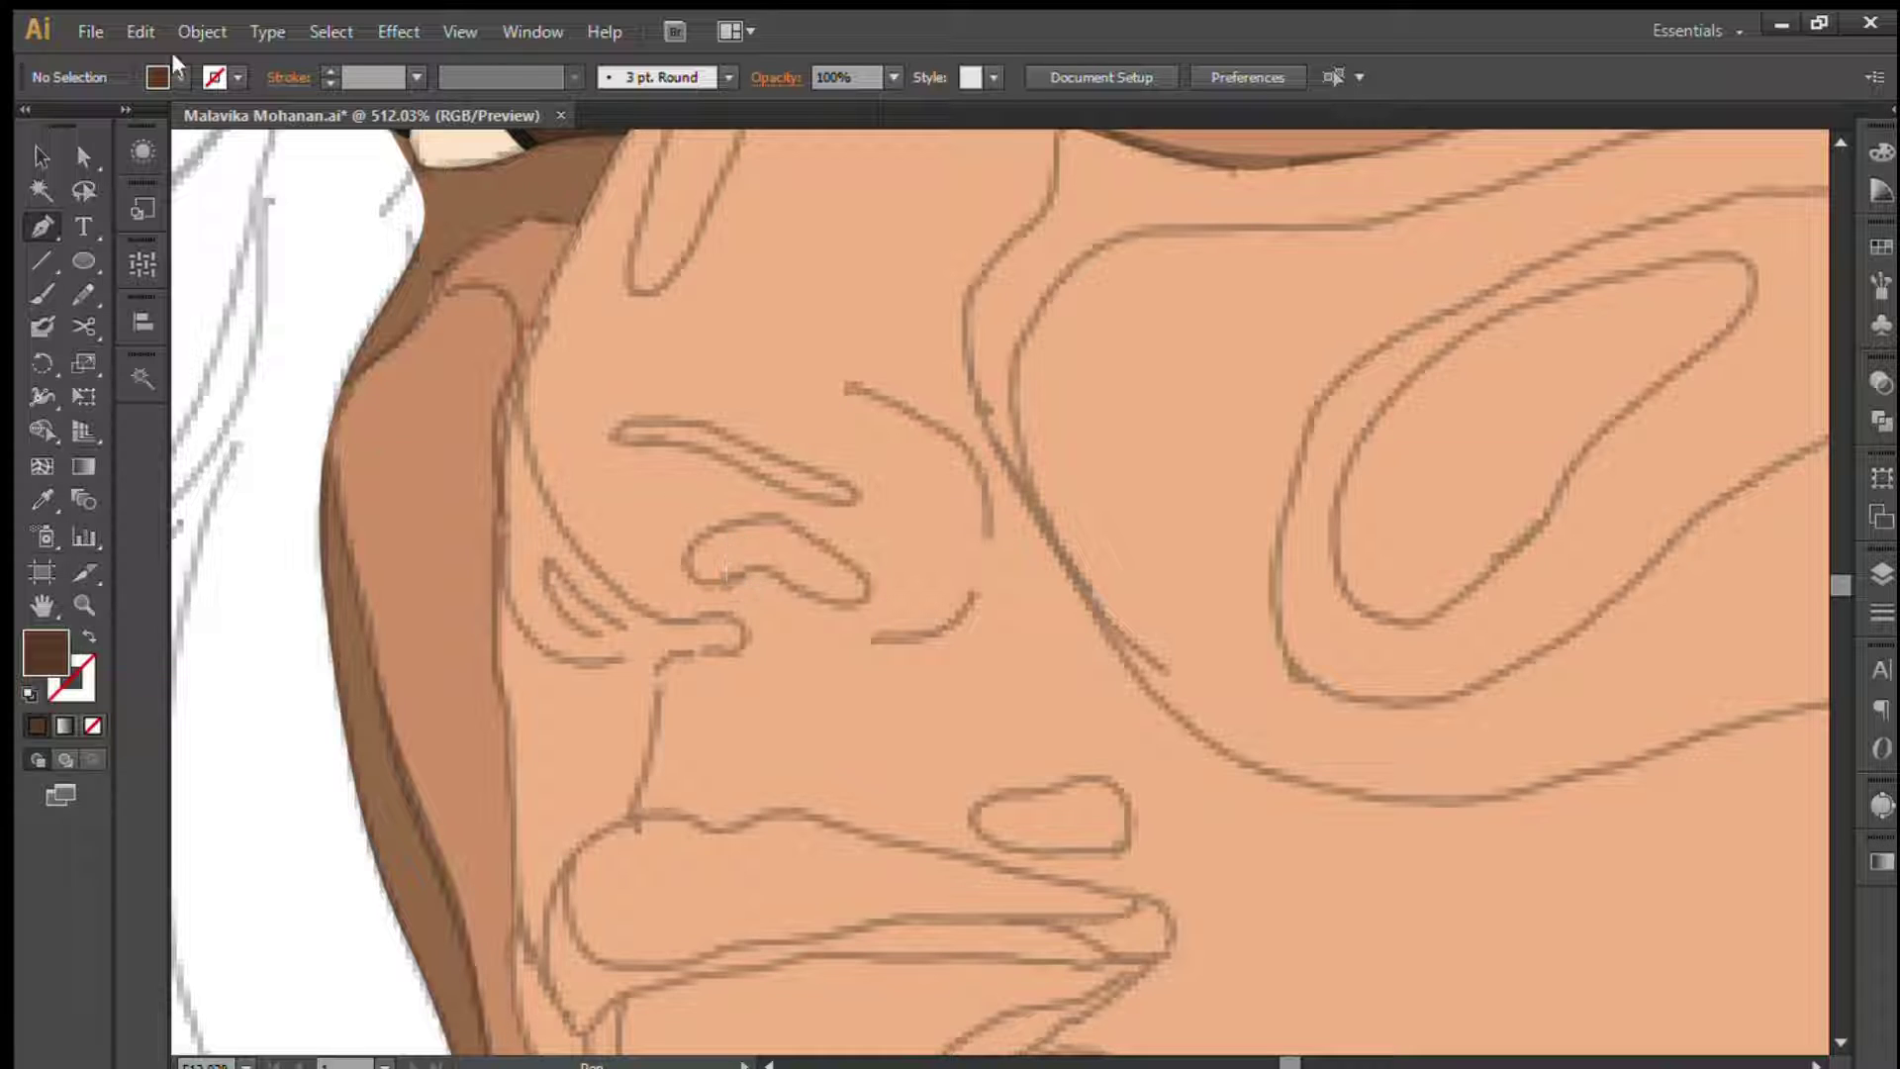
- Draw the dark brown nostril shape
{"action": "left_click", "coordinate": [863, 595]}
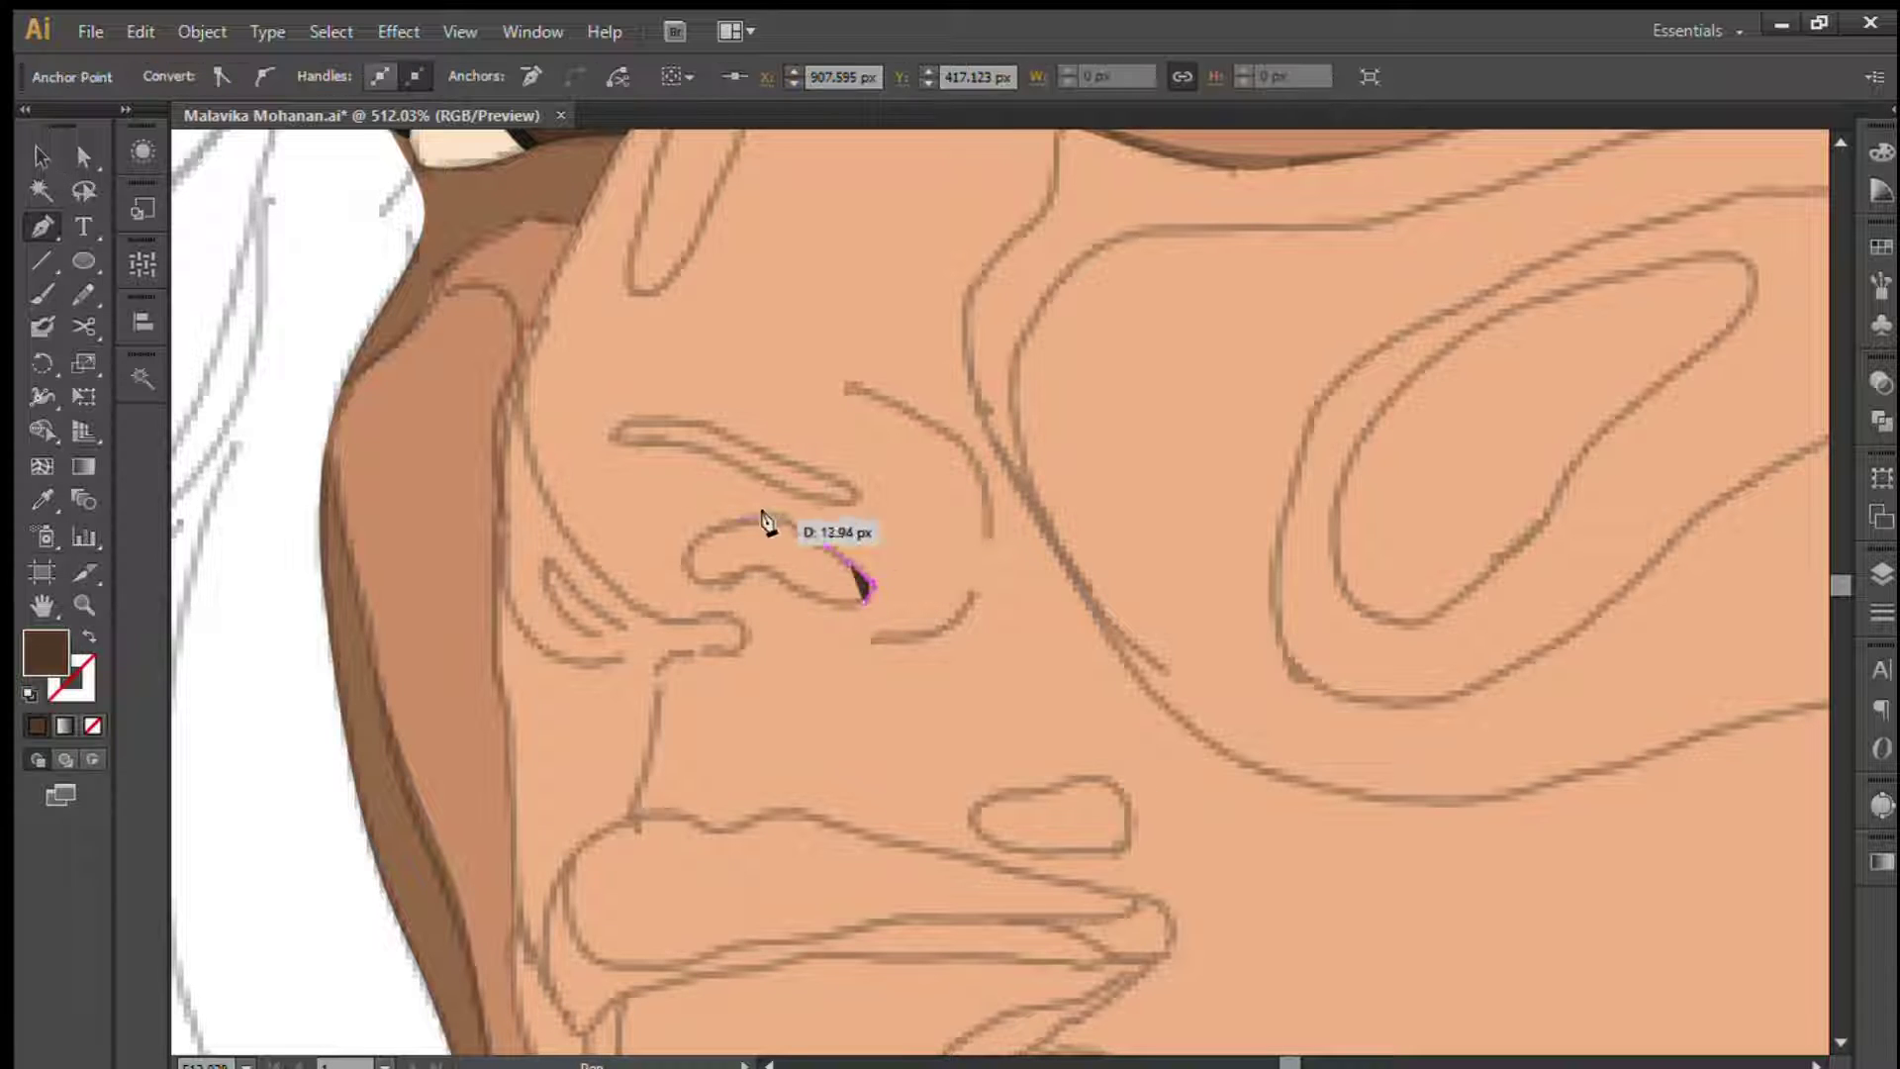
{"action": "left_click", "coordinate": [768, 516]}
{"action": "left_click", "coordinate": [686, 564]}
{"action": "left_click_drag", "start_coordinate": [747, 576], "coordinate": [696, 582]}
{"action": "scroll", "coordinate": [958, 540], "scroll_direction": "left", "scroll_amount": 2}
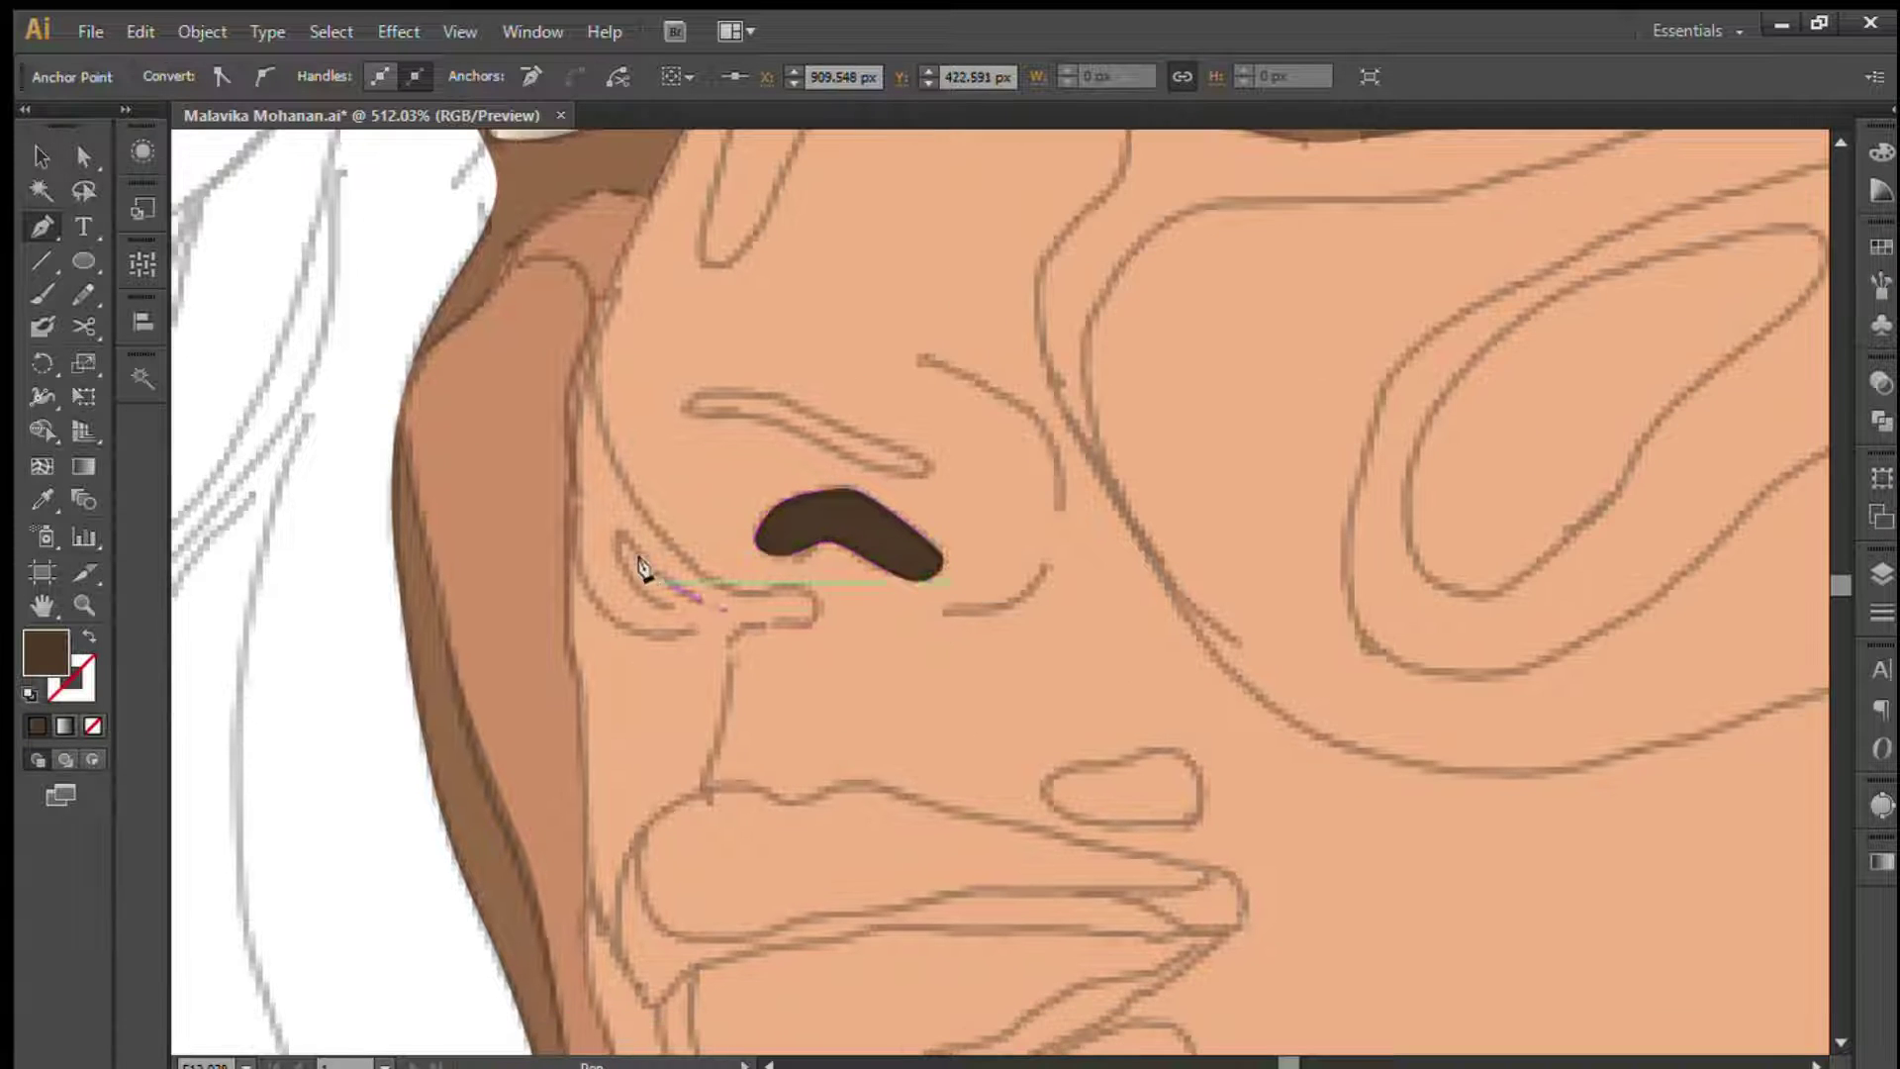
{"action": "scroll", "coordinate": [891, 678], "scroll_direction": "up", "scroll_amount": 2}
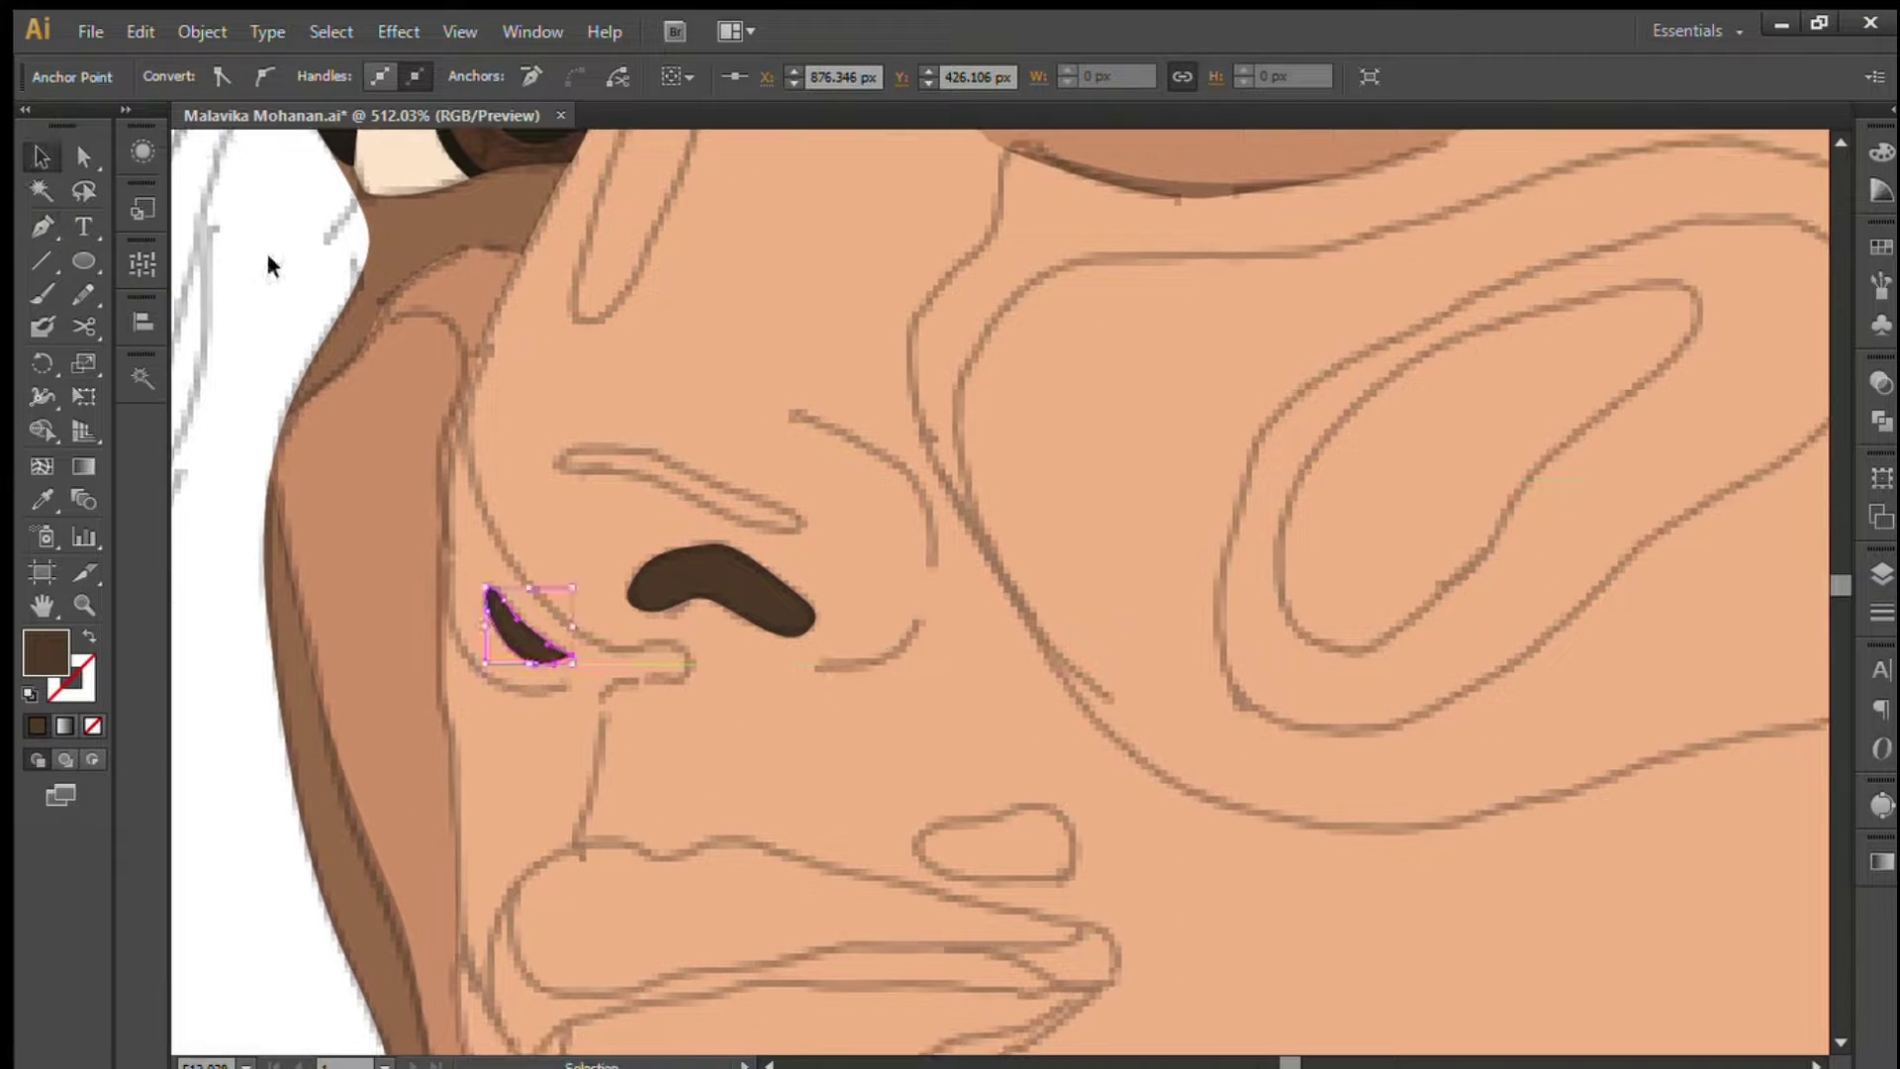
{"action": "key", "text": "v"}
- Draw a face-coloured shadow around the nostril wing and send it behind the nostril
{"action": "left_click", "coordinate": [405, 288]}
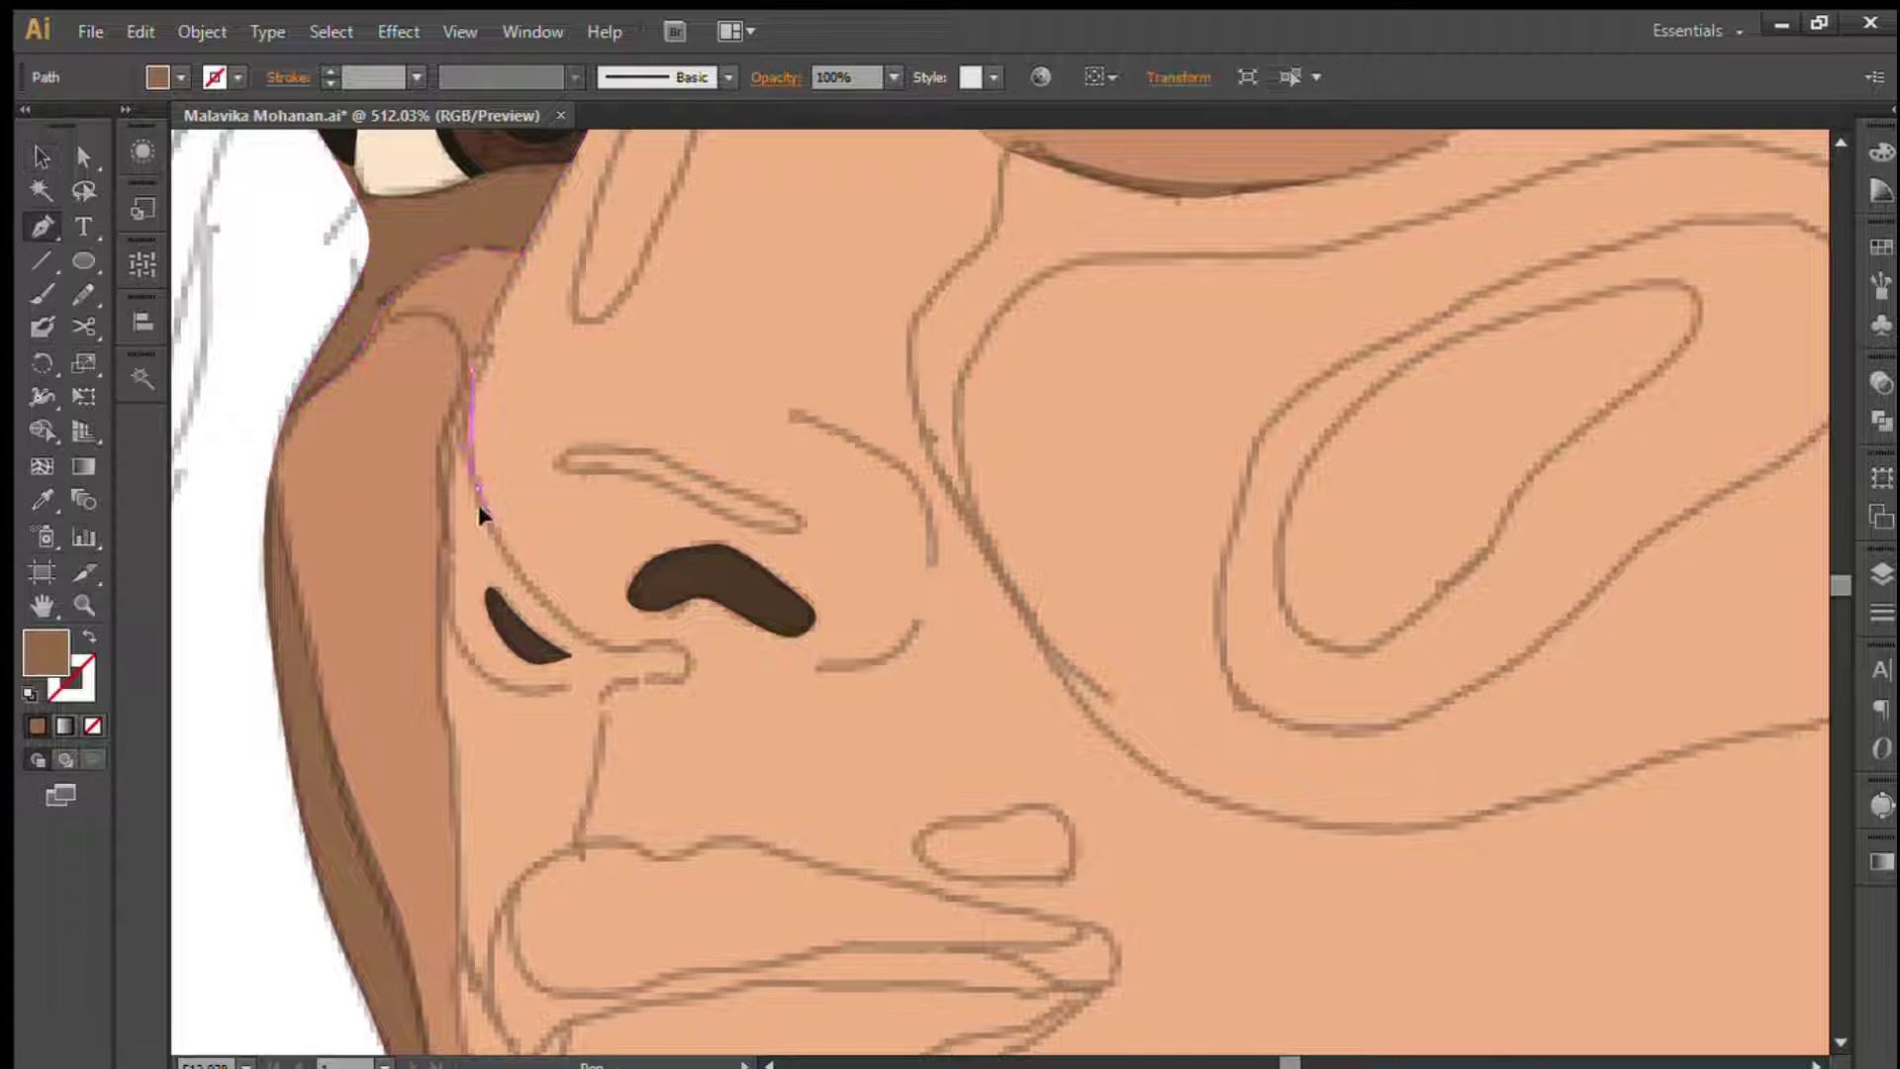
{"action": "mouse_move", "coordinate": [599, 648]}
{"action": "left_mouse_down"}
{"action": "mouse_move", "coordinate": [619, 670]}
{"action": "mouse_move", "coordinate": [683, 661]}
{"action": "left_mouse_up"}
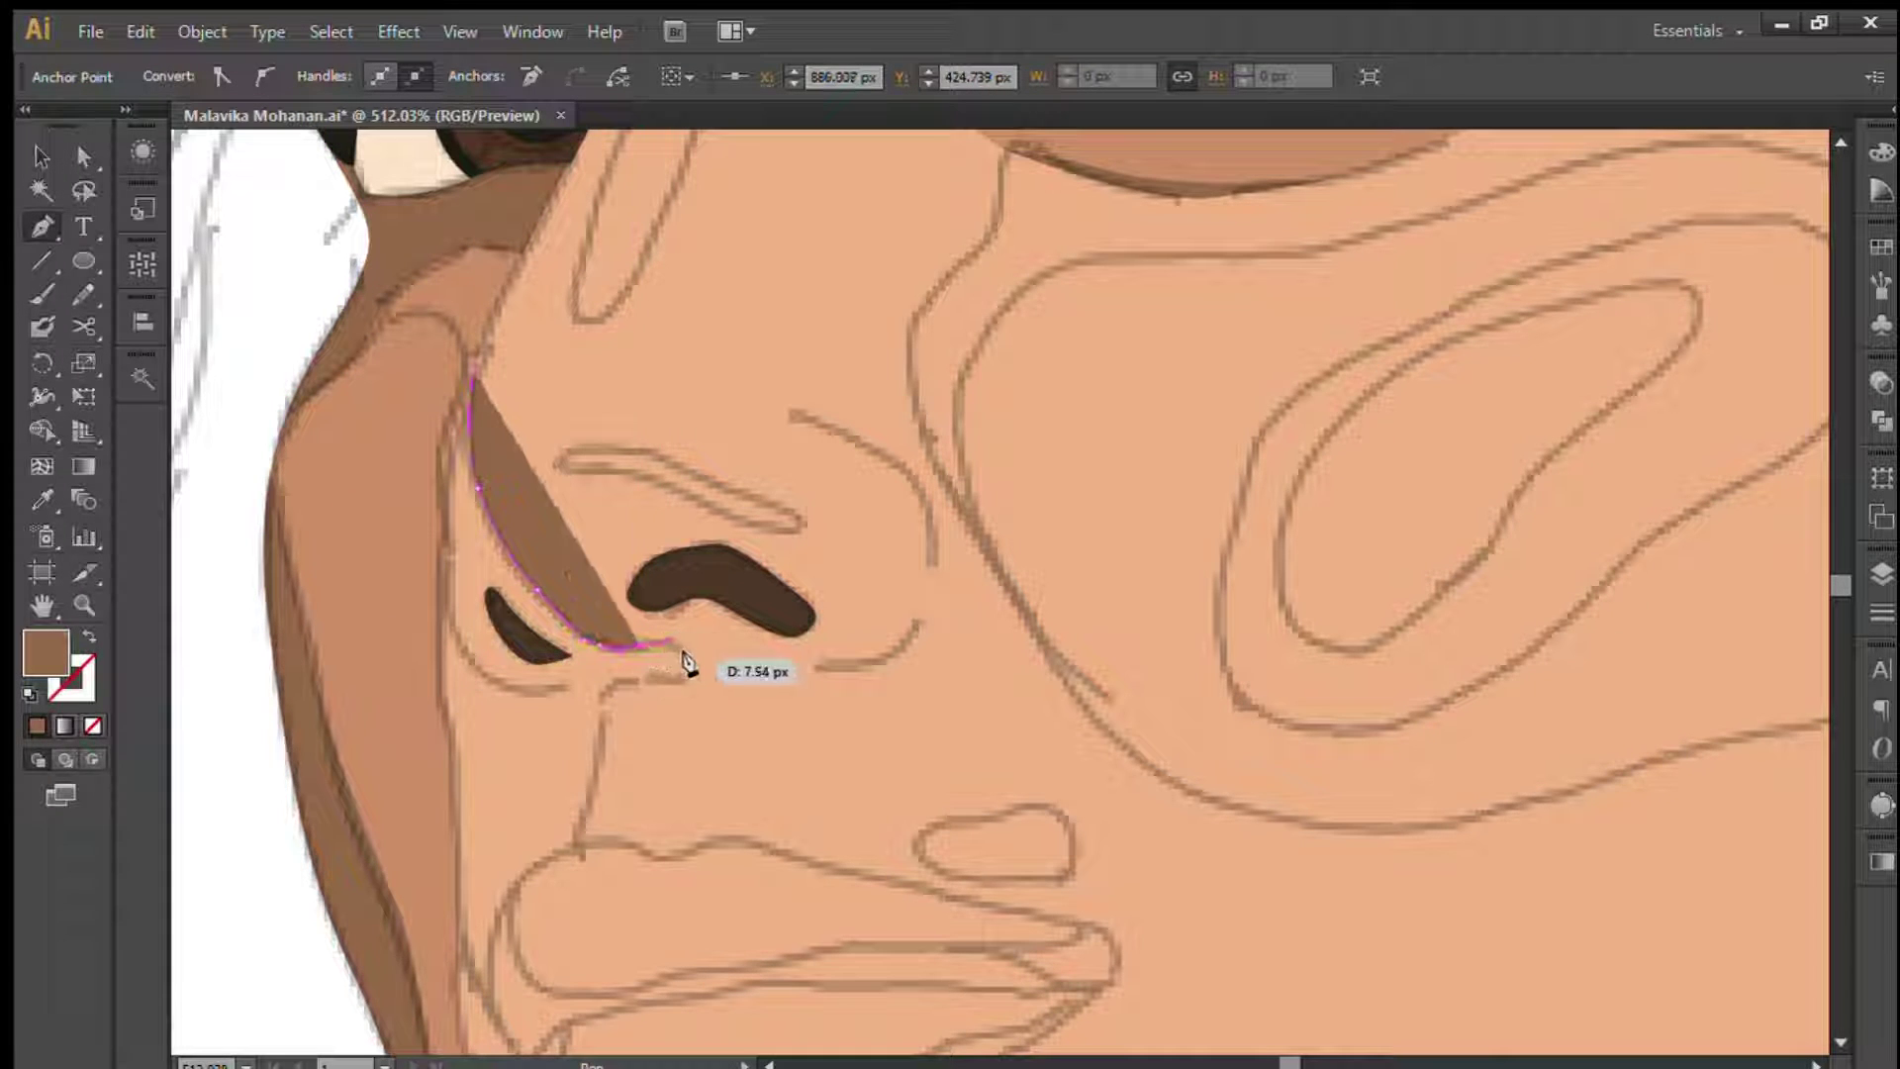
{"action": "left_click_drag", "start_coordinate": [557, 691], "coordinate": [518, 701]}
{"action": "left_click_drag", "start_coordinate": [447, 614], "coordinate": [445, 475]}
{"action": "left_click", "coordinate": [473, 374]}
{"action": "key", "text": "v"}
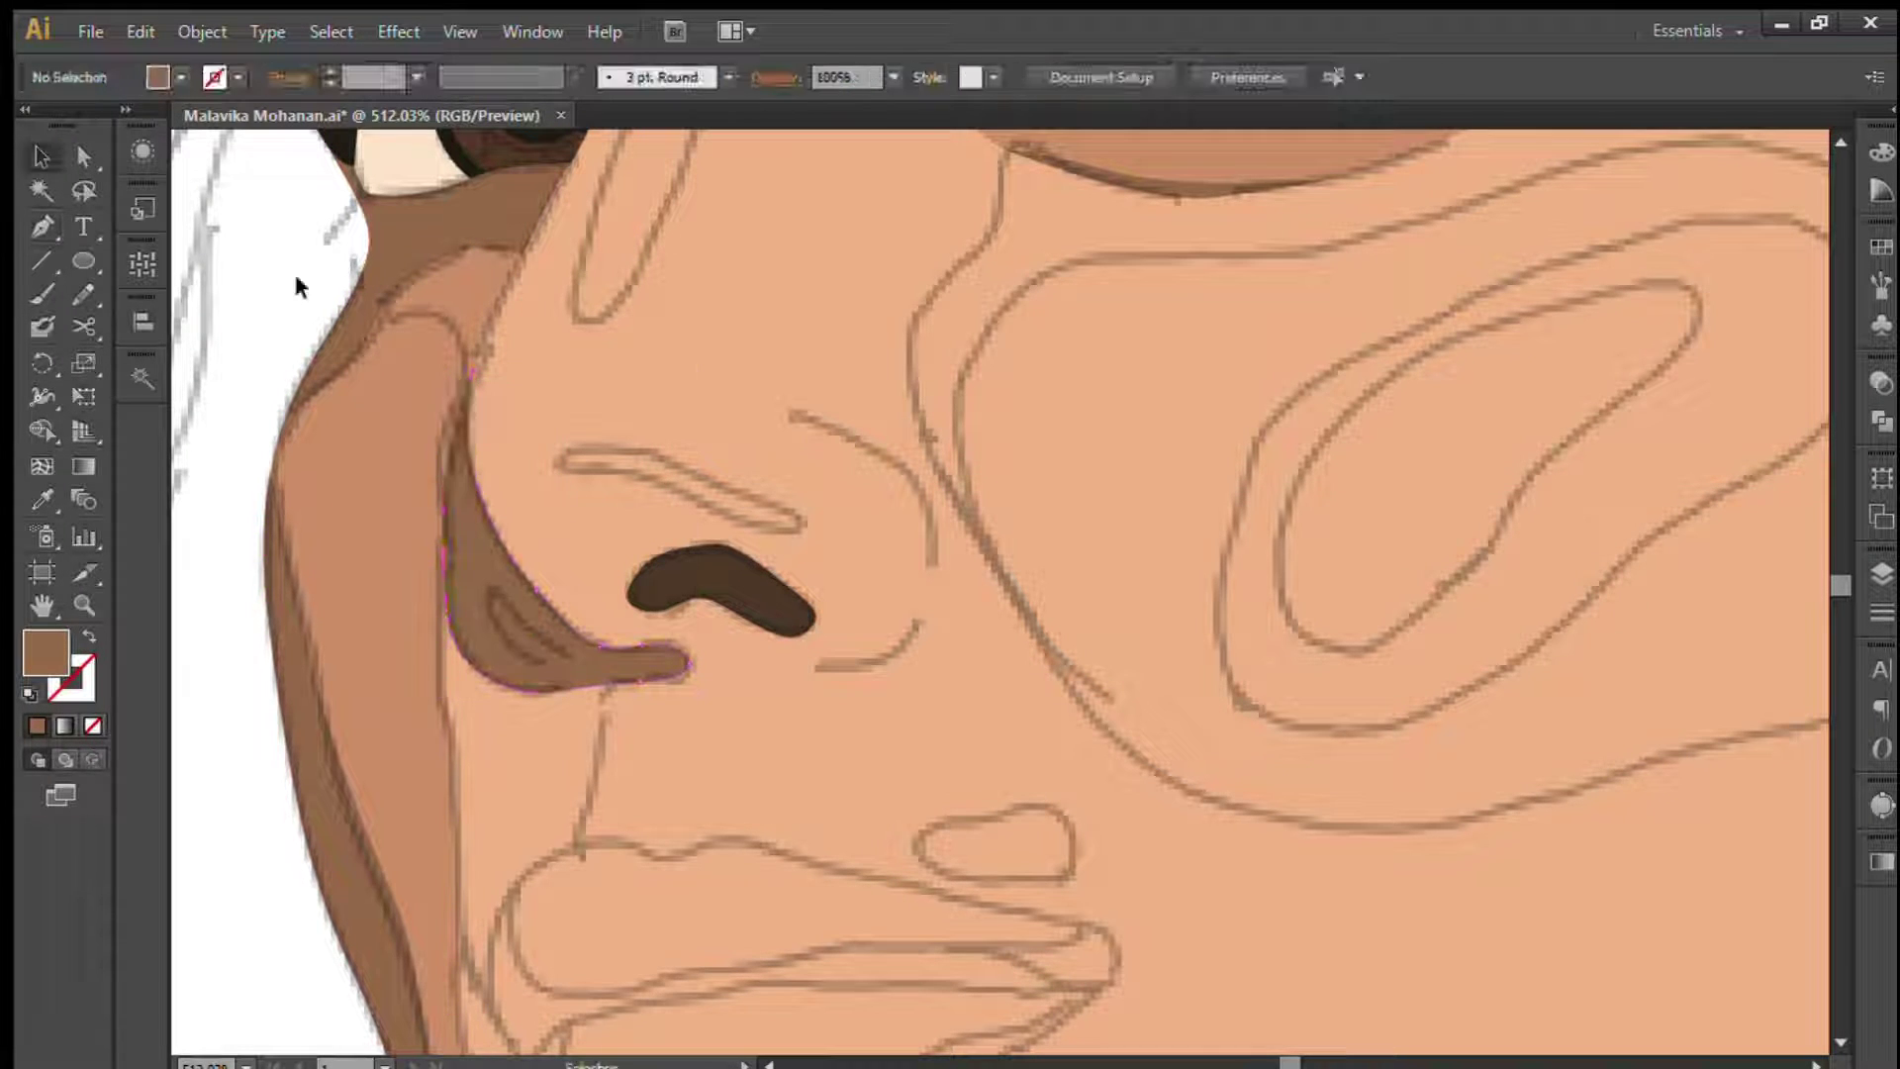
{"action": "key", "text": "ctrl+["}
{"action": "left_click", "coordinate": [264, 287]}
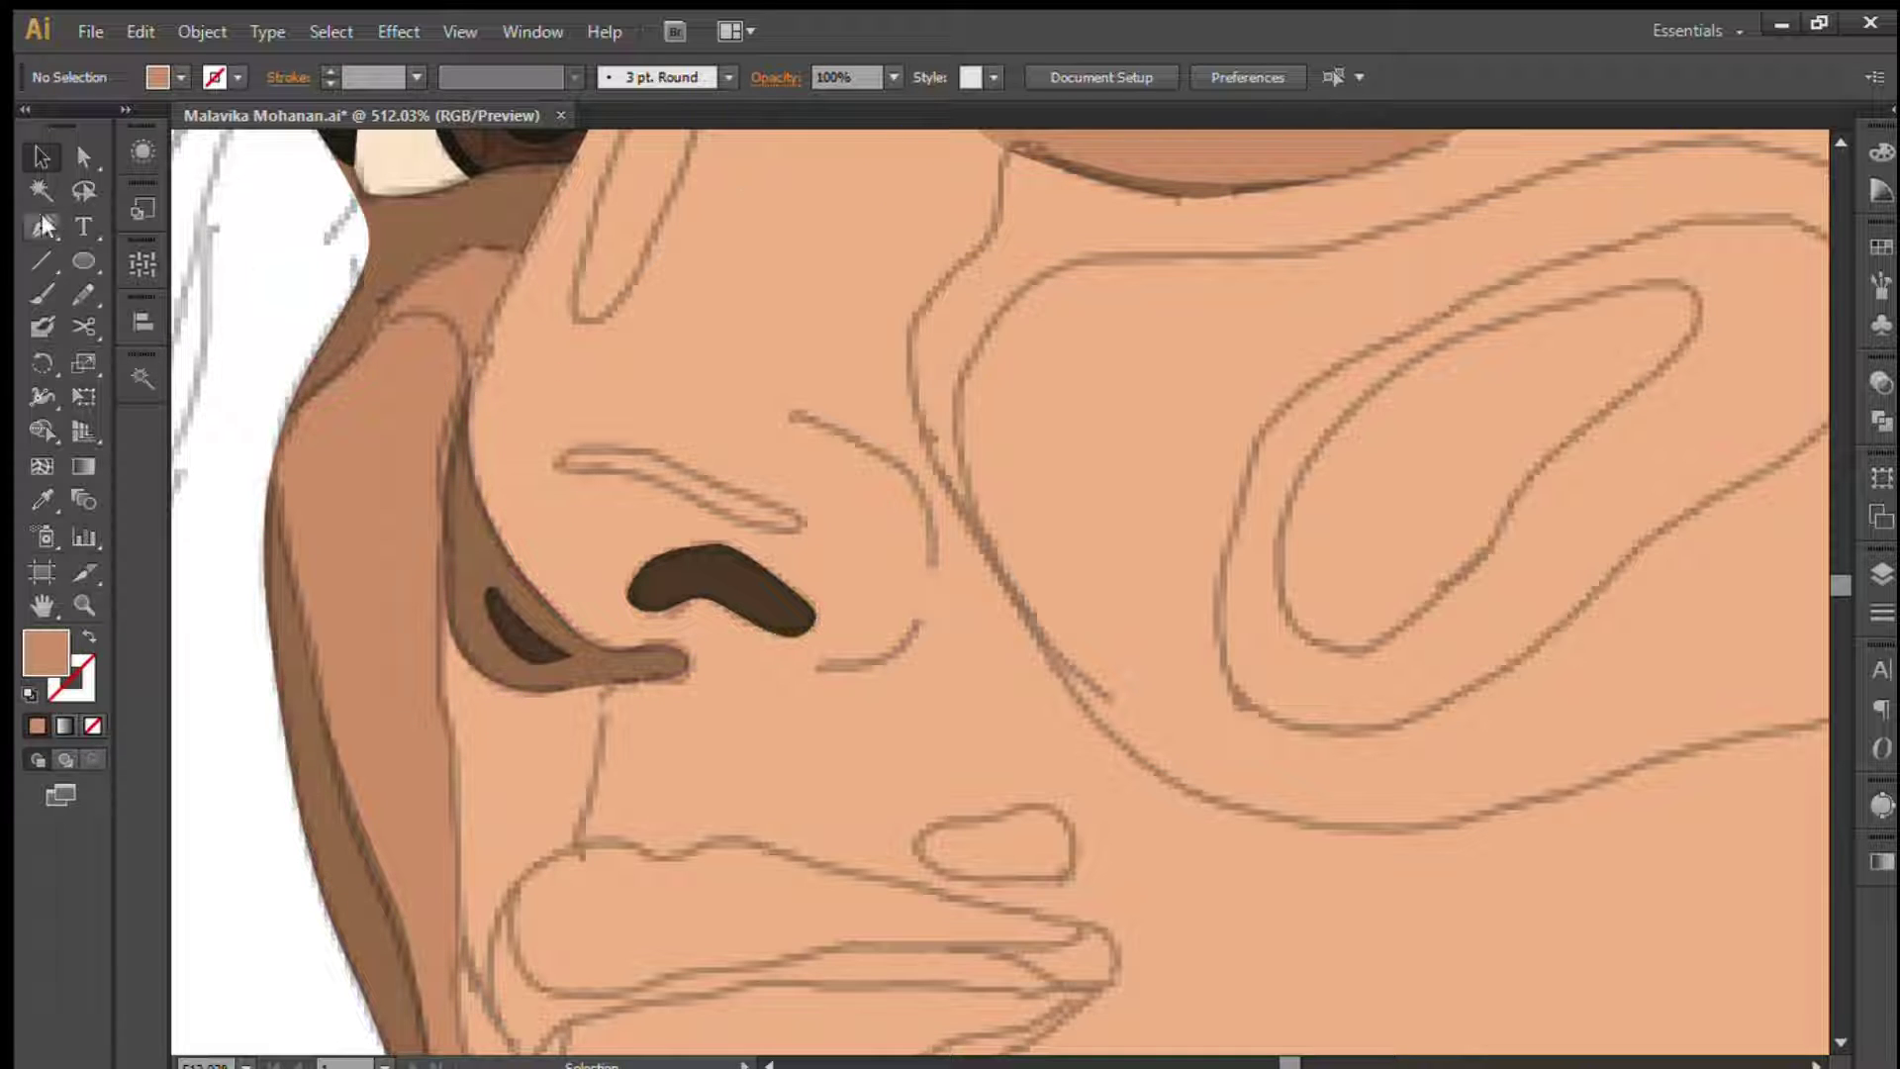
- Draw a tan shape under the nose tip and send it behind the nostril
{"action": "left_click_drag", "start_coordinate": [653, 681], "coordinate": [772, 670]}
{"action": "left_click", "coordinate": [909, 636]}
{"action": "left_click", "coordinate": [926, 560]}
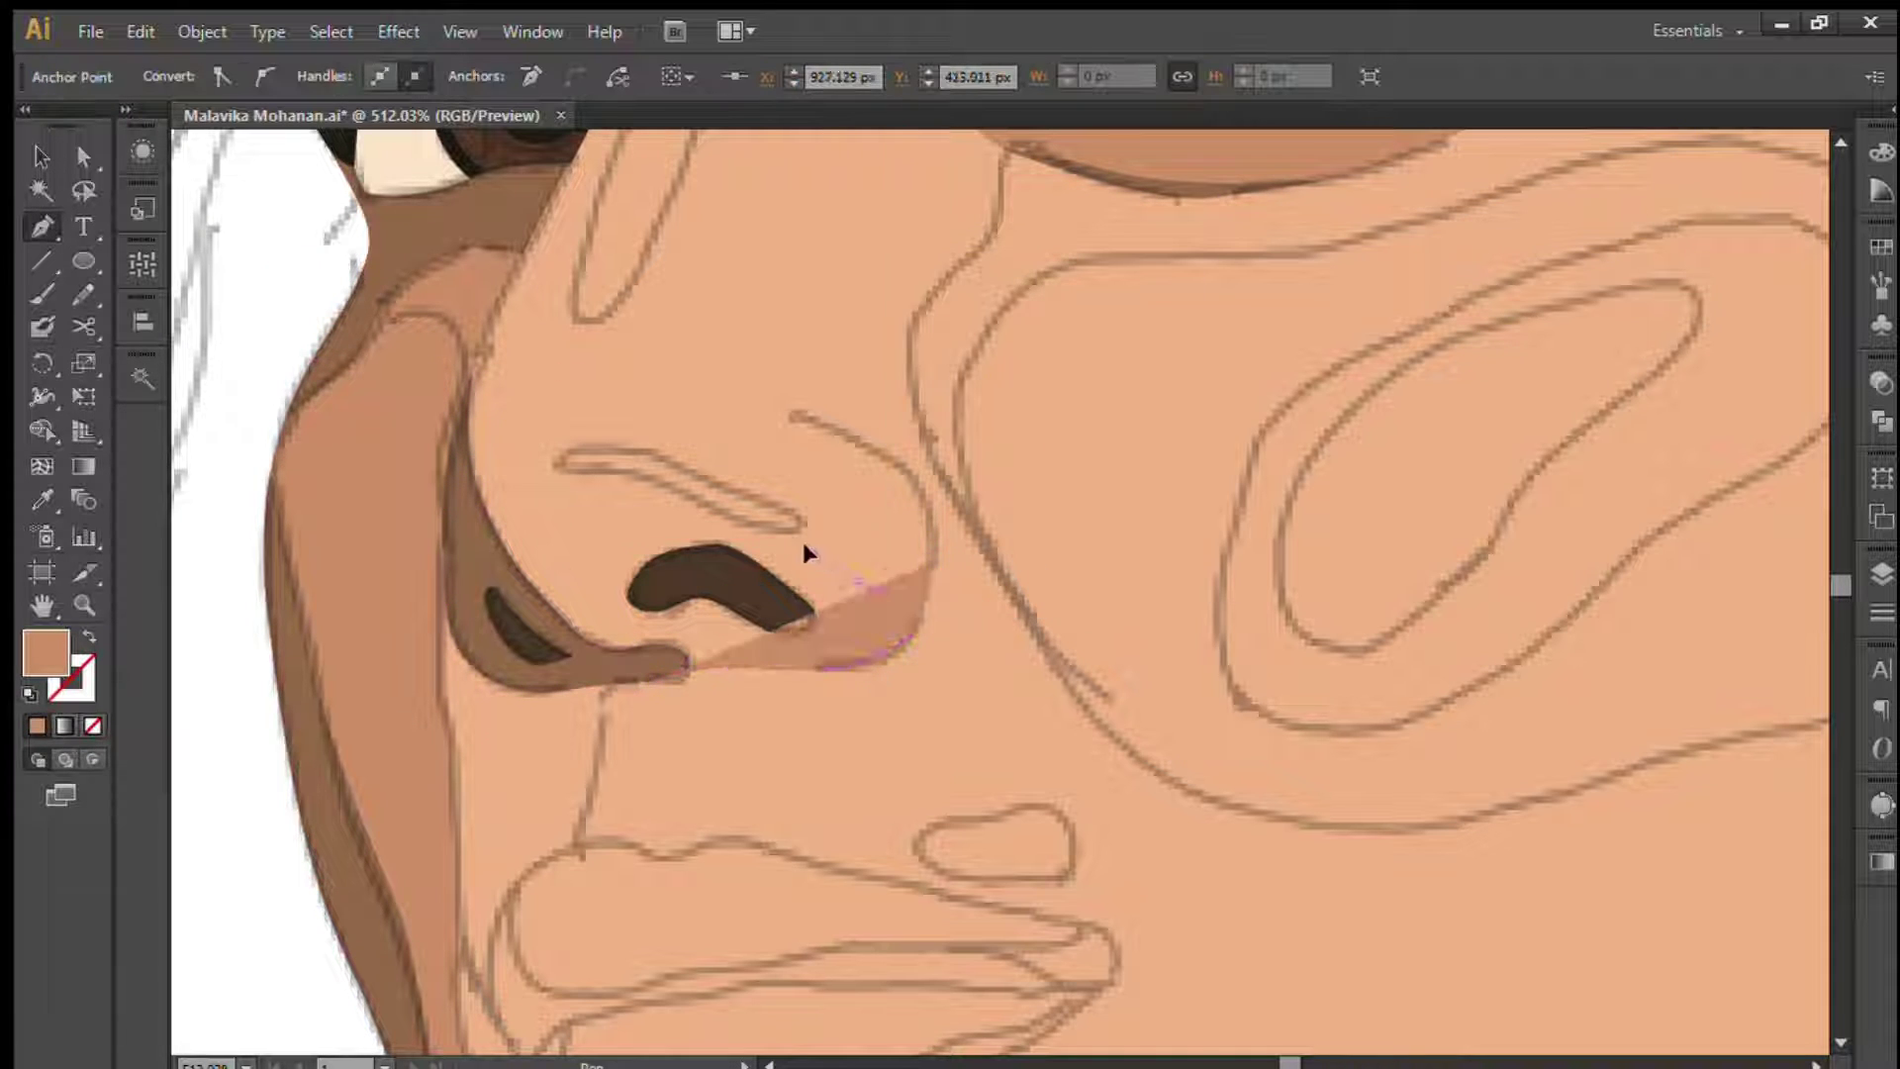
{"action": "left_click", "coordinate": [621, 471]}
{"action": "left_click", "coordinate": [555, 471]}
{"action": "left_click_drag", "start_coordinate": [515, 562], "coordinate": [539, 535]}
{"action": "left_click", "coordinate": [565, 637]}
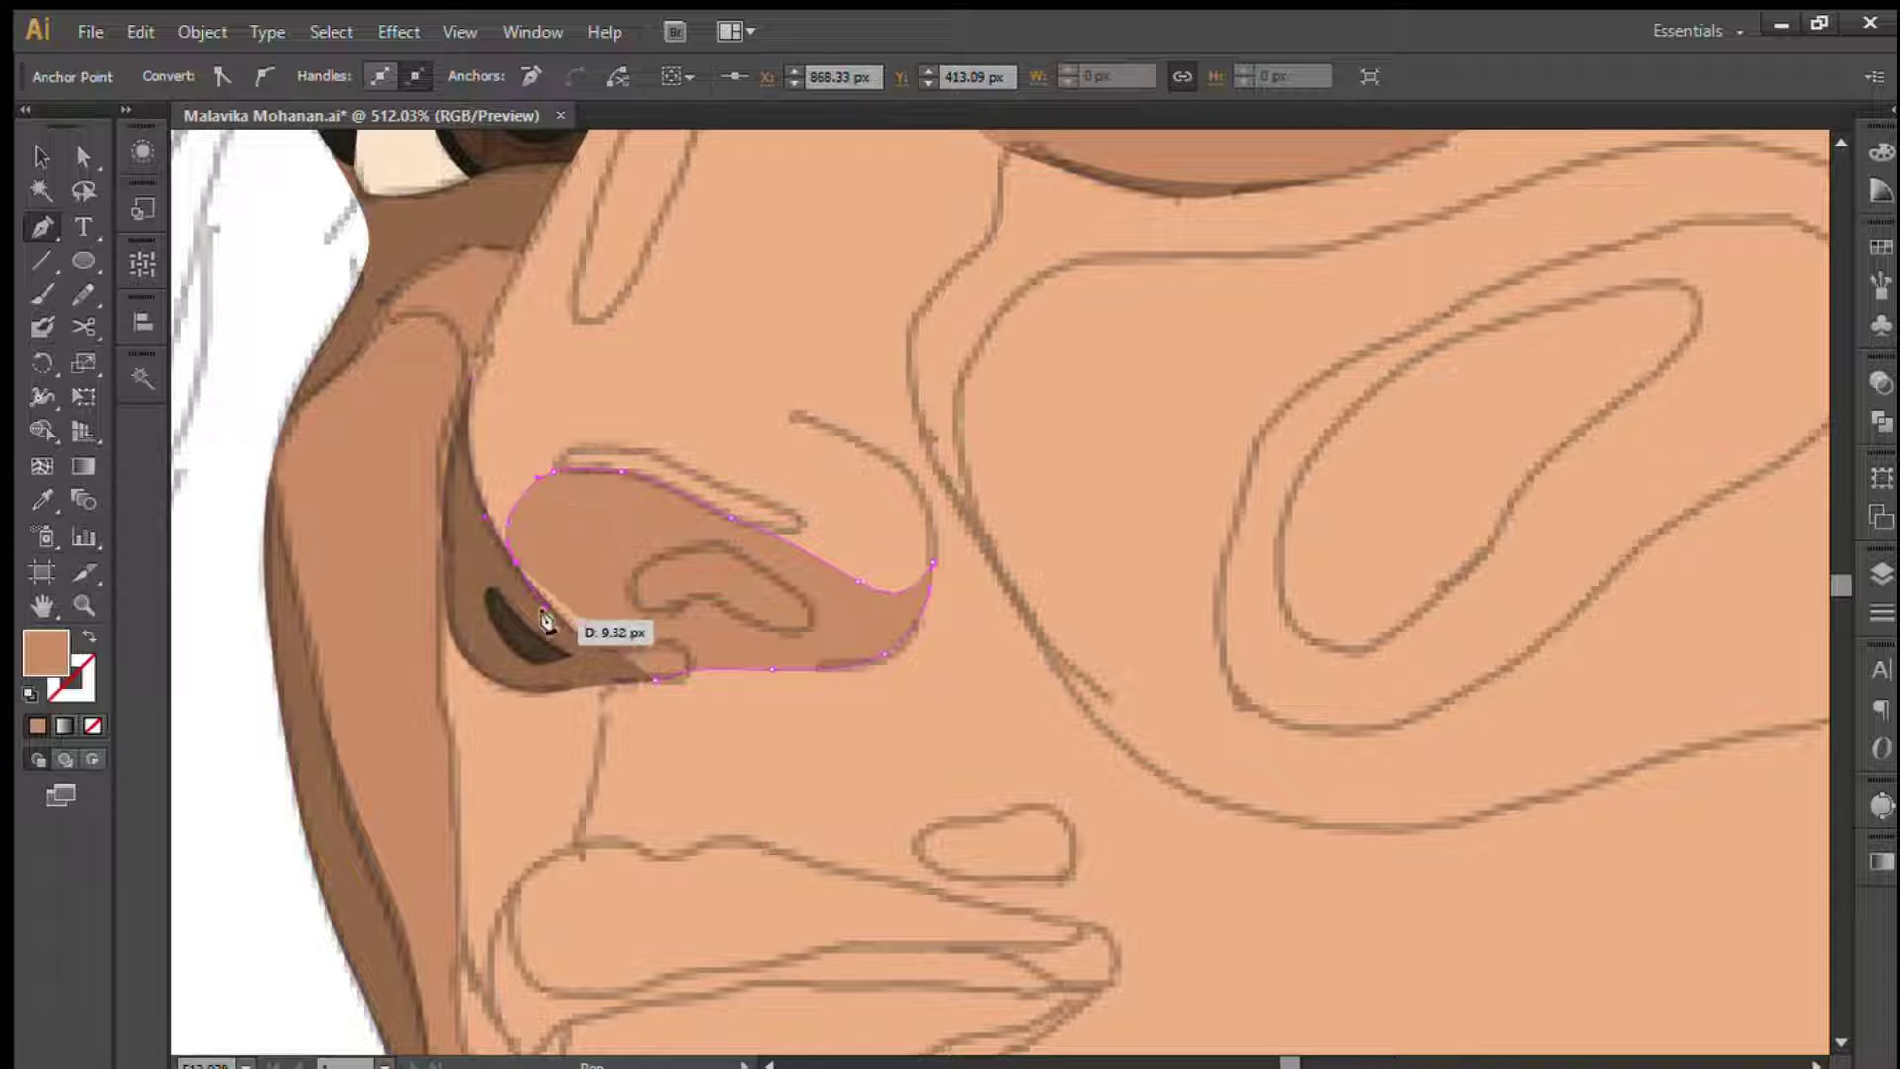
{"action": "left_click_drag", "start_coordinate": [653, 679], "coordinate": [654, 683]}
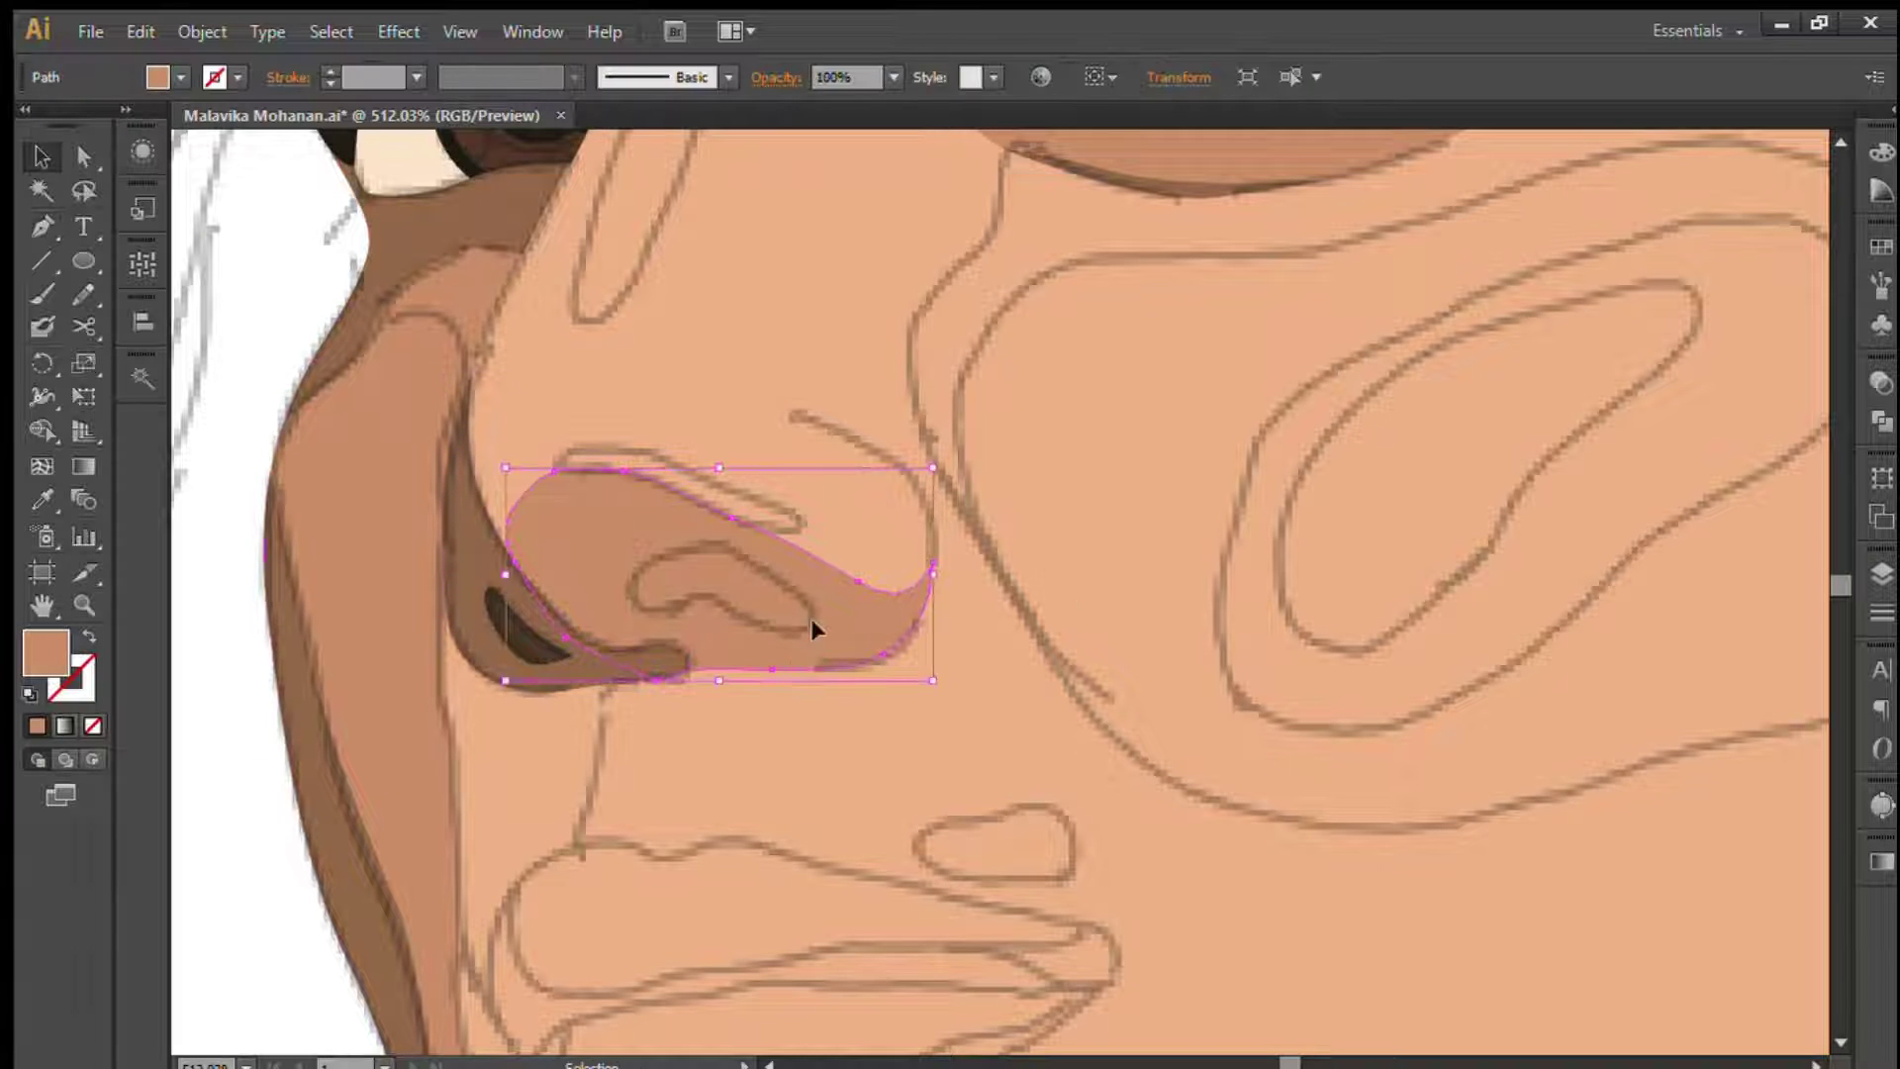
{"action": "key", "text": "ctrl+bracketleft"}
{"action": "key", "text": "ctrl+shift+a"}
{"action": "key", "text": "ctrl+0"}
{"action": "key", "text": "z"}
- Zoom in on the nose and adjust the outline of the nose tip shape
{"action": "left_click", "coordinate": [967, 637]}
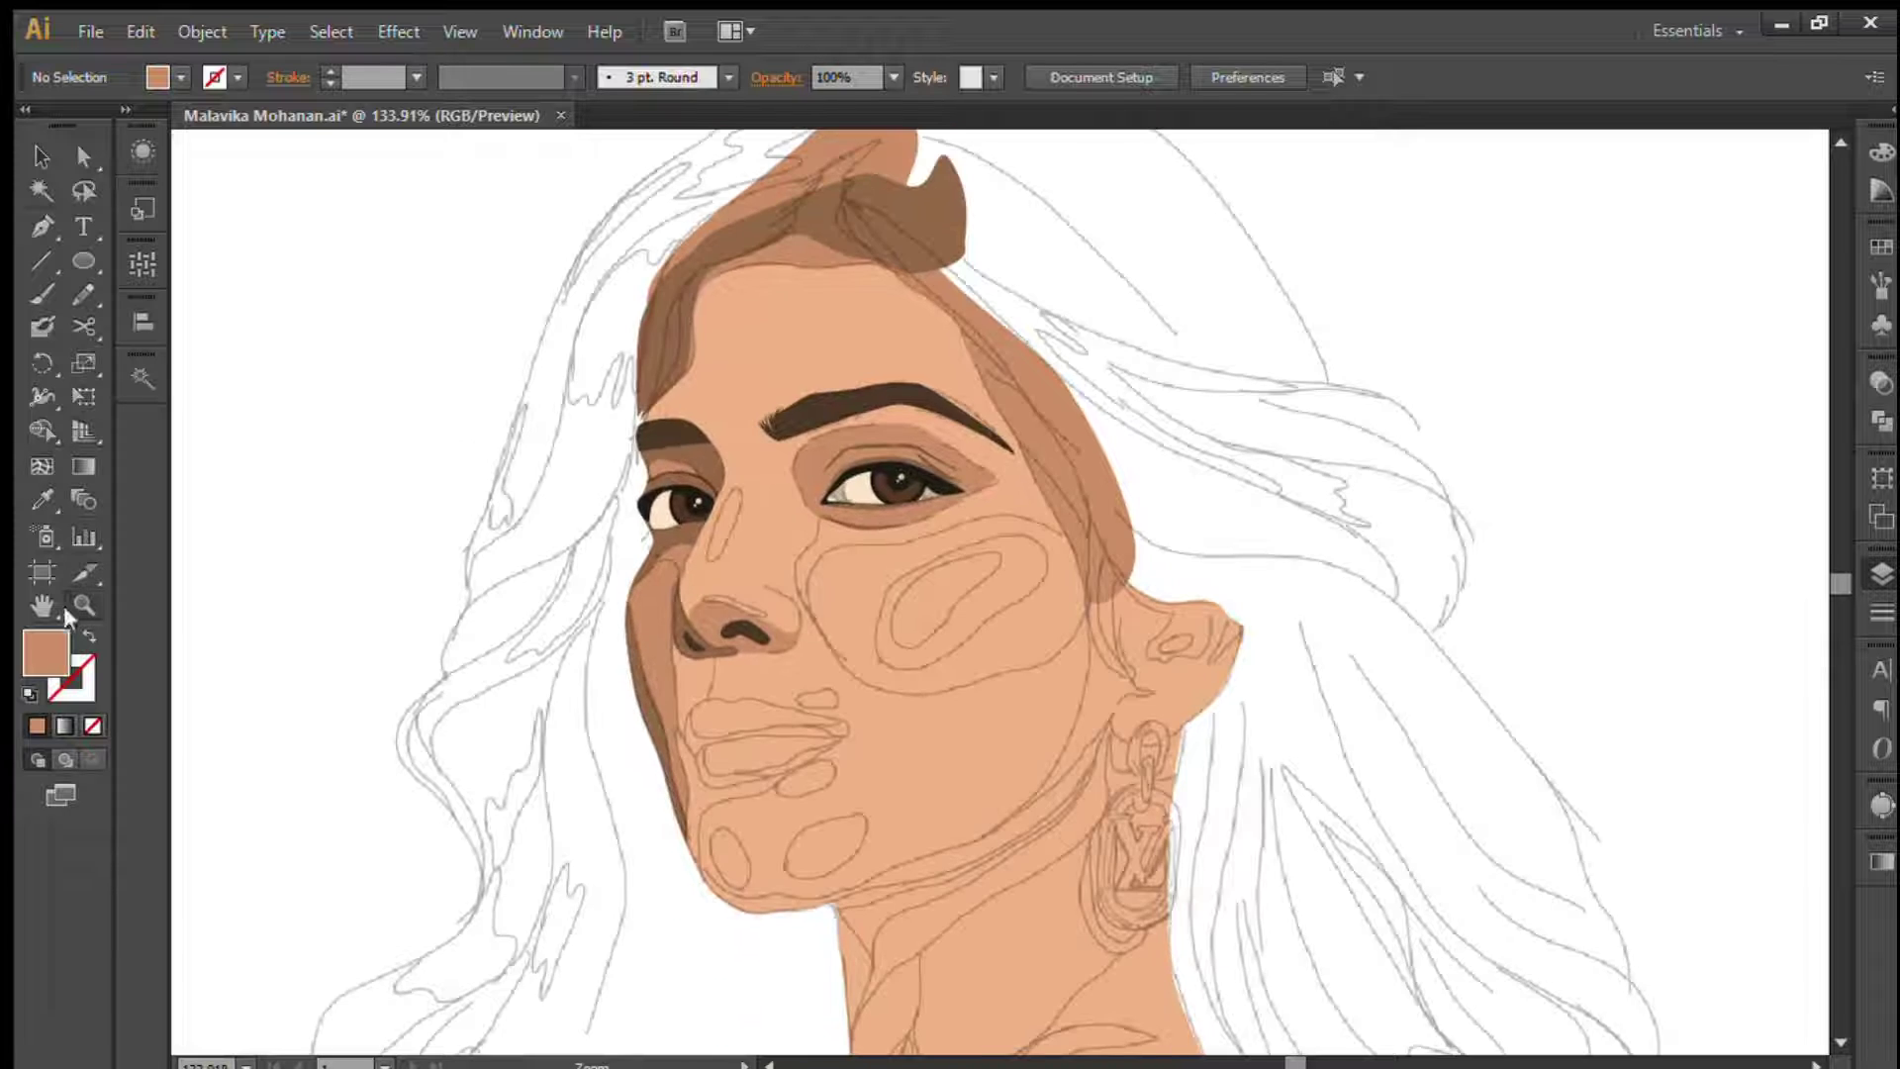
{"action": "left_click_drag", "start_coordinate": [574, 616], "coordinate": [916, 809]}
{"action": "left_click_drag", "start_coordinate": [912, 374], "coordinate": [915, 374]}
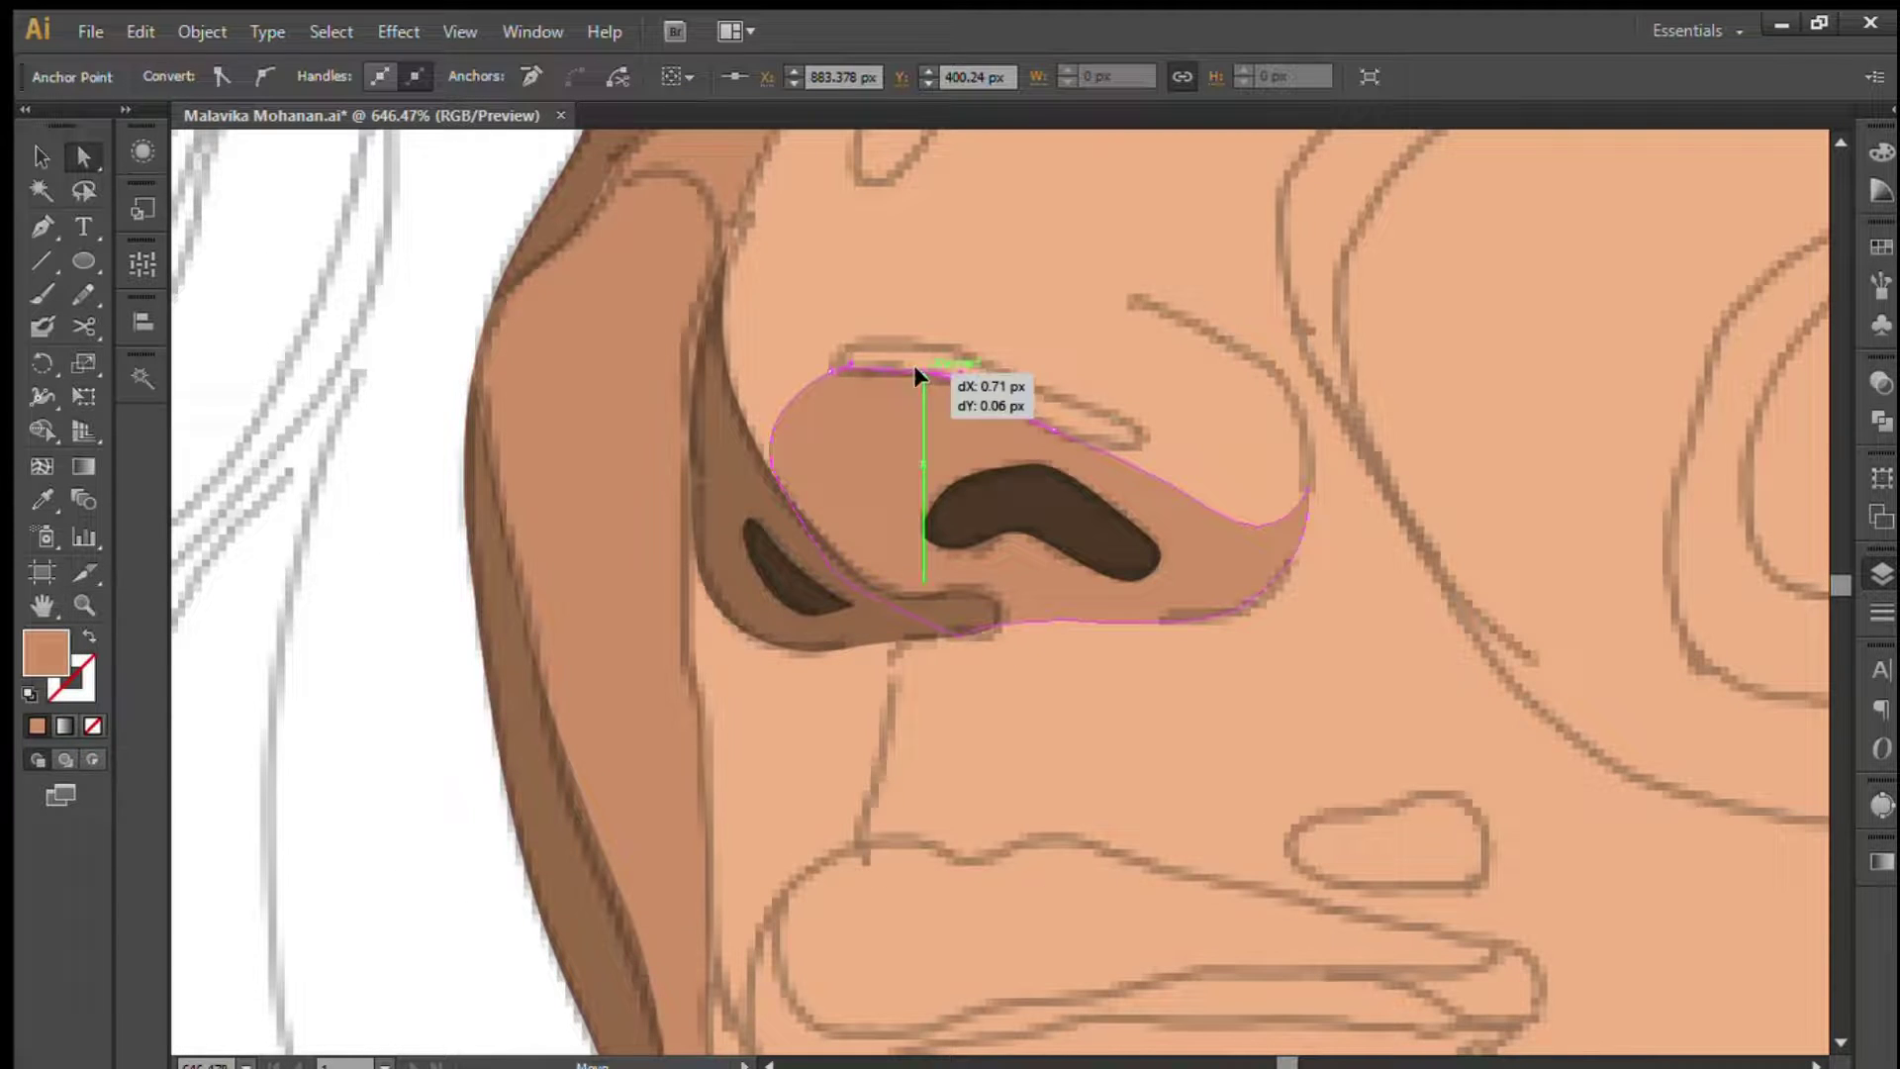
{"action": "left_click", "coordinate": [82, 302]}
{"action": "key", "text": "ctrl+shift+a"}
{"action": "key", "text": "ctrl+0"}
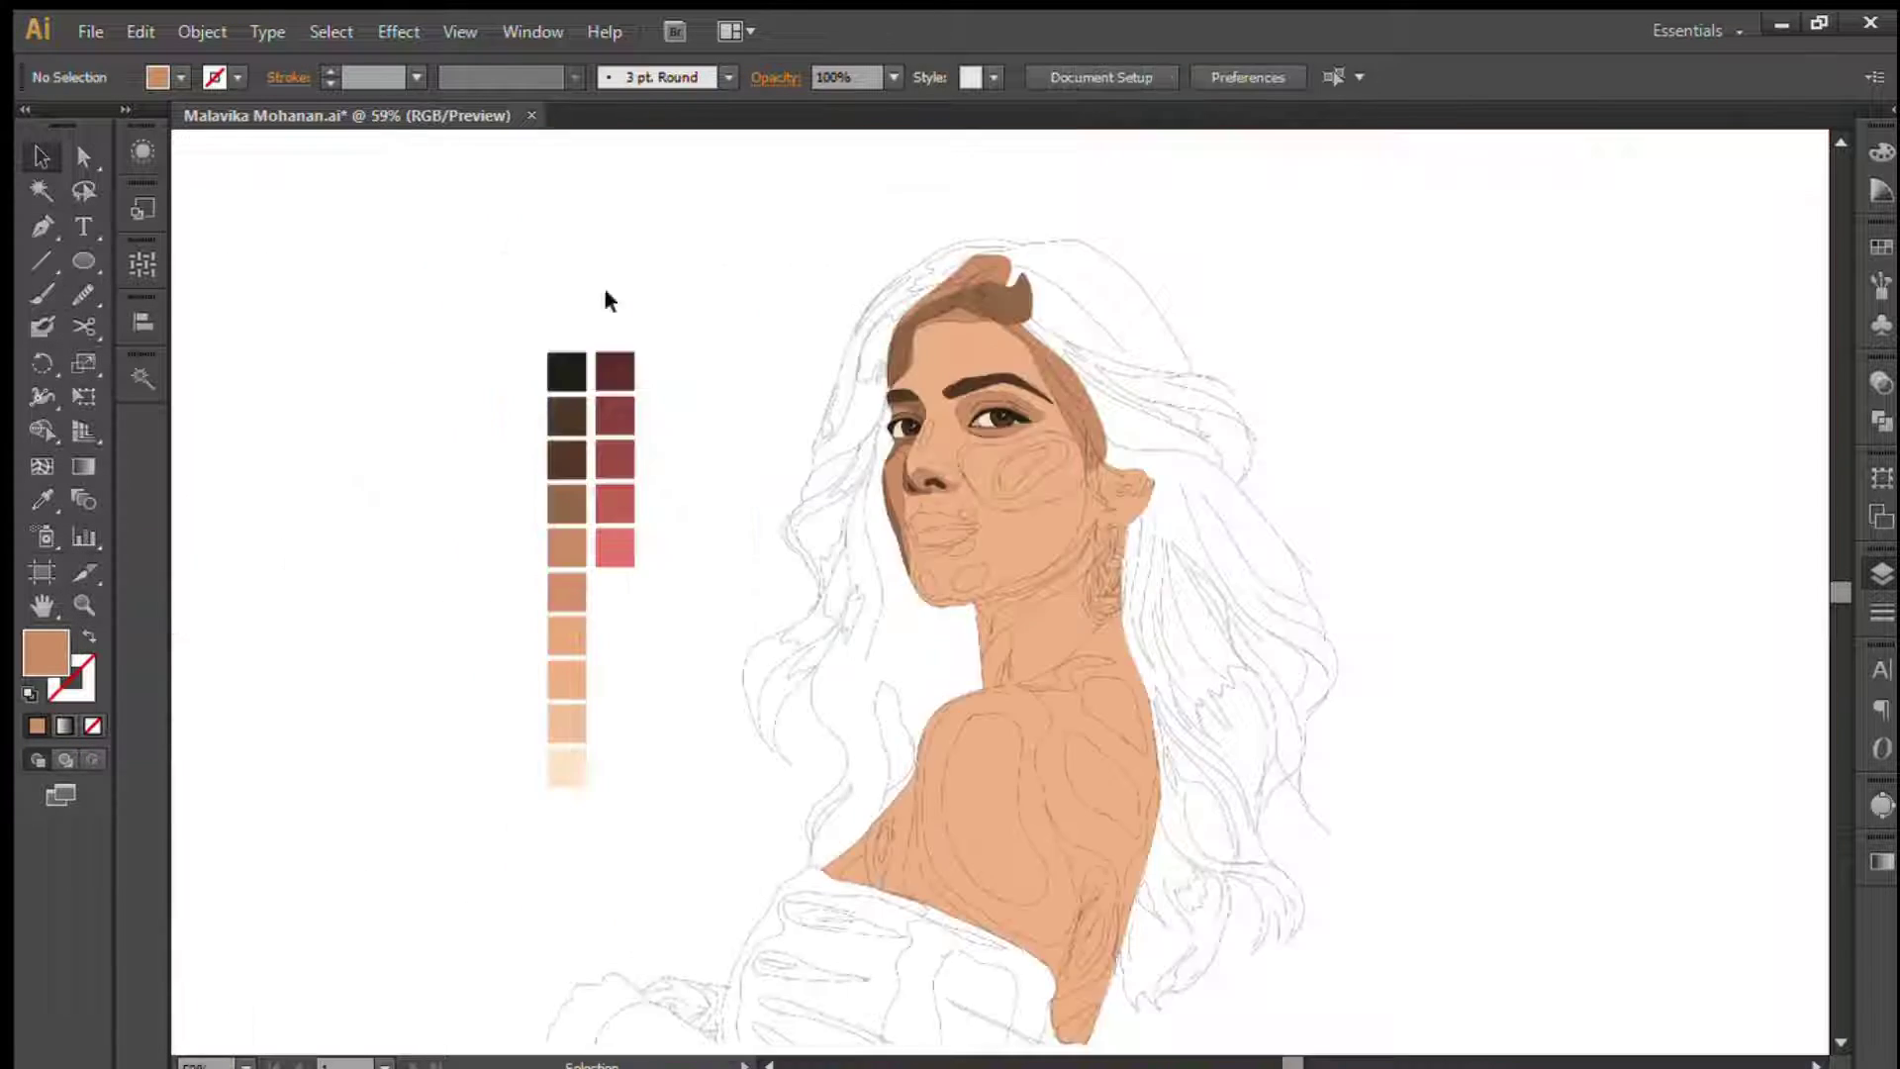
{"action": "left_click", "coordinate": [438, 319], "text": "ctrl"}
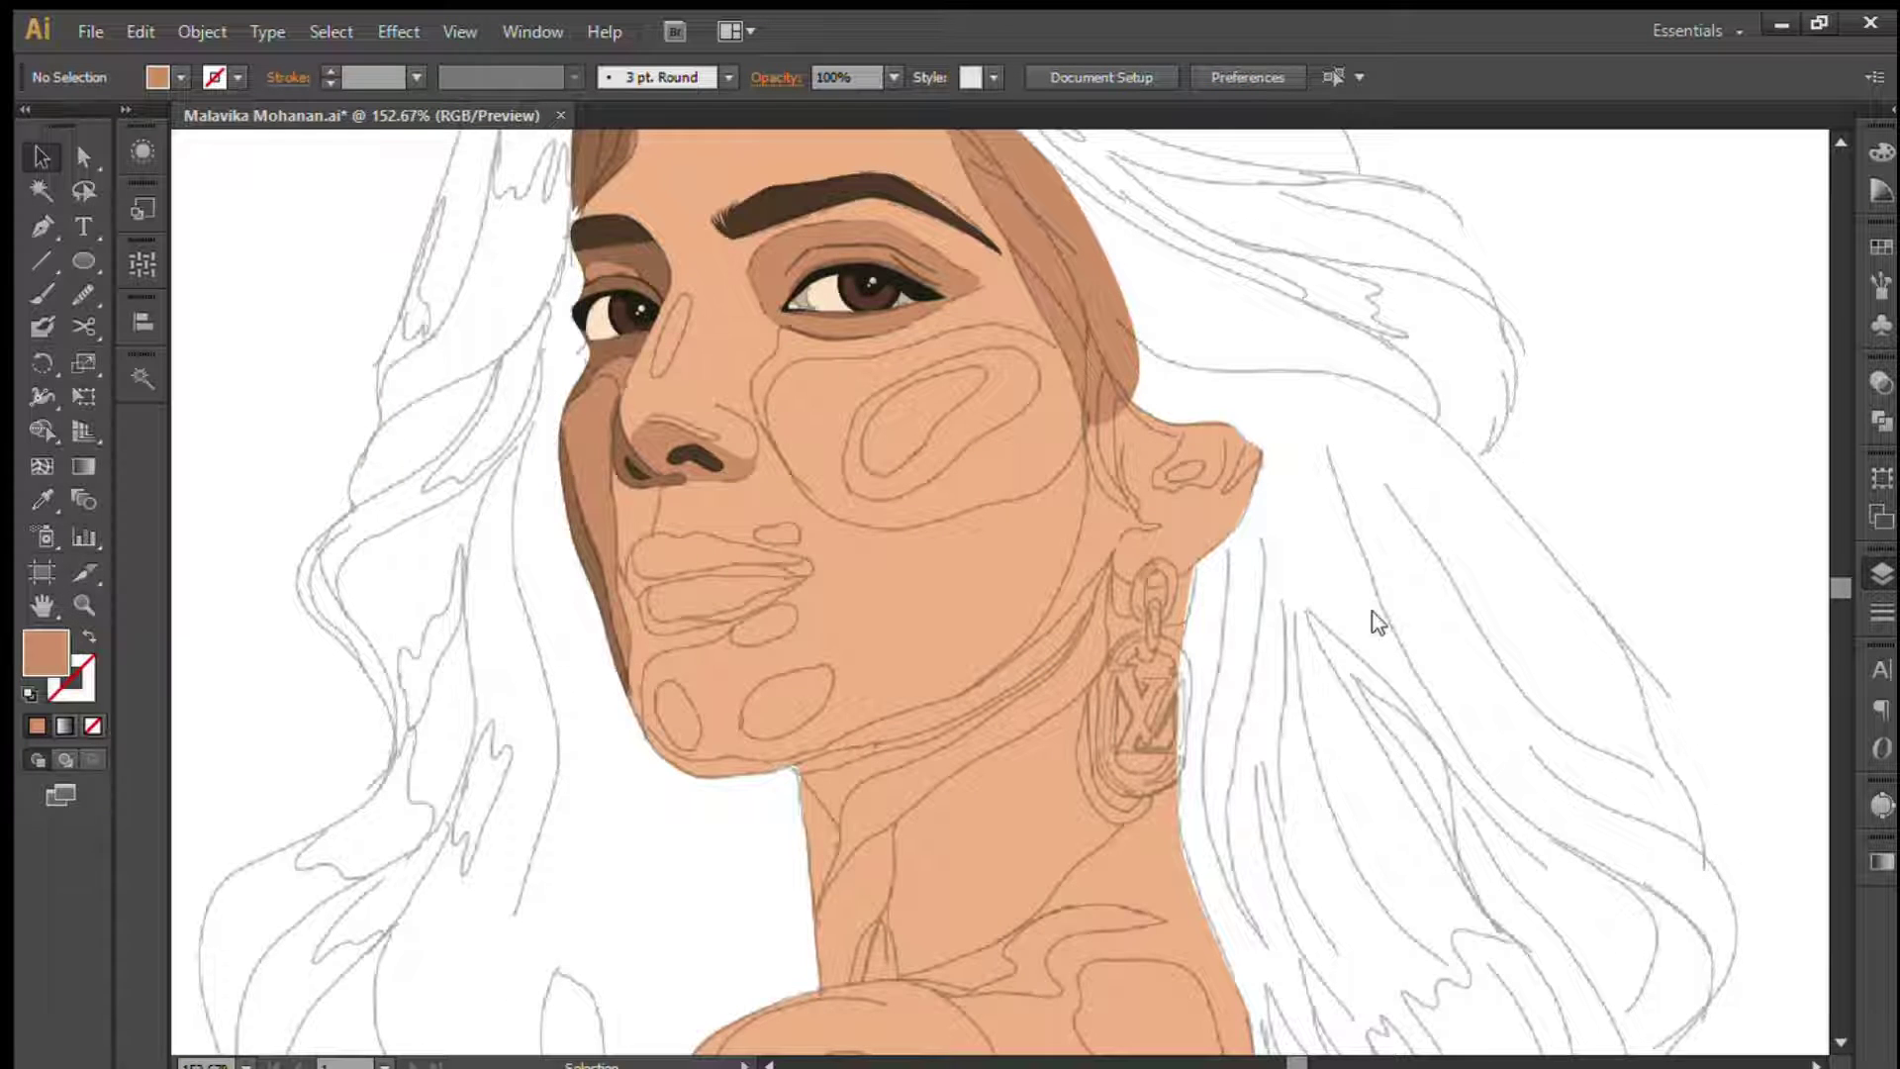
{"action": "left_click_drag", "start_coordinate": [995, 673], "coordinate": [994, 673]}
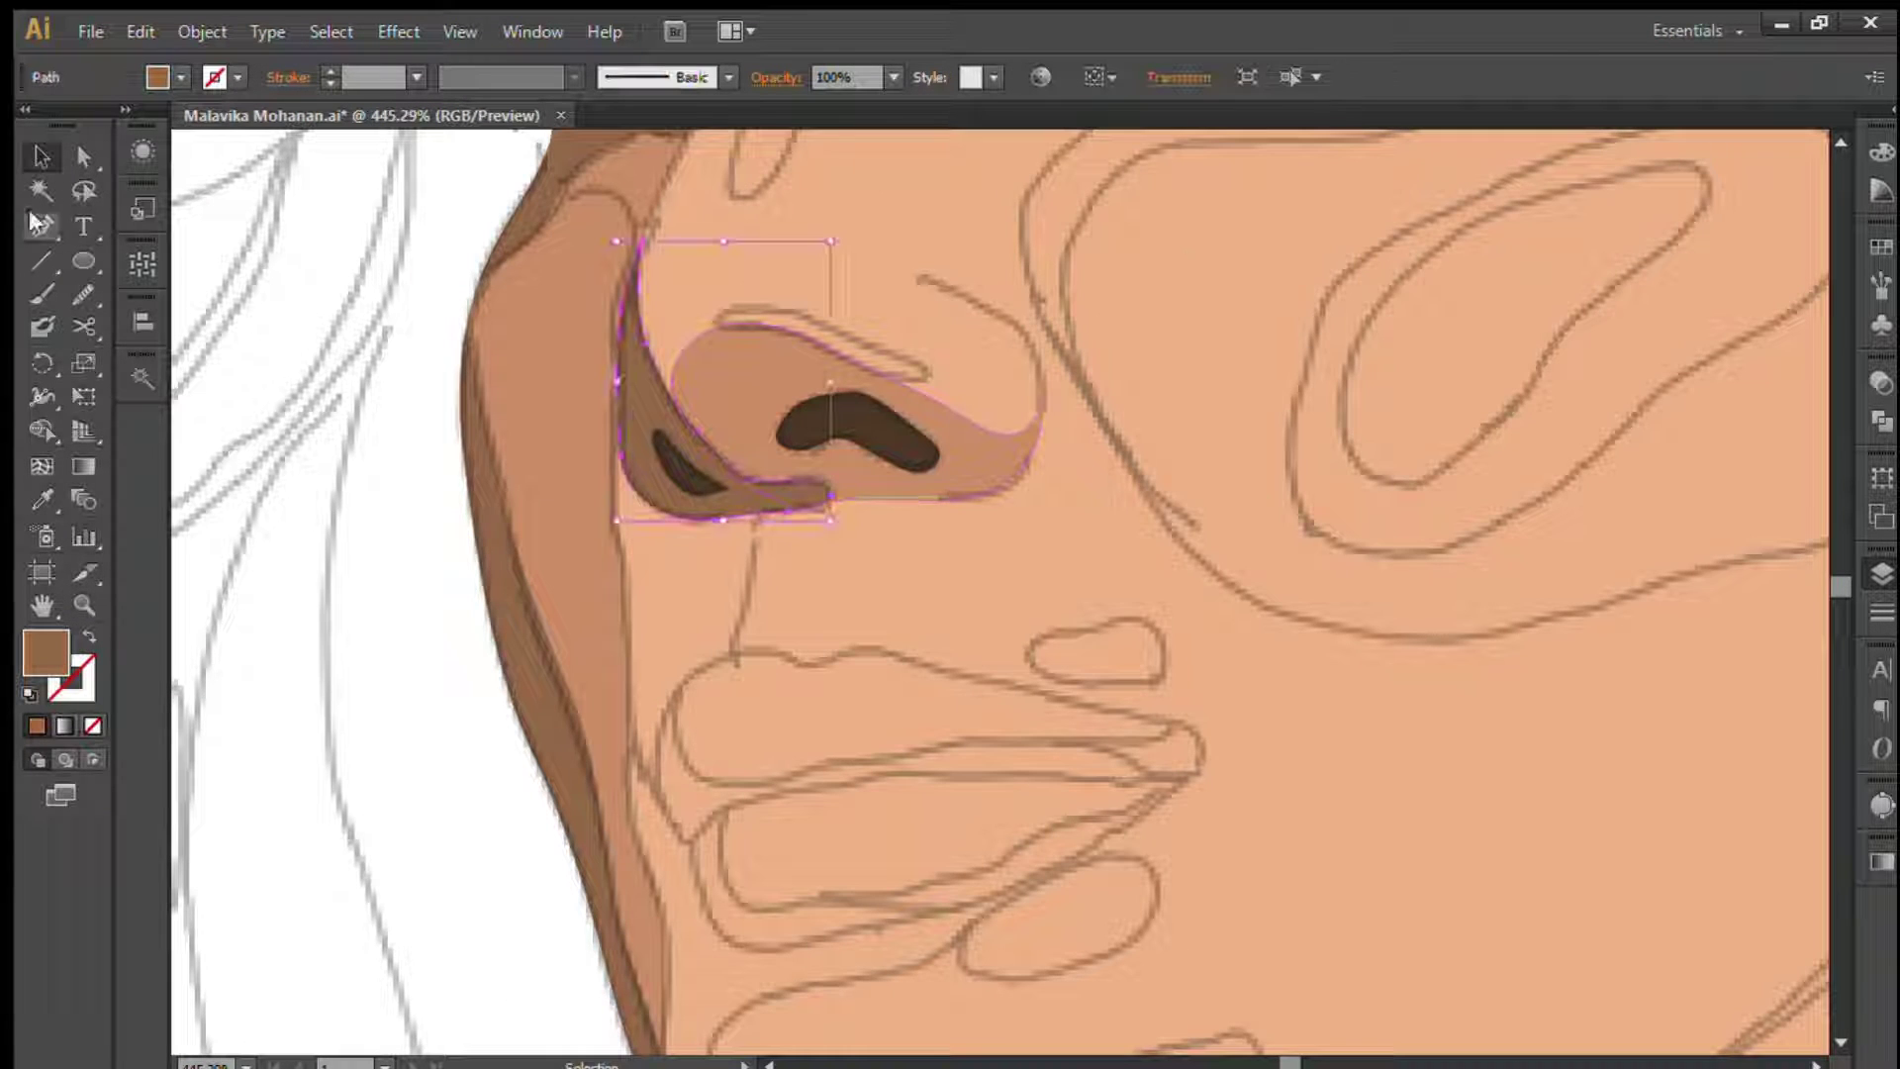
- Trace a shadow beside the nostril and a shadow line down the nose bridge
{"action": "left_click", "coordinate": [933, 507]}
{"action": "key", "text": "ctrl+shift+a"}
{"action": "key", "text": "v"}
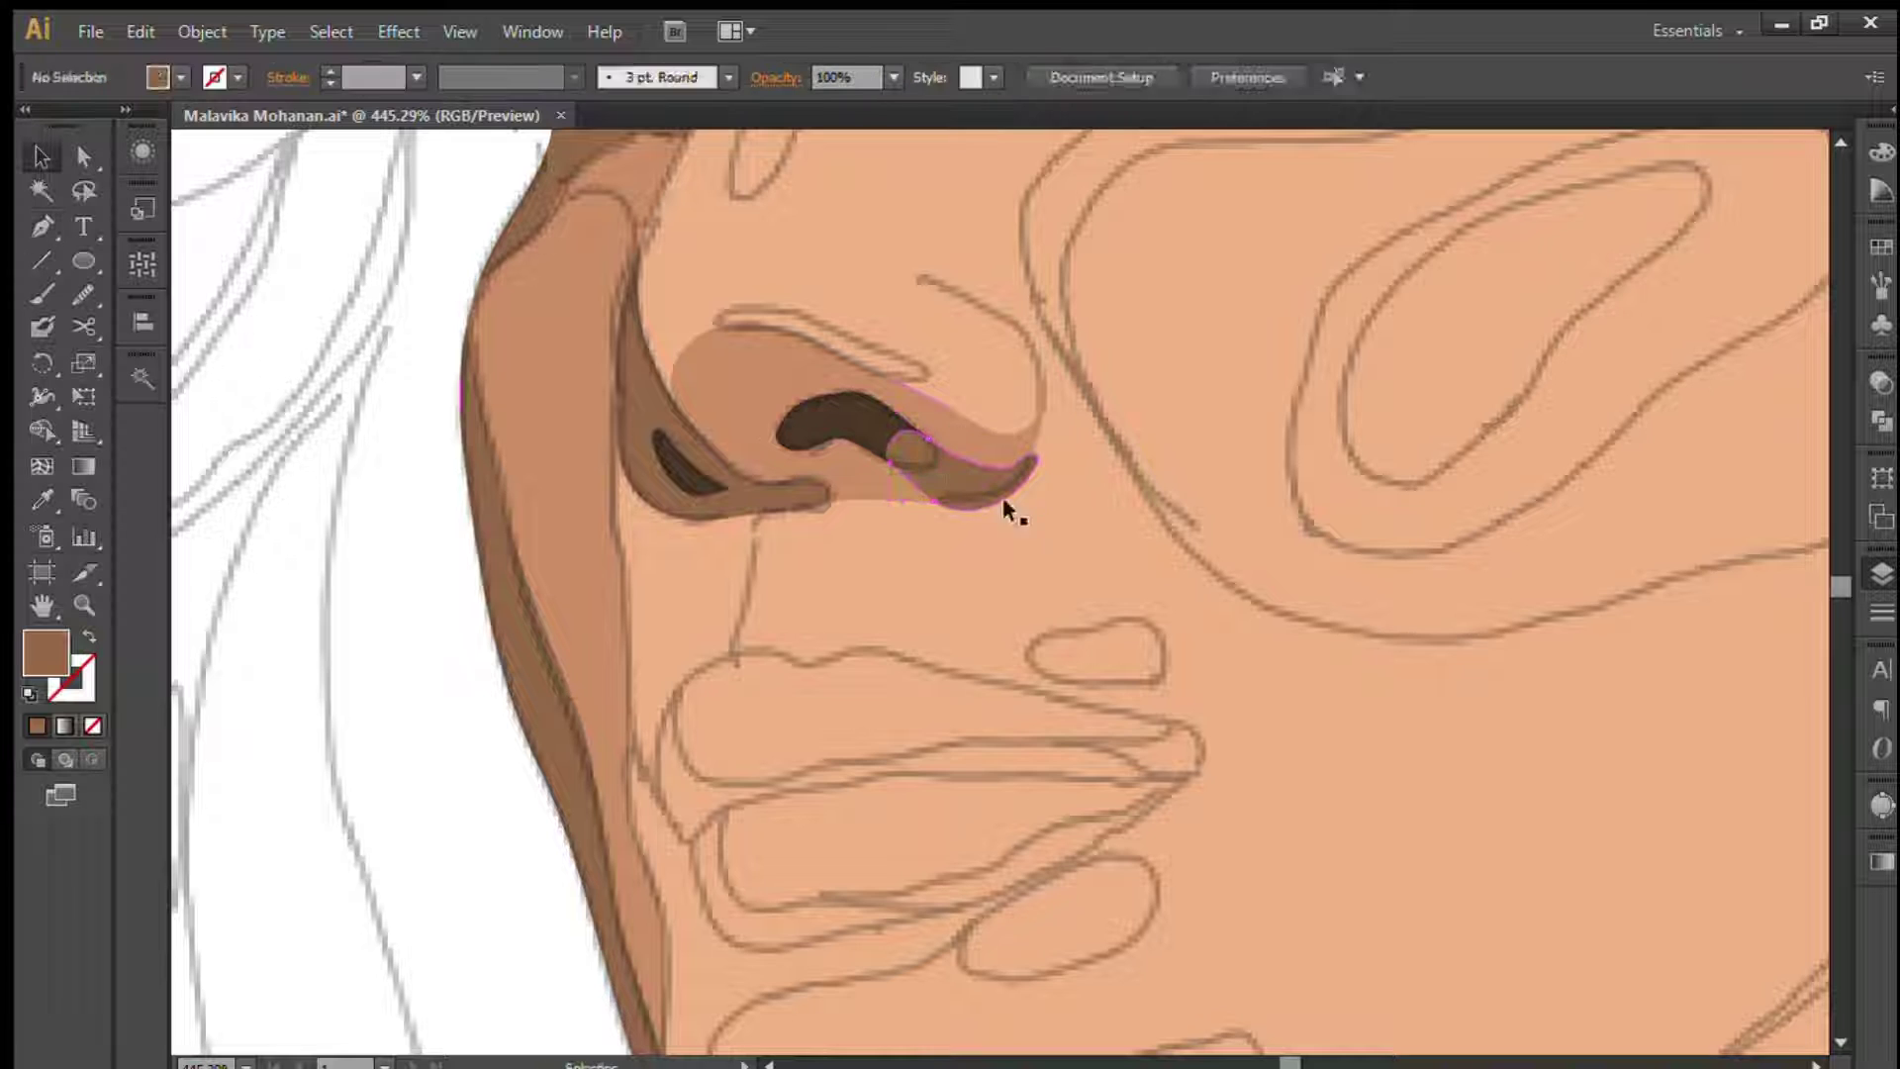
{"action": "left_click", "coordinate": [1015, 510]}
{"action": "left_click", "coordinate": [357, 356]}
{"action": "left_click", "coordinate": [970, 485]}
{"action": "left_click_drag", "start_coordinate": [970, 485], "coordinate": [1039, 687]}
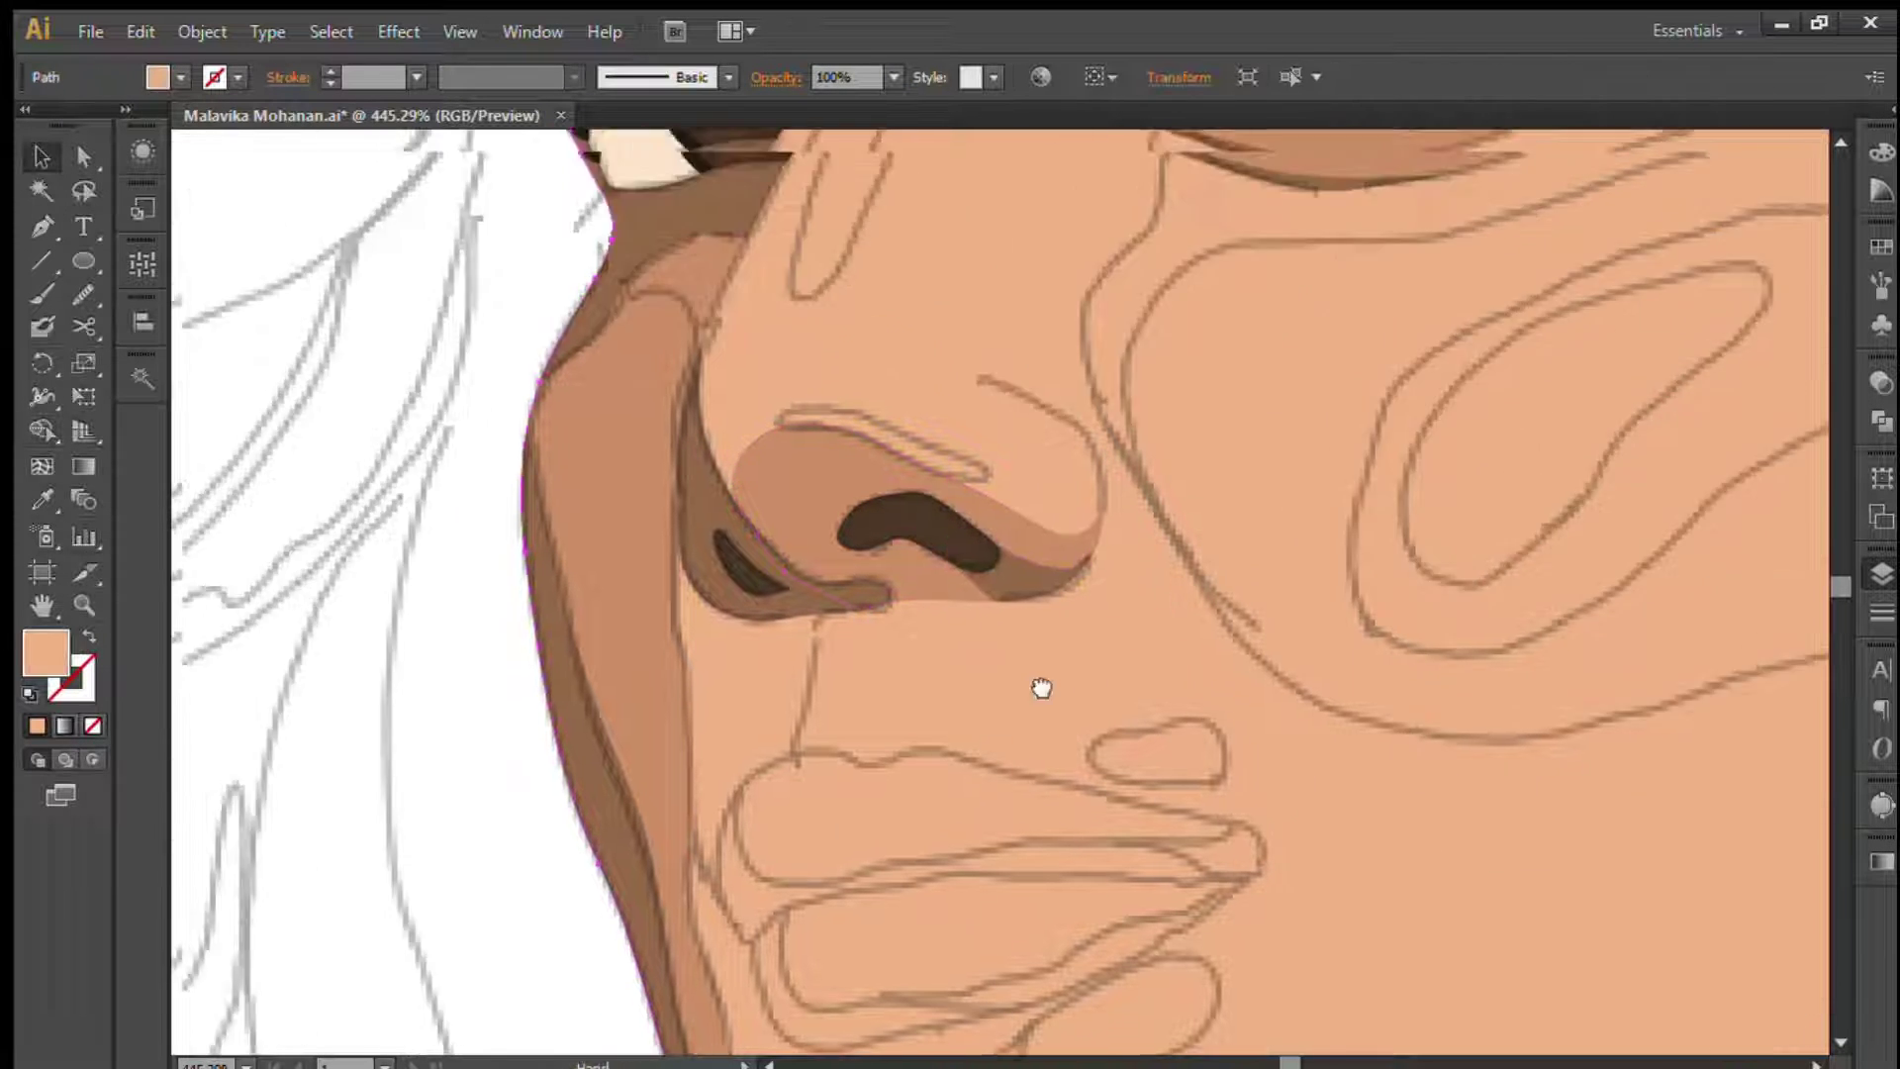
{"action": "left_click", "coordinate": [726, 331]}
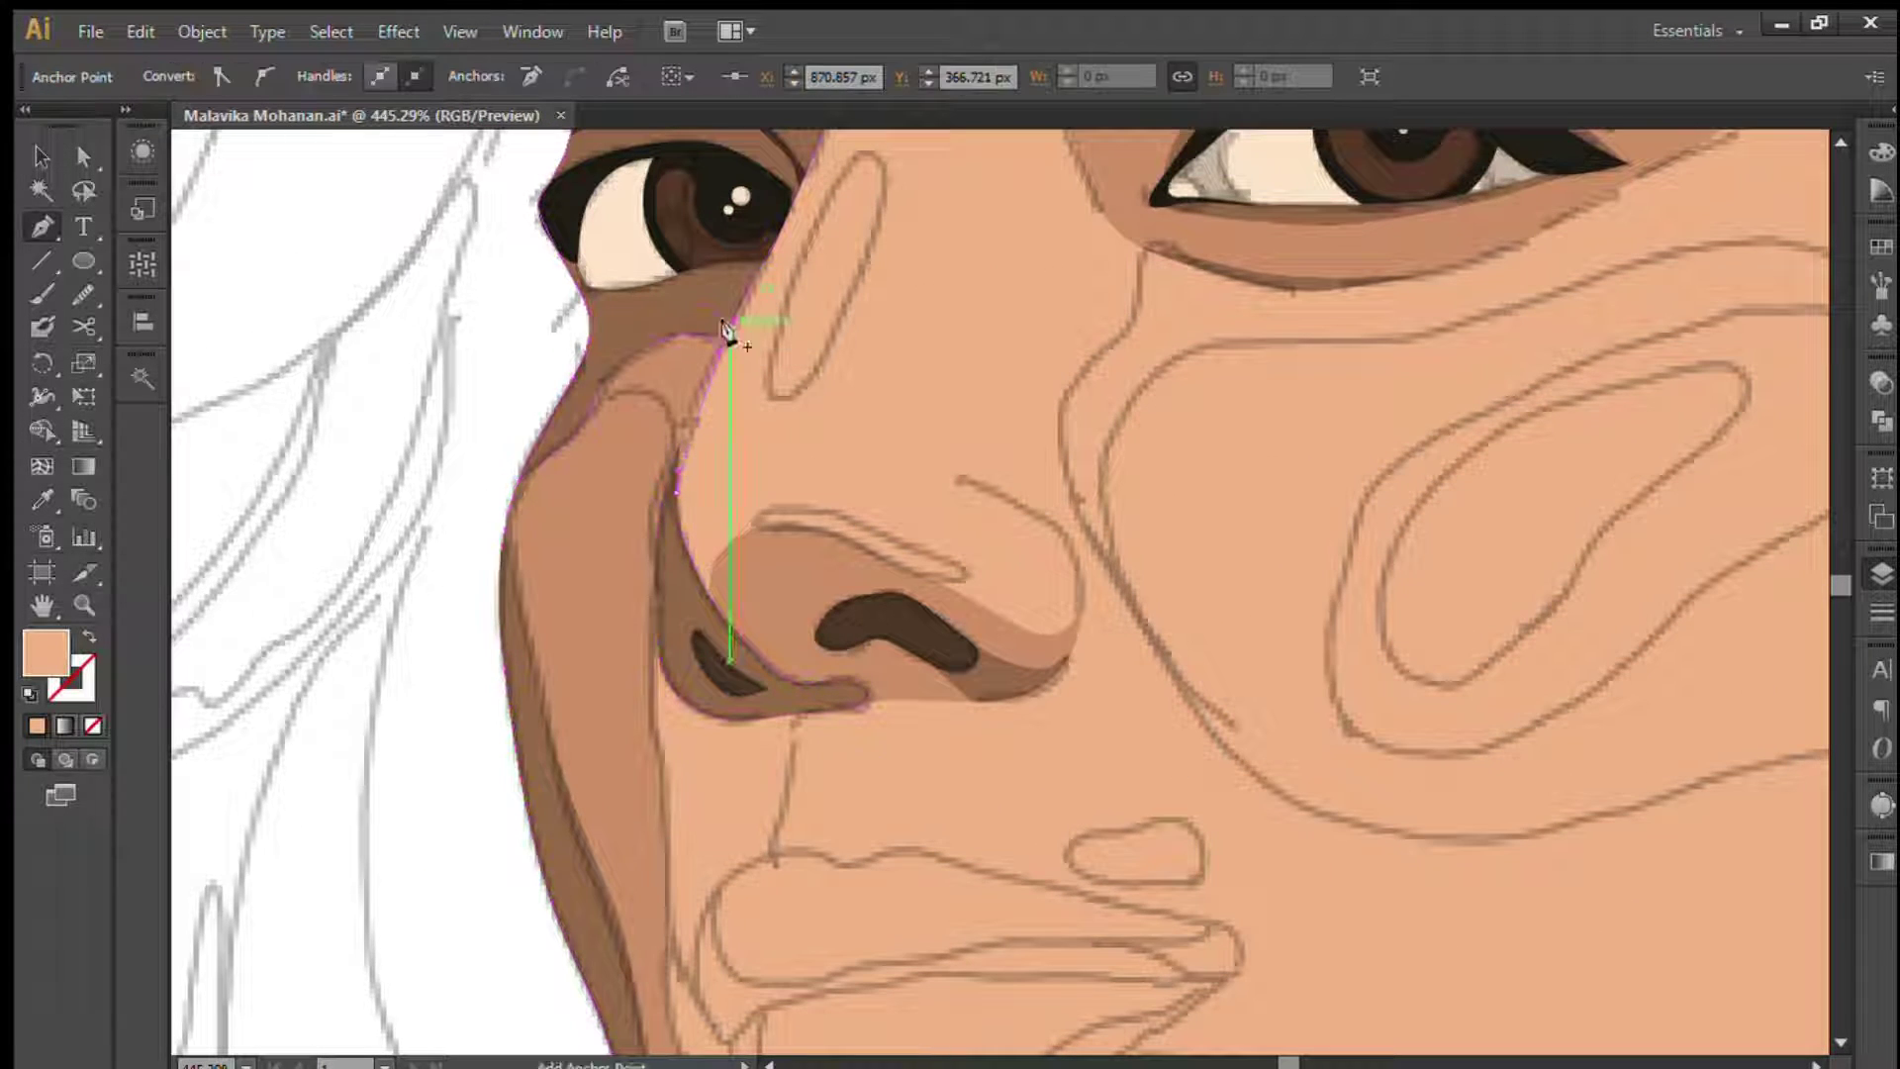
{"action": "key", "text": "v"}
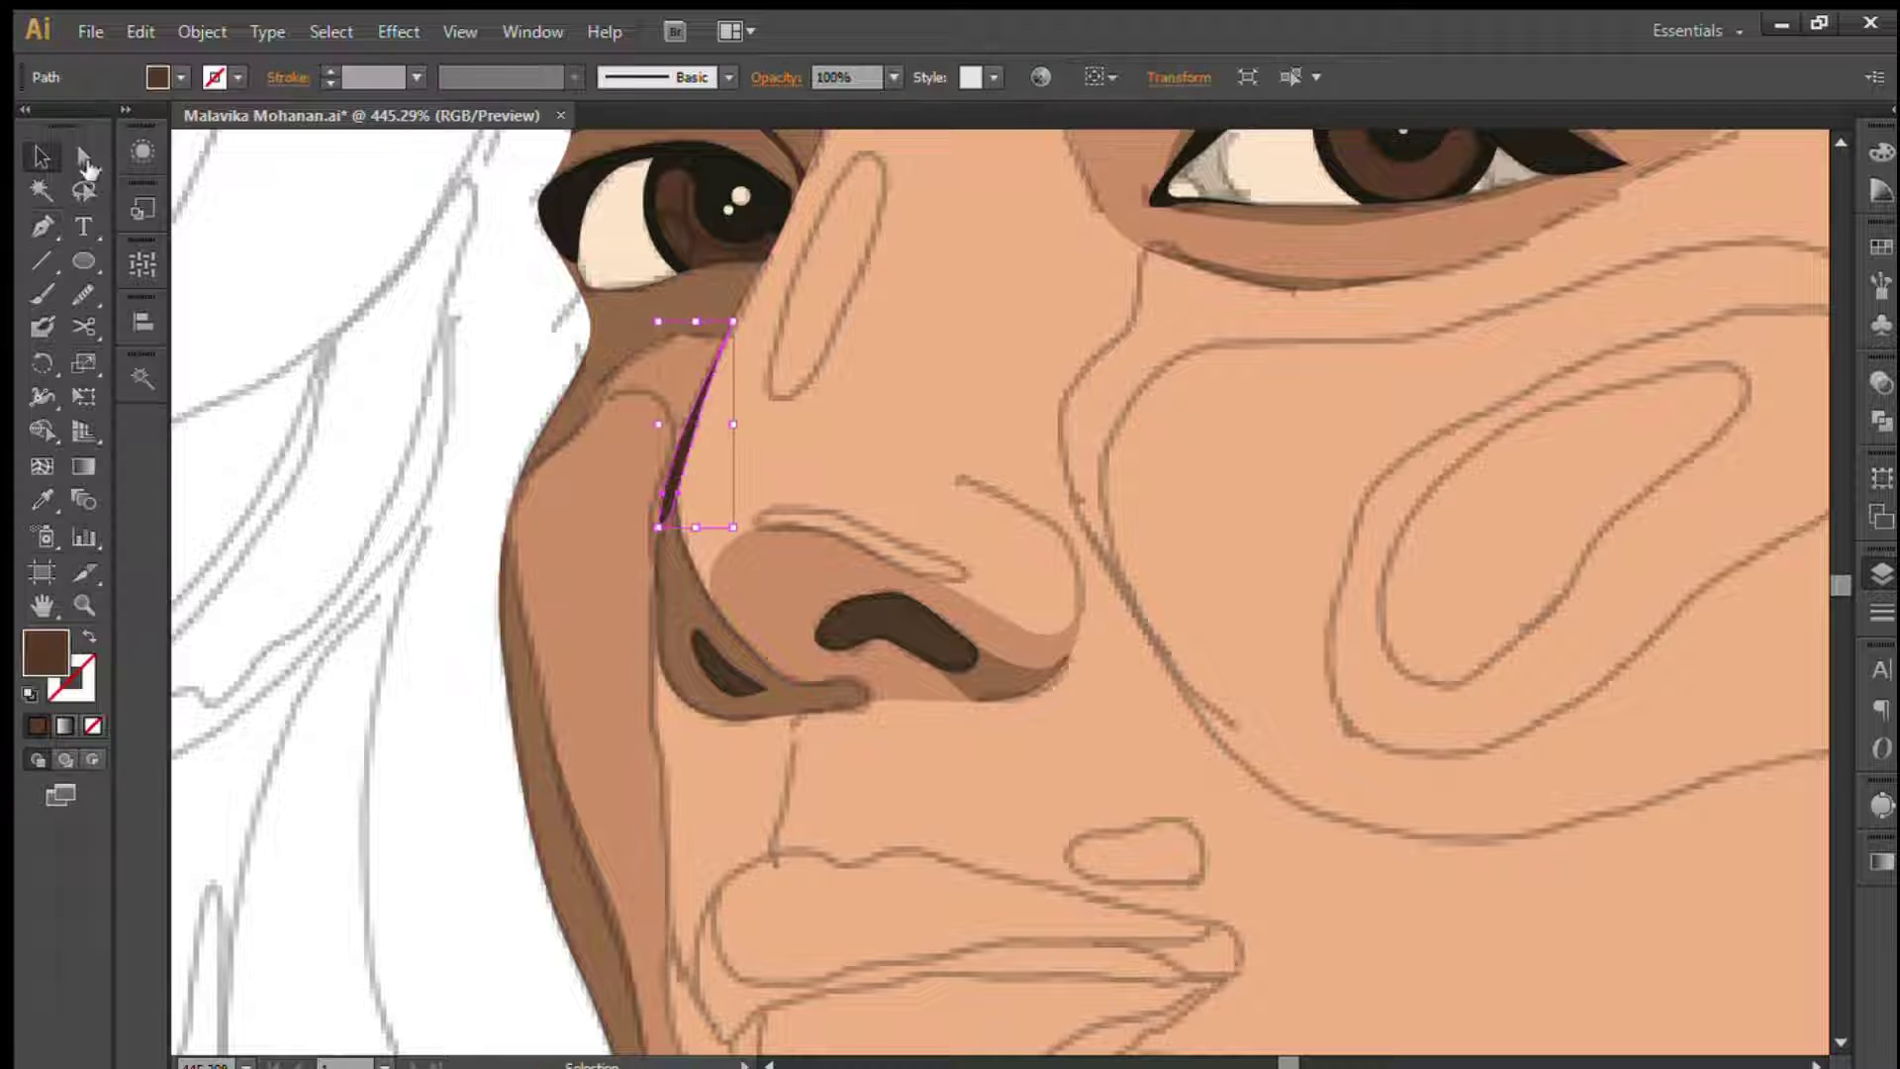
{"action": "left_click", "coordinate": [403, 416]}
- Trace a dark edge line under the nose tip
{"action": "mouse_move", "coordinate": [871, 359]}
{"action": "left_mouse_down"}
{"action": "mouse_move", "coordinate": [740, 497]}
{"action": "mouse_move", "coordinate": [749, 296]}
{"action": "left_mouse_up"}
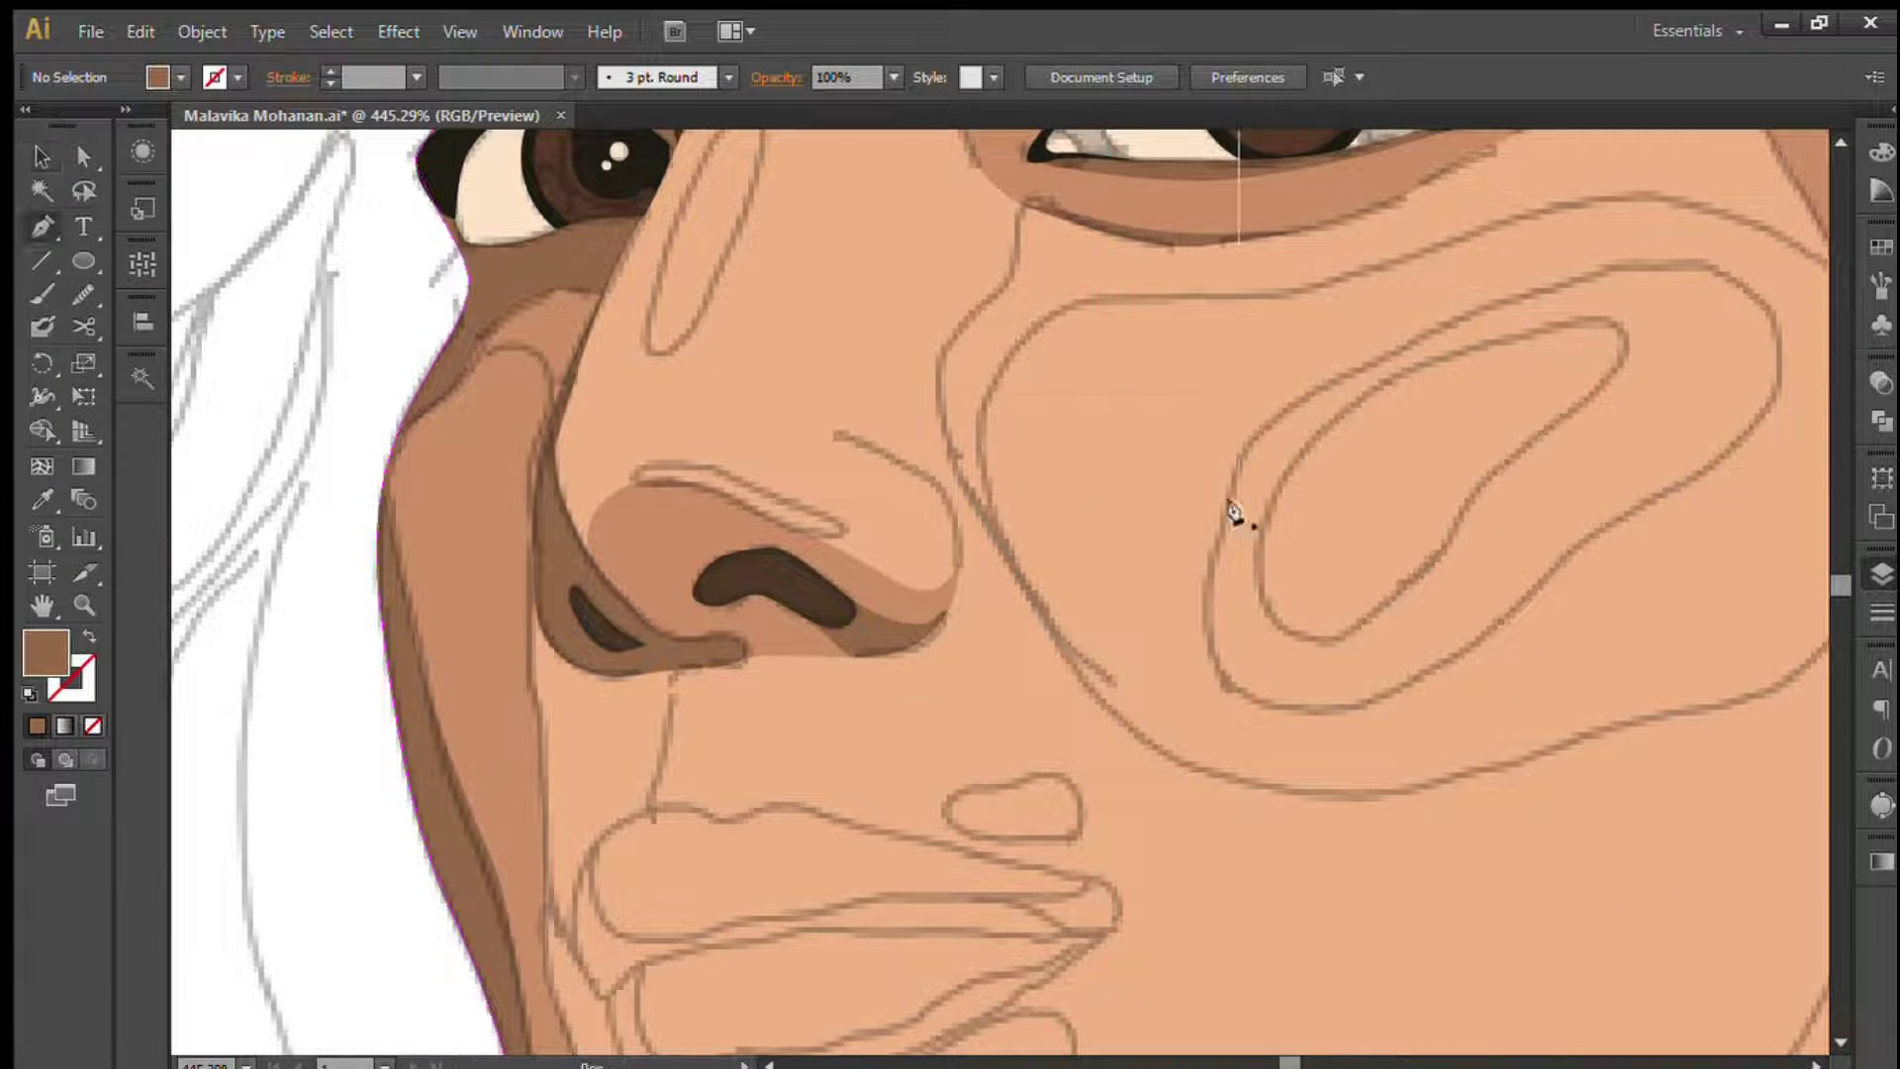
{"action": "left_click_drag", "start_coordinate": [945, 615], "coordinate": [920, 661]}
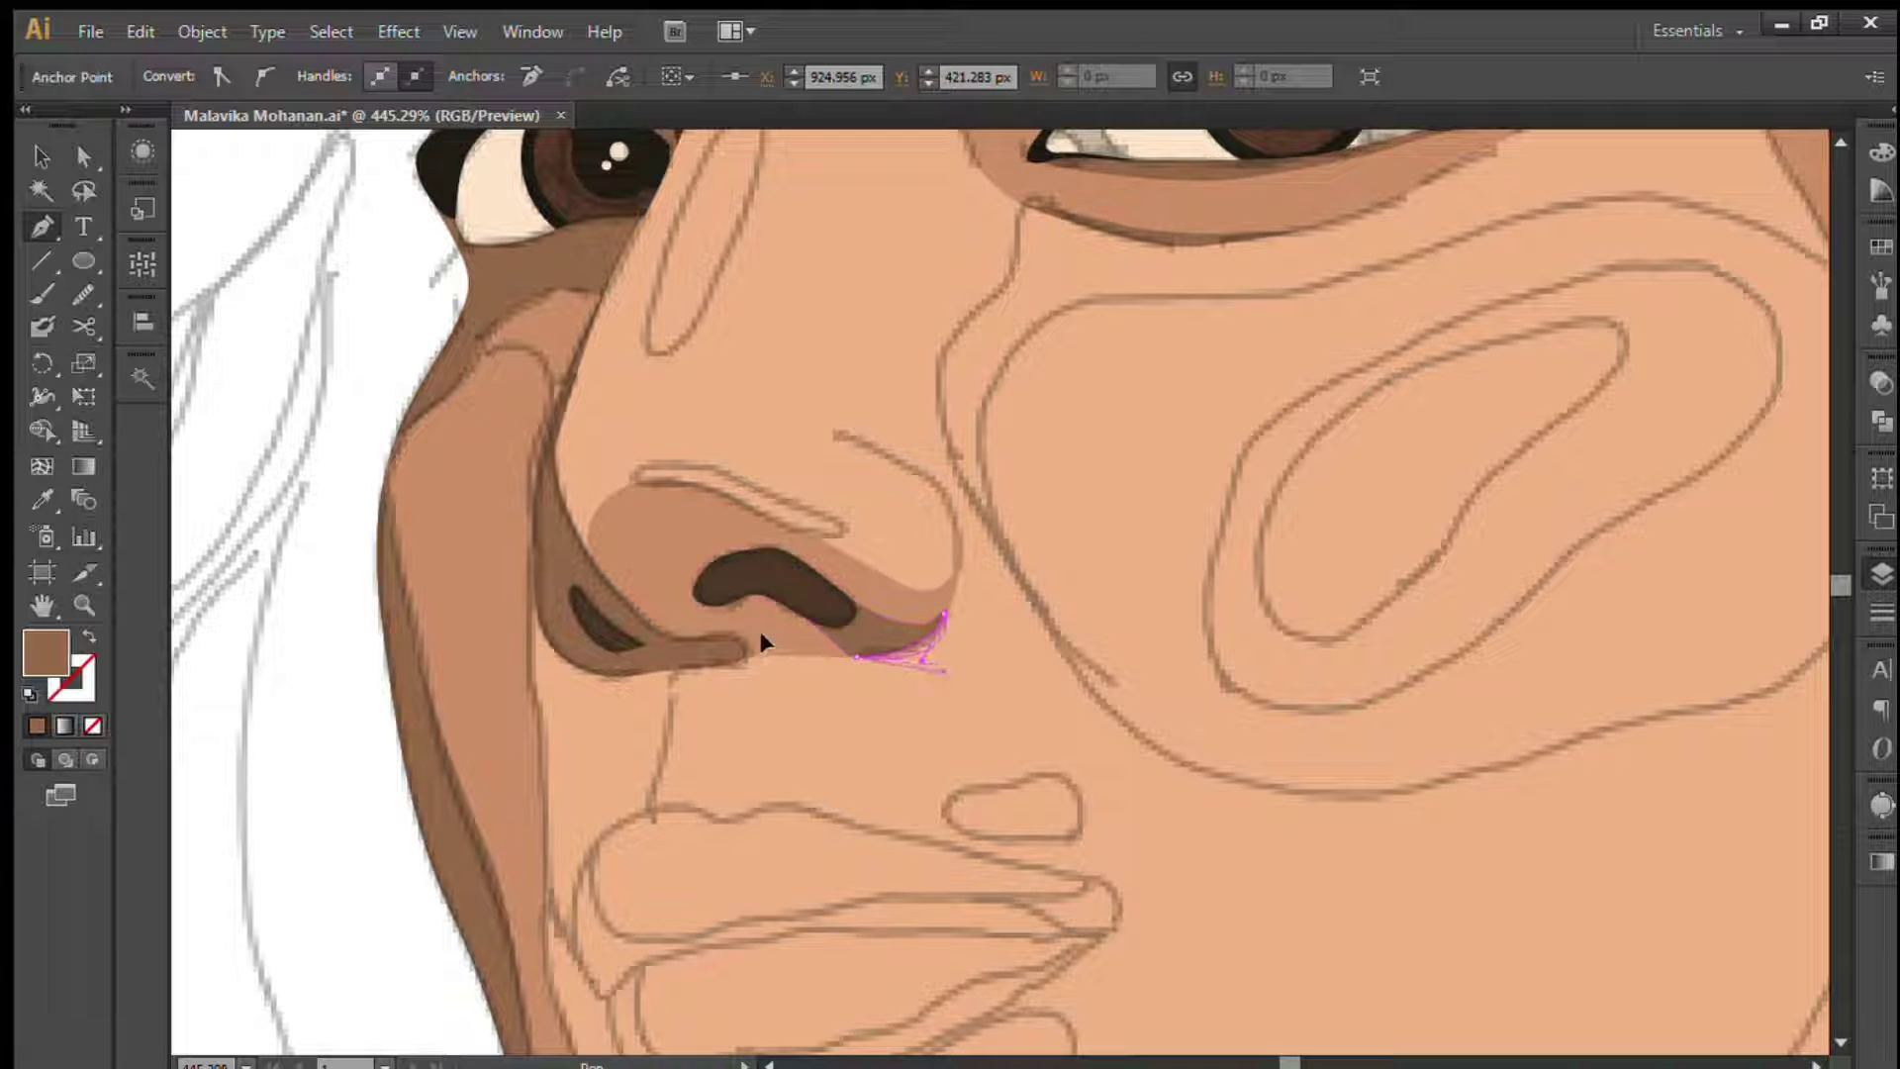
{"action": "key", "text": "v"}
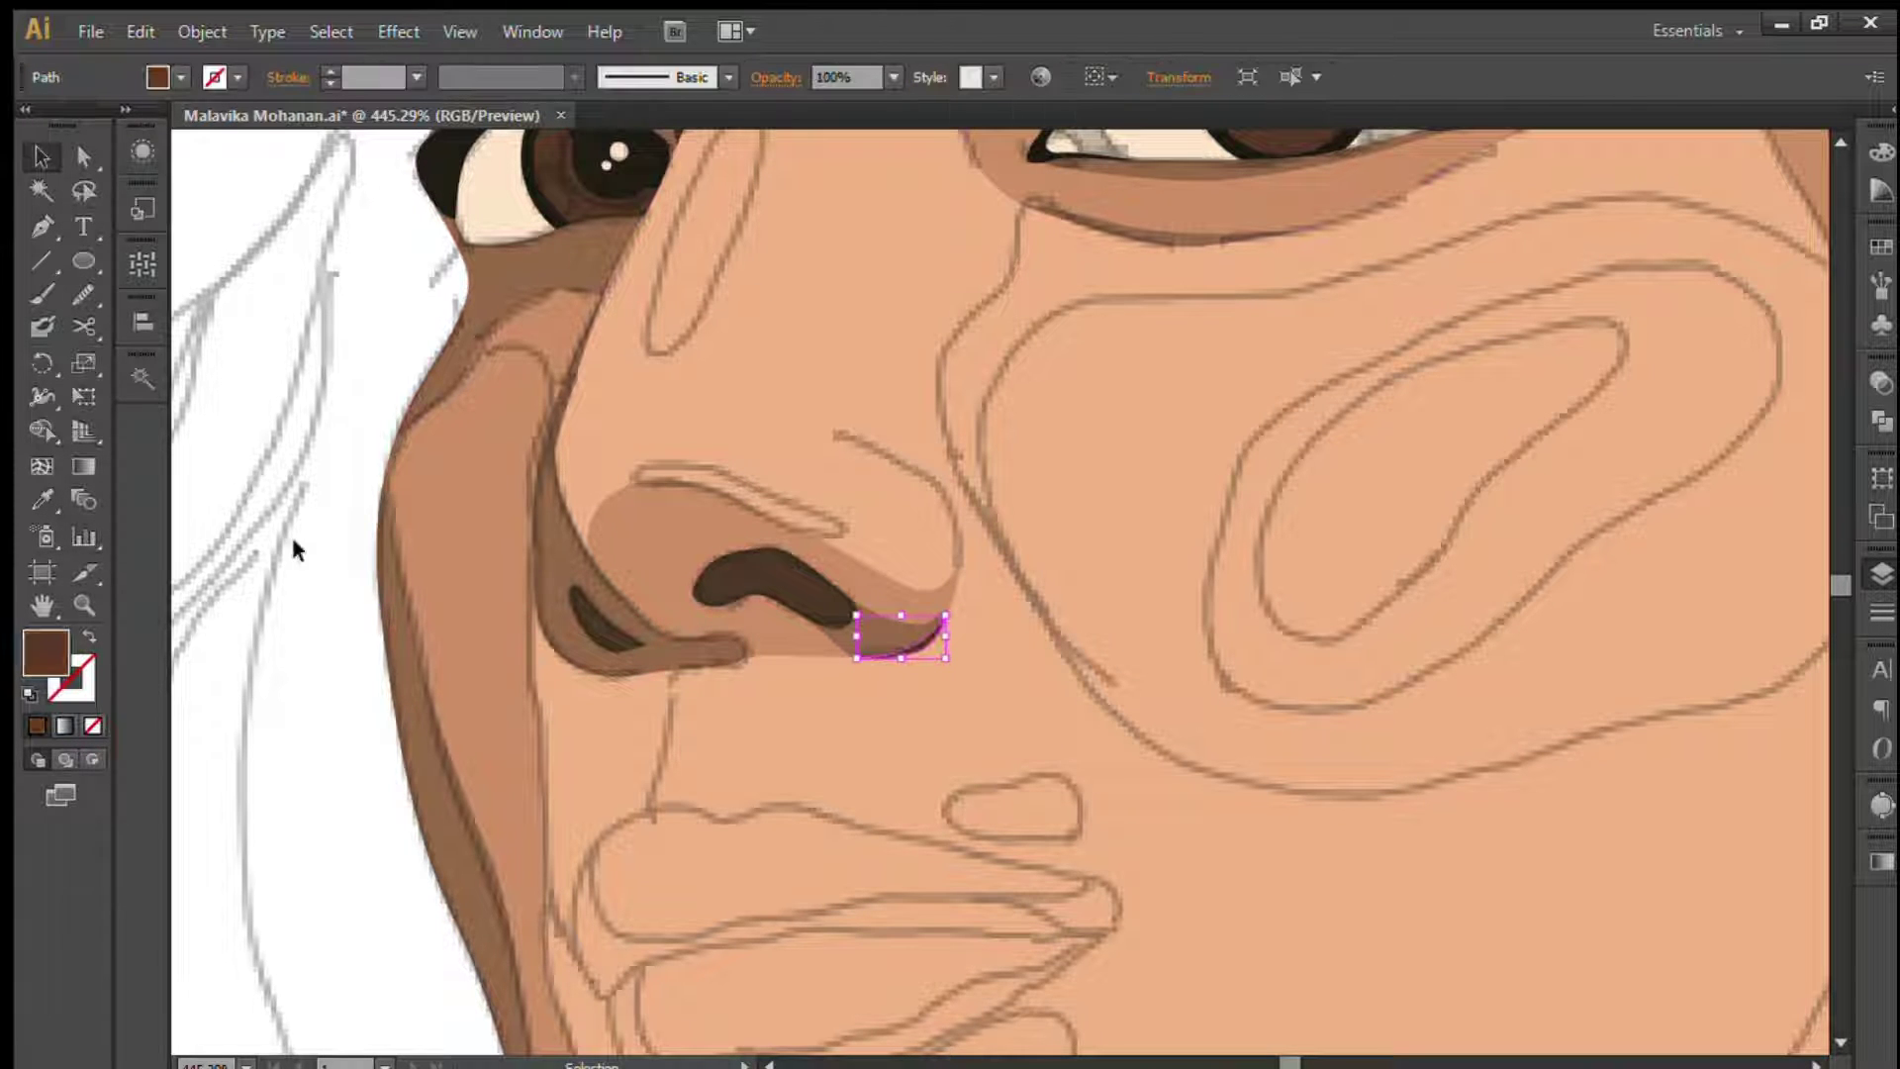
{"action": "left_click", "coordinate": [294, 550]}
{"action": "left_click_drag", "start_coordinate": [294, 551], "coordinate": [329, 728]}
- Draw a skin-peach nose tip shape behind the nostril shadows and hide the sketch to preview
{"action": "left_click", "coordinate": [977, 771]}
{"action": "mouse_move", "coordinate": [871, 608]}
{"action": "left_mouse_down"}
{"action": "mouse_move", "coordinate": [616, 658]}
{"action": "mouse_move", "coordinate": [584, 642]}
{"action": "left_mouse_up"}
{"action": "left_click", "coordinate": [598, 582]}
{"action": "left_click_drag", "start_coordinate": [797, 765], "coordinate": [679, 785]}
{"action": "left_click", "coordinate": [977, 771]}
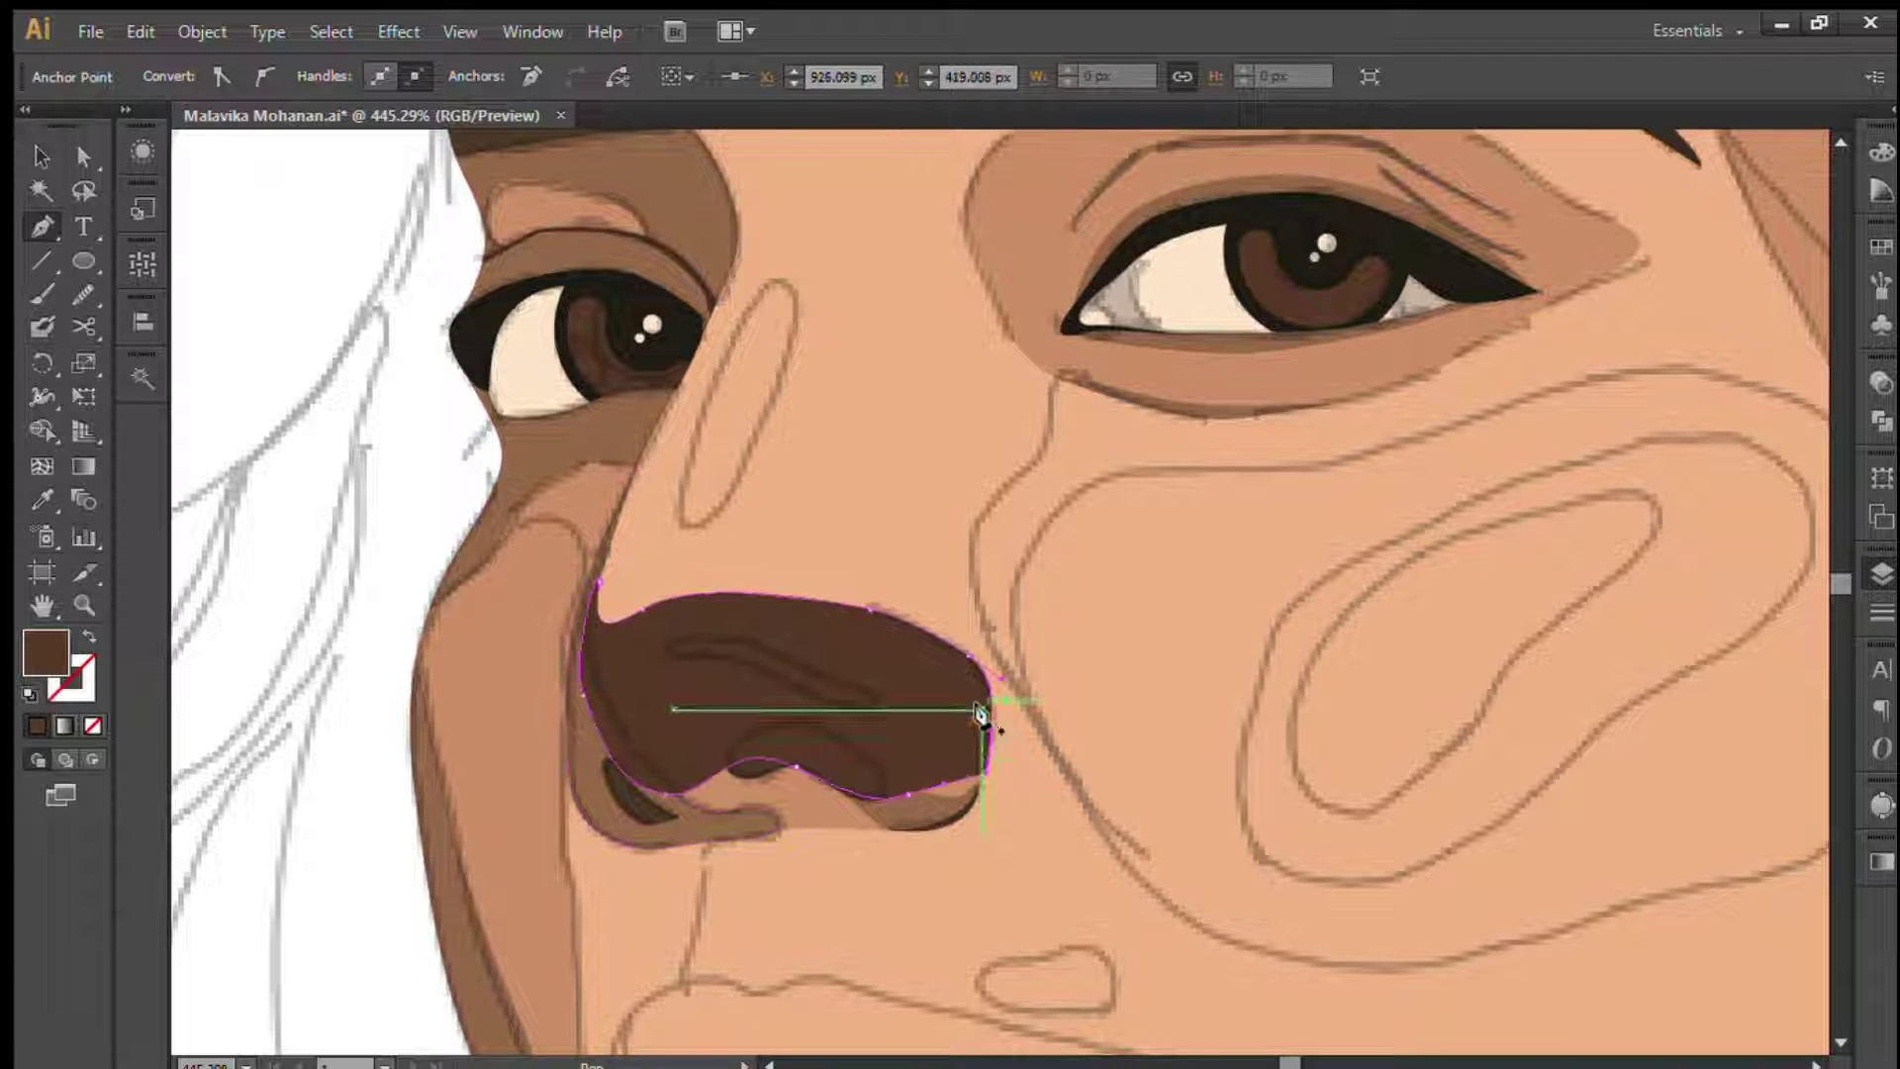
{"action": "key", "text": "v"}
{"action": "key", "text": "i"}
{"action": "left_click", "coordinate": [895, 703]}
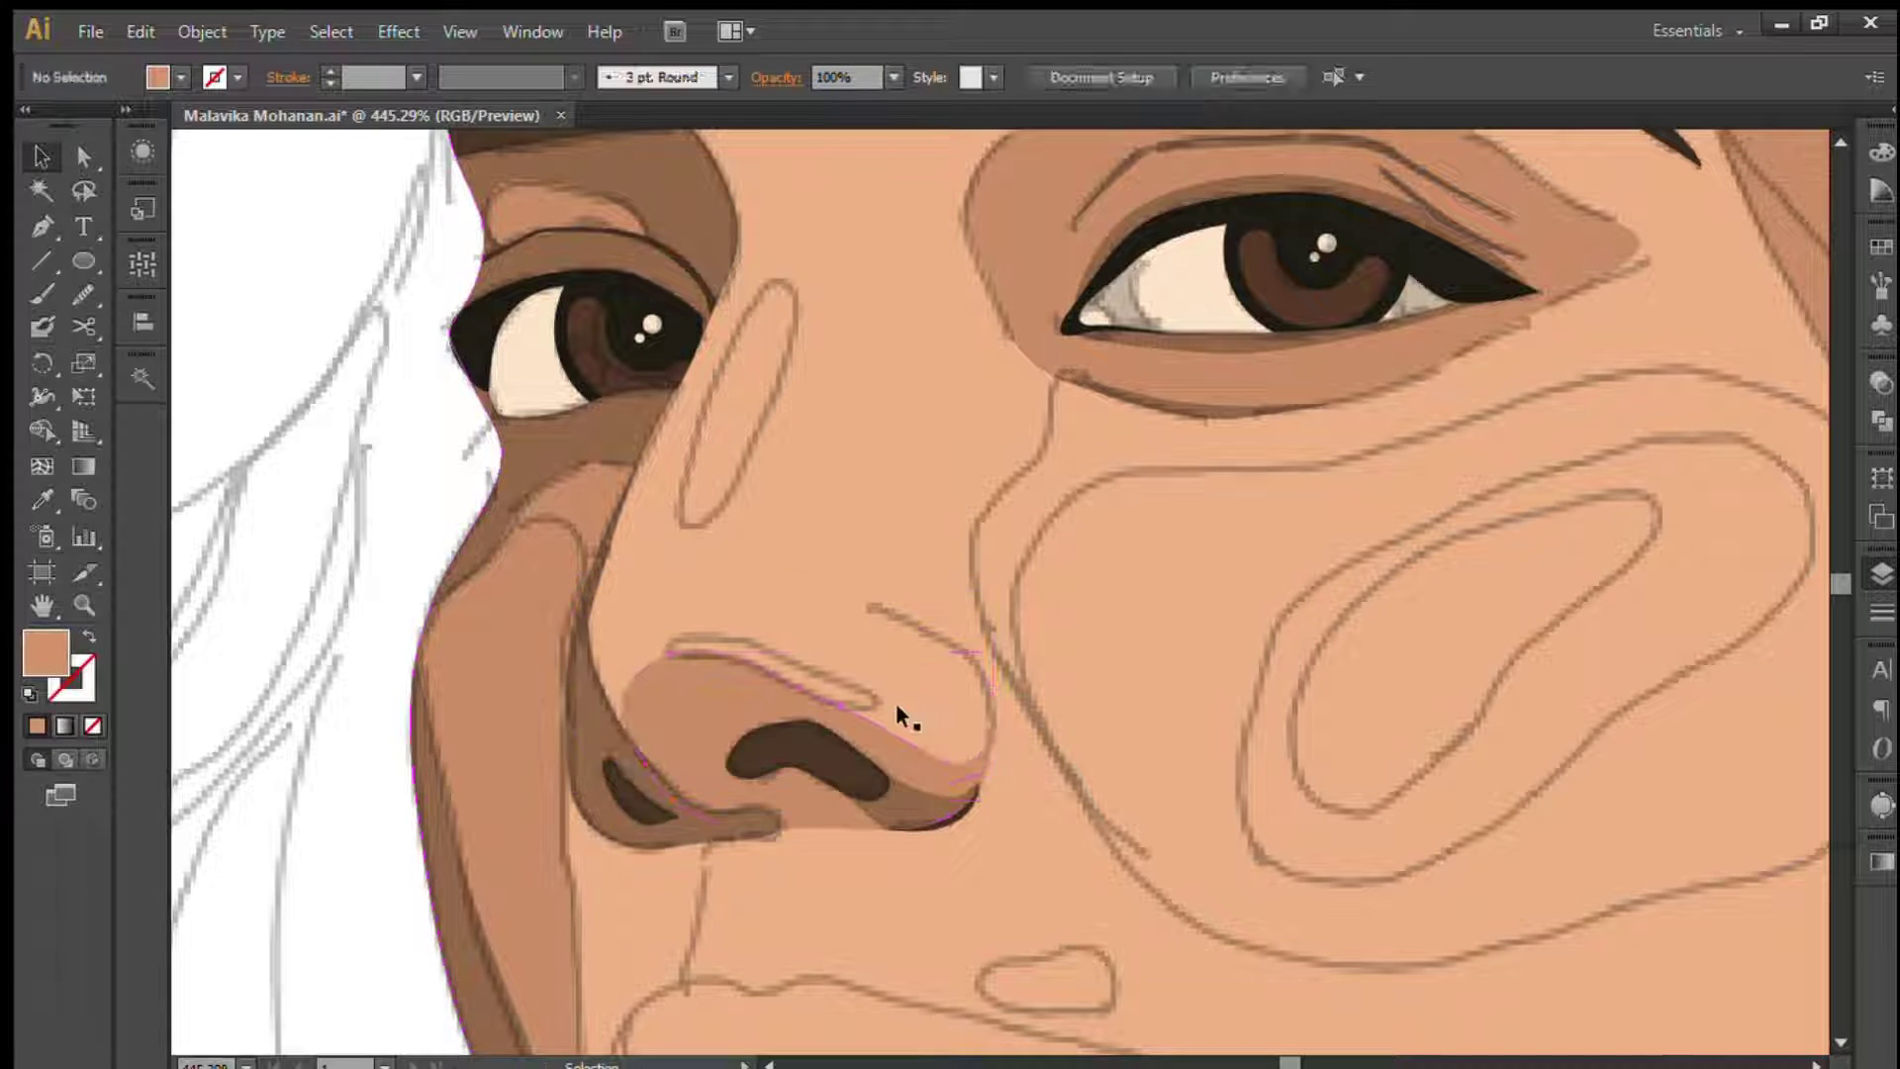
{"action": "key", "text": "ctrl+bracketleft"}
{"action": "left_click", "coordinate": [265, 502]}
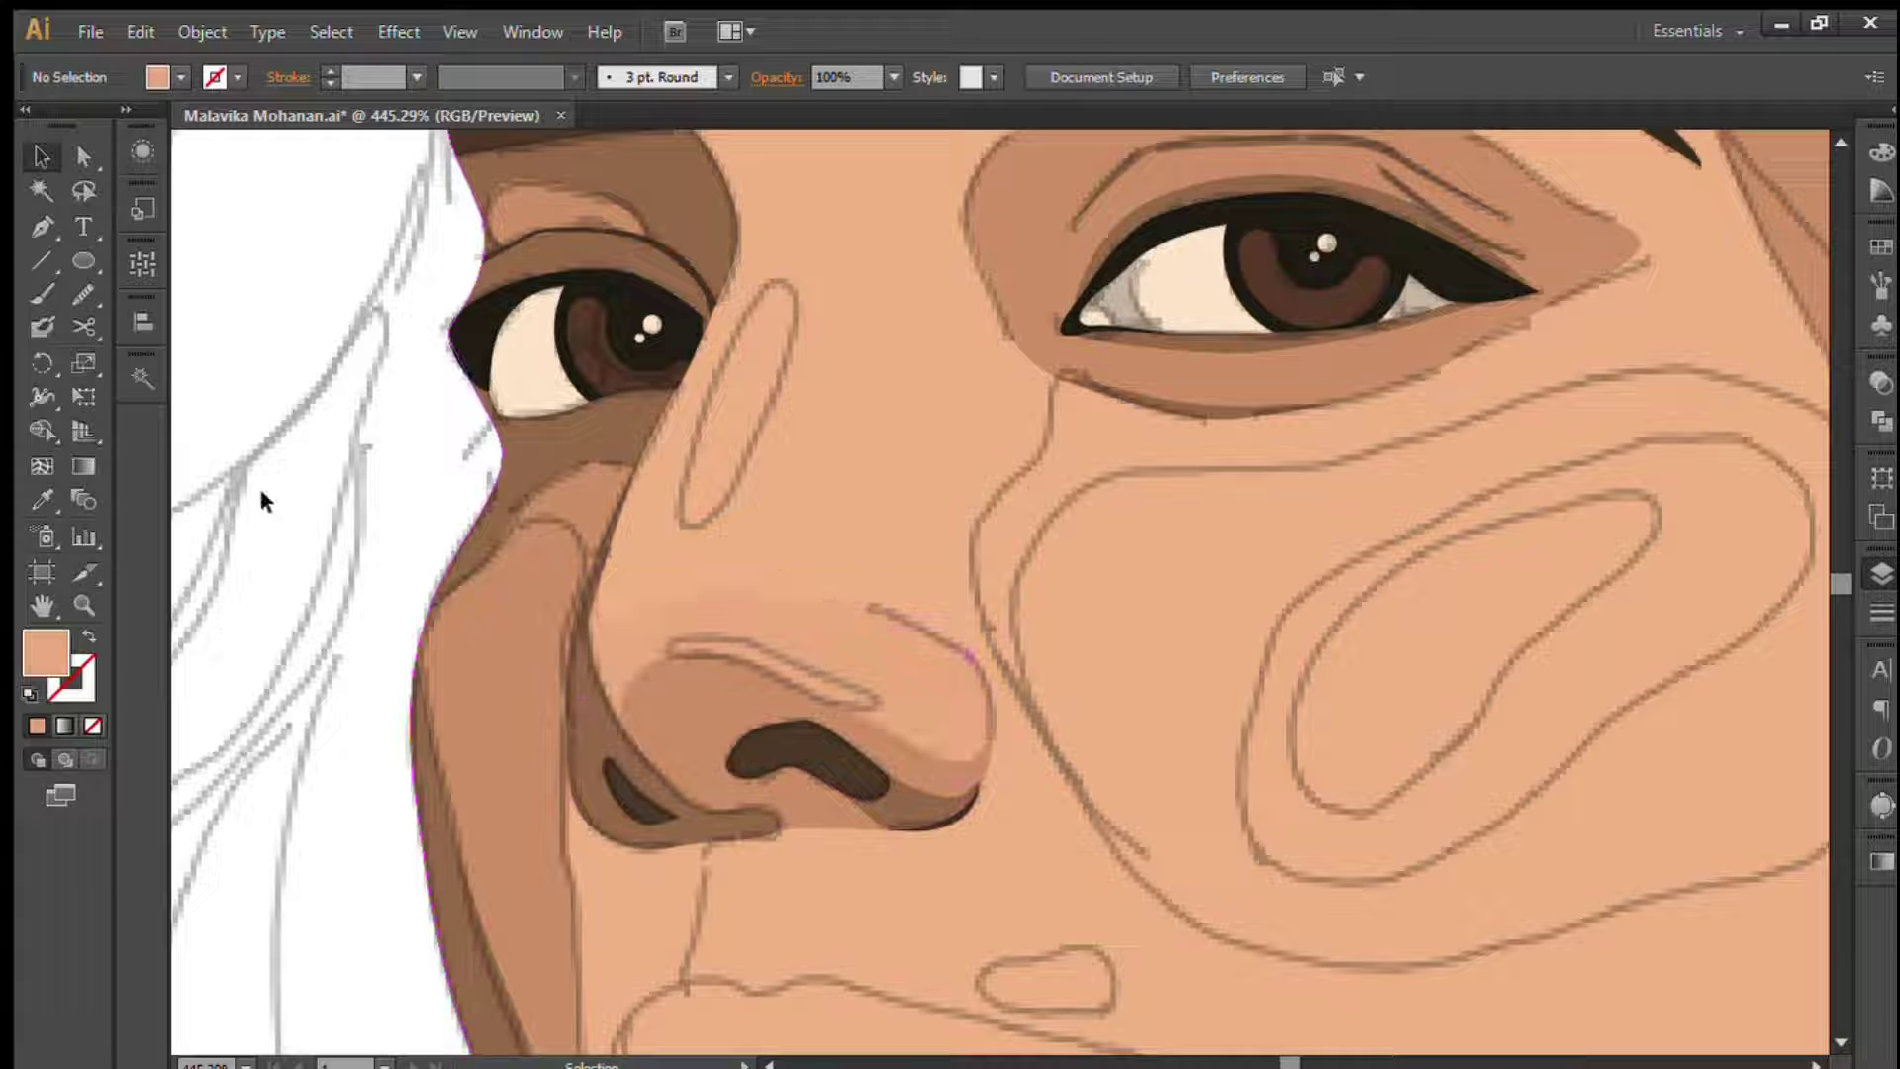
{"action": "key", "text": "ctrl+shift+w"}
- Zoom onto the nose and eye and draw a narrow shading path down the nose side
{"action": "key", "text": "ctrl+0"}
{"action": "key", "text": "z"}
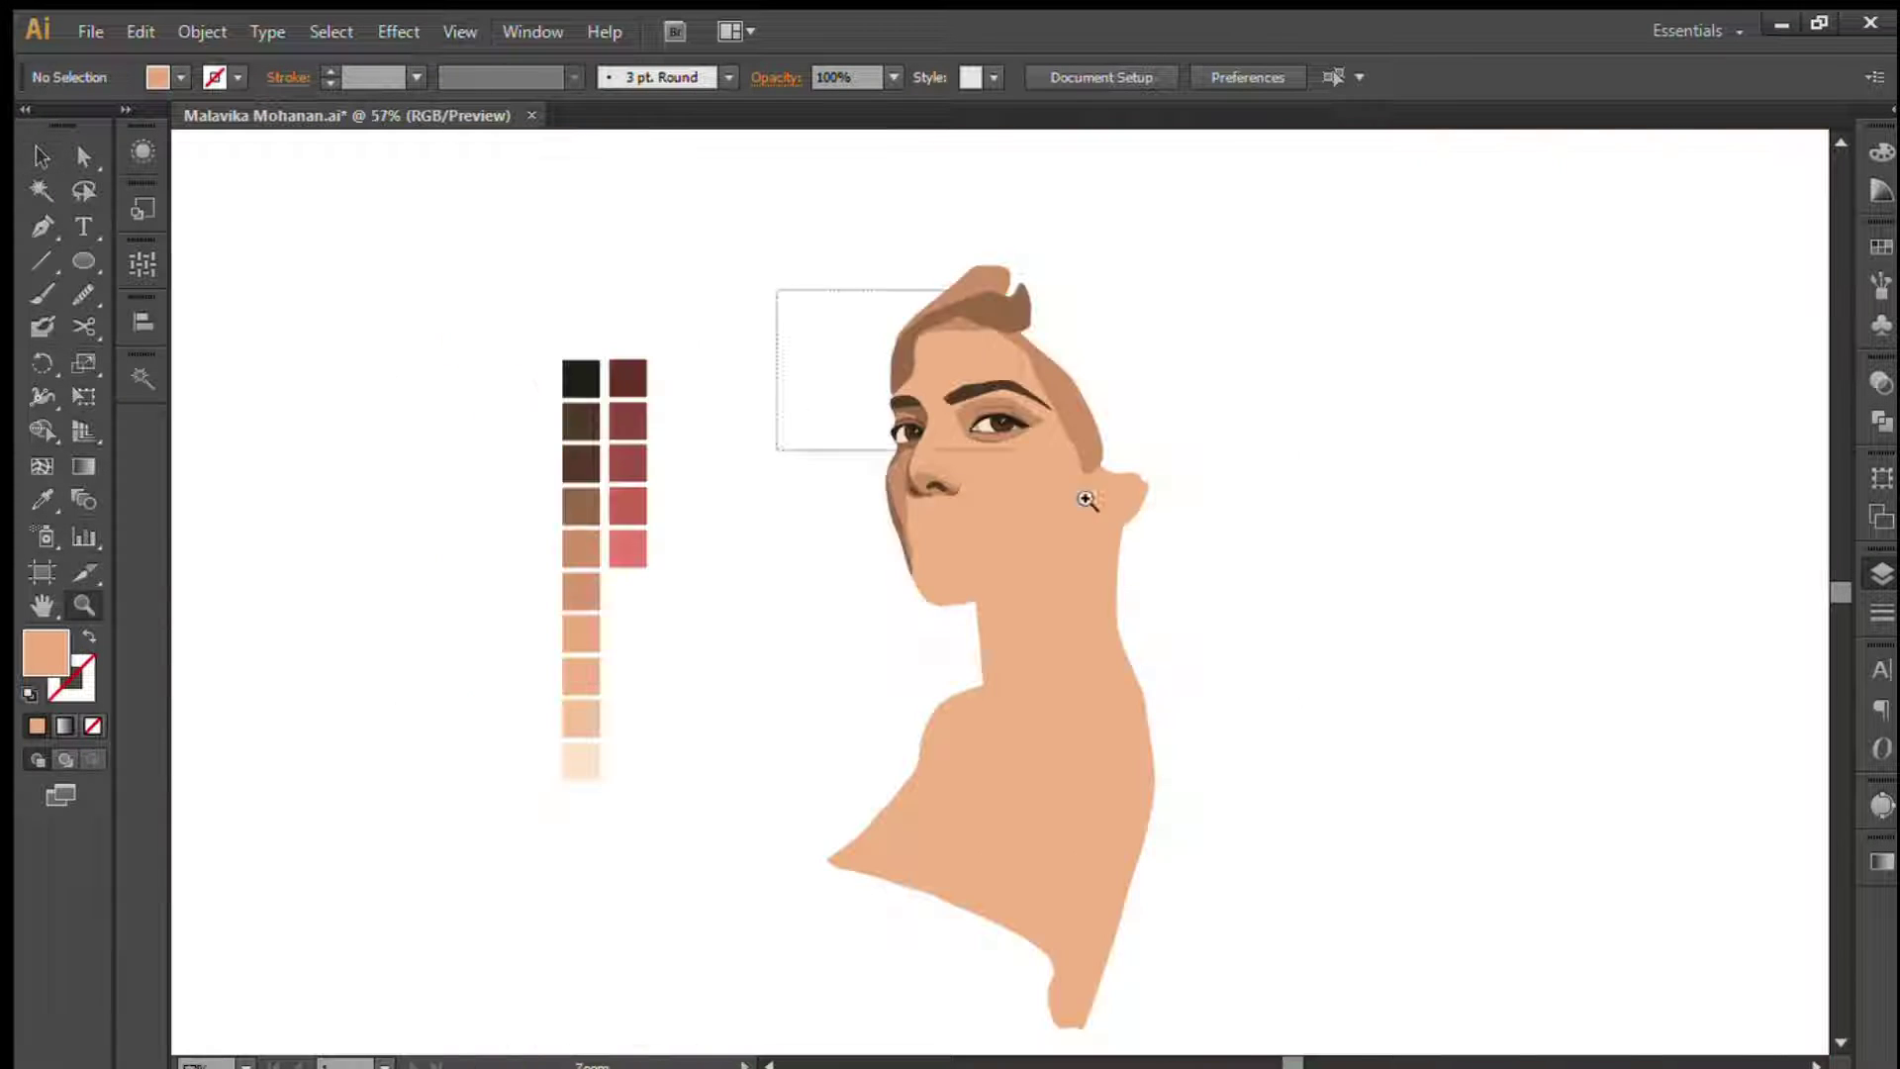
{"action": "left_click_drag", "start_coordinate": [776, 288], "coordinate": [1442, 929]}
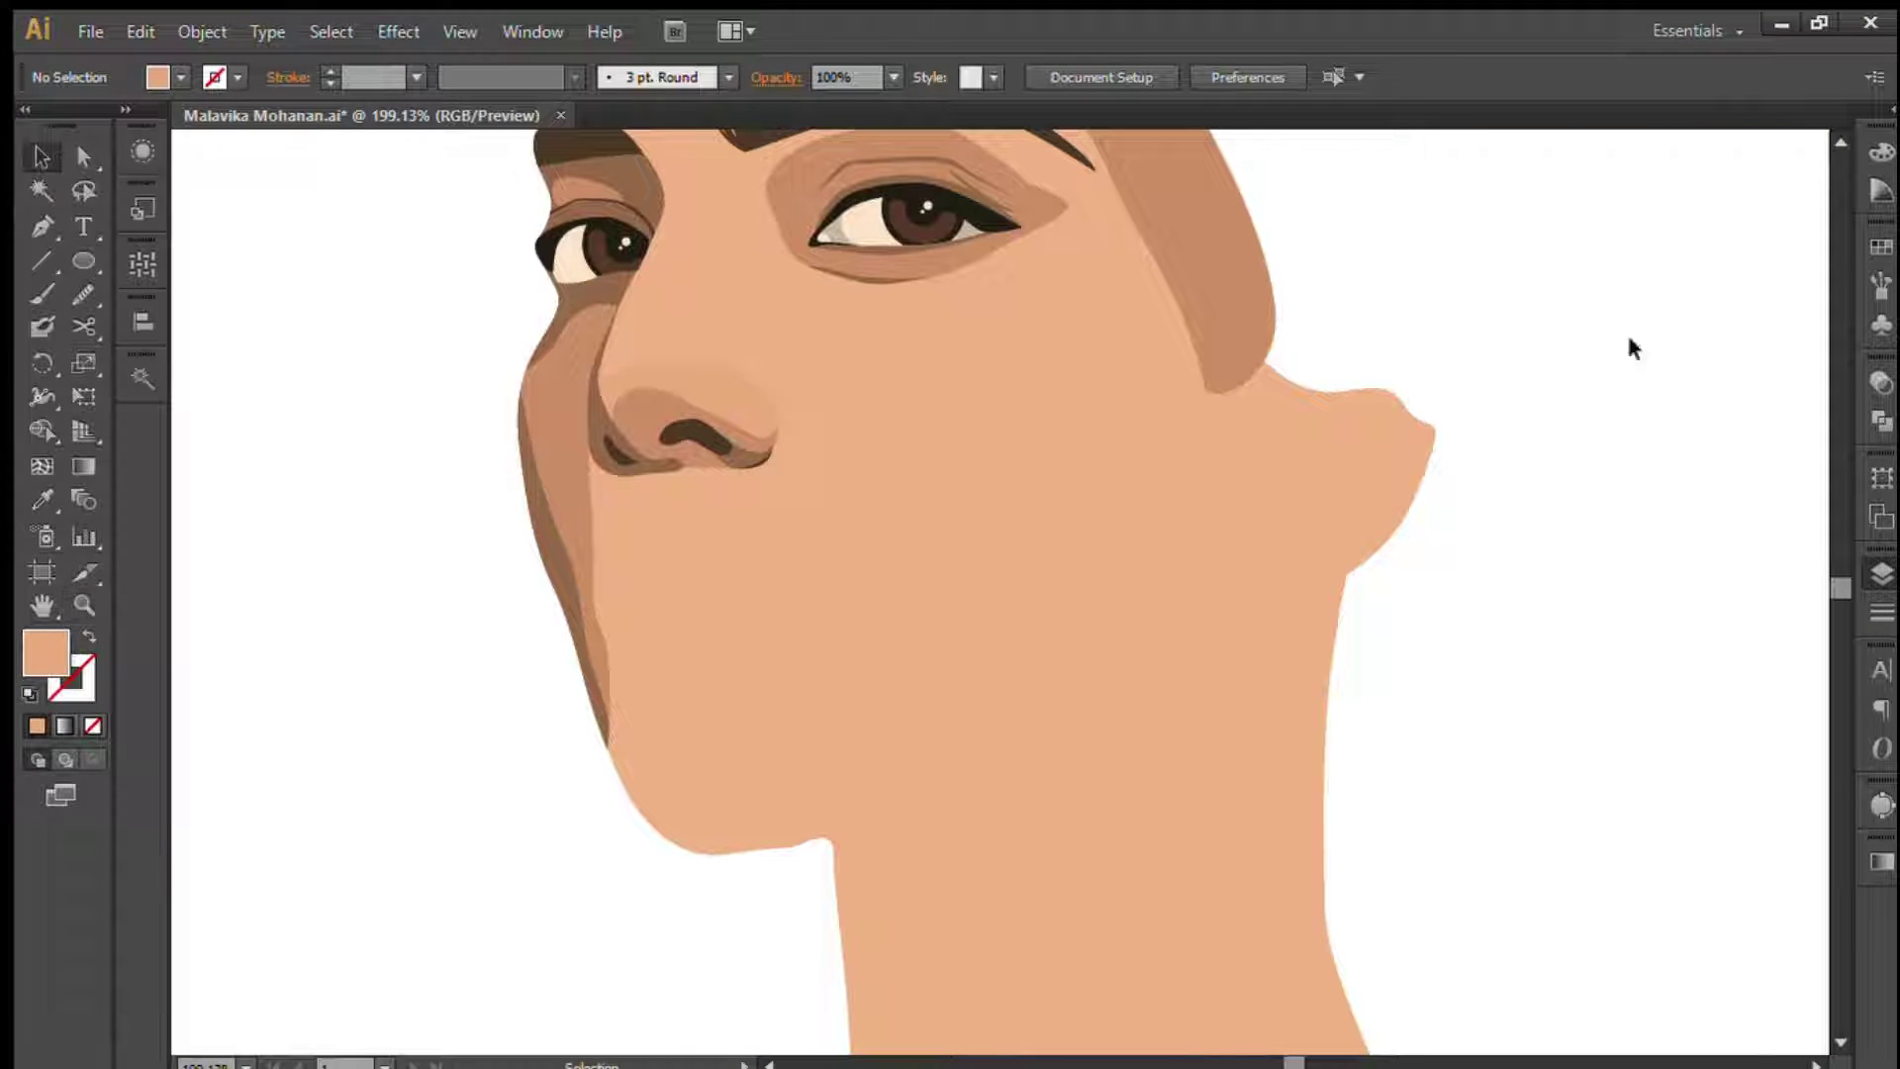
{"action": "left_click_drag", "start_coordinate": [327, 159], "coordinate": [1187, 639]}
{"action": "key", "text": "ctrl+shift+w"}
{"action": "key", "text": "p"}
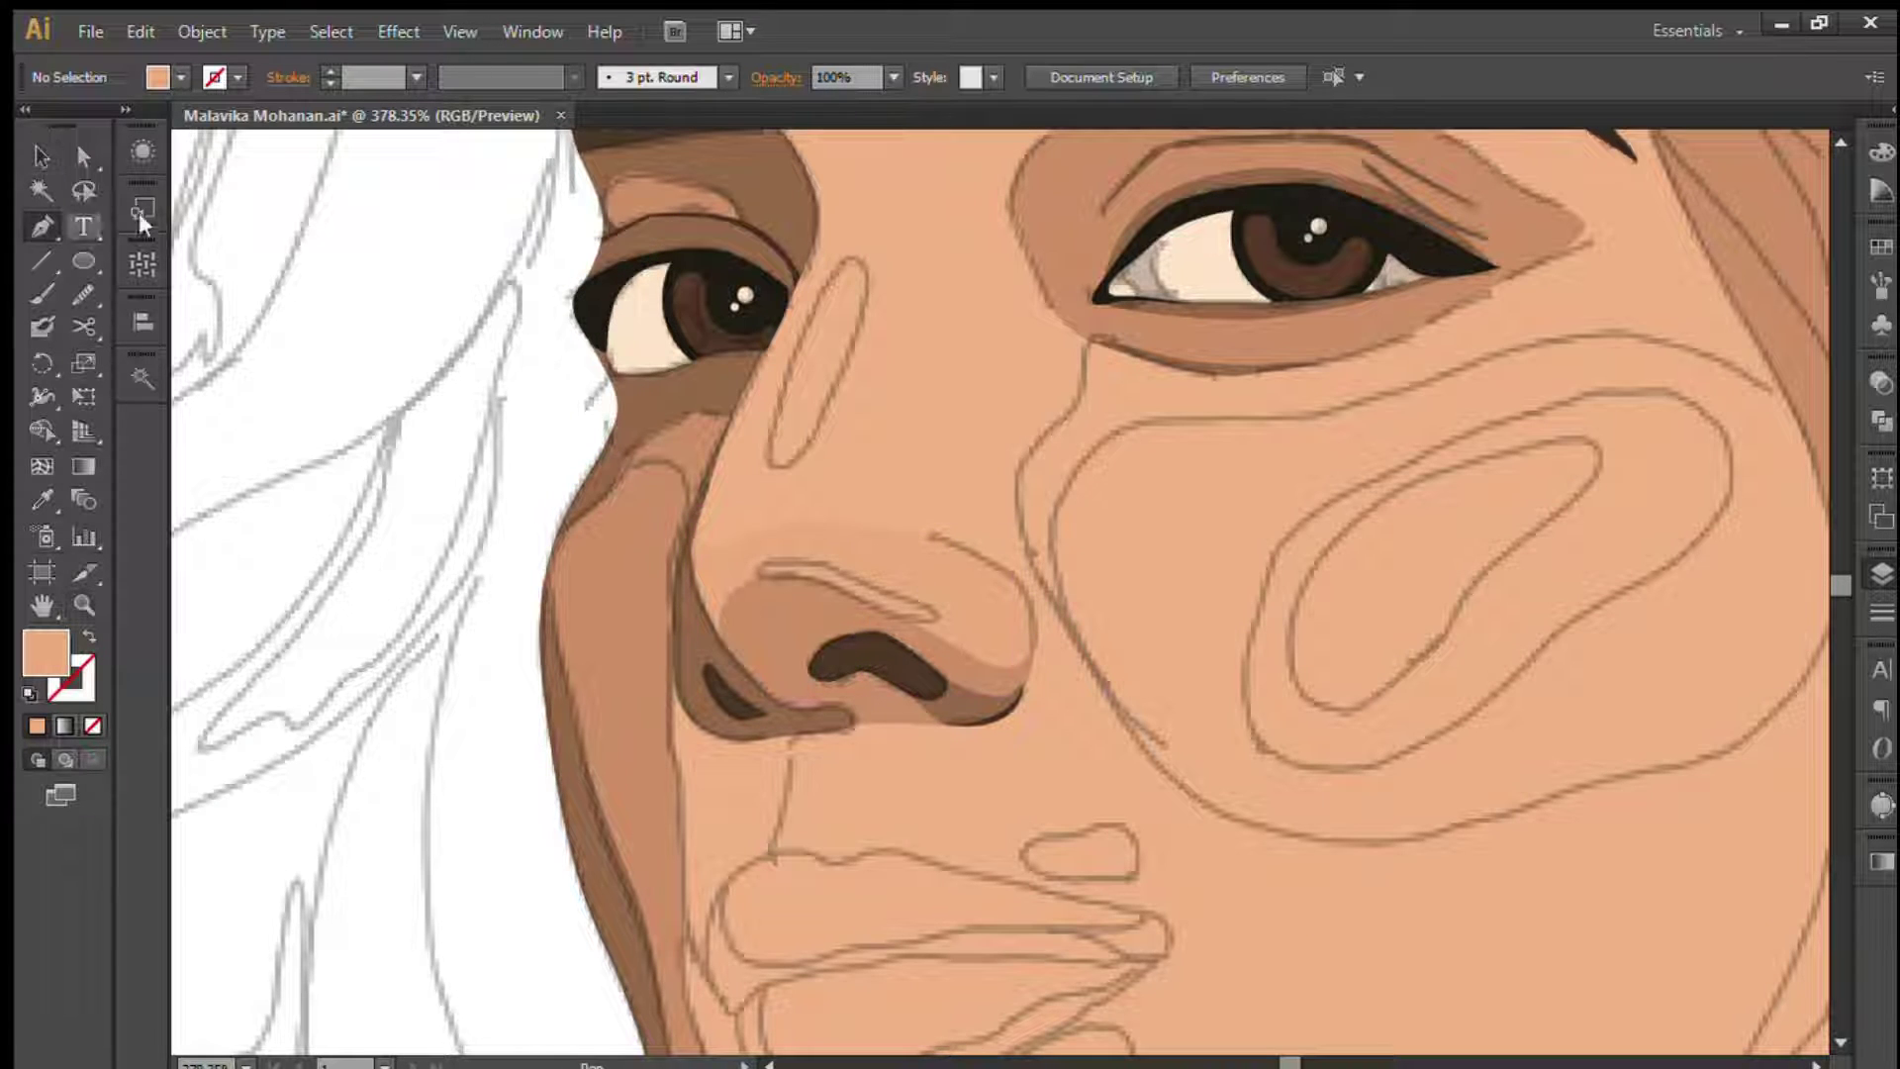
{"action": "left_click_drag", "start_coordinate": [744, 378], "coordinate": [788, 154]}
{"action": "scroll", "coordinate": [772, 728], "scroll_direction": "up", "scroll_amount": 5}
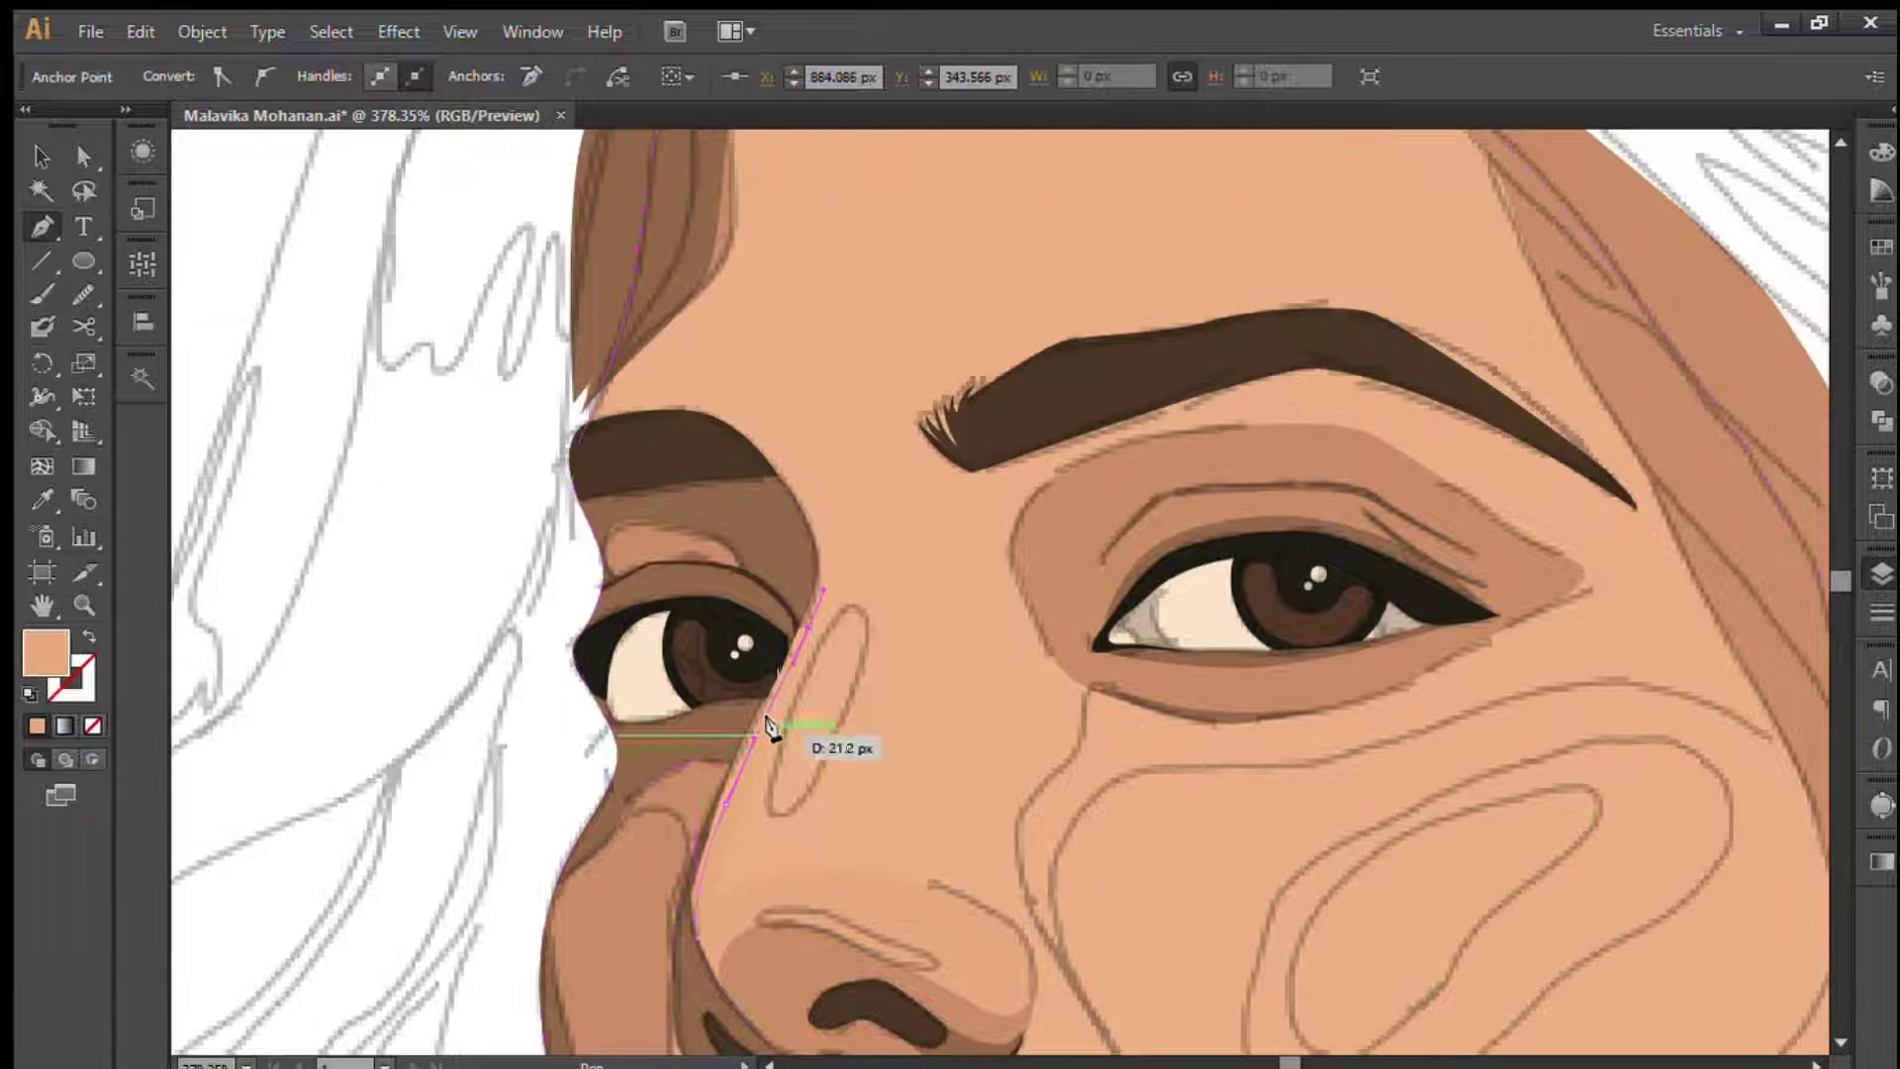
{"action": "left_click_drag", "start_coordinate": [676, 911], "coordinate": [676, 946]}
{"action": "key", "text": "v"}
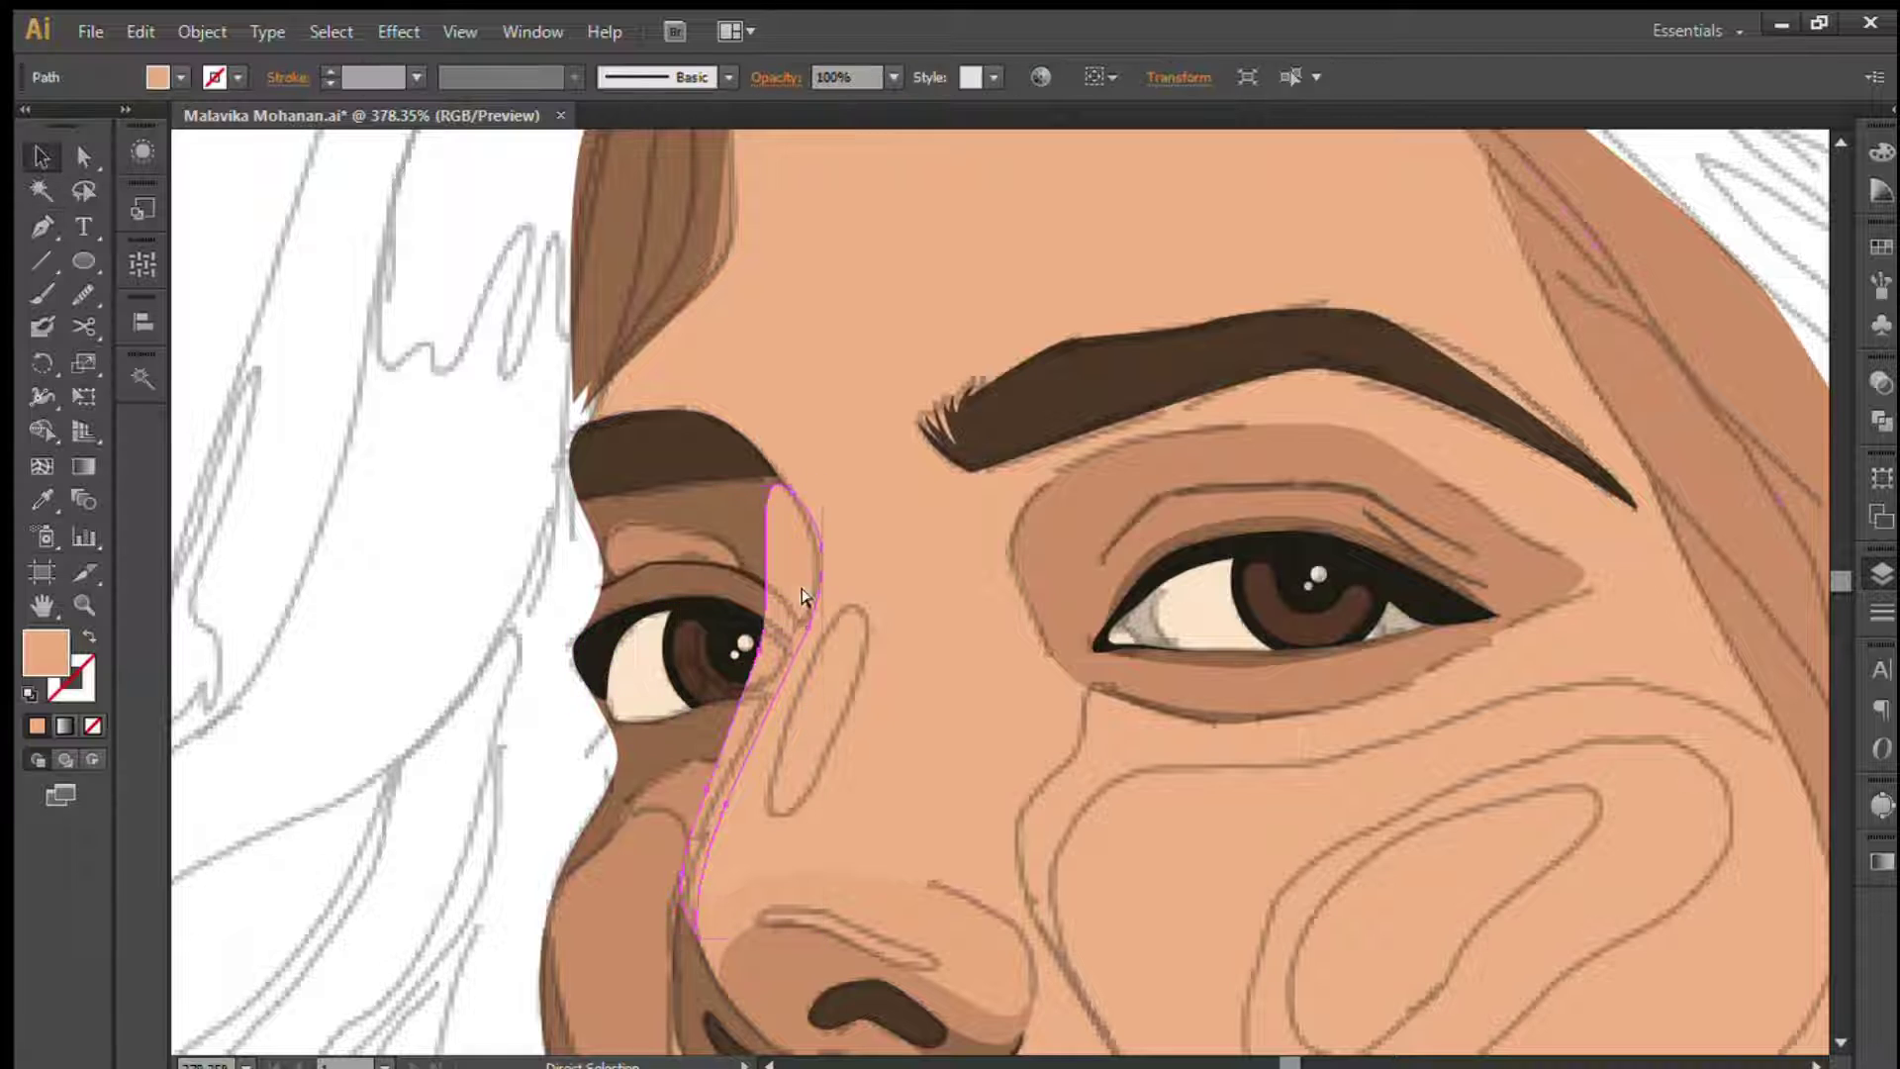
- Zoom out, then zoom in on the lips and chin
{"action": "key", "text": "ctrl+shift+a"}
{"action": "scroll", "coordinate": [340, 234], "scroll_direction": "down", "scroll_amount": 5}
{"action": "key", "text": "ctrl+0"}
{"action": "key", "text": "z"}
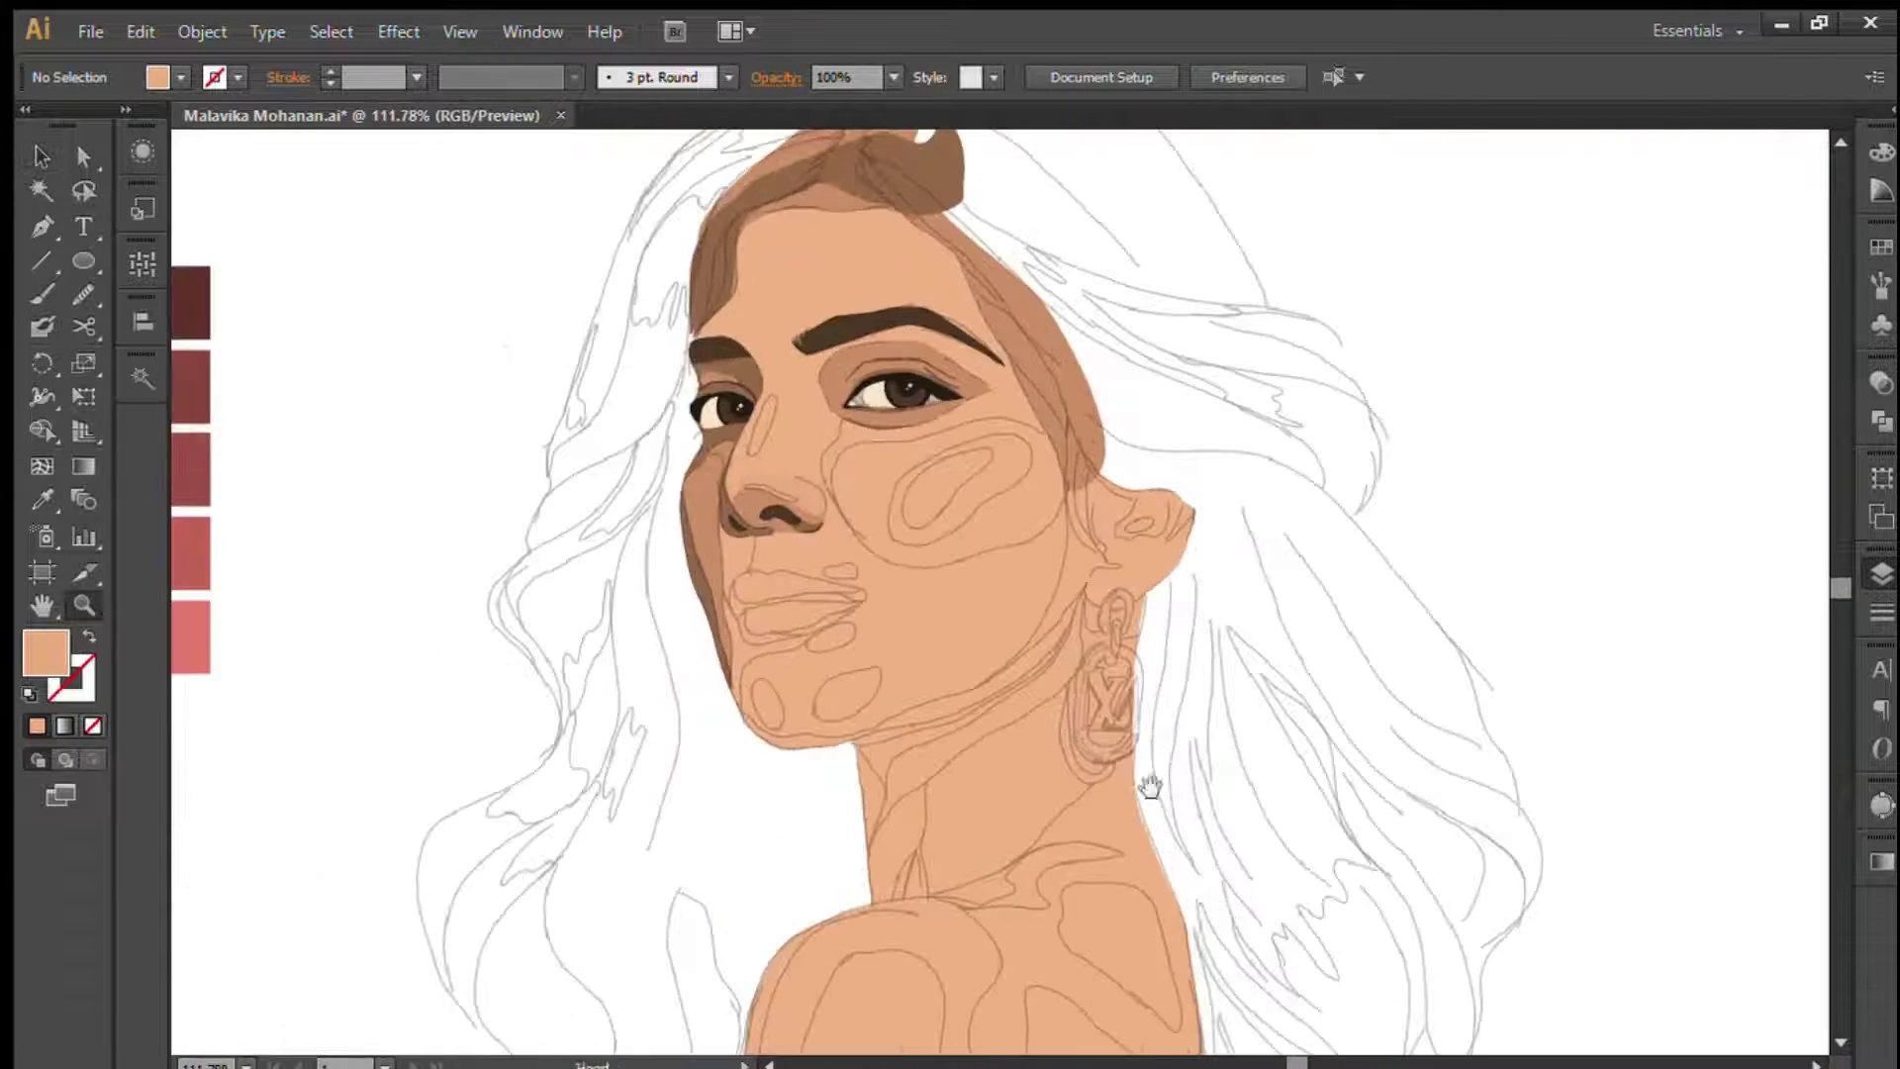
{"action": "left_click_drag", "start_coordinate": [551, 204], "coordinate": [1273, 763]}
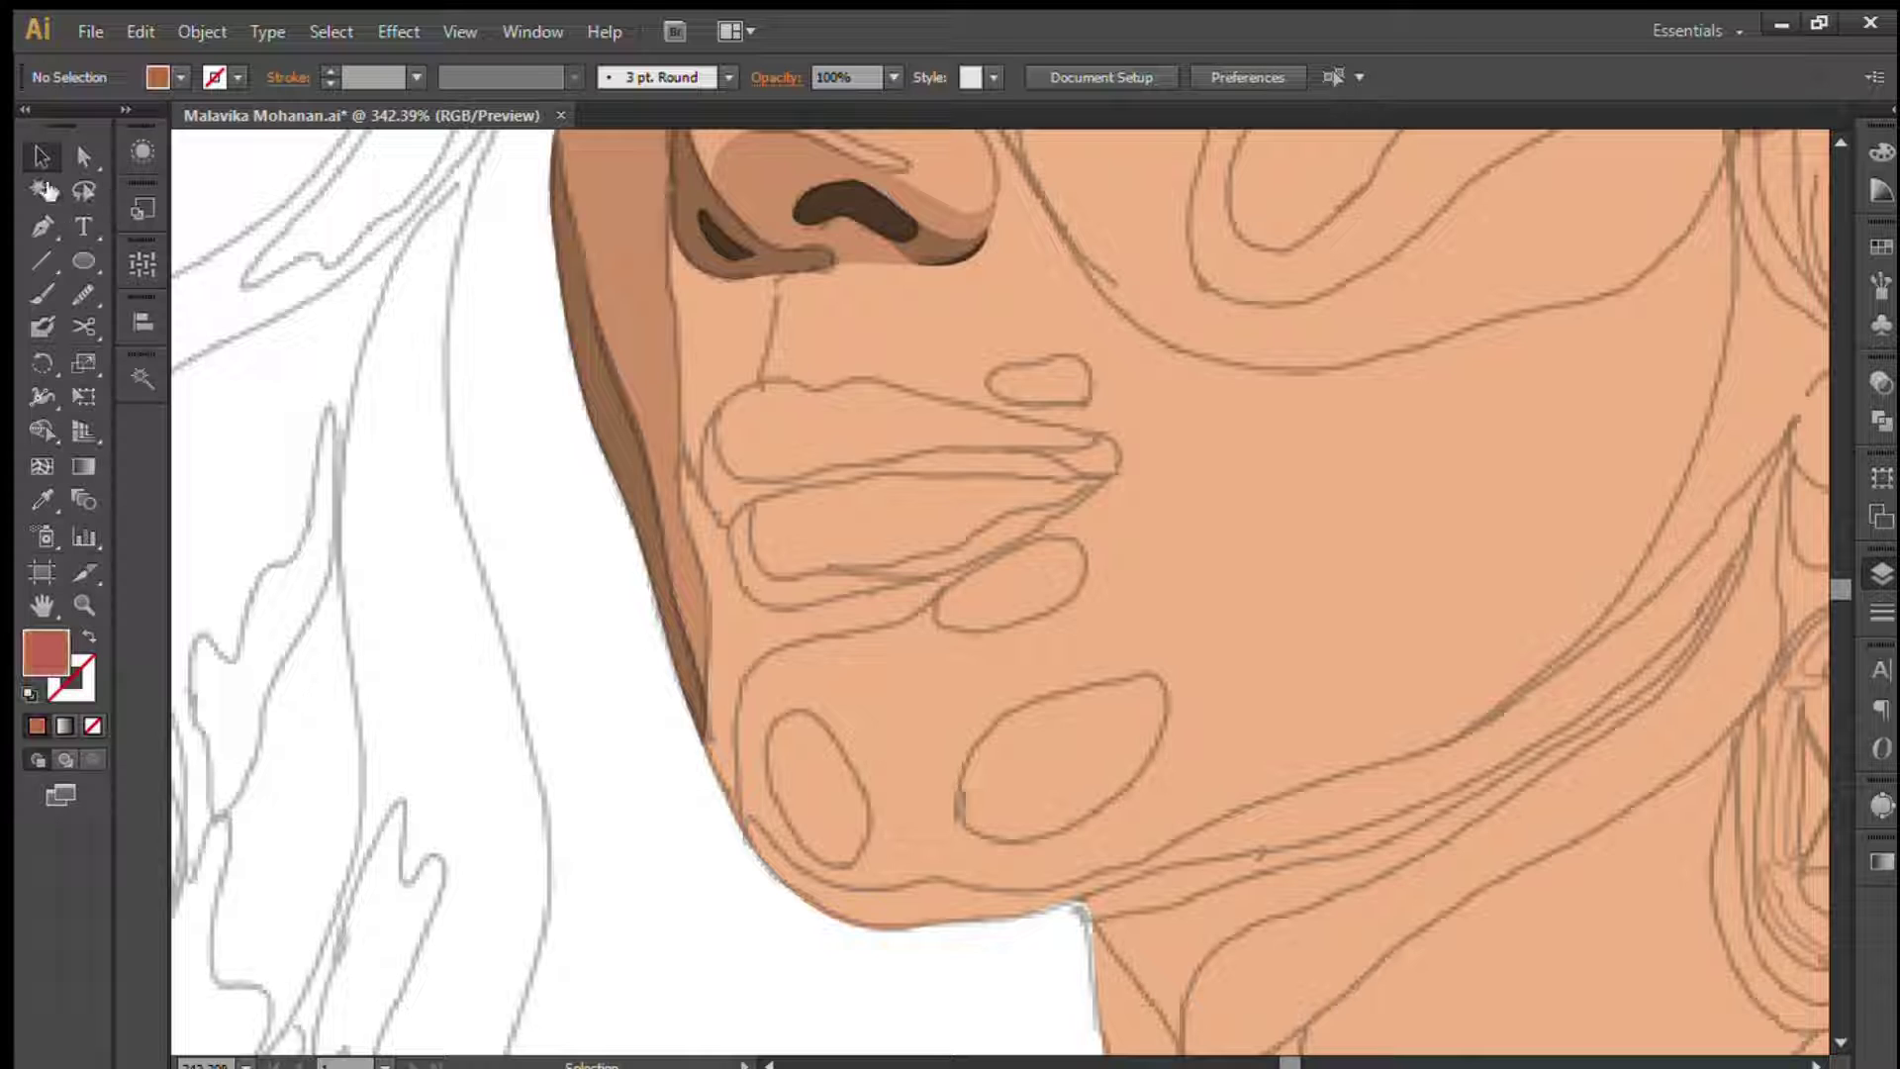
- Trace the lip shape from the mouth corner around the upper and lower lips
{"action": "left_click", "coordinate": [727, 525]}
{"action": "left_click_drag", "start_coordinate": [767, 381], "coordinate": [798, 382]}
{"action": "left_click_drag", "start_coordinate": [990, 411], "coordinate": [998, 416]}
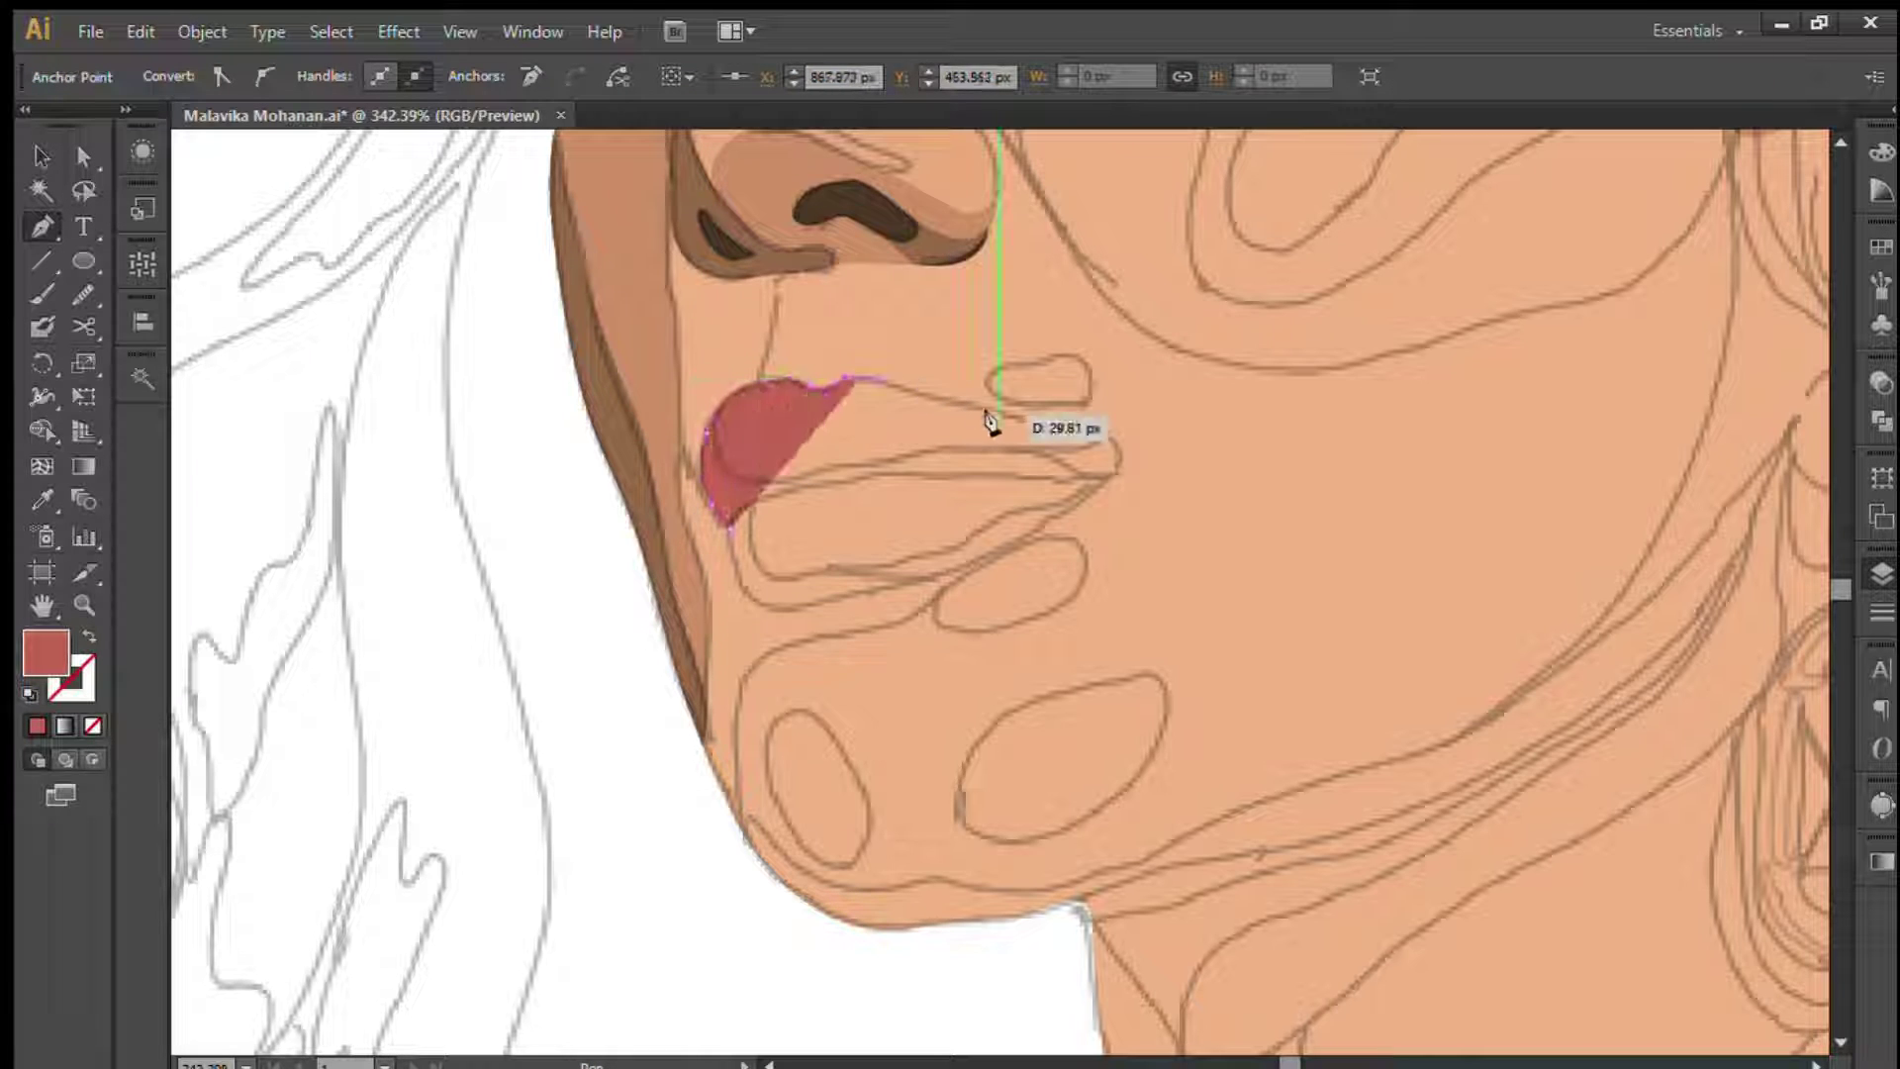
{"action": "left_click_drag", "start_coordinate": [1113, 441], "coordinate": [1091, 489]}
{"action": "left_click_drag", "start_coordinate": [803, 602], "coordinate": [721, 554]}
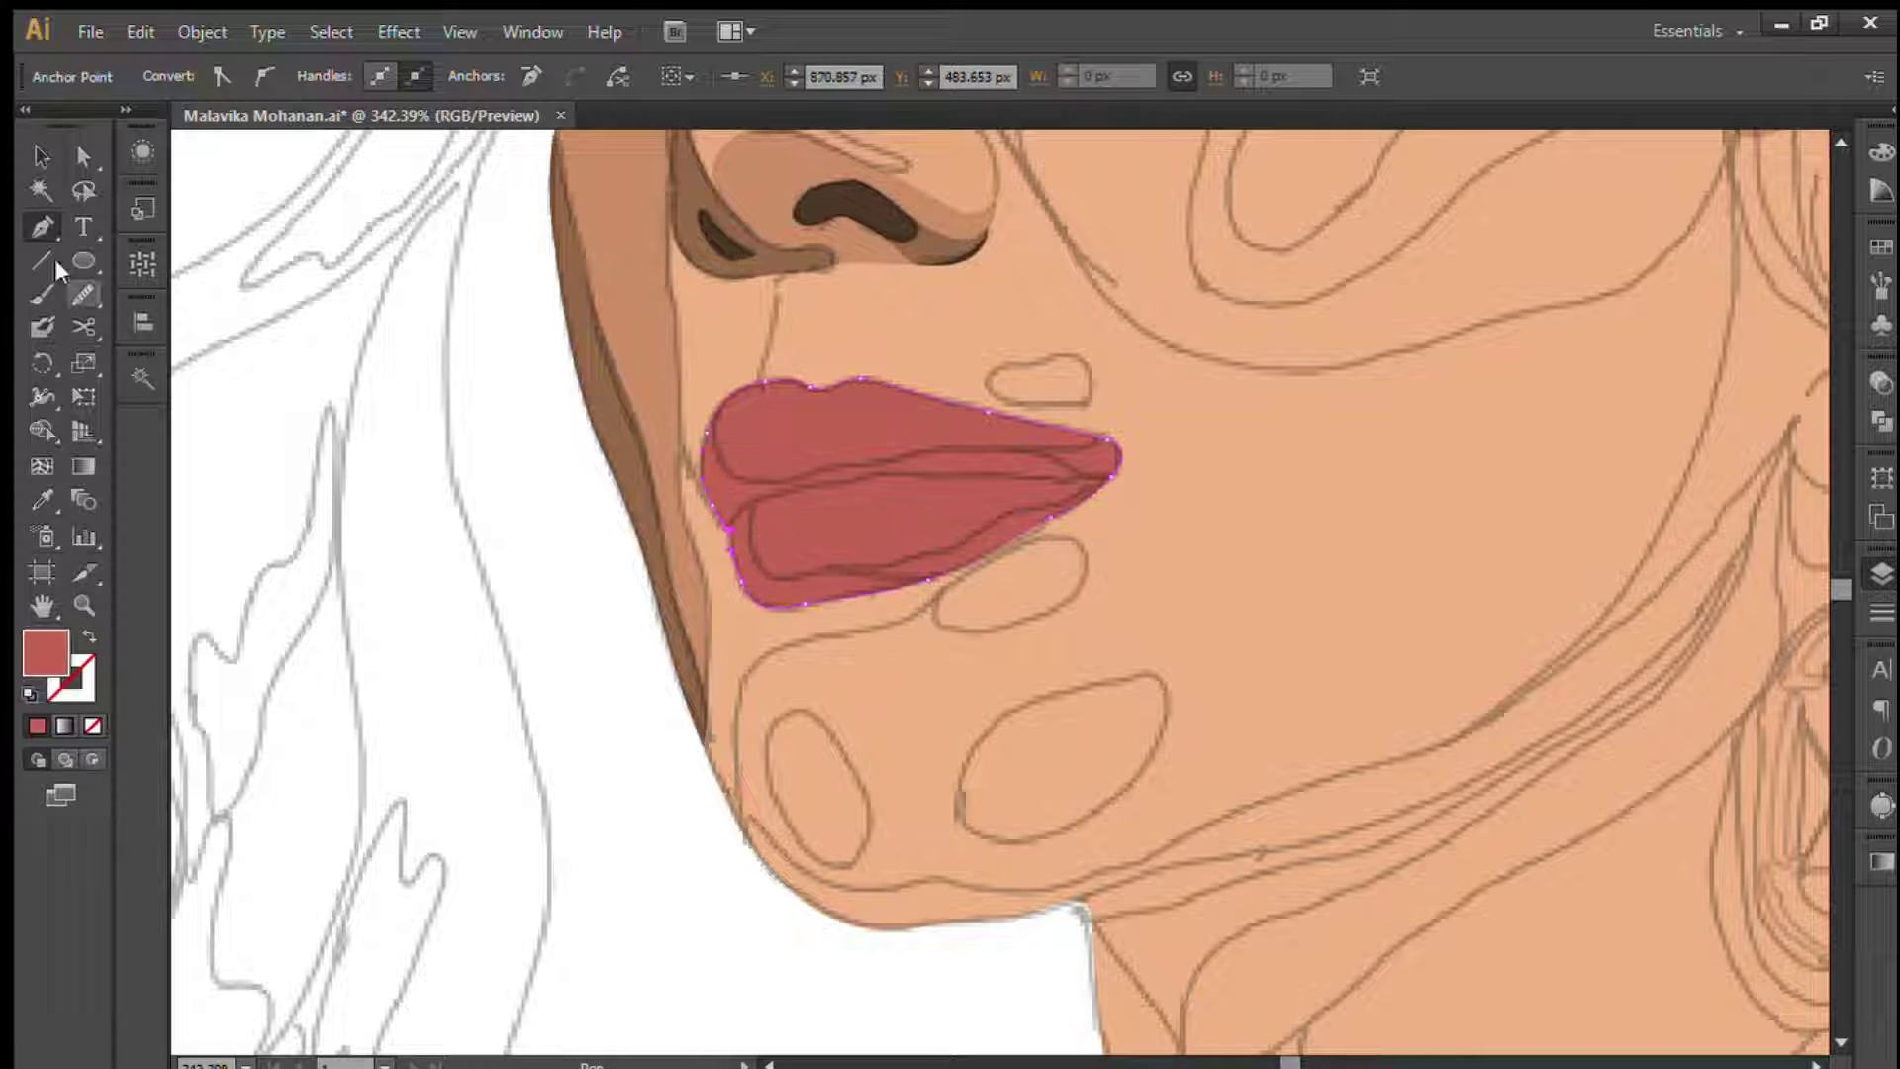
{"action": "key", "text": "v"}
{"action": "left_click", "coordinate": [436, 433]}
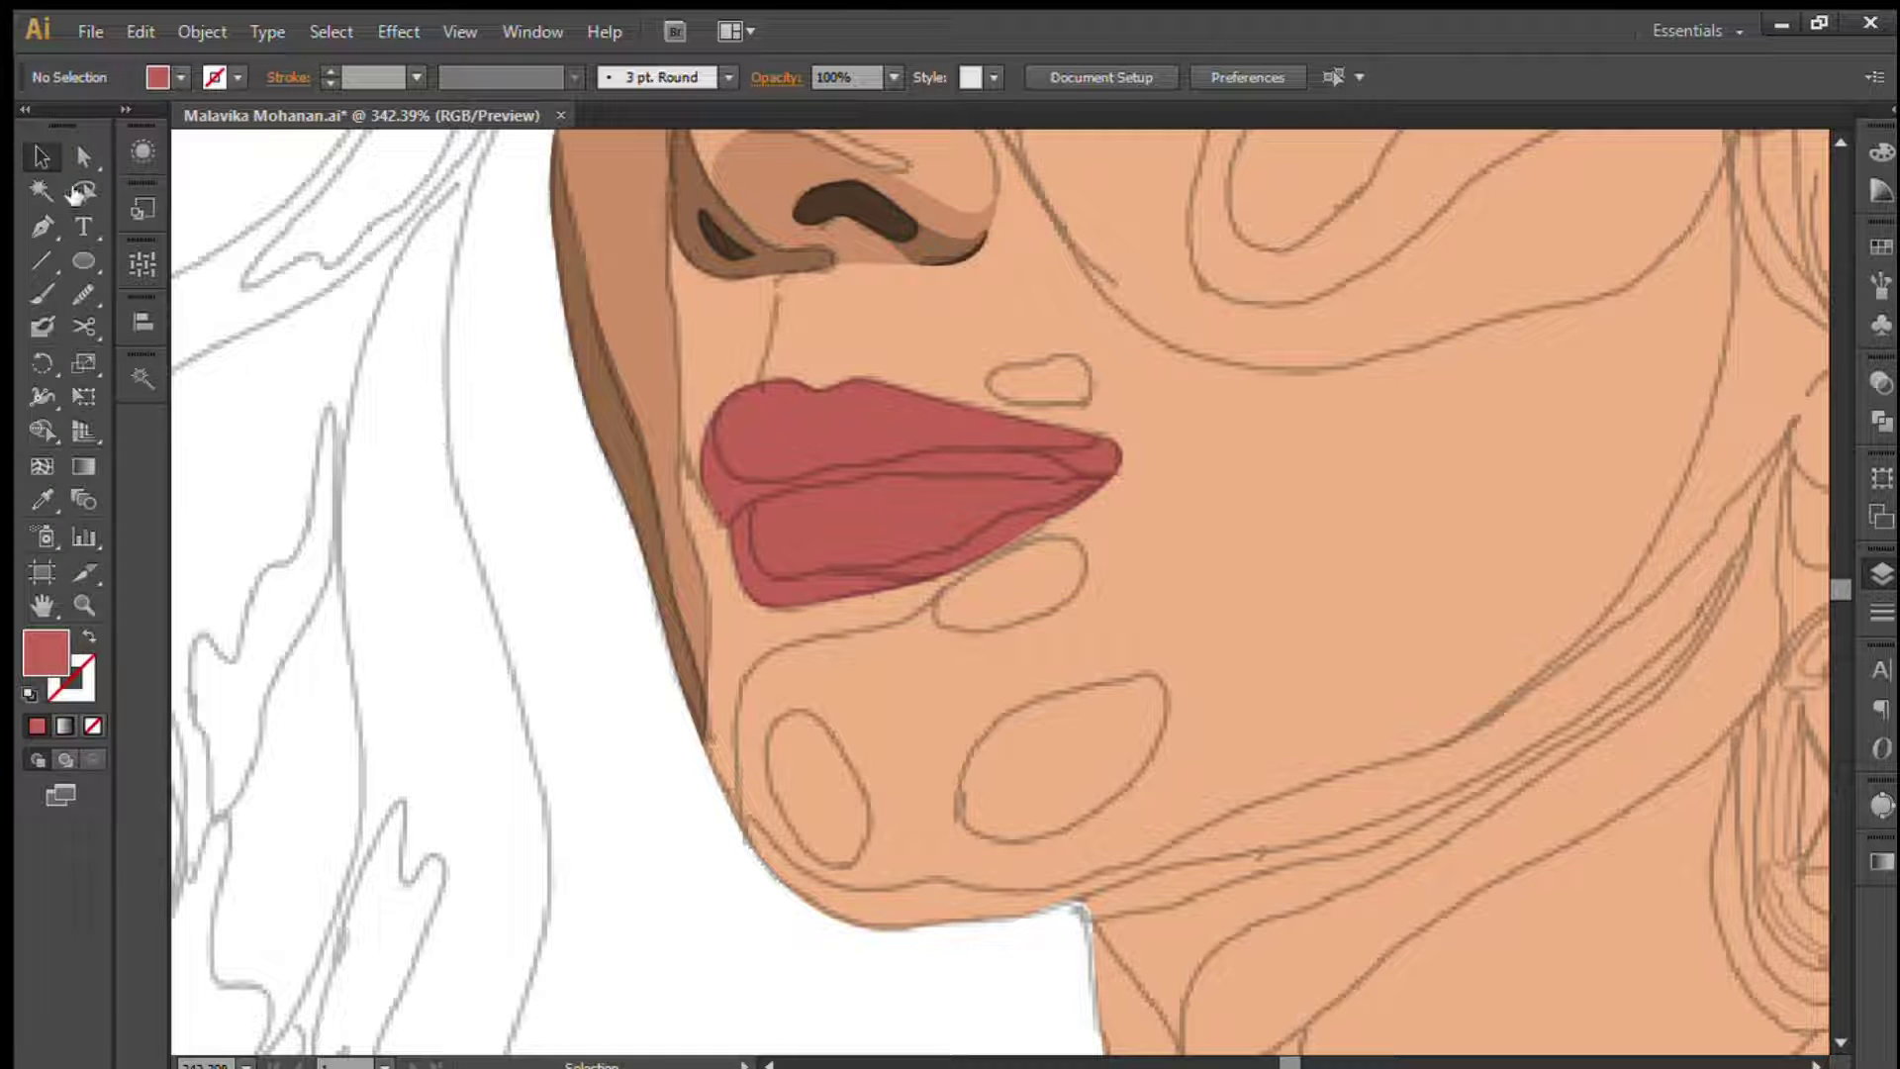
- Draw a darker shadow along the upper lip line and fill the lower lip darker red
{"action": "left_click", "coordinate": [710, 406]}
{"action": "left_click_drag", "start_coordinate": [769, 473], "coordinate": [778, 483]}
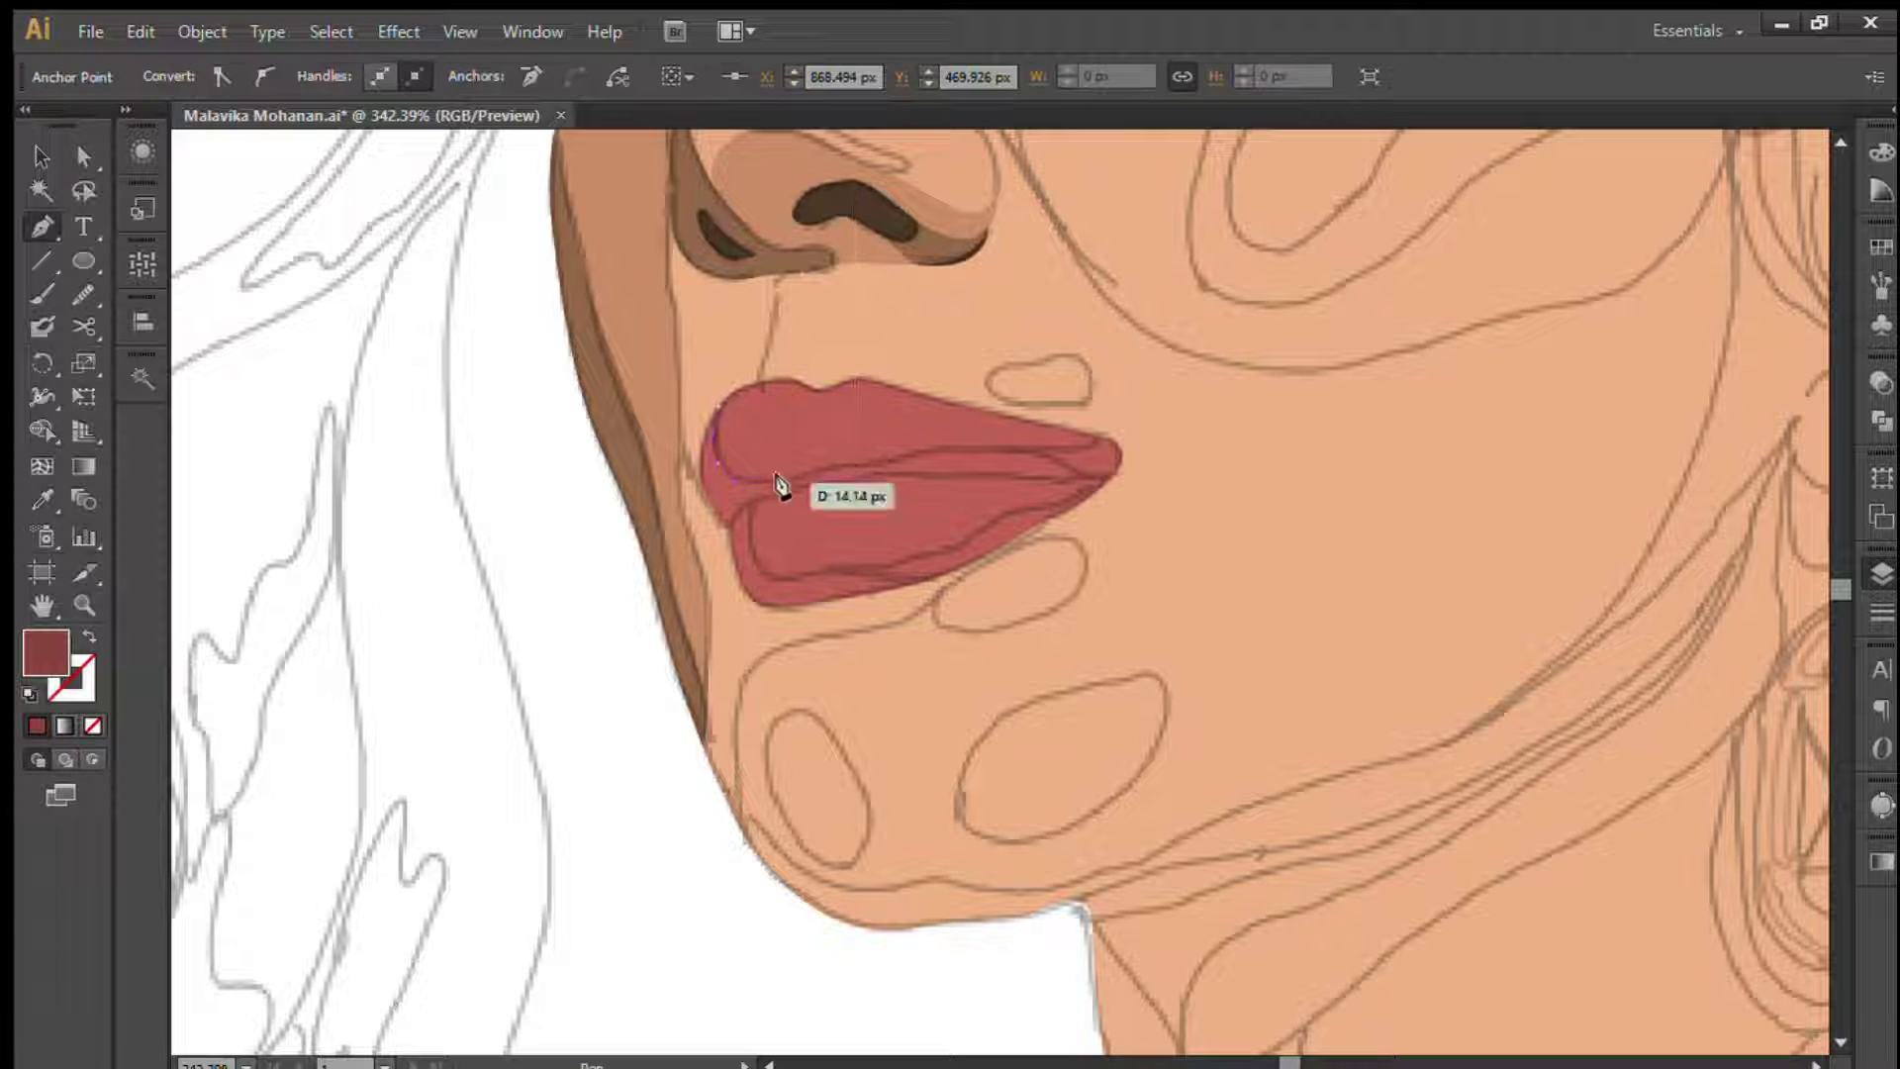
{"action": "left_click", "coordinate": [1056, 451]}
{"action": "mouse_move", "coordinate": [1099, 443]}
{"action": "left_mouse_down"}
{"action": "mouse_move", "coordinate": [1115, 463]}
{"action": "mouse_move", "coordinate": [1082, 451]}
{"action": "left_mouse_up"}
{"action": "left_click", "coordinate": [1136, 436], "text": "ctrl"}
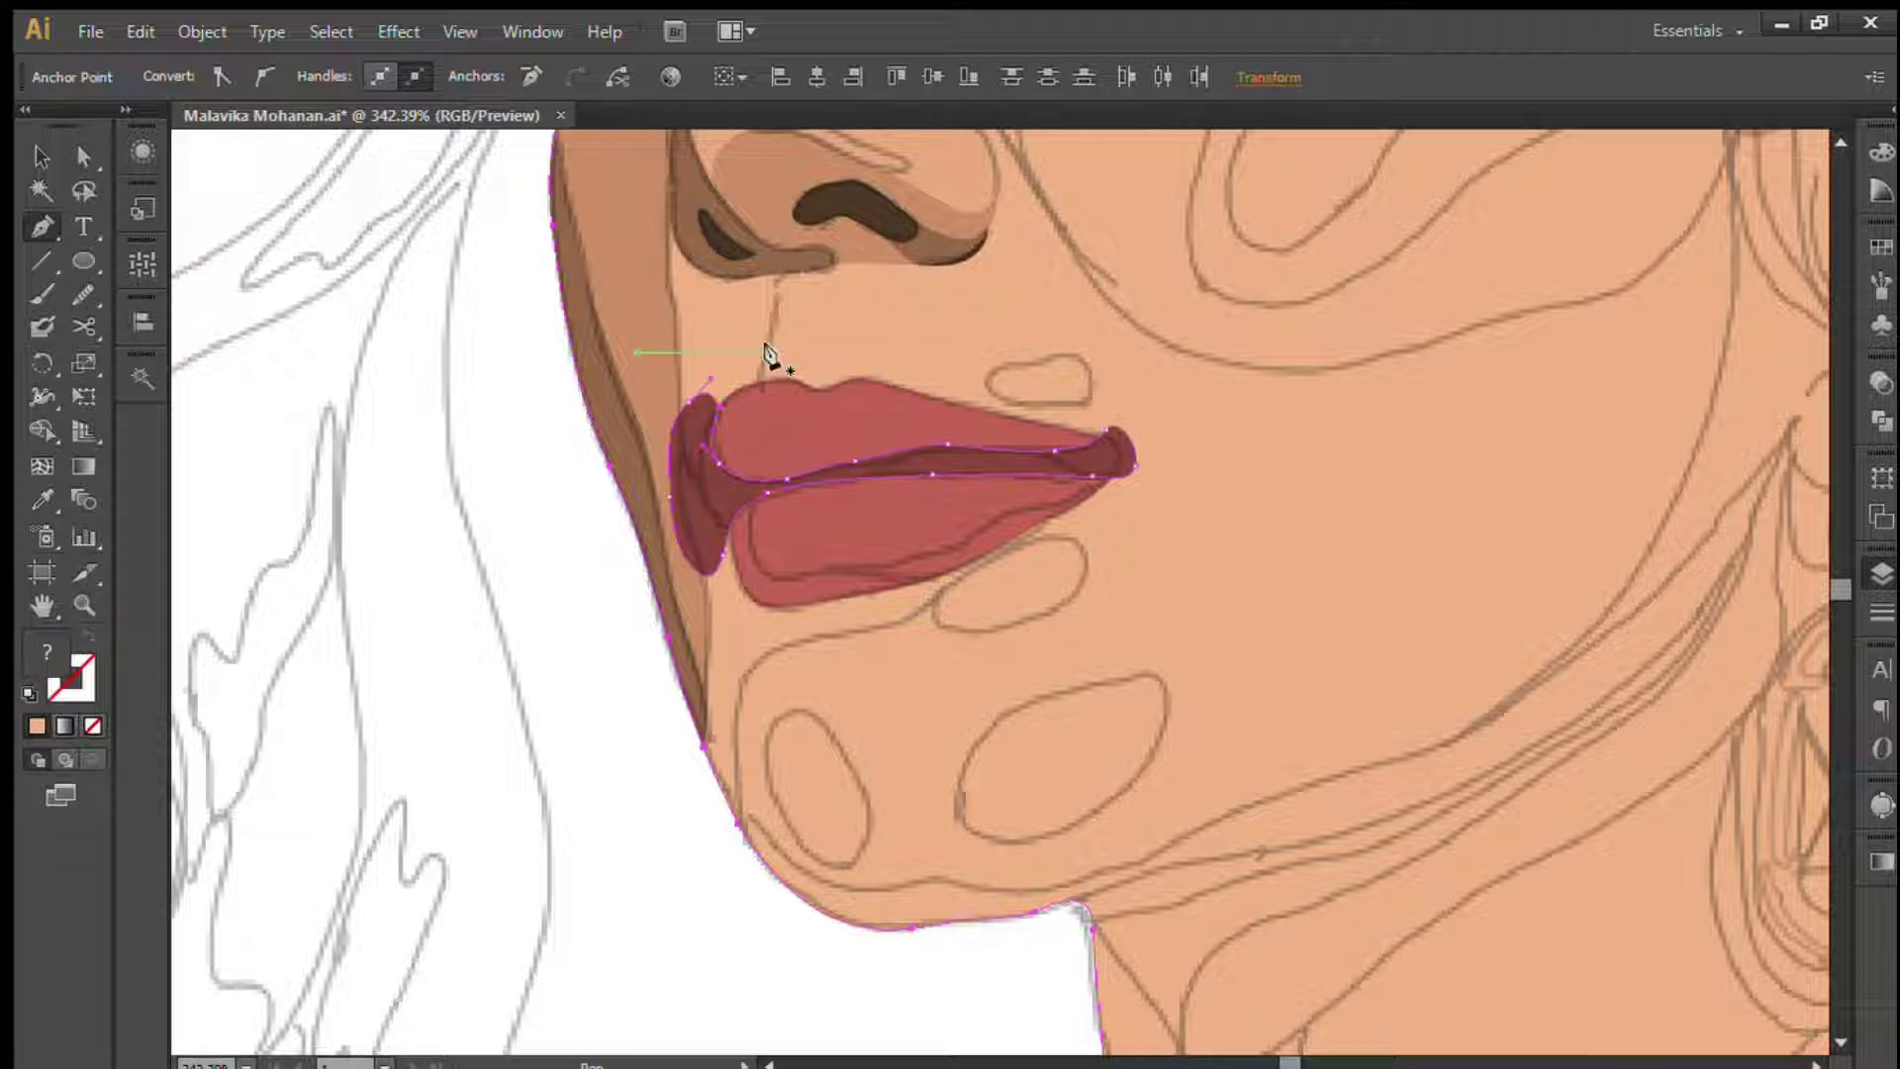
{"action": "left_click", "coordinate": [711, 404]}
{"action": "left_click", "coordinate": [1204, 514], "text": "ctrl"}
{"action": "key", "text": "v"}
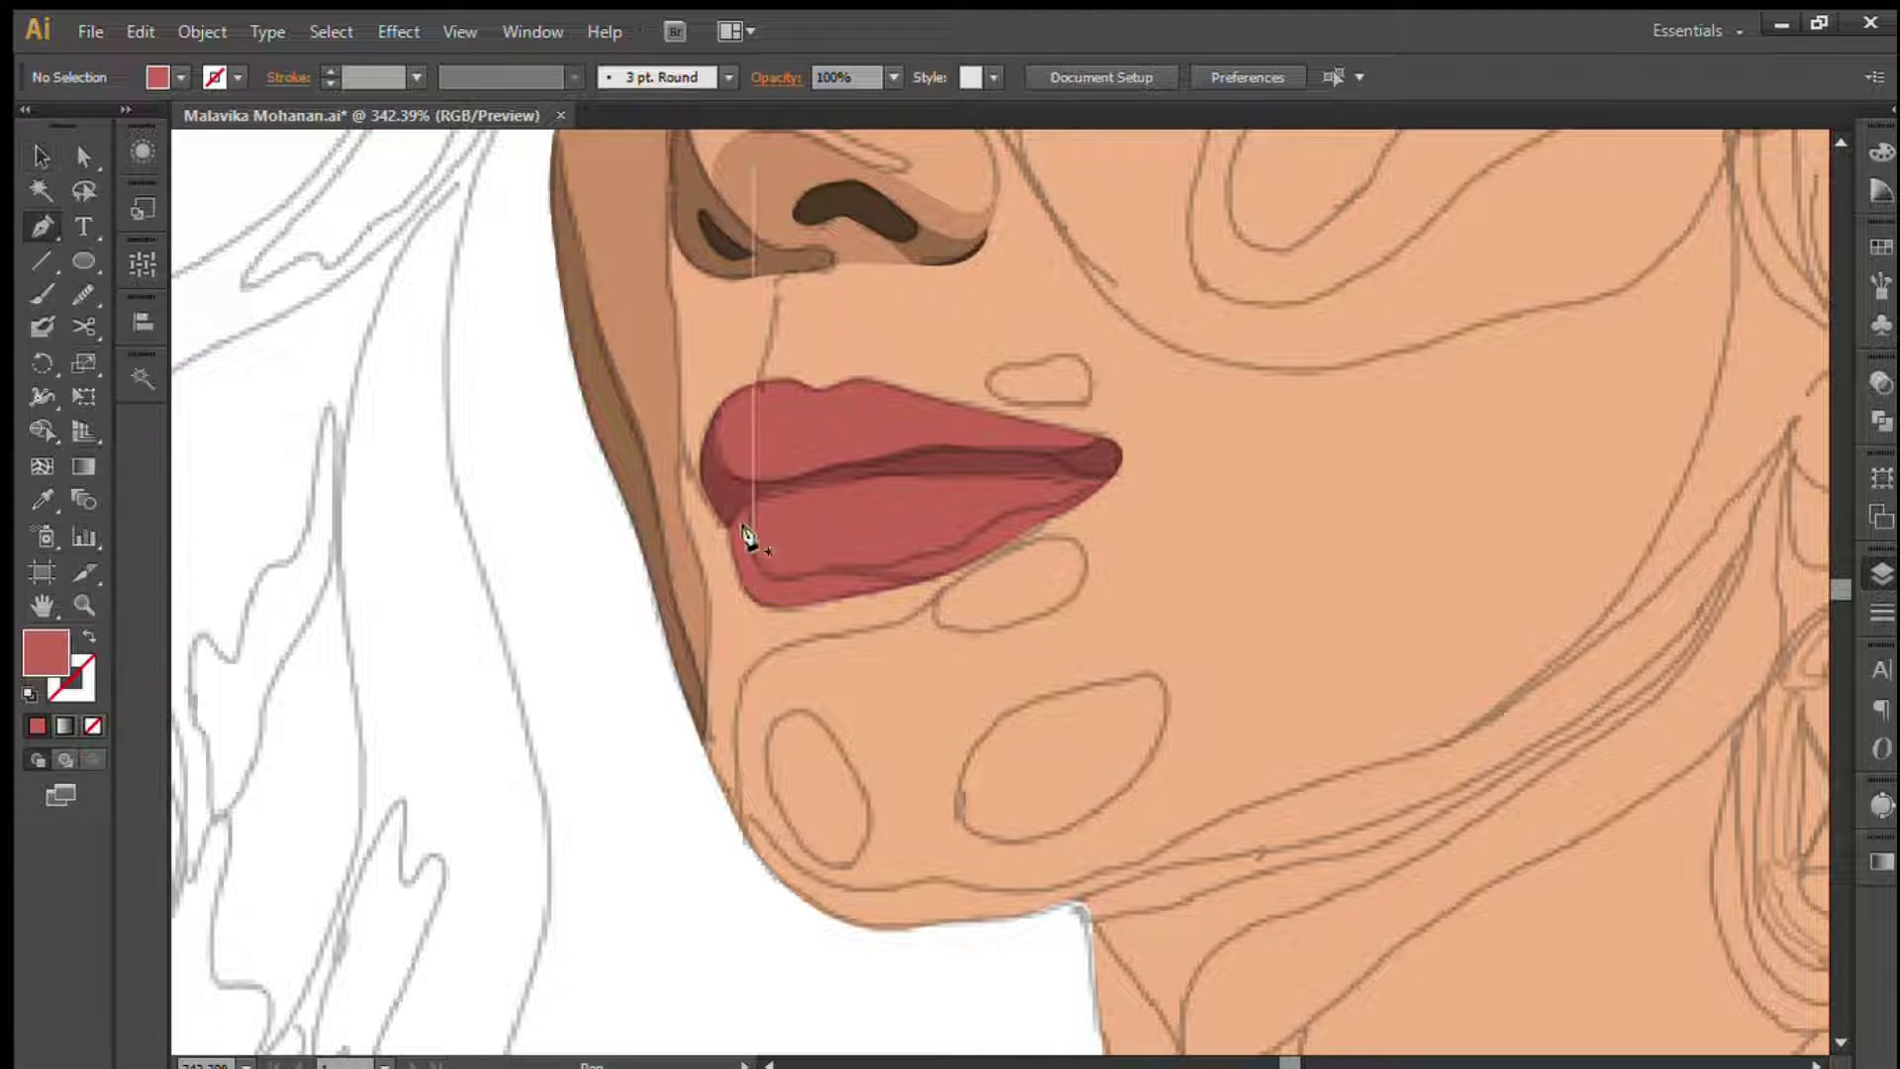
{"action": "left_click", "coordinate": [848, 581], "text": "ctrl"}
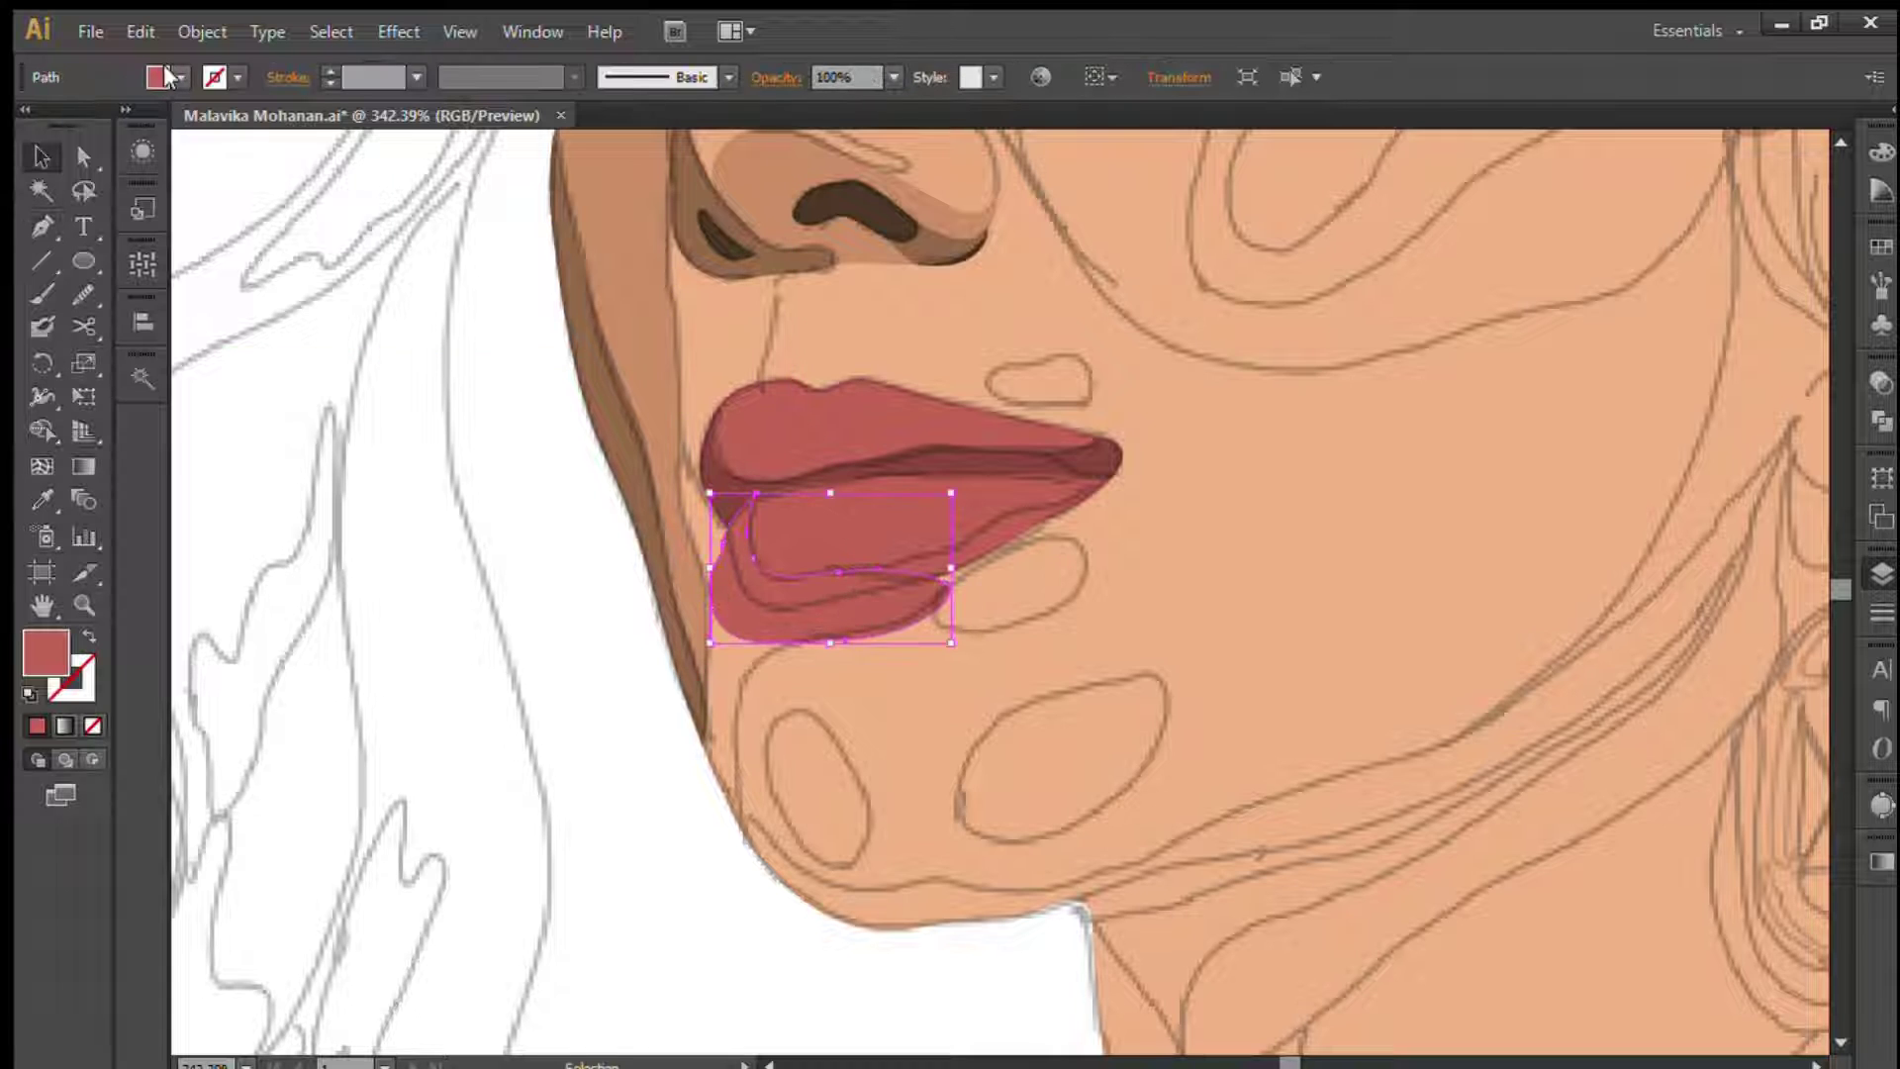
{"action": "left_click", "coordinate": [166, 77]}
{"action": "left_click", "coordinate": [526, 508]}
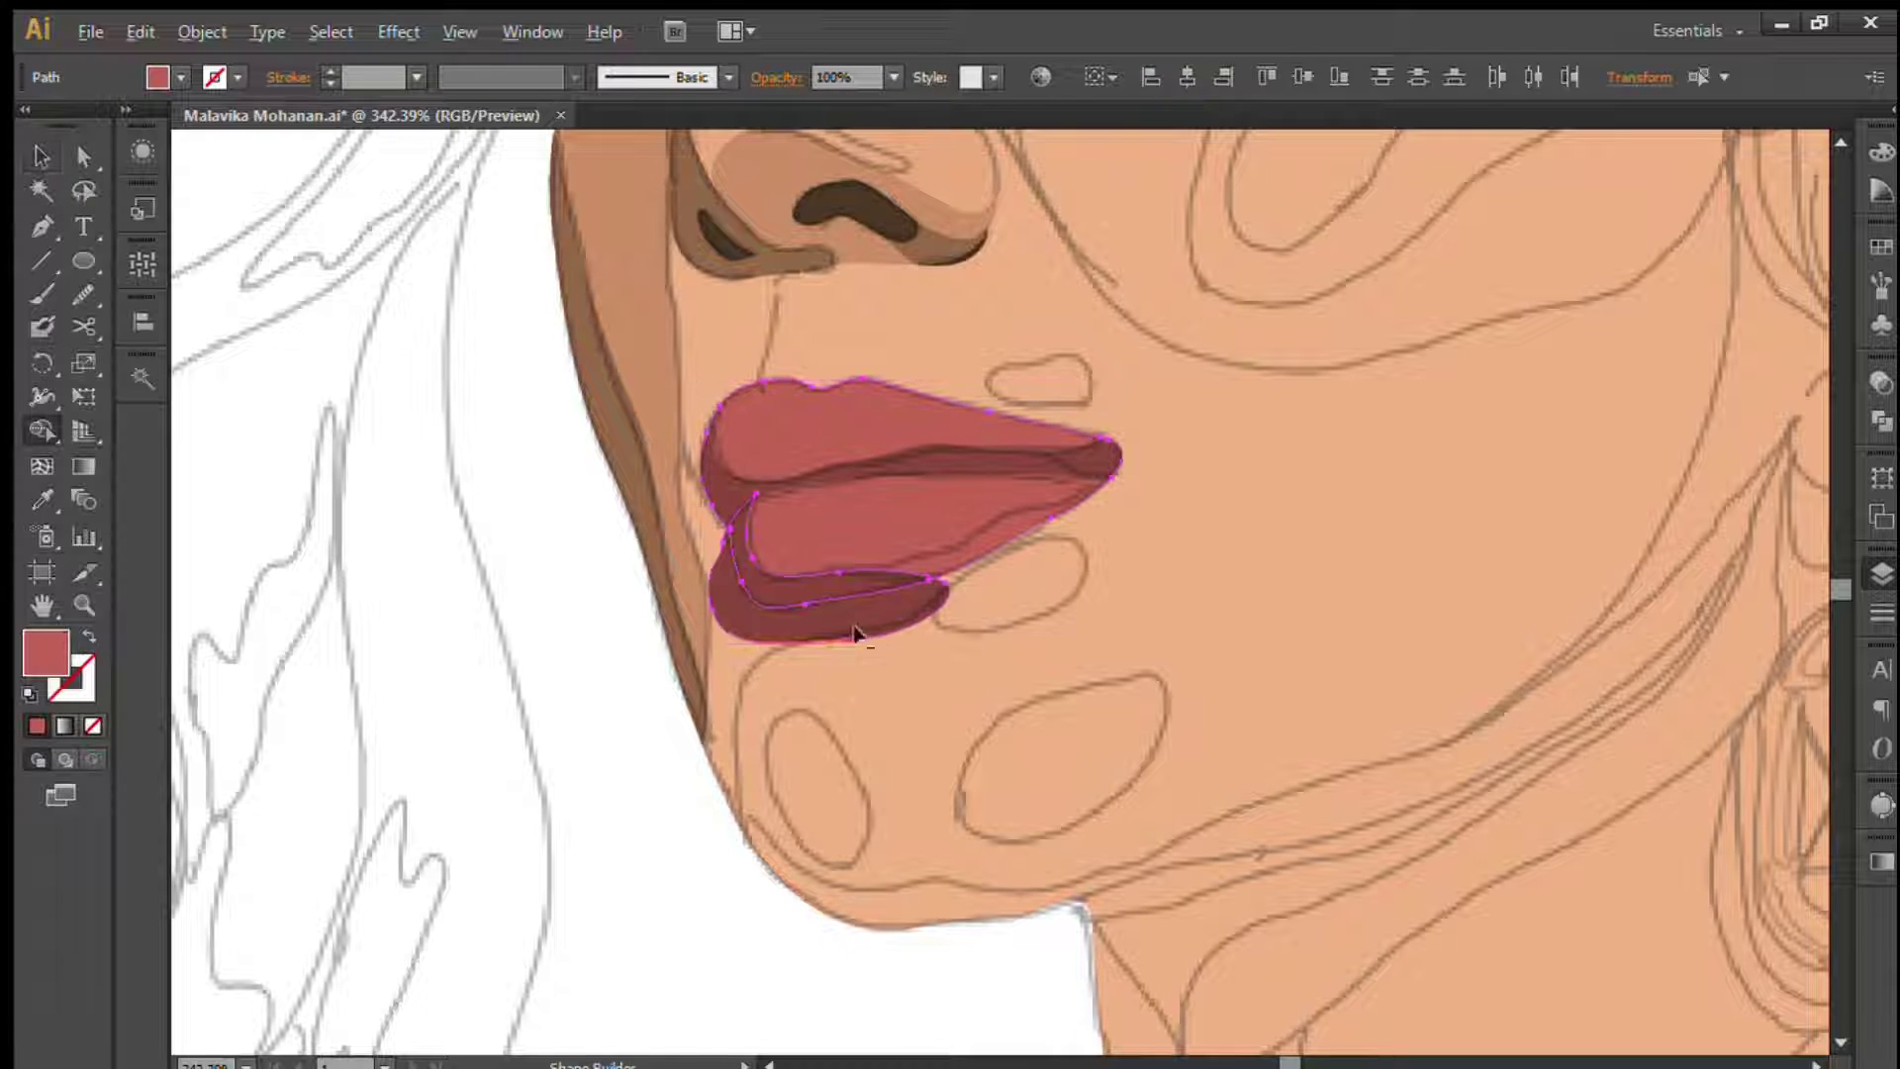
- Add a pink lower-lip highlight and a dark maroon shape at the lip corner
{"action": "left_click", "coordinate": [1127, 468]}
{"action": "left_click_drag", "start_coordinate": [1028, 516], "coordinate": [997, 529]}
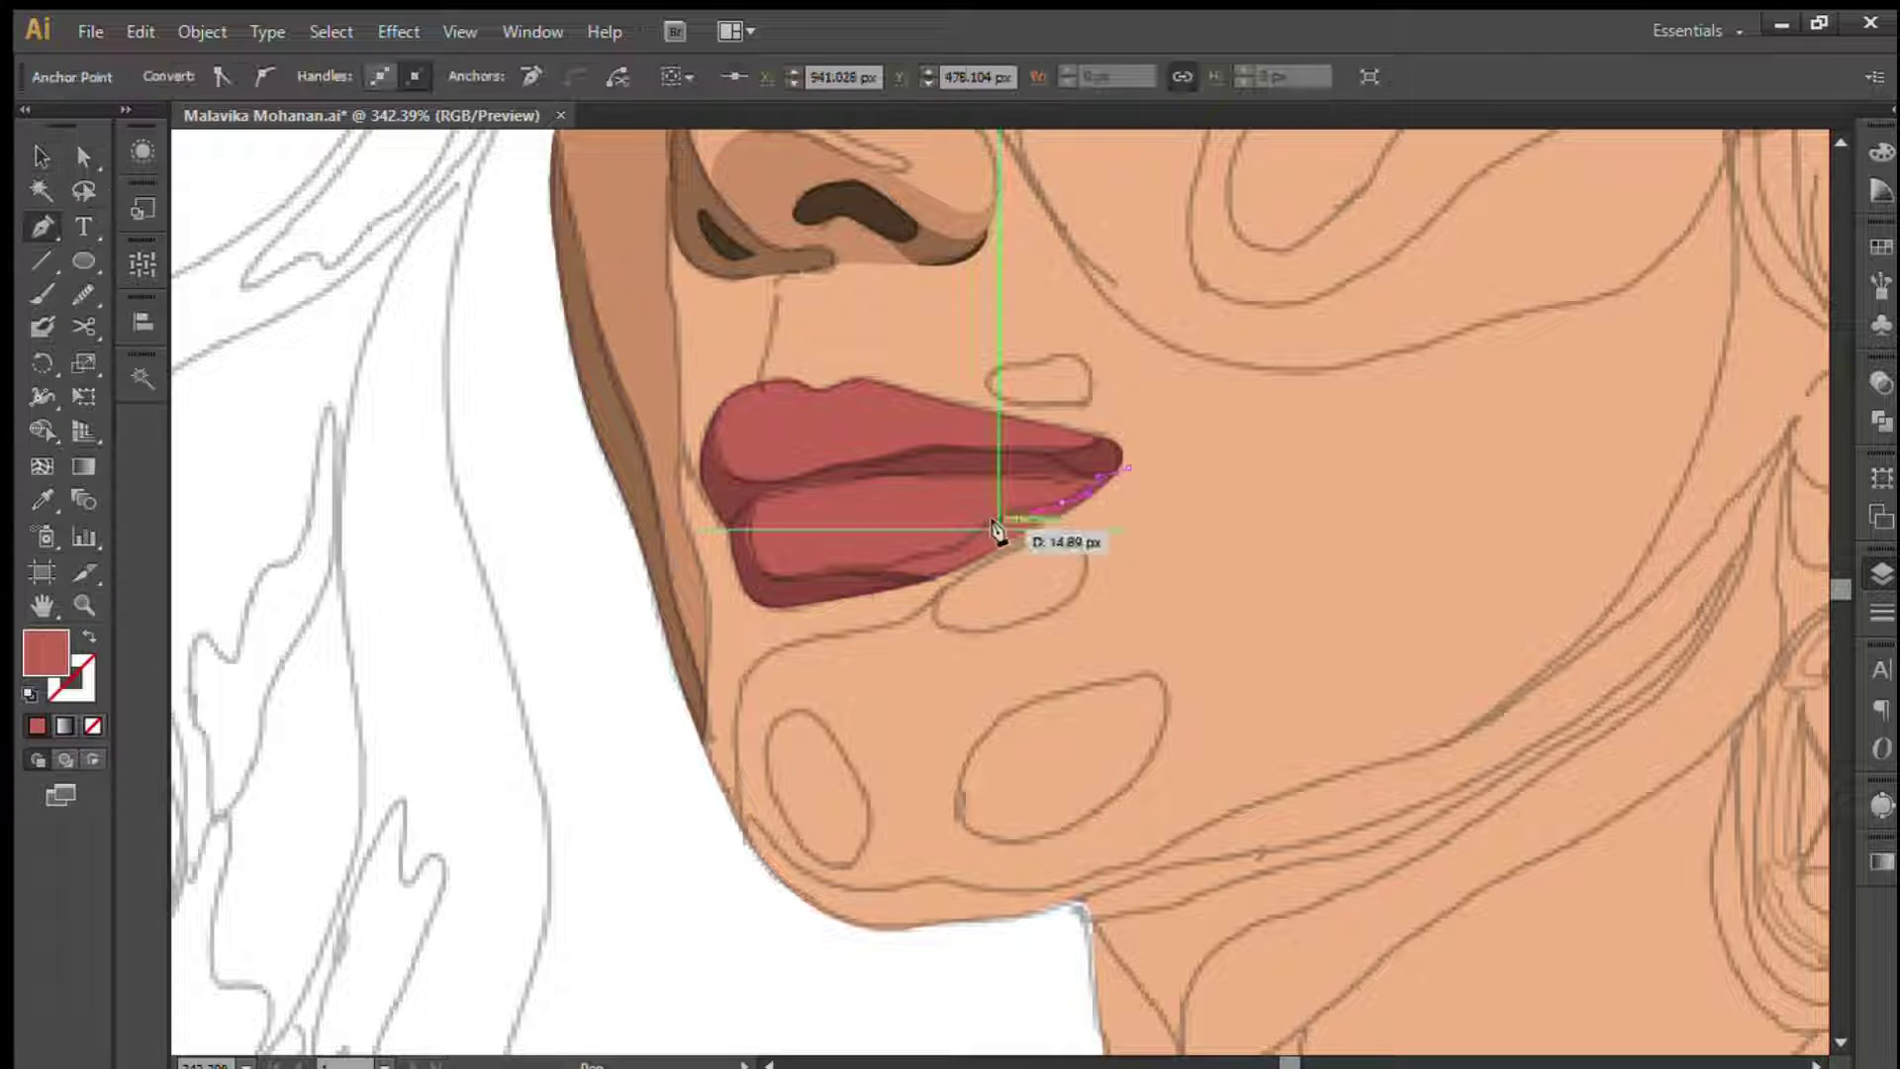
{"action": "left_click", "coordinate": [1128, 468]}
{"action": "left_click", "coordinate": [598, 513], "text": "ctrl"}
{"action": "key", "text": "ctrl+z"}
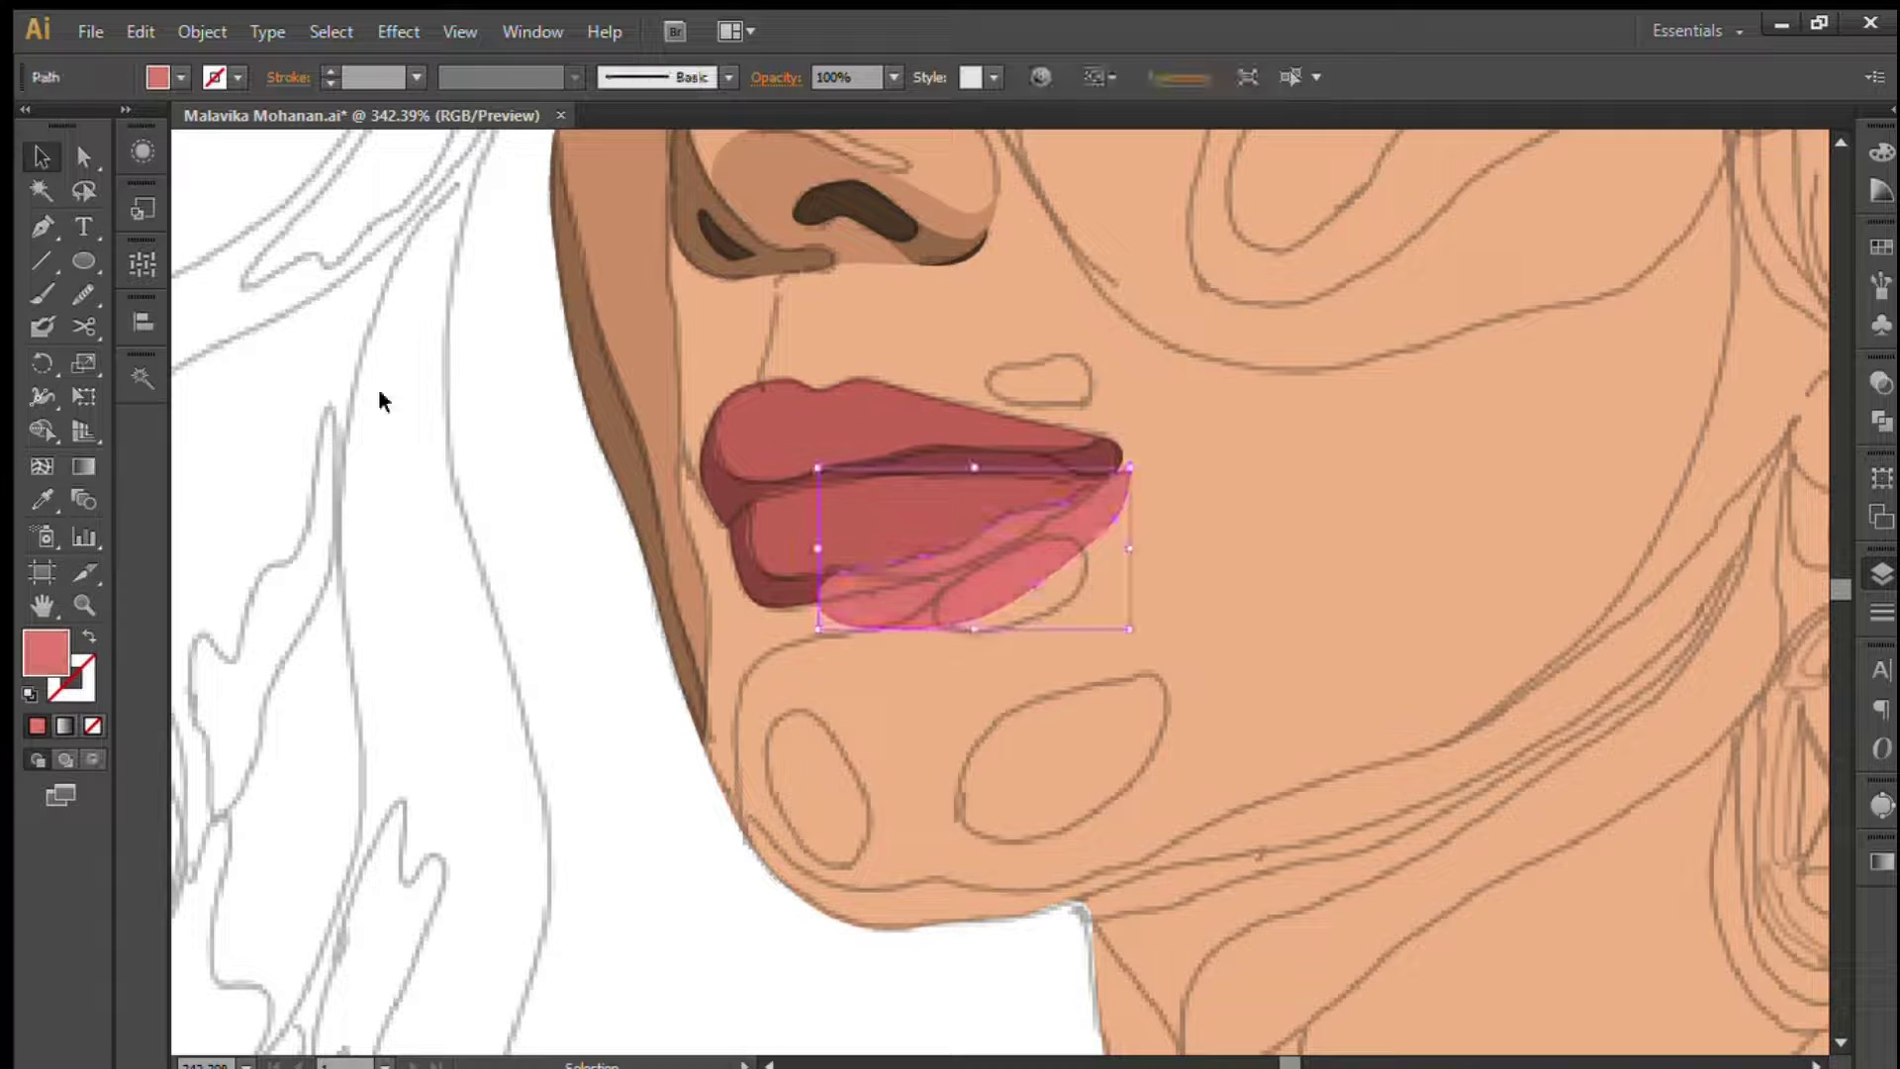
{"action": "left_click", "coordinate": [1067, 576]}
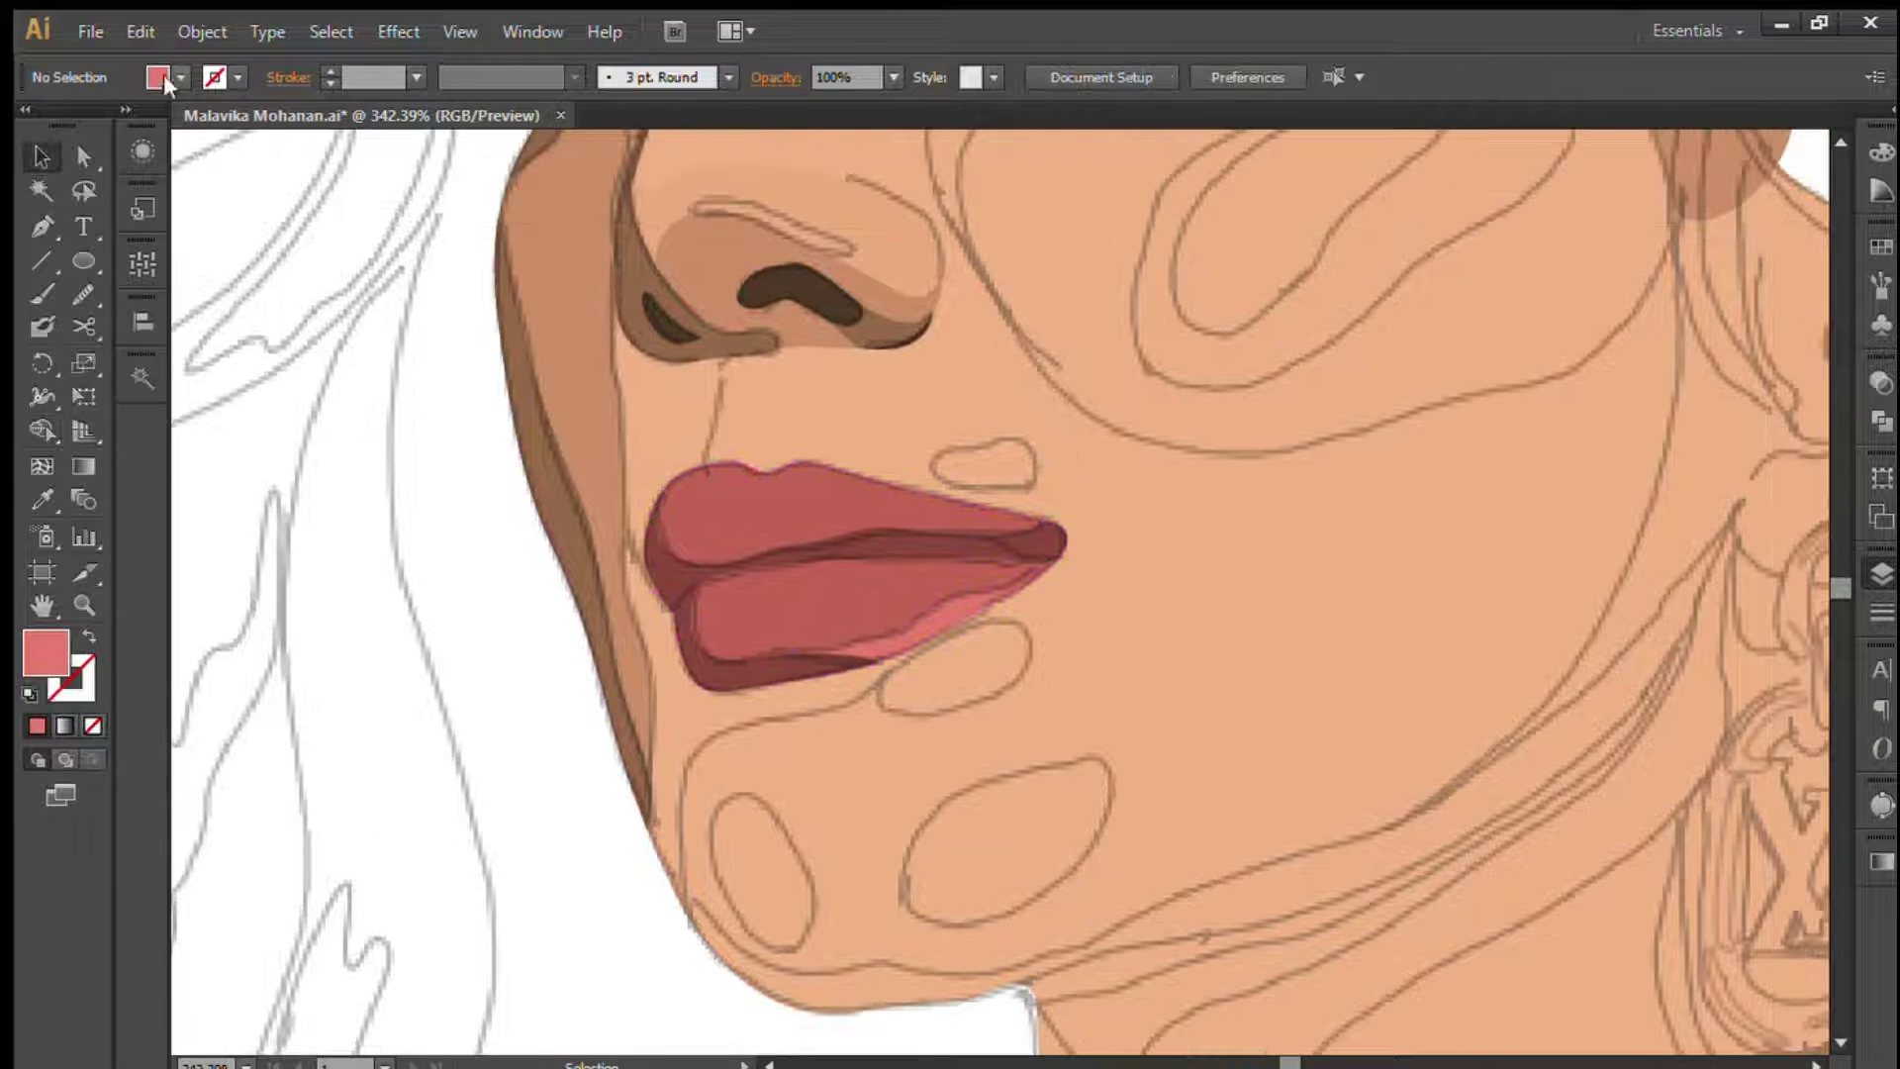
{"action": "left_click_drag", "start_coordinate": [693, 586], "coordinate": [835, 553]}
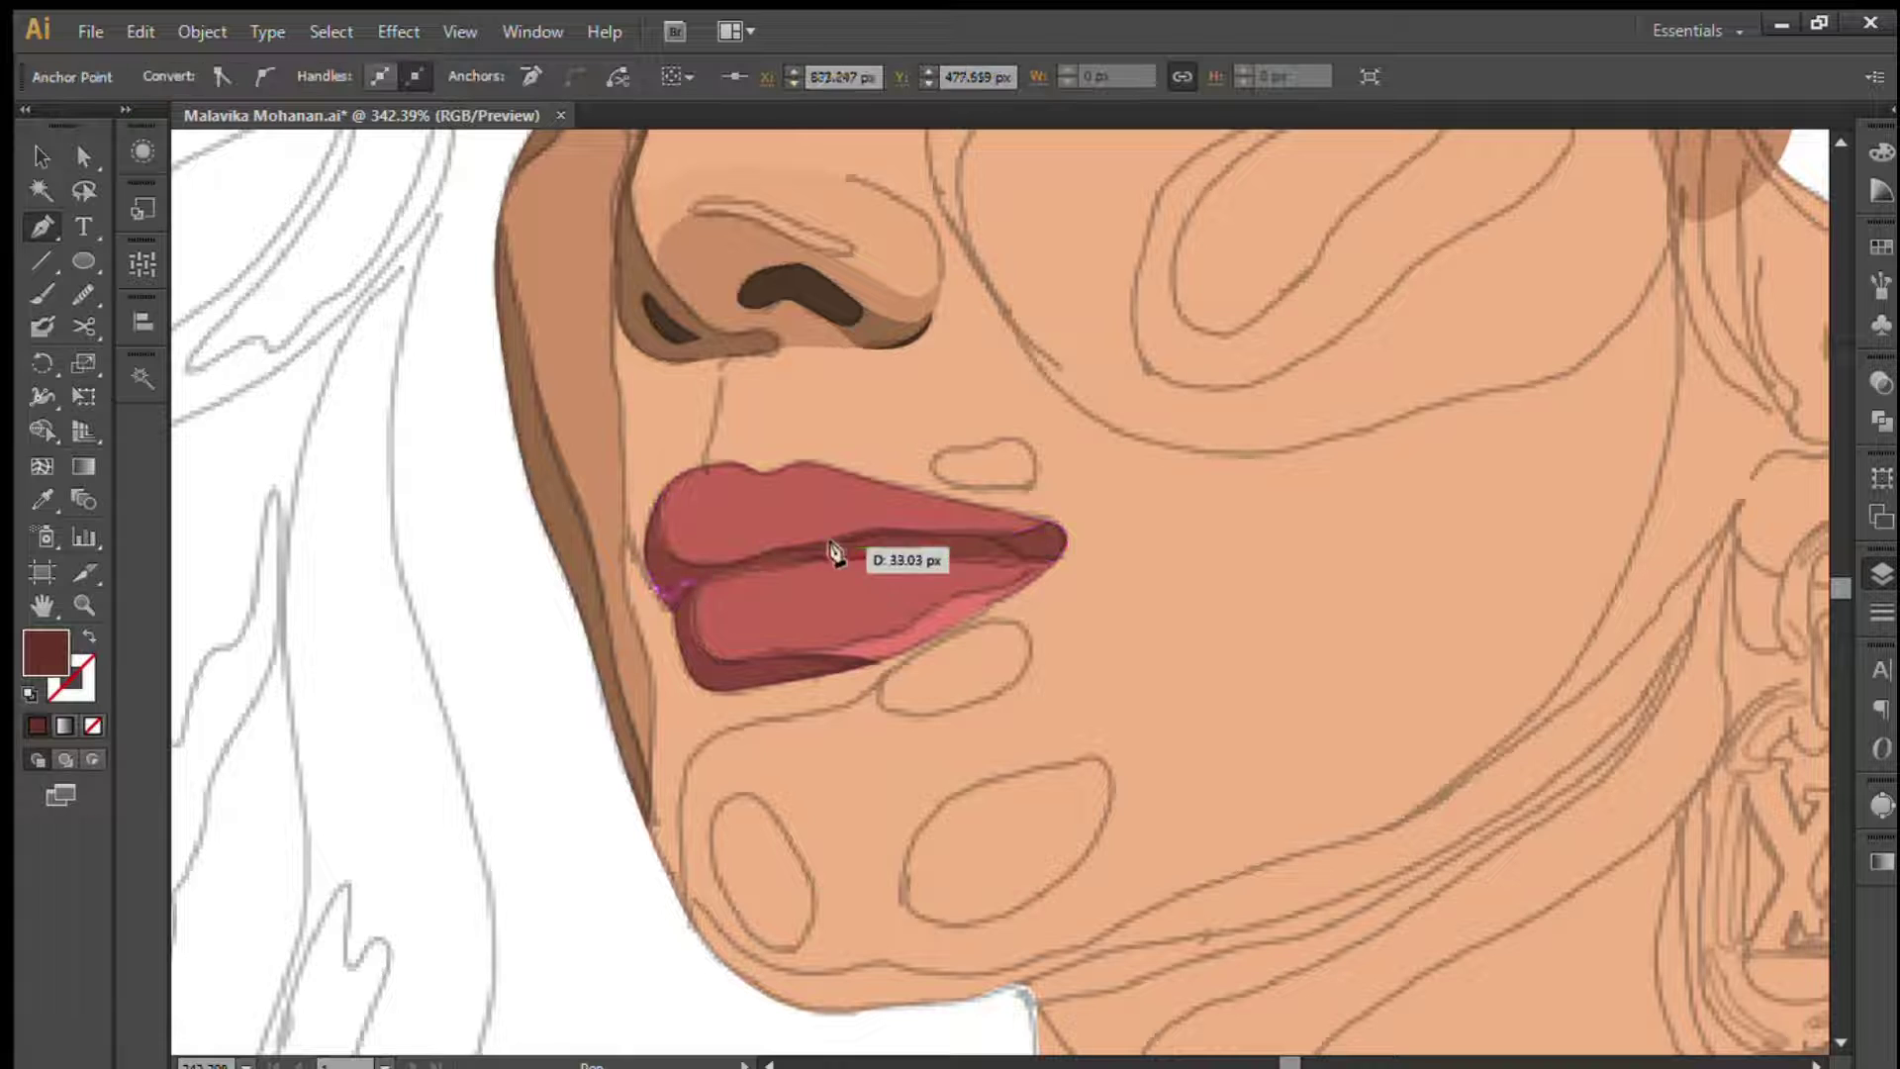
{"action": "mouse_move", "coordinate": [1000, 536]}
{"action": "left_mouse_down"}
{"action": "mouse_move", "coordinate": [1069, 530]}
{"action": "mouse_move", "coordinate": [1036, 560]}
{"action": "left_mouse_up"}
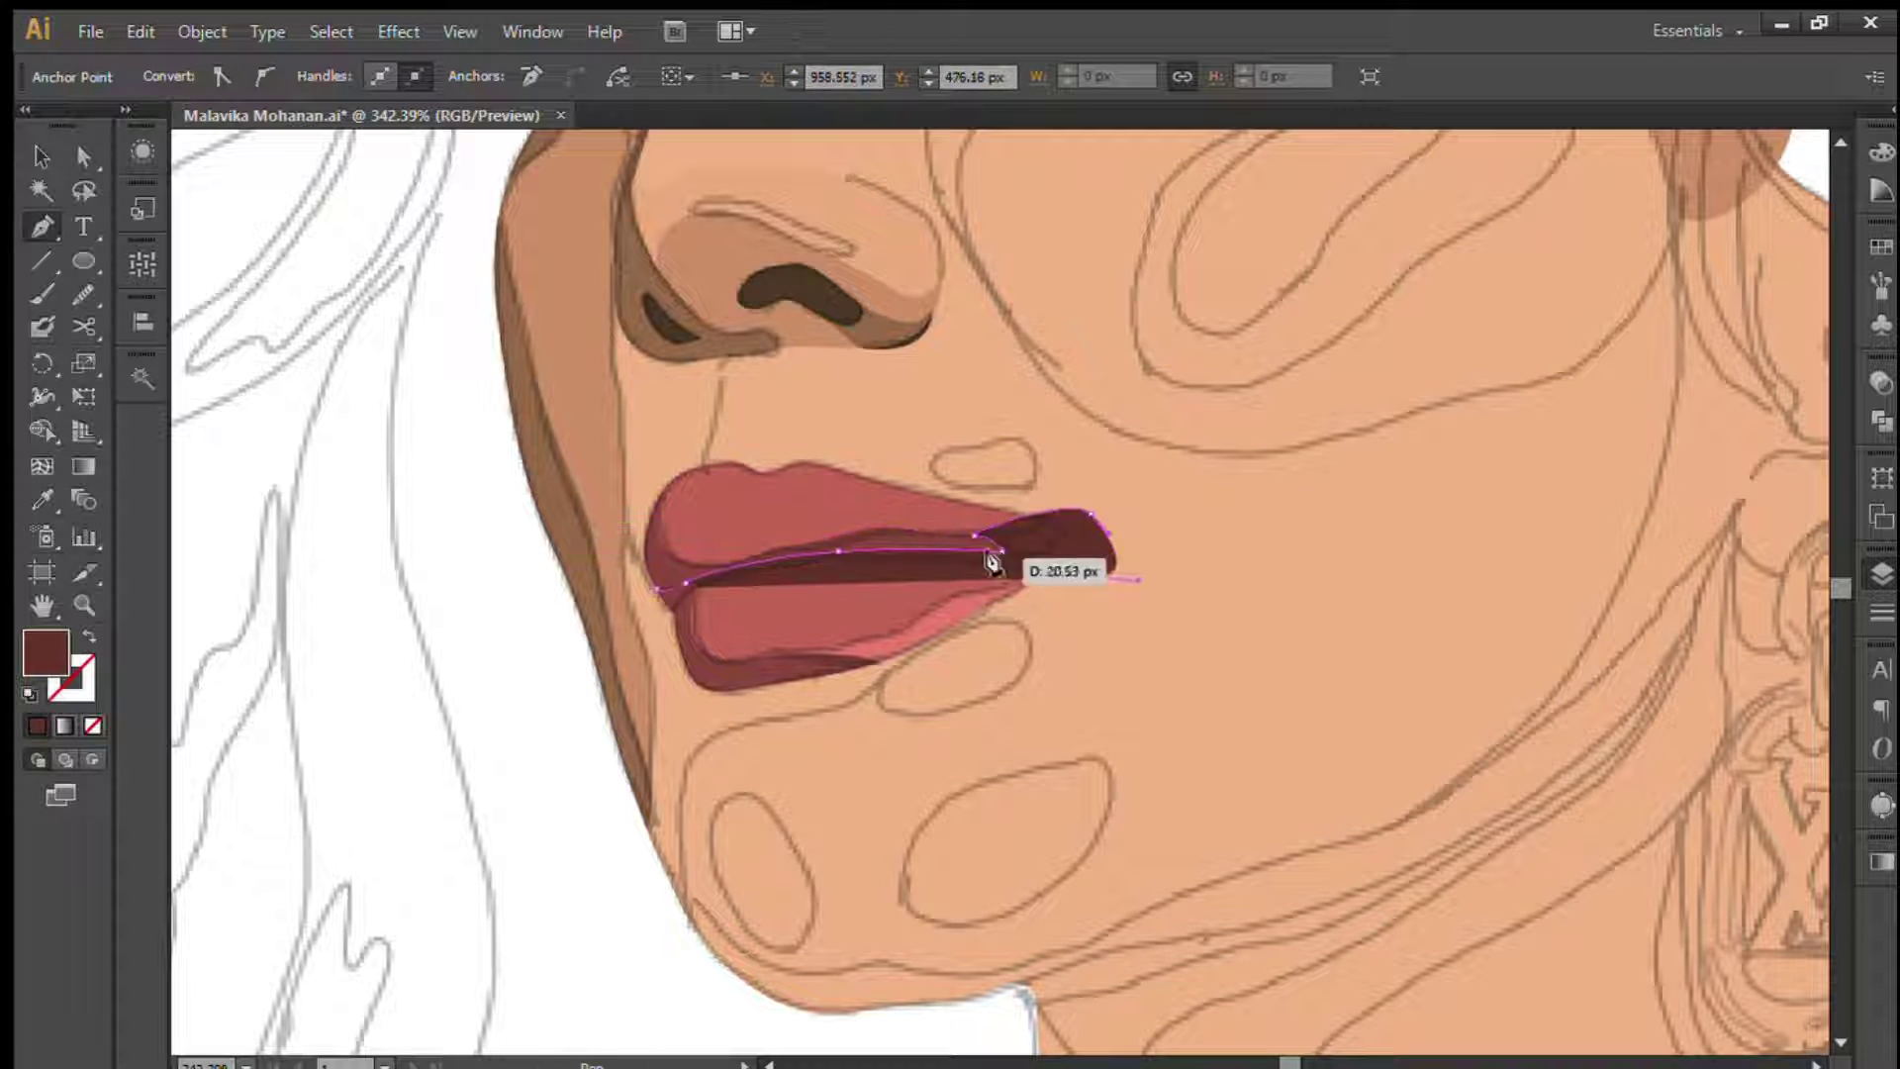
{"action": "left_click_drag", "start_coordinate": [777, 562], "coordinate": [650, 624]}
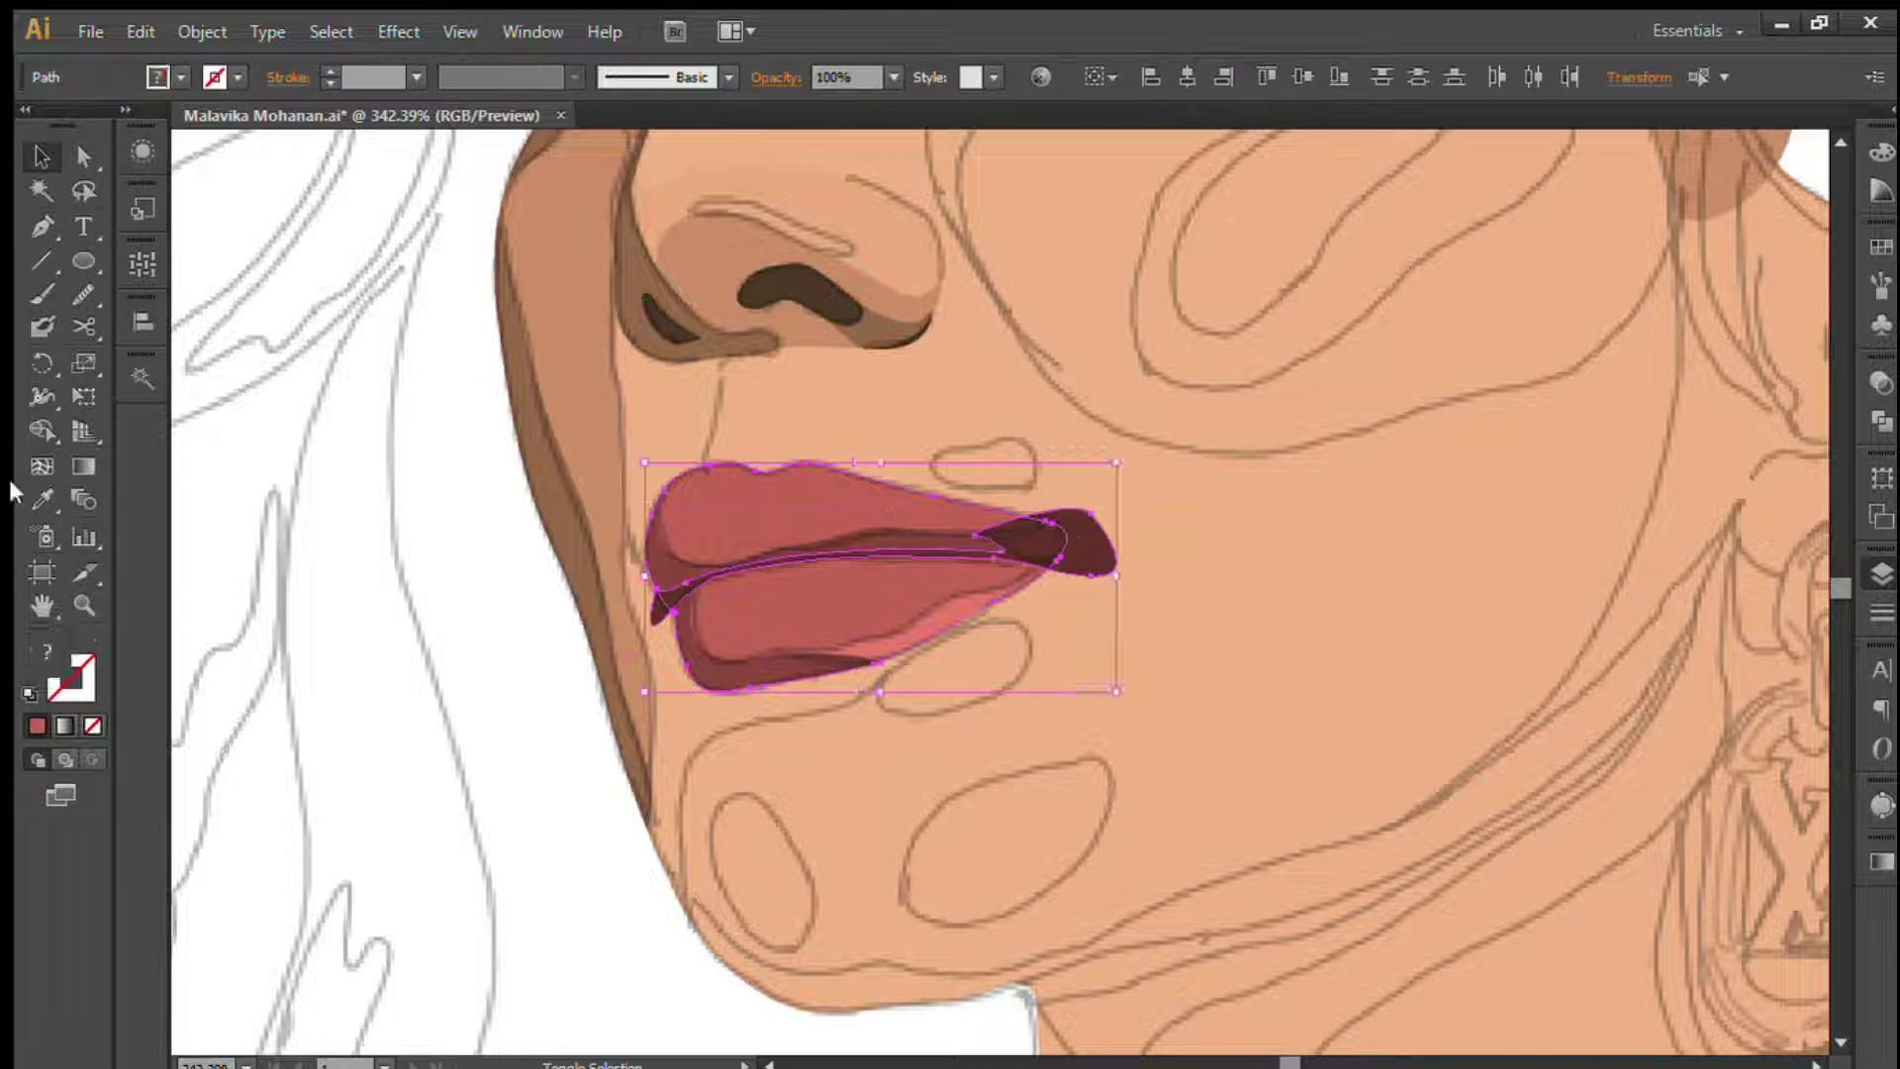
- Finish the dark seam between the lips and sample the nose shading's skin tone
{"action": "left_click", "coordinate": [1595, 645]}
{"action": "key", "text": "ctrl+shift+w"}
{"action": "key", "text": "ctrl+shift+w"}
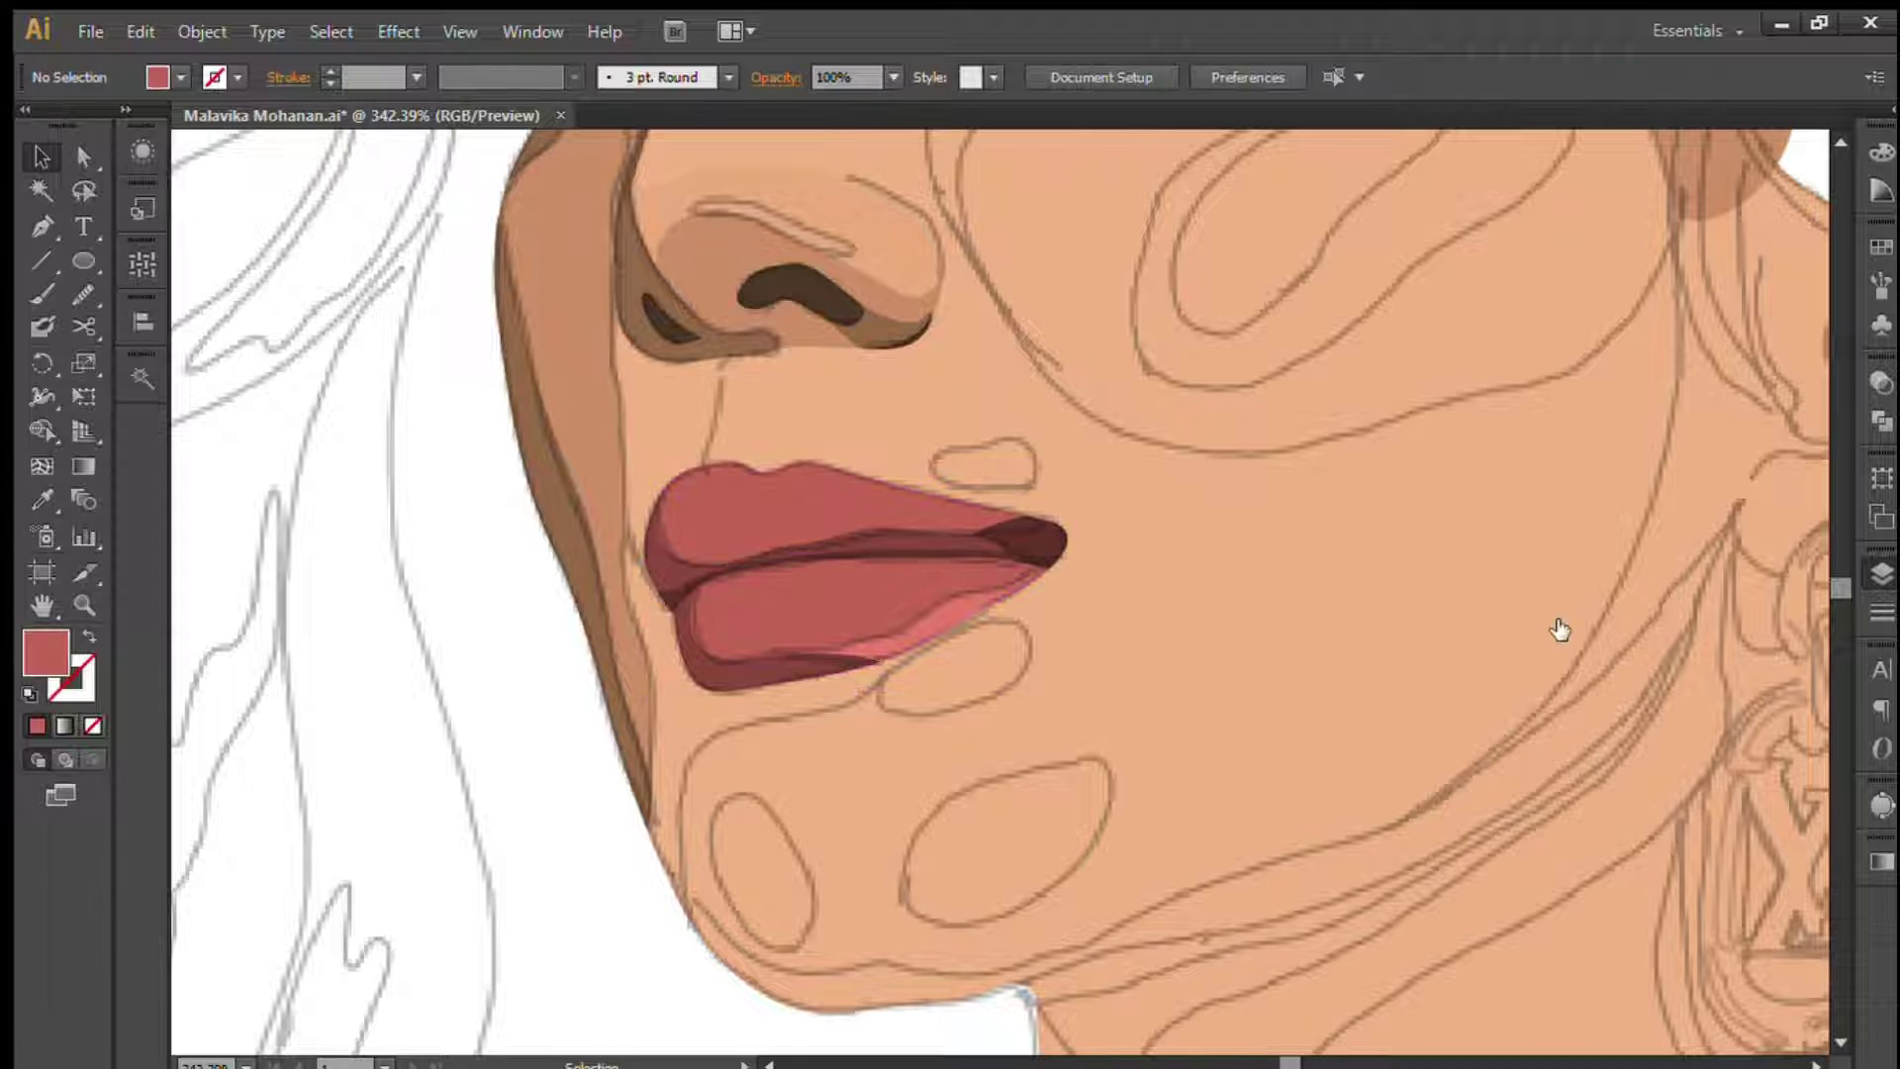
{"action": "left_click", "coordinate": [619, 326]}
{"action": "key", "text": "ctrl+shift+a"}
{"action": "key", "text": "p"}
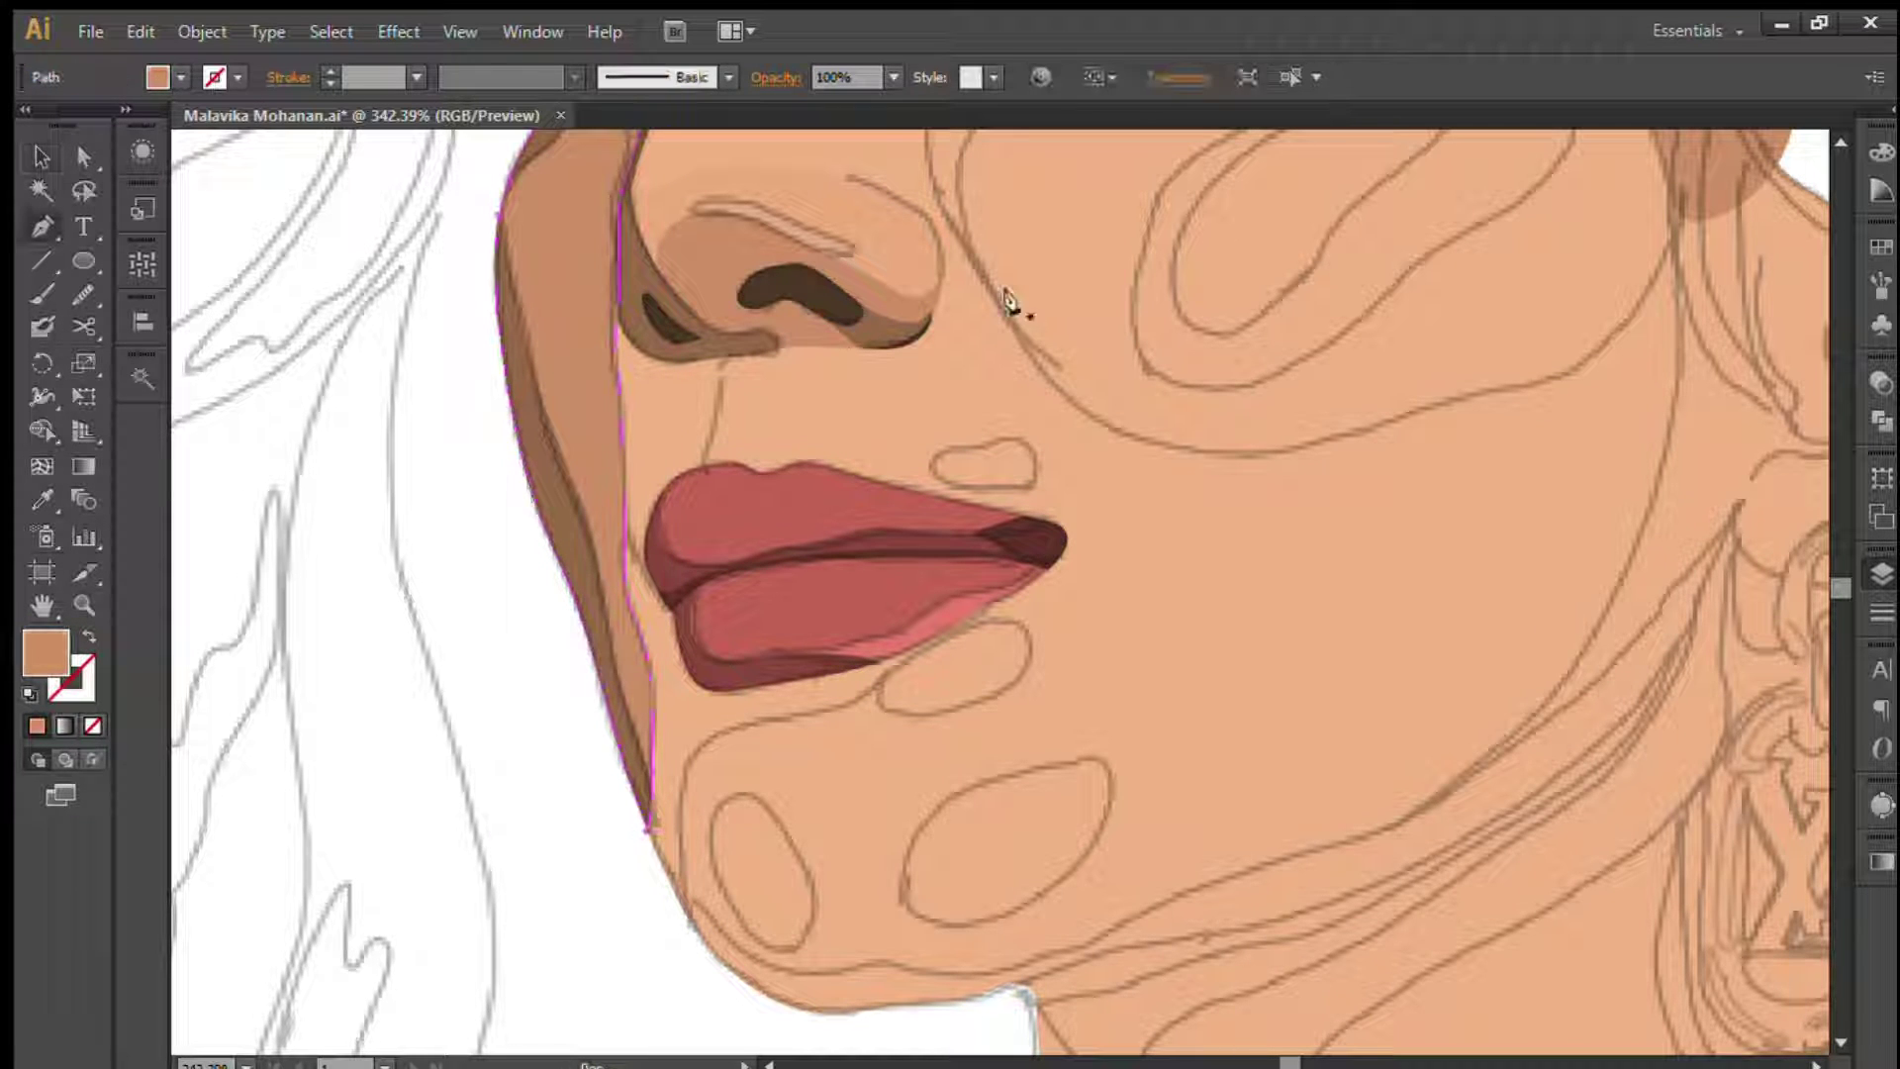
- Draw a shadow shape from beside the nose down to the lip corner
{"action": "left_click", "coordinate": [738, 348]}
{"action": "left_click_drag", "start_coordinate": [681, 606], "coordinate": [613, 461]}
{"action": "left_click", "coordinate": [740, 347]}
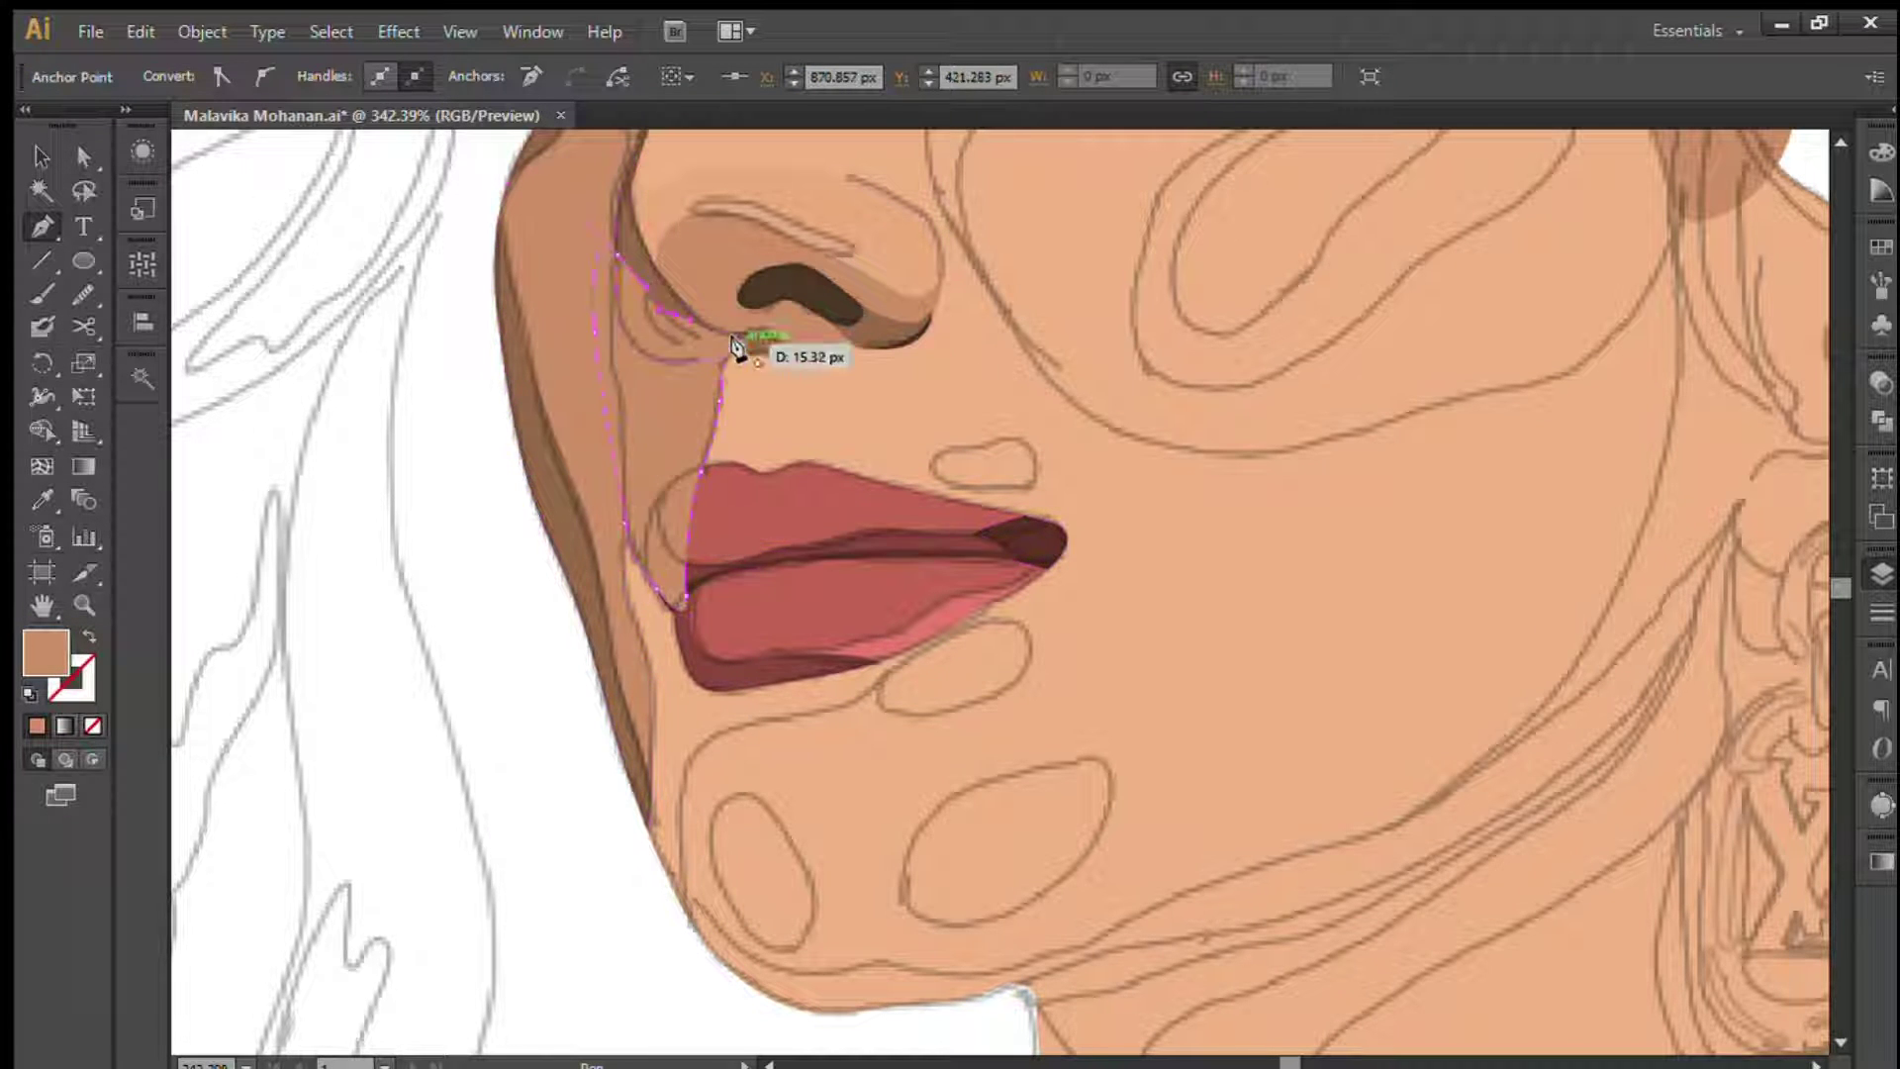
{"action": "key", "text": "v"}
{"action": "key", "text": "ctrl+shift+a"}
{"action": "left_click", "coordinate": [632, 430]}
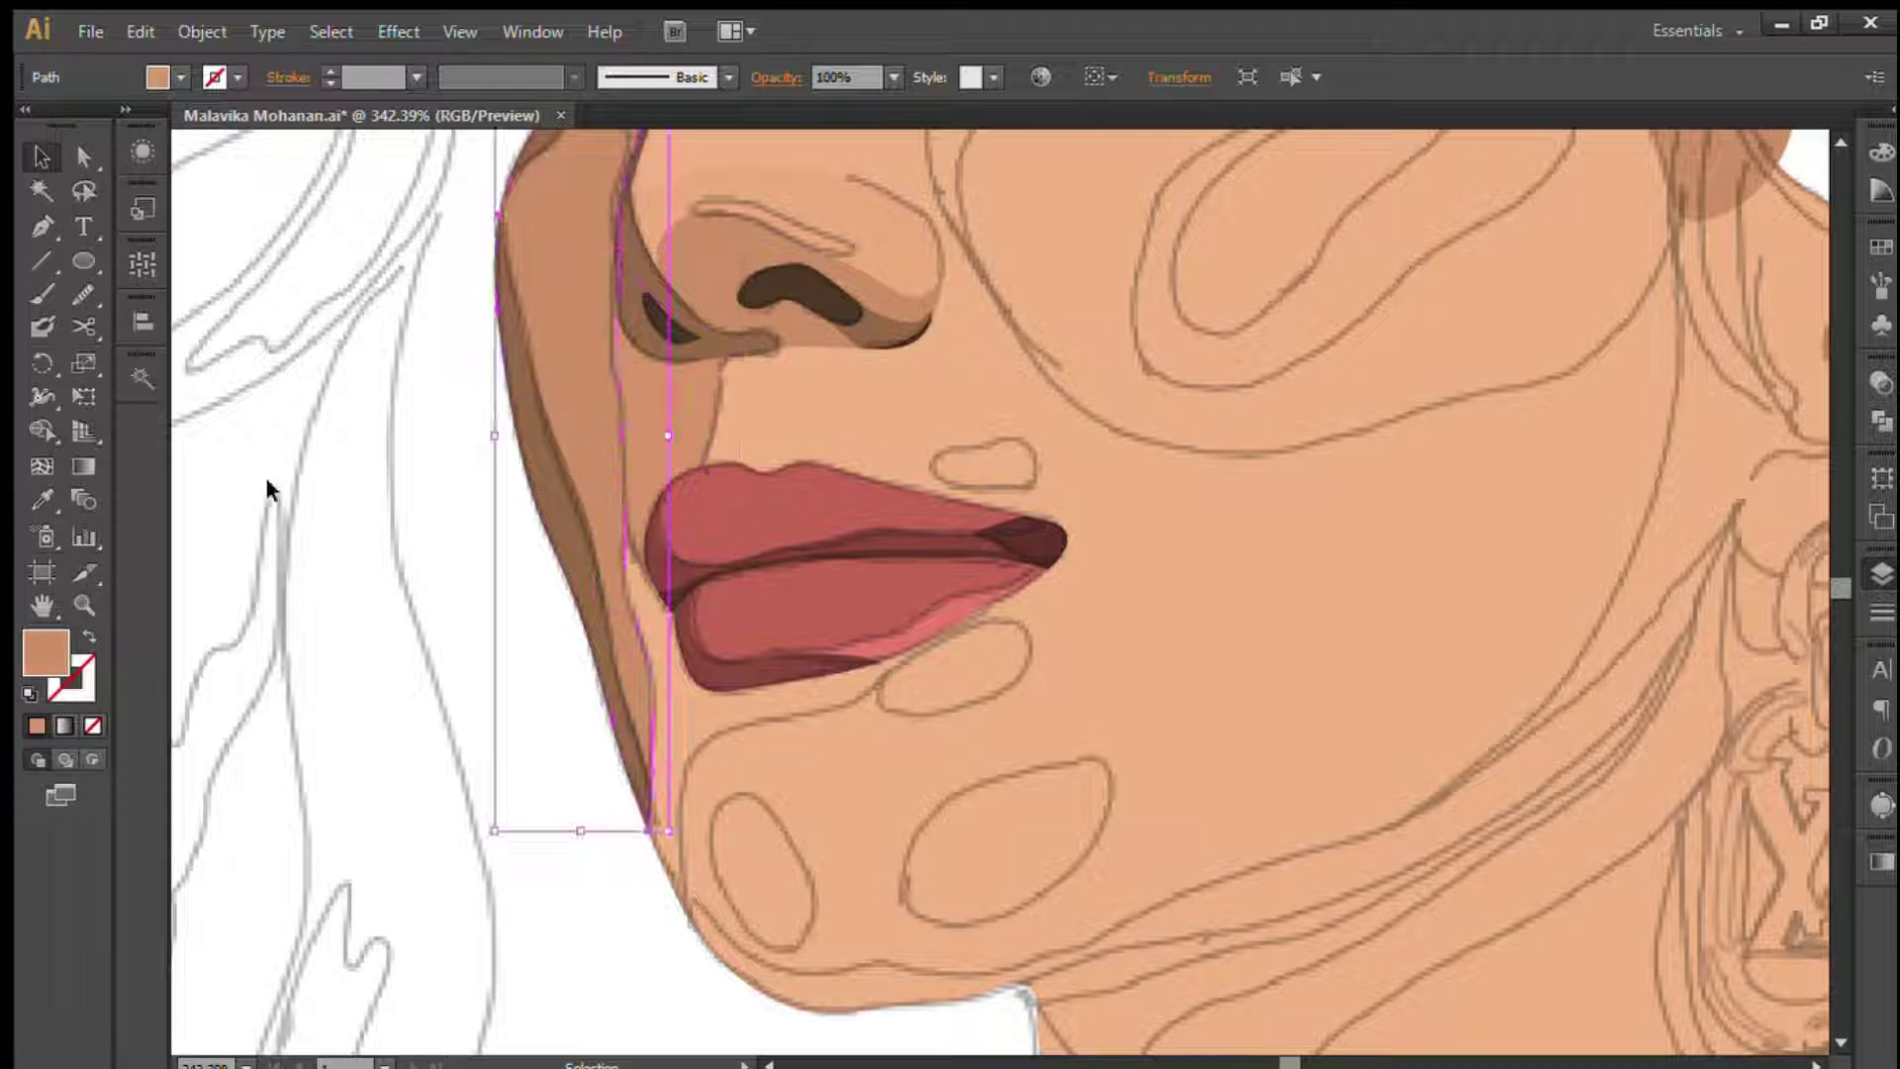
{"action": "key", "text": "ctrl+shift+a"}
{"action": "key", "text": "p"}
{"action": "left_click", "coordinate": [1002, 591]}
- Draw a jaw shadow under the lower lip and up the left jaw, sent backward
{"action": "left_click", "coordinate": [977, 618]}
{"action": "left_click", "coordinate": [878, 683]}
{"action": "left_click", "coordinate": [749, 721]}
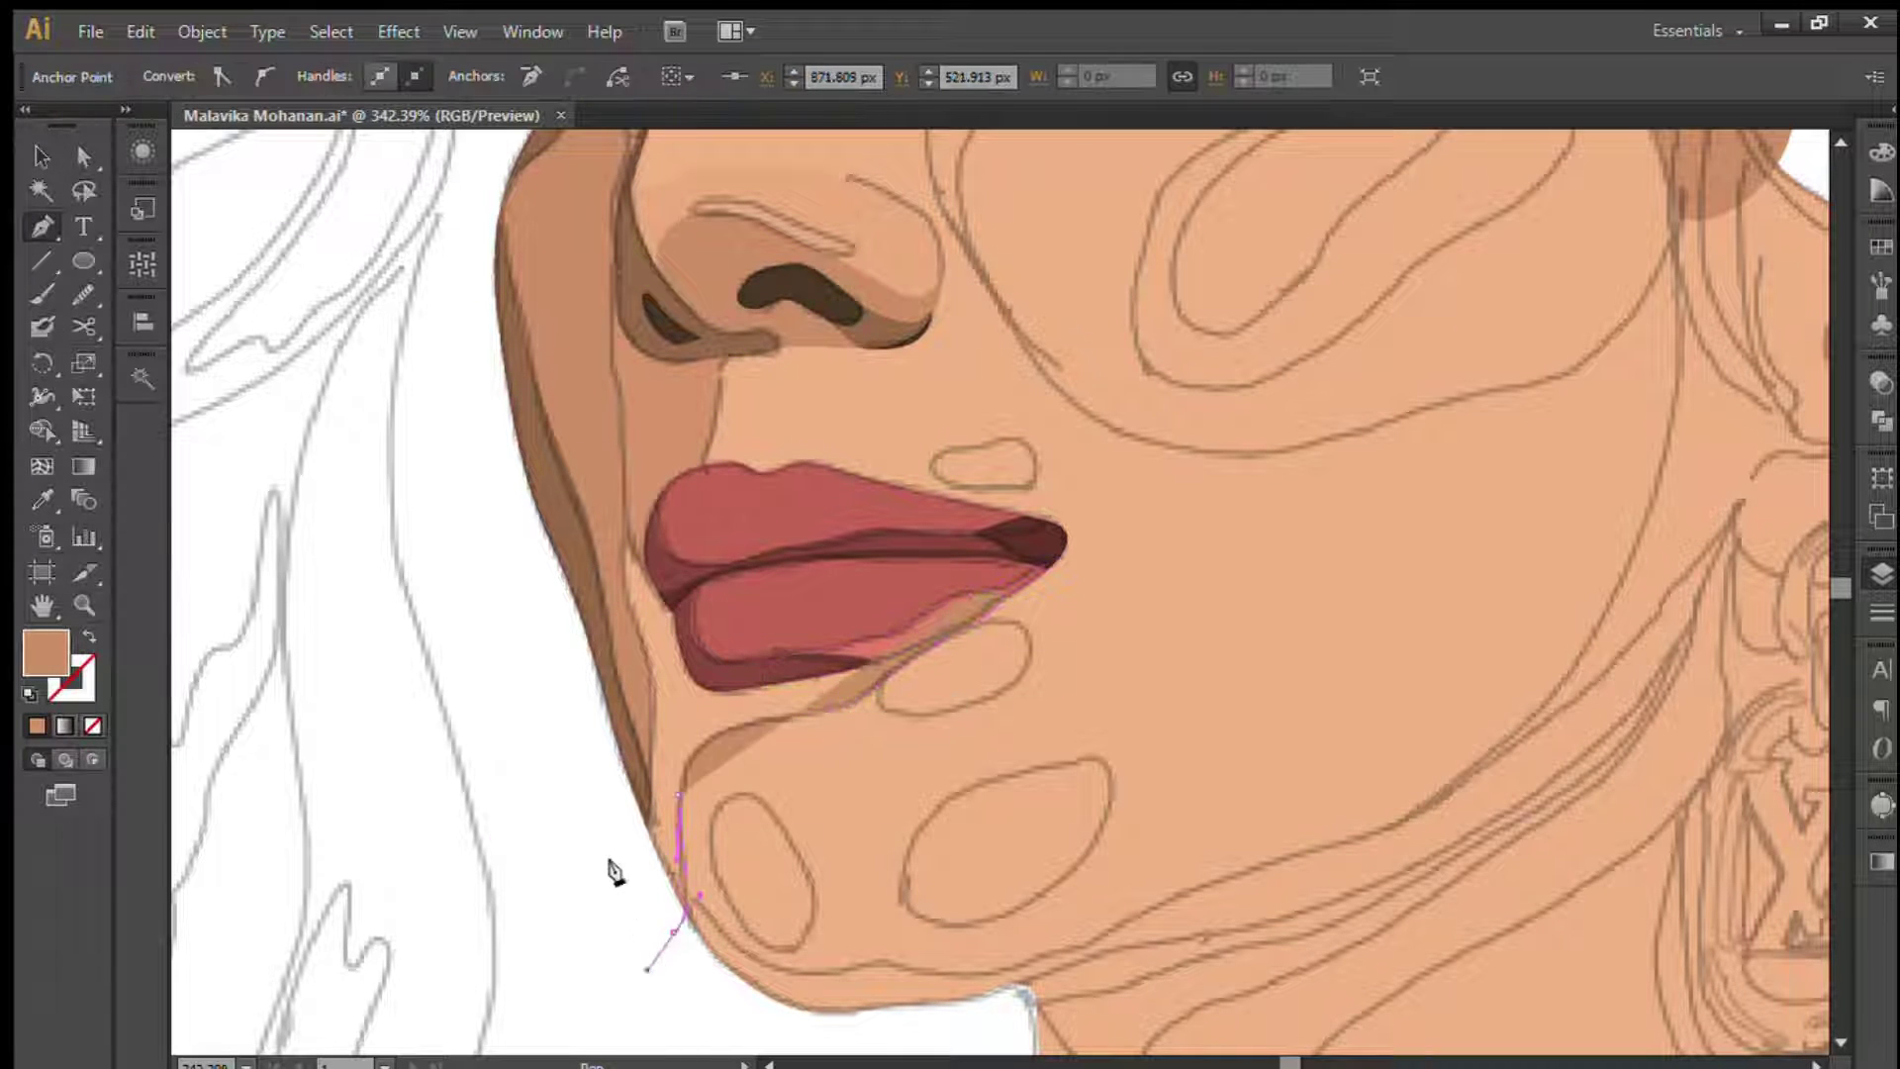
{"action": "left_click", "coordinate": [599, 683]}
{"action": "left_click", "coordinate": [592, 559]}
{"action": "left_click", "coordinate": [643, 515]}
{"action": "left_click_drag", "start_coordinate": [1002, 591], "coordinate": [1007, 599]}
{"action": "key", "text": "v"}
{"action": "key", "text": "ctrl+bracketleft"}
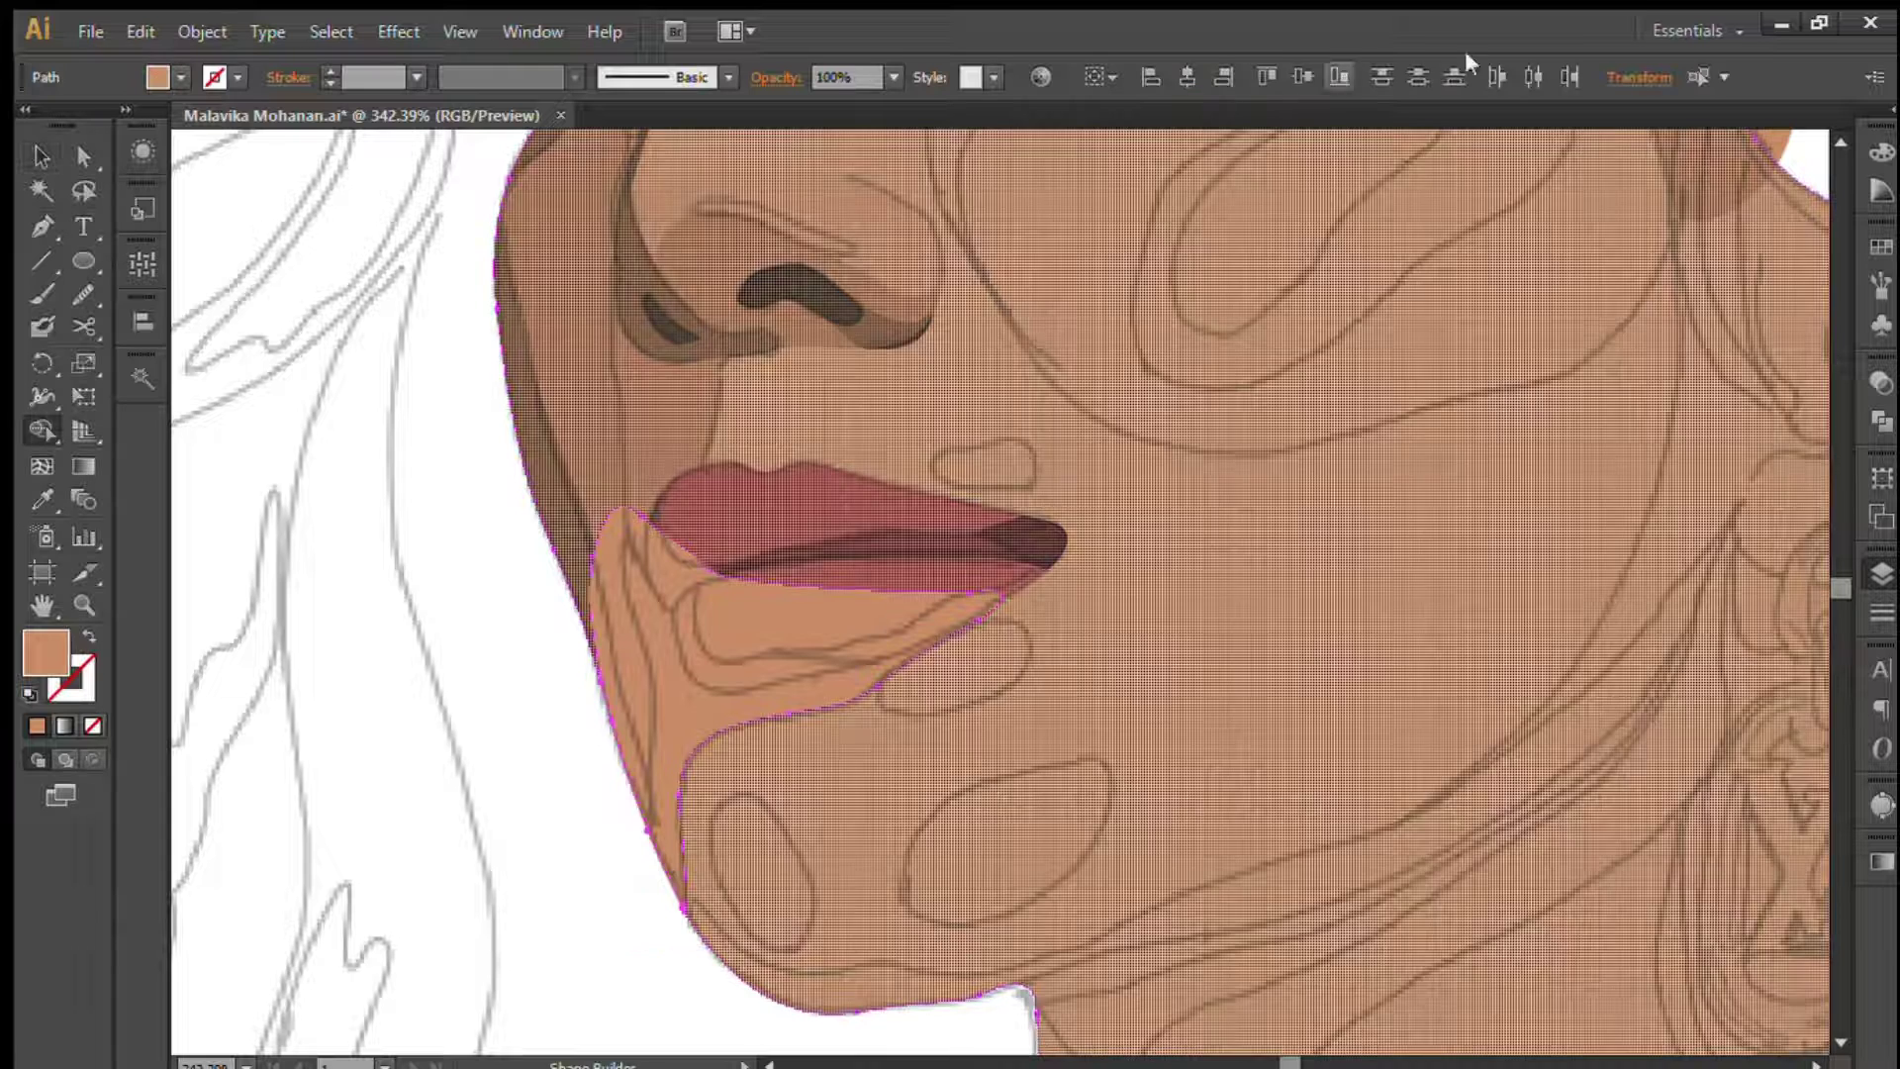
{"action": "key", "text": "ctrl+shift+a"}
- Sample the dark-brown shadow colour for the next shape
{"action": "scroll", "coordinate": [691, 709], "scroll_direction": "down", "scroll_amount": 2}
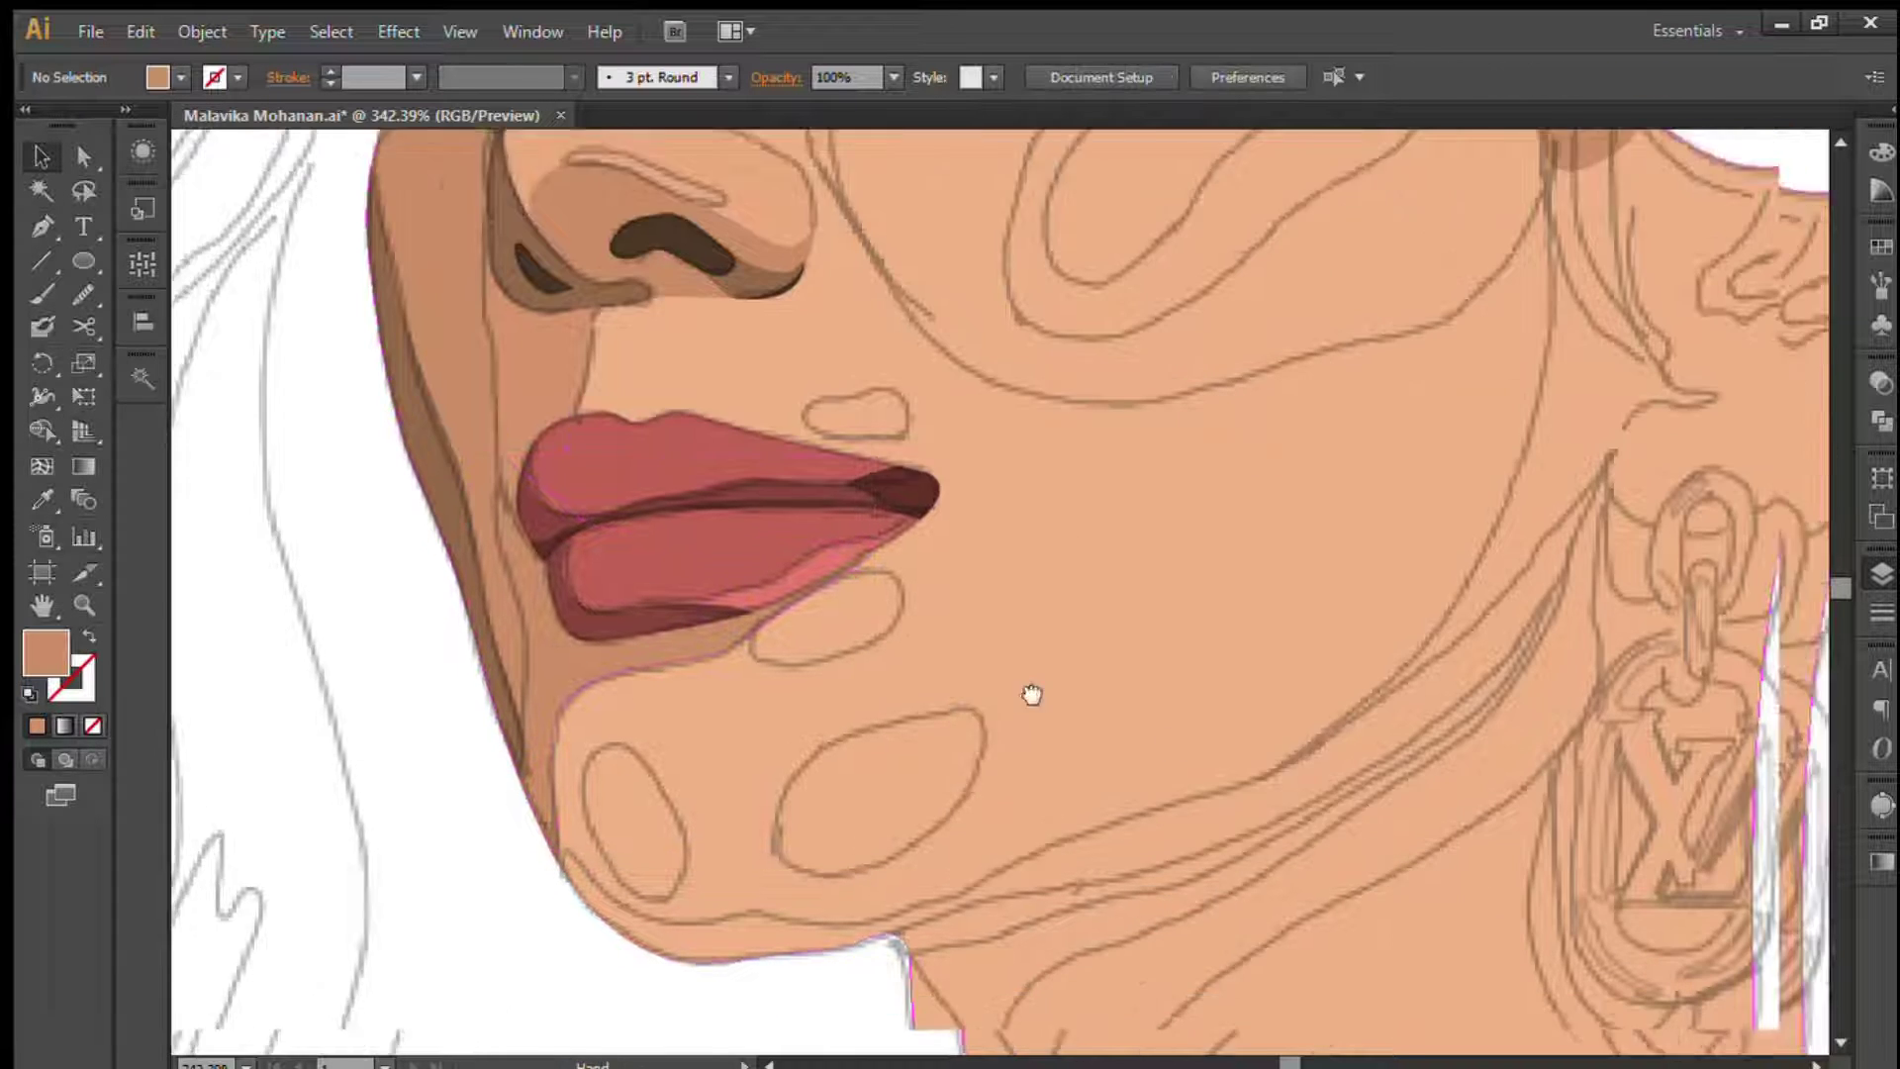
{"action": "scroll", "coordinate": [1030, 692], "scroll_direction": "right", "scroll_amount": 3}
{"action": "scroll", "coordinate": [878, 602], "scroll_direction": "left", "scroll_amount": 5}
{"action": "scroll", "coordinate": [479, 276], "scroll_direction": "right", "scroll_amount": 4}
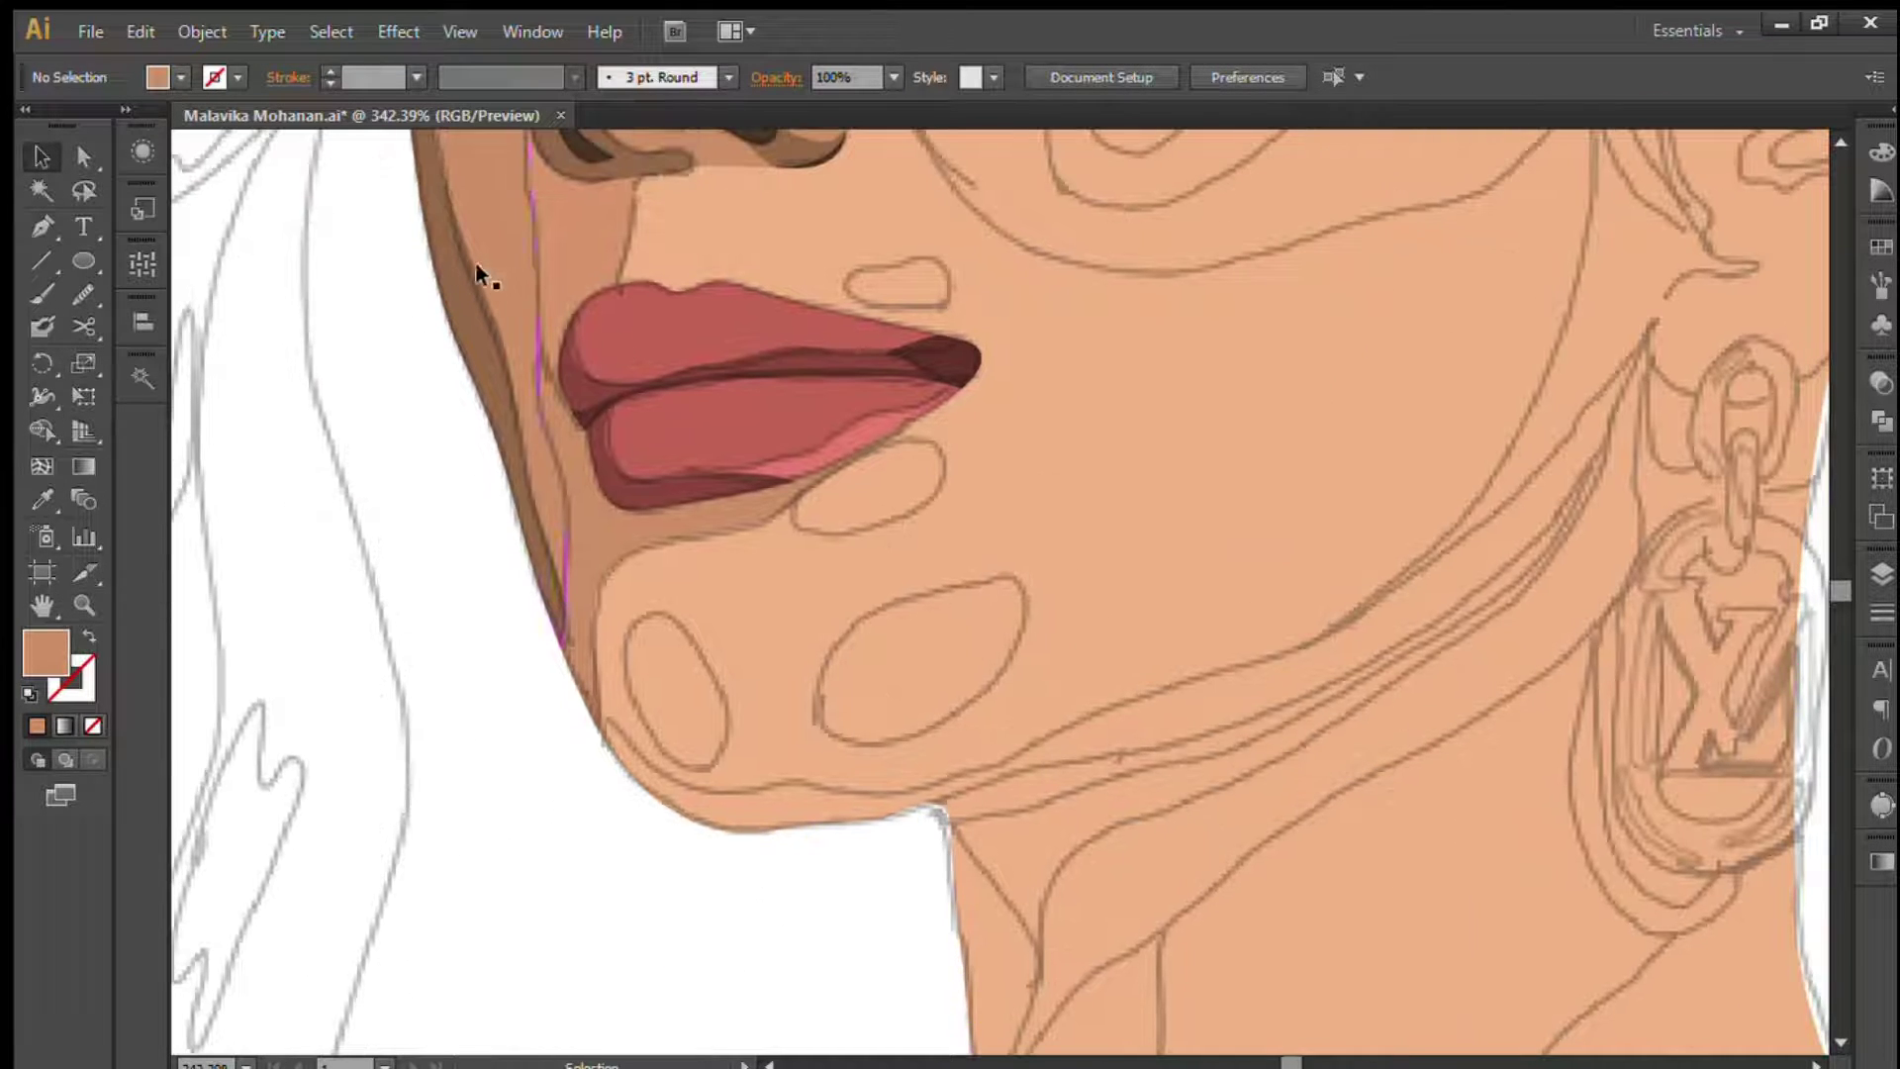
{"action": "left_click", "coordinate": [479, 276]}
- Trace the neck-crease shadow's upper edge from below the earring toward the chin
{"action": "left_click", "coordinate": [1601, 443]}
{"action": "left_click", "coordinate": [1549, 528]}
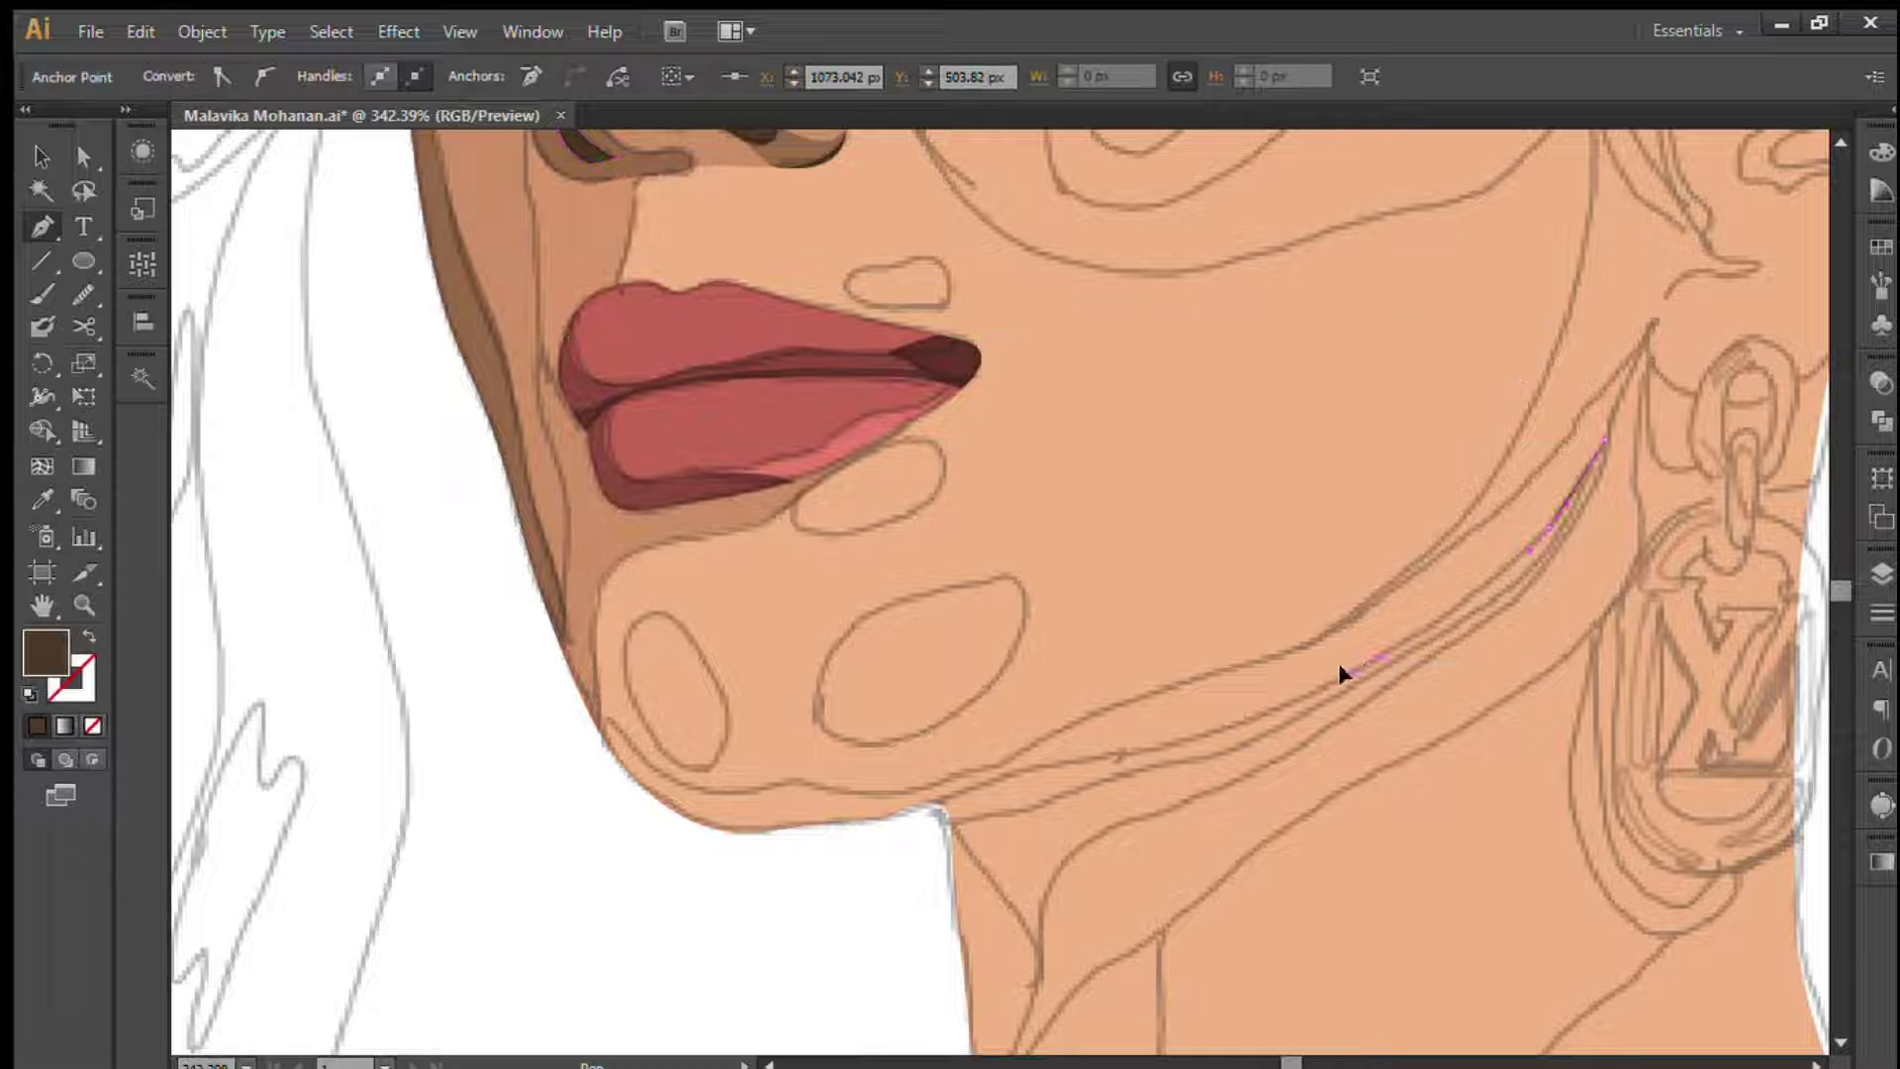
{"action": "left_click", "coordinate": [1369, 665]}
{"action": "left_click", "coordinate": [1182, 737]}
{"action": "left_click", "coordinate": [1010, 771]}
{"action": "left_click", "coordinate": [926, 831]}
- Bring the lower edge back up to close the thin wedge, then nudge one anchor
{"action": "left_click", "coordinate": [1139, 771]}
{"action": "left_click", "coordinate": [1249, 738]}
{"action": "left_click", "coordinate": [1402, 656]}
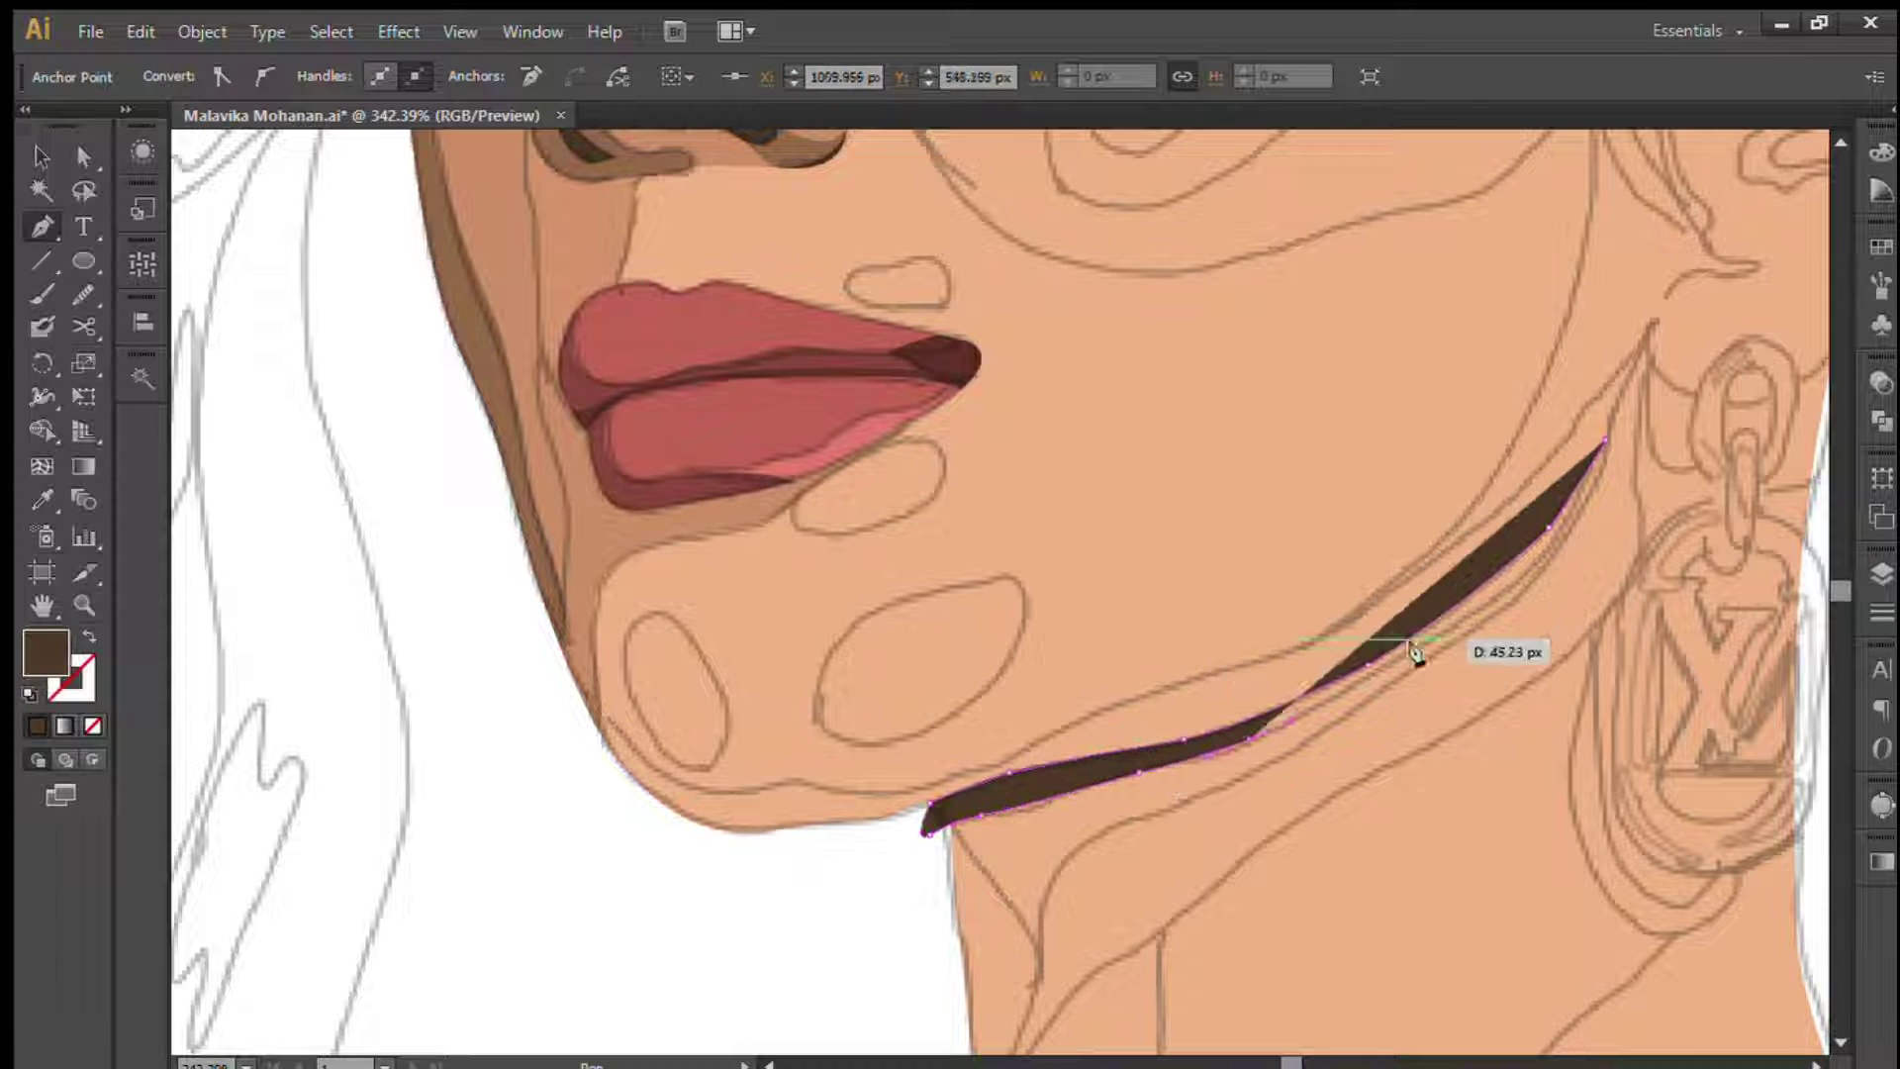
{"action": "left_click", "coordinate": [1439, 630]}
{"action": "left_click", "coordinate": [1517, 582]}
{"action": "left_click", "coordinate": [1540, 560]}
{"action": "left_click_drag", "start_coordinate": [1564, 540], "coordinate": [1561, 543]}
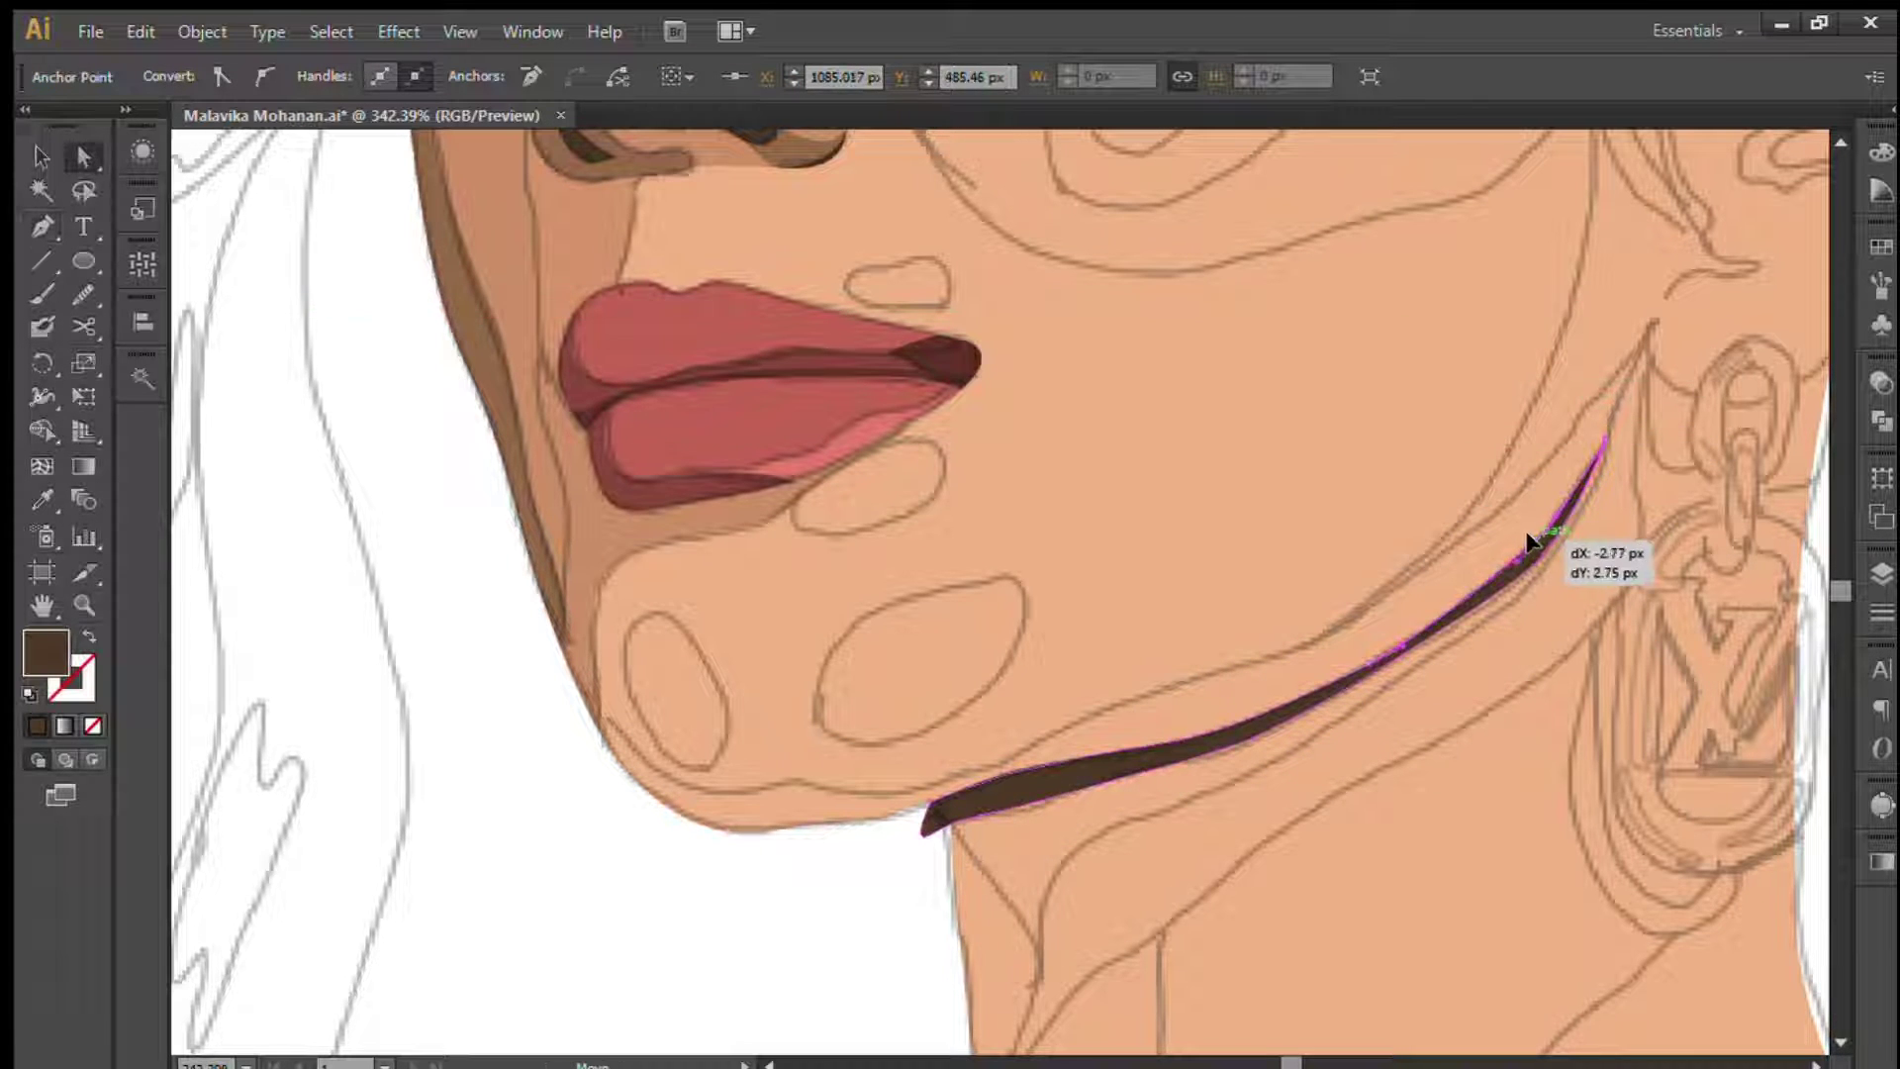
{"action": "left_click", "coordinate": [41, 156]}
{"action": "key", "text": "ctrl+shift+a"}
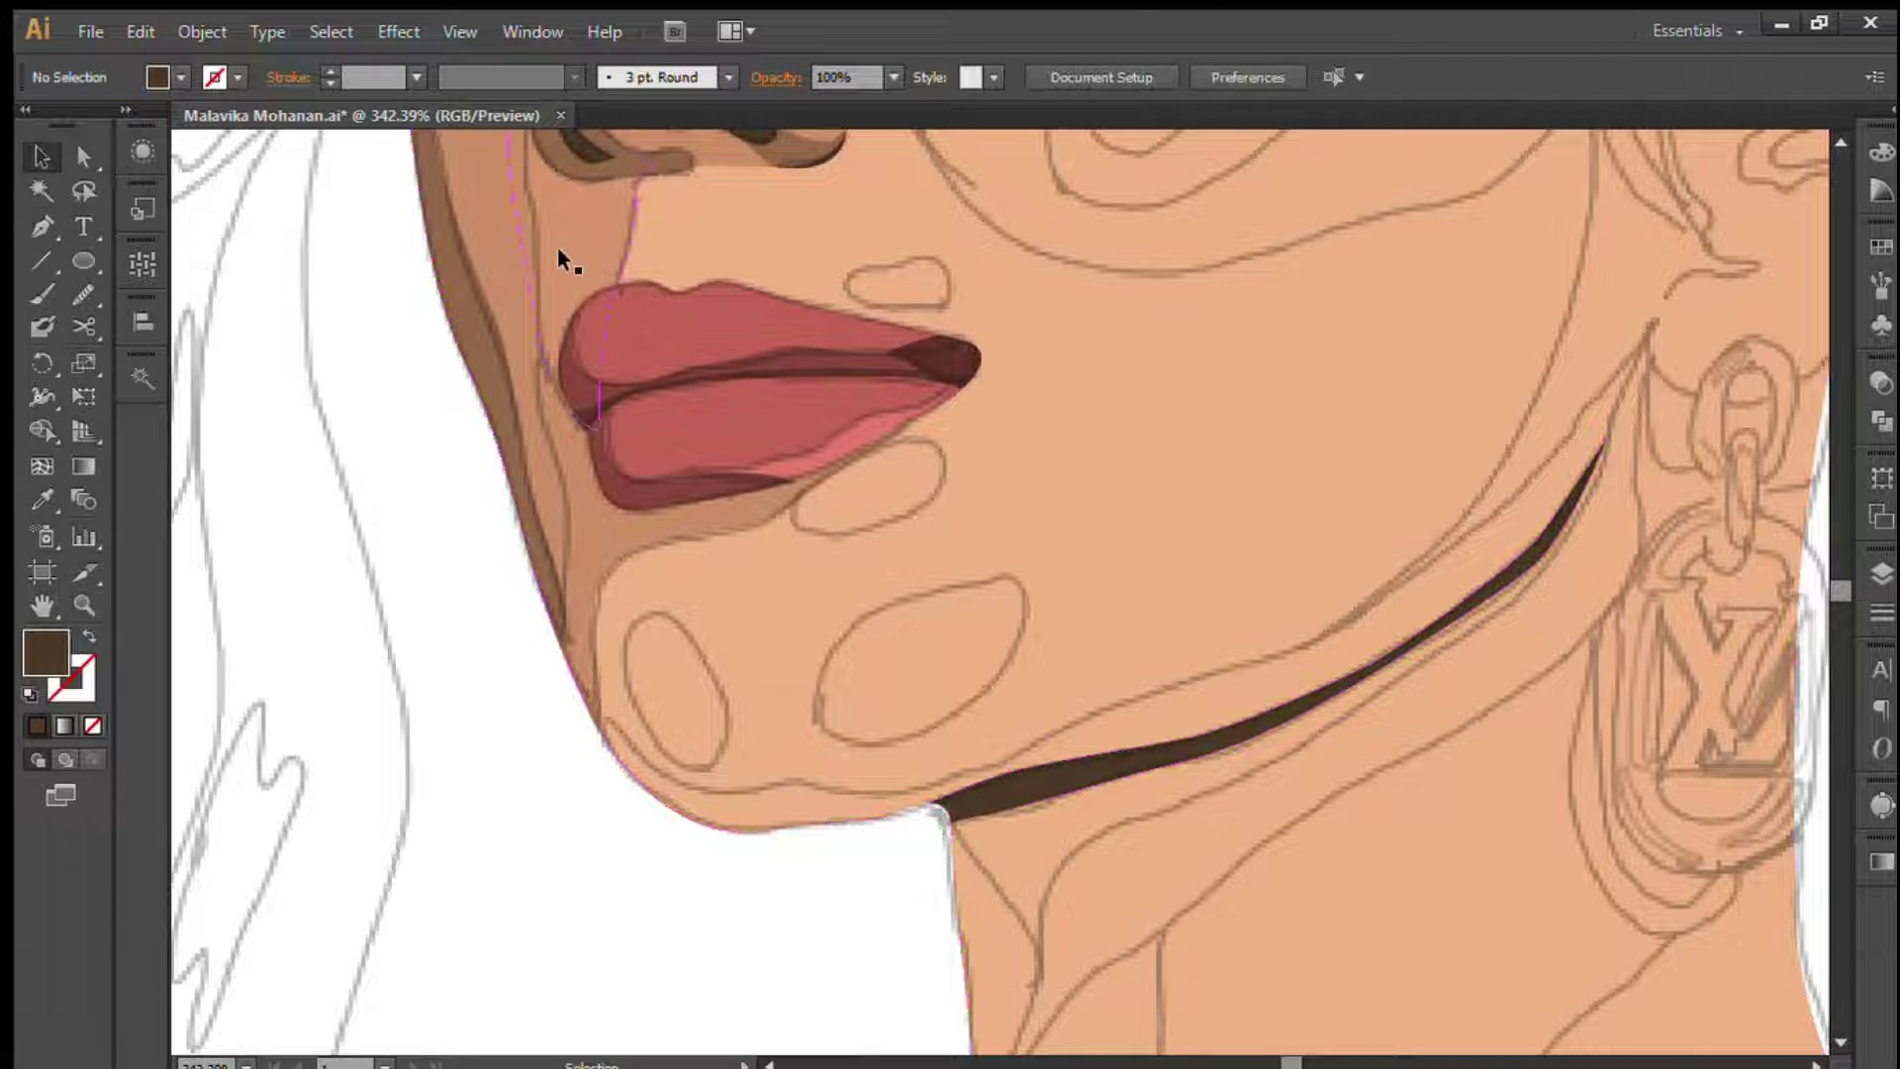
{"action": "scroll", "coordinate": [408, 270], "scroll_direction": "down", "scroll_amount": 1}
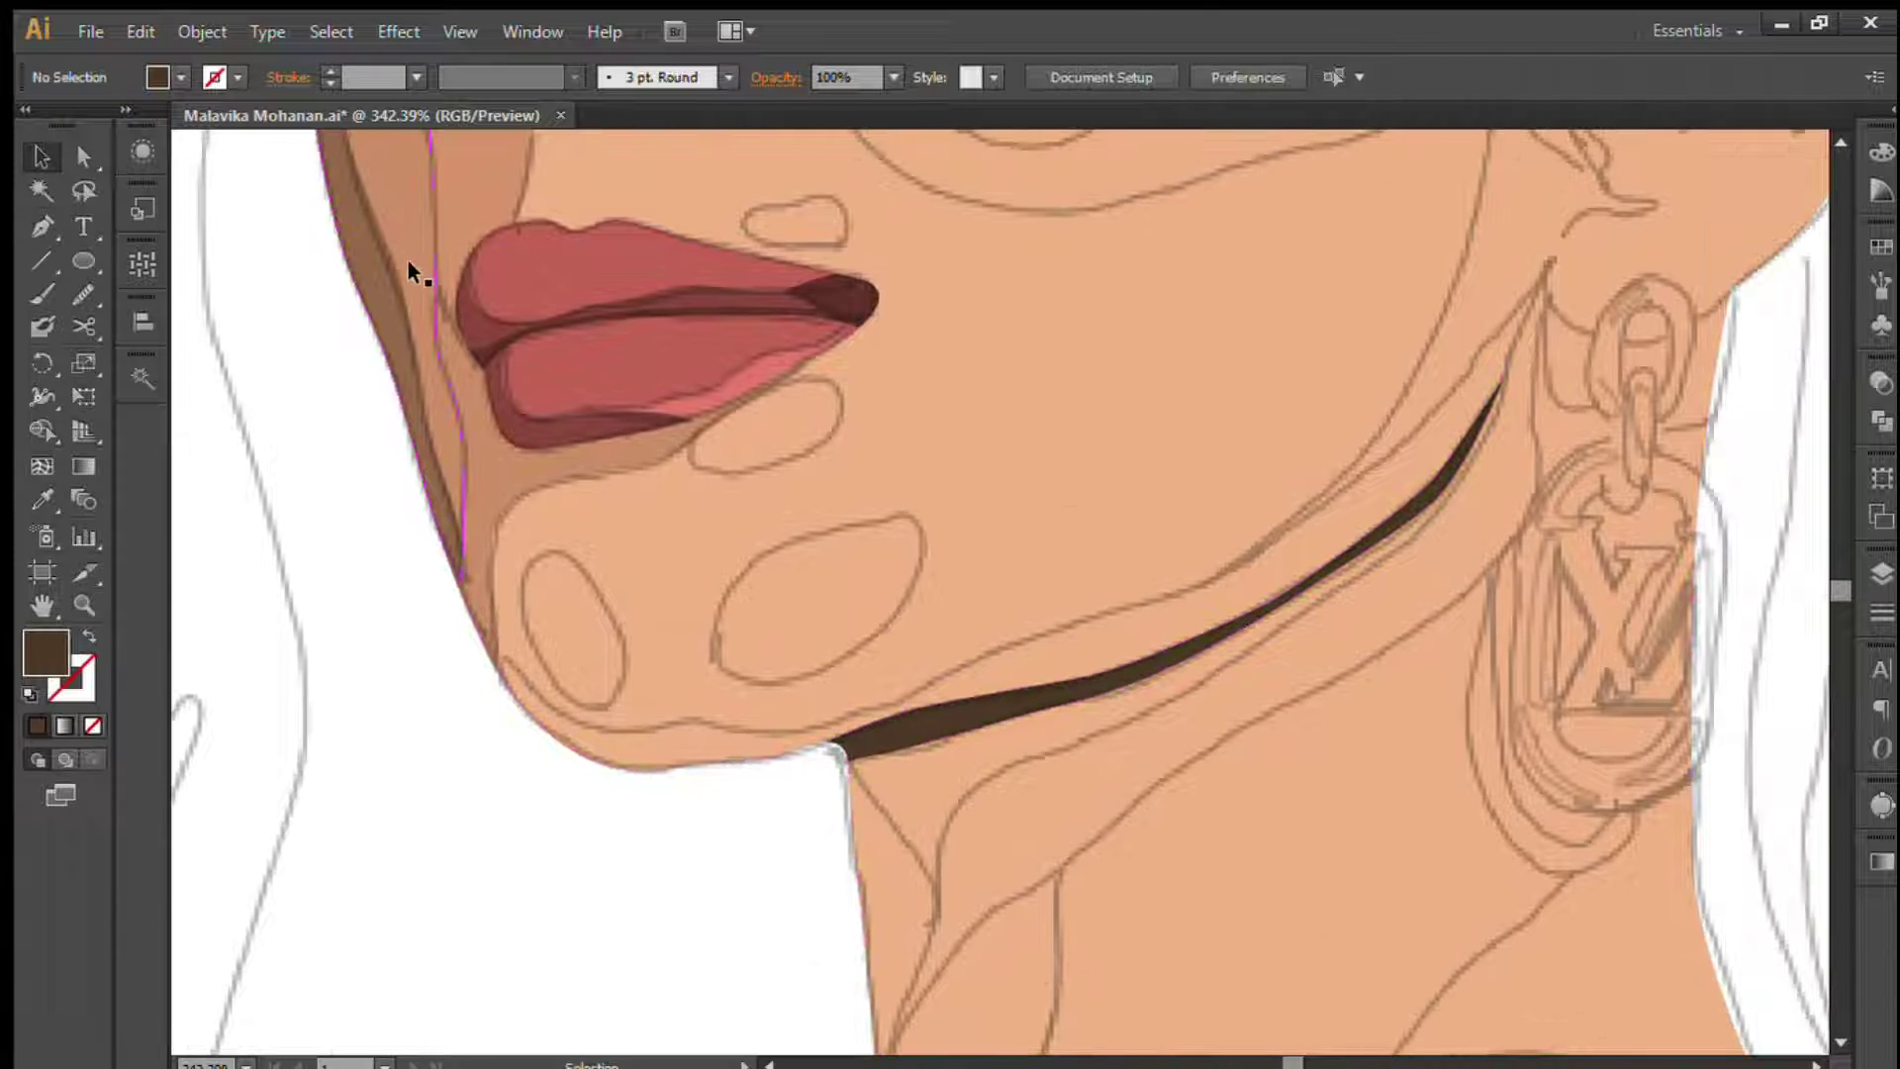
- Start the crescent neck shade along the jawline from the chin toward the earring
{"action": "left_click", "coordinate": [464, 604]}
{"action": "left_click", "coordinate": [522, 669]}
{"action": "left_click", "coordinate": [641, 729]}
{"action": "left_click", "coordinate": [778, 731]}
{"action": "left_click", "coordinate": [987, 652]}
{"action": "scroll", "coordinate": [1148, 599], "scroll_direction": "up", "scroll_amount": 2}
- Continue the crescent past the earring and close it back at the chin
{"action": "left_click", "coordinate": [1307, 496]}
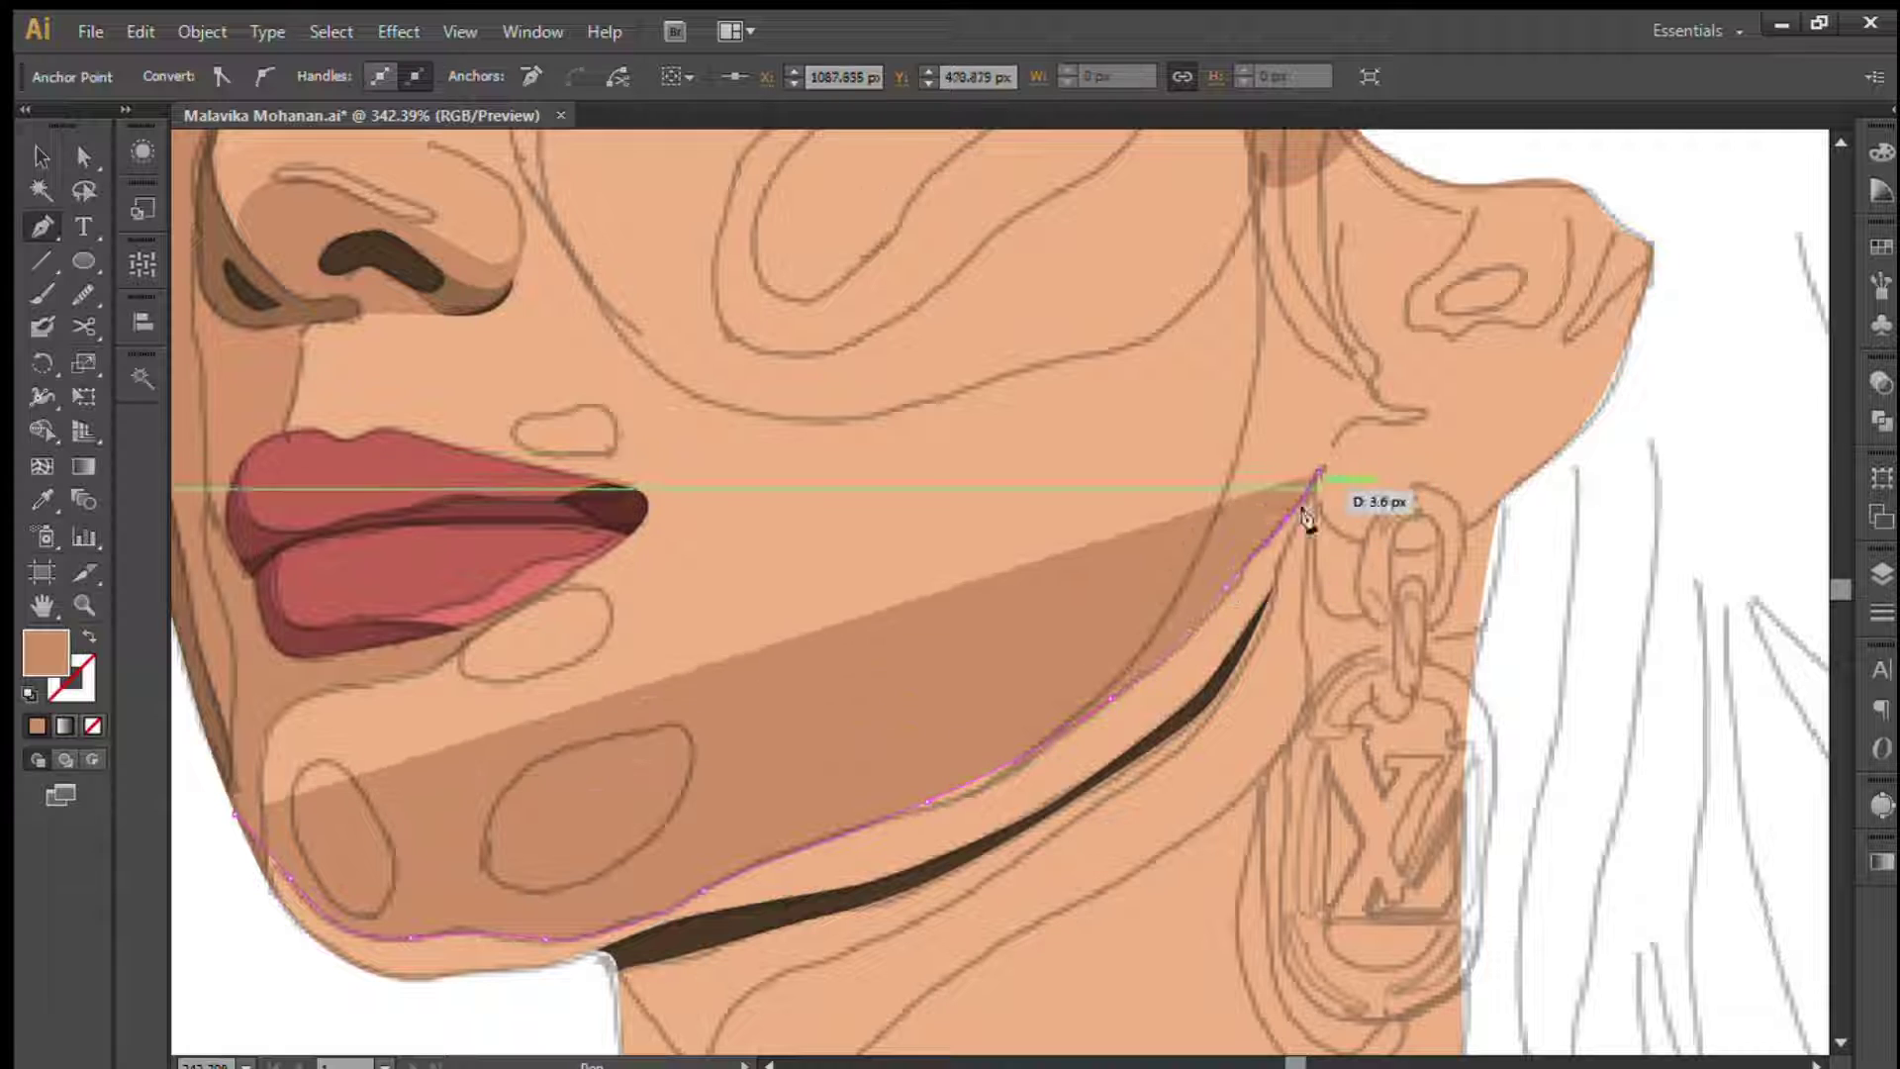
{"action": "left_click", "coordinate": [1400, 272]}
{"action": "left_click", "coordinate": [1495, 156]}
{"action": "left_click", "coordinate": [1346, 445]}
{"action": "left_click", "coordinate": [1209, 529]}
{"action": "left_click_drag", "start_coordinate": [1111, 619], "coordinate": [883, 730]}
{"action": "scroll", "coordinate": [882, 729], "scroll_direction": "down", "scroll_amount": 2}
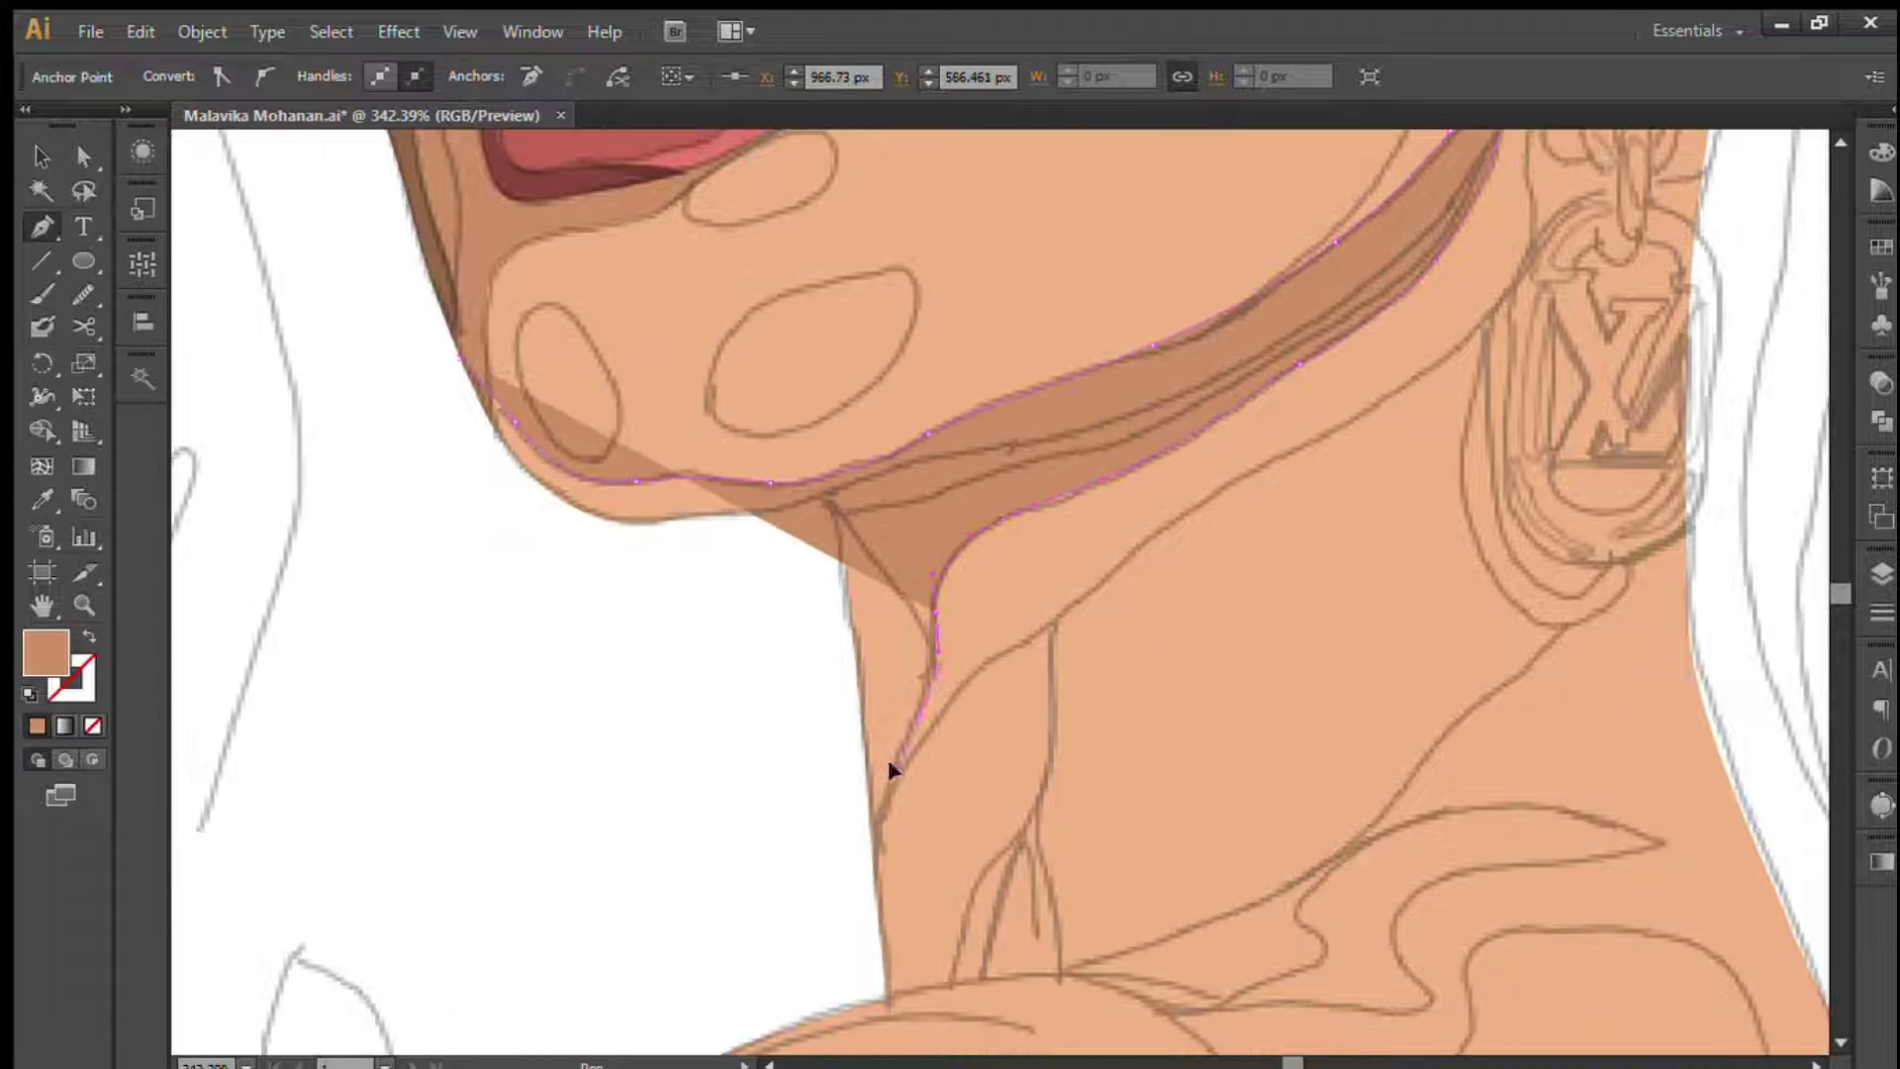
{"action": "left_click_drag", "start_coordinate": [431, 511], "coordinate": [428, 441]}
{"action": "left_click", "coordinate": [42, 156]}
{"action": "left_click", "coordinate": [1095, 544]}
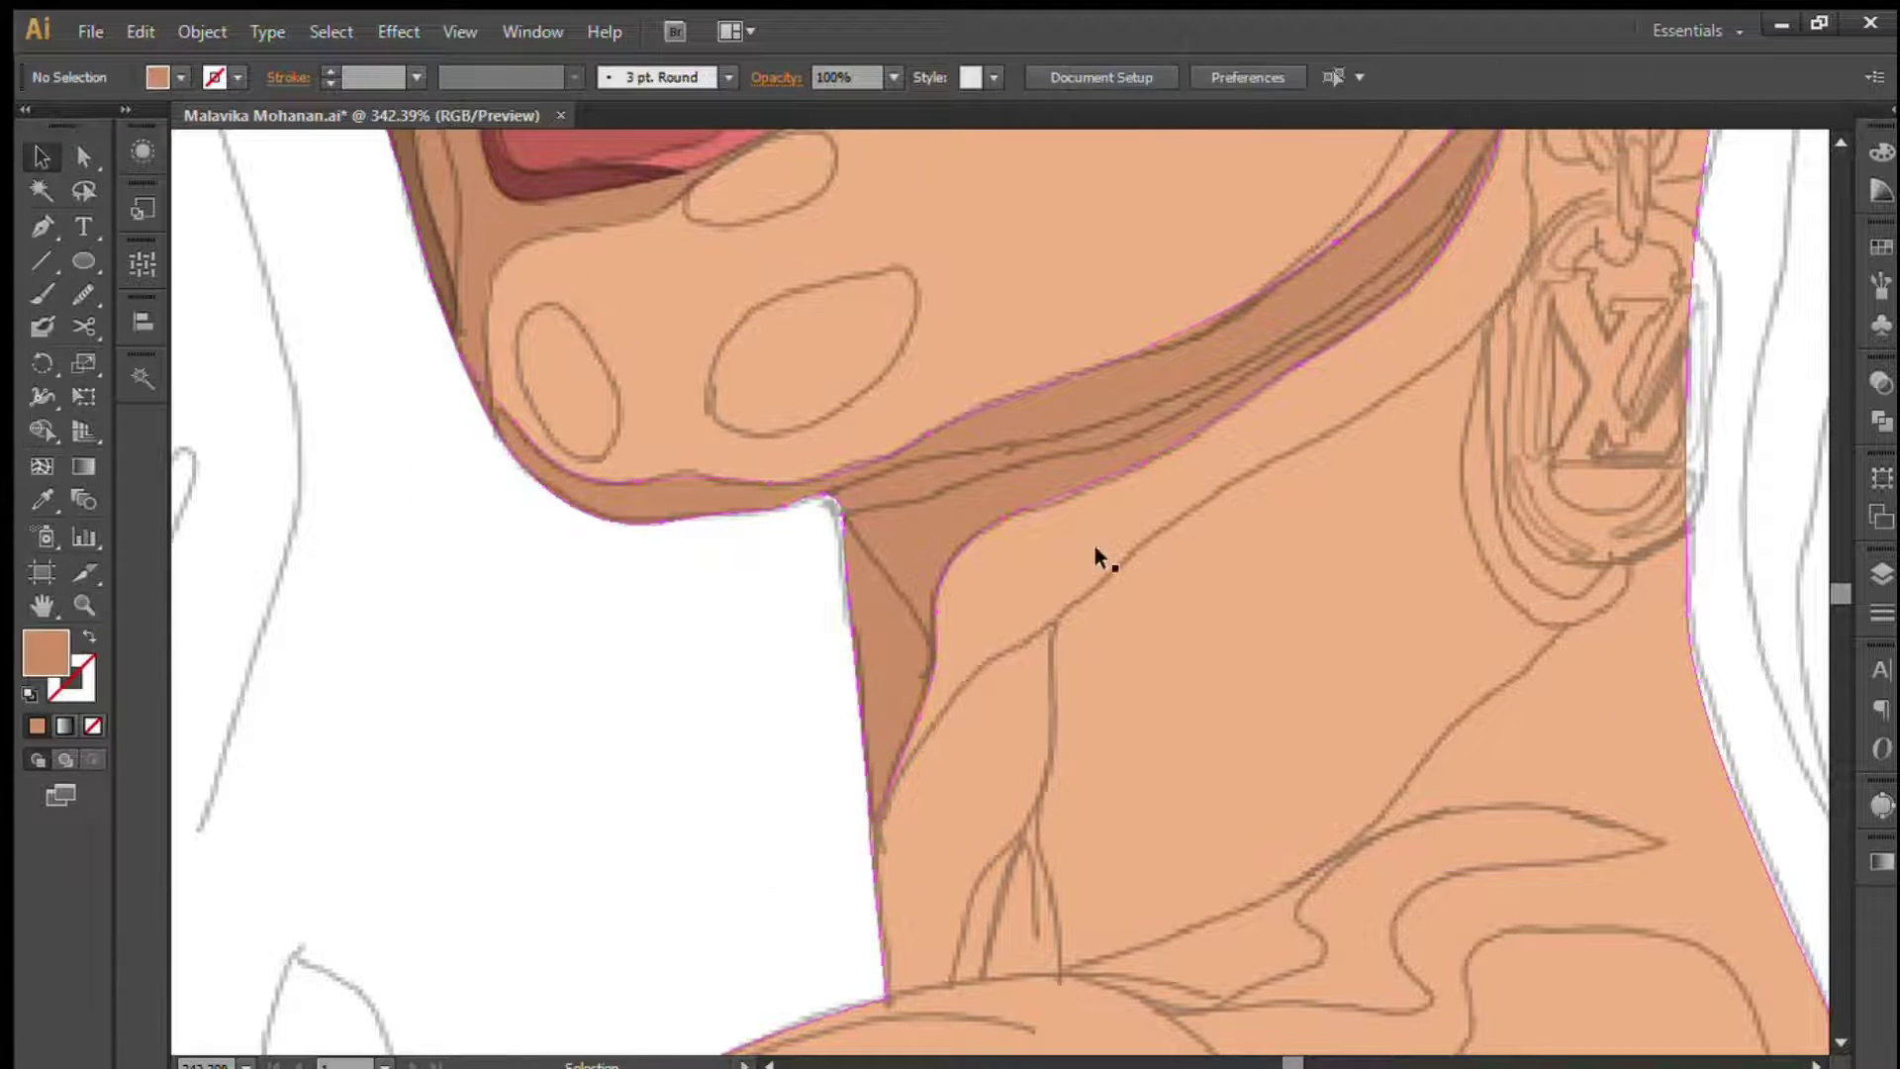
{"action": "scroll", "coordinate": [671, 743], "scroll_direction": "up", "scroll_amount": 3}
- Draw a darker brown chin shadow down the neck's left side, sent behind the neck
{"action": "left_click", "coordinate": [39, 191]}
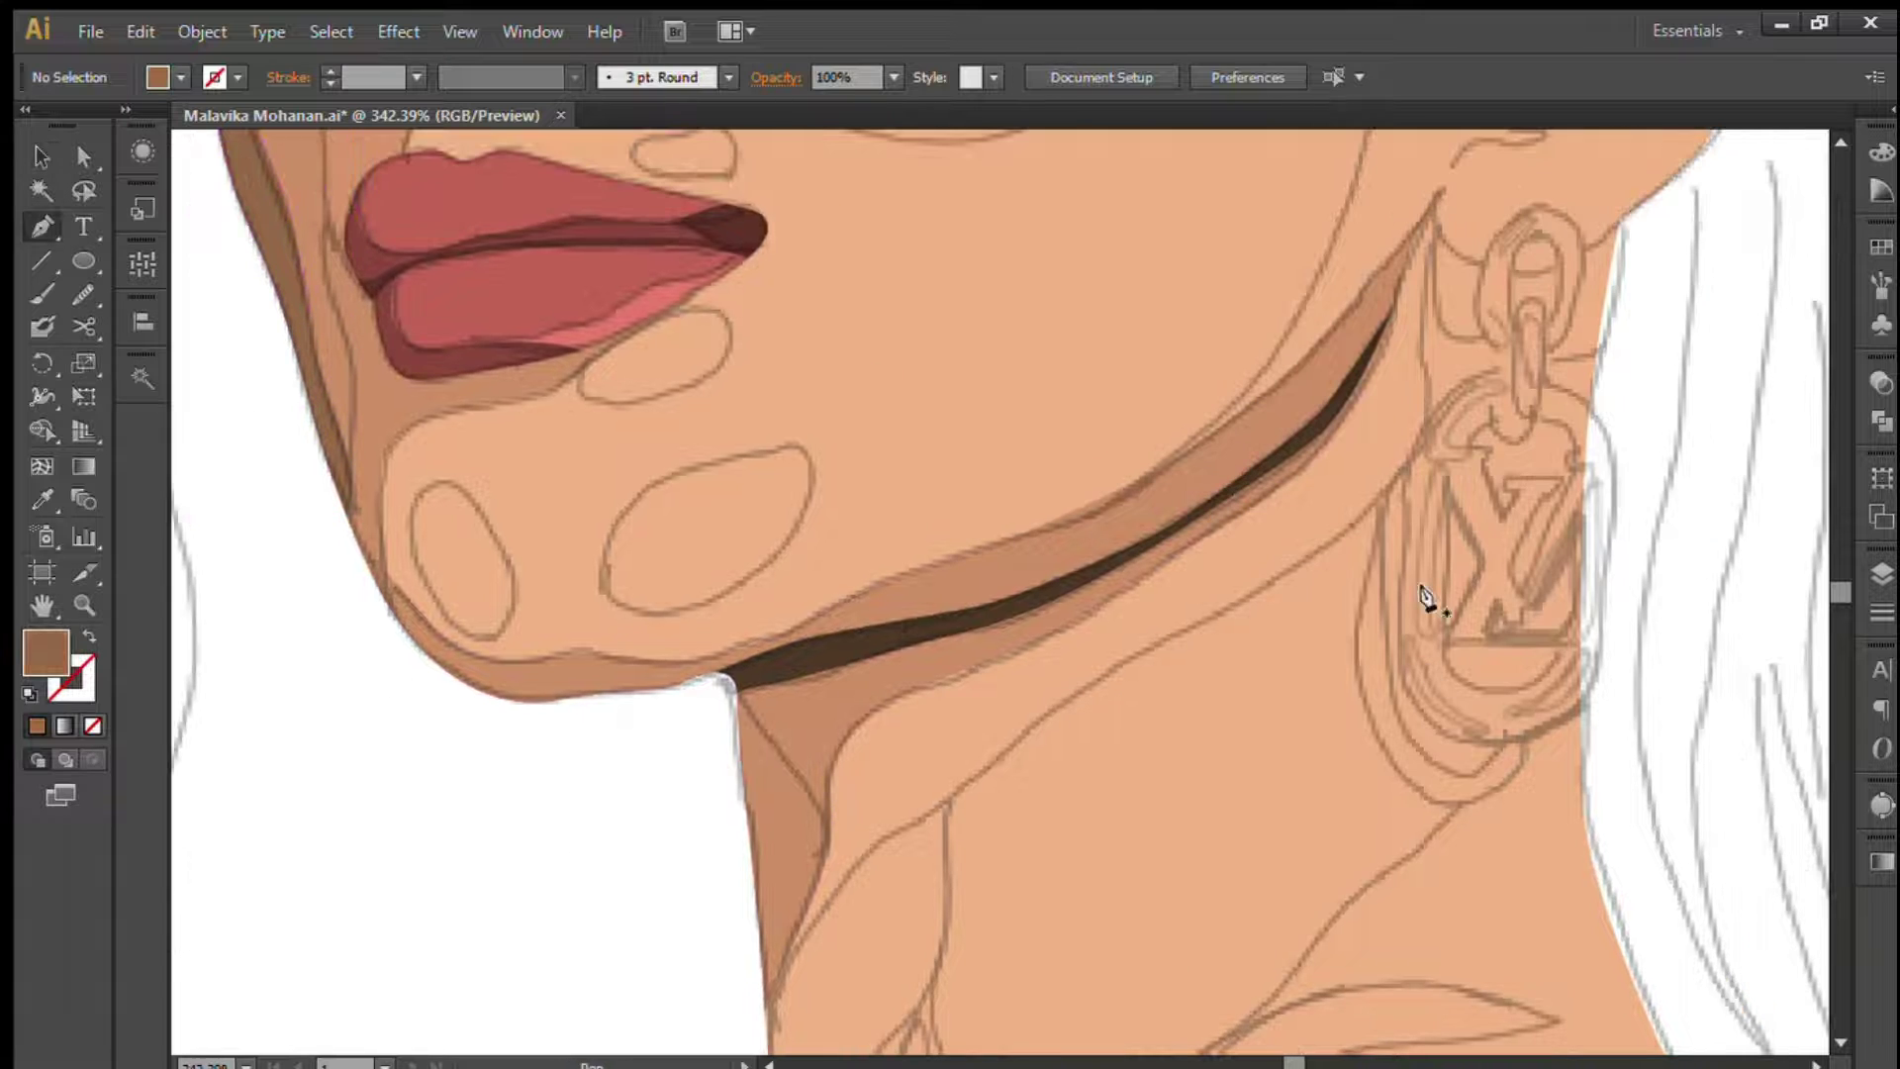
{"action": "scroll", "coordinate": [1425, 599], "scroll_direction": "down", "scroll_amount": 3}
{"action": "left_click", "coordinate": [806, 530]}
{"action": "left_click", "coordinate": [891, 756]}
{"action": "left_click_drag", "start_coordinate": [817, 874], "coordinate": [755, 853]}
{"action": "left_click", "coordinate": [806, 530]}
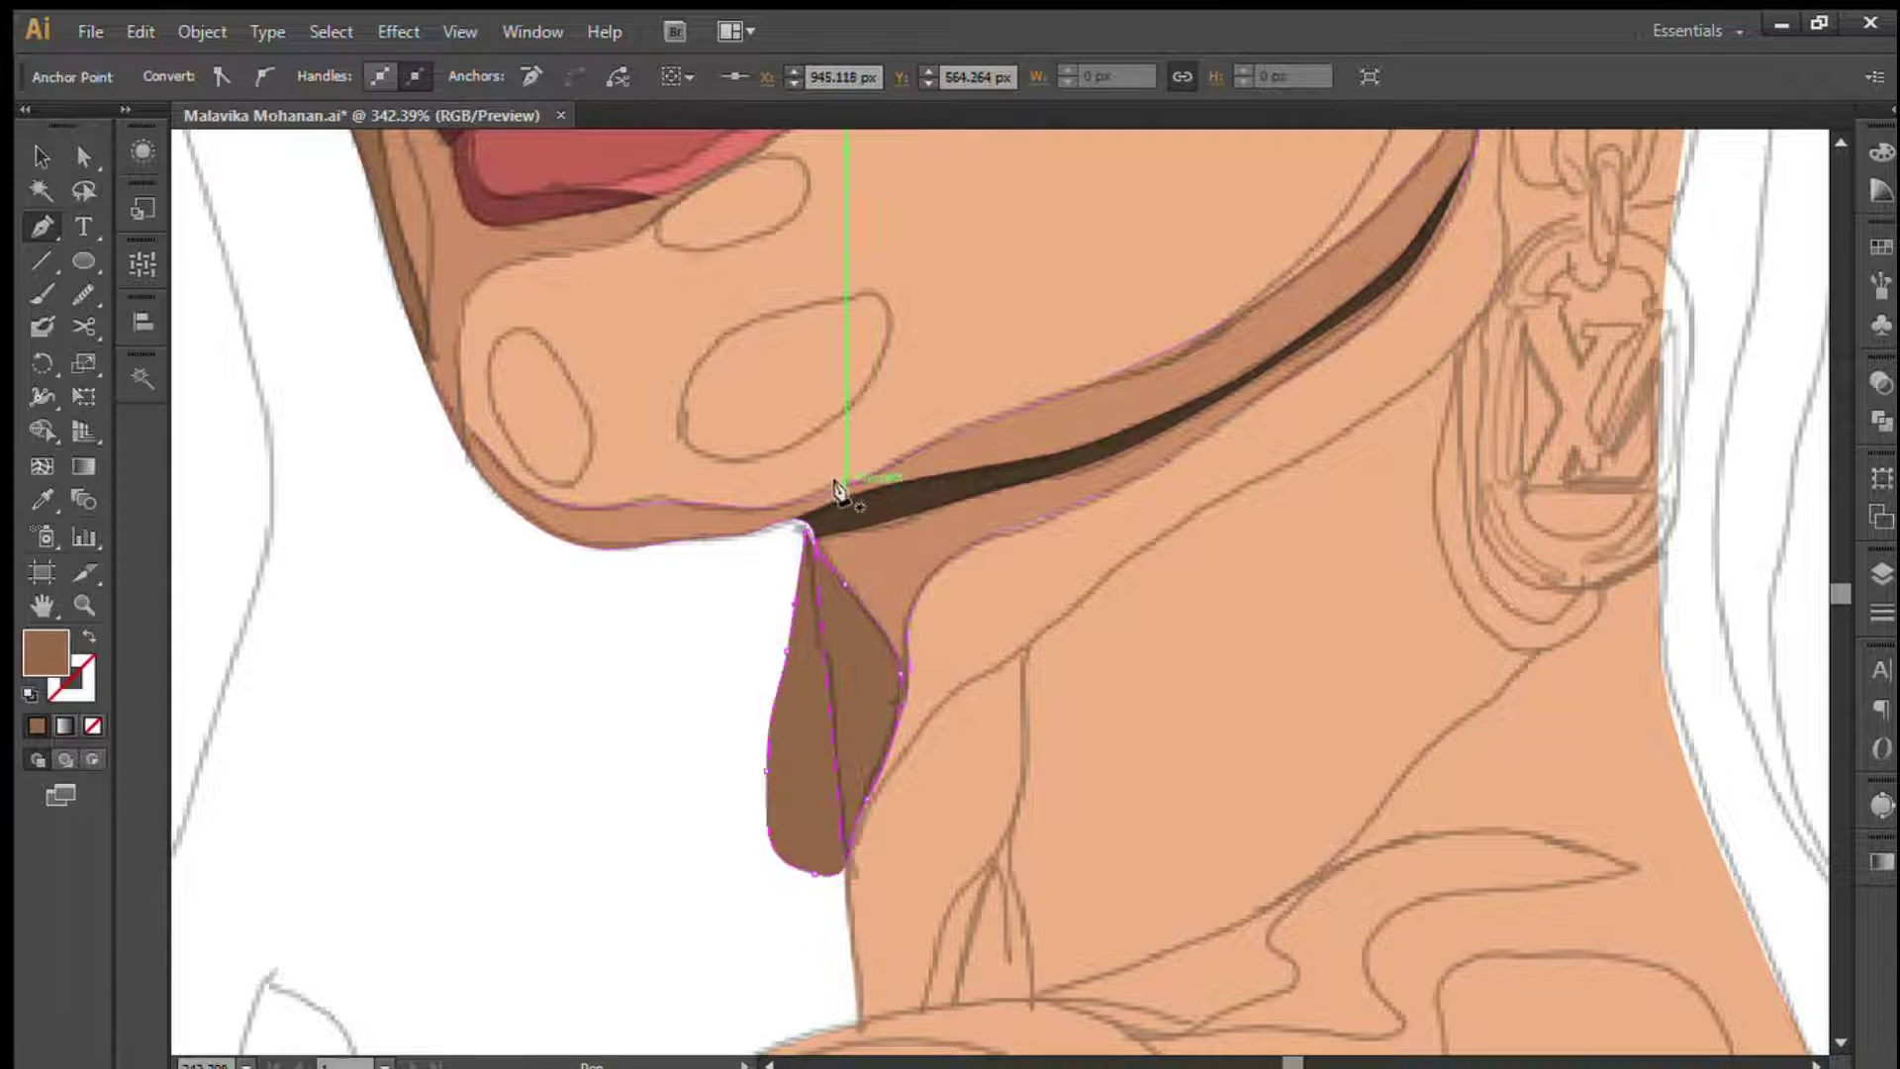
{"action": "key", "text": "v"}
{"action": "key", "text": "ctrl+shift+bracketleft"}
{"action": "left_click", "coordinate": [301, 417]}
{"action": "scroll", "coordinate": [751, 479], "scroll_direction": "up", "scroll_amount": 3}
{"action": "scroll", "coordinate": [1077, 482], "scroll_direction": "up", "scroll_amount": 3}
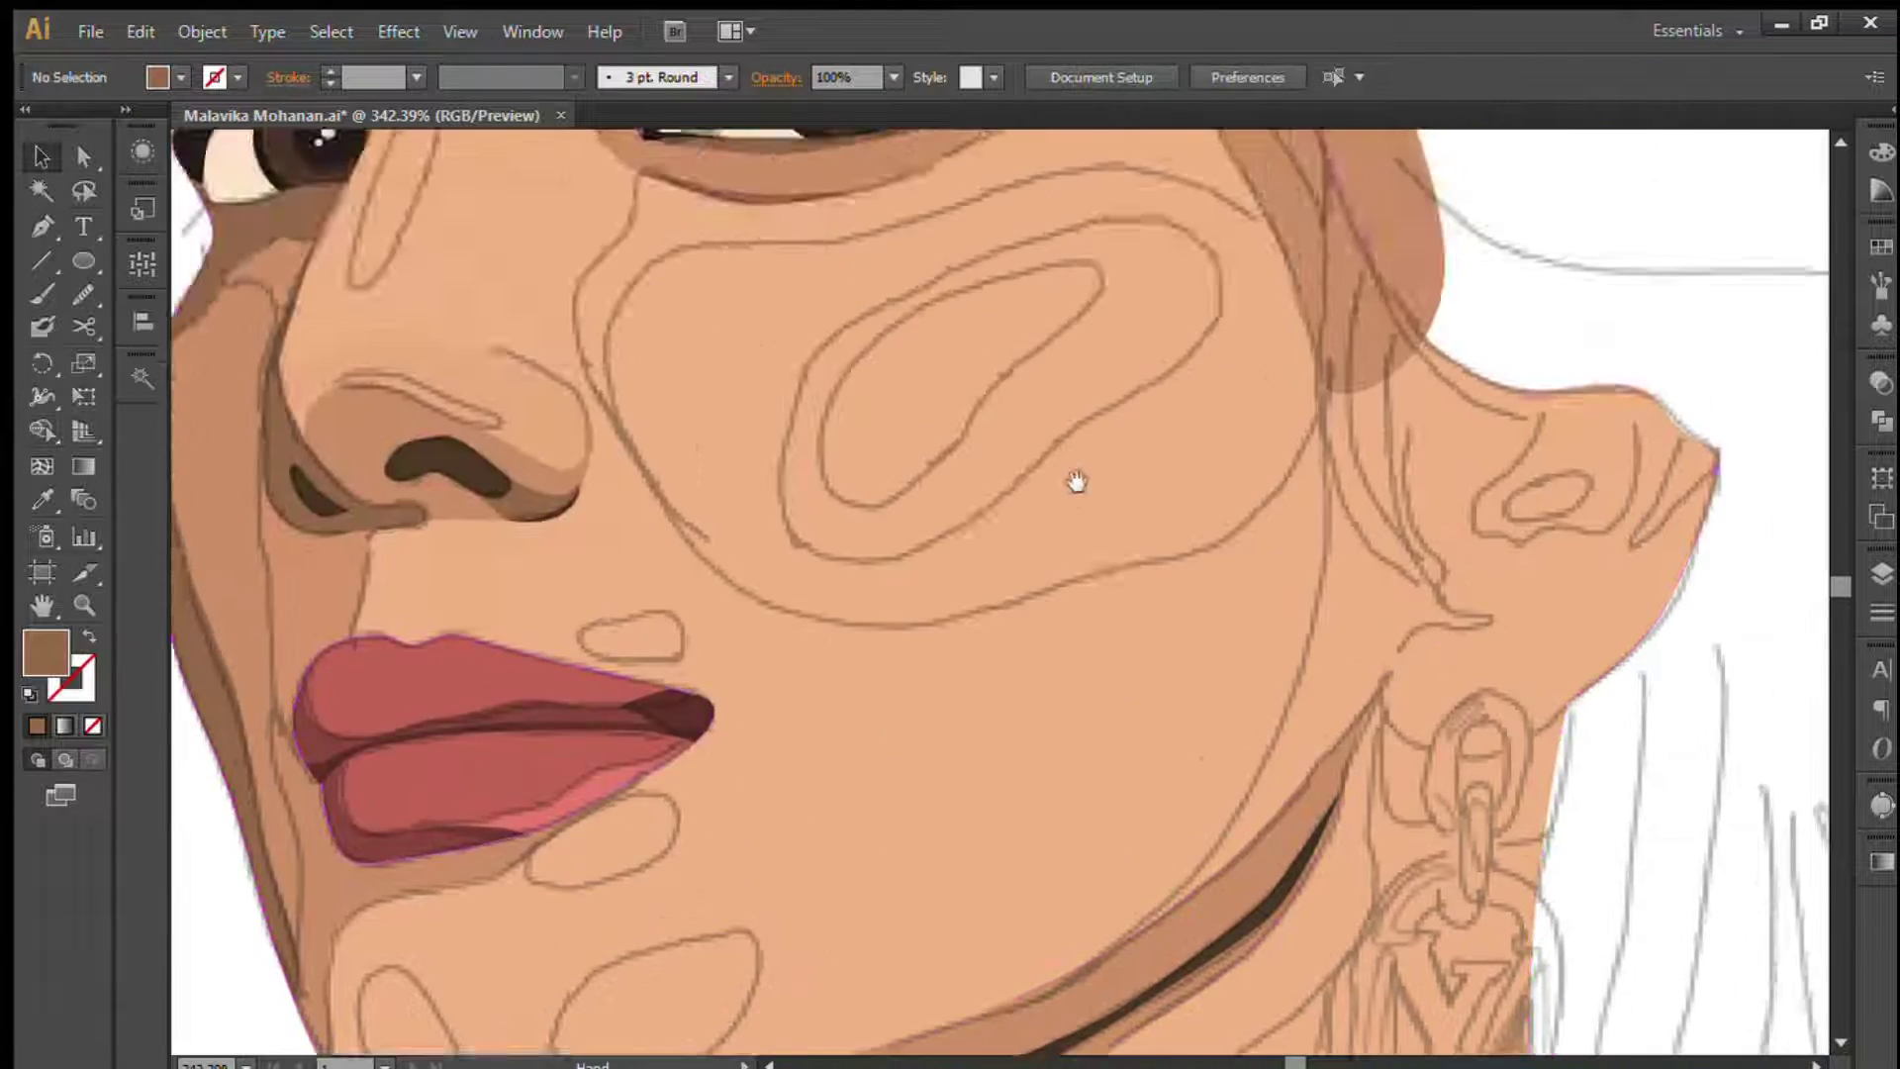
{"action": "left_click_drag", "start_coordinate": [1076, 482], "coordinate": [1176, 227]}
- Draw a skin shadow shape from the jaw up to the top of the ear
{"action": "key", "text": "p"}
{"action": "left_click", "coordinate": [772, 878]}
{"action": "left_click", "coordinate": [1220, 344]}
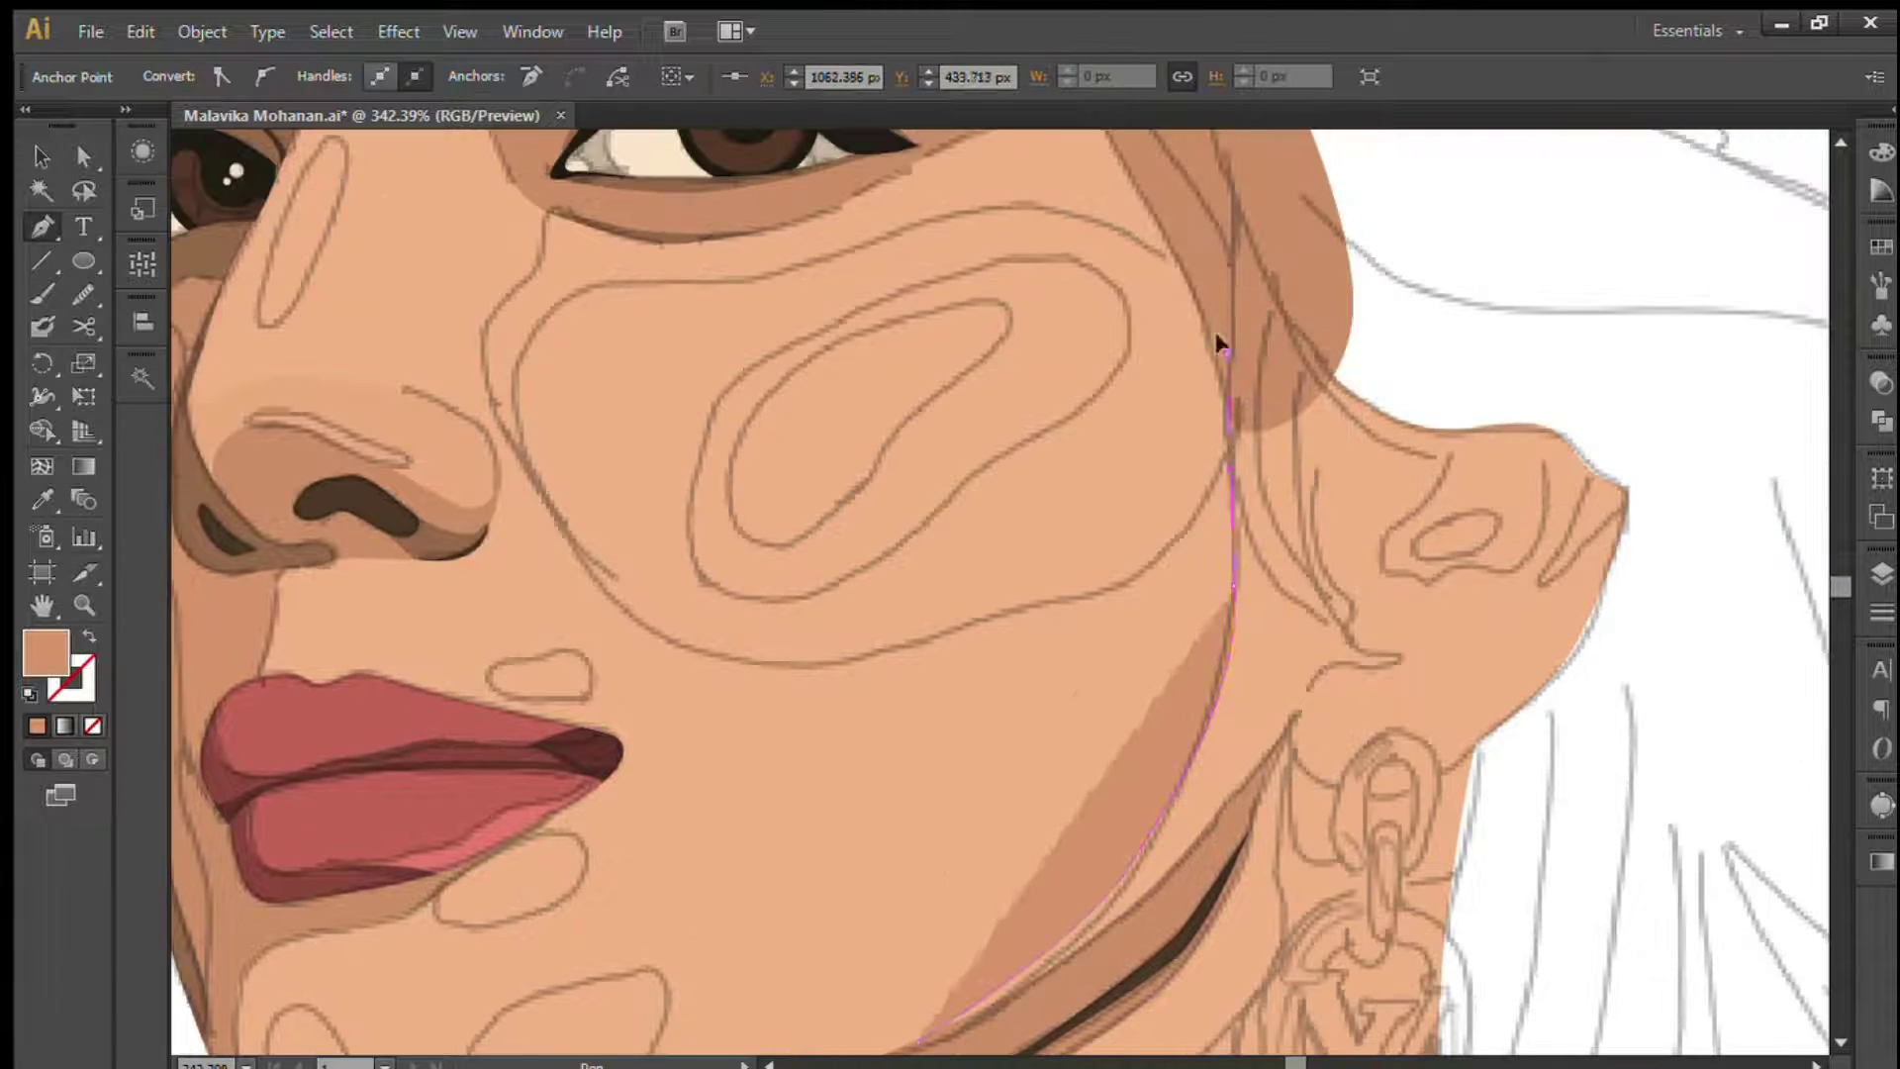
{"action": "scroll", "coordinate": [1219, 343], "scroll_direction": "down", "scroll_amount": 2}
{"action": "scroll", "coordinate": [1219, 343], "scroll_direction": "right", "scroll_amount": 2}
{"action": "scroll", "coordinate": [1271, 307], "scroll_direction": "right", "scroll_amount": 2}
{"action": "scroll", "coordinate": [1271, 307], "scroll_direction": "down", "scroll_amount": 1}
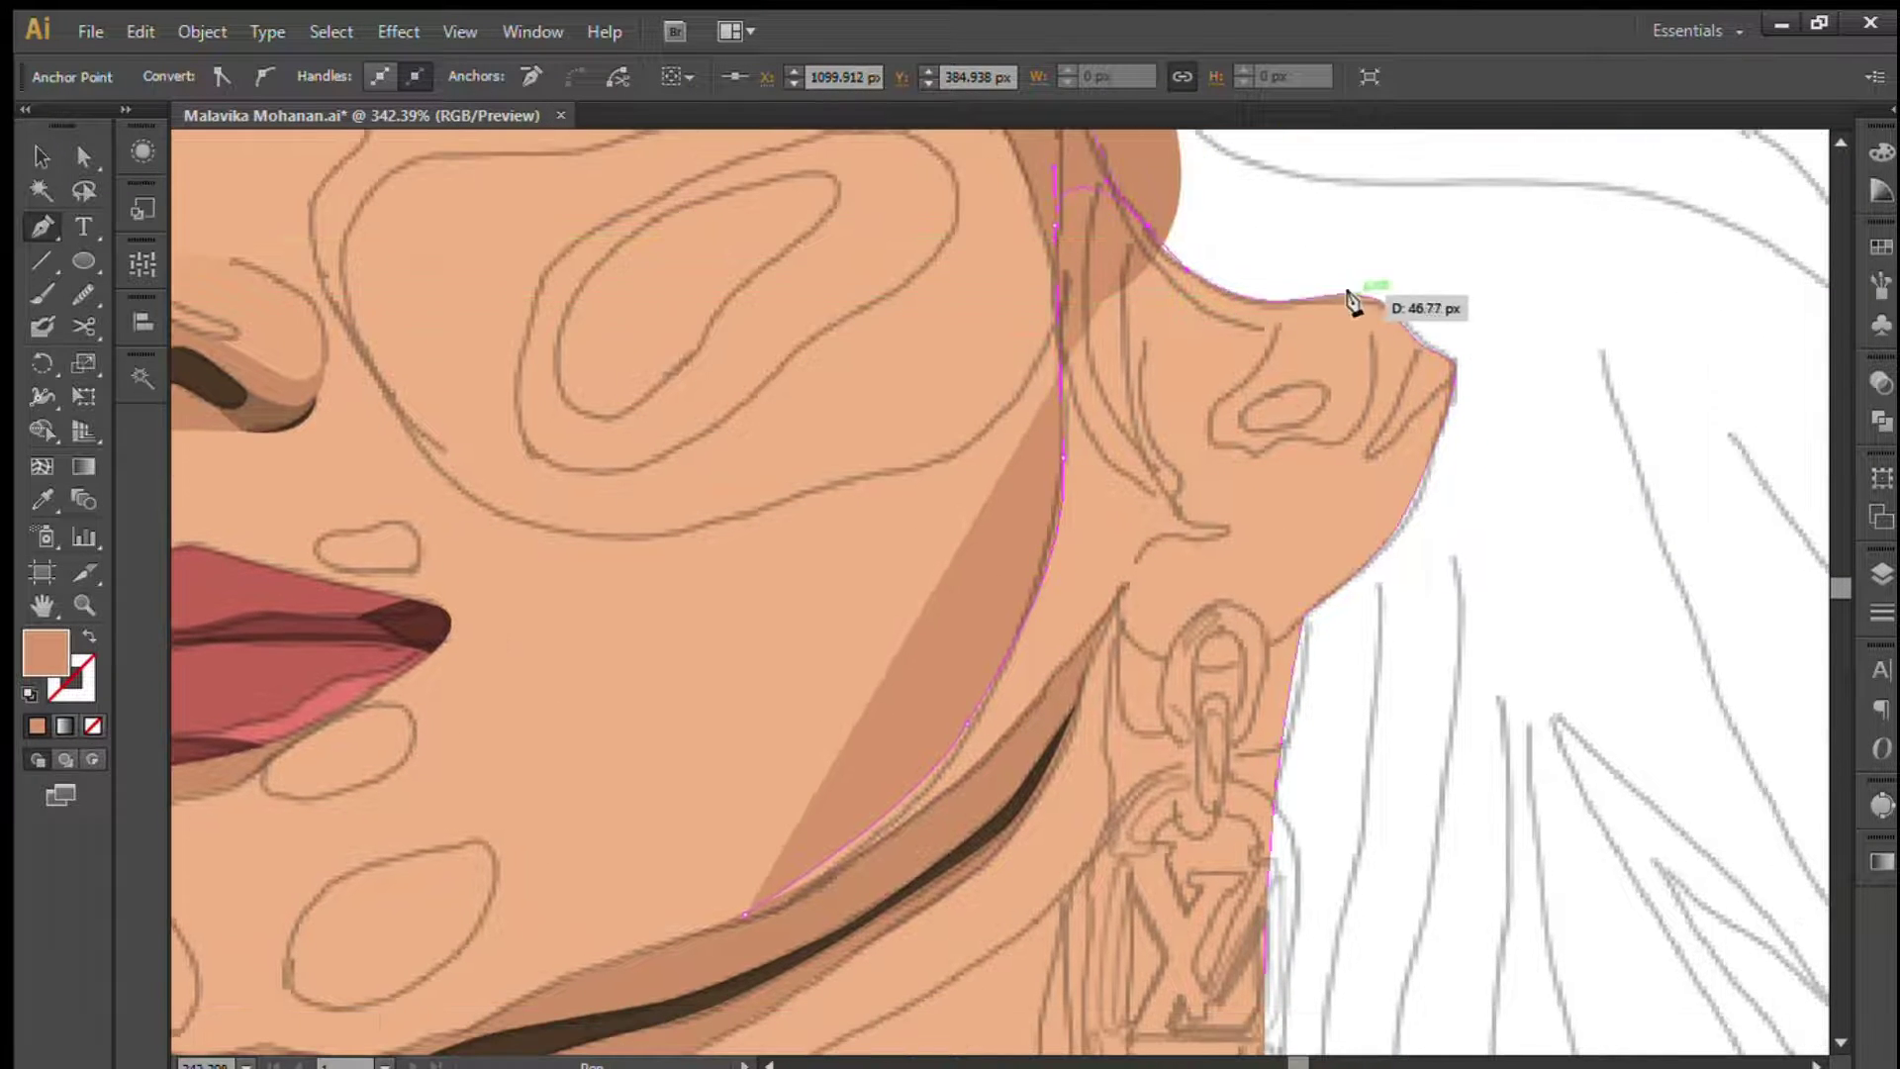
{"action": "left_click", "coordinate": [1265, 311]}
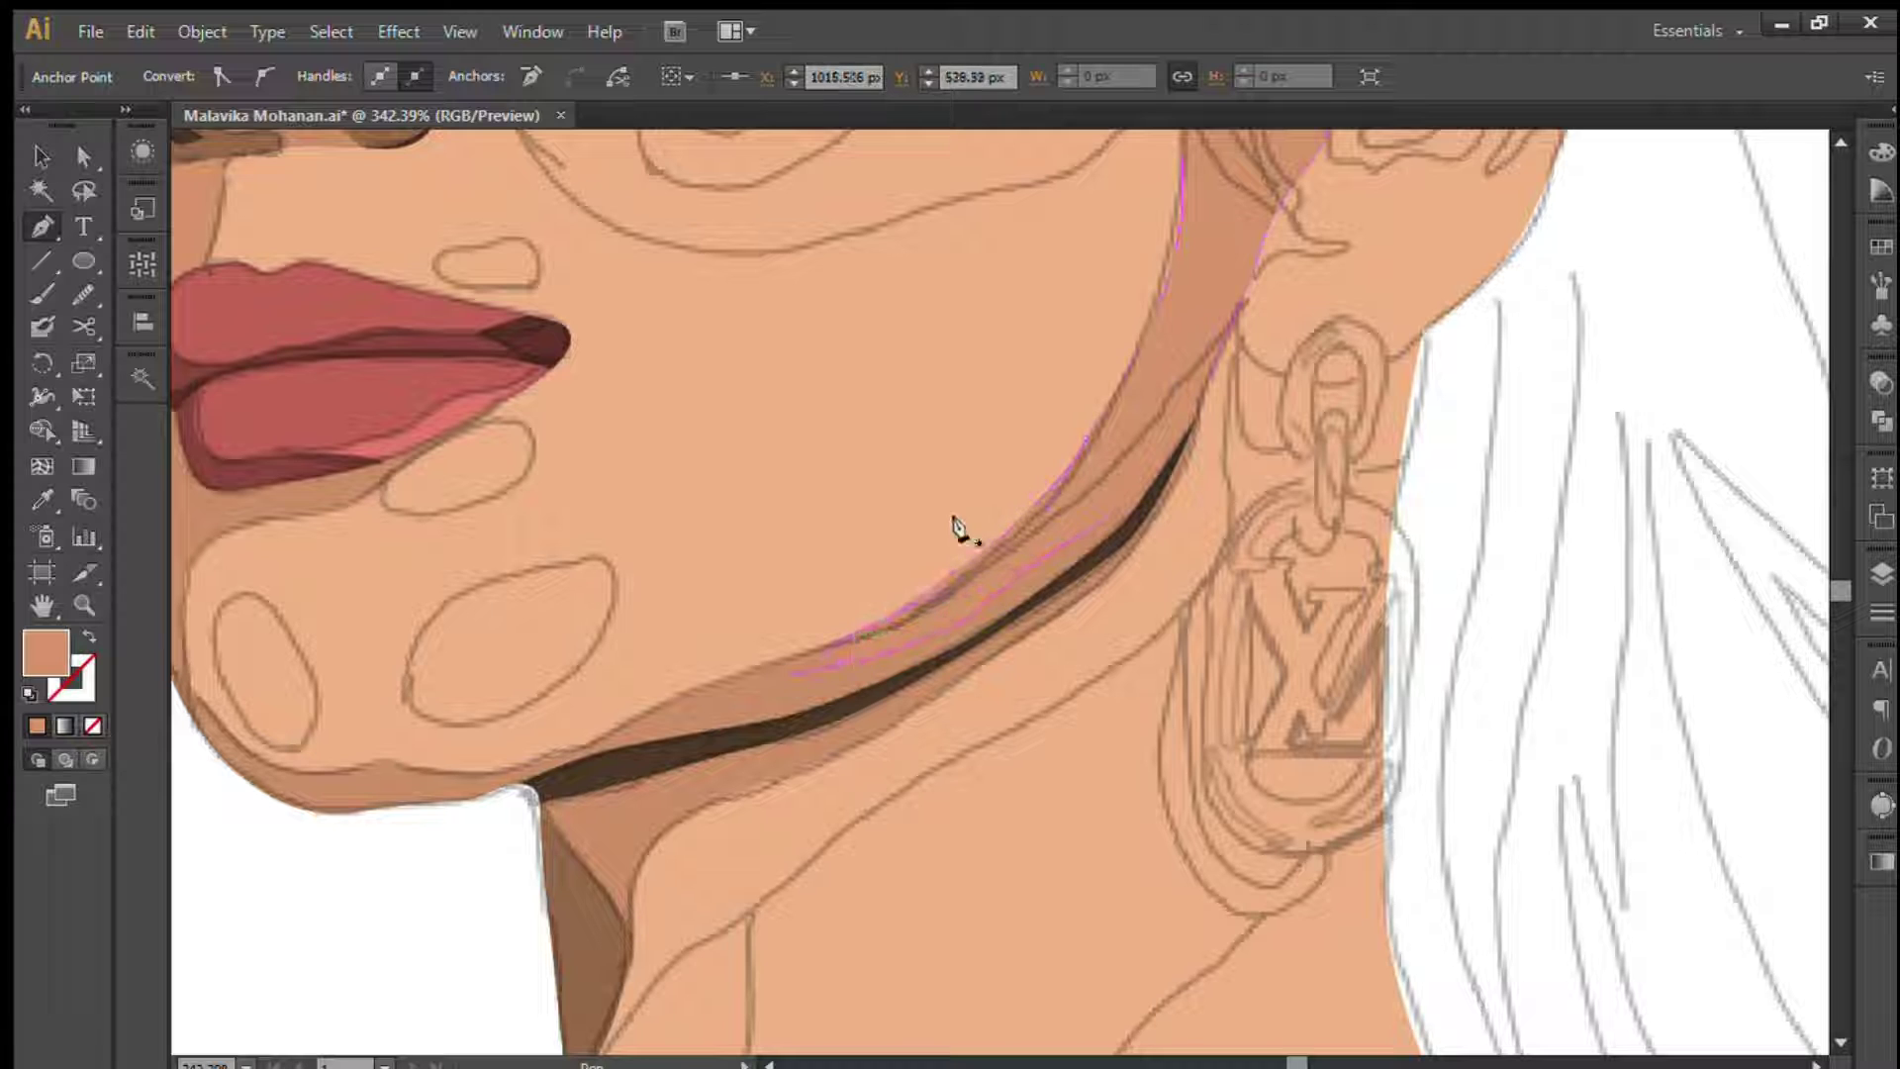
{"action": "left_click", "coordinate": [1103, 398], "text": "ctrl"}
{"action": "scroll", "coordinate": [354, 581], "scroll_direction": "down", "scroll_amount": 5}
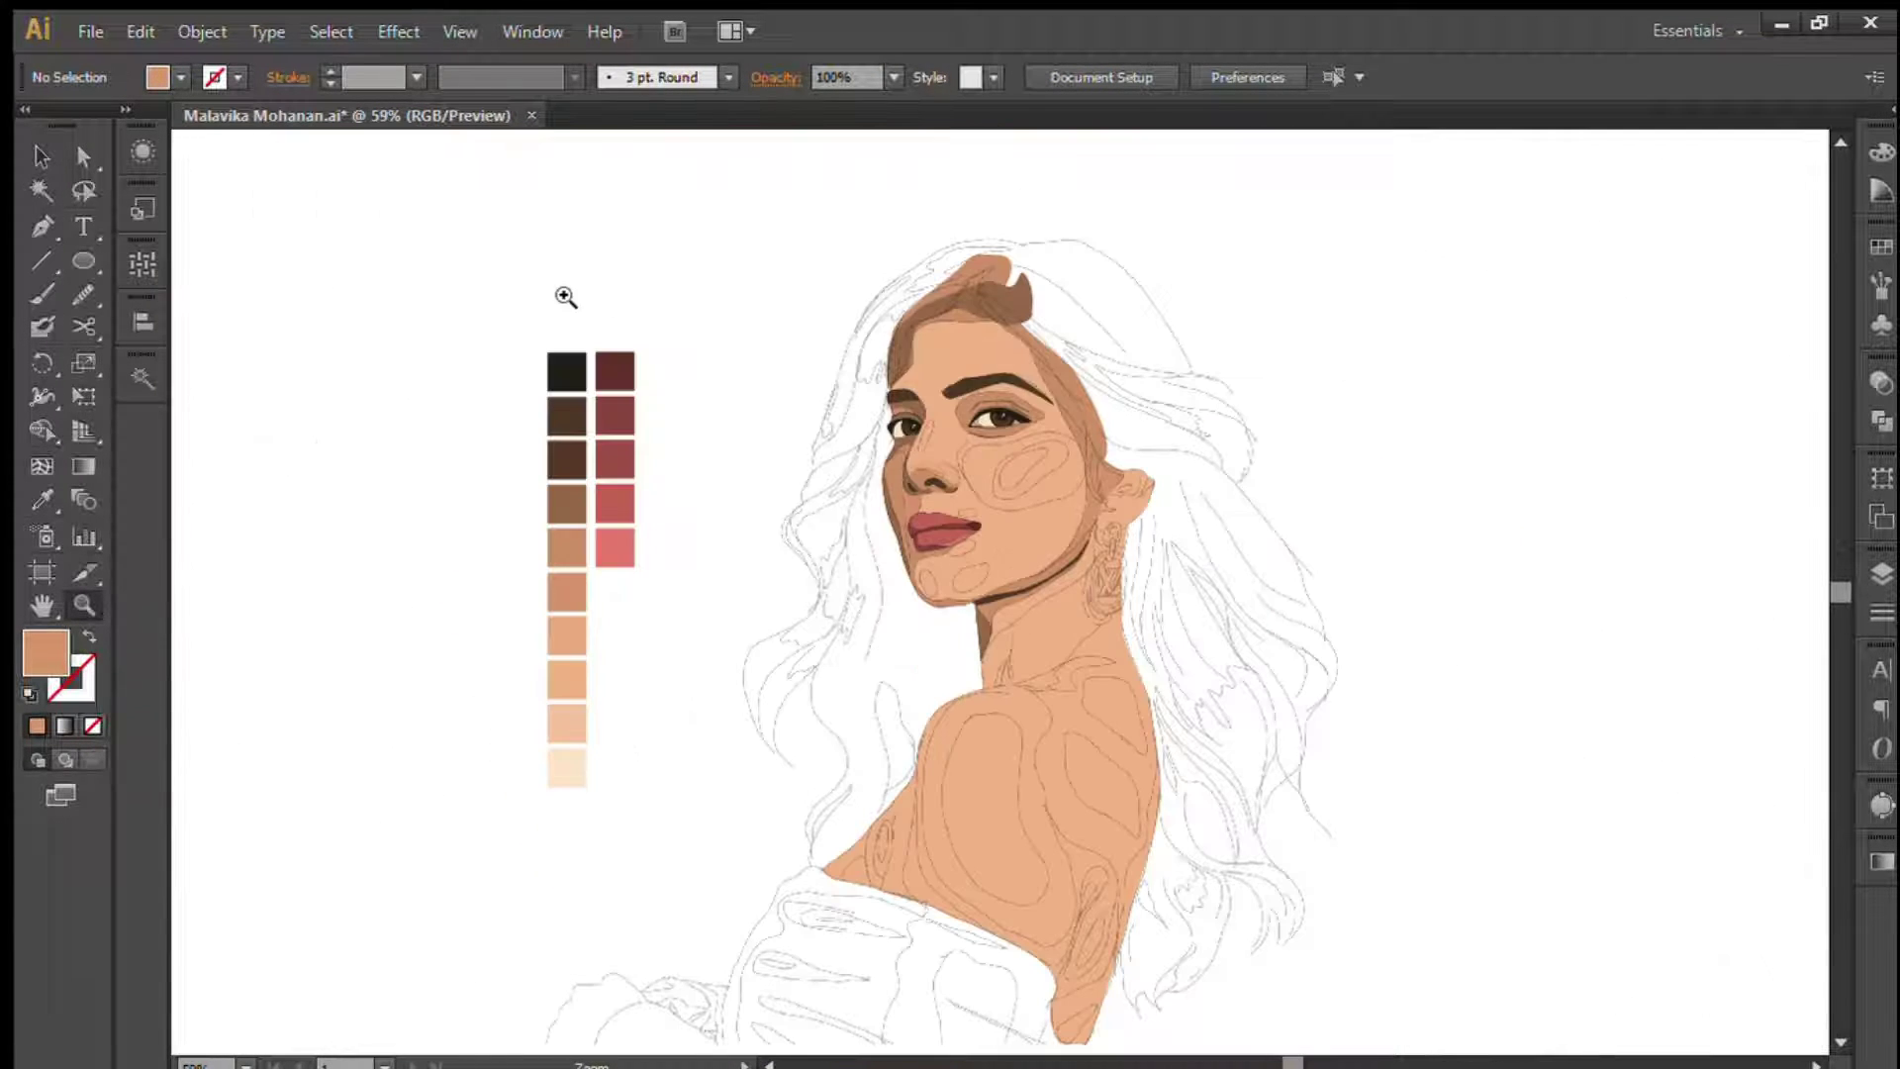
- Draw a brown shading shape inside the ear
{"action": "scroll", "coordinate": [1251, 848], "scroll_direction": "up", "scroll_amount": 3}
{"action": "scroll", "coordinate": [1150, 488], "scroll_direction": "up", "scroll_amount": 2}
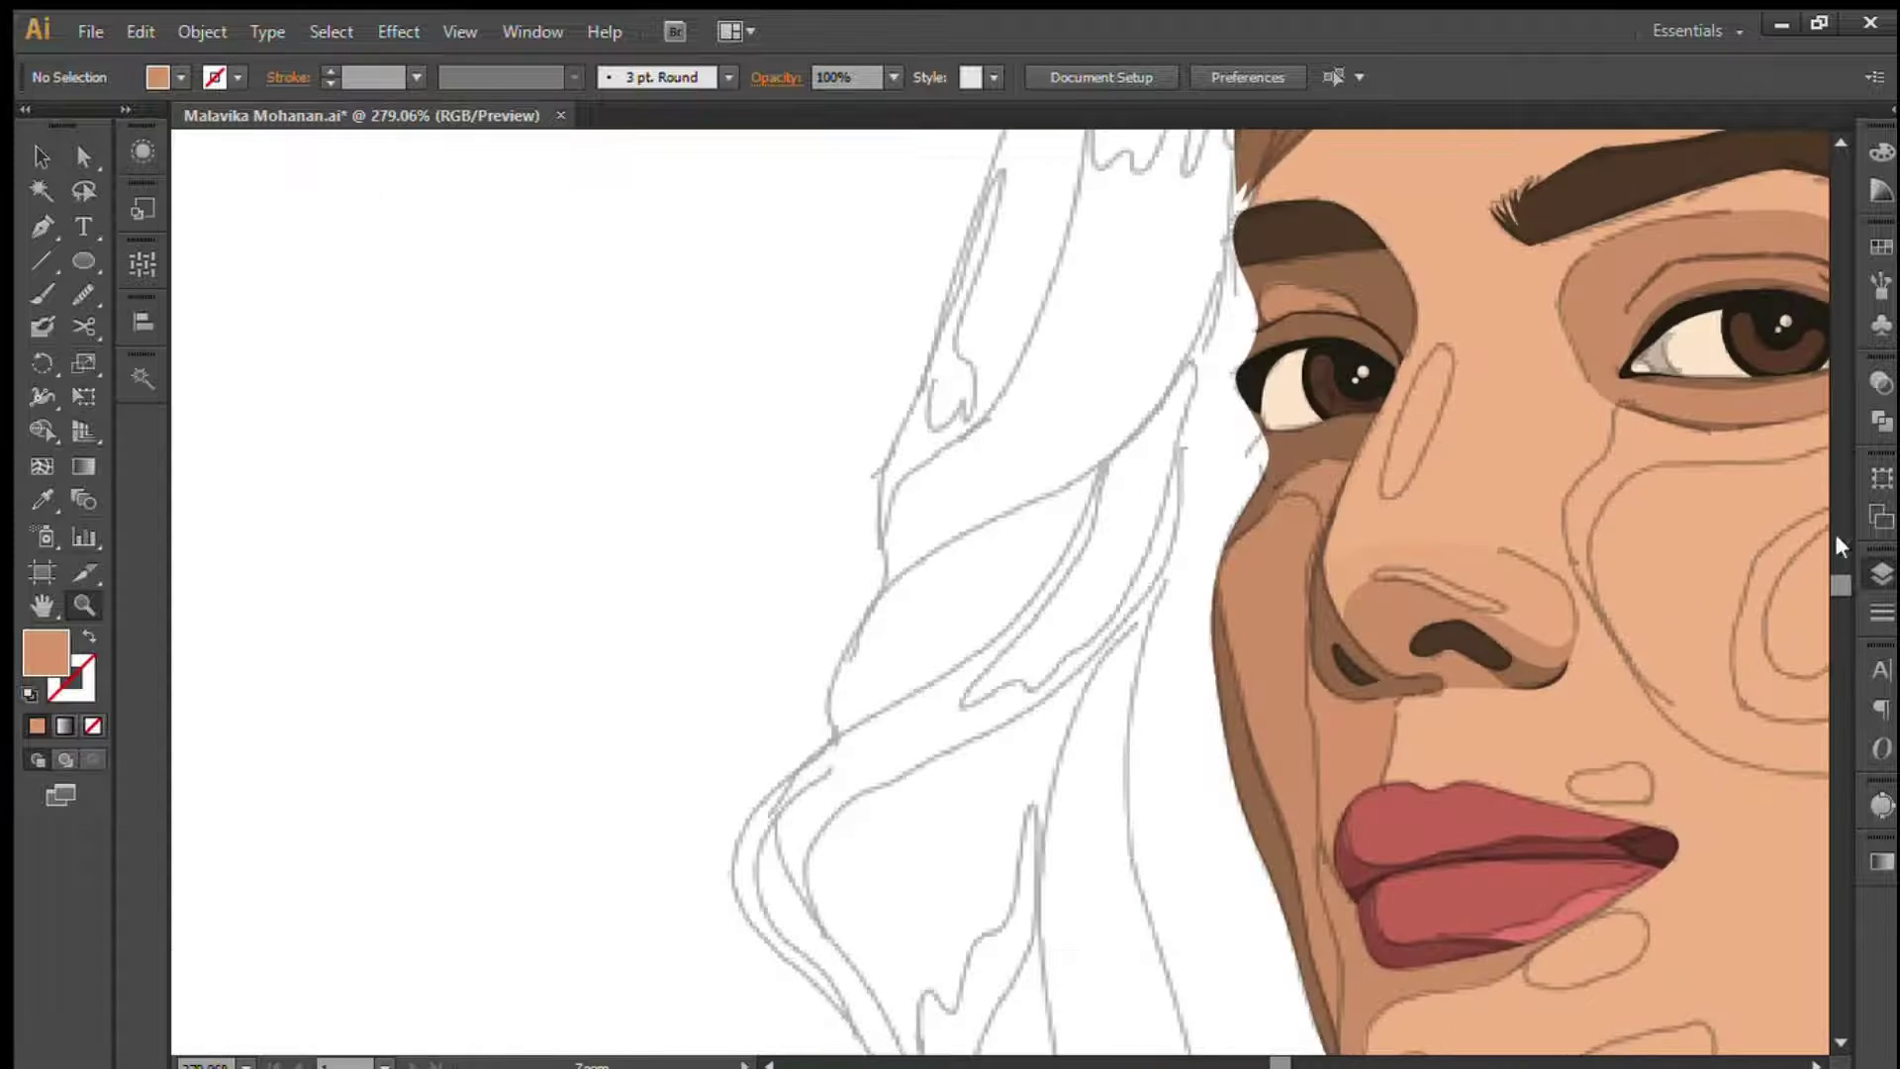
{"action": "scroll", "coordinate": [1006, 526], "scroll_direction": "right", "scroll_amount": 5}
{"action": "scroll", "coordinate": [1243, 523], "scroll_direction": "right", "scroll_amount": 3}
{"action": "key", "text": "v"}
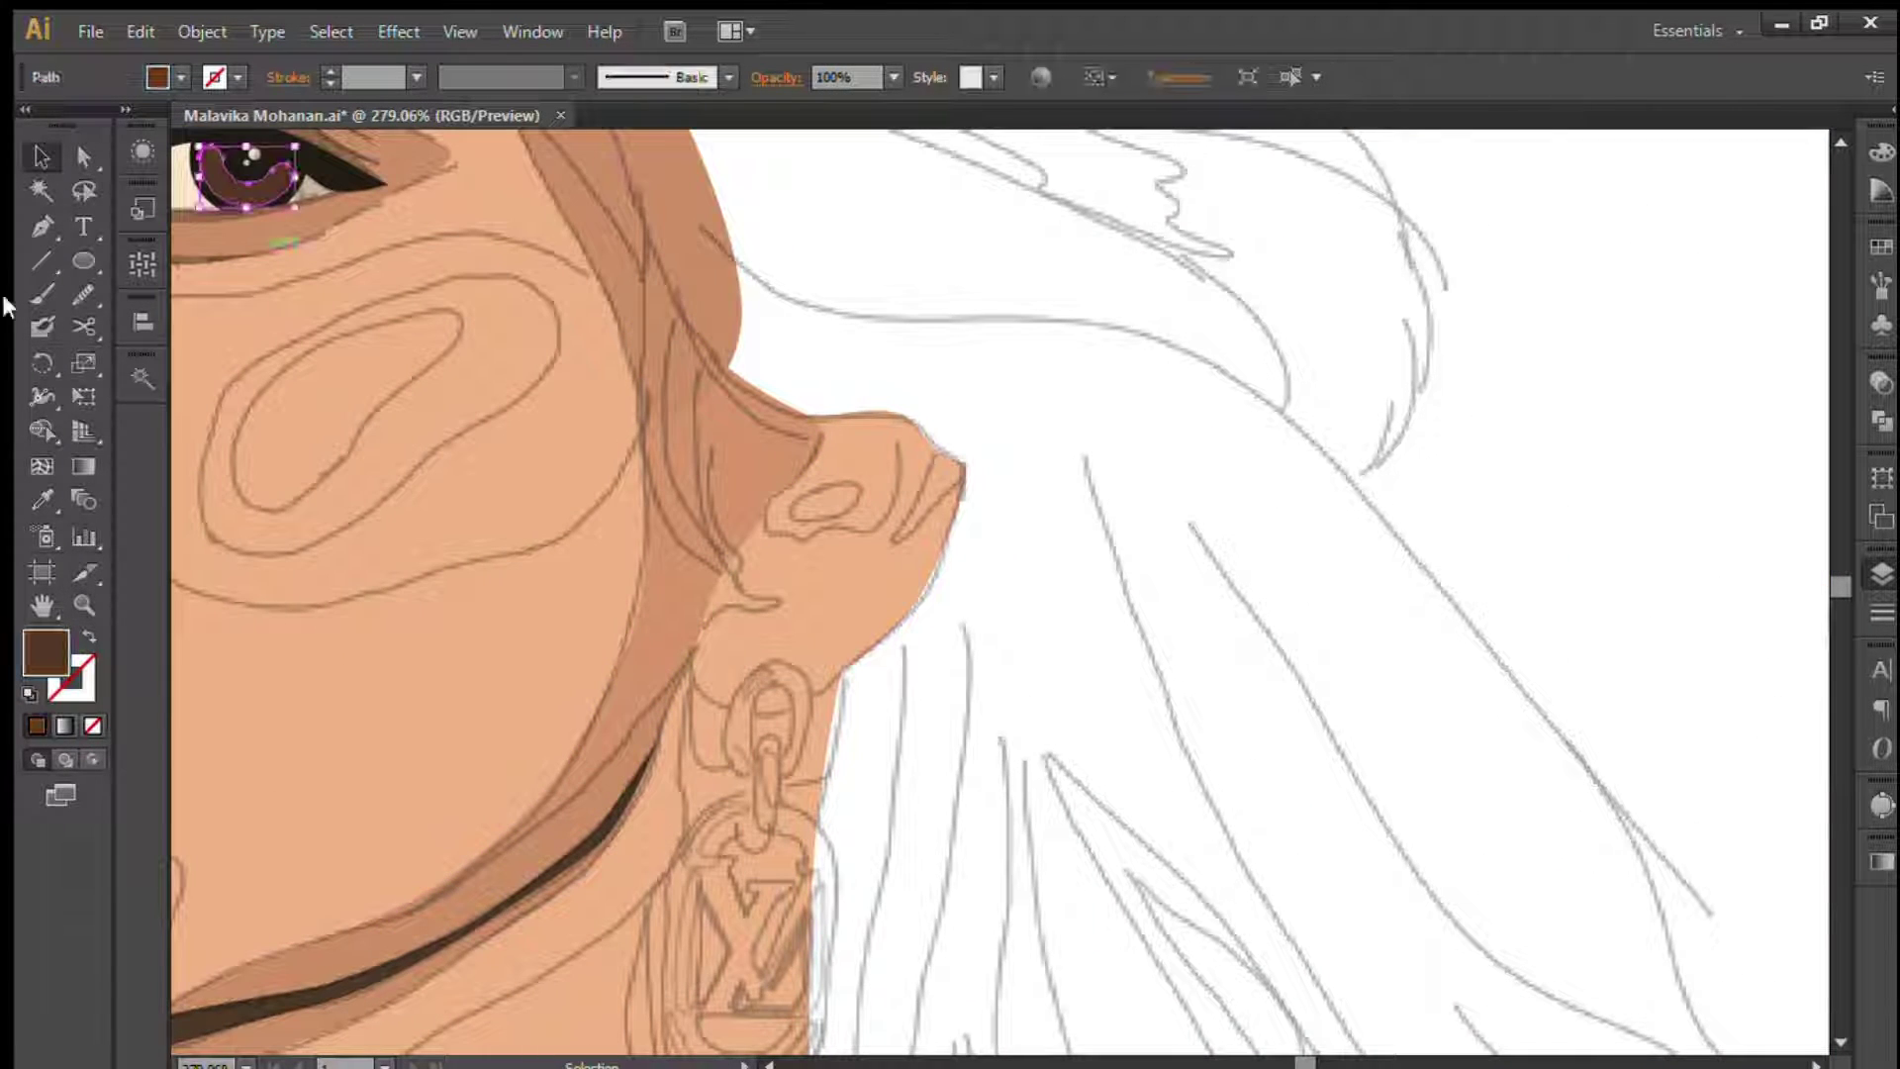
{"action": "left_click", "coordinate": [818, 408]}
{"action": "left_click", "coordinate": [769, 512]}
{"action": "left_click", "coordinate": [800, 537]}
{"action": "left_click_drag", "start_coordinate": [829, 533], "coordinate": [861, 535]}
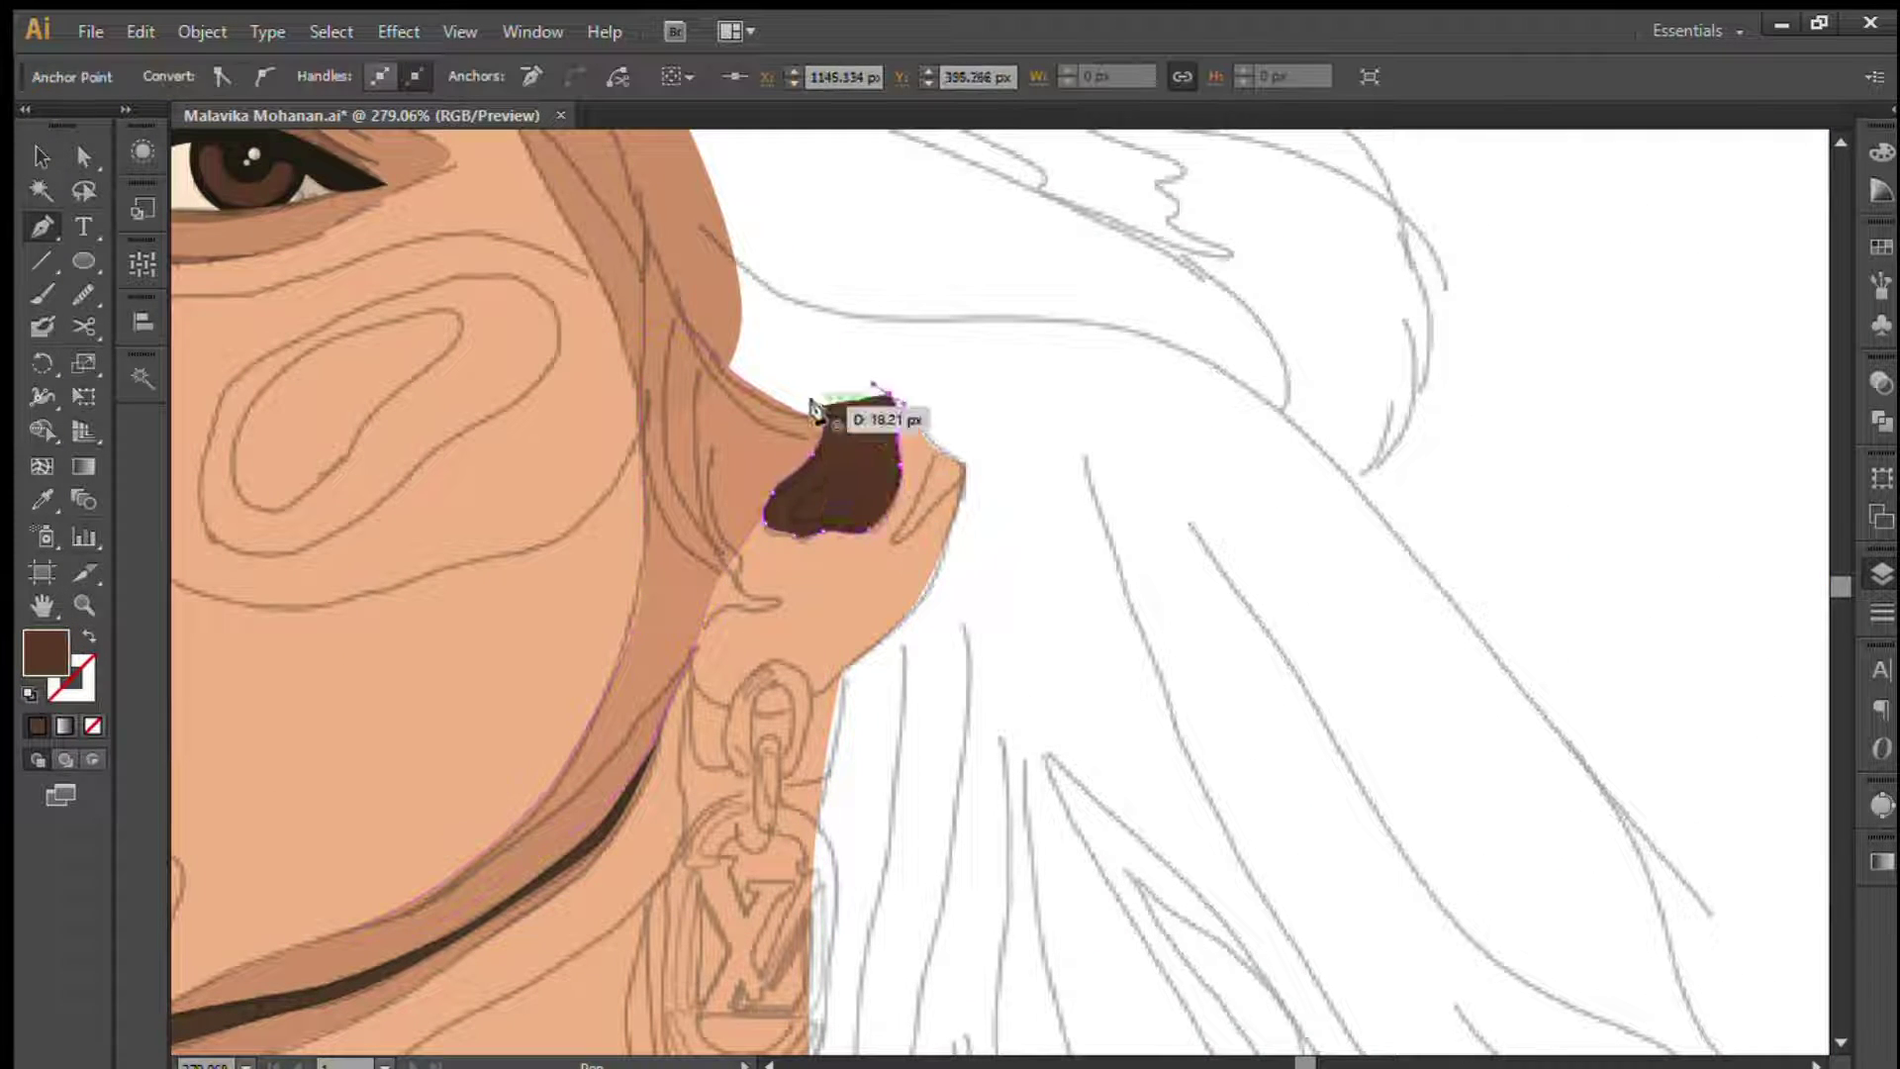
{"action": "left_click_drag", "start_coordinate": [811, 408], "coordinate": [842, 585]}
{"action": "key", "text": "ctrl+shift+a"}
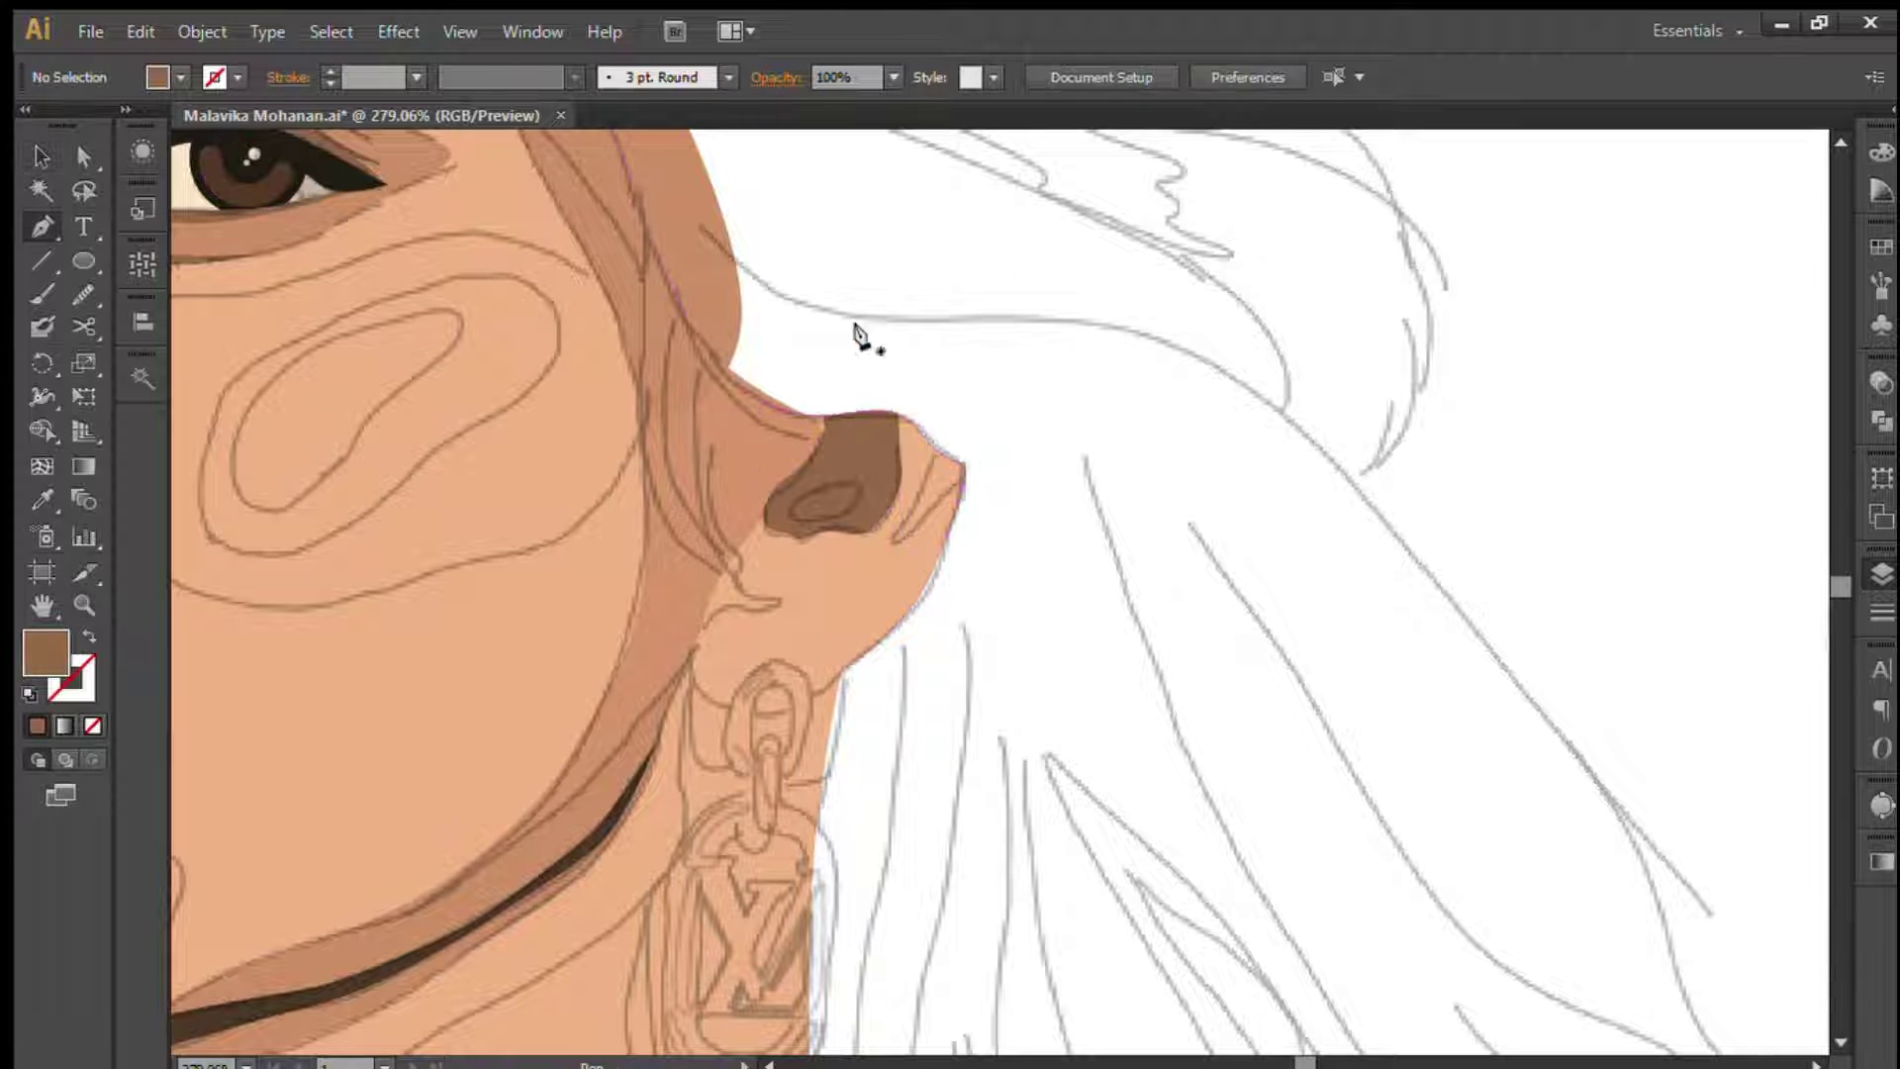
- Close the brown sliver at the ear tip and bring the ear and cheek into view
{"action": "left_click", "coordinate": [967, 471]}
{"action": "left_click_drag", "start_coordinate": [939, 436], "coordinate": [940, 445]}
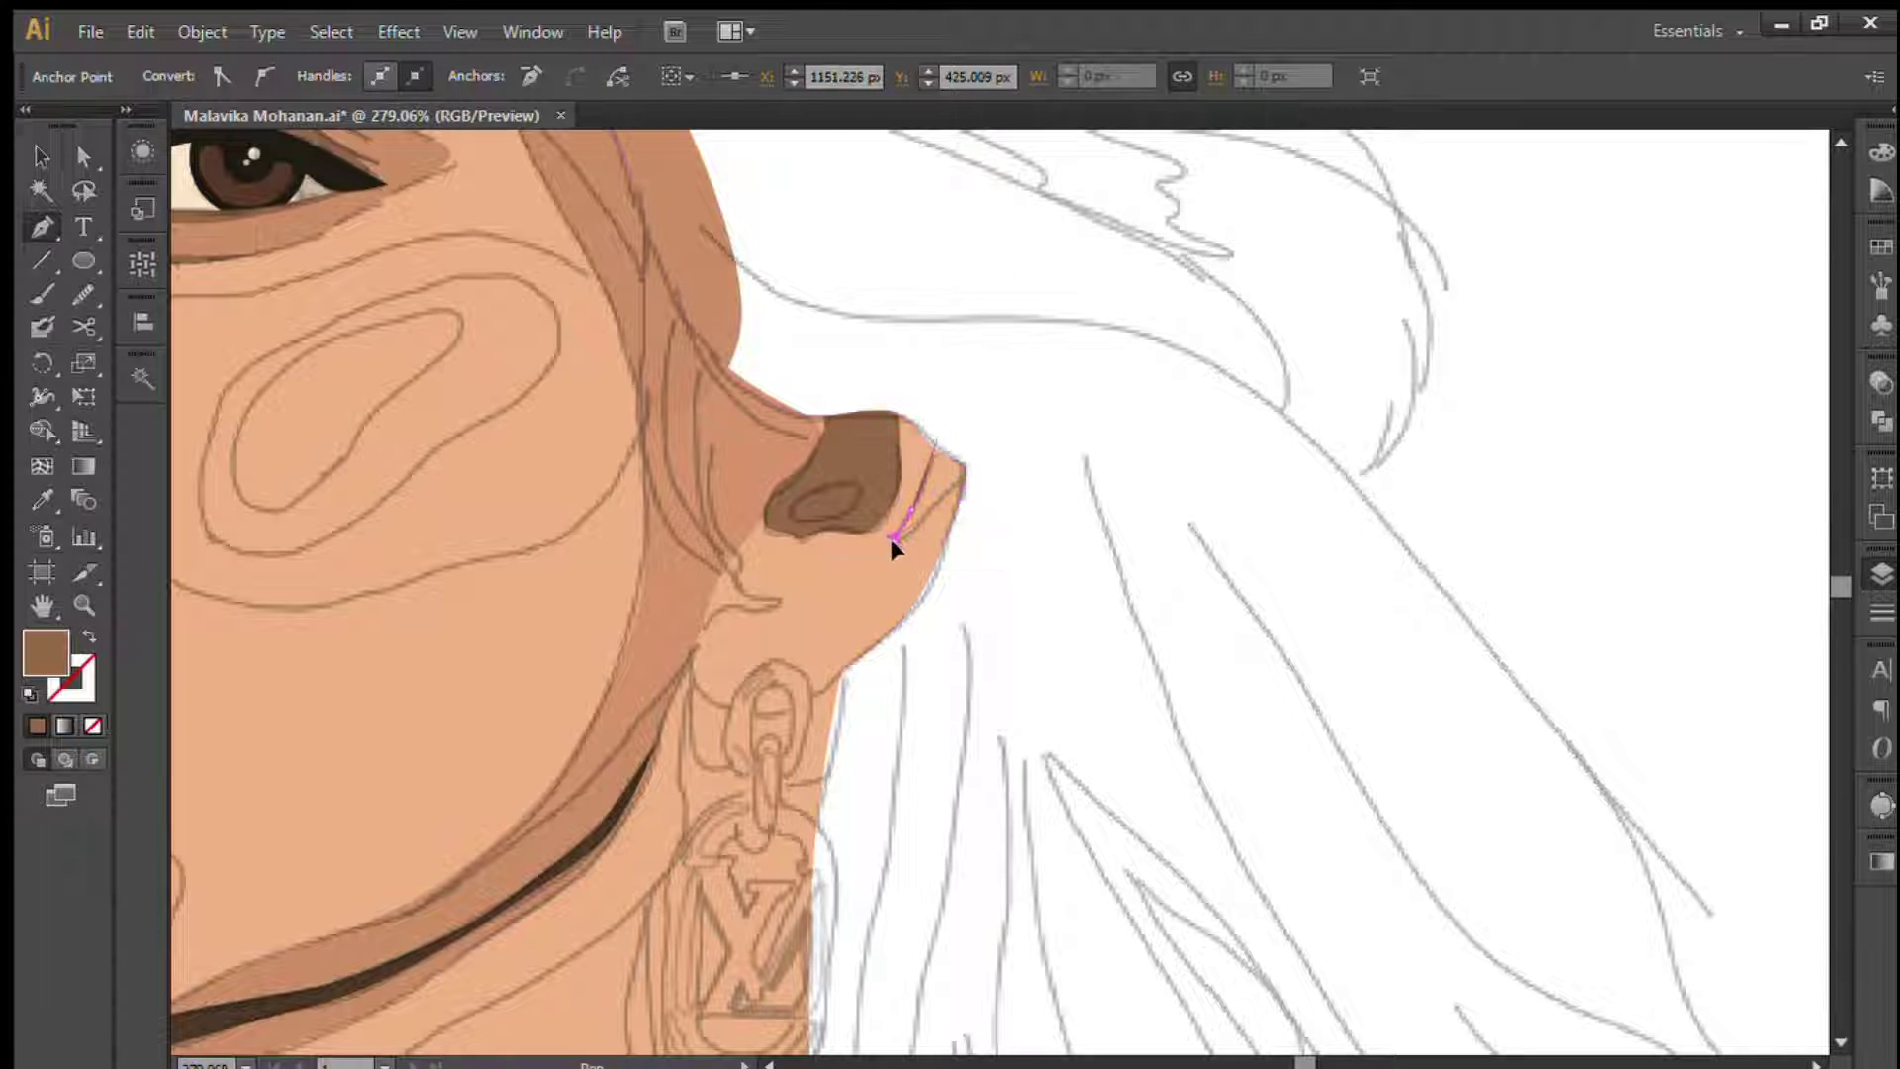
{"action": "key", "text": "ctrl+shift+a"}
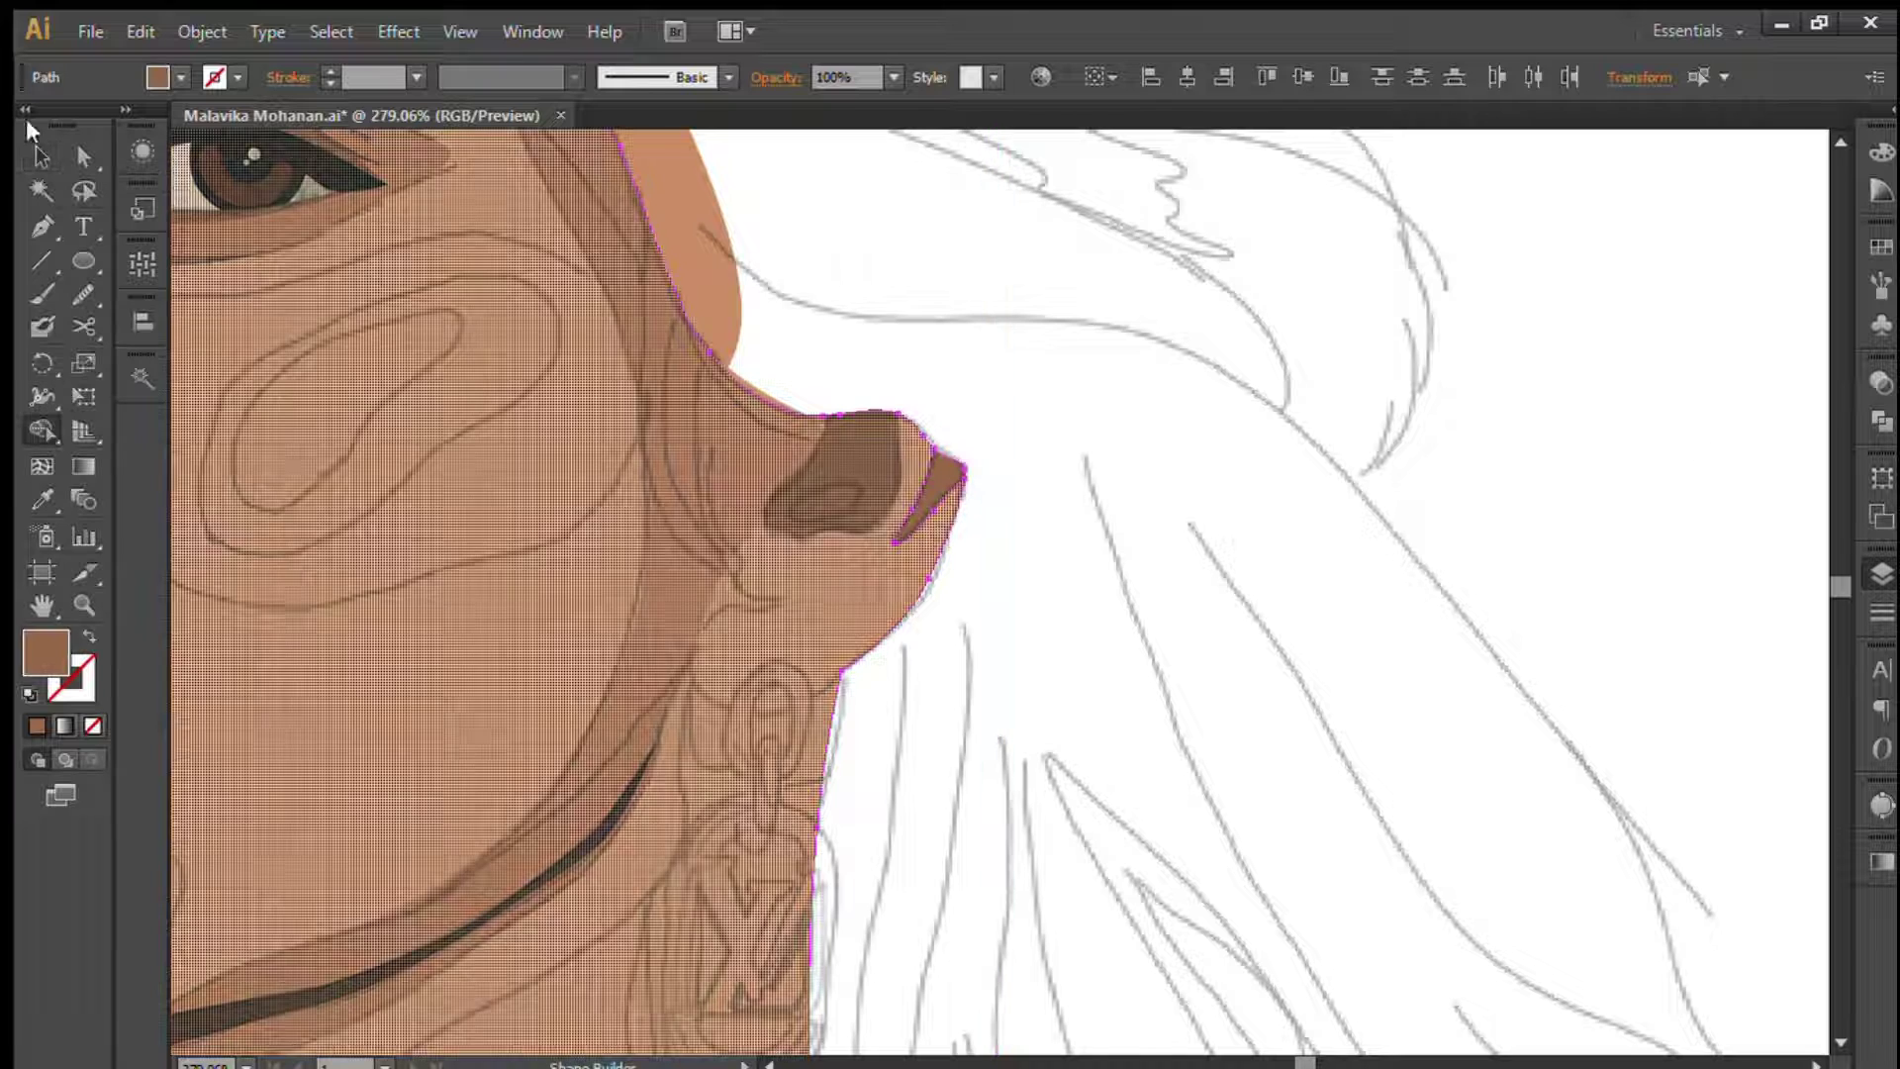
{"action": "left_click_drag", "start_coordinate": [1138, 412], "coordinate": [1361, 383]}
{"action": "left_click", "coordinate": [1492, 409]}
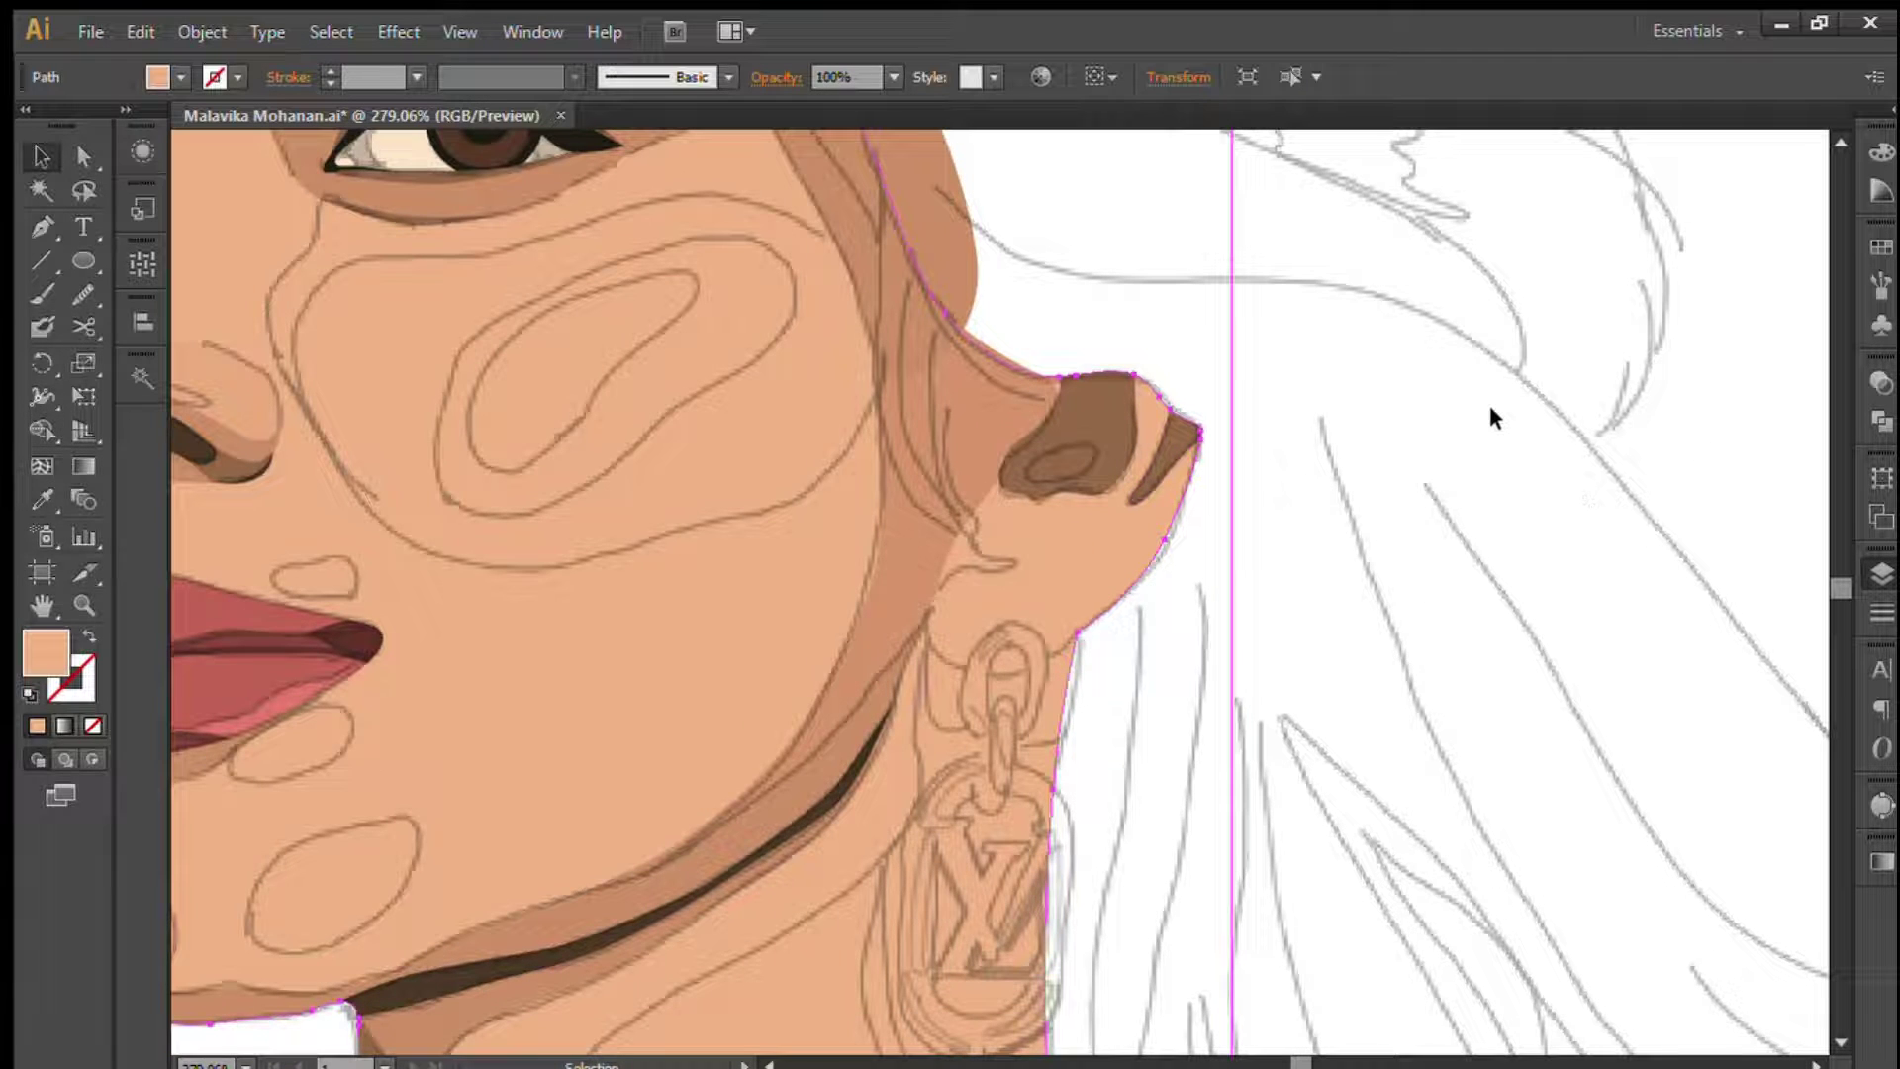
{"action": "key", "text": "ctrl+shift+a"}
- Add a small lighter oval inside the dark ear hollow
{"action": "key", "text": "p"}
{"action": "left_click", "coordinate": [1032, 456]}
{"action": "left_click_drag", "start_coordinate": [1093, 439], "coordinate": [1067, 473]}
{"action": "left_click", "coordinate": [1079, 379]}
{"action": "key", "text": "v"}
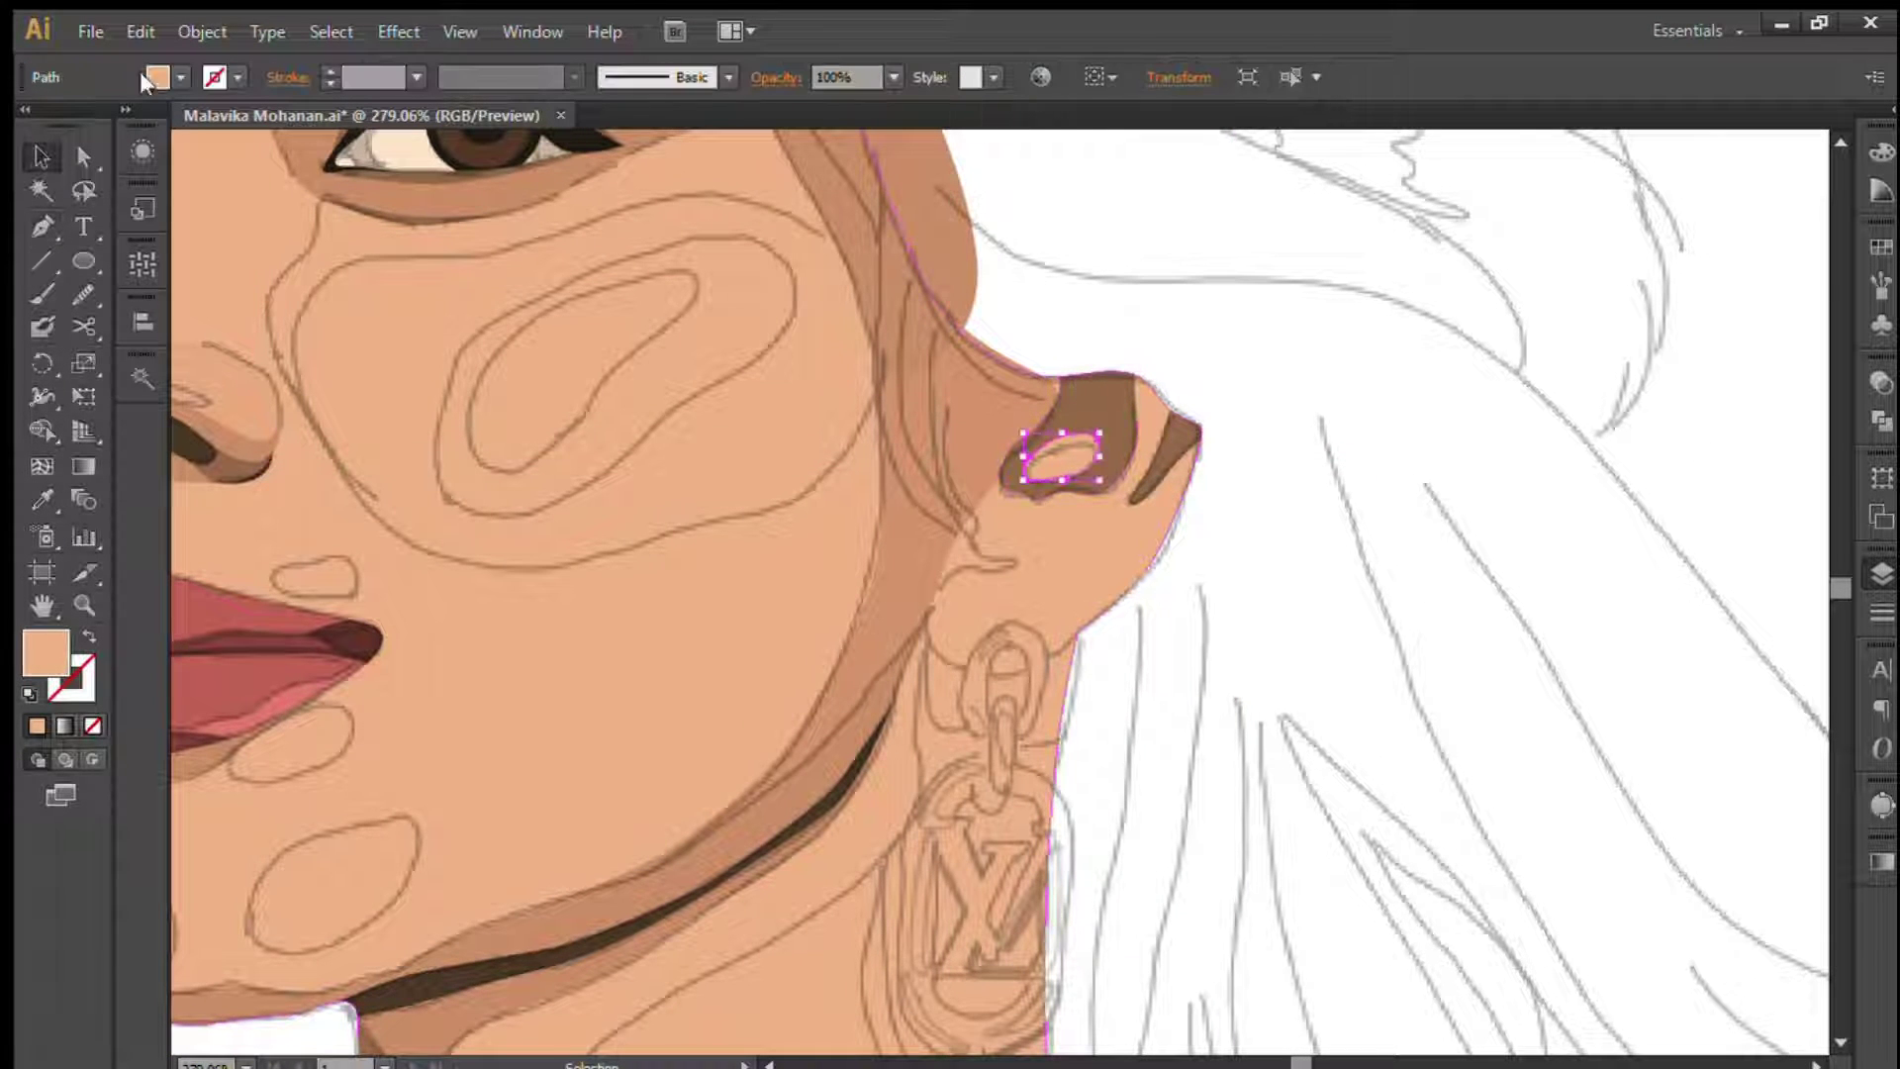
{"action": "key", "text": "ctrl+shift+a"}
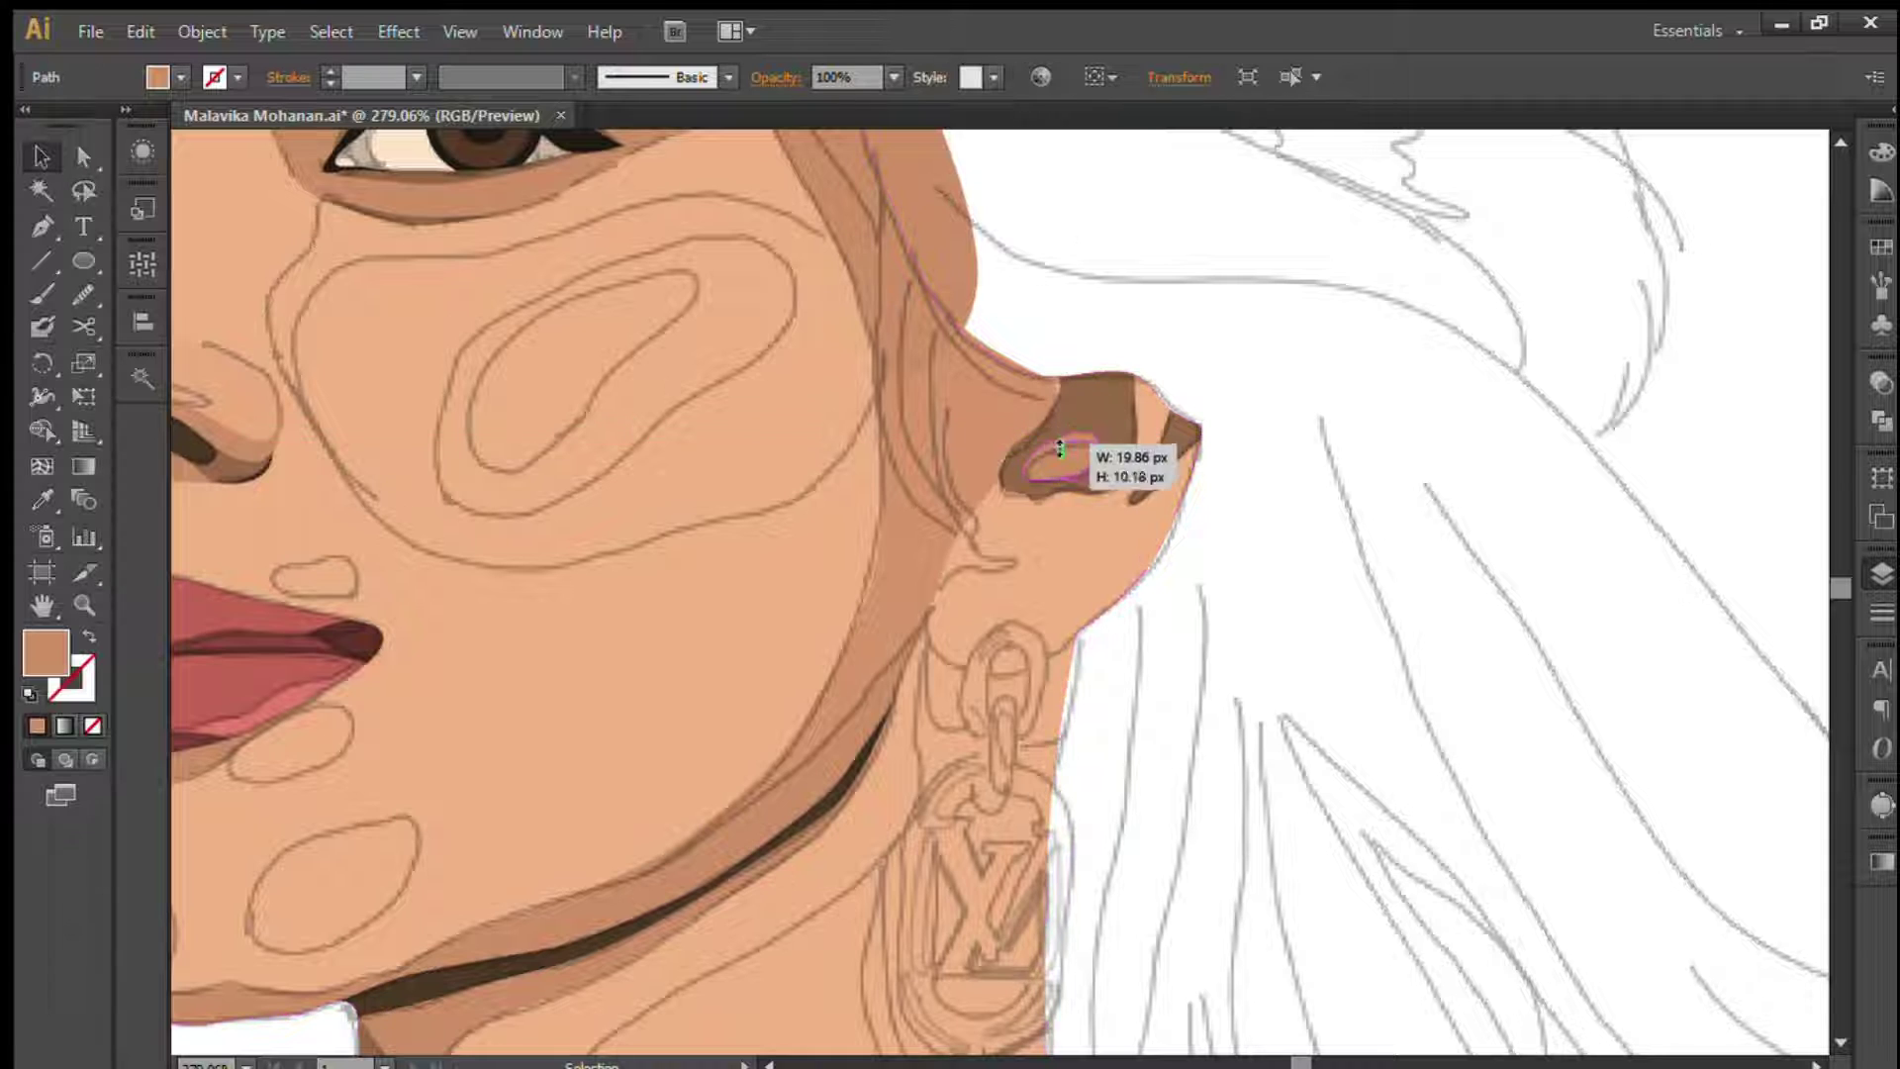
{"action": "scroll", "coordinate": [1386, 495], "scroll_direction": "down", "scroll_amount": 3}
{"action": "scroll", "coordinate": [1795, 544], "scroll_direction": "down", "scroll_amount": 3}
{"action": "scroll", "coordinate": [1257, 437], "scroll_direction": "down", "scroll_amount": 3}
- Zoom in on the lower face and select the face skin shape to reuse its colour
{"action": "scroll", "coordinate": [1770, 571], "scroll_direction": "up", "scroll_amount": 3}
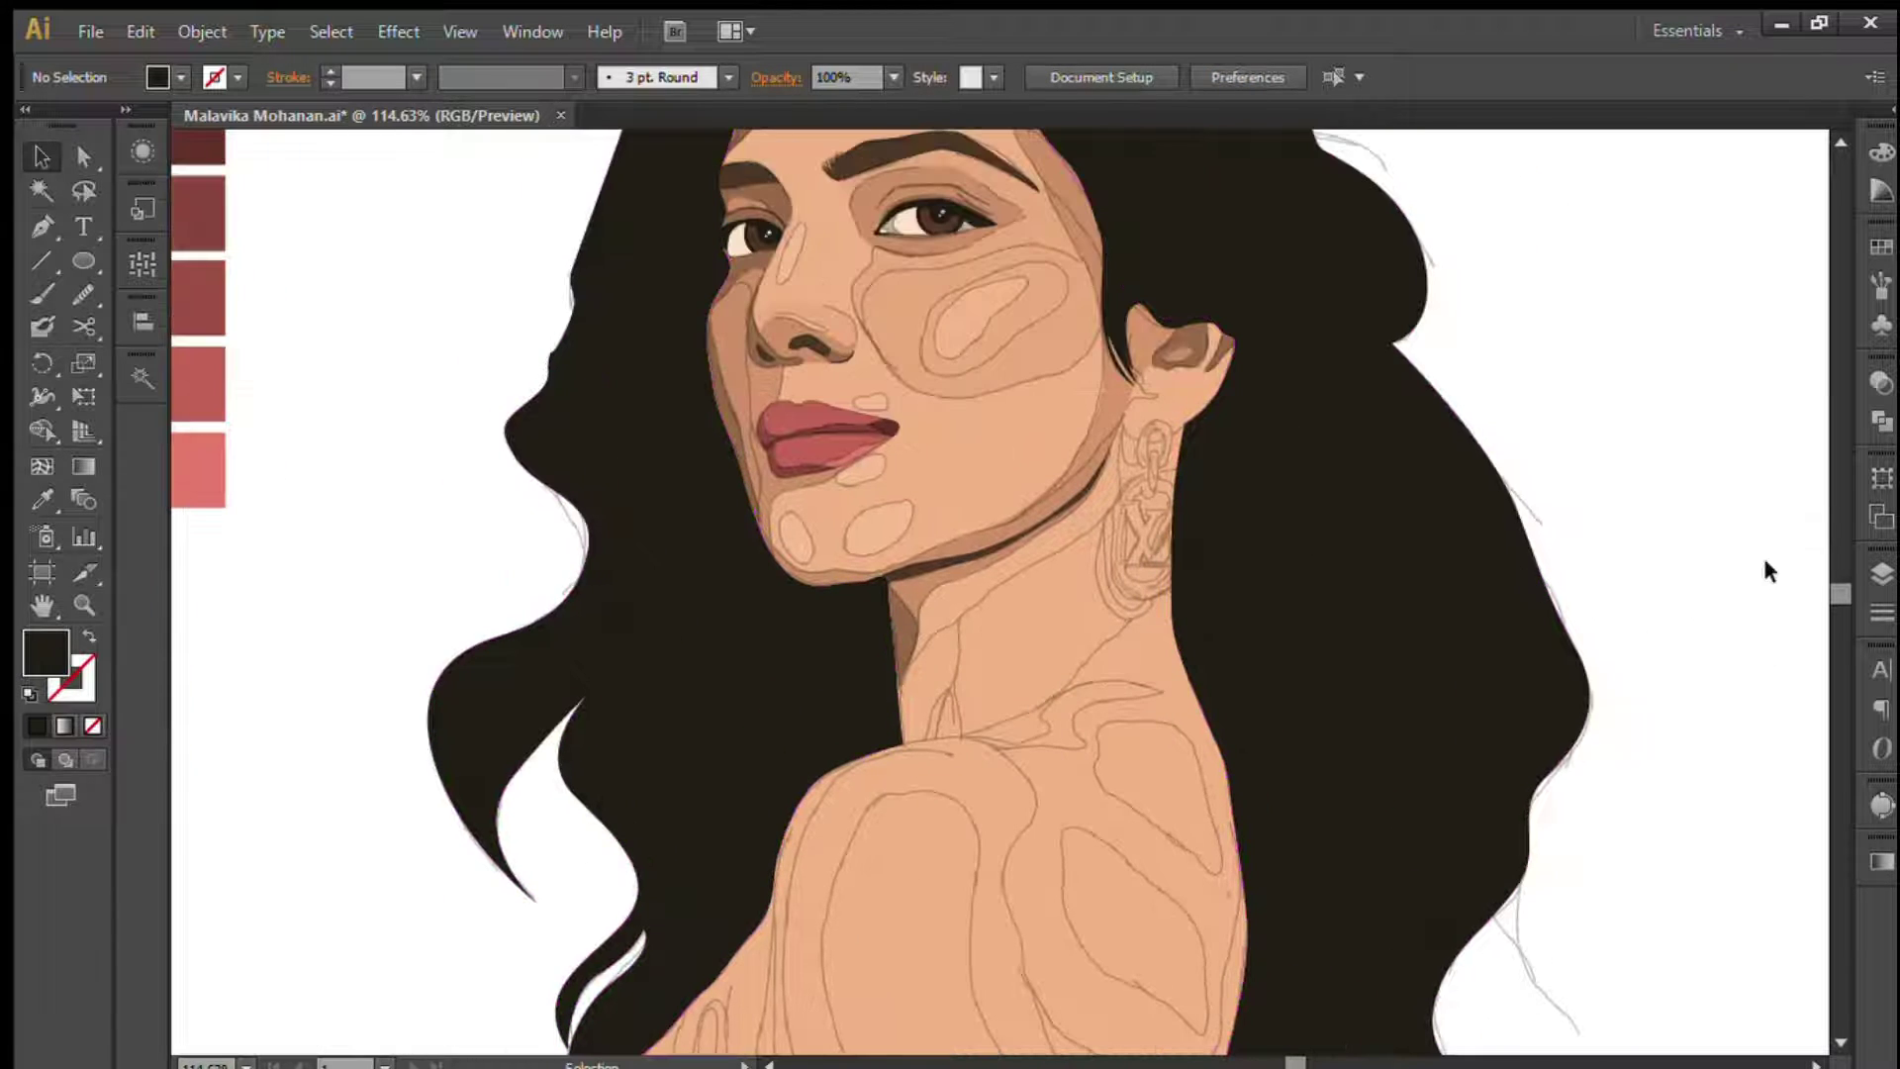
{"action": "left_click_drag", "start_coordinate": [1343, 638], "coordinate": [1340, 664]}
{"action": "left_click", "coordinate": [750, 426]}
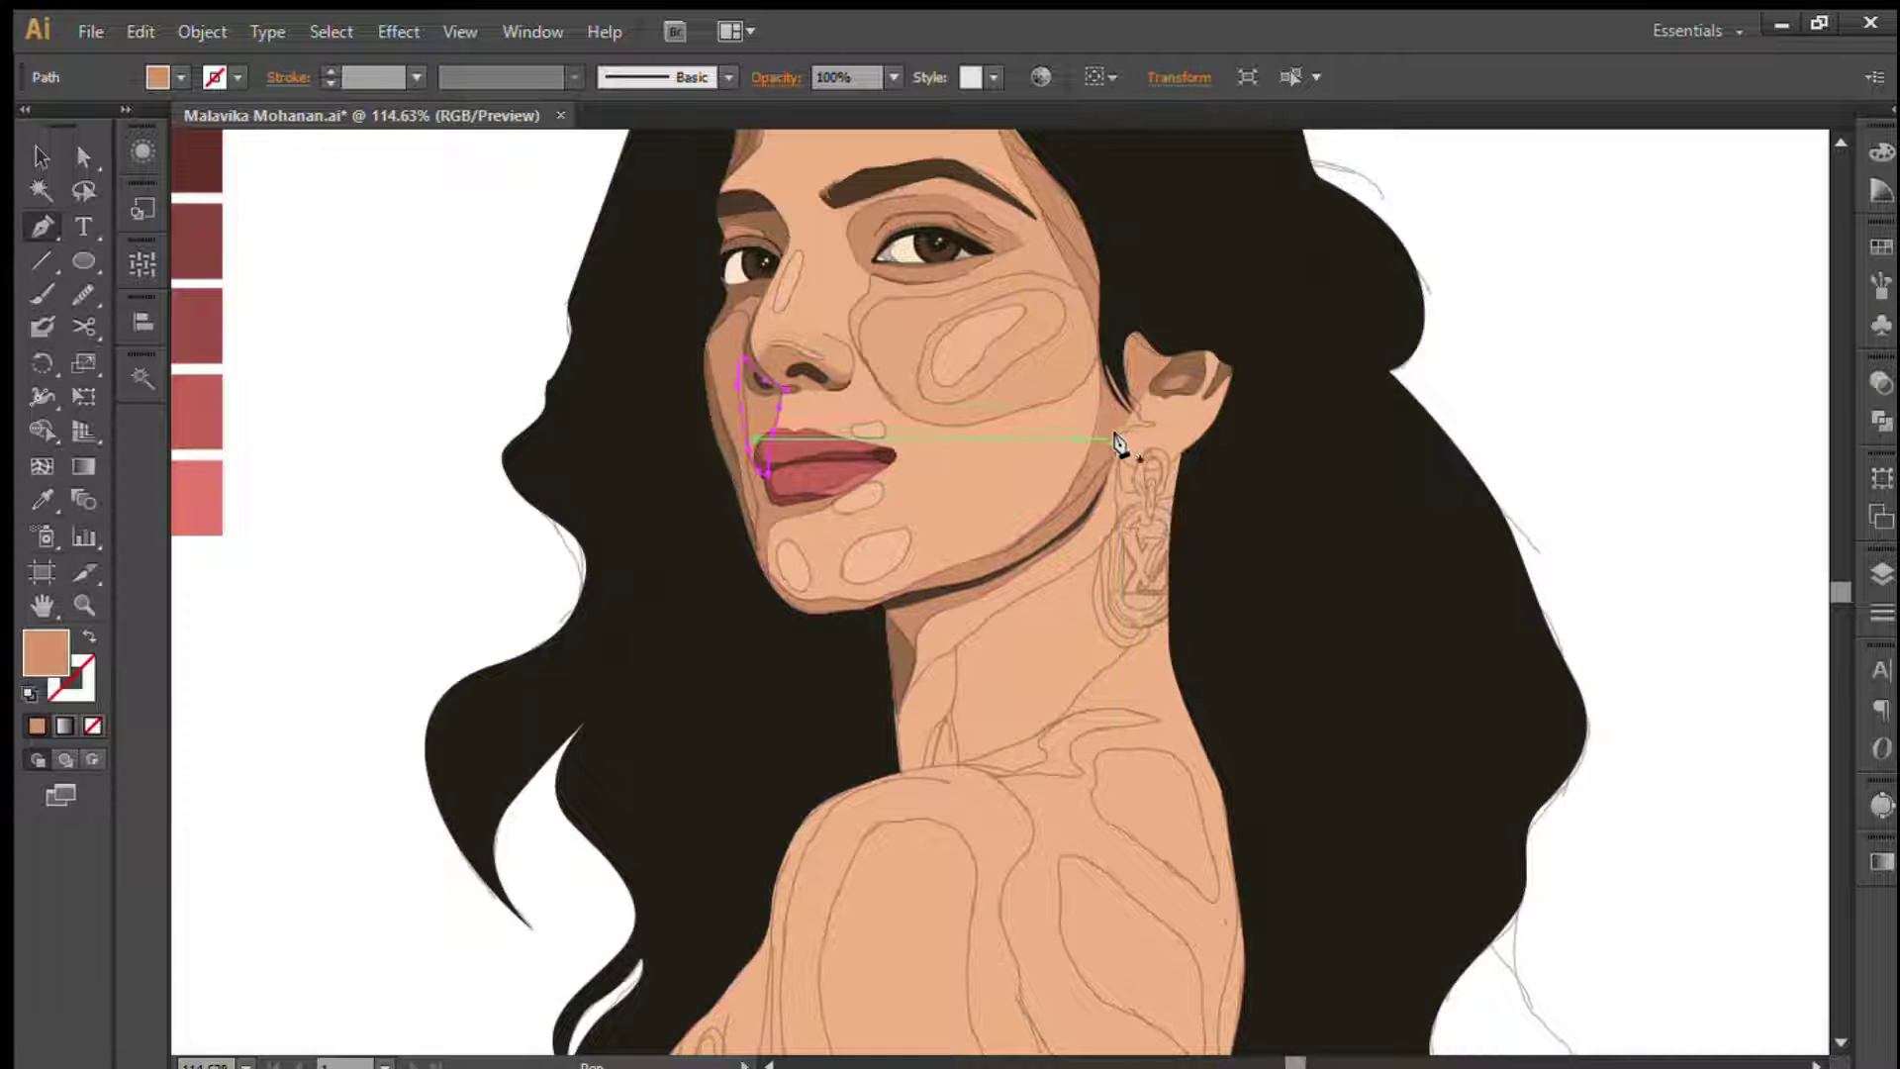
{"action": "scroll", "coordinate": [1118, 443], "scroll_direction": "up", "scroll_amount": 3}
{"action": "scroll", "coordinate": [1220, 615], "scroll_direction": "up", "scroll_amount": 3}
- Draw a closed shadow path from the ear, down the neck side and along the jawline
{"action": "left_click", "coordinate": [1216, 614]}
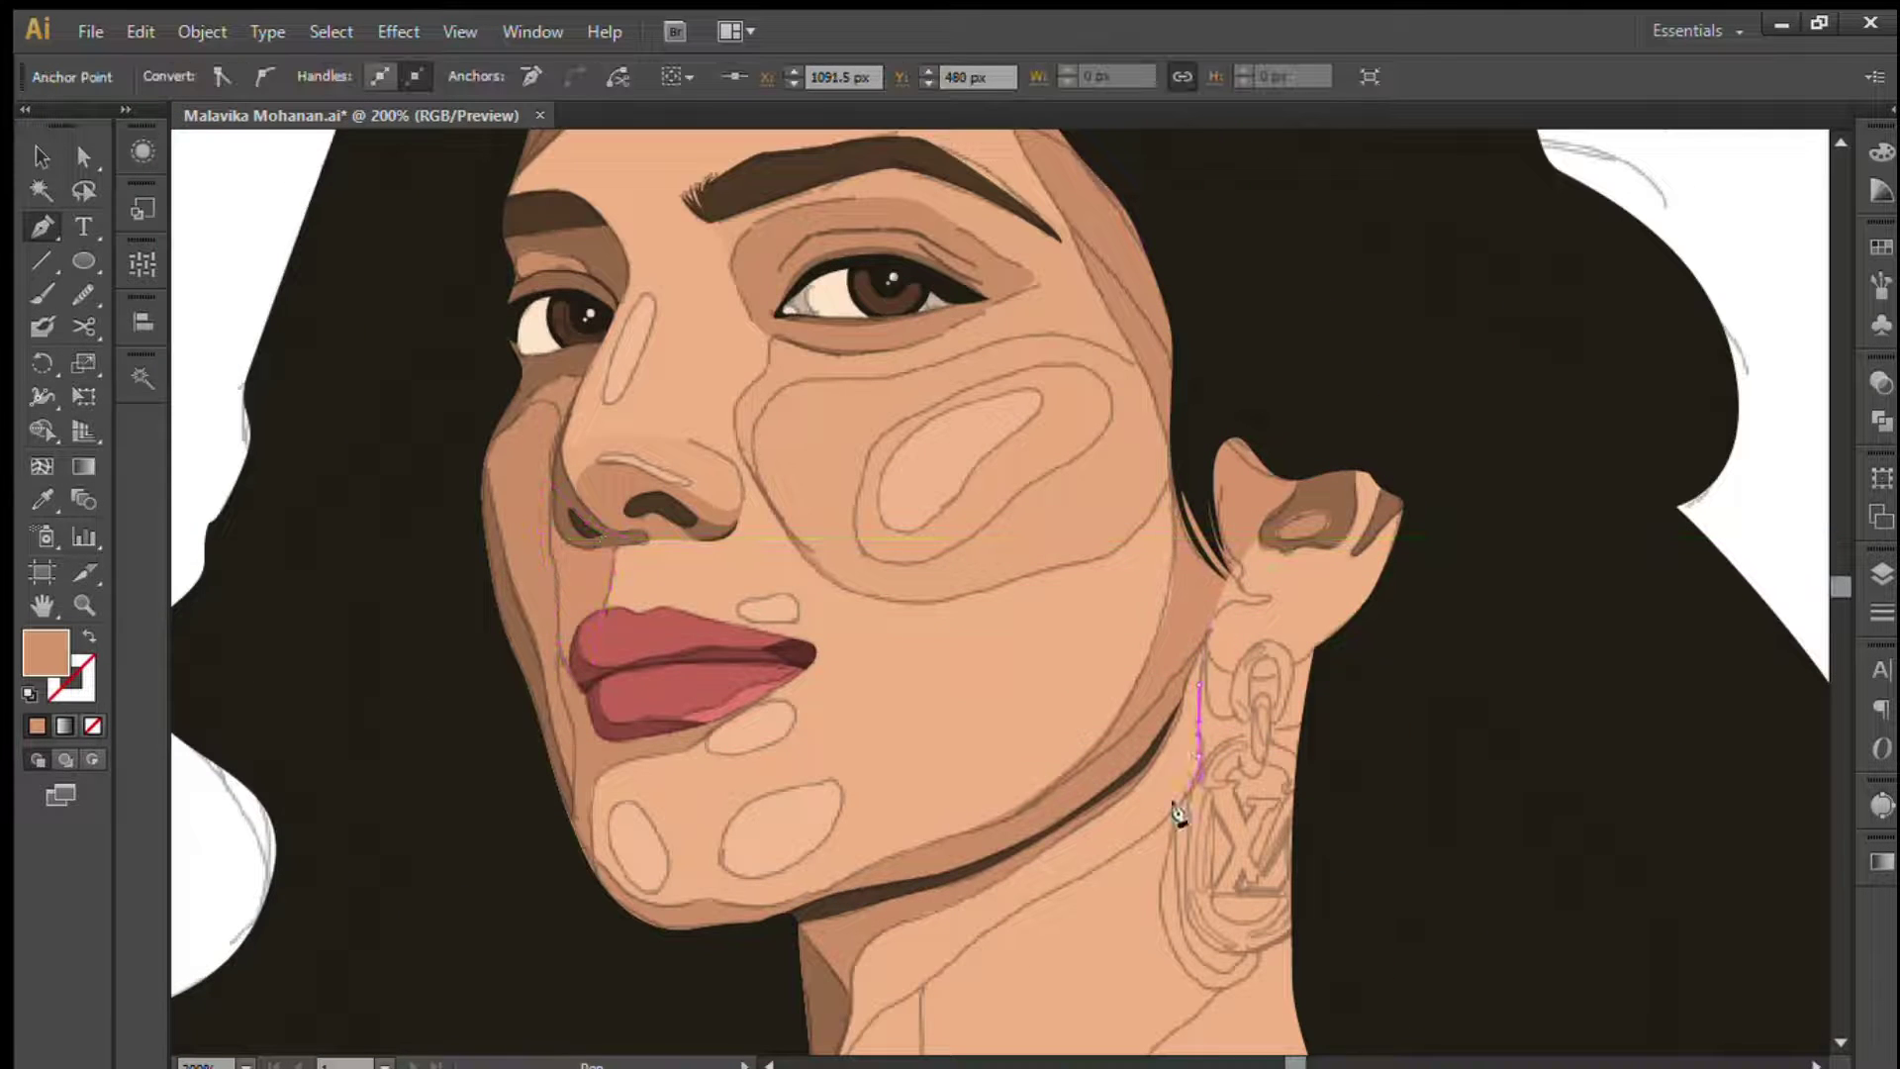
{"action": "left_click", "coordinate": [1179, 804]}
{"action": "left_click", "coordinate": [1093, 893]}
{"action": "scroll", "coordinate": [1094, 893], "scroll_direction": "down", "scroll_amount": 5}
{"action": "left_click_drag", "start_coordinate": [925, 687], "coordinate": [841, 803]}
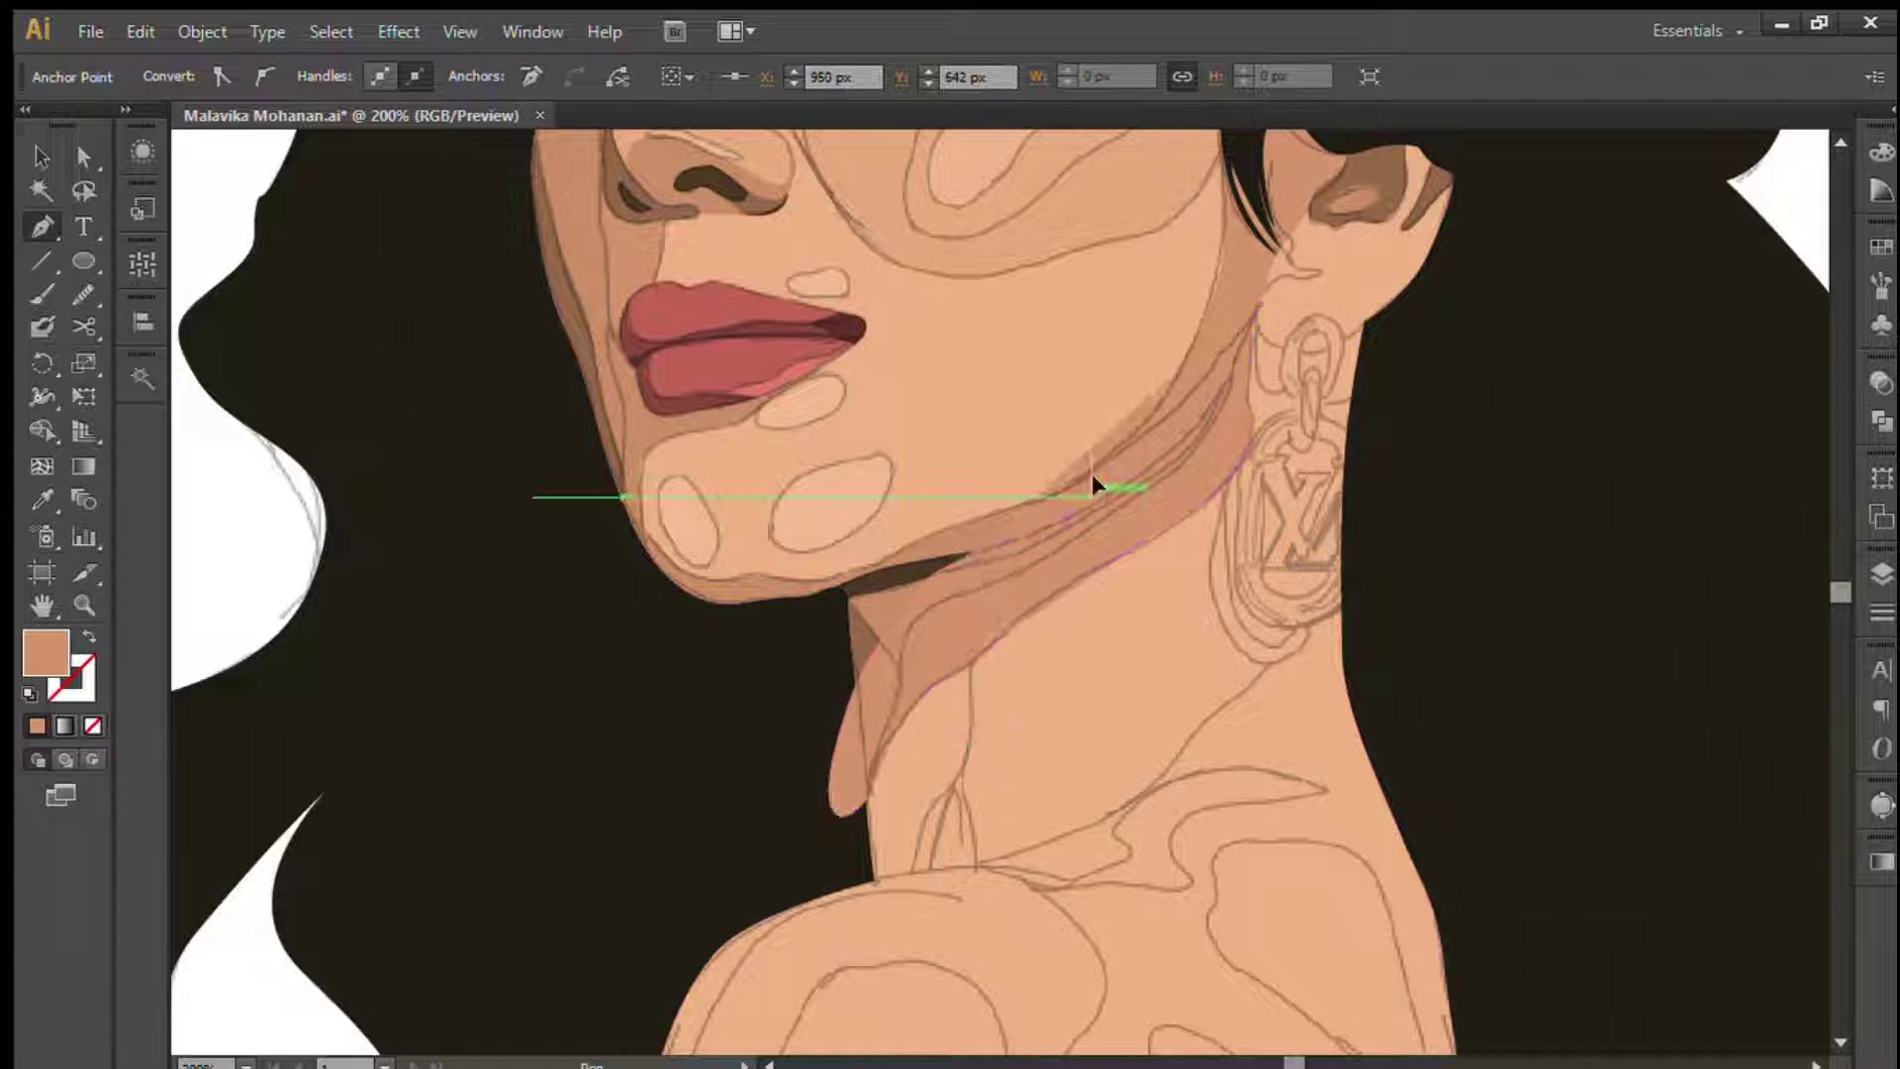
{"action": "scroll", "coordinate": [1095, 479], "scroll_direction": "up", "scroll_amount": 5}
{"action": "scroll", "coordinate": [1094, 479], "scroll_direction": "right", "scroll_amount": 4}
{"action": "left_click", "coordinate": [1059, 532]}
{"action": "key", "text": "v"}
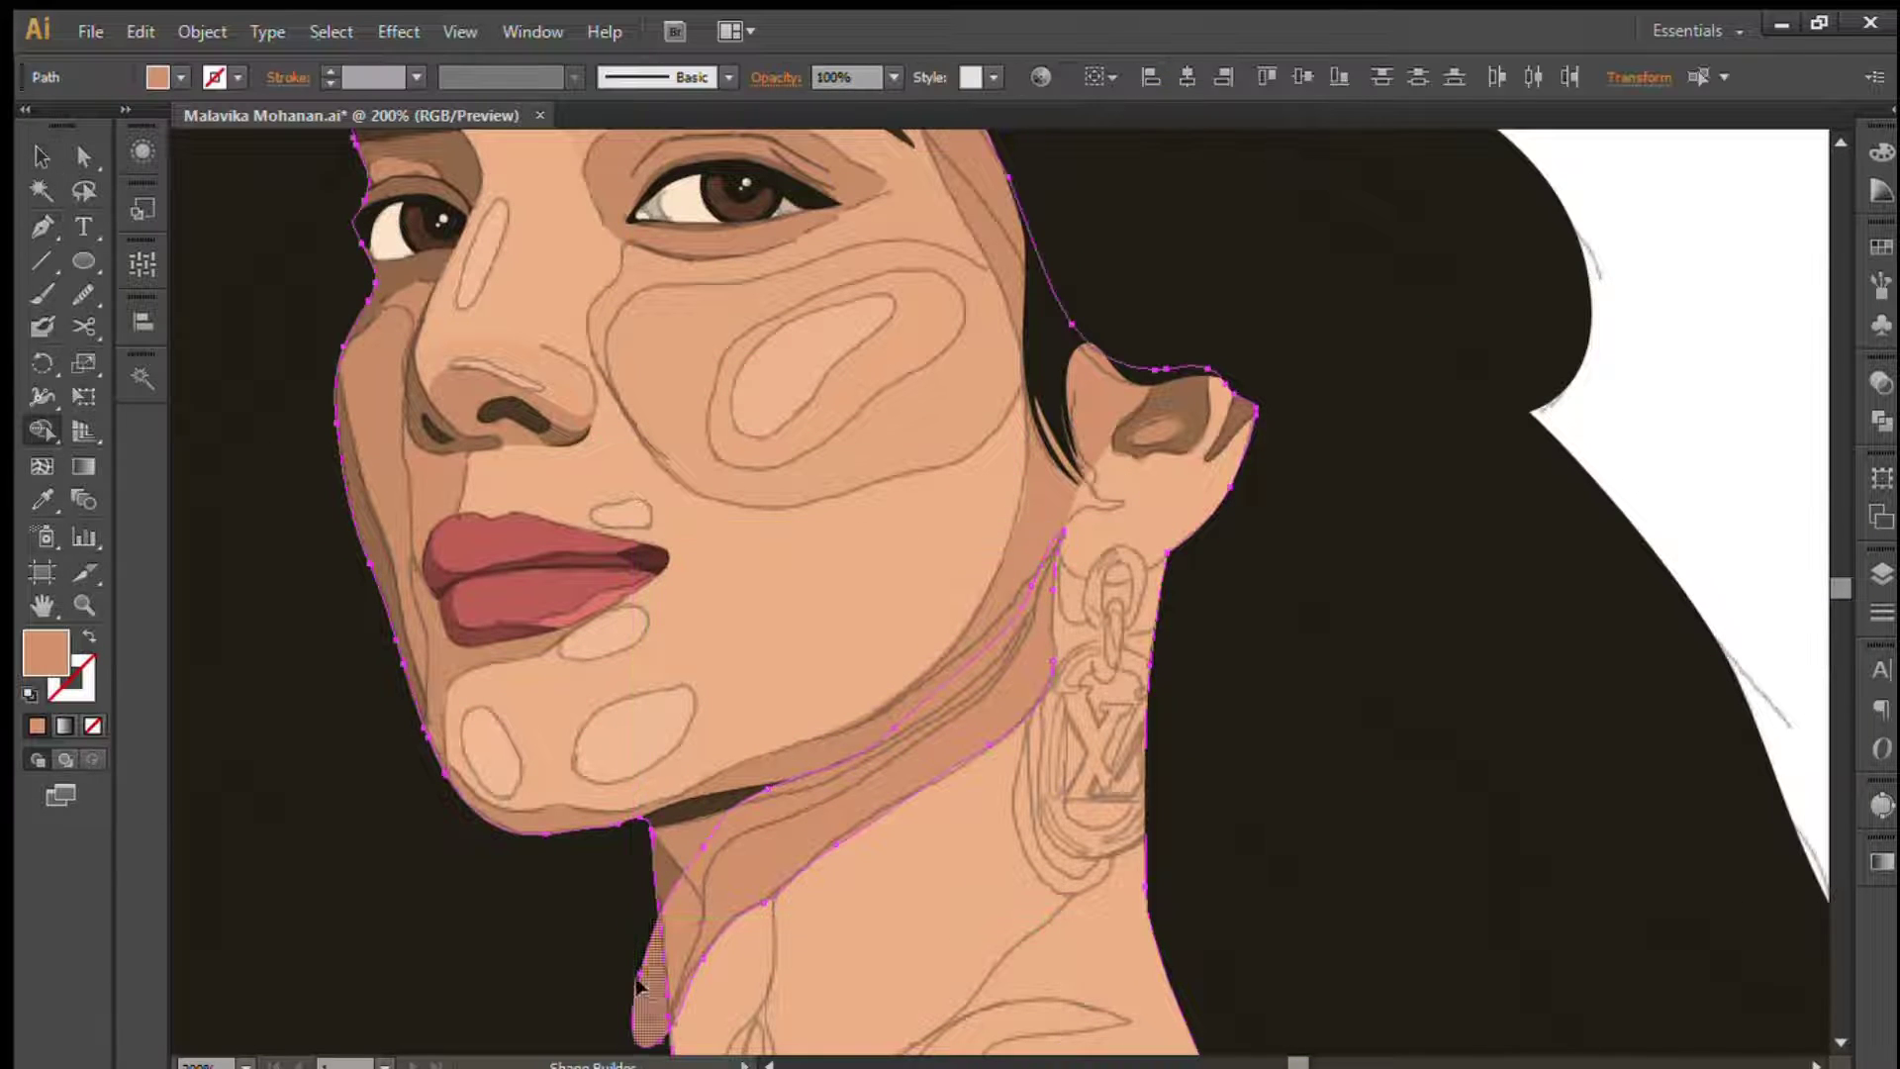
- Select the face skin shape and the jaw shadow band to check the new shading
{"action": "left_click", "coordinate": [985, 847]}
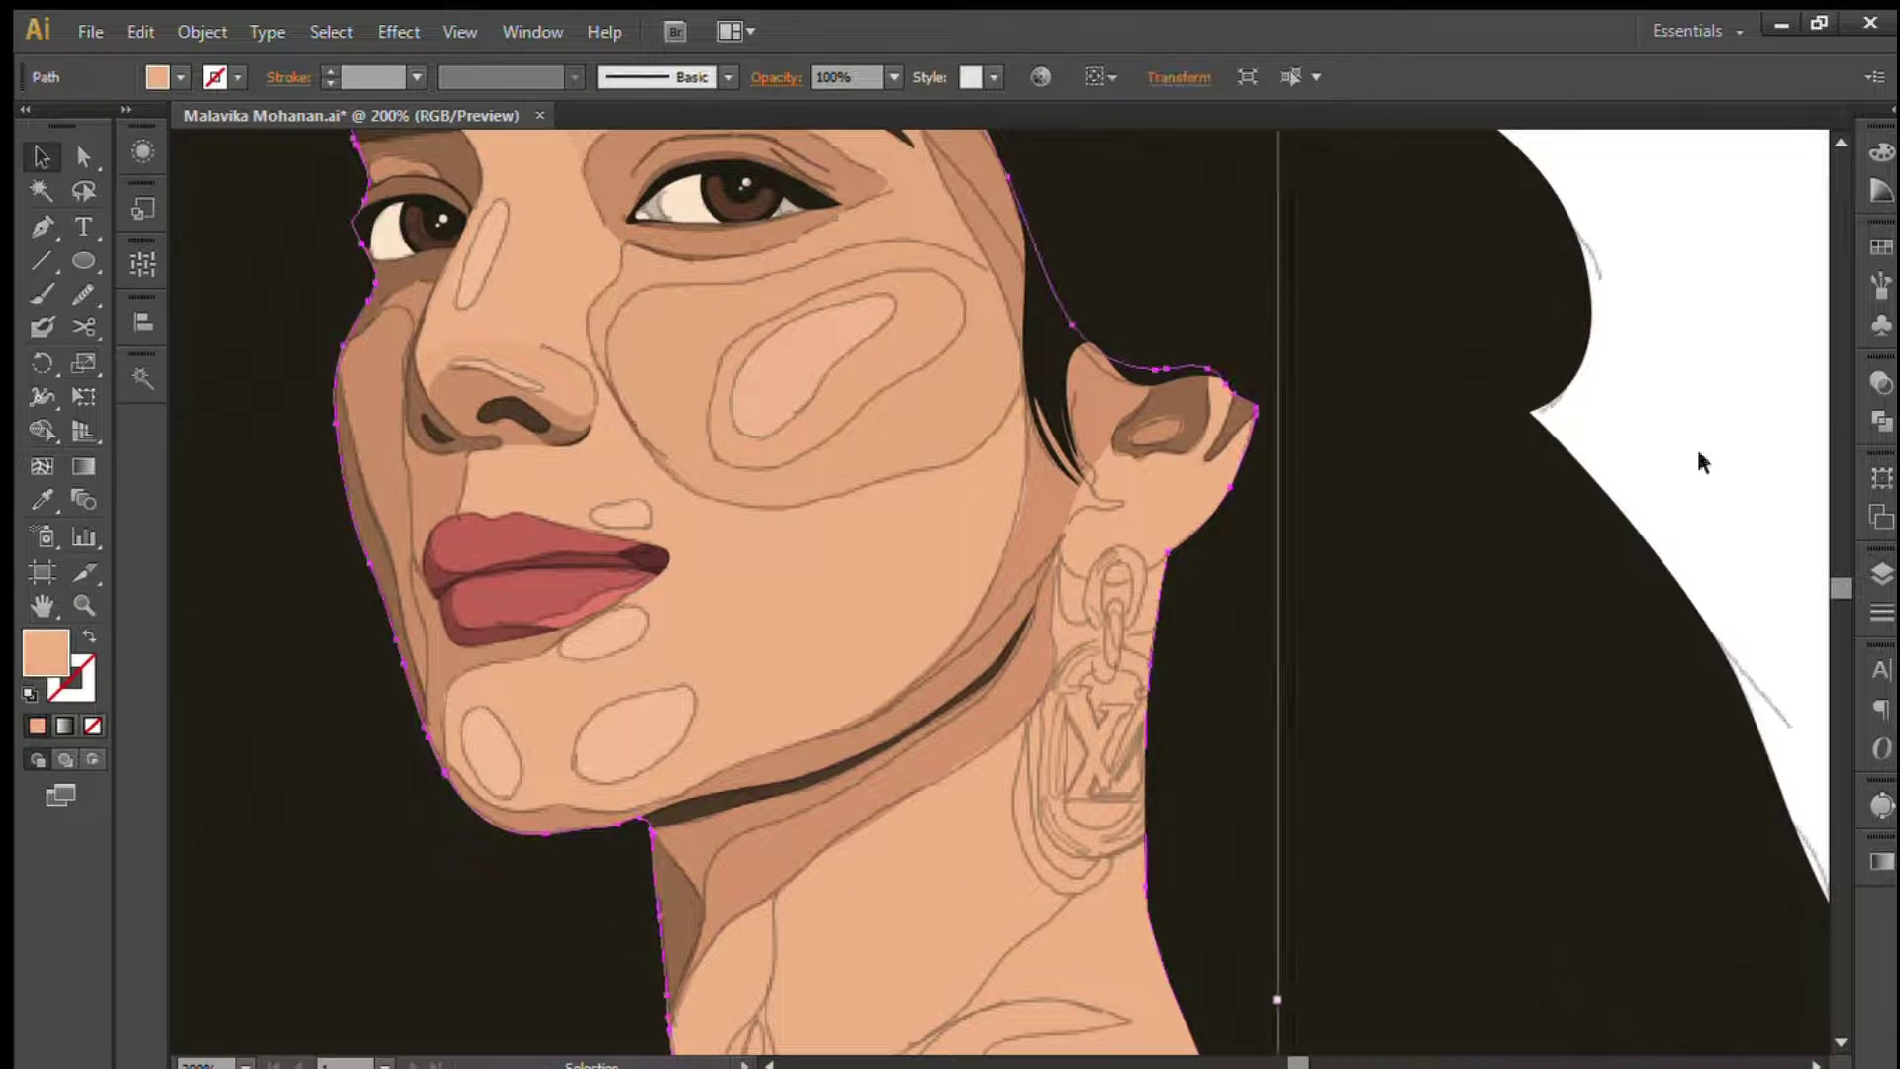
{"action": "scroll", "coordinate": [1376, 480], "scroll_direction": "down", "scroll_amount": 5}
{"action": "scroll", "coordinate": [1187, 318], "scroll_direction": "down", "scroll_amount": 1}
{"action": "scroll", "coordinate": [775, 721], "scroll_direction": "up", "scroll_amount": 4}
{"action": "left_click", "coordinate": [775, 721]}
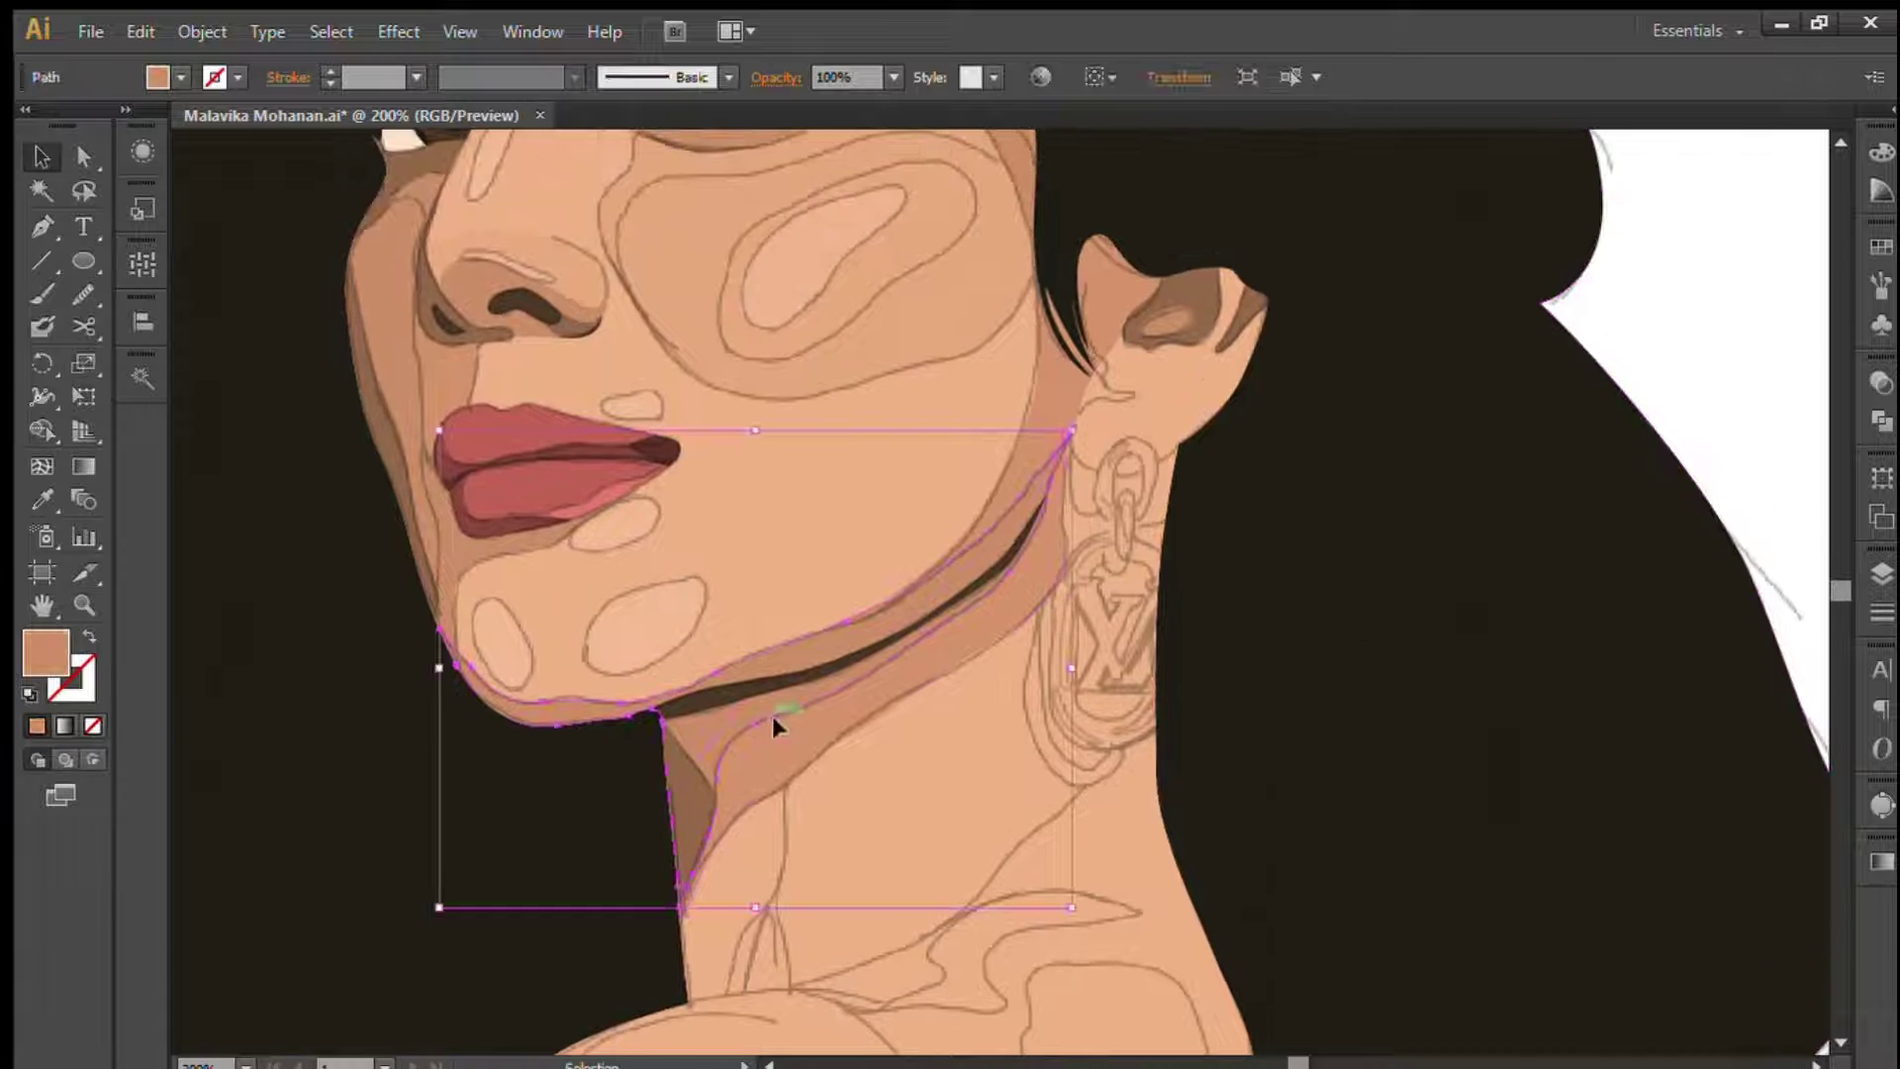
{"action": "key", "text": "p"}
{"action": "scroll", "coordinate": [775, 485], "scroll_direction": "down", "scroll_amount": 5}
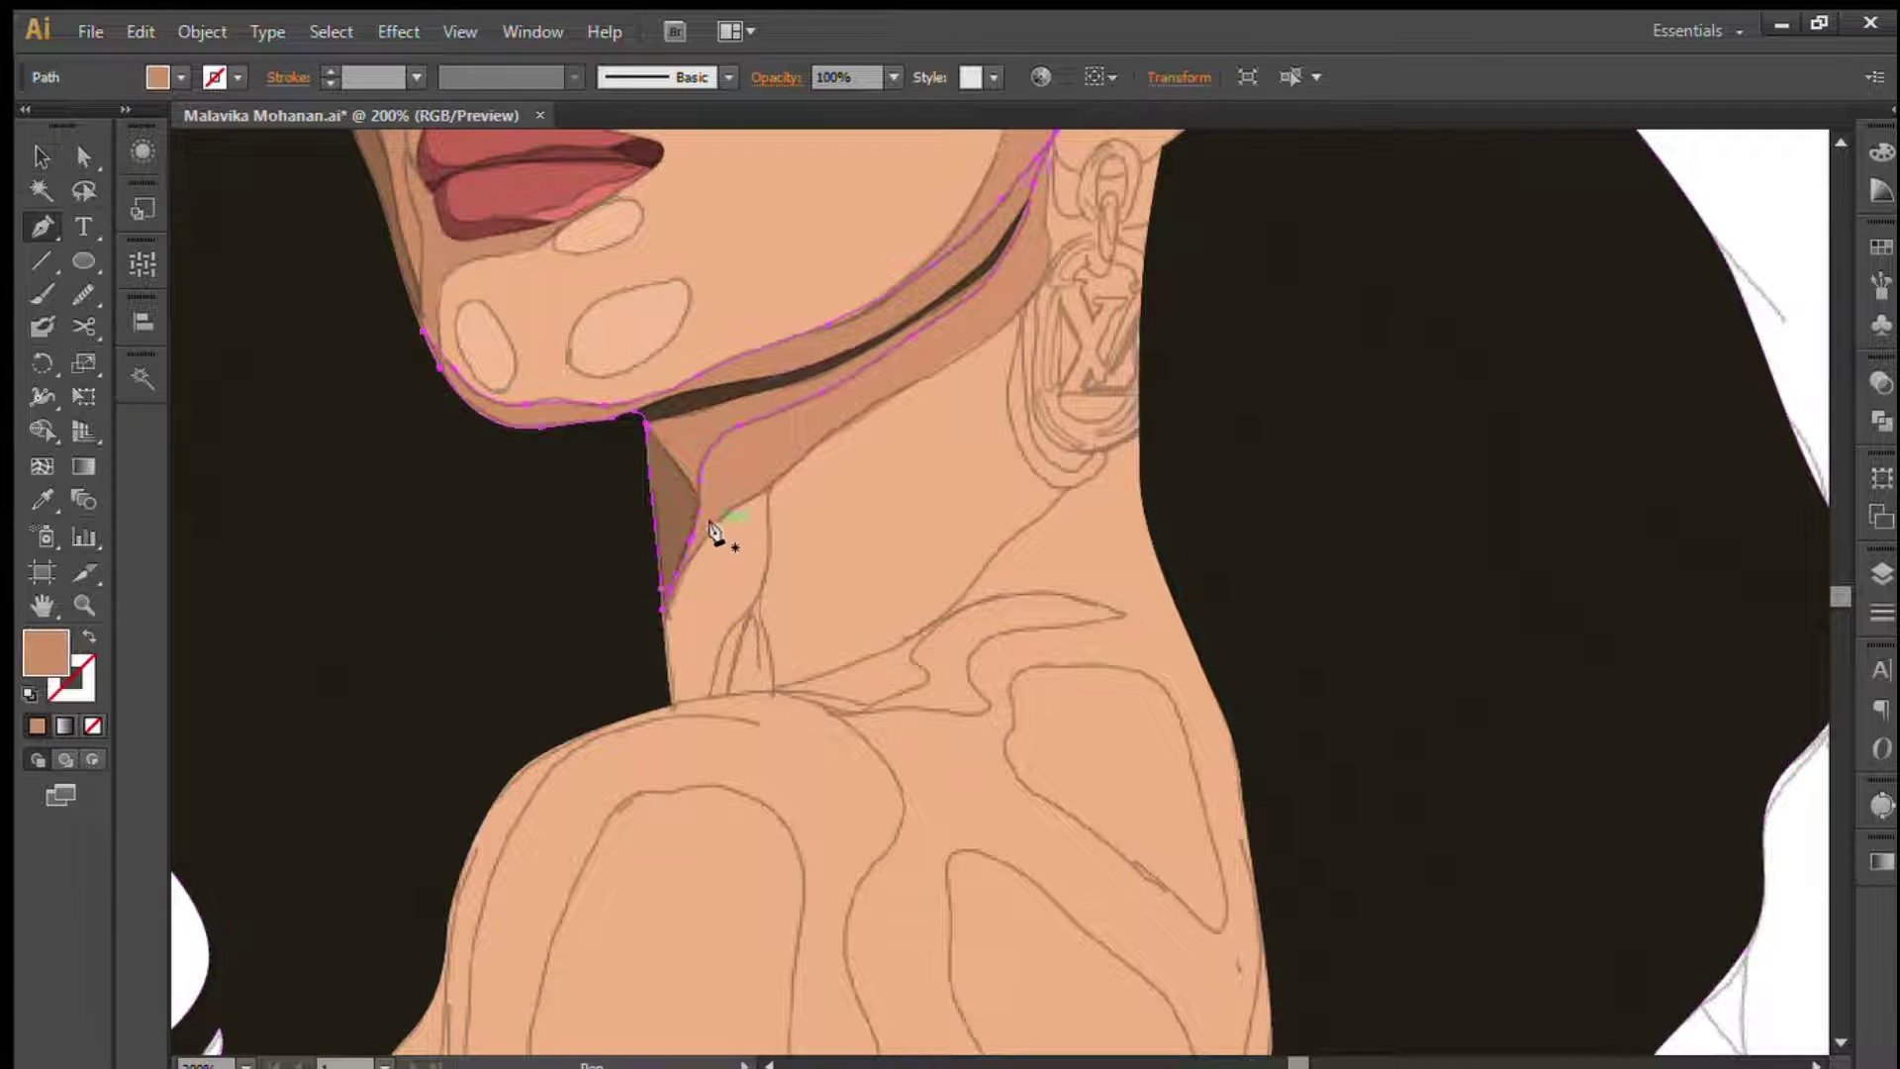
- Draw a dark curved shadow in the hollow at the base of the neck
{"action": "left_click", "coordinate": [775, 467]}
{"action": "left_click_drag", "start_coordinate": [755, 616], "coordinate": [766, 655]}
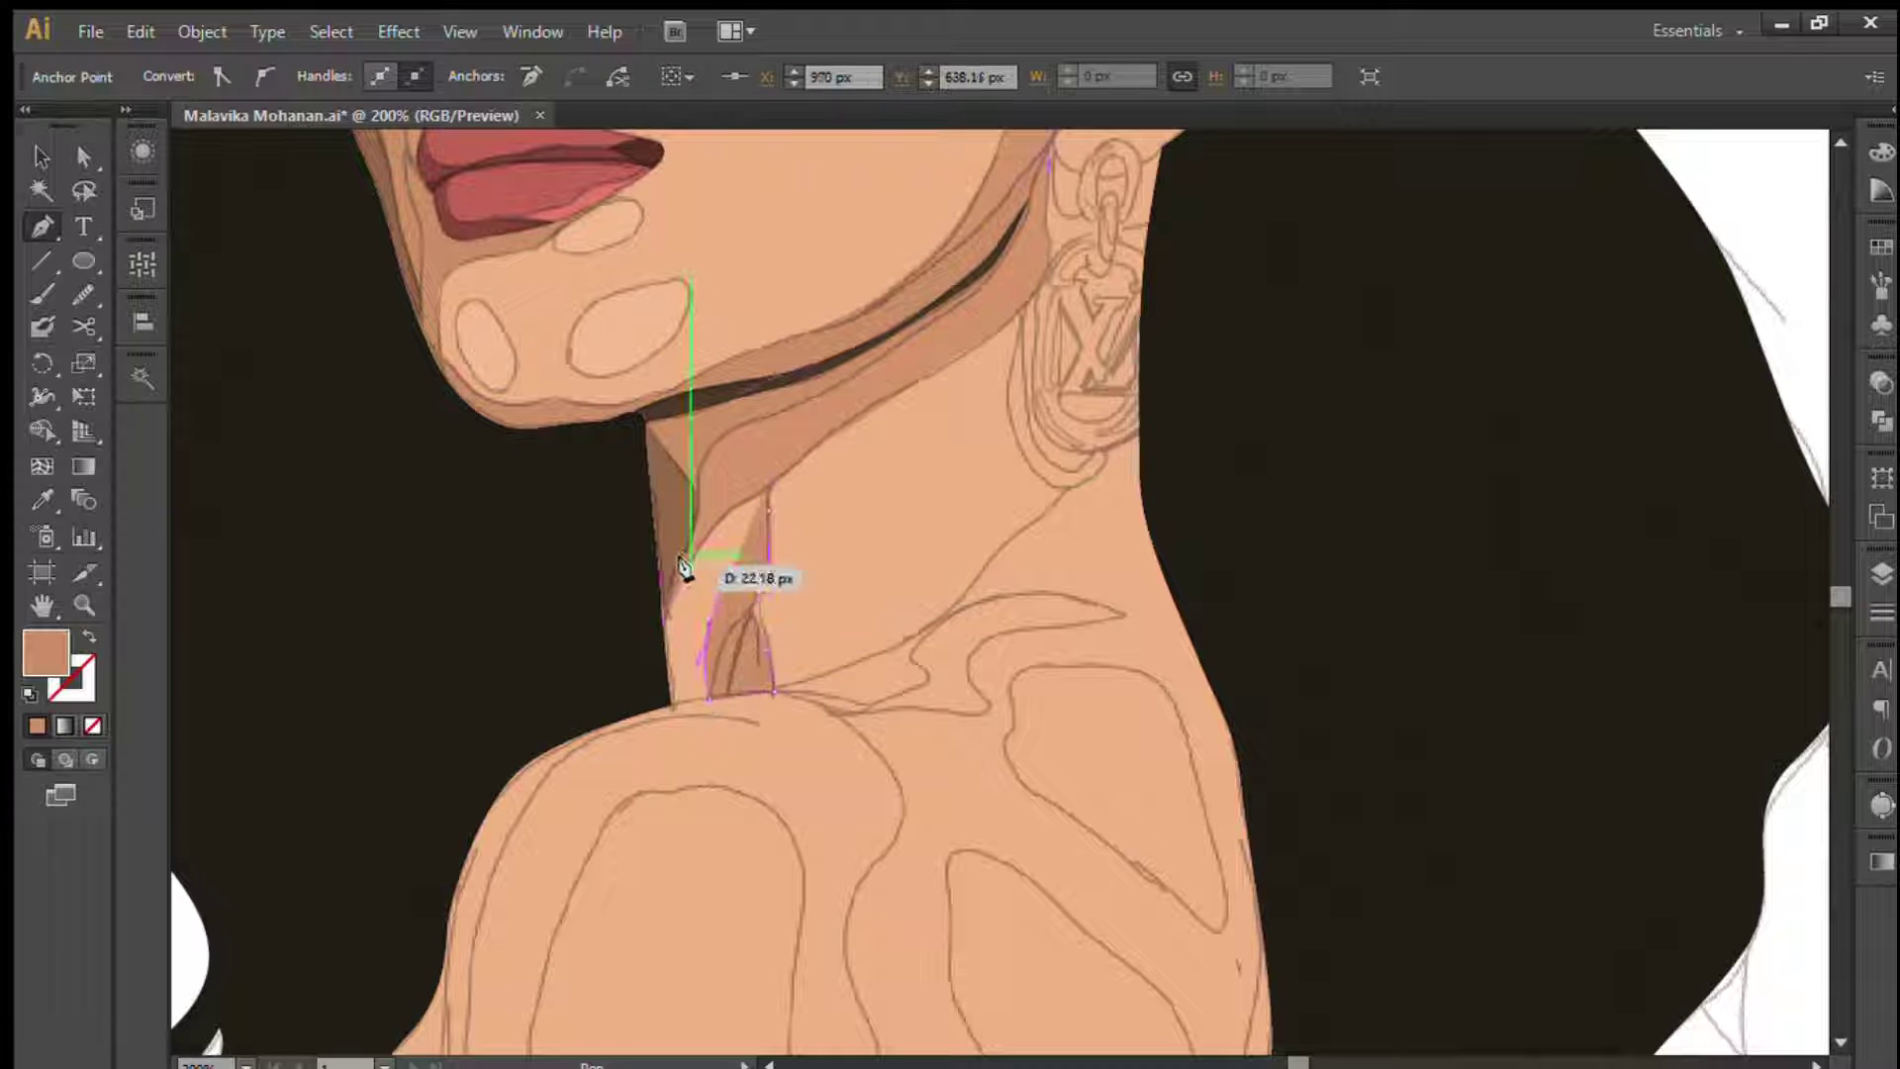
{"action": "left_click", "coordinate": [41, 155]}
{"action": "left_click", "coordinate": [396, 544]}
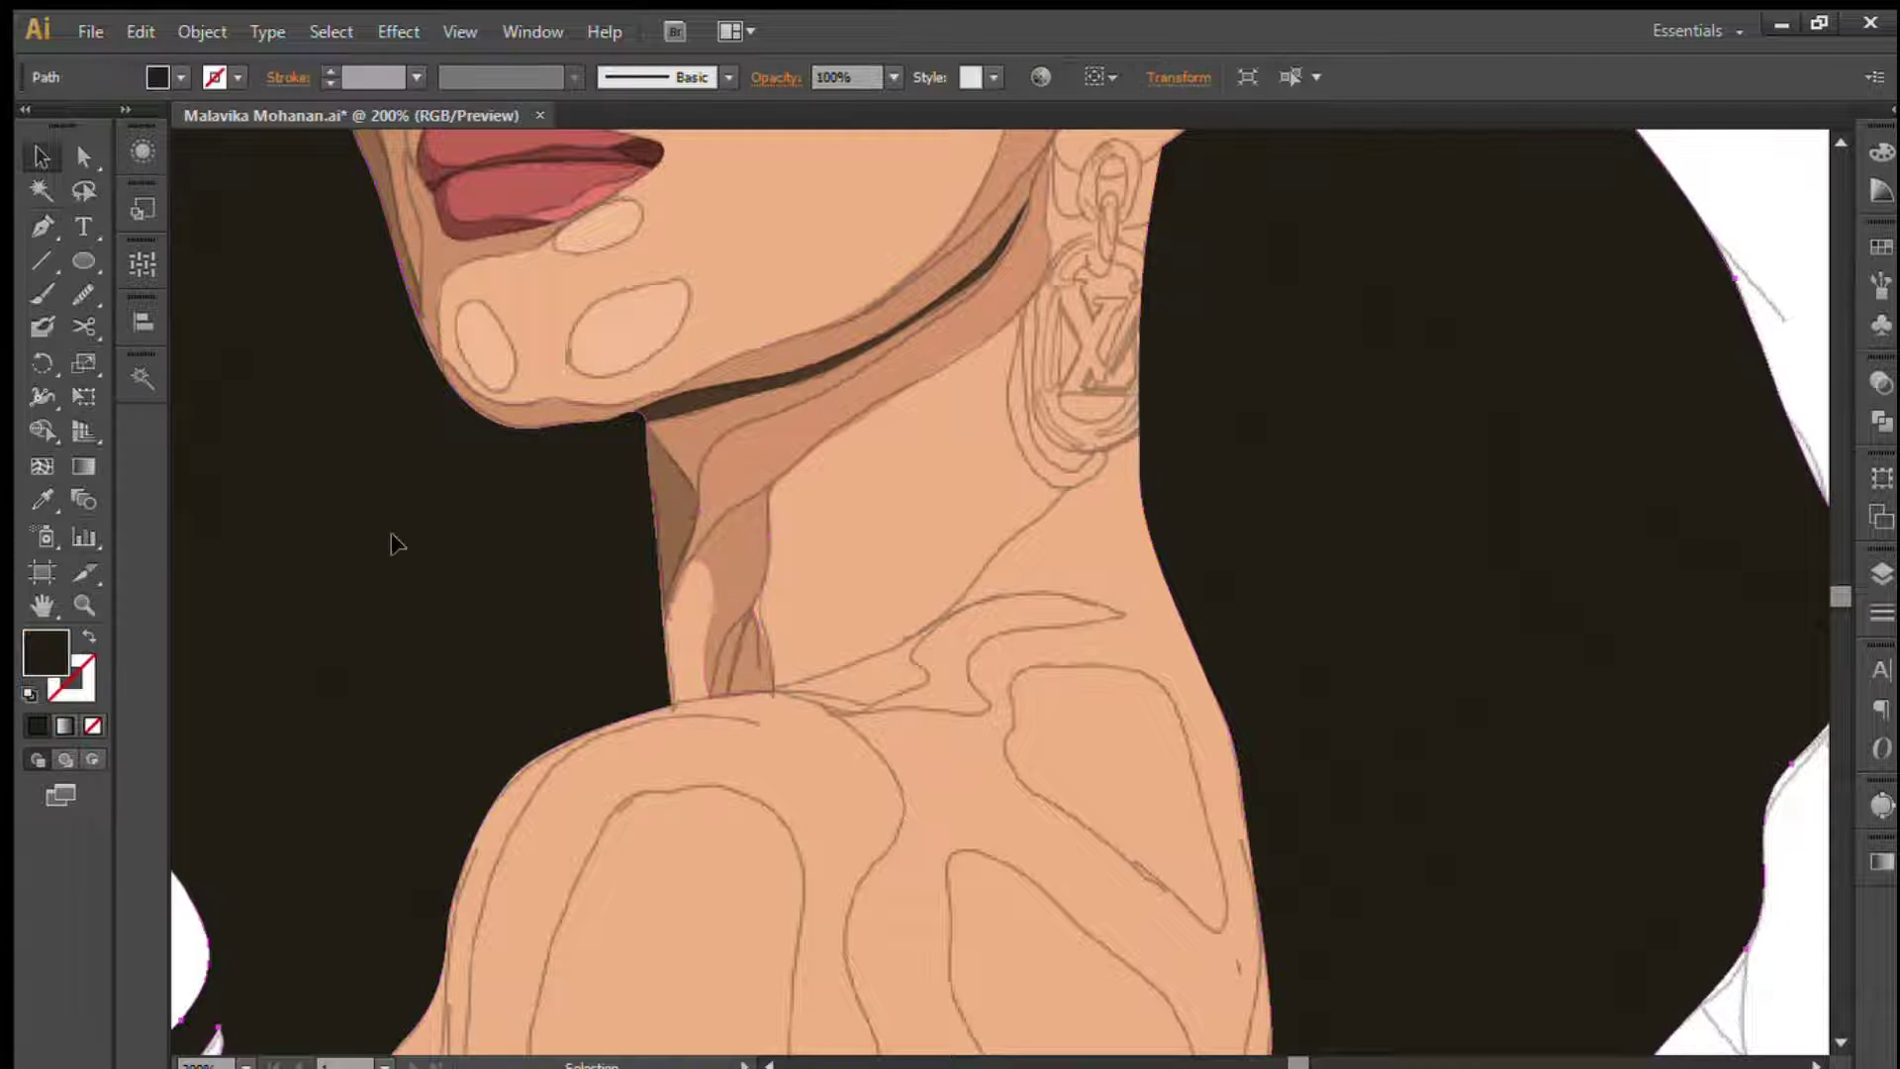
{"action": "left_click", "coordinate": [768, 693]}
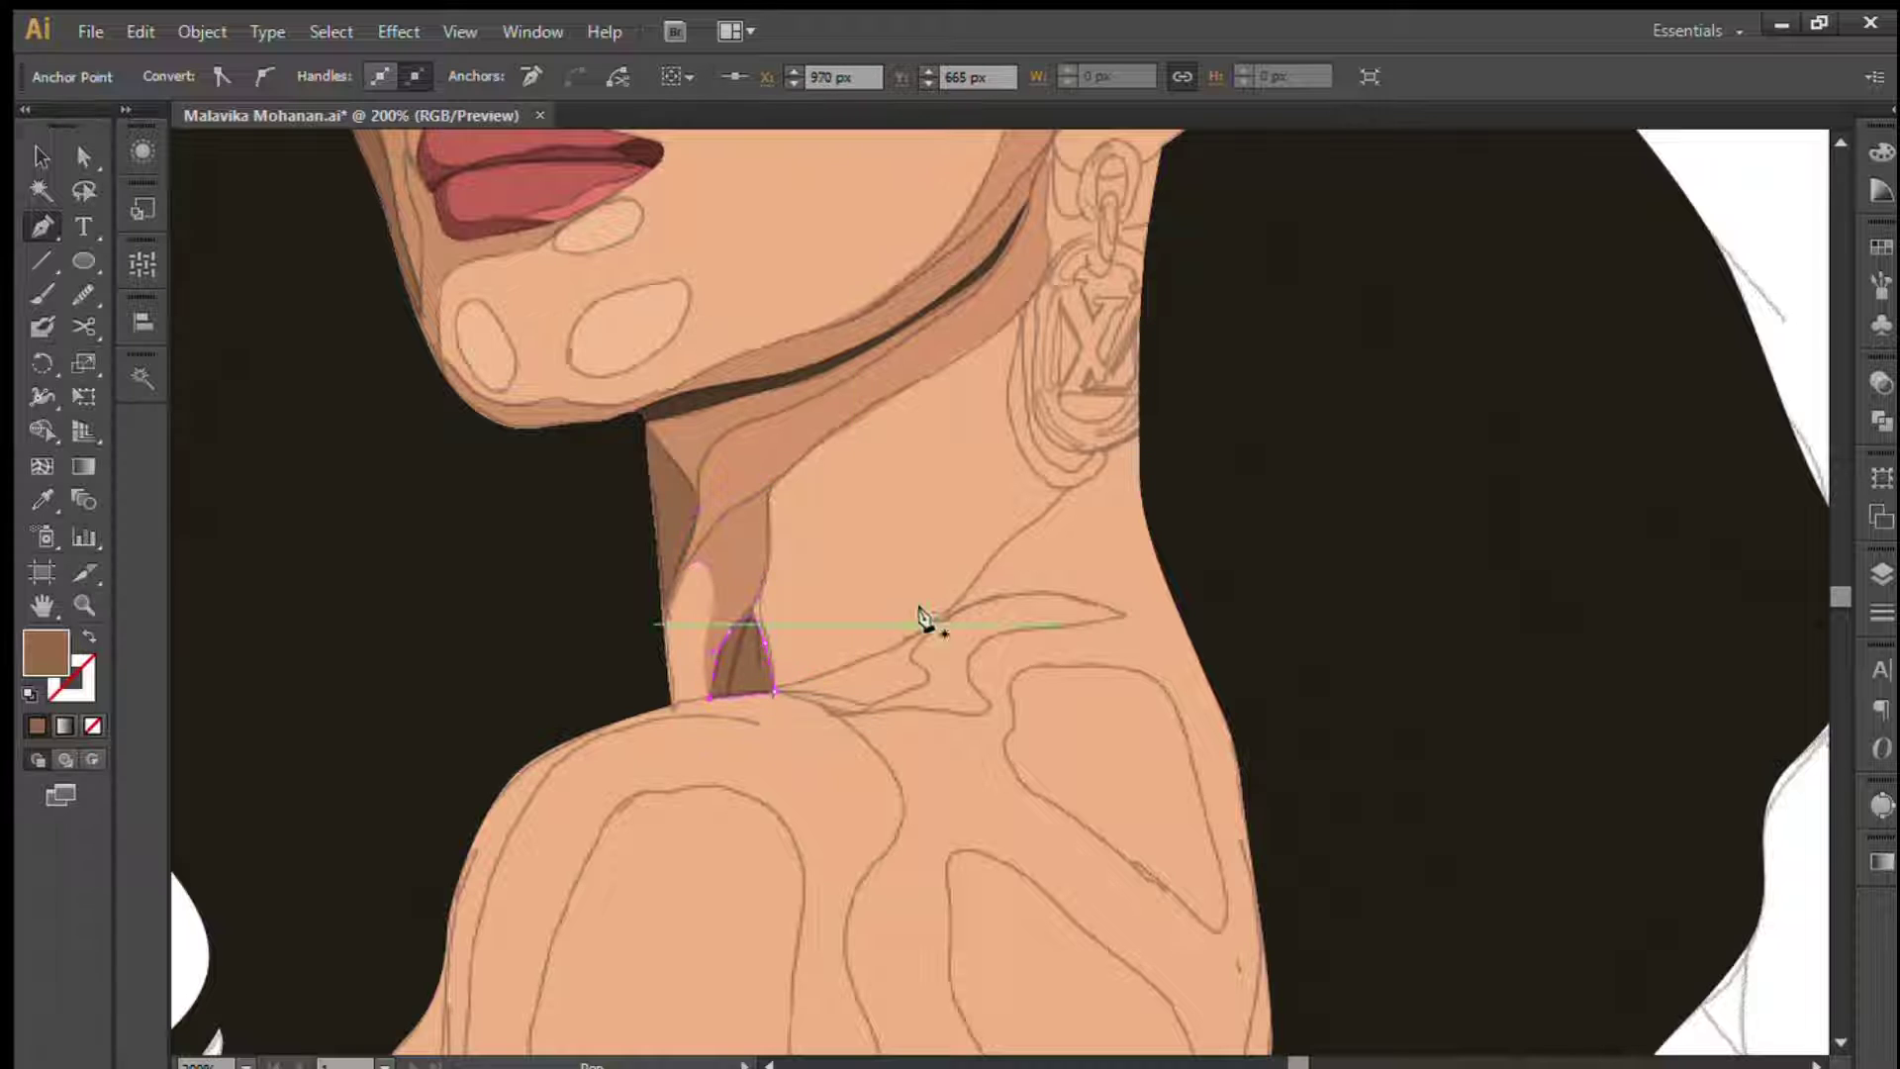
- Select the dark hair shape behind the neck and bring the collar area into view
{"action": "key", "text": "v"}
{"action": "left_click", "coordinate": [675, 628]}
{"action": "mouse_move", "coordinate": [744, 661]}
{"action": "left_mouse_down"}
{"action": "mouse_move", "coordinate": [358, 643]}
{"action": "mouse_move", "coordinate": [564, 479]}
{"action": "mouse_move", "coordinate": [713, 488]}
{"action": "mouse_move", "coordinate": [517, 692]}
{"action": "mouse_move", "coordinate": [847, 596]}
{"action": "mouse_move", "coordinate": [884, 787]}
{"action": "left_mouse_up"}
{"action": "key", "text": "p"}
- Trace an open peach shadow path from below the earring along the neckline to the shoulder
{"action": "left_click_drag", "start_coordinate": [1032, 507], "coordinate": [1121, 334]}
{"action": "left_click", "coordinate": [787, 584]}
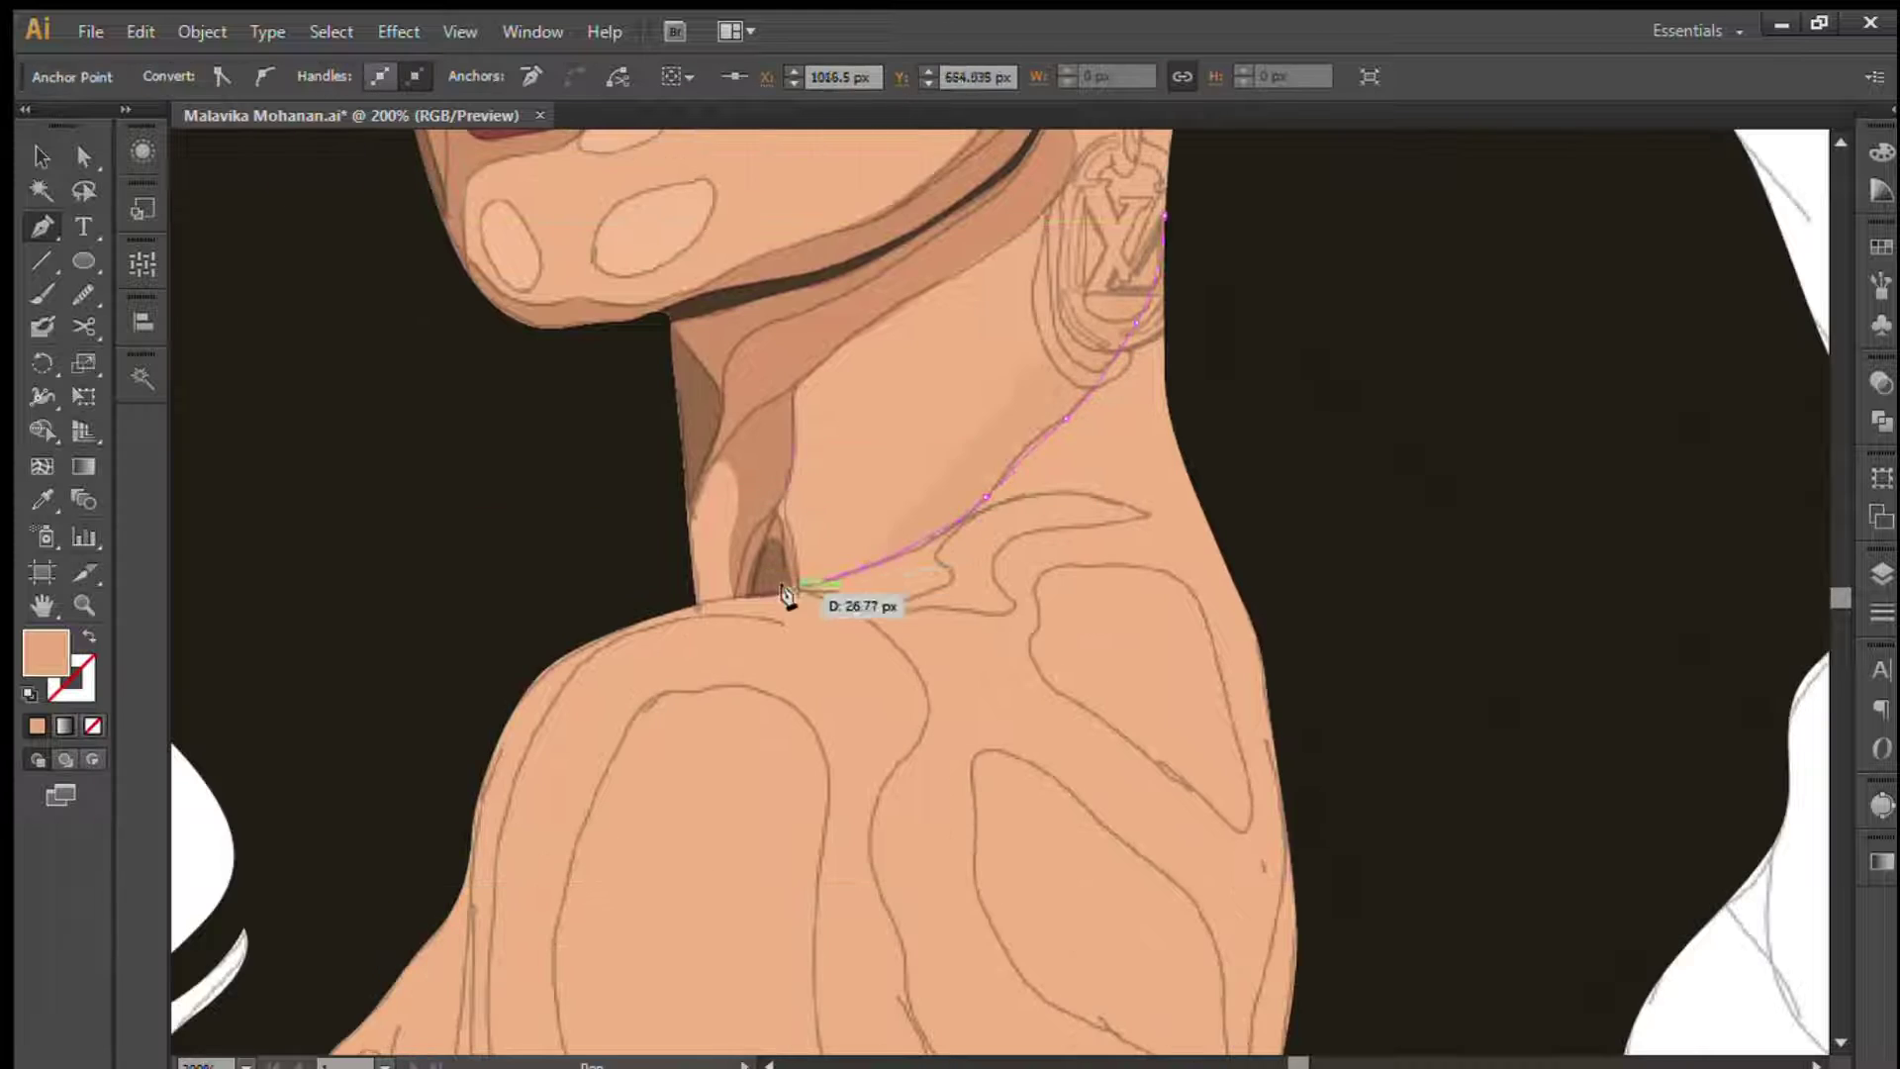
{"action": "left_click_drag", "start_coordinate": [782, 594], "coordinate": [634, 310]}
{"action": "left_click", "coordinate": [703, 322]}
{"action": "left_click", "coordinate": [768, 374]}
{"action": "left_click", "coordinate": [778, 426]}
{"action": "left_click_drag", "start_coordinate": [768, 462], "coordinate": [734, 337]}
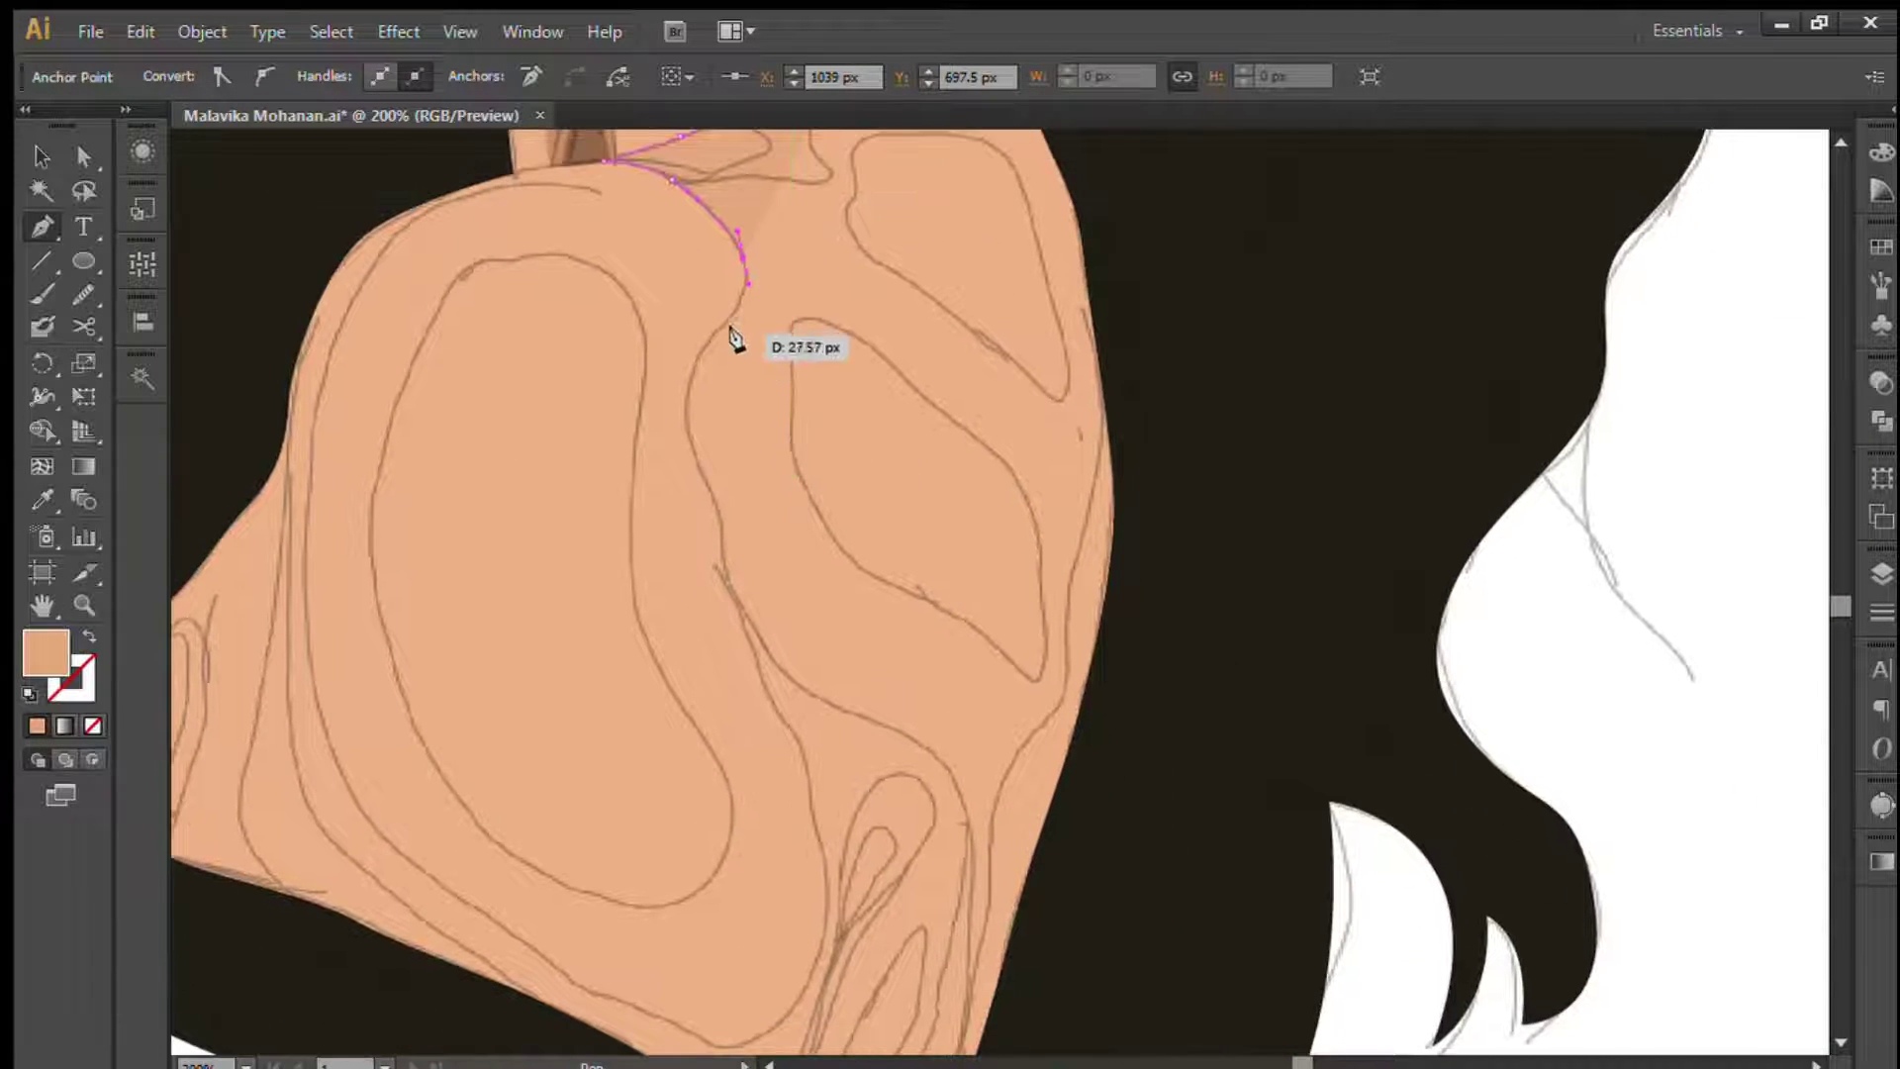
{"action": "left_click_drag", "start_coordinate": [728, 584], "coordinate": [739, 455]}
{"action": "left_click", "coordinate": [732, 435]}
- Extend the shadow path further down the shoulder and select the new shoulder shape
{"action": "mouse_move", "coordinate": [881, 654]}
{"action": "left_mouse_down"}
{"action": "mouse_move", "coordinate": [823, 426]}
{"action": "mouse_move", "coordinate": [835, 543]}
{"action": "left_mouse_up"}
{"action": "left_click", "coordinate": [822, 425]}
{"action": "left_click", "coordinate": [821, 648]}
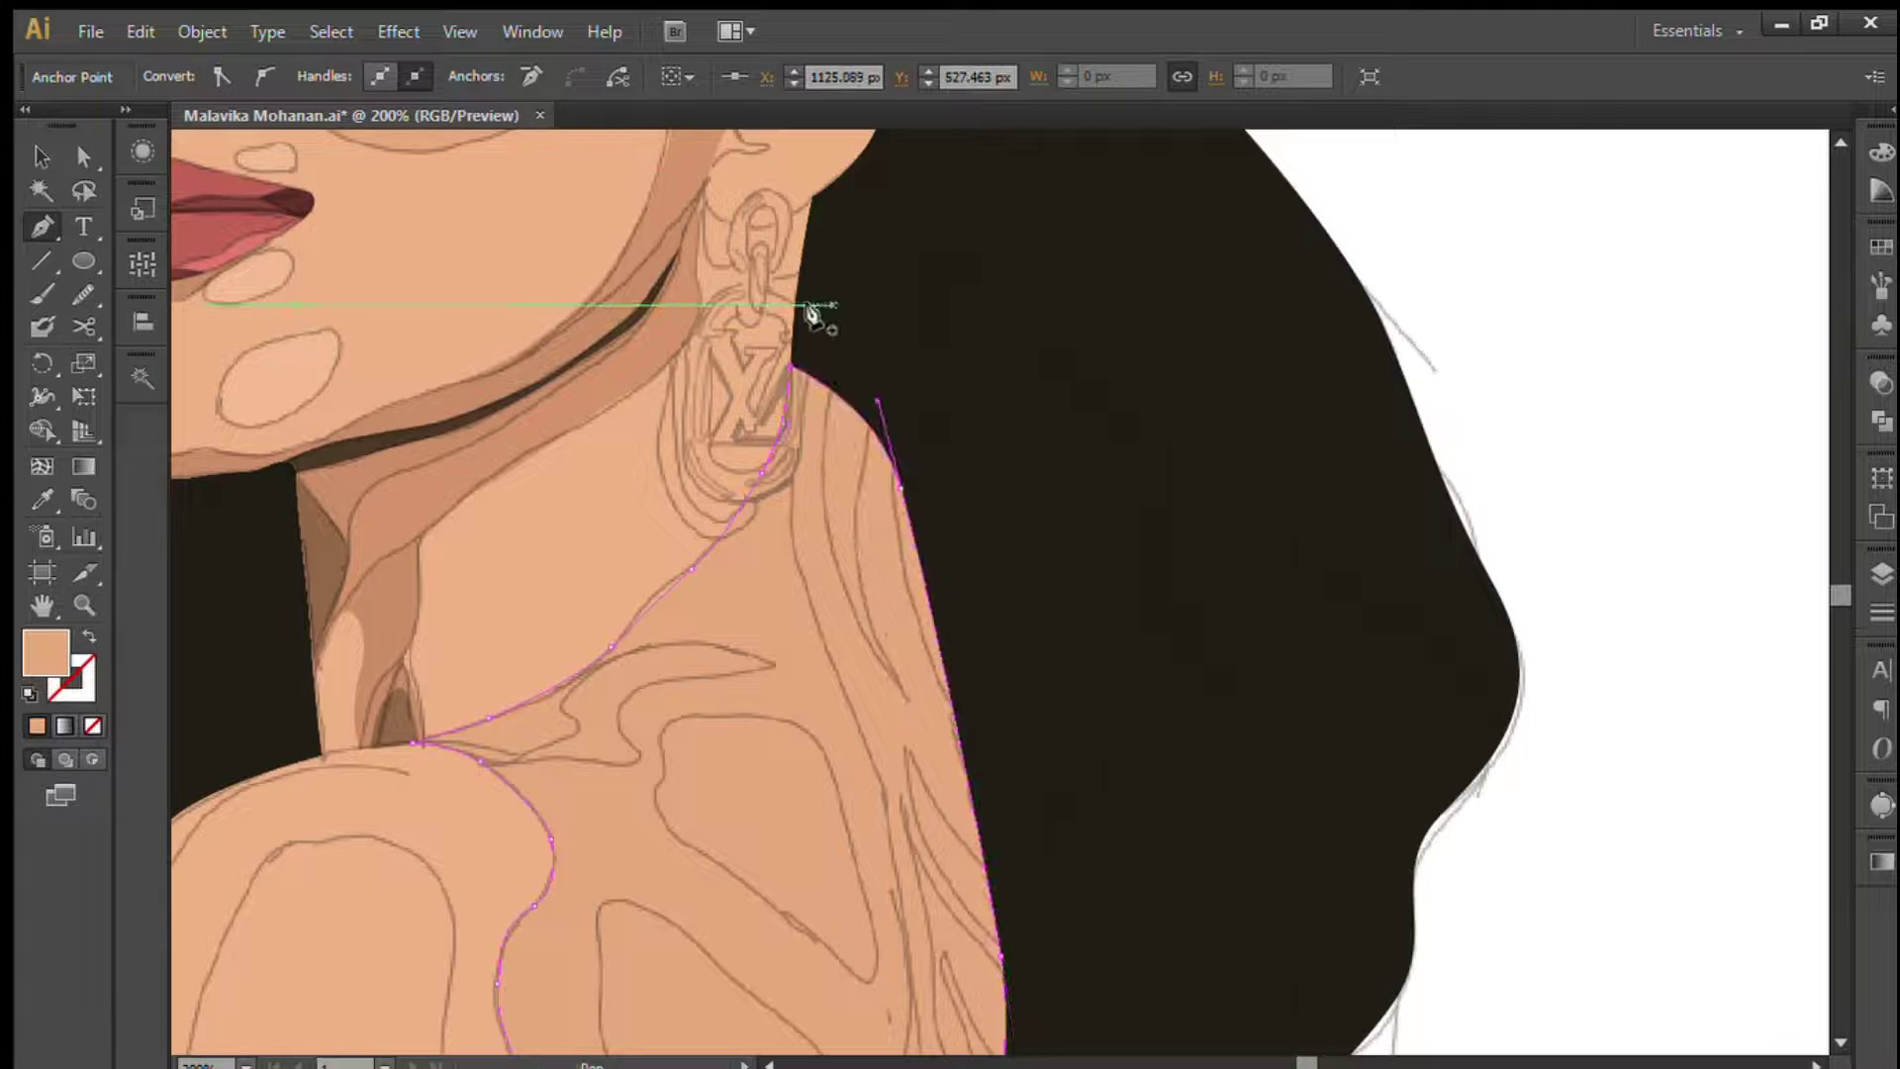
{"action": "key", "text": "v"}
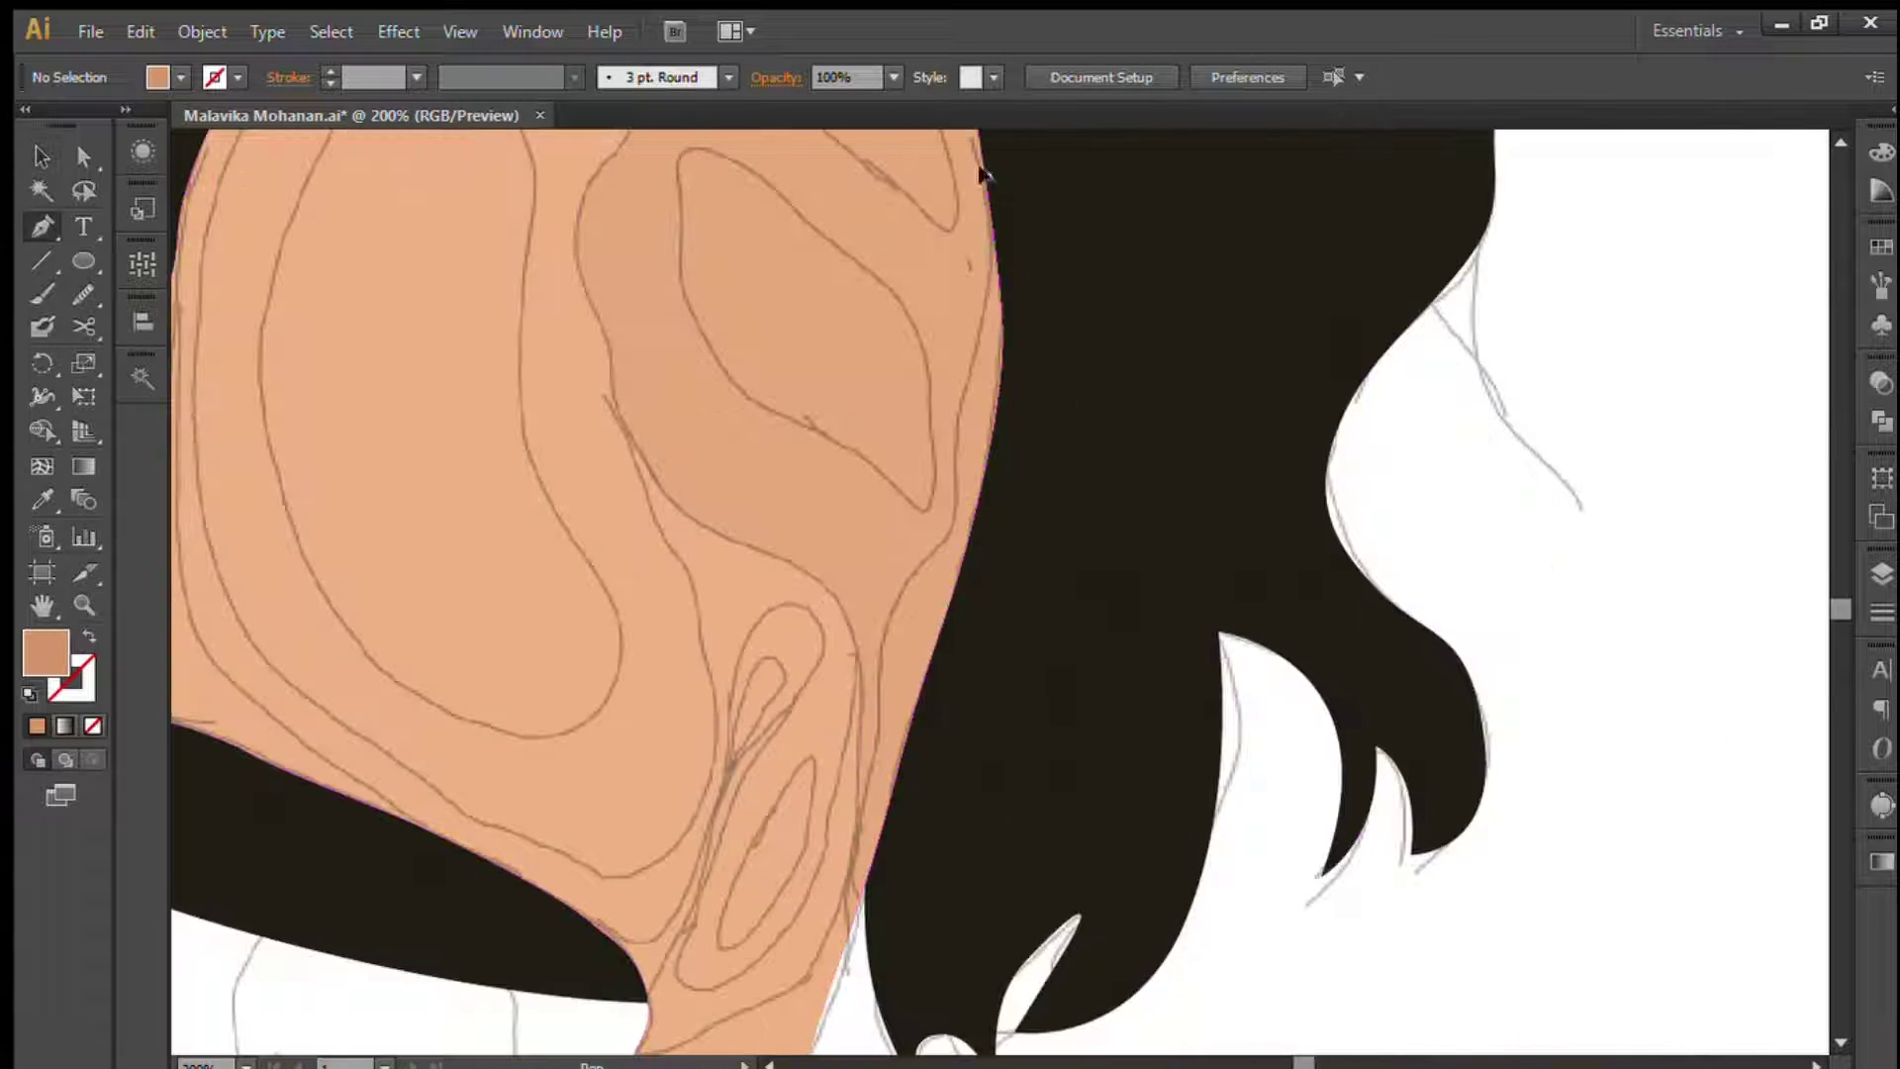
{"action": "left_click", "coordinate": [980, 173]}
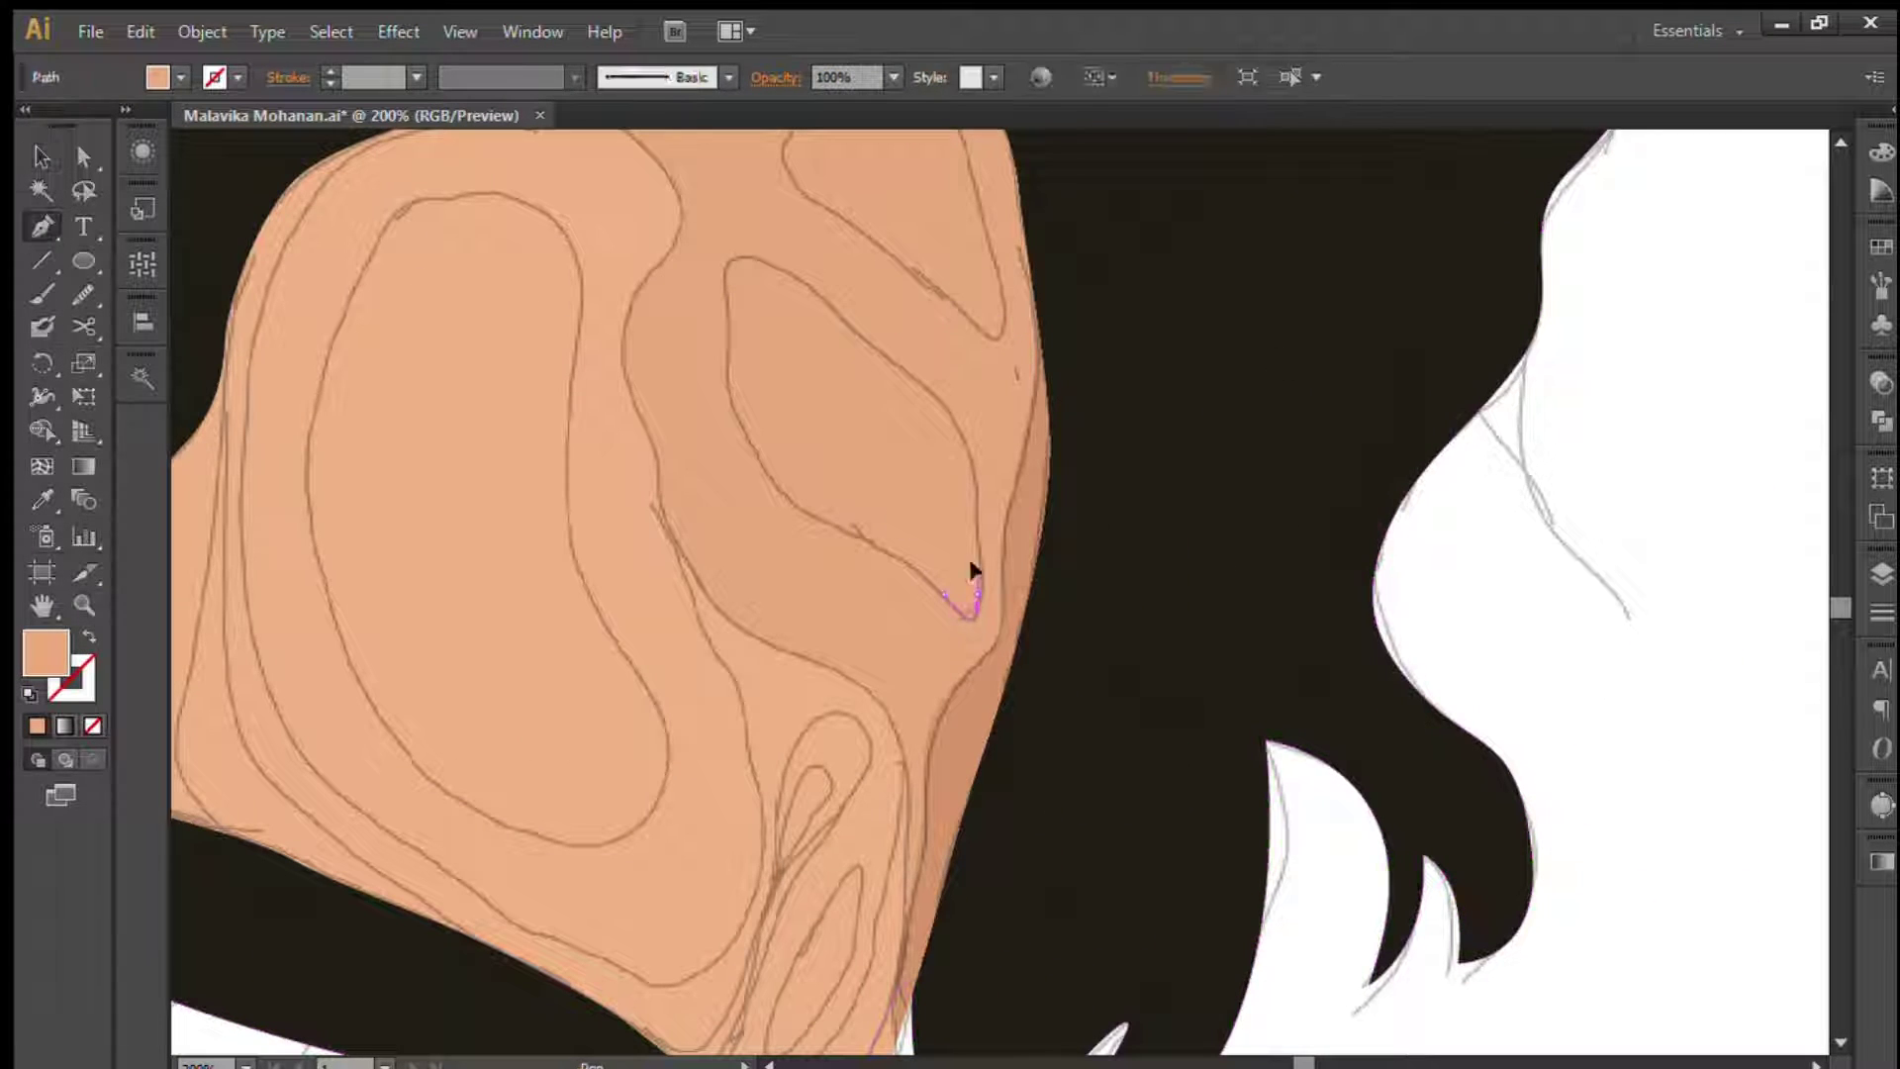
- Trace the shoulder highlight outline and draw a second highlight on the upper shoulder
{"action": "left_click", "coordinate": [977, 505]}
{"action": "left_click", "coordinate": [953, 409]}
{"action": "left_click", "coordinate": [876, 350]}
{"action": "left_click_drag", "start_coordinate": [834, 306], "coordinate": [771, 270]}
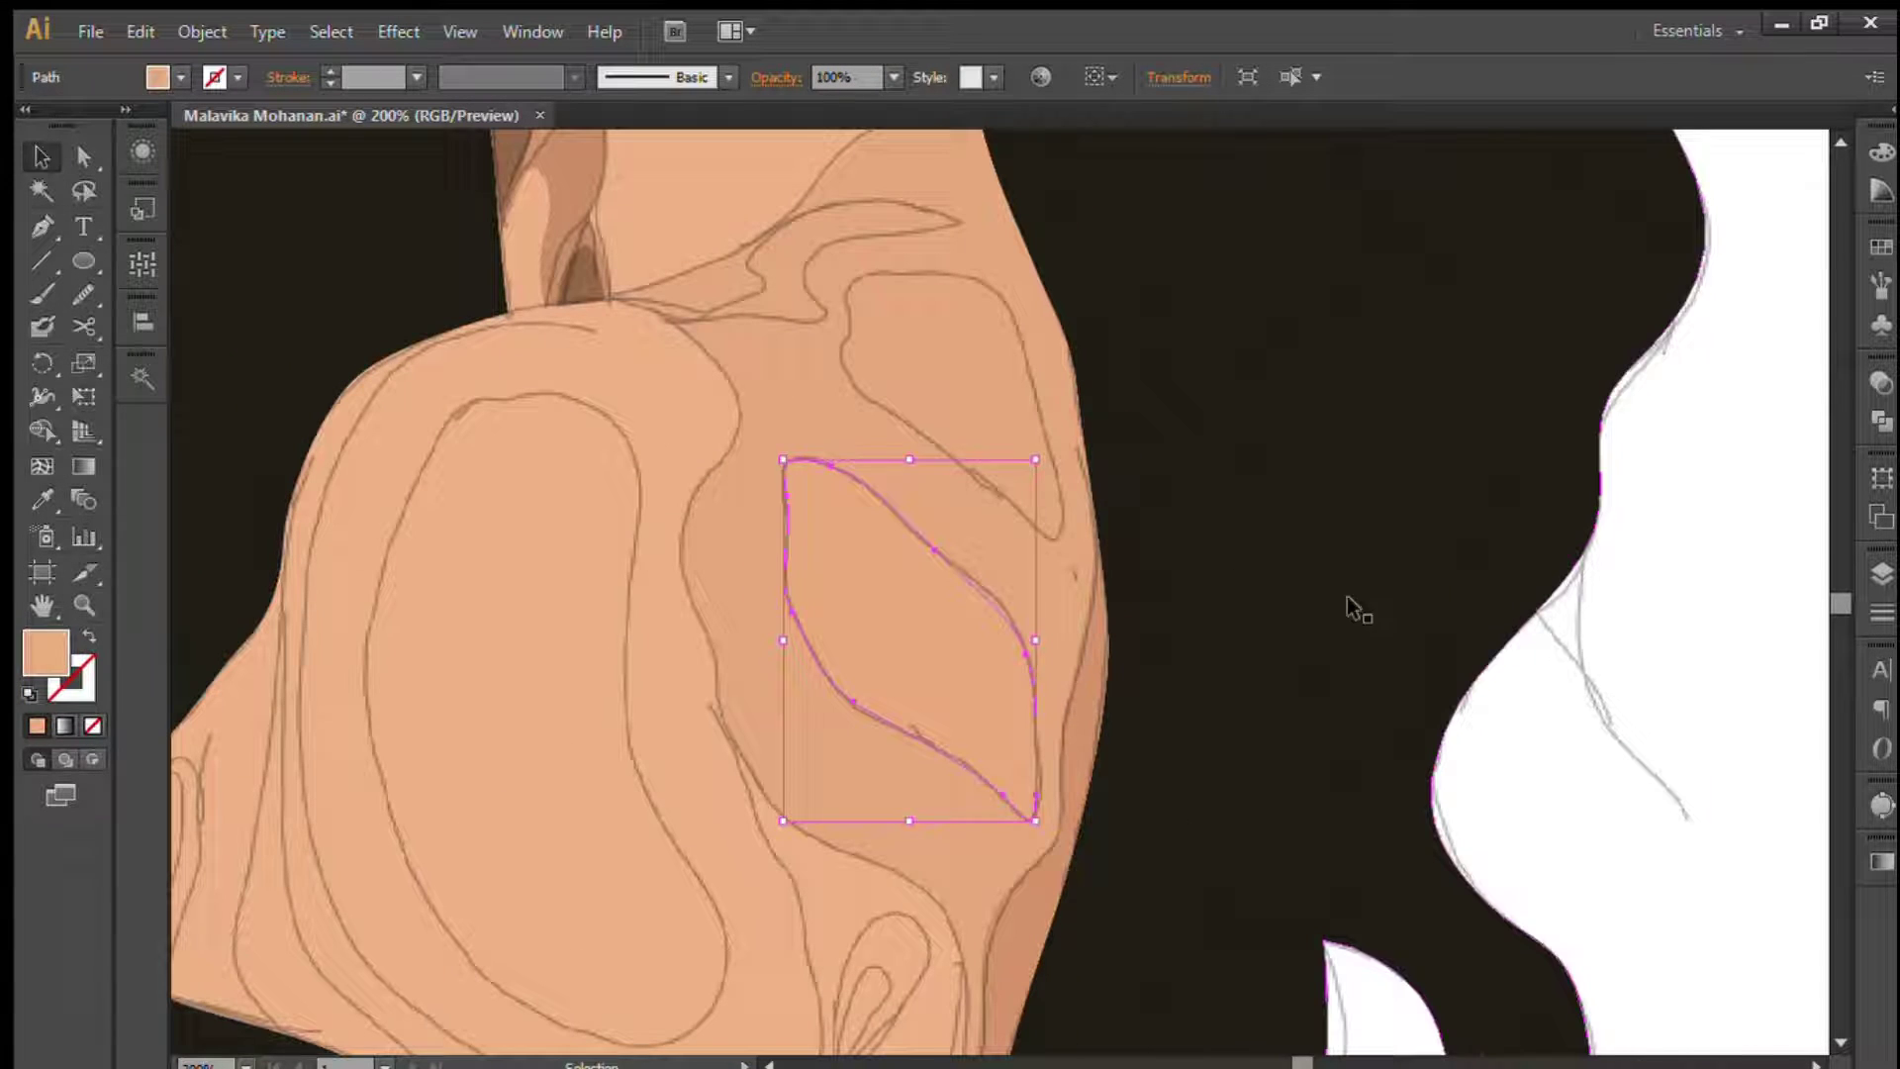
{"action": "left_click", "coordinate": [1351, 601]}
{"action": "key", "text": "p"}
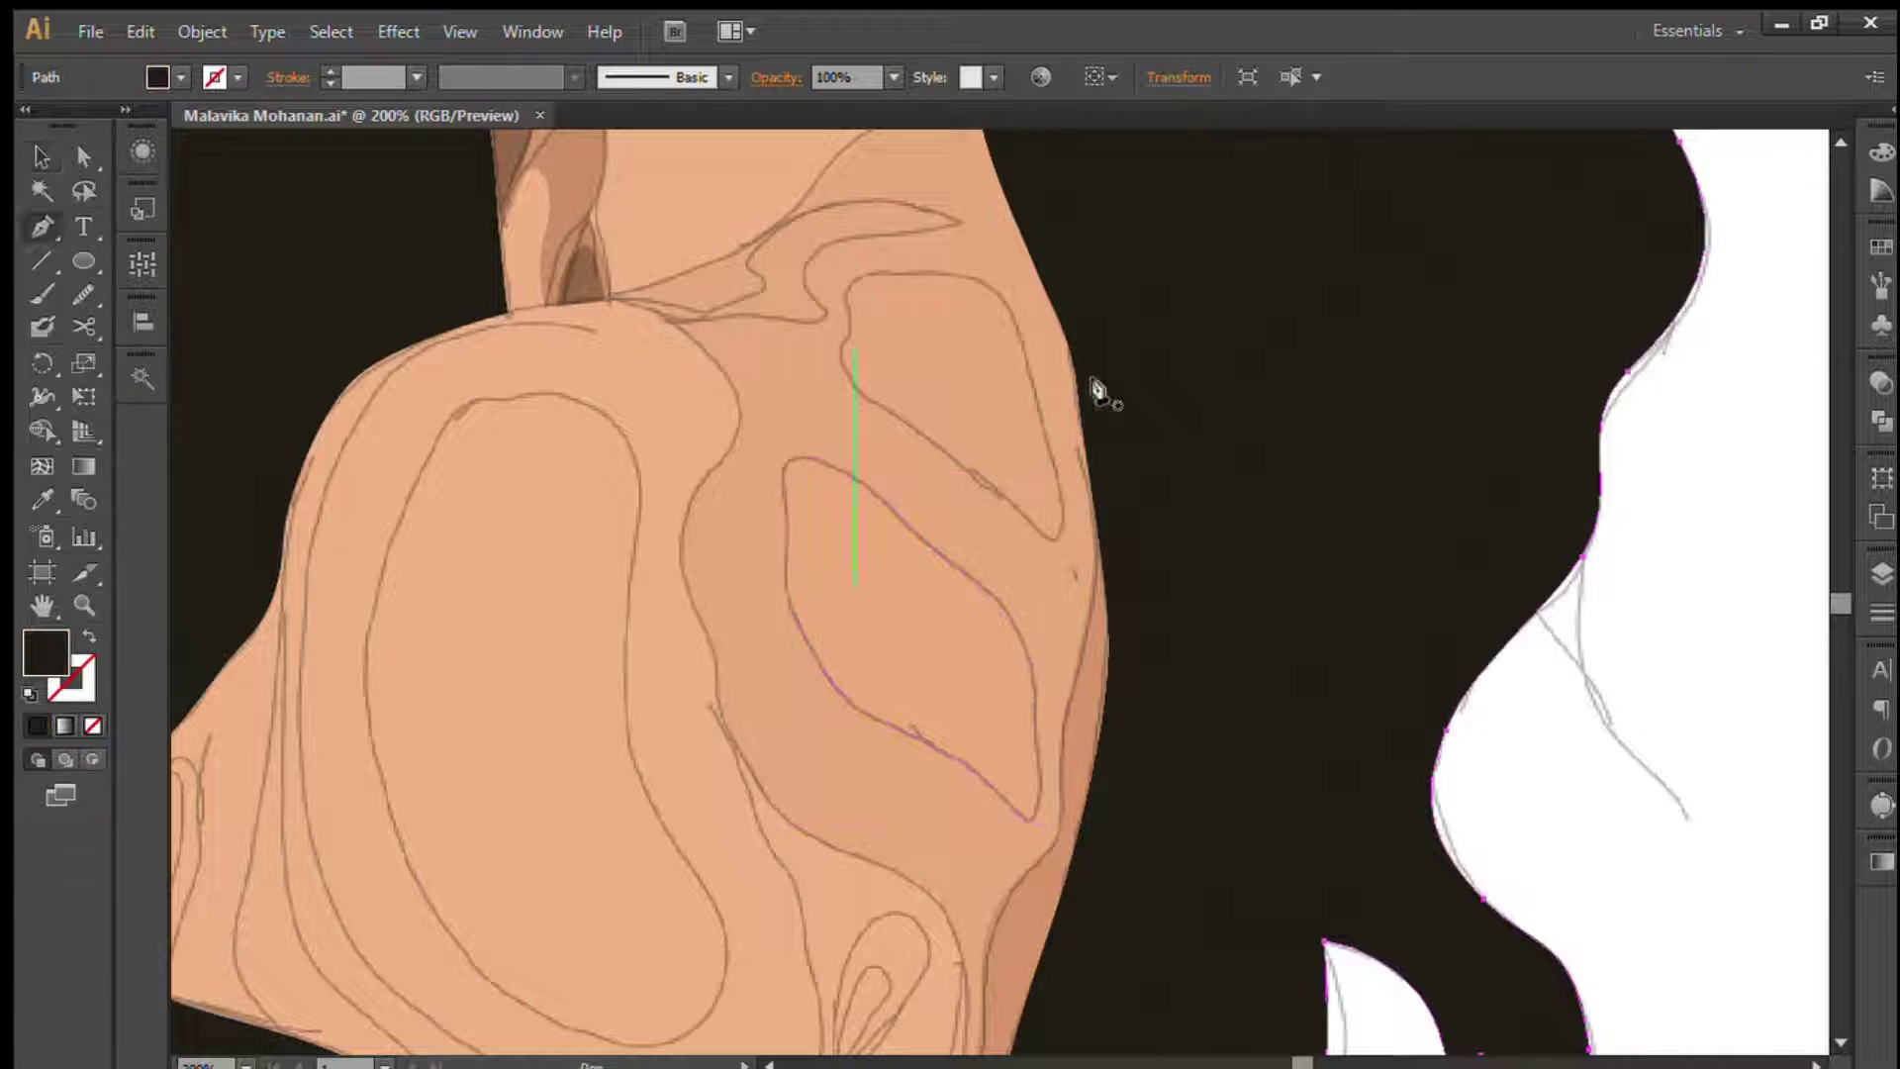
{"action": "left_click", "coordinate": [896, 535], "text": "ctrl"}
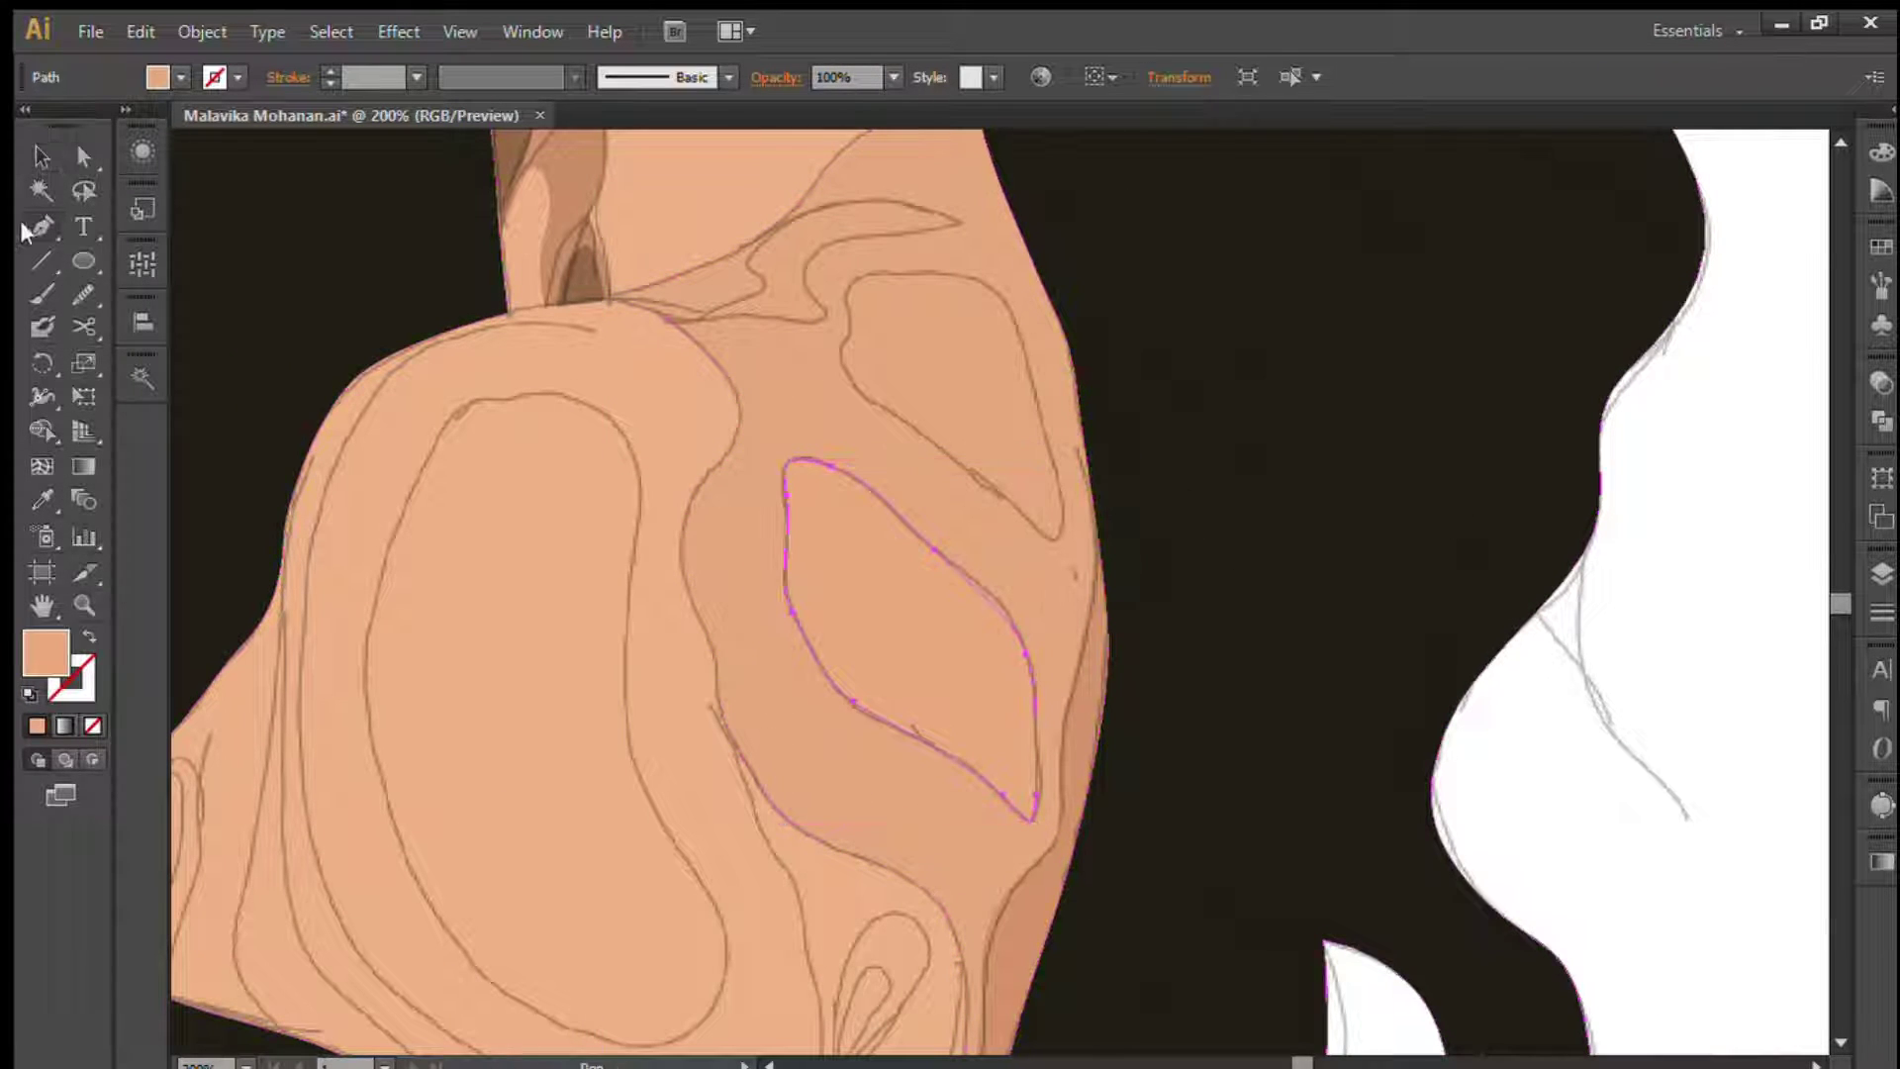
{"action": "left_click_drag", "start_coordinate": [829, 348], "coordinate": [1005, 297]}
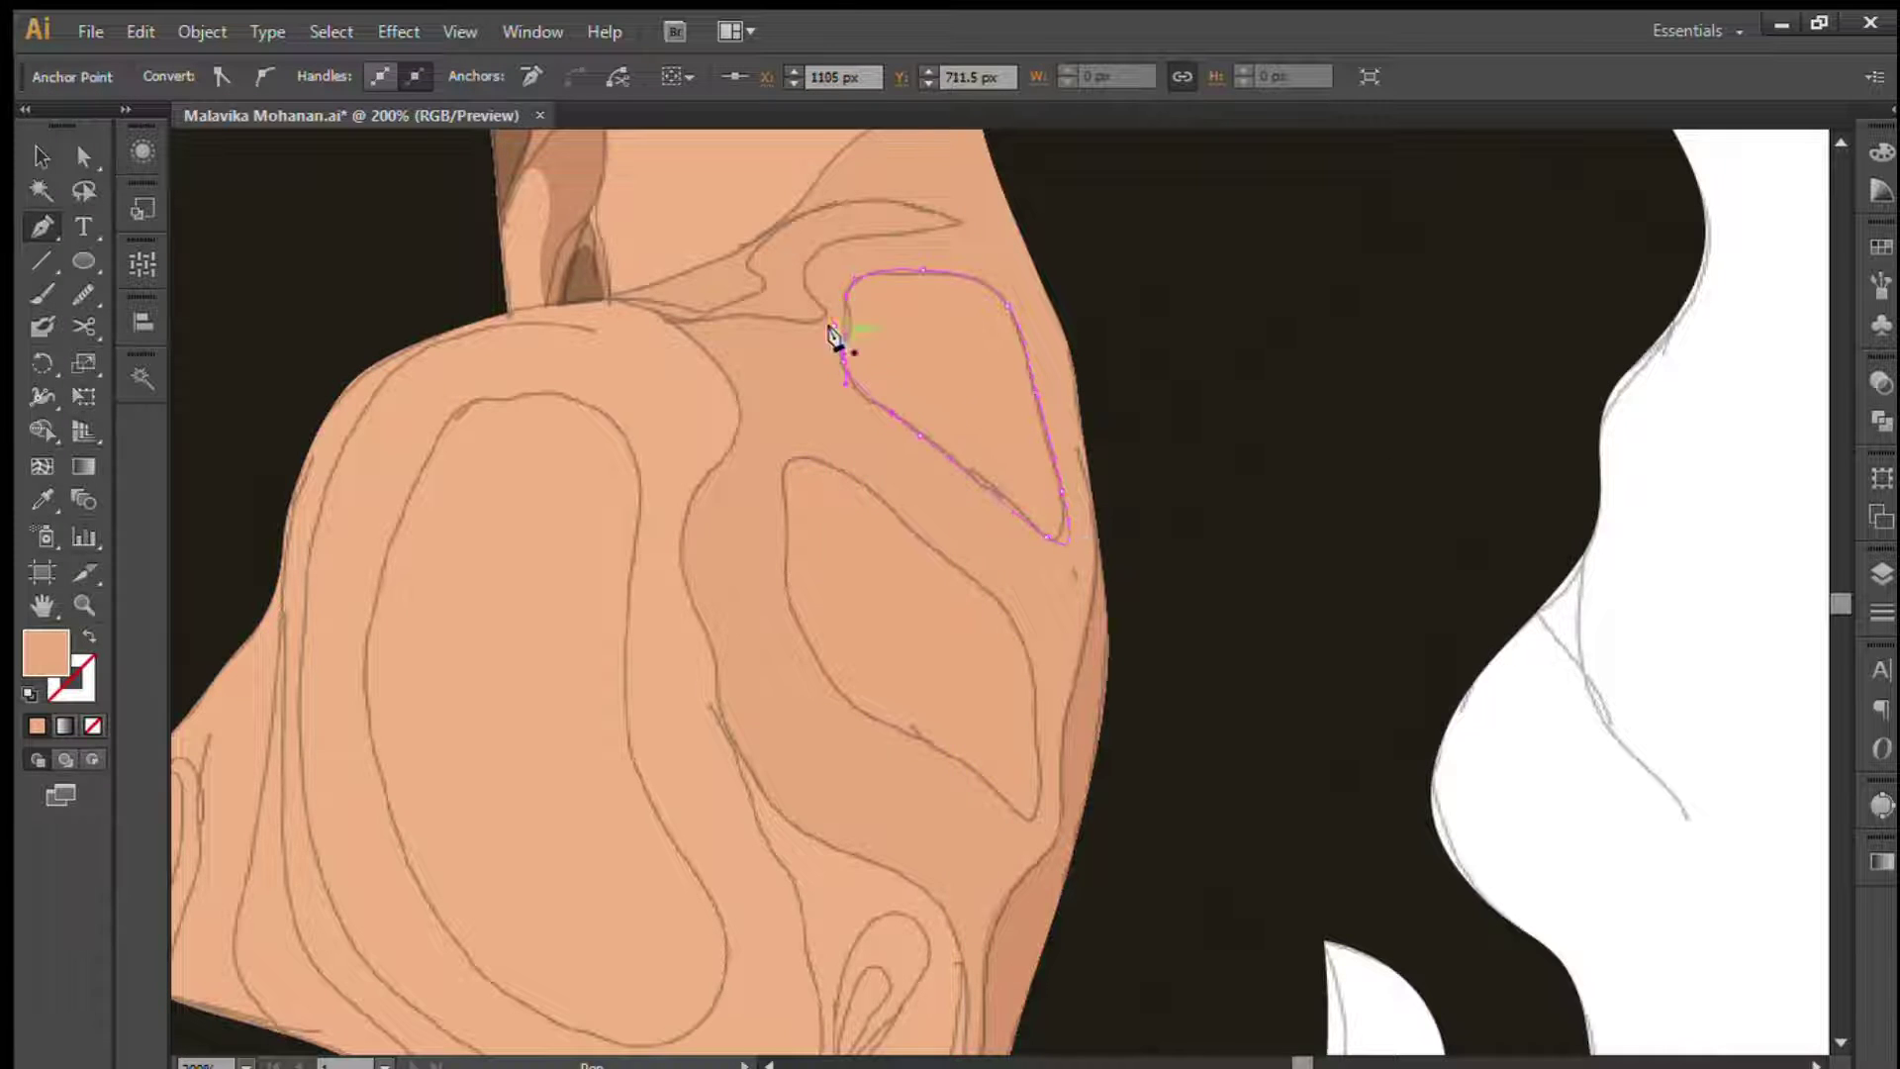
- Bring the neck and shoulder into view and start a darker shadow along the shoulder edge
{"action": "scroll", "coordinate": [891, 297], "scroll_direction": "down", "scroll_amount": 3}
{"action": "key", "text": "v"}
{"action": "mouse_move", "coordinate": [822, 457]}
{"action": "left_mouse_down"}
{"action": "mouse_move", "coordinate": [1201, 487]}
{"action": "mouse_move", "coordinate": [1314, 390]}
{"action": "mouse_move", "coordinate": [1007, 158]}
{"action": "mouse_move", "coordinate": [896, 501]}
{"action": "left_mouse_up"}
{"action": "key", "text": "p"}
{"action": "left_click", "coordinate": [890, 492]}
{"action": "left_click_drag", "start_coordinate": [739, 574], "coordinate": [709, 626]}
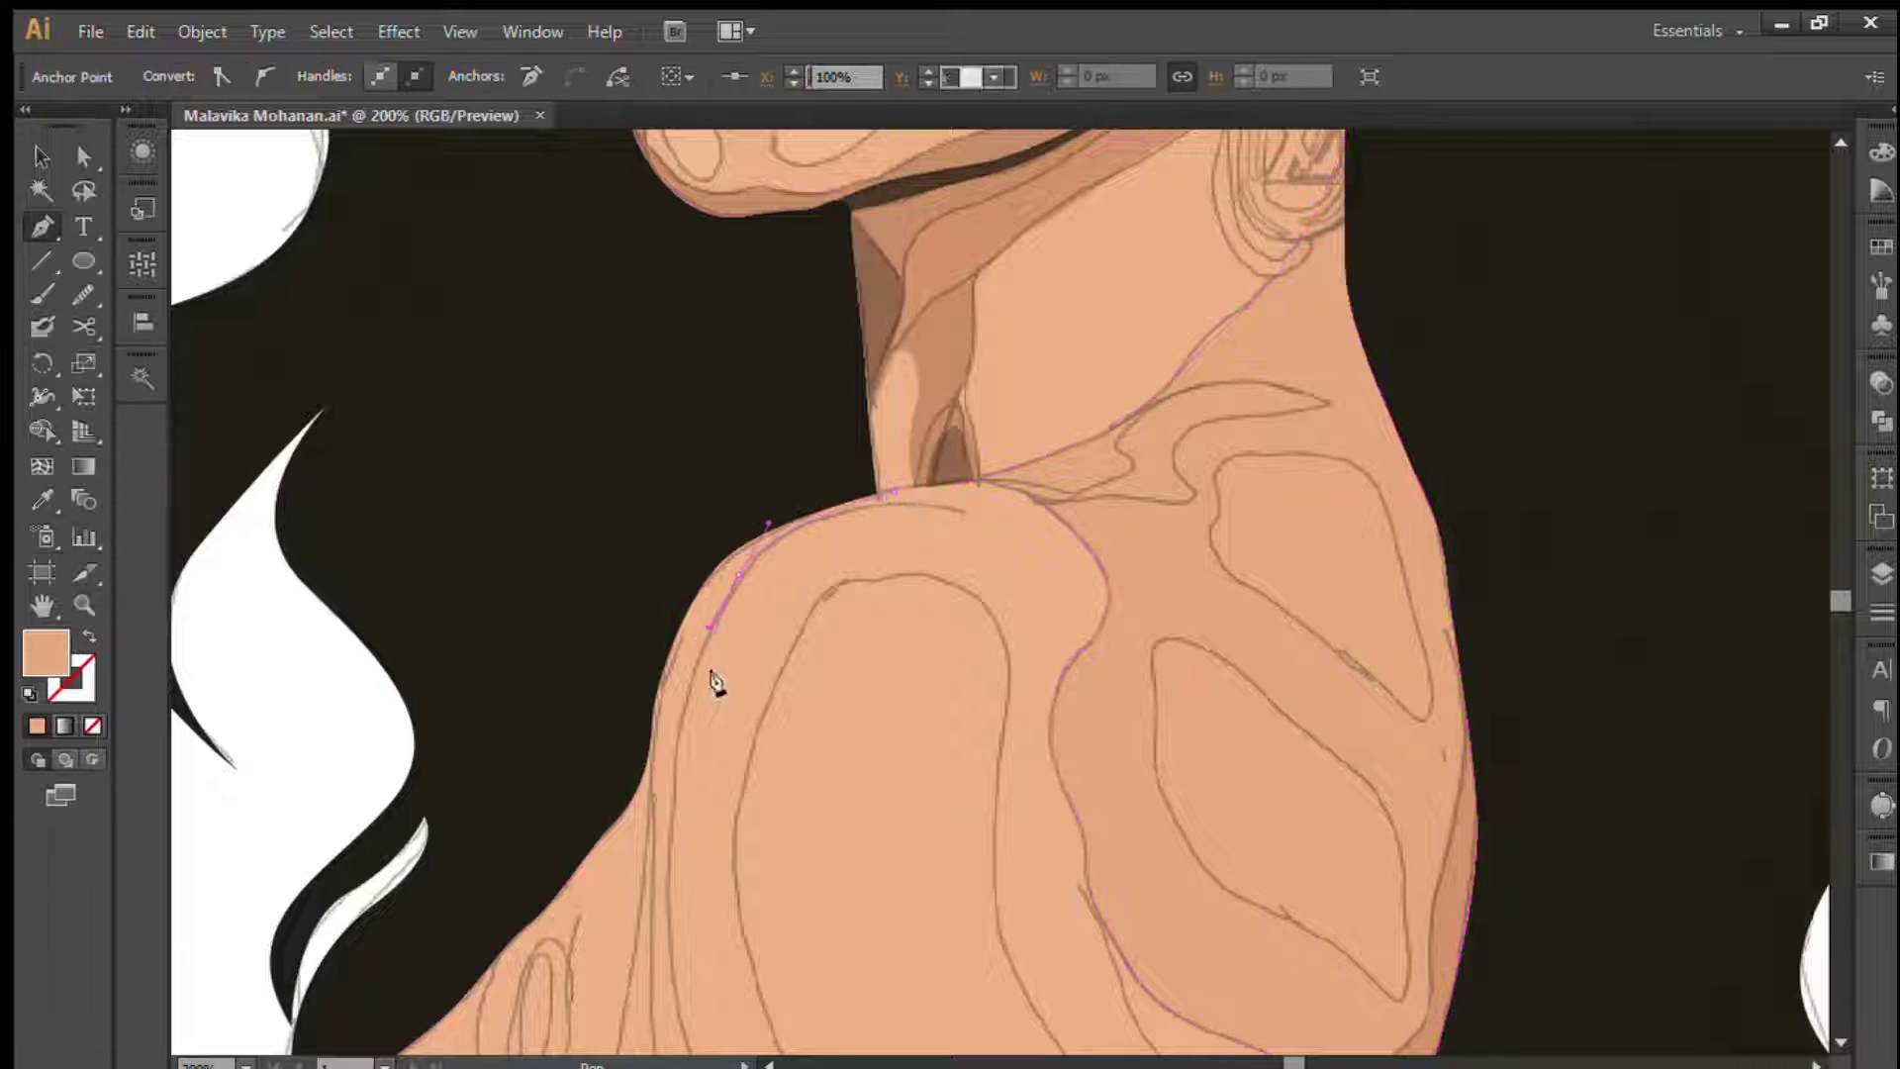
{"action": "scroll", "coordinate": [714, 683], "scroll_direction": "down", "scroll_amount": 5}
{"action": "scroll", "coordinate": [722, 657], "scroll_direction": "down", "scroll_amount": 3}
- Extend the shoulder-edge shadow along the lower shoulder and up its contour, then deselect it
{"action": "left_click", "coordinate": [980, 752]}
{"action": "left_click_drag", "start_coordinate": [1134, 716], "coordinate": [1006, 713]}
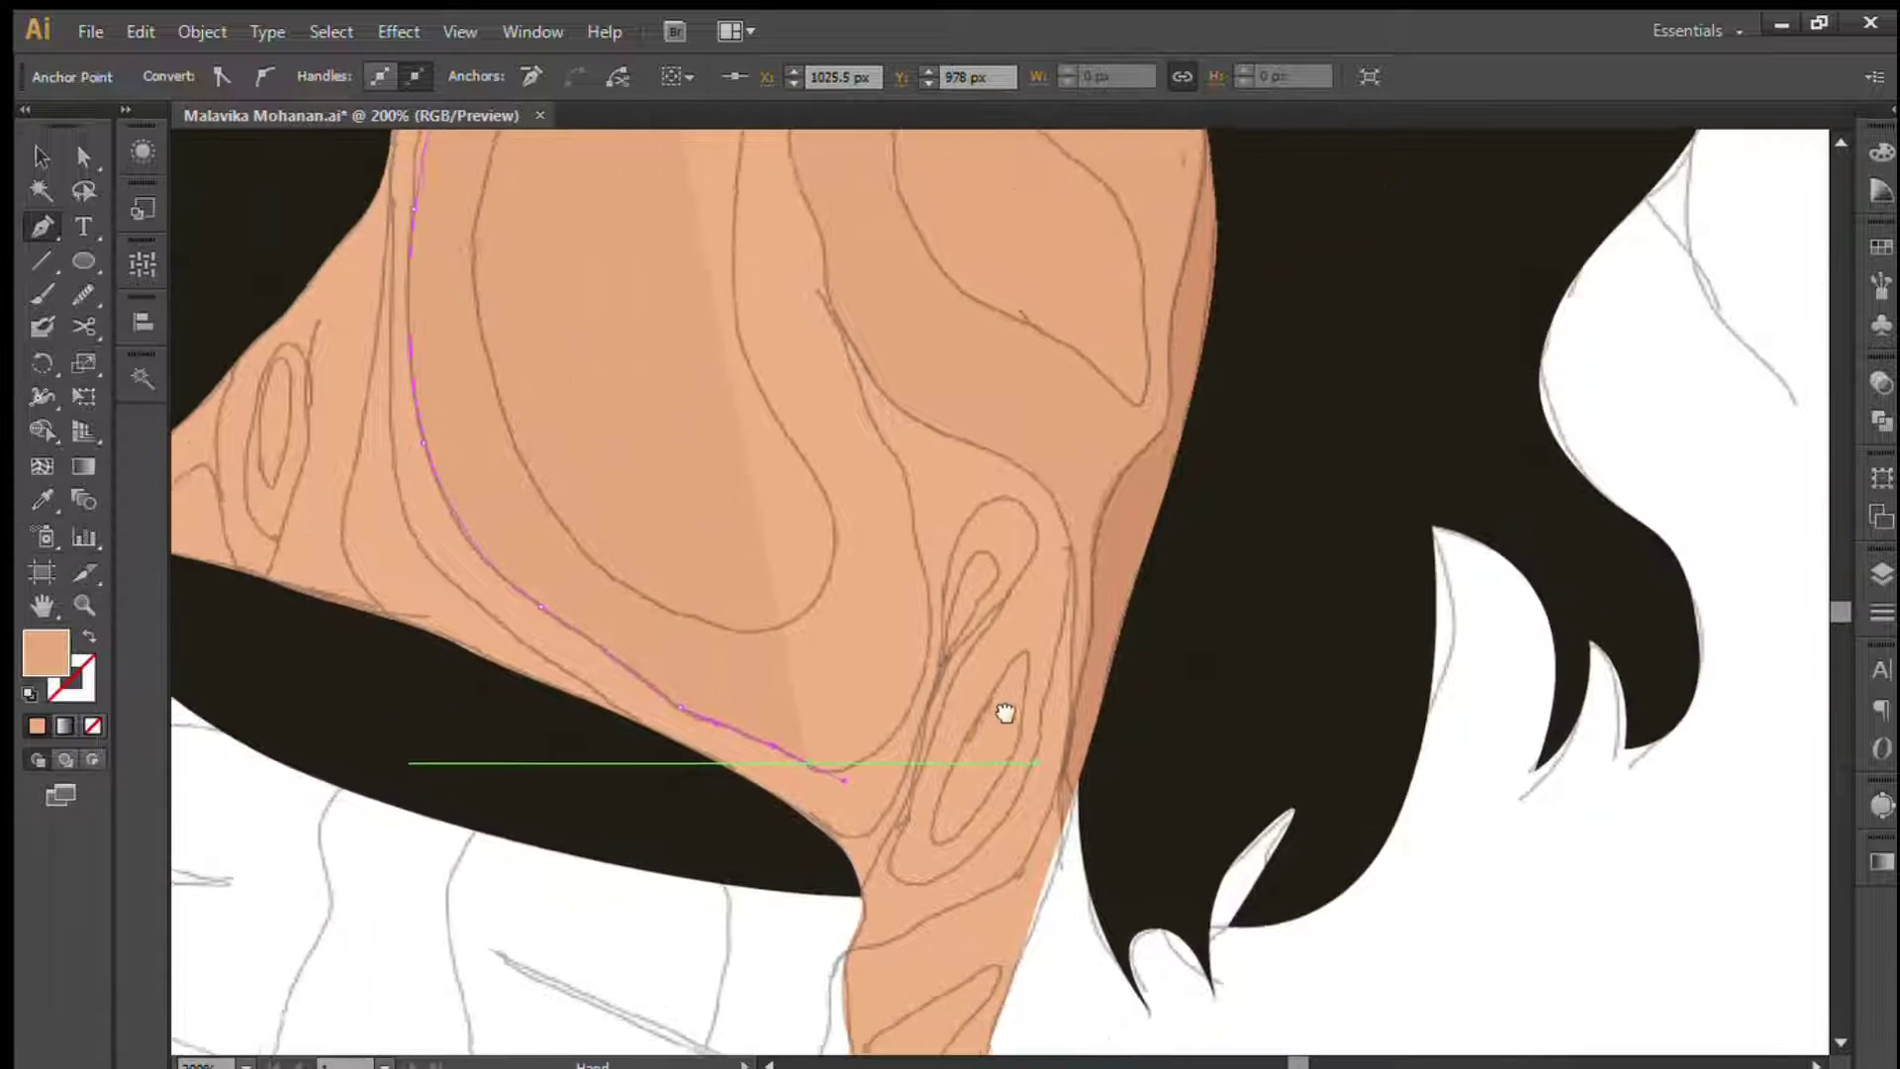
{"action": "scroll", "coordinate": [1005, 713], "scroll_direction": "down", "scroll_amount": 2}
{"action": "left_click_drag", "start_coordinate": [1010, 538], "coordinate": [920, 730]}
{"action": "scroll", "coordinate": [482, 875], "scroll_direction": "up", "scroll_amount": 5}
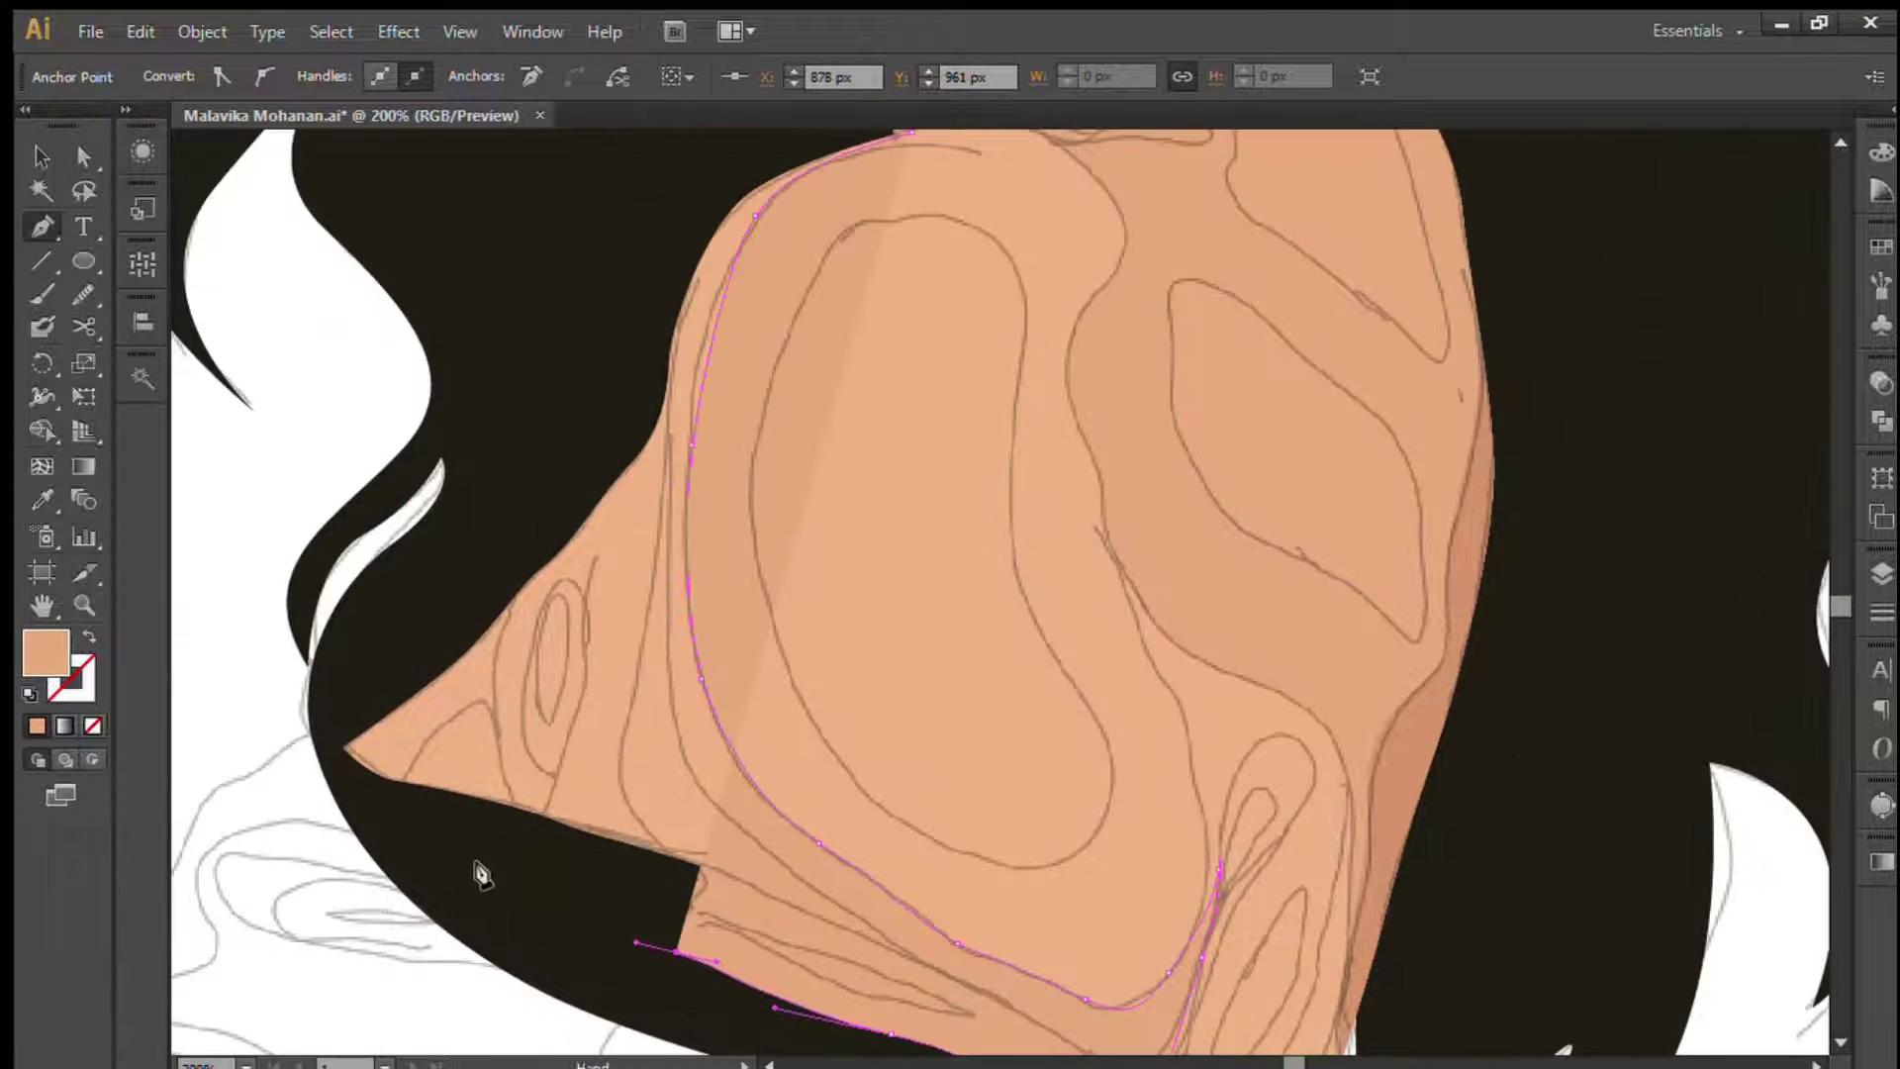
{"action": "left_click_drag", "start_coordinate": [544, 455], "coordinate": [515, 682]}
{"action": "left_click_drag", "start_coordinate": [914, 332], "coordinate": [908, 368]}
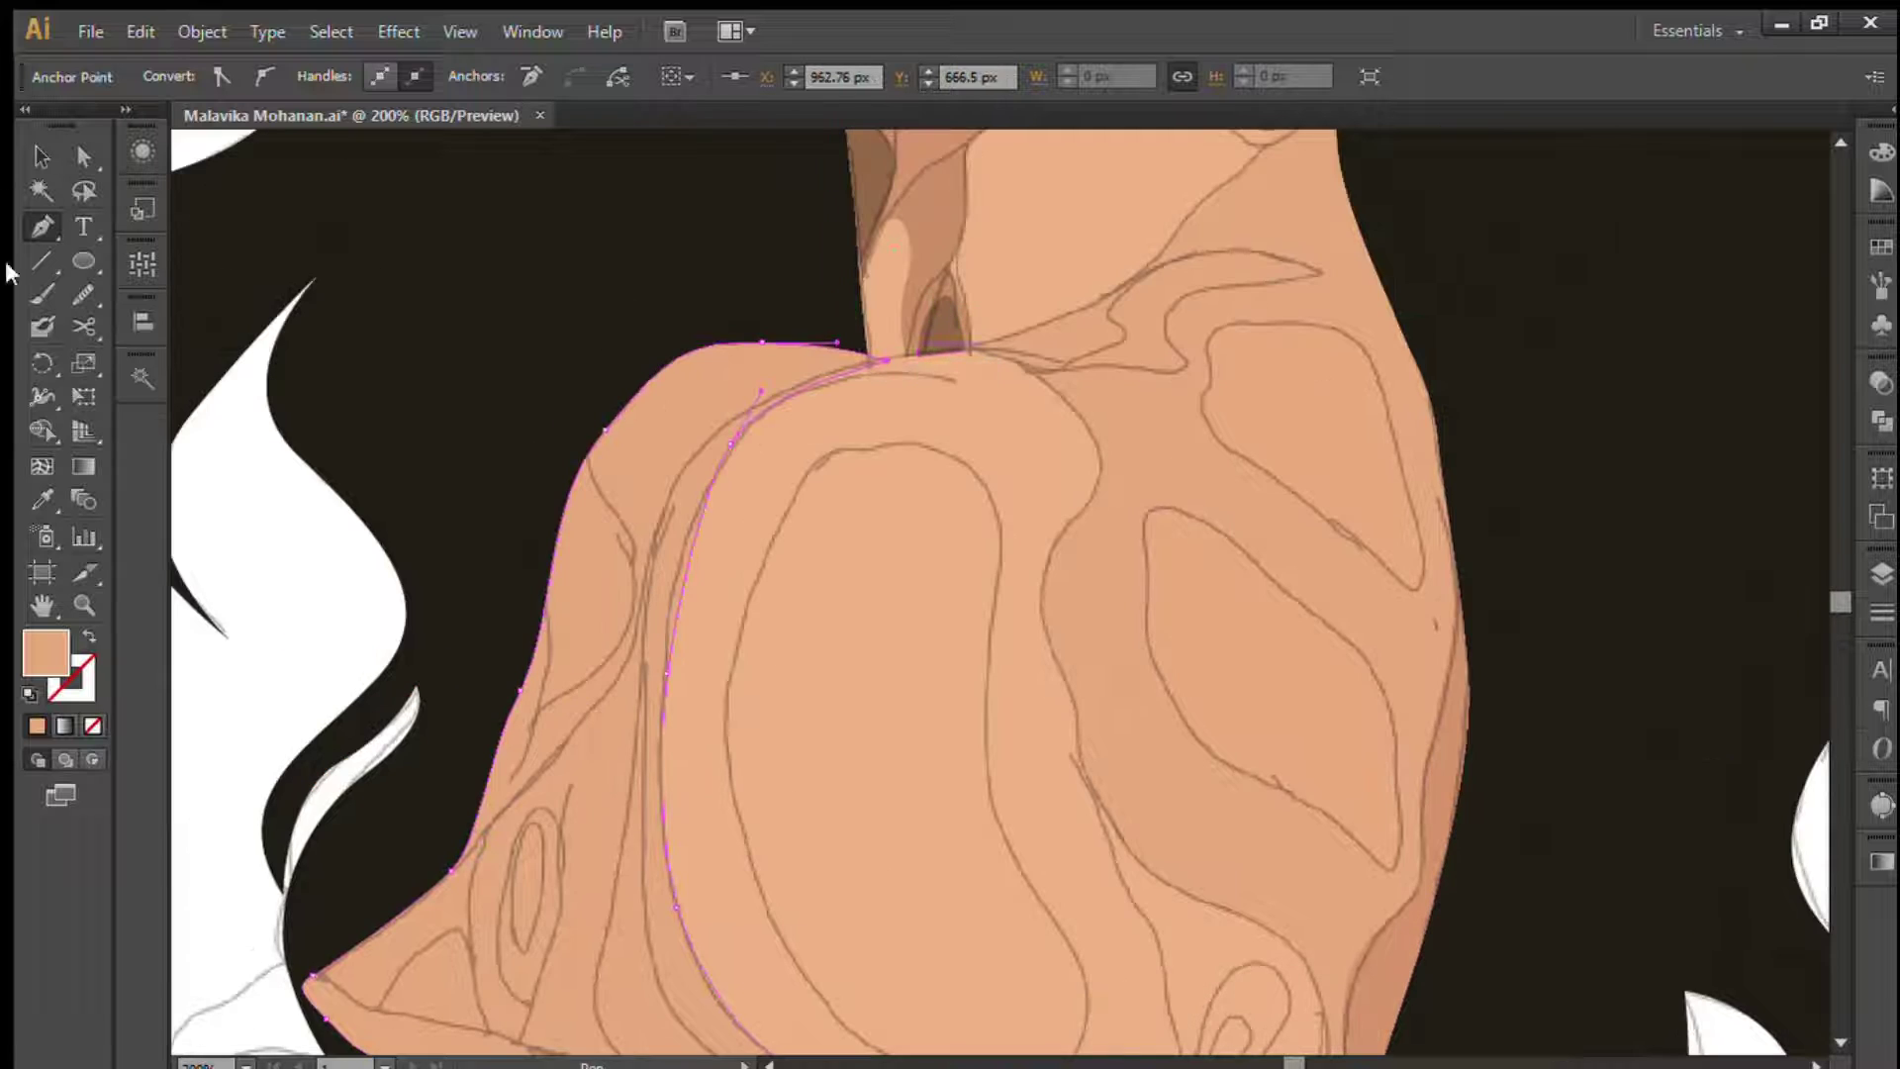
{"action": "key", "text": "v"}
{"action": "scroll", "coordinate": [457, 433], "scroll_direction": "down", "scroll_amount": 4}
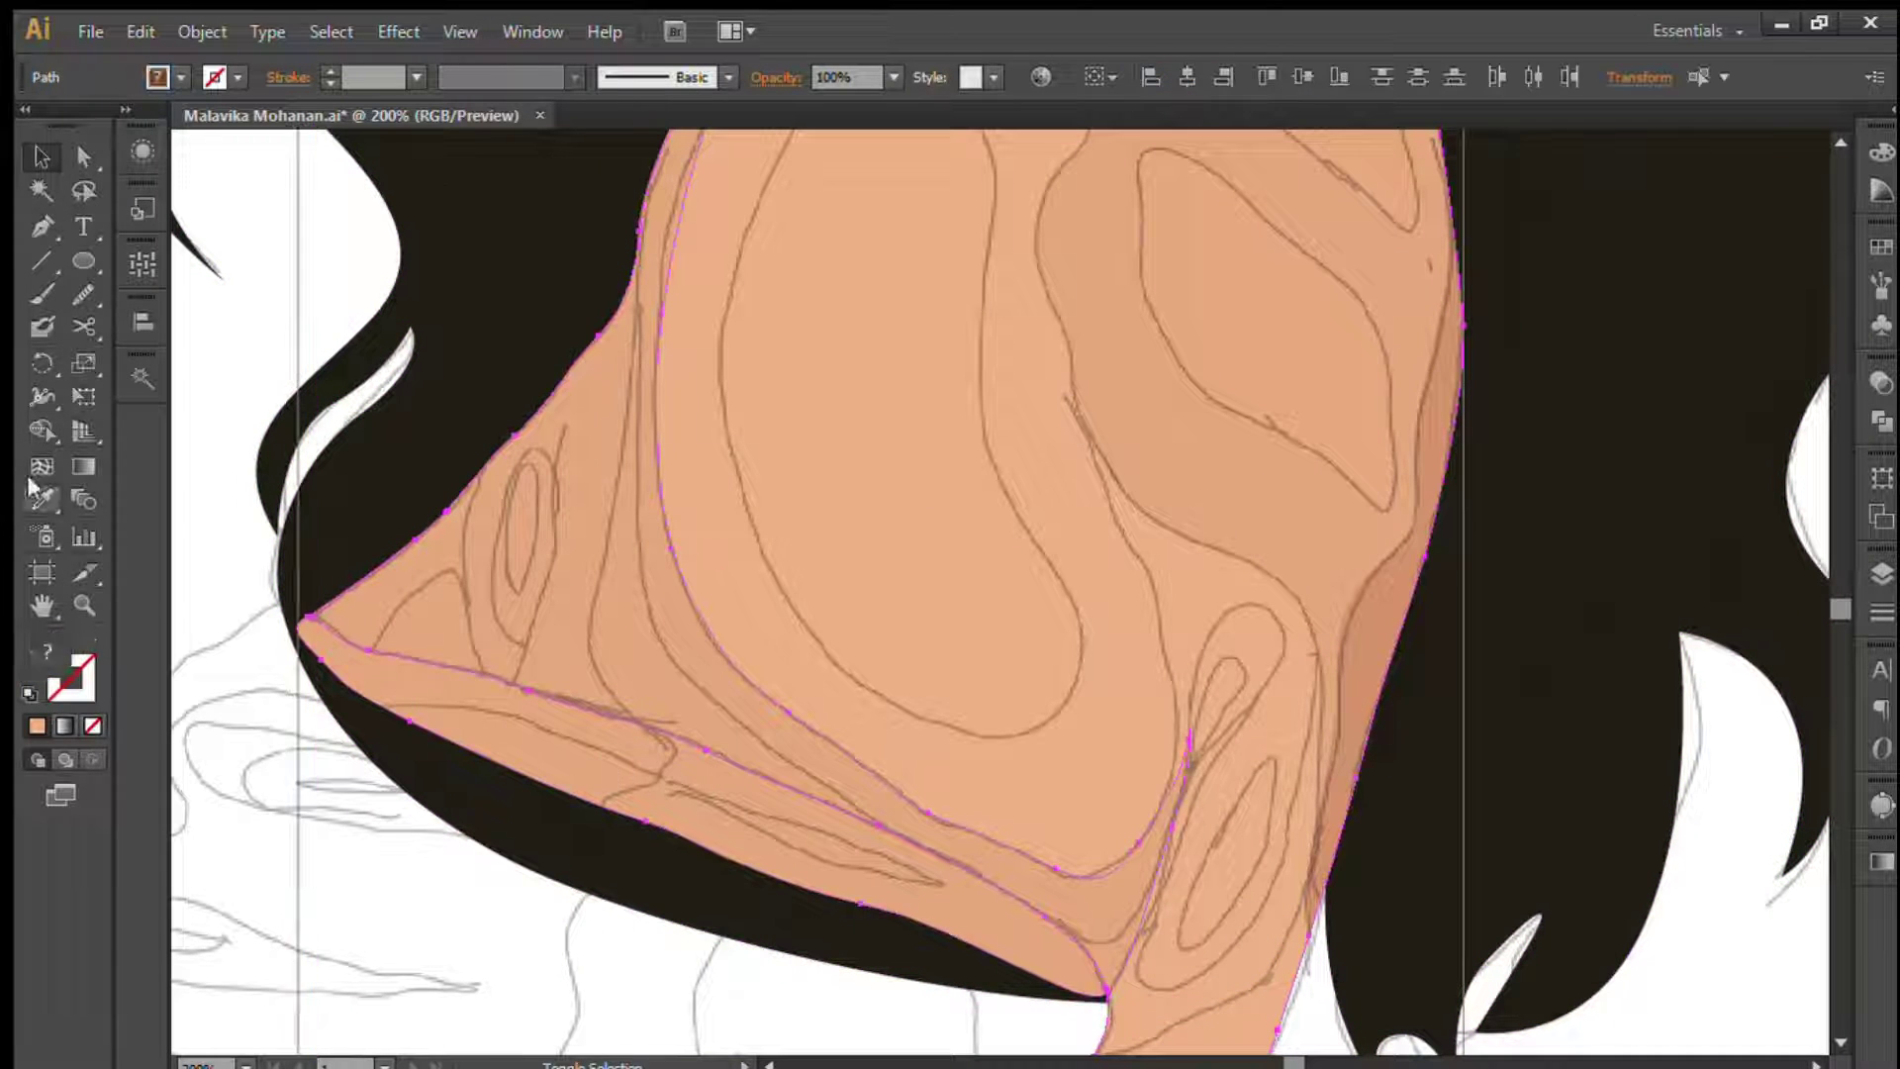
{"action": "left_click", "coordinate": [271, 318]}
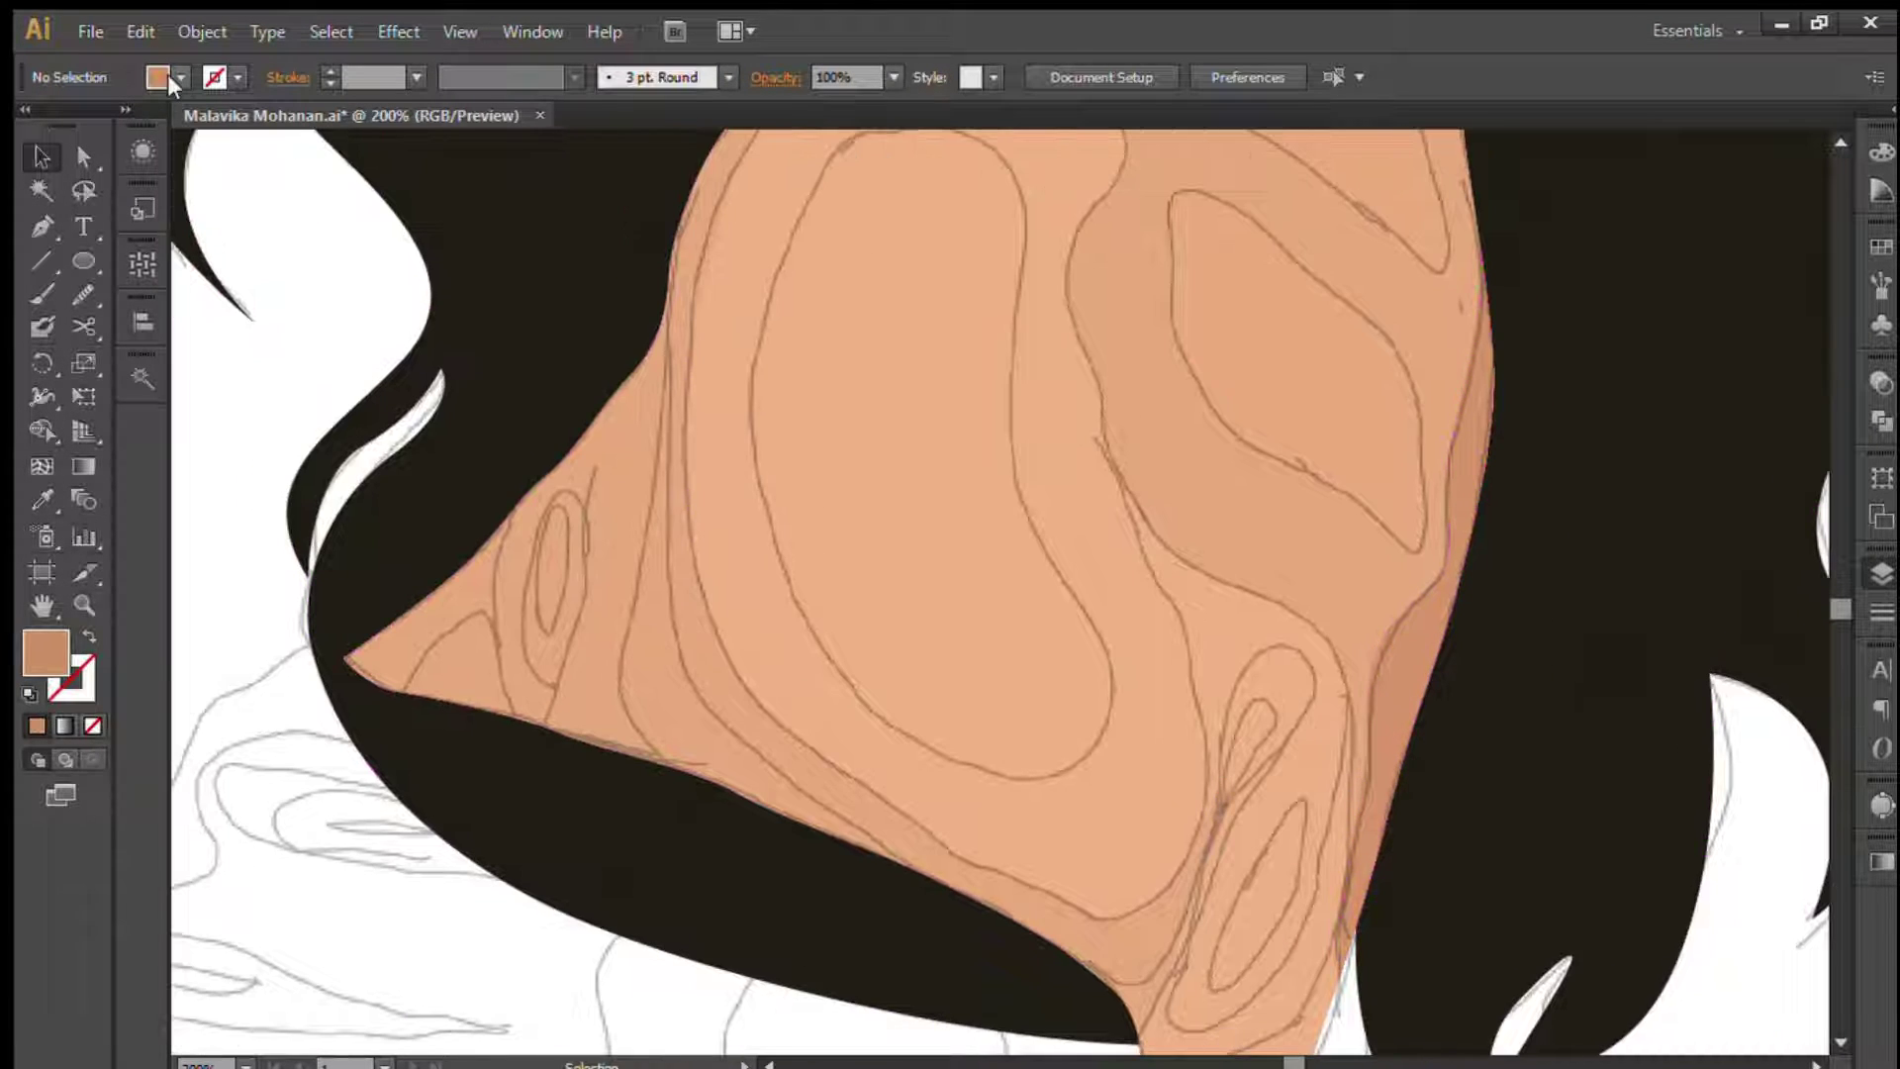
- Draw a closed darker shadow shape along the shoulder and chin edge, then deselect it
{"action": "scroll", "coordinate": [989, 243], "scroll_direction": "up", "scroll_amount": 5}
{"action": "scroll", "coordinate": [1103, 636], "scroll_direction": "down", "scroll_amount": 4}
{"action": "left_click", "coordinate": [1103, 637]}
{"action": "key", "text": "p"}
{"action": "scroll", "coordinate": [787, 266], "scroll_direction": "up", "scroll_amount": 3}
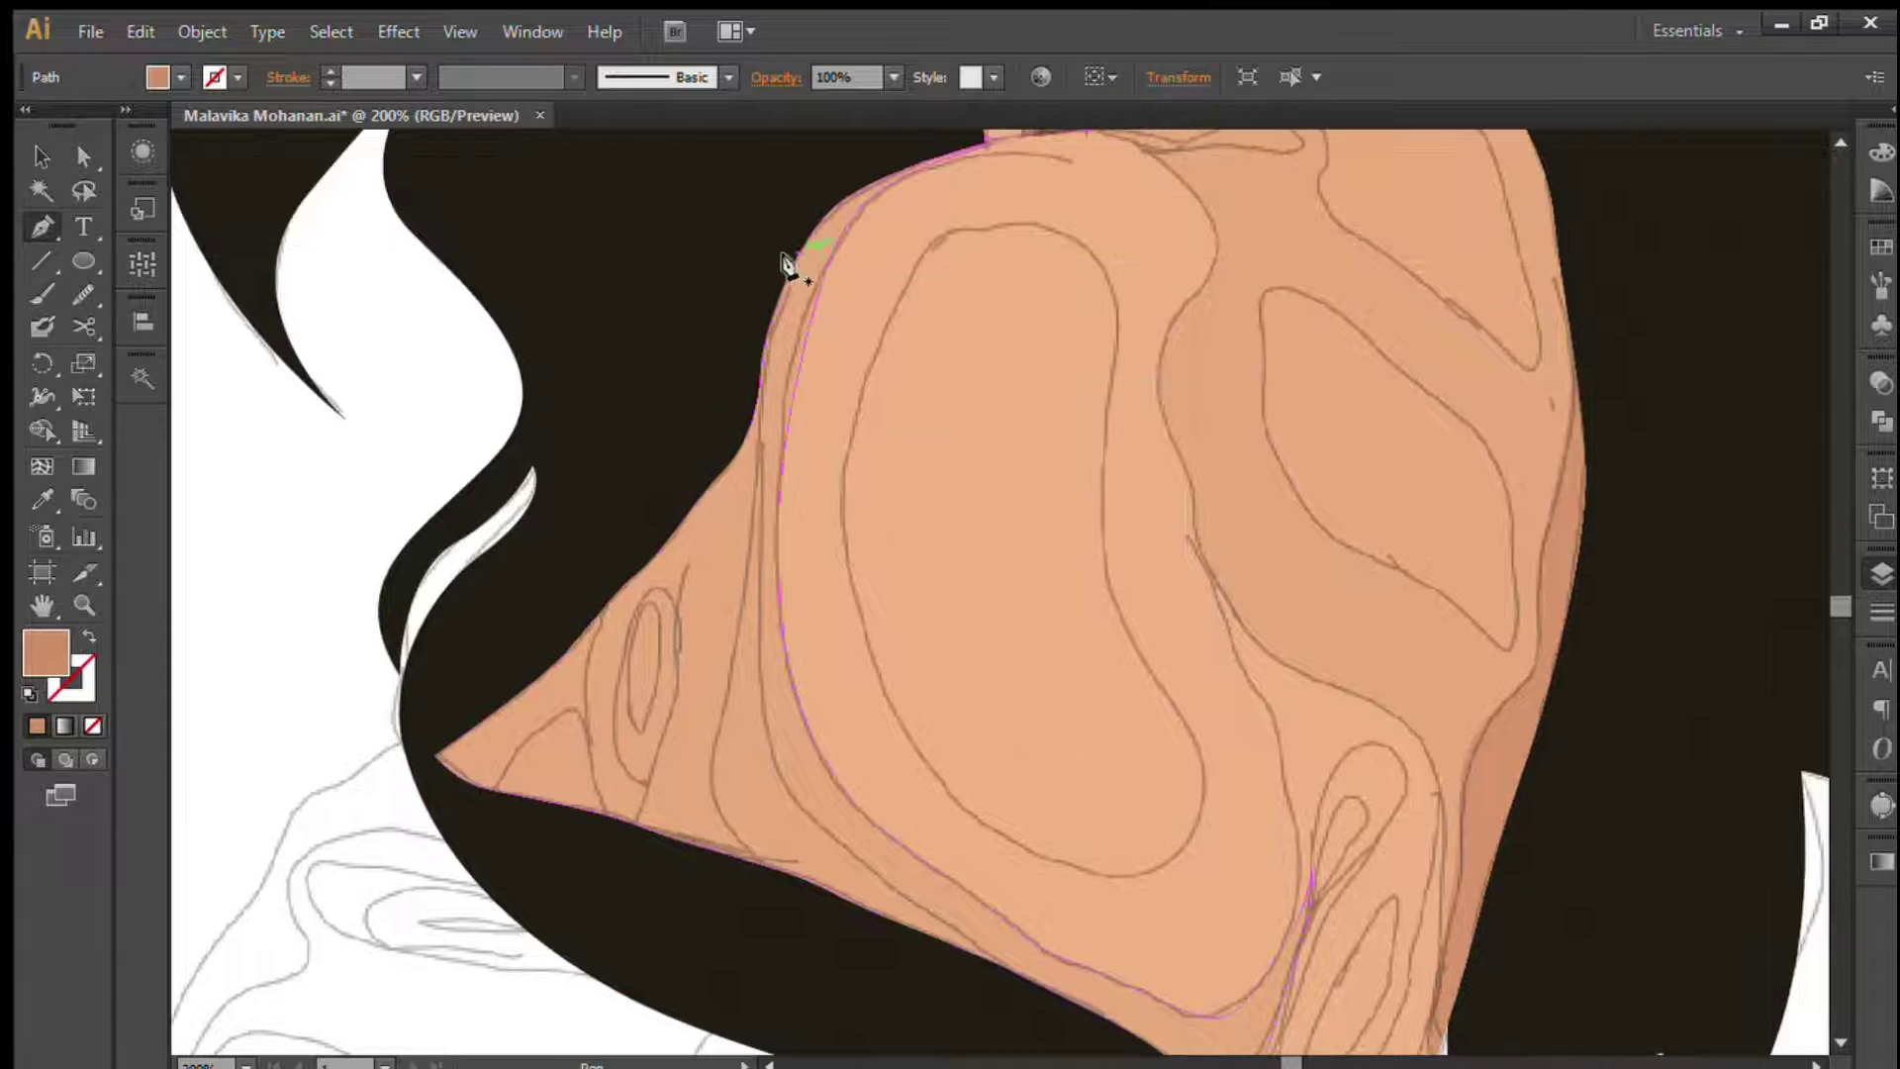
{"action": "left_click_drag", "start_coordinate": [759, 323], "coordinate": [734, 629]}
{"action": "left_click_drag", "start_coordinate": [782, 888], "coordinate": [815, 921]}
{"action": "left_click_drag", "start_coordinate": [666, 871], "coordinate": [574, 829]}
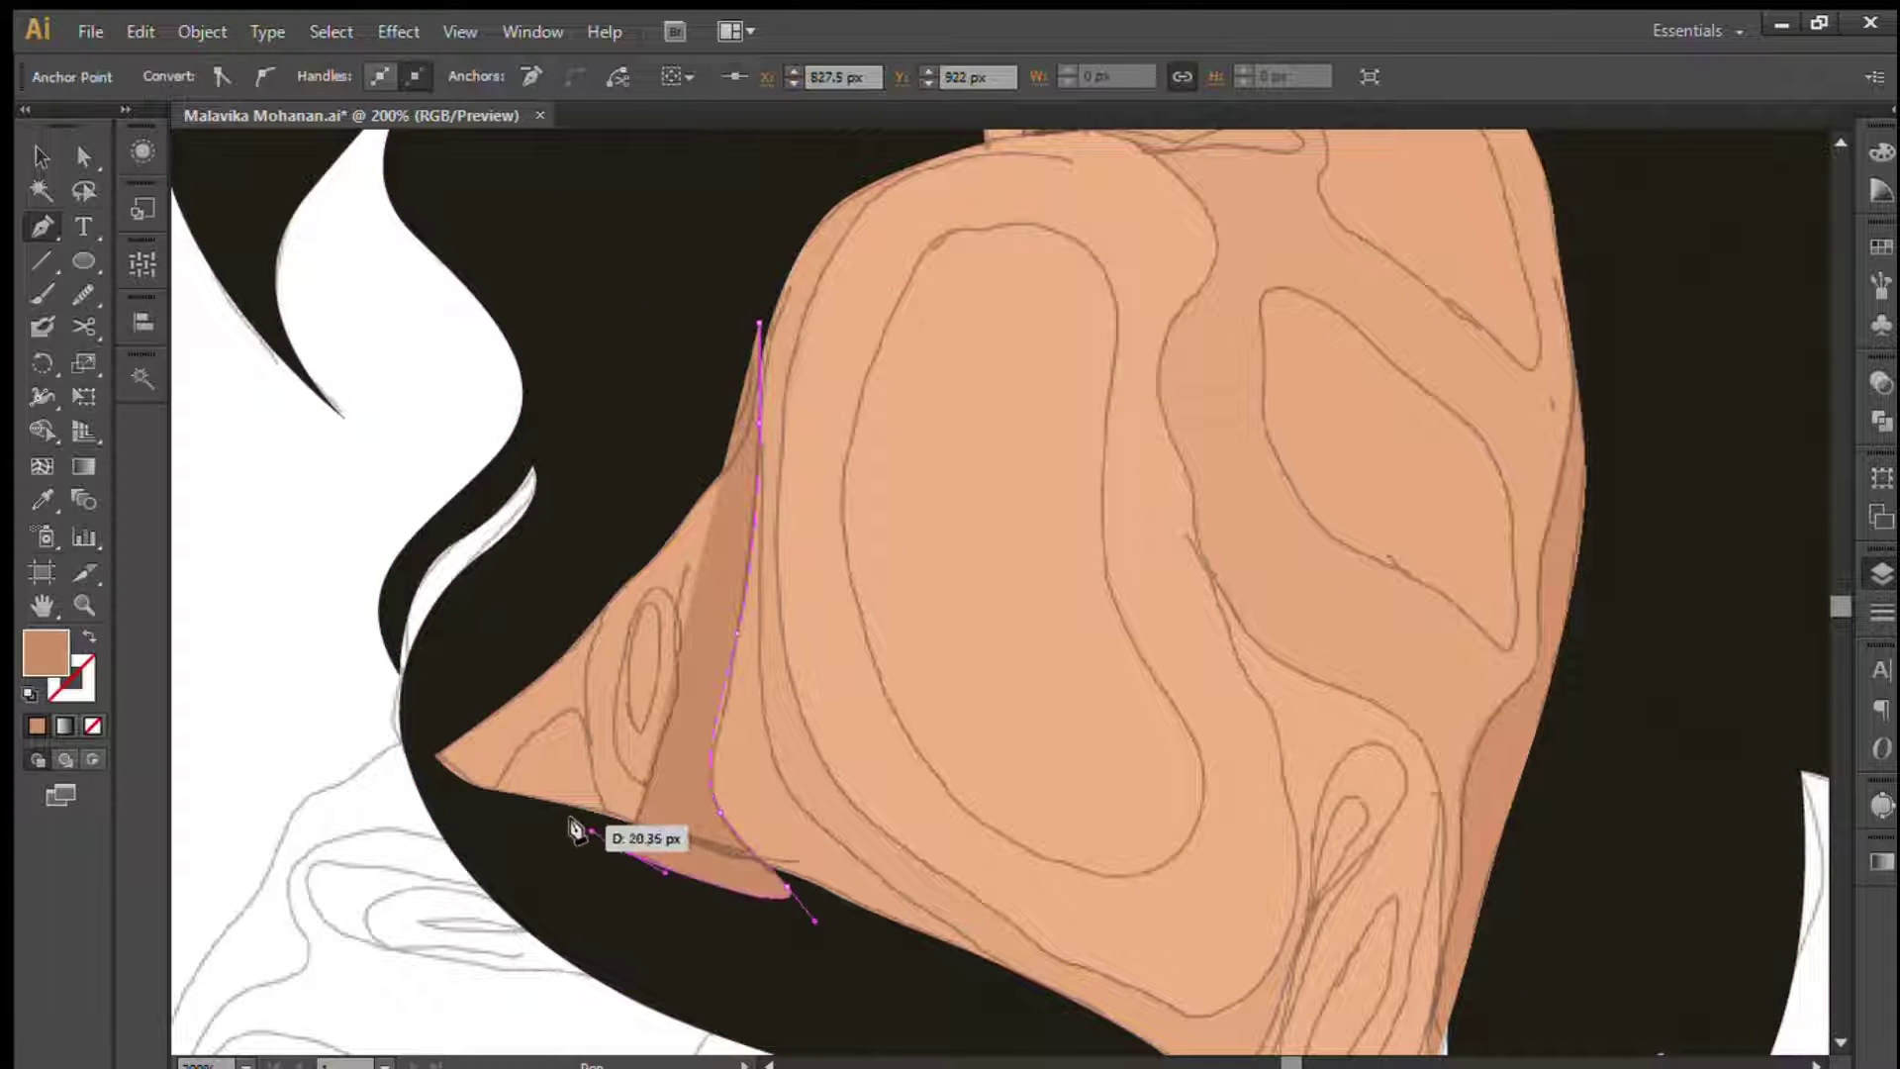
{"action": "left_click", "coordinate": [761, 325]}
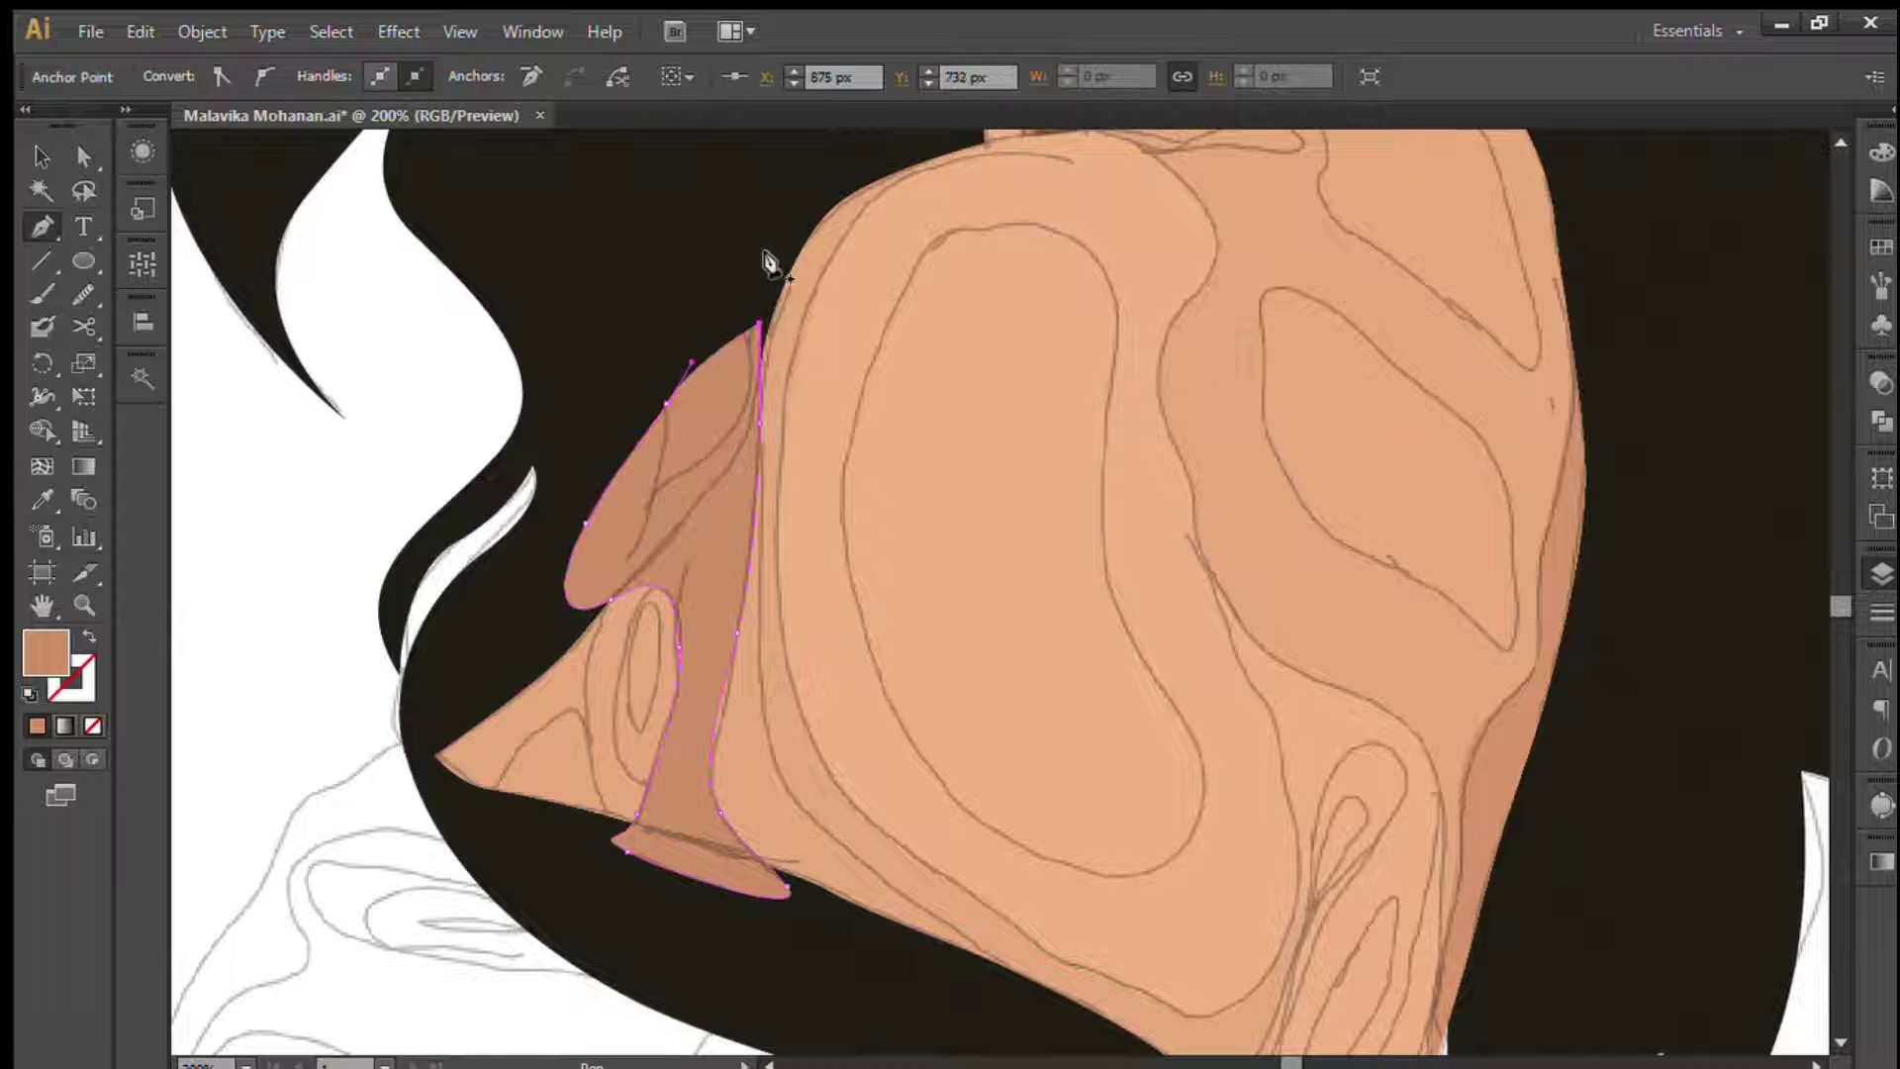
{"action": "key", "text": "v"}
{"action": "key", "text": "ctrl+shift+a"}
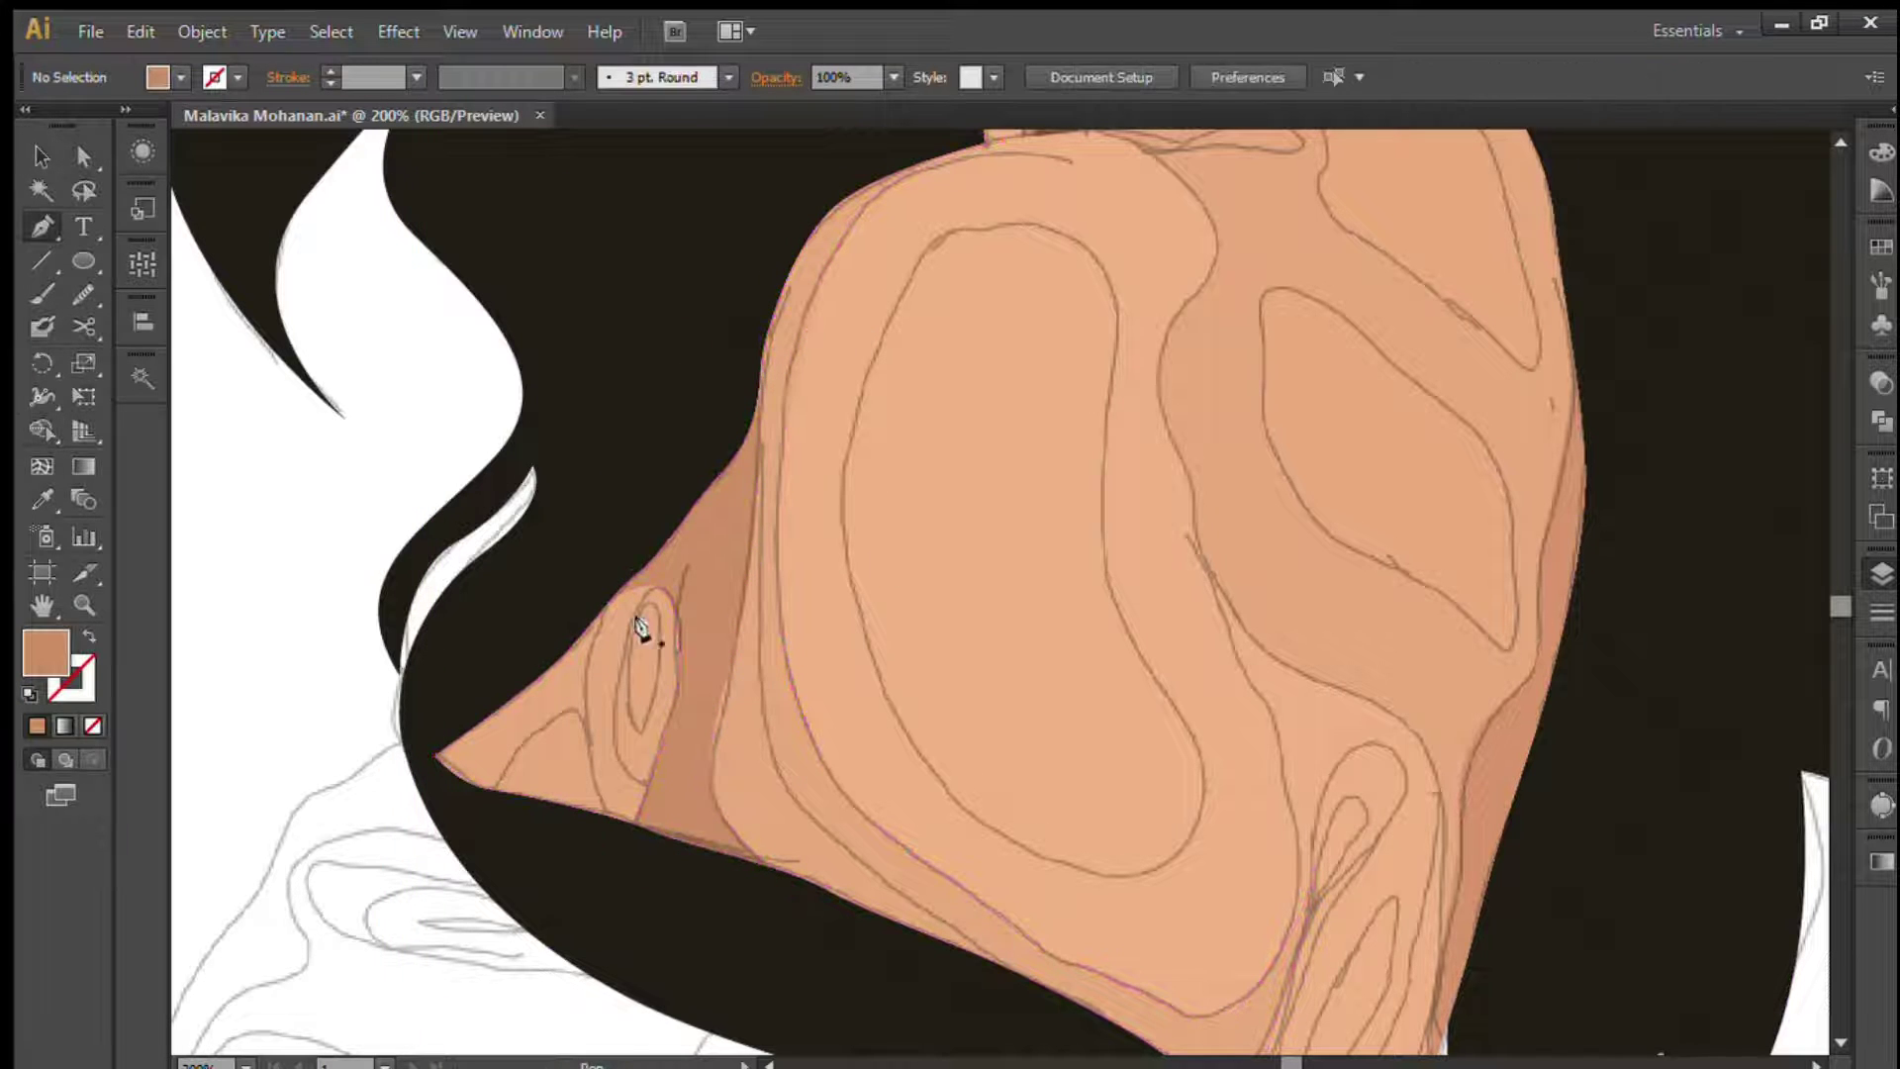
- Trace a curved shadow shape beside the ear, wrapping around its tip
{"action": "left_click", "coordinate": [633, 591]}
{"action": "left_click_drag", "start_coordinate": [588, 704], "coordinate": [590, 787]}
{"action": "left_click_drag", "start_coordinate": [549, 722], "coordinate": [535, 752]}
{"action": "left_click_drag", "start_coordinate": [490, 802], "coordinate": [456, 817]}
{"action": "left_click_drag", "start_coordinate": [402, 764], "coordinate": [406, 732]}
{"action": "left_click_drag", "start_coordinate": [467, 652], "coordinate": [495, 628]}
{"action": "left_click_drag", "start_coordinate": [525, 604], "coordinate": [539, 596]}
{"action": "left_click_drag", "start_coordinate": [556, 590], "coordinate": [619, 601]}
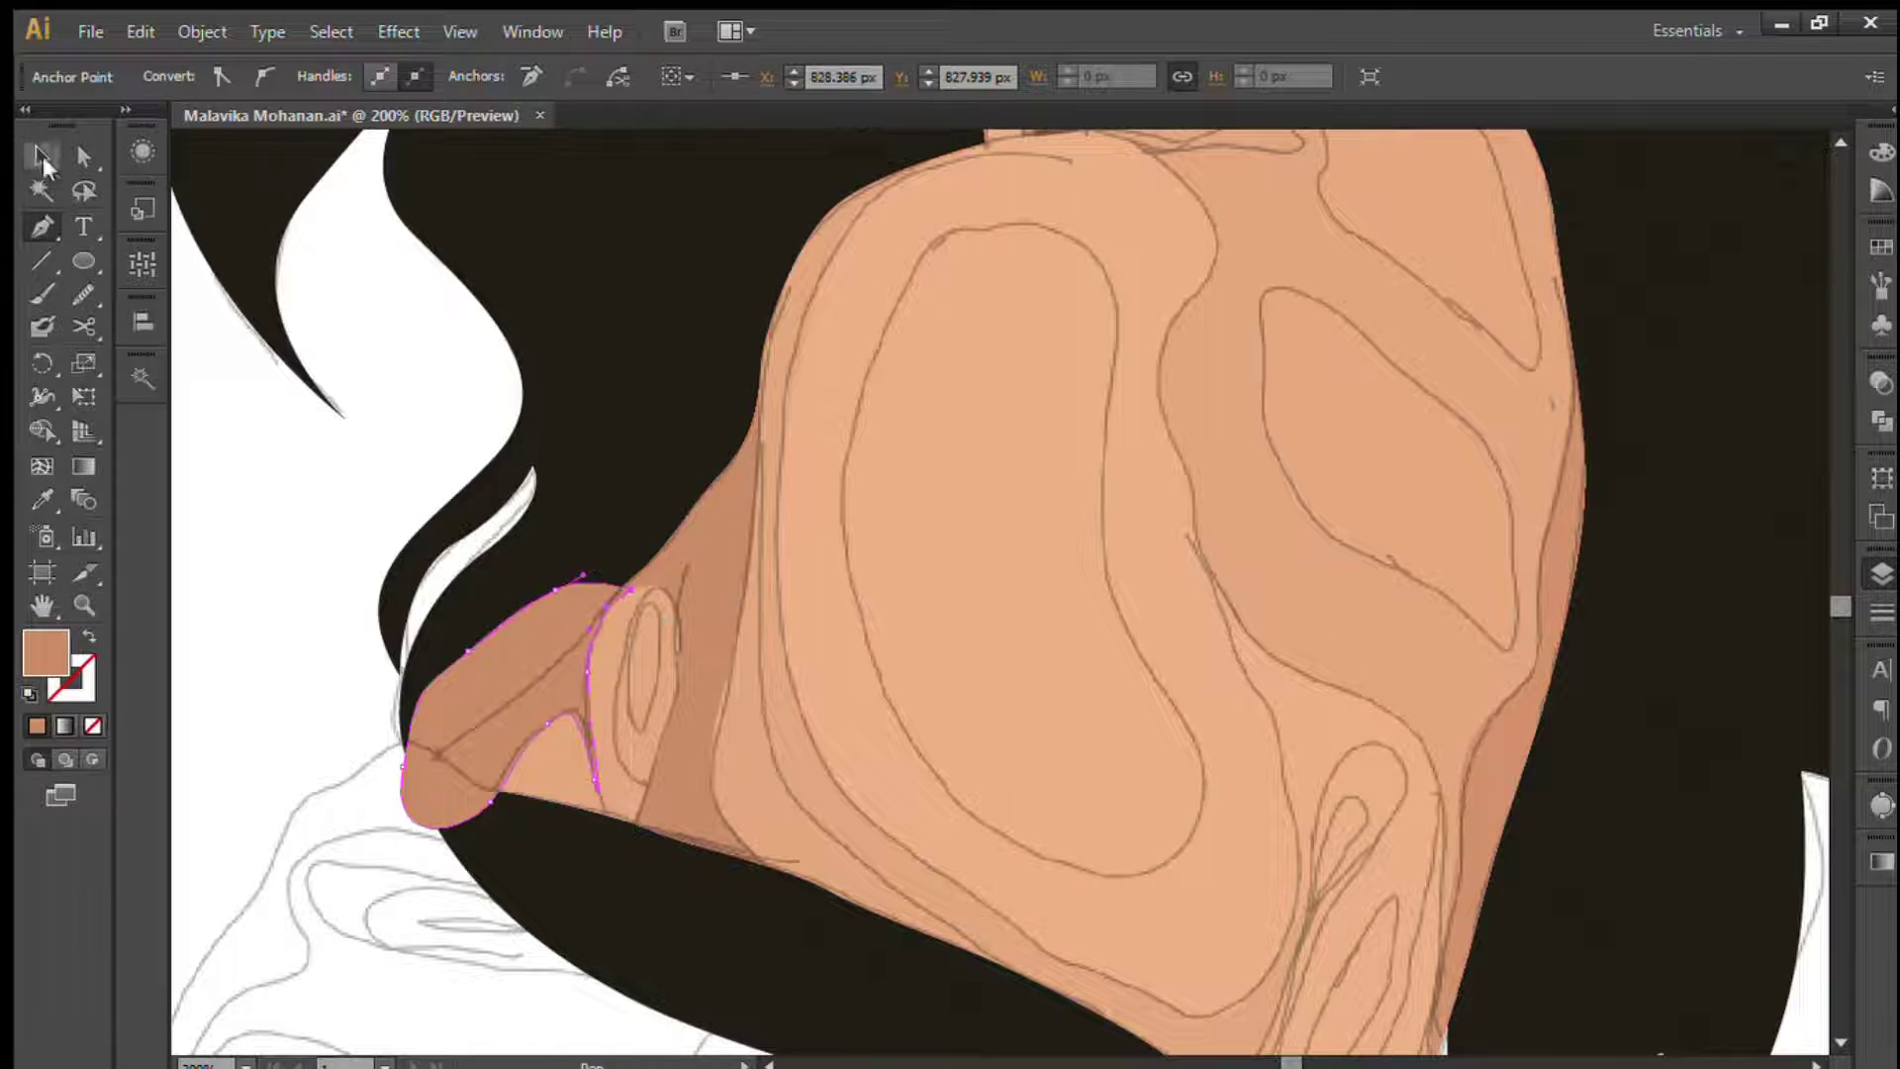
{"action": "left_click", "coordinate": [42, 156]}
{"action": "left_click", "coordinate": [419, 364]}
- Toggle the sketch off and on to check shading, then add a skin-coloured point atop the path
{"action": "key", "text": "ctrl+shift+w"}
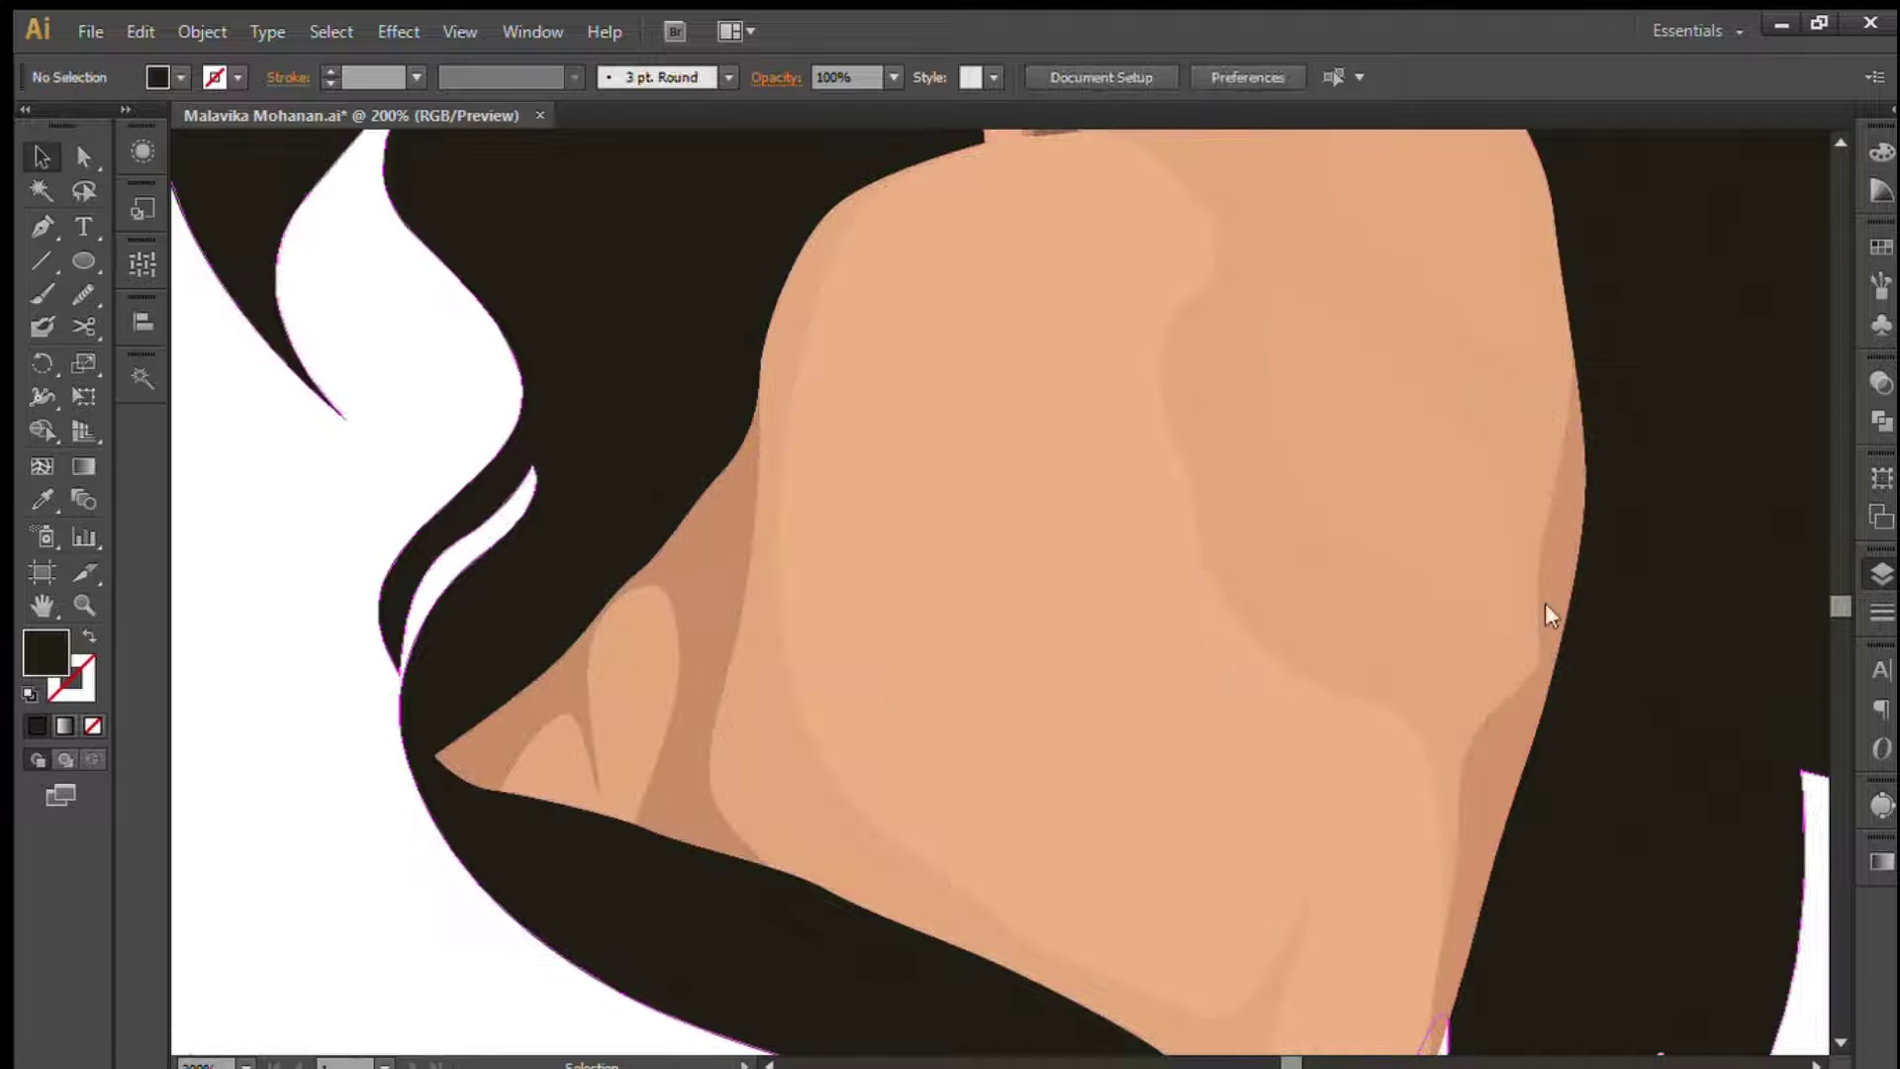
{"action": "key", "text": "ctrl+shift+w"}
{"action": "left_click", "coordinate": [43, 230]}
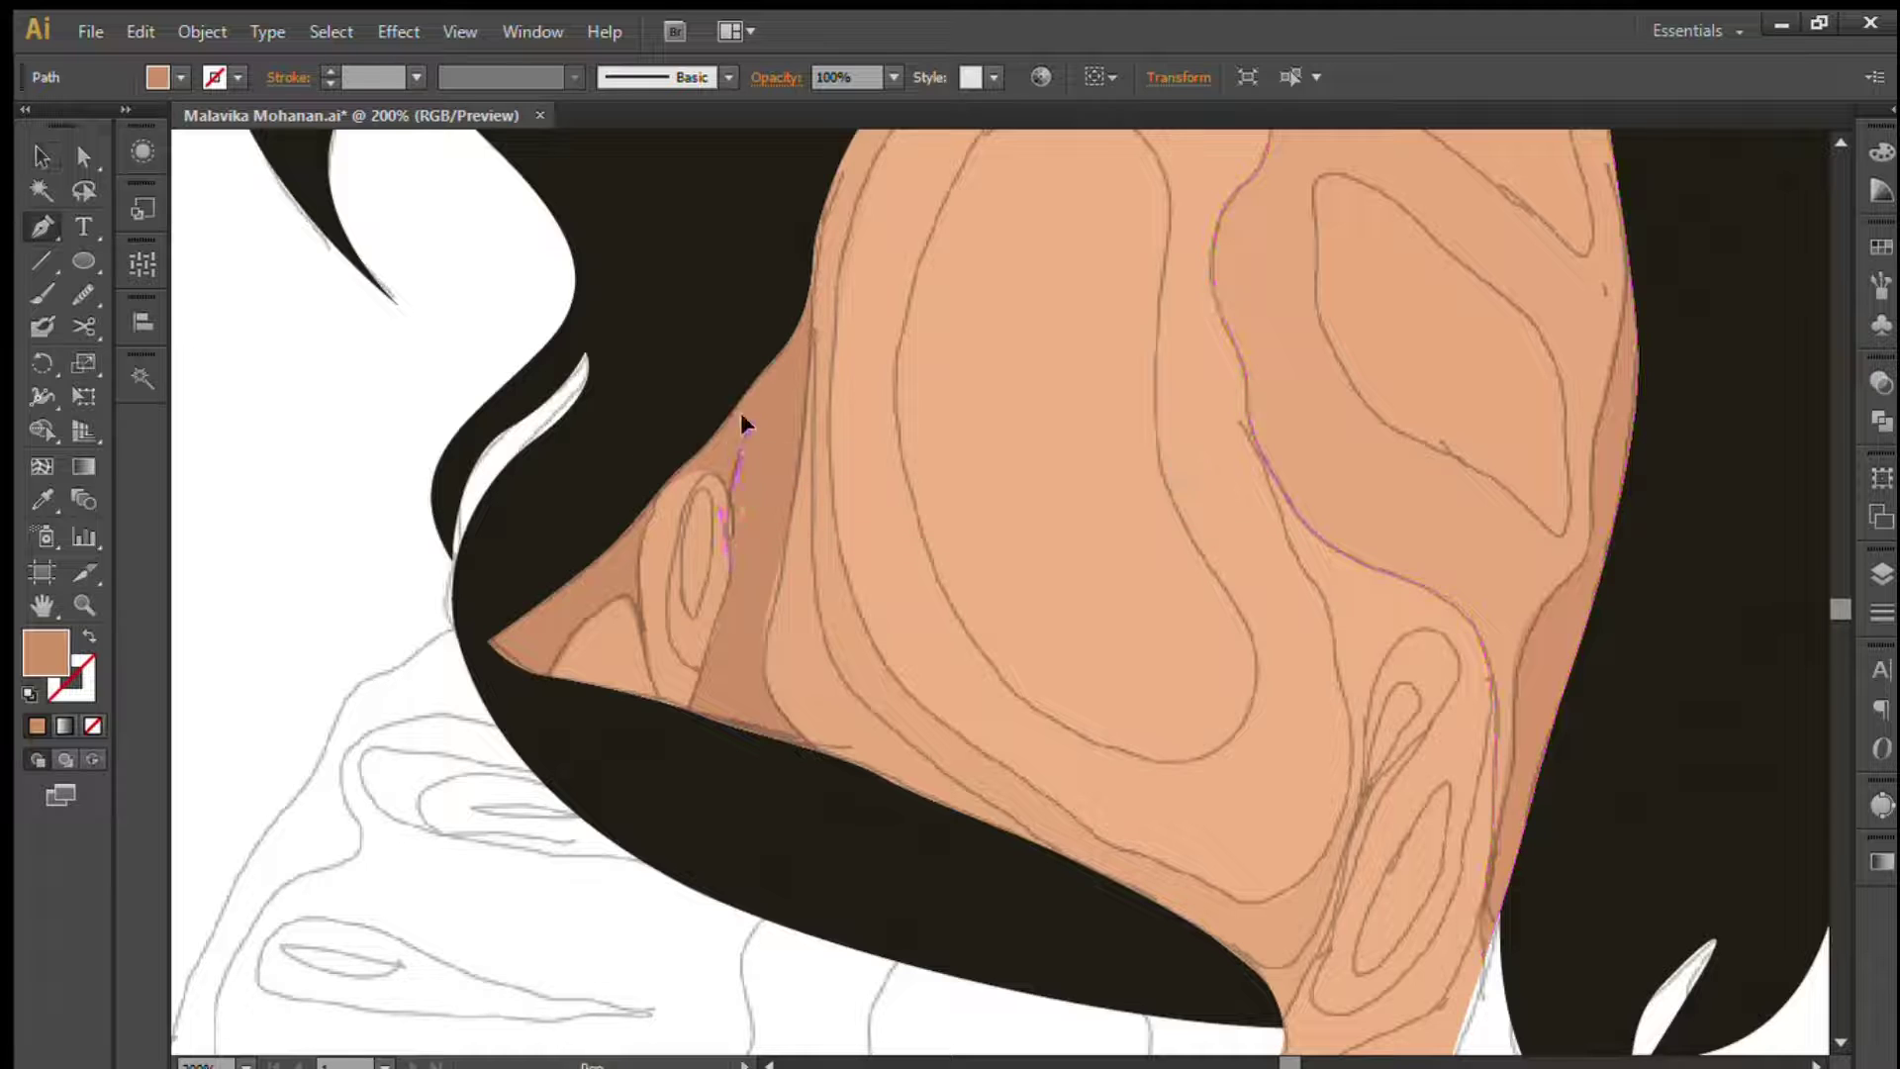
{"action": "left_click", "coordinate": [748, 443]}
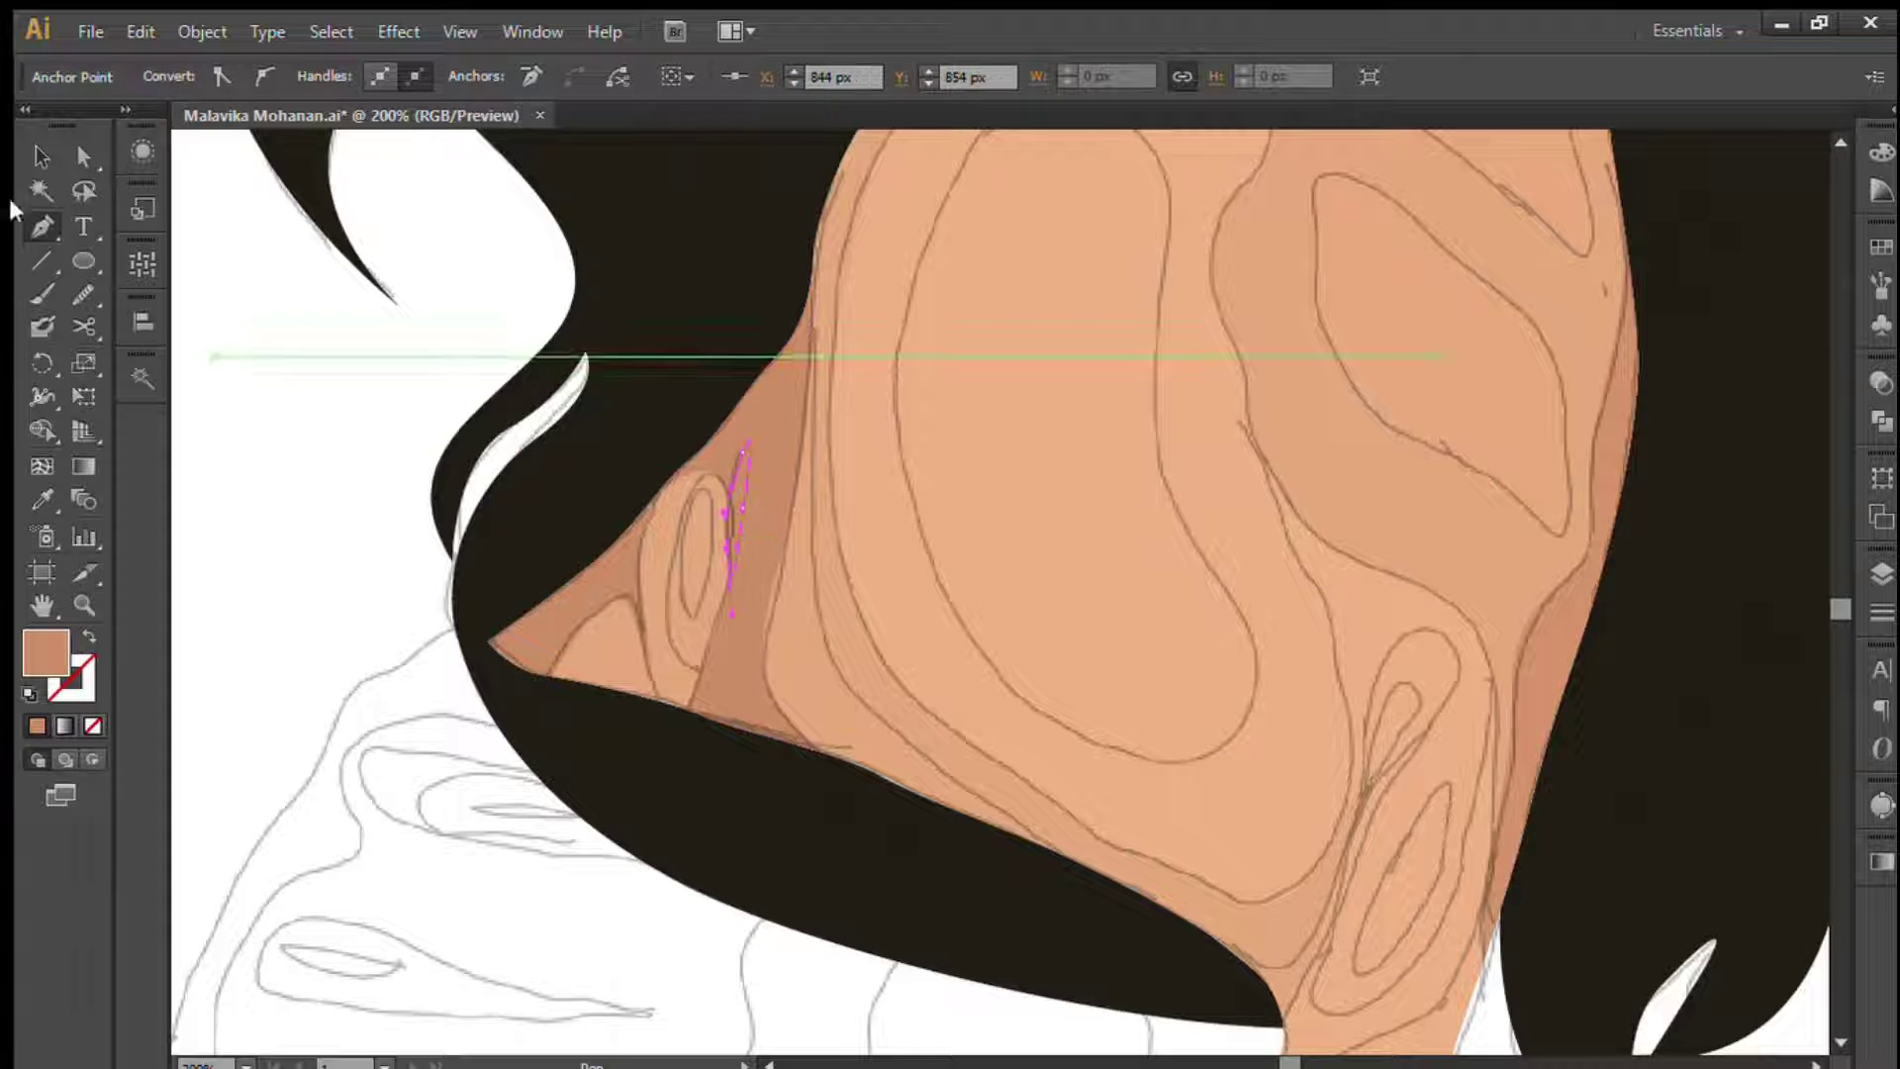
{"action": "key", "text": "v"}
{"action": "left_click", "coordinate": [346, 436]}
- Zoom in and adjust the dark brown ear crease's anchors, stretching its tip upward
{"action": "key", "text": "a"}
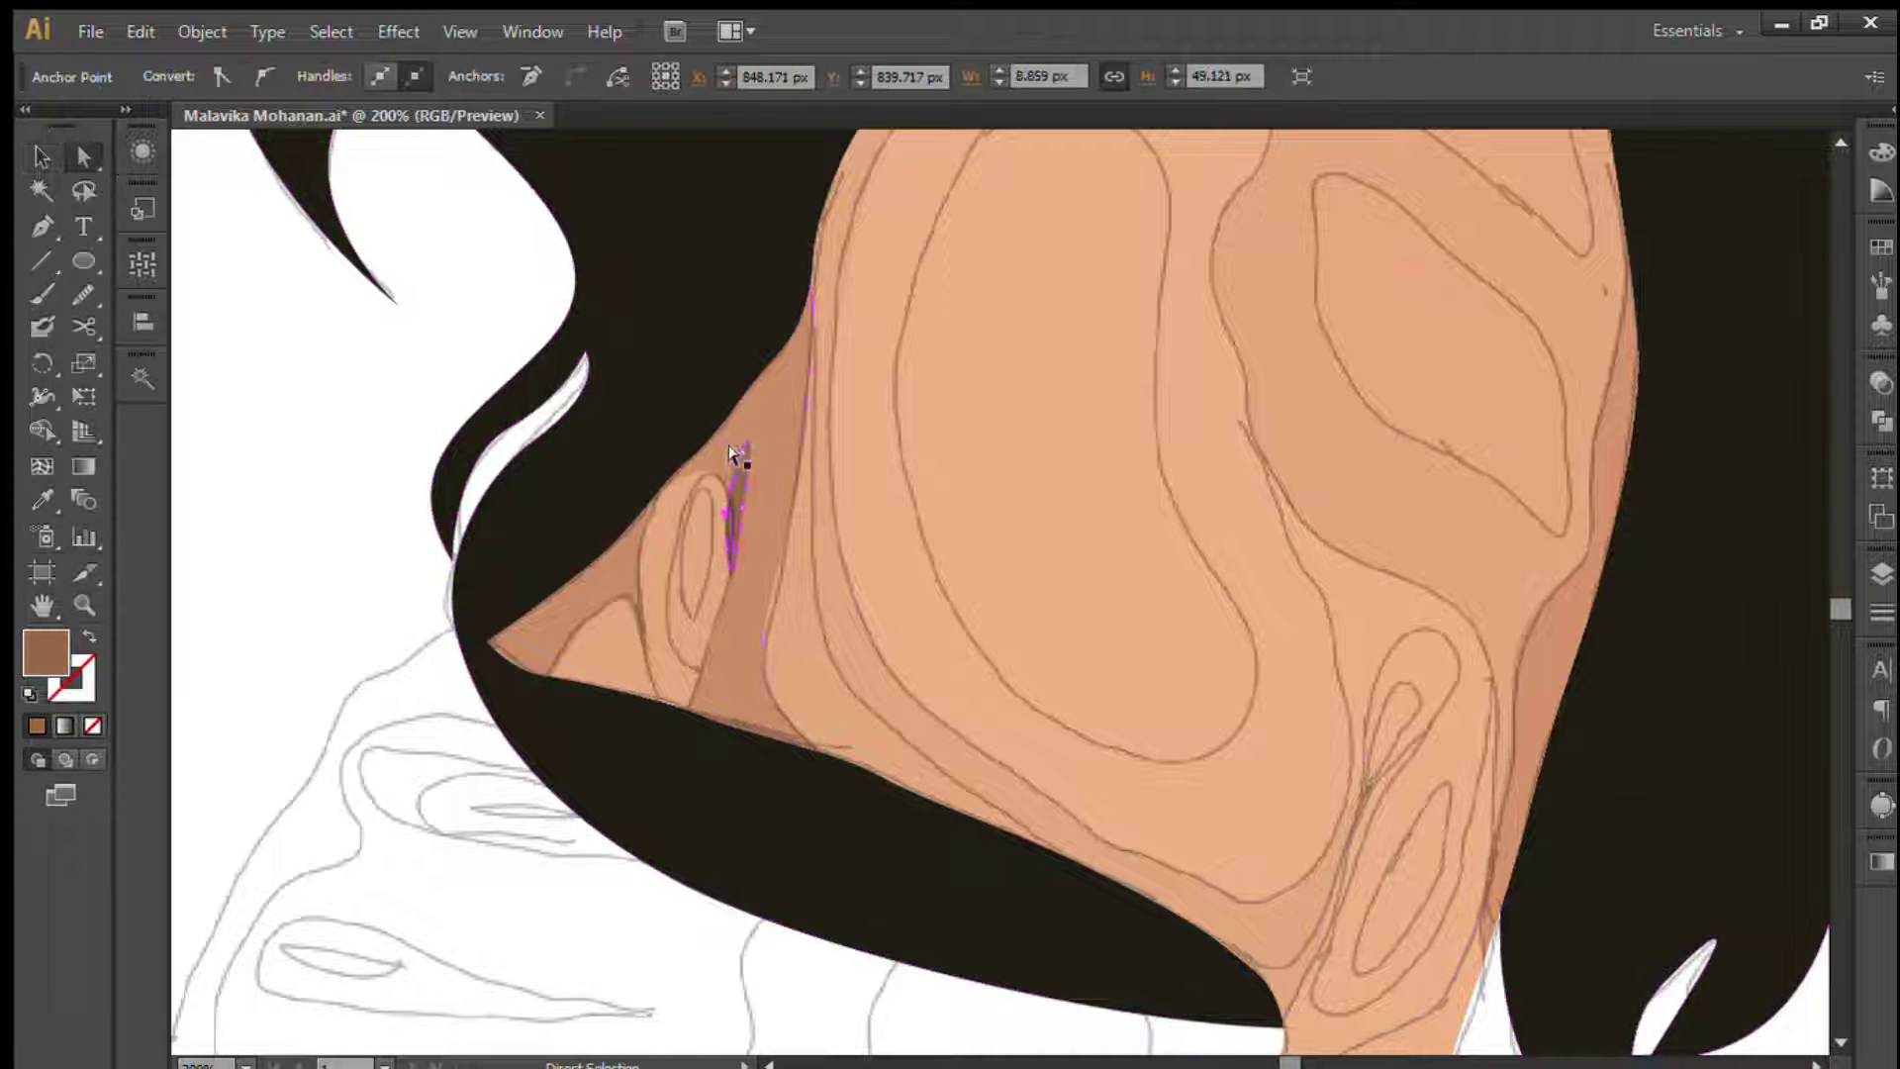
{"action": "left_click_drag", "start_coordinate": [726, 448], "coordinate": [722, 456]}
{"action": "left_click_drag", "start_coordinate": [317, 386], "coordinate": [990, 762]}
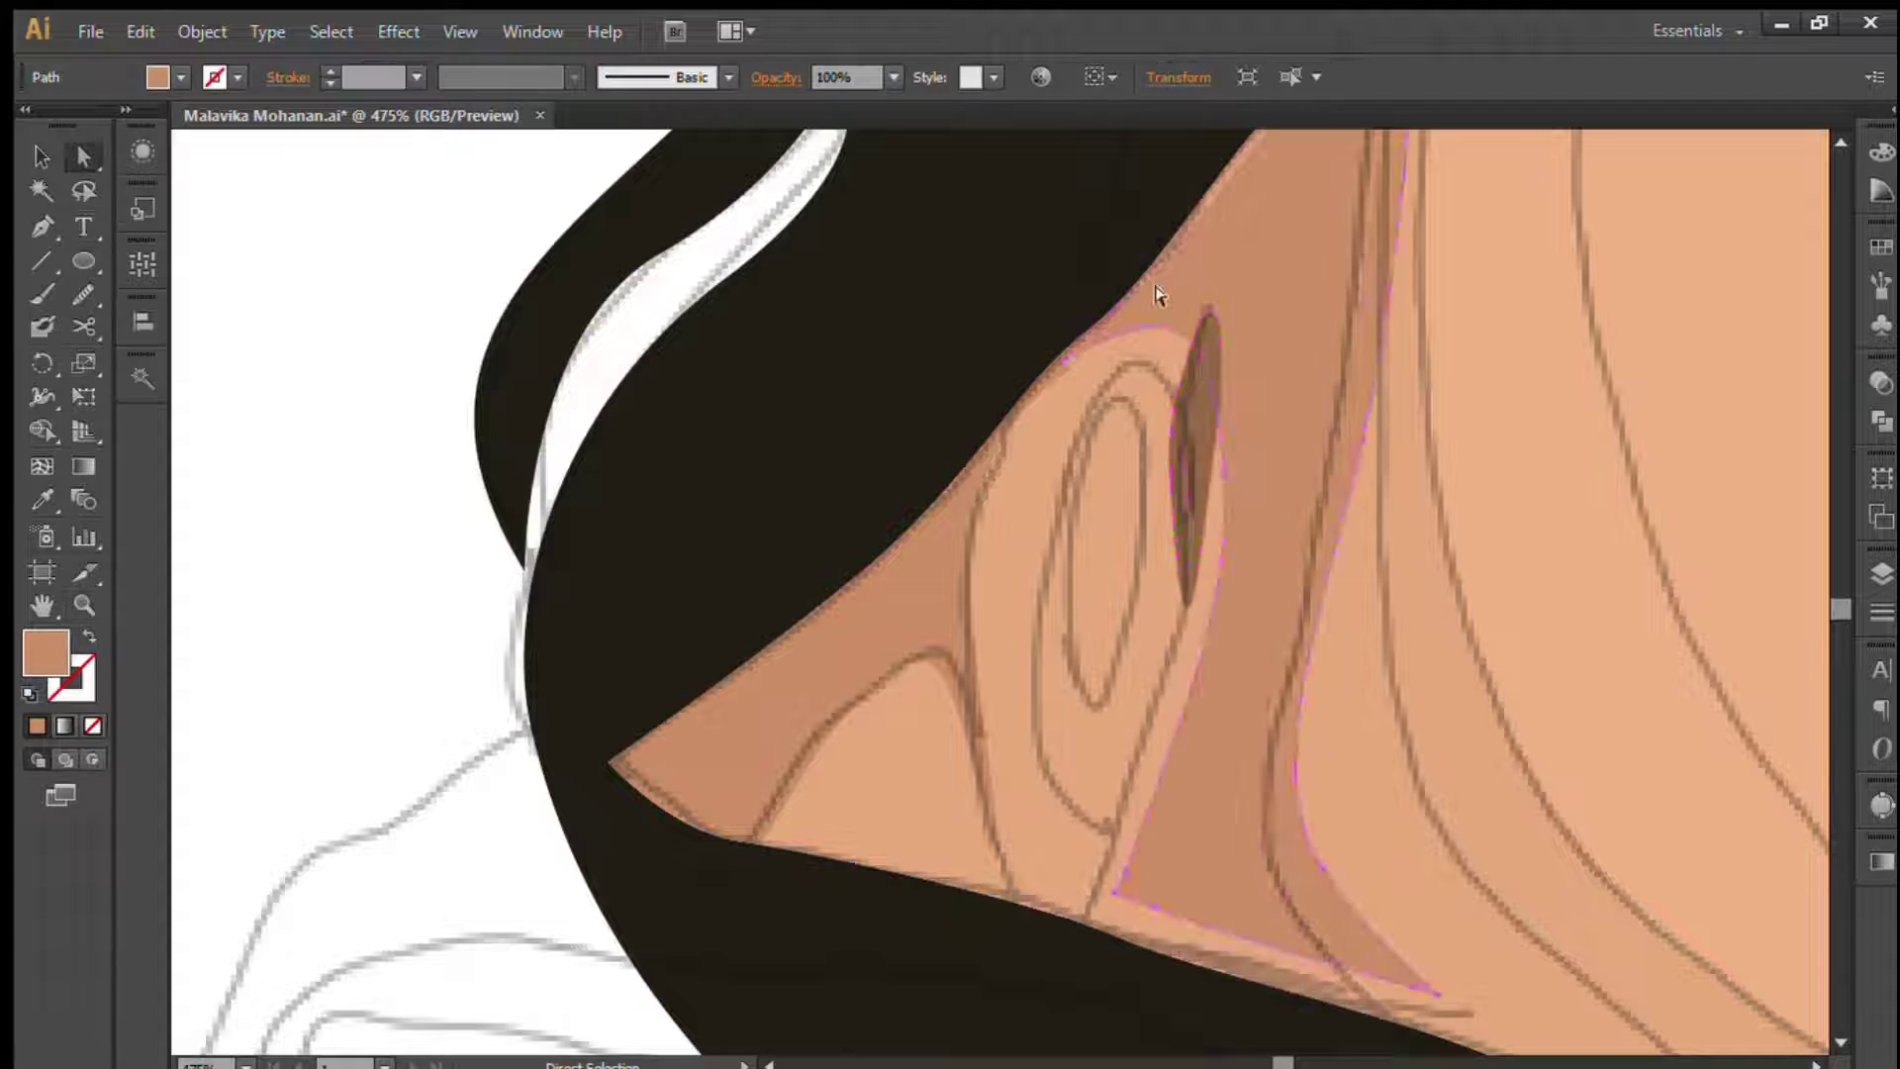
{"action": "left_click_drag", "start_coordinate": [1209, 305], "coordinate": [1217, 277]}
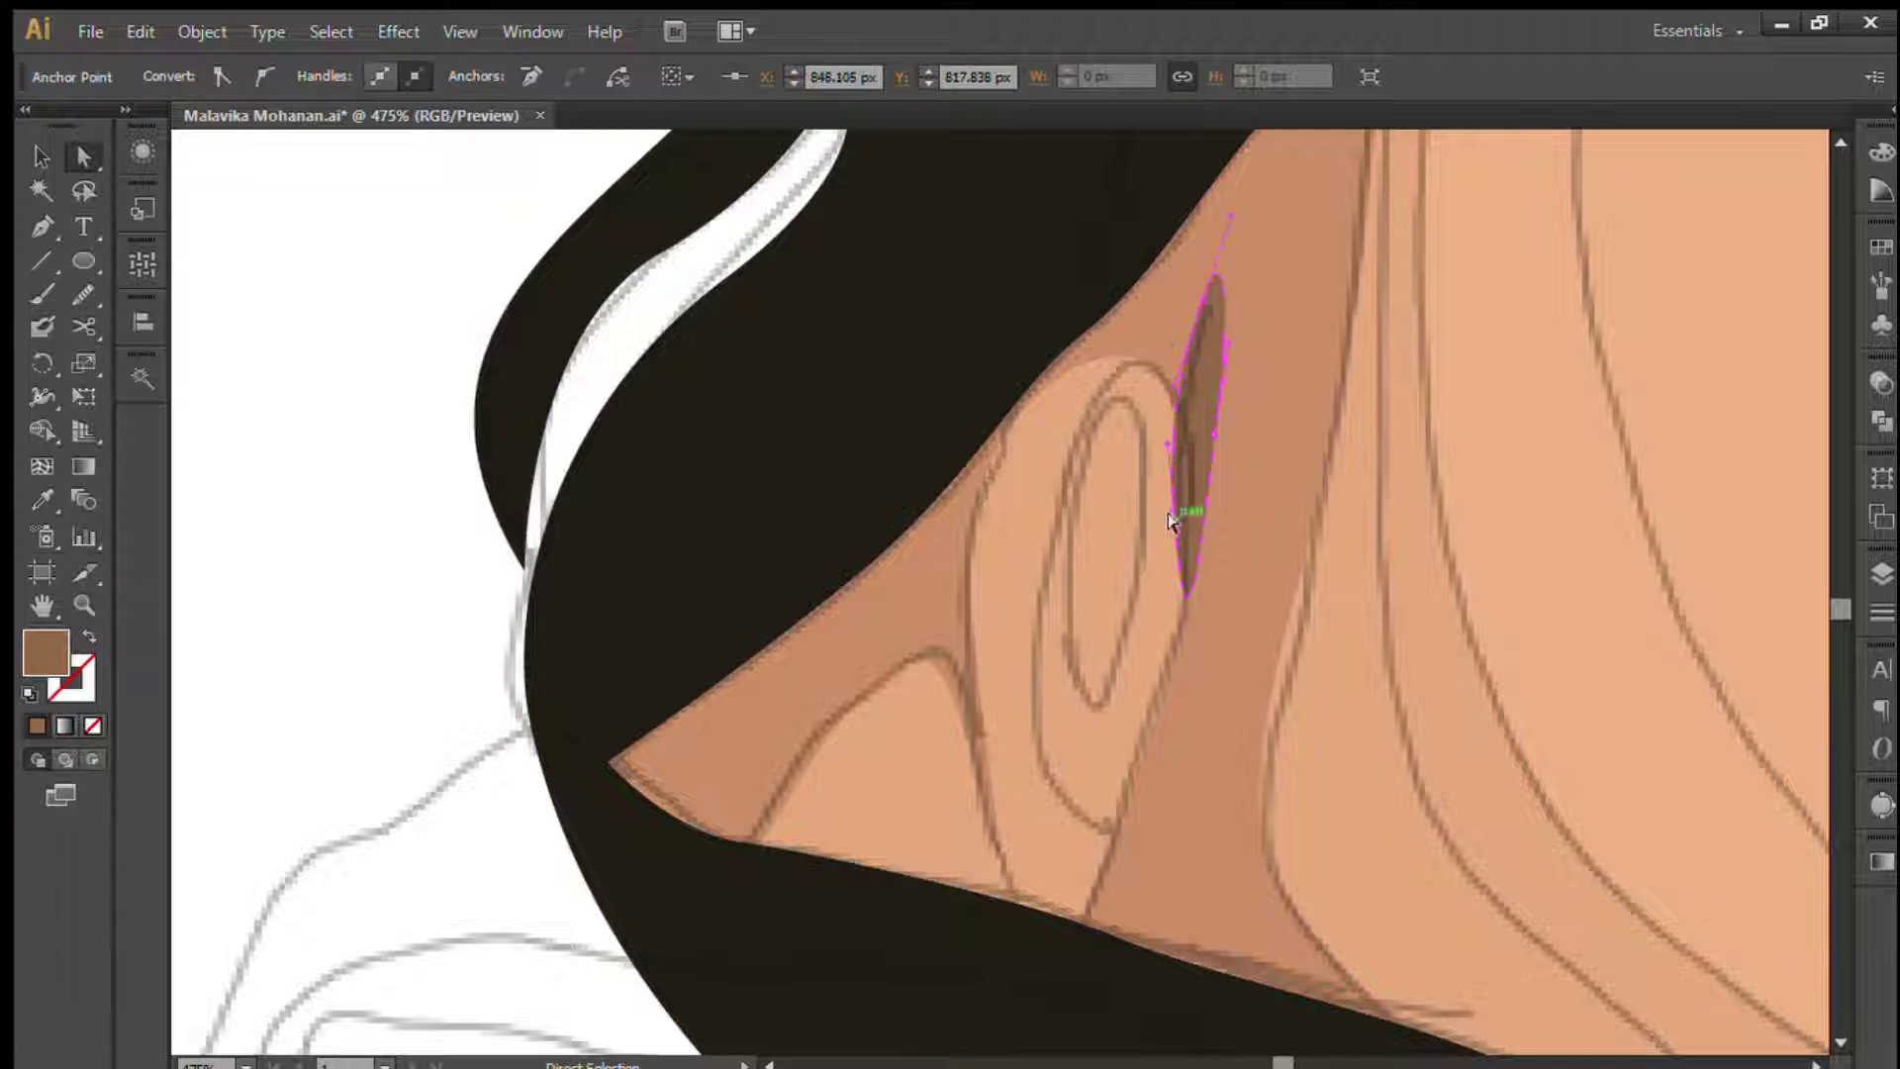
{"action": "key", "text": "ctrl+shift+a"}
{"action": "left_click_drag", "start_coordinate": [425, 608], "coordinate": [364, 552]}
{"action": "key", "text": "v"}
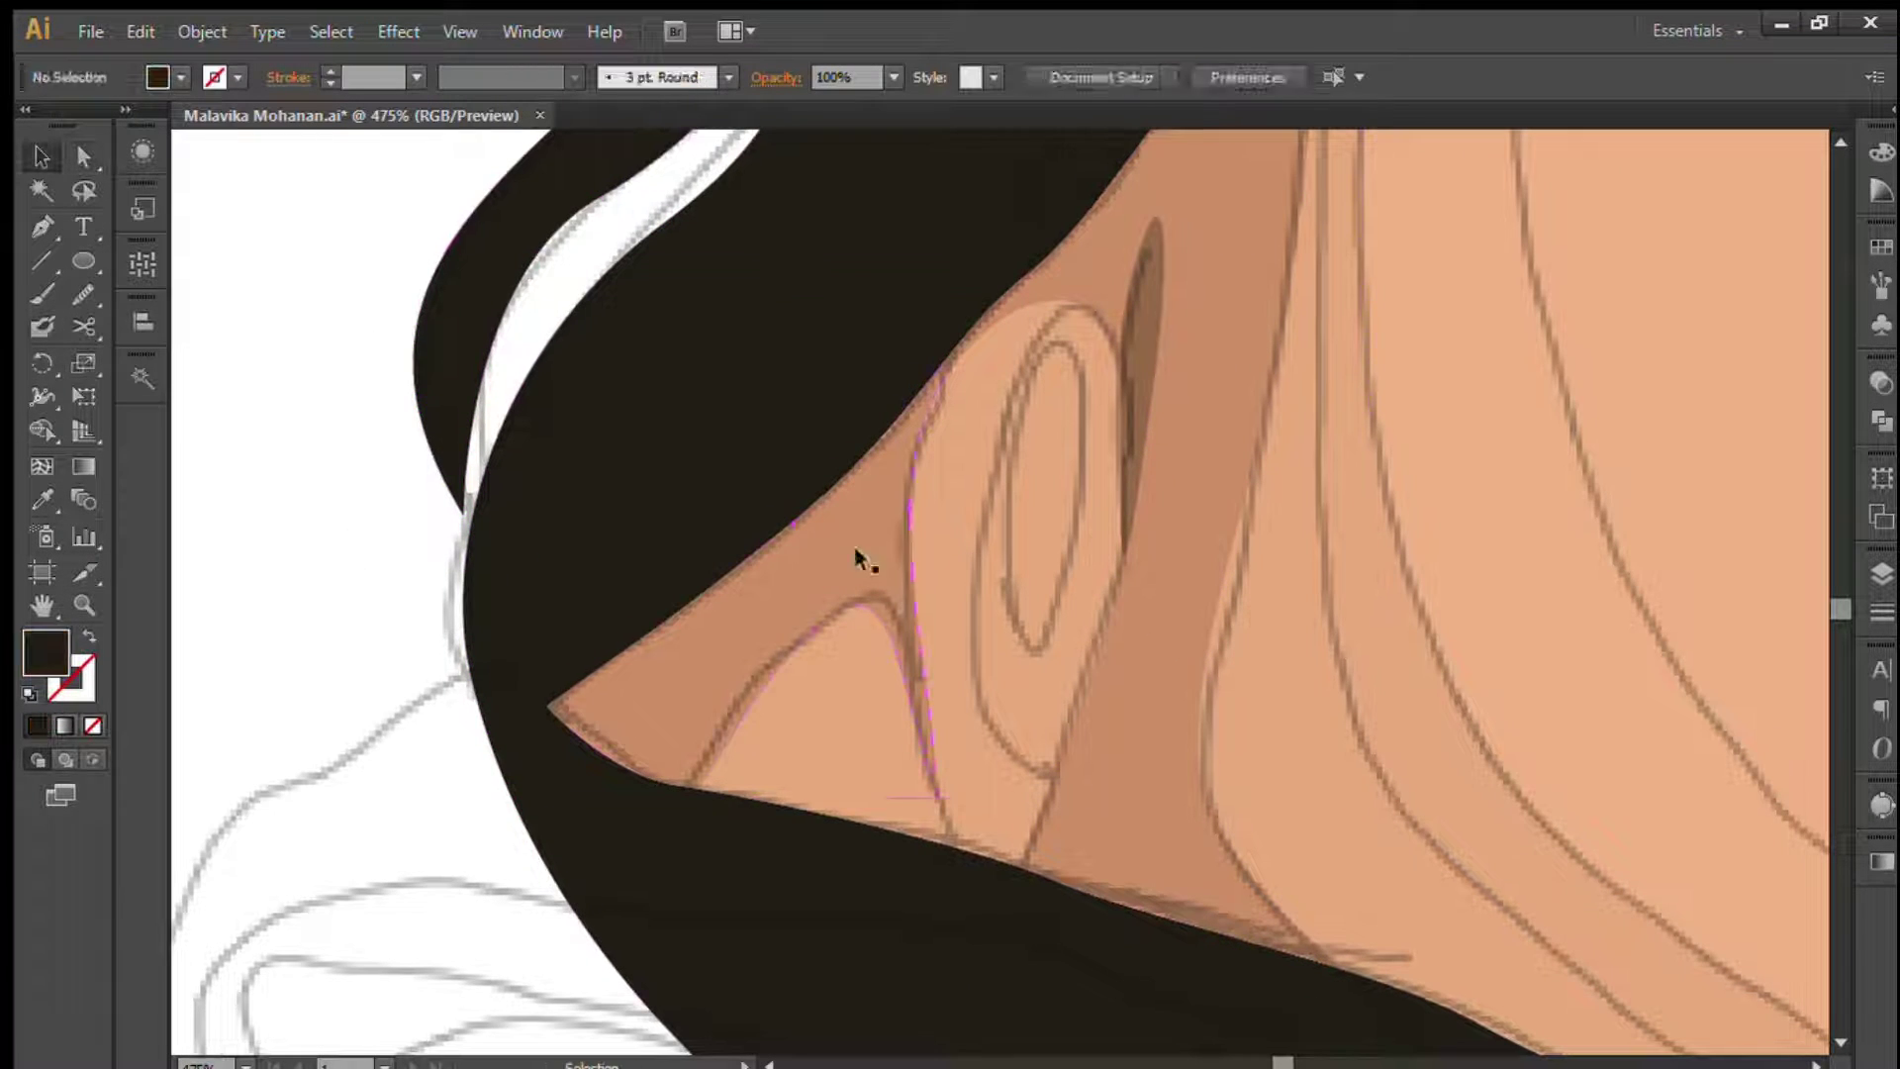
- Trace a closed Pen loop around the ear outline
{"action": "left_click", "coordinate": [1077, 781]}
{"action": "left_click_drag", "start_coordinate": [975, 597], "coordinate": [984, 509]}
{"action": "left_click", "coordinate": [1000, 409]}
{"action": "left_click", "coordinate": [1061, 319]}
{"action": "left_click", "coordinate": [1079, 282]}
{"action": "left_click", "coordinate": [992, 307]}
{"action": "left_click", "coordinate": [884, 433]}
{"action": "left_click", "coordinate": [884, 574]}
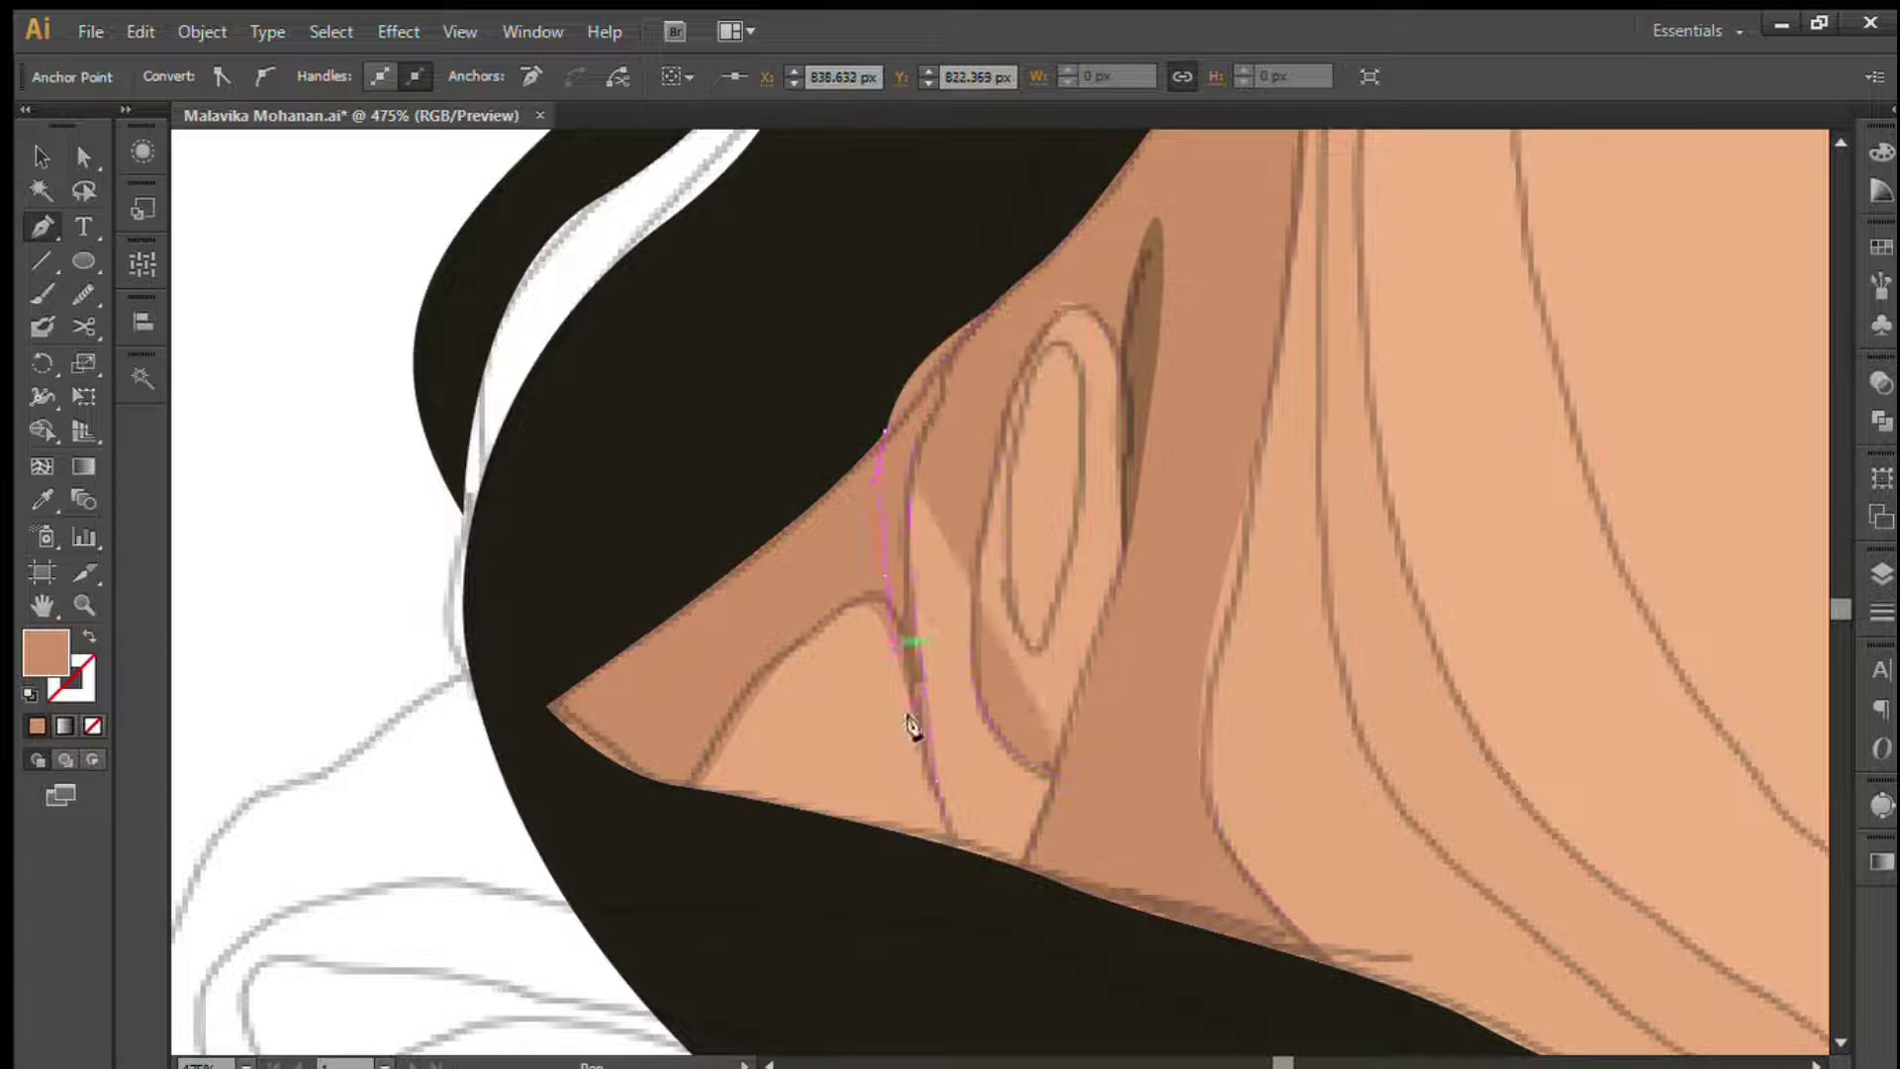
{"action": "left_click", "coordinate": [975, 876]}
{"action": "left_click_drag", "start_coordinate": [1088, 873], "coordinate": [1129, 822]}
- Merge the ear loop with the face using Shape Builder and fill the ear darker brown
{"action": "left_click", "coordinate": [41, 157]}
{"action": "left_click", "coordinate": [830, 663]}
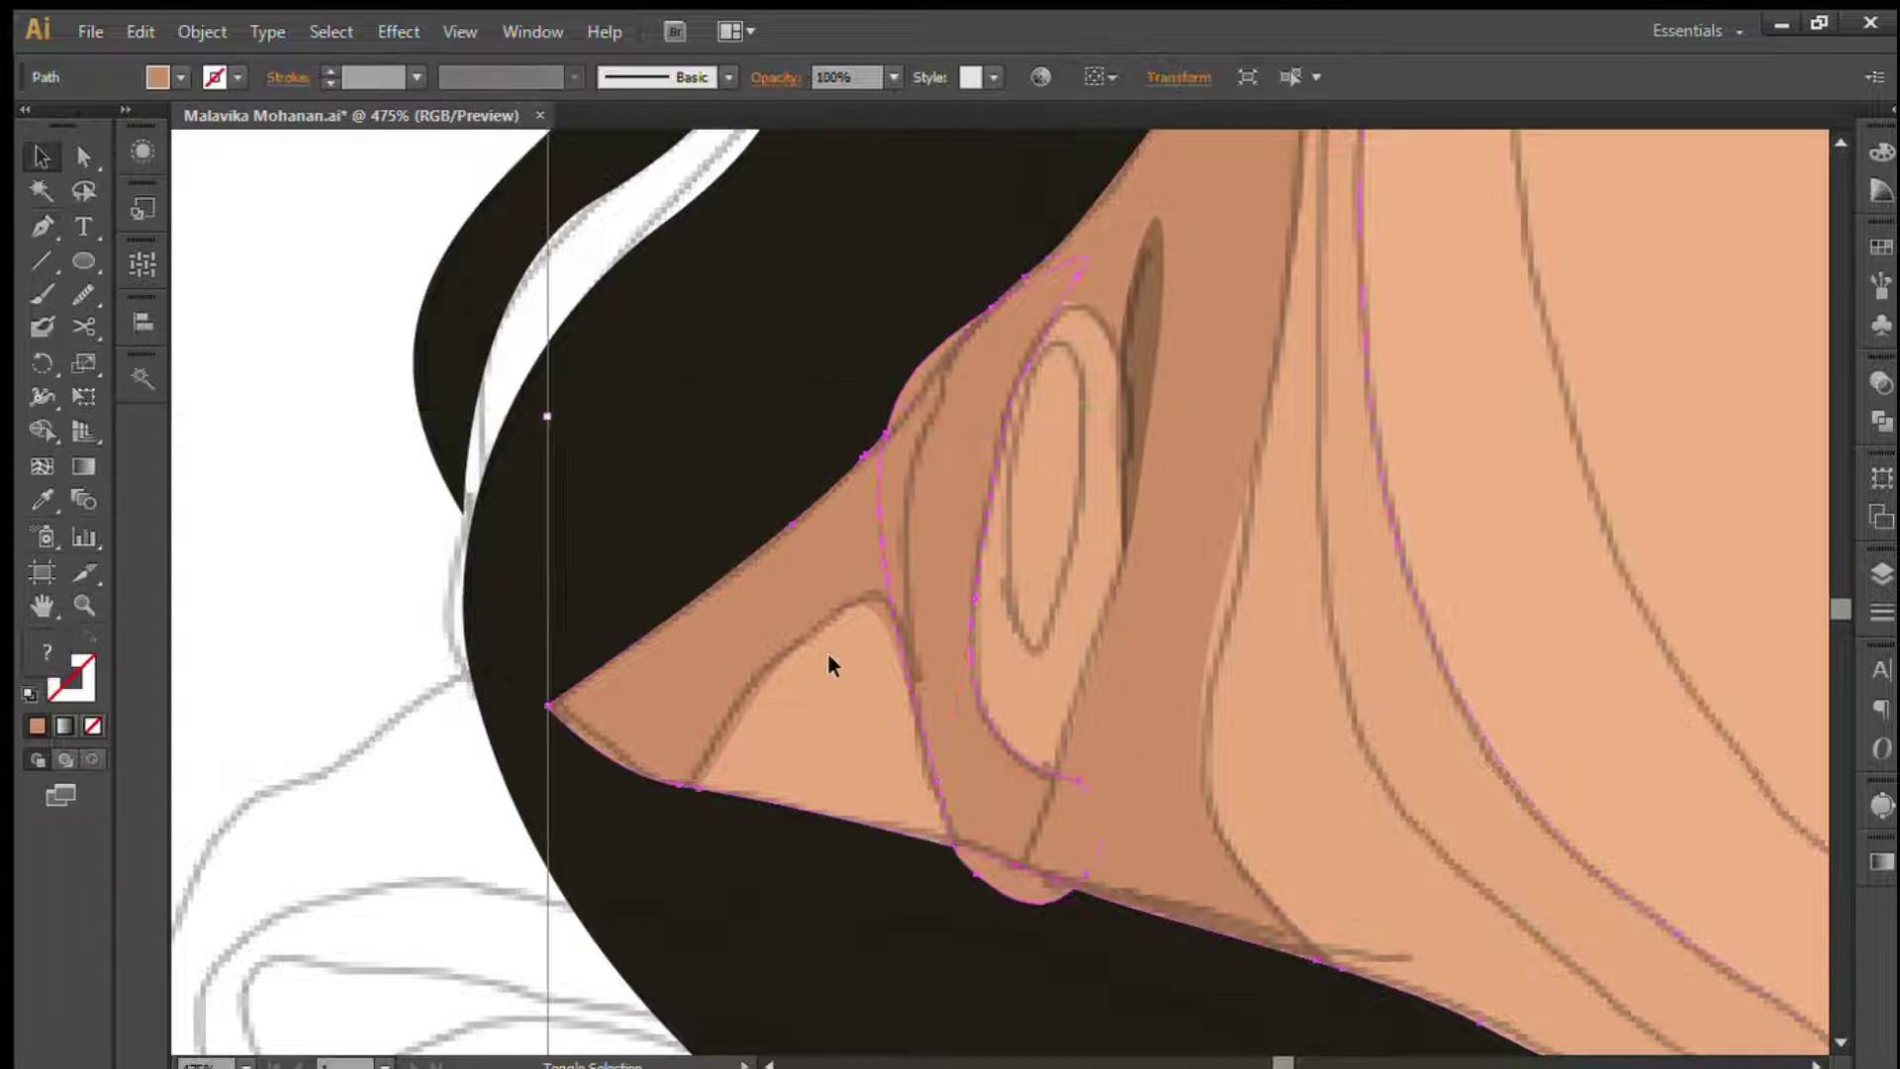
{"action": "key", "text": "i"}
{"action": "left_click", "coordinate": [836, 709]}
{"action": "key", "text": "shift+m"}
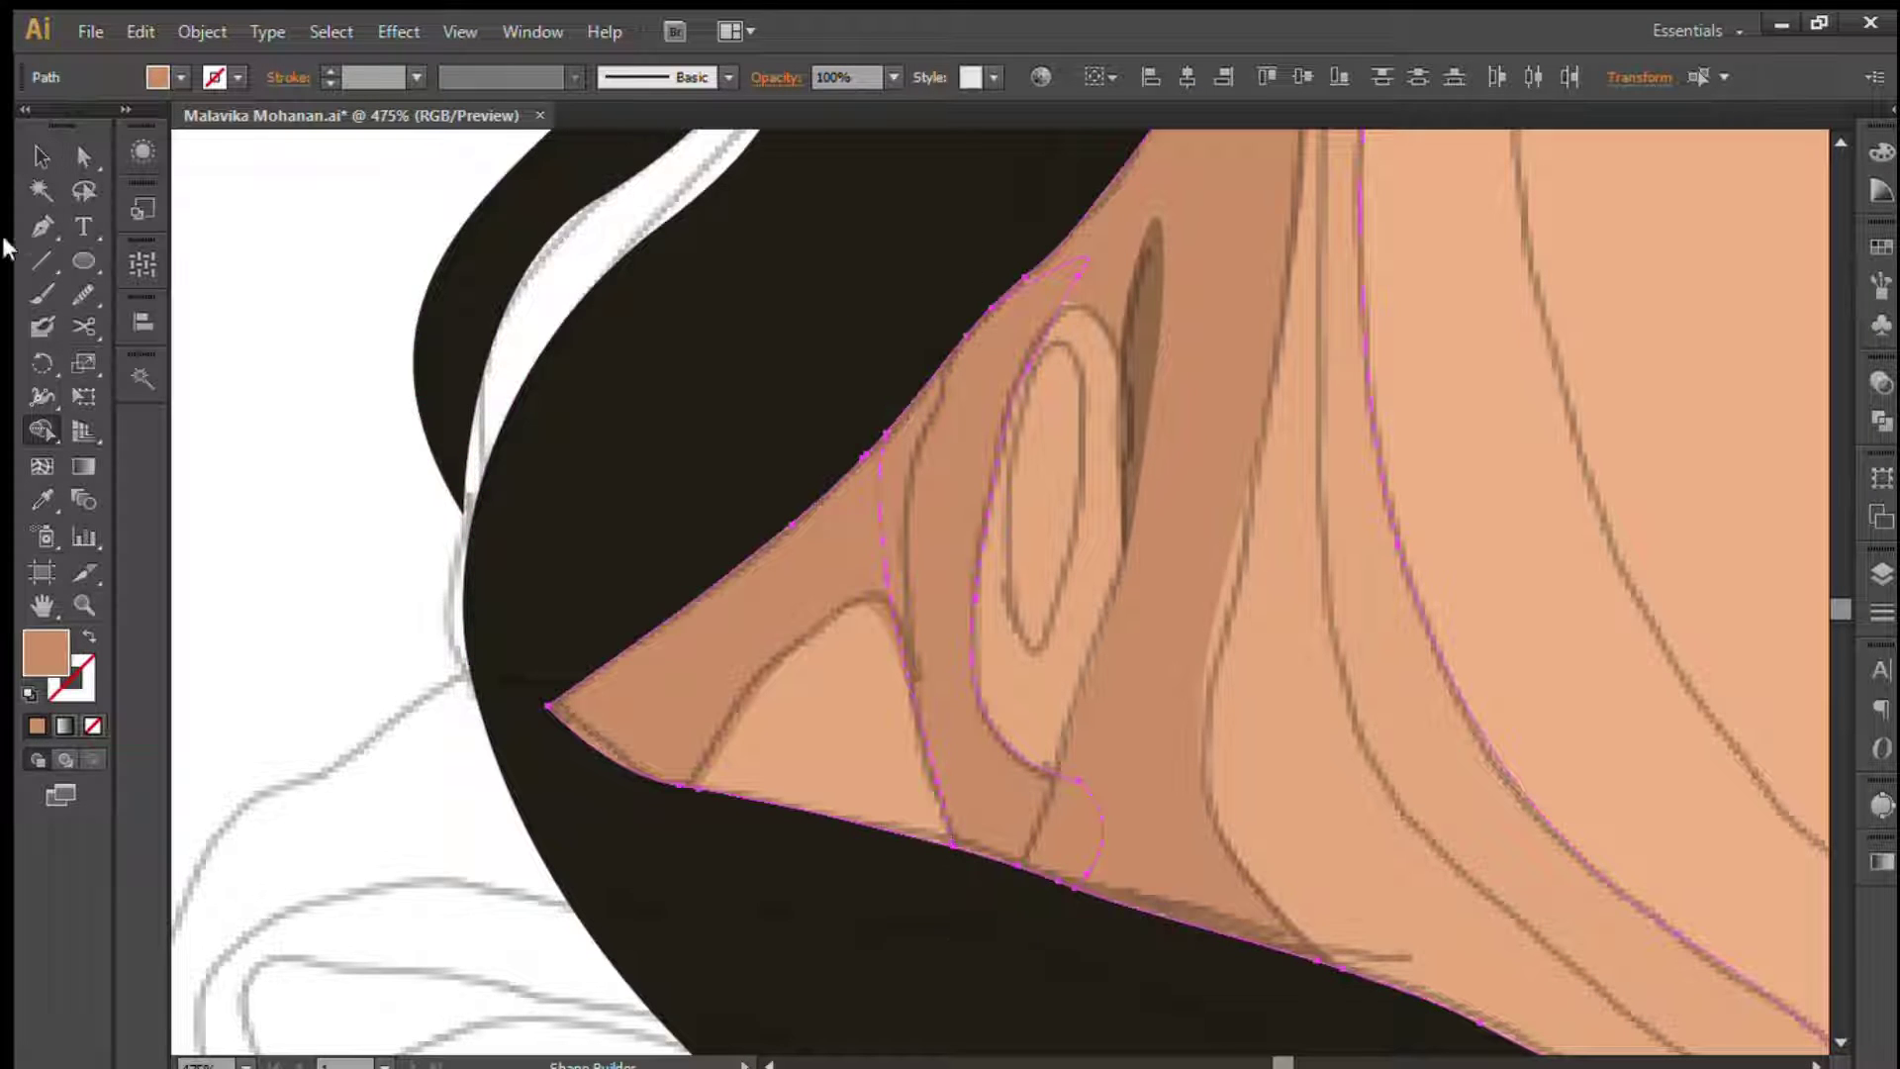
{"action": "key", "text": "v"}
{"action": "left_click", "coordinate": [900, 717]}
{"action": "key", "text": "ctrl+minus"}
{"action": "key", "text": "ctrl+minus"}
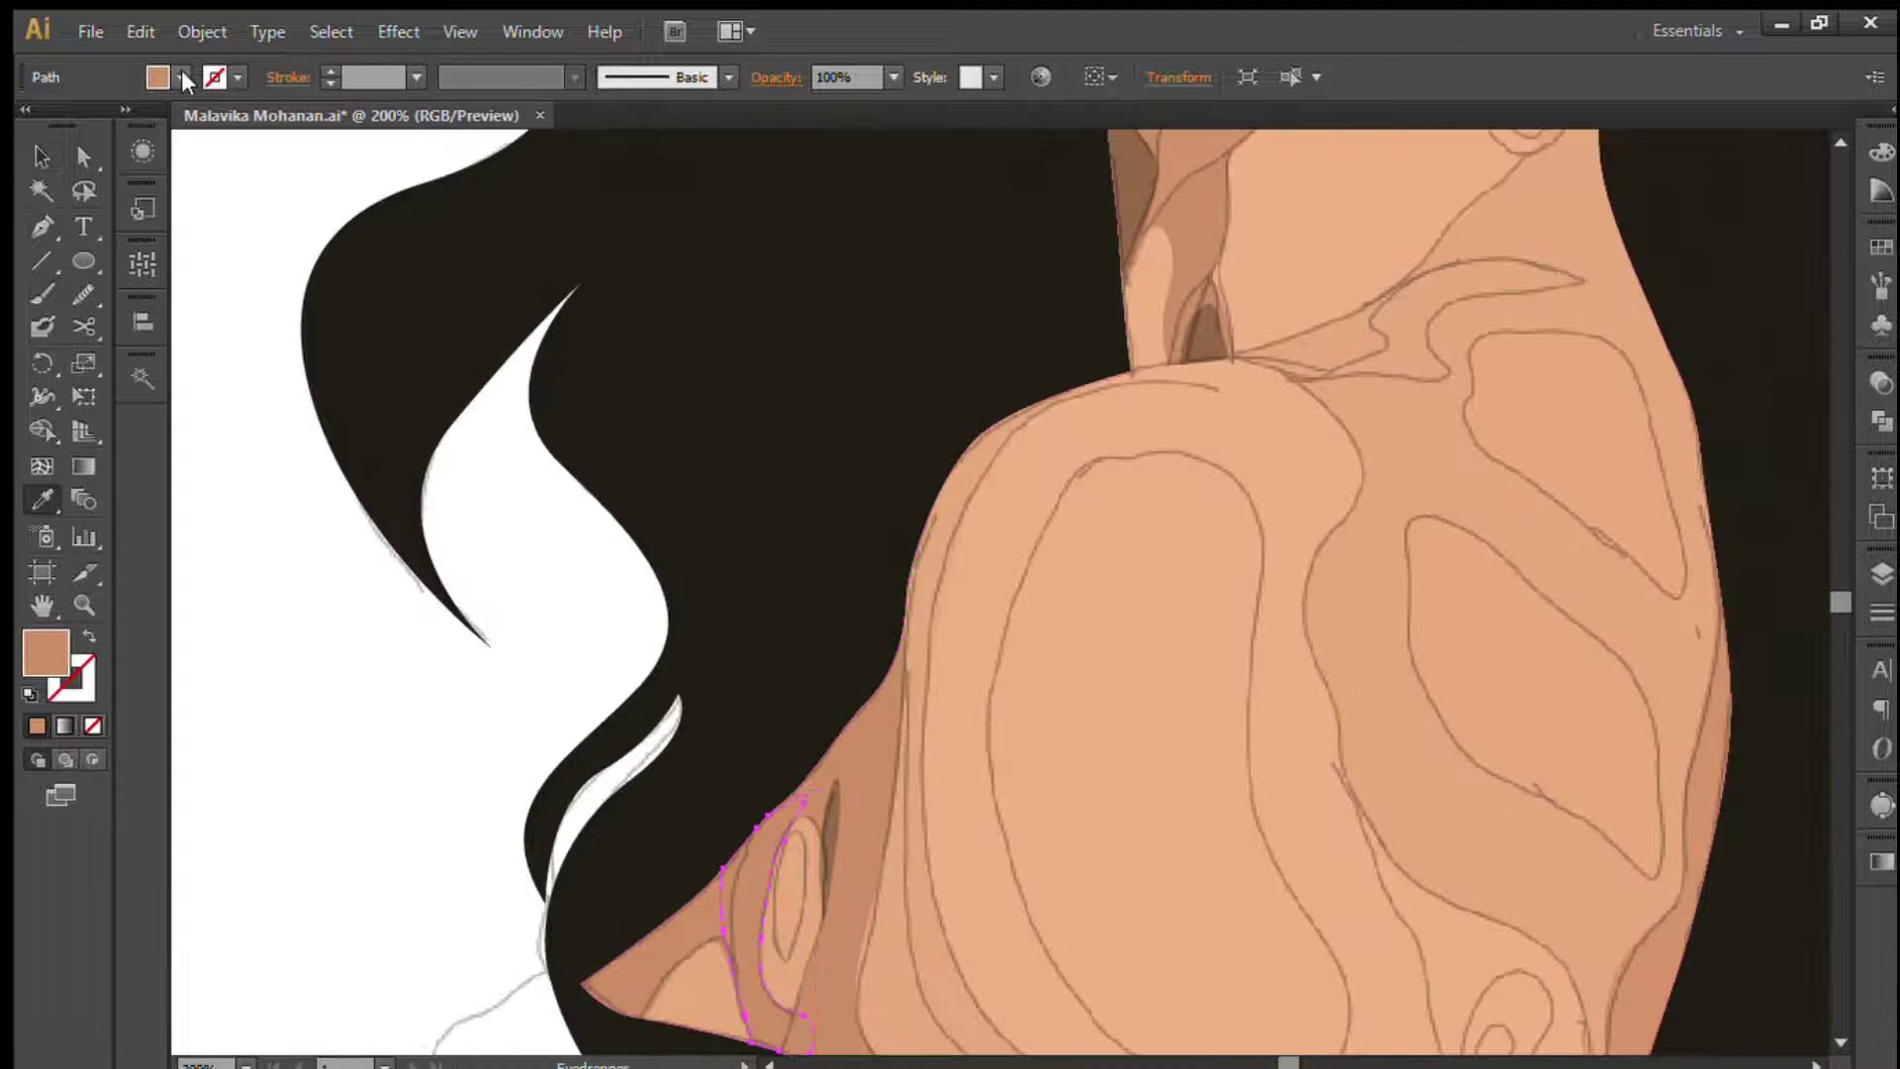
{"action": "left_click", "coordinate": [724, 905]}
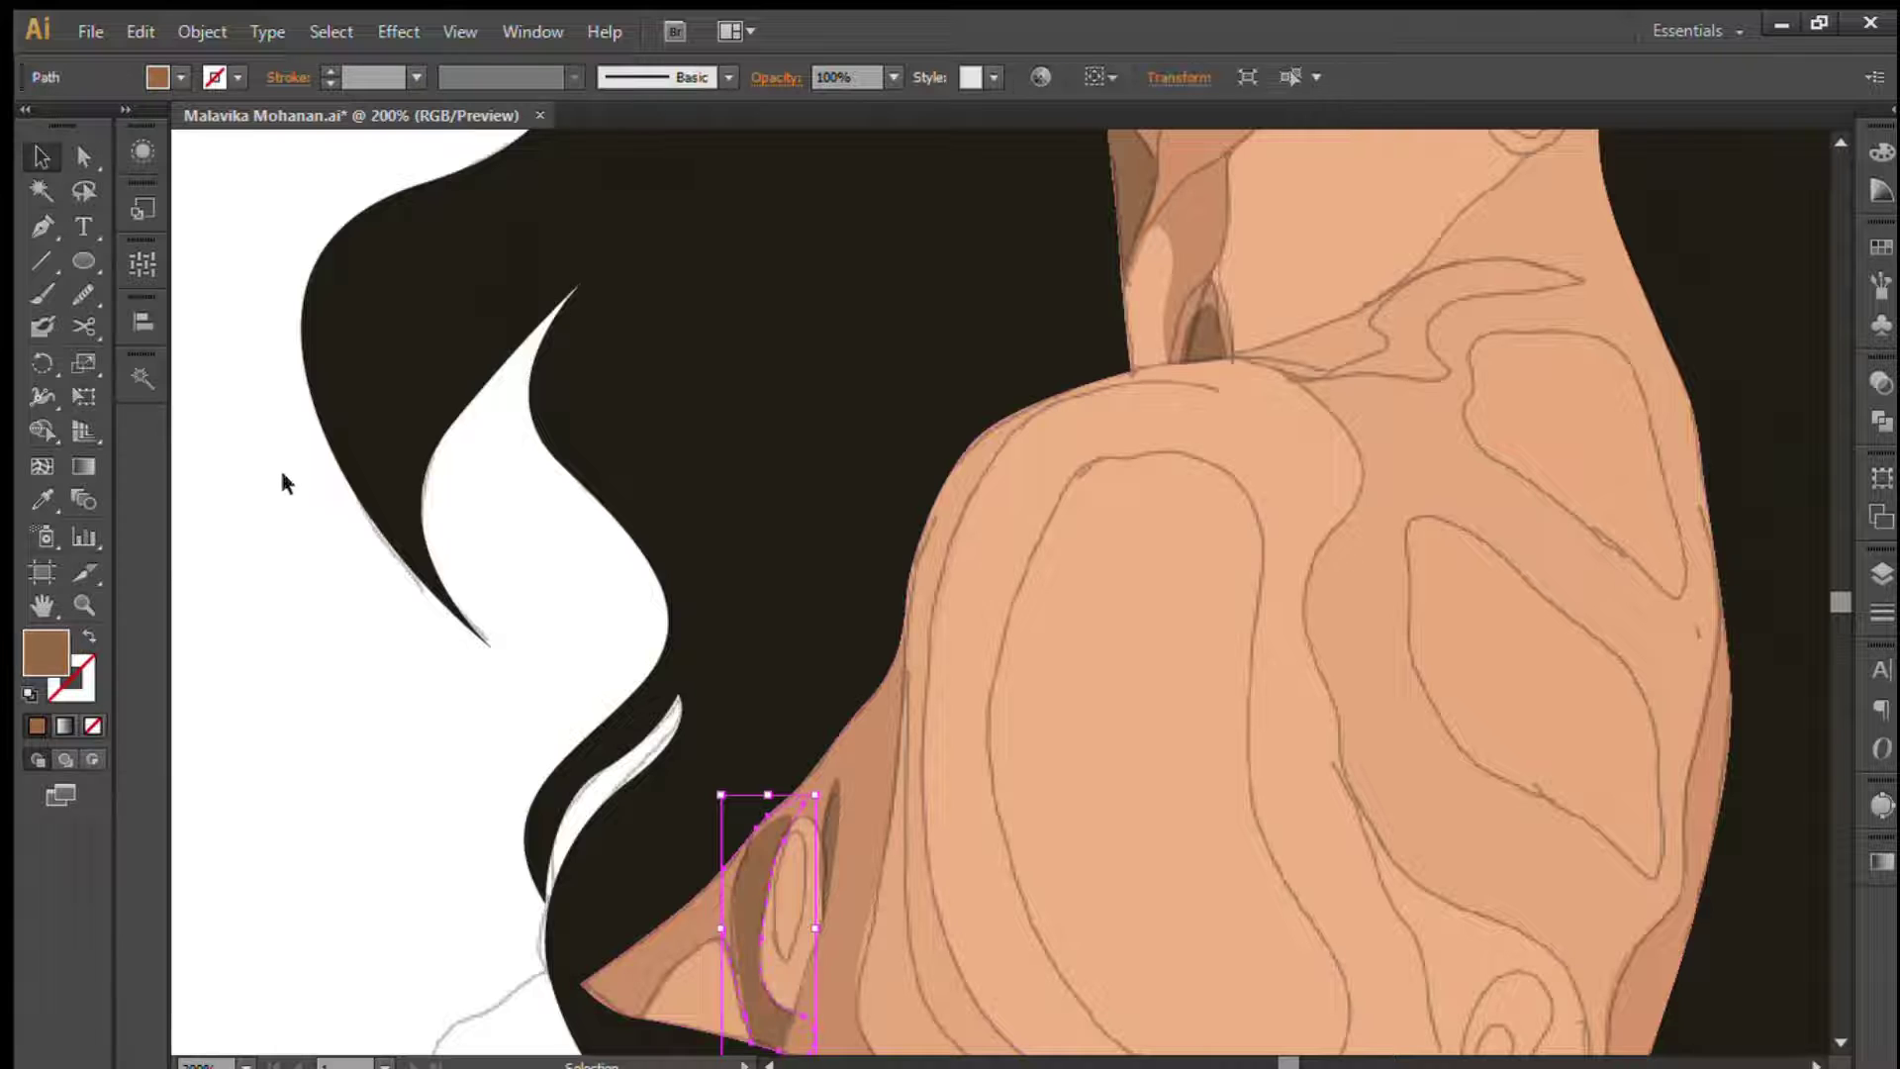
{"action": "key", "text": "ctrl+shift+a"}
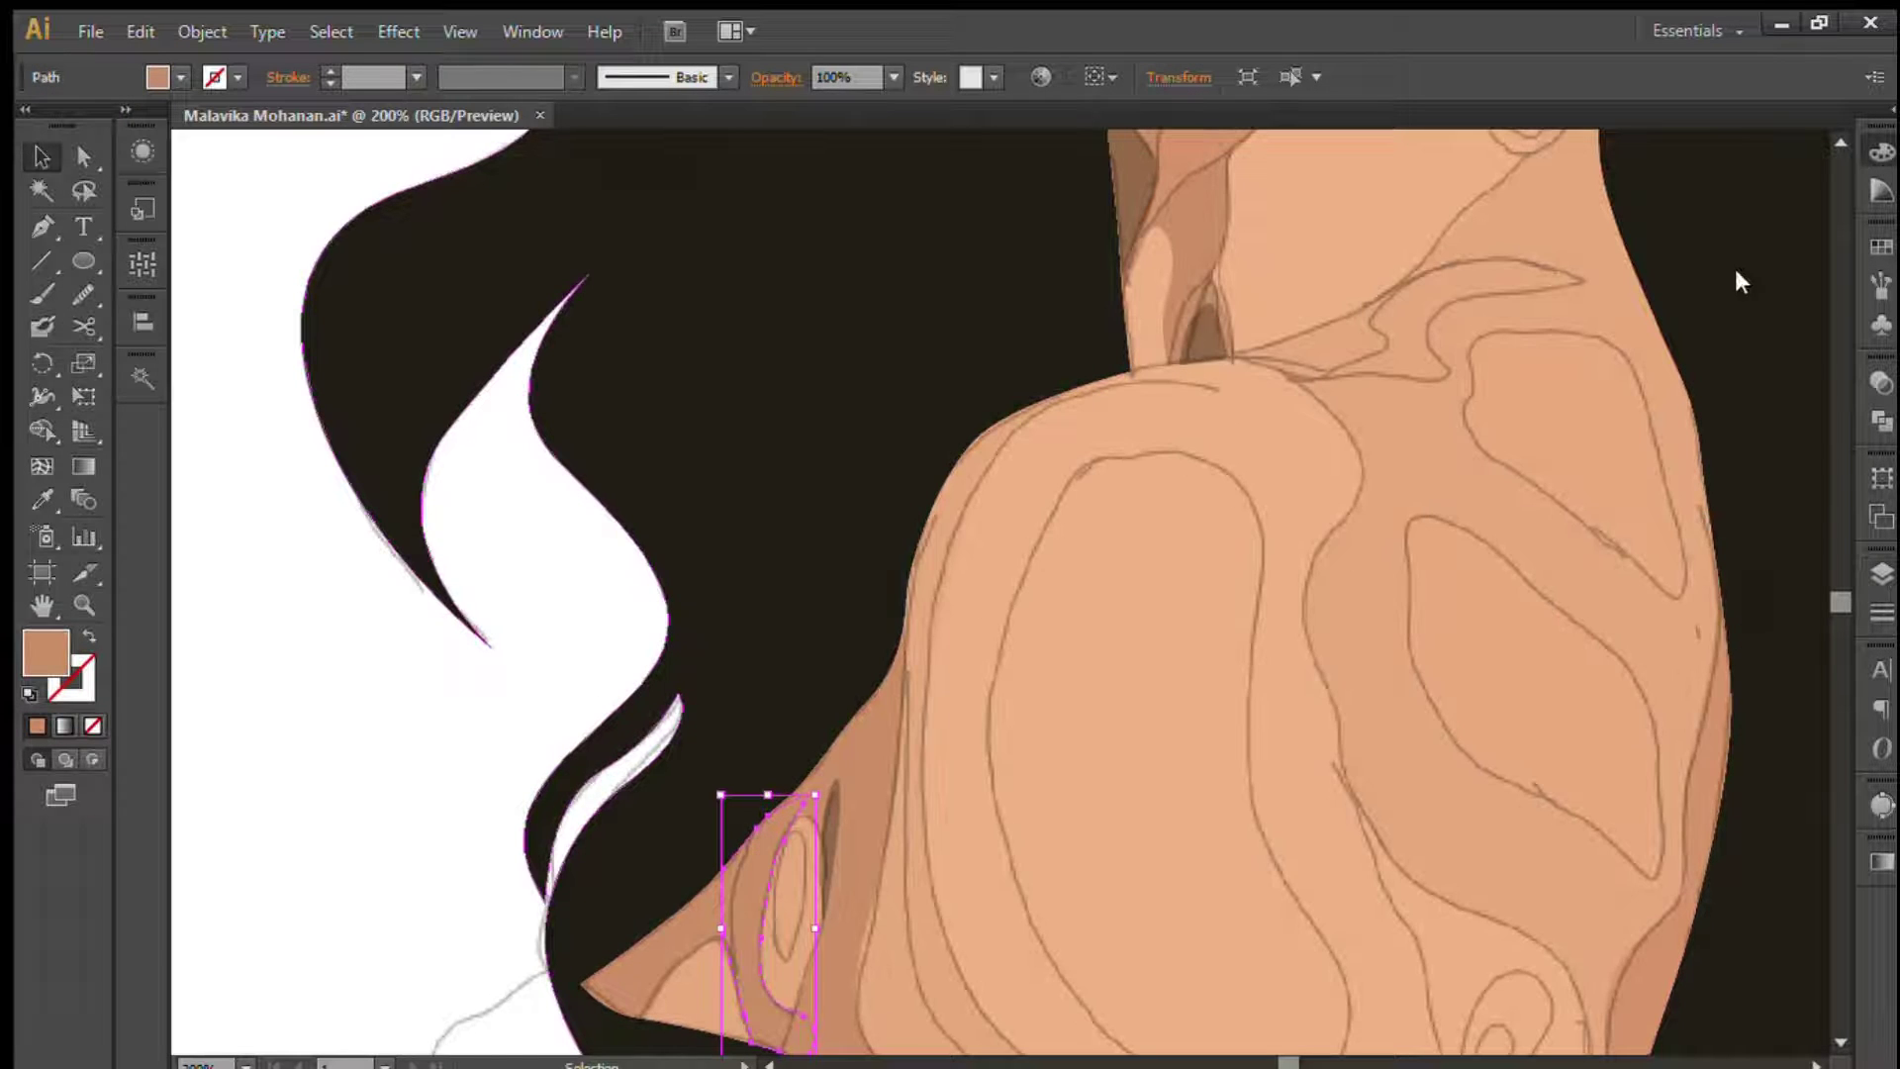
- Select and inspect the small shapes near the ear tip, then hide the sketch lines
{"action": "key", "text": "z"}
{"action": "left_click_drag", "start_coordinate": [537, 356], "coordinate": [555, 356]}
{"action": "key", "text": "v"}
{"action": "left_click", "coordinate": [318, 276]}
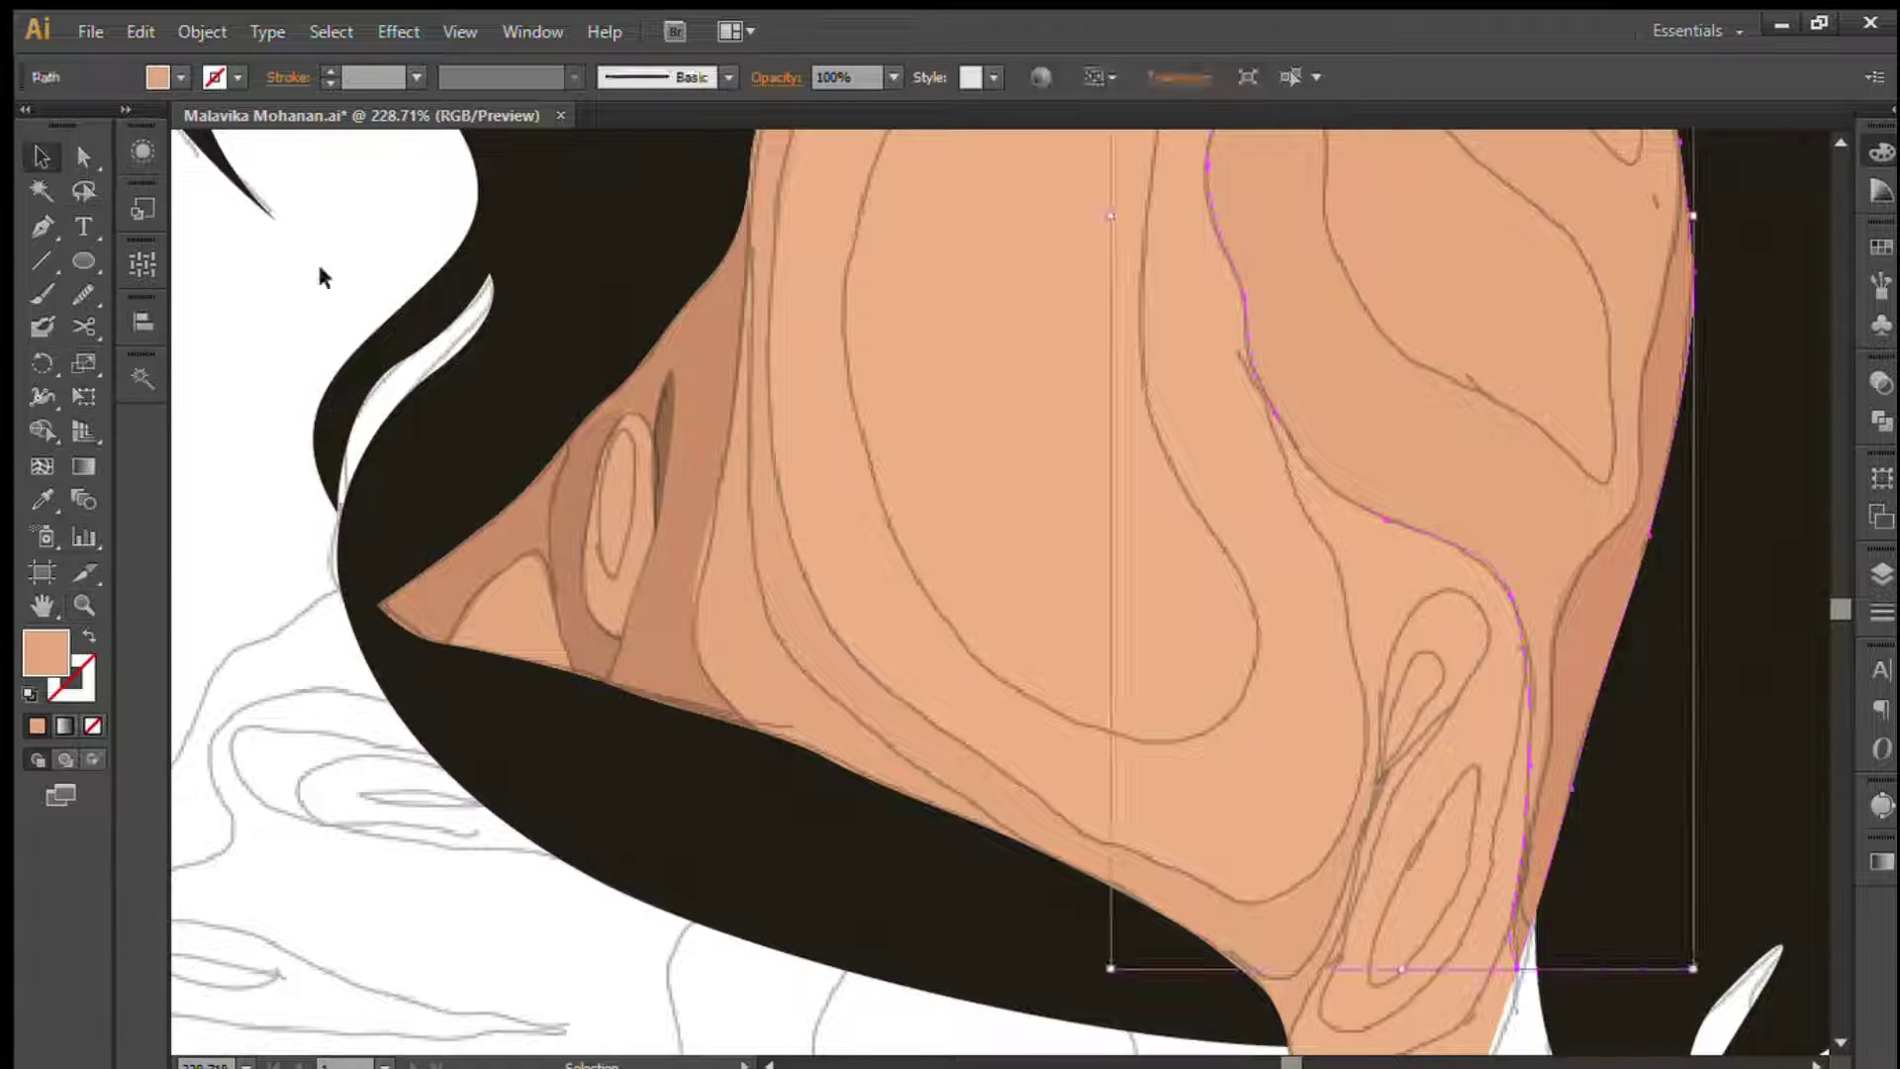
{"action": "key", "text": "ctrl+shift+a"}
{"action": "key", "text": "p"}
{"action": "left_click", "coordinate": [447, 606], "text": "ctrl"}
{"action": "left_click", "coordinate": [262, 538], "text": "ctrl"}
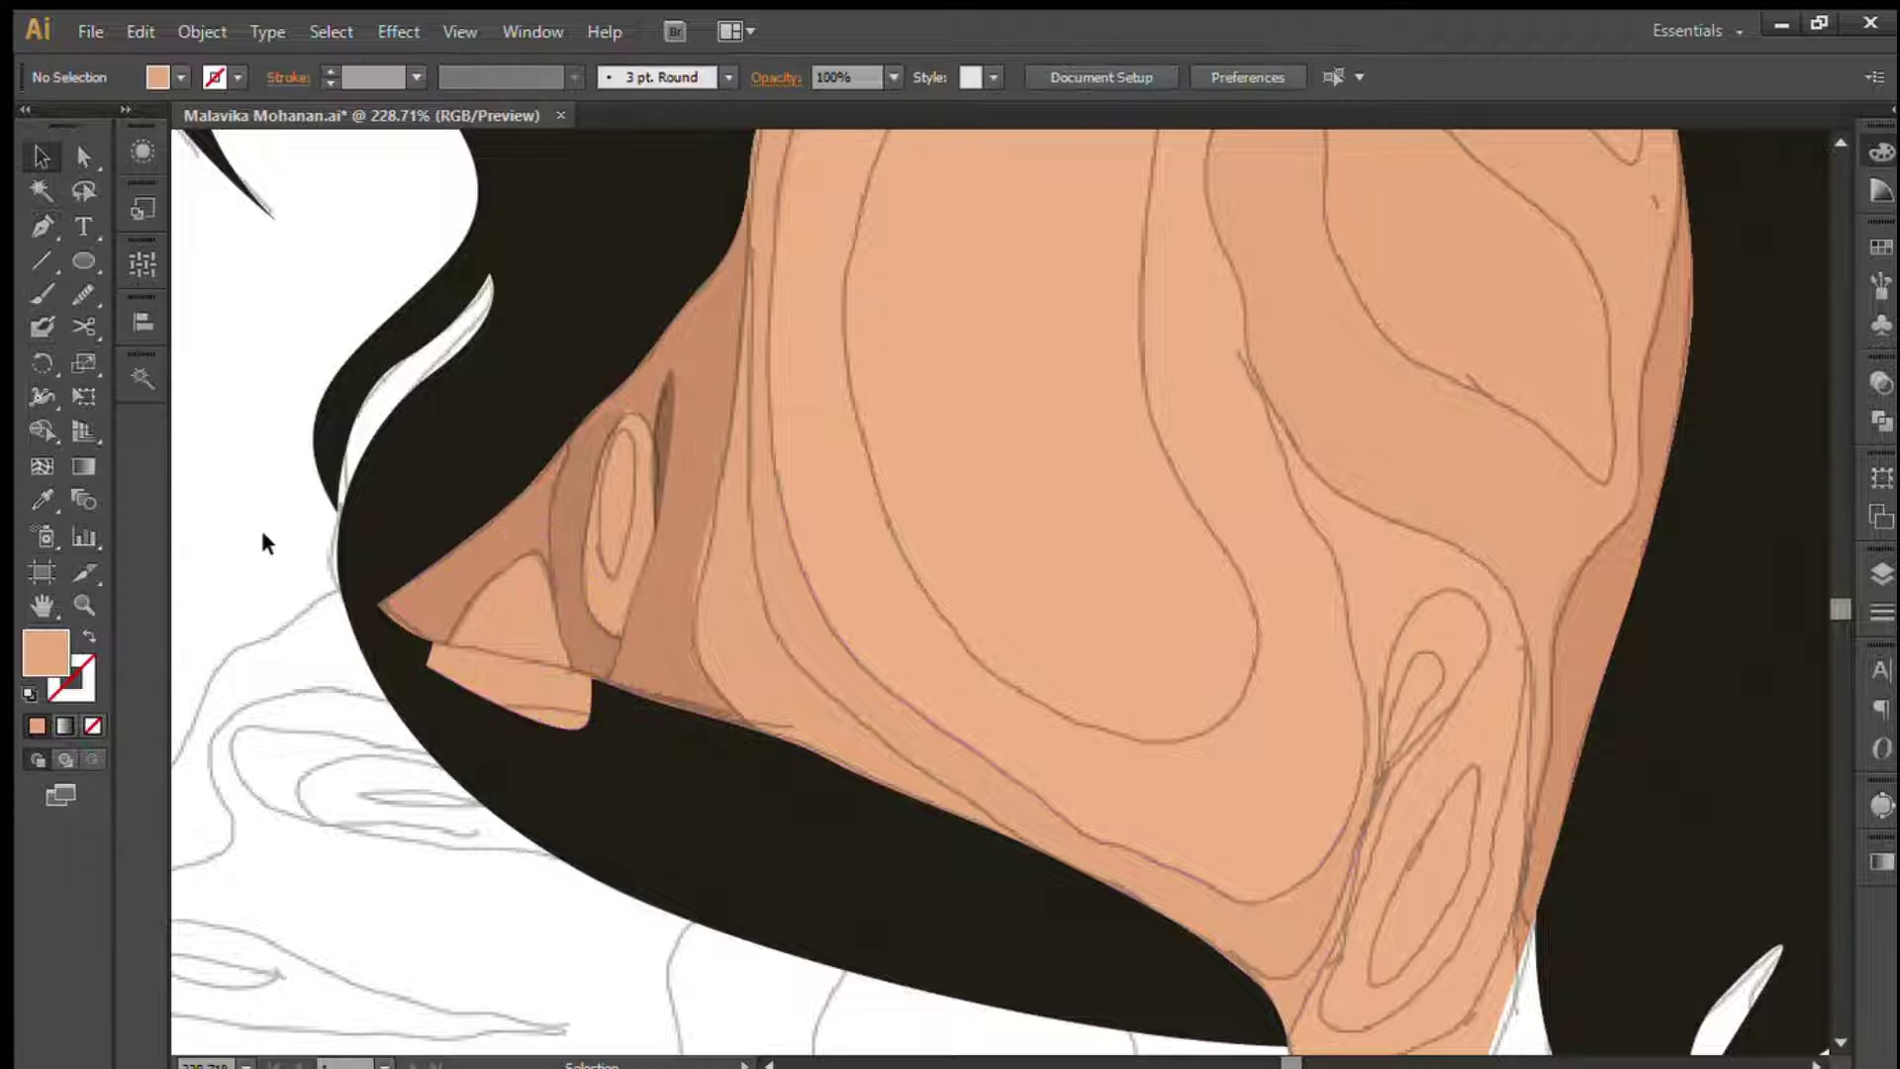
{"action": "left_click", "coordinate": [665, 602], "text": "ctrl"}
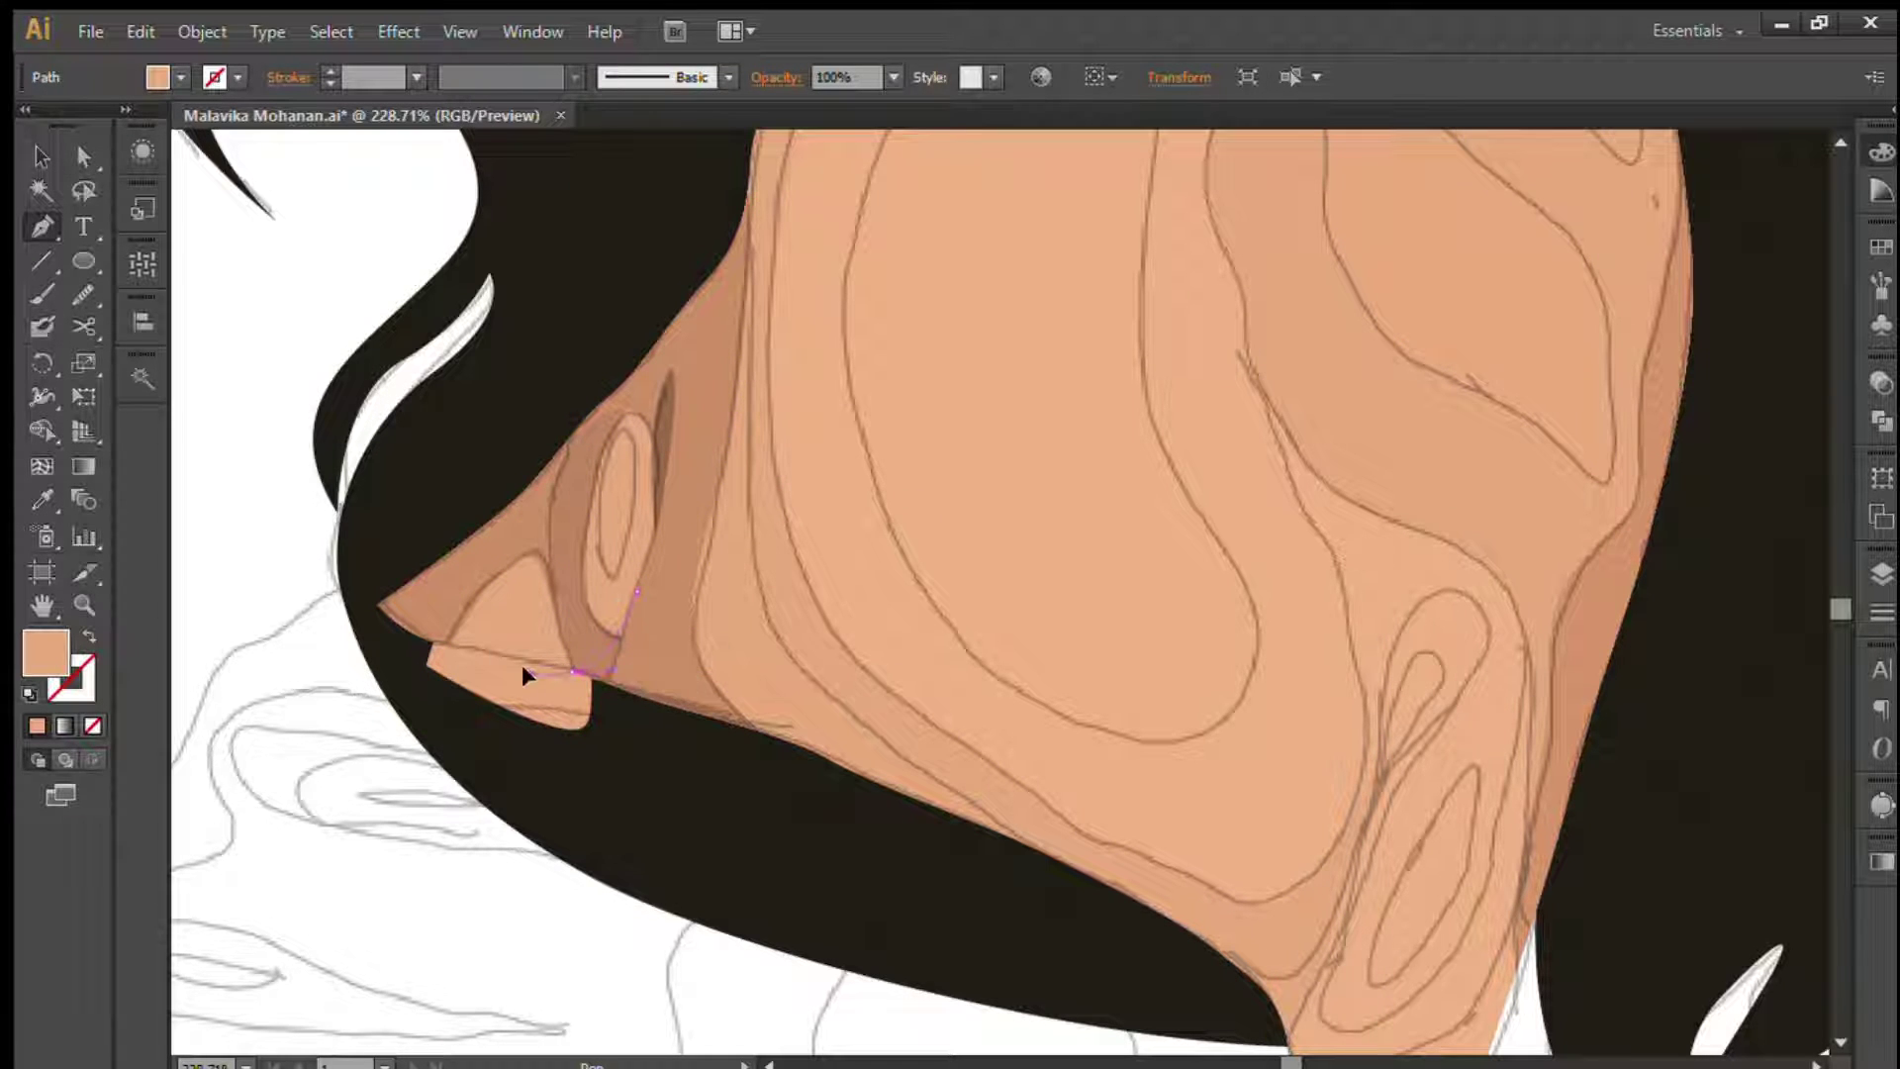
{"action": "left_click", "coordinate": [598, 679], "text": "ctrl"}
{"action": "left_click", "coordinate": [41, 156]}
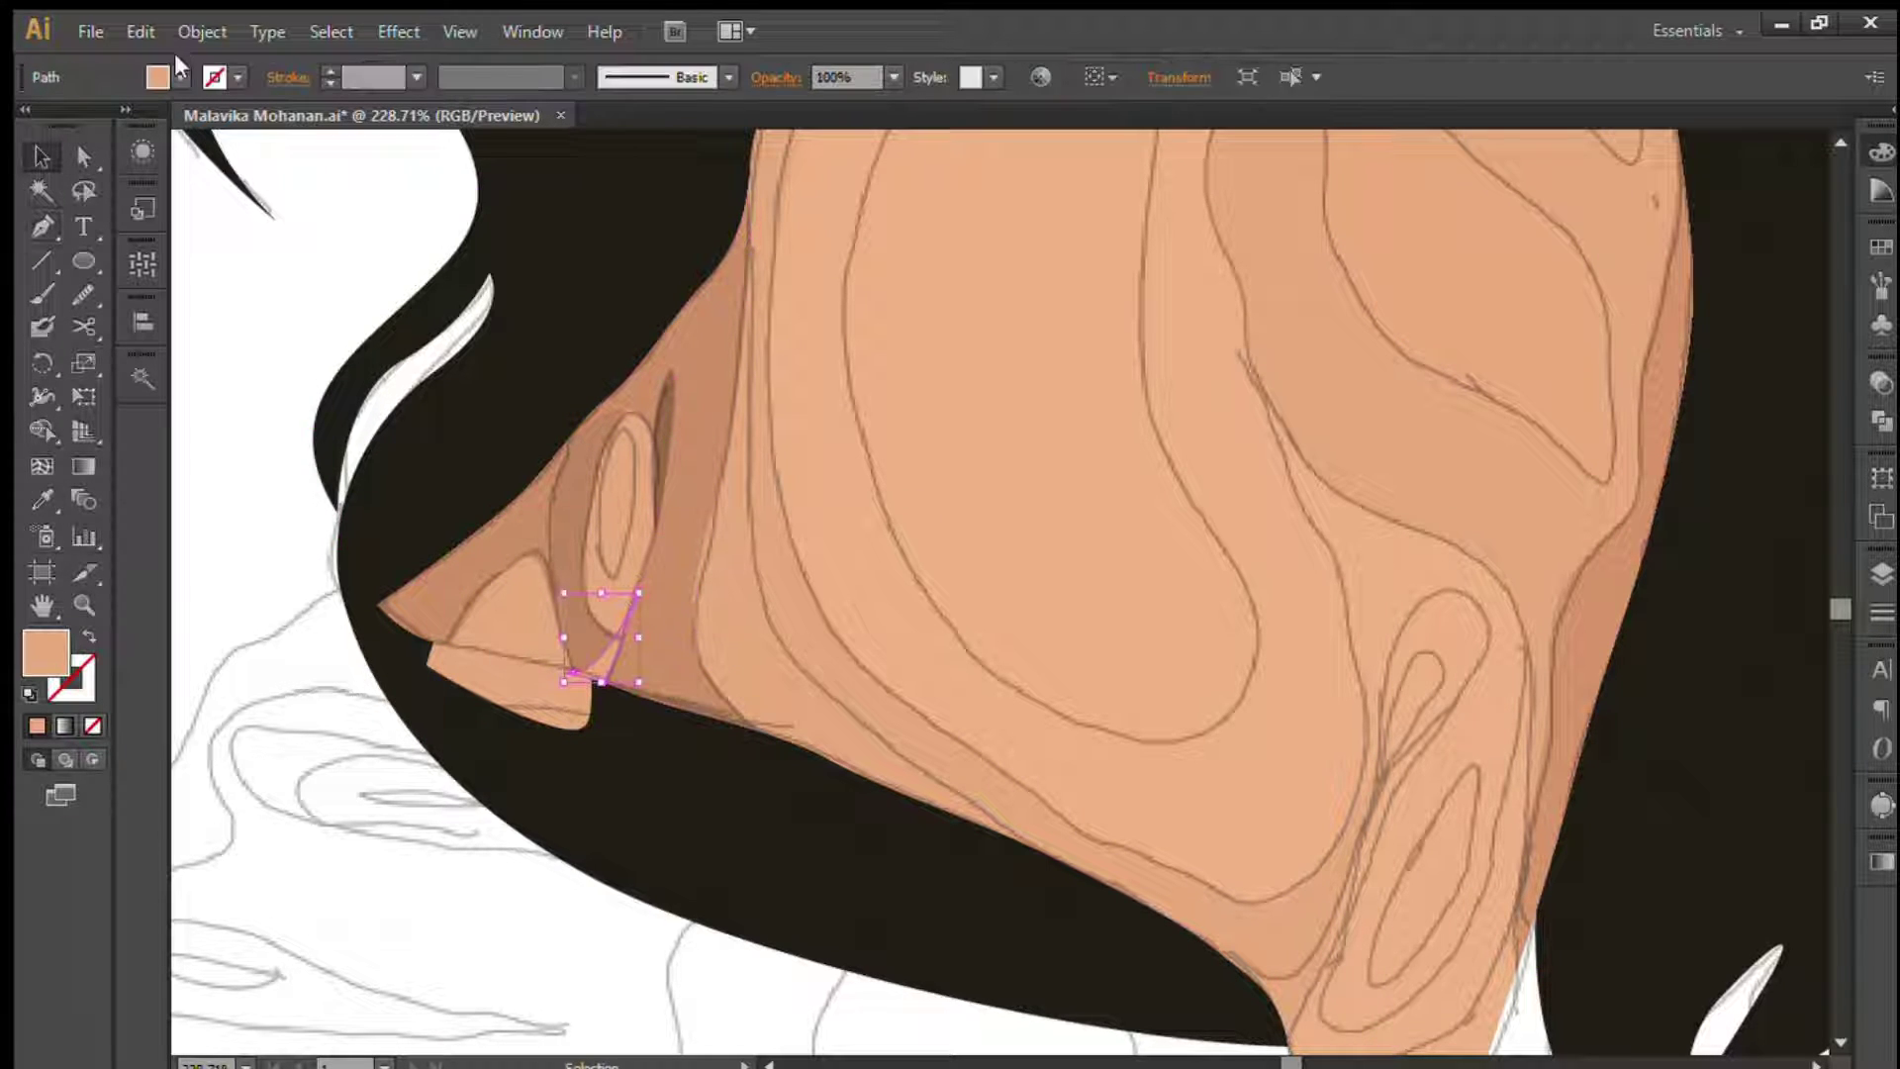
{"action": "left_click", "coordinate": [276, 446]}
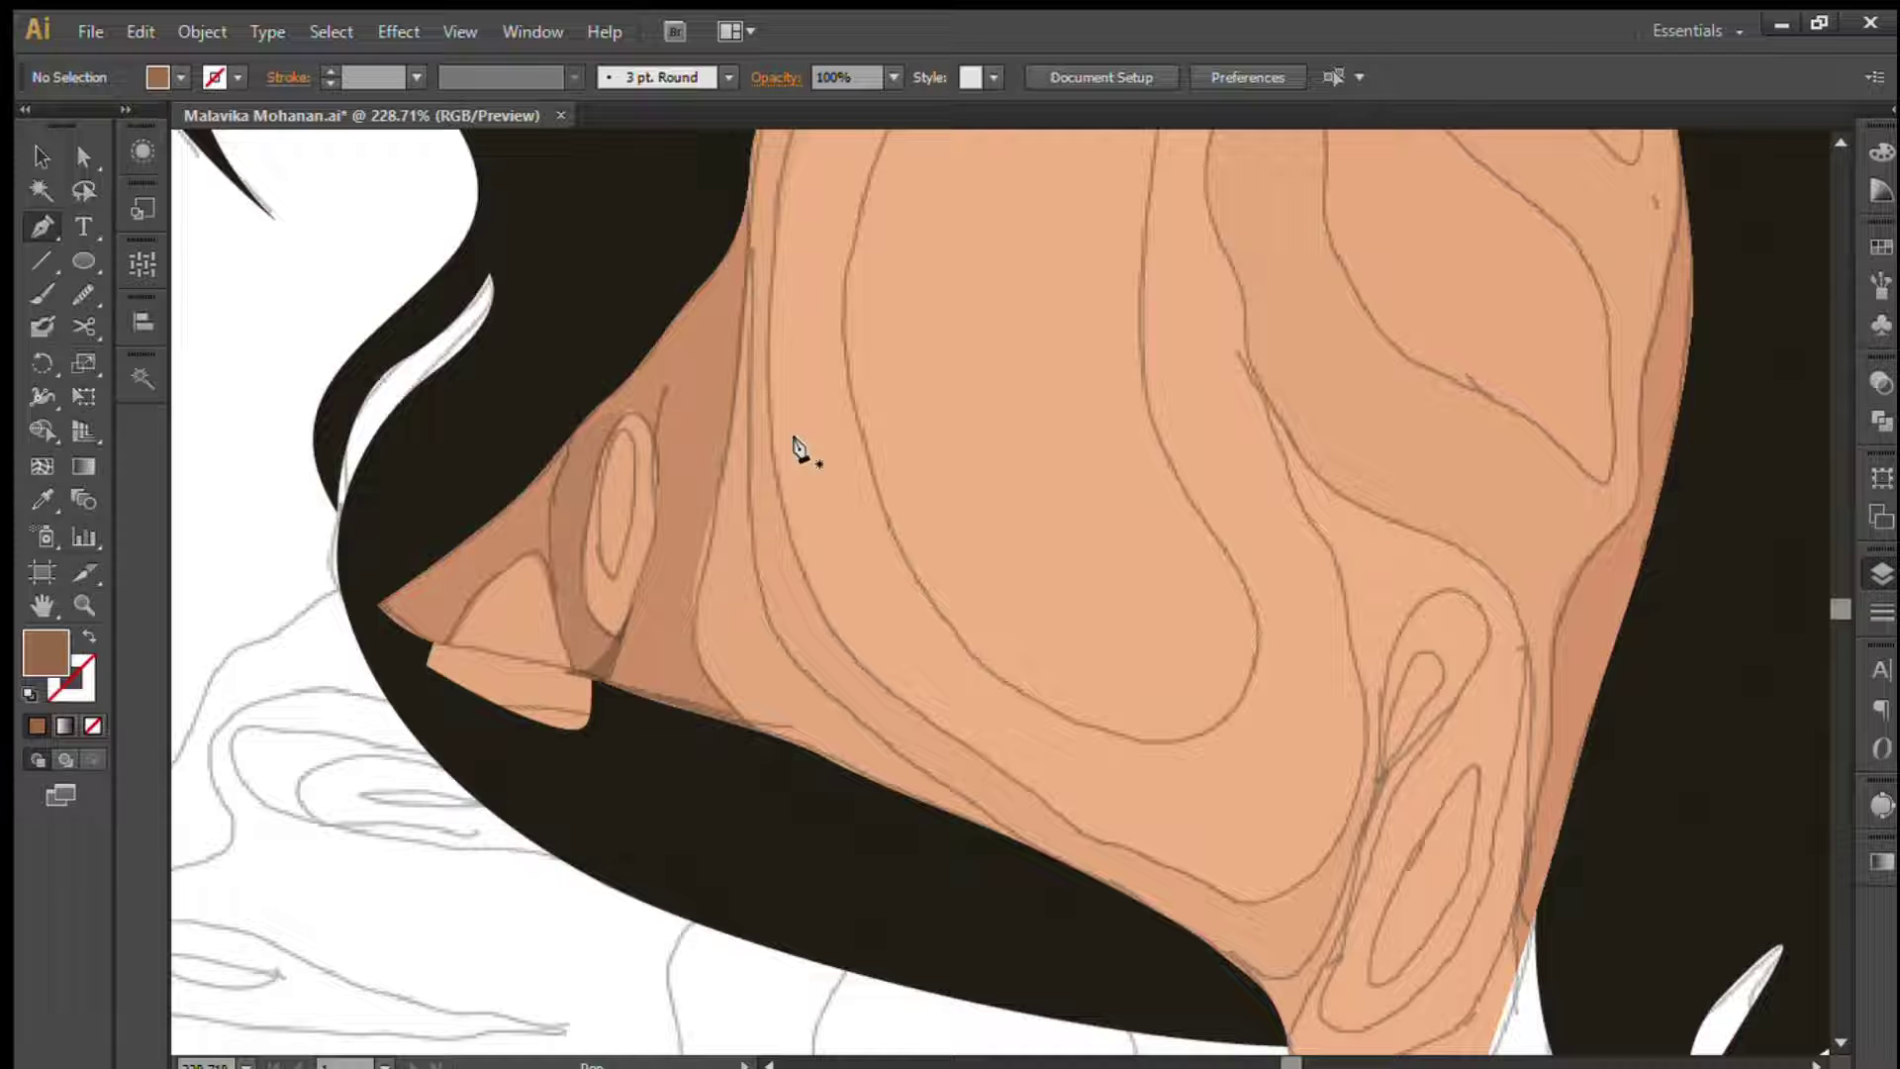
- Draw a small curved inner-ear highlight shape inside the ear oval
{"action": "left_click", "coordinate": [615, 431]}
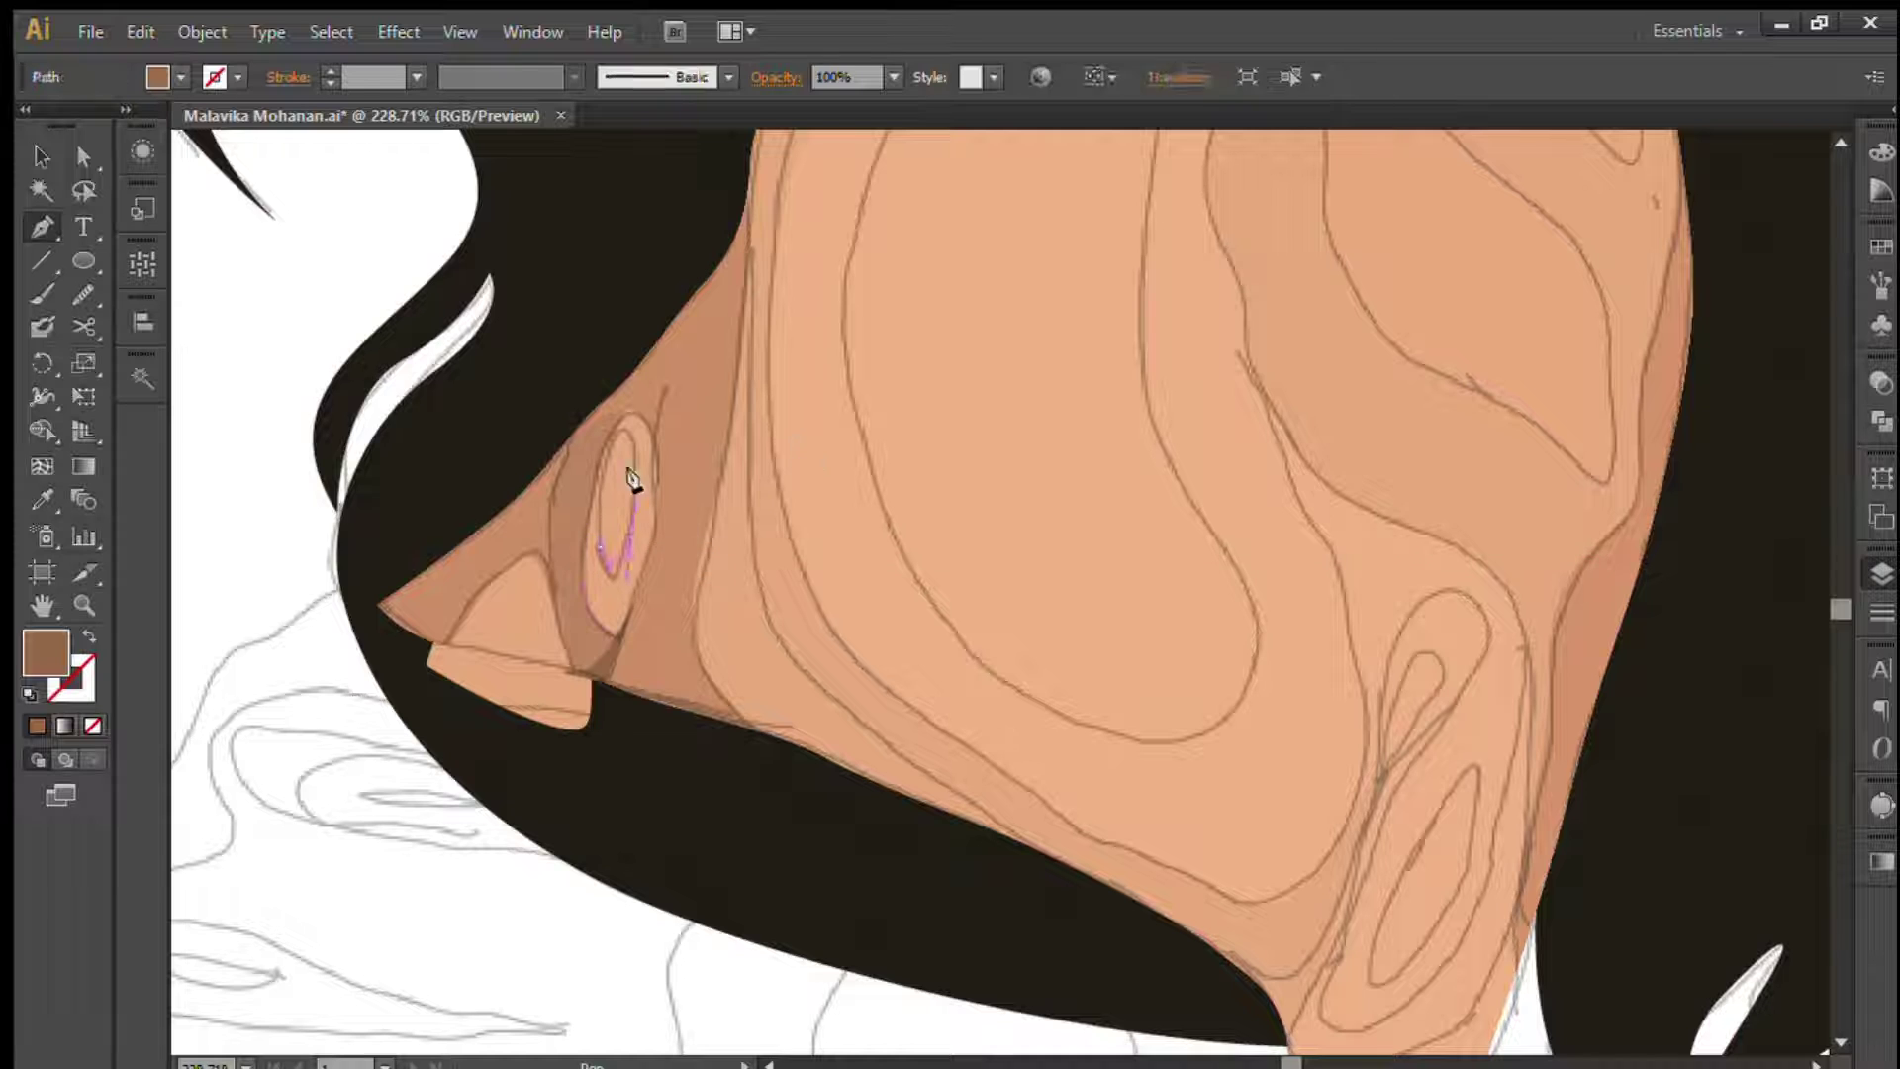
{"action": "left_click_drag", "start_coordinate": [616, 540], "coordinate": [594, 551]}
{"action": "key", "text": "v"}
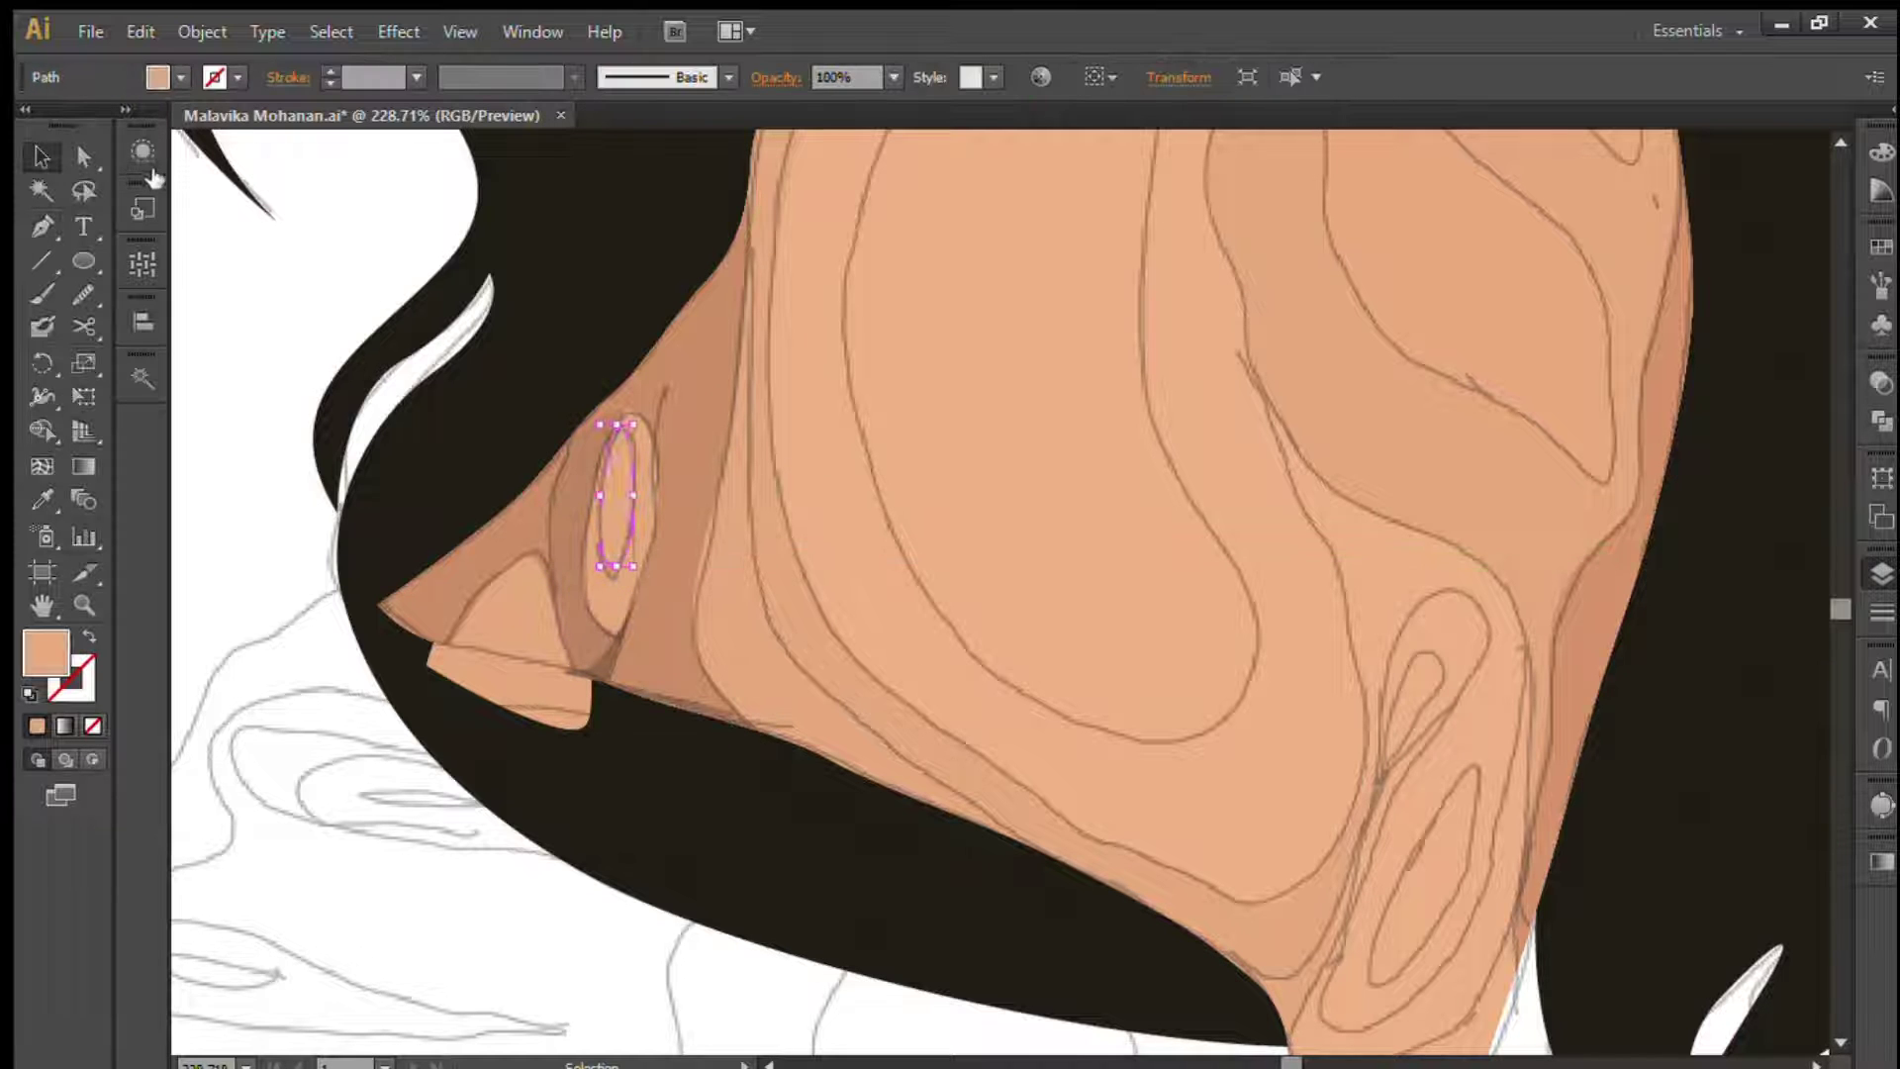
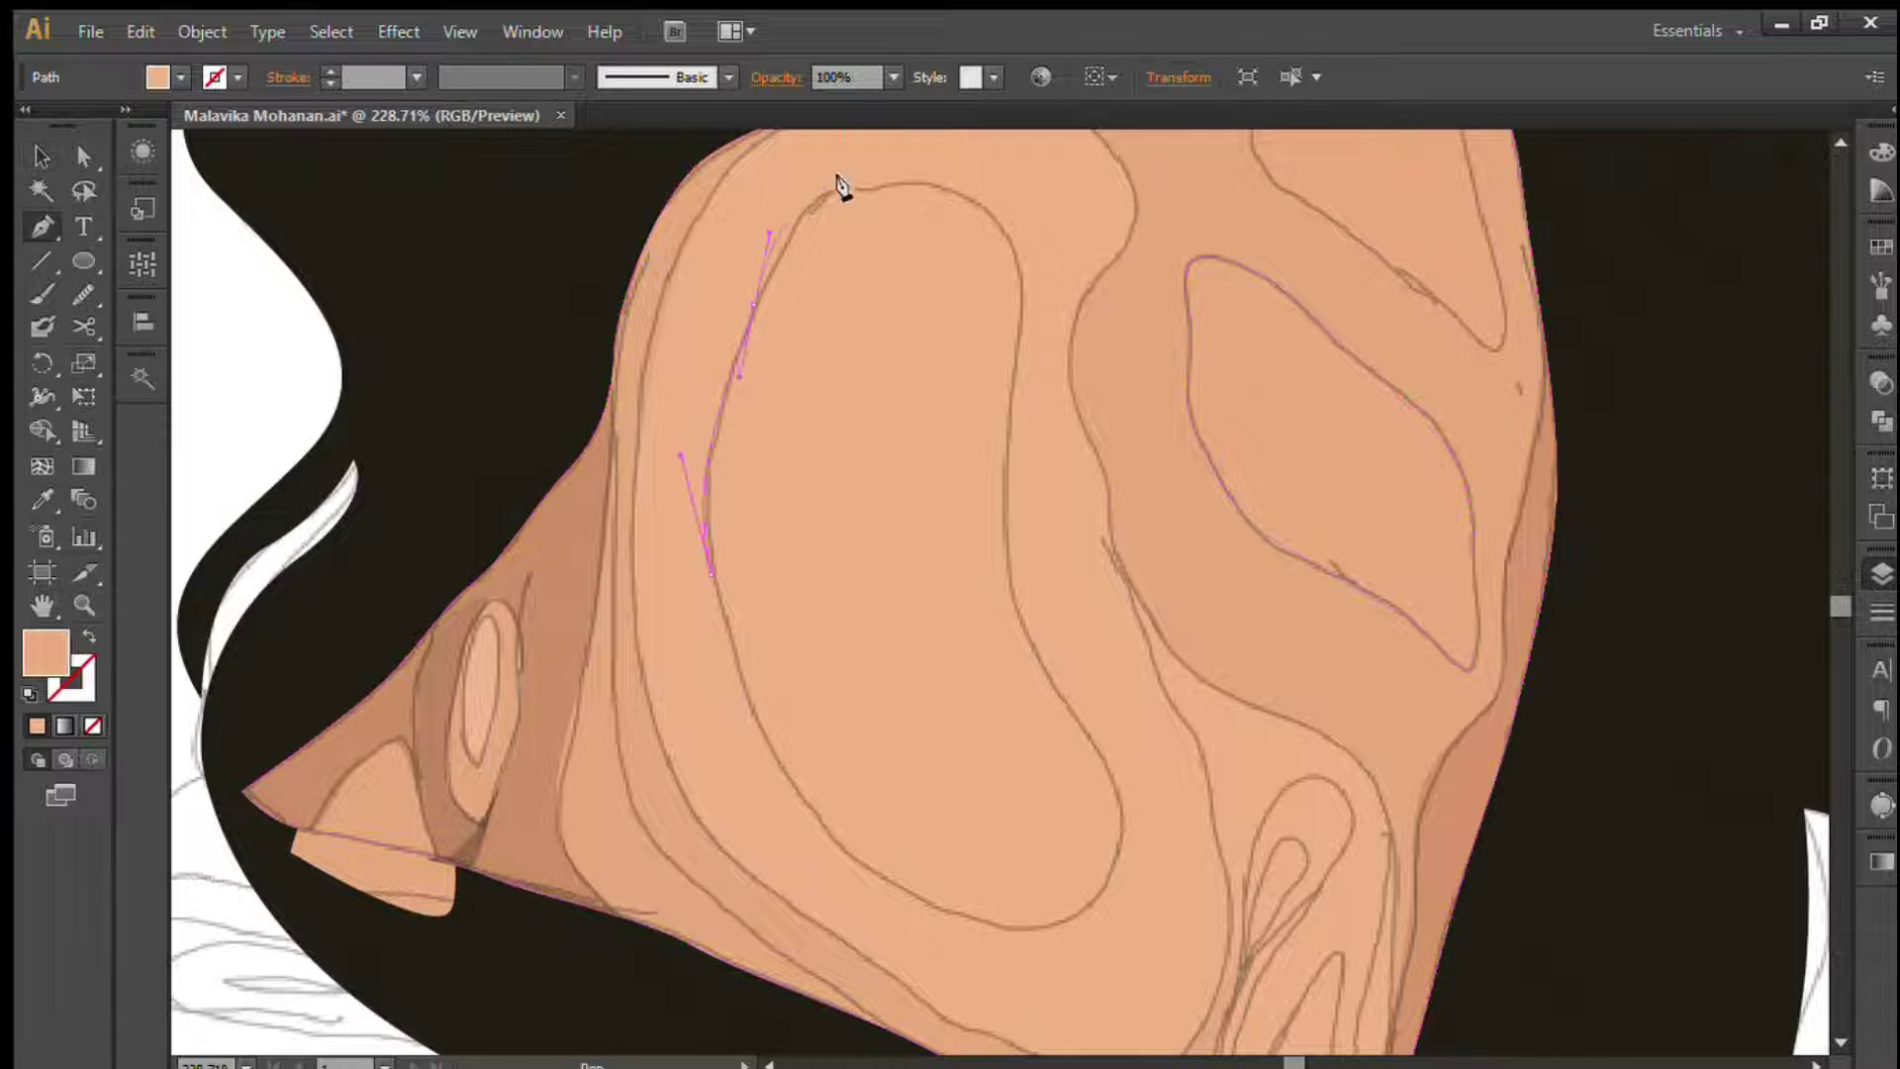
- Close the cheek highlight shape with a final curved anchor
{"action": "left_click_drag", "start_coordinate": [850, 188], "coordinate": [899, 181]}
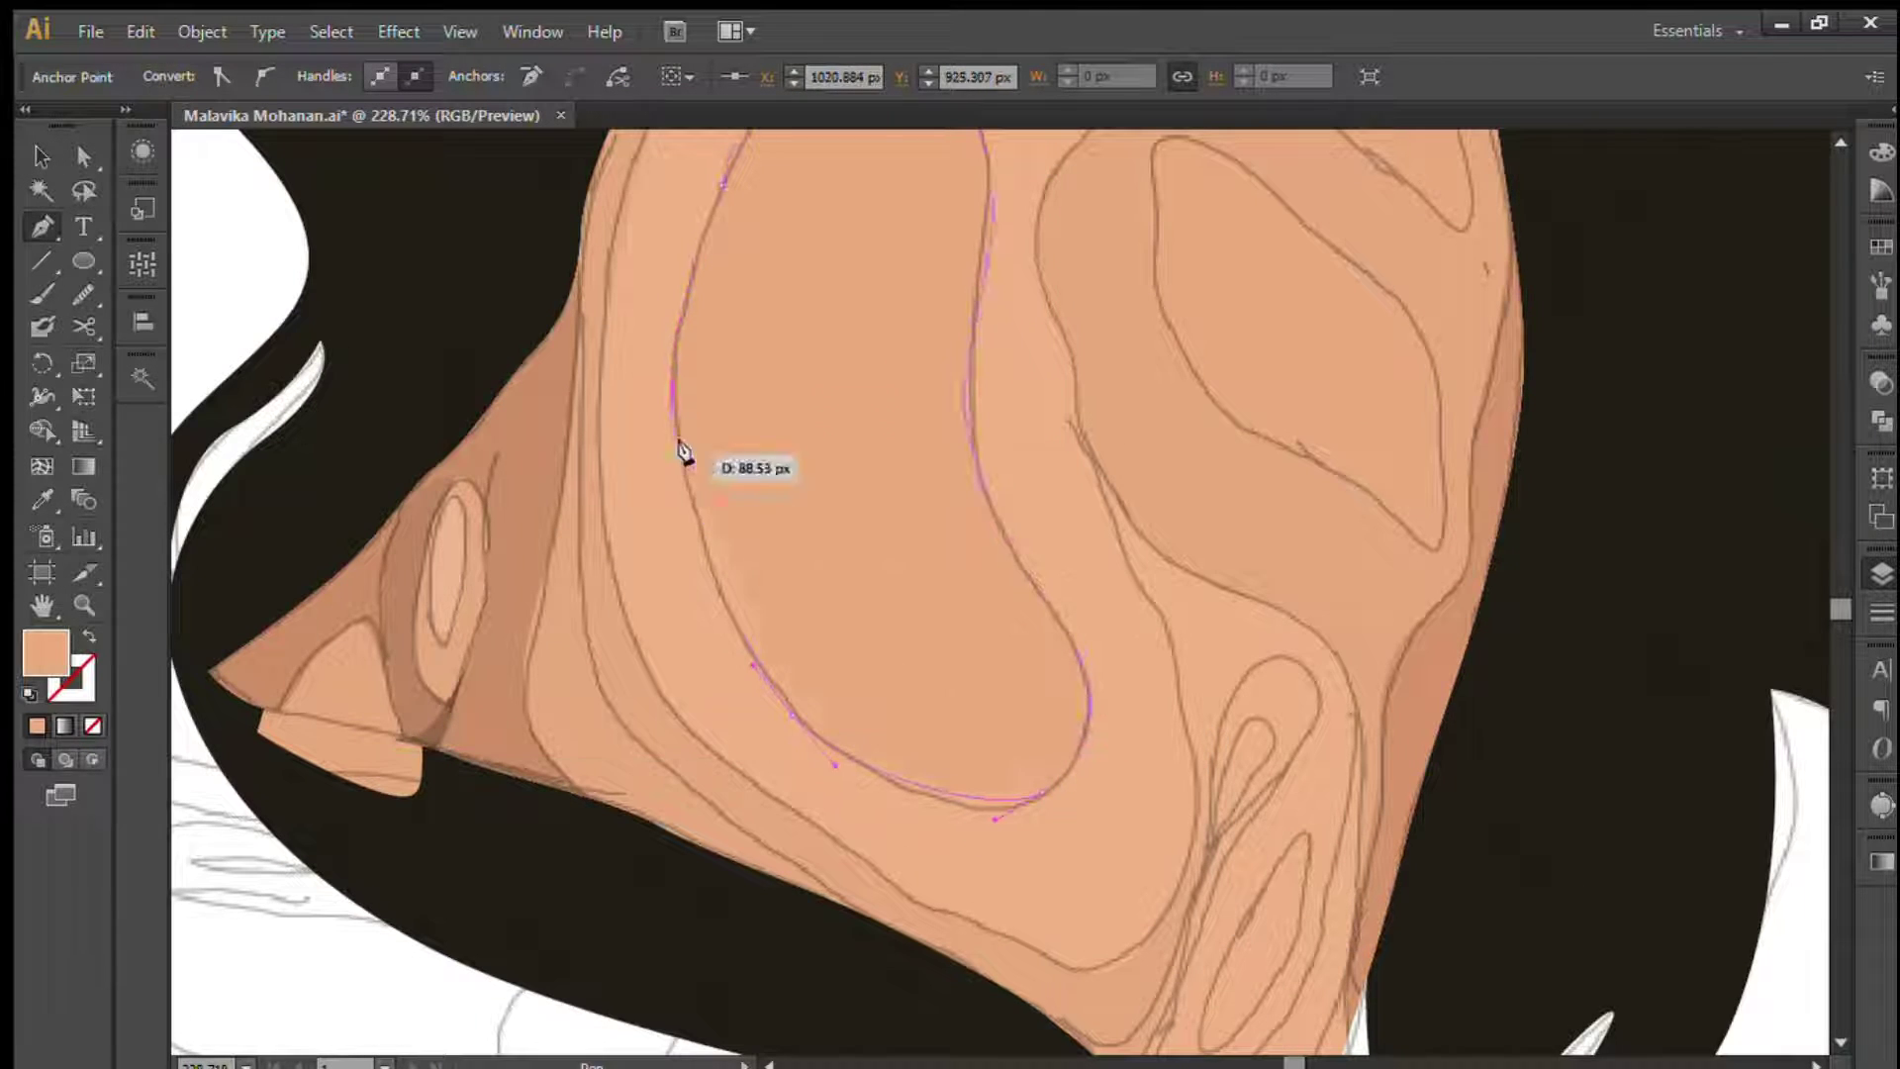
{"action": "left_click", "coordinate": [682, 339]}
{"action": "key", "text": "v"}
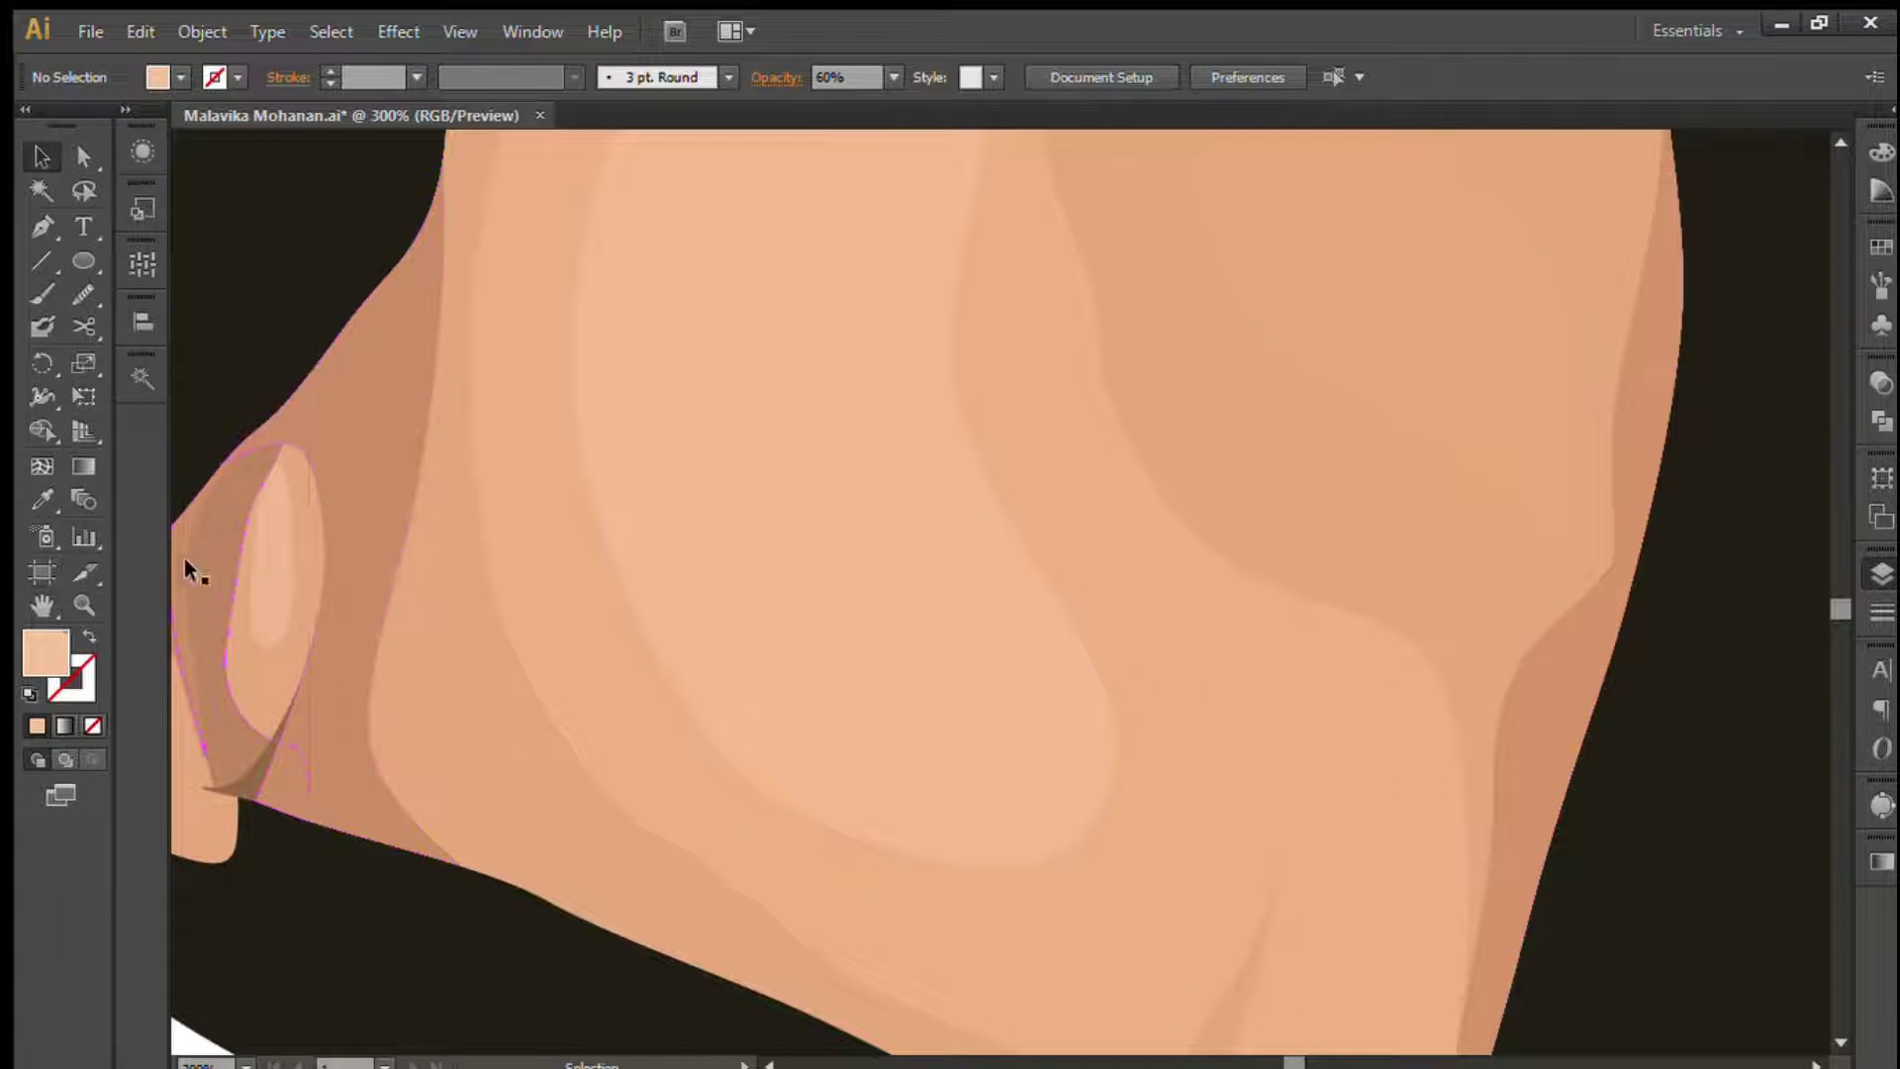
- Fill the nose's side shape with a darker skin tone sampled by Eyedropper
{"action": "left_click", "coordinate": [188, 571]}
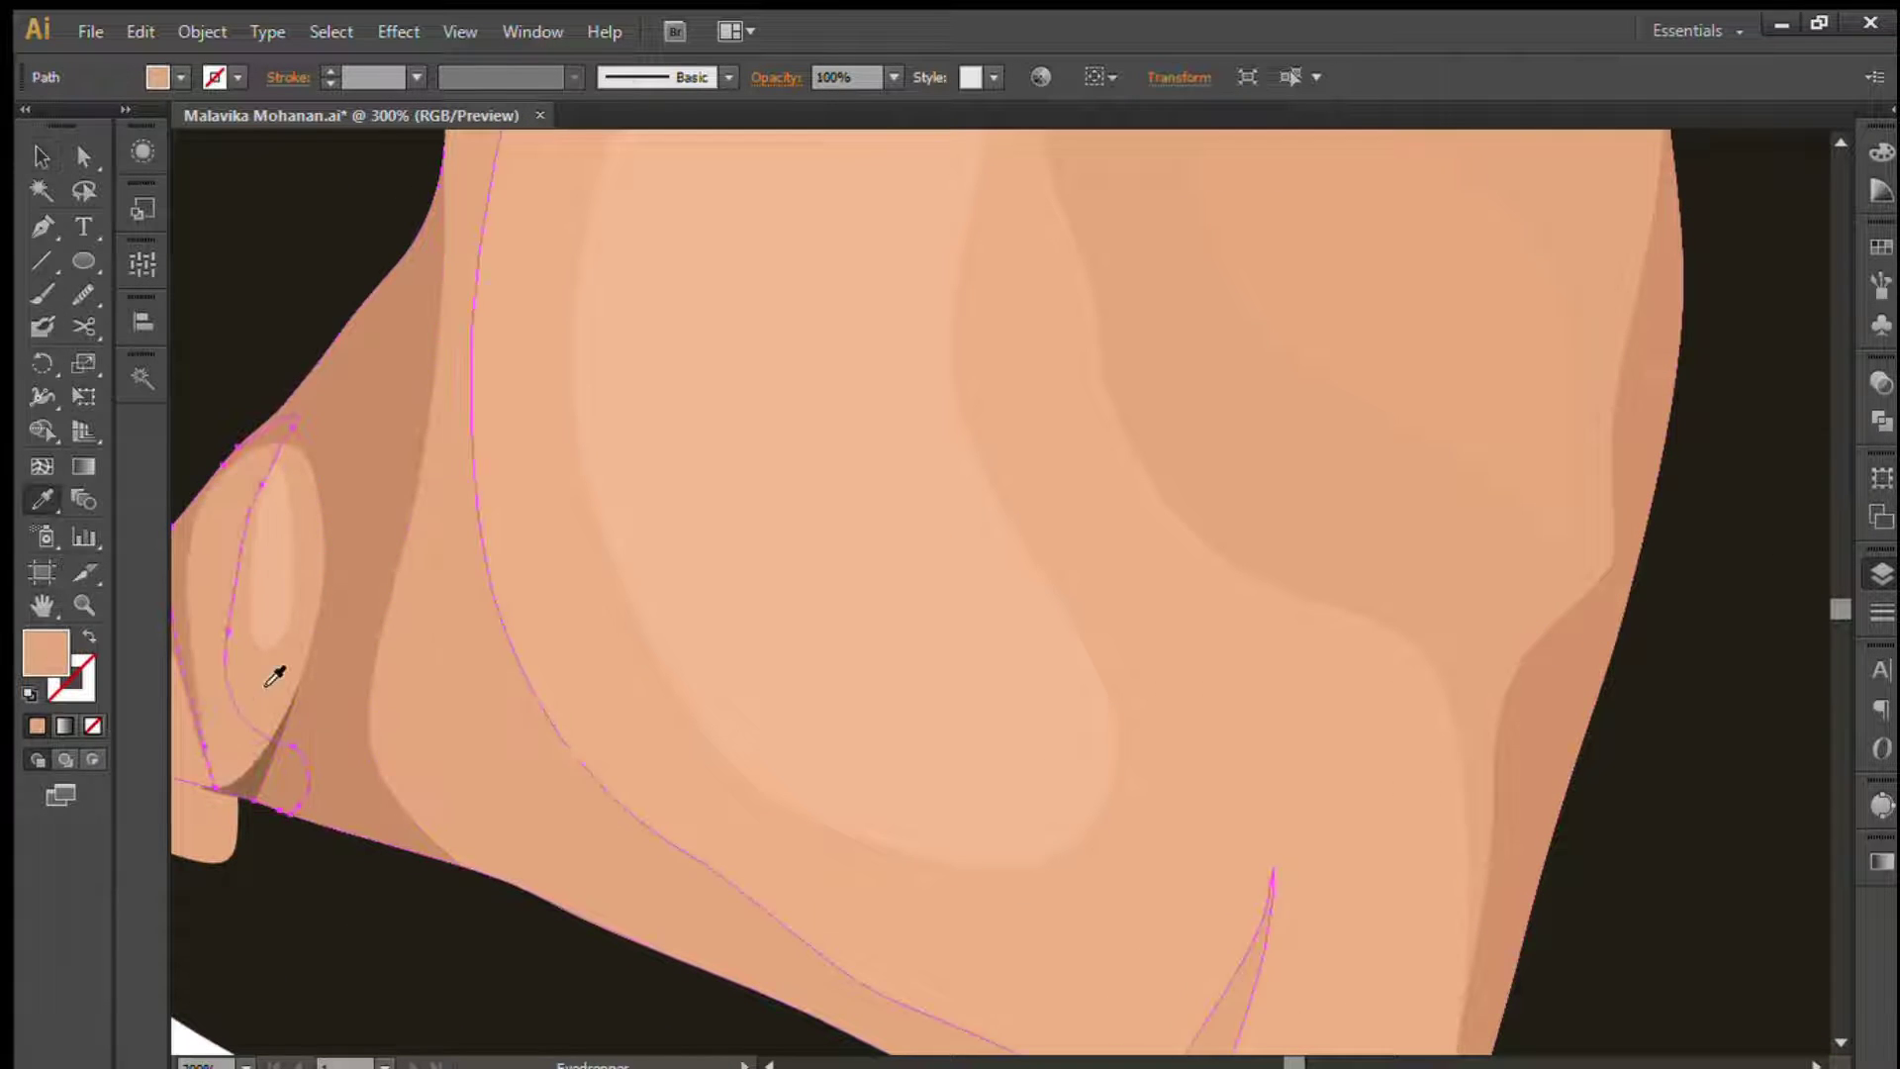
{"action": "key", "text": "ctrl+minus"}
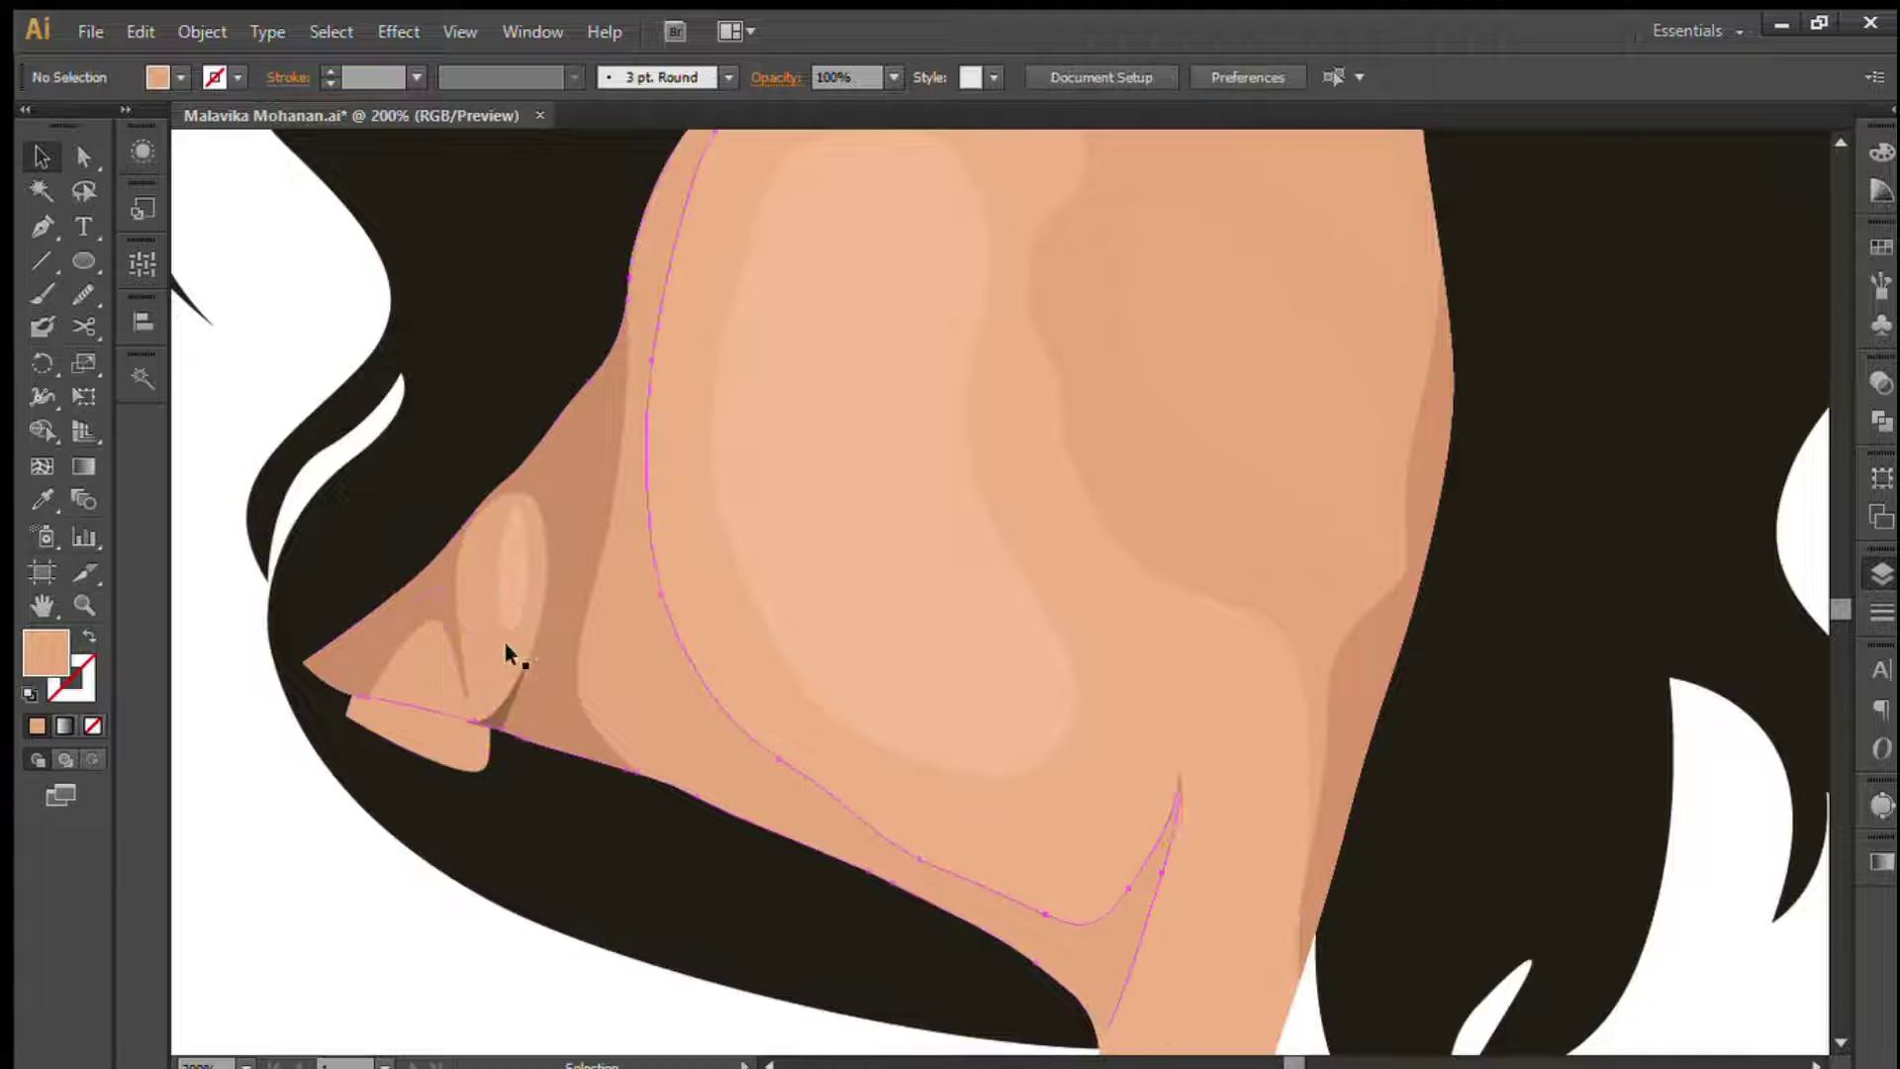
{"action": "key", "text": "i"}
{"action": "left_click", "coordinate": [1366, 666]}
{"action": "left_click", "coordinate": [246, 212], "text": "ctrl"}
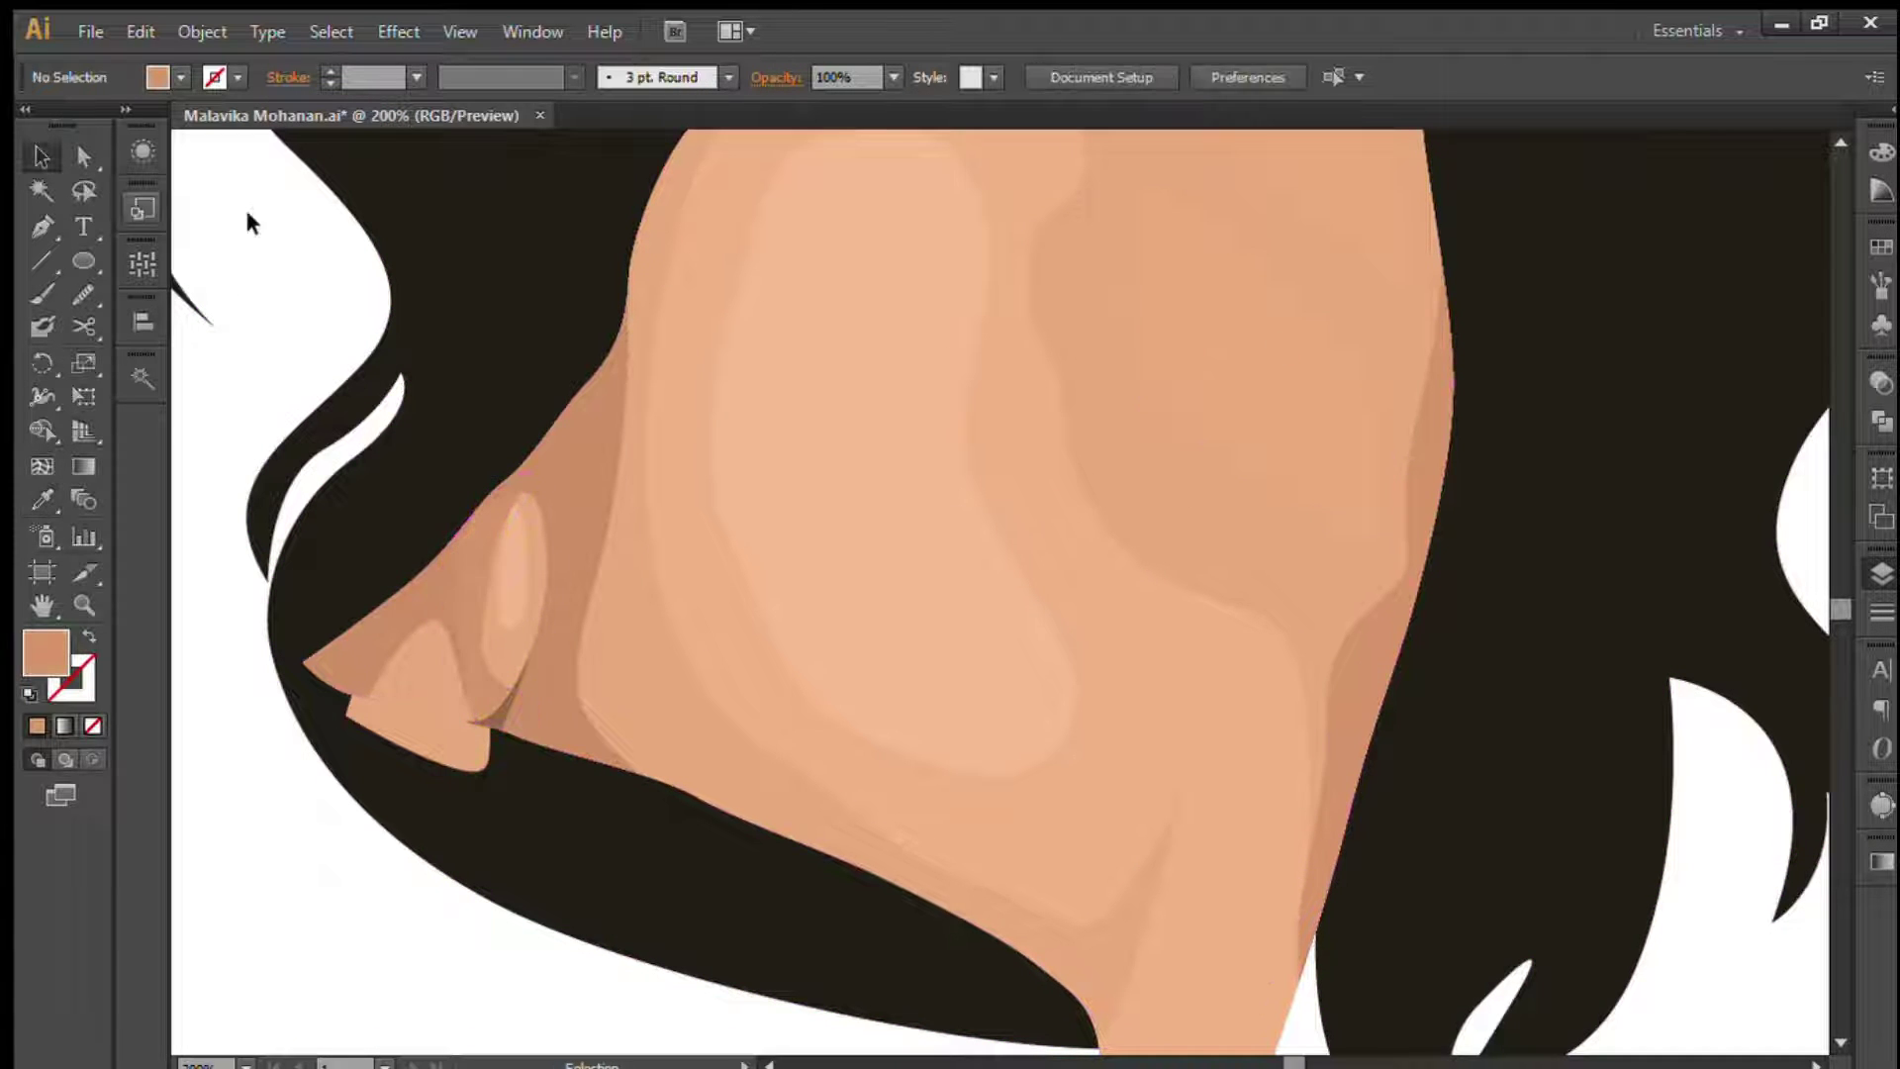
- Drag the nose outline's top anchor to smooth its upper curve
{"action": "left_click_drag", "start_coordinate": [238, 421], "coordinate": [836, 755]}
{"action": "key", "text": "a"}
{"action": "left_click", "coordinate": [891, 433]}
{"action": "left_click_drag", "start_coordinate": [962, 315], "coordinate": [927, 352]}
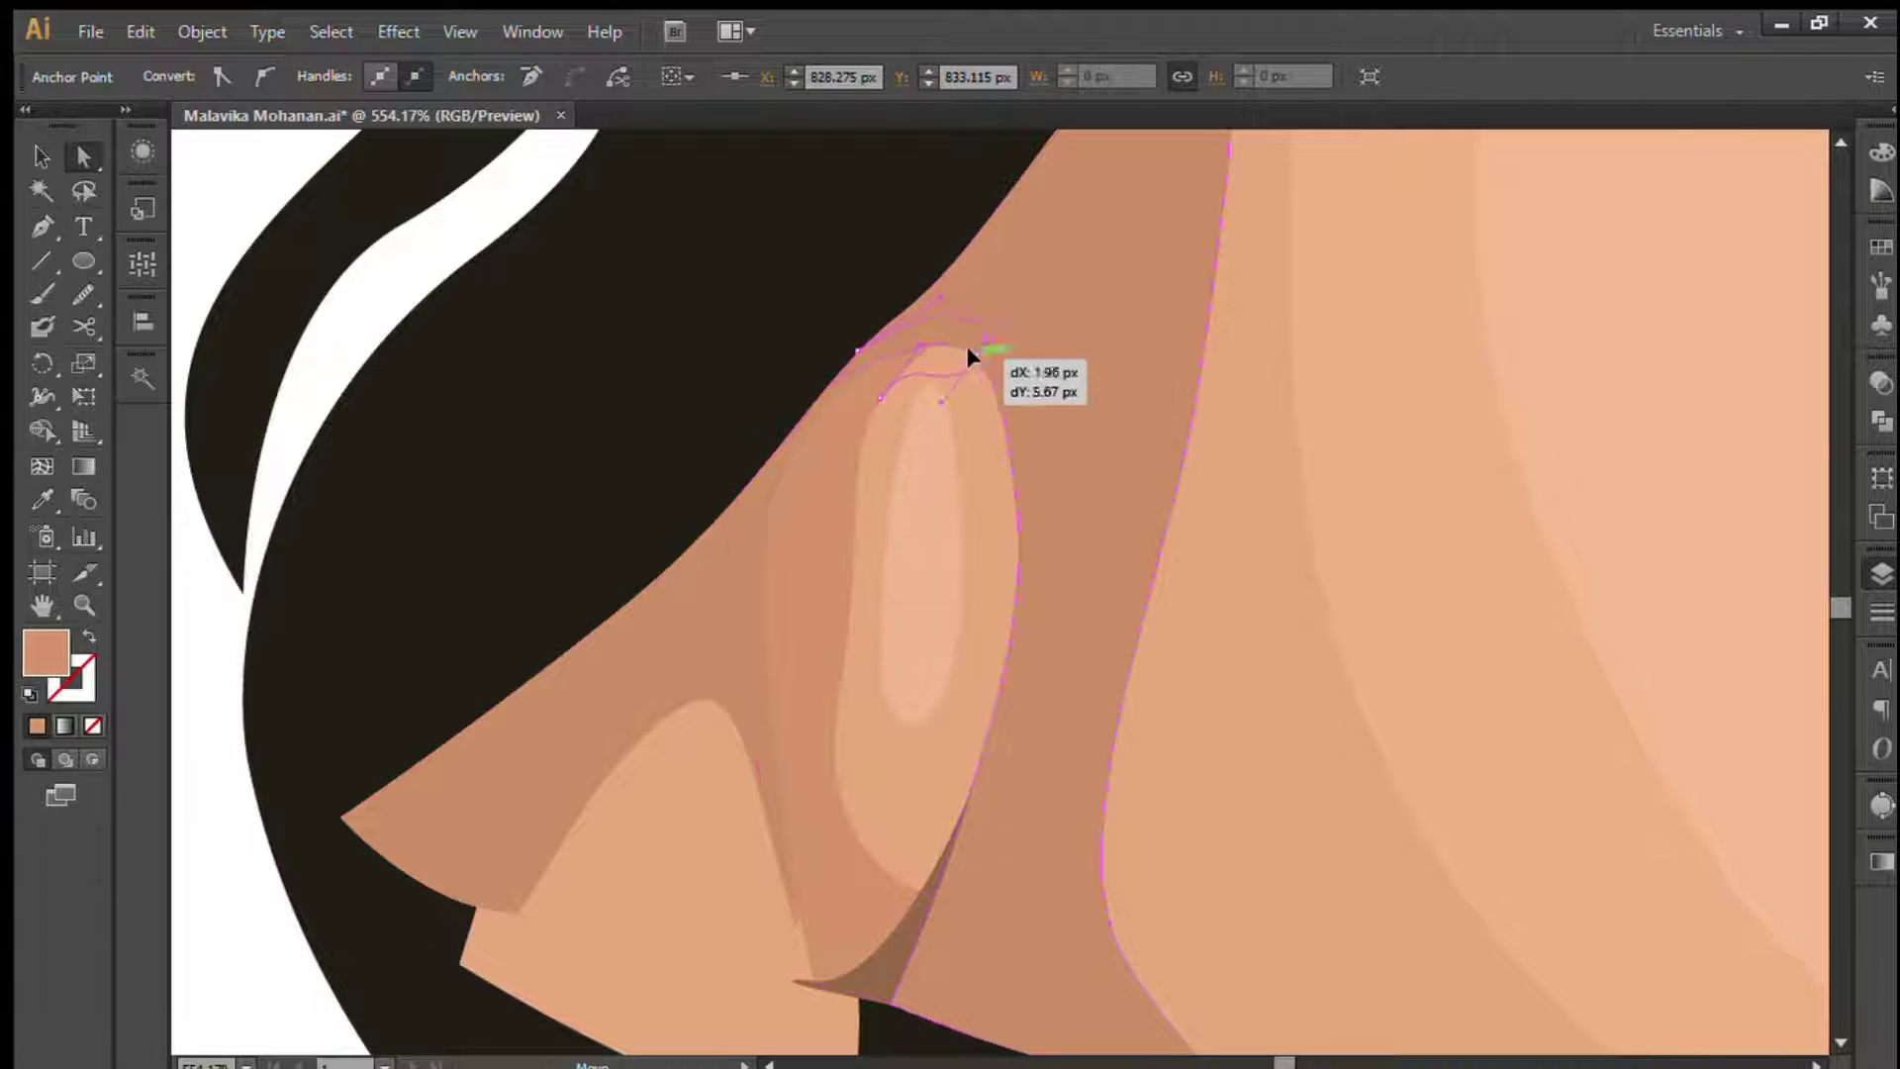
- Check the nose outline and inner nostril shape, then zoom out
{"action": "left_click", "coordinate": [407, 657]}
{"action": "left_click", "coordinate": [933, 370]}
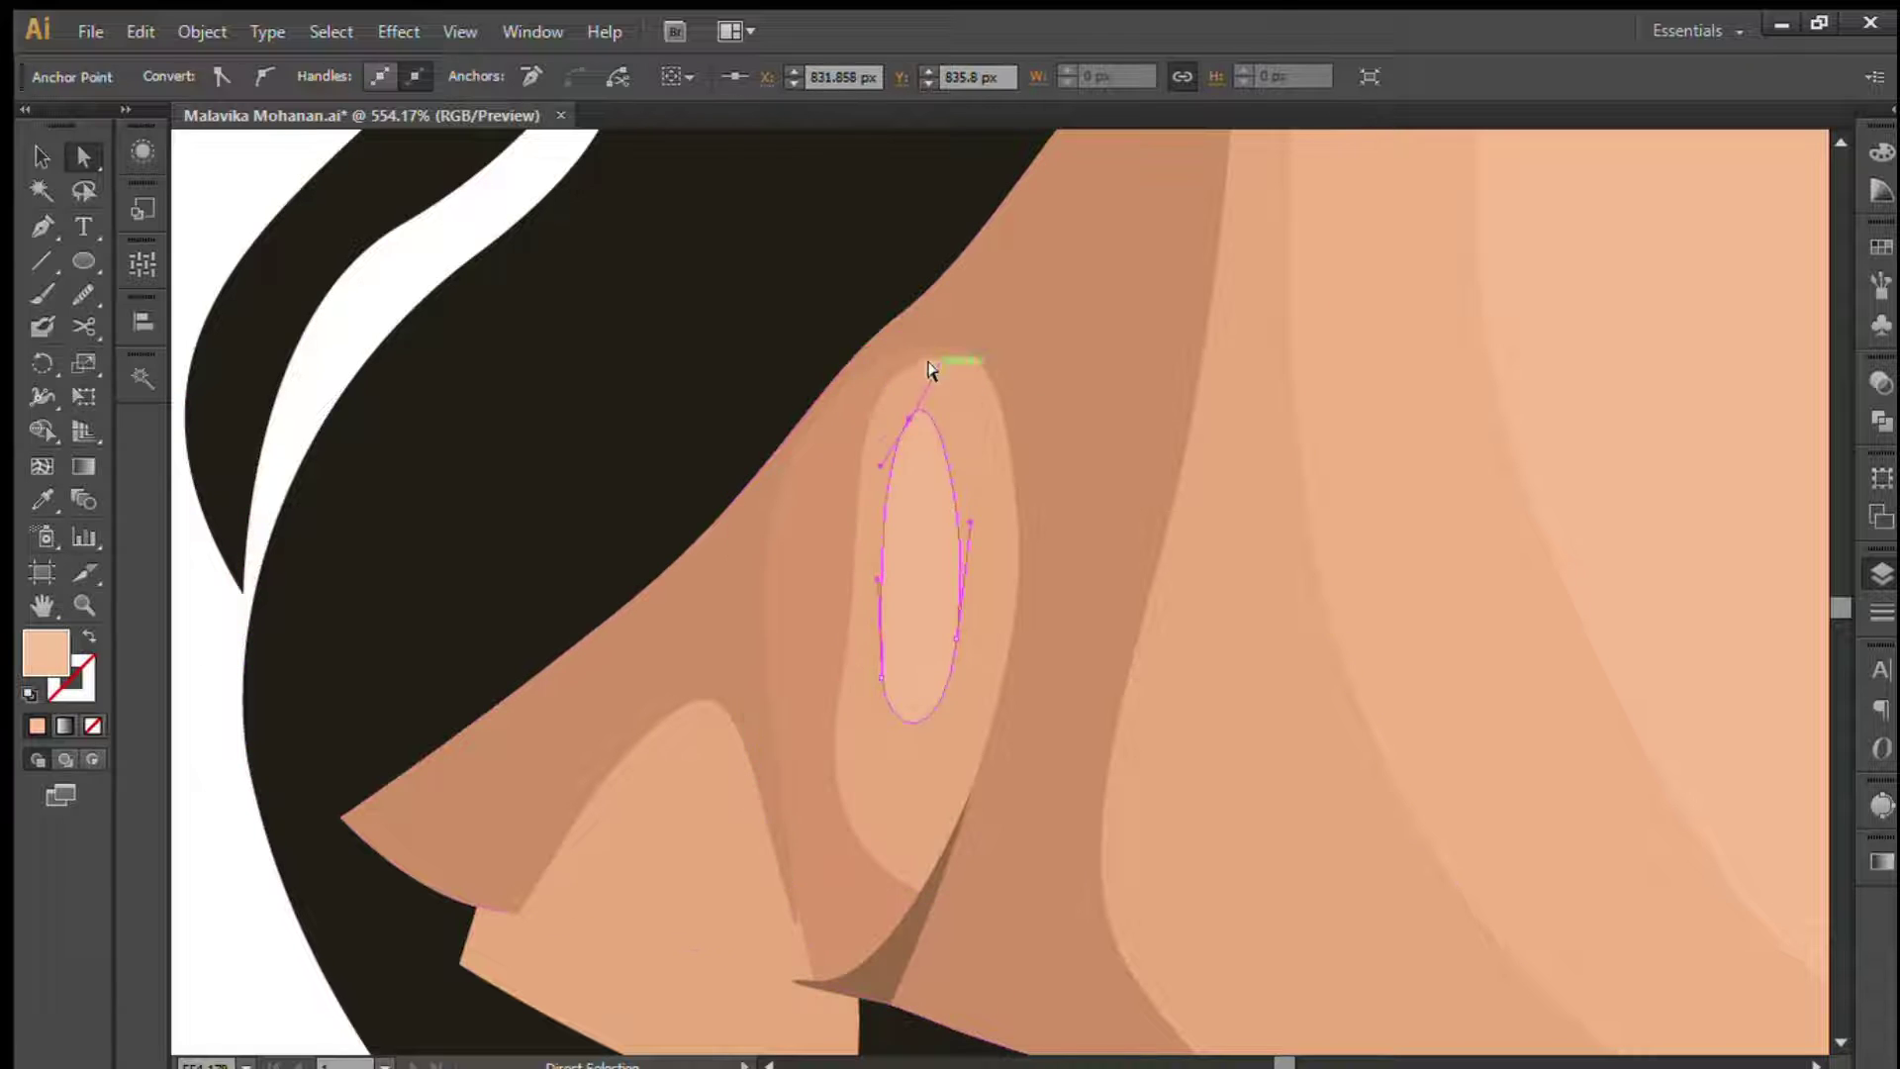
{"action": "left_click", "coordinate": [233, 693]}
{"action": "key", "text": "ctrl+minus"}
{"action": "key", "text": "ctrl+minus"}
{"action": "key", "text": "v"}
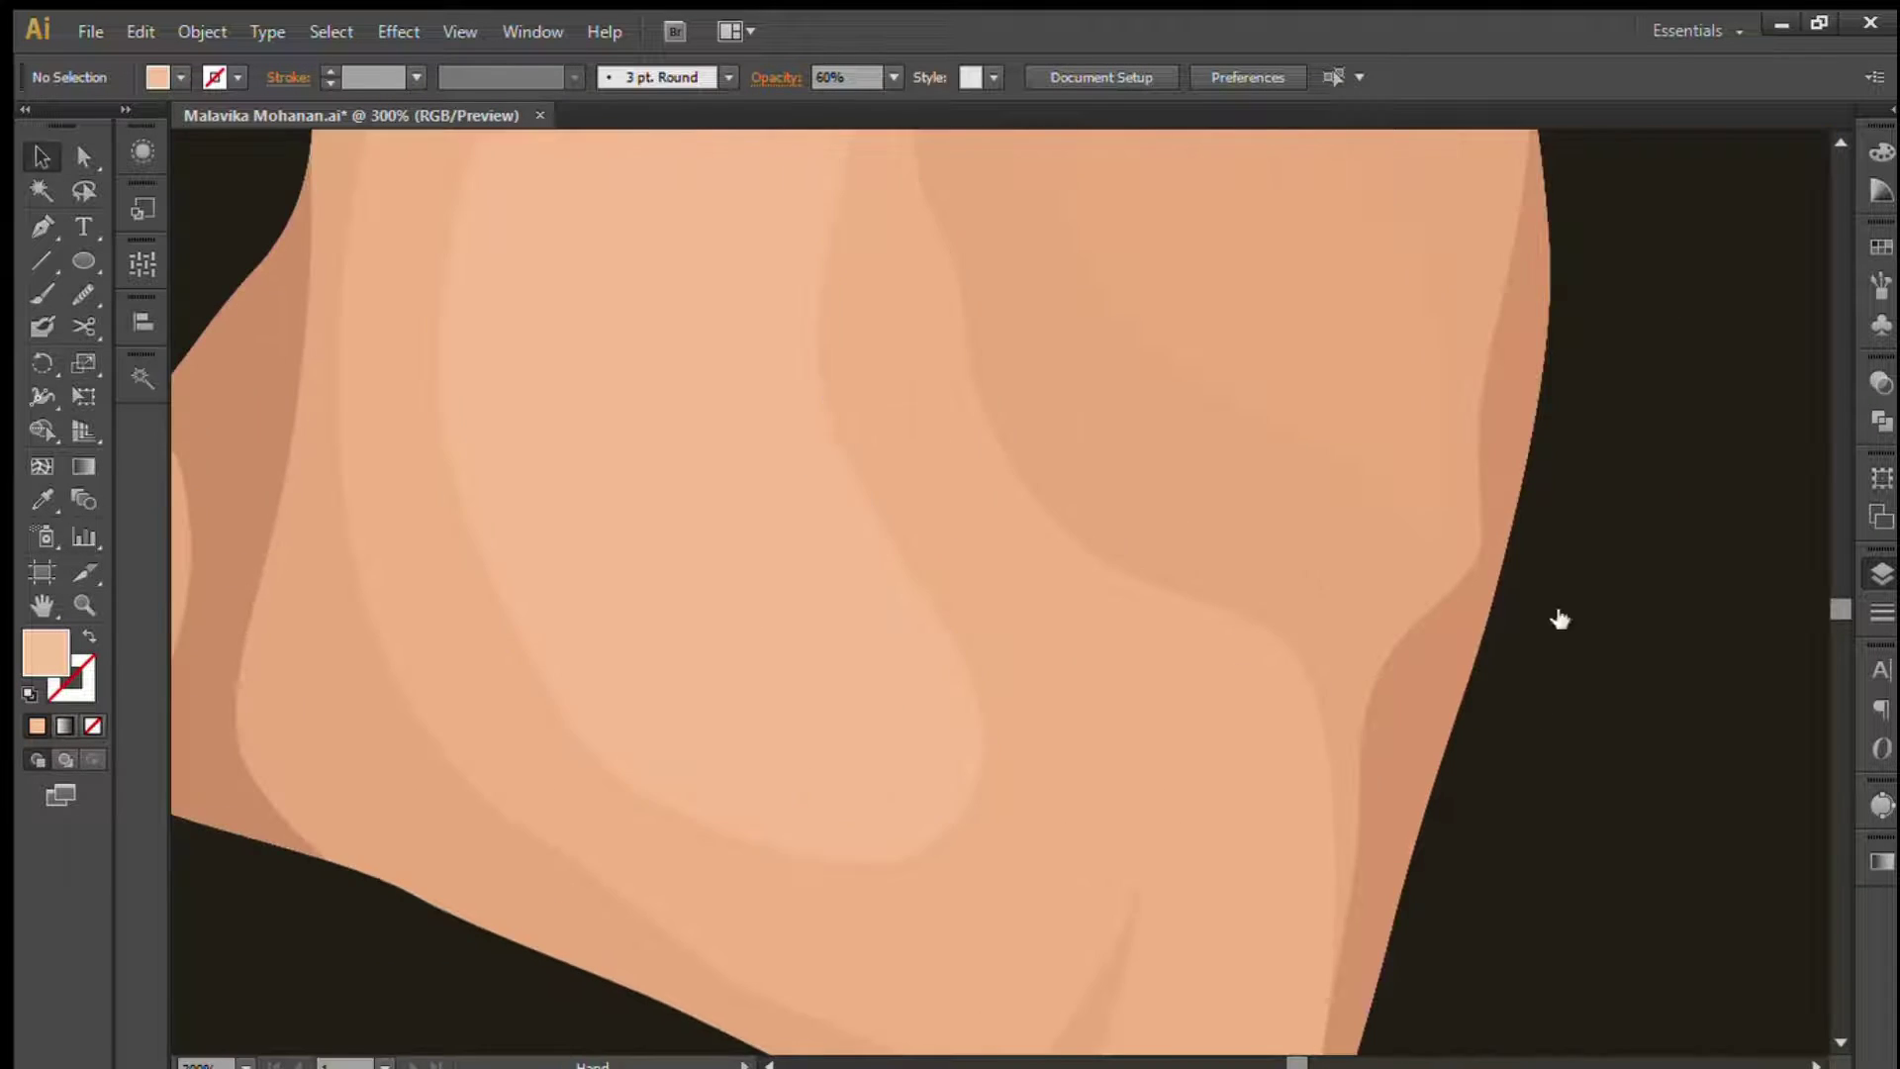
- Hide the sketch outlines and reshape the nose-shadow sliver beside the nostril
{"action": "key", "text": "ctrl+shift+w"}
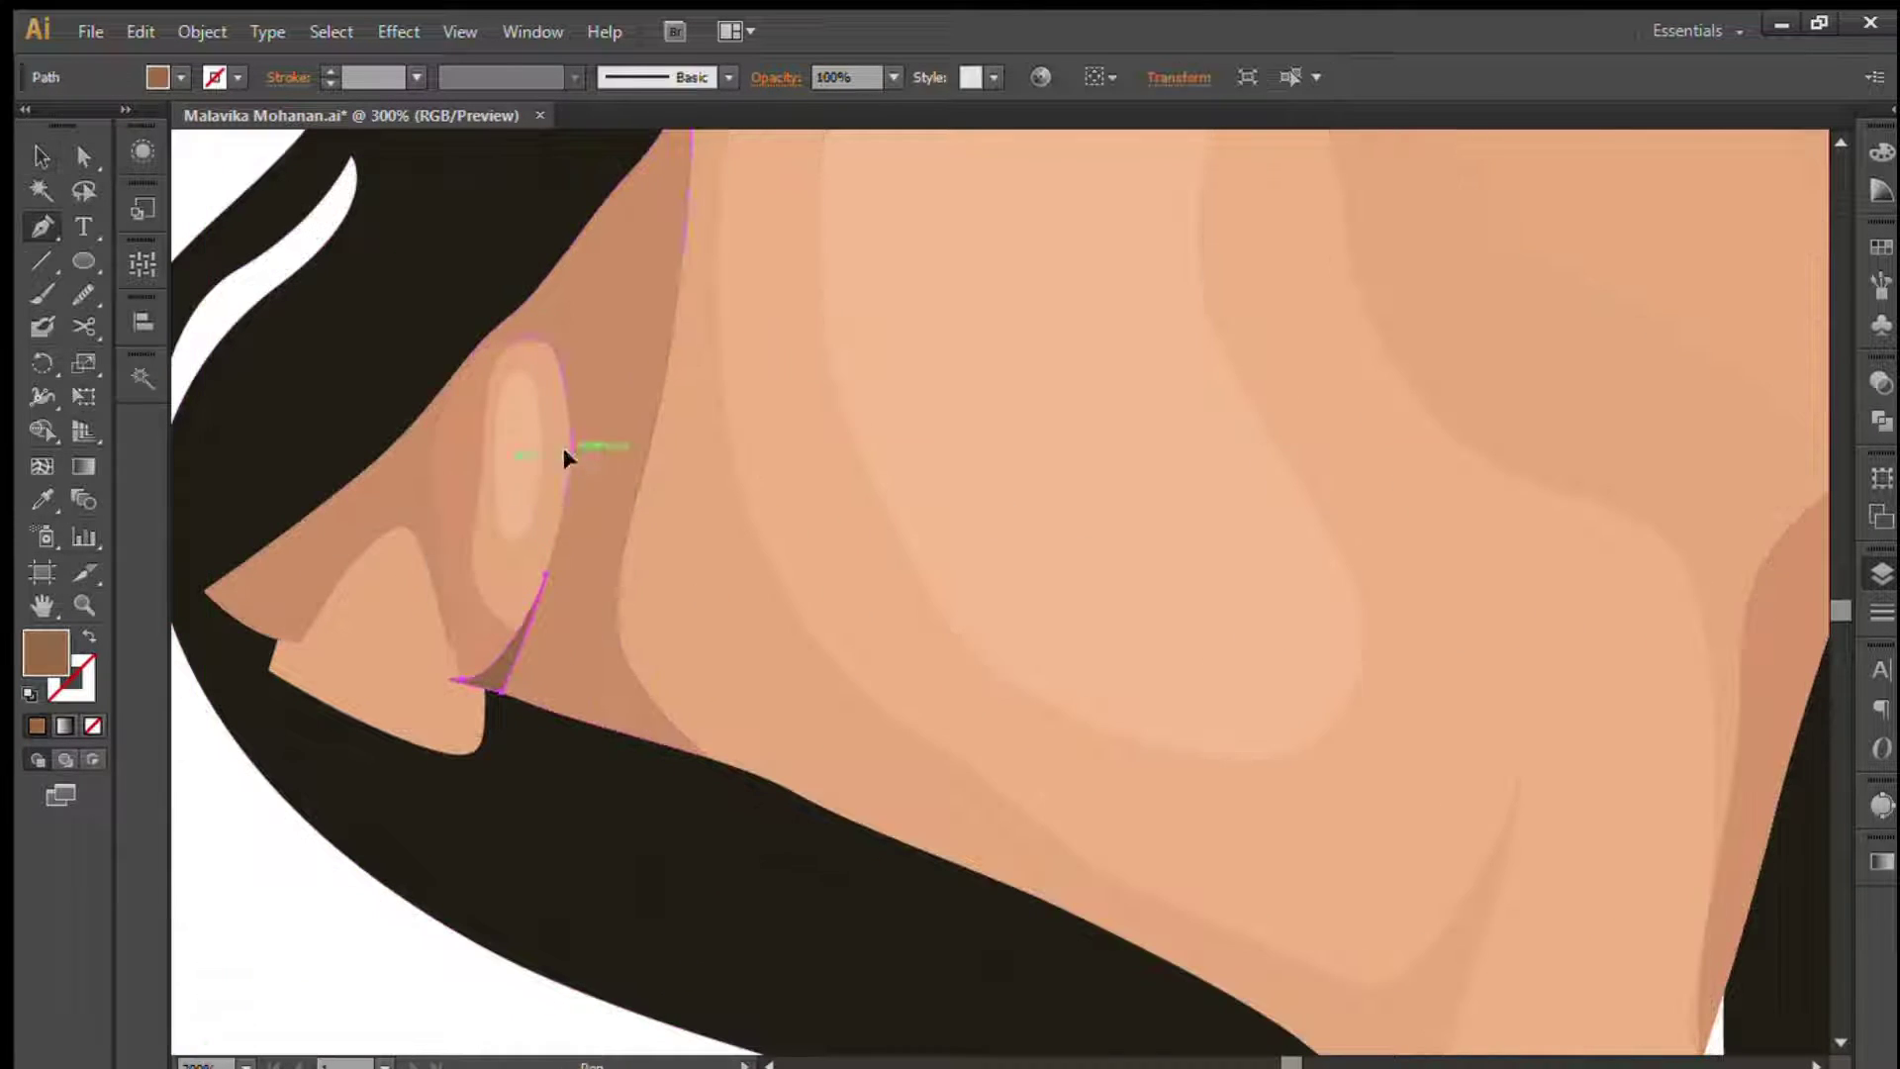
{"action": "left_click_drag", "start_coordinate": [584, 347], "coordinate": [557, 364]}
{"action": "key", "text": "v"}
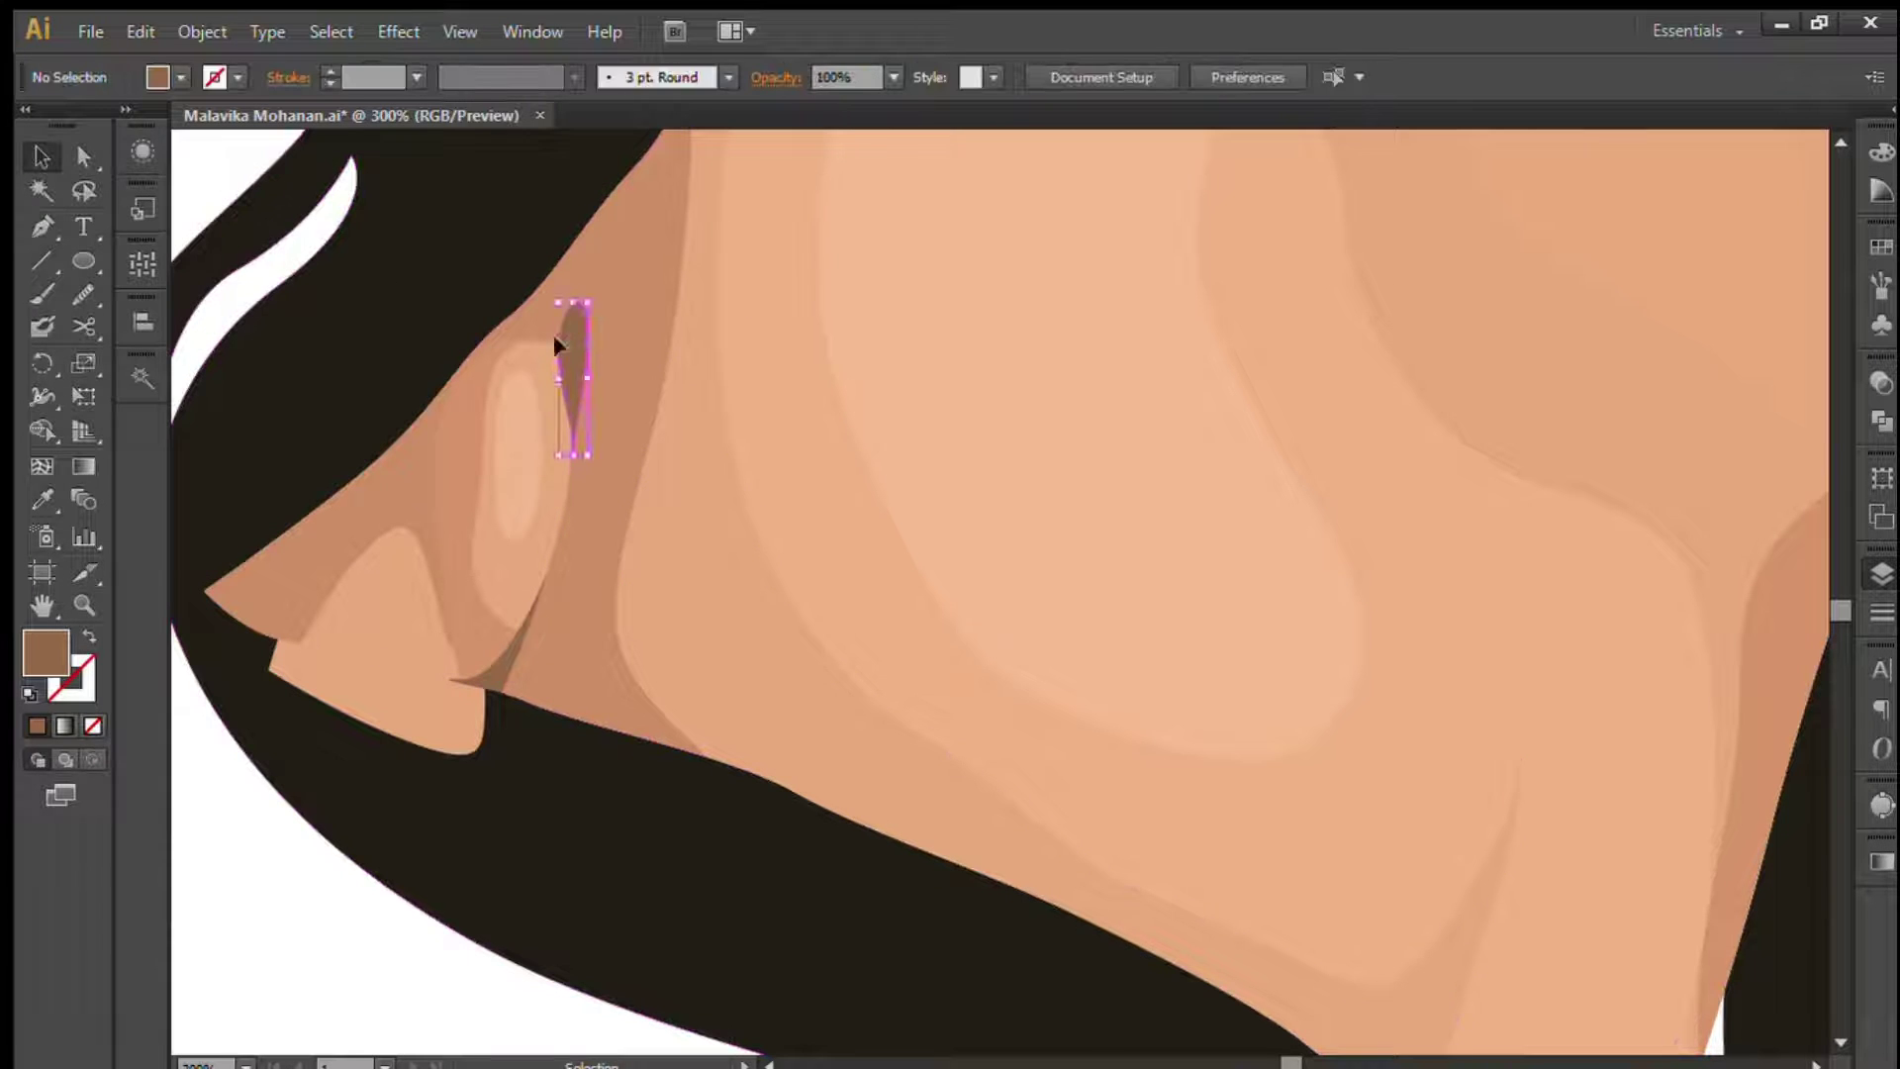
{"action": "left_click", "coordinate": [219, 170]}
- Draw a dark brown inner-ear teardrop with the Pen tool
{"action": "left_click", "coordinate": [36, 230]}
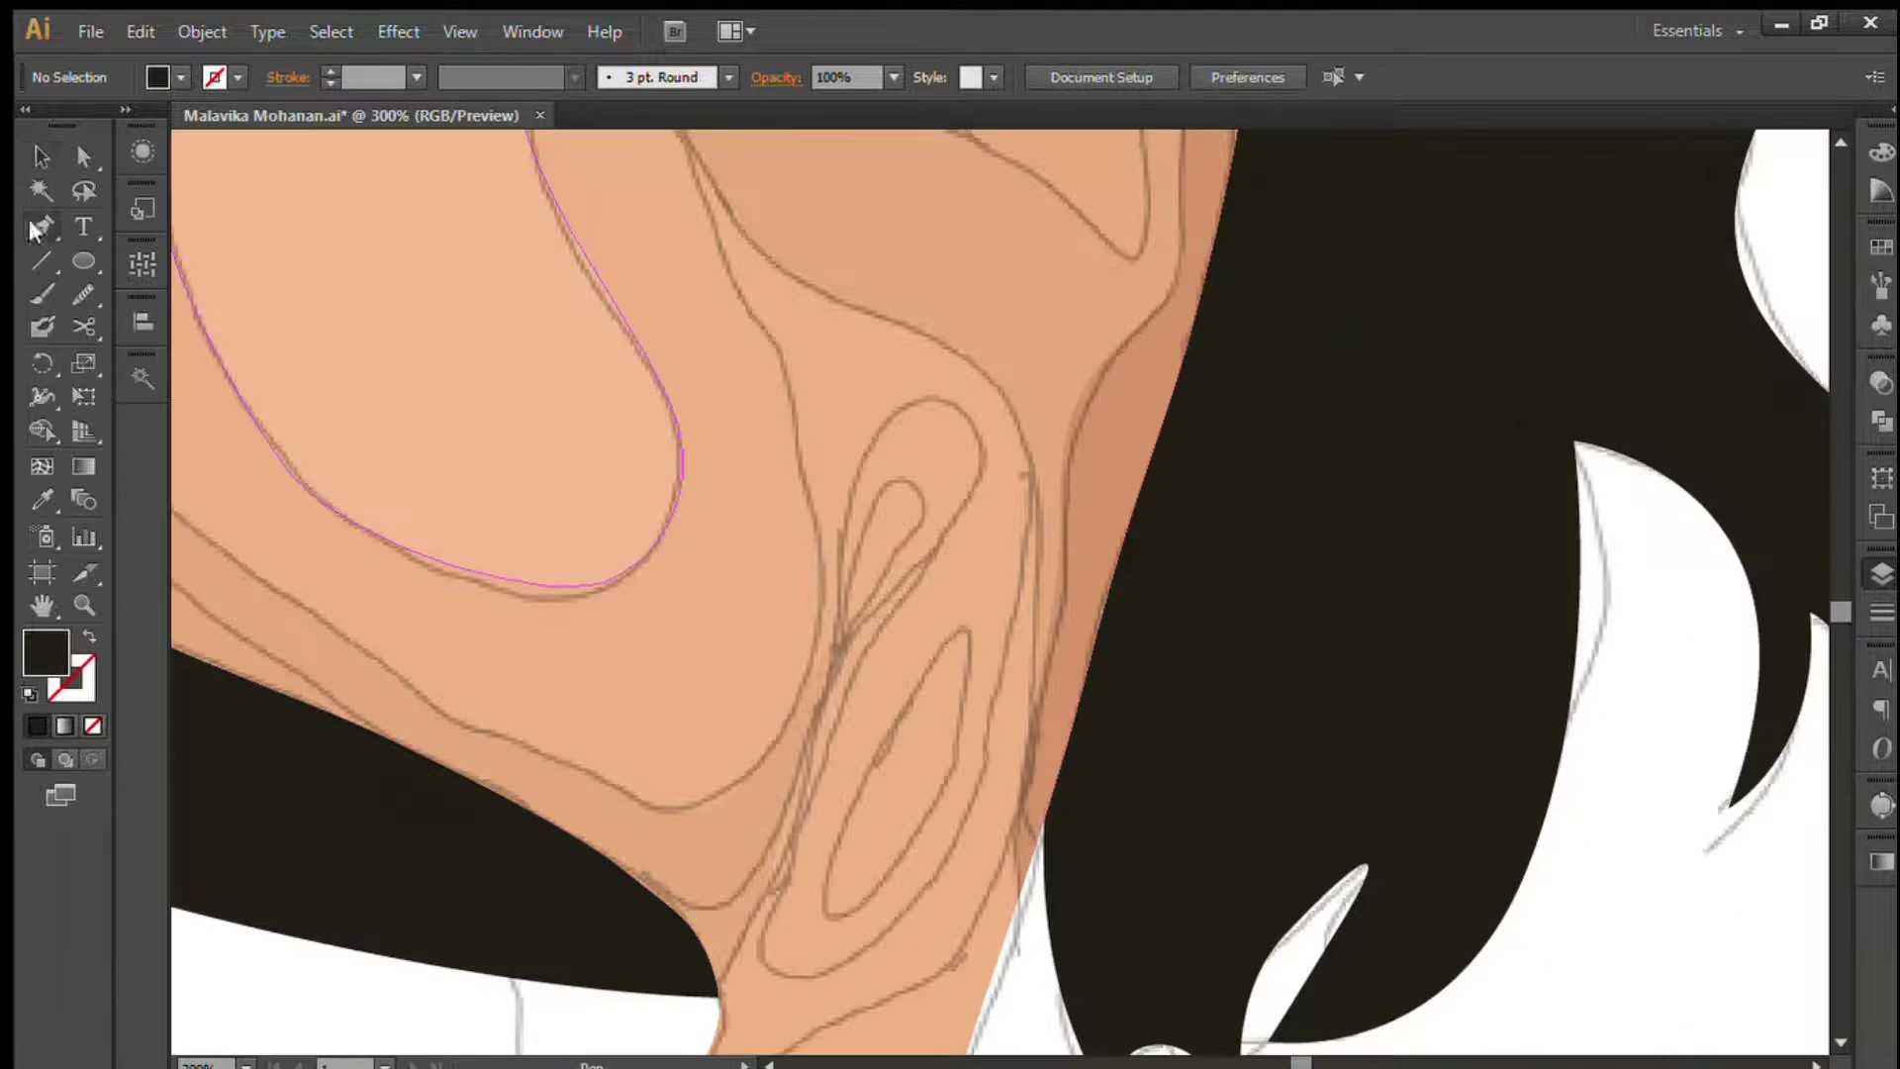
{"action": "left_click", "coordinate": [902, 482]}
{"action": "left_click", "coordinate": [926, 525]}
{"action": "left_click", "coordinate": [861, 599]}
{"action": "left_click", "coordinate": [39, 155]}
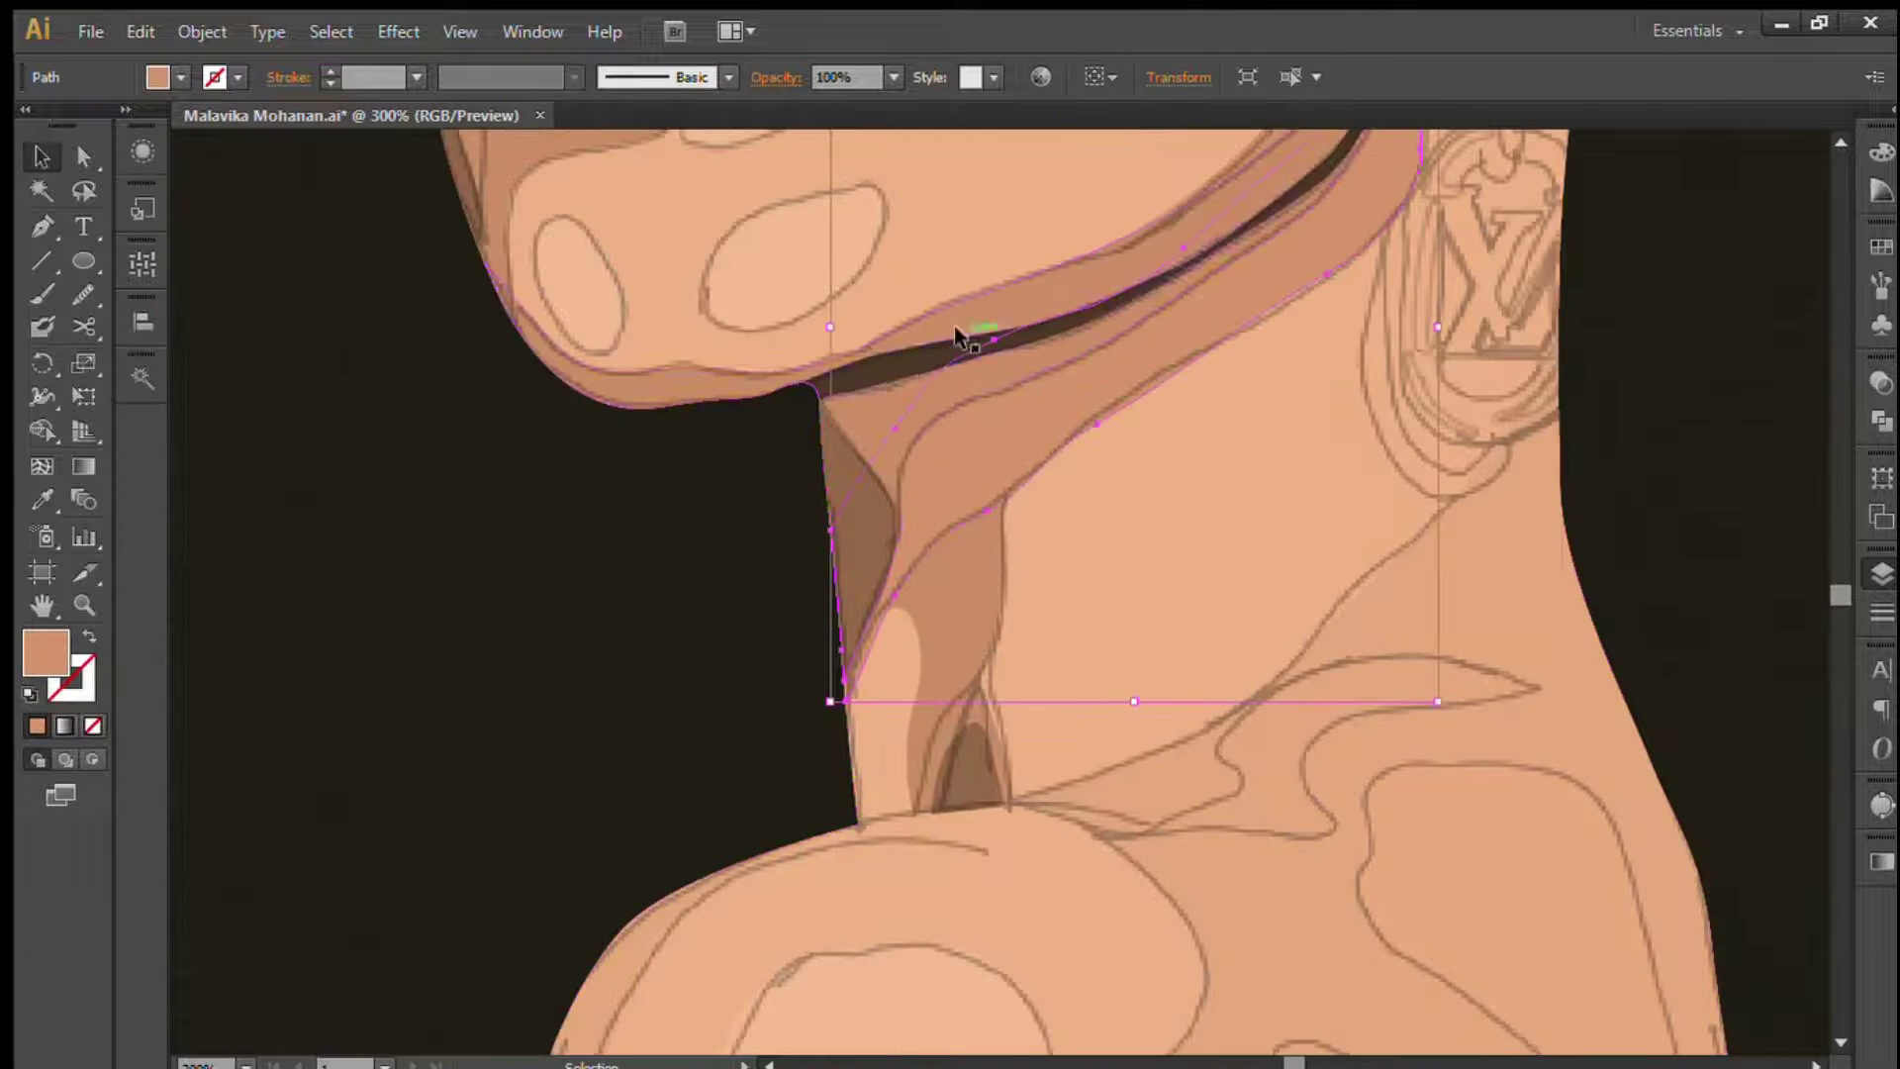
{"action": "left_click_drag", "start_coordinate": [955, 337], "coordinate": [1299, 560]}
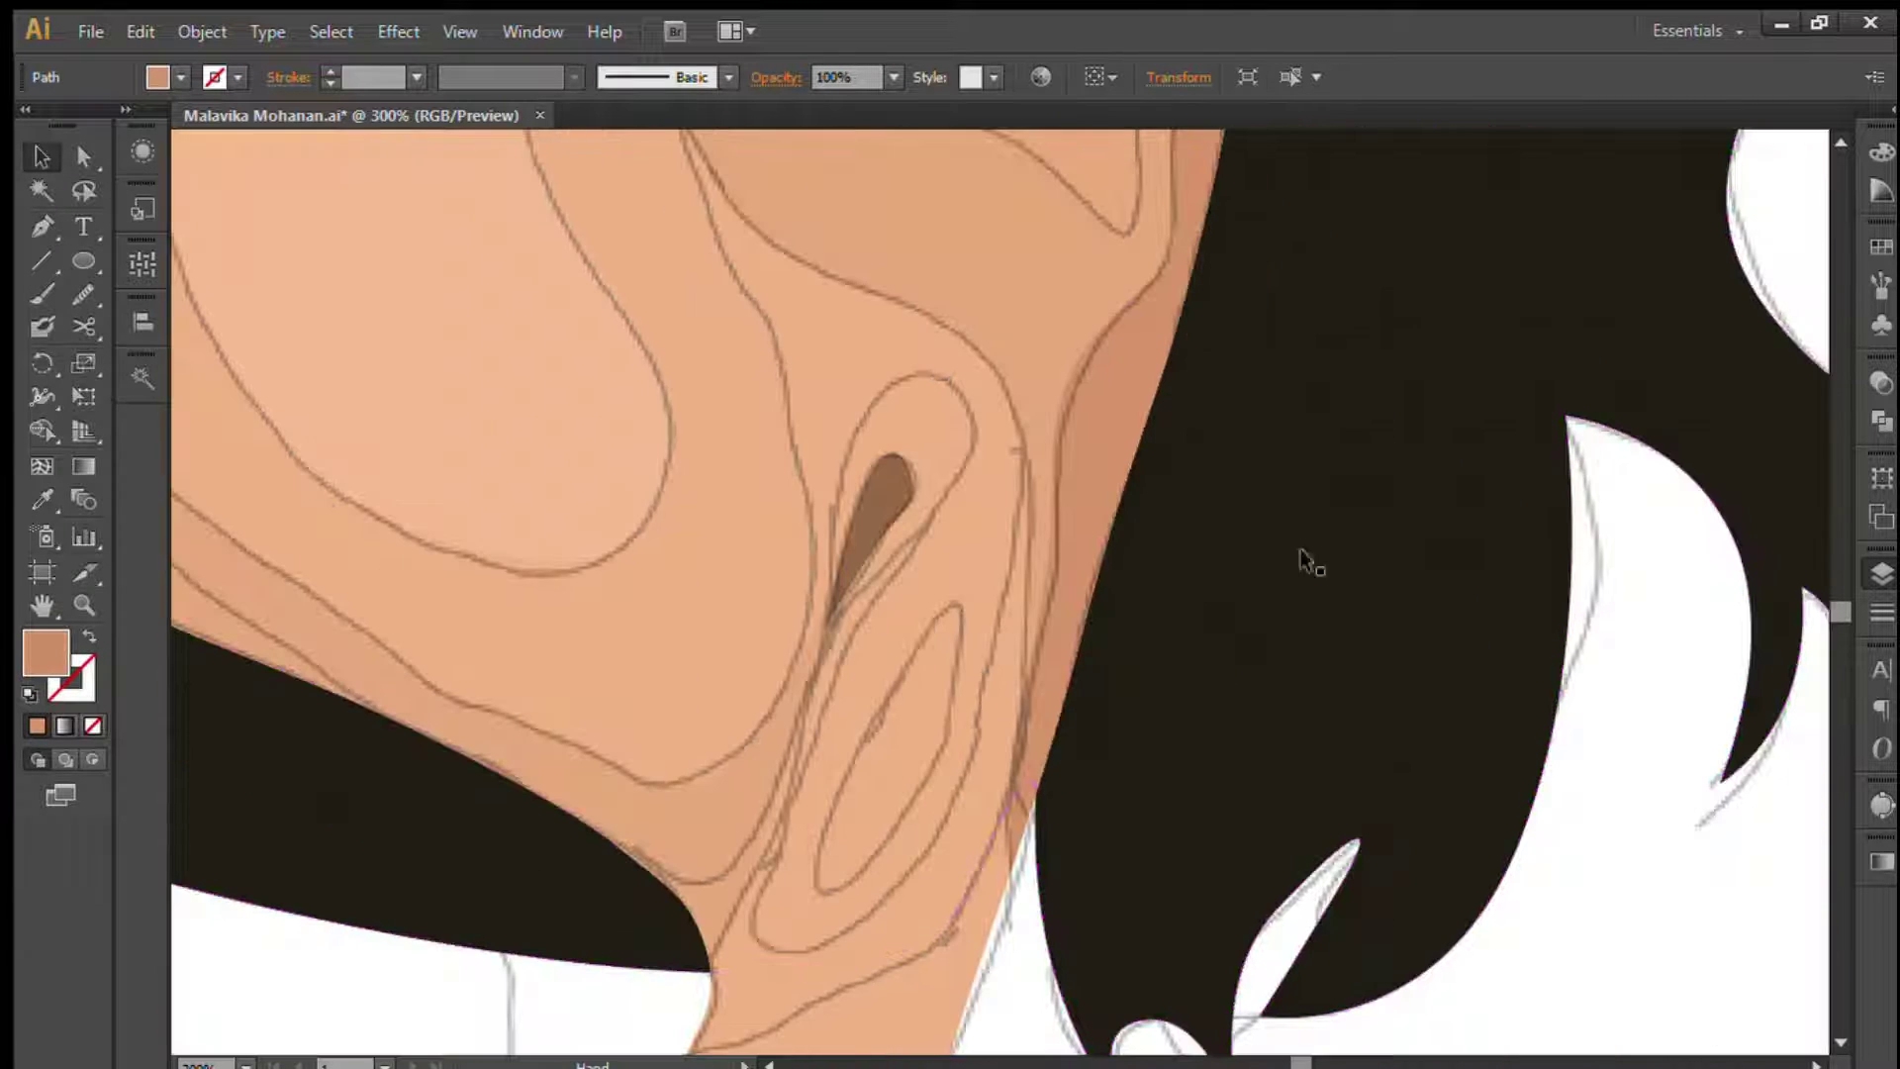
- Draw a larger curved teardrop around the inner ear, extending a shadow along the jaw edge
{"action": "left_click", "coordinate": [812, 688]}
{"action": "left_click", "coordinate": [839, 488]}
{"action": "left_click_drag", "start_coordinate": [910, 372], "coordinate": [925, 364]}
{"action": "left_click_drag", "start_coordinate": [975, 425], "coordinate": [972, 473]}
{"action": "left_click_drag", "start_coordinate": [889, 540], "coordinate": [917, 544]}
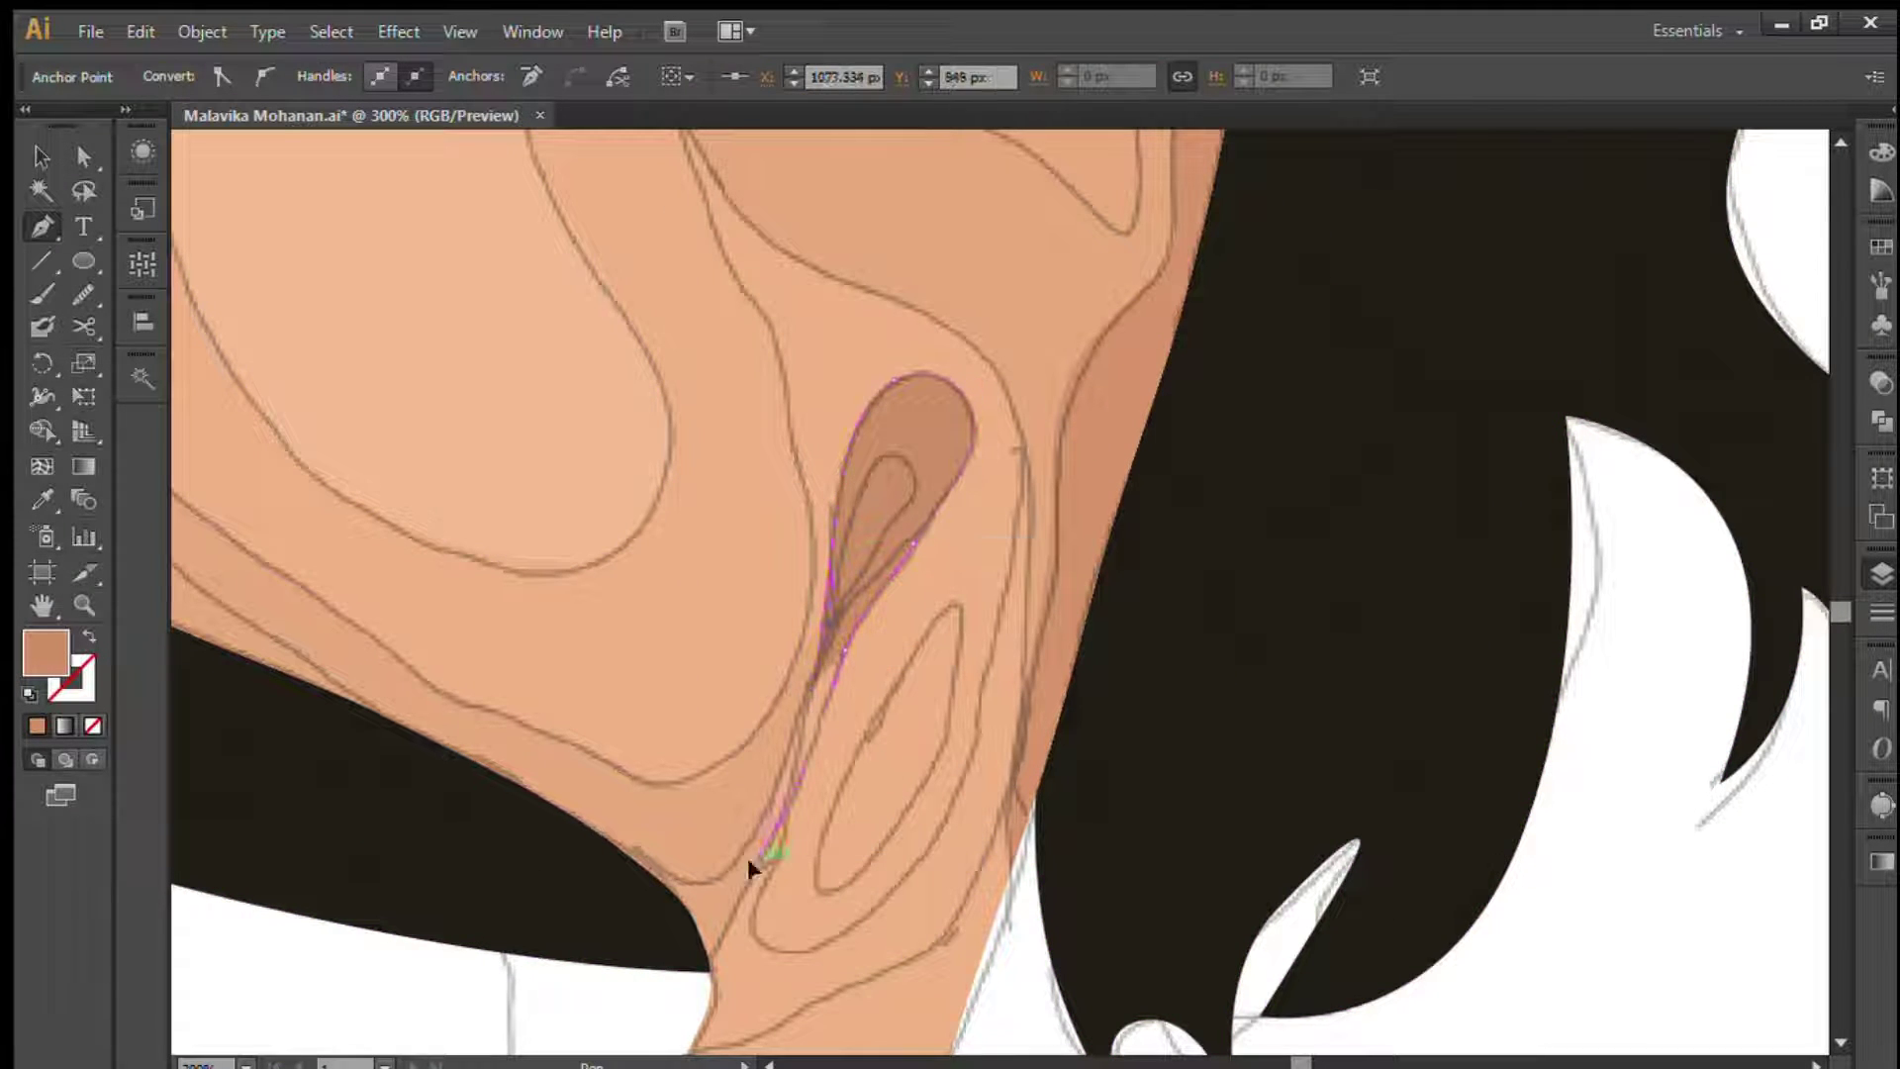
{"action": "scroll", "coordinate": [750, 867], "scroll_direction": "down", "scroll_amount": 3}
{"action": "left_click", "coordinate": [746, 661]}
{"action": "left_click", "coordinate": [836, 589]}
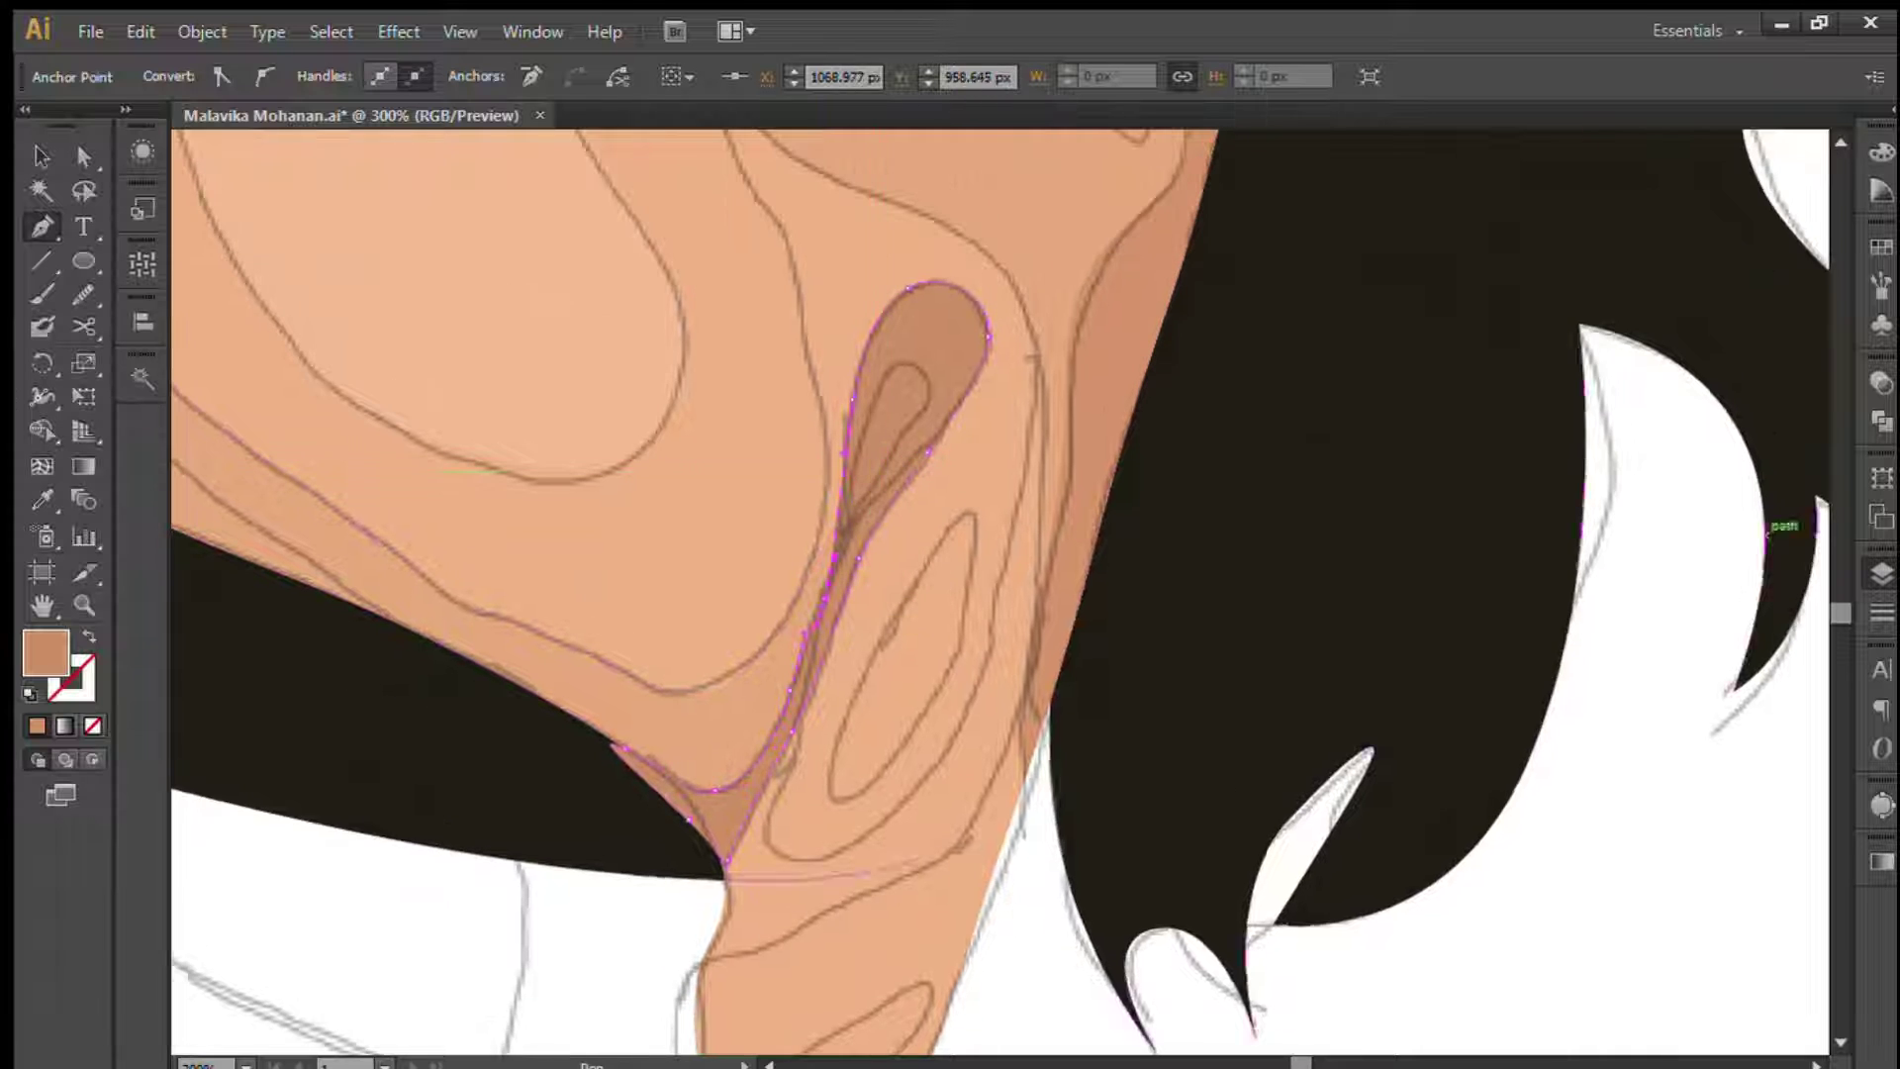
{"action": "key", "text": "v"}
- Hide the sketch outlines and move a jaw-shadow anchor to refine the edge
{"action": "key", "text": "ctrl+shift+a"}
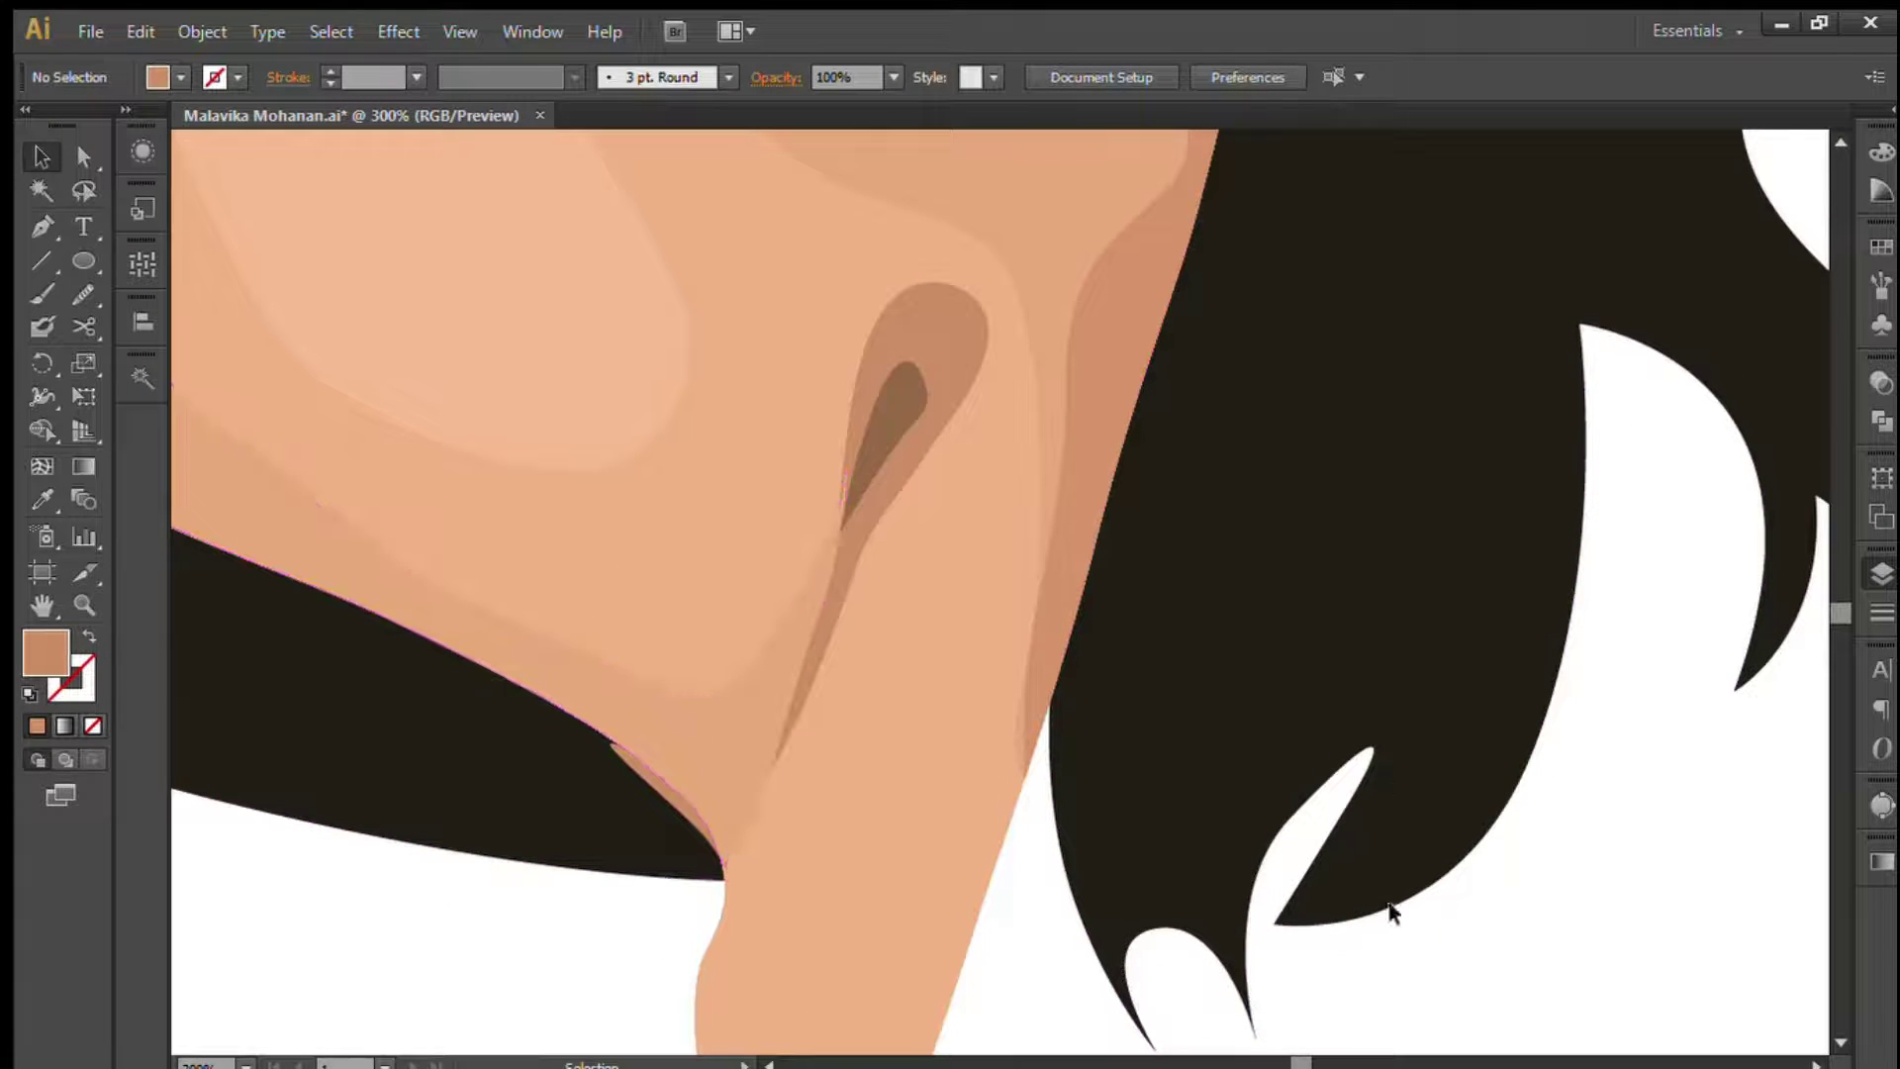
{"action": "left_click", "coordinate": [871, 438]}
{"action": "left_click", "coordinate": [827, 539]}
{"action": "left_click", "coordinate": [480, 964]}
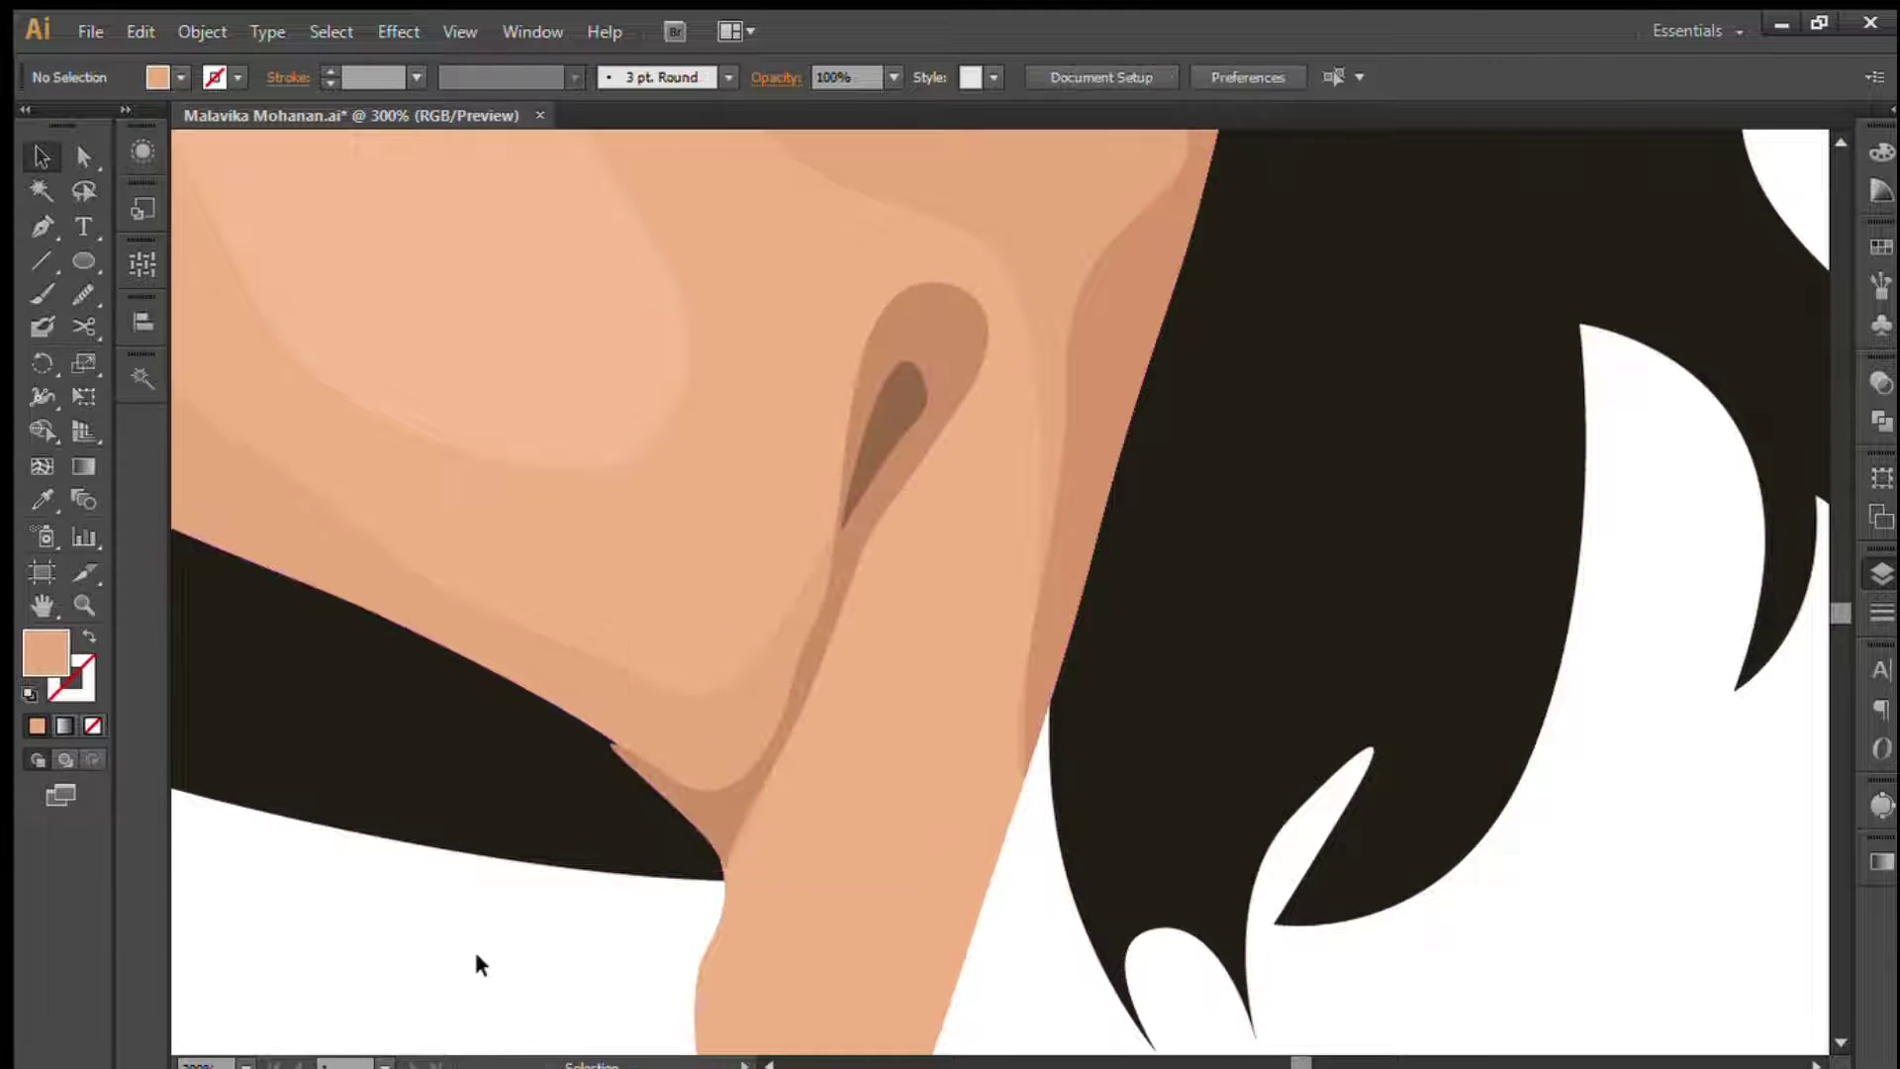
{"action": "key", "text": "a"}
{"action": "left_click", "coordinate": [870, 543]}
{"action": "left_click_drag", "start_coordinate": [870, 552], "coordinate": [886, 485]}
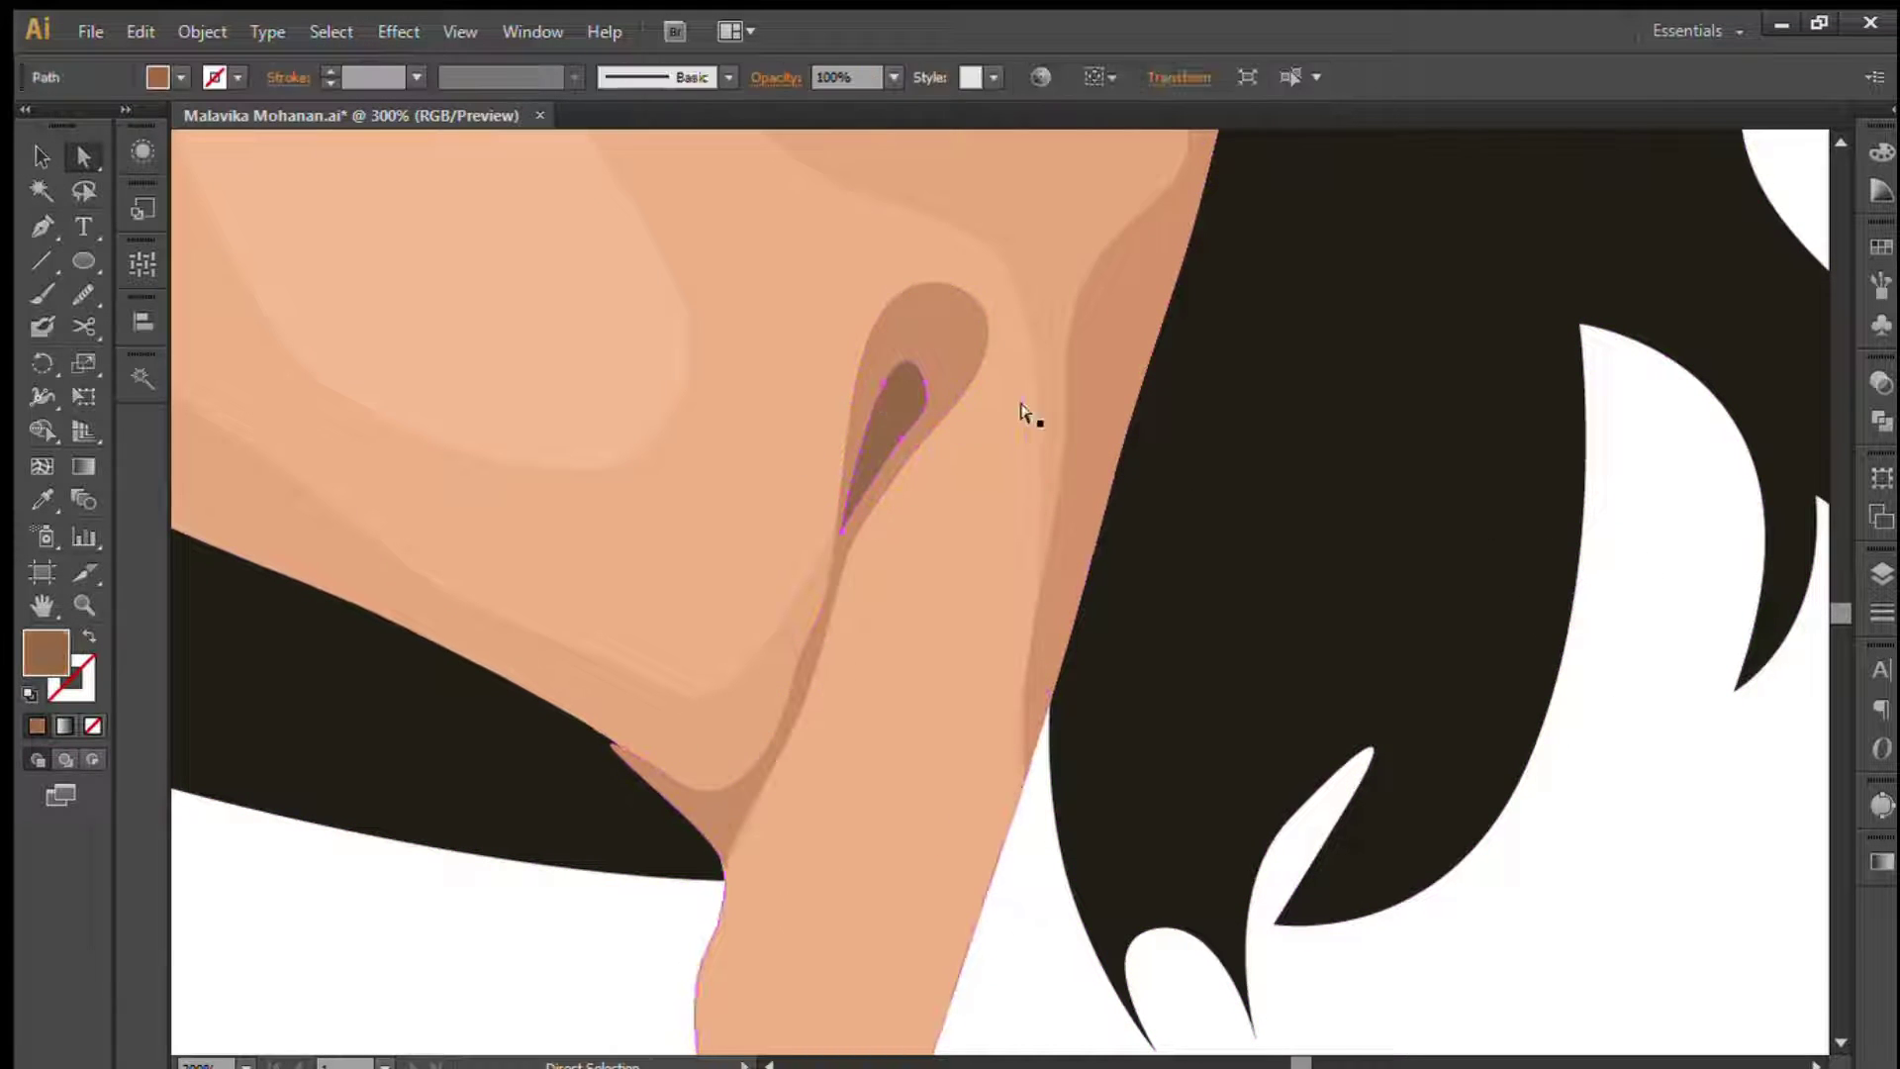
{"action": "left_click", "coordinate": [925, 348]}
{"action": "left_click", "coordinate": [517, 924]}
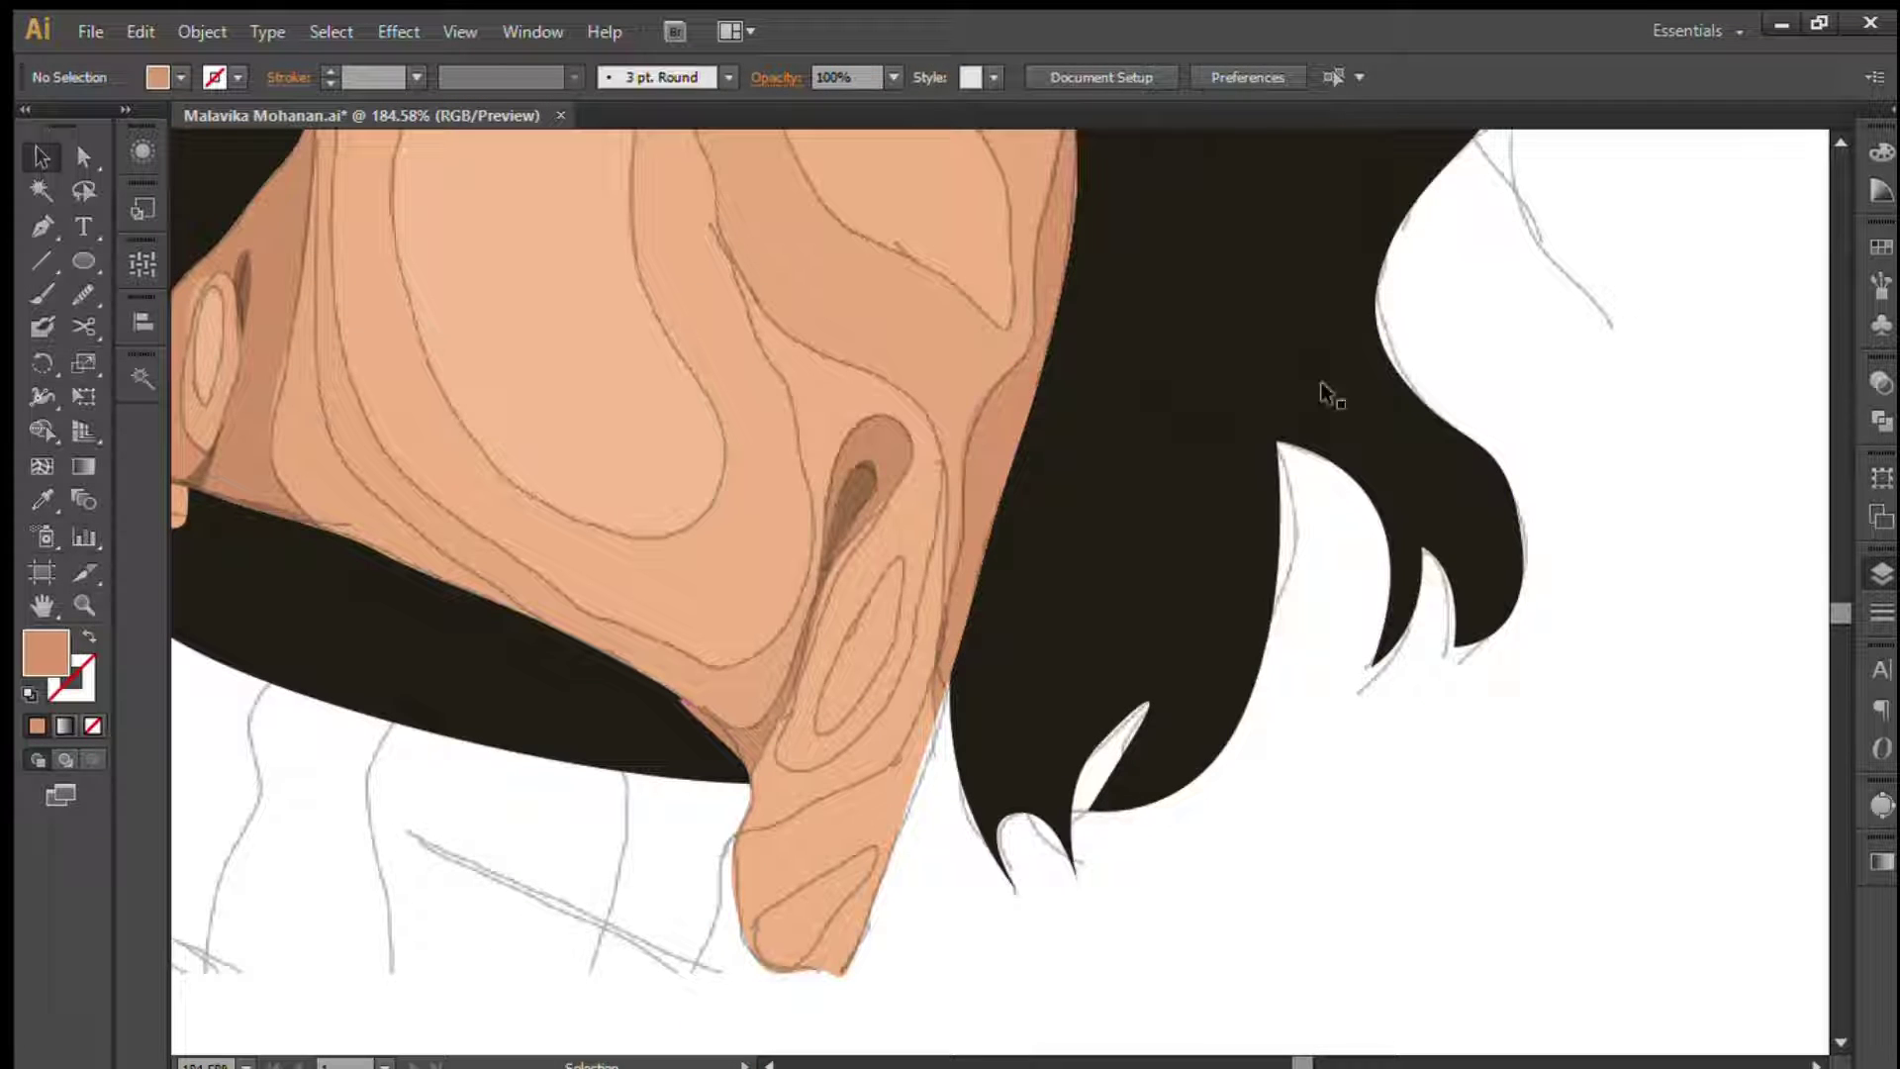
{"action": "left_click", "coordinate": [1029, 336]}
- Draw a closed cheek shadow shape continuing from the existing anchor
{"action": "key", "text": "p"}
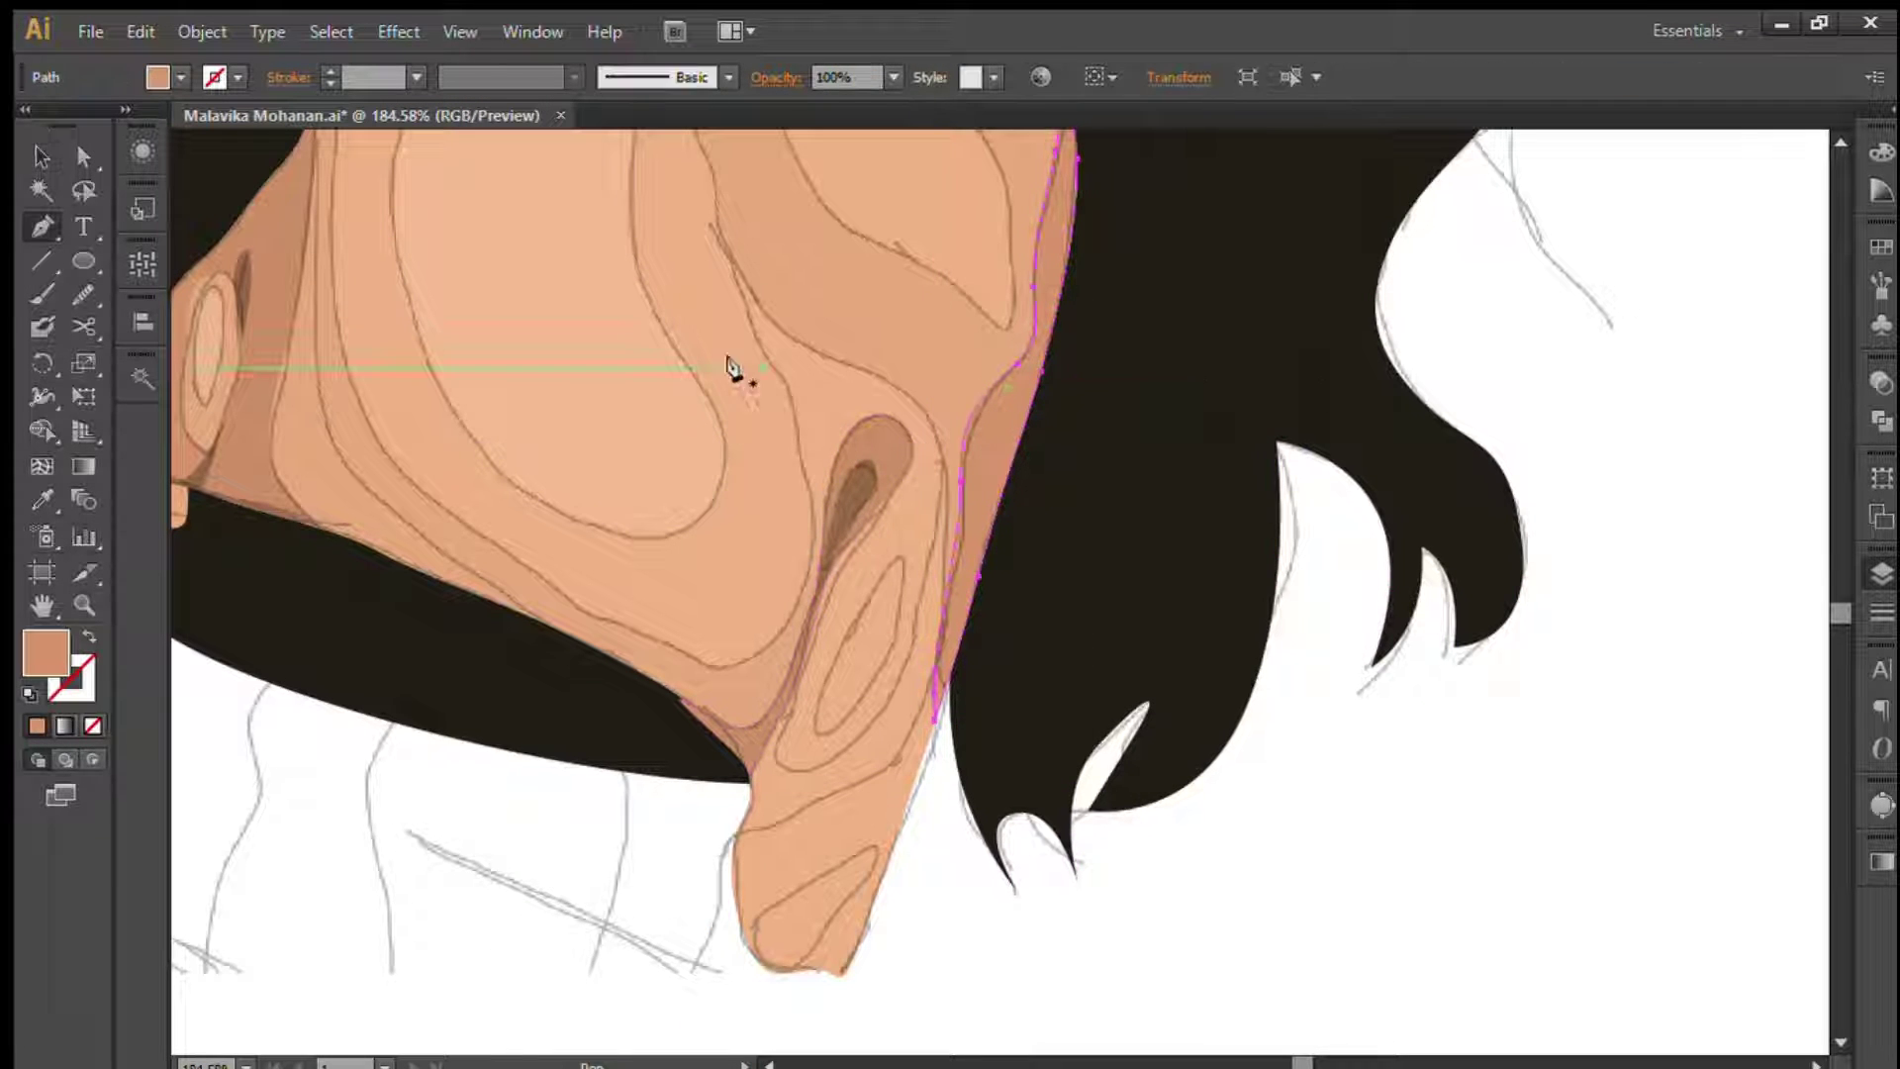
{"action": "left_click", "coordinate": [827, 349]}
{"action": "left_click", "coordinate": [940, 616]}
{"action": "left_click", "coordinate": [876, 772]}
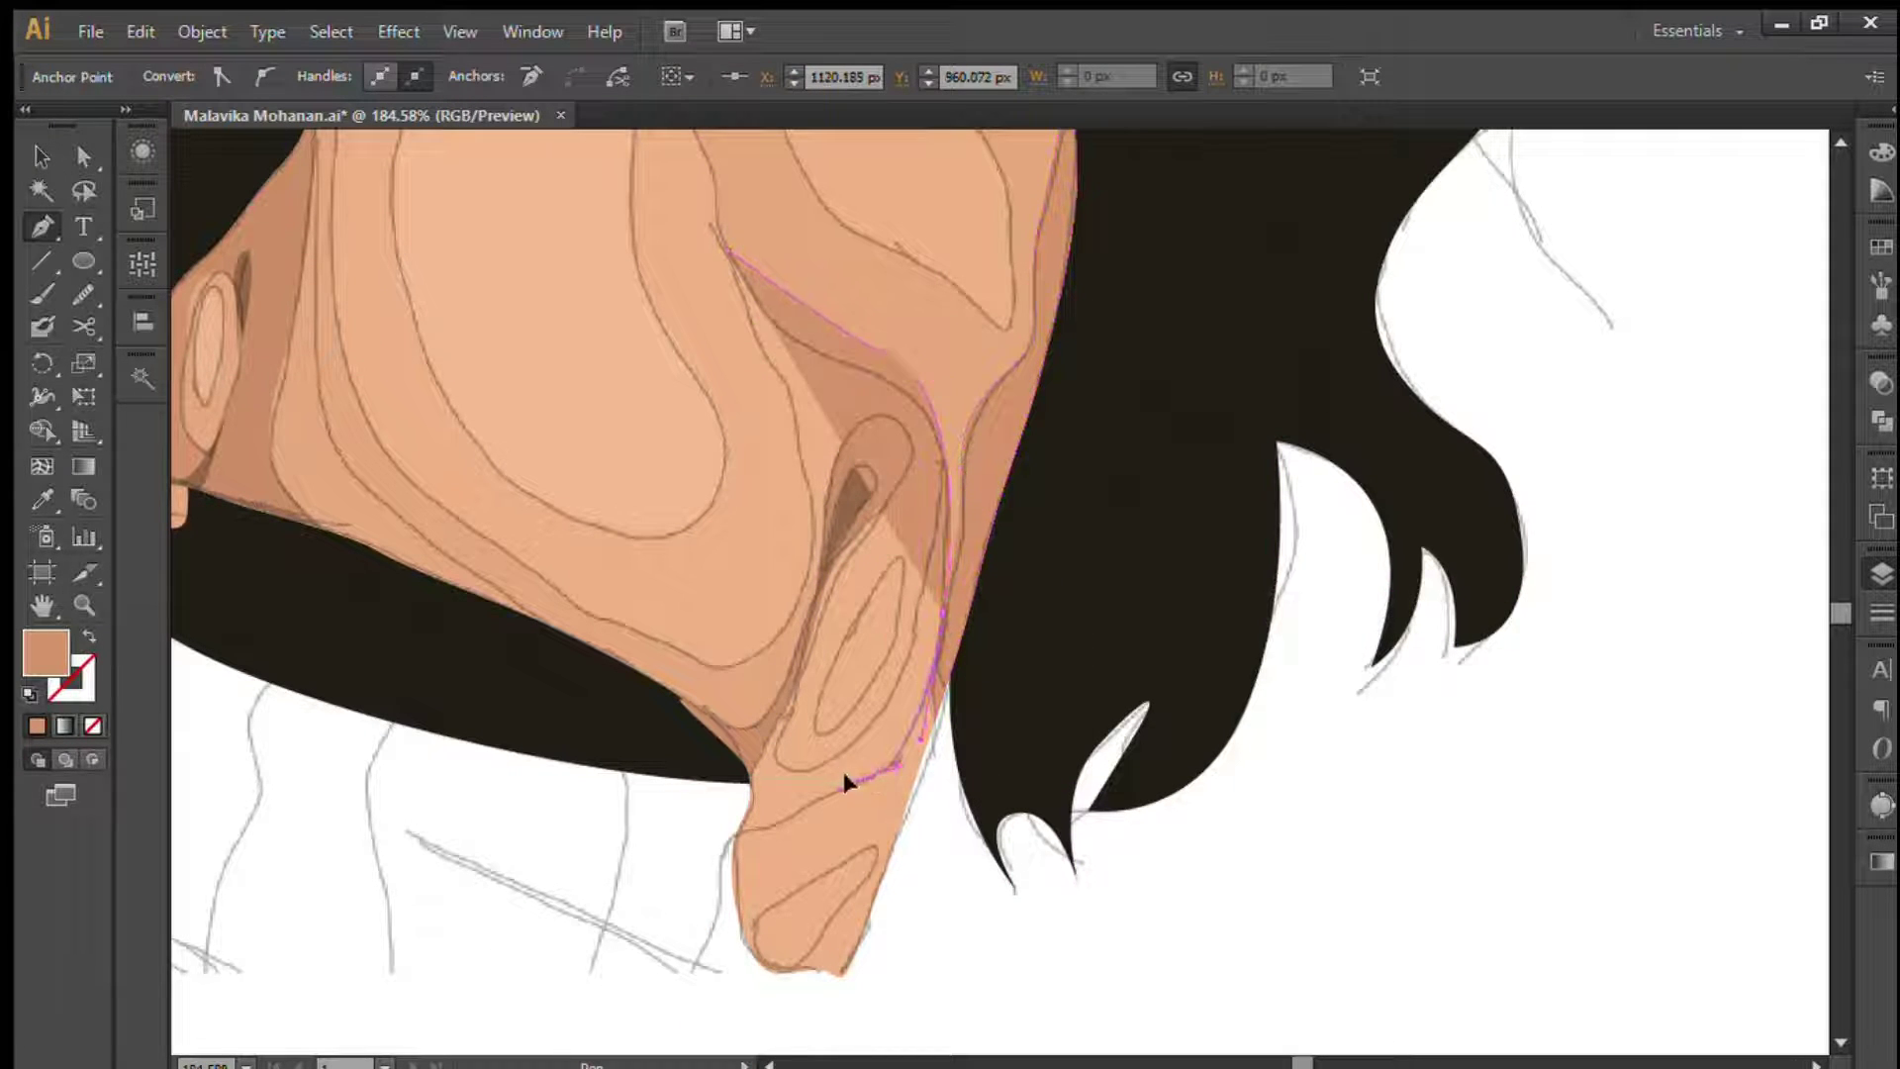
{"action": "left_click", "coordinate": [743, 834]}
{"action": "left_click_drag", "start_coordinate": [819, 494], "coordinate": [816, 468]}
{"action": "key", "text": "ctrl+j"}
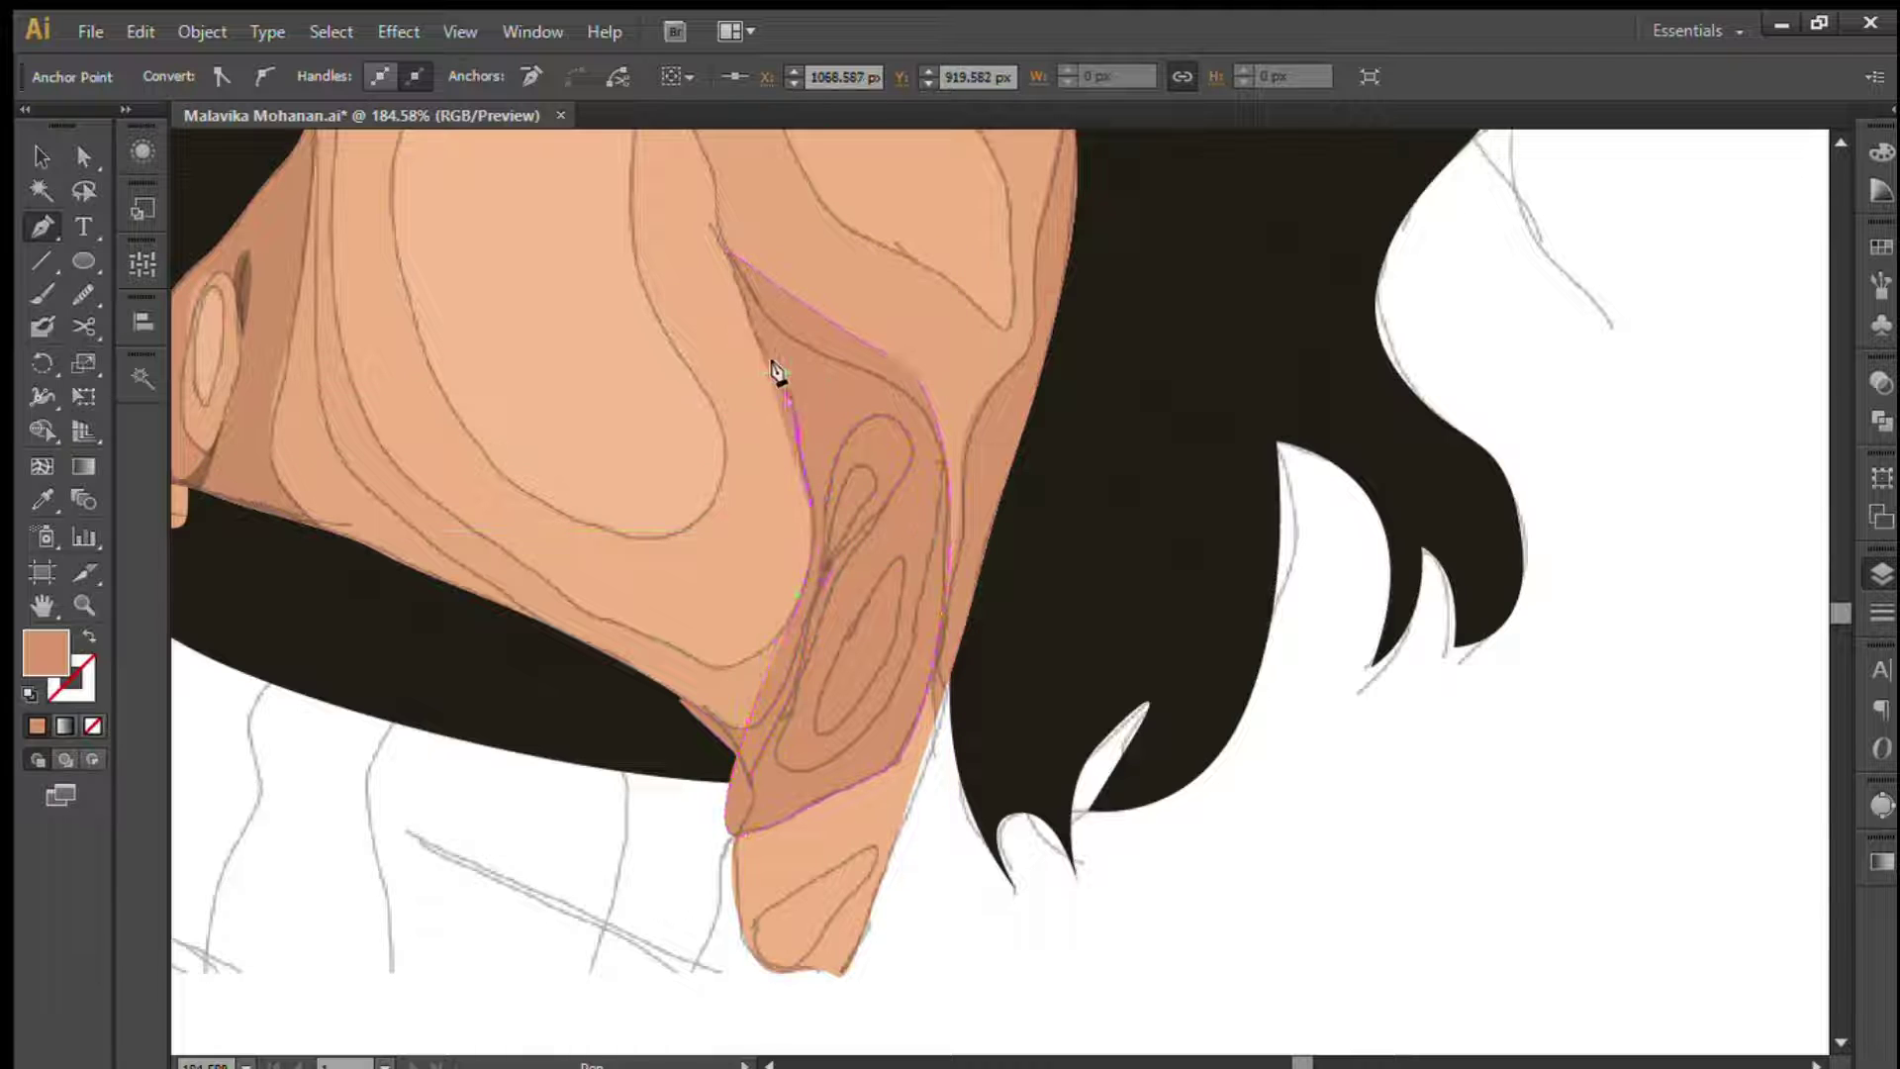
{"action": "key", "text": "v"}
{"action": "left_click", "coordinate": [827, 411]}
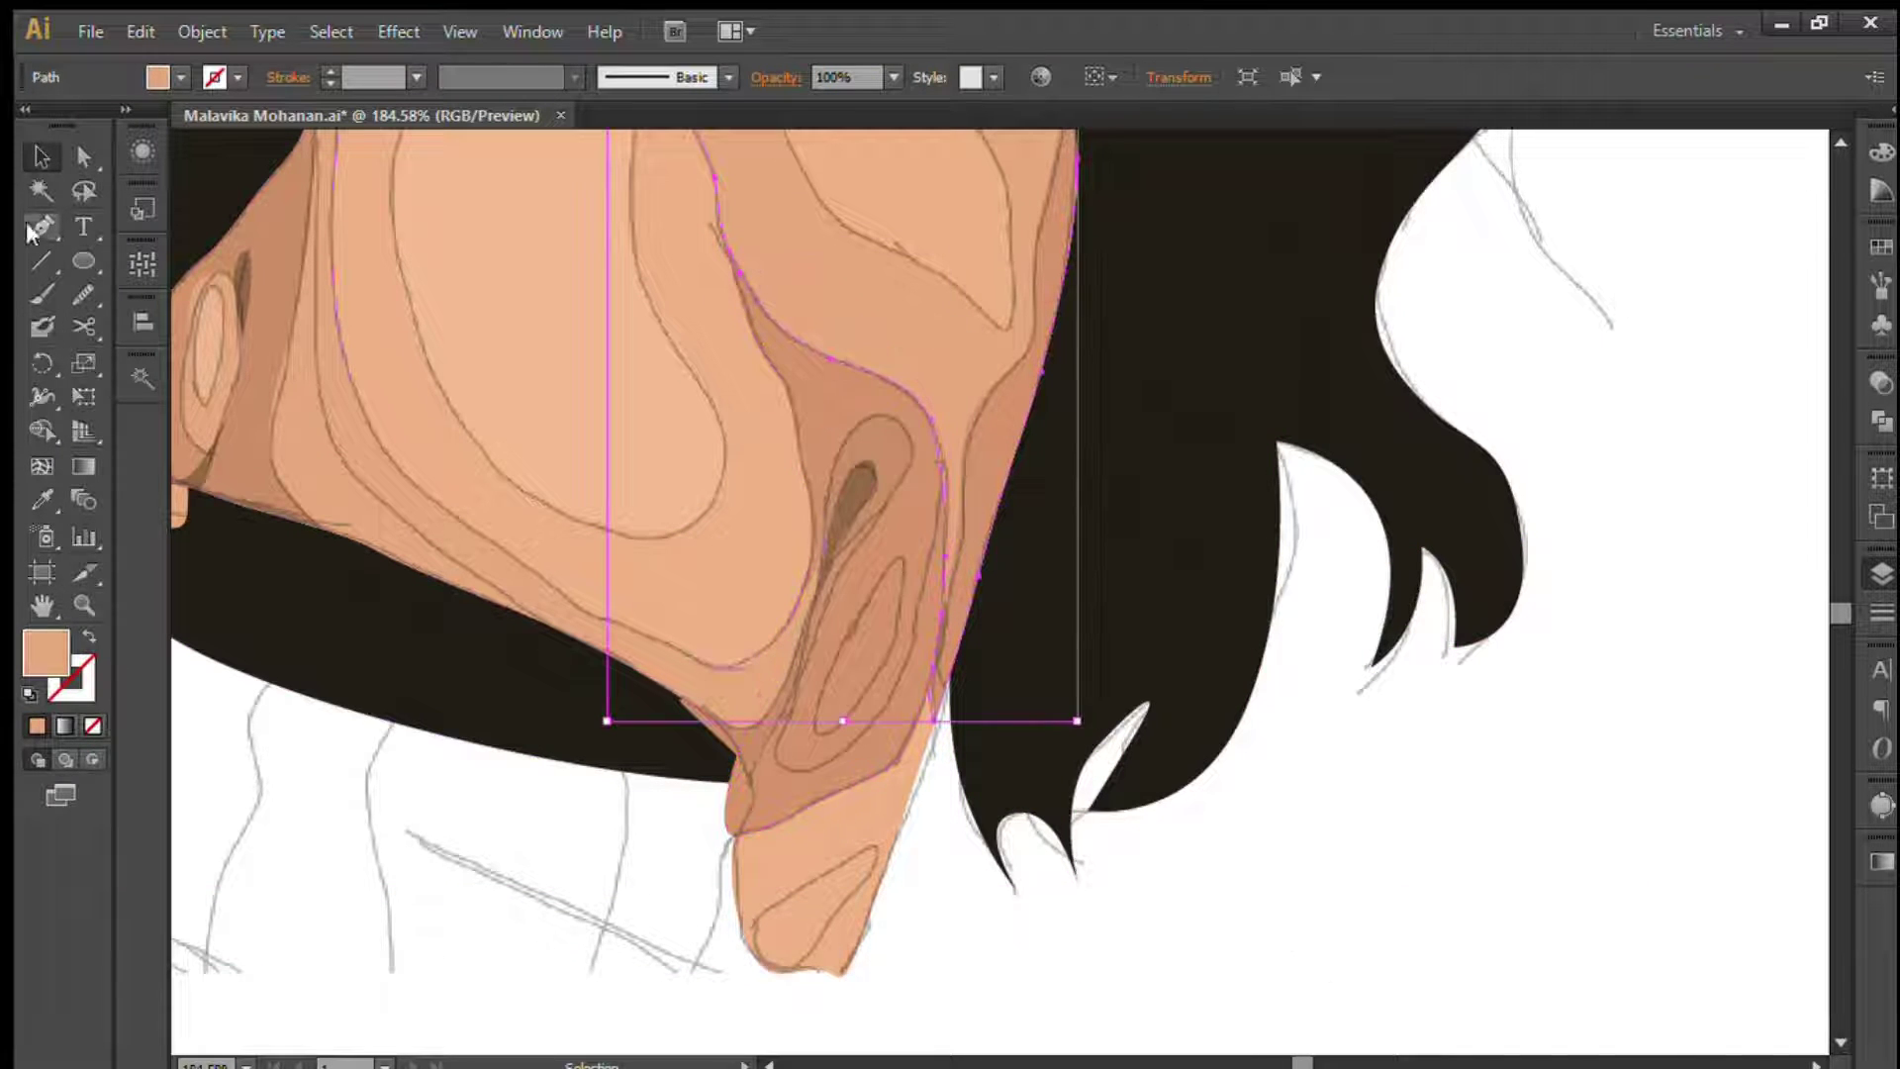
{"action": "left_click", "coordinate": [858, 390]}
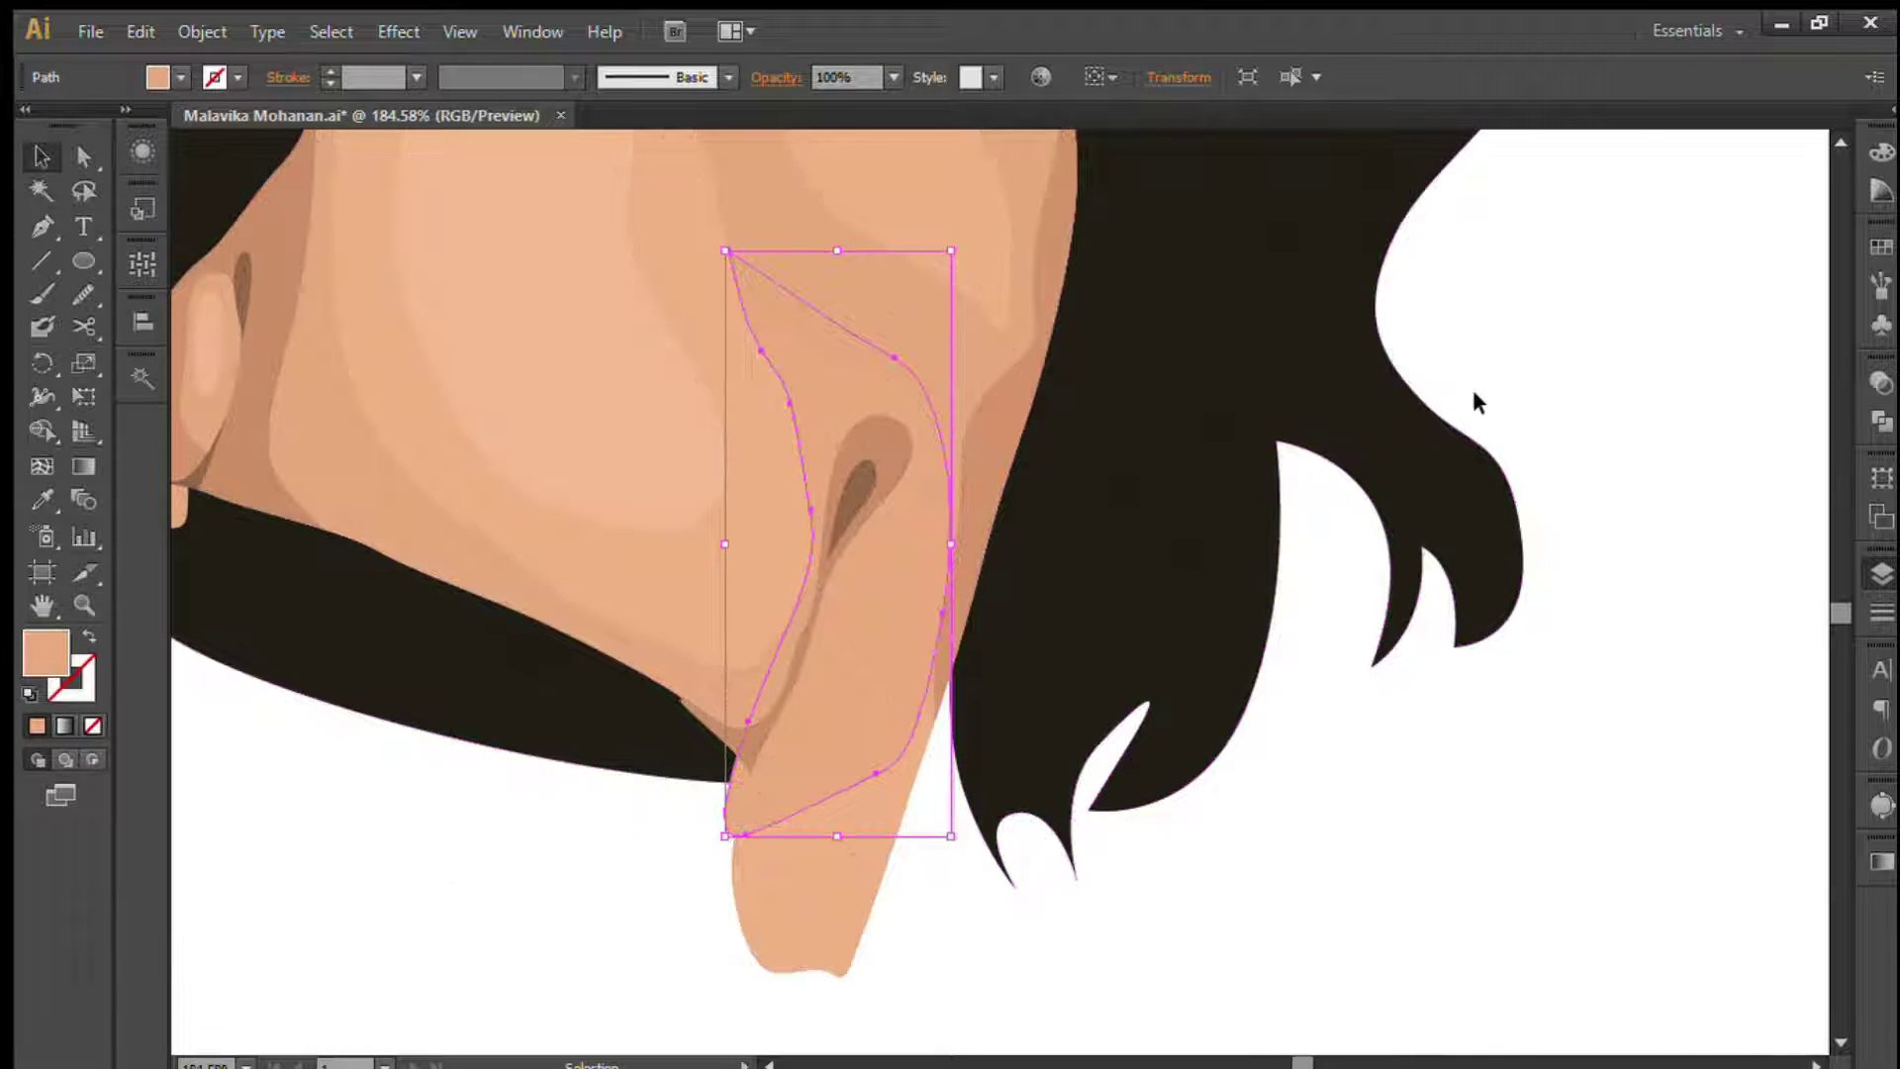
- Sample a colour for the cheek shadow, then zoom in on the ear and jaw
{"action": "scroll", "coordinate": [1584, 395], "scroll_direction": "up", "scroll_amount": 5}
{"action": "scroll", "coordinate": [1534, 495], "scroll_direction": "left", "scroll_amount": 3}
{"action": "key", "text": "i"}
{"action": "key", "text": "ctrl+minus"}
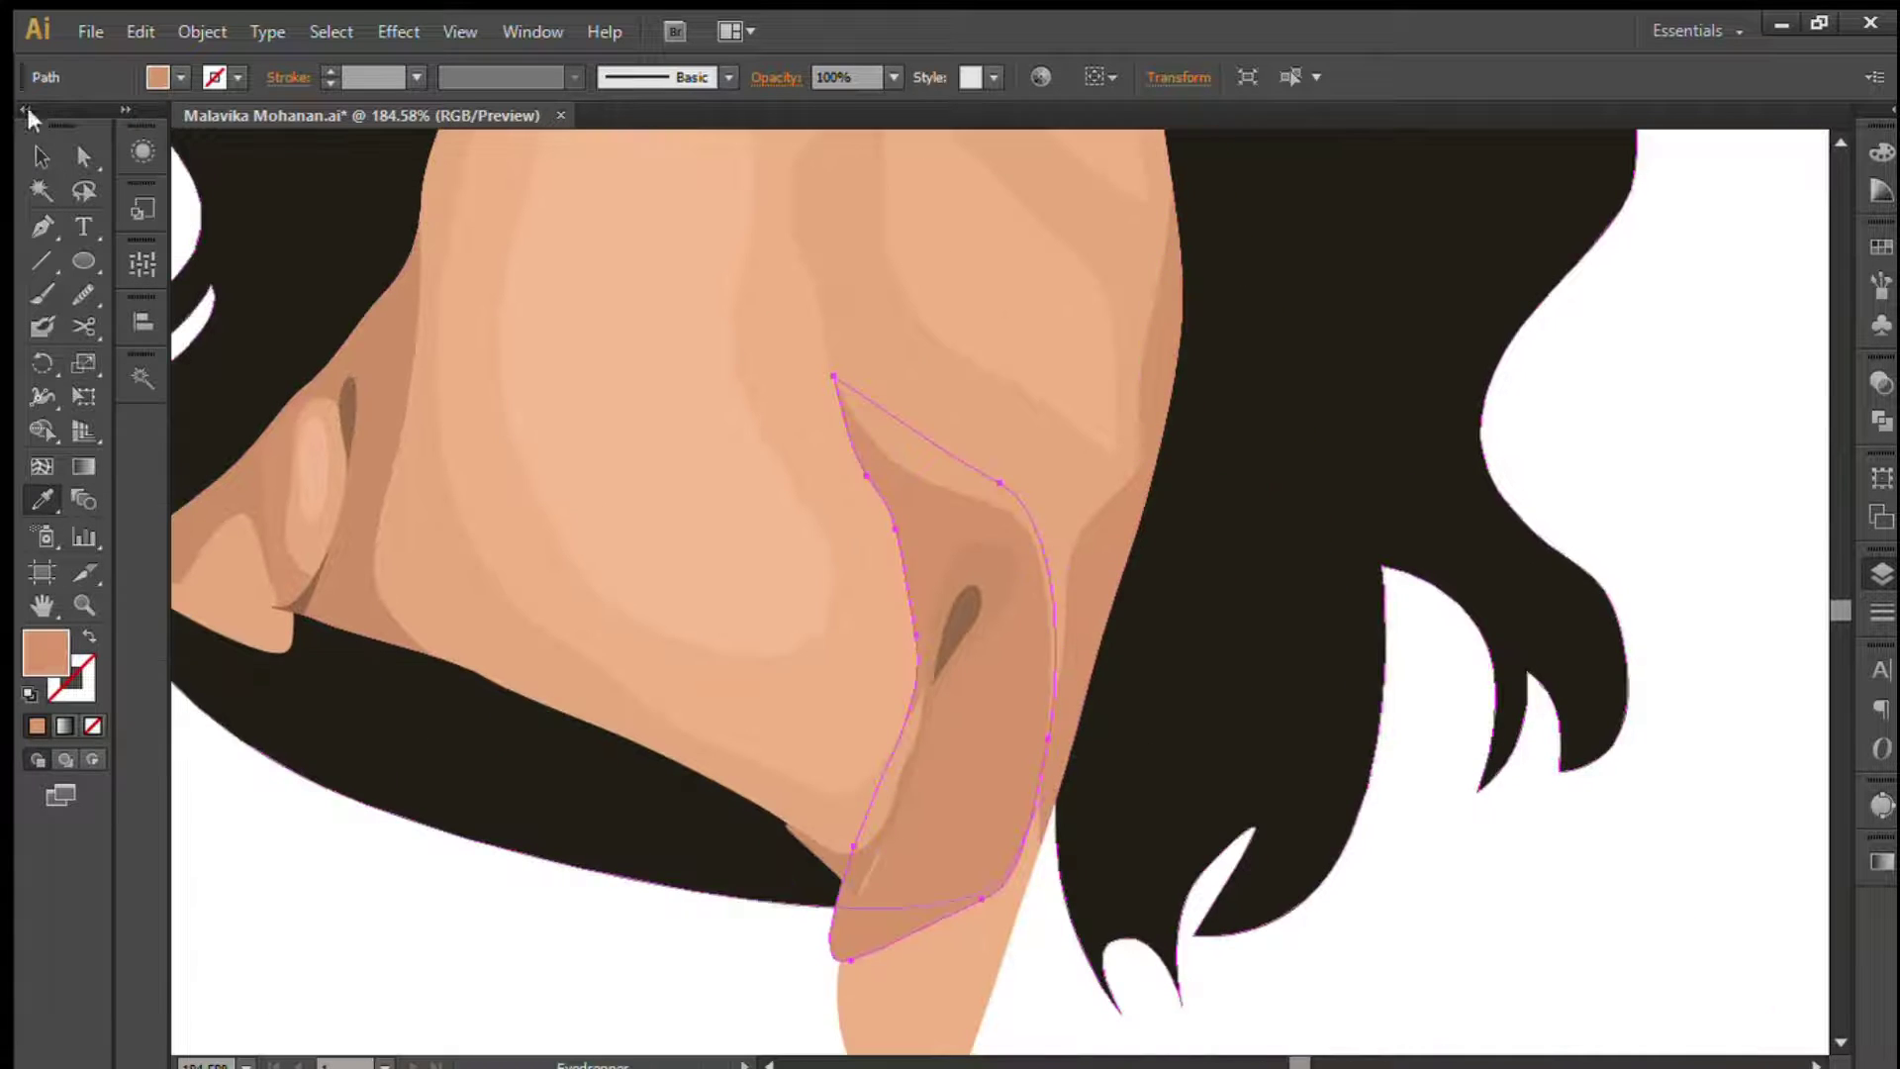
{"action": "key", "text": "v"}
{"action": "left_click", "coordinate": [1631, 415]}
{"action": "scroll", "coordinate": [1631, 415], "scroll_direction": "up", "scroll_amount": 2}
{"action": "scroll", "coordinate": [1494, 451], "scroll_direction": "up", "scroll_amount": 1}
{"action": "left_click", "coordinate": [950, 555]}
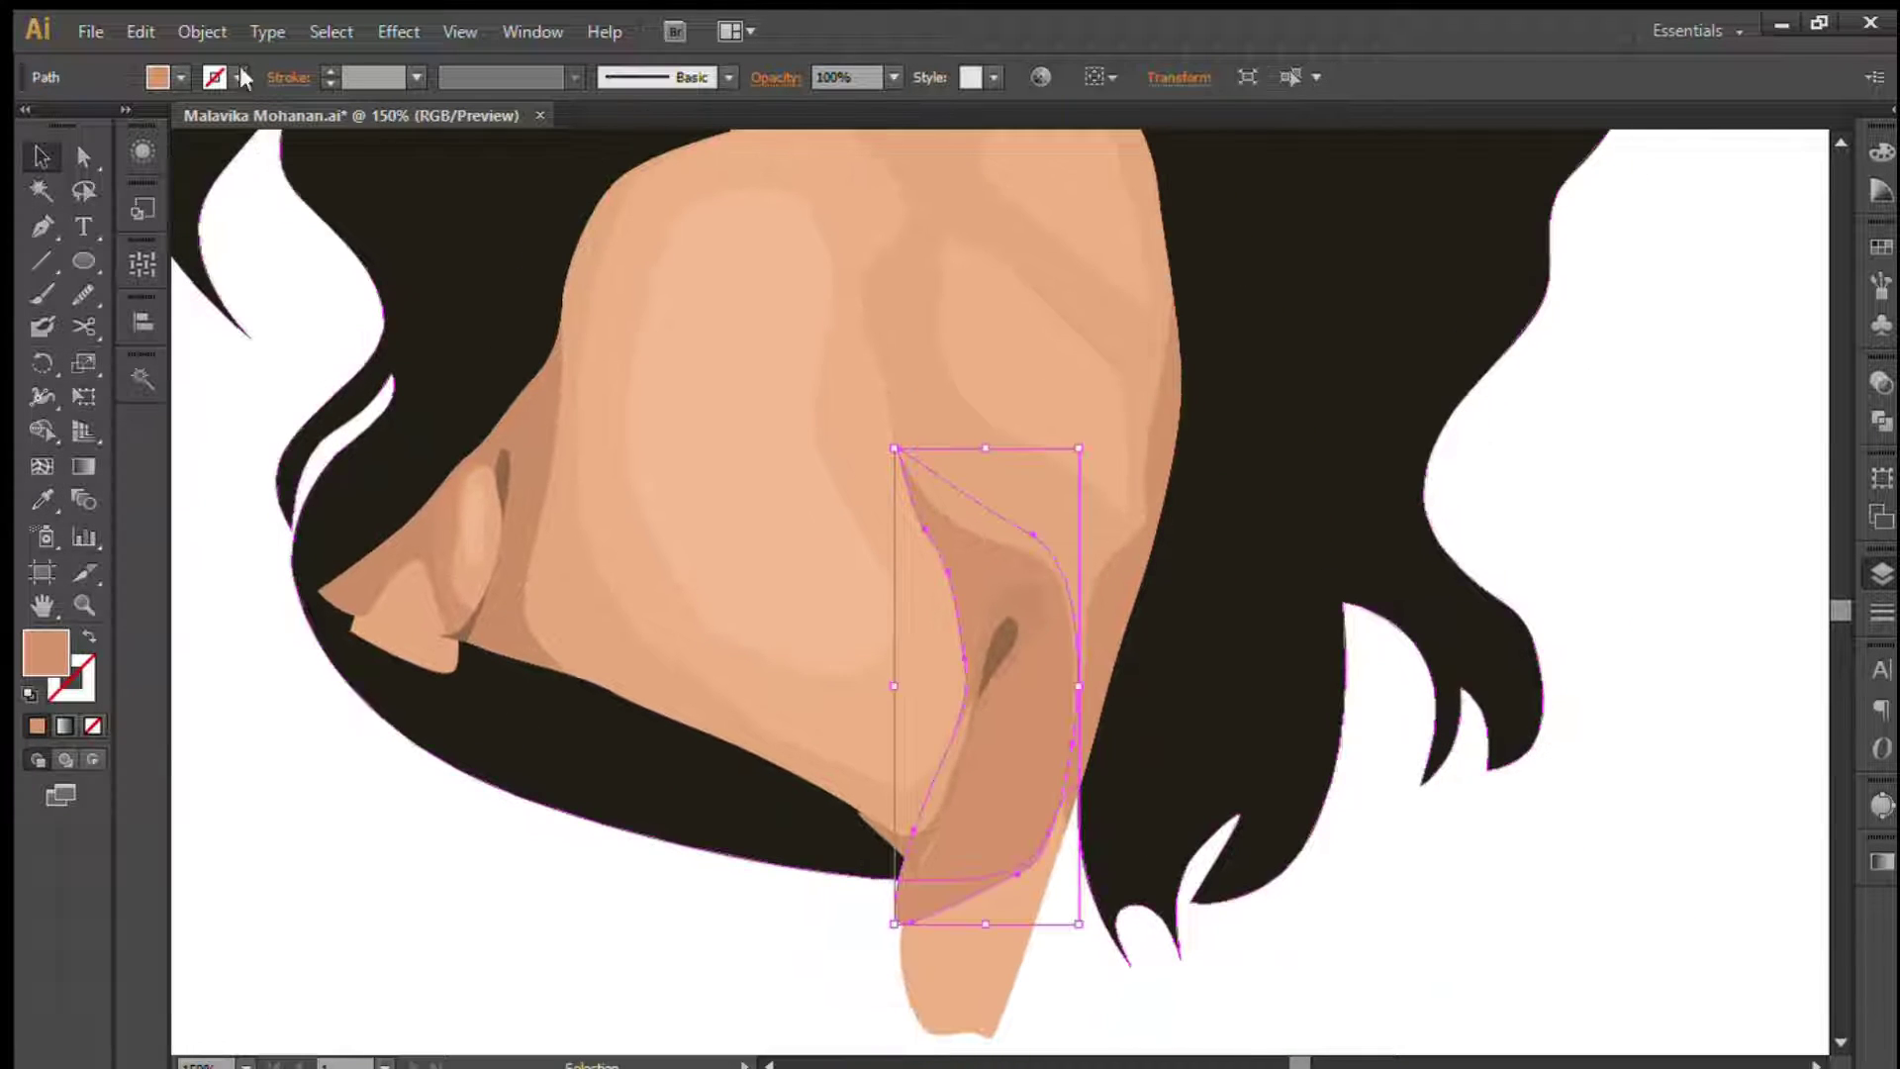
{"action": "scroll", "coordinate": [1672, 683], "scroll_direction": "down", "scroll_amount": 2}
{"action": "left_click_drag", "start_coordinate": [844, 343], "coordinate": [1231, 852]}
- Draw curved skin-tone shading shapes around the nostril
{"action": "key", "text": "p"}
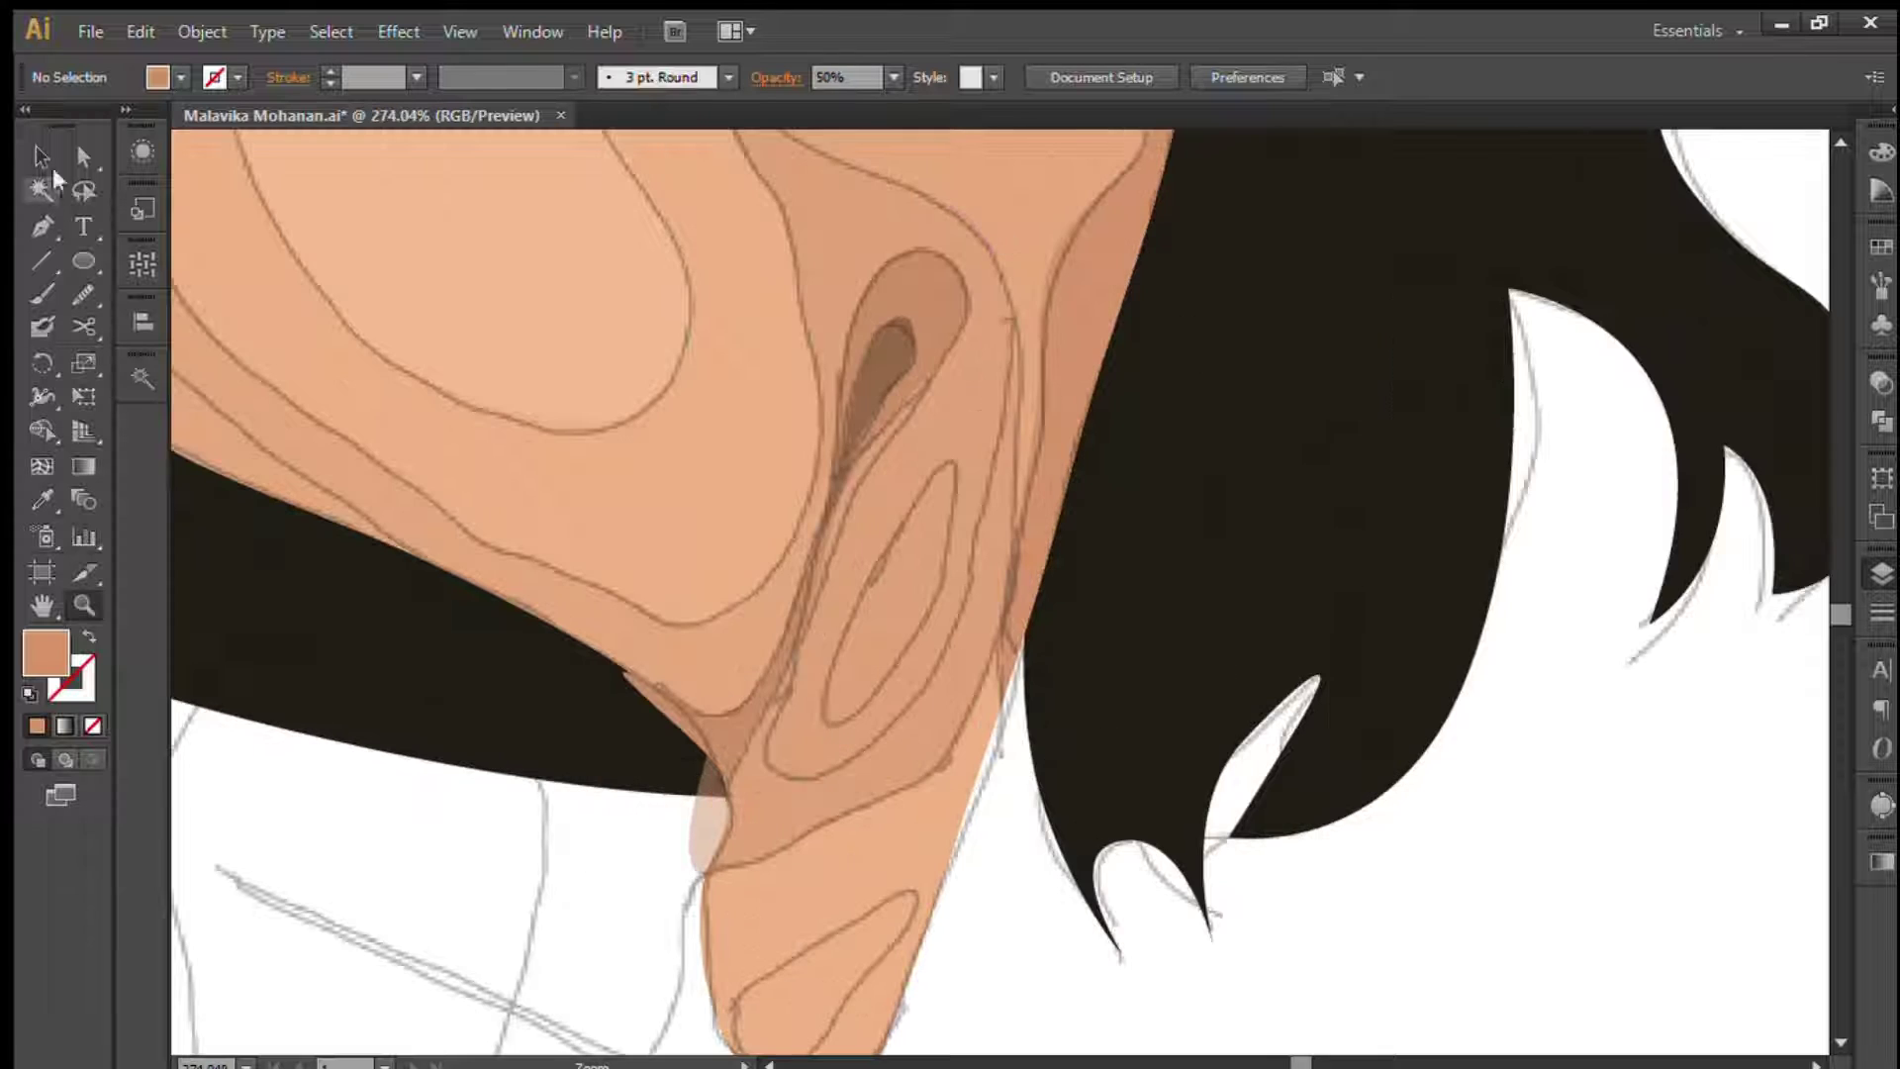
{"action": "left_click", "coordinate": [994, 471]}
{"action": "left_click_drag", "start_coordinate": [967, 356], "coordinate": [932, 372]}
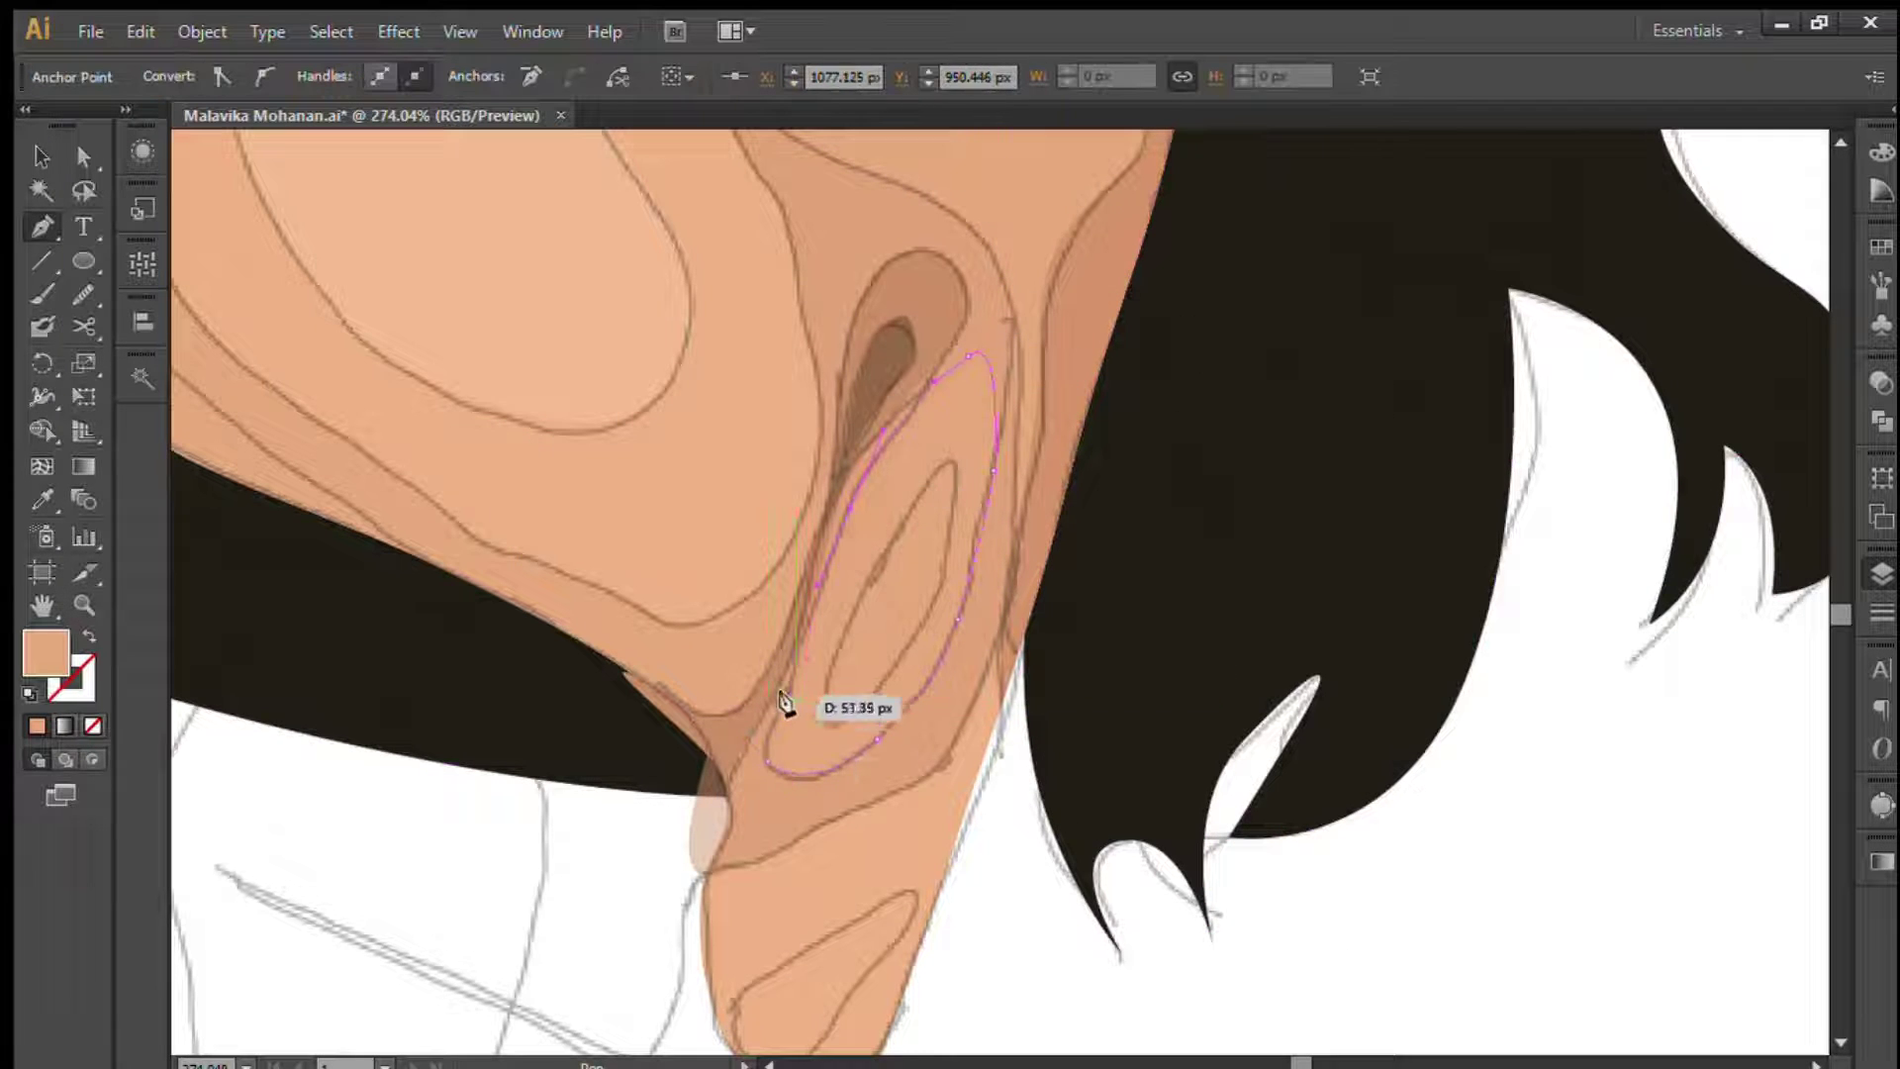
{"action": "left_click", "coordinate": [1522, 737], "text": "ctrl"}
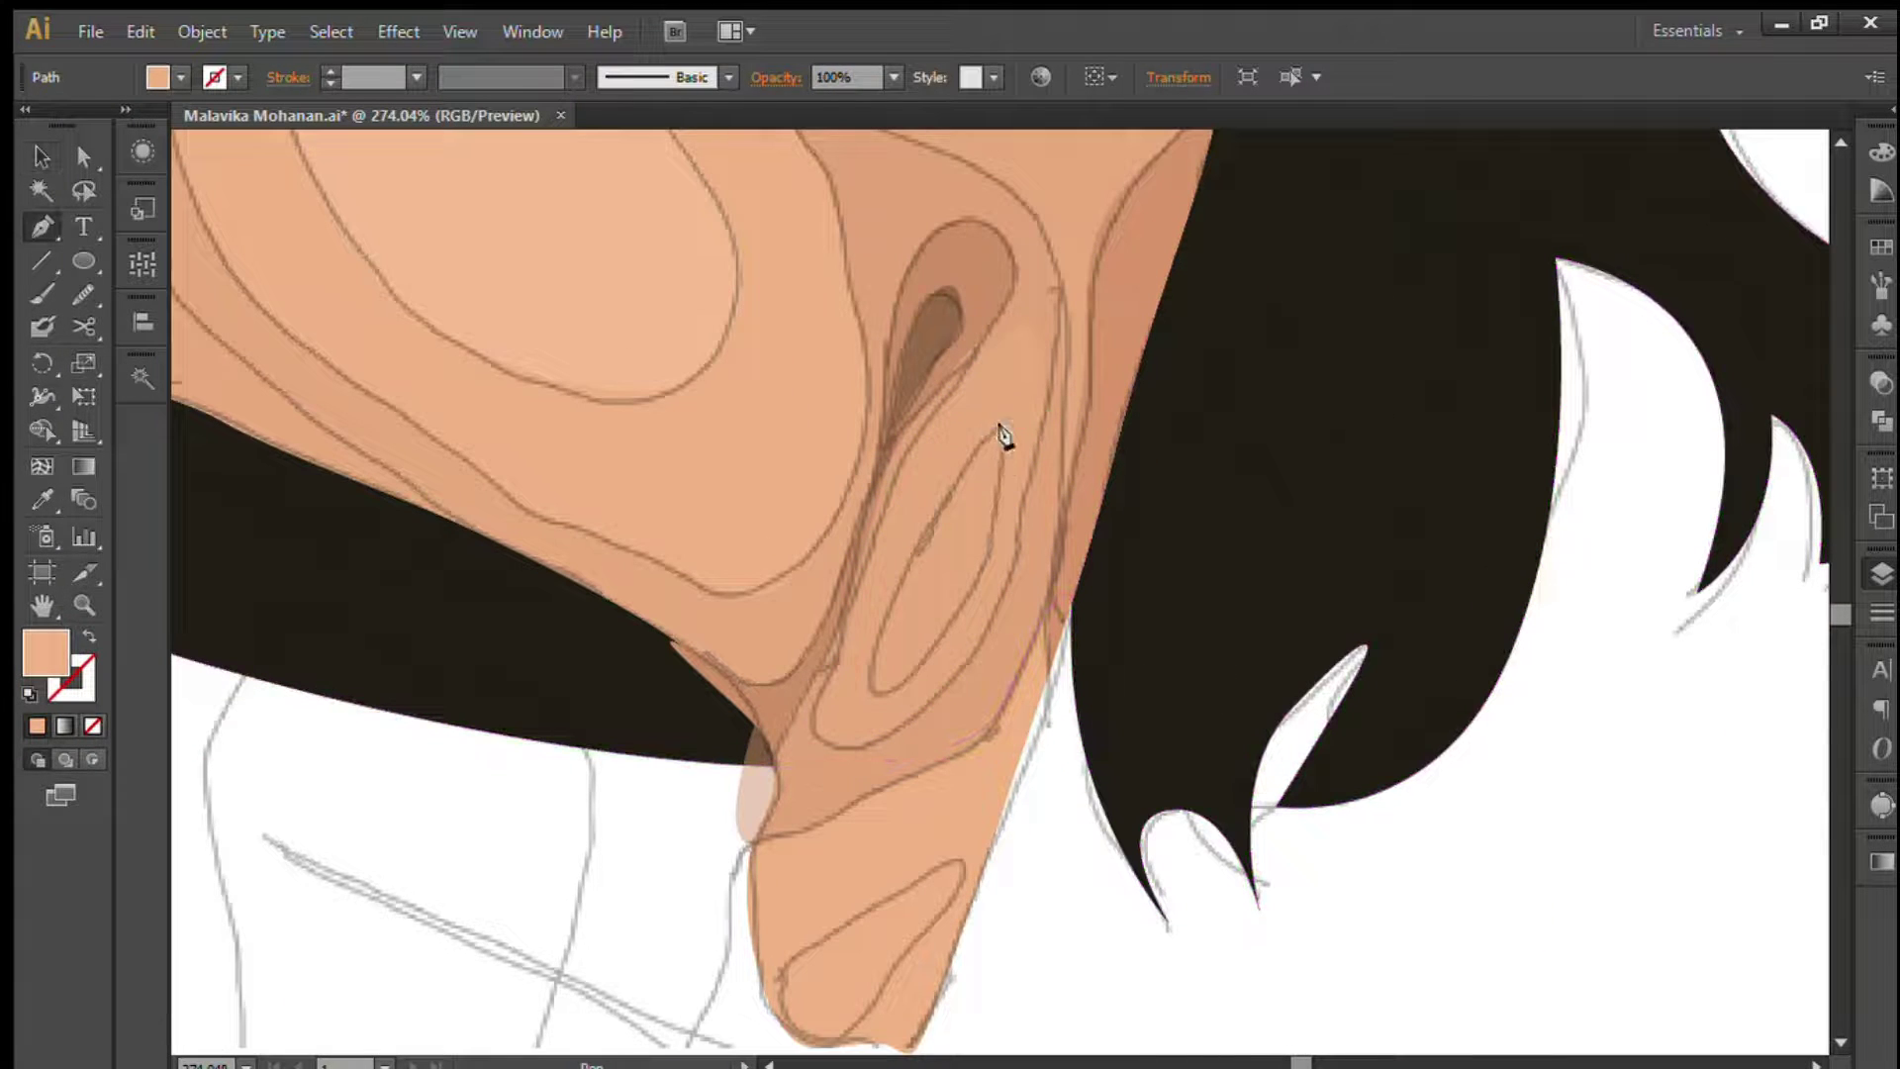
{"action": "left_click", "coordinate": [938, 639]}
{"action": "left_click_drag", "start_coordinate": [895, 698], "coordinate": [877, 688]}
- Add a curved shading shape at the nose tip, then view the lower face
{"action": "scroll", "coordinate": [879, 297], "scroll_direction": "down", "scroll_amount": 3}
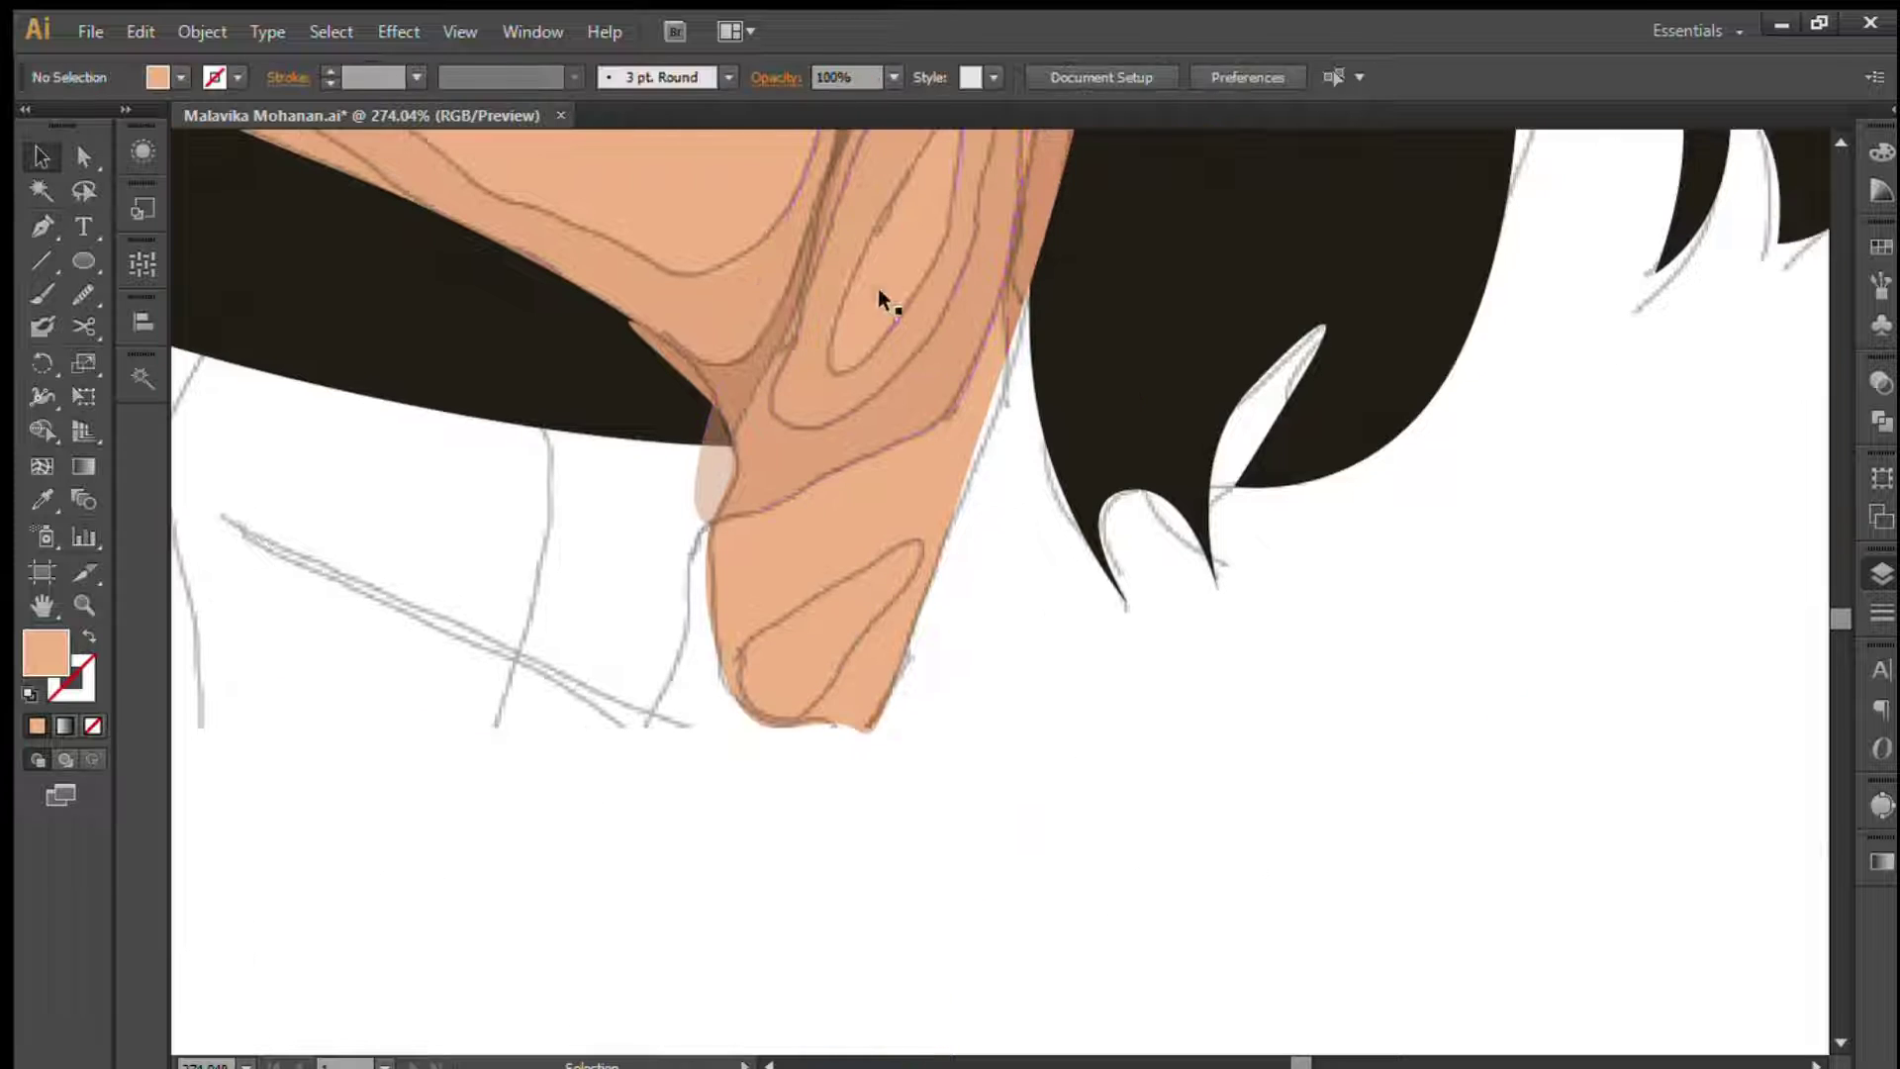
{"action": "left_click", "coordinate": [800, 709]}
{"action": "left_click_drag", "start_coordinate": [881, 609], "coordinate": [920, 547]}
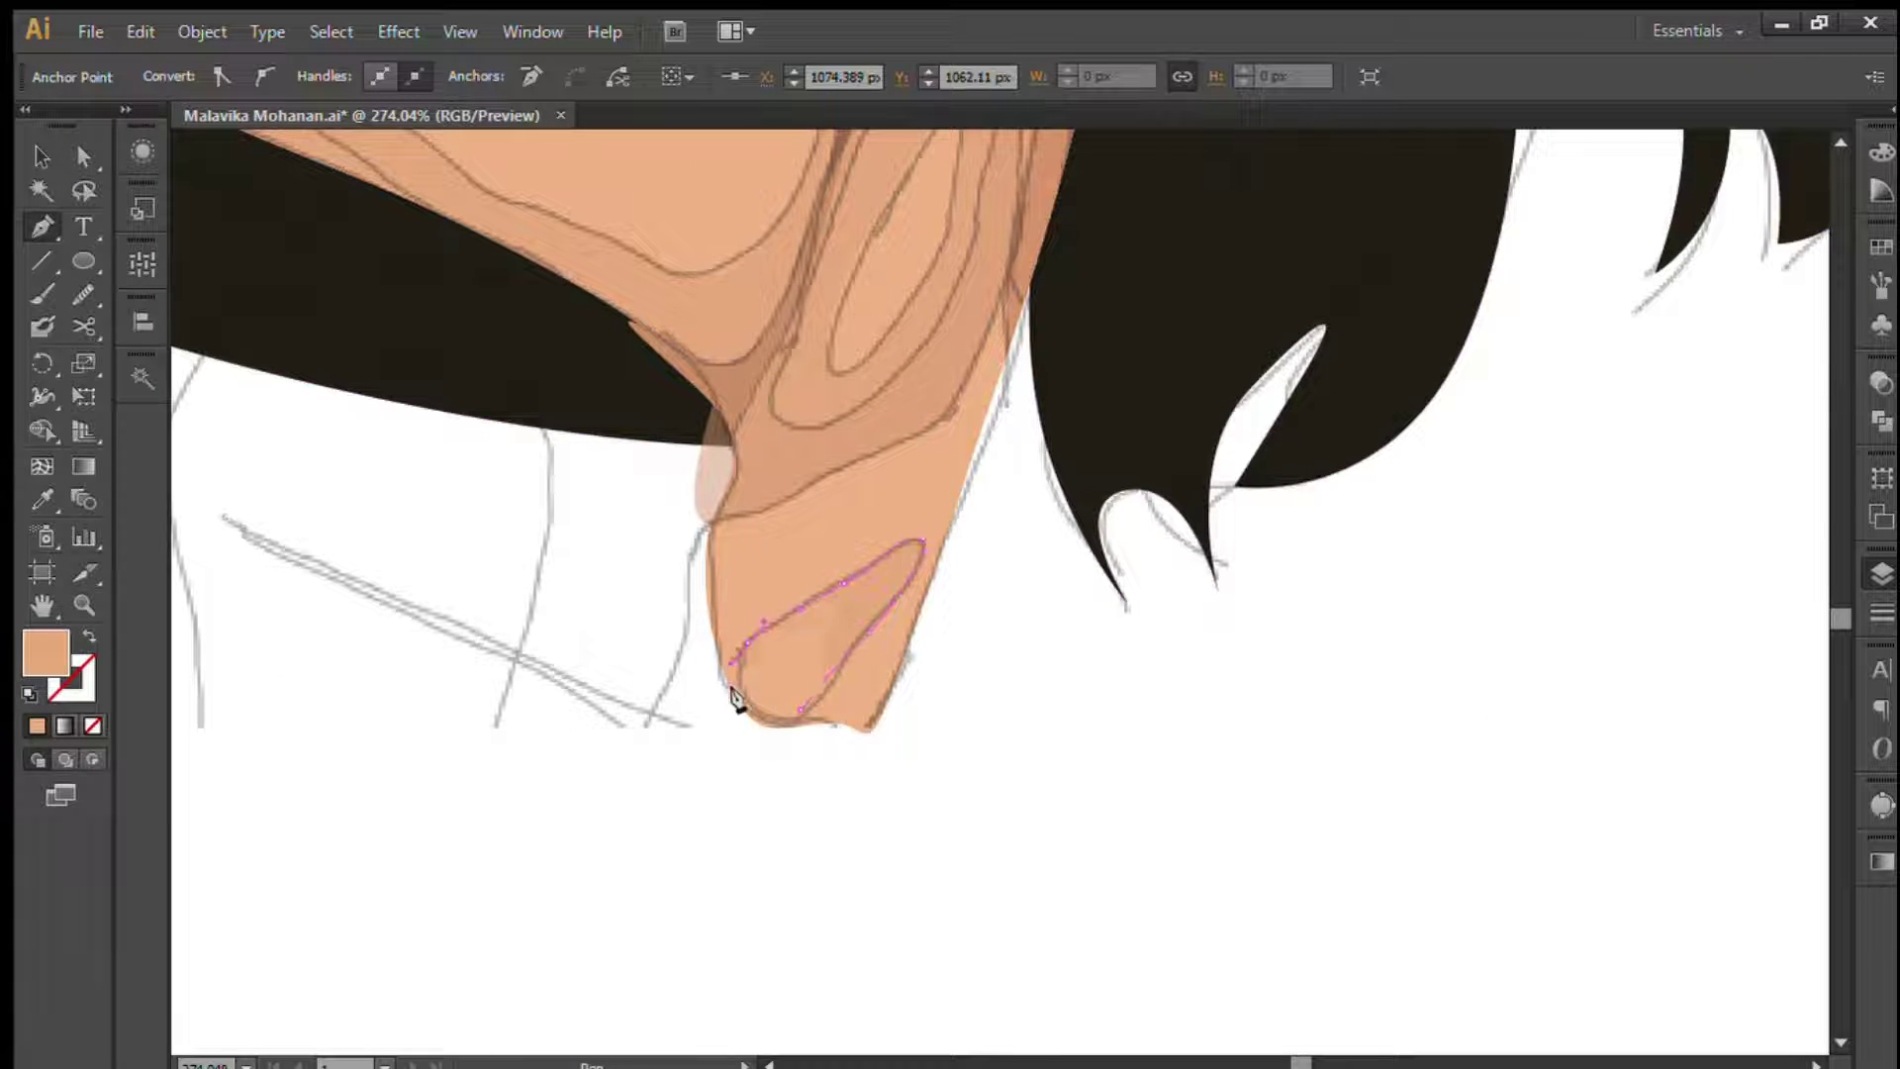
{"action": "scroll", "coordinate": [1056, 729], "scroll_direction": "down", "scroll_amount": 3, "text": "alt"}
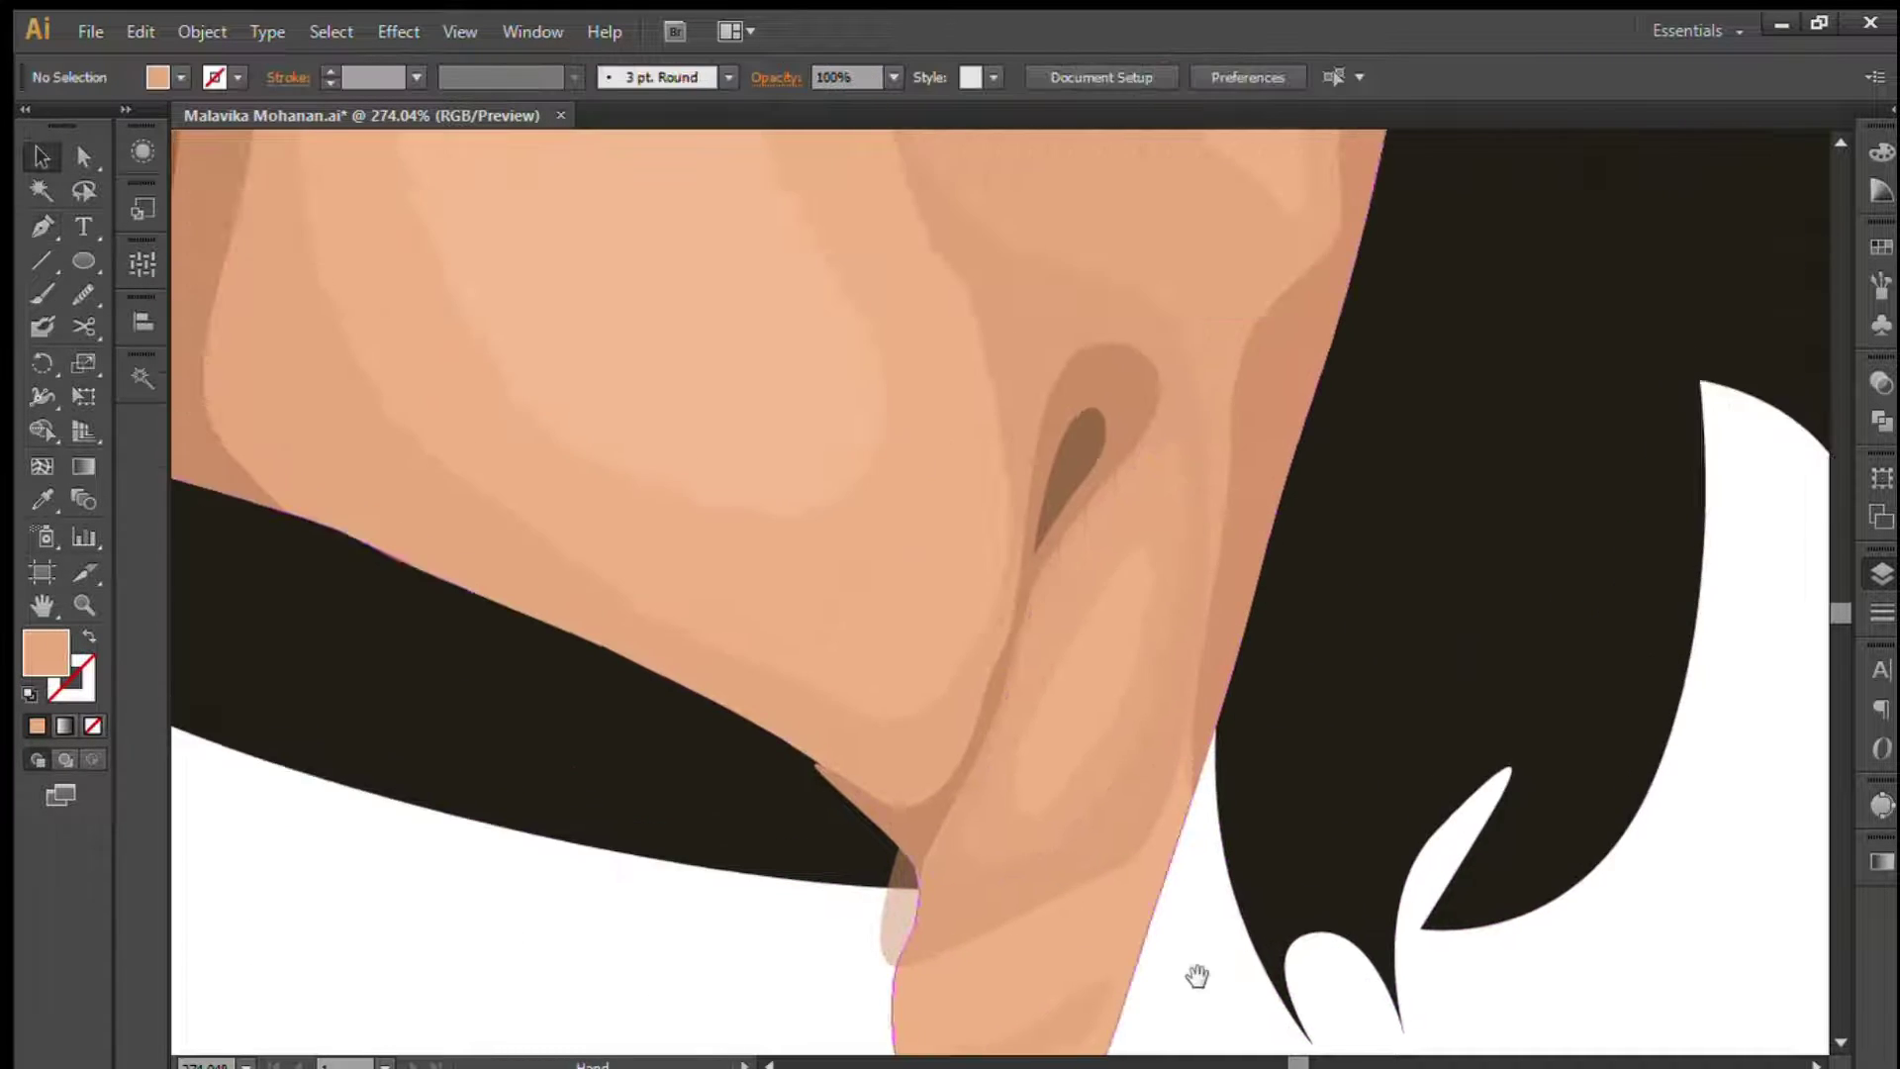
{"action": "left_click_drag", "start_coordinate": [1183, 900], "coordinate": [1150, 592]}
{"action": "scroll", "coordinate": [1150, 592], "scroll_direction": "down", "scroll_amount": 3}
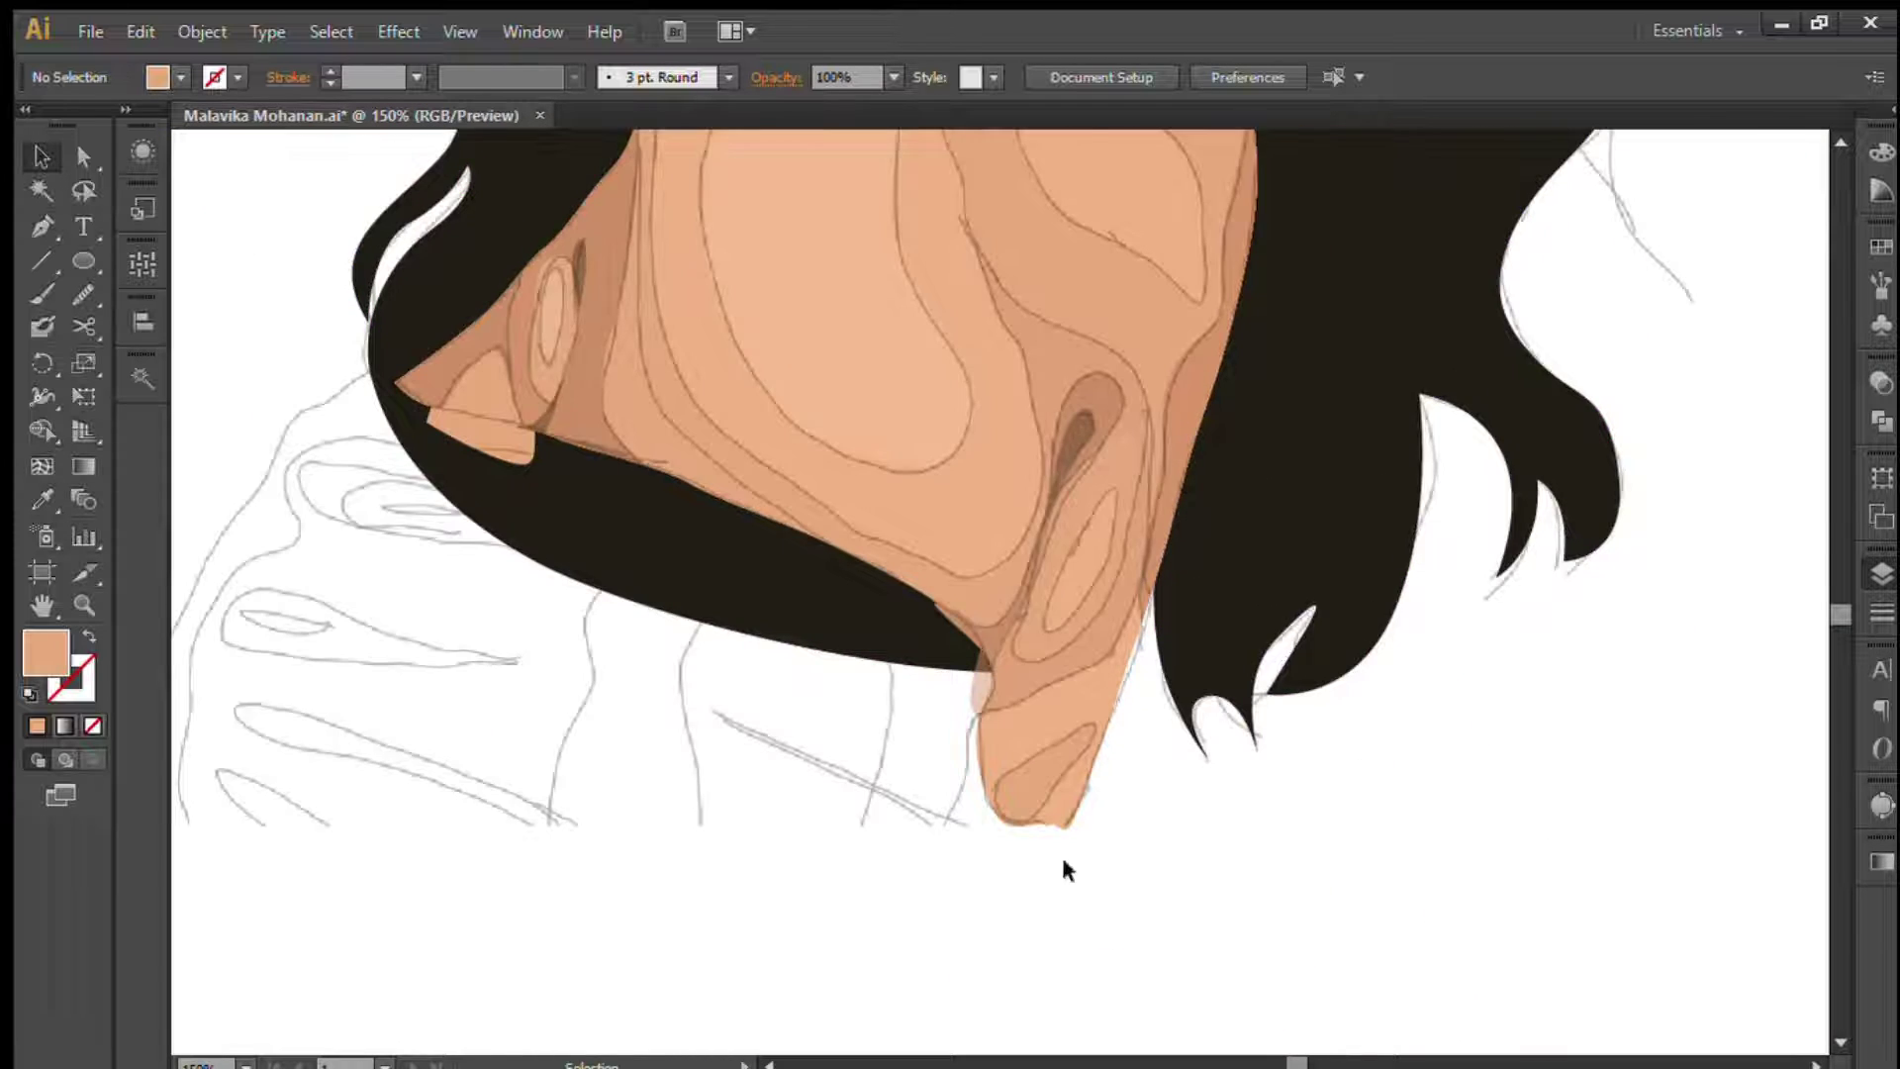
{"action": "scroll", "coordinate": [1061, 865], "scroll_direction": "left", "scroll_amount": 3}
{"action": "scroll", "coordinate": [1117, 896], "scroll_direction": "up", "scroll_amount": 3}
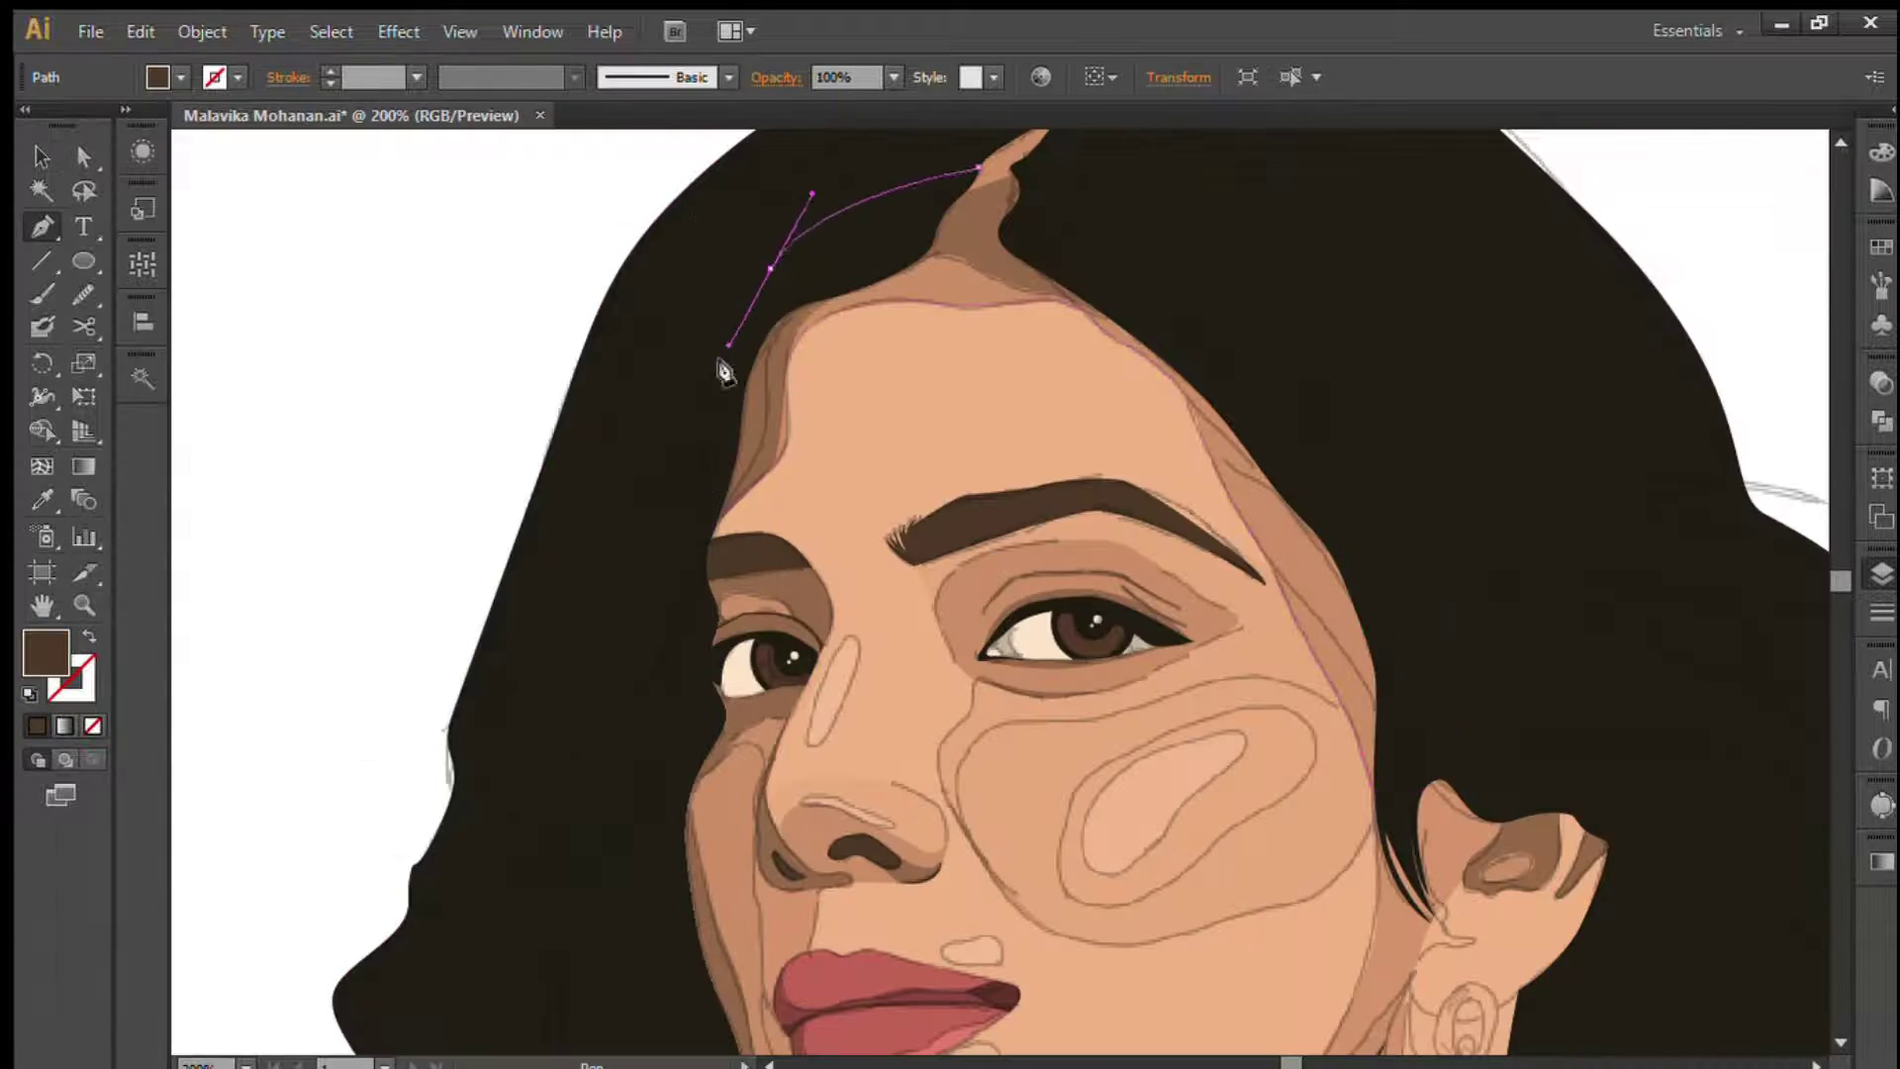
- Finish and close the dark-brown hair shape along the left hair edge
{"action": "left_click", "coordinate": [552, 755]}
{"action": "left_click", "coordinate": [446, 777]}
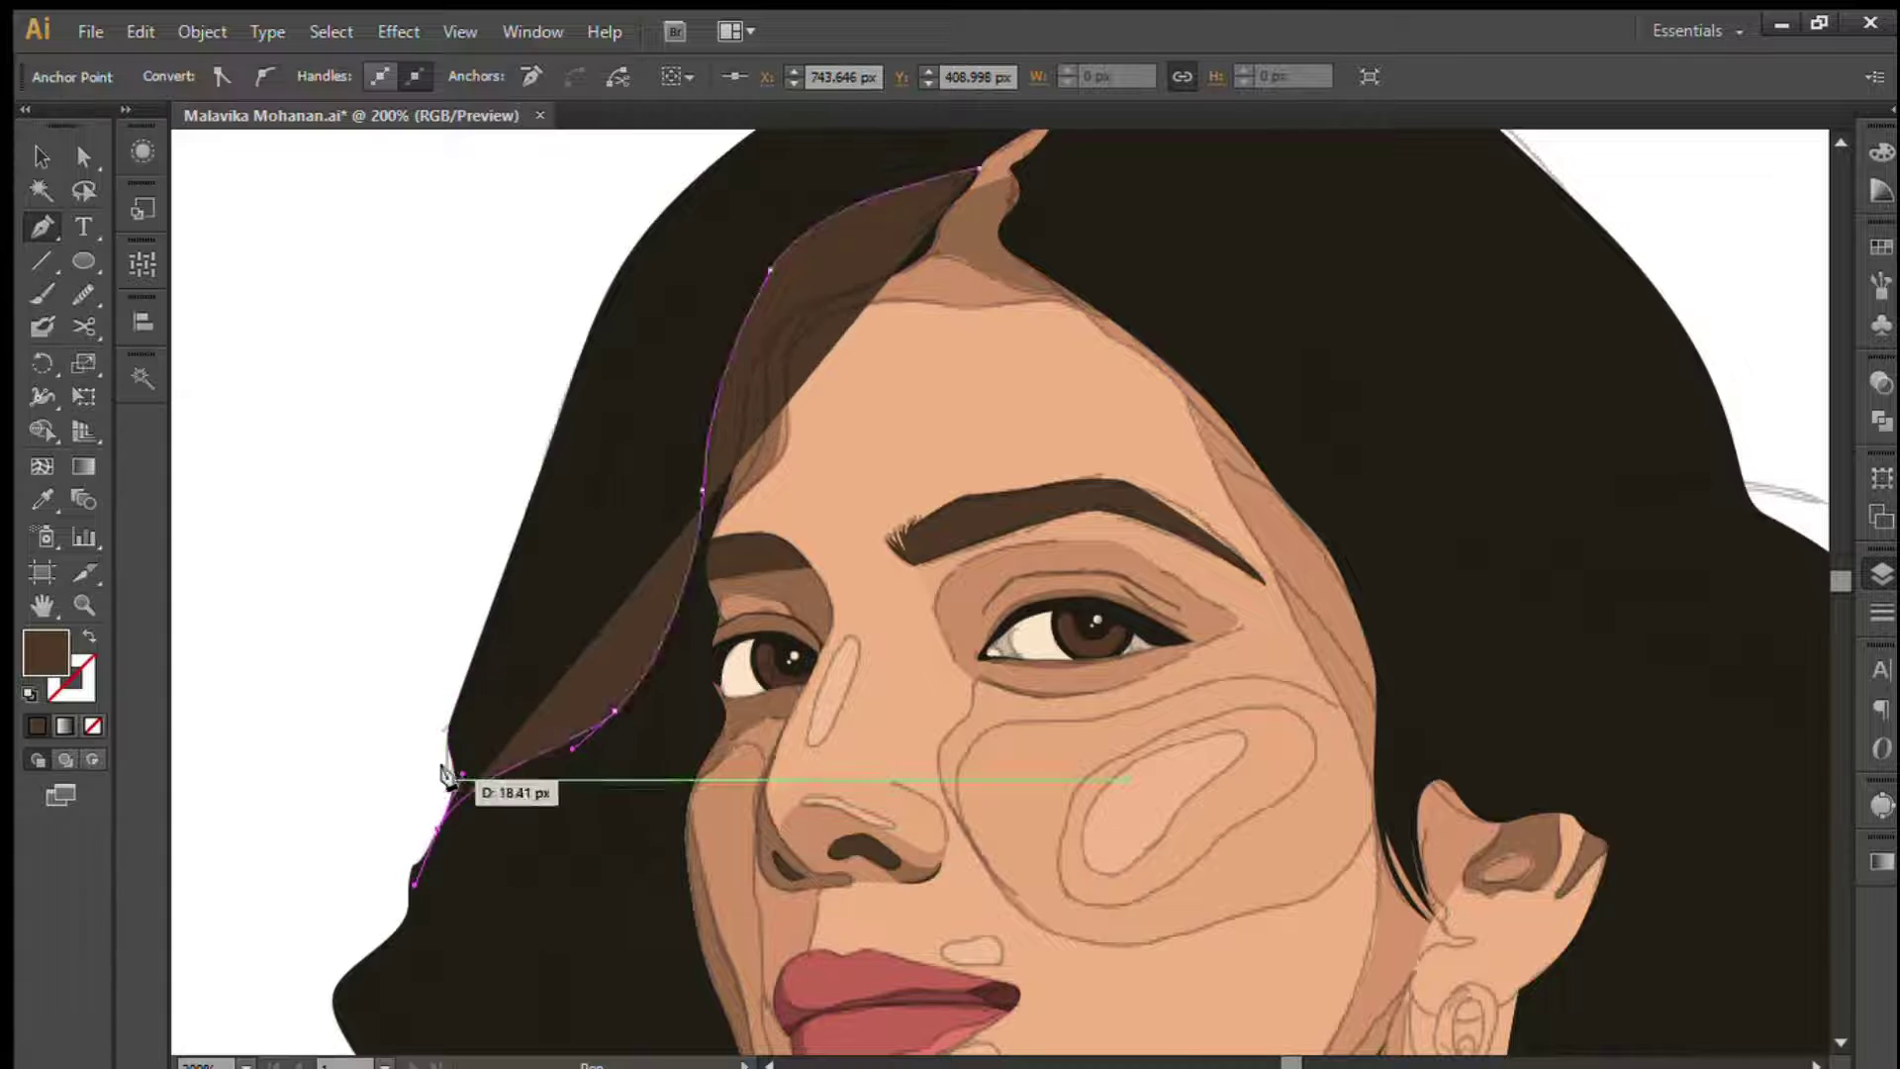
{"action": "left_click", "coordinate": [573, 543]}
{"action": "mouse_move", "coordinate": [738, 257]}
{"action": "left_mouse_down"}
{"action": "mouse_move", "coordinate": [699, 405]}
{"action": "mouse_move", "coordinate": [758, 431]}
{"action": "left_mouse_up"}
- Draw a brown strand shape along the upper-left hair with the Pen tool
{"action": "left_click", "coordinate": [824, 319]}
{"action": "left_click", "coordinate": [782, 327]}
{"action": "left_click", "coordinate": [749, 365]}
{"action": "left_click", "coordinate": [700, 409]}
{"action": "left_click", "coordinate": [633, 476]}
{"action": "left_click", "coordinate": [556, 504]}
- Select the strand with the dark hair and merge them with the Shape Builder
{"action": "left_click", "coordinate": [749, 263]}
{"action": "left_click", "coordinate": [825, 319]}
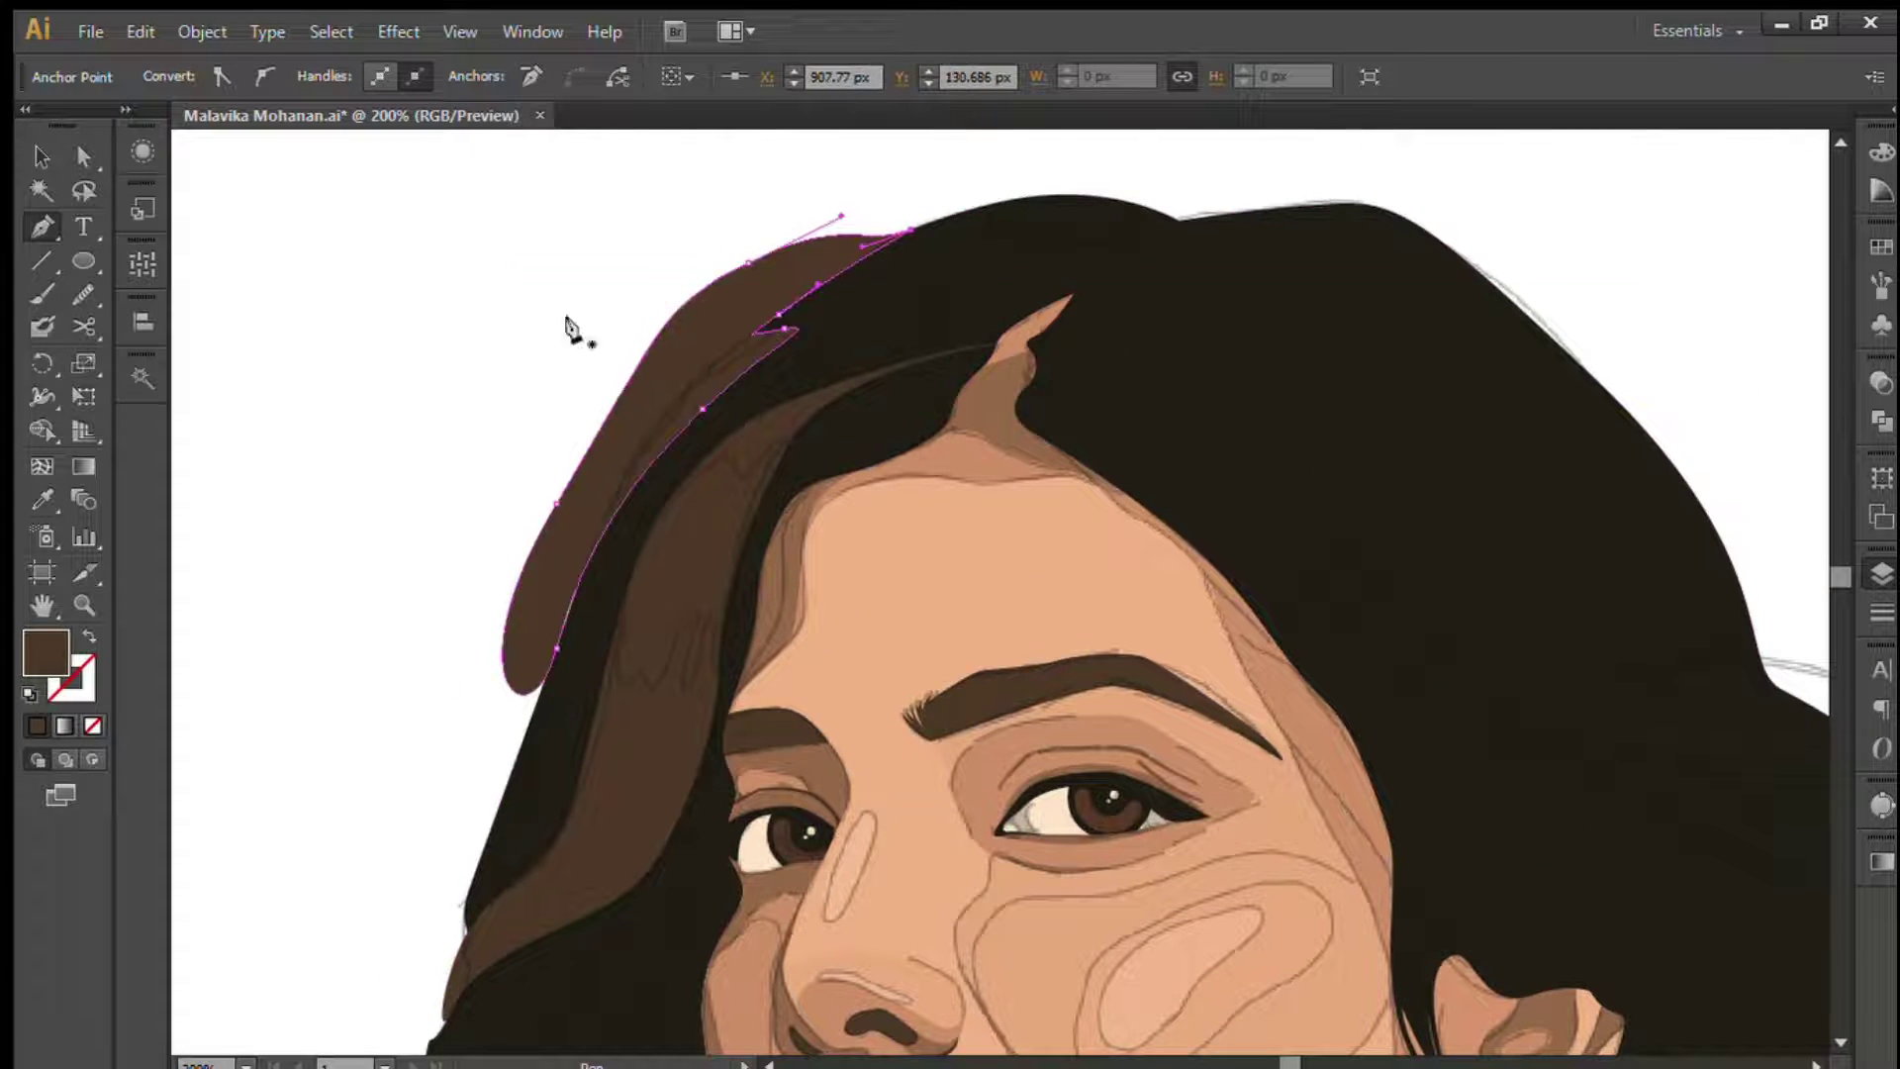
{"action": "left_click", "coordinate": [657, 247], "text": "ctrl"}
{"action": "key", "text": "shift+m"}
{"action": "scroll", "coordinate": [376, 377], "scroll_direction": "down", "scroll_amount": 5}
- Draw a curved brown strand along the left hair edge
{"action": "key", "text": "p"}
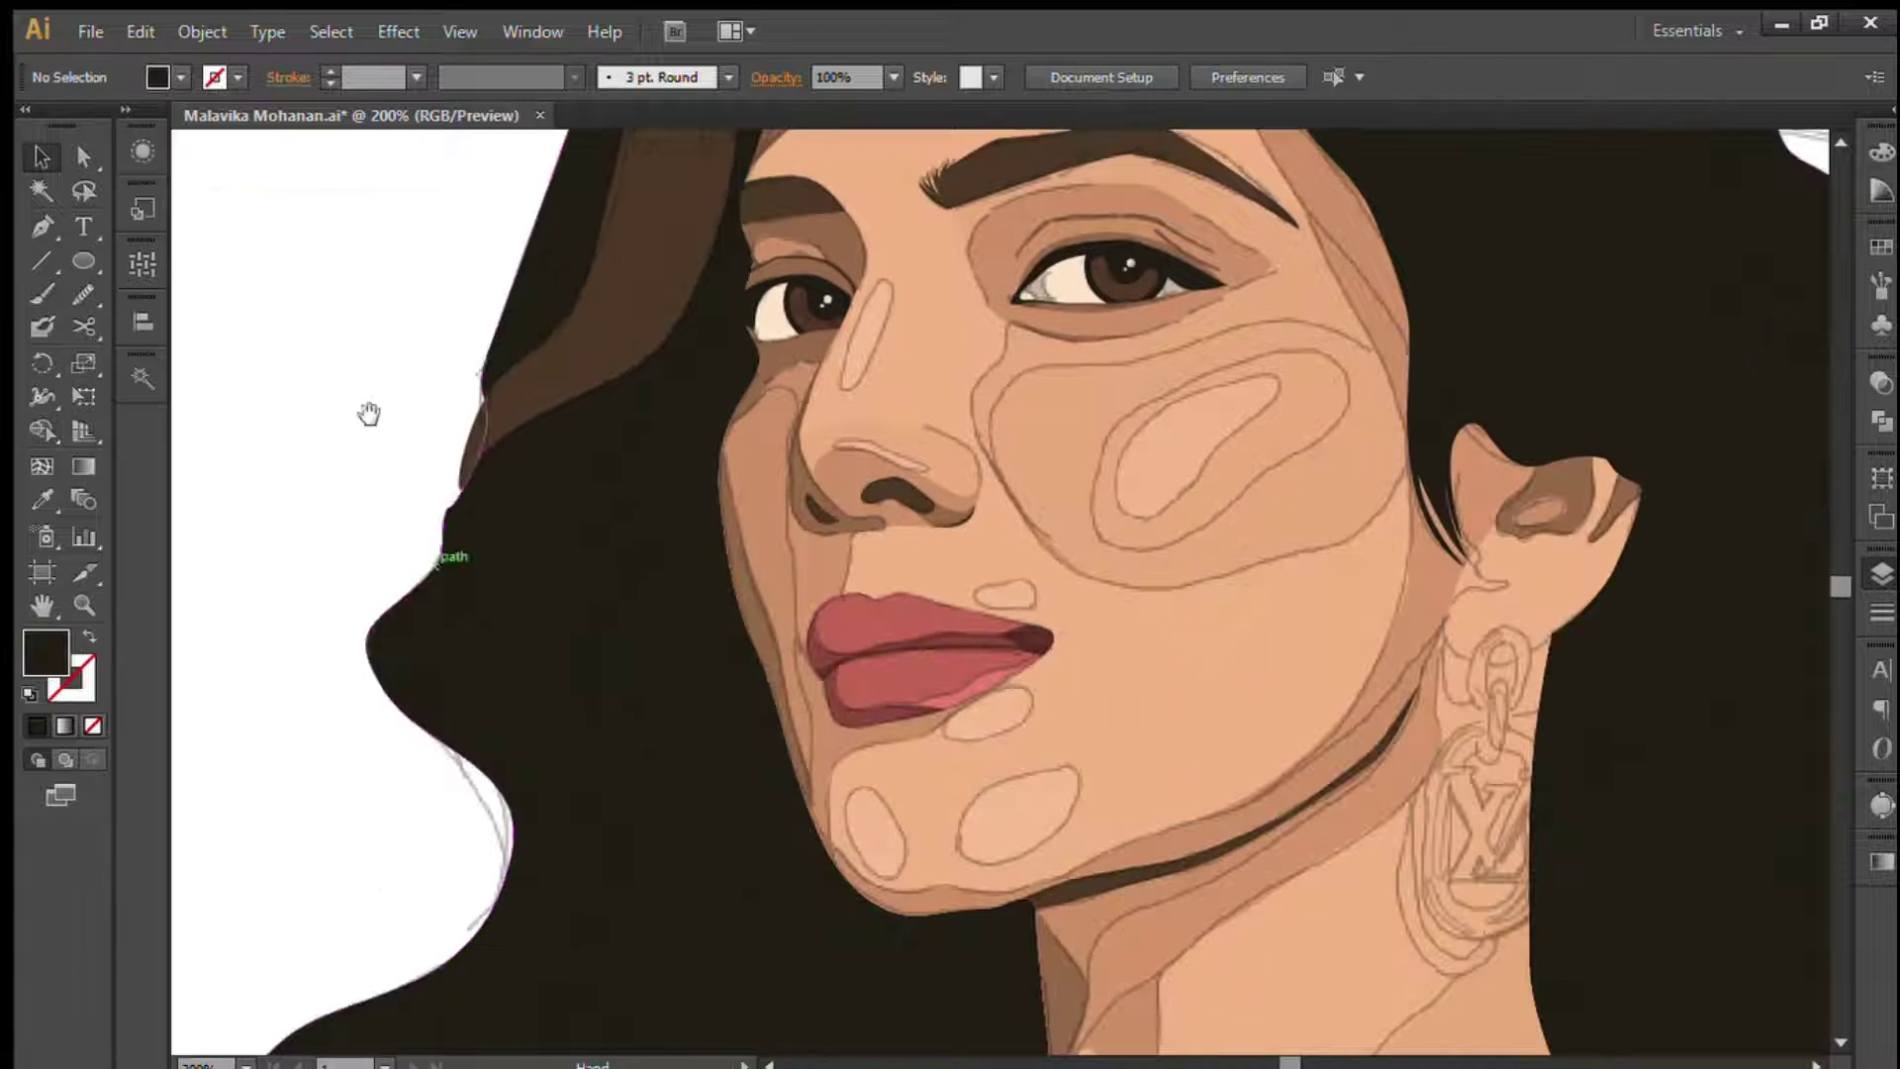
{"action": "left_click", "coordinate": [470, 475]}
{"action": "scroll", "coordinate": [728, 203], "scroll_direction": "up", "scroll_amount": 3}
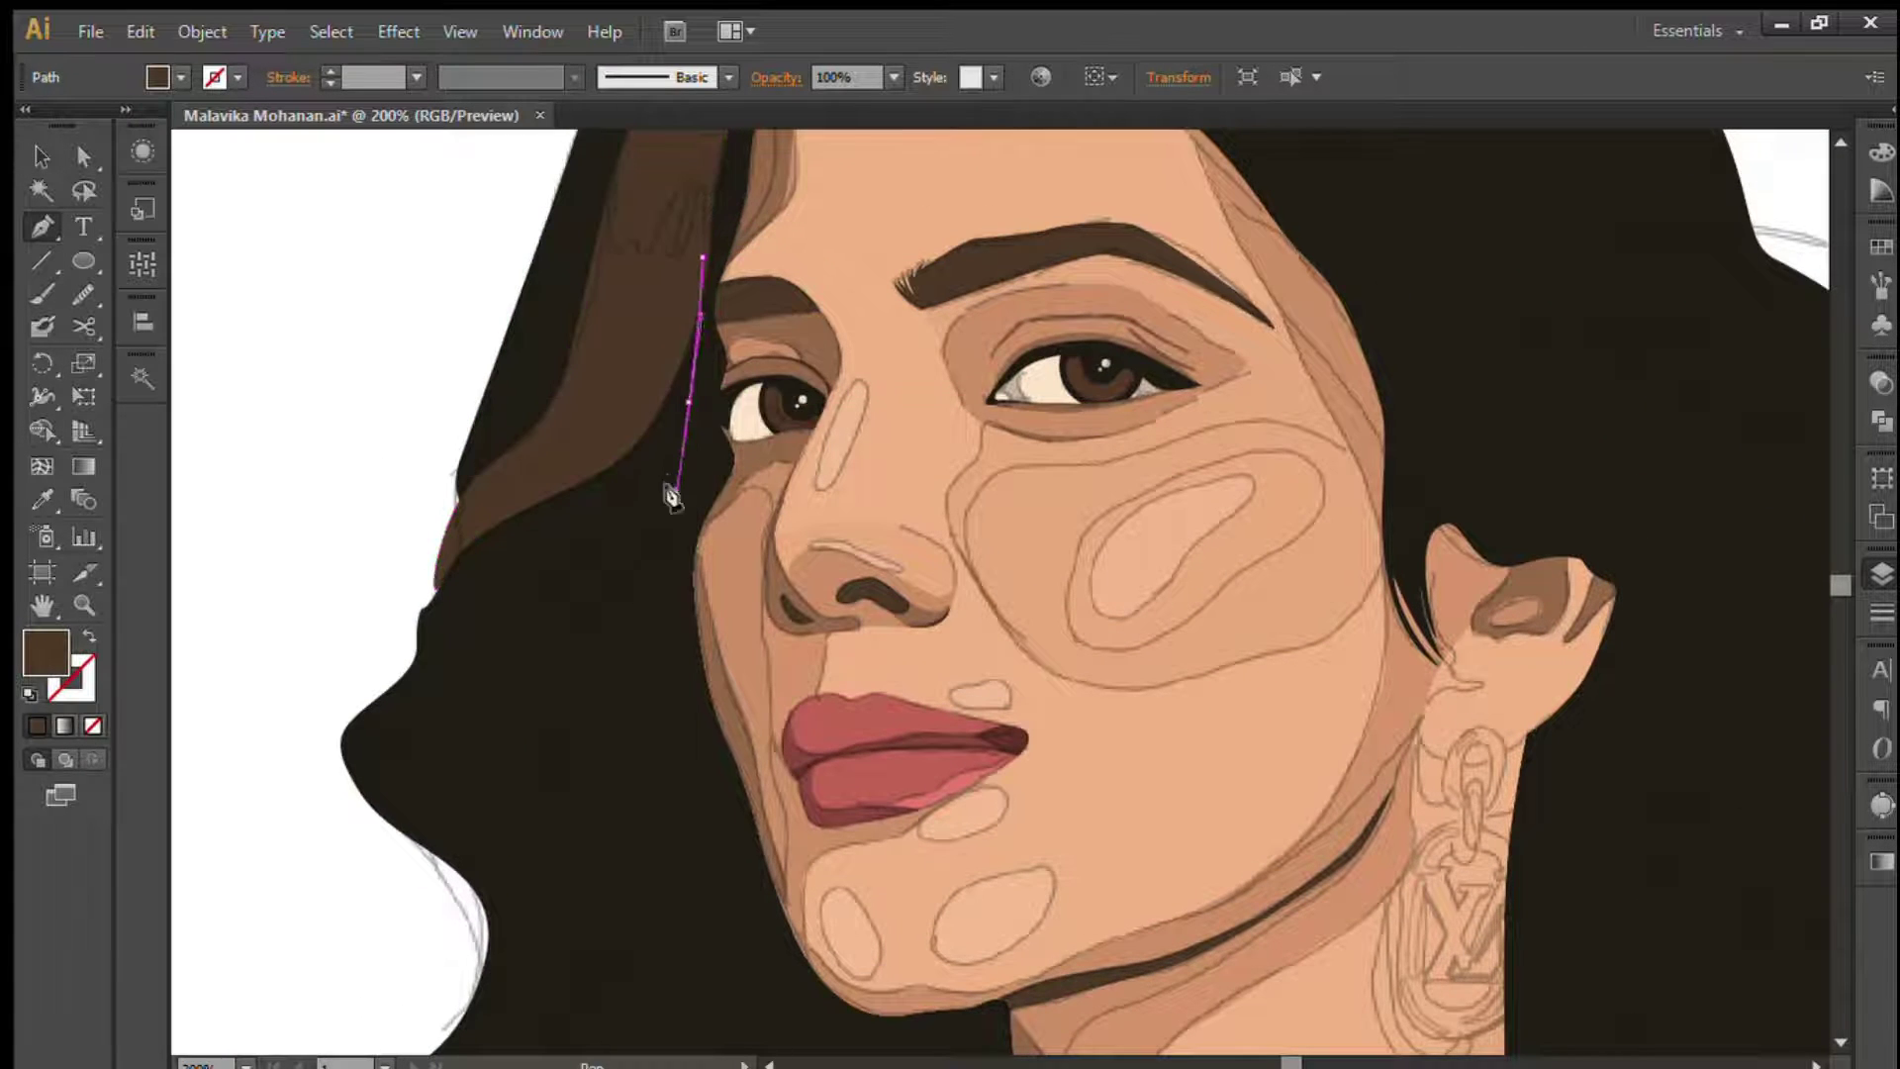
{"action": "scroll", "coordinate": [671, 497], "scroll_direction": "down", "scroll_amount": 3}
{"action": "mouse_move", "coordinate": [560, 593]}
{"action": "left_mouse_down"}
{"action": "mouse_move", "coordinate": [538, 429]}
{"action": "mouse_move", "coordinate": [637, 306]}
{"action": "left_mouse_up"}
{"action": "scroll", "coordinate": [700, 256], "scroll_direction": "up", "scroll_amount": 2}
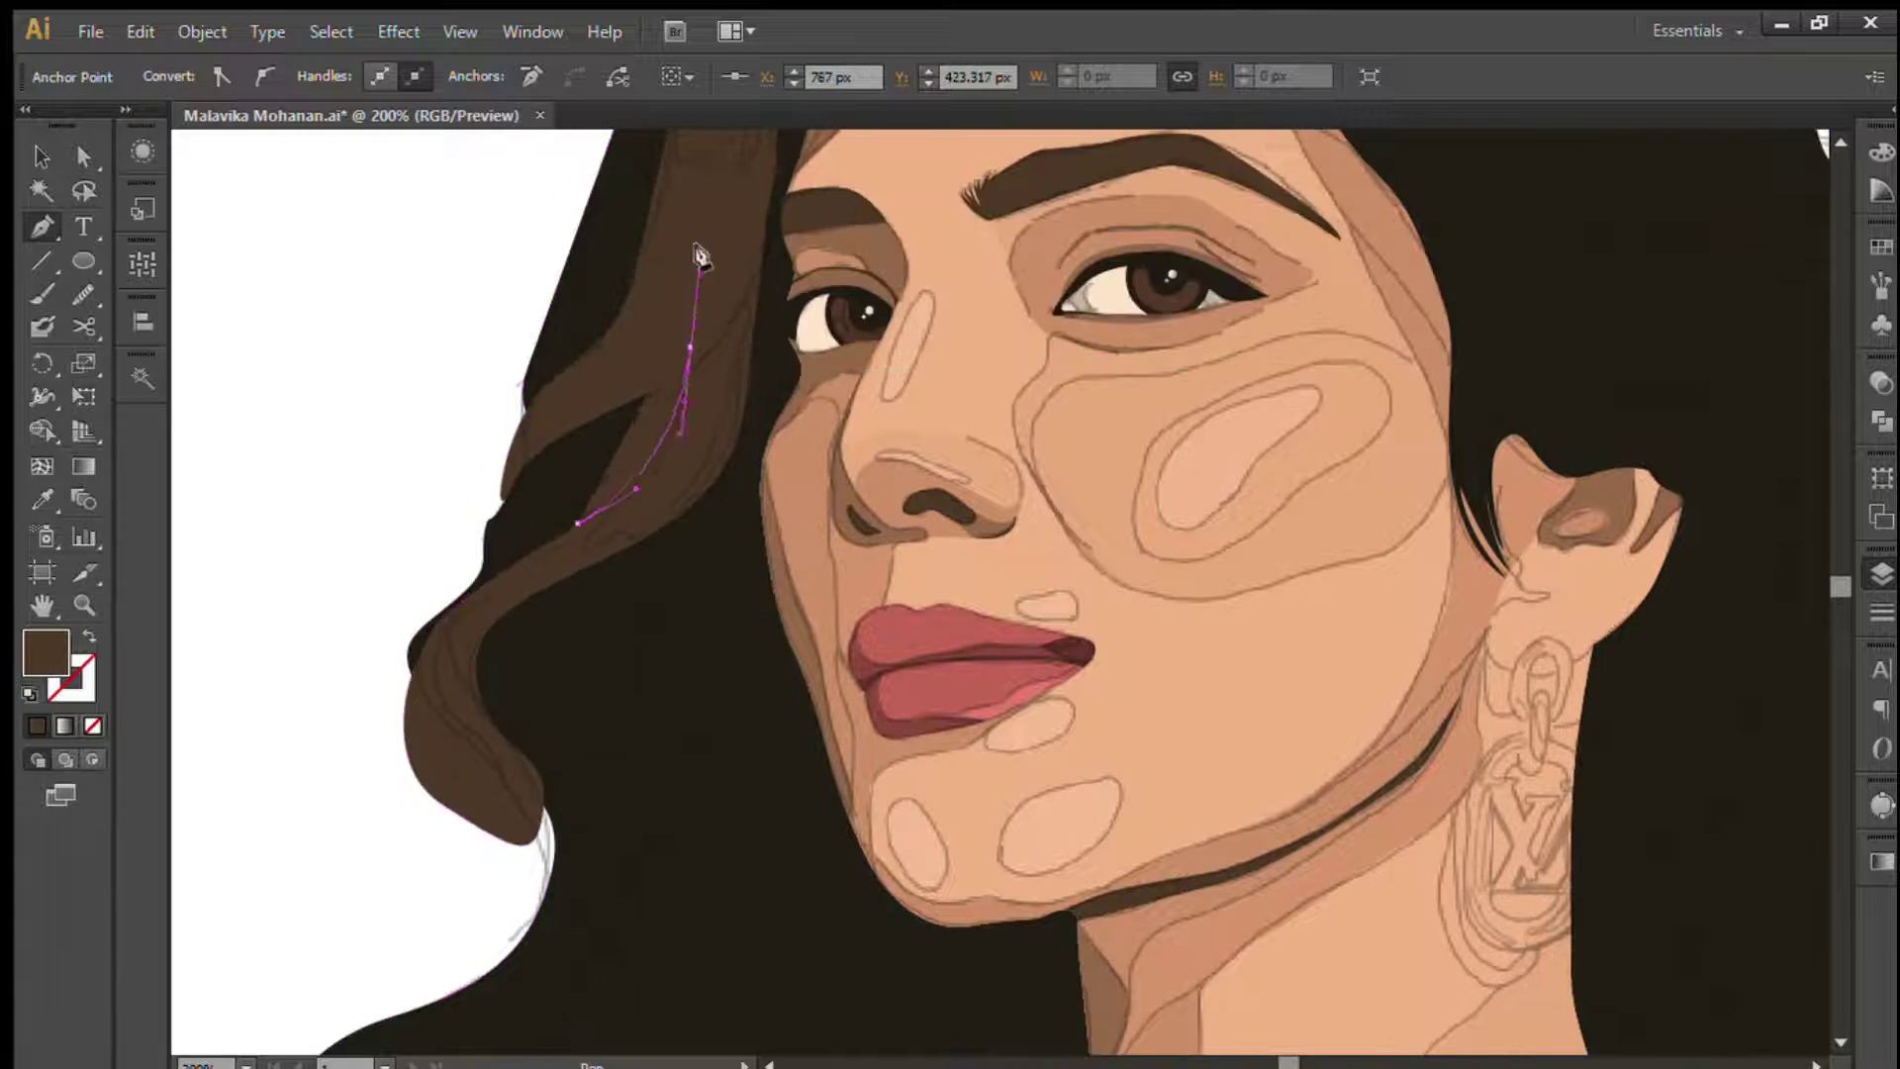
{"action": "scroll", "coordinate": [701, 256], "scroll_direction": "up", "scroll_amount": 2}
{"action": "scroll", "coordinate": [701, 255], "scroll_direction": "down", "scroll_amount": 3}
{"action": "left_click", "coordinate": [44, 154]}
- Draw a curved strand running up the lower-left hair
{"action": "scroll", "coordinate": [492, 284], "scroll_direction": "down", "scroll_amount": 2}
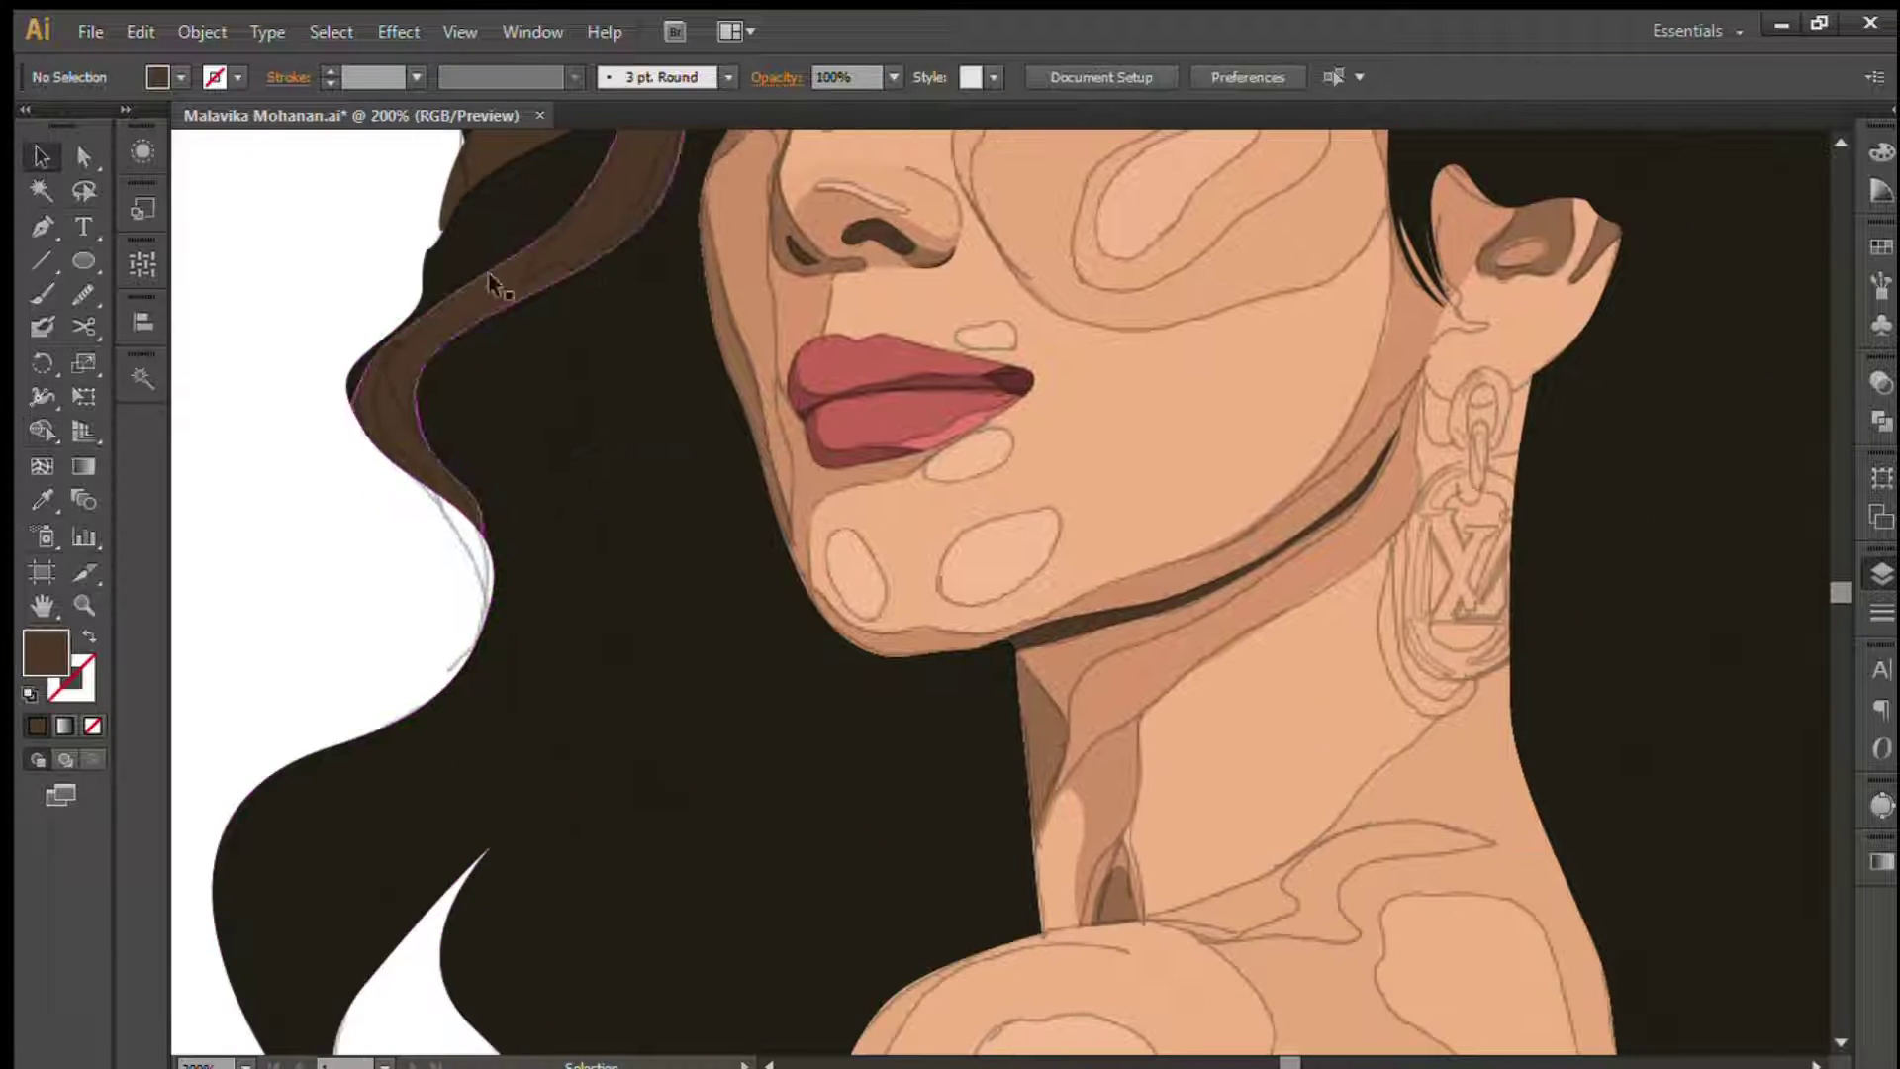
{"action": "key", "text": "p"}
{"action": "scroll", "coordinate": [1036, 468], "scroll_direction": "down", "scroll_amount": 2}
{"action": "left_click", "coordinate": [603, 354]}
{"action": "left_click", "coordinate": [615, 514]}
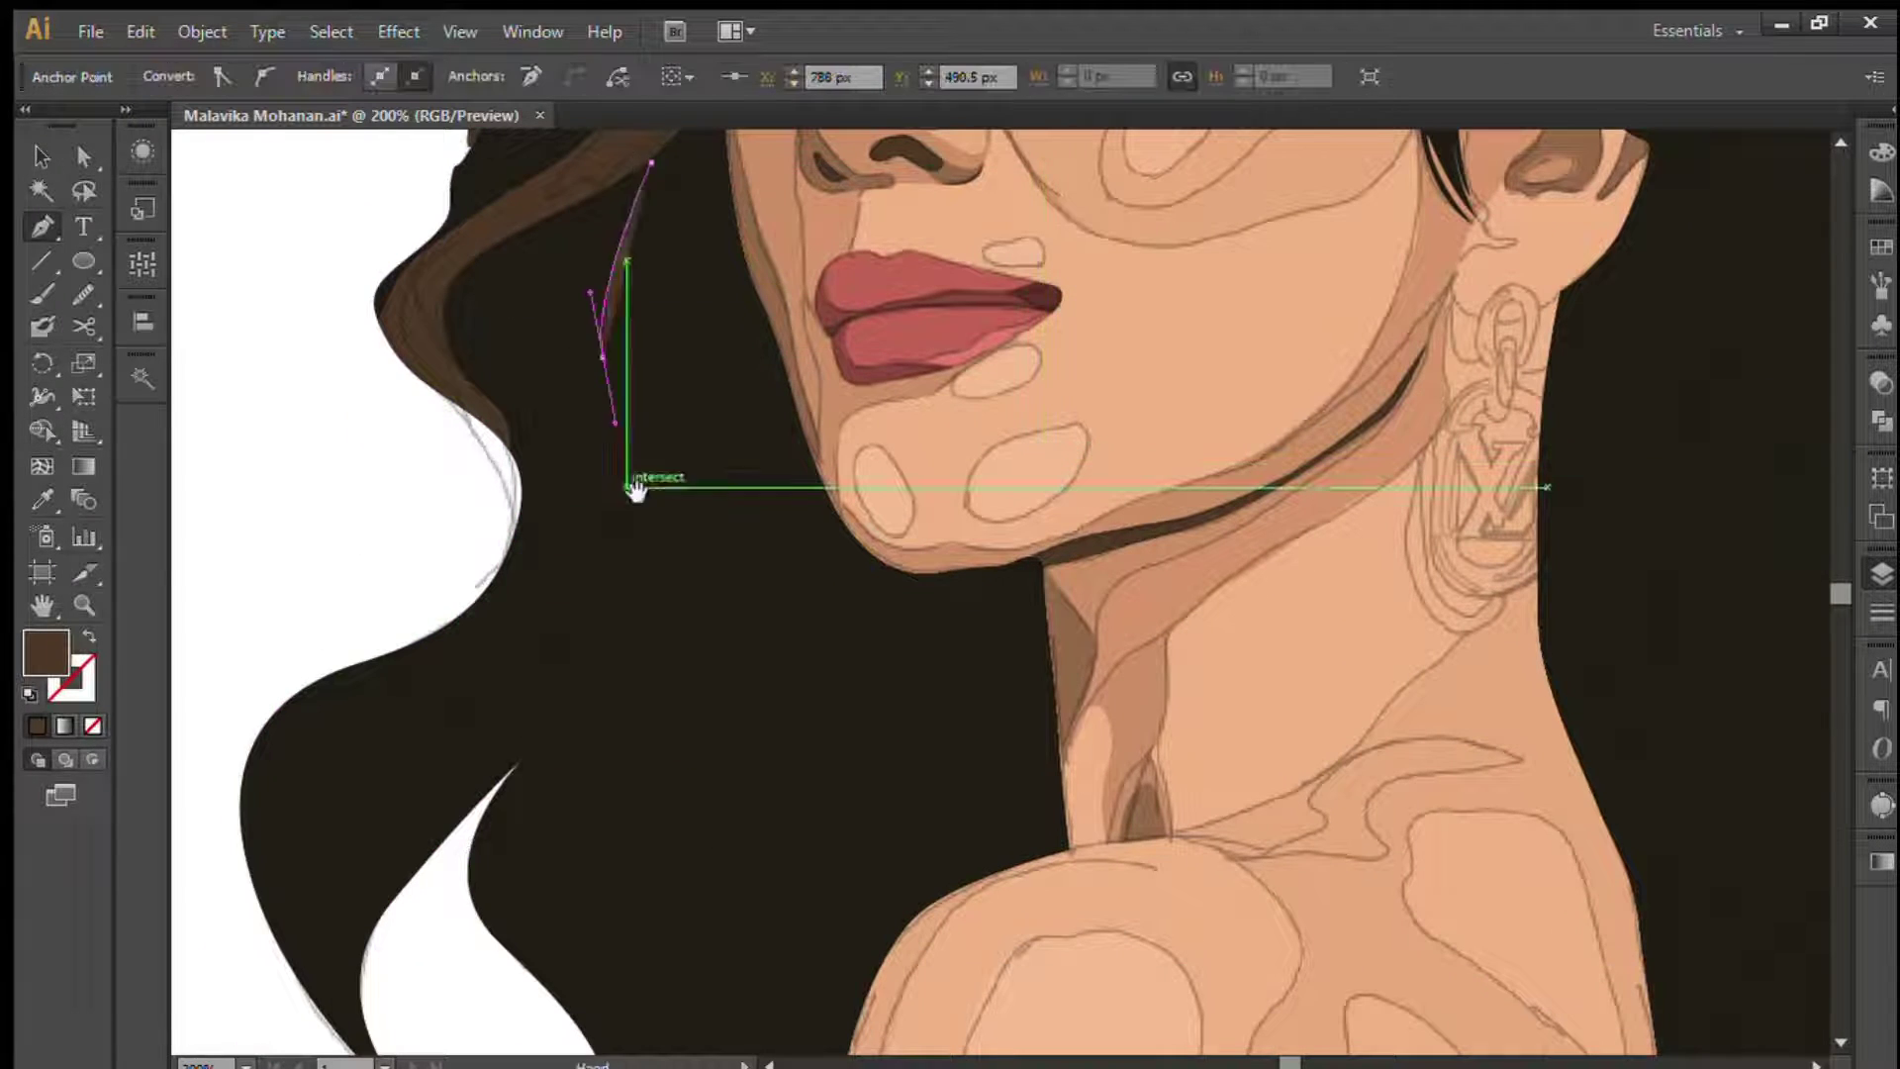
{"action": "left_click_drag", "start_coordinate": [636, 488], "coordinate": [691, 320]}
{"action": "left_click_drag", "start_coordinate": [619, 478], "coordinate": [544, 550]}
{"action": "scroll", "coordinate": [509, 458], "scroll_direction": "up", "scroll_amount": 5}
{"action": "left_click", "coordinate": [640, 446]}
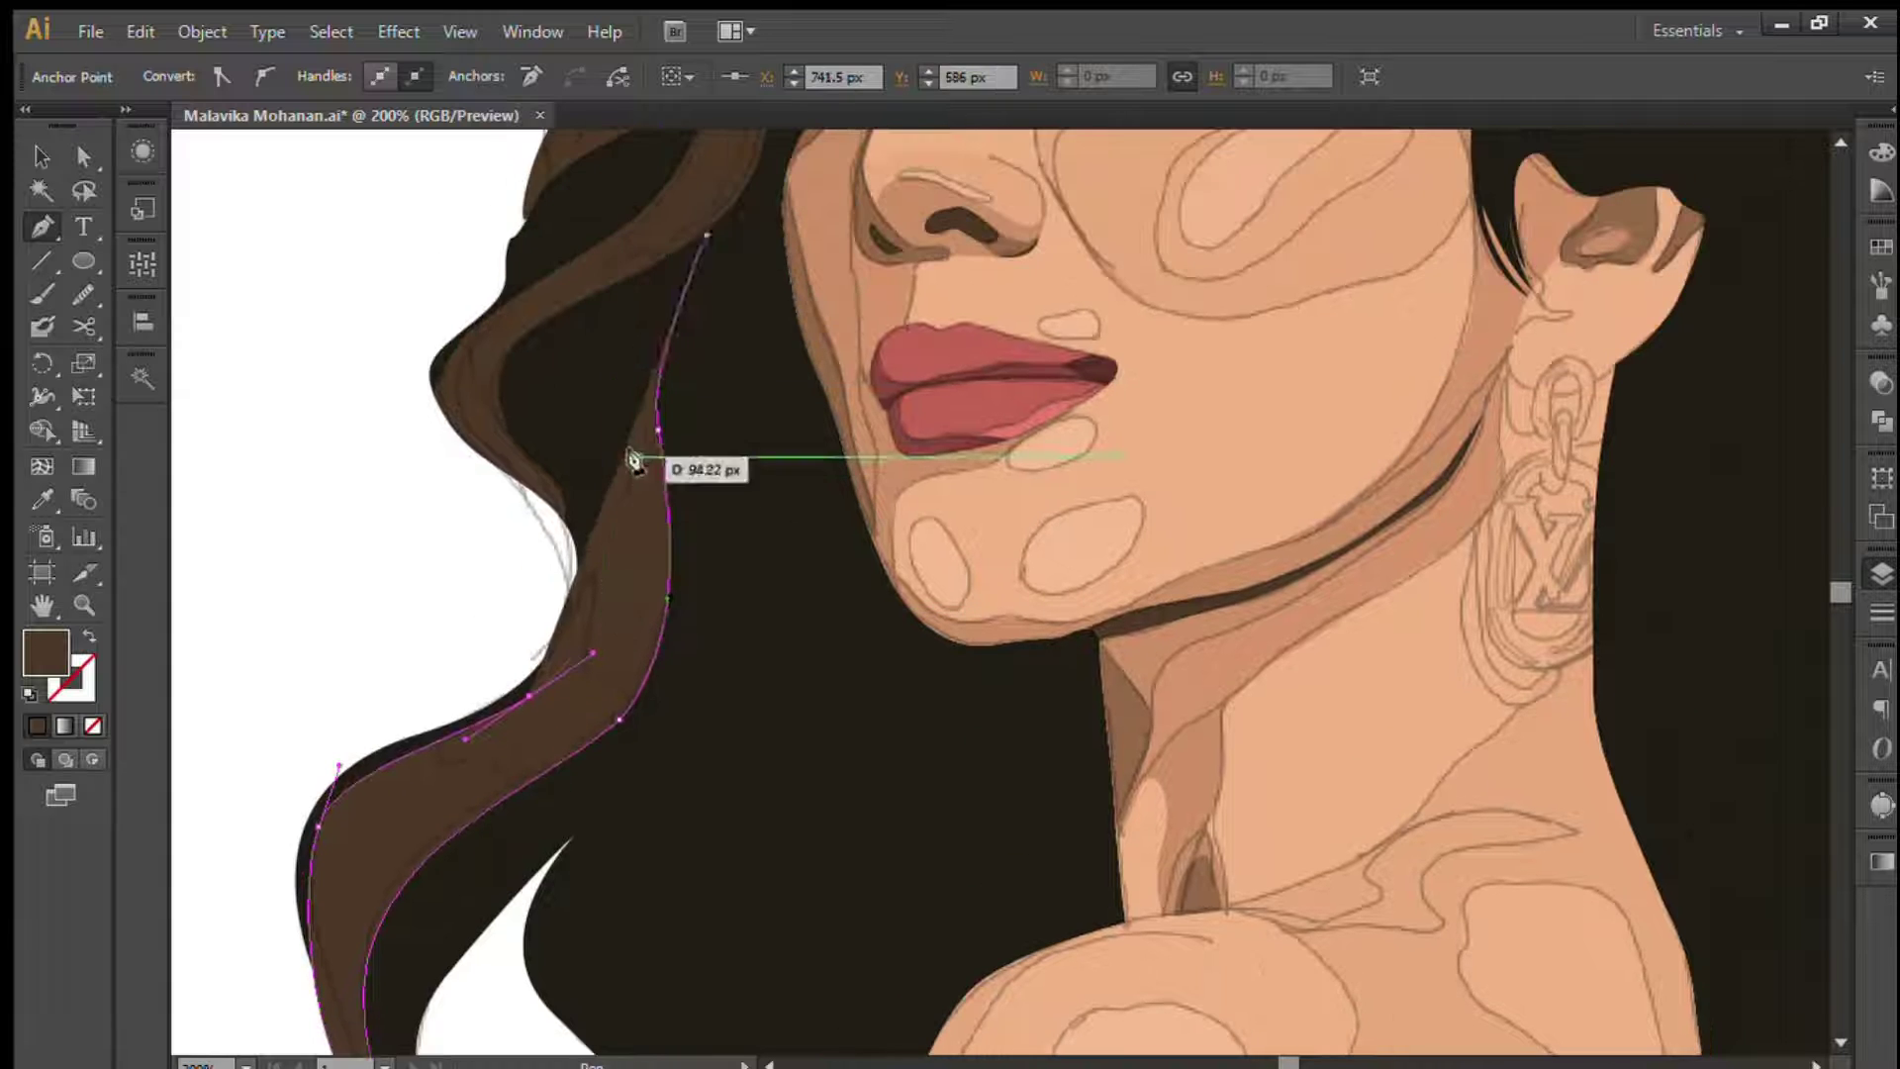
{"action": "left_click_drag", "start_coordinate": [707, 234], "coordinate": [730, 178]}
{"action": "scroll", "coordinate": [594, 495], "scroll_direction": "down", "scroll_amount": 5}
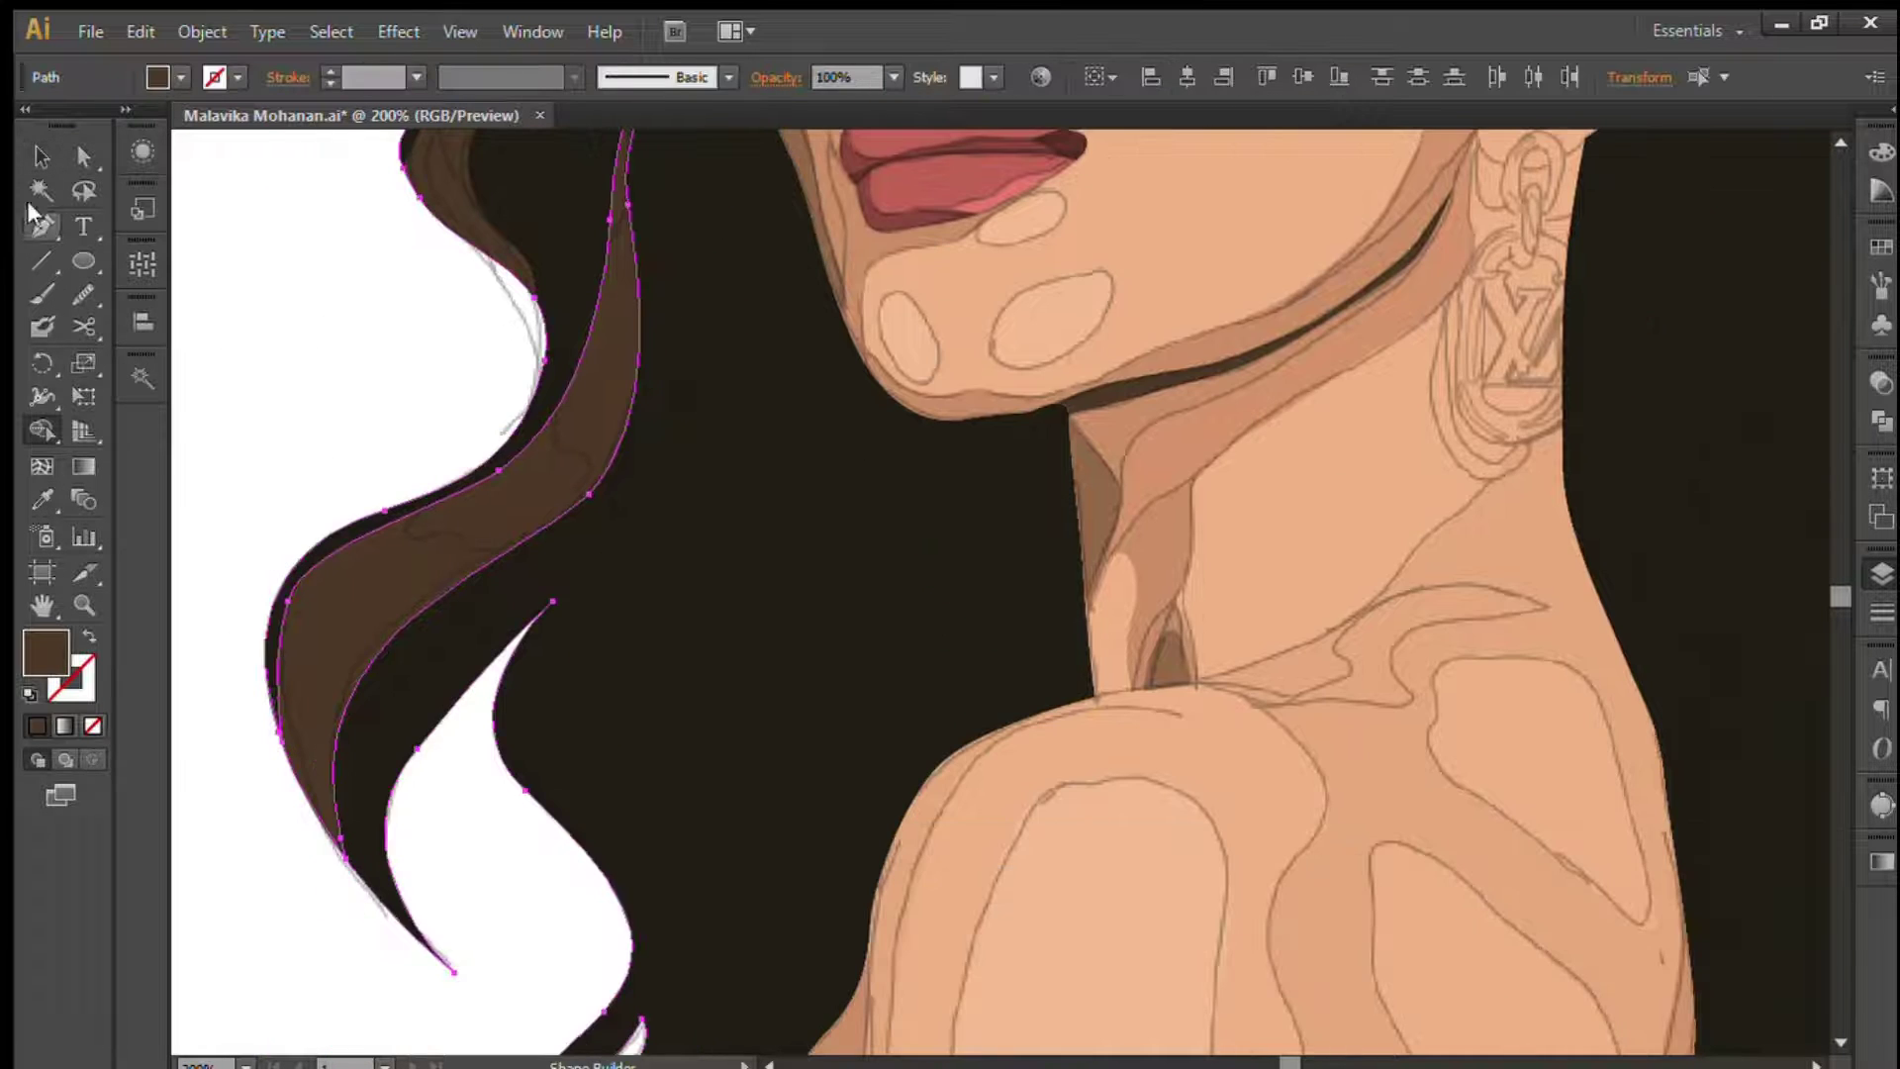
{"action": "left_click", "coordinate": [360, 411], "text": "ctrl"}
{"action": "mouse_move", "coordinate": [361, 411]}
{"action": "left_mouse_down"}
{"action": "mouse_move", "coordinate": [350, 716]}
{"action": "mouse_move", "coordinate": [1055, 851]}
{"action": "left_mouse_up"}
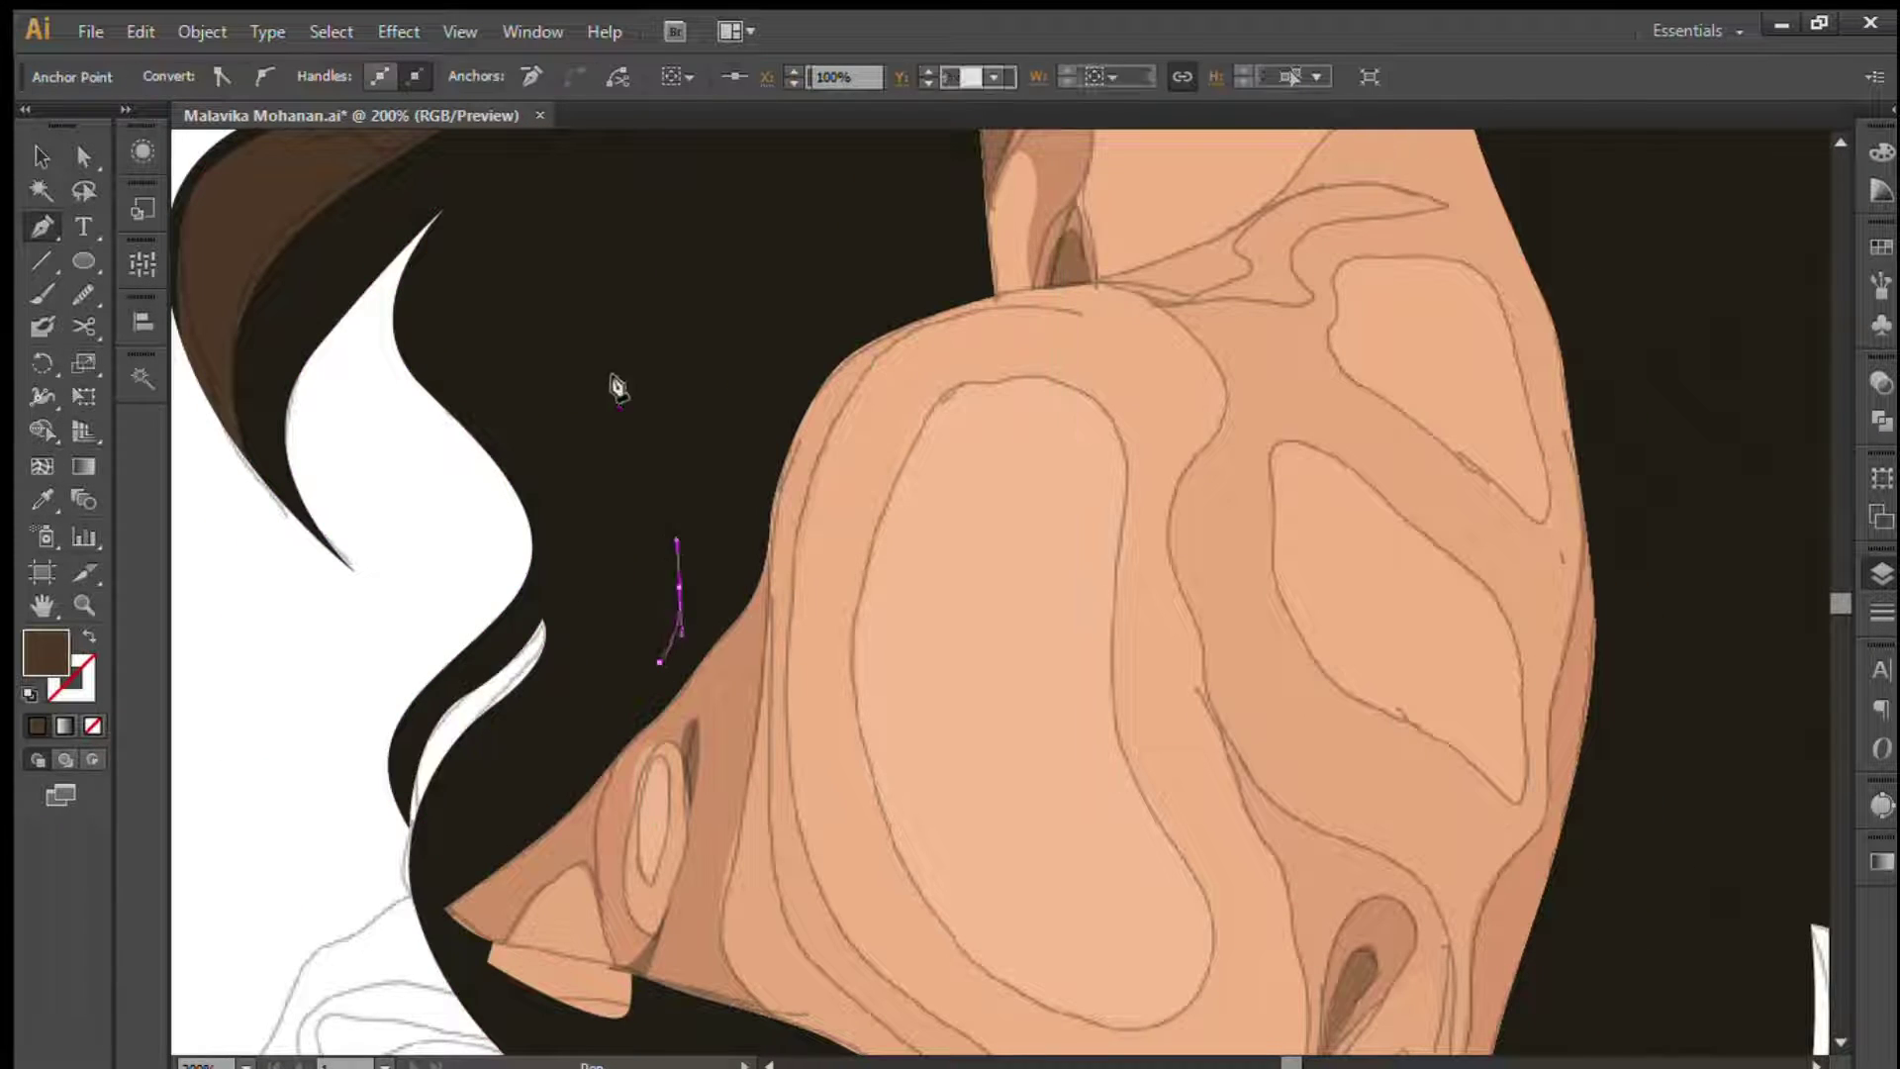
- Draw a strand beside the cheek and make it a compound path with the dark hair
{"action": "left_click", "coordinate": [656, 275]}
{"action": "left_click", "coordinate": [712, 402]}
{"action": "left_click", "coordinate": [759, 545]}
{"action": "left_click", "coordinate": [679, 588]}
{"action": "left_click", "coordinate": [654, 274]}
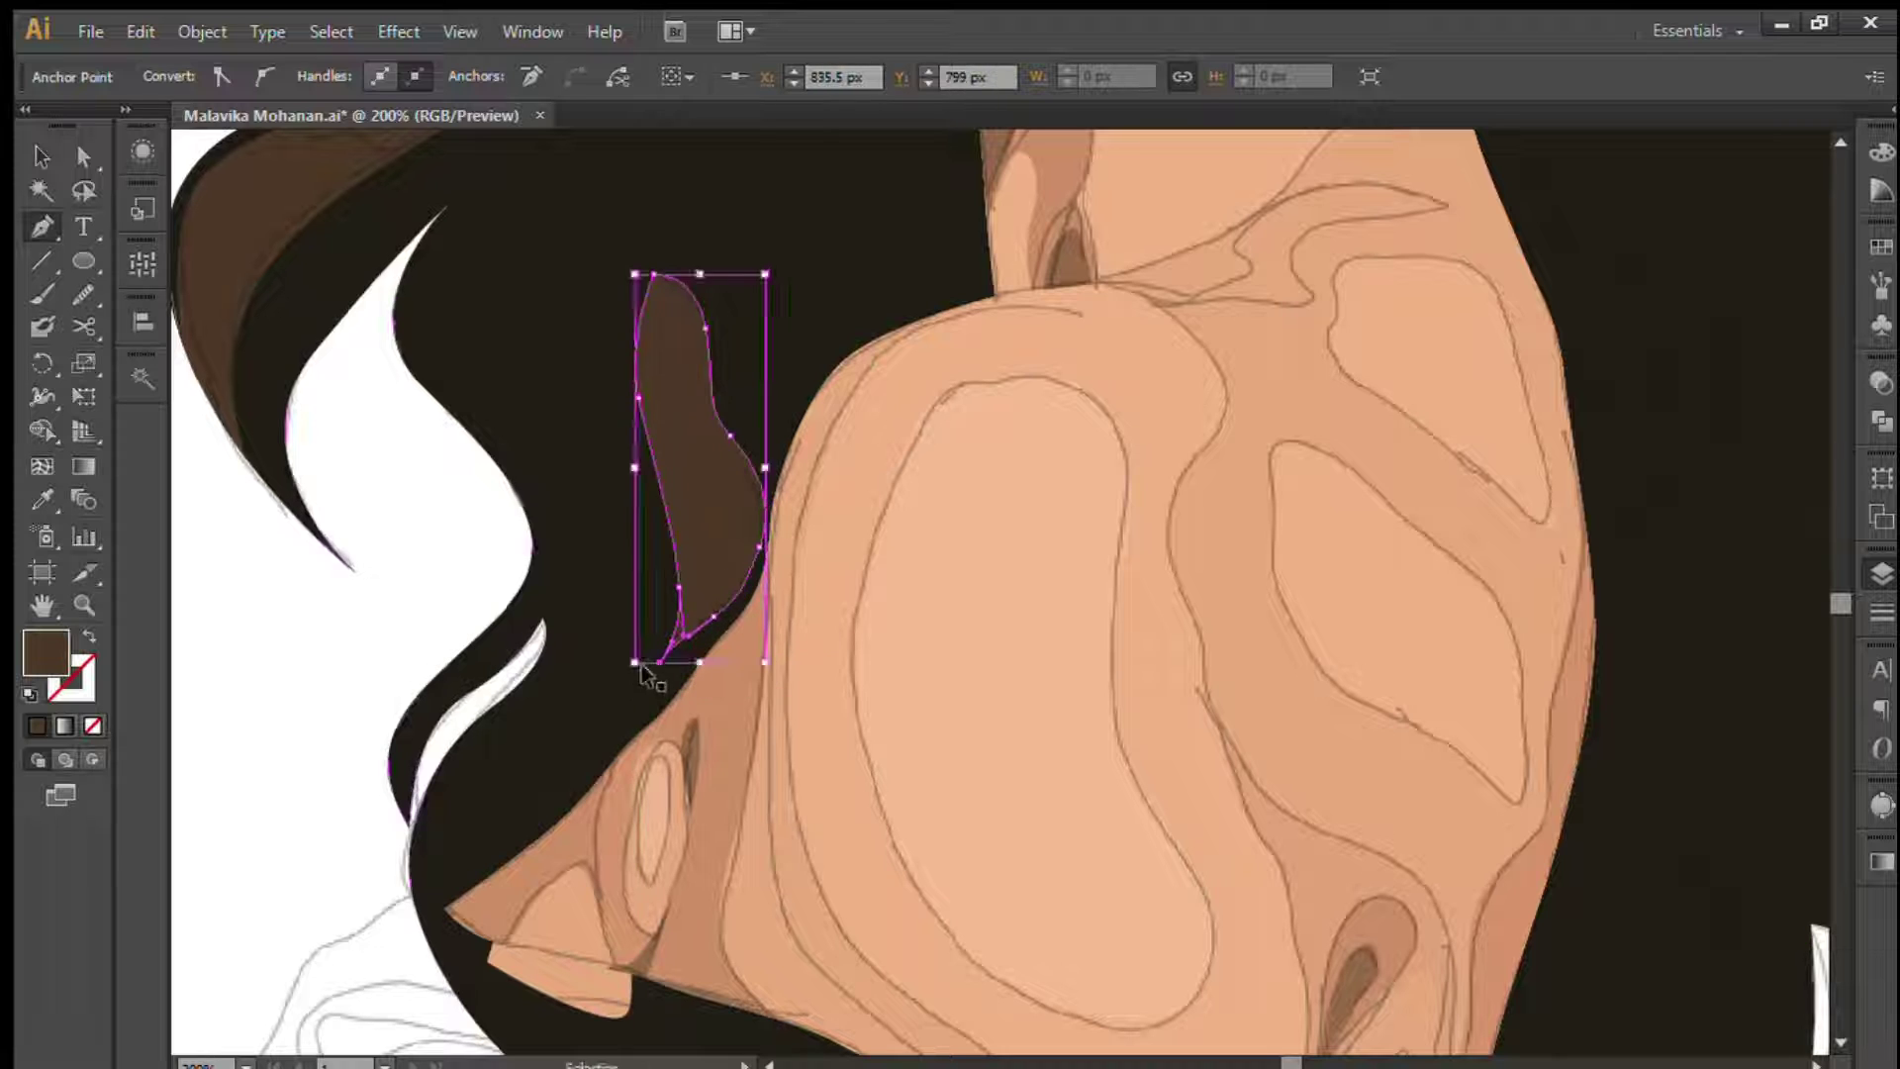
{"action": "left_click", "coordinate": [594, 456], "text": "shift"}
{"action": "key", "text": "ctrl+8"}
{"action": "left_click", "coordinate": [428, 535]}
{"action": "left_click_drag", "start_coordinate": [427, 535], "coordinate": [409, 365]}
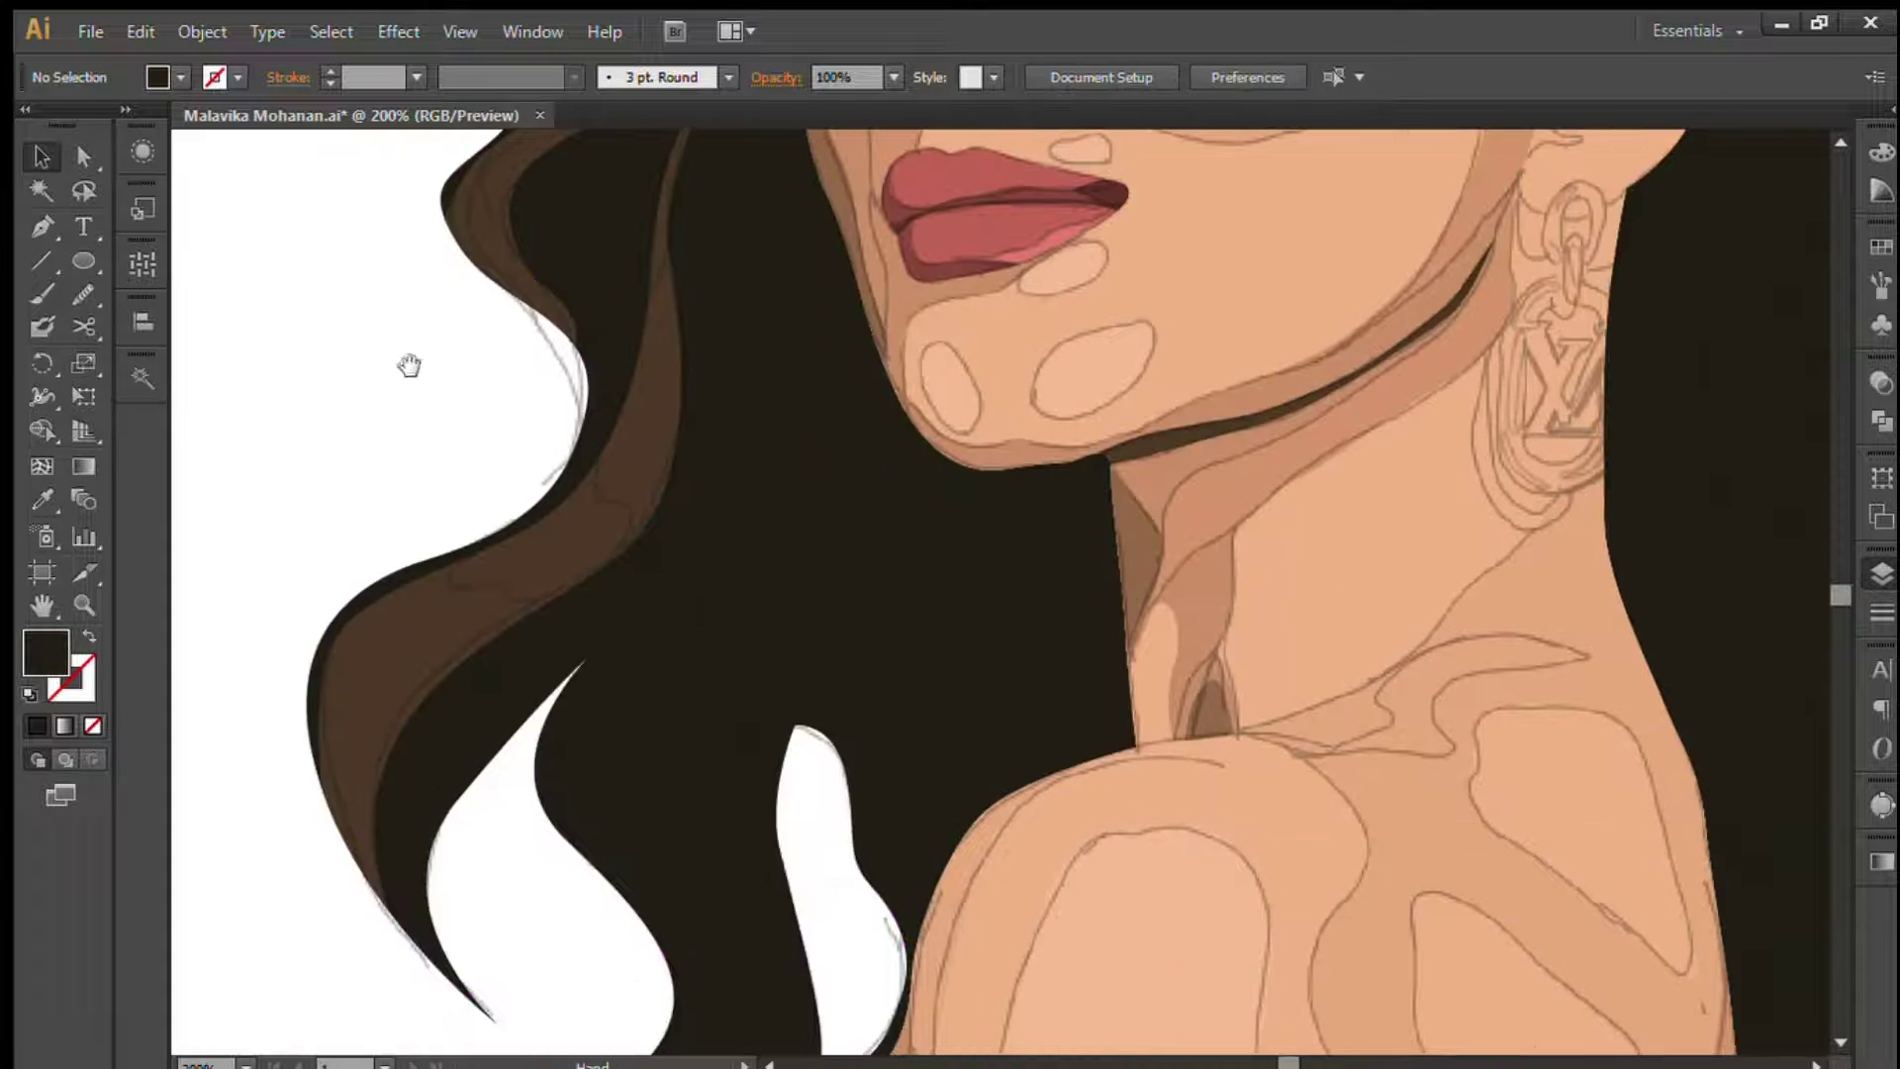
- Draw a curved strand down the hair beside the neck
{"action": "left_click_drag", "start_coordinate": [832, 594], "coordinate": [914, 789]}
{"action": "left_click", "coordinate": [815, 381]}
{"action": "scroll", "coordinate": [815, 381], "scroll_direction": "down", "scroll_amount": 5}
{"action": "left_click", "coordinate": [777, 594]}
{"action": "left_click", "coordinate": [849, 317]}
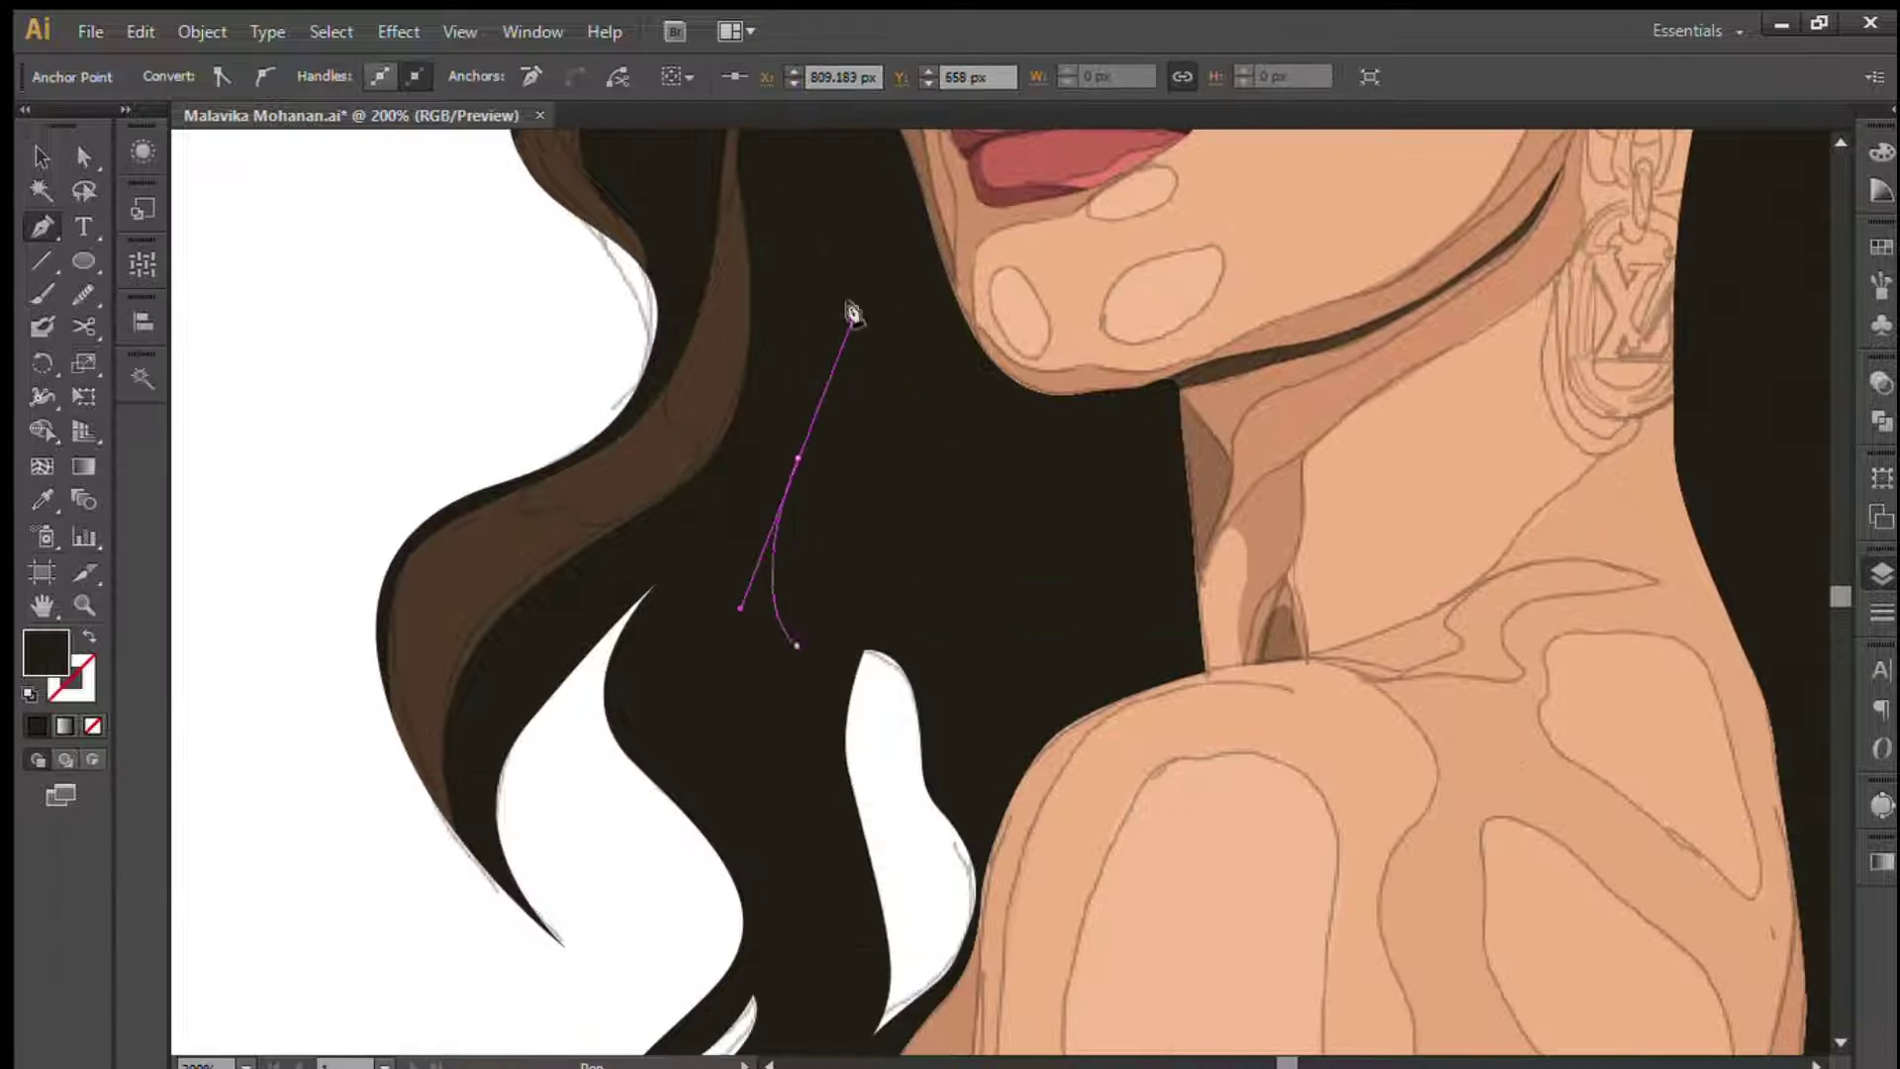
{"action": "mouse_move", "coordinate": [820, 269]}
{"action": "left_mouse_down"}
{"action": "mouse_move", "coordinate": [880, 632]}
{"action": "mouse_move", "coordinate": [880, 864]}
{"action": "left_mouse_up"}
{"action": "left_click", "coordinate": [876, 408]}
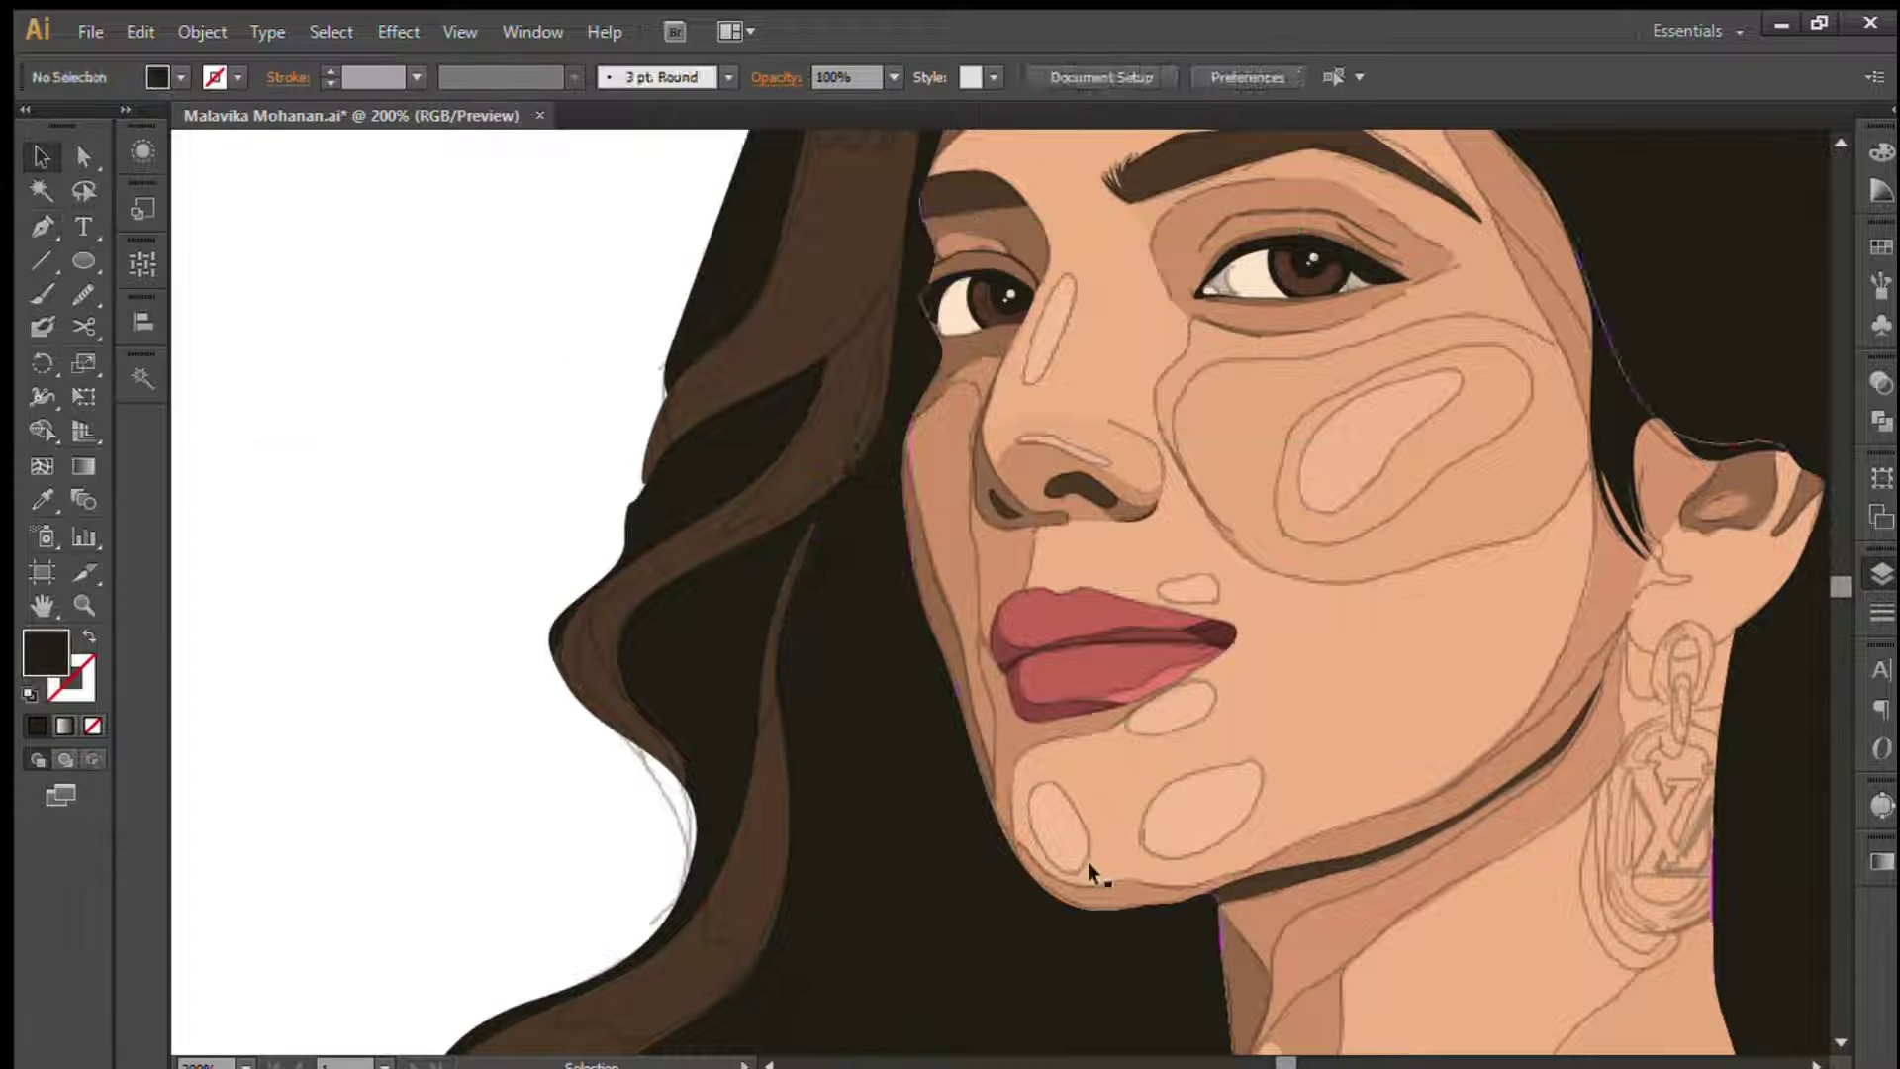
{"action": "left_click", "coordinate": [42, 155]}
- Draw a brown strand sweeping across the top of the hair to the parting
{"action": "left_click_drag", "start_coordinate": [543, 729], "coordinate": [517, 492]}
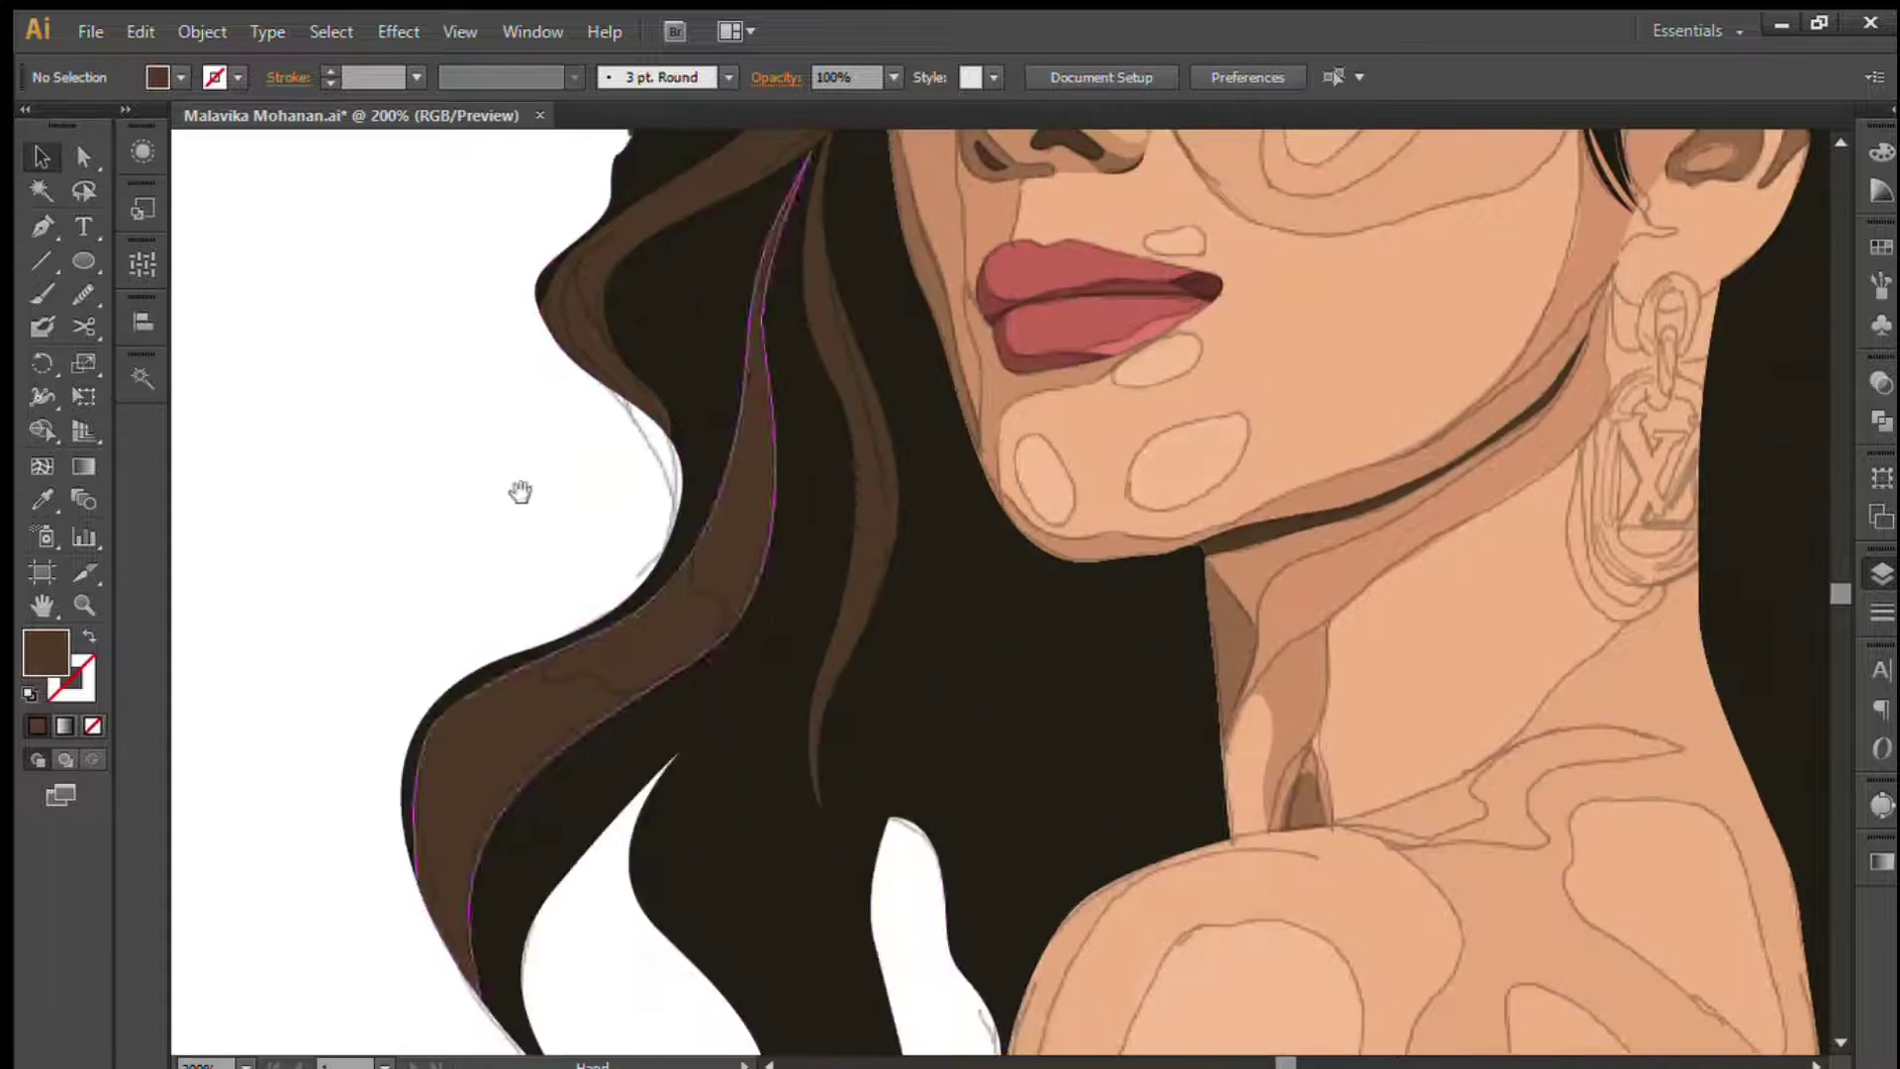
{"action": "scroll", "coordinate": [1308, 370], "scroll_direction": "up", "scroll_amount": 5}
{"action": "scroll", "coordinate": [911, 475], "scroll_direction": "down", "scroll_amount": 3}
{"action": "scroll", "coordinate": [911, 475], "scroll_direction": "right", "scroll_amount": 3}
{"action": "left_click", "coordinate": [384, 262]}
{"action": "left_click", "coordinate": [810, 490]}
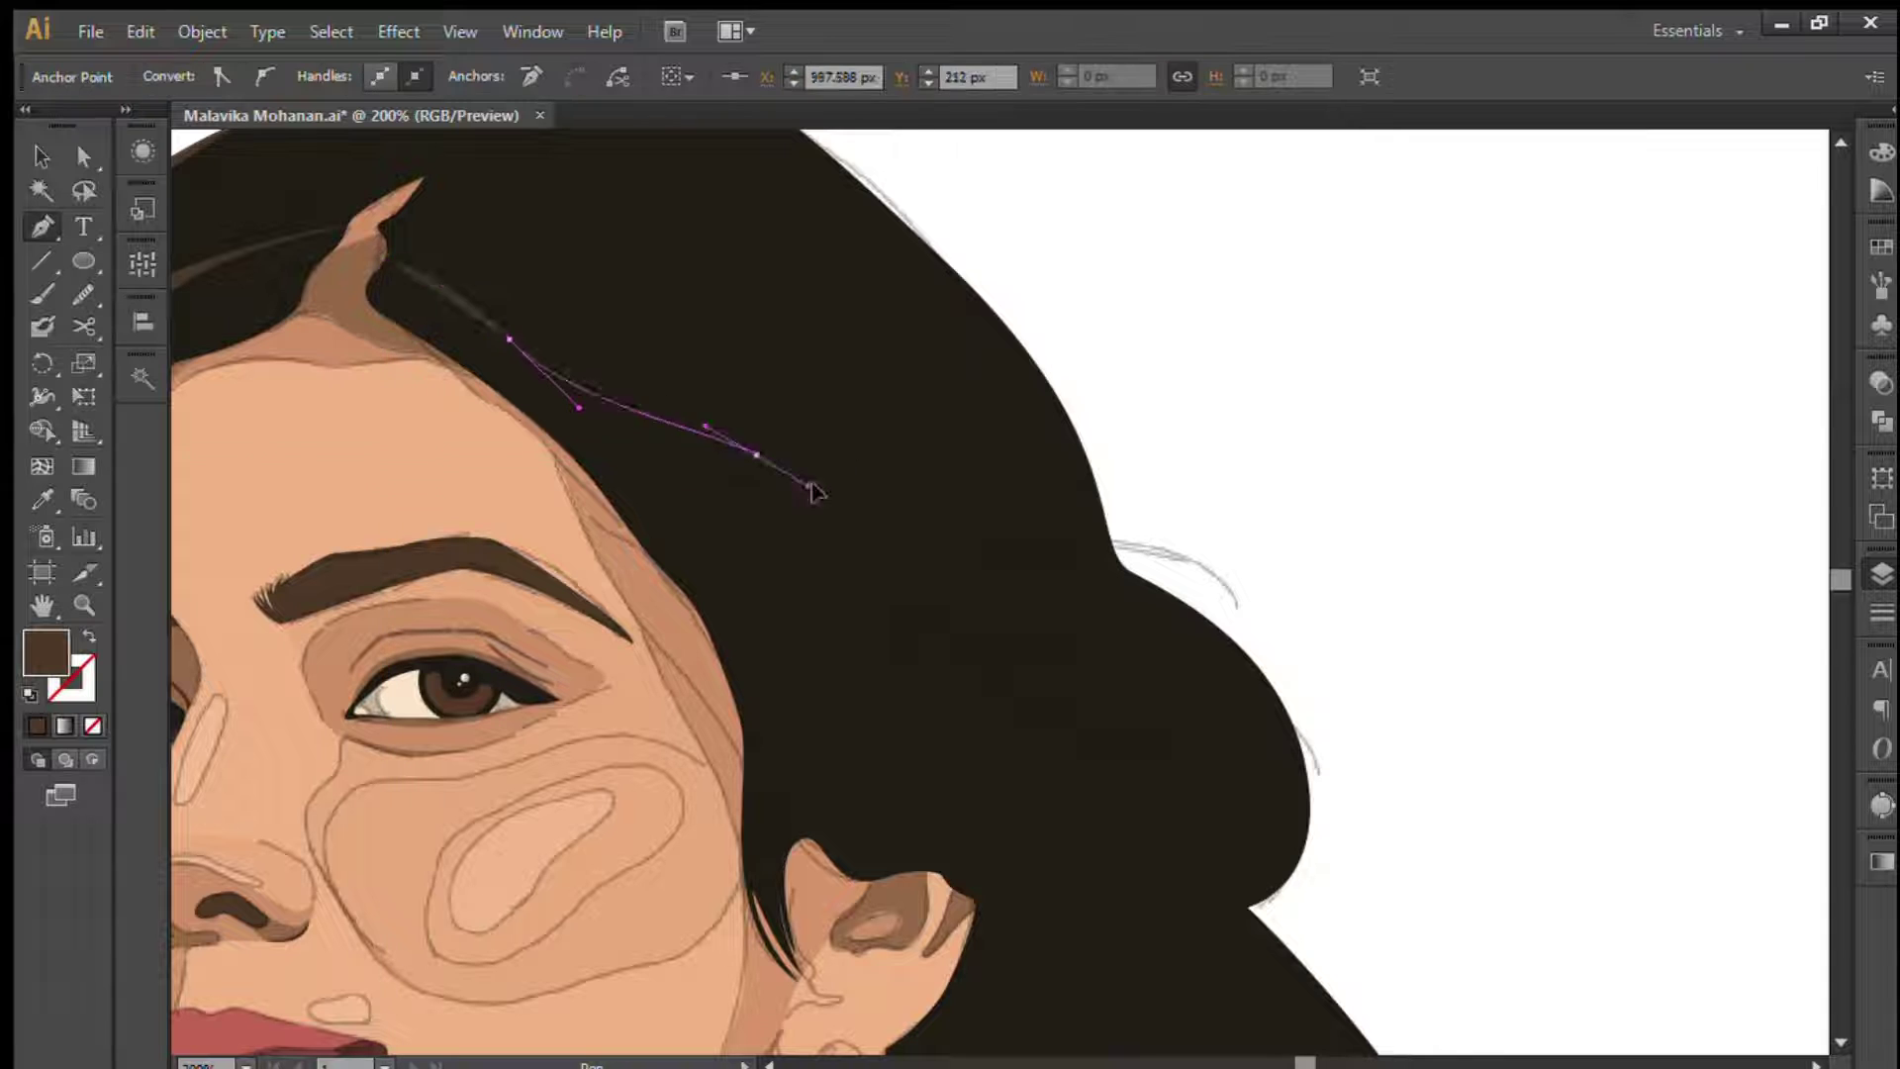
{"action": "left_click_drag", "start_coordinate": [1074, 536], "coordinate": [1188, 547]}
{"action": "left_click", "coordinate": [1245, 584]}
{"action": "left_click", "coordinate": [1284, 696]}
{"action": "left_click", "coordinate": [763, 501]}
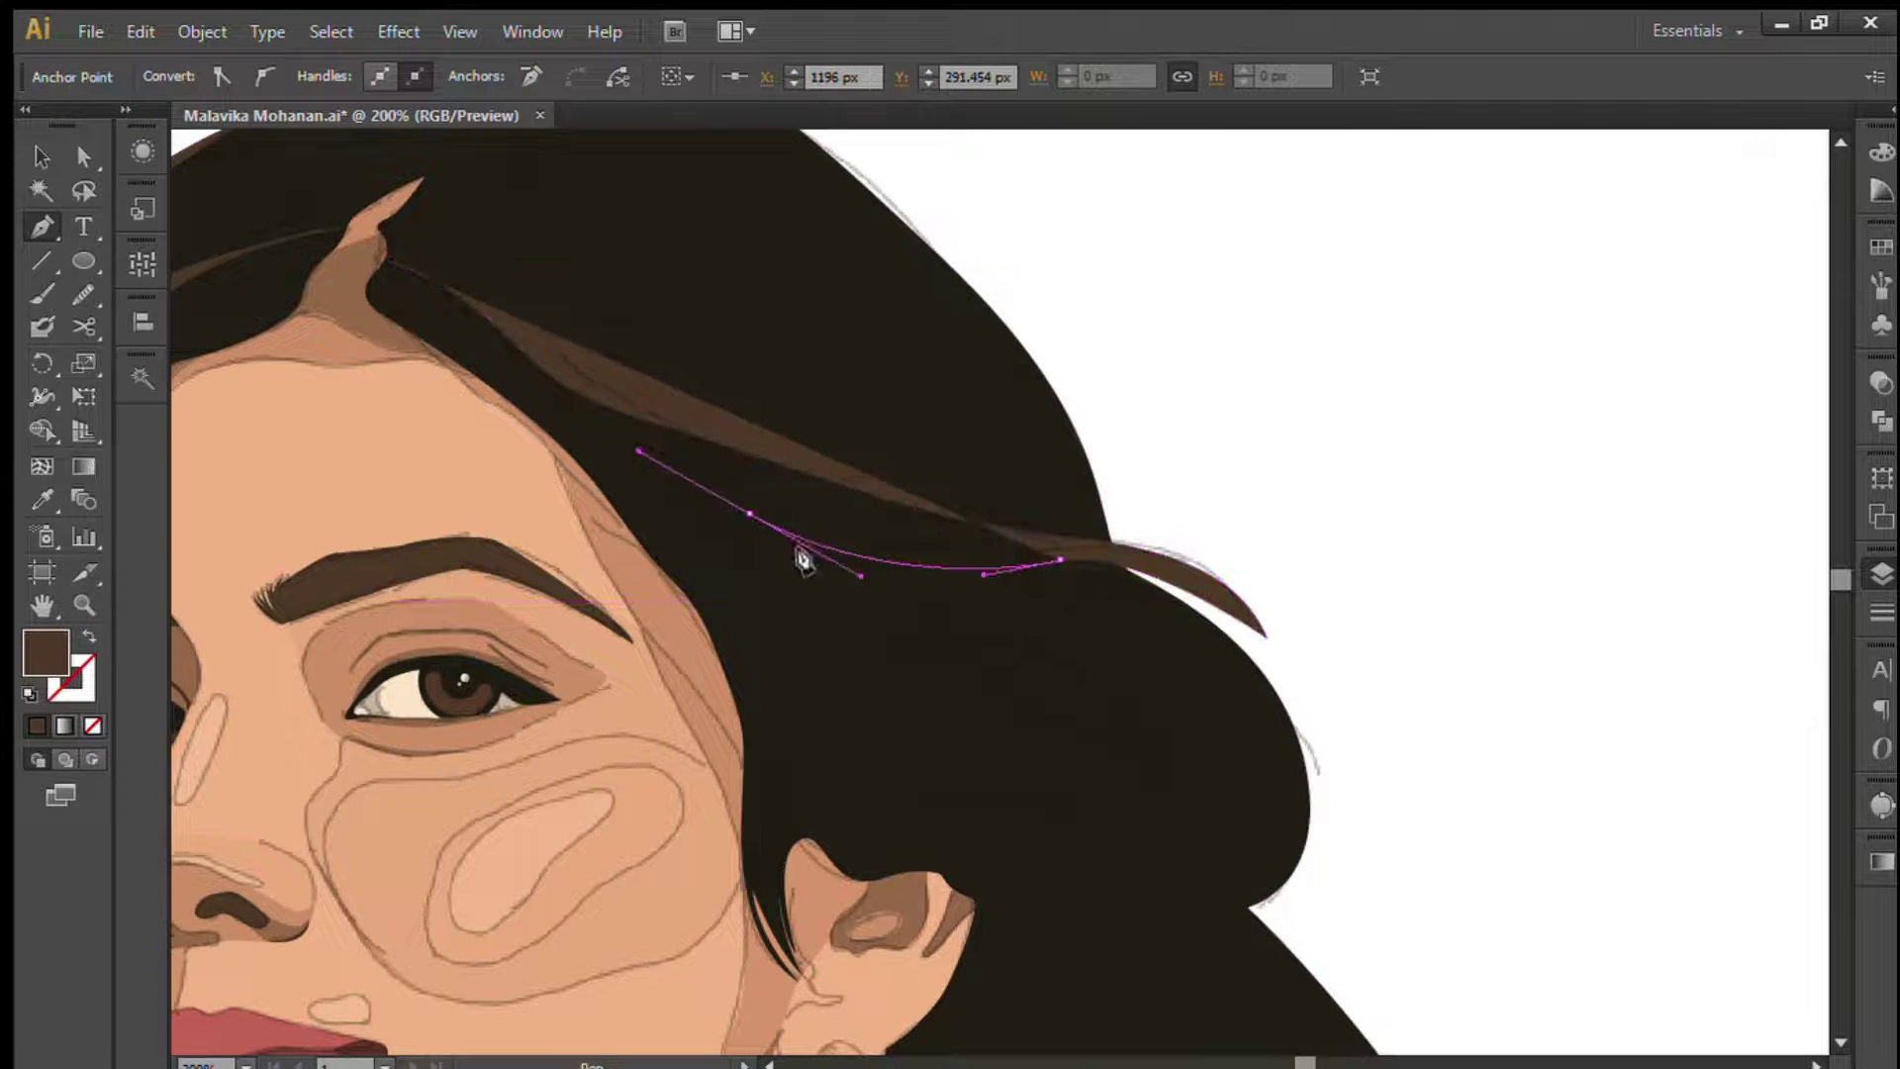
{"action": "mouse_move", "coordinate": [1025, 660]}
{"action": "left_mouse_down"}
{"action": "mouse_move", "coordinate": [882, 403]}
{"action": "mouse_move", "coordinate": [1500, 739]}
{"action": "left_mouse_up"}
{"action": "left_click", "coordinate": [932, 531]}
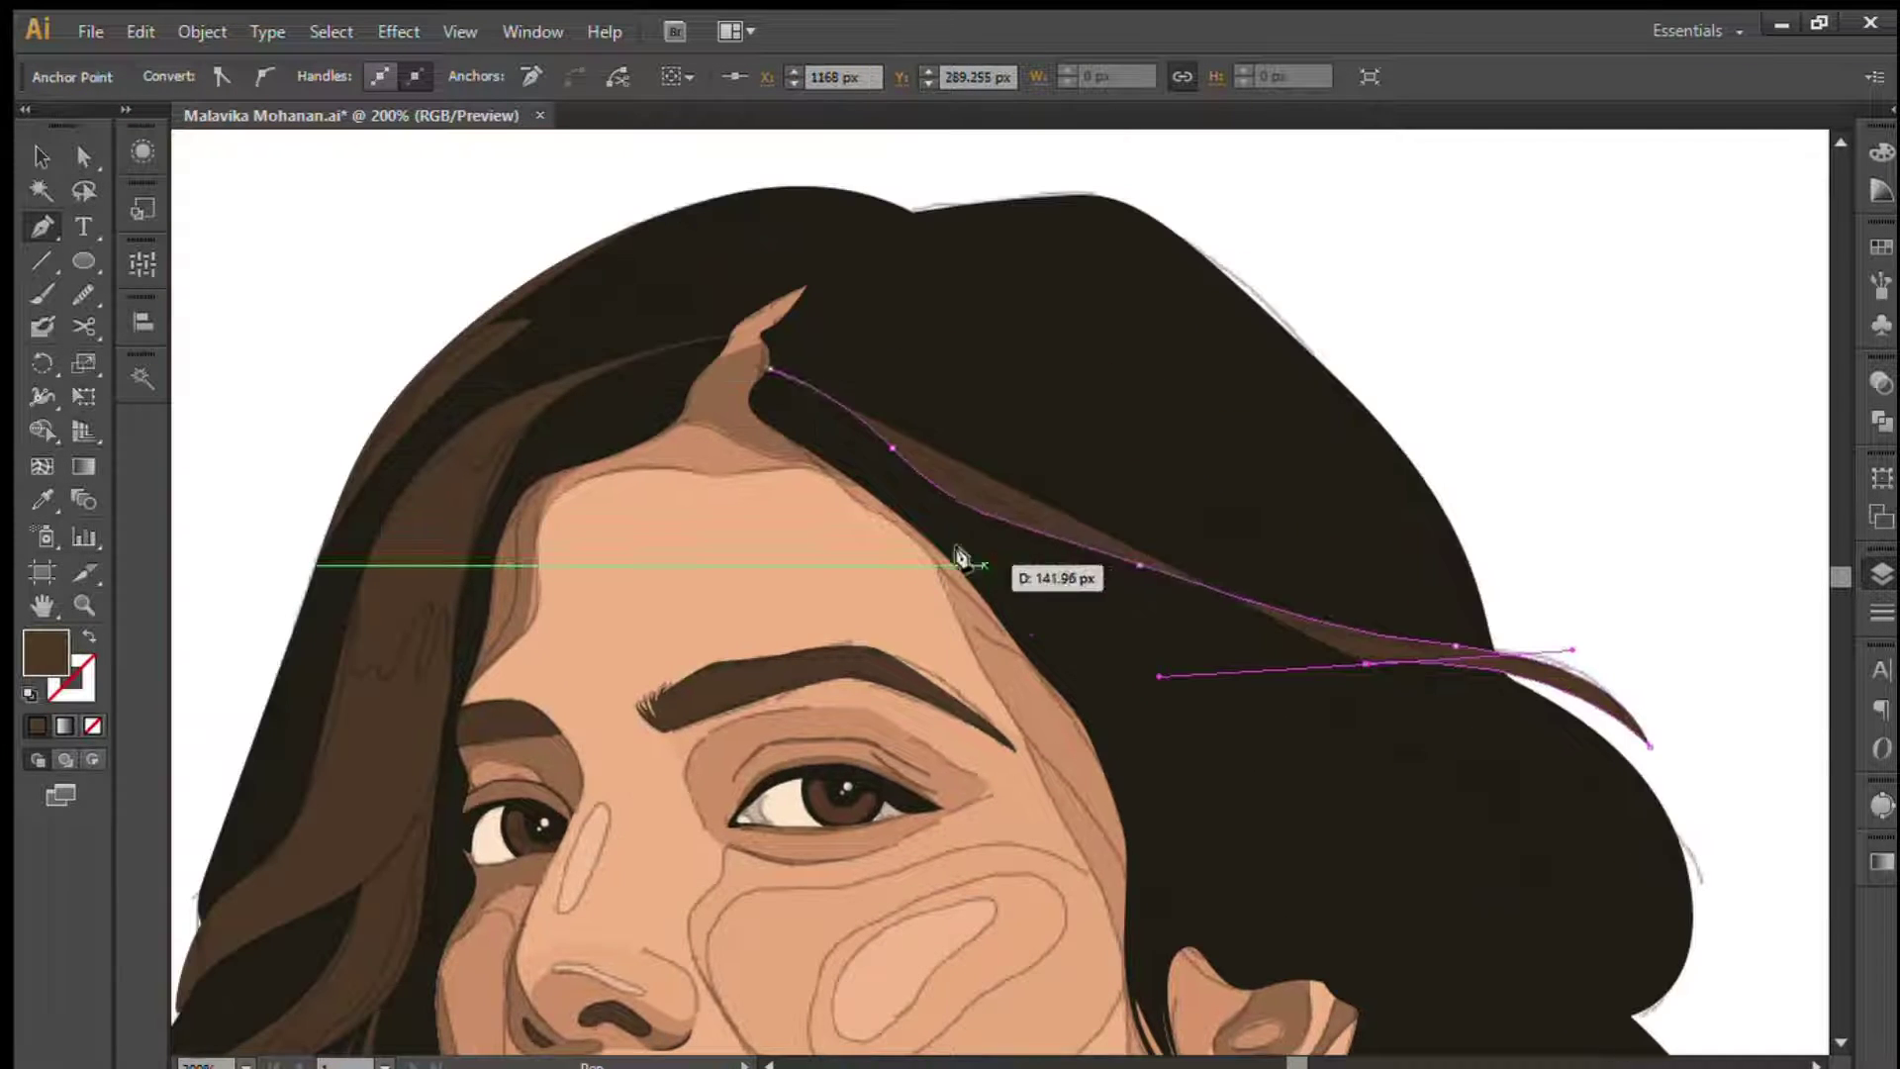
{"action": "left_click", "coordinate": [771, 369]}
- Reshape the top strand's upper edge with the Direct Selection tool
{"action": "left_click", "coordinate": [857, 358], "text": "ctrl"}
{"action": "scroll", "coordinate": [835, 347], "scroll_direction": "down", "scroll_amount": 2}
{"action": "scroll", "coordinate": [835, 347], "scroll_direction": "right", "scroll_amount": 2}
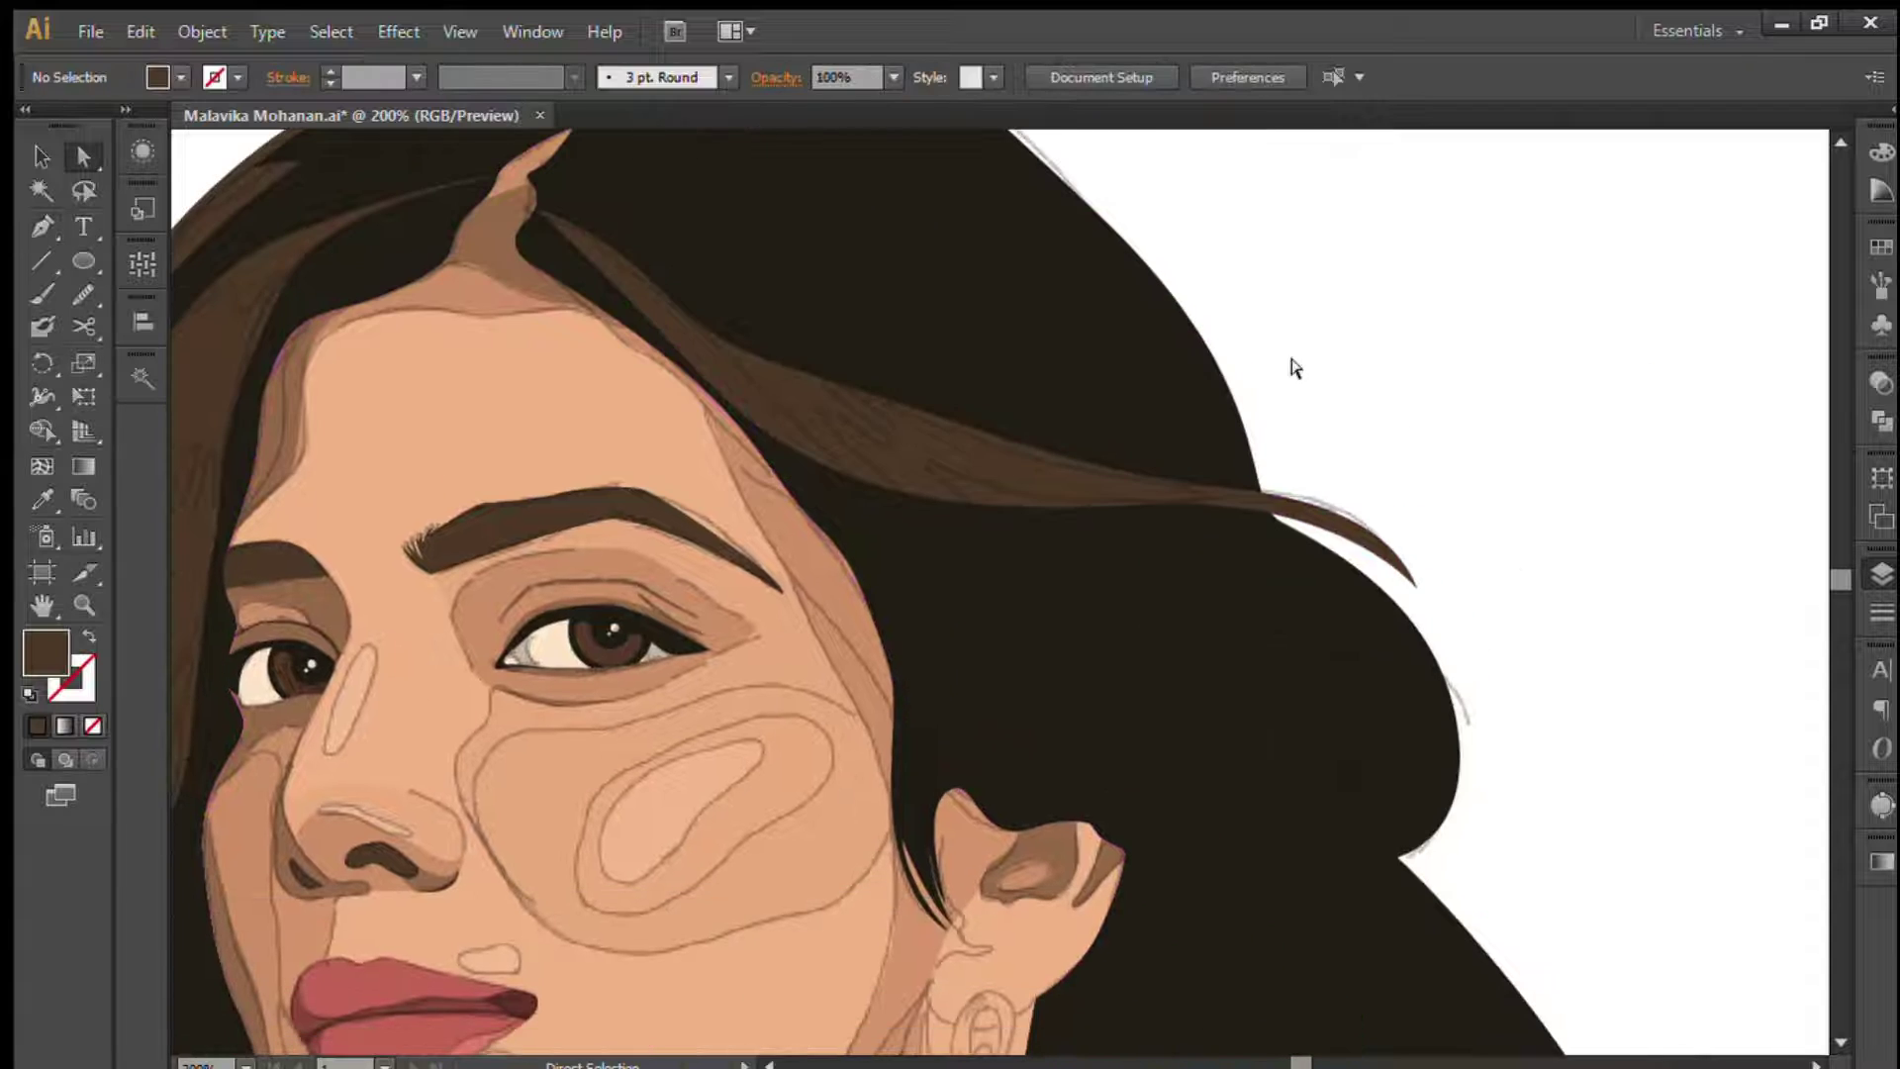
{"action": "left_click", "coordinate": [649, 285]}
{"action": "mouse_move", "coordinate": [907, 405]}
{"action": "left_mouse_down"}
{"action": "mouse_move", "coordinate": [1069, 458]}
{"action": "mouse_move", "coordinate": [782, 407]}
{"action": "left_mouse_up"}
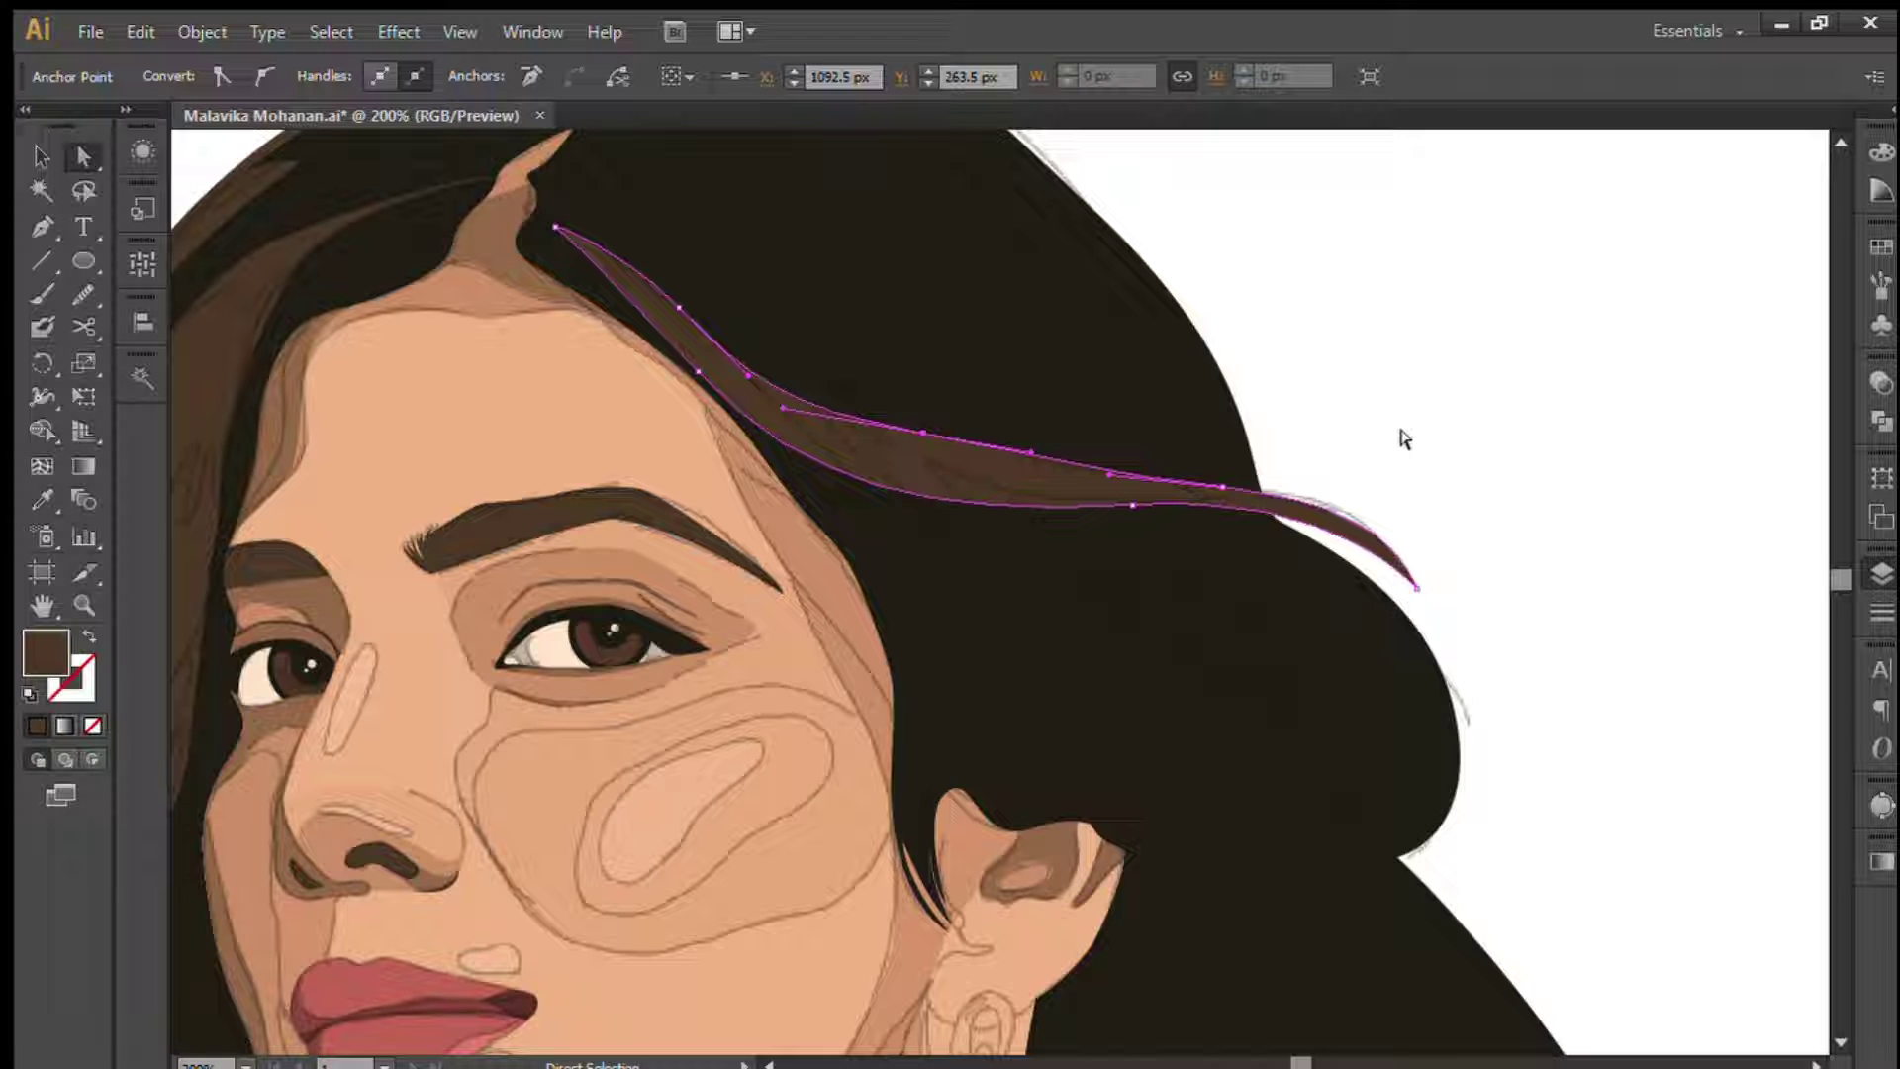
{"action": "left_click", "coordinate": [1406, 407]}
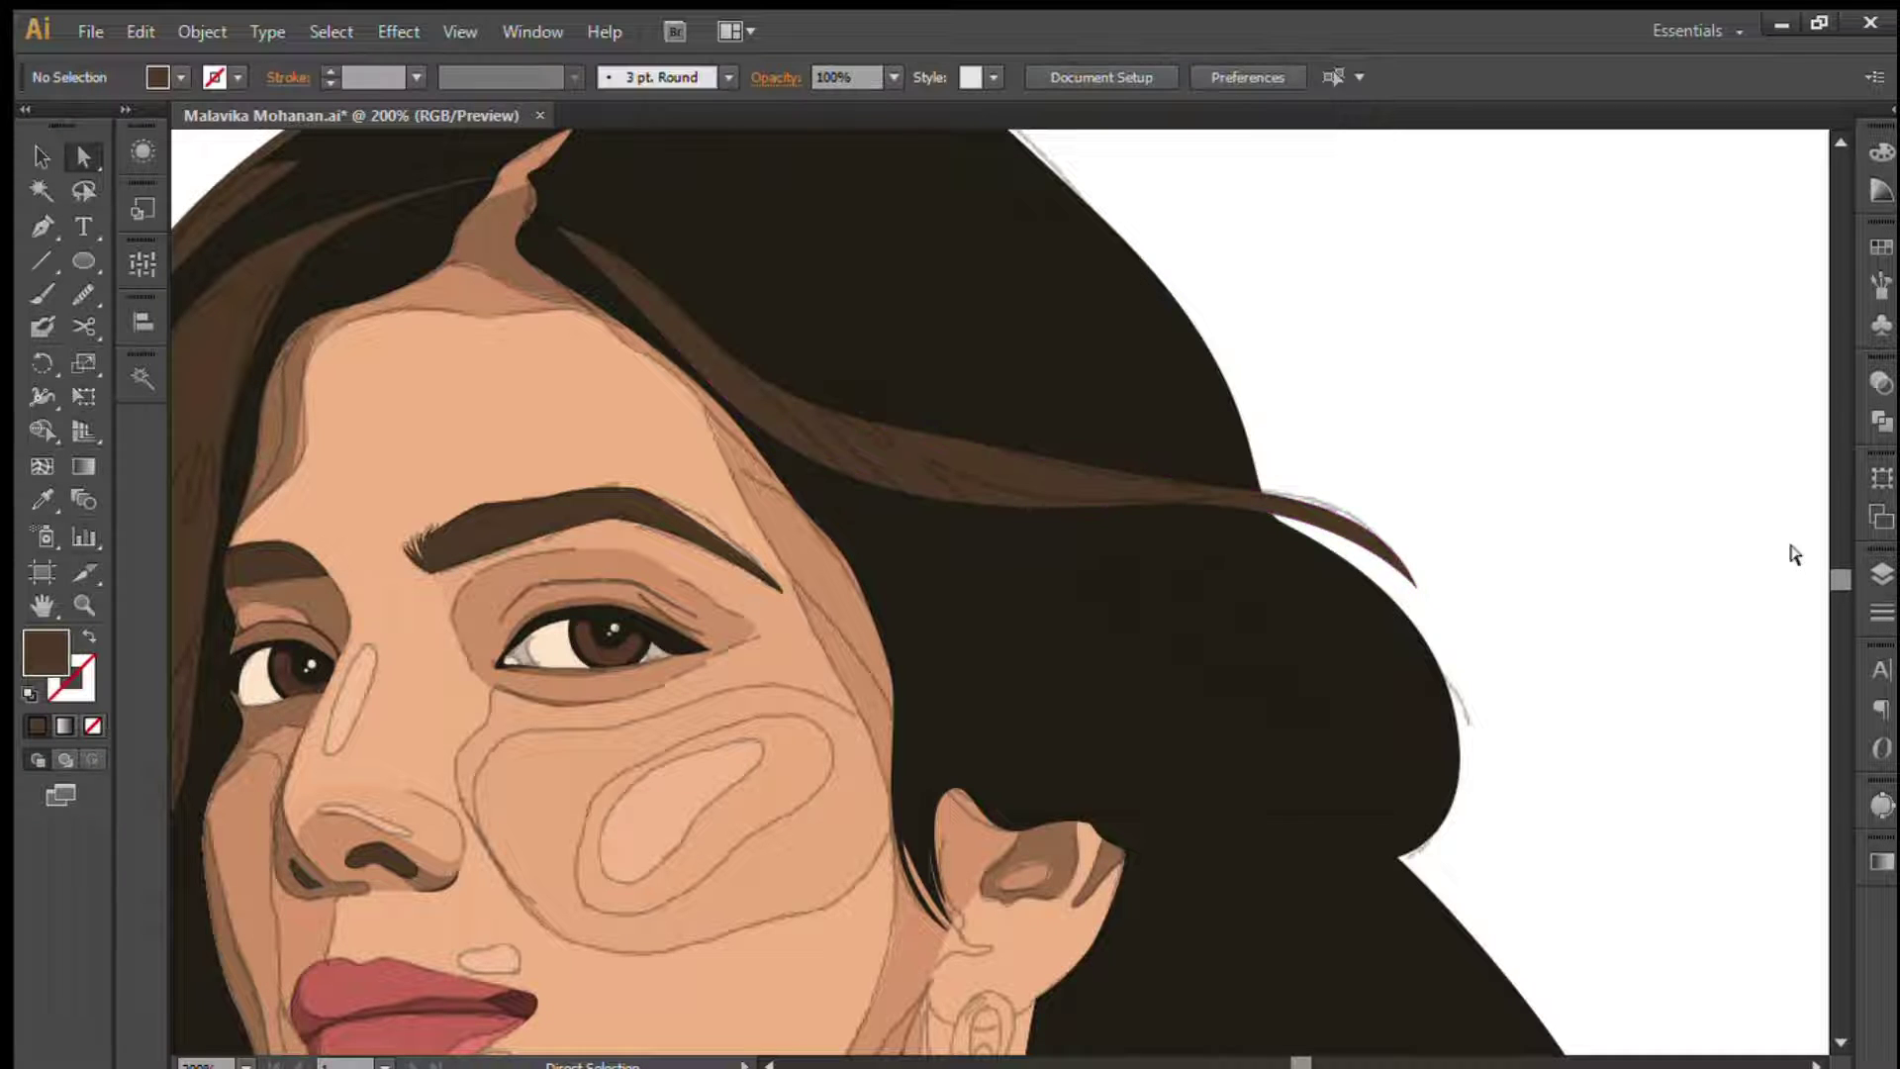
{"action": "left_click", "coordinate": [1839, 1042]}
{"action": "left_click", "coordinate": [1839, 1043]}
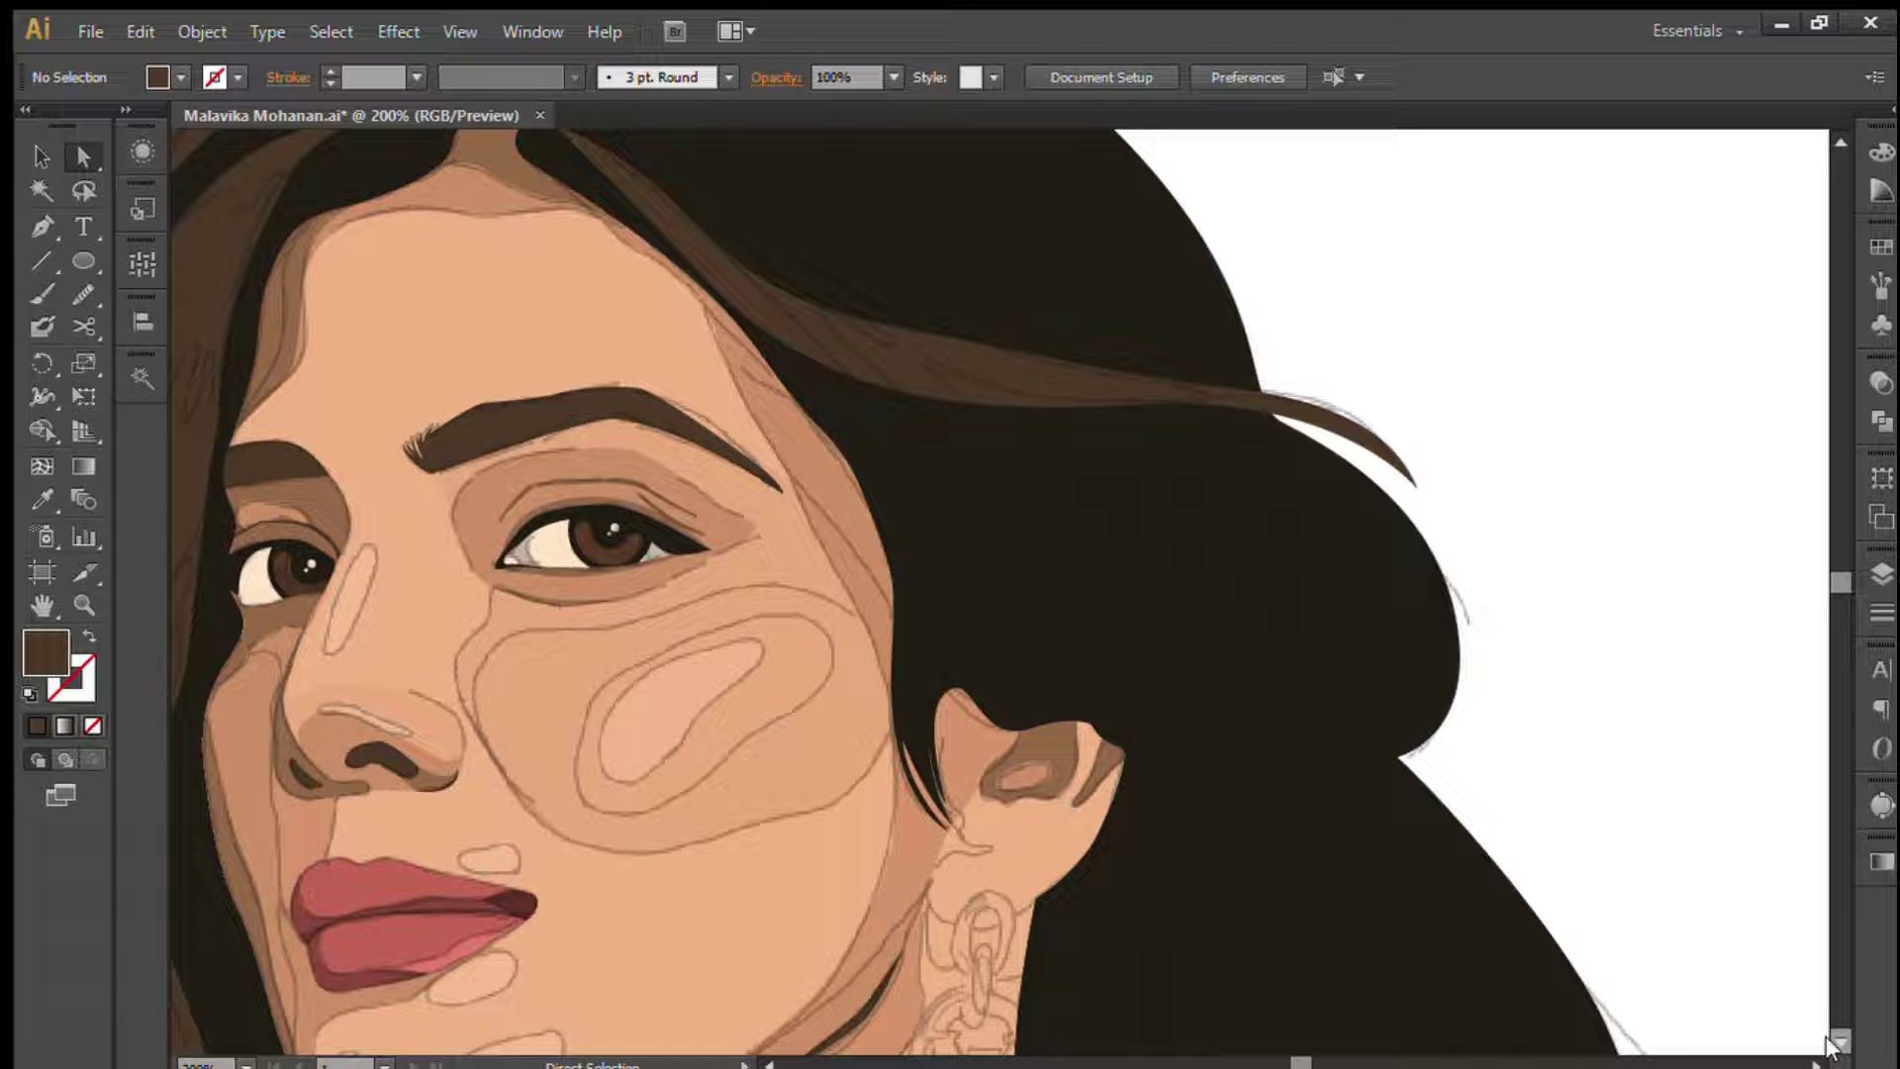
- Draw a curved brown highlight strand across the top hair
{"action": "left_click", "coordinate": [982, 407]}
{"action": "left_click_drag", "start_coordinate": [1136, 488], "coordinate": [1239, 489]}
{"action": "left_click_drag", "start_coordinate": [1469, 630], "coordinate": [1470, 690]}
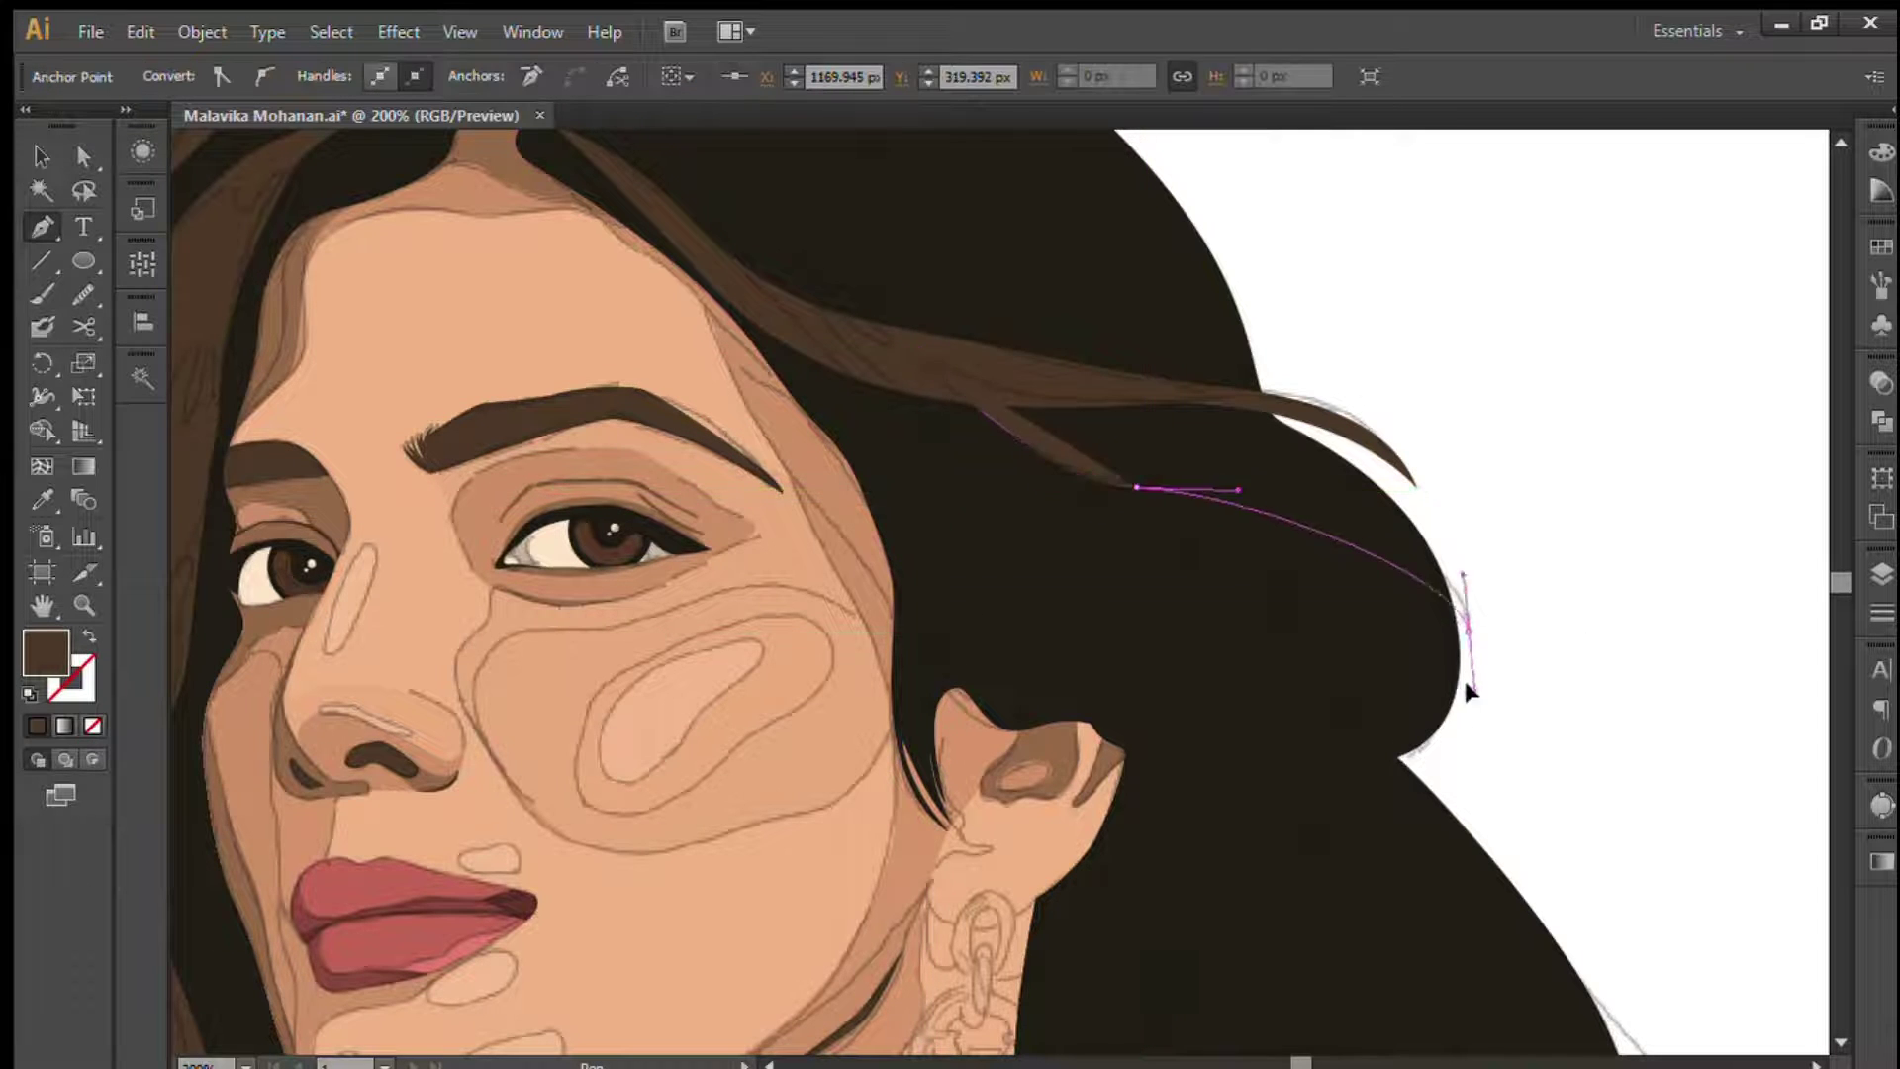
{"action": "left_click", "coordinate": [1341, 473]}
{"action": "left_click_drag", "start_coordinate": [1064, 398], "coordinate": [1010, 375]}
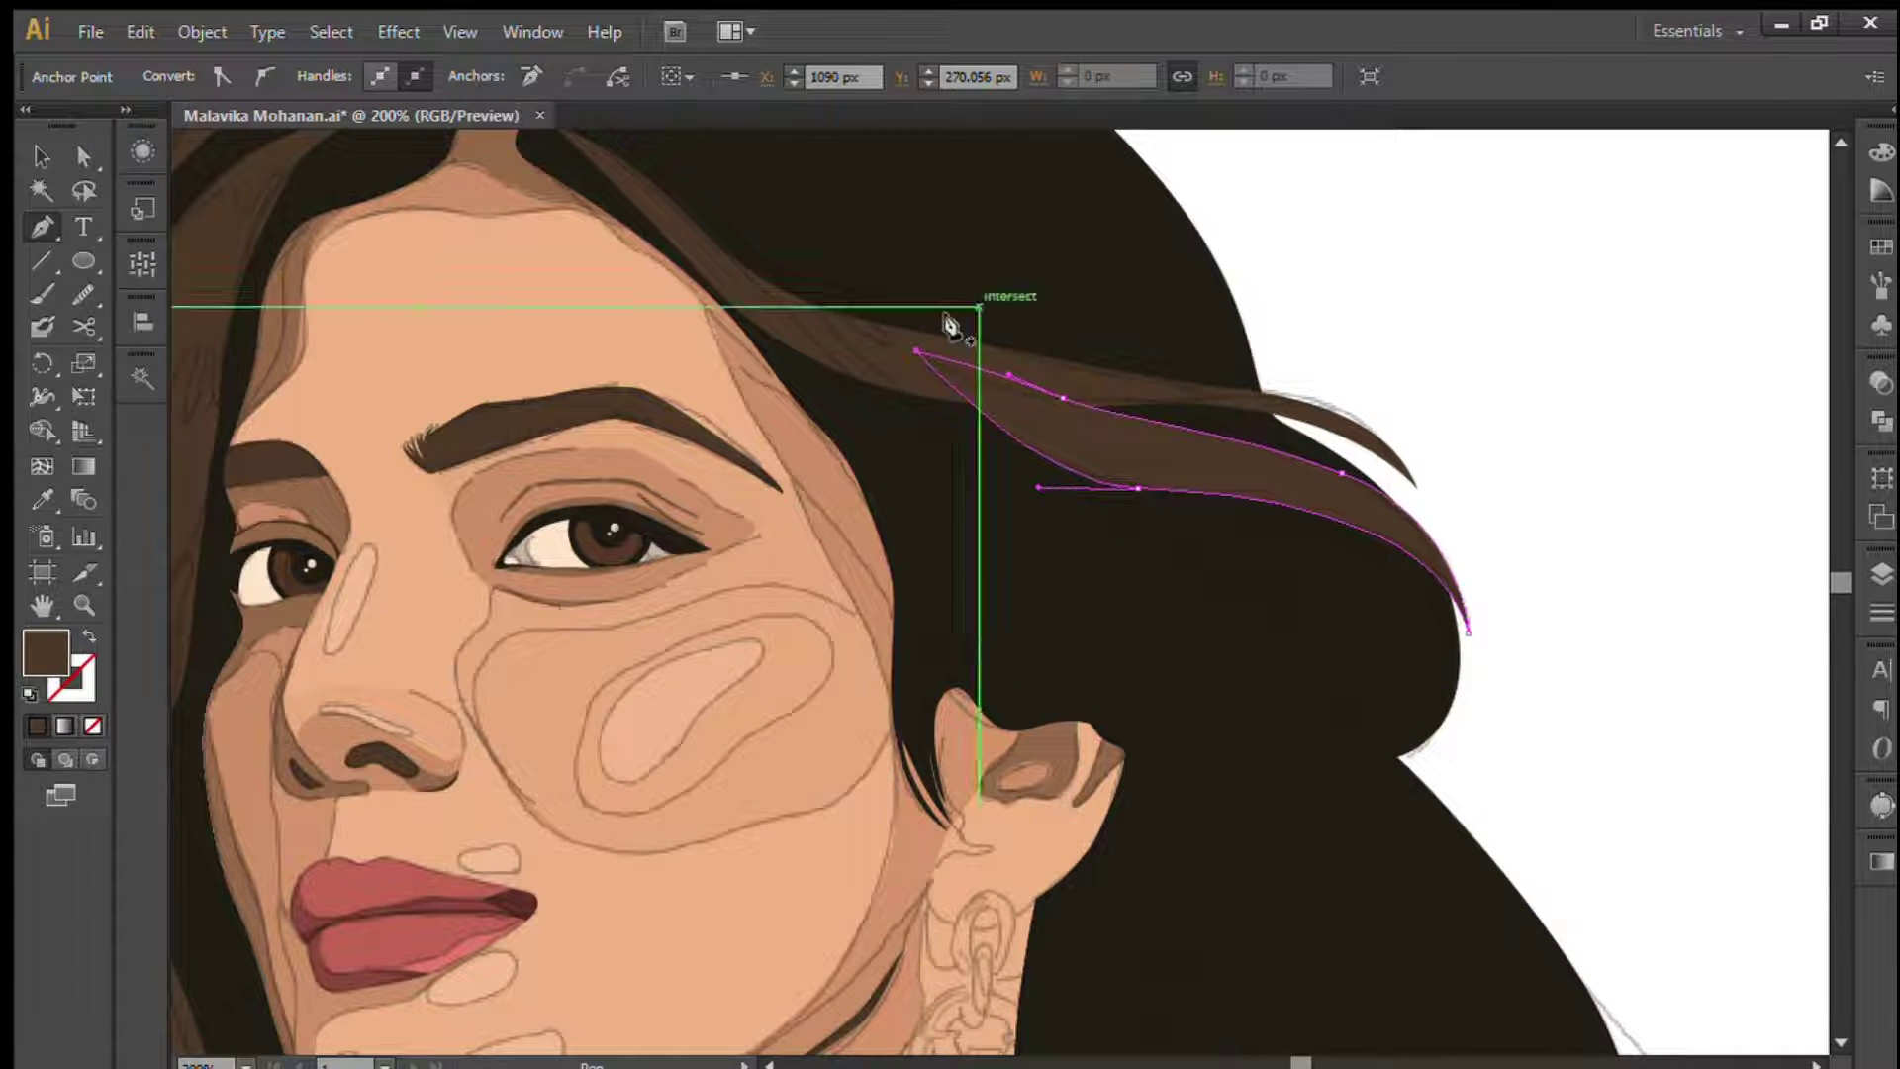
{"action": "left_click", "coordinate": [948, 323]}
- Trace a second strand lower down, then zoom out to 150%
{"action": "left_click", "coordinate": [718, 244]}
{"action": "left_click", "coordinate": [958, 458]}
{"action": "left_click_drag", "start_coordinate": [1352, 712], "coordinate": [1366, 679]}
{"action": "left_click", "coordinate": [1158, 648]}
{"action": "left_click", "coordinate": [906, 515]}
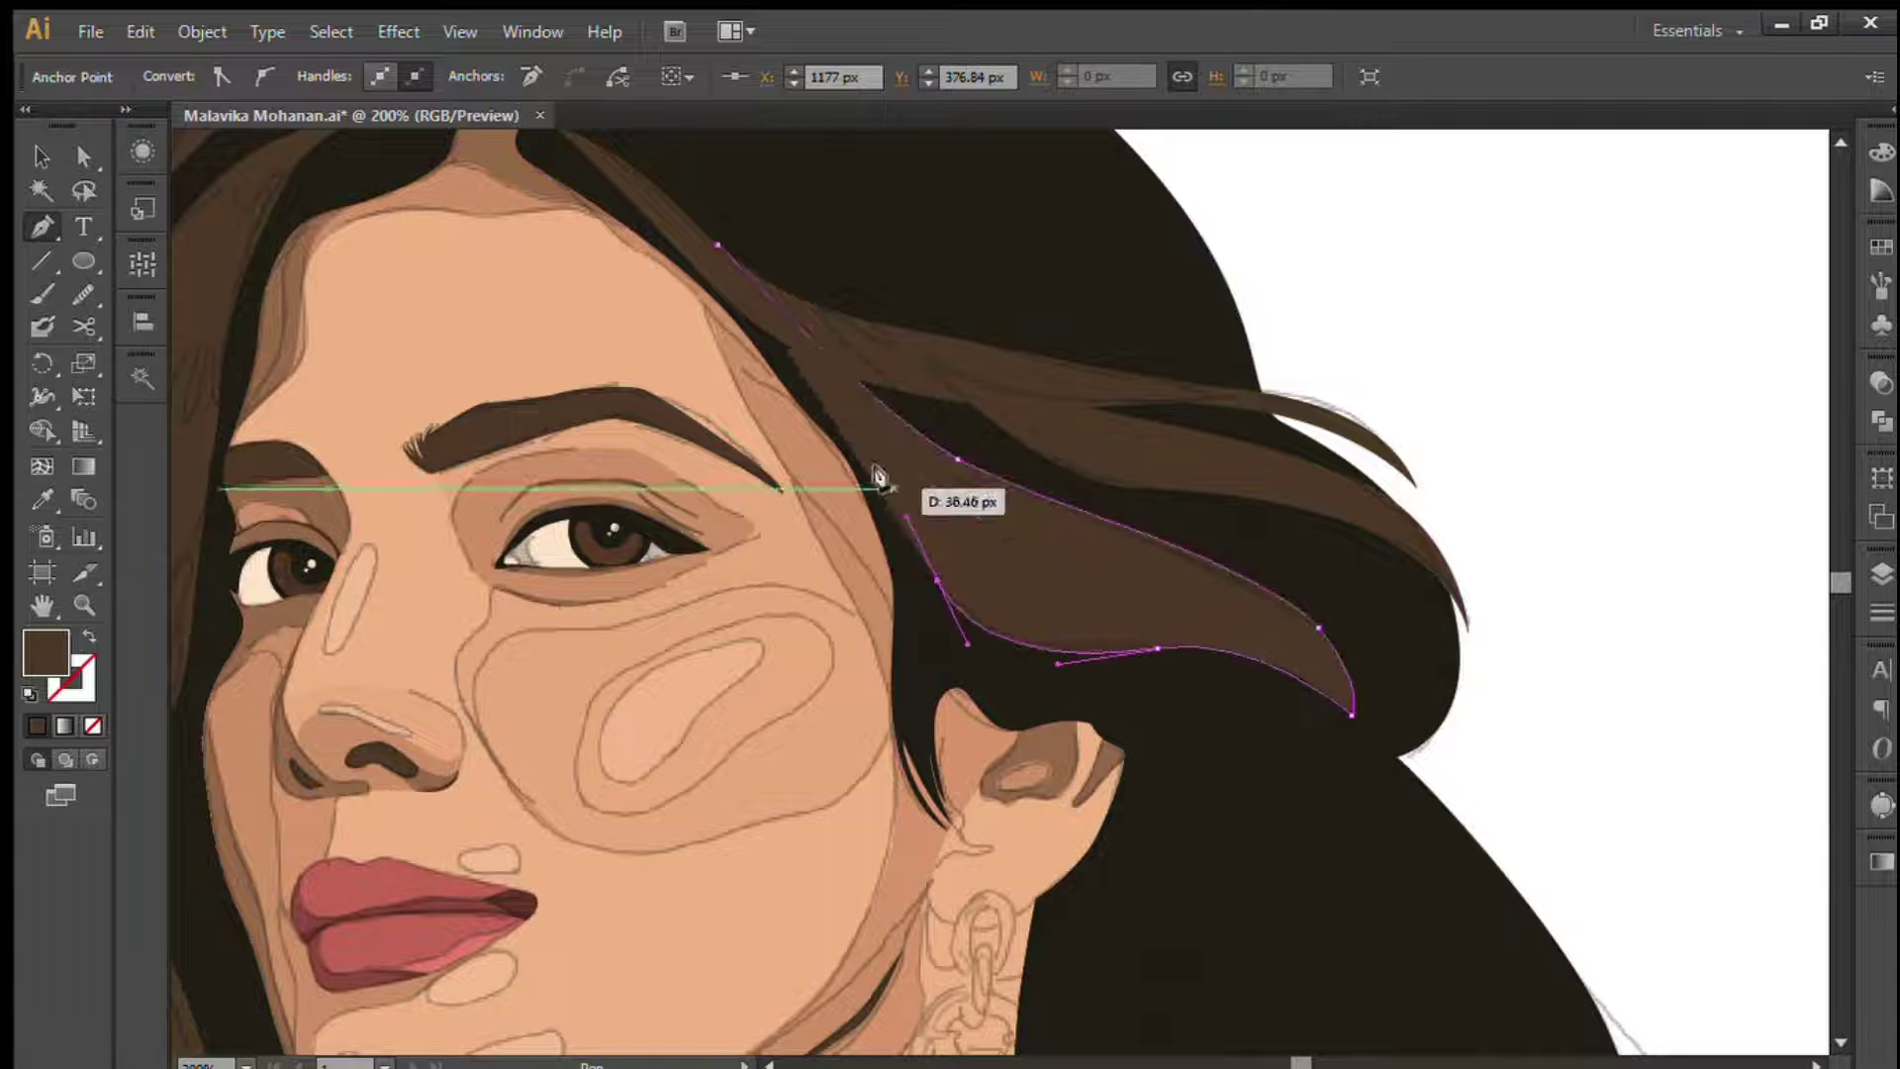
{"action": "left_click", "coordinate": [881, 417]}
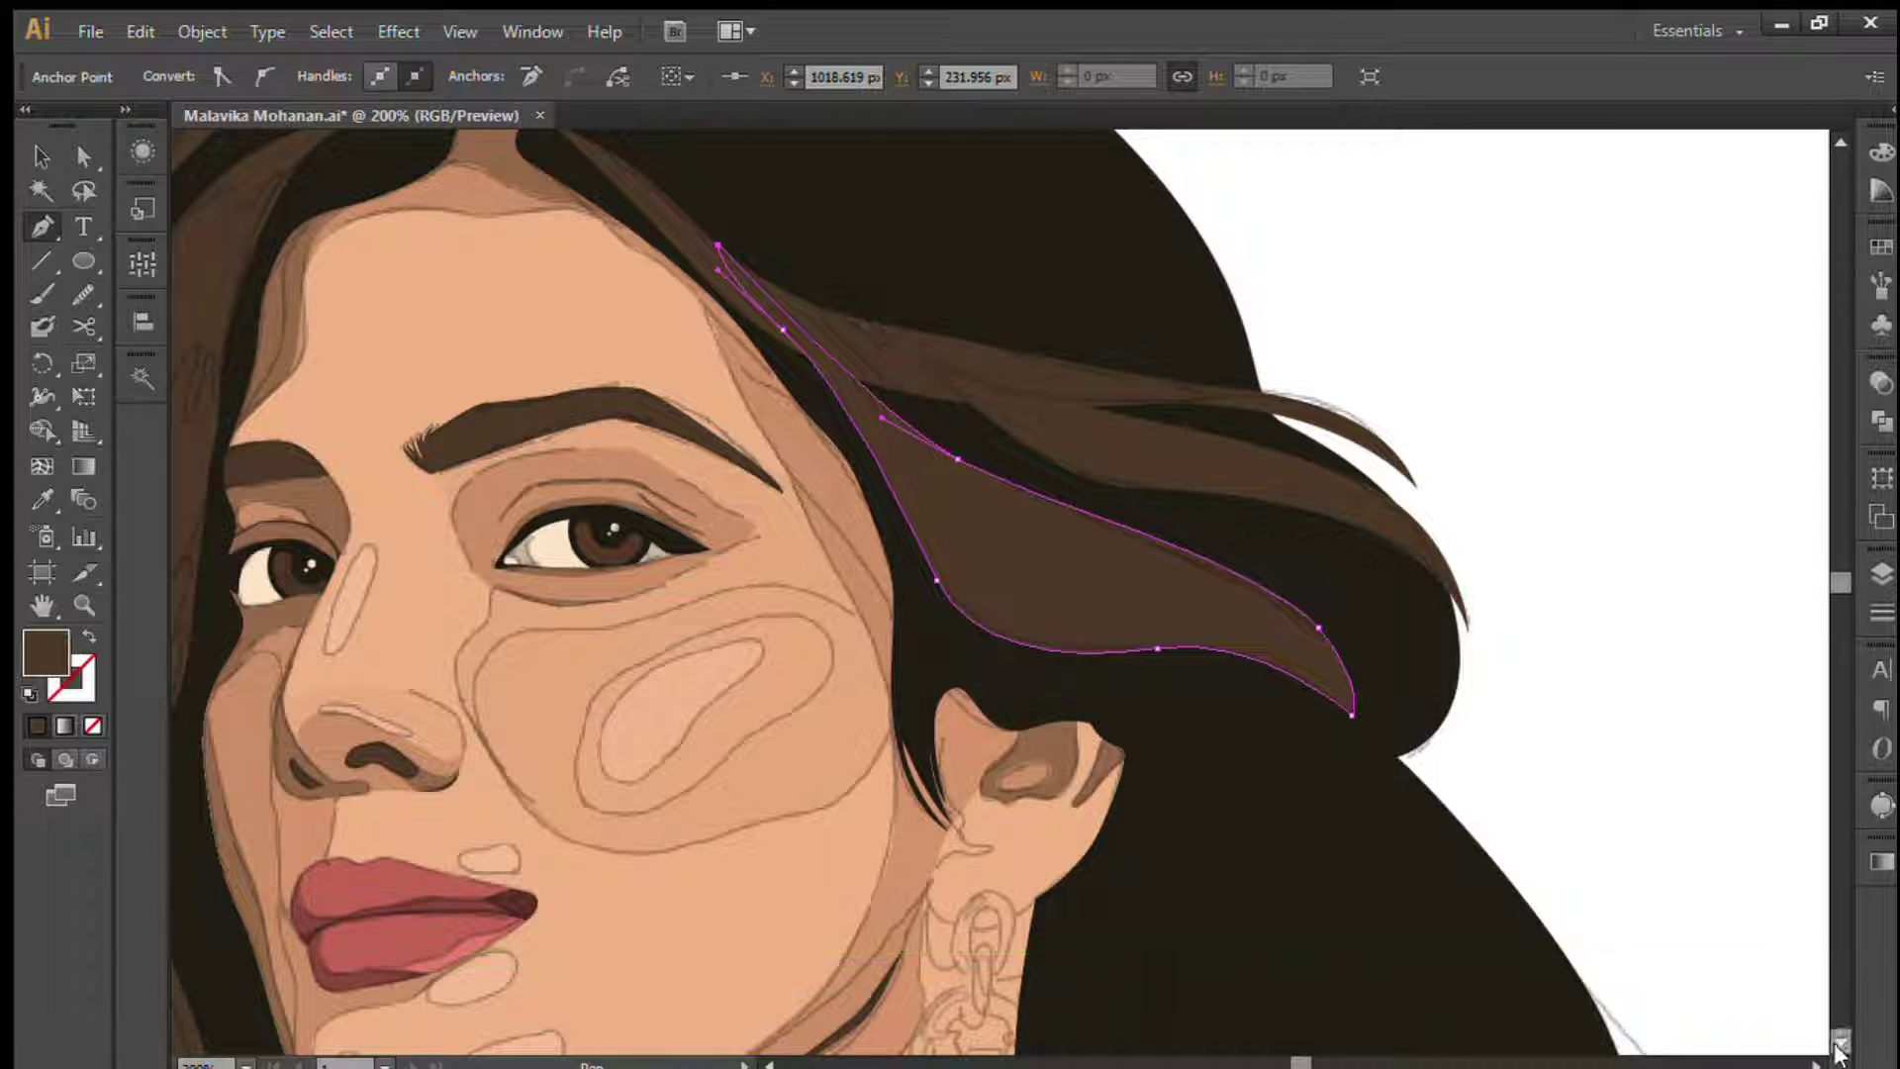
{"action": "scroll", "coordinate": [1838, 1052], "scroll_direction": "down", "scroll_amount": 2}
{"action": "scroll", "coordinate": [1252, 1044], "scroll_direction": "down", "scroll_amount": 3}
{"action": "key", "text": "ctrl+minus"}
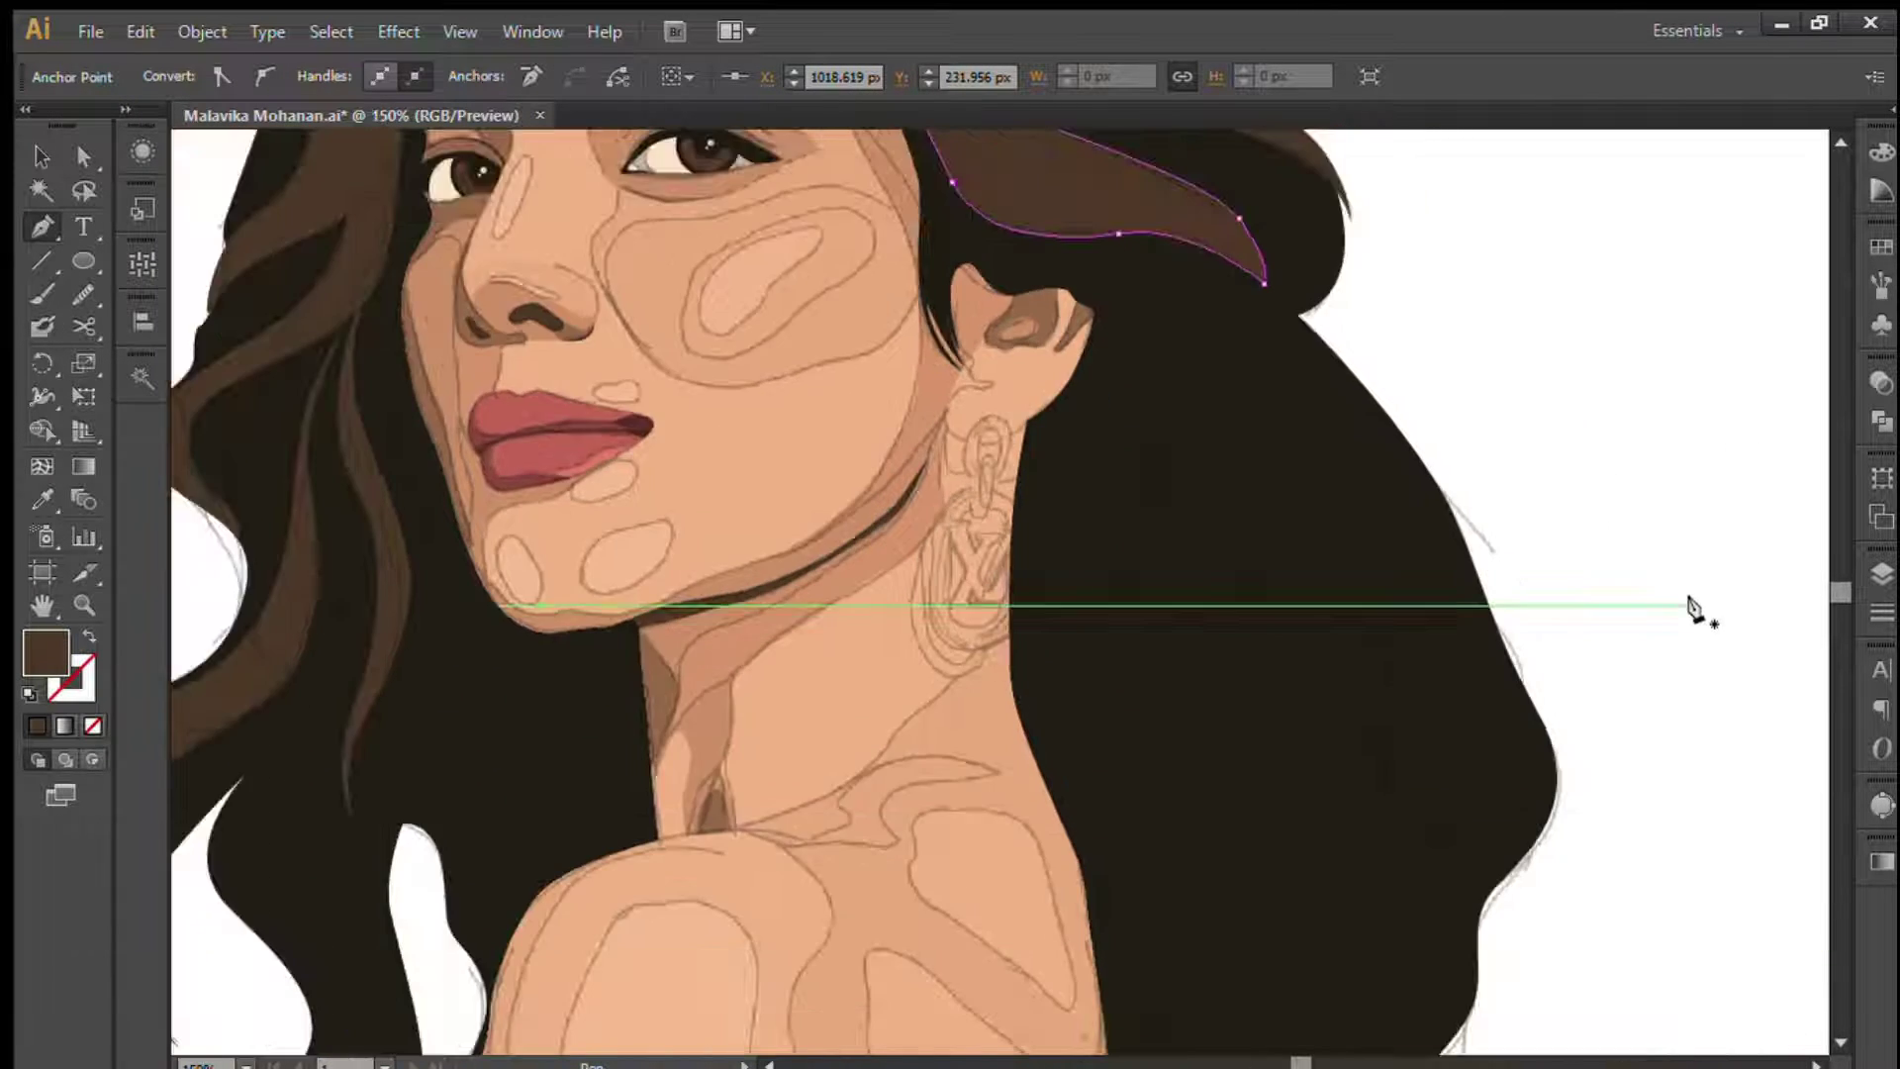
{"action": "scroll", "coordinate": [1719, 782], "scroll_direction": "down", "scroll_amount": 2}
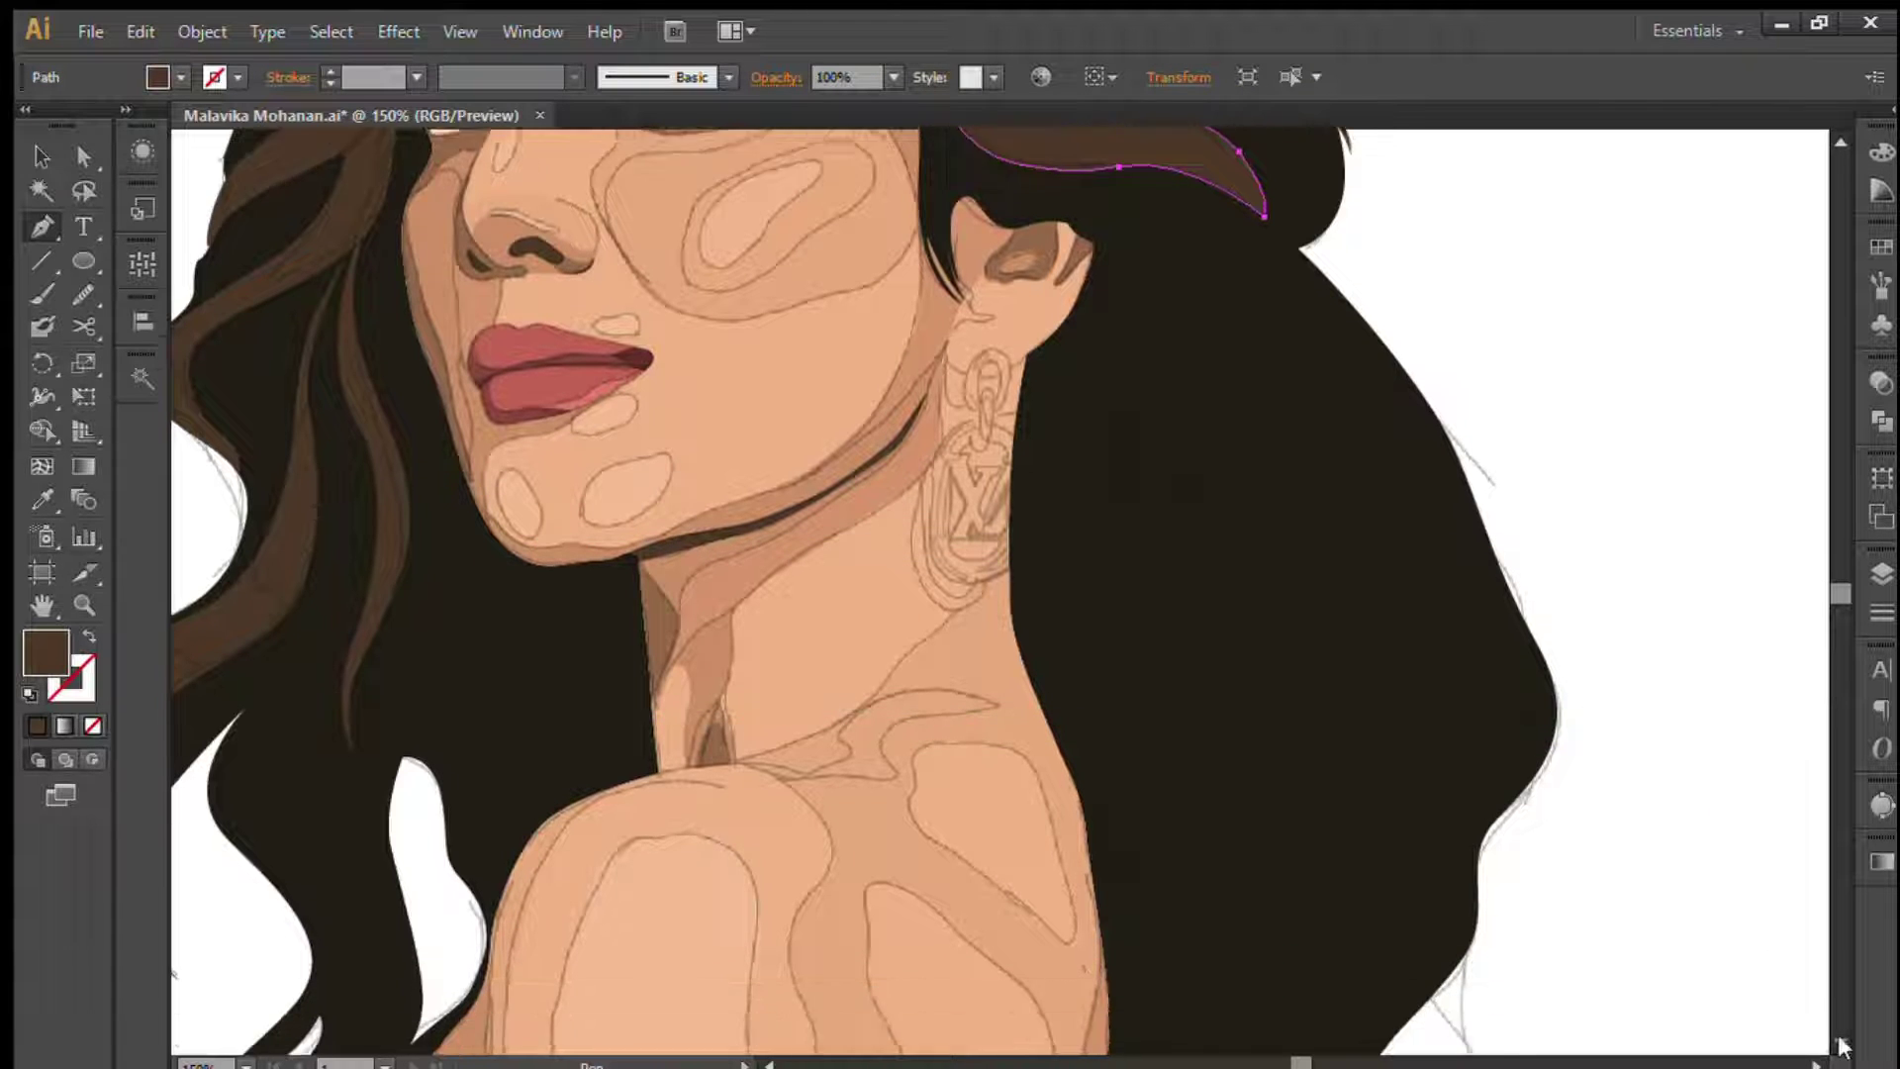
{"action": "scroll", "coordinate": [1804, 1054], "scroll_direction": "right", "scroll_amount": 3}
- Draw a long curved strand down the right outer hair edge
{"action": "left_click", "coordinate": [893, 178]}
{"action": "mouse_move", "coordinate": [1000, 433]}
{"action": "left_mouse_down"}
{"action": "mouse_move", "coordinate": [1182, 687]}
{"action": "mouse_move", "coordinate": [1178, 936]}
{"action": "mouse_move", "coordinate": [1064, 673]}
{"action": "mouse_move", "coordinate": [1209, 815]}
{"action": "left_mouse_up"}
{"action": "left_click_drag", "start_coordinate": [1248, 701], "coordinate": [1277, 594]}
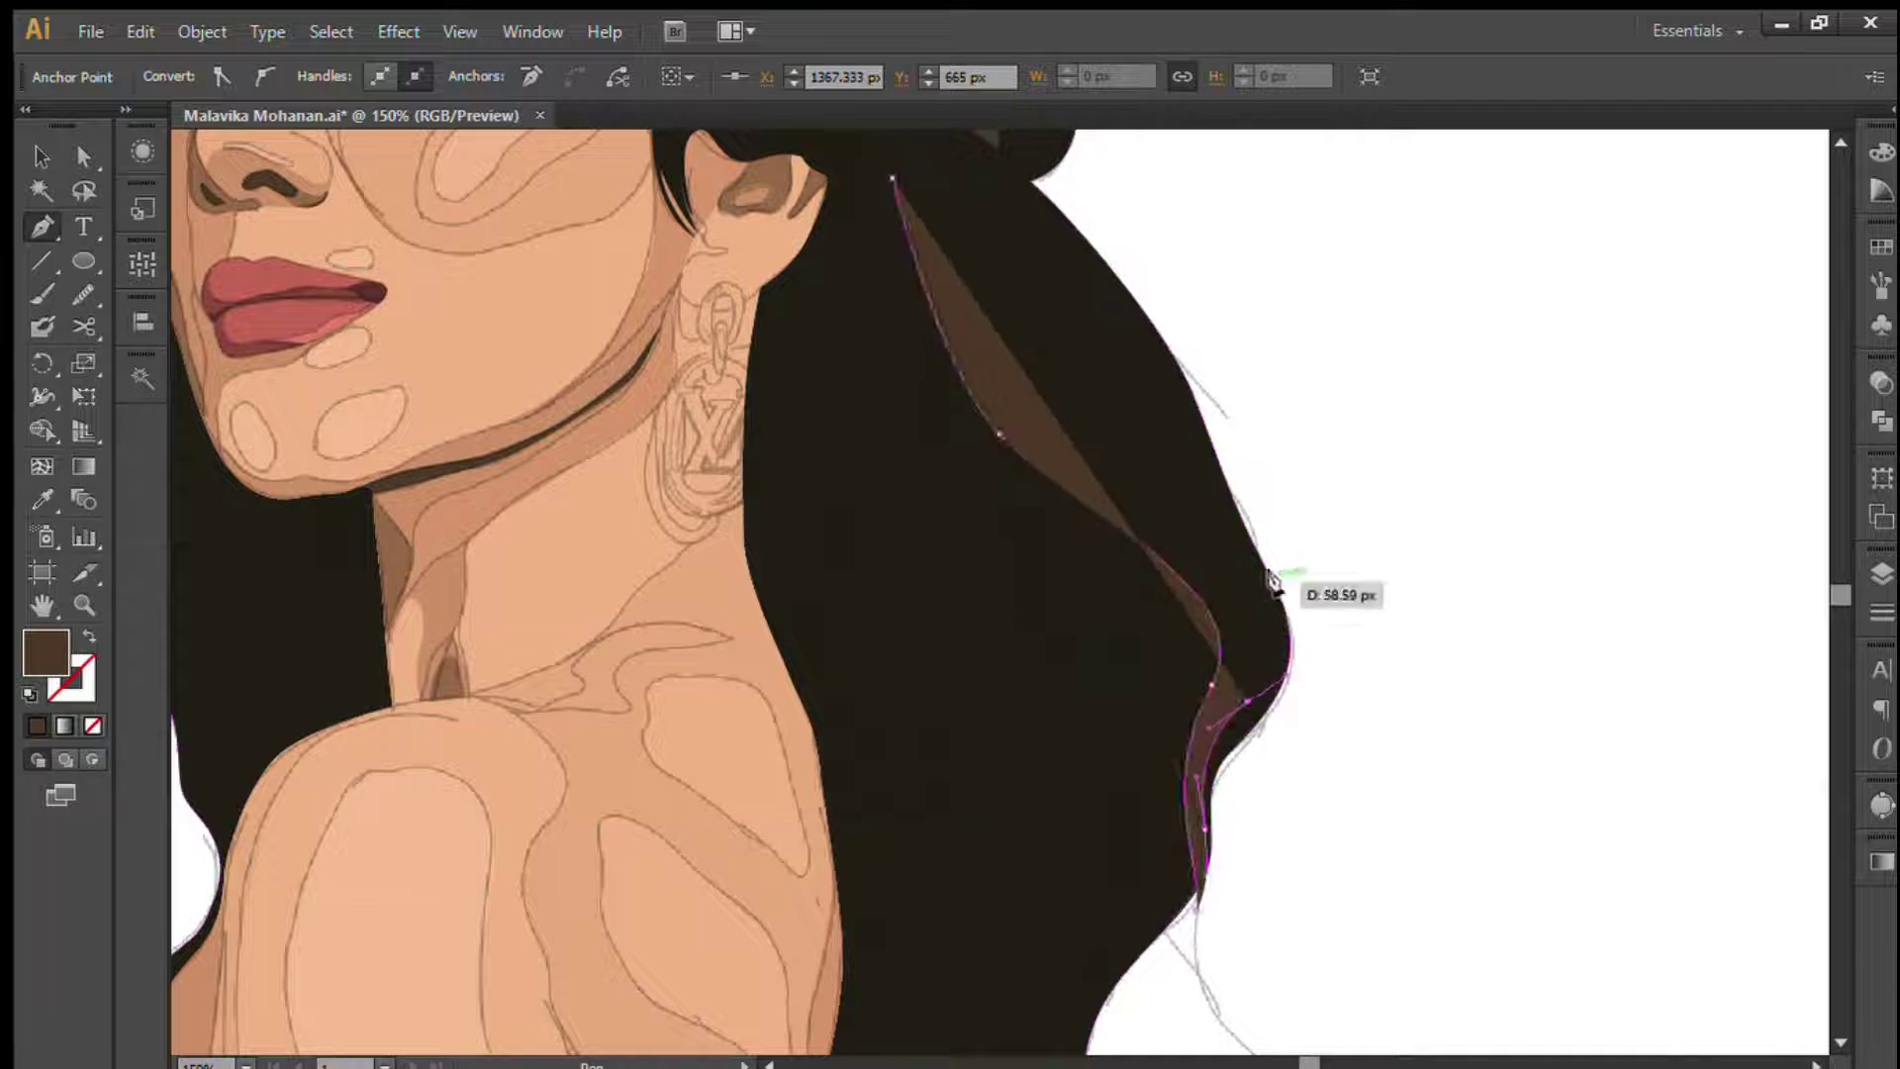
{"action": "left_click_drag", "start_coordinate": [1215, 513], "coordinate": [1109, 432]}
{"action": "mouse_move", "coordinate": [893, 178]}
{"action": "left_mouse_down"}
{"action": "mouse_move", "coordinate": [915, 223]}
{"action": "mouse_move", "coordinate": [802, 282]}
{"action": "left_mouse_up"}
{"action": "scroll", "coordinate": [801, 396], "scroll_direction": "down", "scroll_amount": 5}
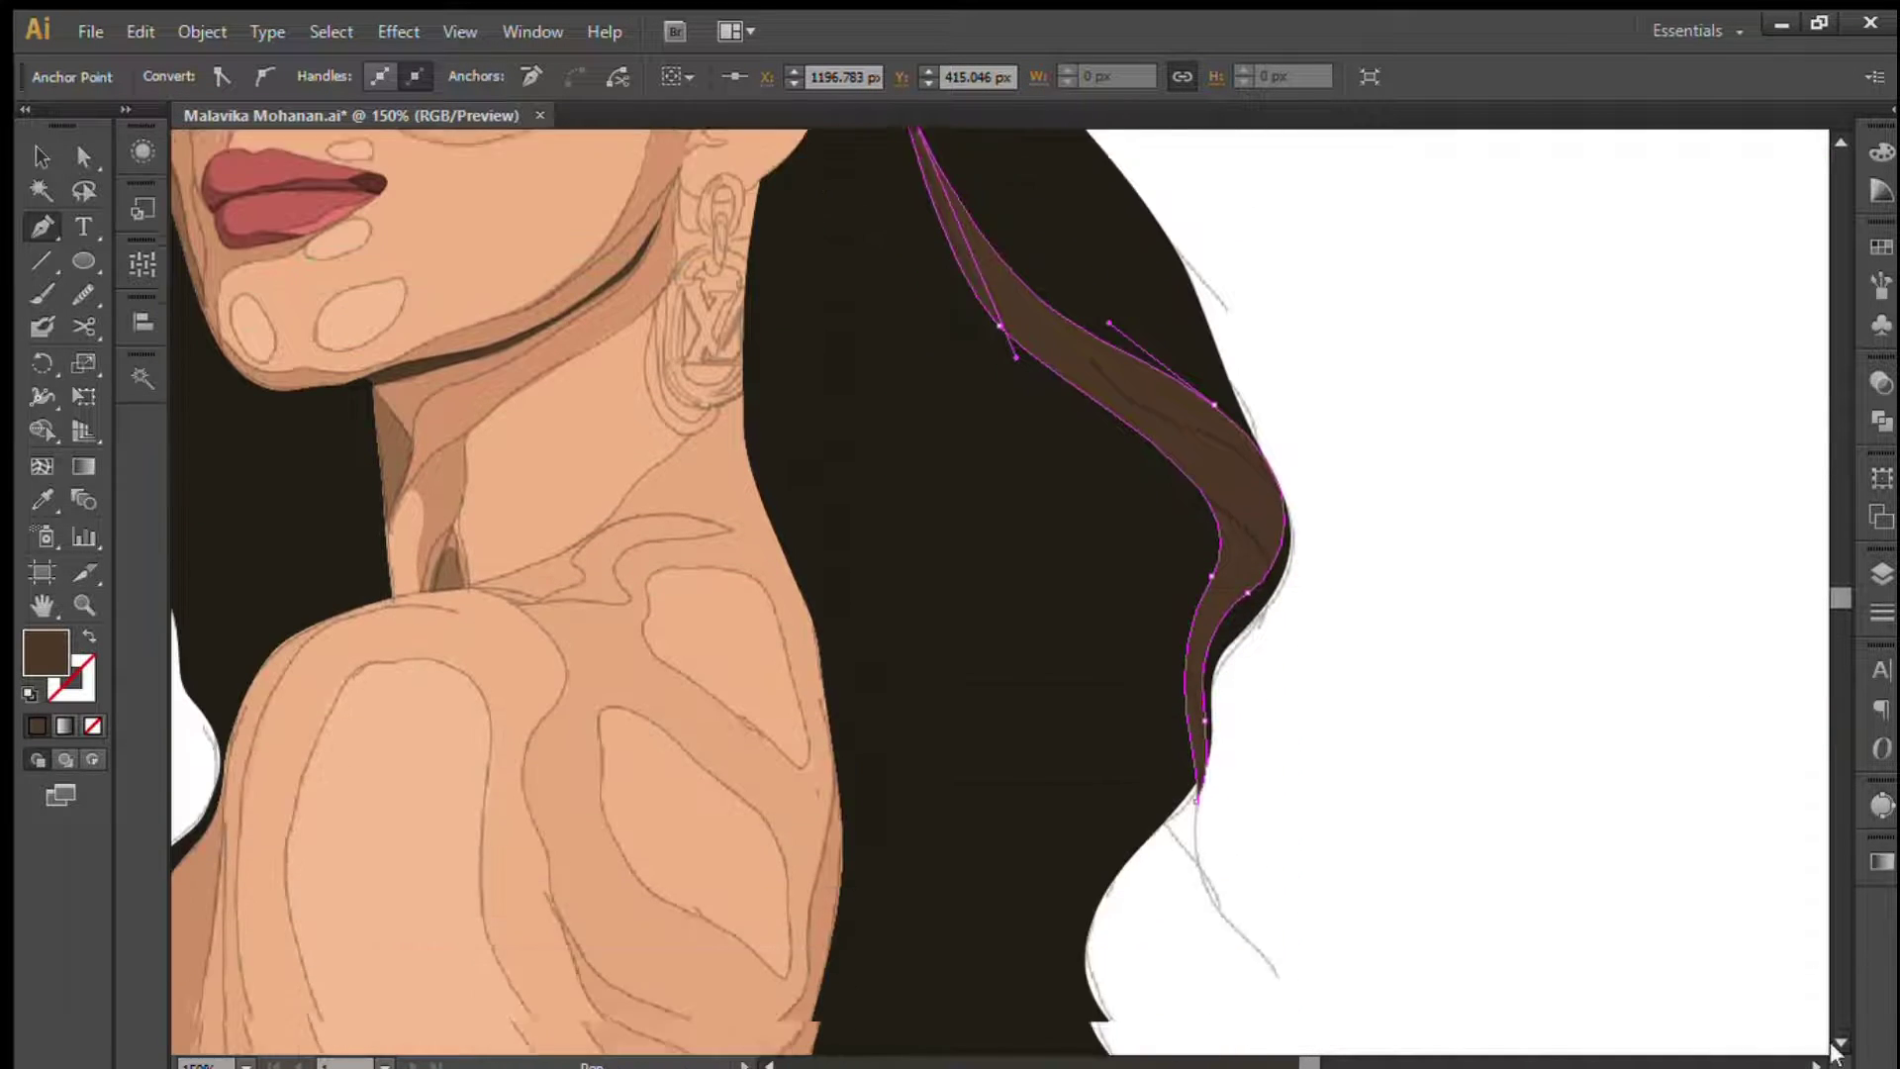
{"action": "mouse_move", "coordinate": [849, 185]}
{"action": "left_mouse_down"}
{"action": "mouse_move", "coordinate": [812, 421]}
{"action": "mouse_move", "coordinate": [967, 730]}
{"action": "left_mouse_up"}
{"action": "left_click", "coordinate": [1070, 945]}
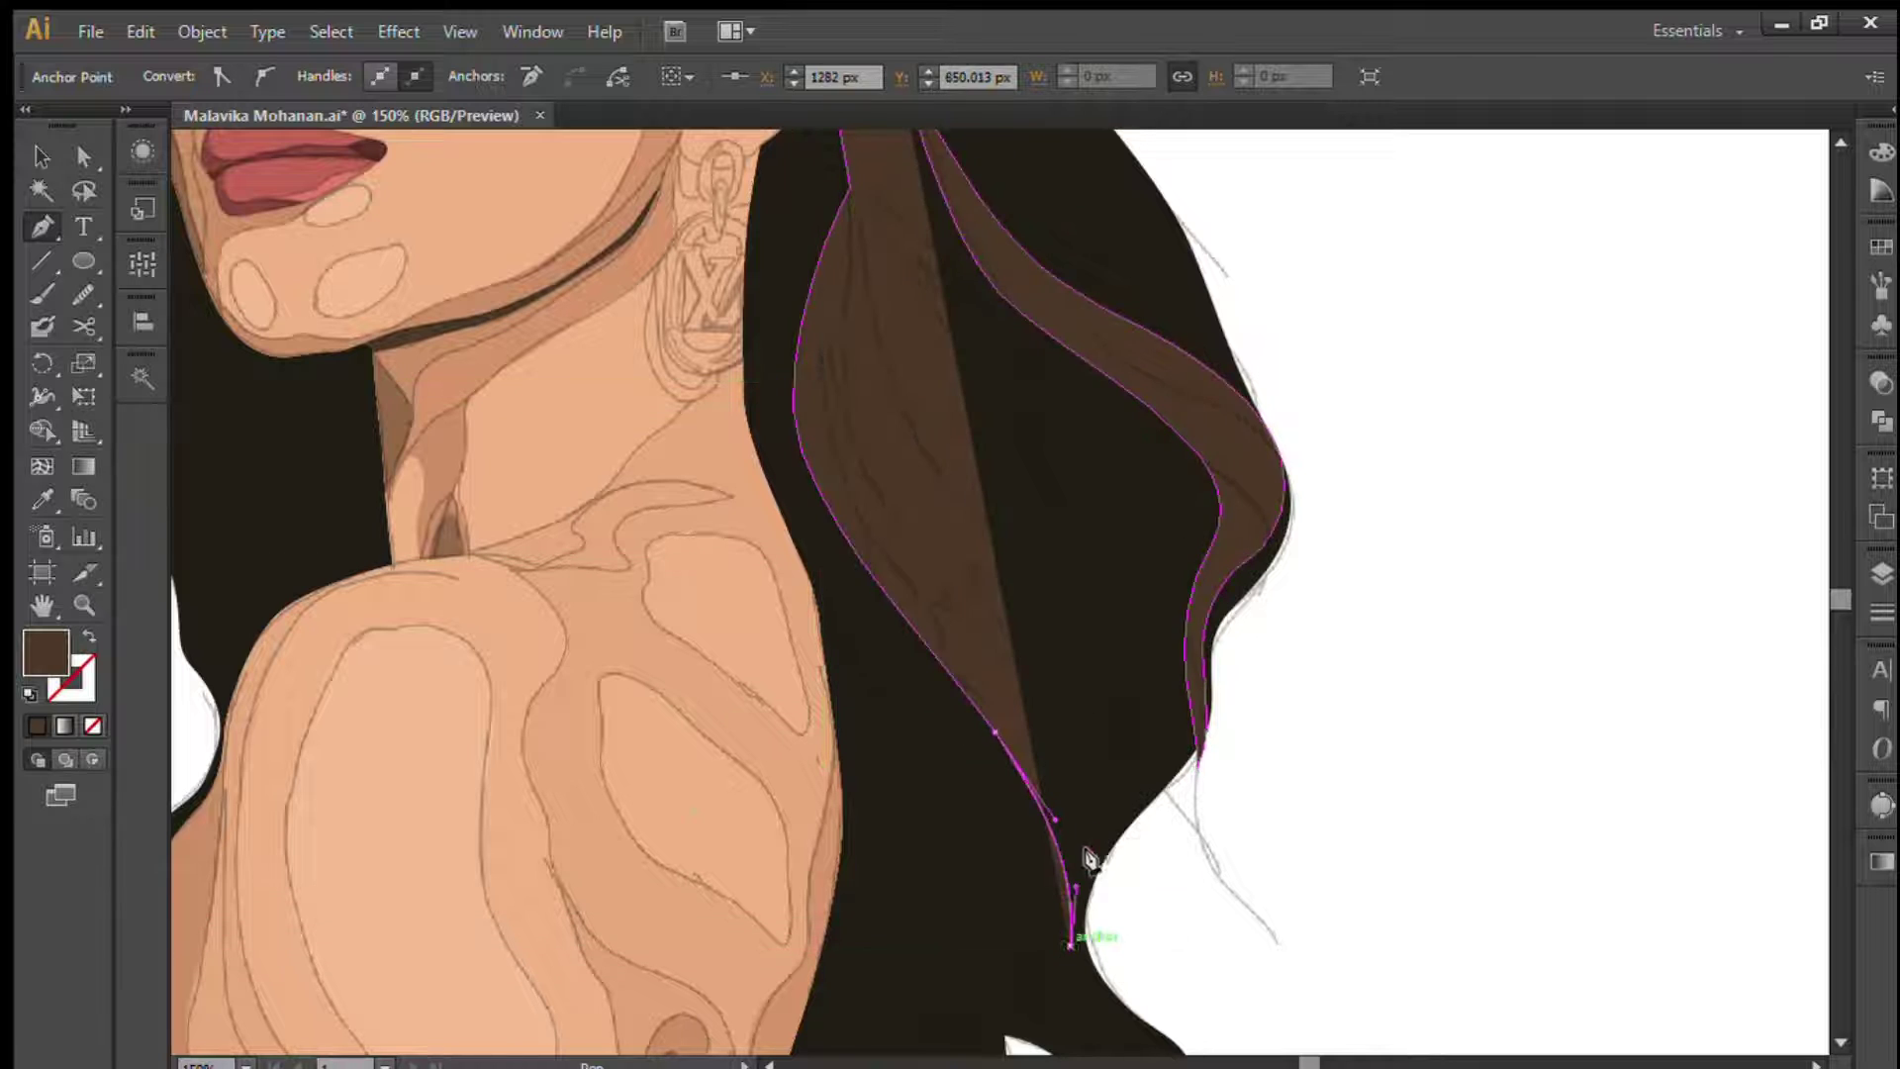
{"action": "left_click_drag", "start_coordinate": [1096, 796], "coordinate": [1053, 616]}
{"action": "mouse_move", "coordinate": [991, 521]}
{"action": "left_mouse_down"}
{"action": "mouse_move", "coordinate": [903, 456]}
{"action": "mouse_move", "coordinate": [1400, 416]}
{"action": "left_mouse_up"}
{"action": "left_click", "coordinate": [847, 188]}
{"action": "scroll", "coordinate": [990, 594], "scroll_direction": "up", "scroll_amount": 4}
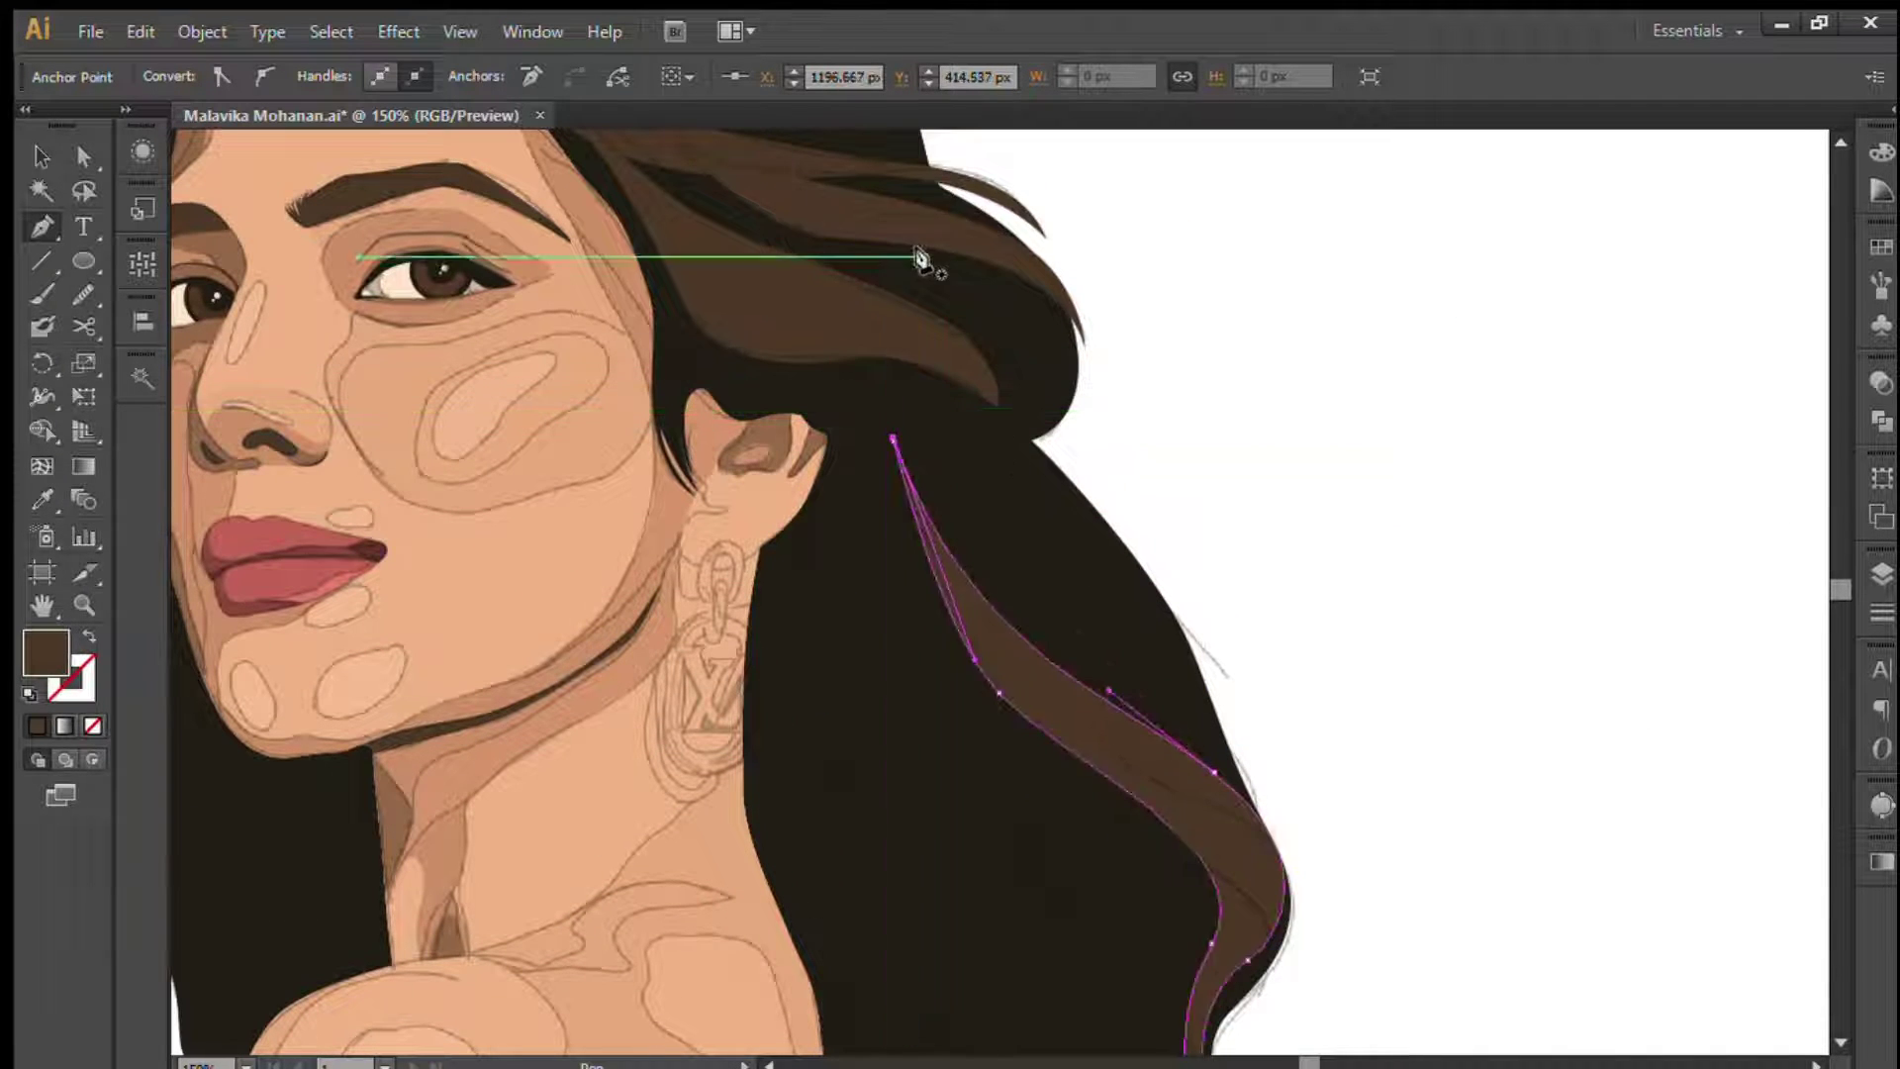
{"action": "scroll", "coordinate": [1608, 519], "scroll_direction": "down", "scroll_amount": 4}
- Draw another strand running down into the dark hair
{"action": "left_click", "coordinate": [868, 161]}
{"action": "left_click_drag", "start_coordinate": [1019, 421], "coordinate": [1040, 453]}
{"action": "left_click", "coordinate": [1128, 711]}
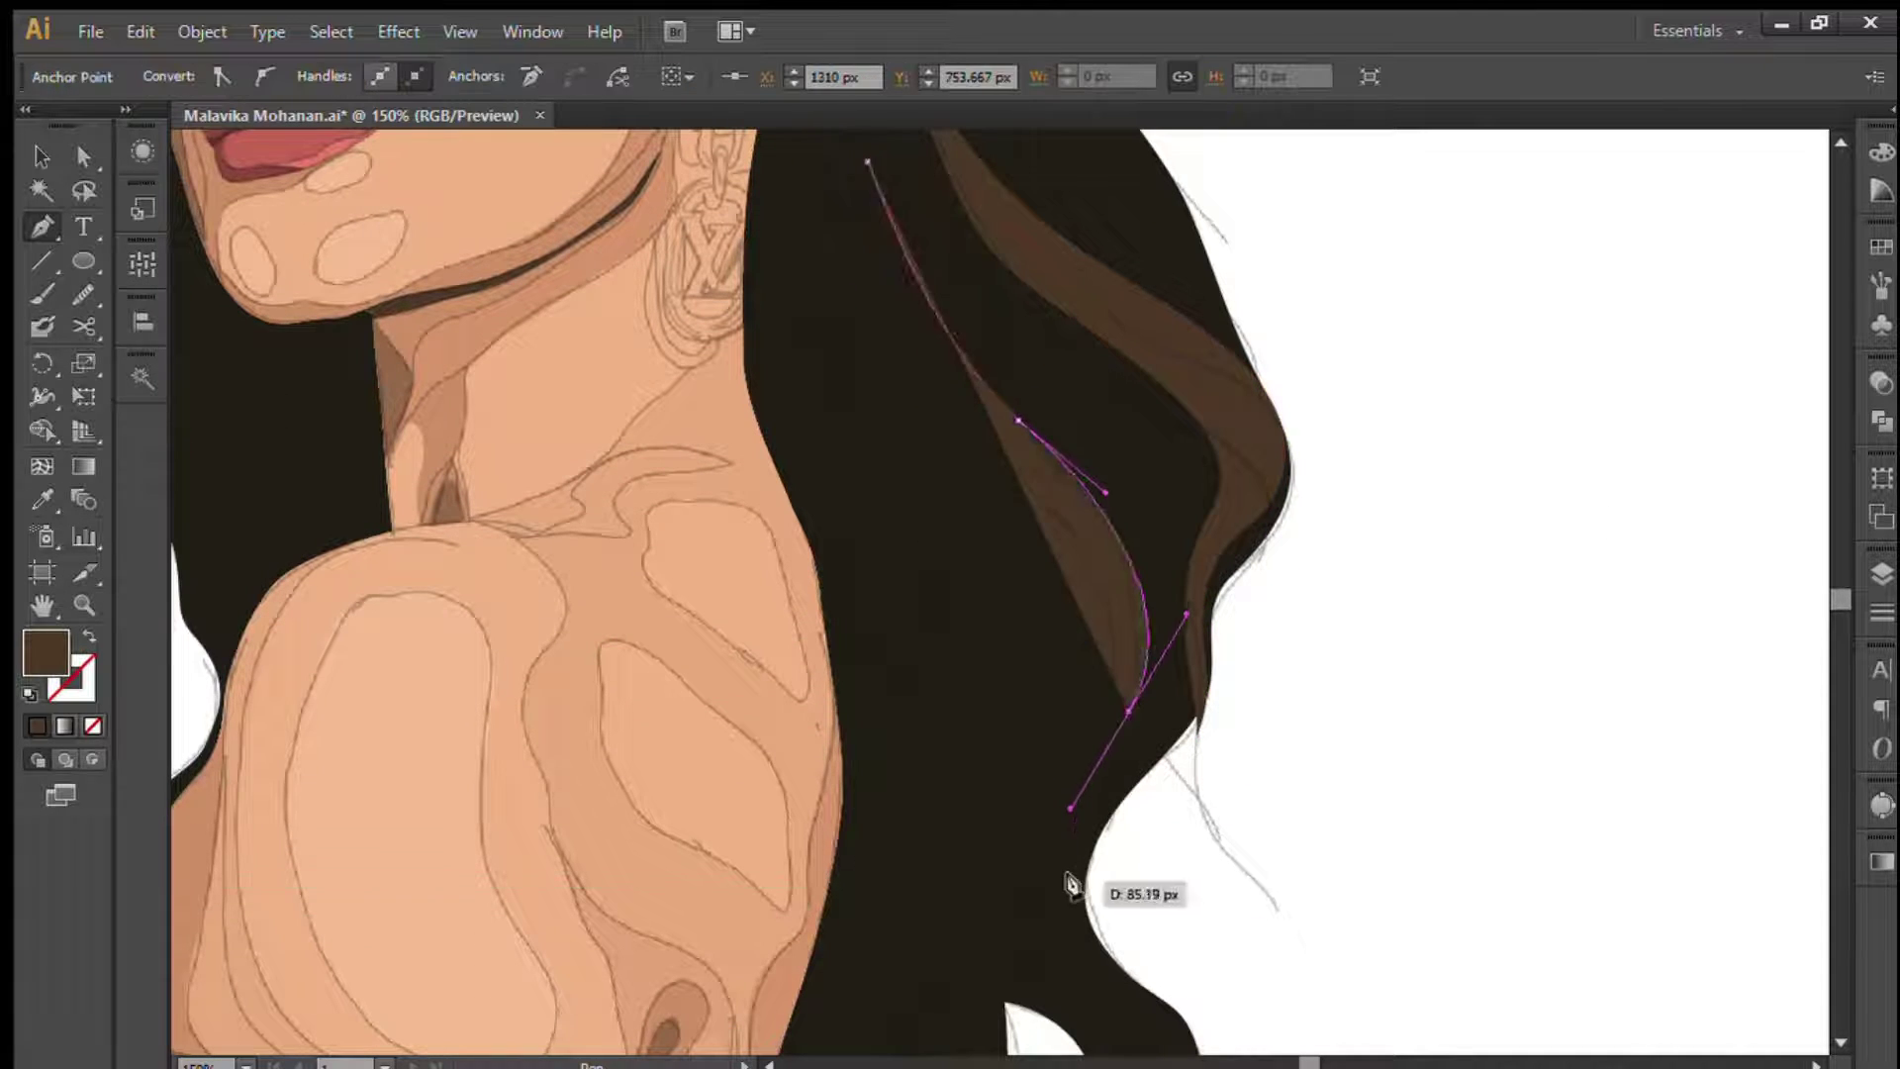
{"action": "left_click_drag", "start_coordinate": [1084, 911], "coordinate": [1026, 720]}
{"action": "left_click", "coordinate": [994, 734]}
{"action": "left_click", "coordinate": [987, 599]}
{"action": "left_click", "coordinate": [1047, 775]}
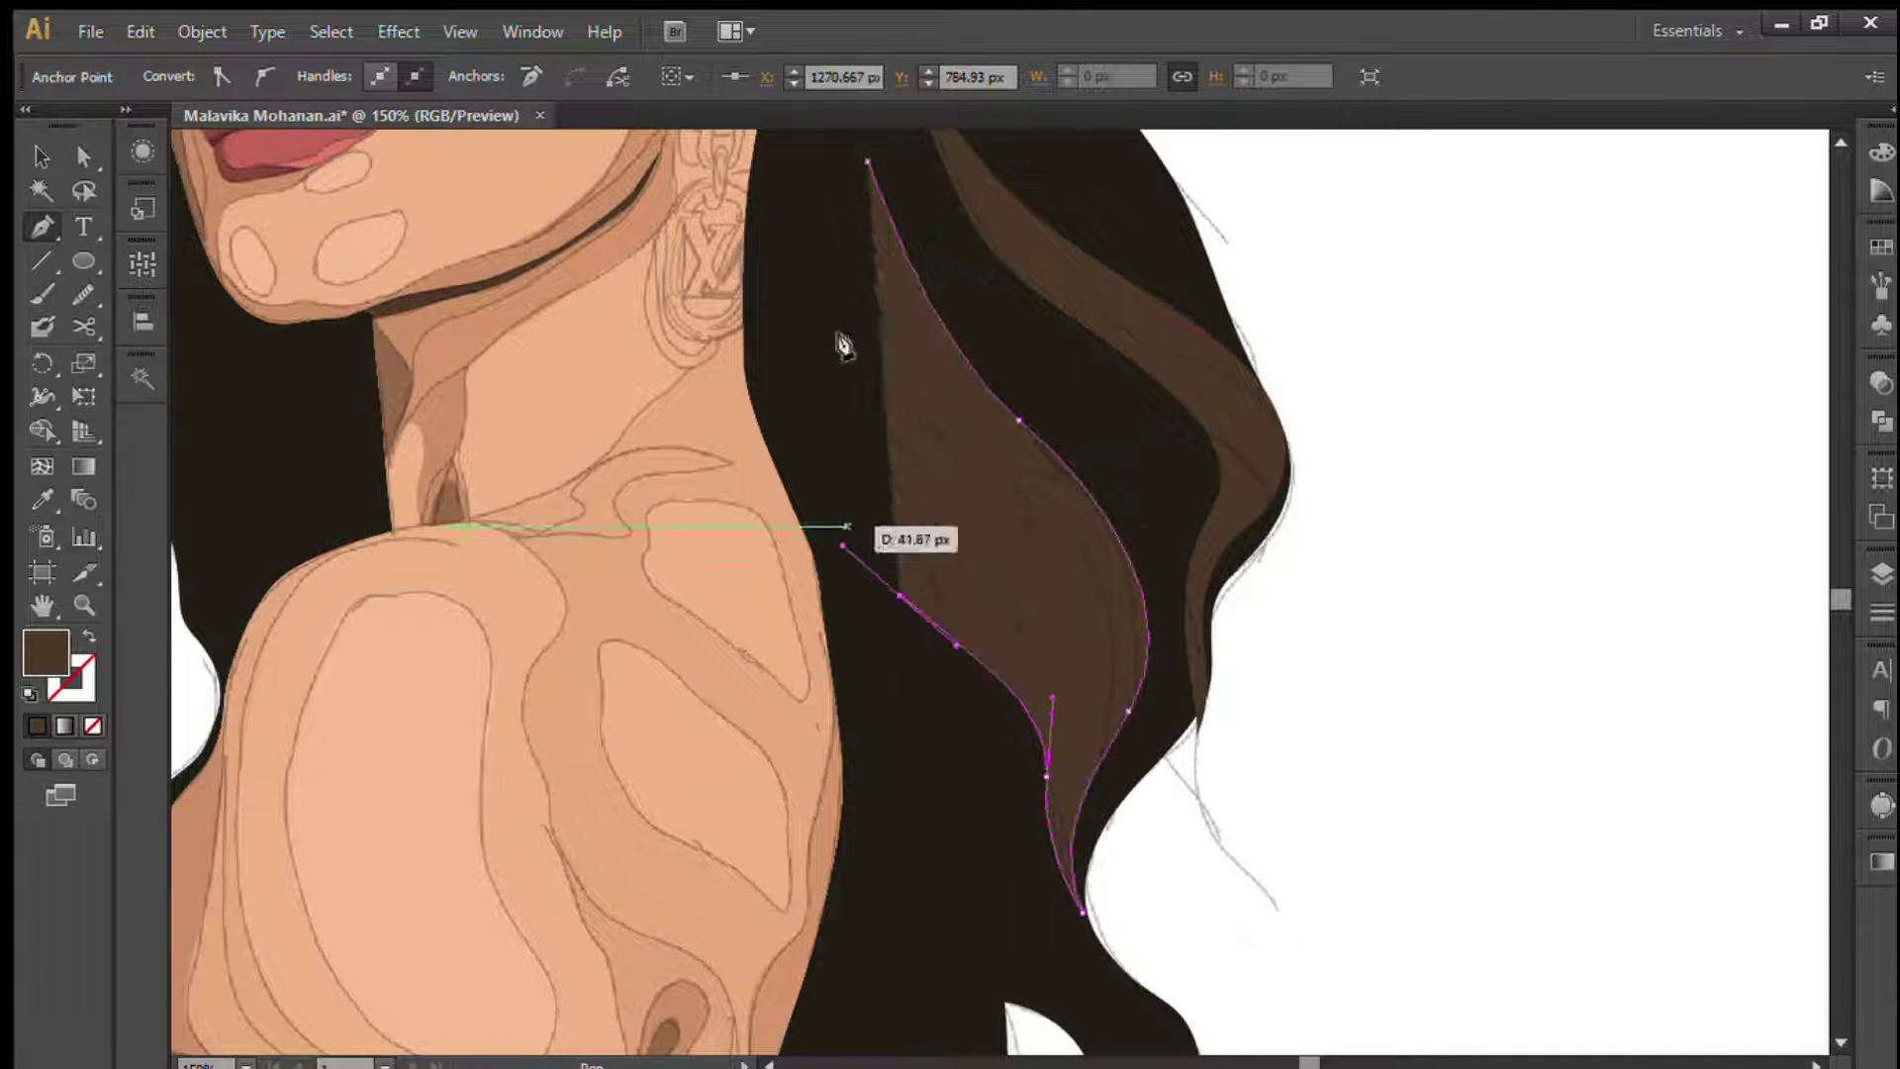
- Close one more strand along the inner hair edge and deselect it
{"action": "left_click", "coordinate": [990, 628]}
{"action": "left_click", "coordinate": [934, 590]}
{"action": "left_click_drag", "start_coordinate": [877, 551], "coordinate": [918, 543]}
{"action": "scroll", "coordinate": [919, 542], "scroll_direction": "up", "scroll_amount": 1}
{"action": "scroll", "coordinate": [904, 226], "scroll_direction": "up", "scroll_amount": 1}
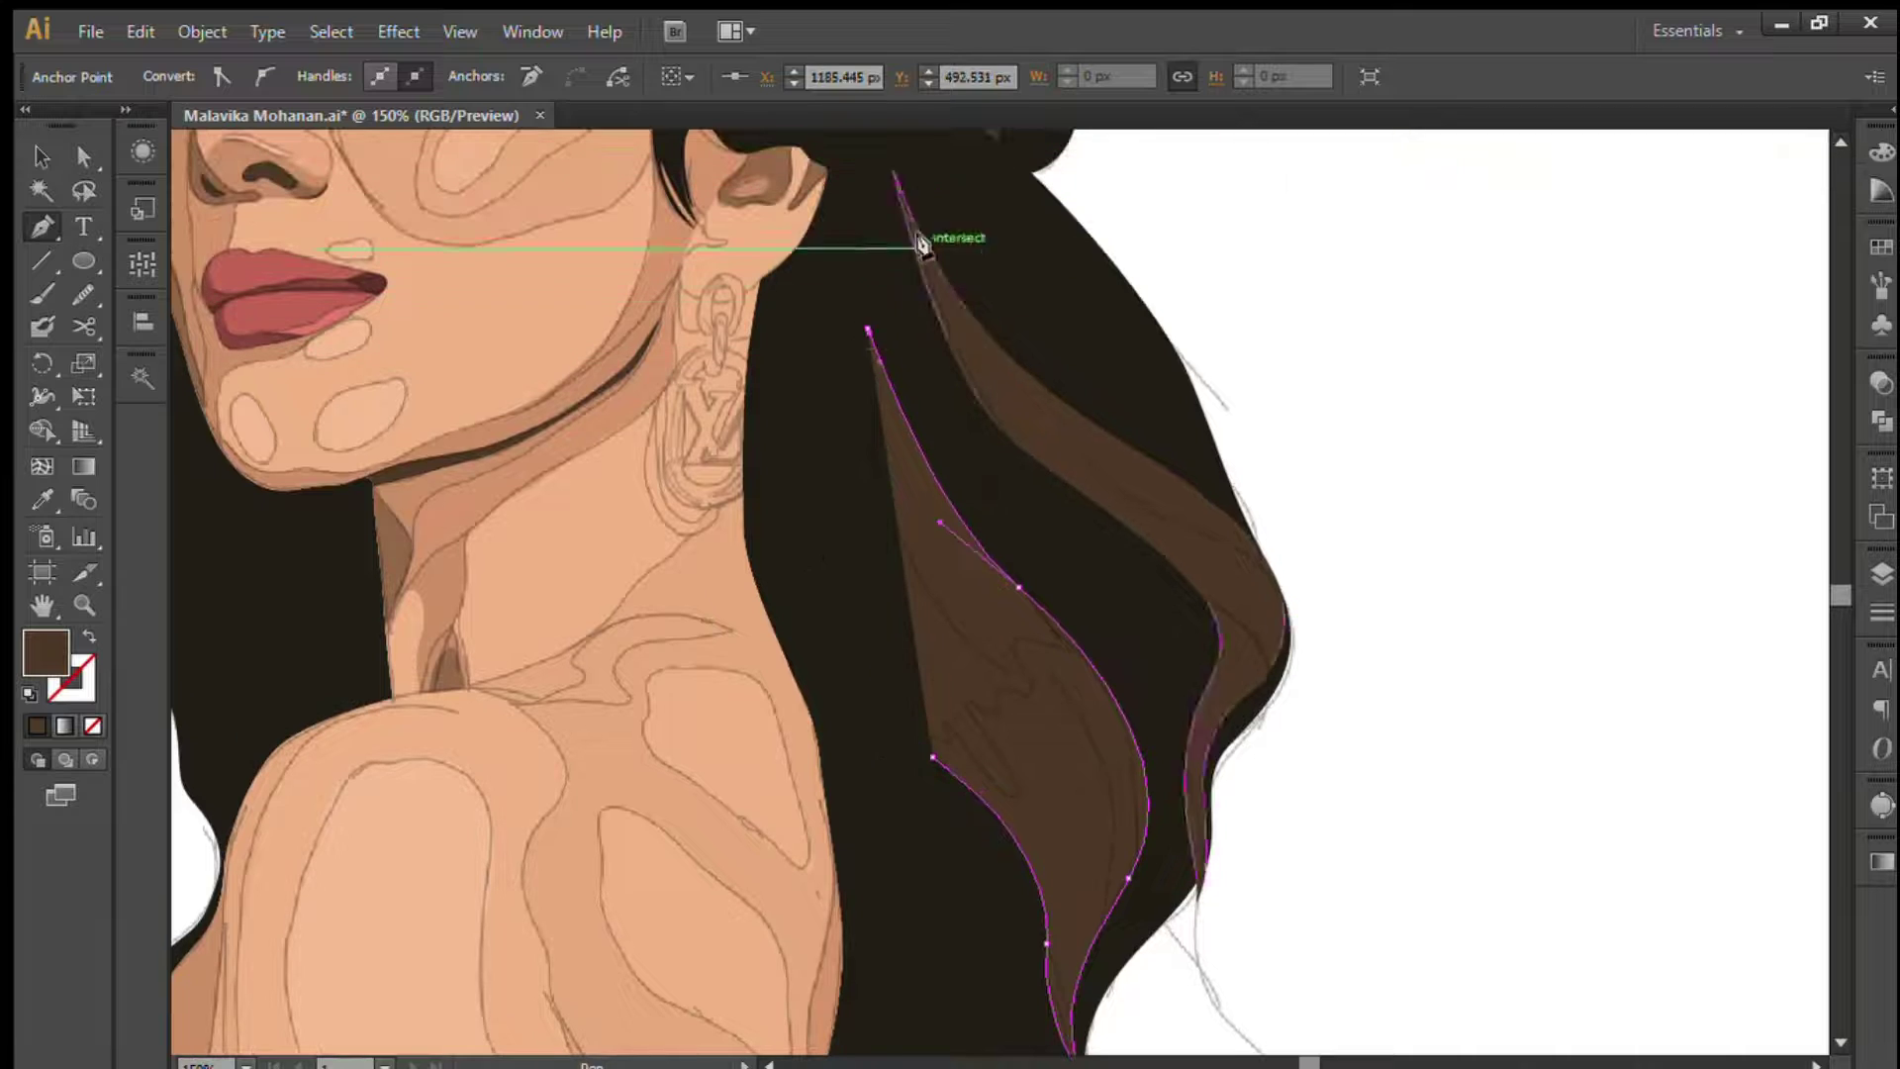
{"action": "left_click", "coordinate": [871, 329]}
{"action": "scroll", "coordinate": [931, 255], "scroll_direction": "up", "scroll_amount": 3}
{"action": "key", "text": "a"}
{"action": "scroll", "coordinate": [958, 373], "scroll_direction": "down", "scroll_amount": 1}
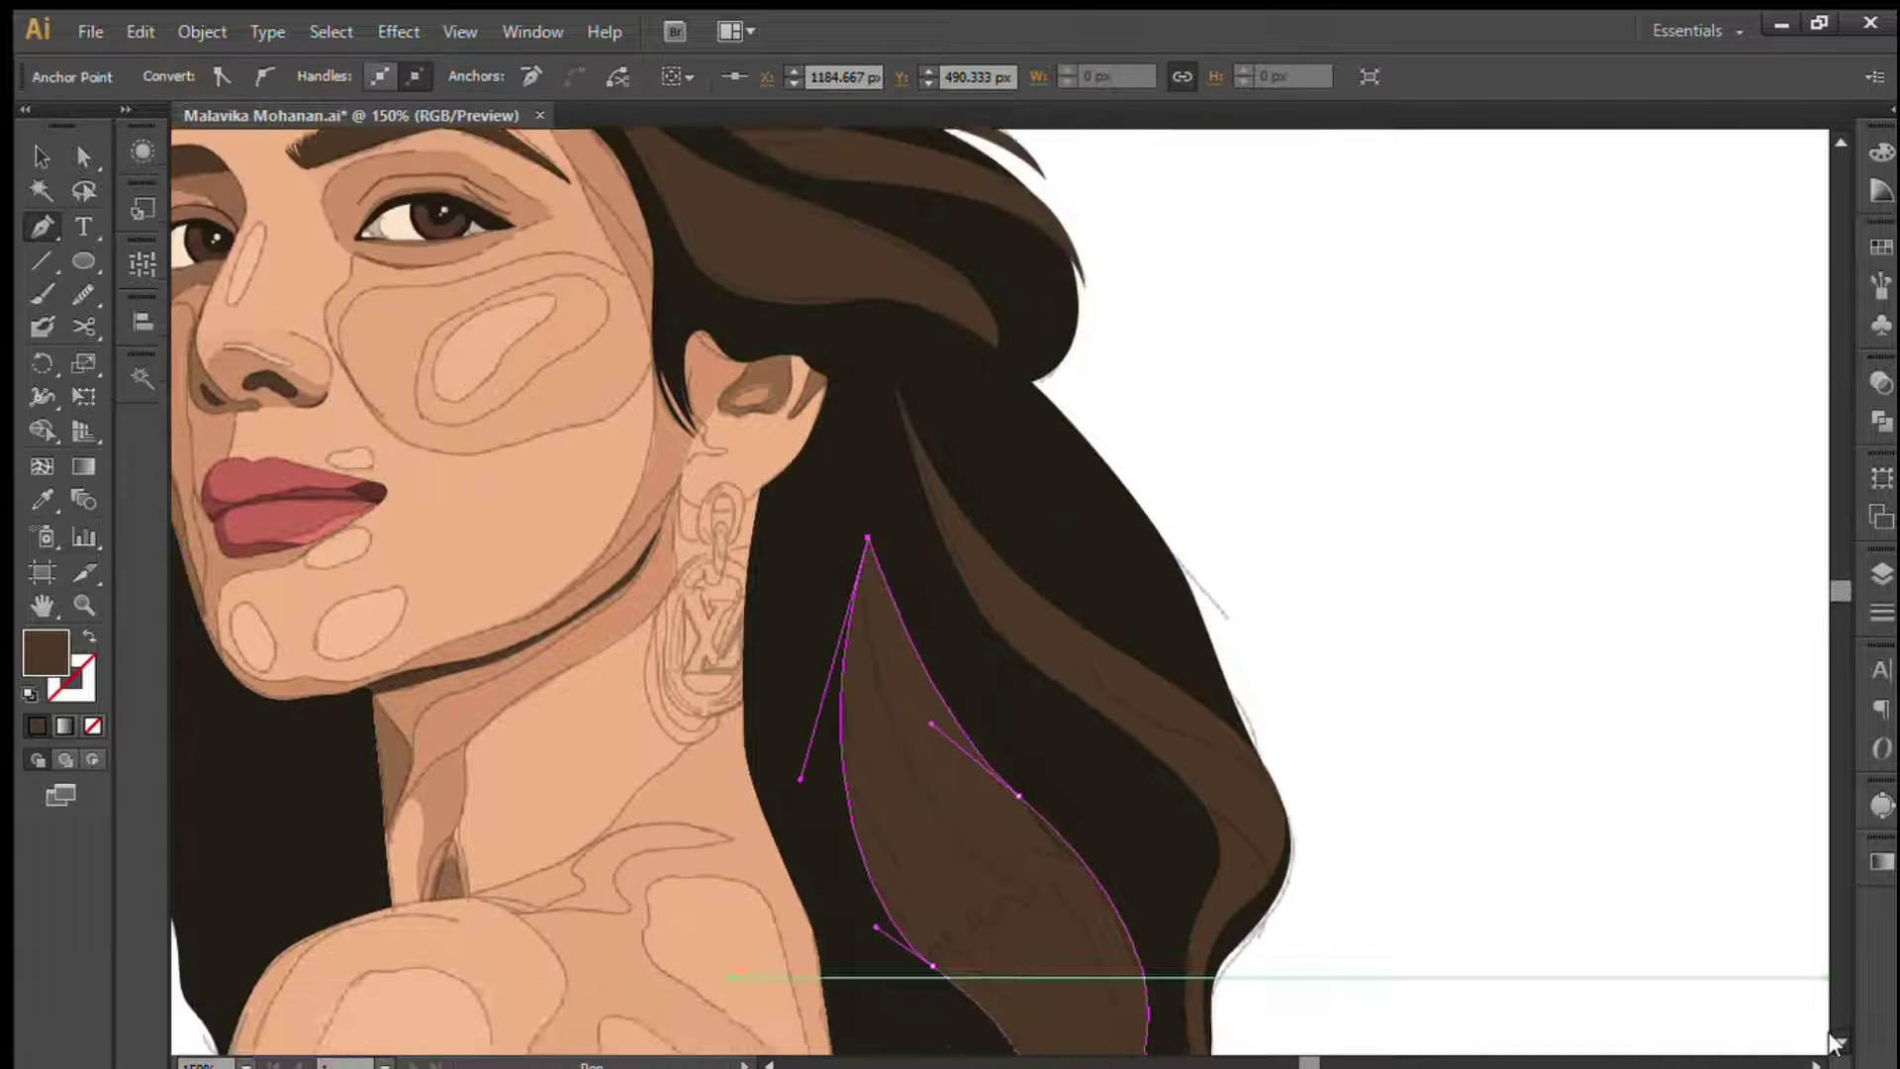
{"action": "scroll", "coordinate": [791, 326], "scroll_direction": "down", "scroll_amount": 7}
{"action": "key", "text": "ctrl+shift+a"}
- Pen-draw a closed brown strand curving down through the lower hair
{"action": "key", "text": "p"}
{"action": "scroll", "coordinate": [891, 376], "scroll_direction": "down", "scroll_amount": 3}
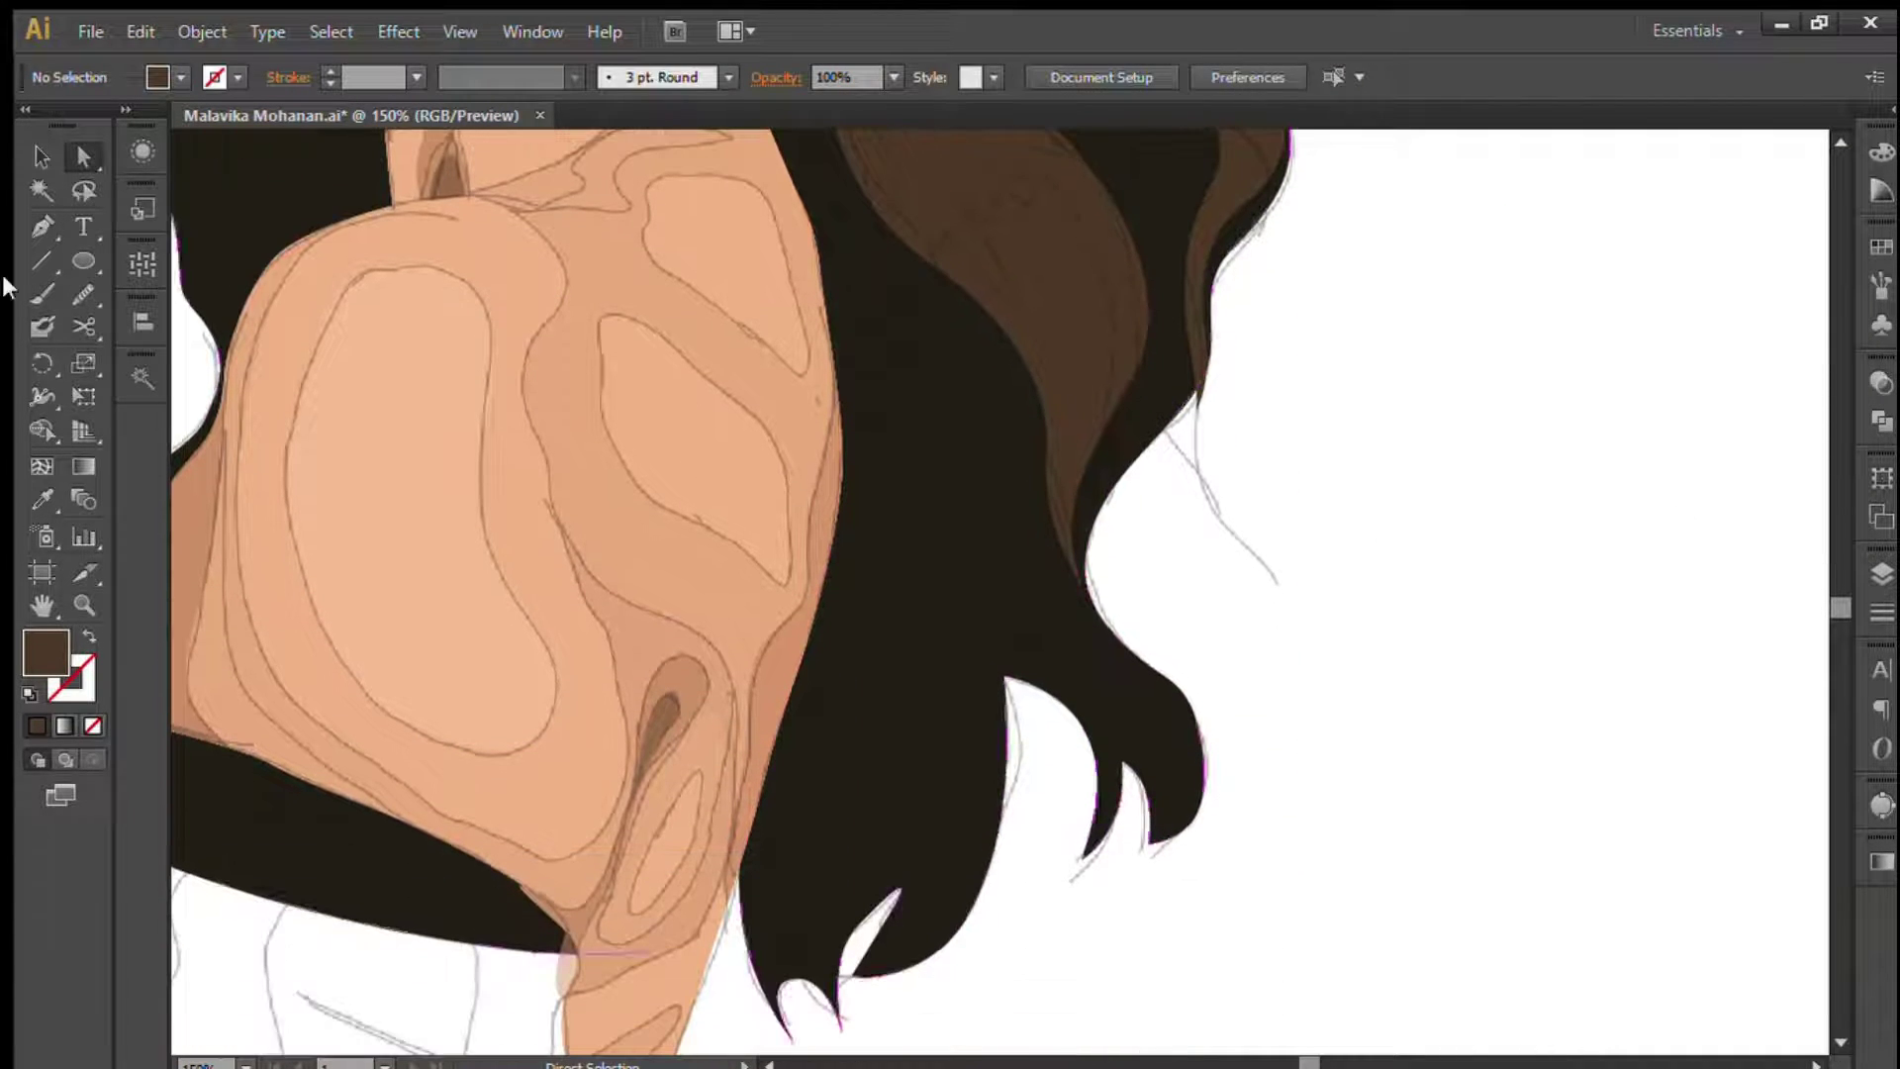
{"action": "left_click", "coordinate": [829, 201]}
{"action": "left_click_drag", "start_coordinate": [942, 407], "coordinate": [1031, 477]}
{"action": "left_click_drag", "start_coordinate": [1041, 610], "coordinate": [1042, 687]}
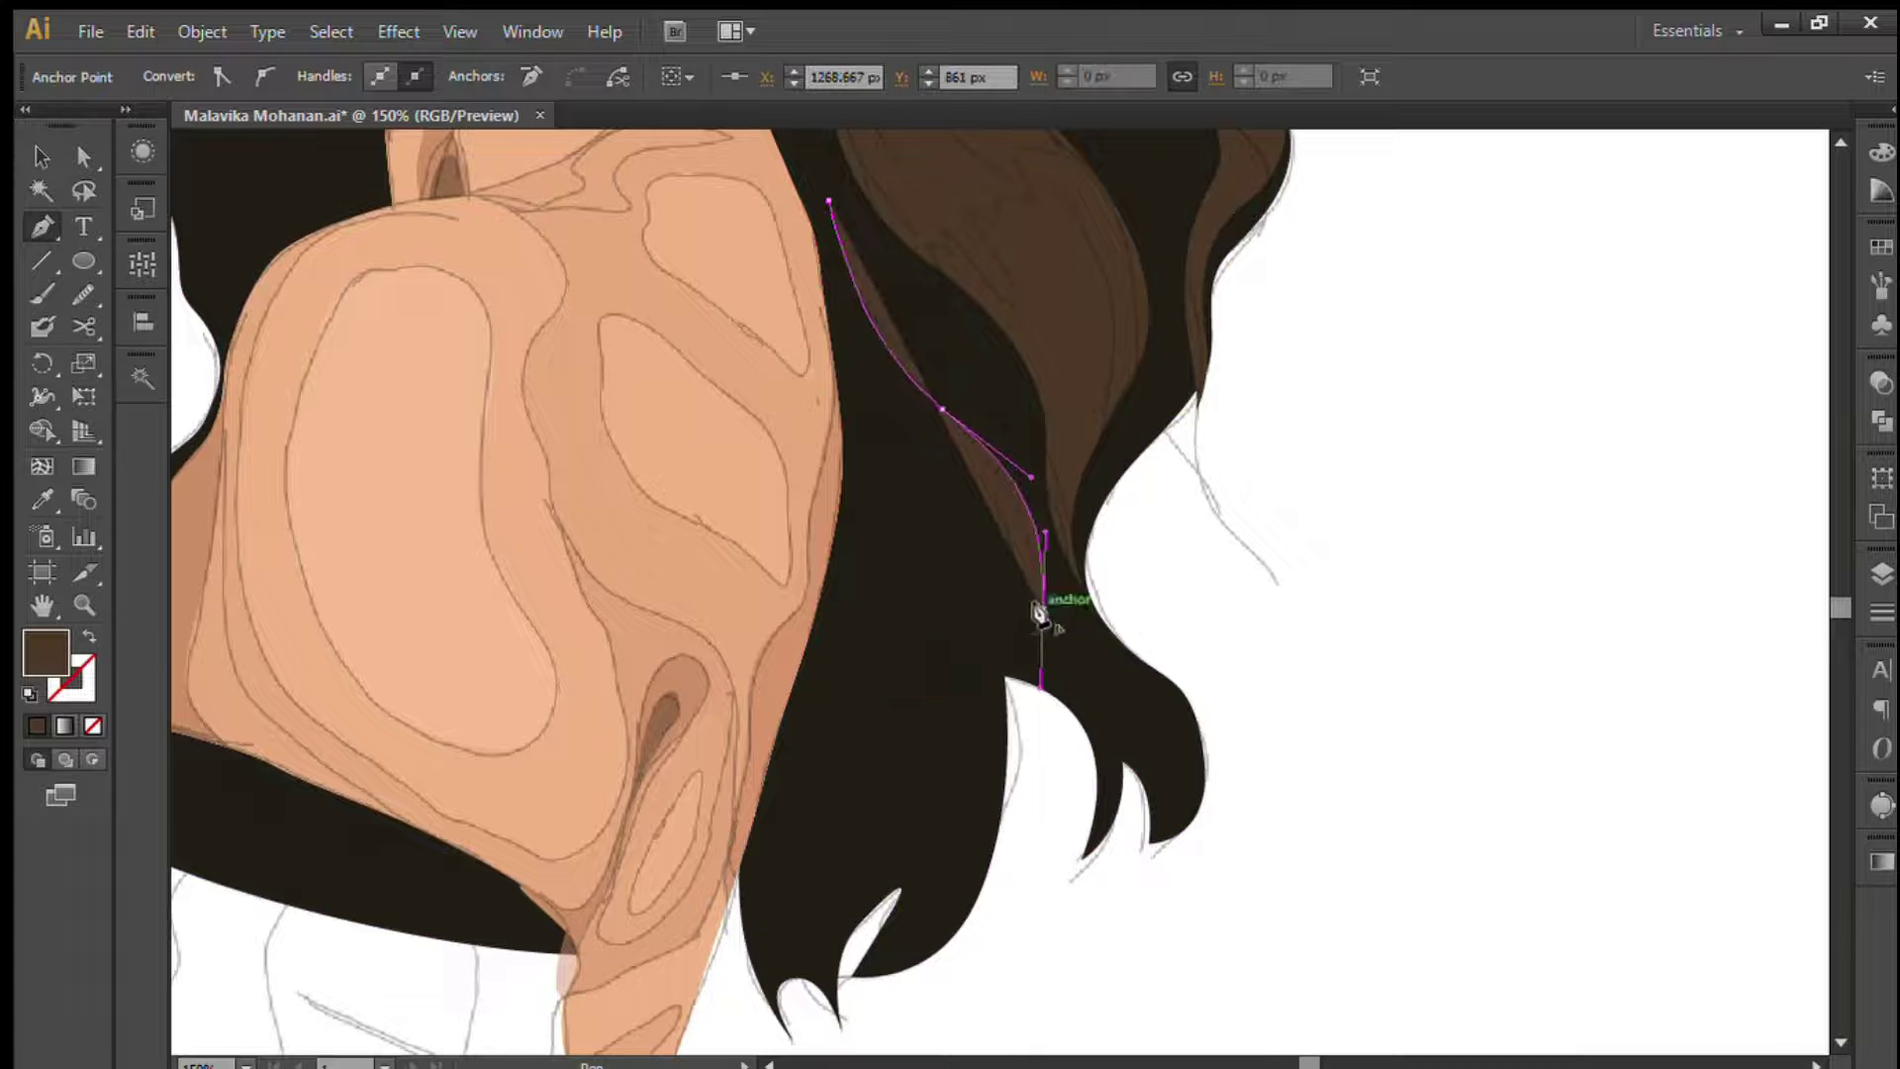
{"action": "left_click_drag", "start_coordinate": [959, 459], "coordinate": [881, 418]}
{"action": "scroll", "coordinate": [871, 416], "scroll_direction": "up", "scroll_amount": 5}
{"action": "left_click", "coordinate": [854, 714]}
{"action": "left_click", "coordinate": [829, 573]}
{"action": "scroll", "coordinate": [1826, 1051], "scroll_direction": "down", "scroll_amount": 1}
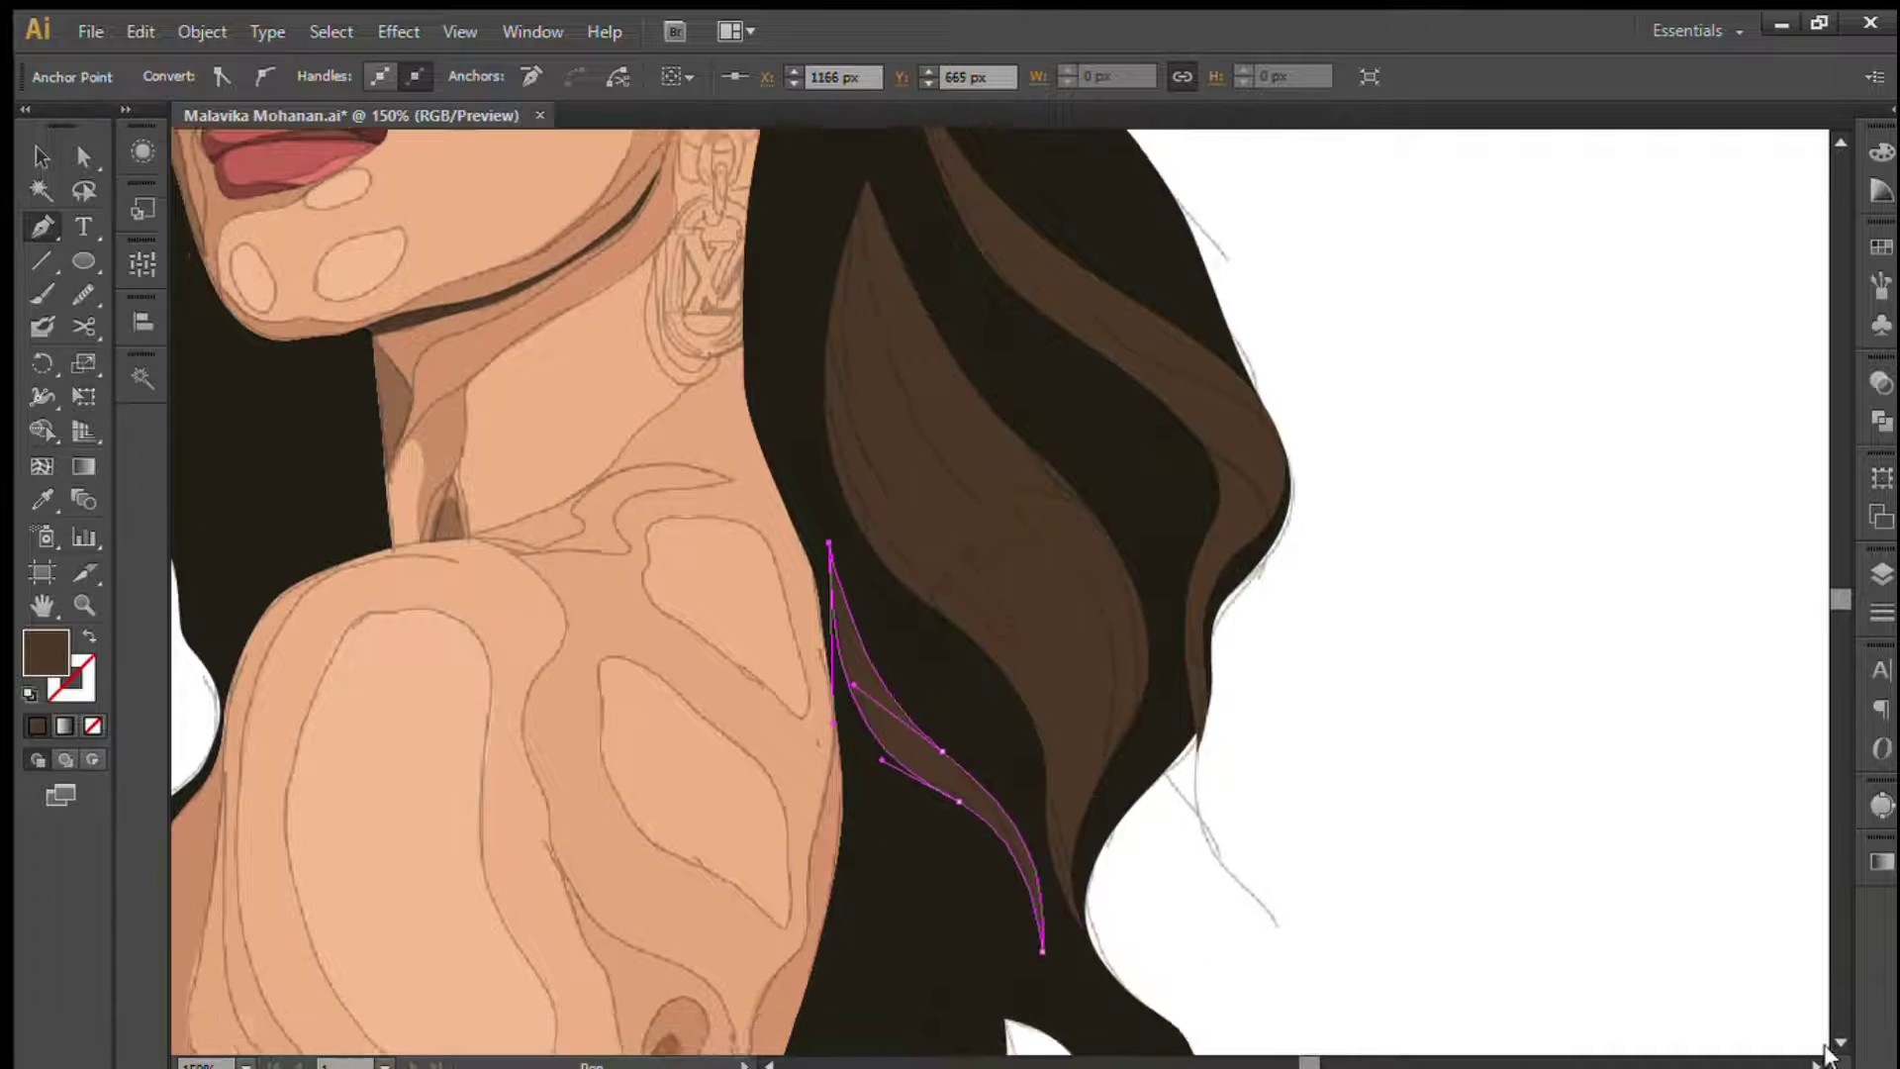
{"action": "scroll", "coordinate": [837, 403], "scroll_direction": "down", "scroll_amount": 3}
{"action": "key", "text": "ctrl+shift+a"}
- Draw another closed brown strand running down the curly hair ends
{"action": "left_click", "coordinate": [825, 309]}
{"action": "left_click_drag", "start_coordinate": [955, 564], "coordinate": [1158, 624]}
{"action": "left_click", "coordinate": [1190, 713]}
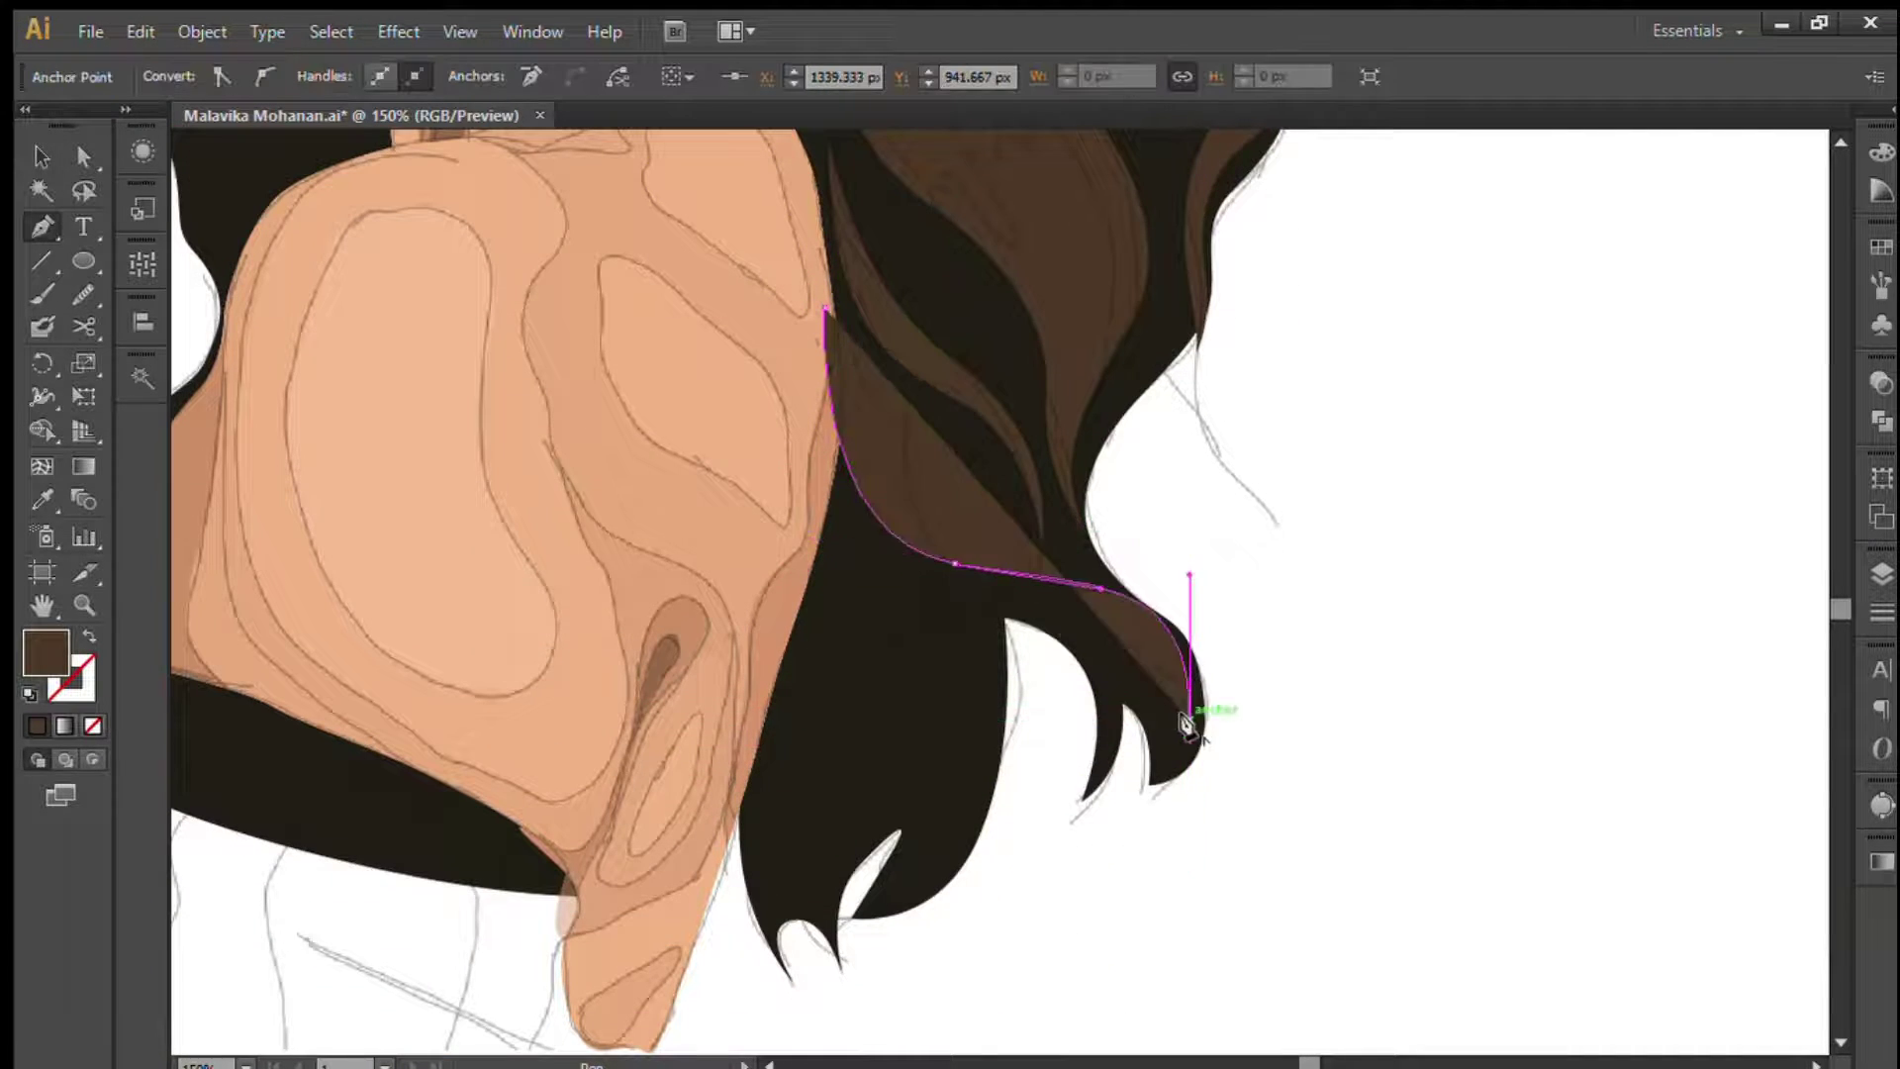
{"action": "left_click", "coordinate": [1031, 602]}
{"action": "left_click", "coordinate": [909, 606]}
{"action": "left_click_drag", "start_coordinate": [809, 535], "coordinate": [765, 373]}
{"action": "key", "text": "v"}
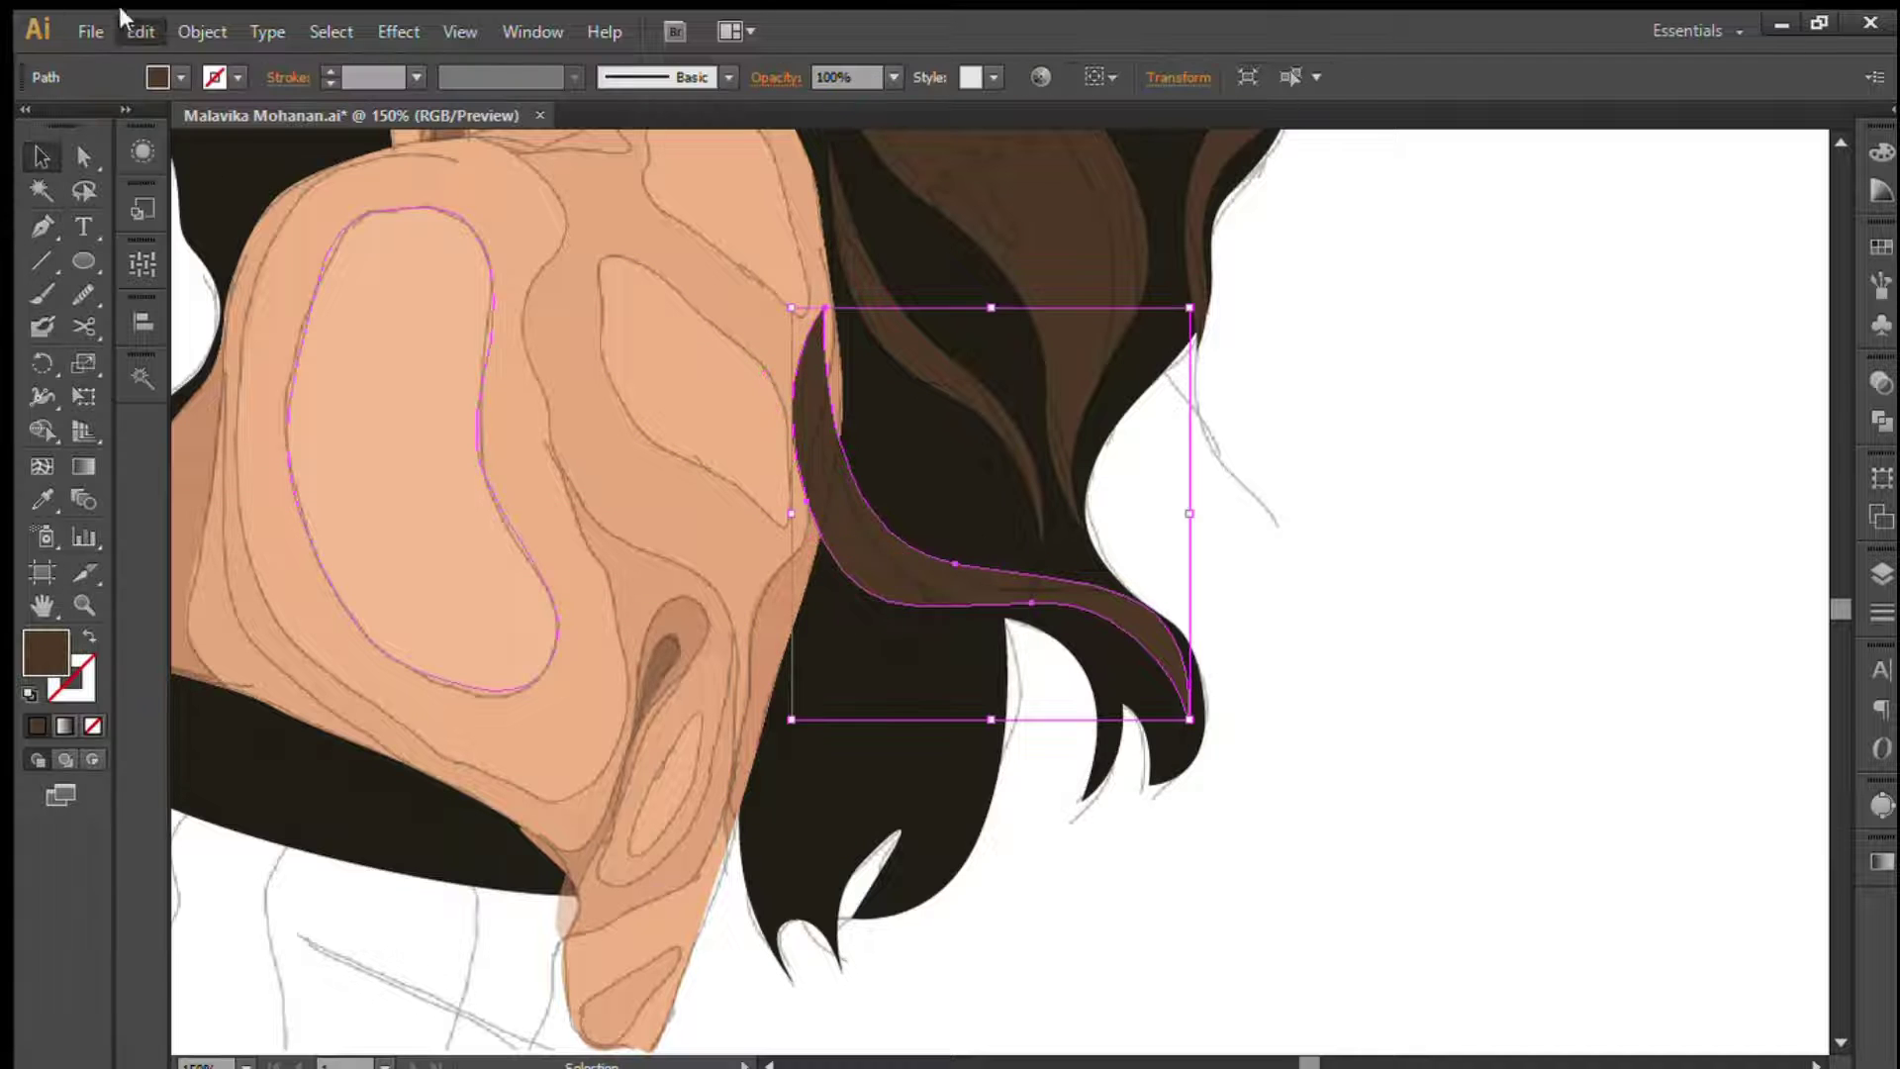
- Draw a curved brown strand near the hair ends by the shoulder
{"action": "key", "text": "ctrl+shift+a"}
{"action": "scroll", "coordinate": [891, 594], "scroll_direction": "down", "scroll_amount": 3}
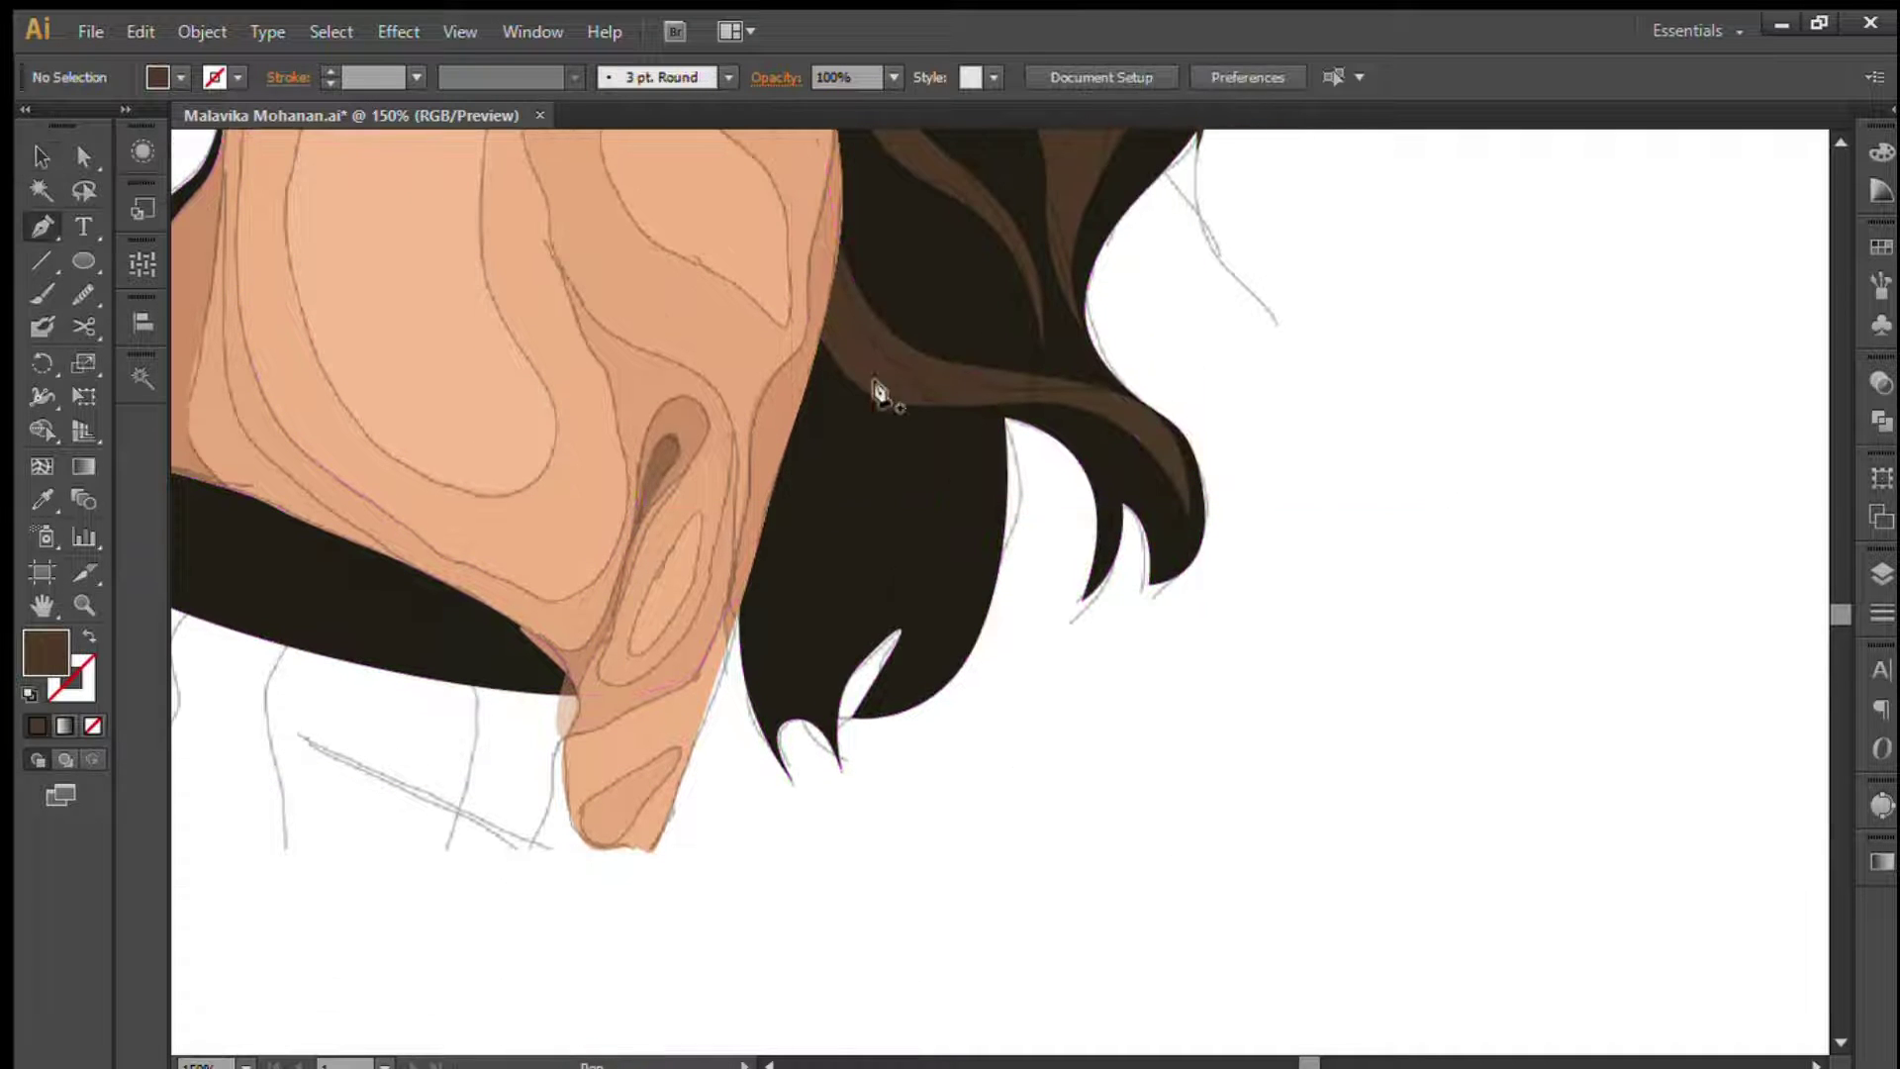
{"action": "left_click", "coordinate": [829, 265]}
{"action": "left_click_drag", "start_coordinate": [881, 543], "coordinate": [953, 561]}
{"action": "left_click", "coordinate": [916, 683]}
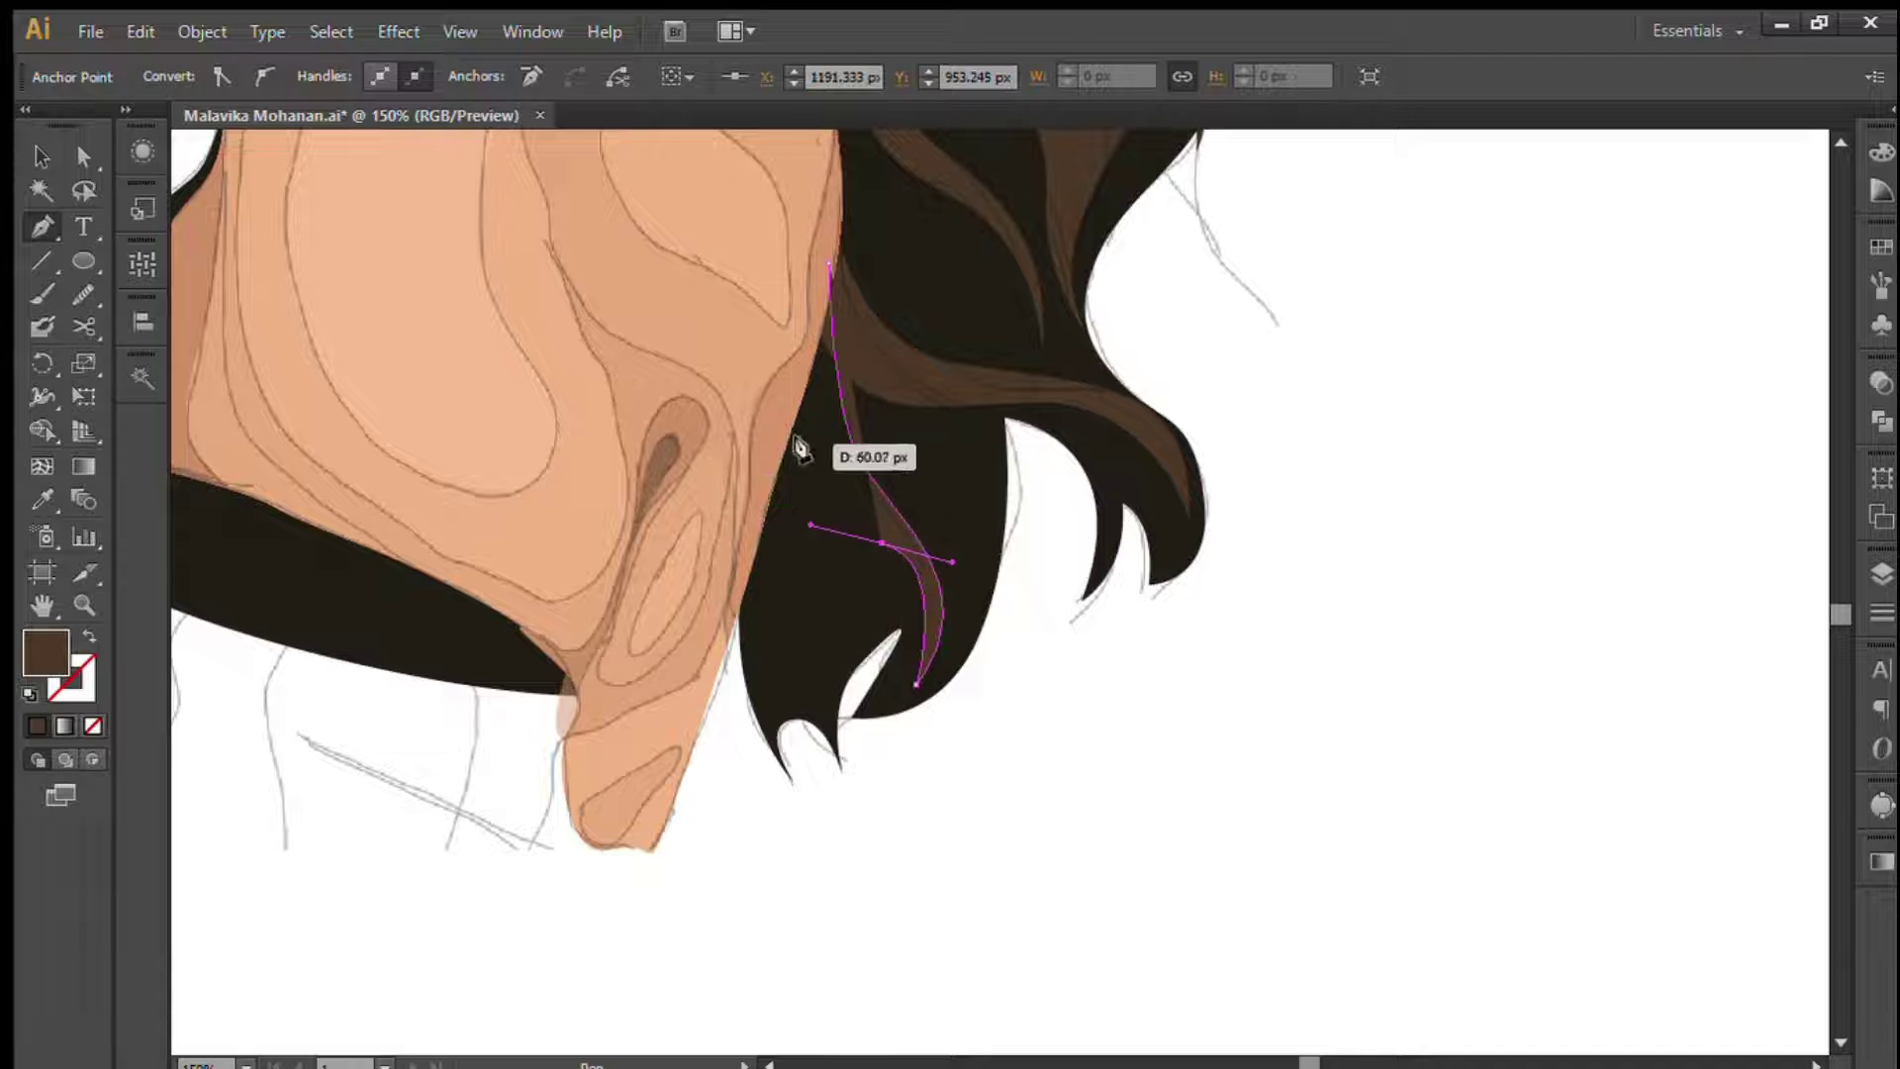
{"action": "left_click", "coordinate": [788, 674]}
{"action": "left_click", "coordinate": [750, 621]}
{"action": "left_click_drag", "start_coordinate": [751, 569], "coordinate": [679, 566]}
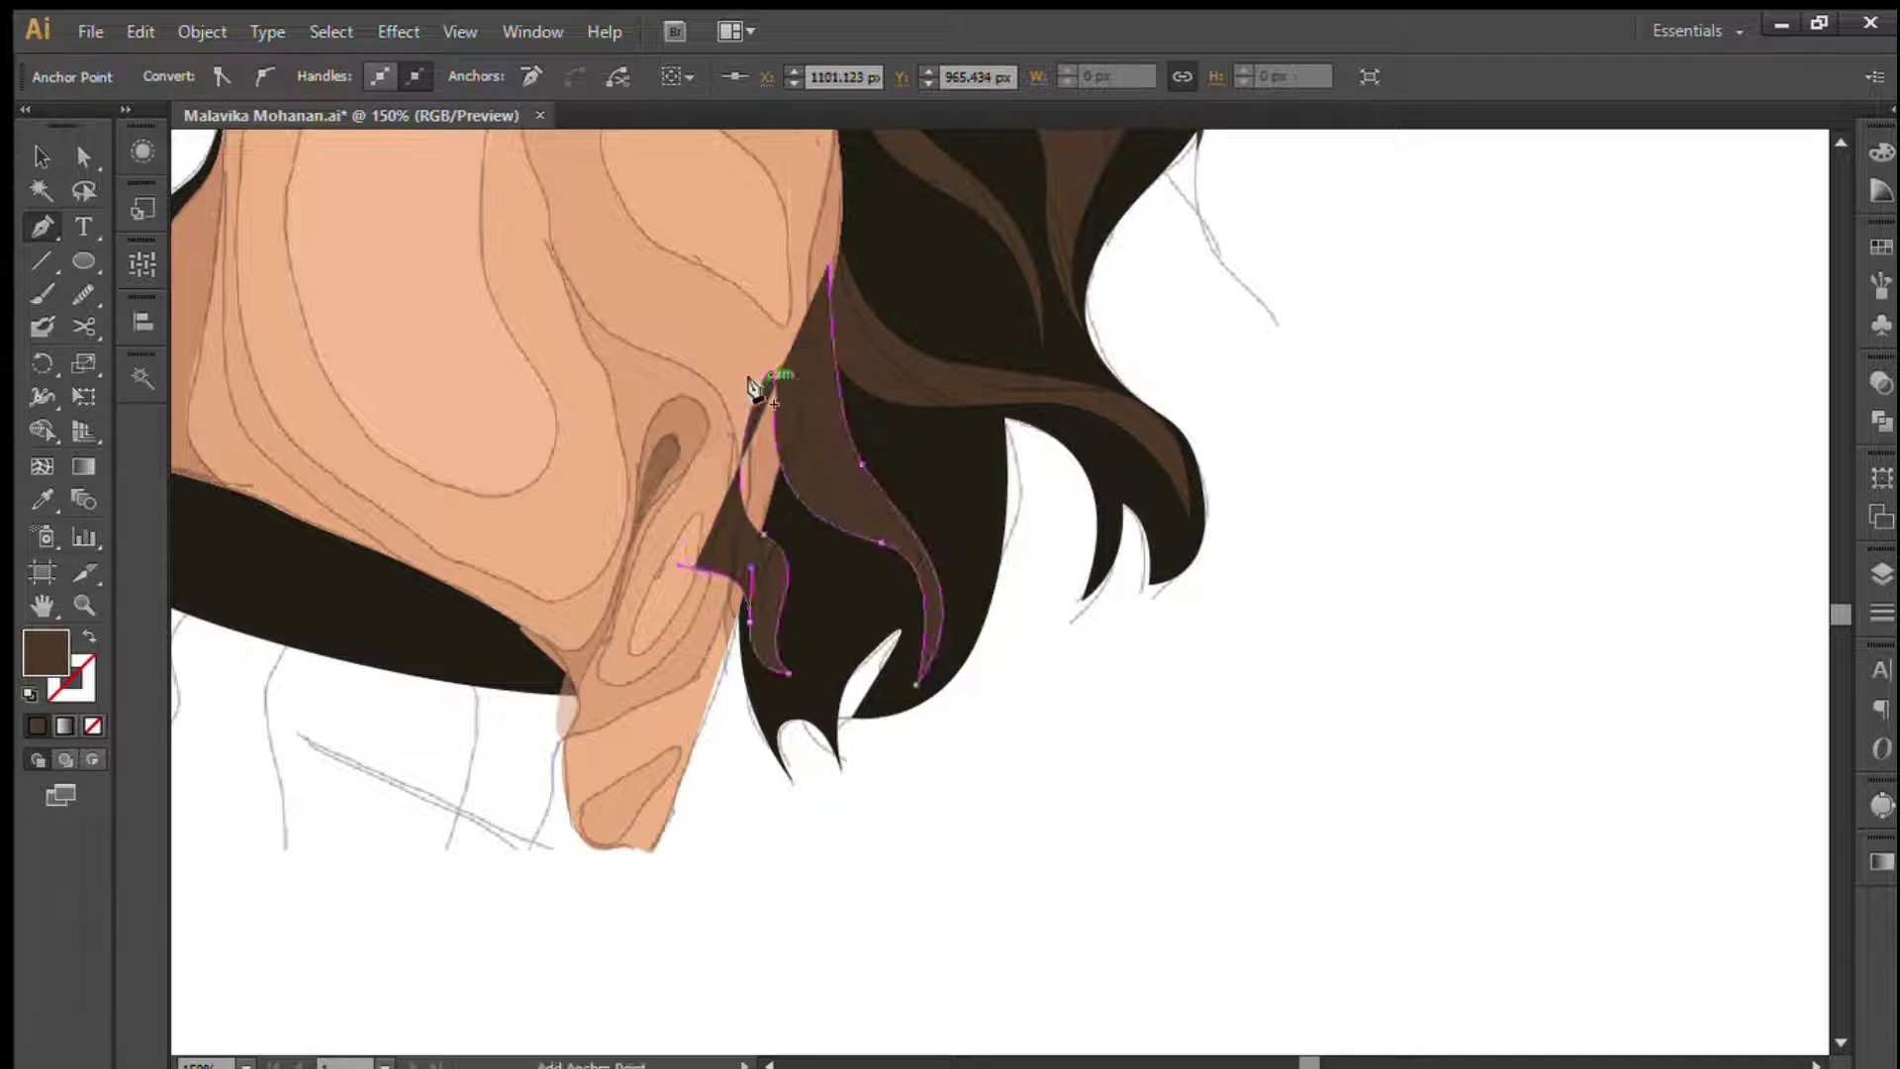
{"action": "left_click", "coordinate": [715, 339]}
{"action": "left_click_drag", "start_coordinate": [829, 265], "coordinate": [920, 222]}
- Select the new strand and drag its anchors with Direct Selection to reshape it
{"action": "left_click", "coordinate": [42, 157]}
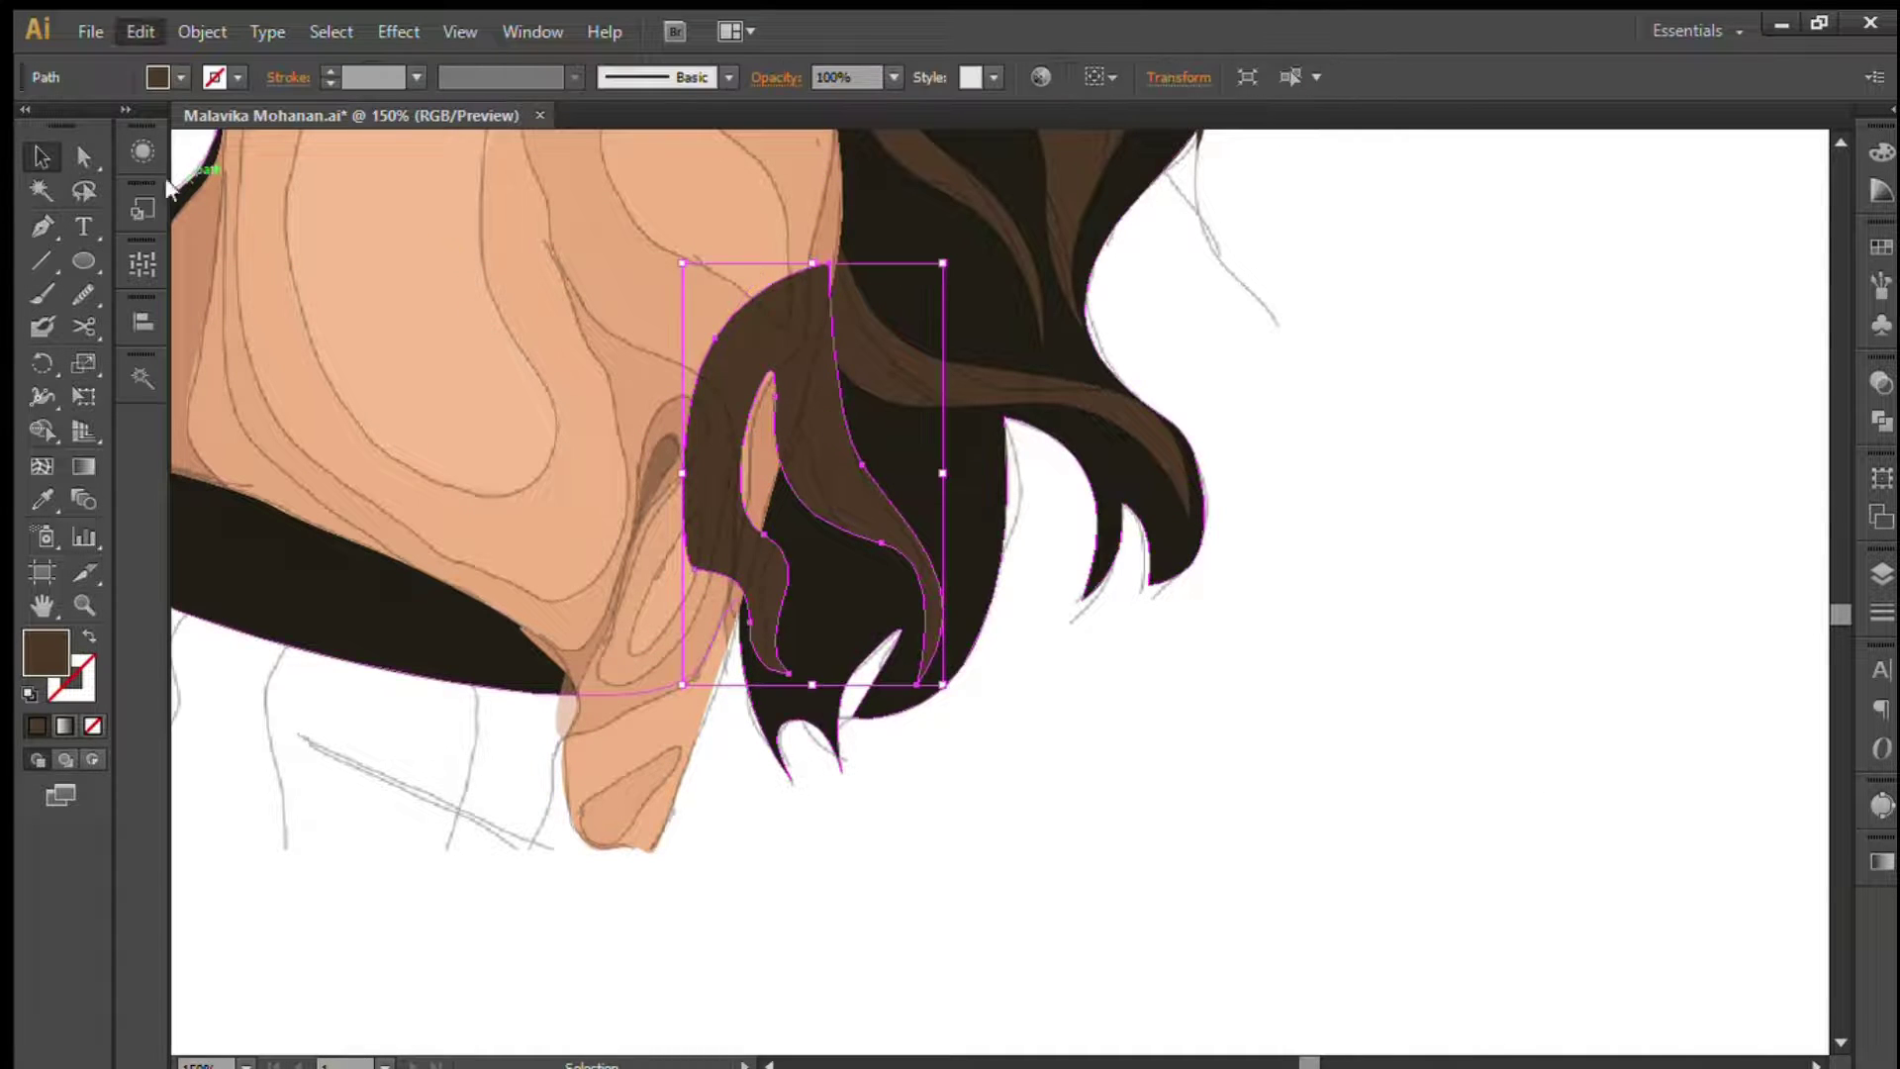
{"action": "left_click", "coordinate": [205, 188]}
{"action": "left_click", "coordinate": [1461, 406]}
{"action": "left_click", "coordinate": [895, 555]}
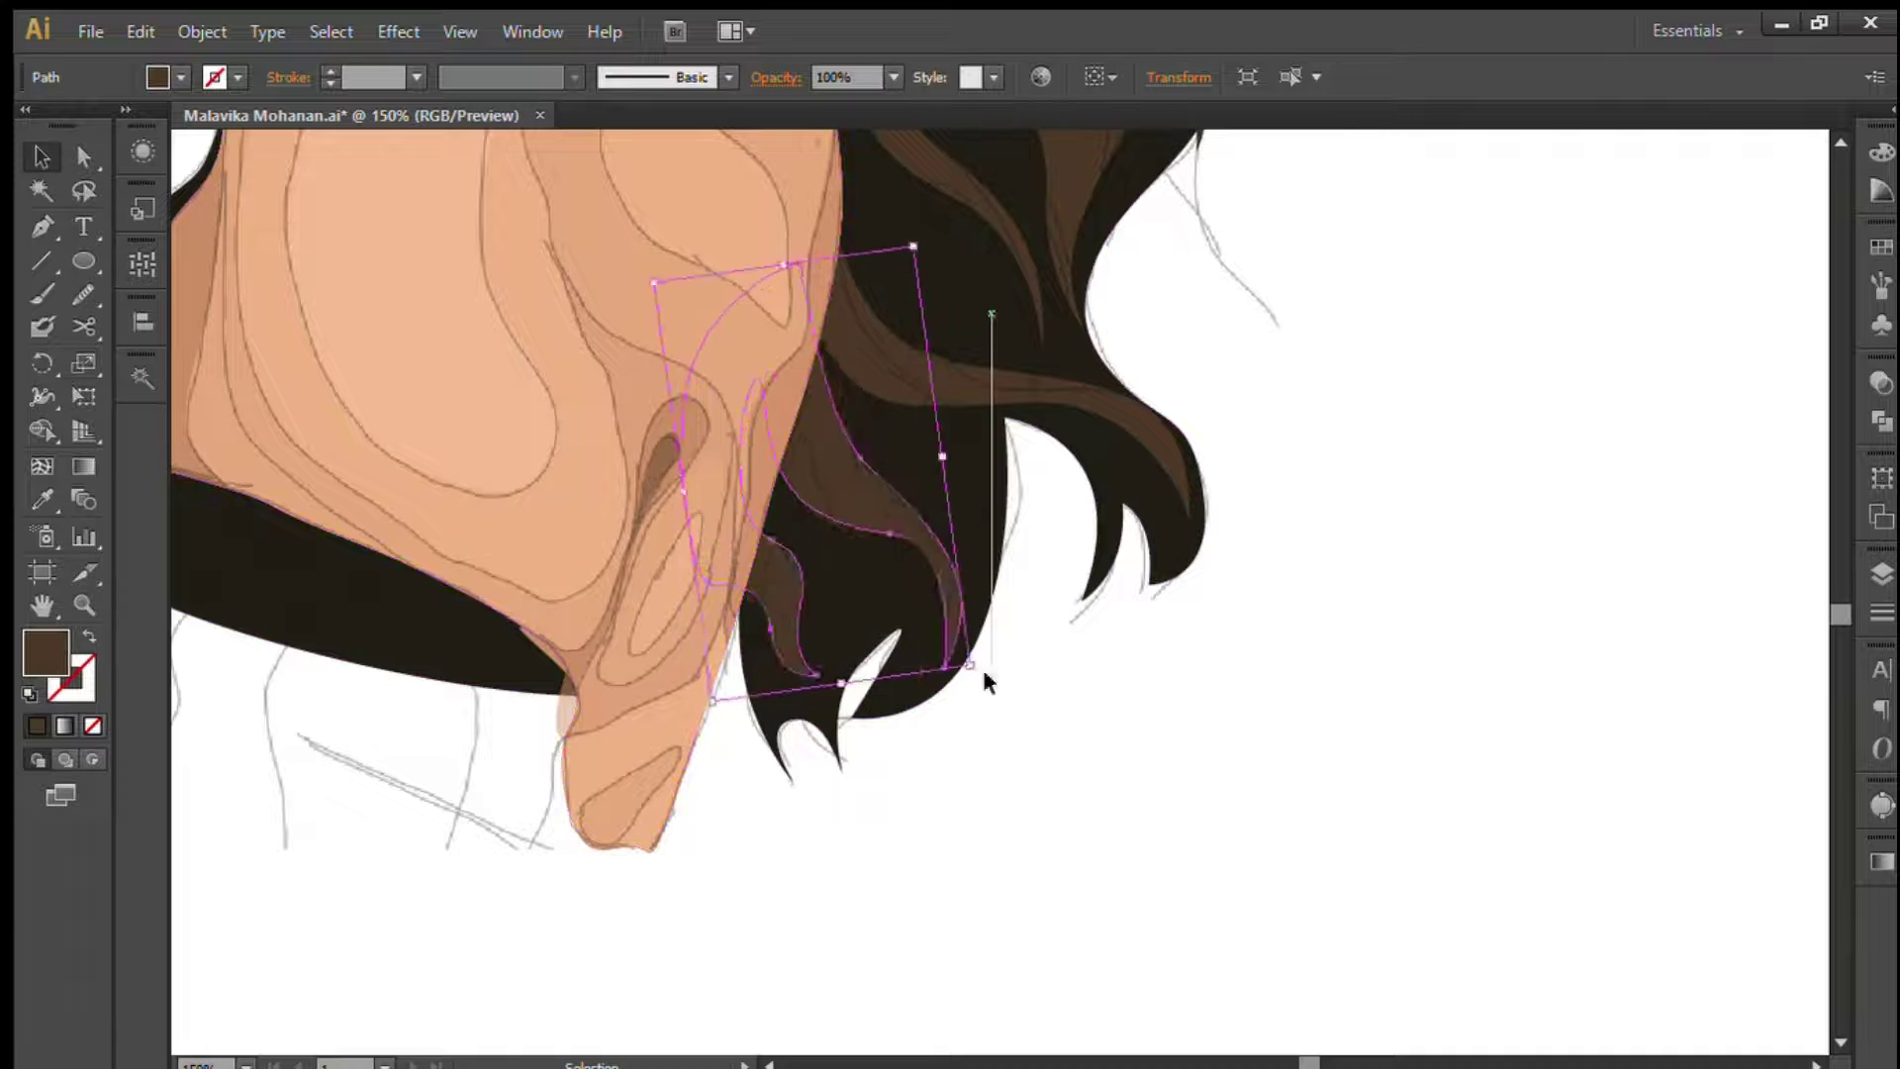
{"action": "key", "text": "a"}
{"action": "mouse_move", "coordinate": [975, 573]}
{"action": "left_mouse_down"}
{"action": "mouse_move", "coordinate": [888, 507]}
{"action": "mouse_move", "coordinate": [925, 653]}
{"action": "left_mouse_up"}
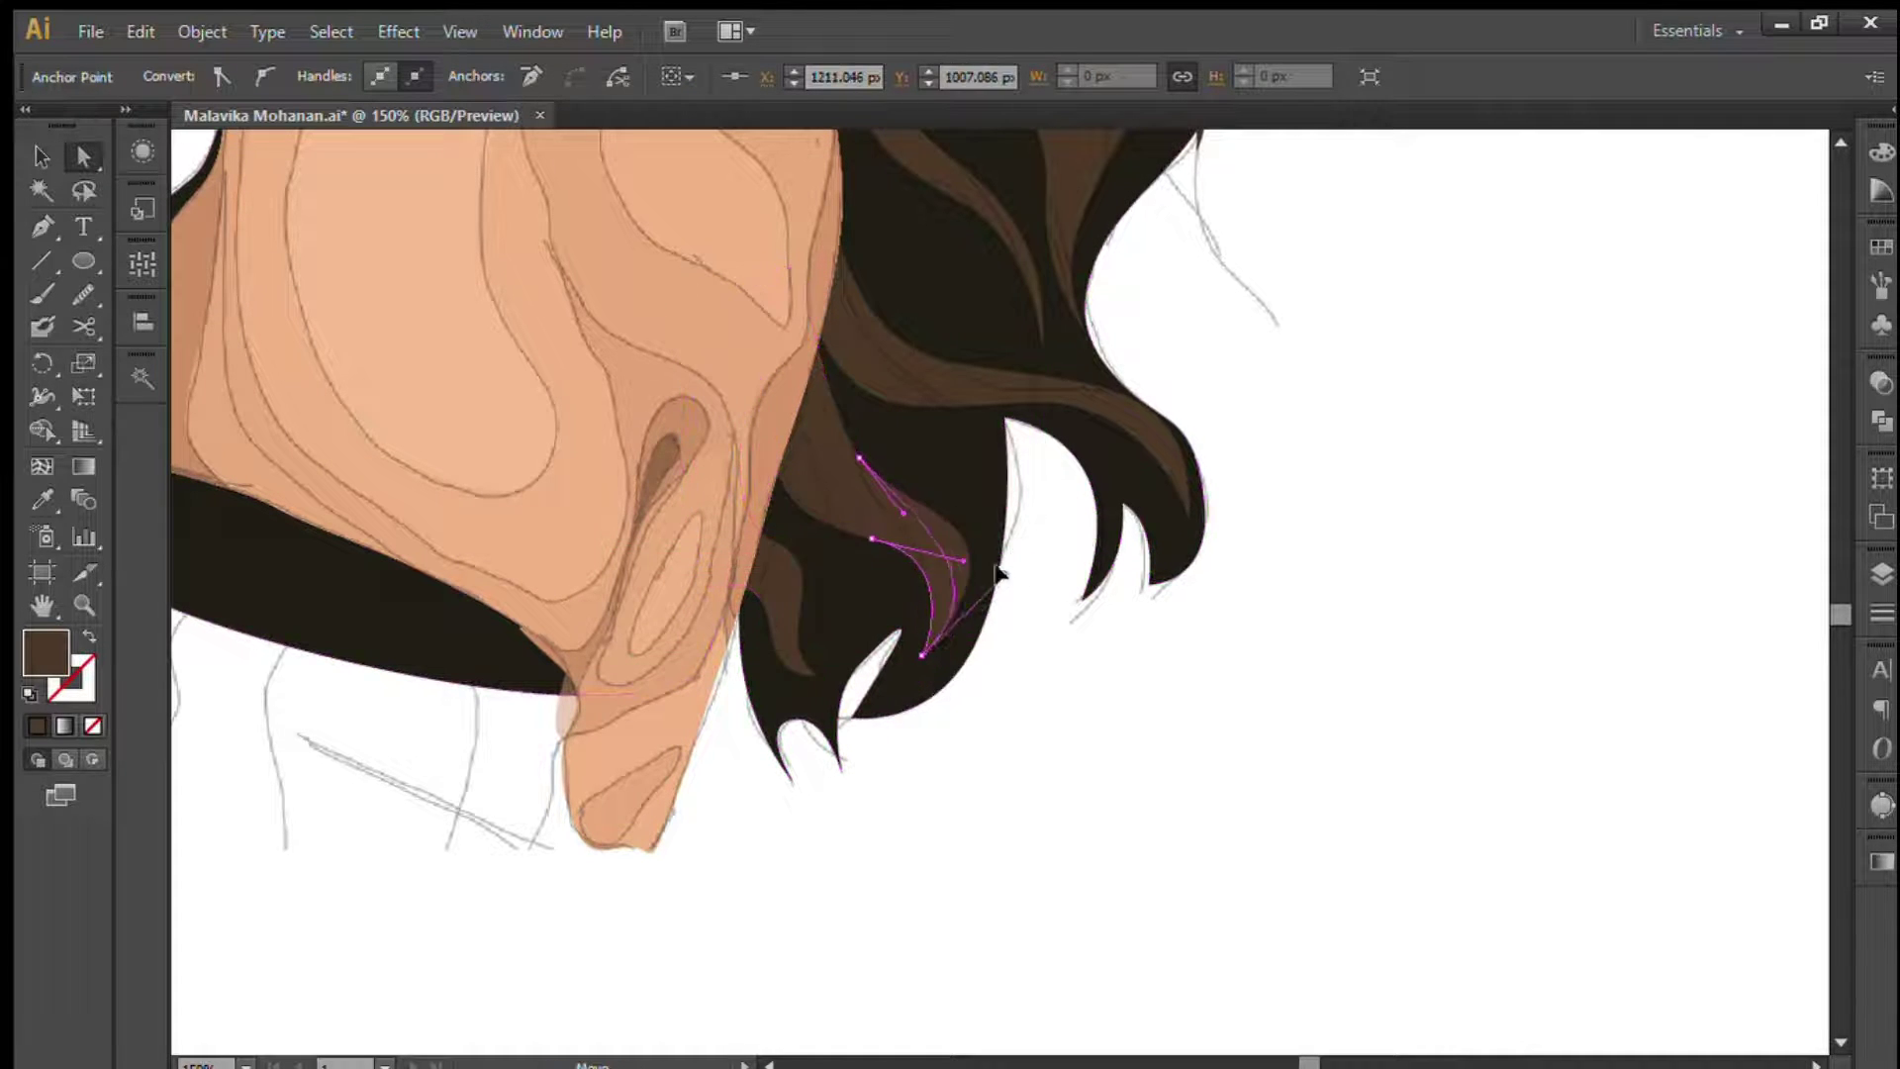
{"action": "key", "text": "ctrl+shift+a"}
{"action": "left_click_drag", "start_coordinate": [829, 487], "coordinate": [818, 459]}
- Trace the earring pendant's closed outline from its top loop around the bottom
{"action": "key", "text": "ctrl+shift+a"}
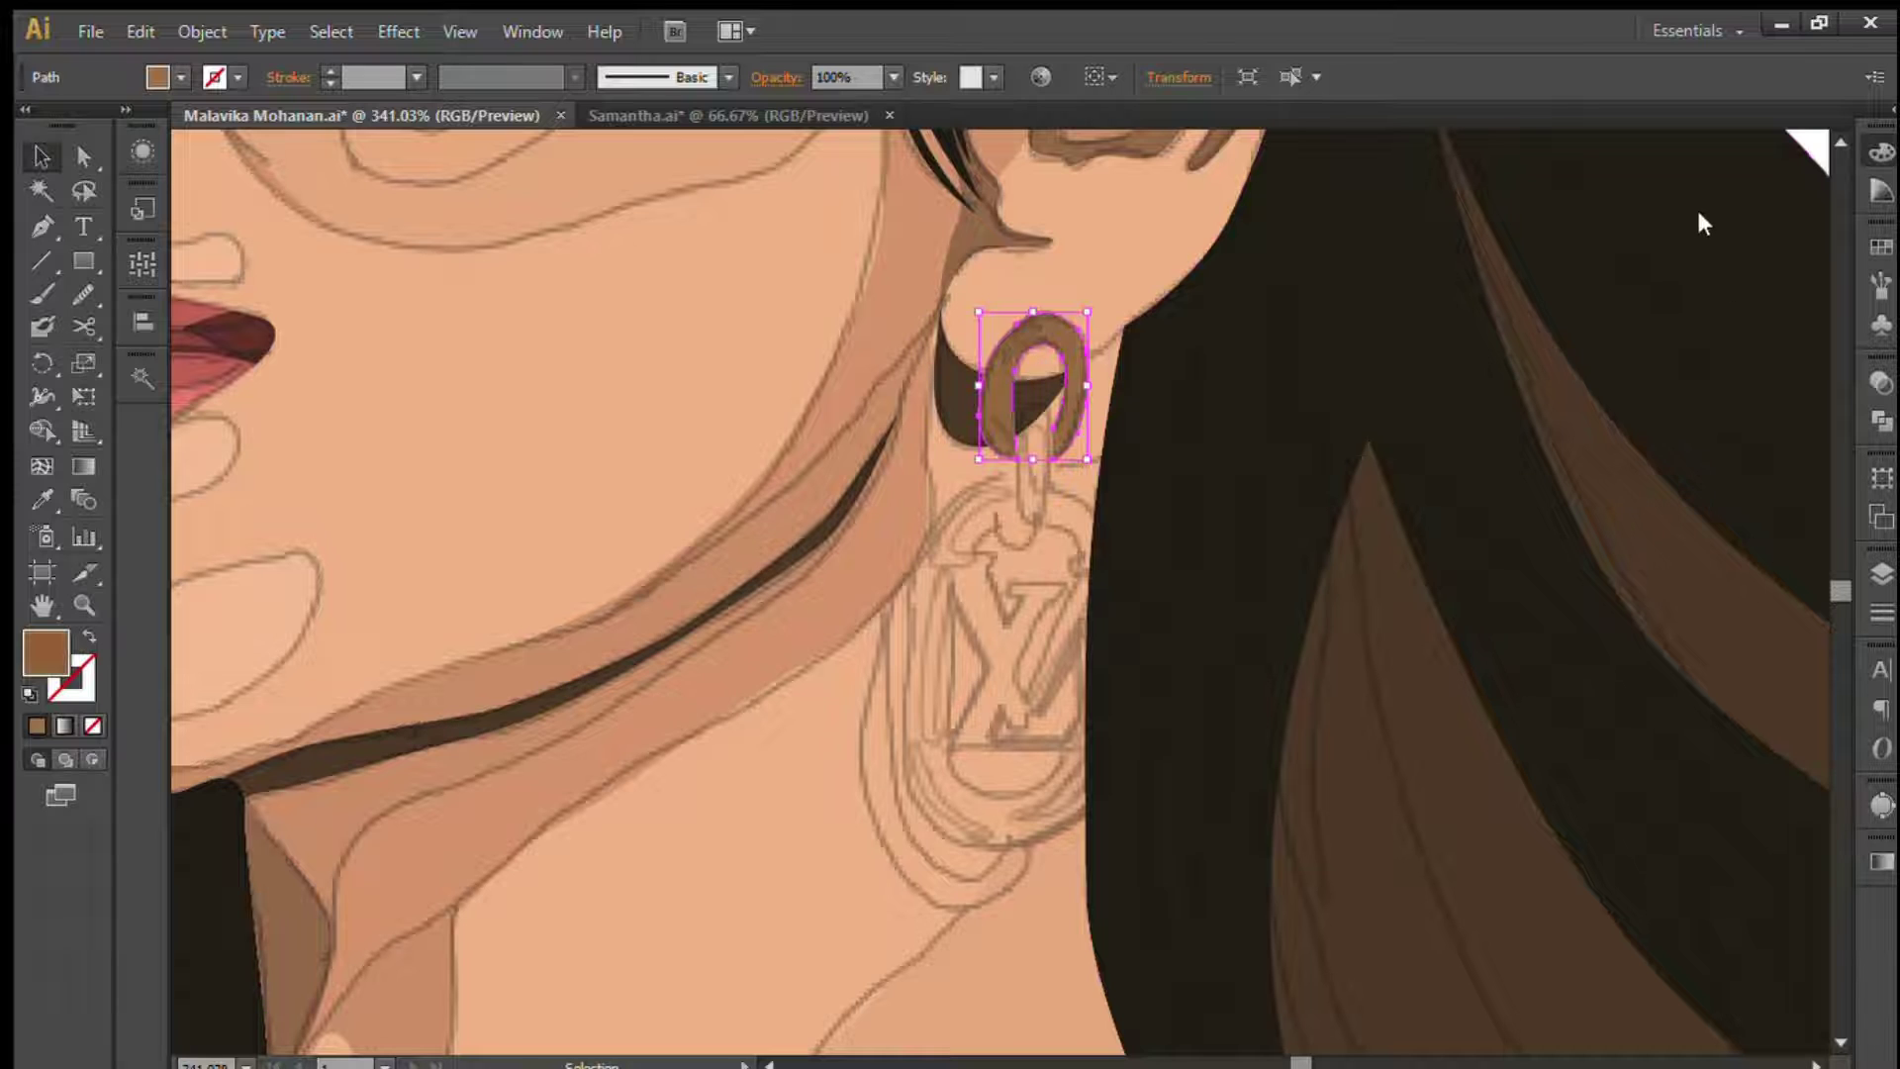
{"action": "key", "text": "p"}
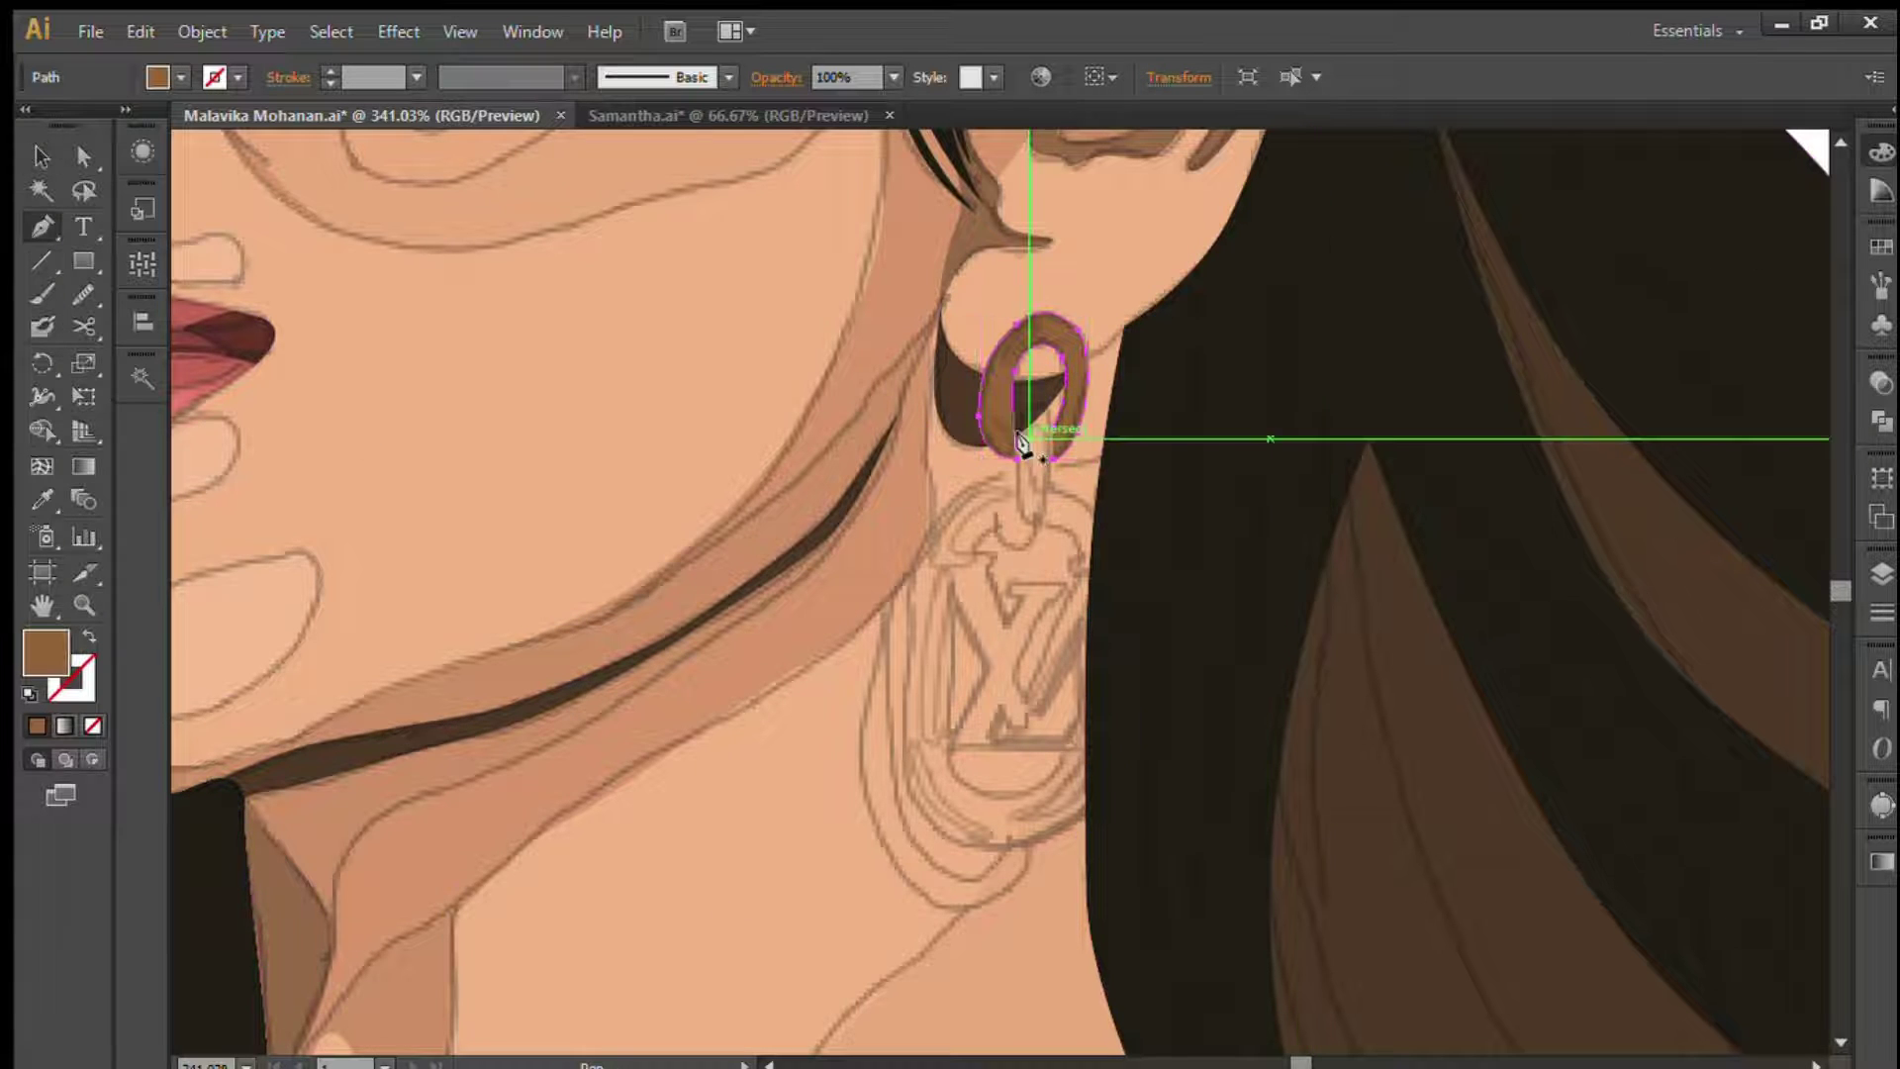
{"action": "mouse_move", "coordinate": [1016, 522]}
{"action": "left_mouse_down"}
{"action": "mouse_move", "coordinate": [1032, 396]}
{"action": "mouse_move", "coordinate": [1047, 510]}
{"action": "mouse_move", "coordinate": [977, 495]}
{"action": "left_mouse_up"}
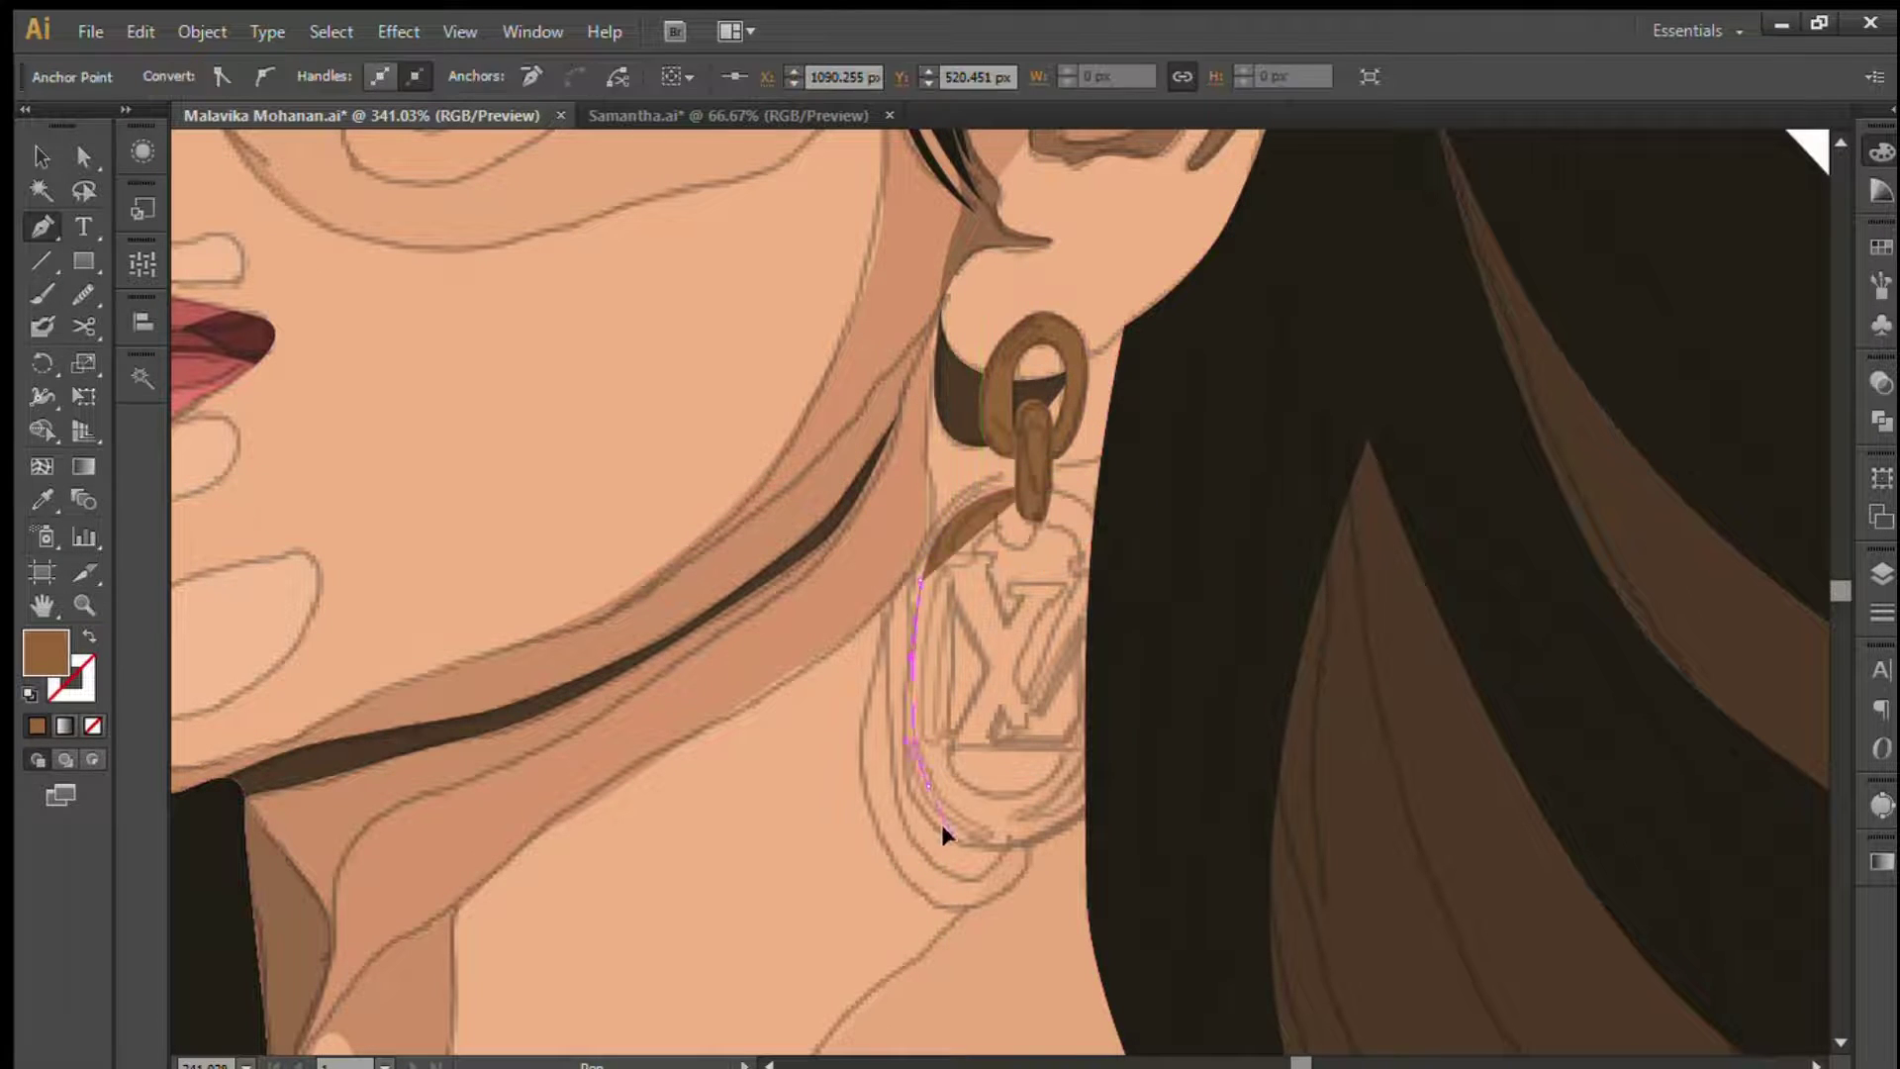
{"action": "left_click_drag", "start_coordinate": [950, 836], "coordinate": [975, 841]}
{"action": "left_click_drag", "start_coordinate": [1054, 849], "coordinate": [1099, 790]}
{"action": "left_click_drag", "start_coordinate": [1119, 584], "coordinate": [1117, 546]}
{"action": "left_click_drag", "start_coordinate": [1035, 487], "coordinate": [1030, 552]}
{"action": "left_click", "coordinate": [1045, 510]}
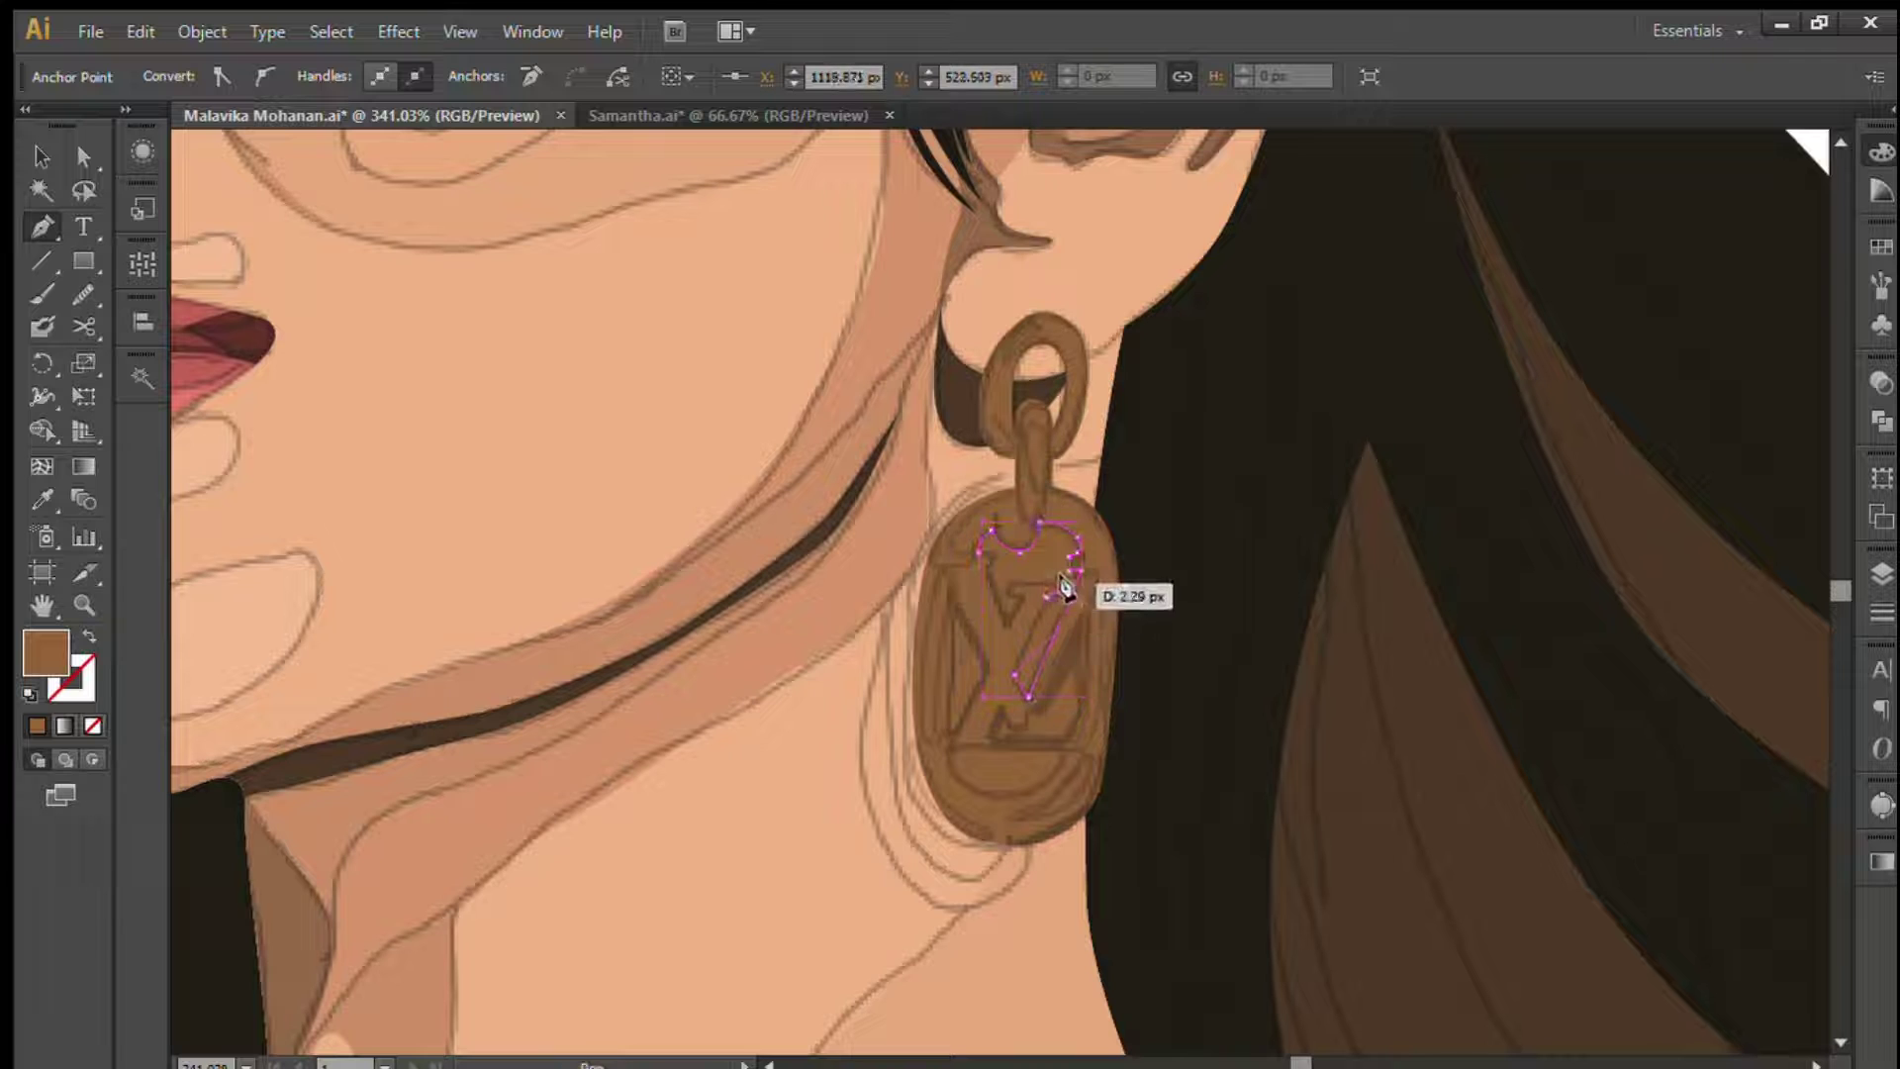
- Draw the V and Z logo pieces and the lower bar on the pendant
{"action": "left_click", "coordinate": [1004, 623]}
{"action": "left_click", "coordinate": [992, 548]}
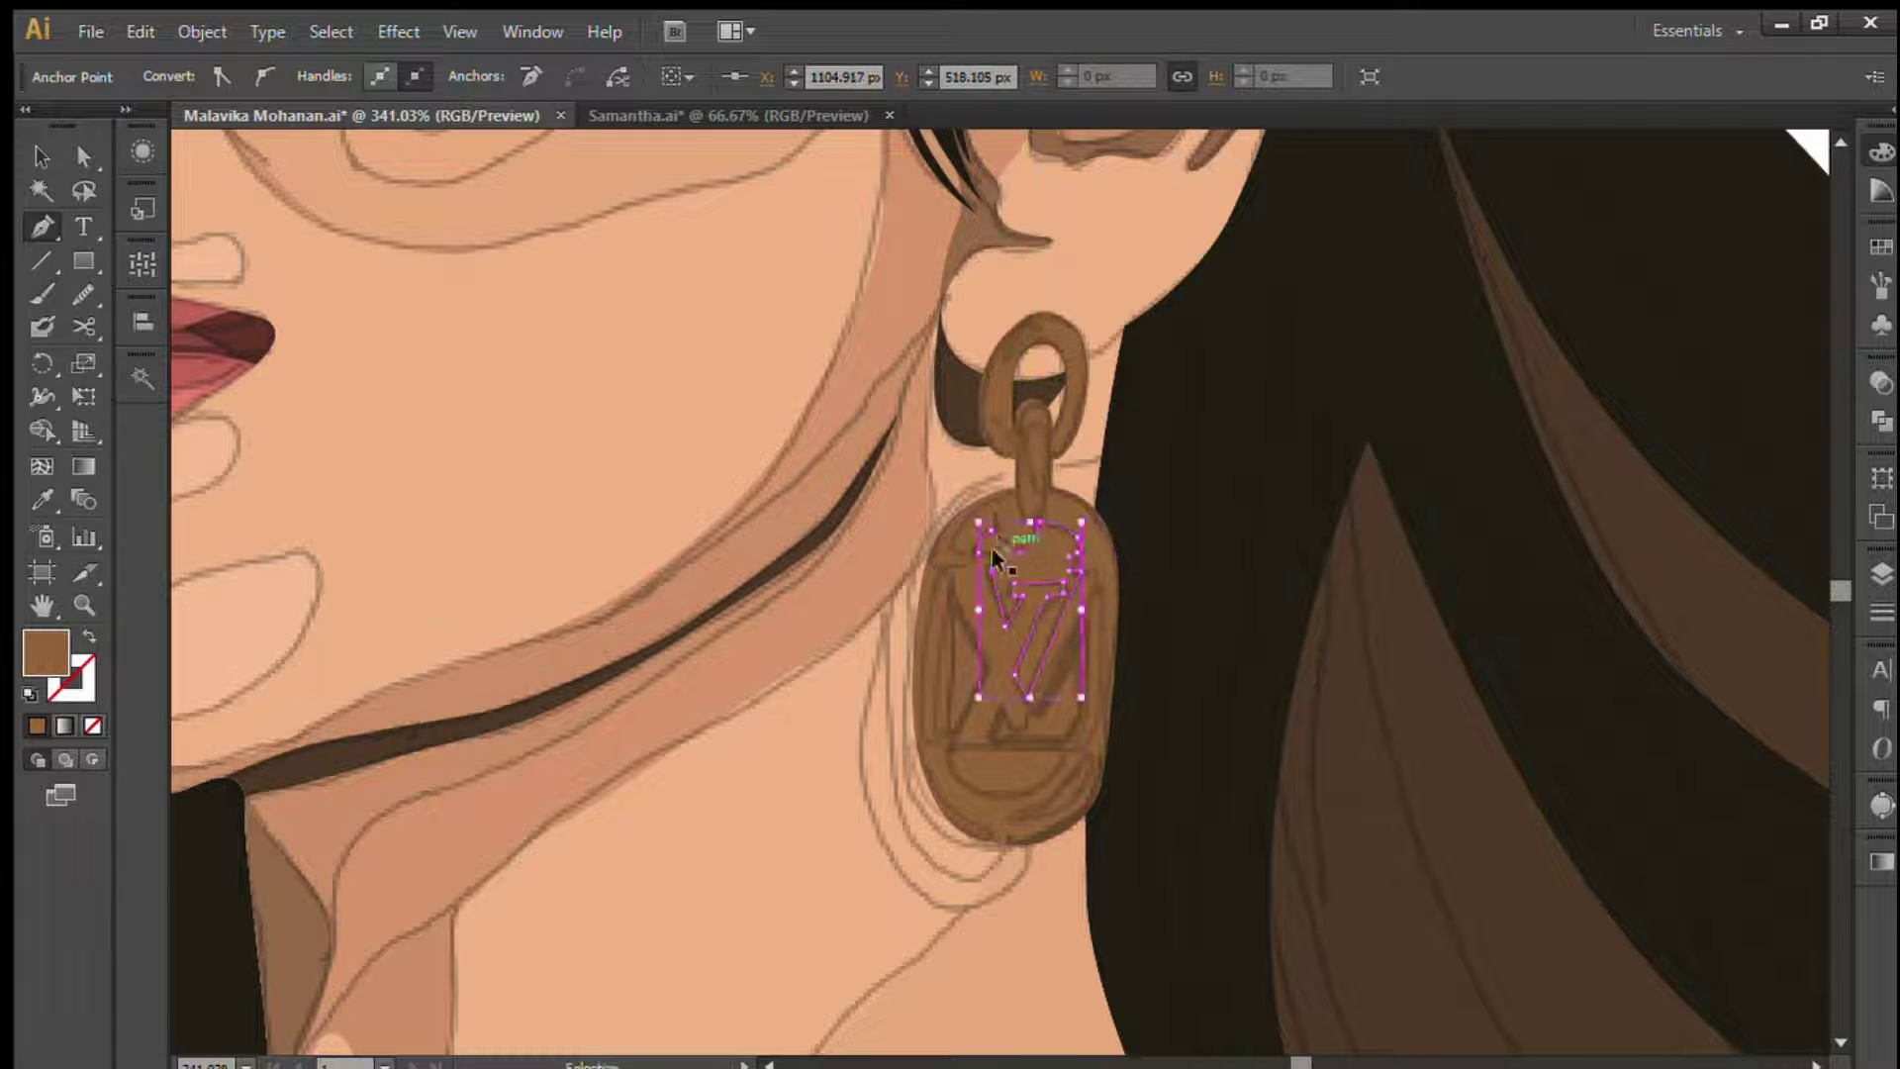
{"action": "left_click", "coordinate": [955, 594]}
{"action": "left_click", "coordinate": [991, 665]}
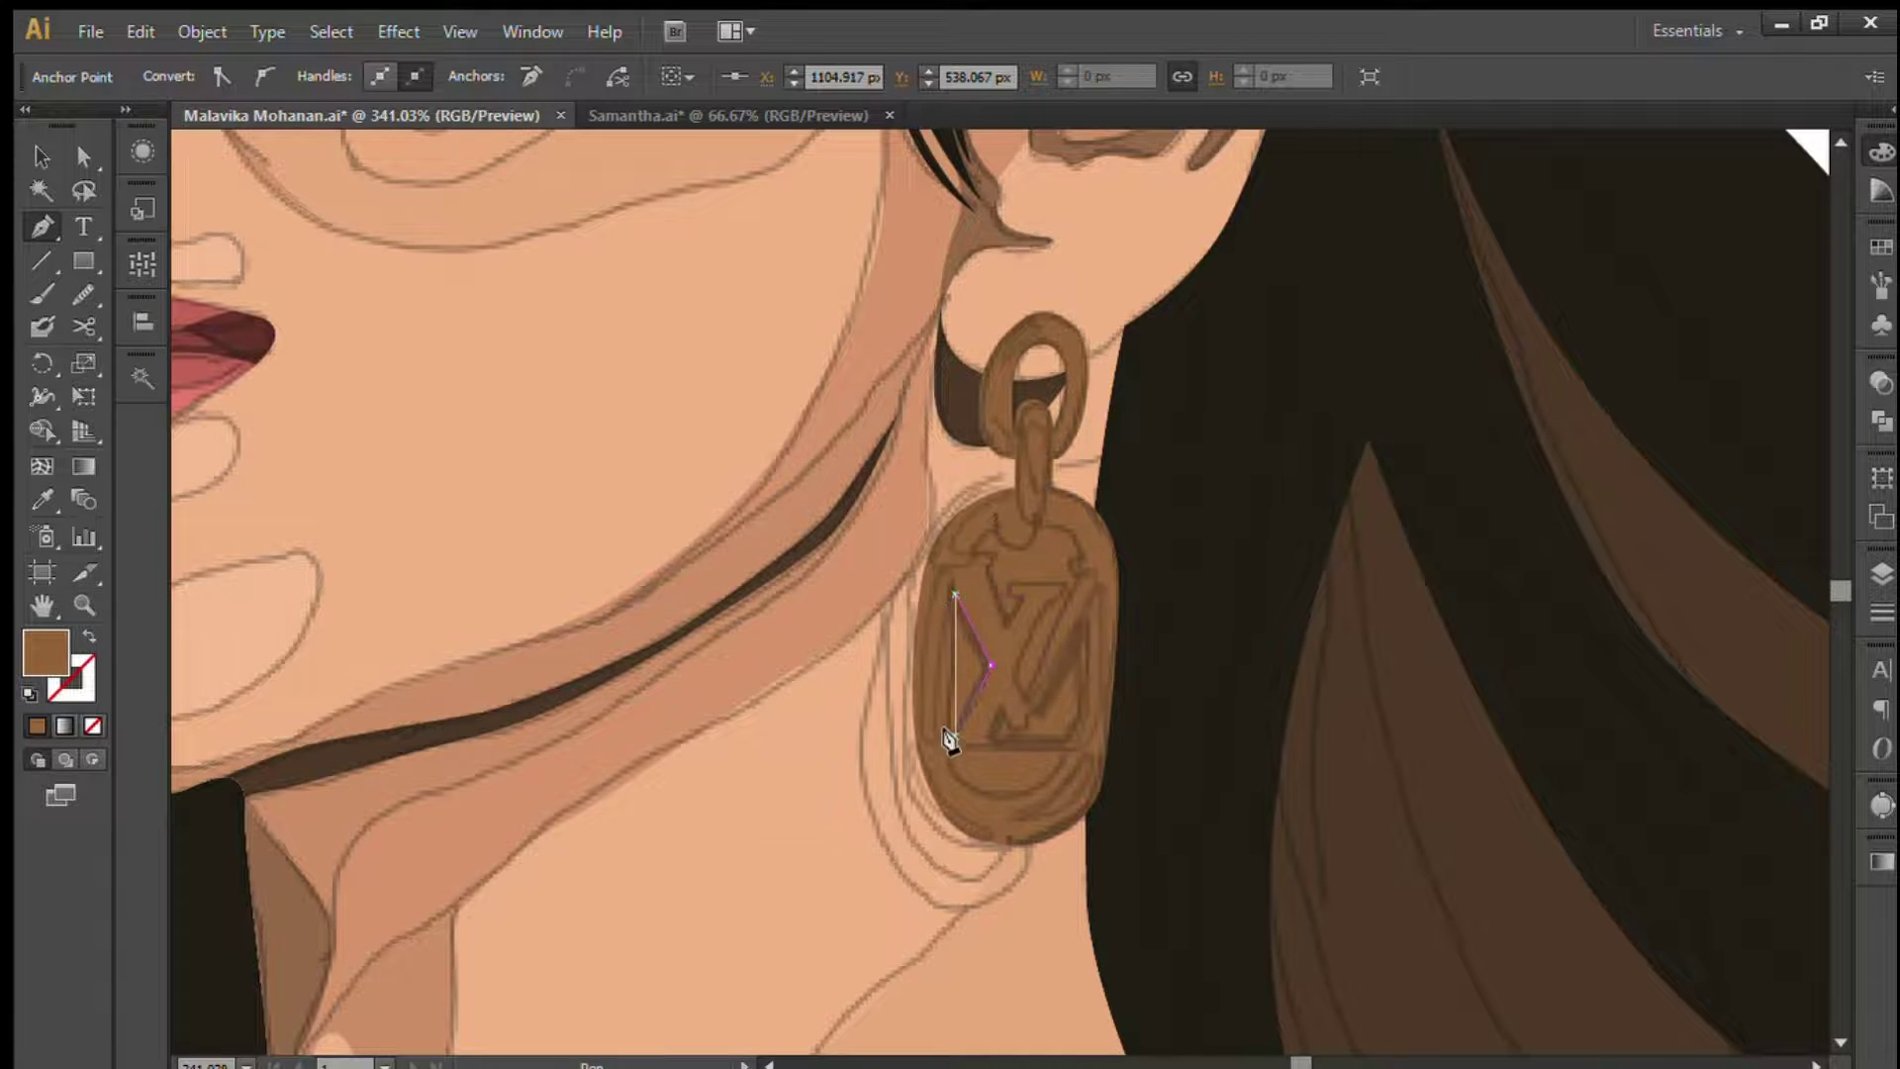
{"action": "key", "text": "ctrl+shift+a"}
{"action": "left_click", "coordinate": [1086, 601]}
{"action": "left_click", "coordinate": [1082, 708]}
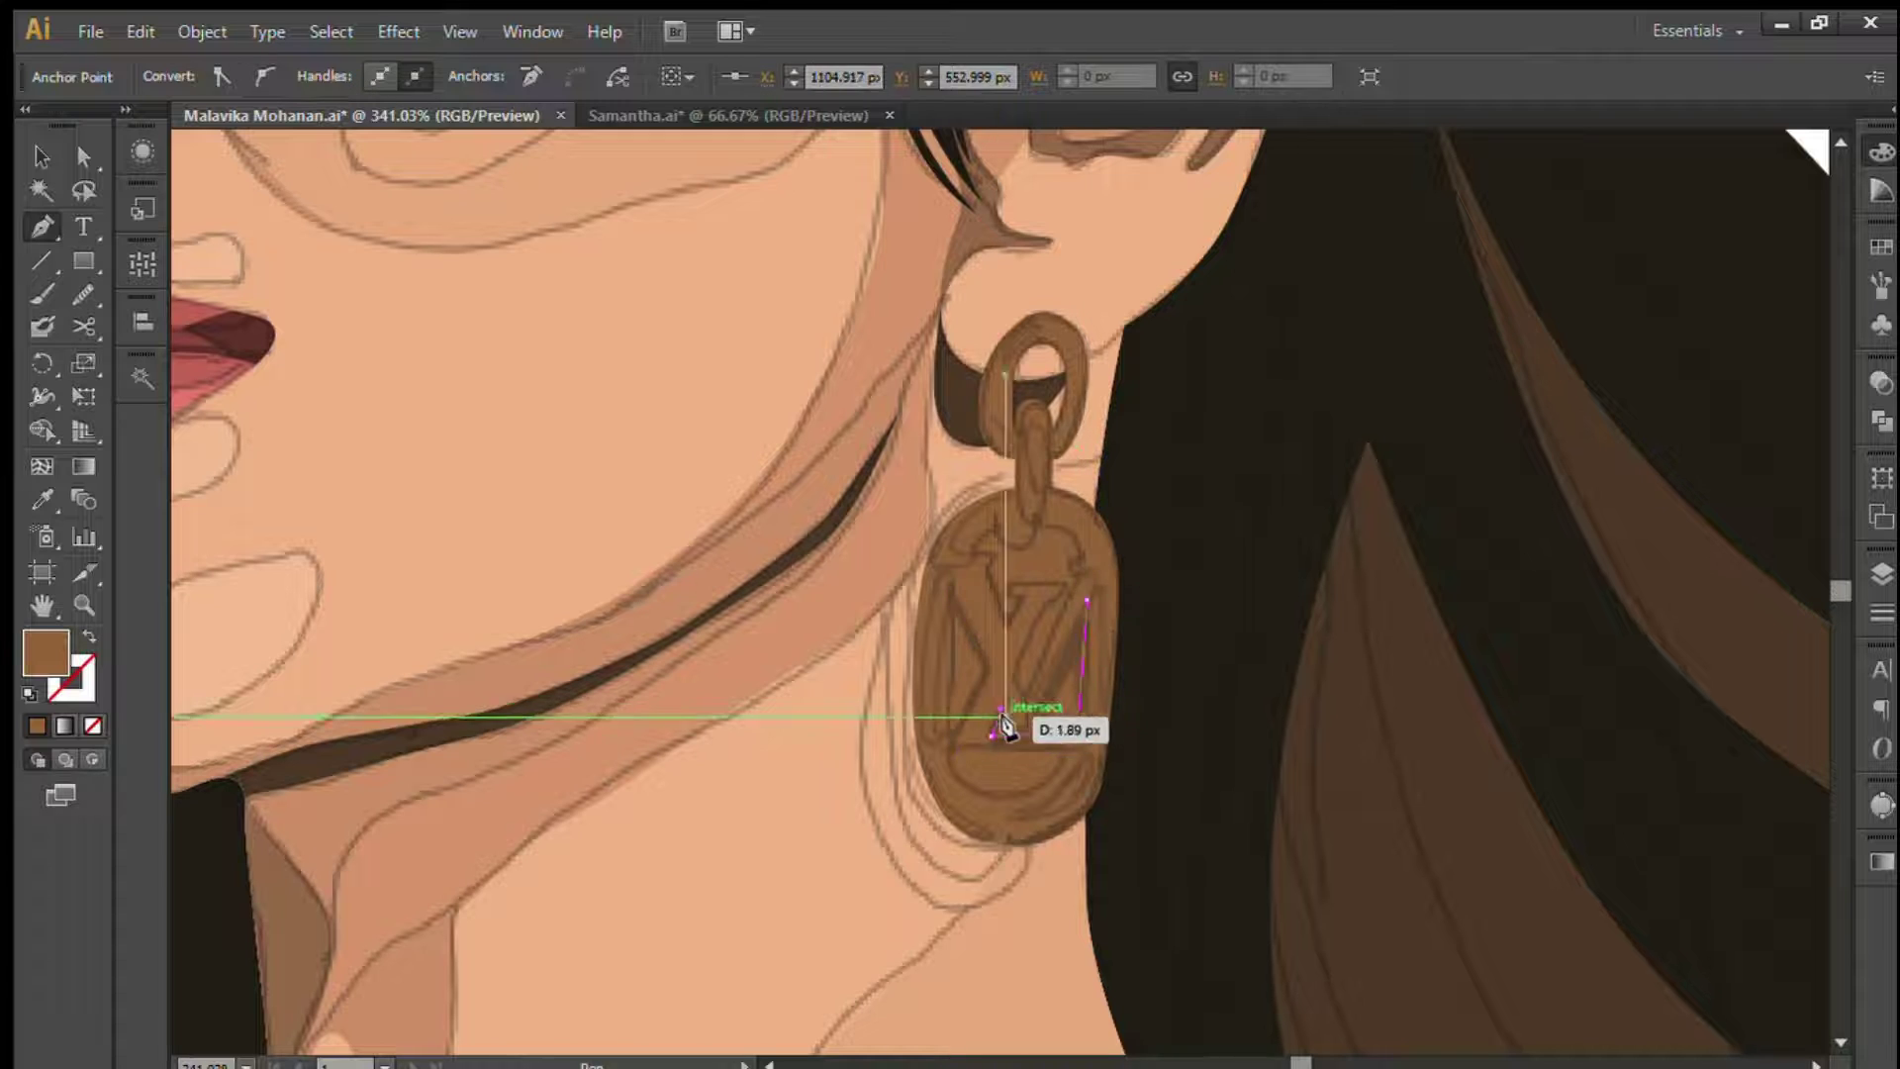
{"action": "left_click", "coordinate": [1063, 606]}
{"action": "left_click", "coordinate": [1059, 749]}
{"action": "left_click", "coordinate": [997, 796]}
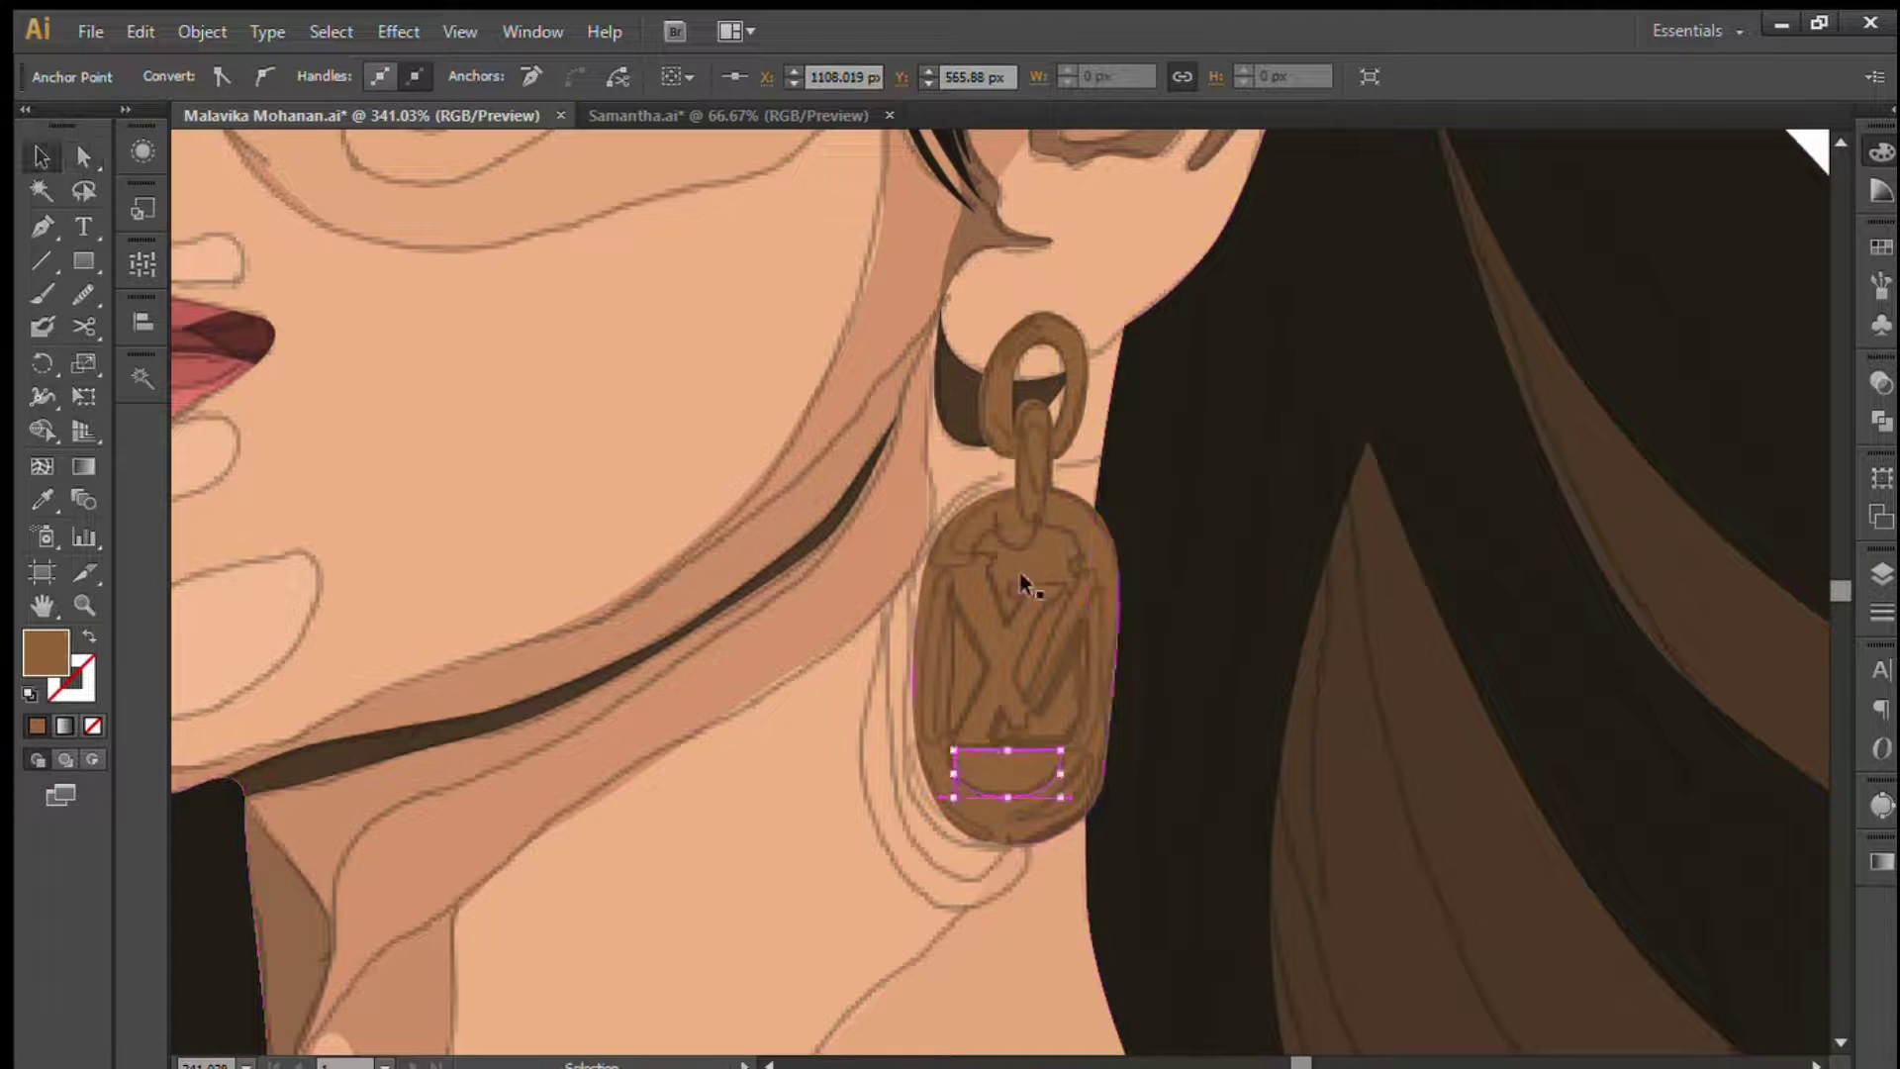
- Cut the logo shapes out of the pendant and adjust its right edge
{"action": "left_click", "coordinate": [1057, 708]}
{"action": "key", "text": "a"}
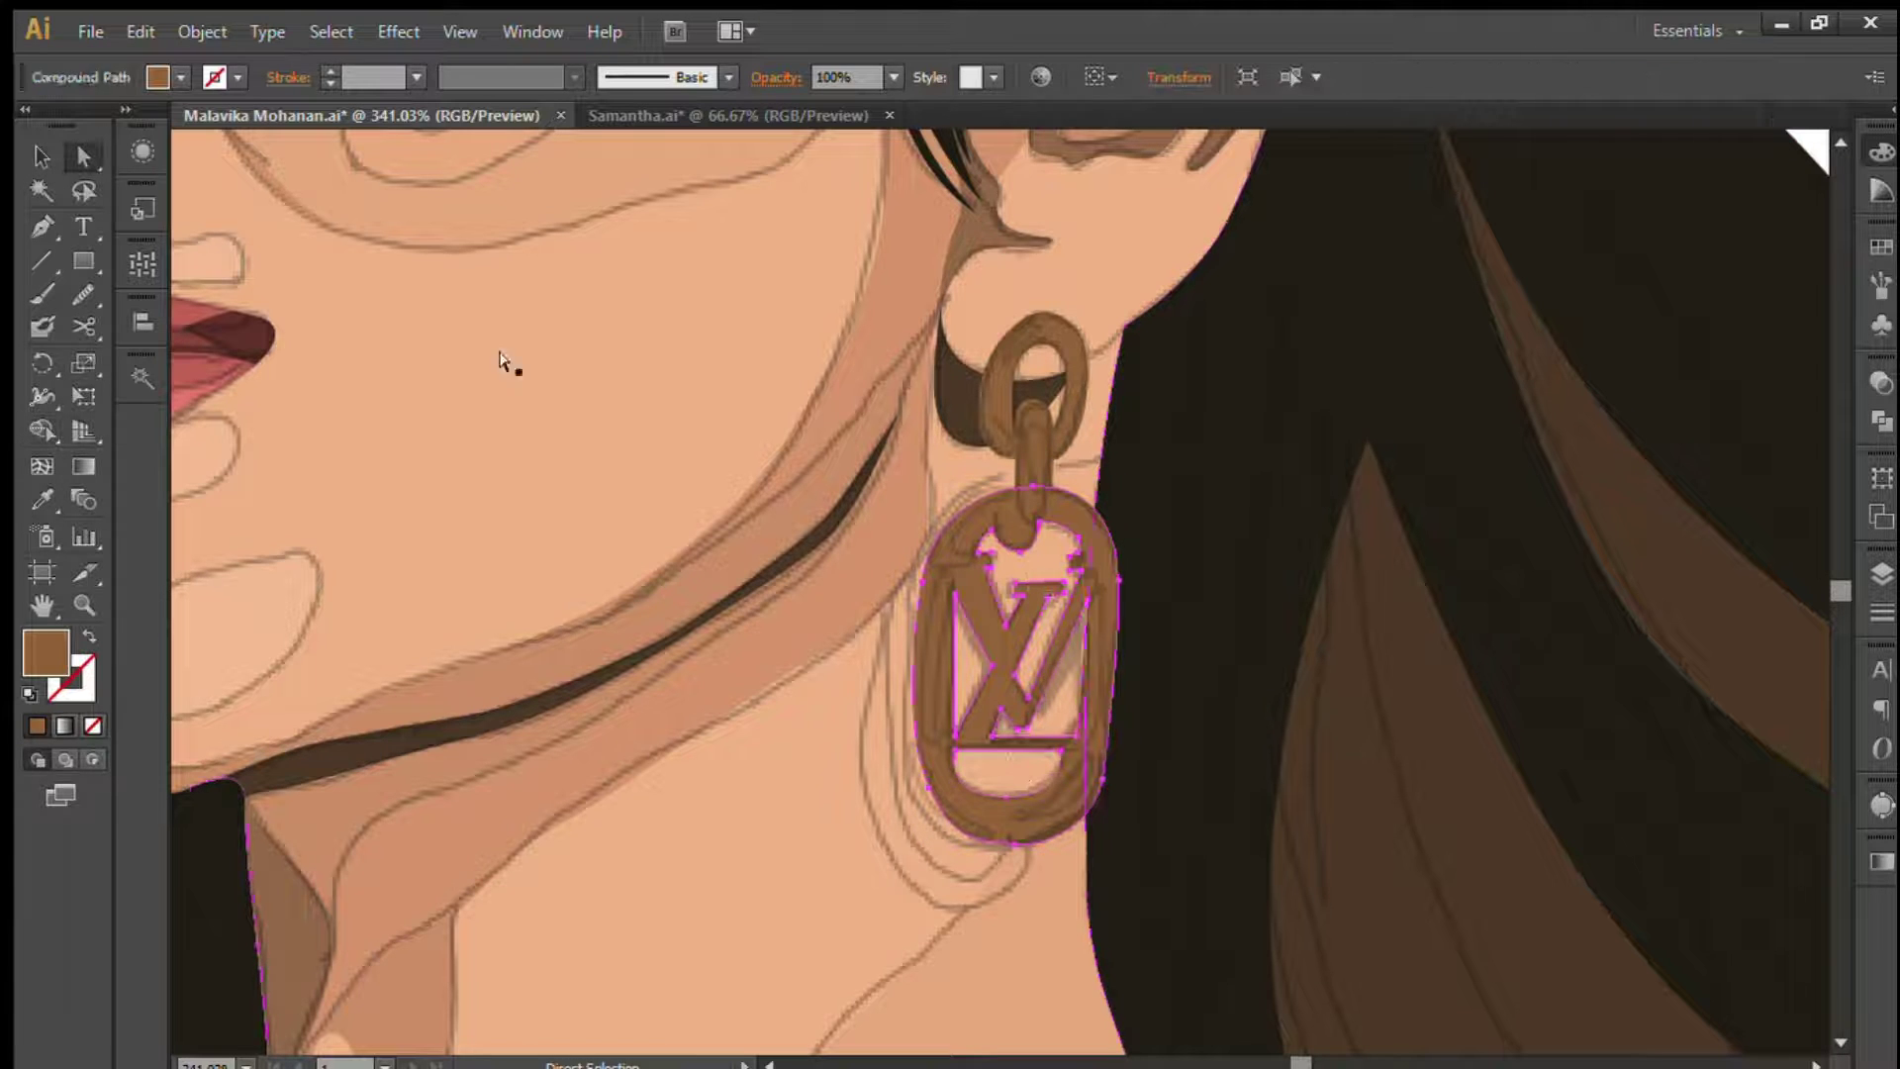
{"action": "left_click", "coordinate": [1017, 778]}
{"action": "left_click", "coordinate": [1106, 683]}
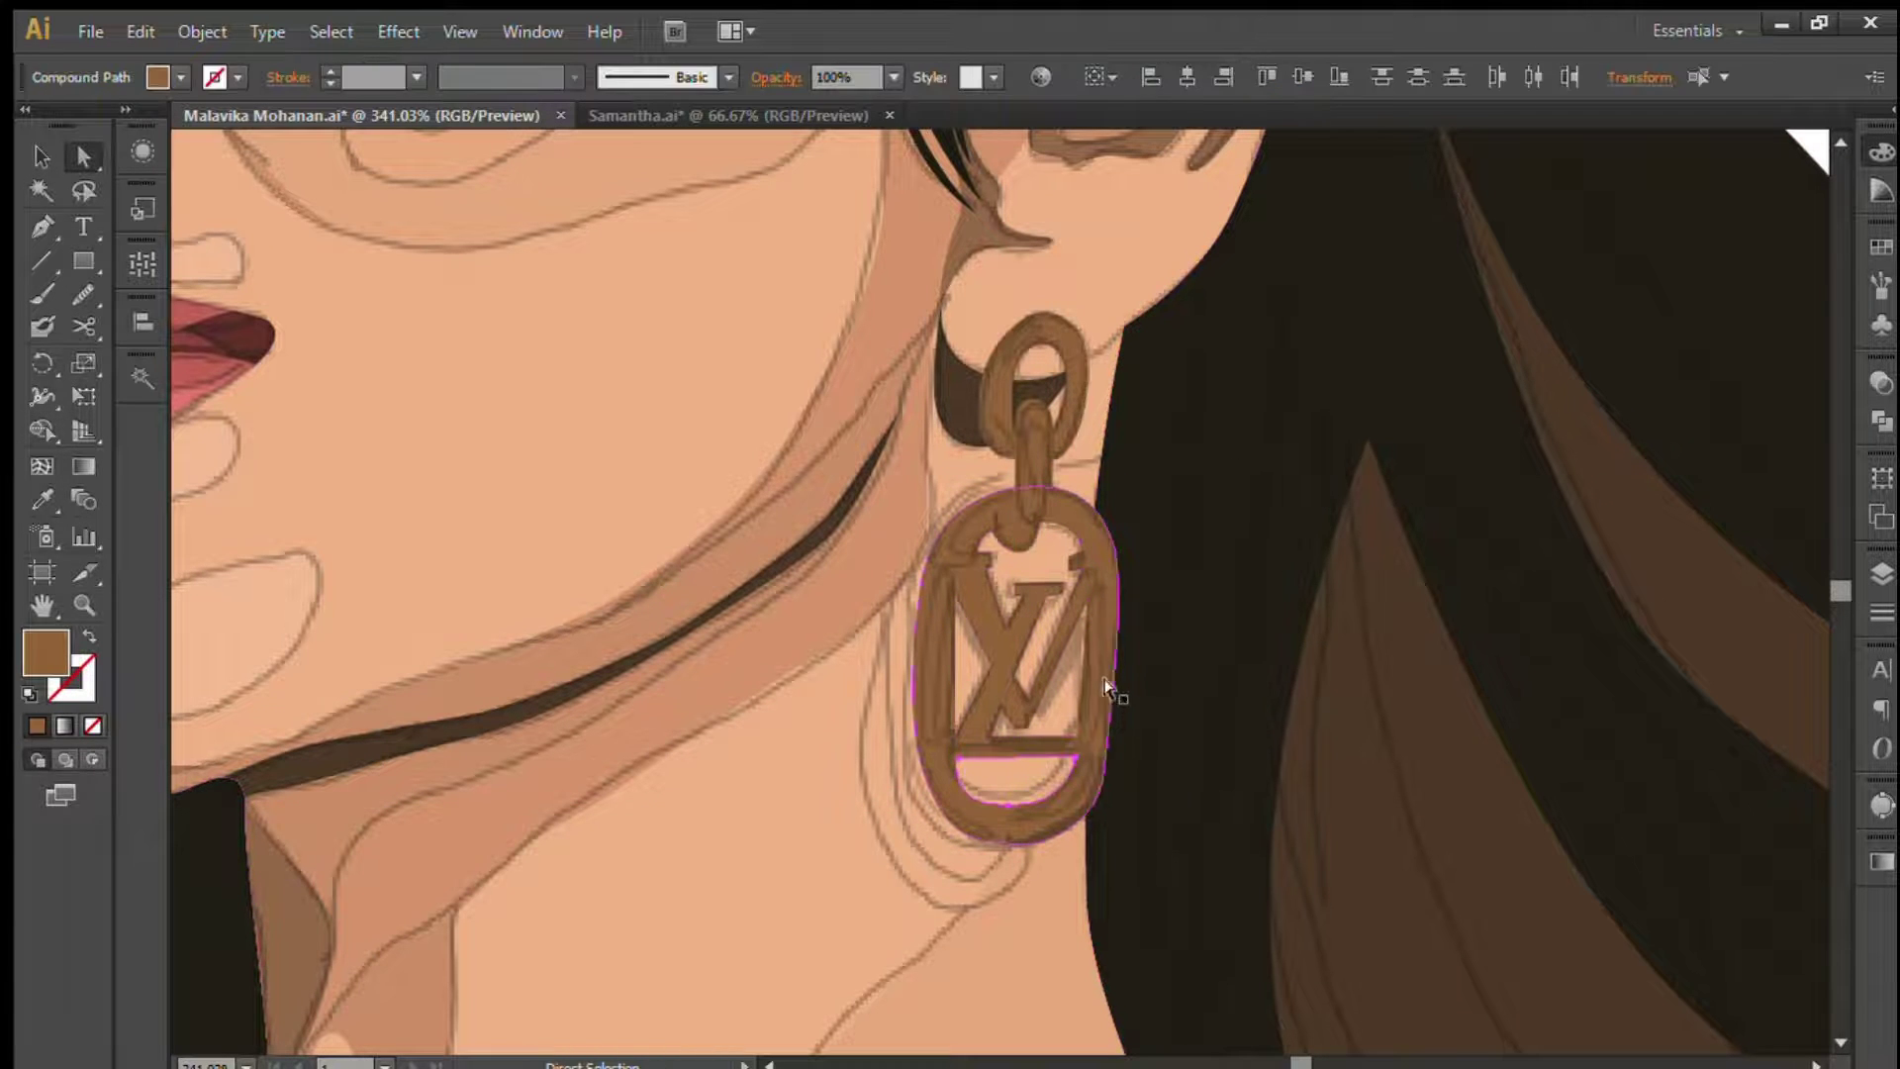
{"action": "left_click", "coordinate": [923, 483]}
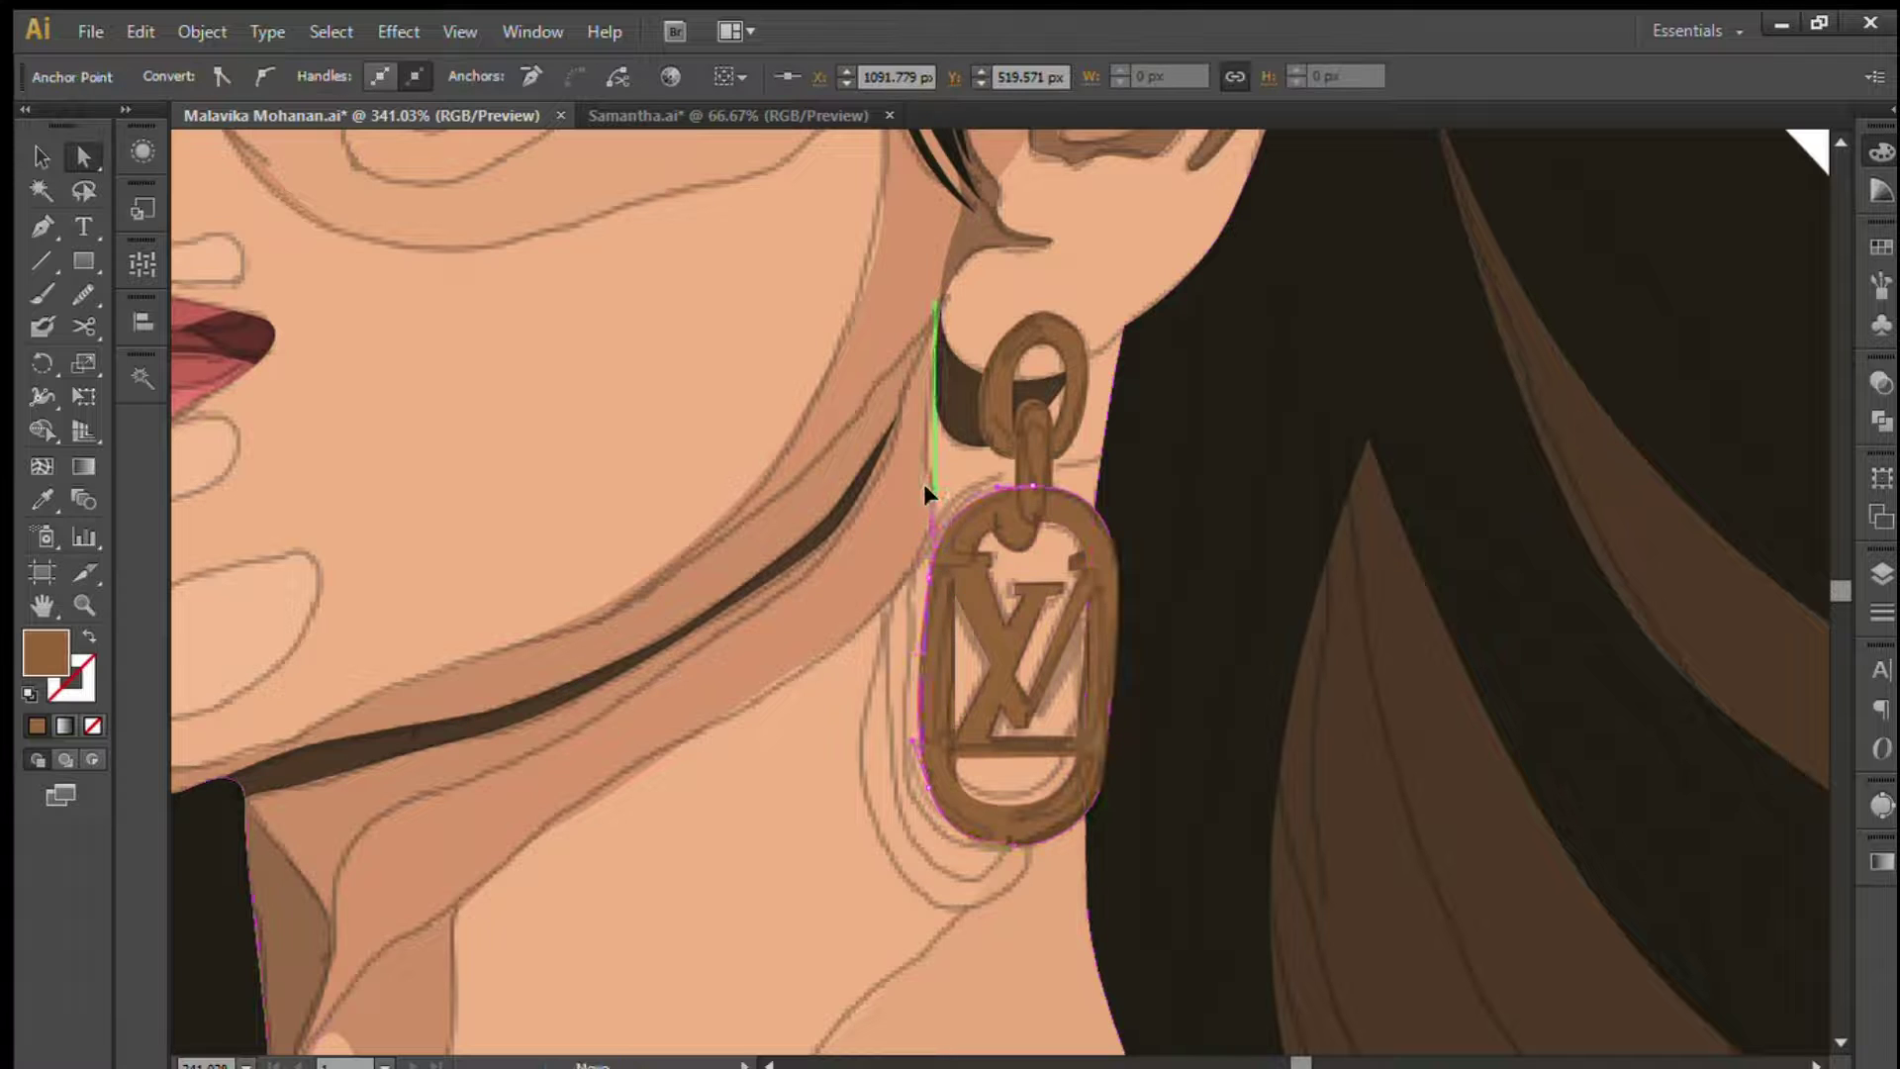
{"action": "left_click_drag", "start_coordinate": [907, 748], "coordinate": [908, 749]}
{"action": "left_click", "coordinate": [910, 746]}
{"action": "left_click_drag", "start_coordinate": [1115, 584], "coordinate": [1107, 550]}
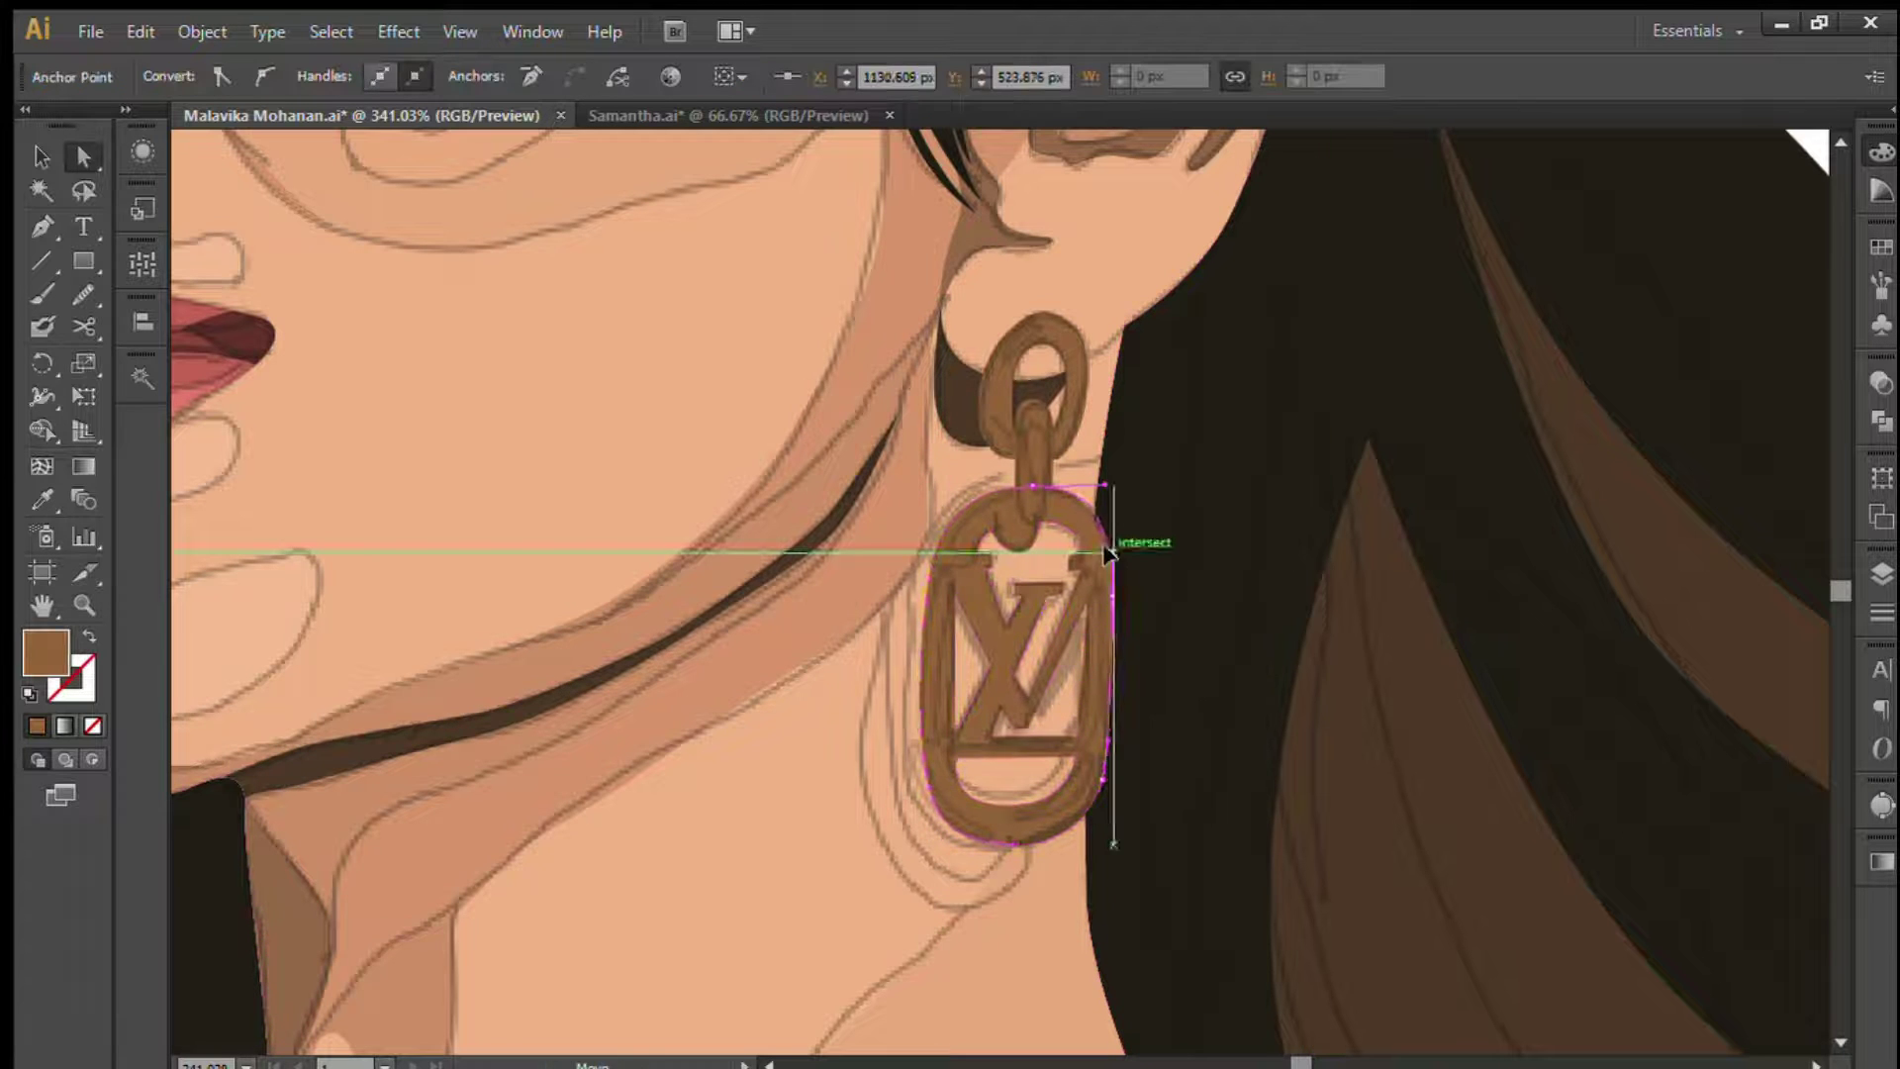
- Zoom out to the whole portrait, deselect, and close the Samantha.ai document
{"action": "left_click", "coordinate": [1291, 776]}
{"action": "key", "text": "ctrl+0"}
{"action": "key", "text": "ctrl+shift+a"}
{"action": "left_click", "coordinate": [69, 159]}
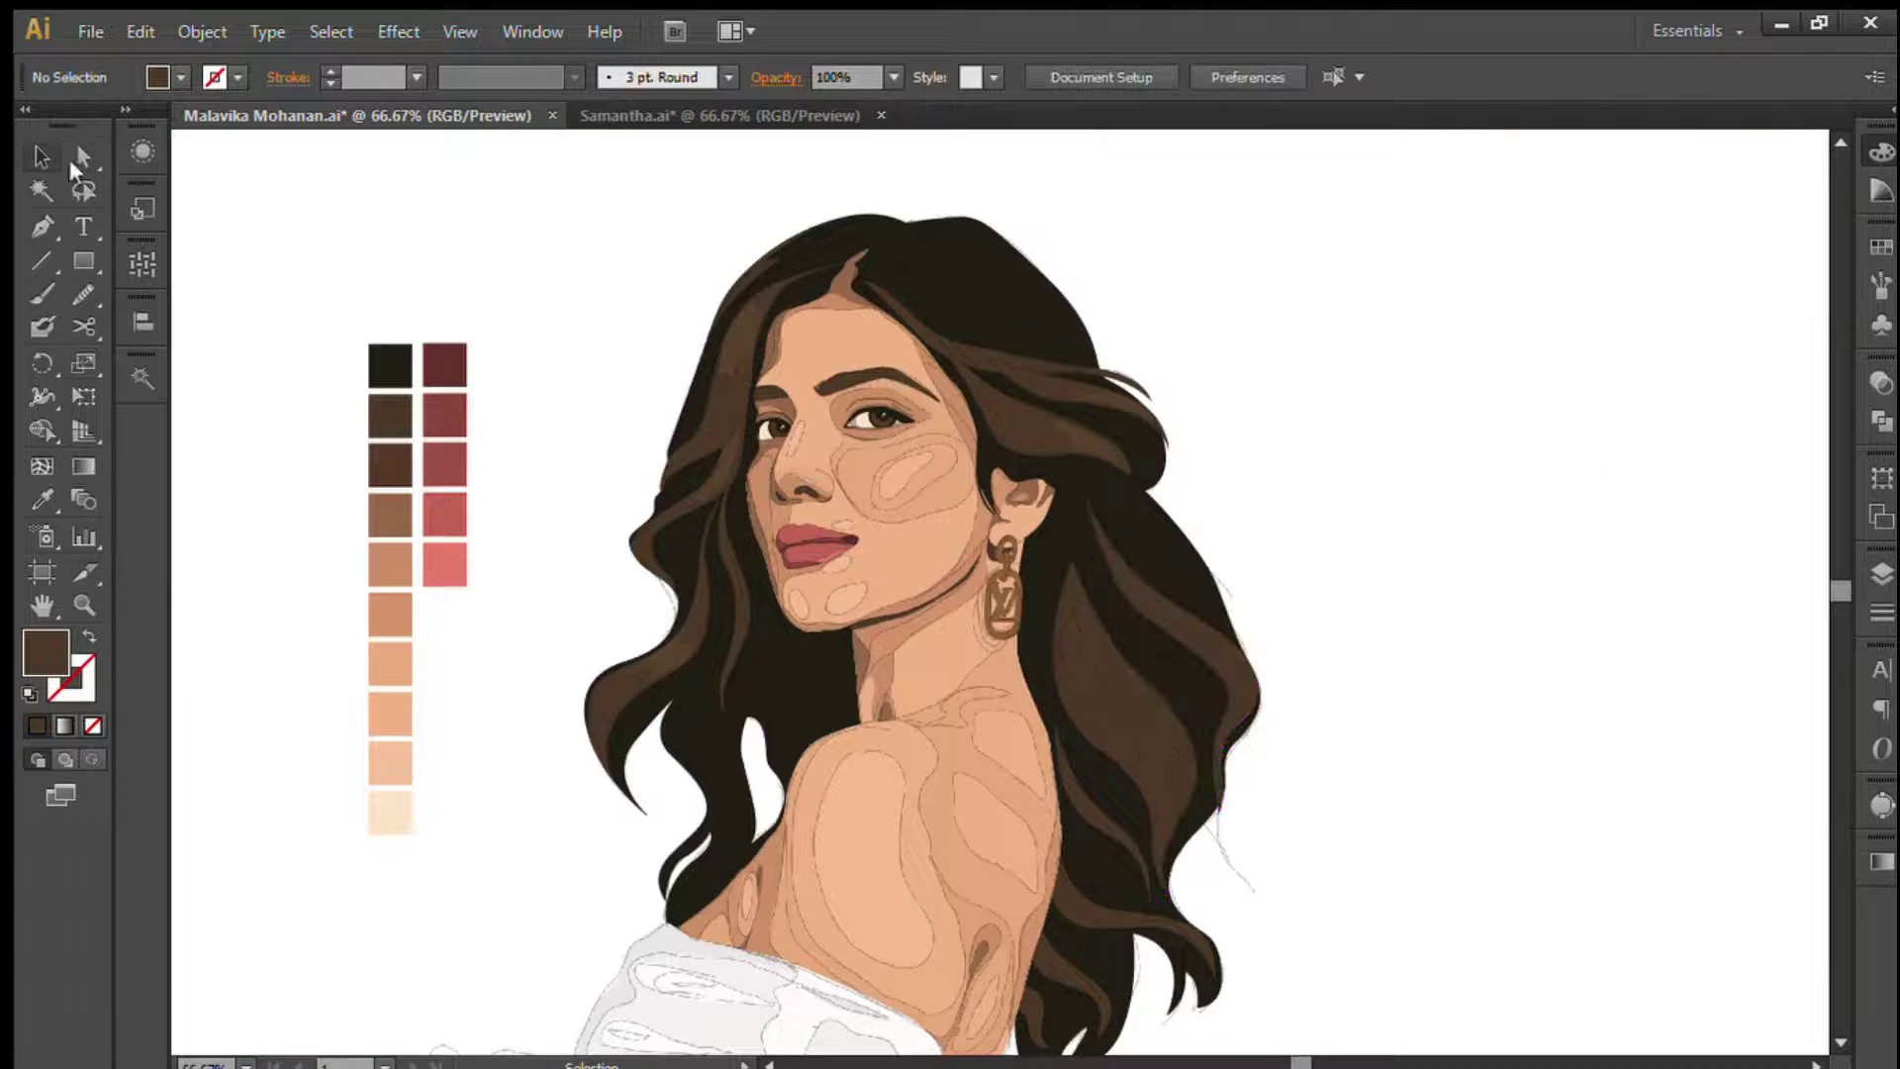
{"action": "left_click", "coordinate": [874, 117]}
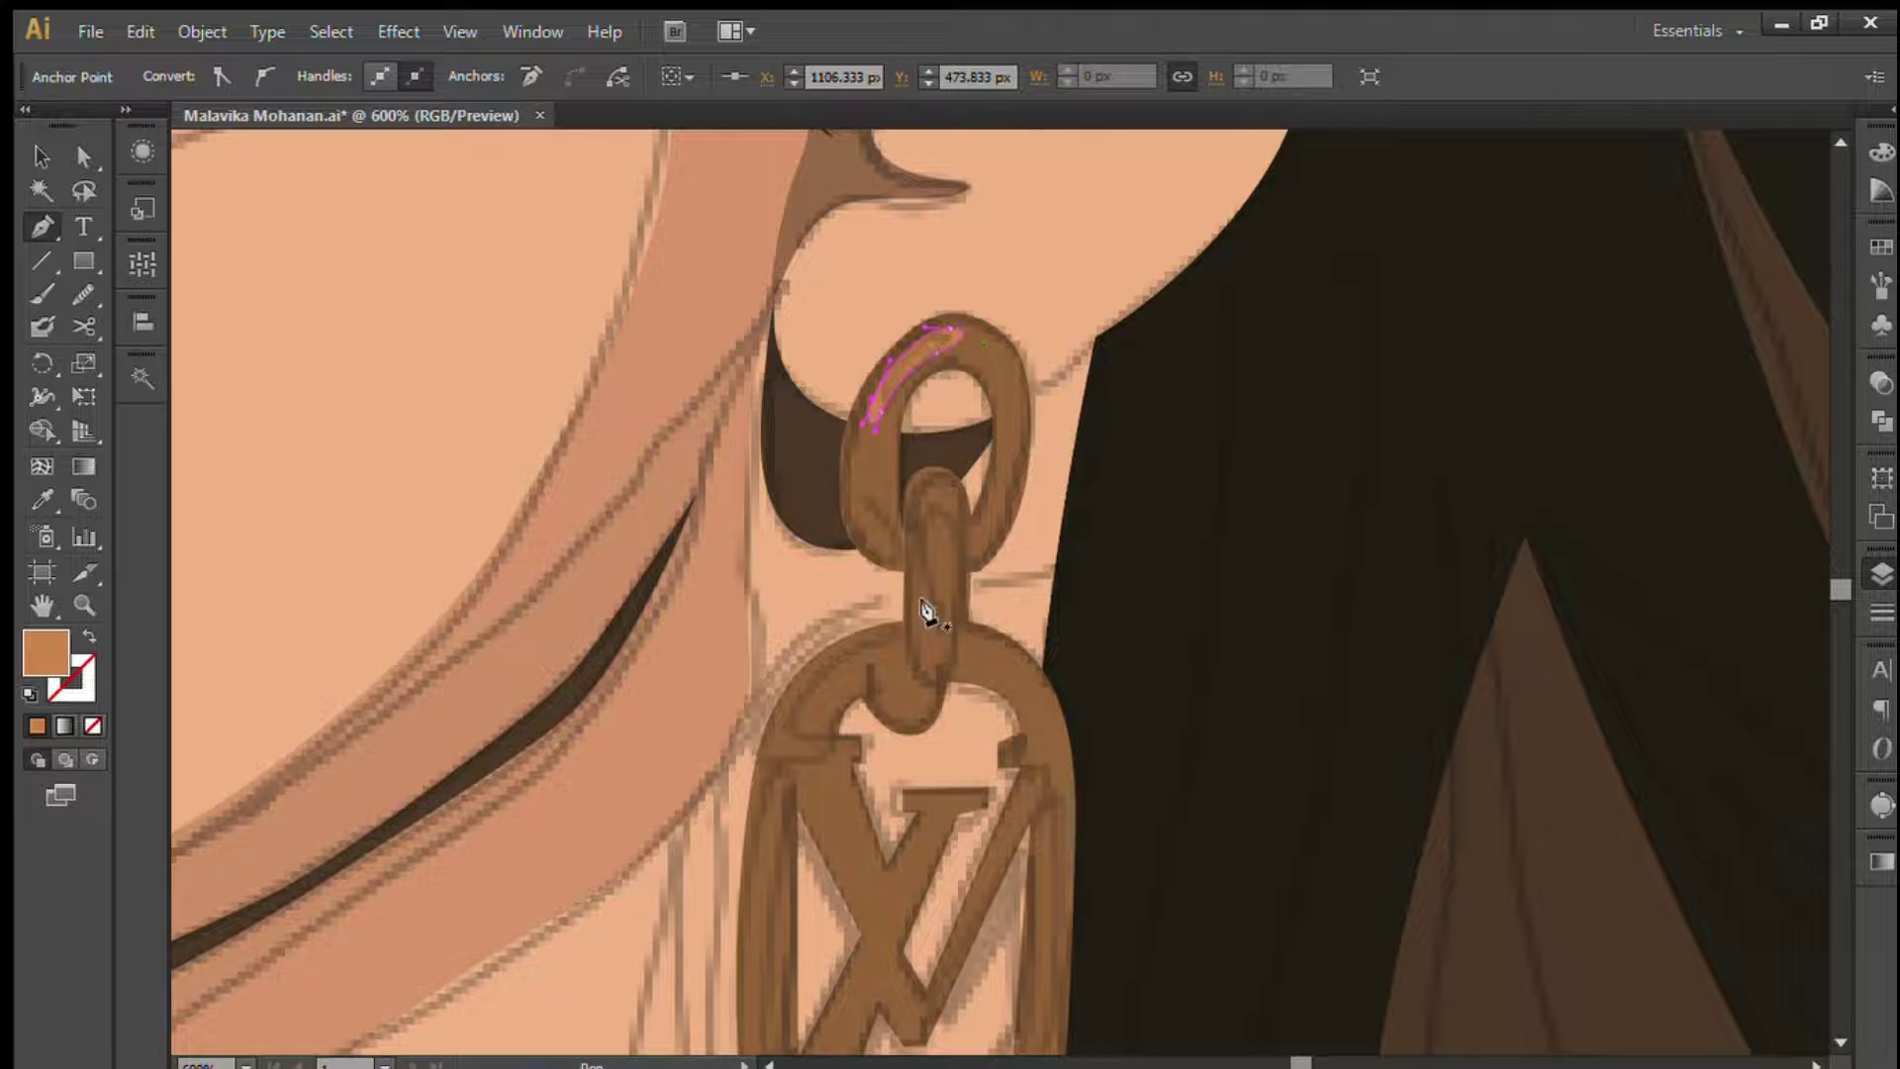
- Add a tan highlight on the middle chain link and reshape the pendant's left-edge highlight
{"action": "left_click_drag", "start_coordinate": [935, 606], "coordinate": [906, 633]}
{"action": "left_click", "coordinate": [807, 670]}
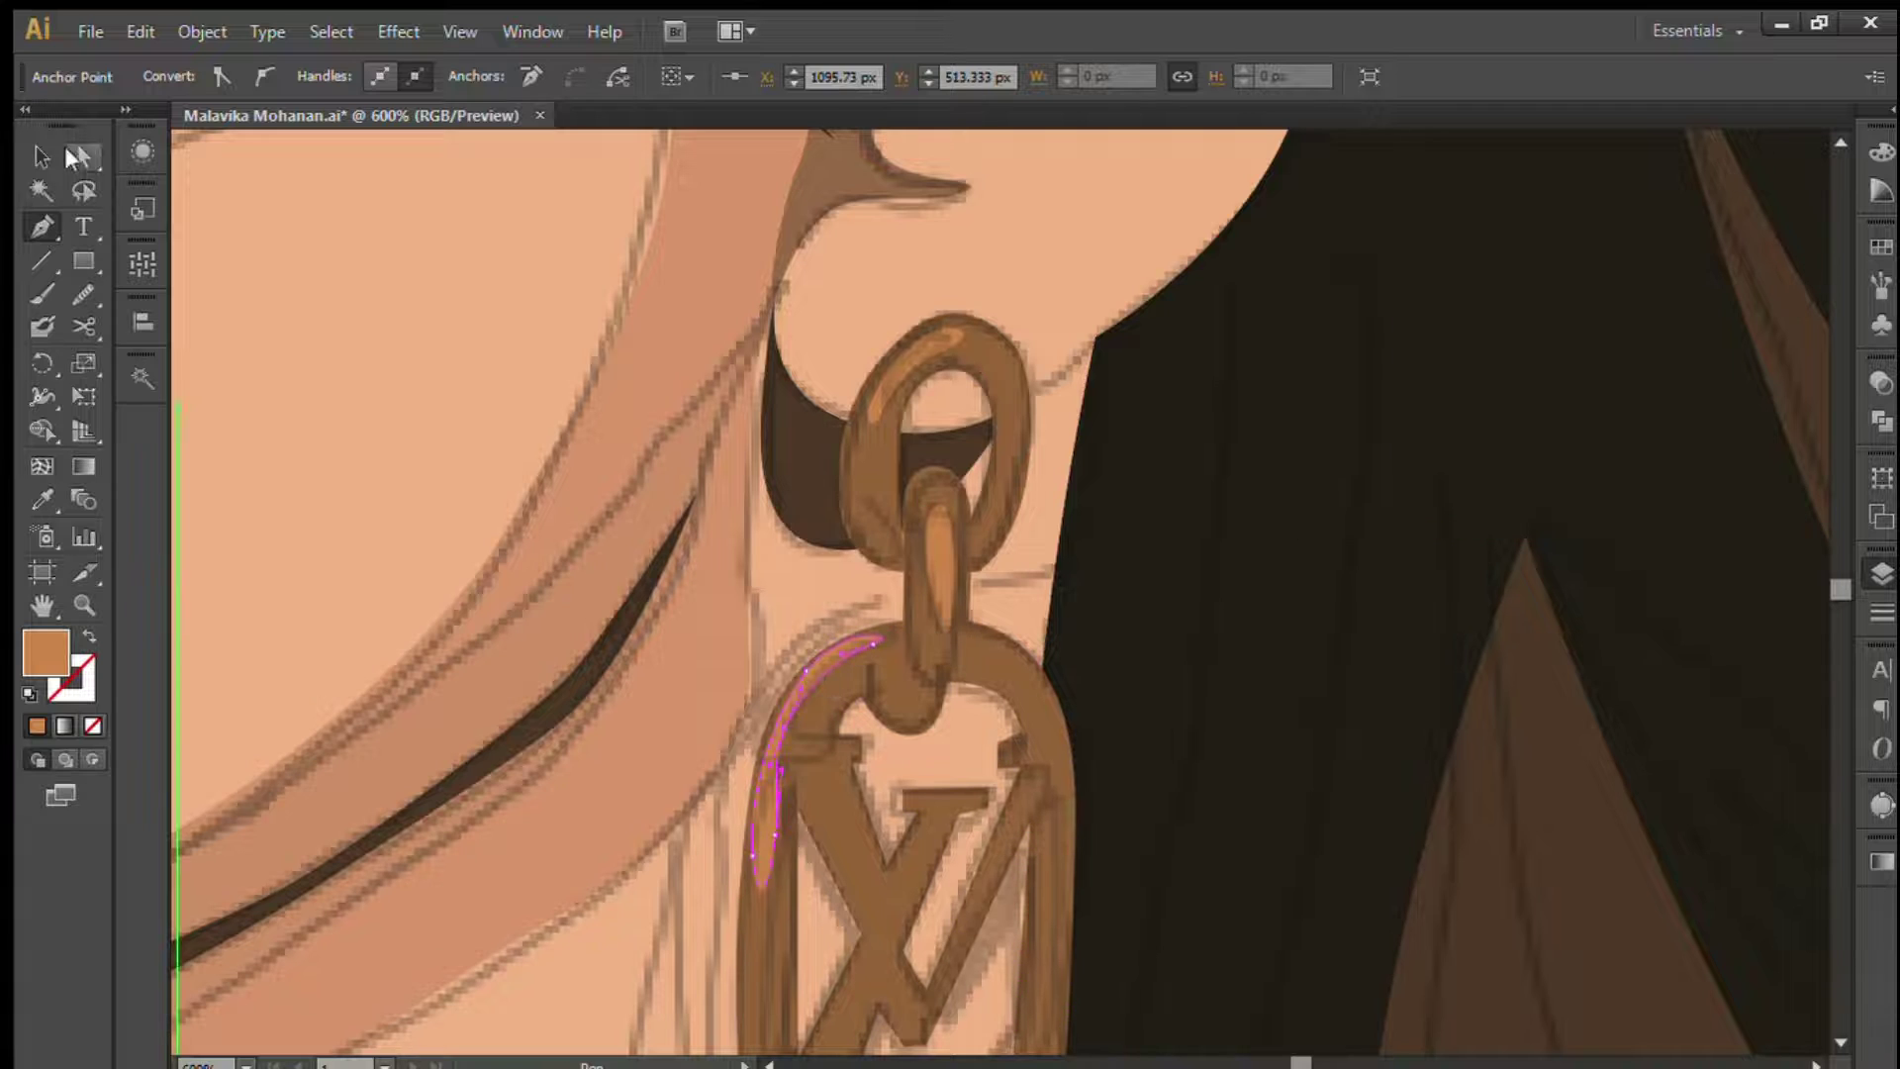
{"action": "left_click", "coordinate": [806, 670]}
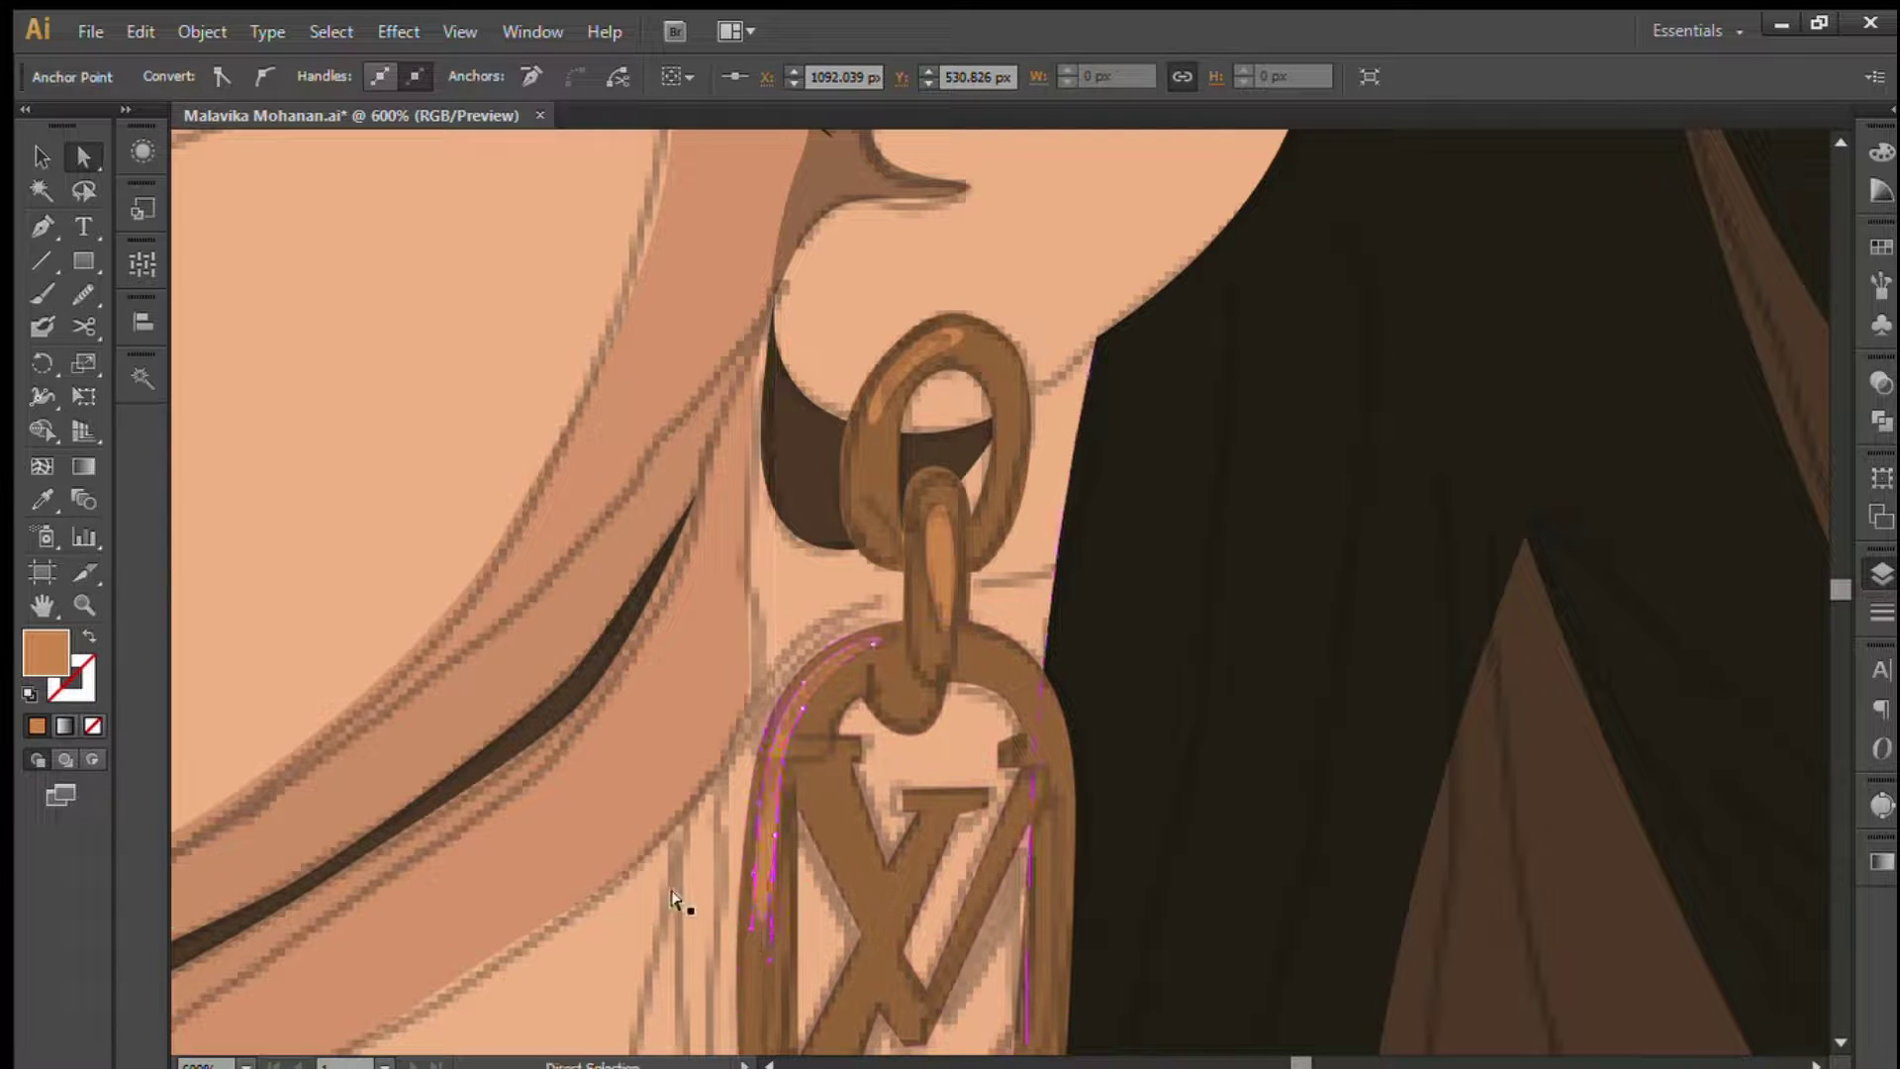
{"action": "left_click", "coordinate": [1759, 498]}
{"action": "left_click", "coordinate": [941, 624]}
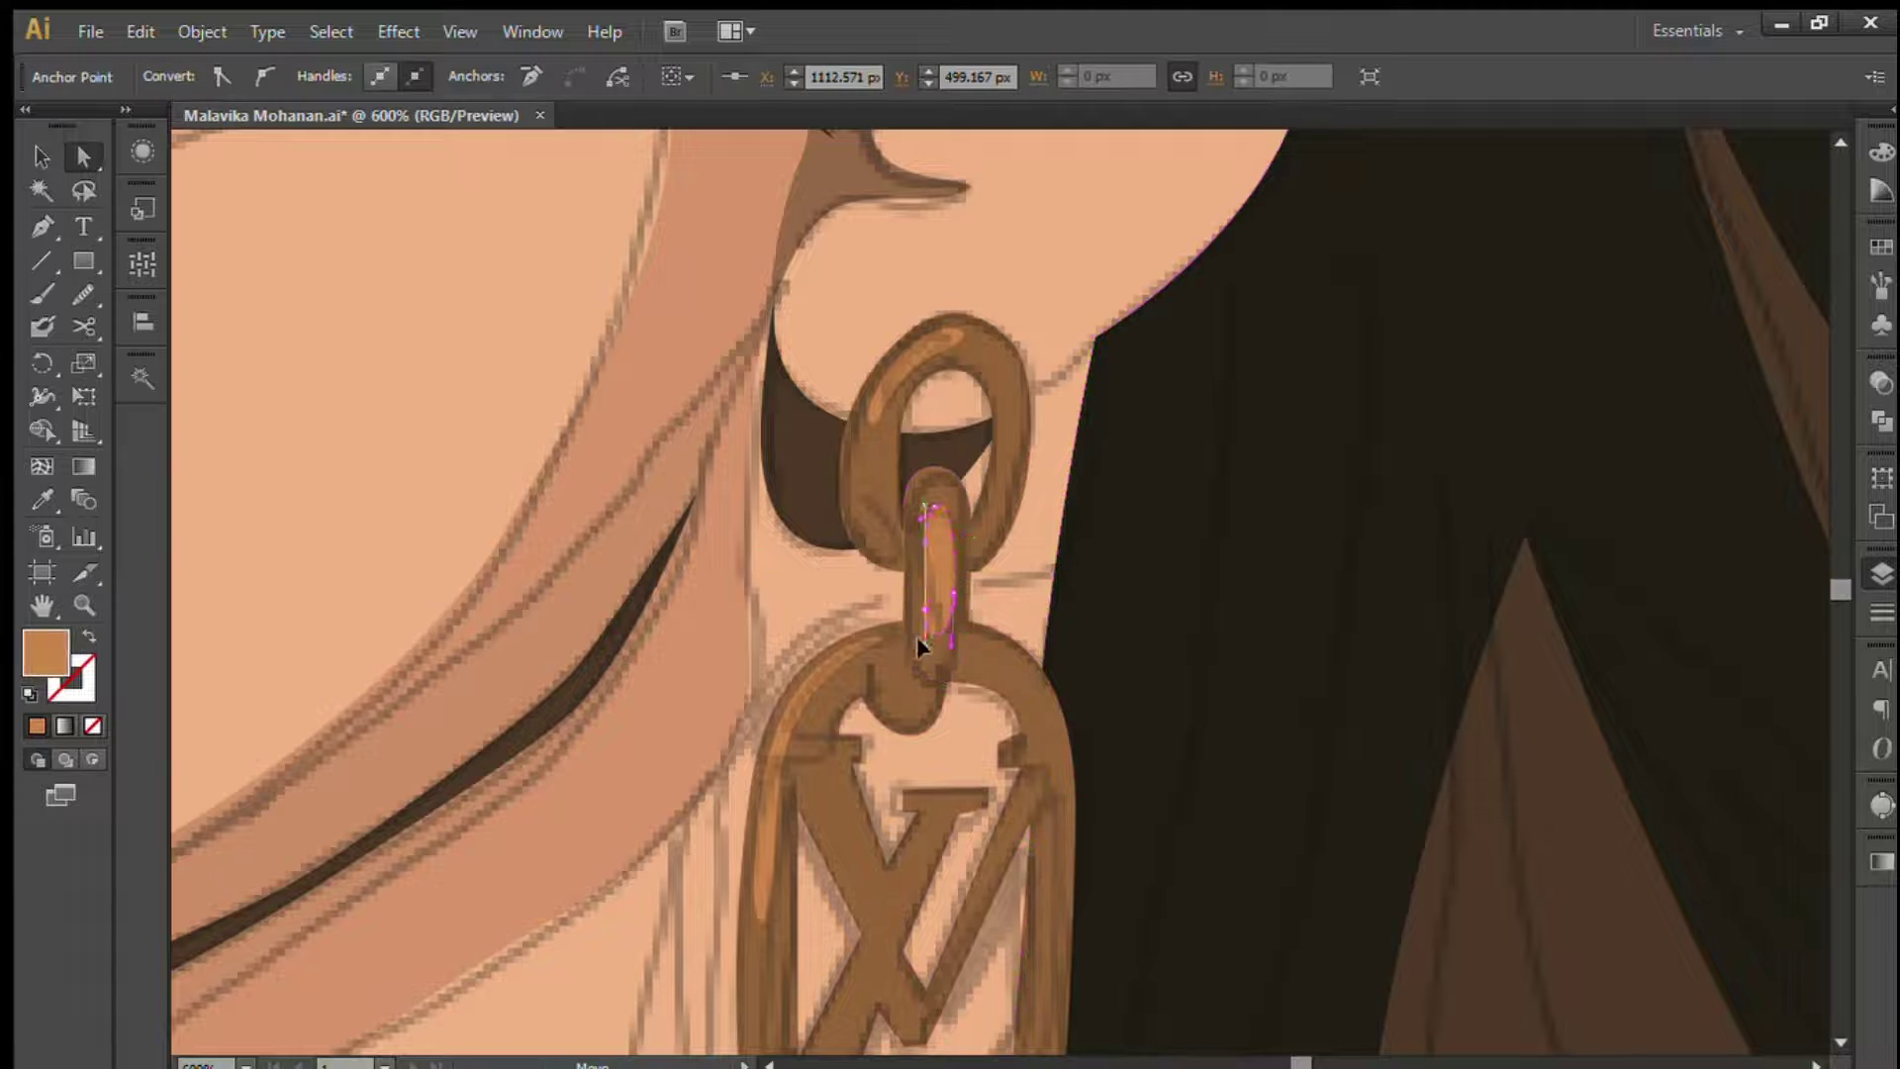
{"action": "left_click_drag", "start_coordinate": [928, 538], "coordinate": [922, 535]}
{"action": "scroll", "coordinate": [1014, 703], "scroll_direction": "down", "scroll_amount": 5}
{"action": "left_click_drag", "start_coordinate": [777, 425], "coordinate": [742, 492]}
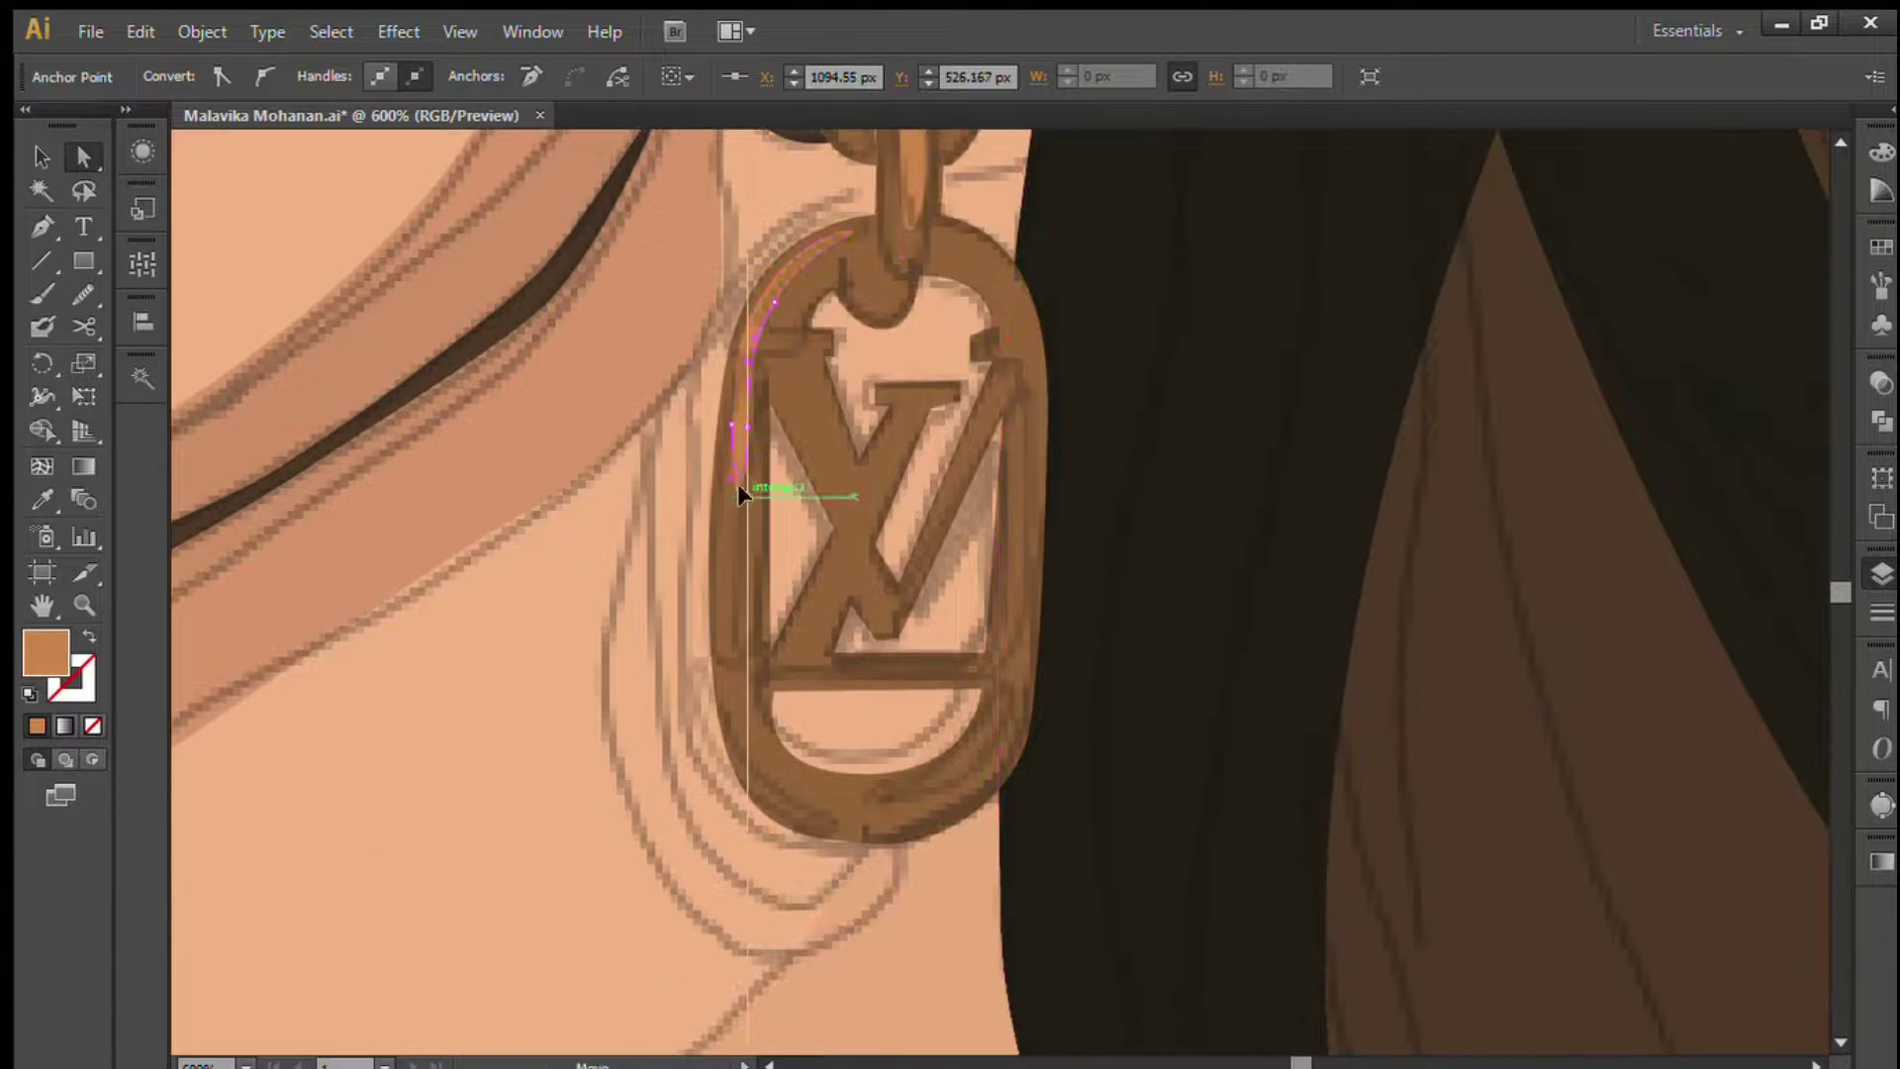
- Draw highlights along the pendant's lower-left edge, the V's diagonal, and lower-right edge
{"action": "left_click_drag", "start_coordinate": [837, 819], "coordinate": [806, 796]}
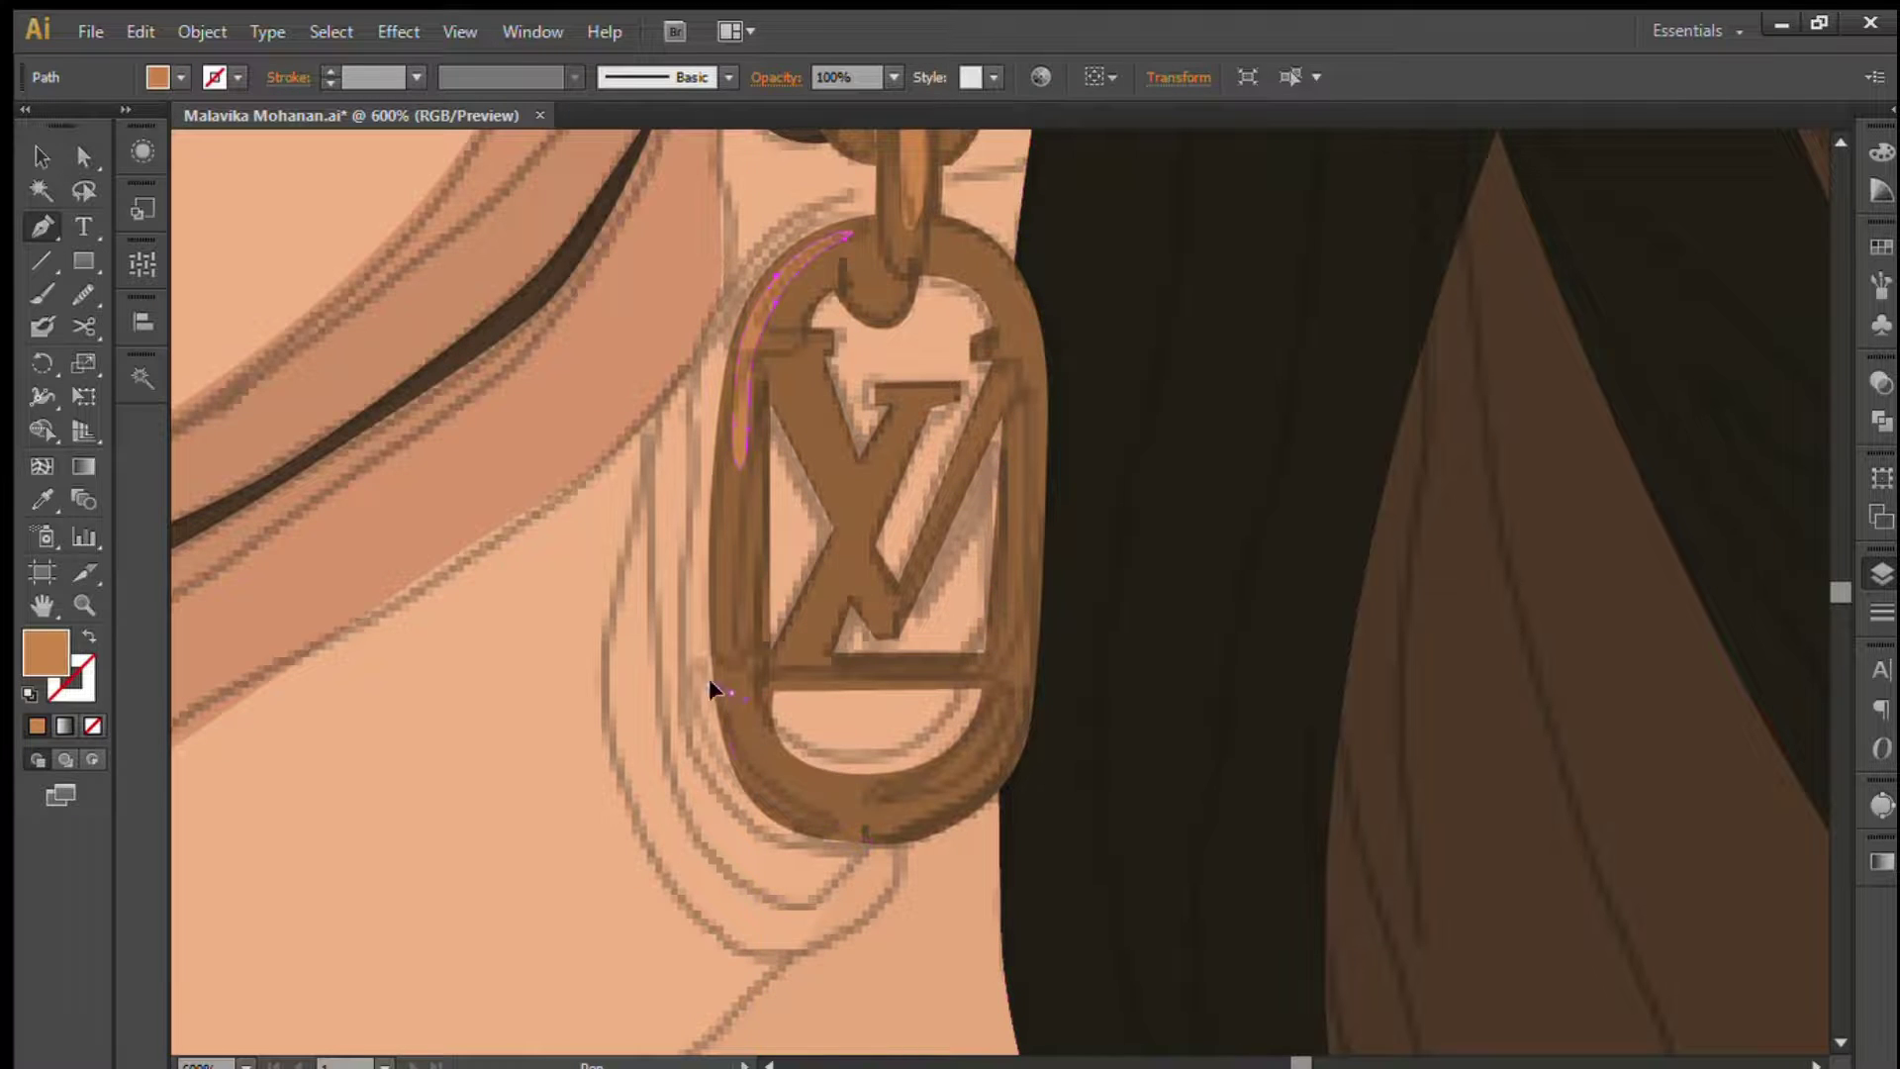
{"action": "left_click", "coordinate": [842, 823]}
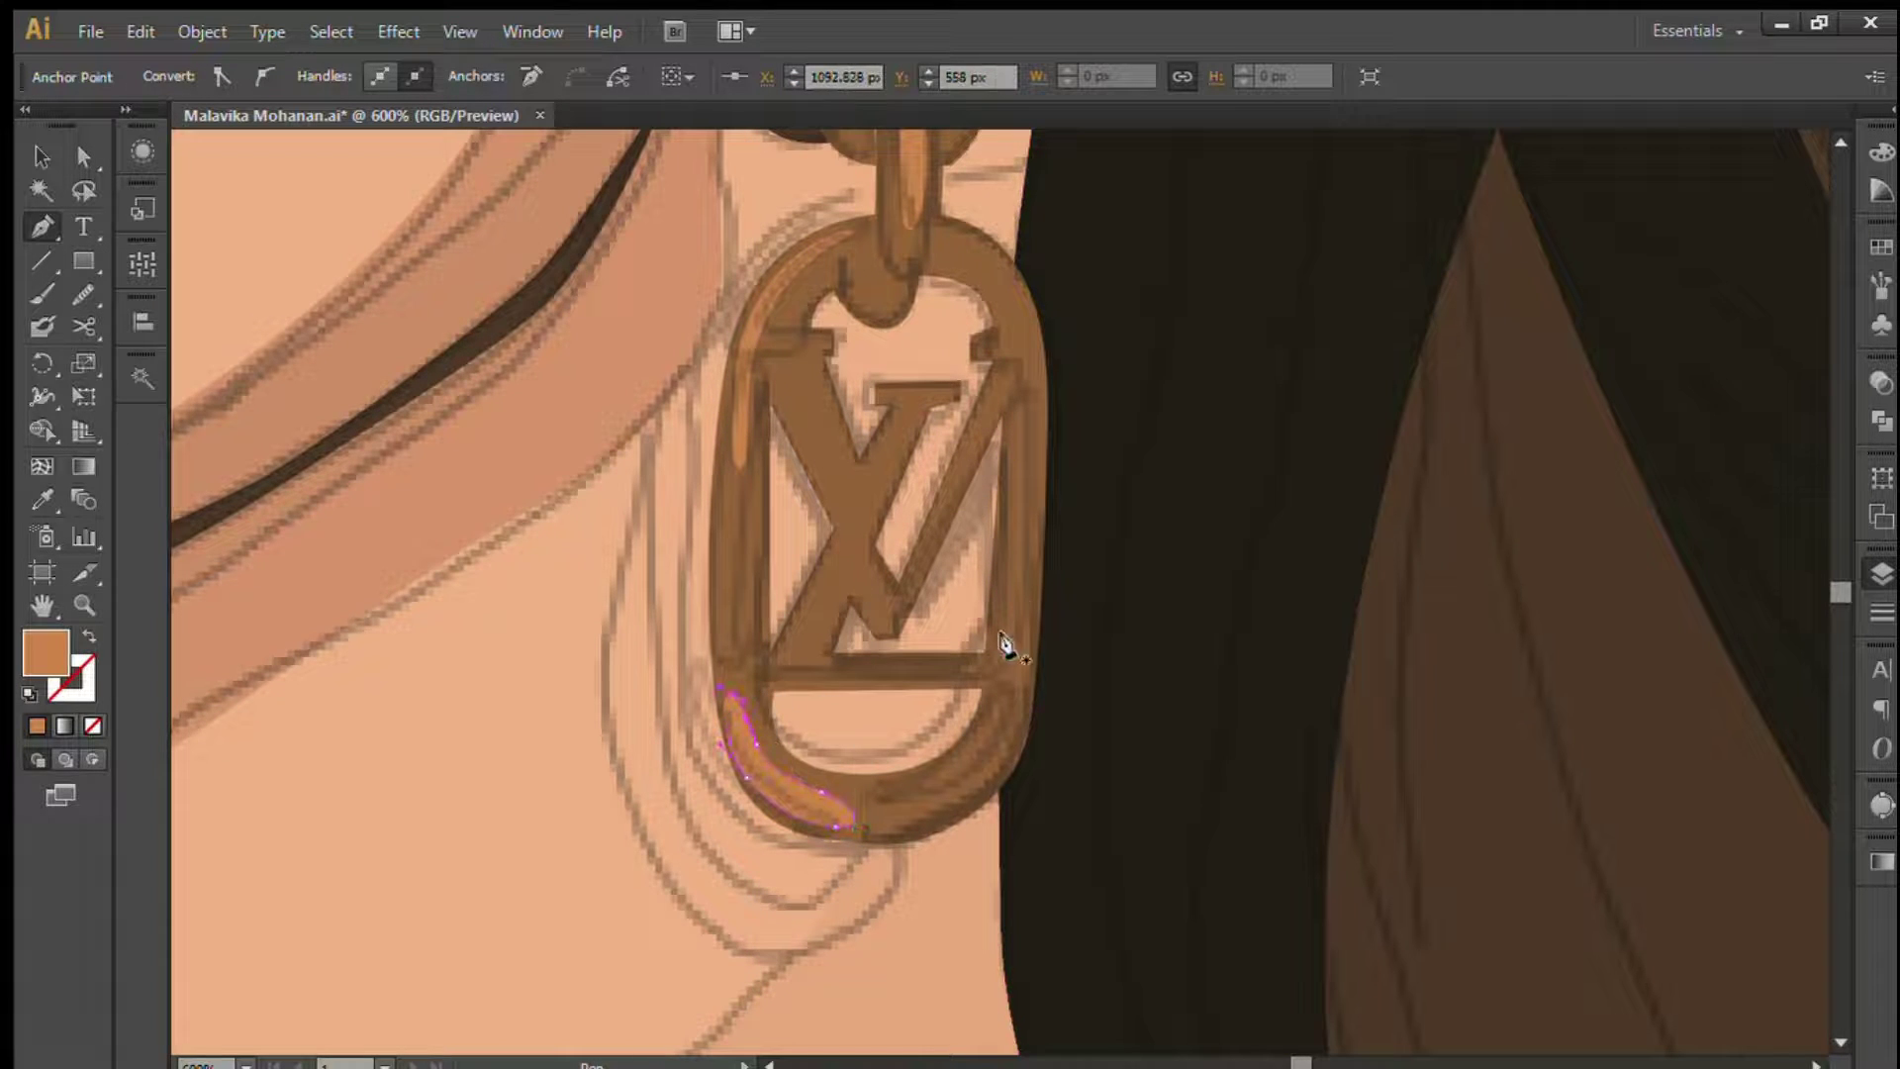
{"action": "left_click_drag", "start_coordinate": [900, 616], "coordinate": [936, 514]}
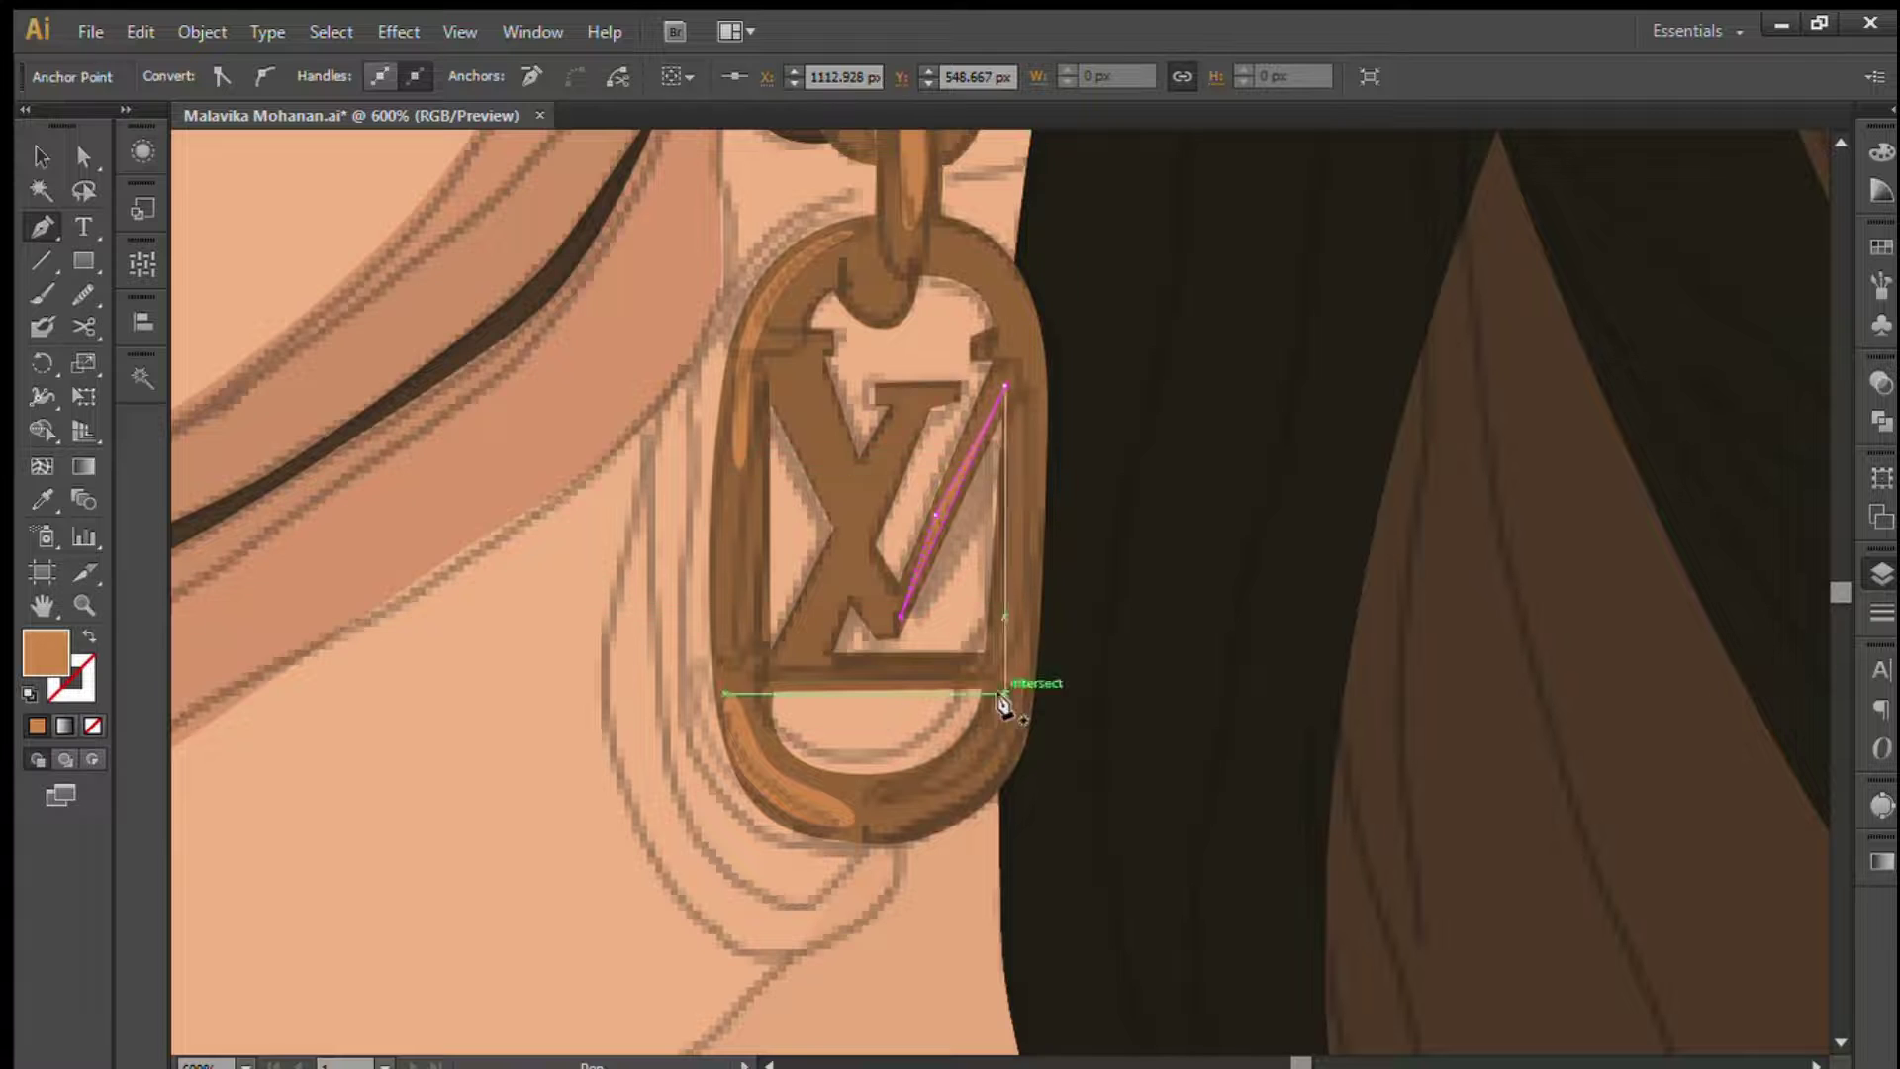
{"action": "left_click", "coordinate": [929, 814]}
{"action": "left_click", "coordinate": [970, 796]}
{"action": "left_click", "coordinate": [960, 767]}
{"action": "key", "text": "a"}
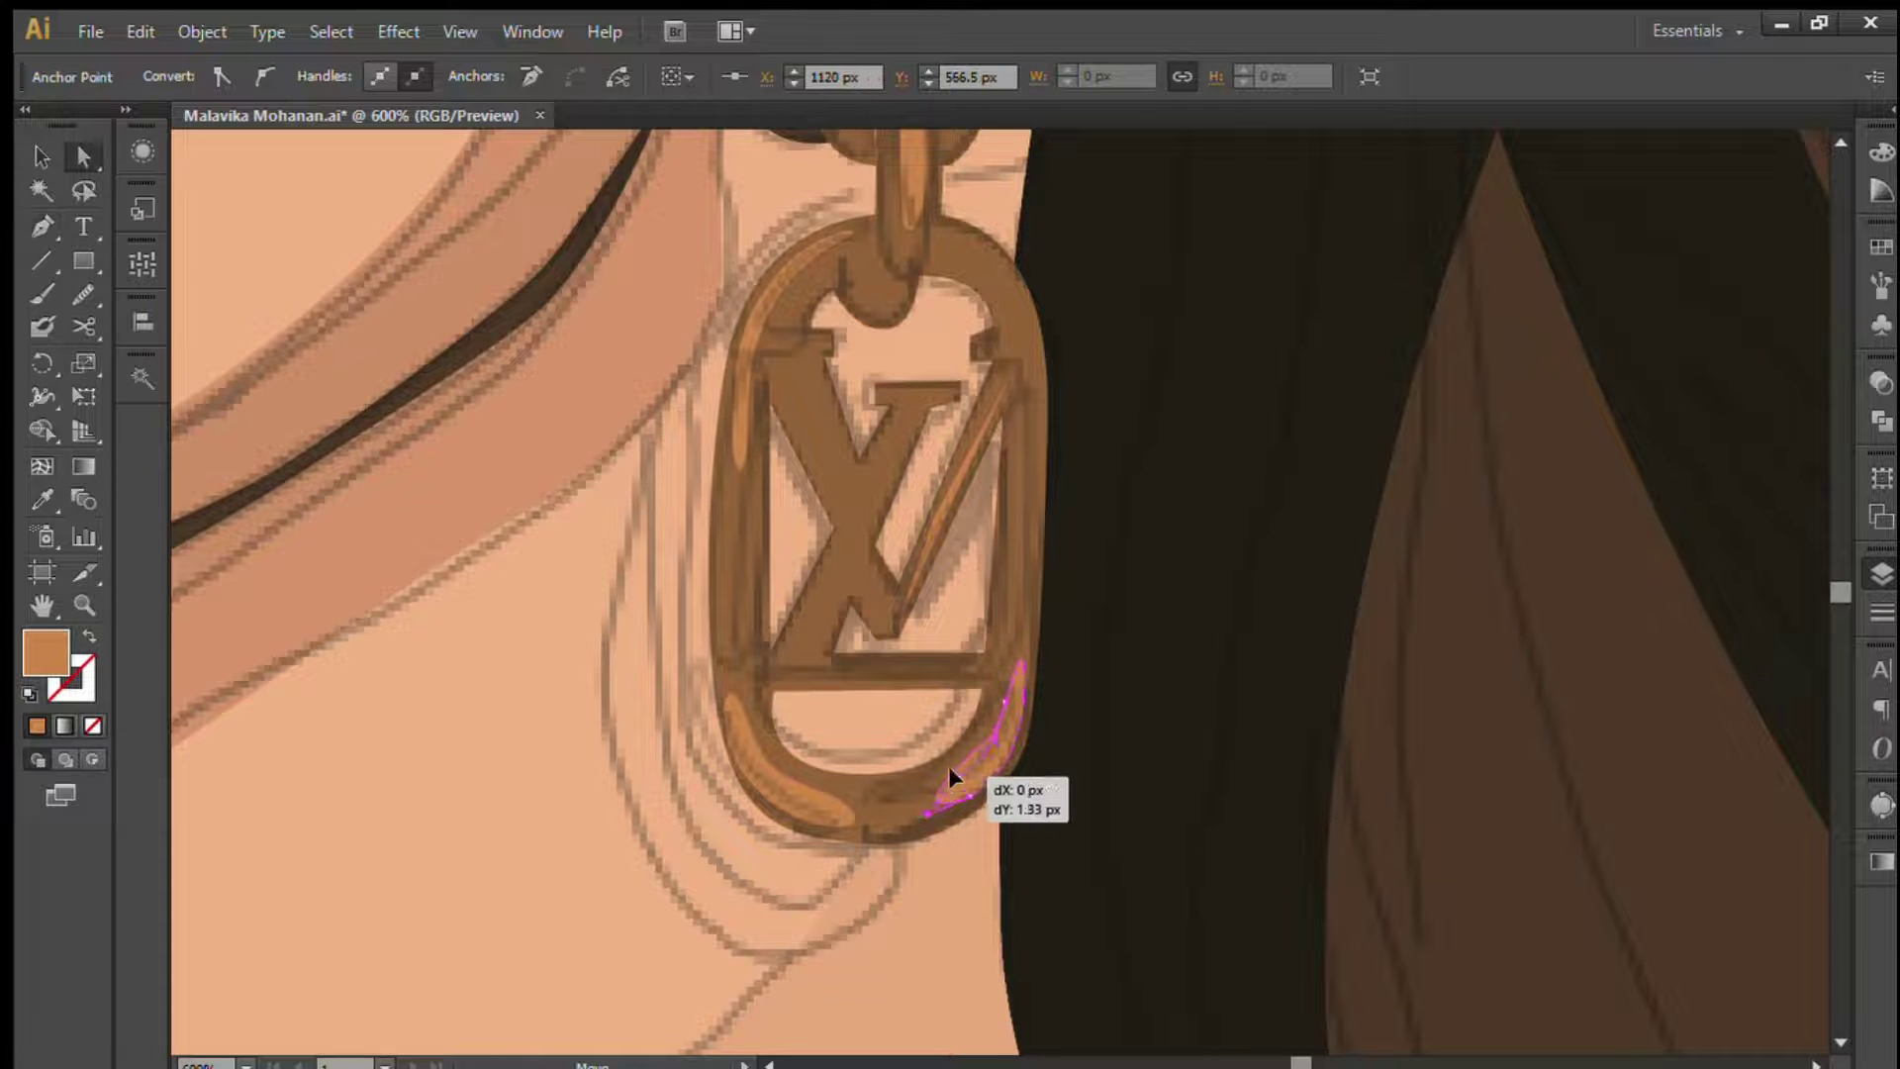
{"action": "mouse_move", "coordinate": [960, 767]}
{"action": "left_mouse_down"}
{"action": "mouse_move", "coordinate": [1000, 725]}
{"action": "mouse_move", "coordinate": [1001, 671]}
{"action": "left_mouse_up"}
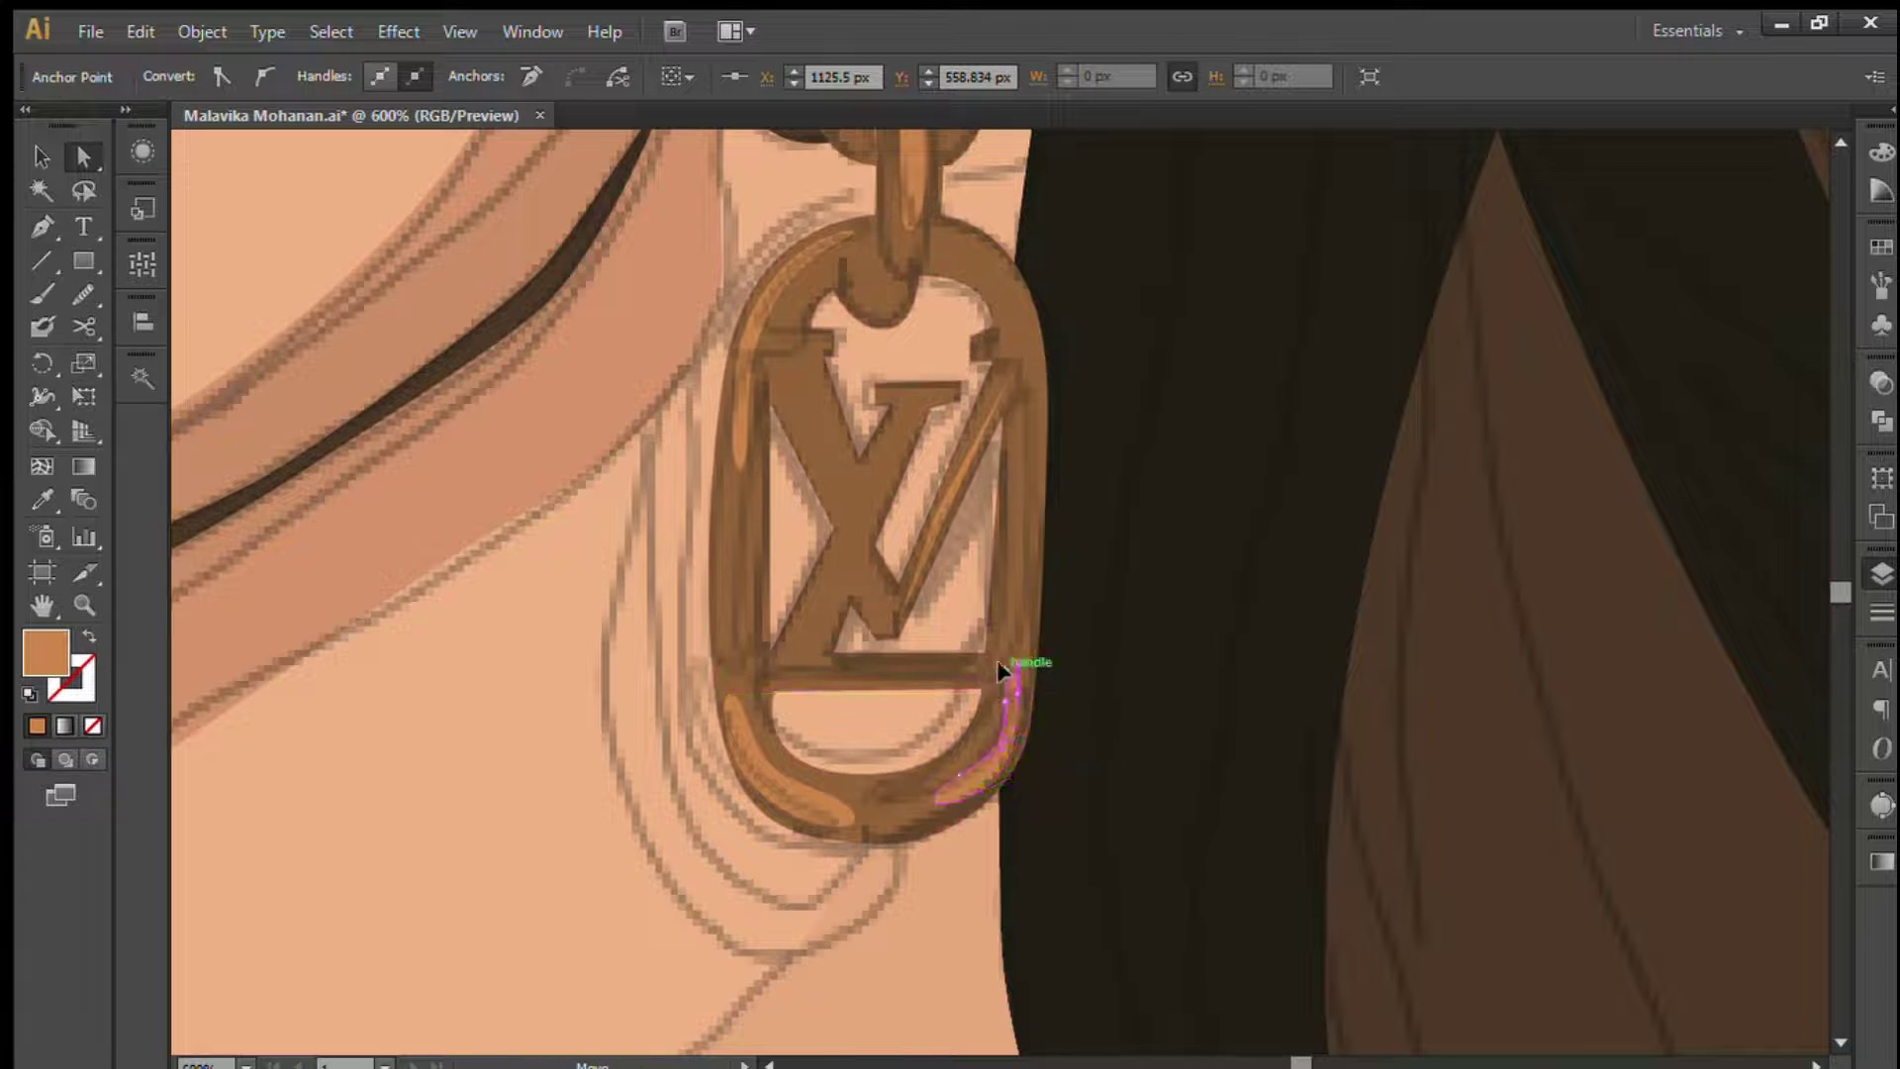
- Add a small shape on the LV letter and a highlight down the pendant's left edge
{"action": "key", "text": "p"}
{"action": "left_click_drag", "start_coordinate": [789, 396], "coordinate": [821, 460]}
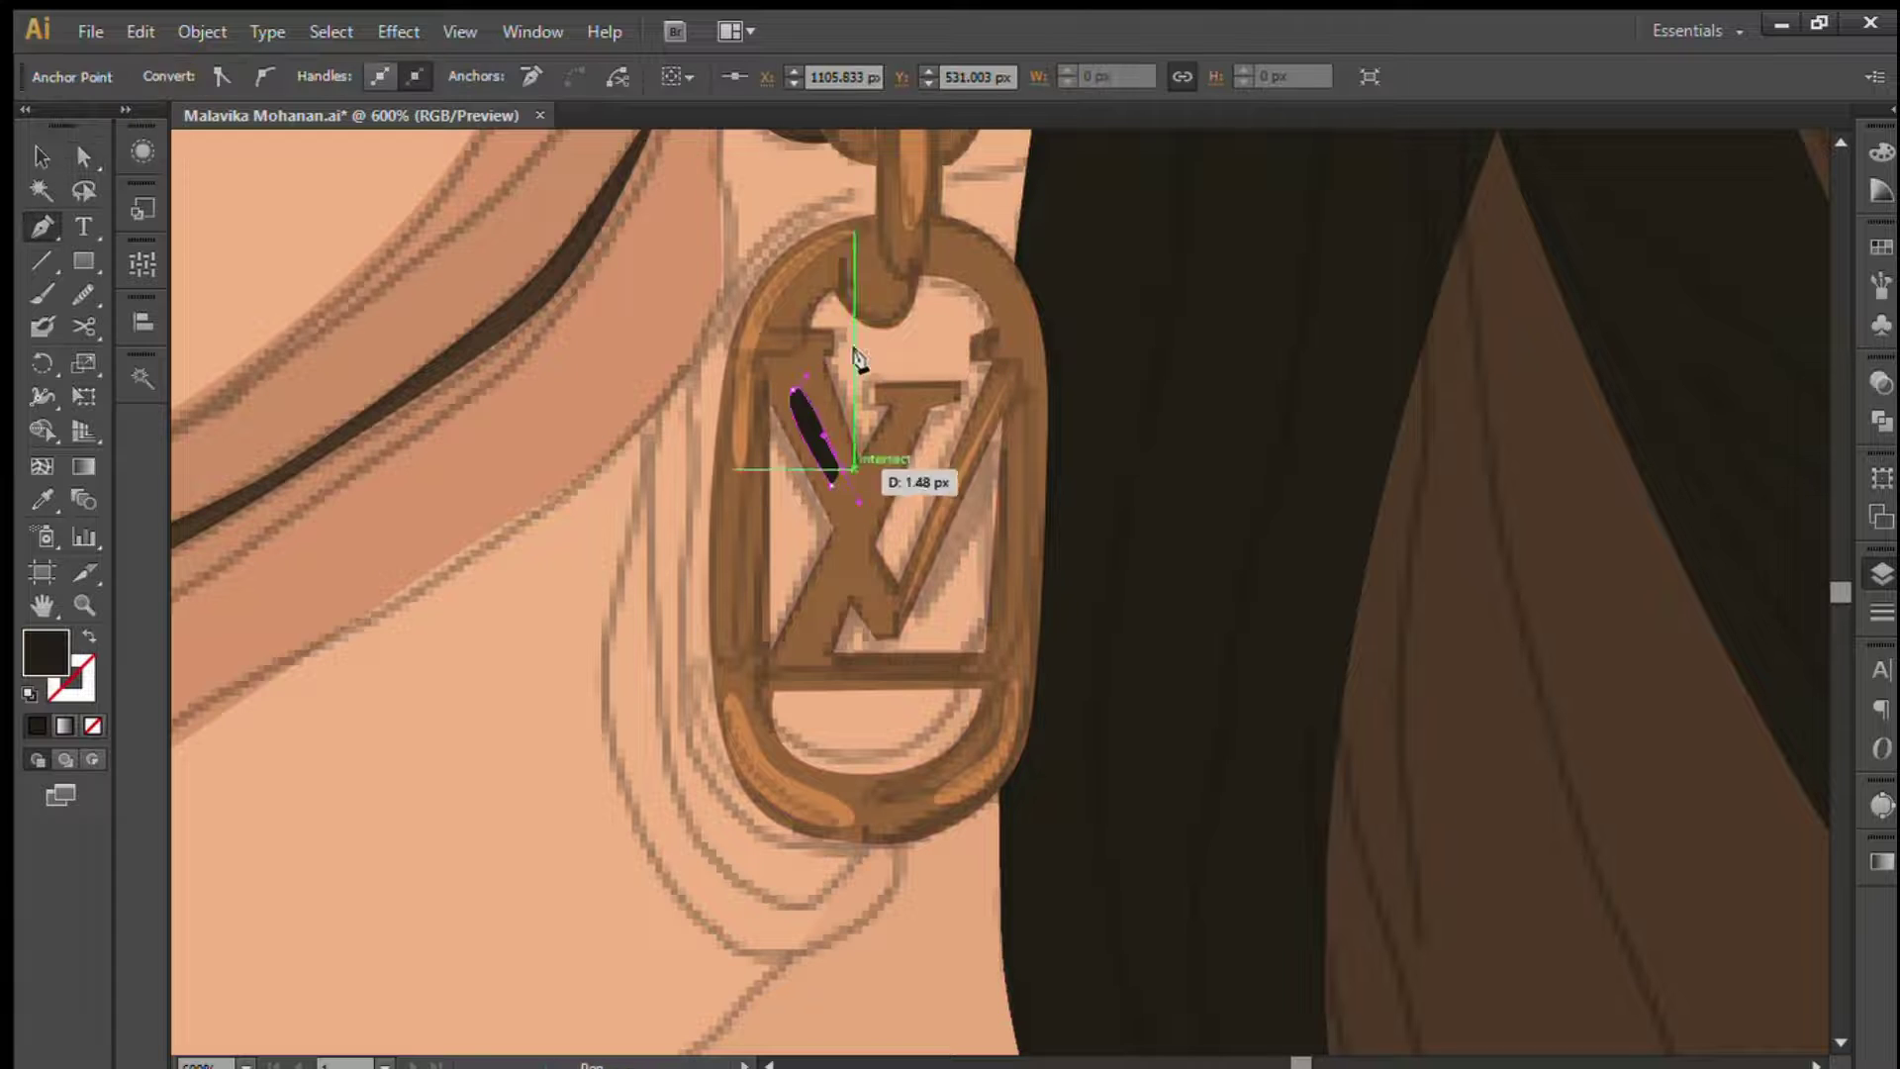
{"action": "key", "text": "v"}
{"action": "key", "text": "p"}
{"action": "left_click", "coordinate": [748, 644]}
{"action": "left_click", "coordinate": [742, 564]}
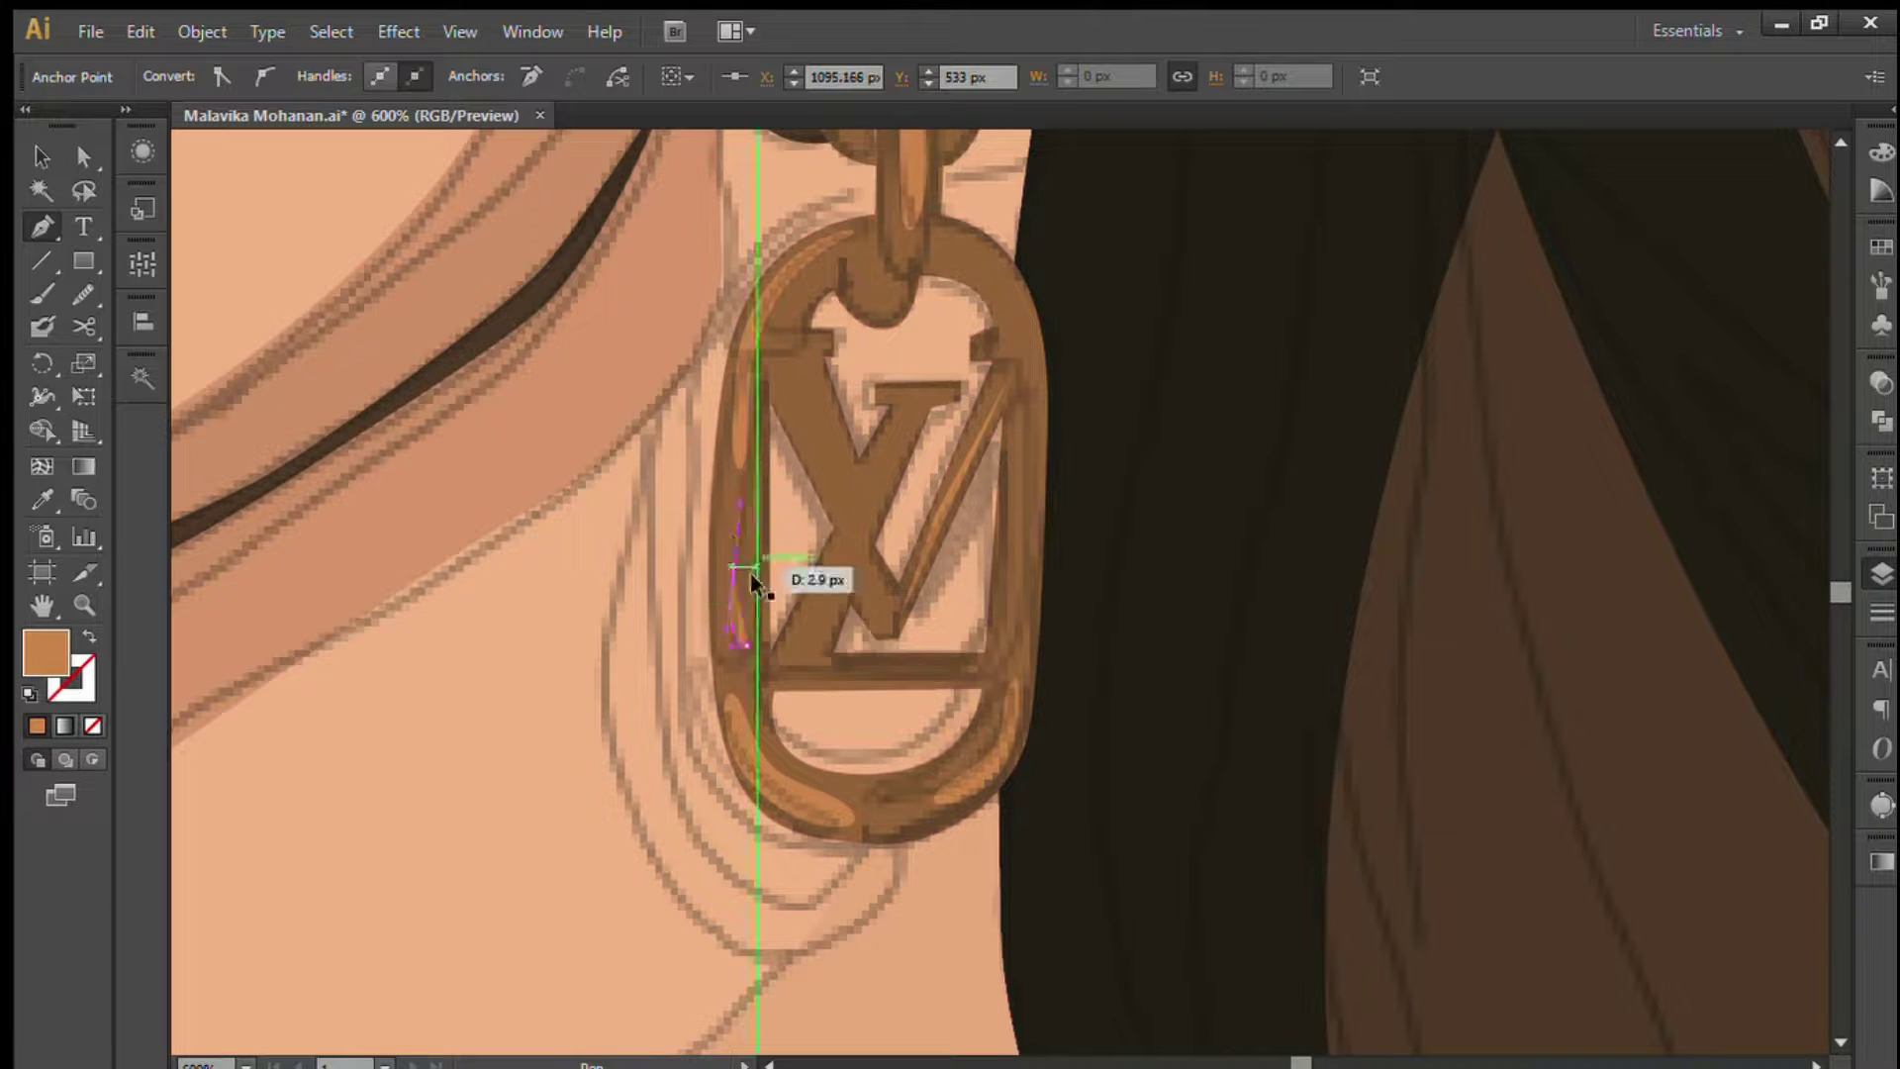
{"action": "left_click", "coordinate": [745, 482]}
{"action": "left_click", "coordinate": [798, 404], "text": "ctrl"}
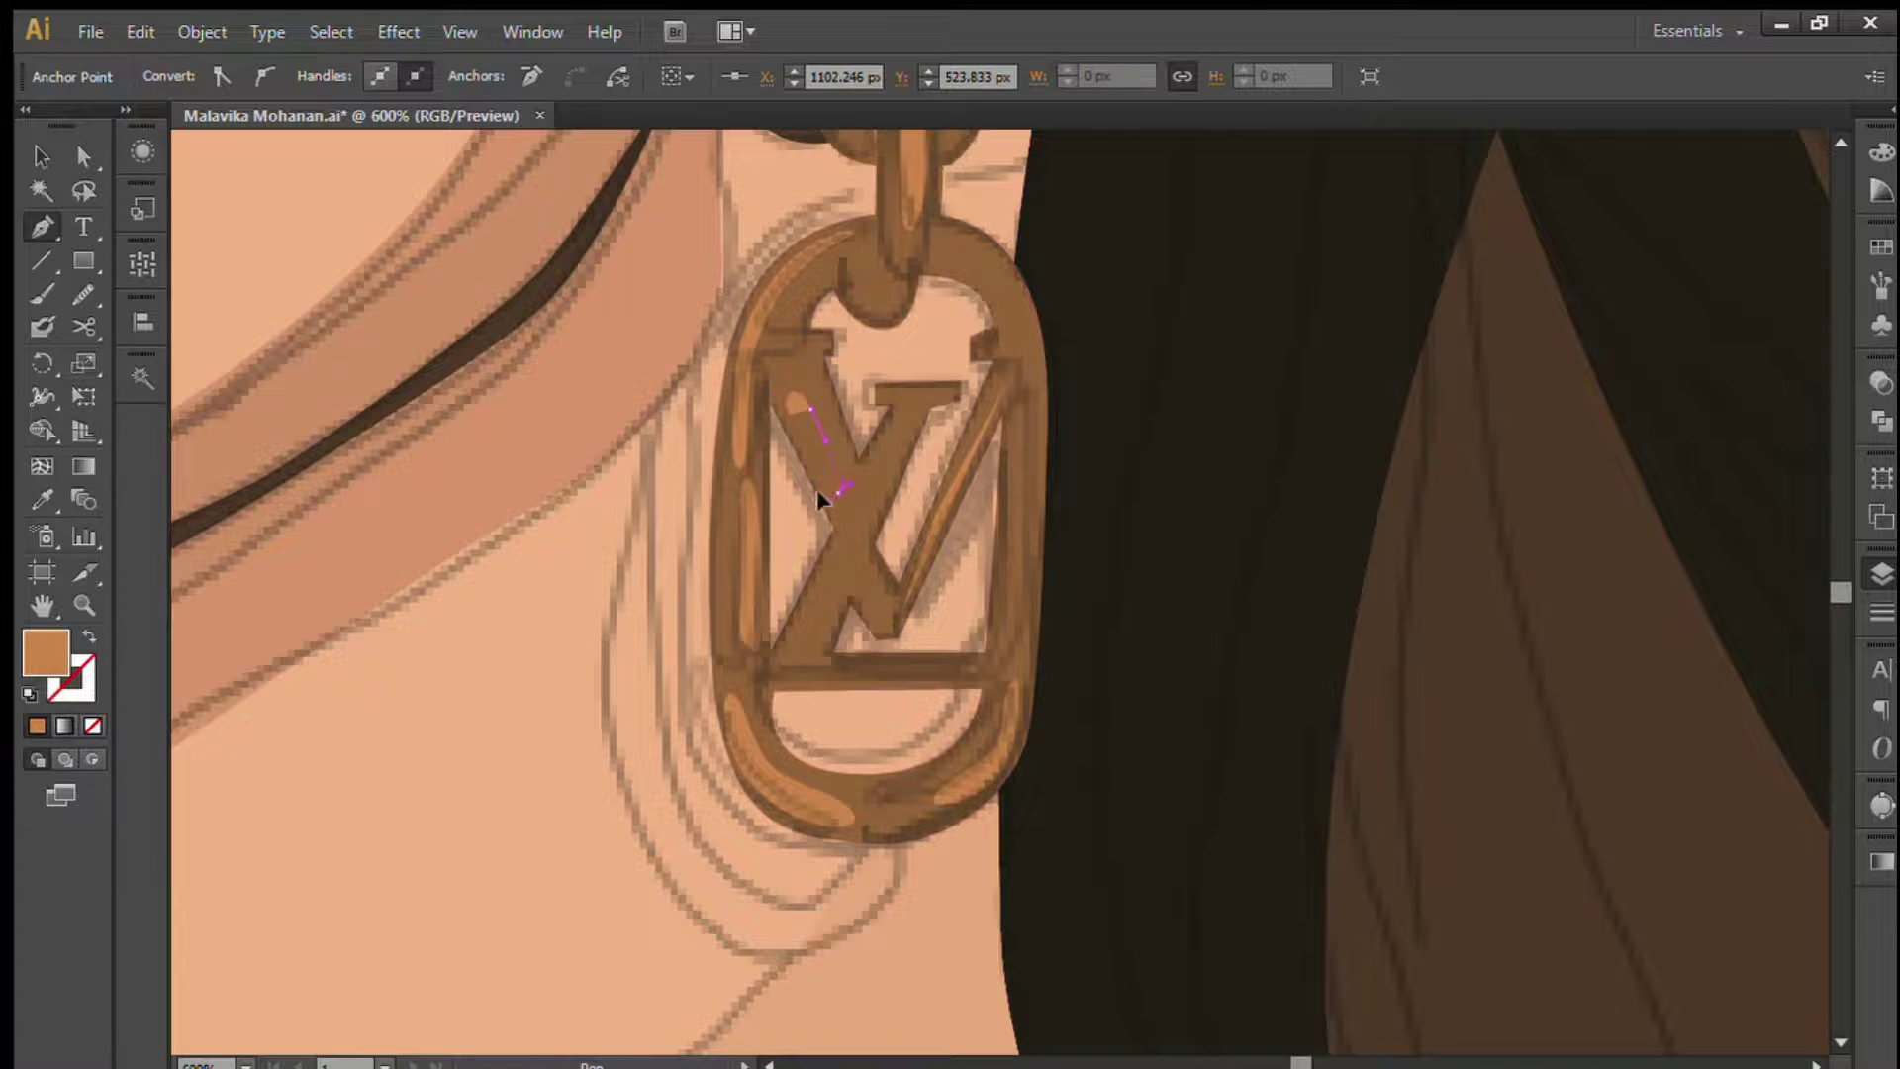
{"action": "left_click", "coordinate": [812, 408]}
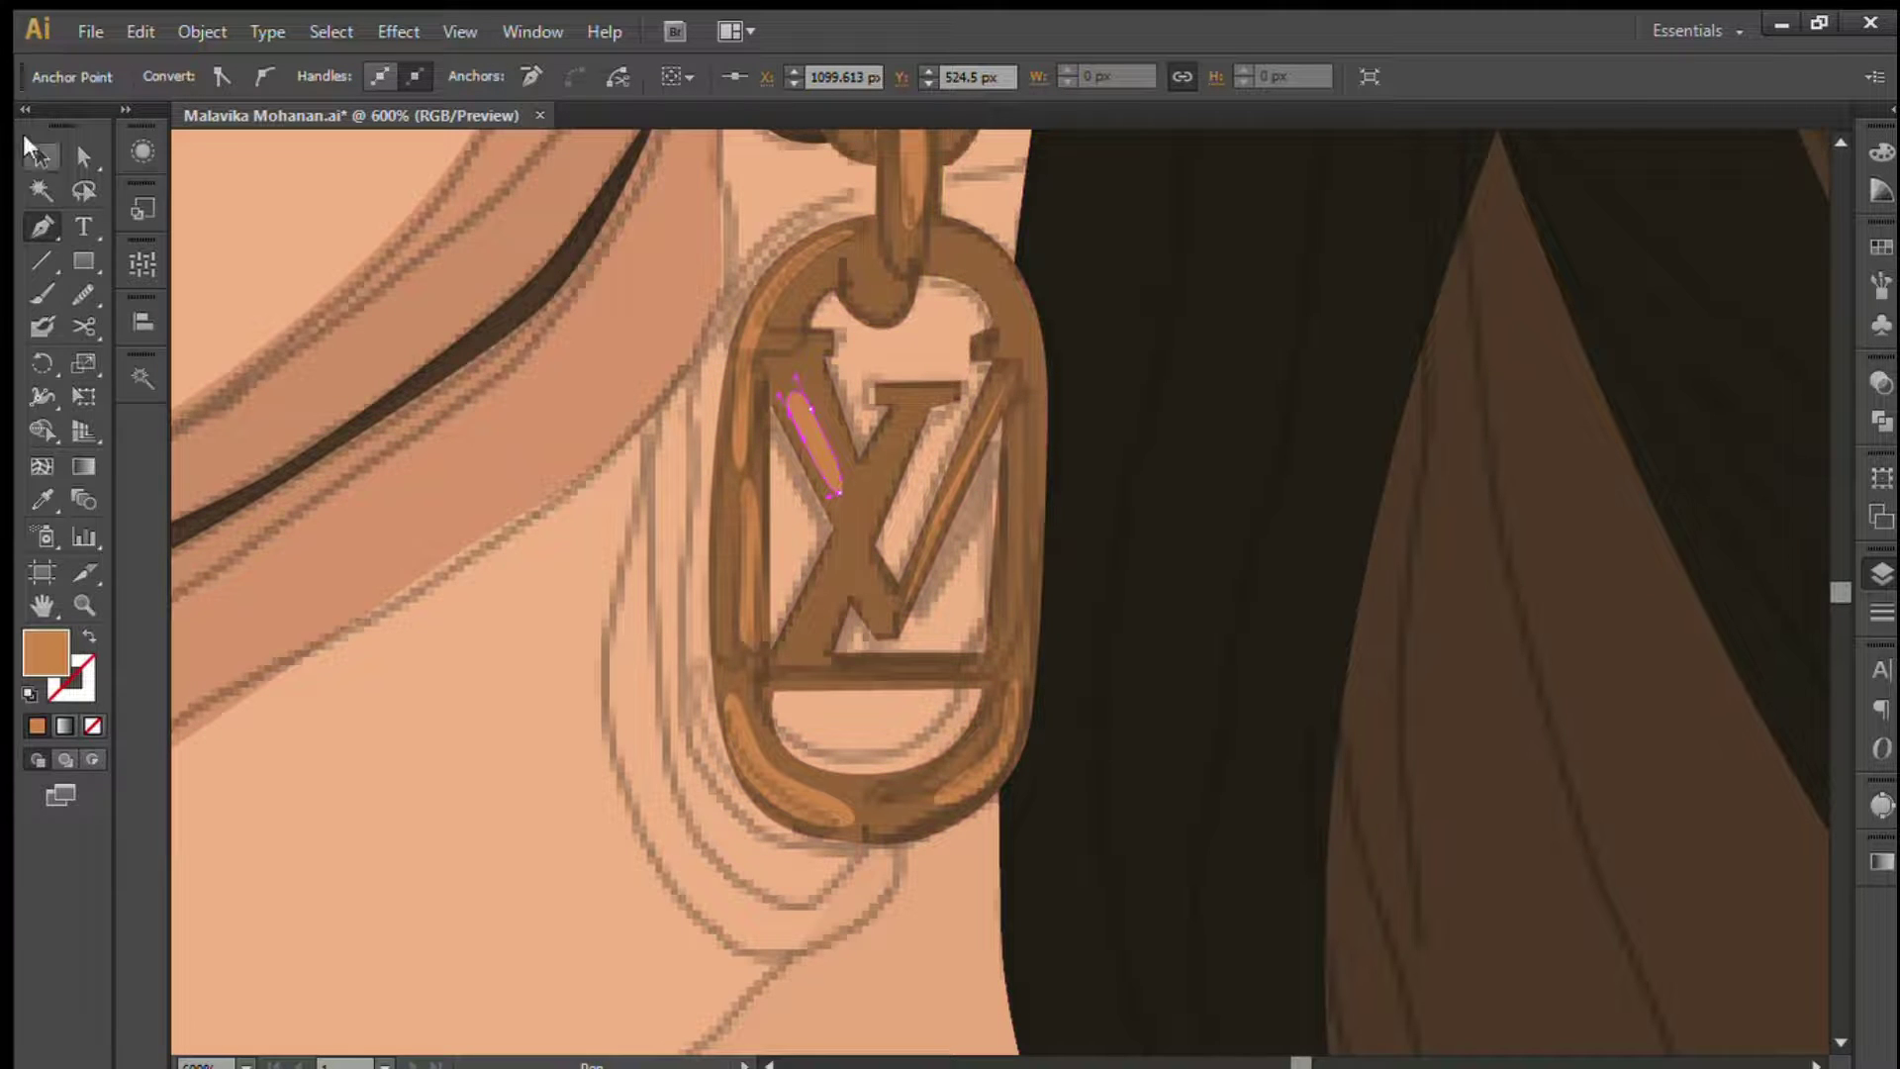
- Select the earring's compound shape
{"action": "left_click", "coordinate": [37, 153]}
{"action": "scroll", "coordinate": [636, 622], "scroll_direction": "up", "scroll_amount": 3}
{"action": "scroll", "coordinate": [635, 623], "scroll_direction": "left", "scroll_amount": 5}
{"action": "left_click", "coordinate": [958, 220]}
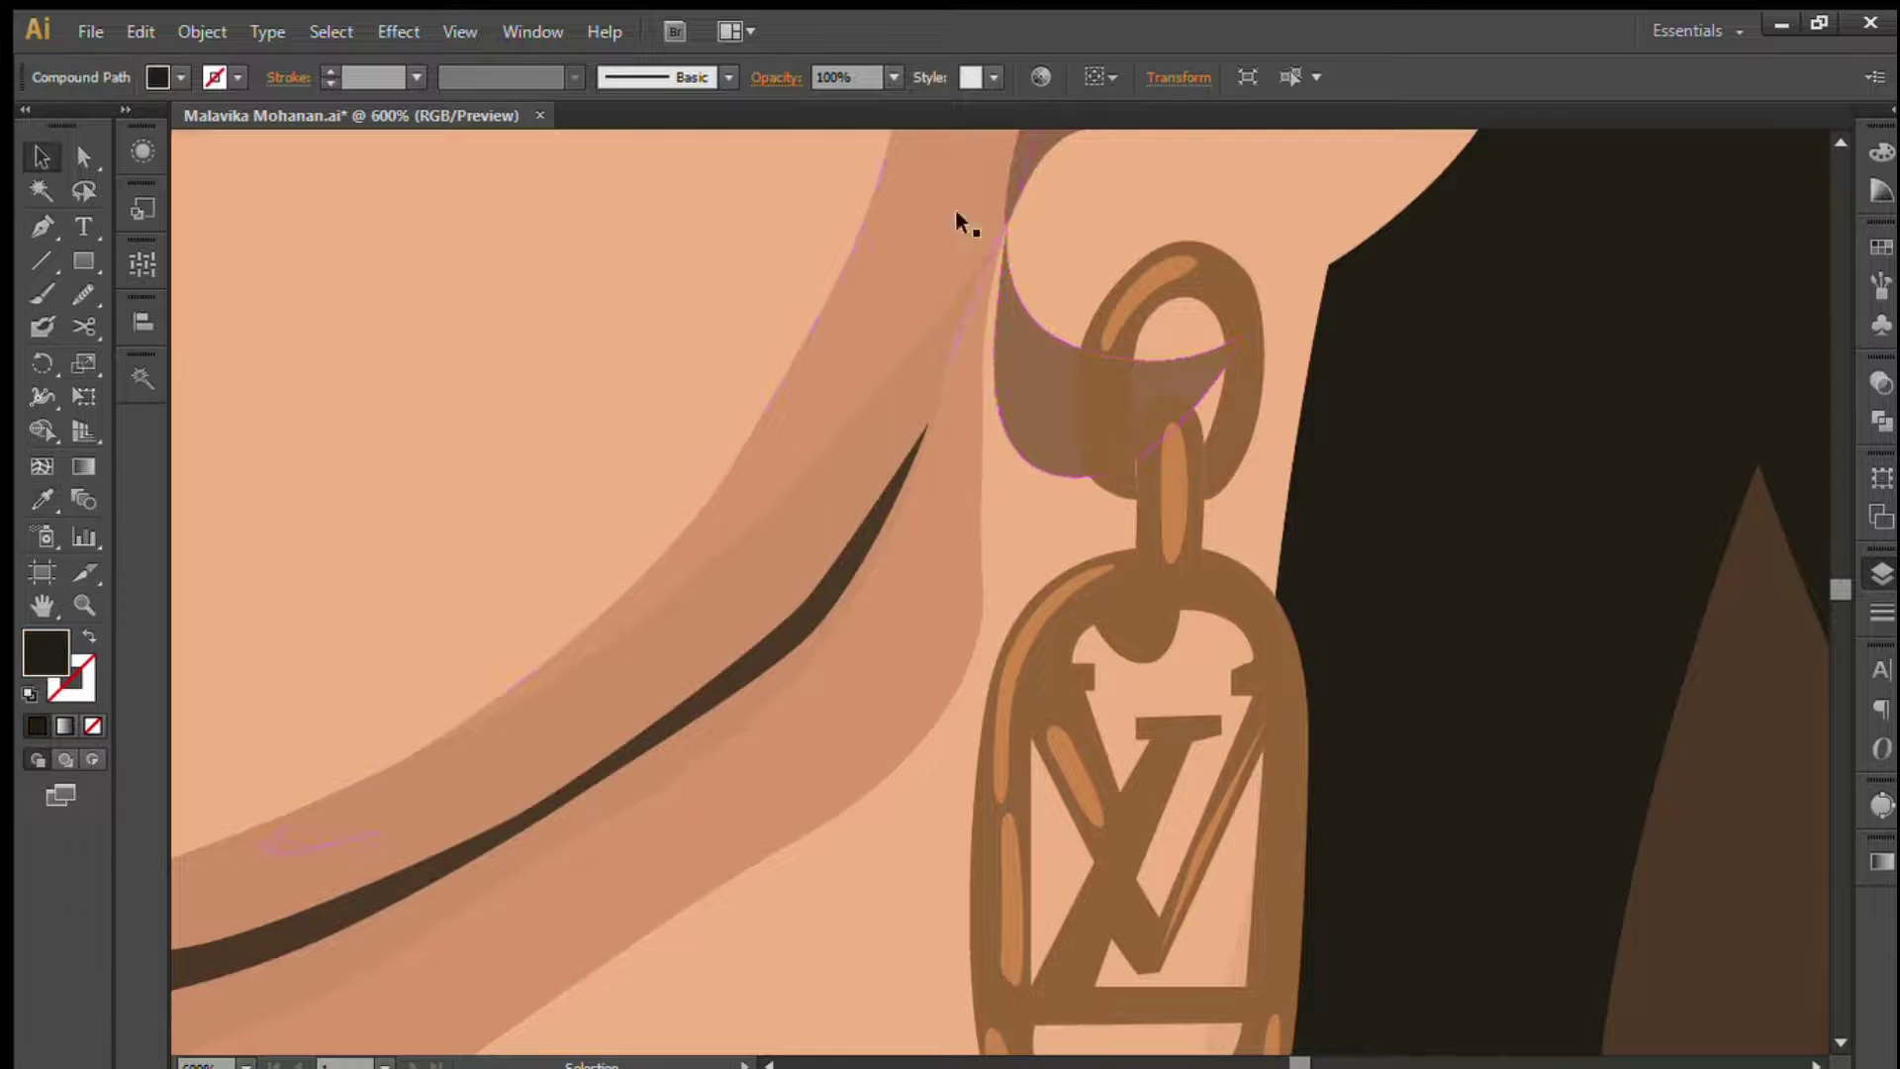
- Draw a darker brown shadow shape along the pendant's side and close it
{"action": "scroll", "coordinate": [1765, 557], "scroll_direction": "down", "scroll_amount": 3}
{"action": "key", "text": "p"}
{"action": "left_click_drag", "start_coordinate": [1101, 843], "coordinate": [1158, 827]}
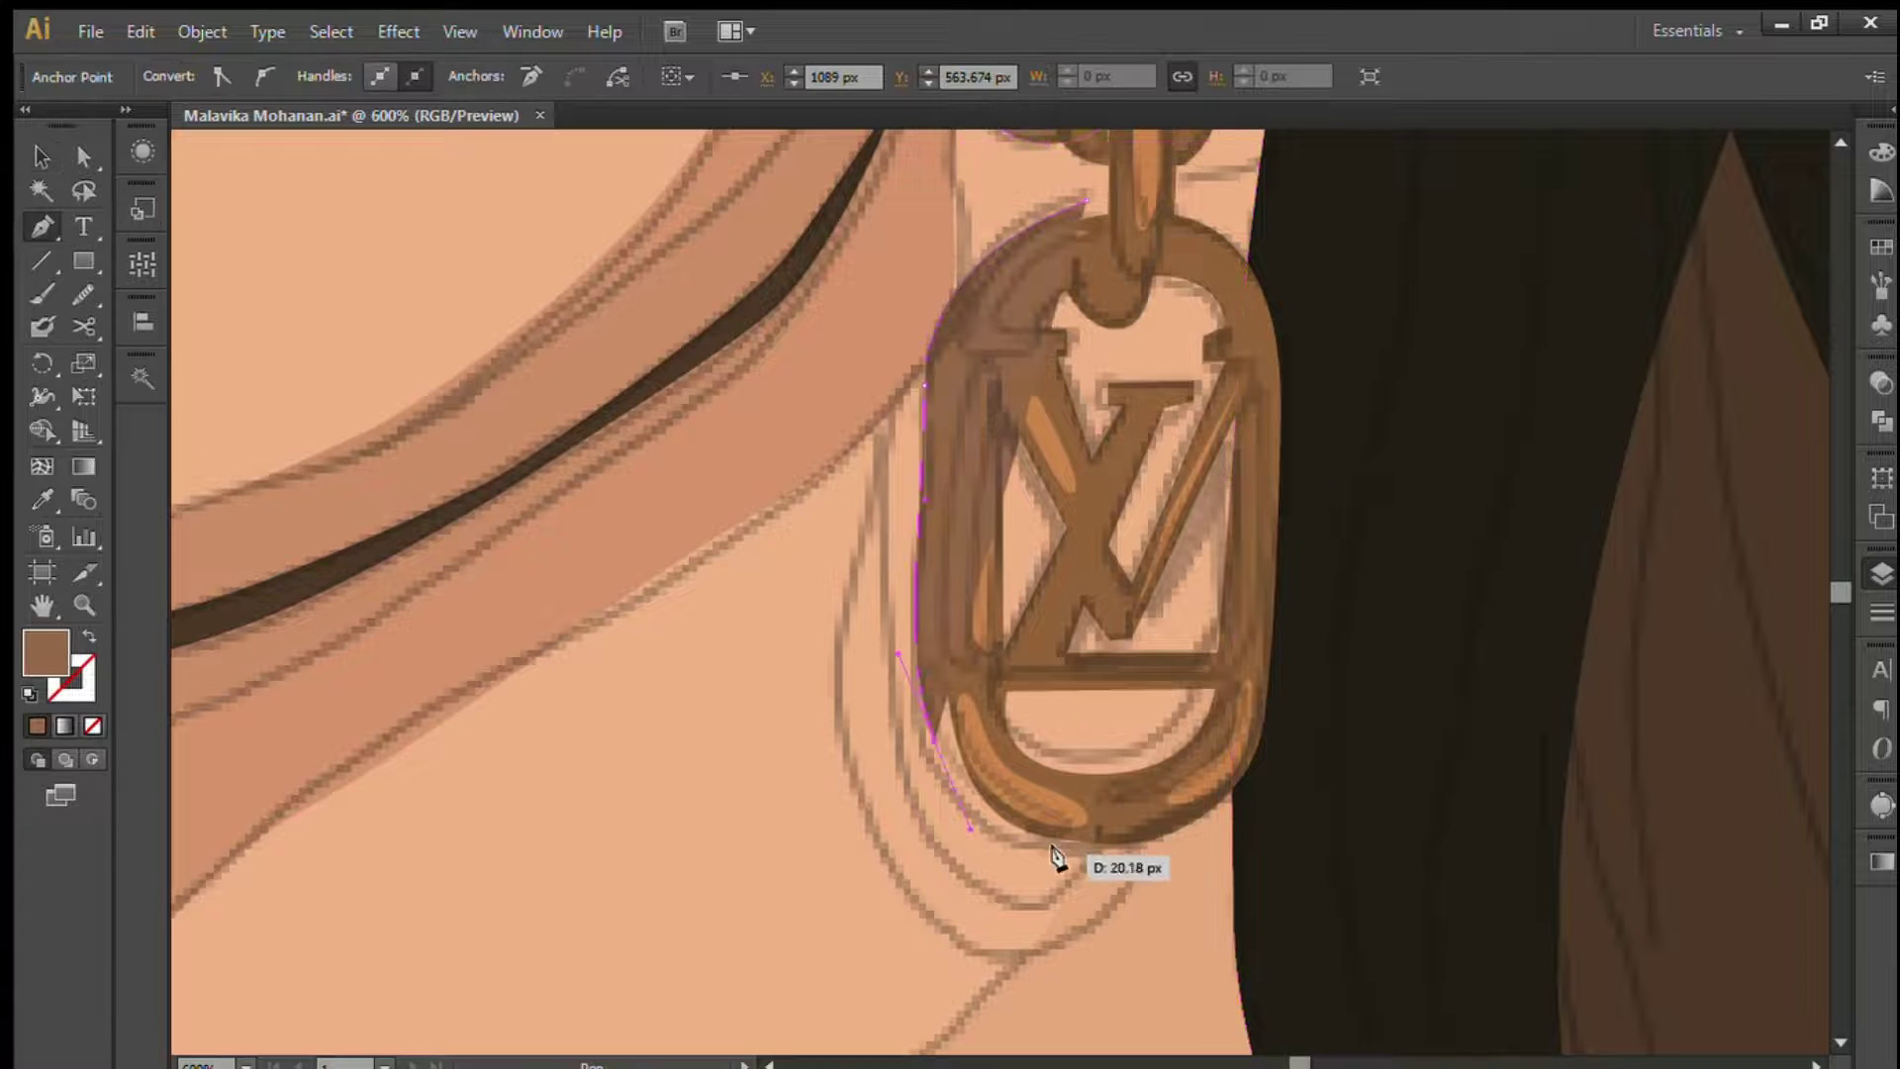
{"action": "left_click", "coordinate": [1191, 295]}
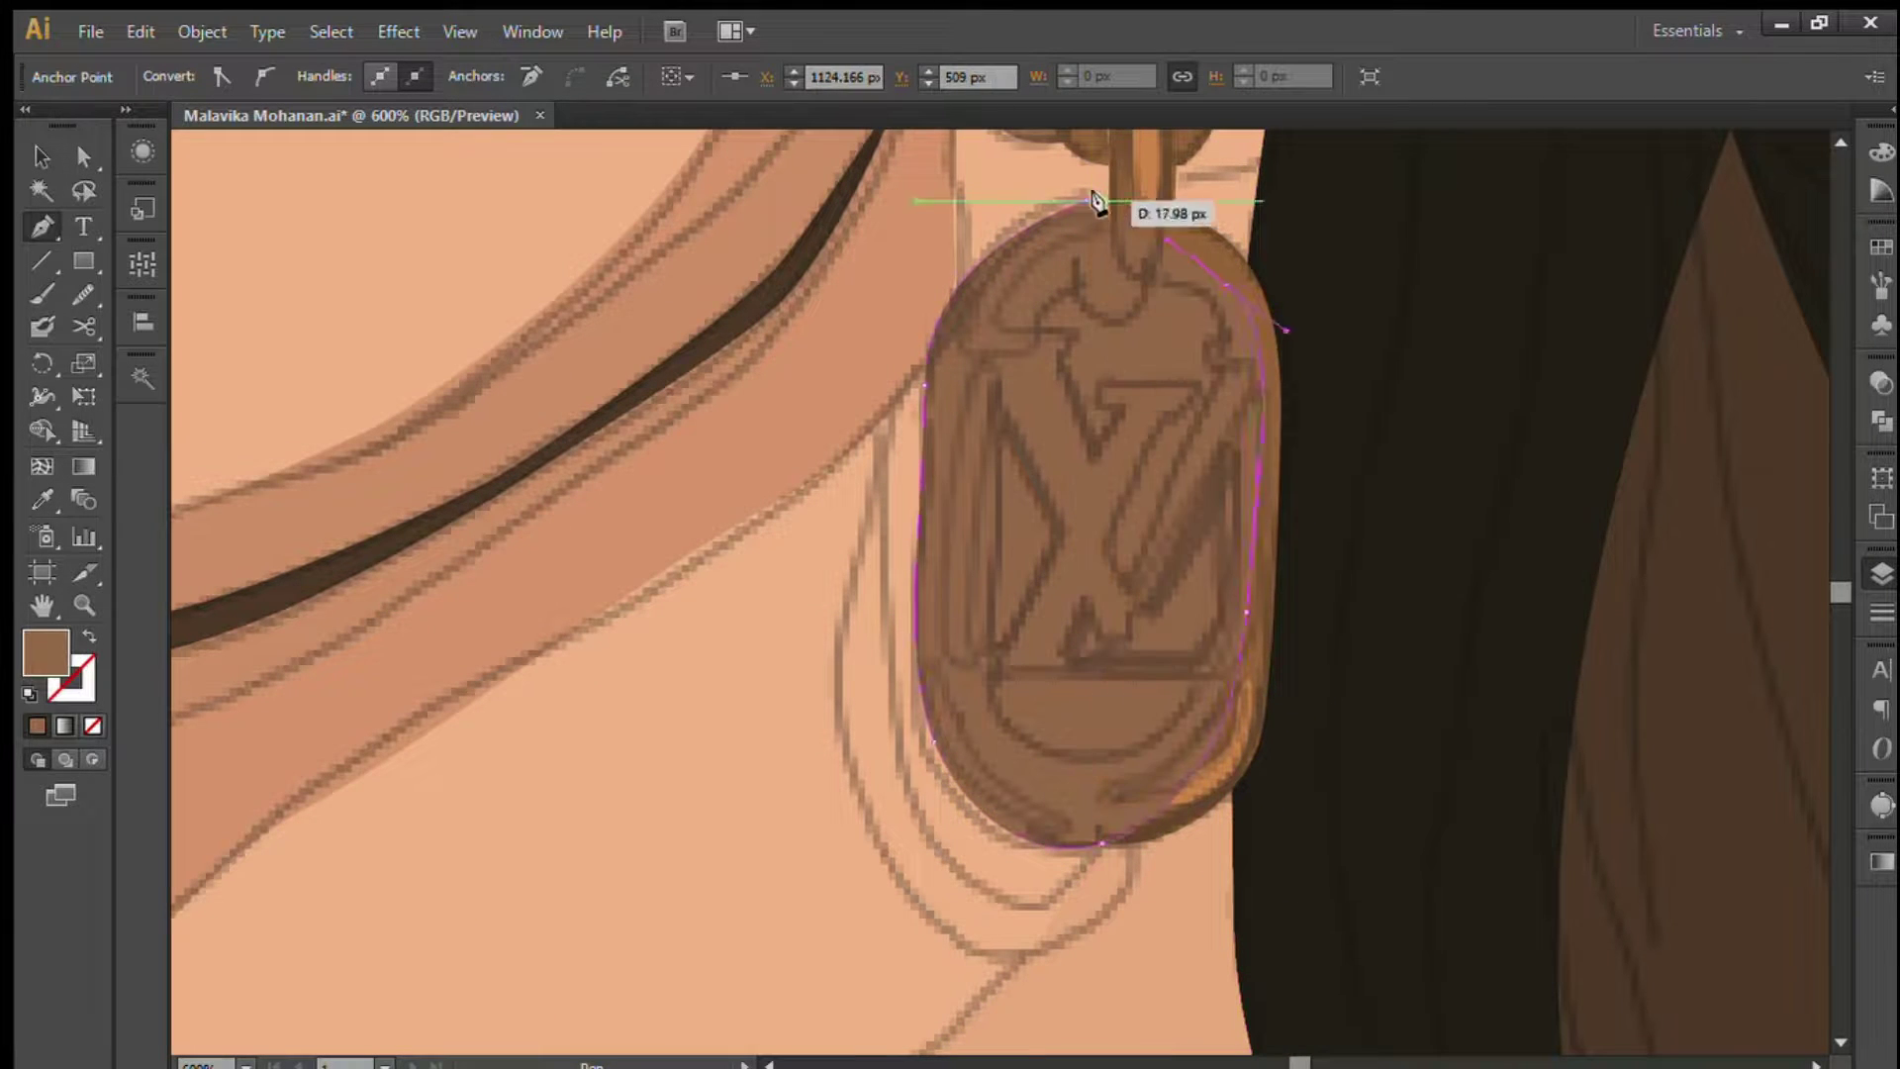
{"action": "key", "text": "v"}
- Select the pendant group and ring loop, then deselect and zoom out to the whole portrait
{"action": "left_click", "coordinate": [1138, 564]}
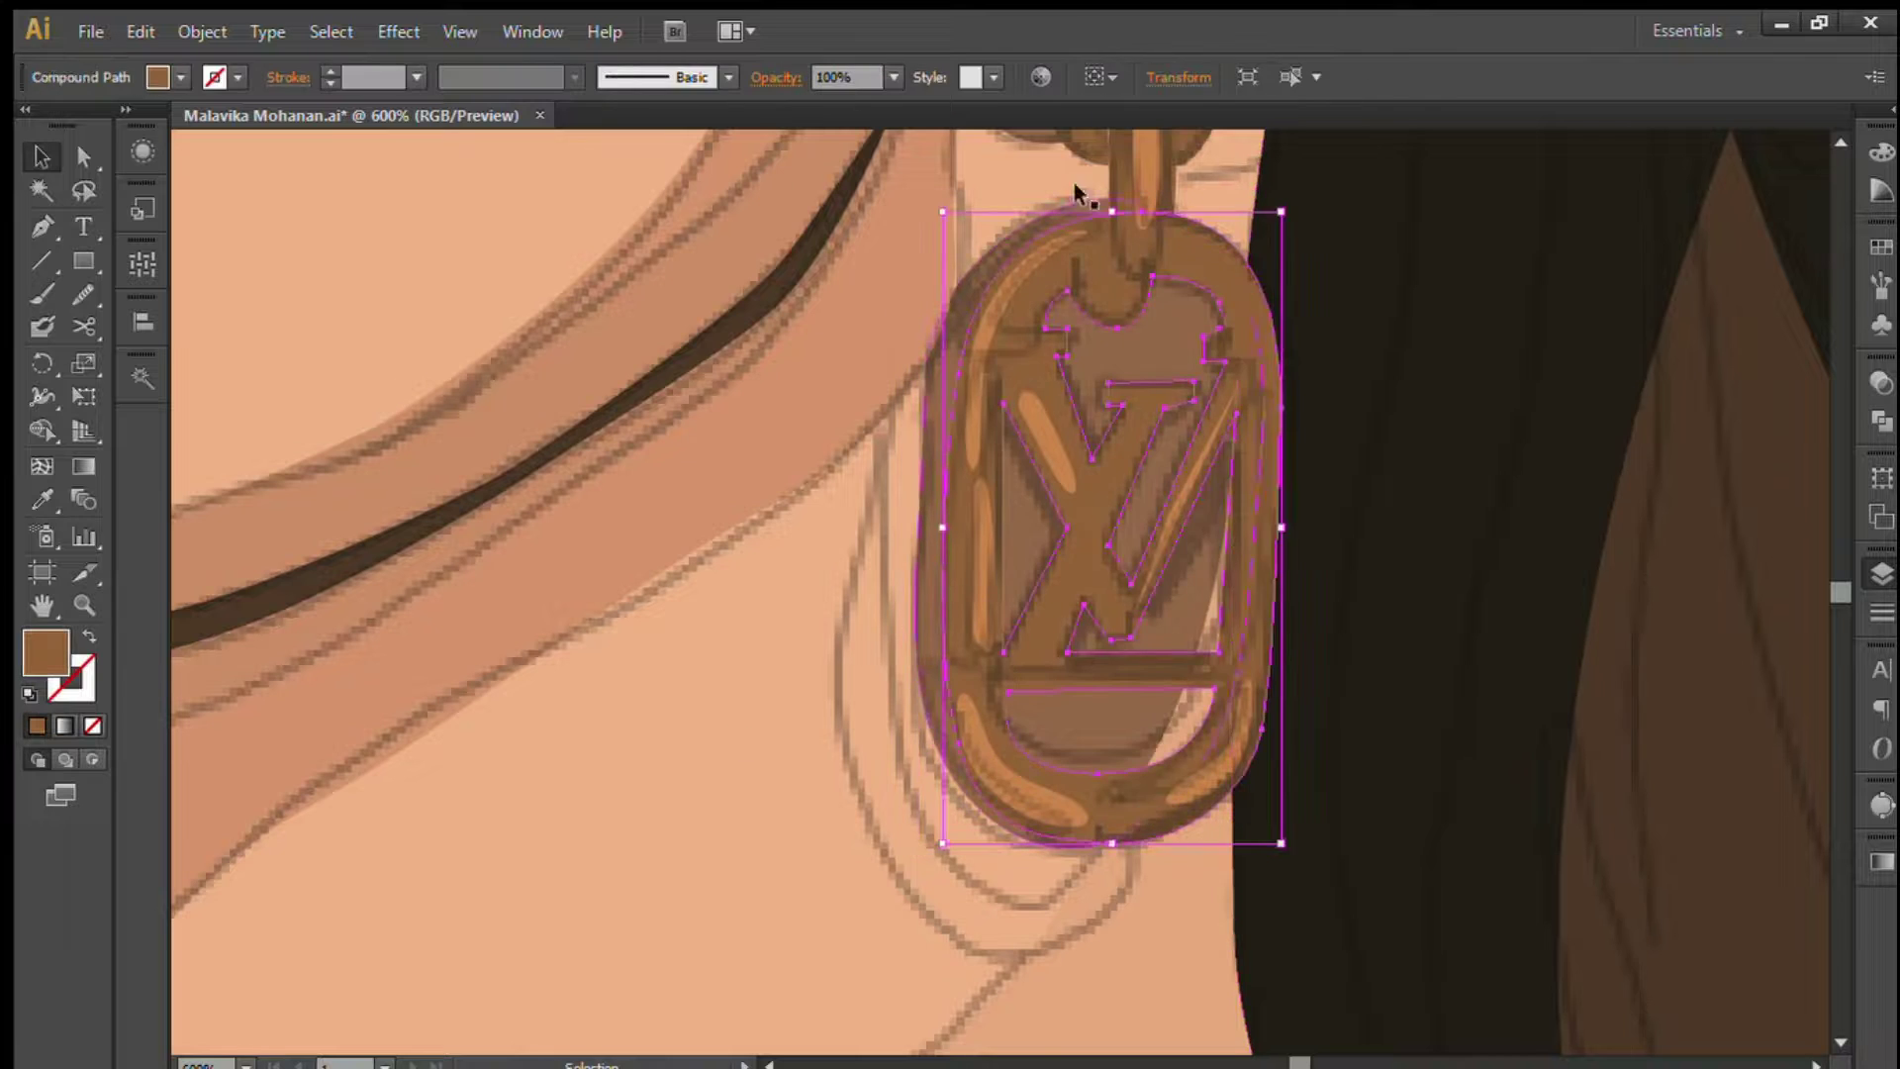
{"action": "scroll", "coordinate": [946, 360], "scroll_direction": "up", "scroll_amount": 3}
{"action": "left_click", "coordinate": [947, 361], "text": "shift"}
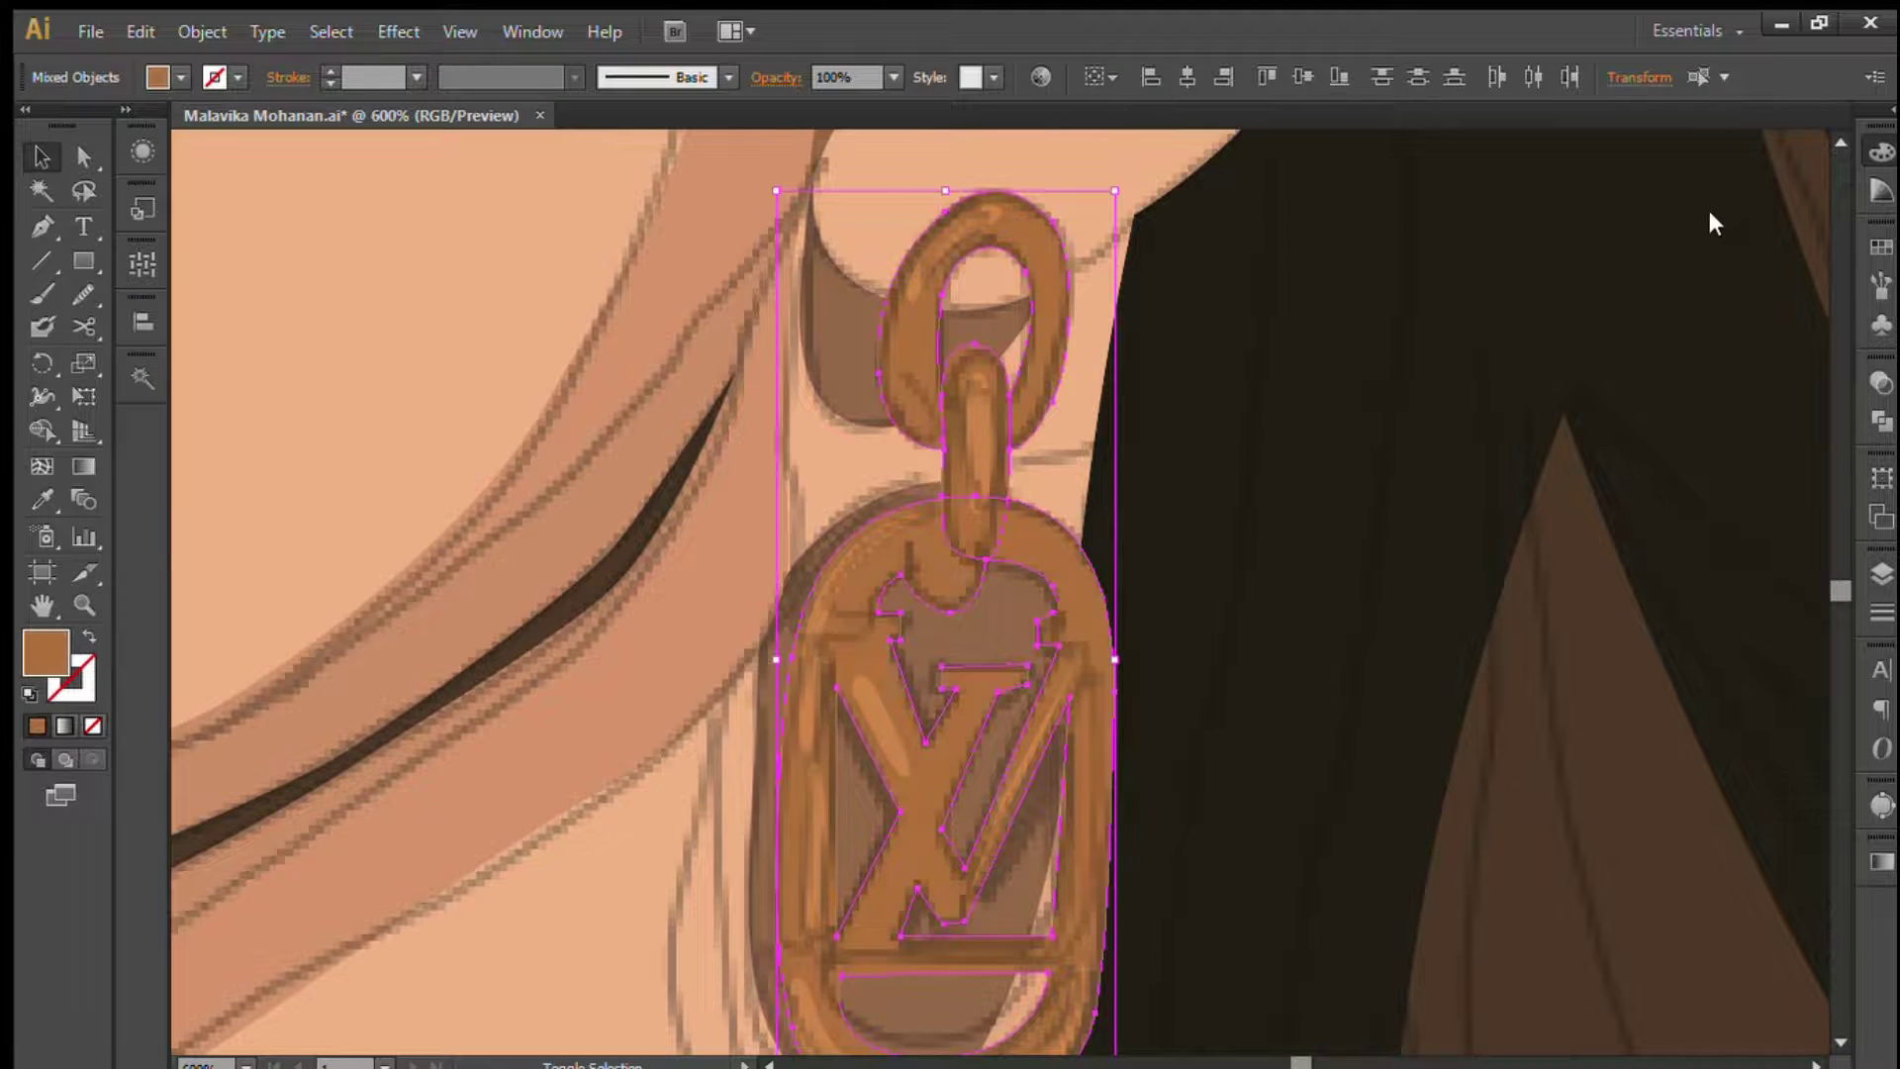
{"action": "left_click", "coordinate": [807, 700]}
{"action": "left_click", "coordinate": [1056, 1009]}
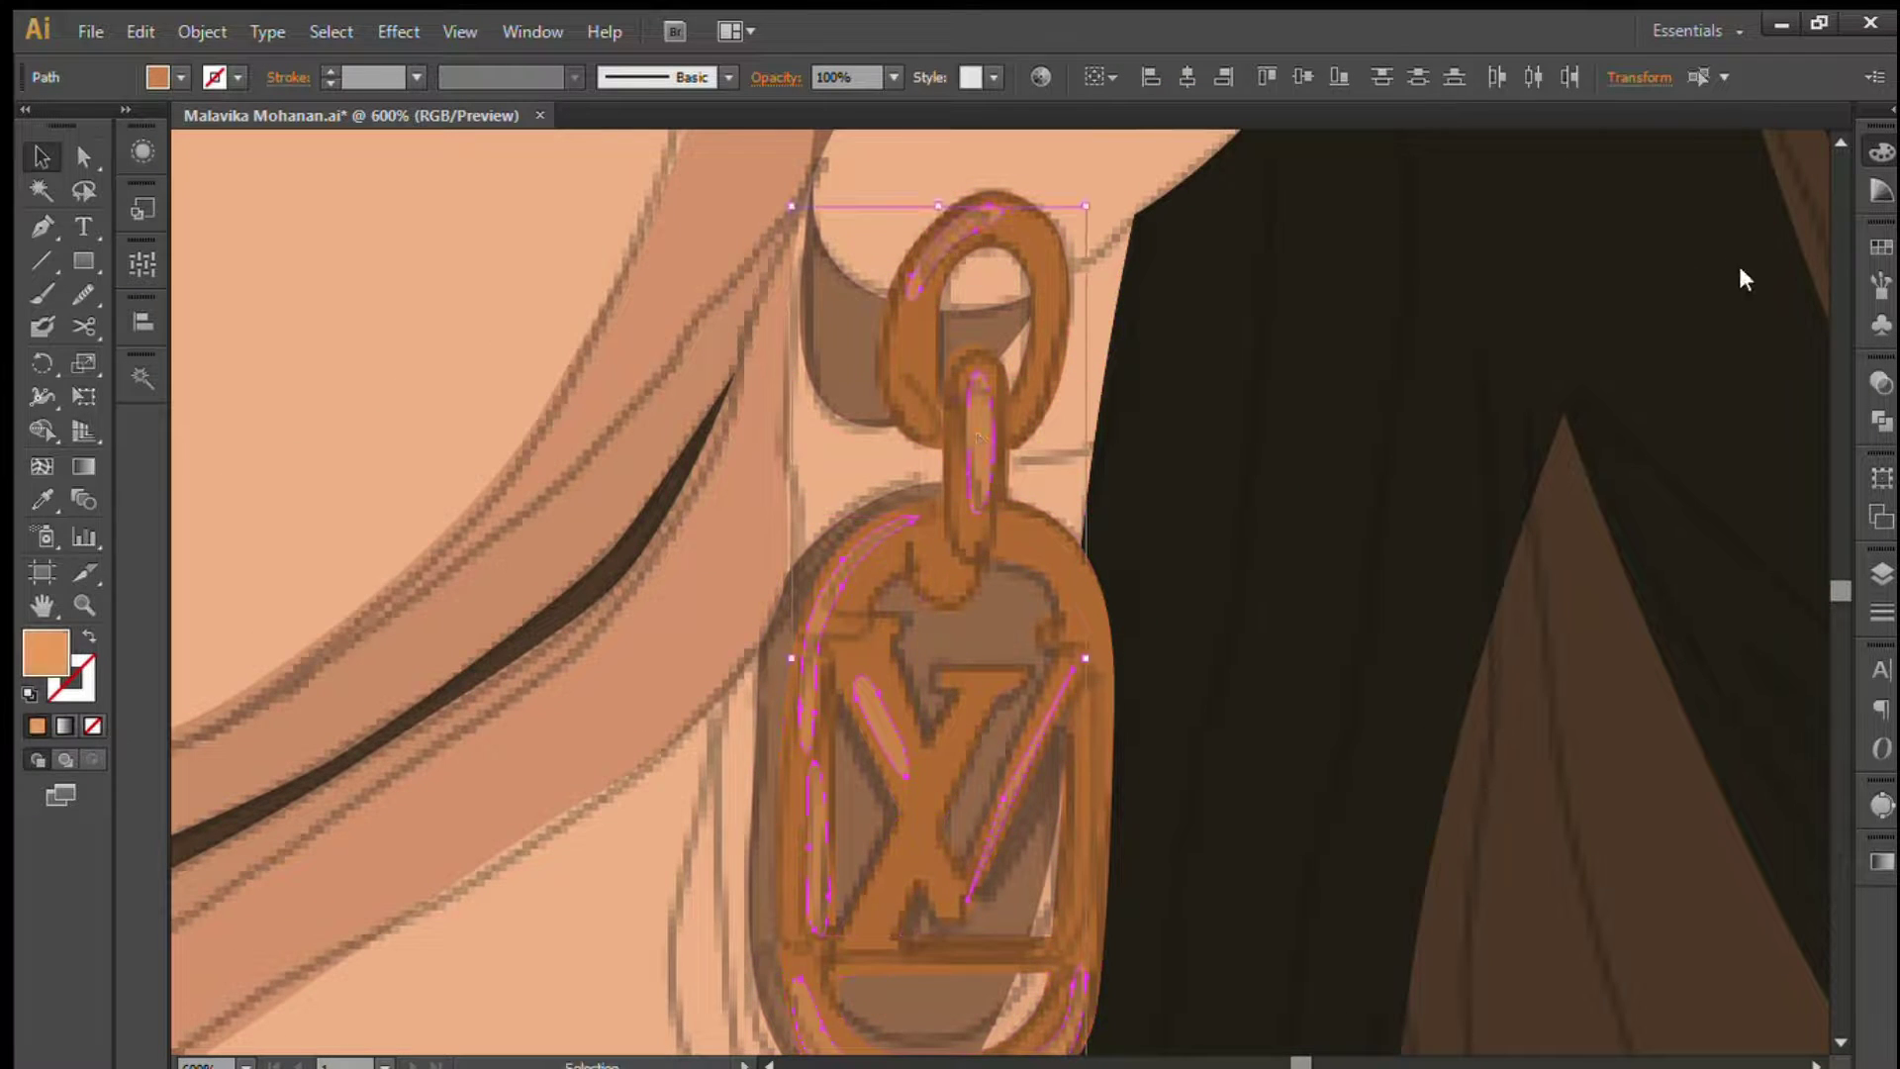
{"action": "key", "text": "ctrl+shift+a"}
{"action": "key", "text": "ctrl+0"}
- Zoom into the hair beside the neck and pen-draw a closed lighter-brown strand
{"action": "key", "text": "z"}
{"action": "left_click_drag", "start_coordinate": [423, 295], "coordinate": [1530, 820]}
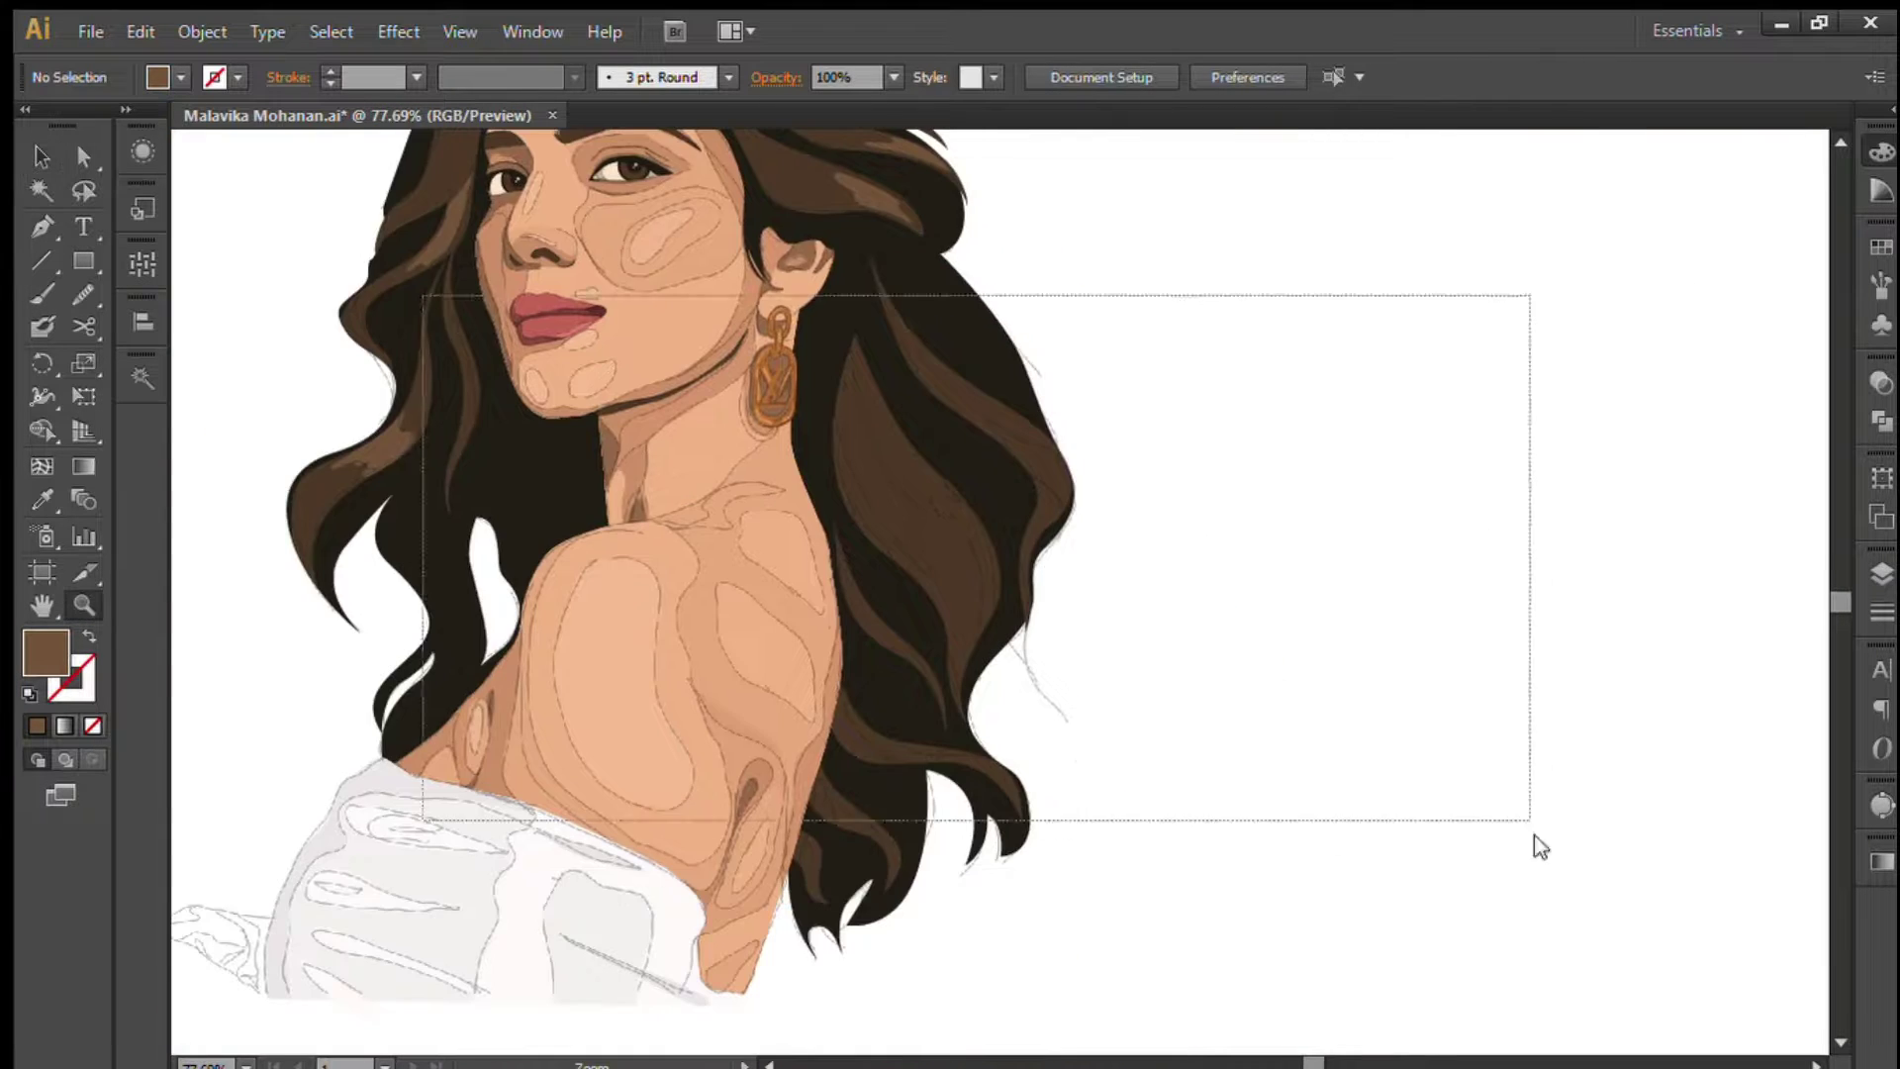
{"action": "key", "text": "p"}
{"action": "left_click", "coordinate": [1025, 614]}
{"action": "left_click", "coordinate": [1096, 671]}
{"action": "left_click", "coordinate": [1109, 708]}
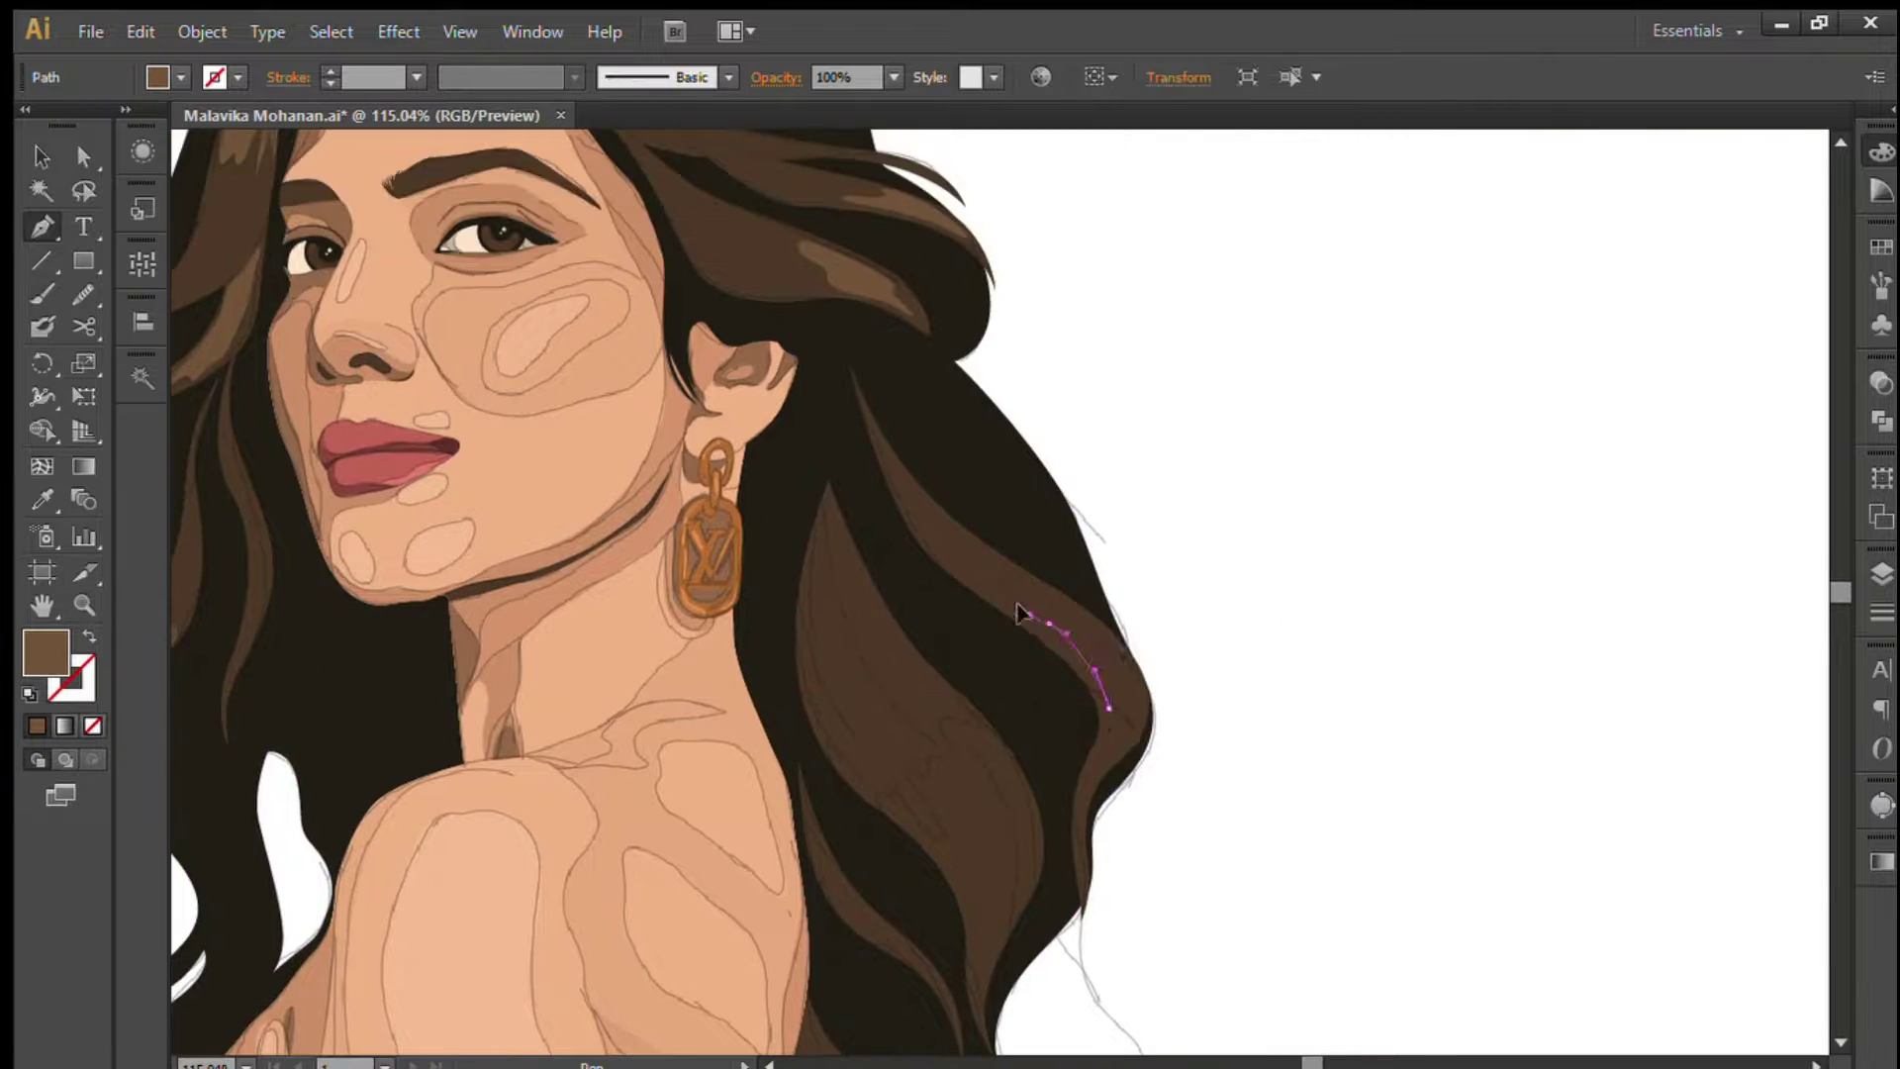
{"action": "left_click", "coordinate": [1102, 760]}
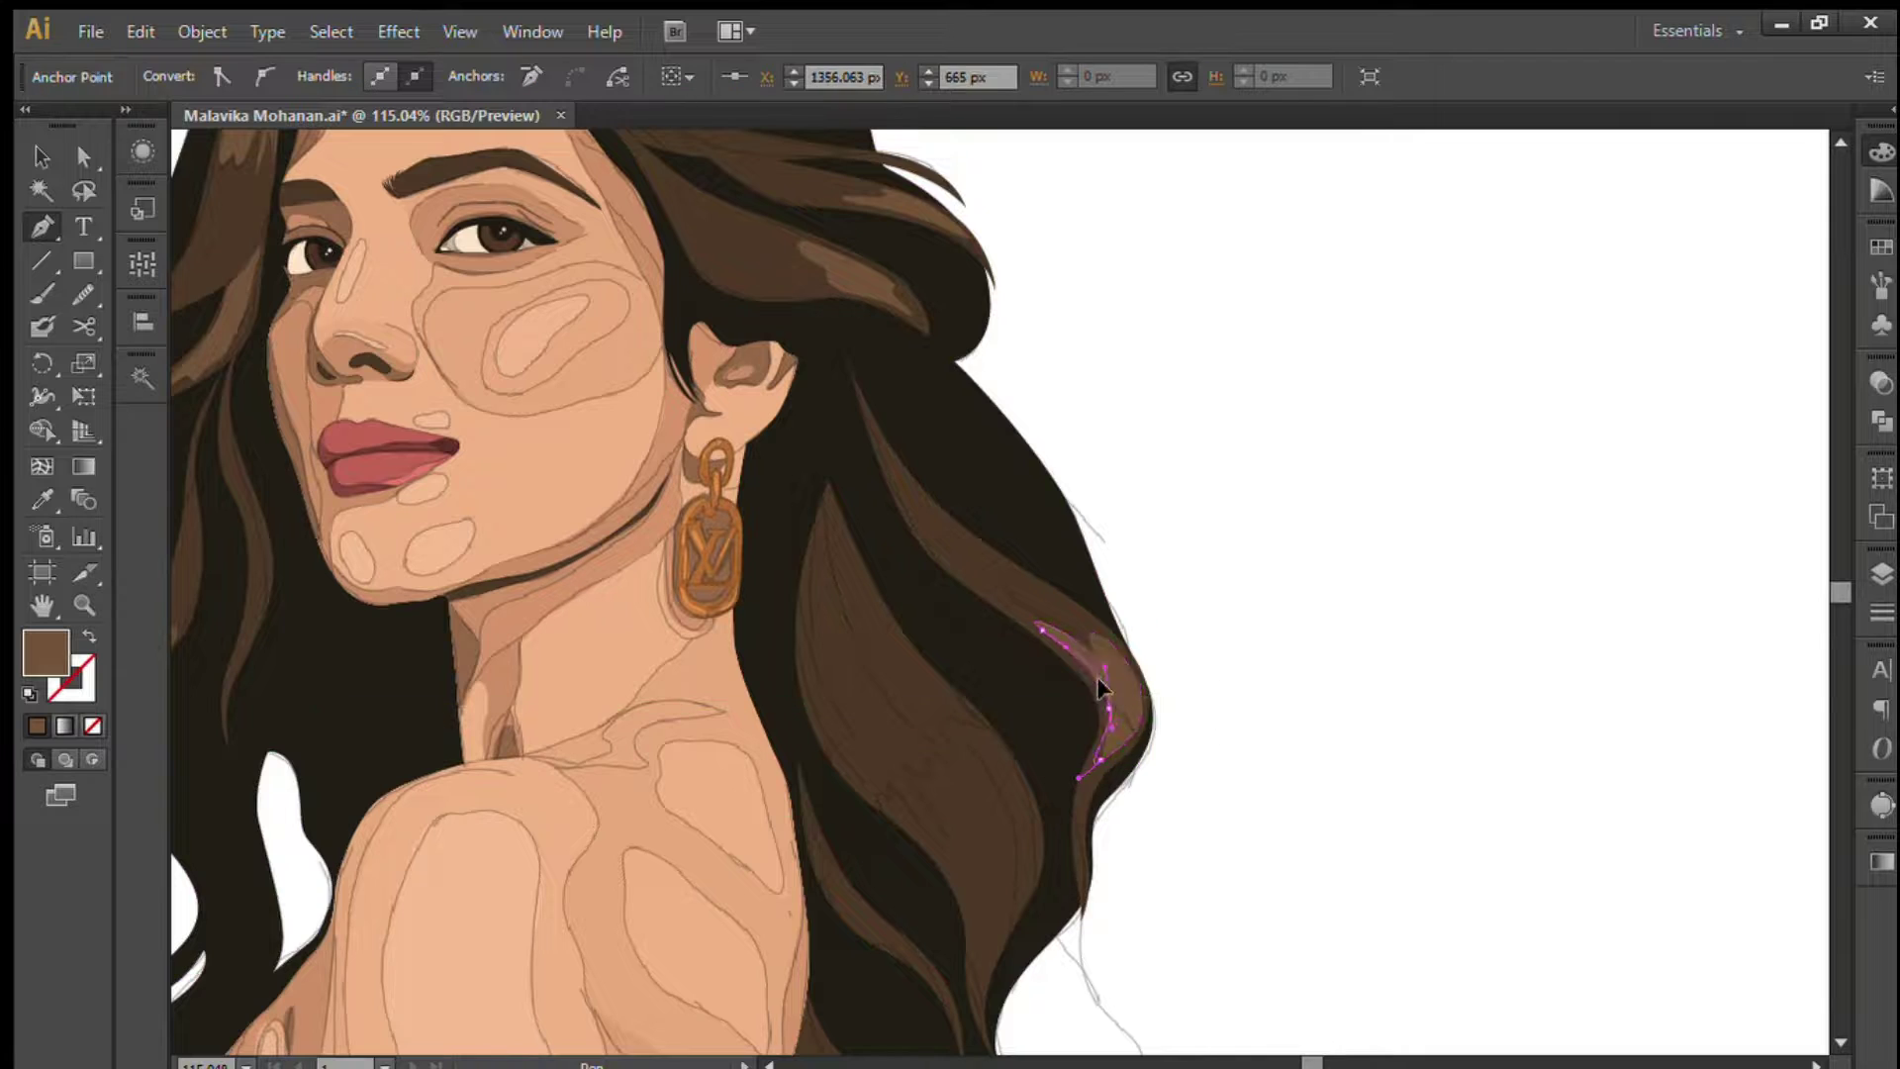
{"action": "left_click_drag", "start_coordinate": [1101, 686], "coordinate": [1014, 359]}
{"action": "left_click", "coordinate": [779, 294]}
{"action": "left_click", "coordinate": [906, 594]}
{"action": "left_click", "coordinate": [952, 431]}
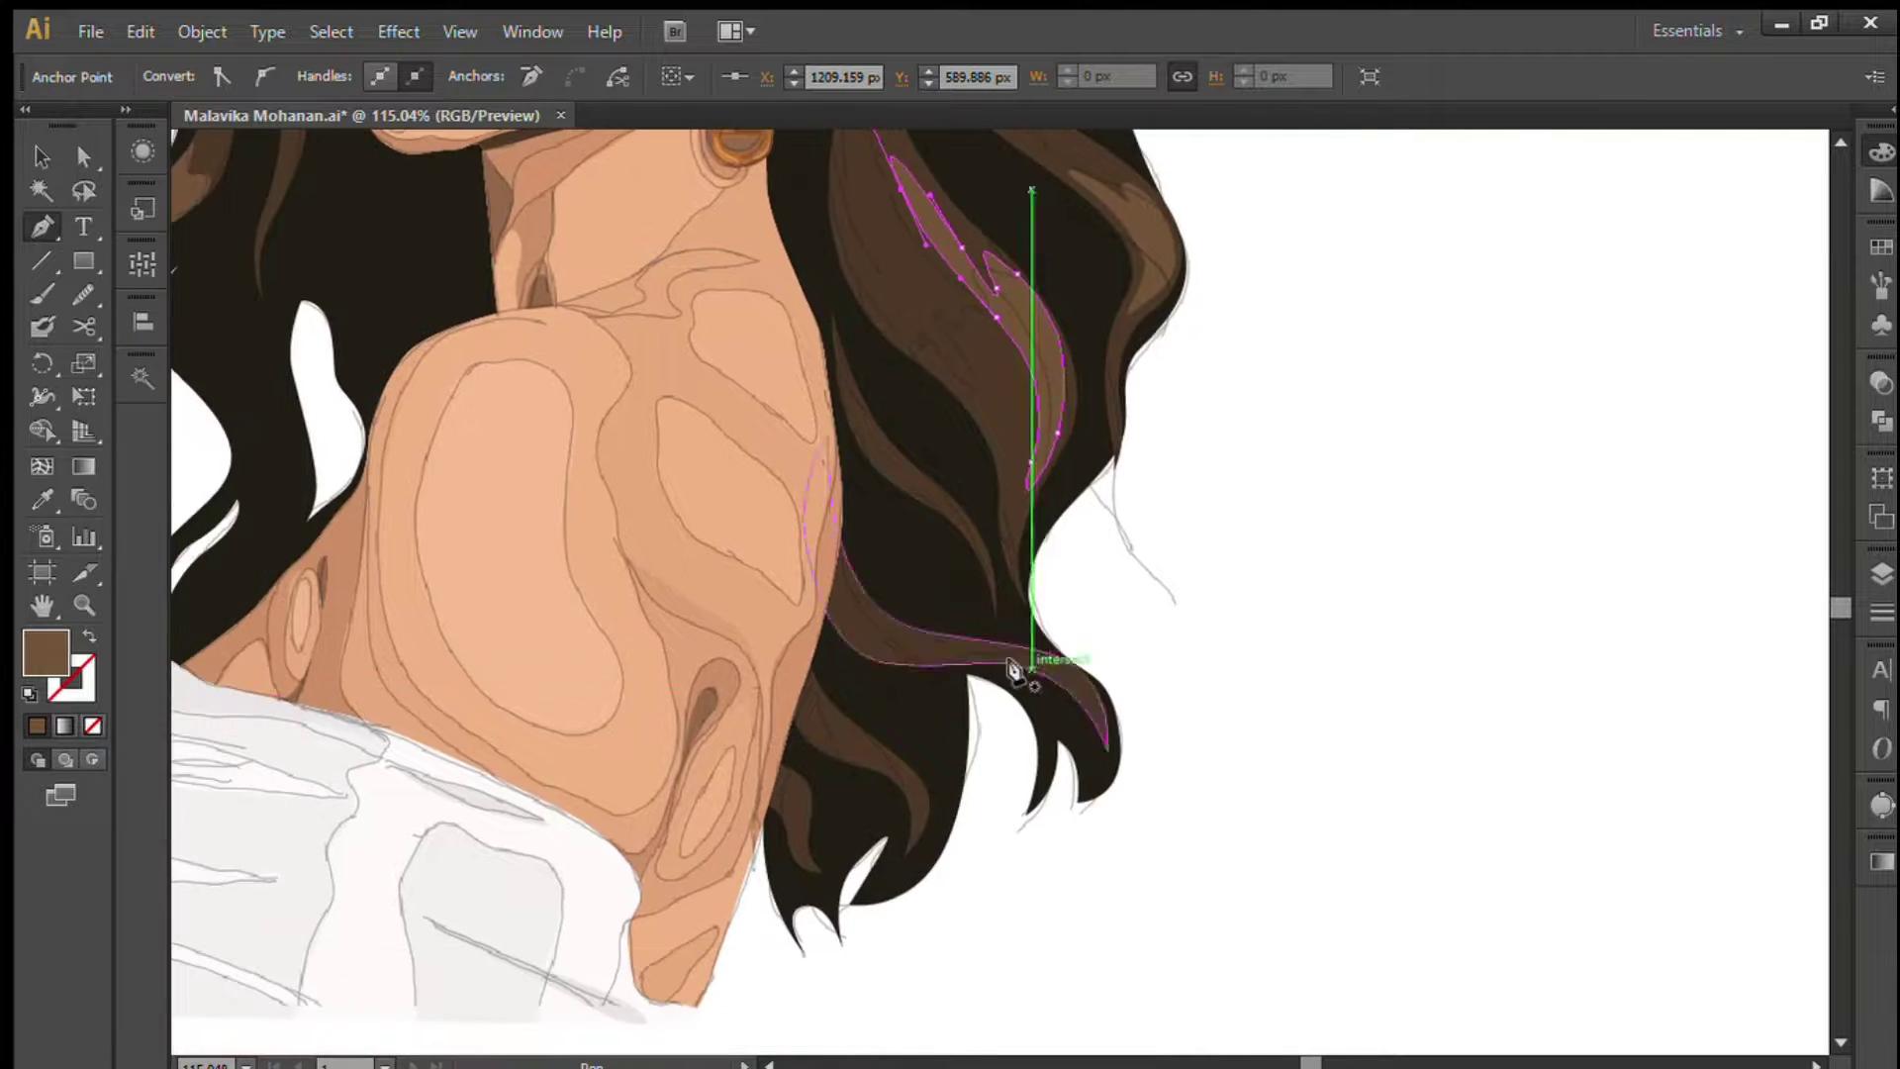
{"action": "left_click_drag", "start_coordinate": [836, 347], "coordinate": [1242, 352]}
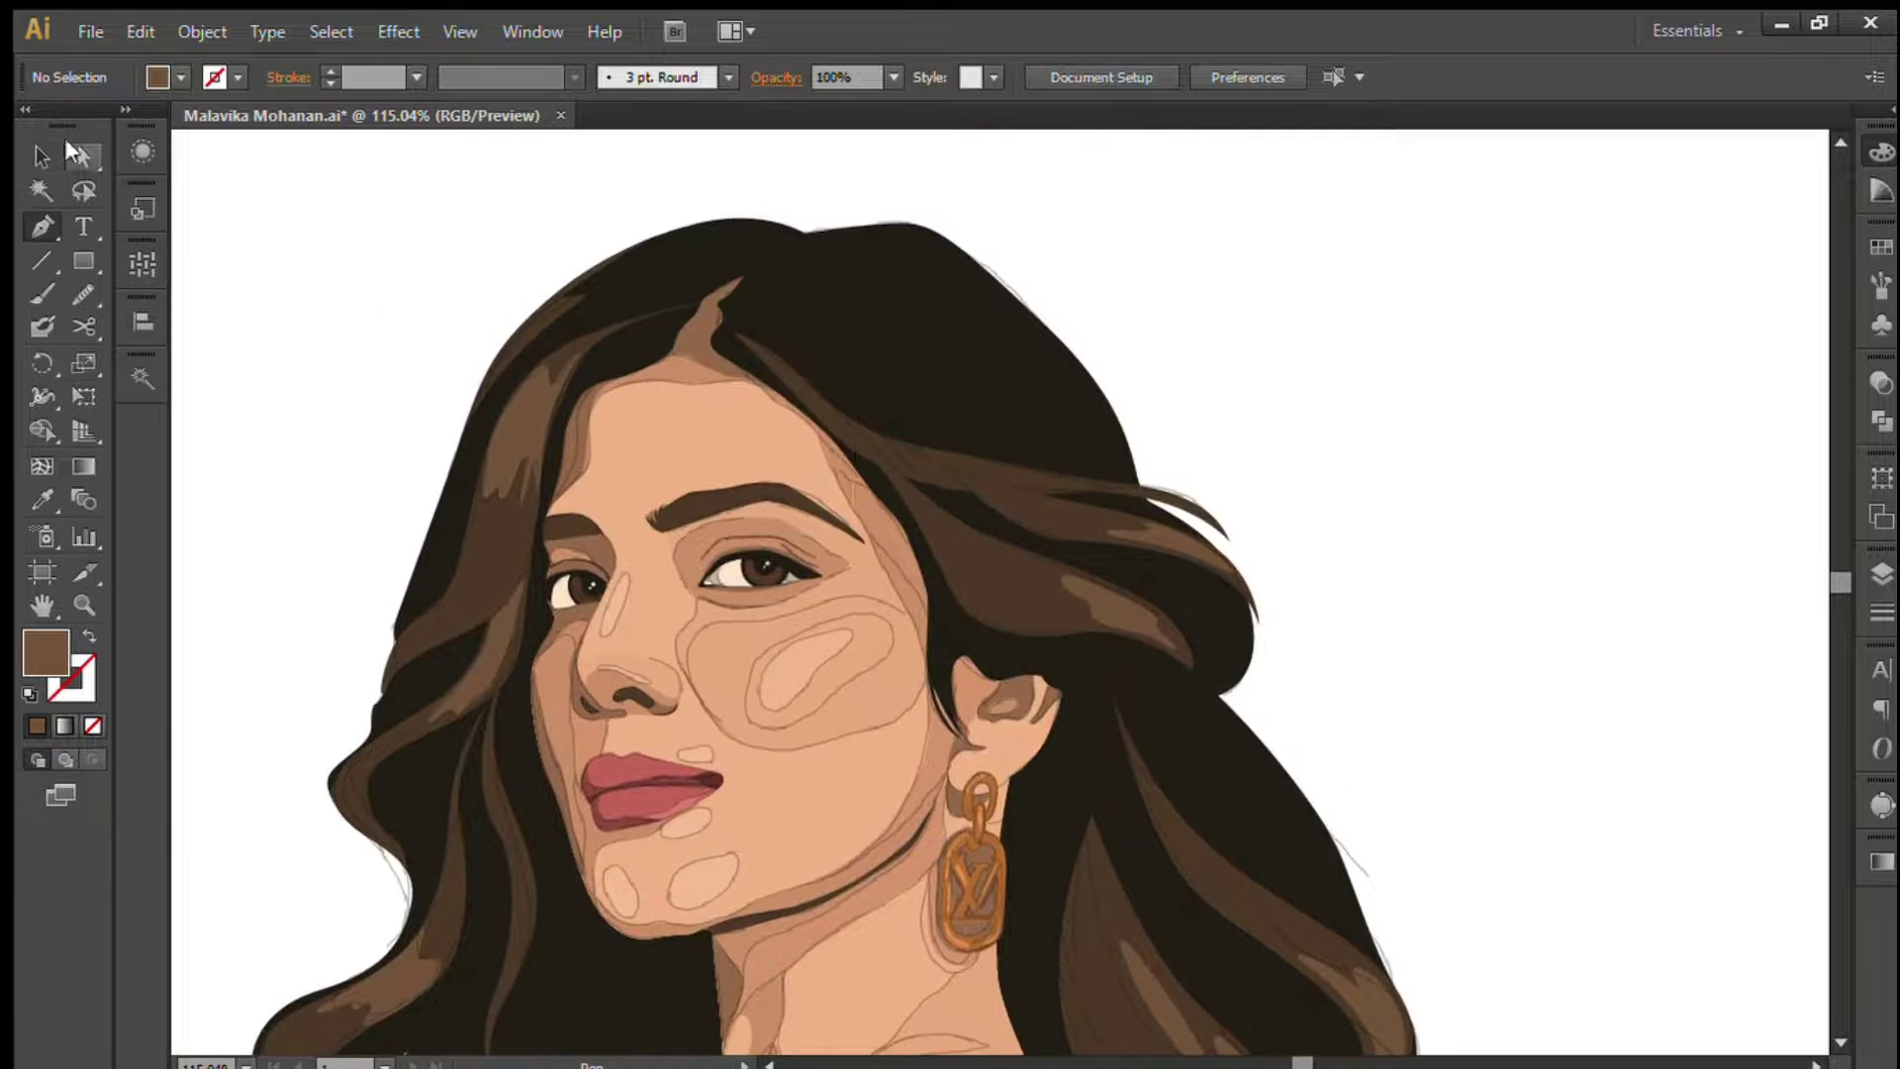
- Fill the earring with gold gradient swatches, comparing darker and lighter golds
{"action": "left_click", "coordinate": [810, 238]}
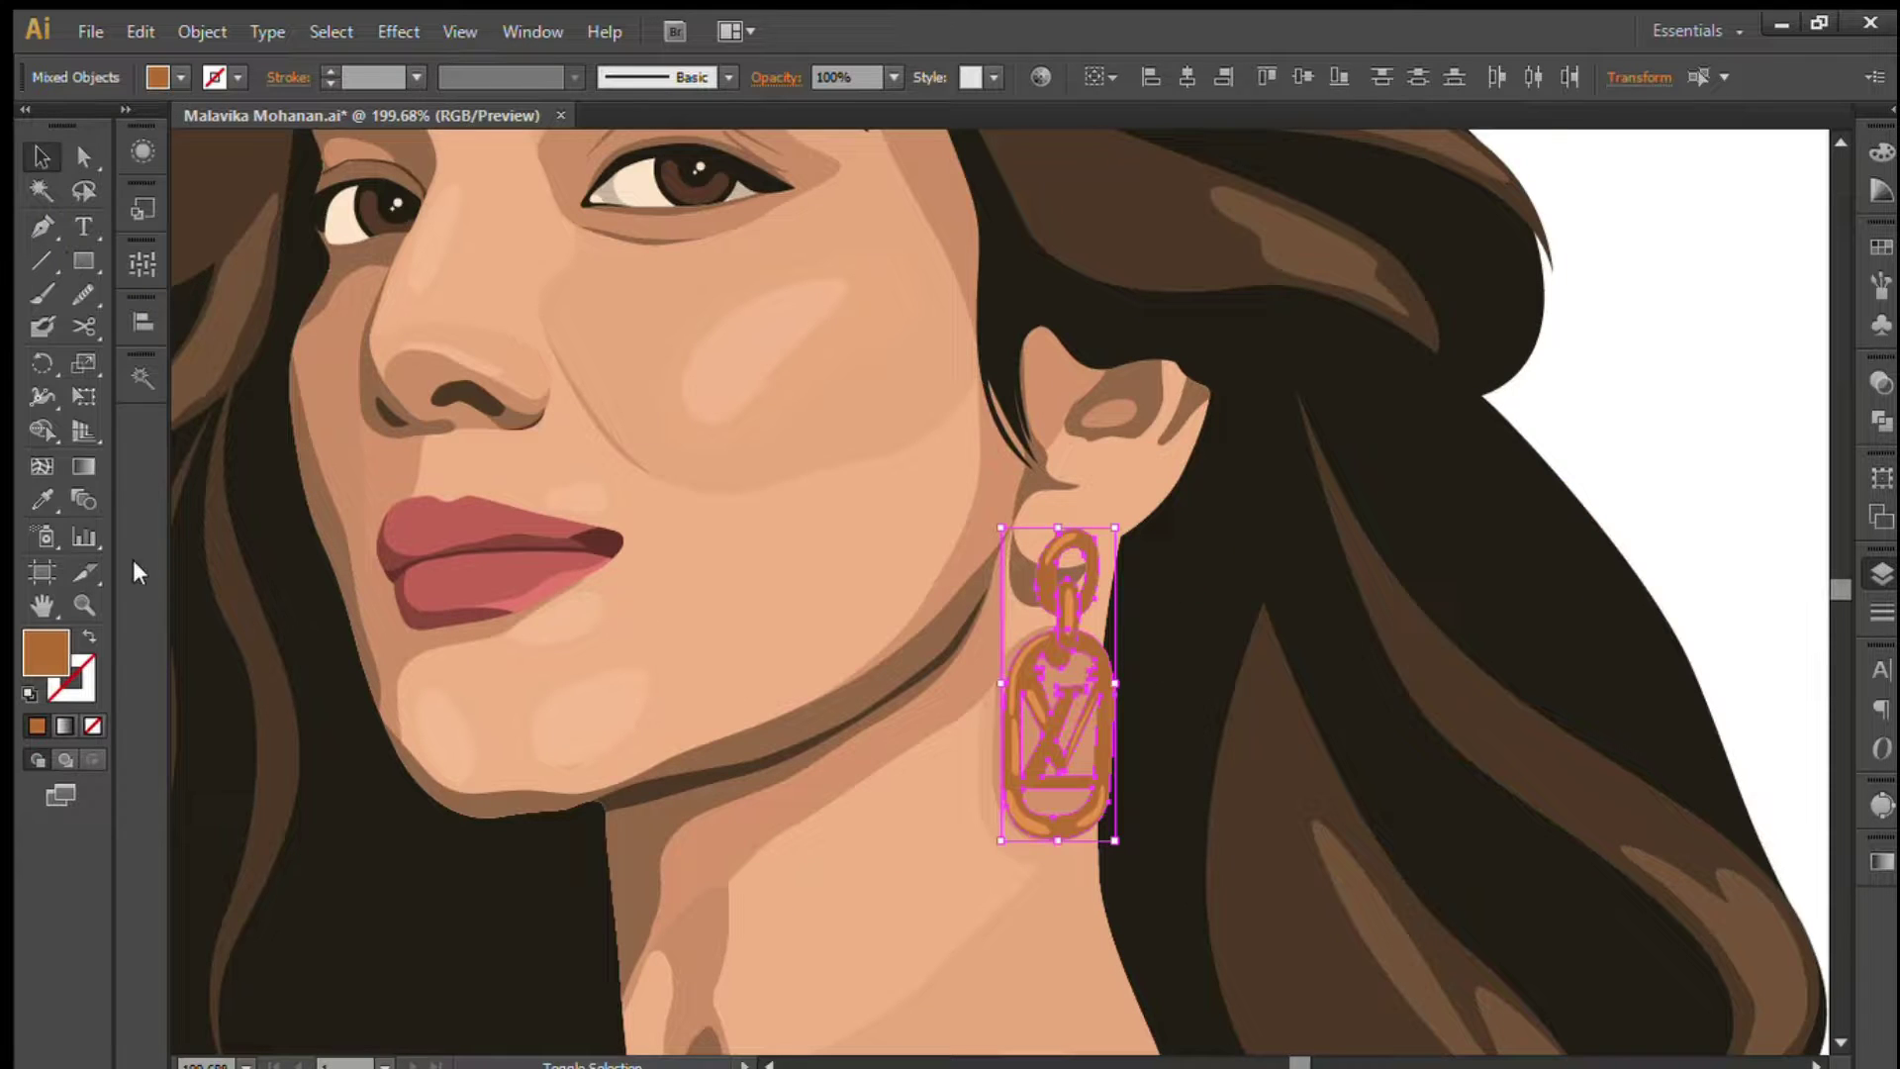
{"action": "key", "text": "period"}
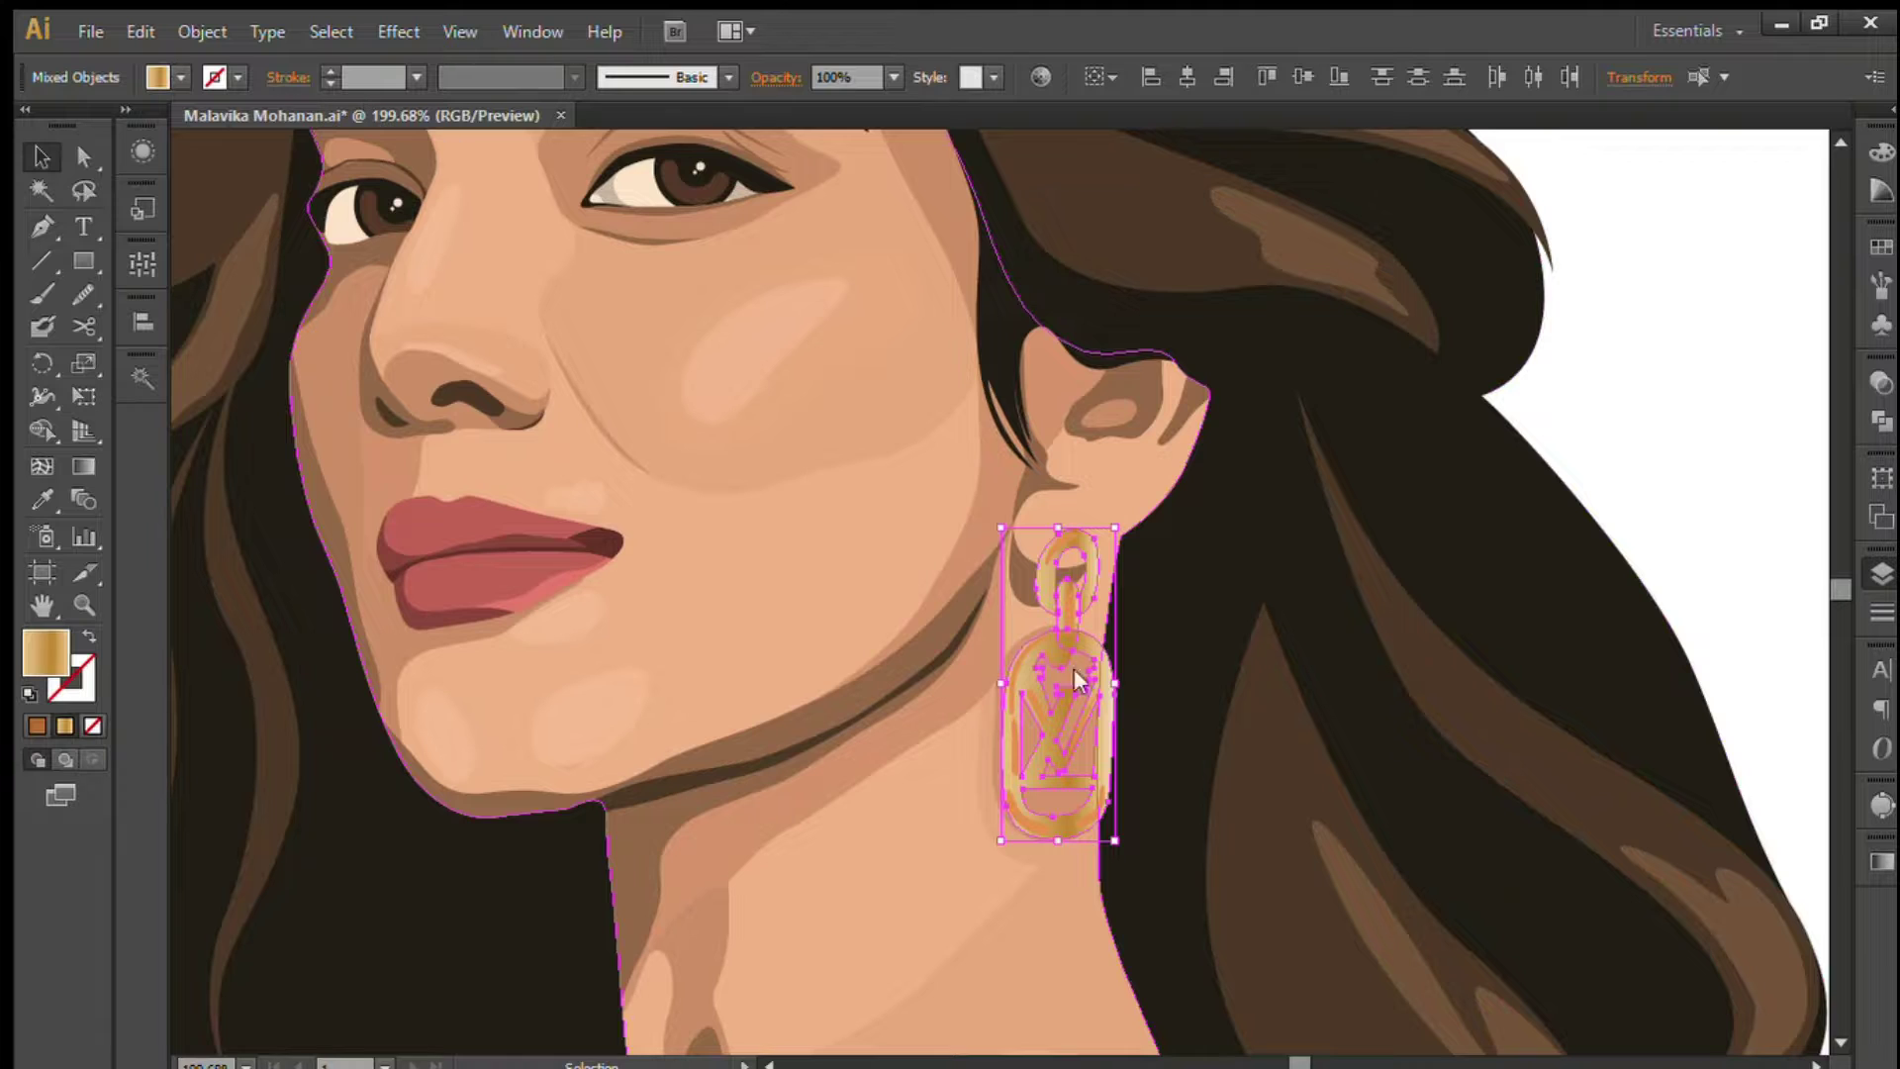
{"action": "key", "text": "comma"}
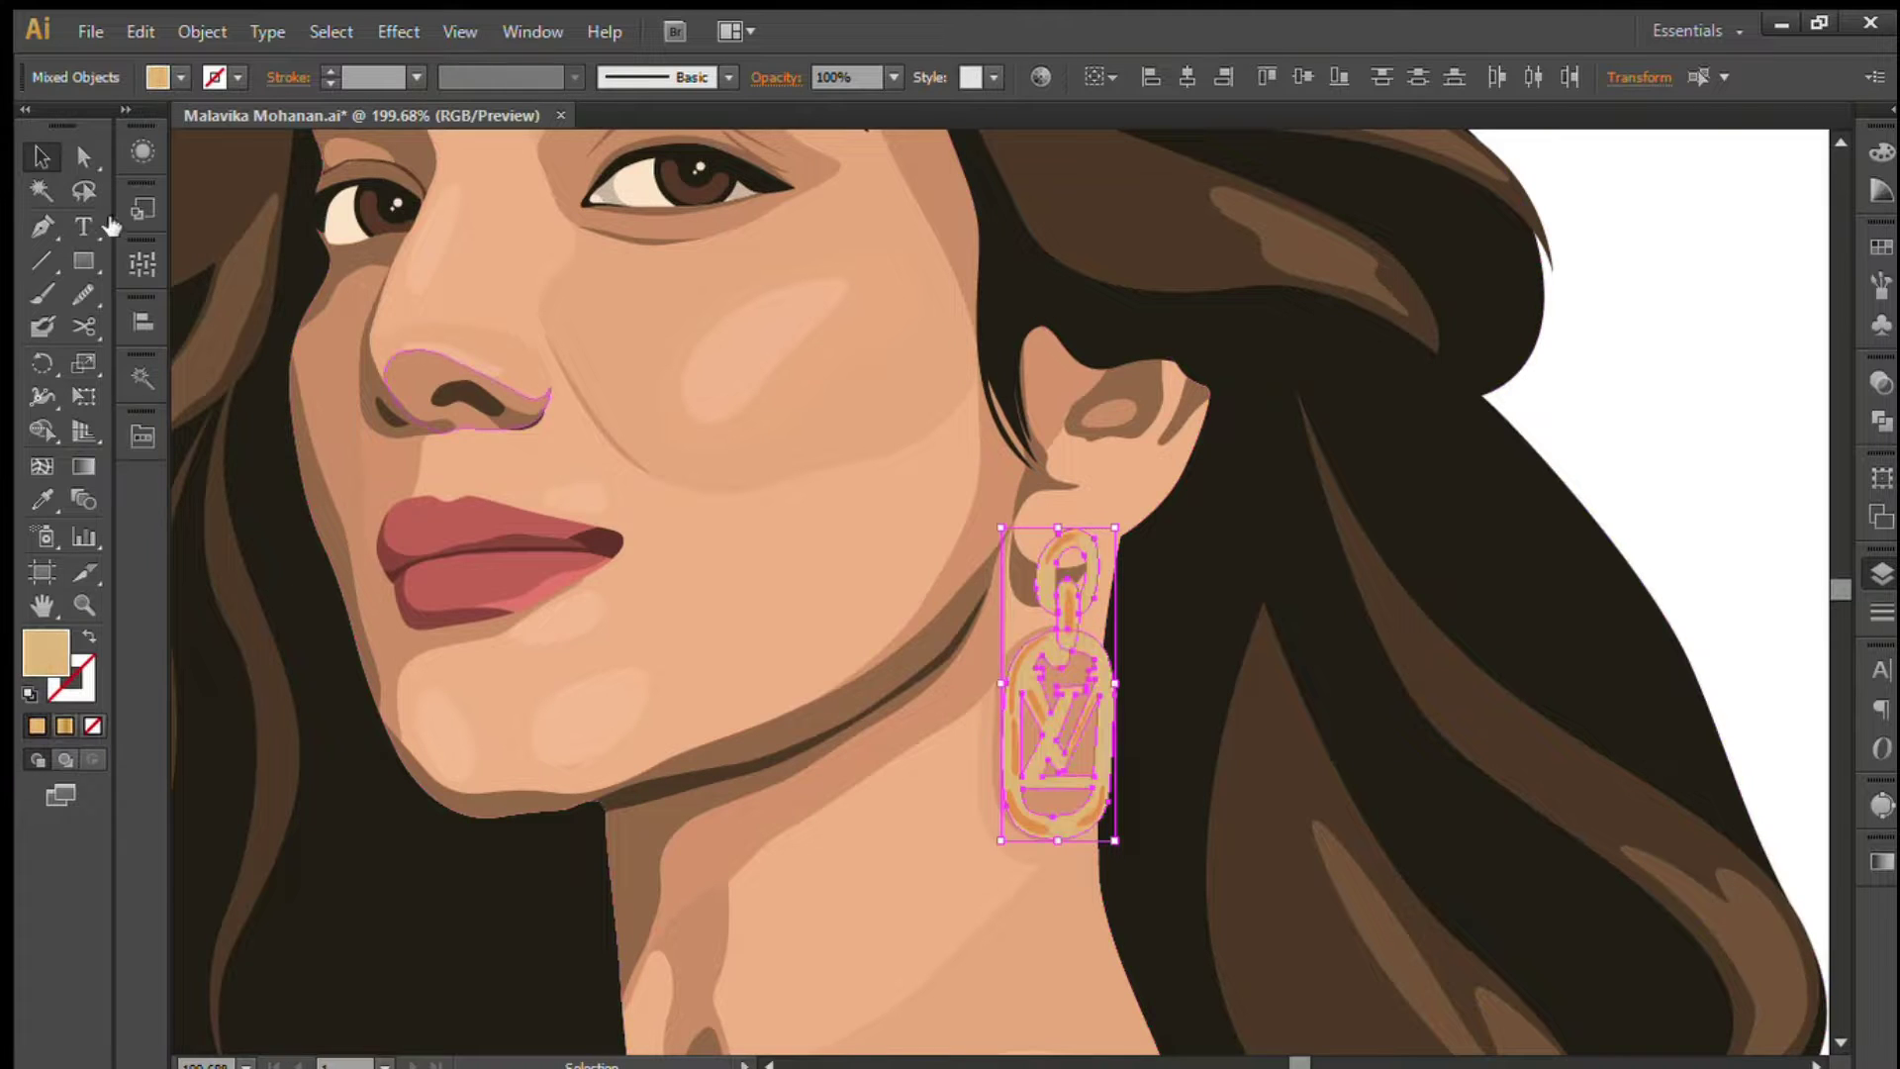
{"action": "left_click", "coordinate": [1025, 821]}
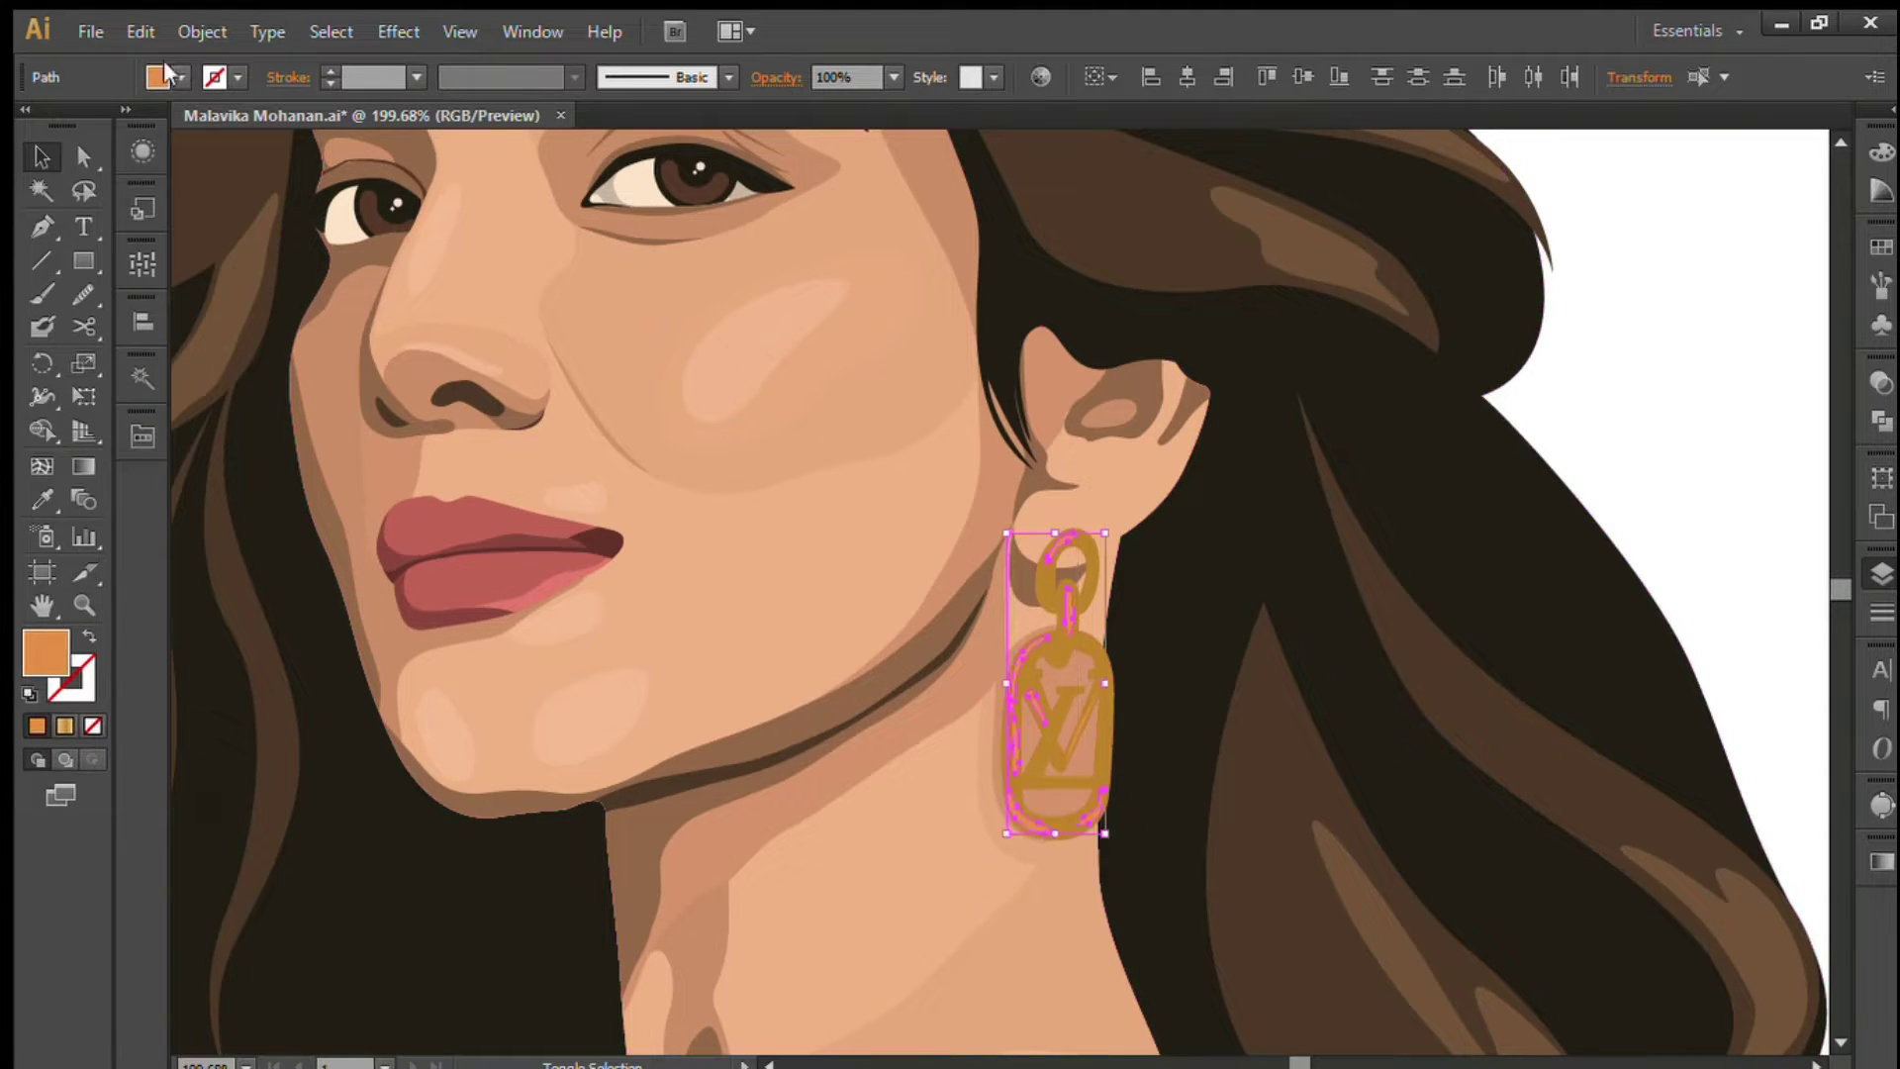
{"action": "key", "text": "period"}
{"action": "left_click", "coordinate": [1635, 382]}
{"action": "scroll", "coordinate": [1635, 382], "scroll_direction": "down", "scroll_amount": 2}
{"action": "left_click", "coordinate": [1124, 560]}
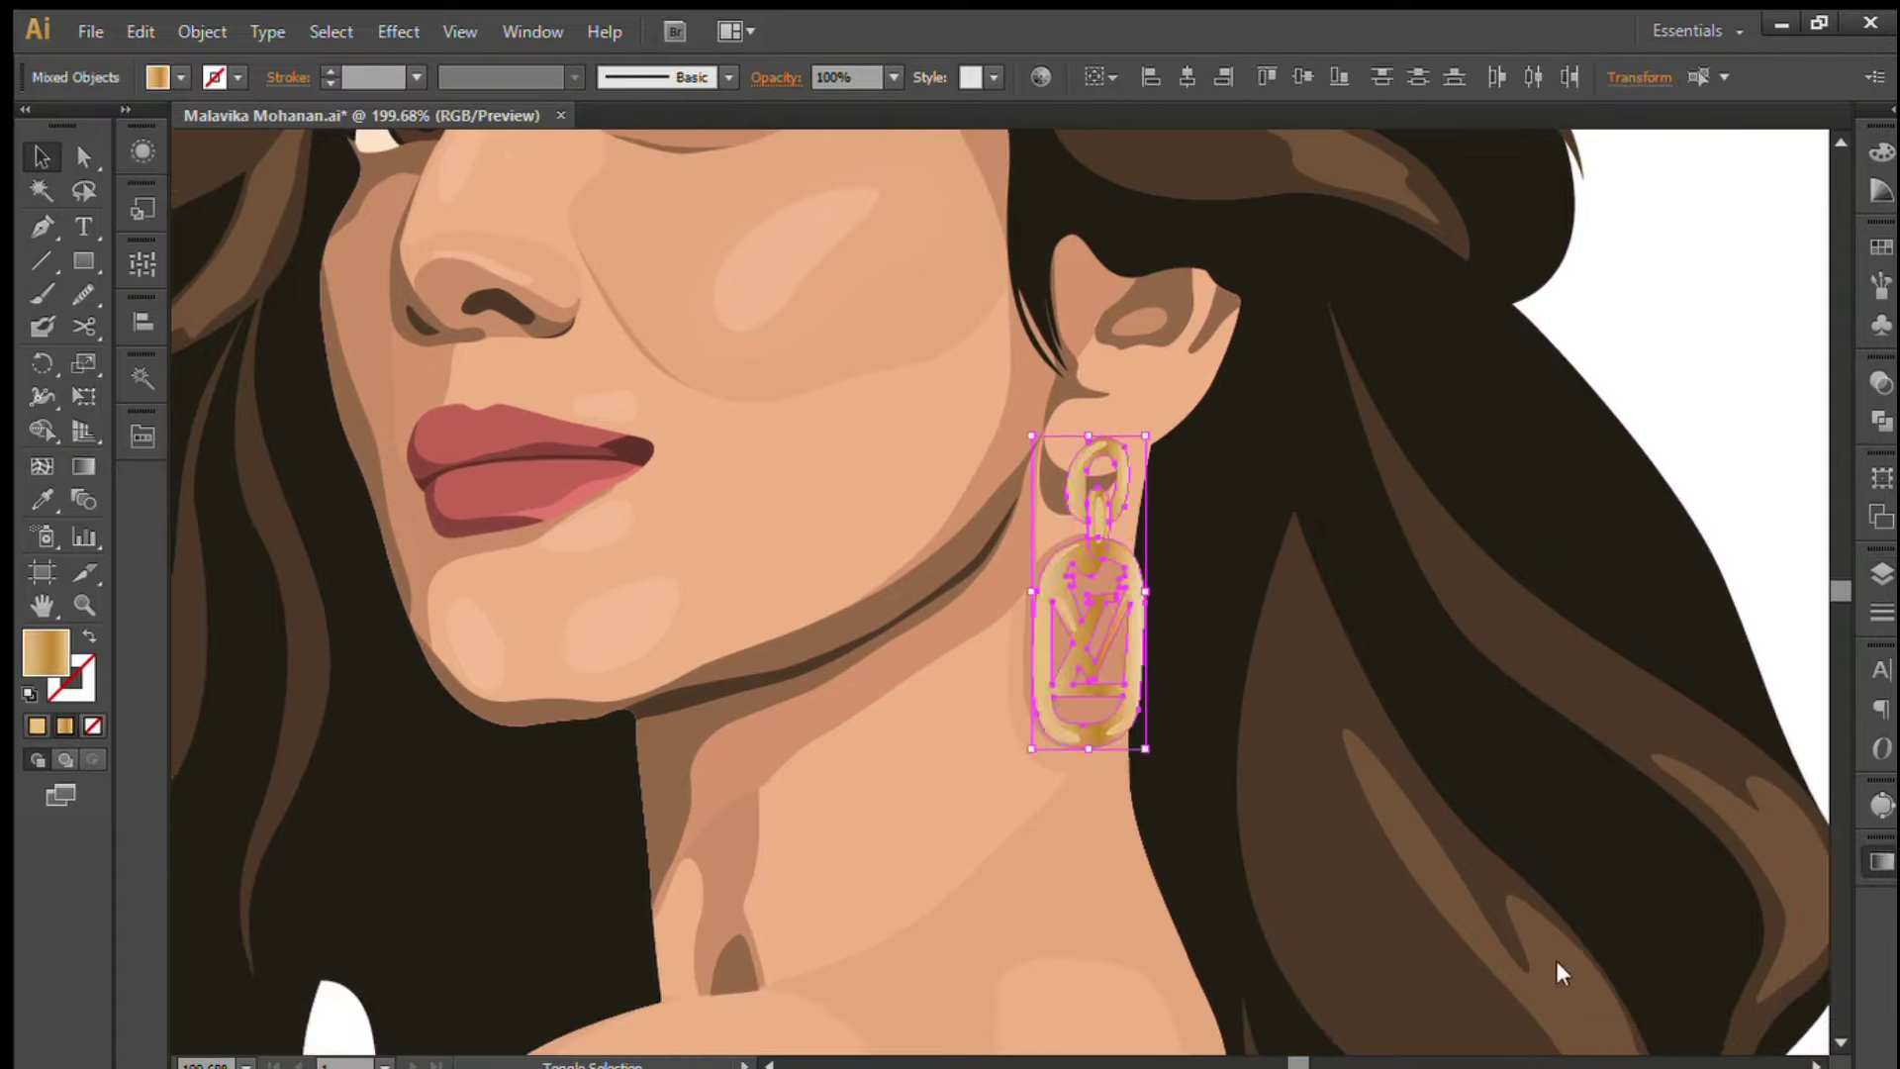
{"action": "key", "text": "period"}
{"action": "key", "text": "period"}
{"action": "key", "text": "period"}
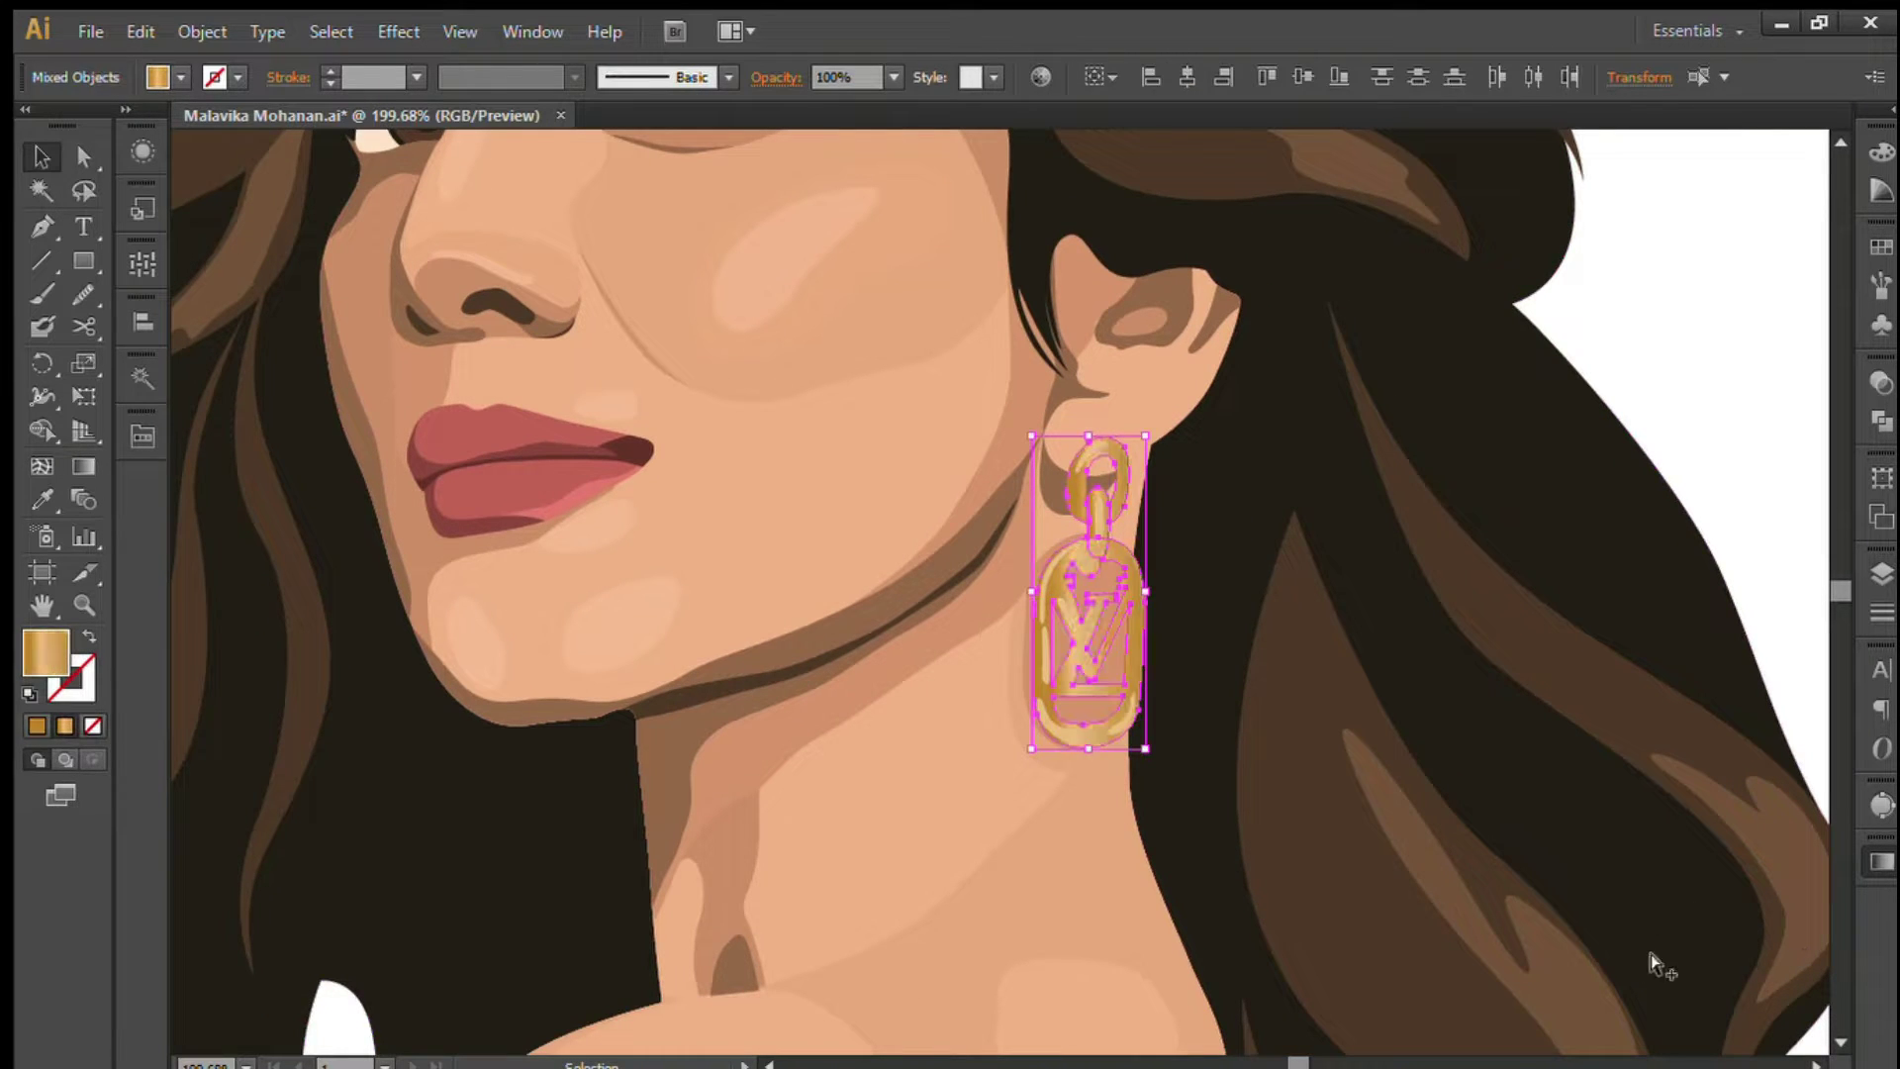
{"action": "key", "text": "period"}
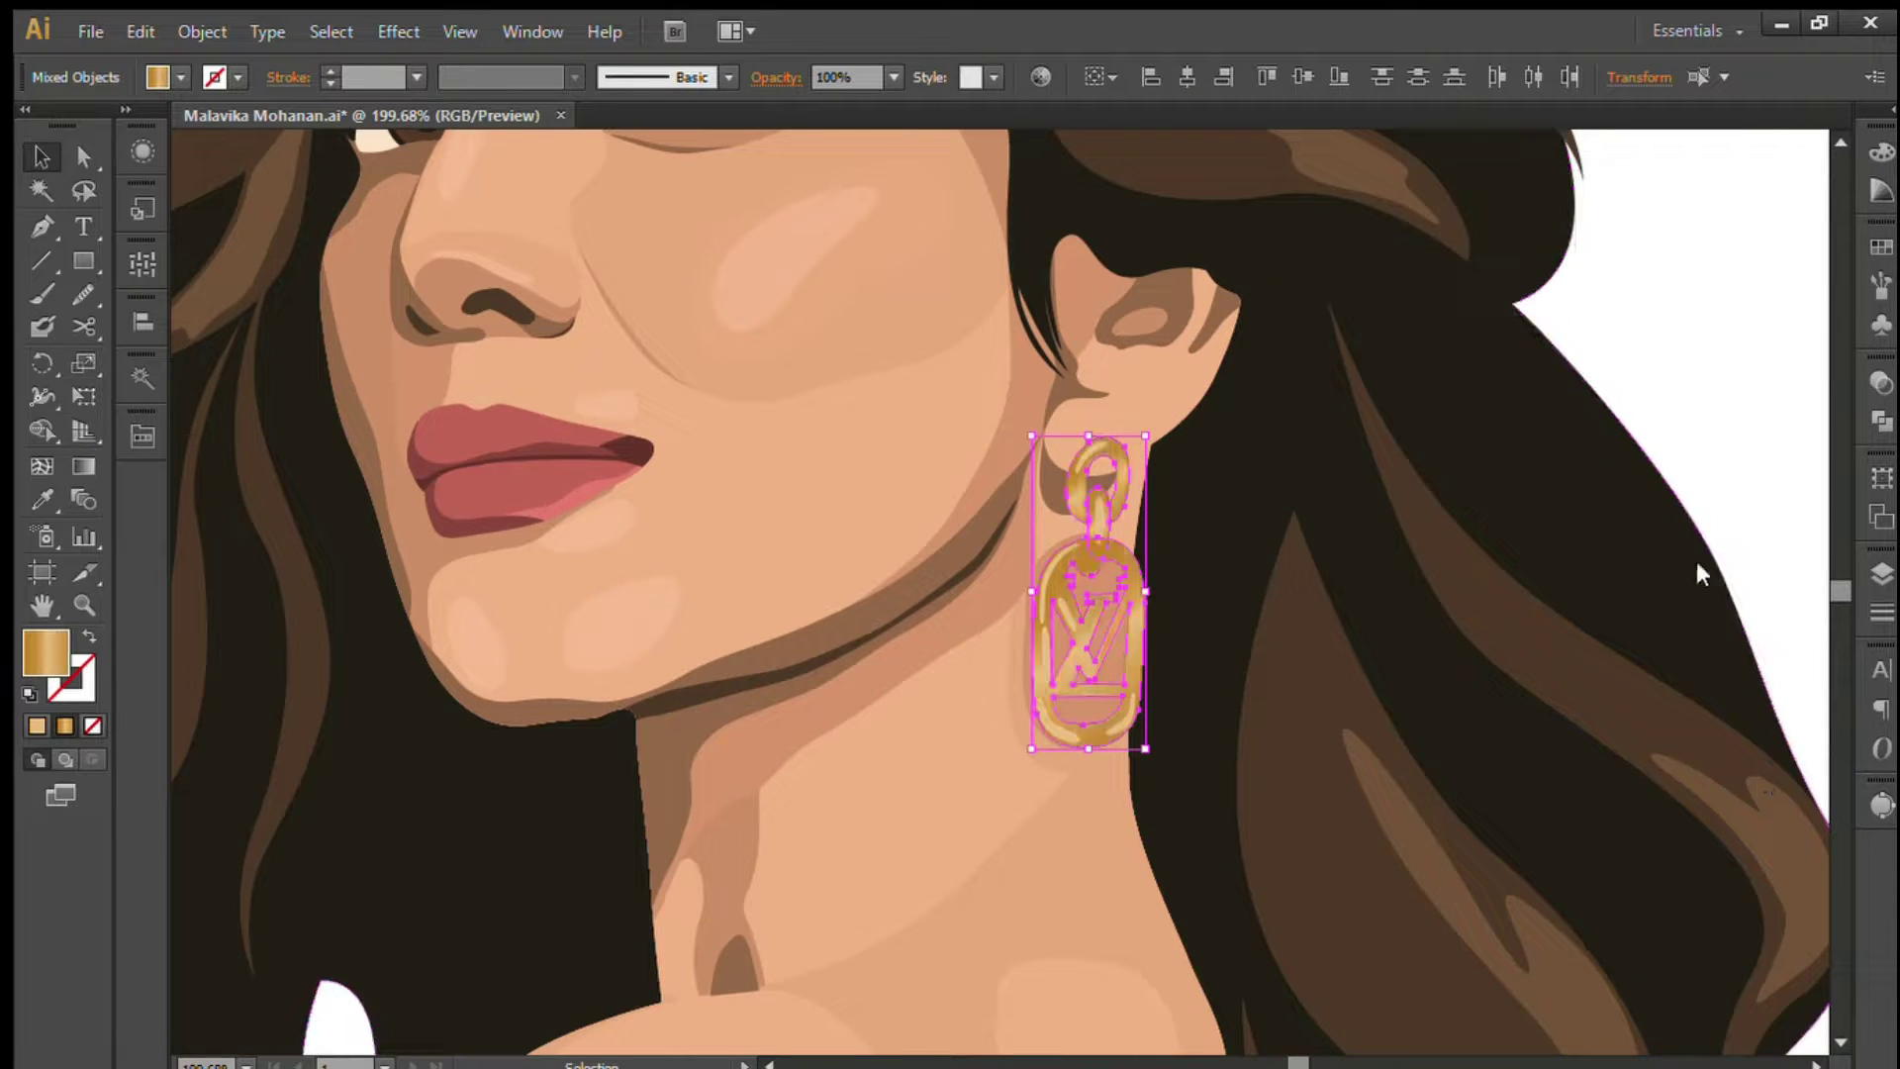
{"action": "left_click", "coordinate": [1696, 174]}
{"action": "key", "text": "ctrl+0"}
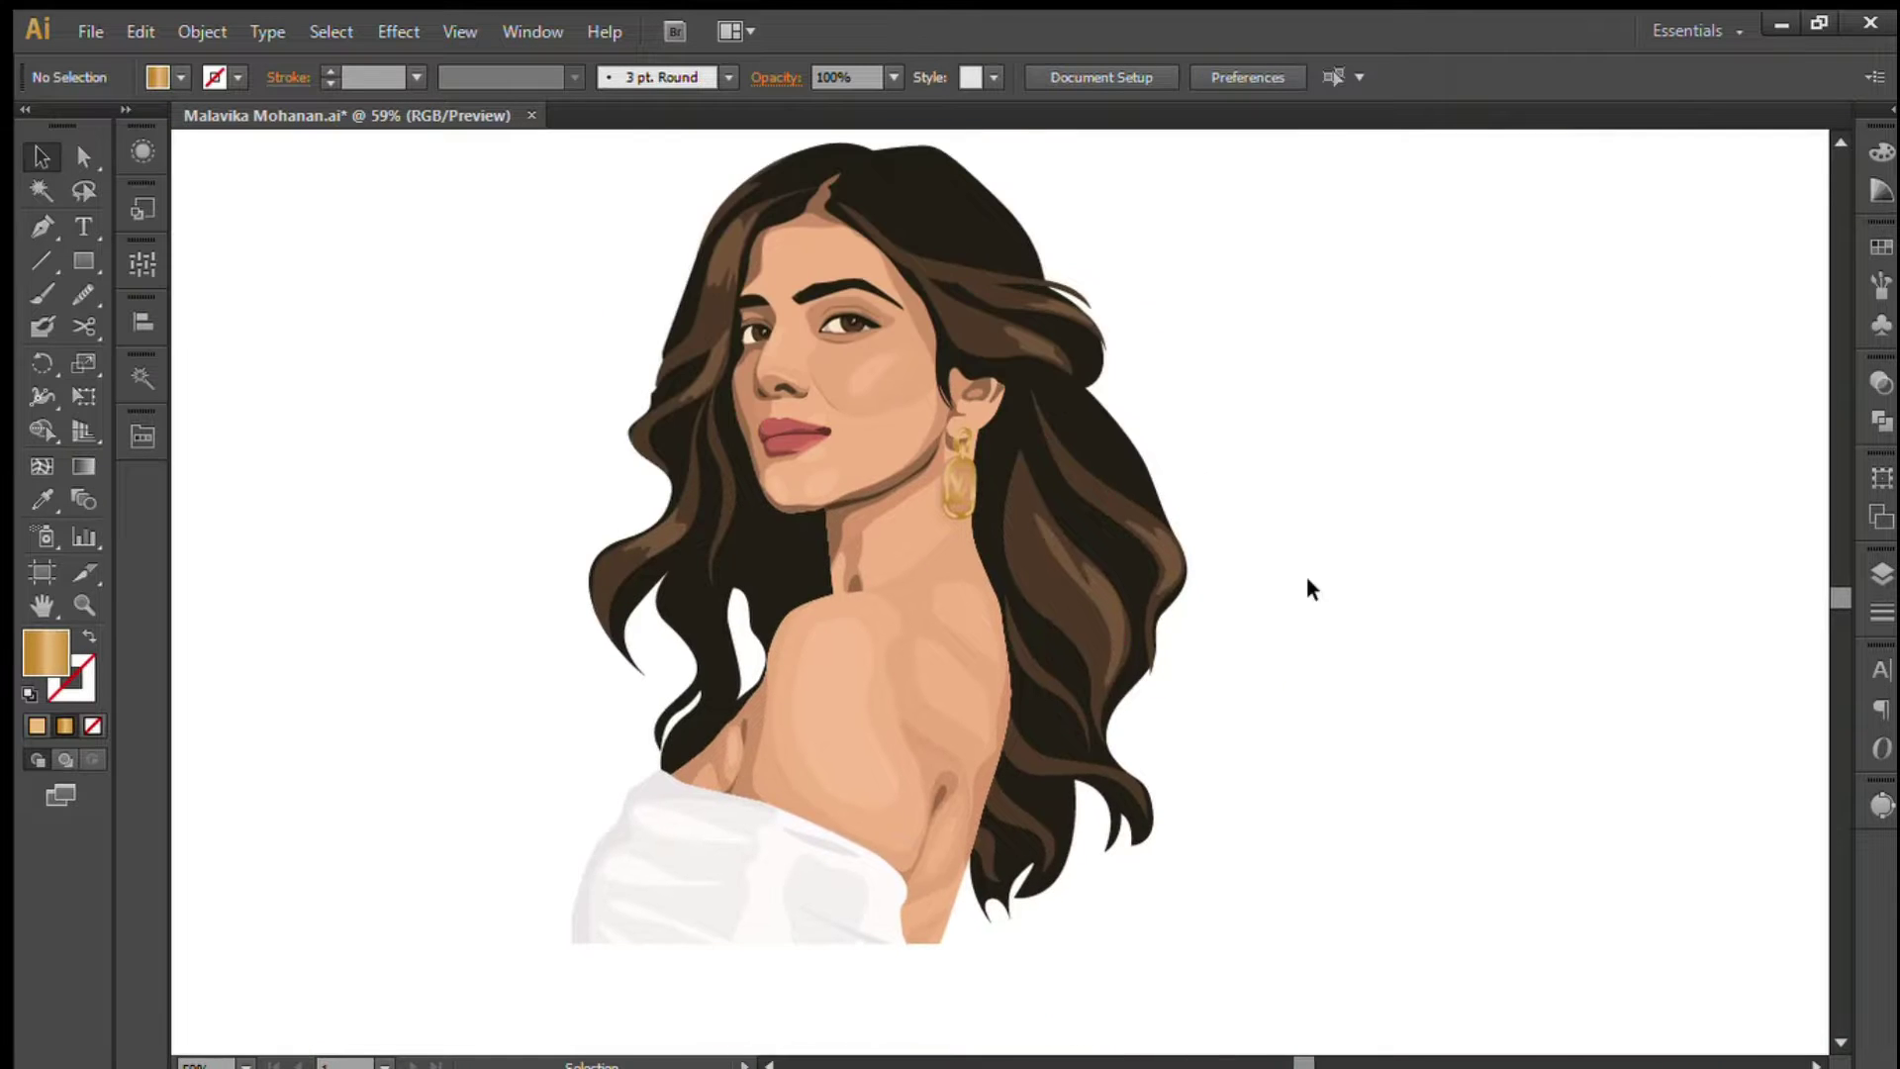
- Pick the earring's inner LV path with Direct Selection, then deselect it
{"action": "scroll", "coordinate": [1310, 585], "scroll_direction": "up", "scroll_amount": 5}
{"action": "key", "text": "a"}
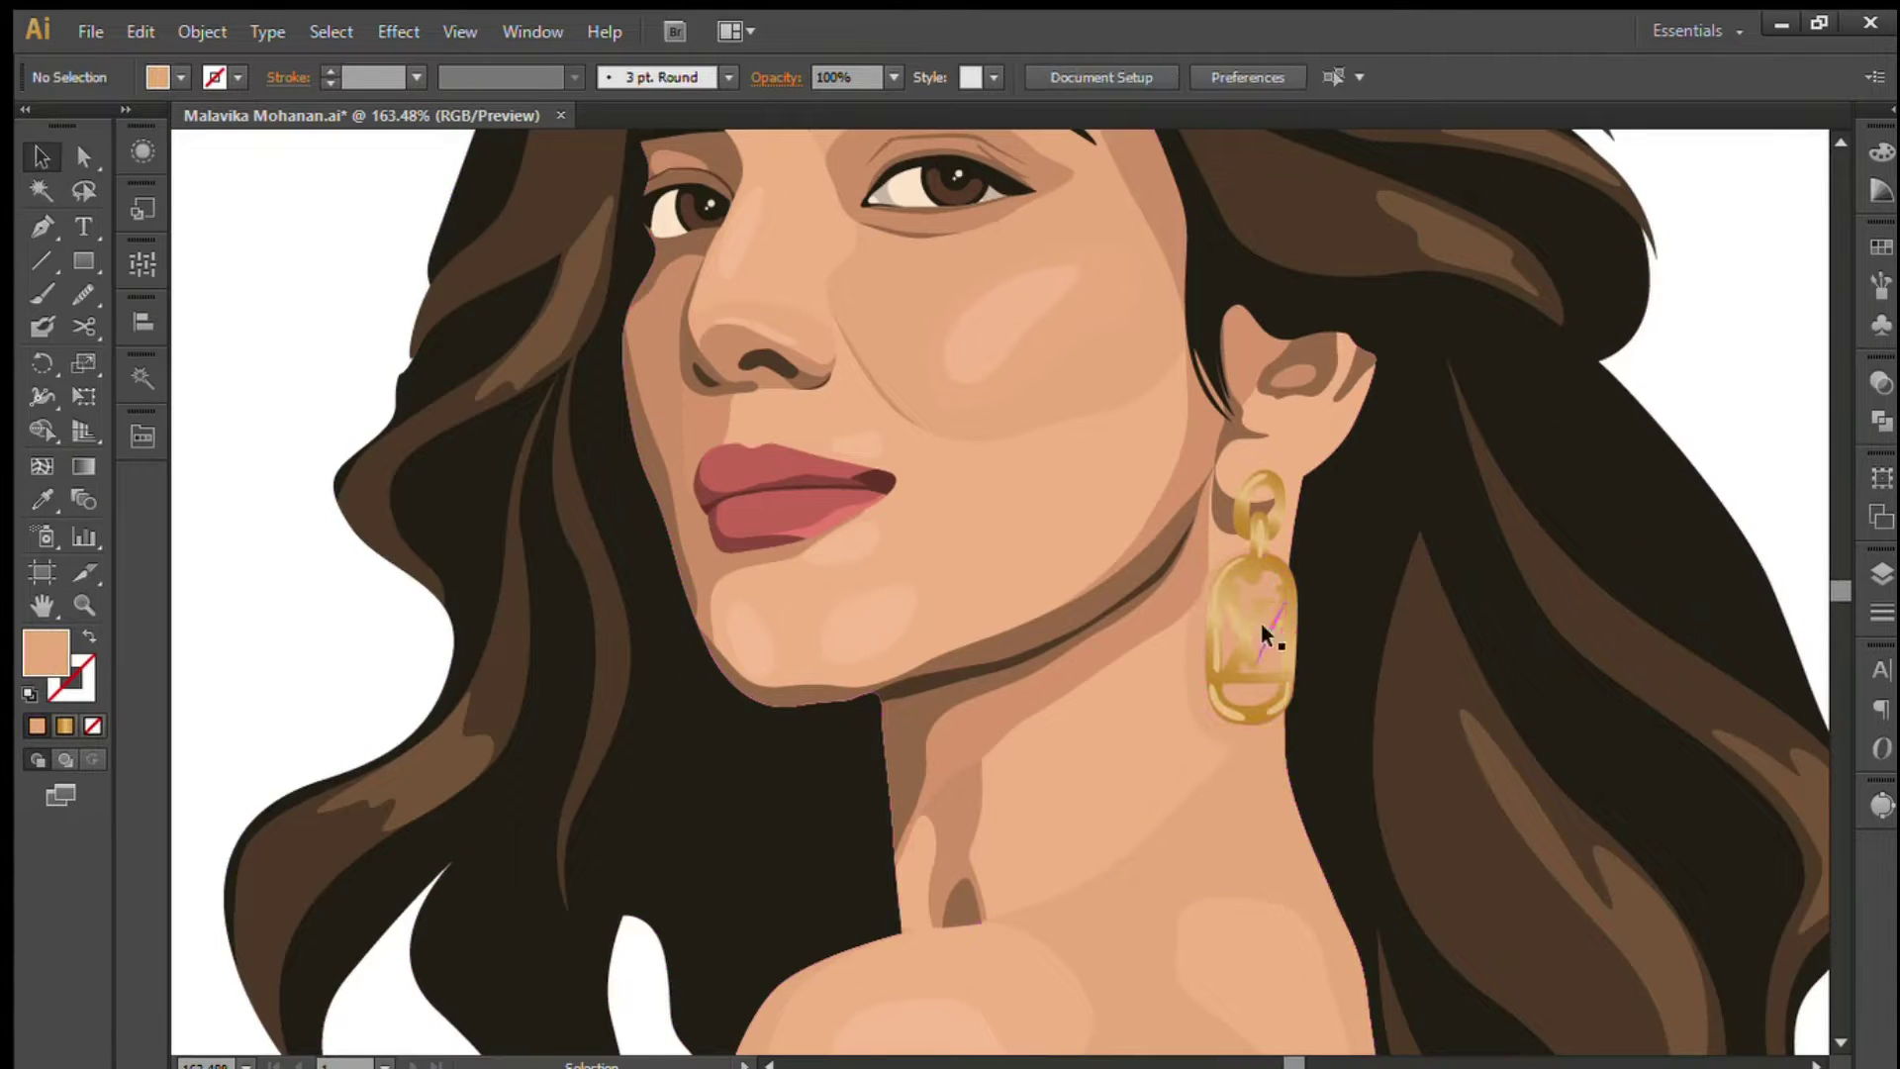
{"action": "left_click", "coordinate": [1271, 633]}
{"action": "left_click", "coordinate": [233, 366]}
{"action": "key", "text": "v"}
{"action": "scroll", "coordinate": [352, 475], "scroll_direction": "up", "scroll_amount": 3}
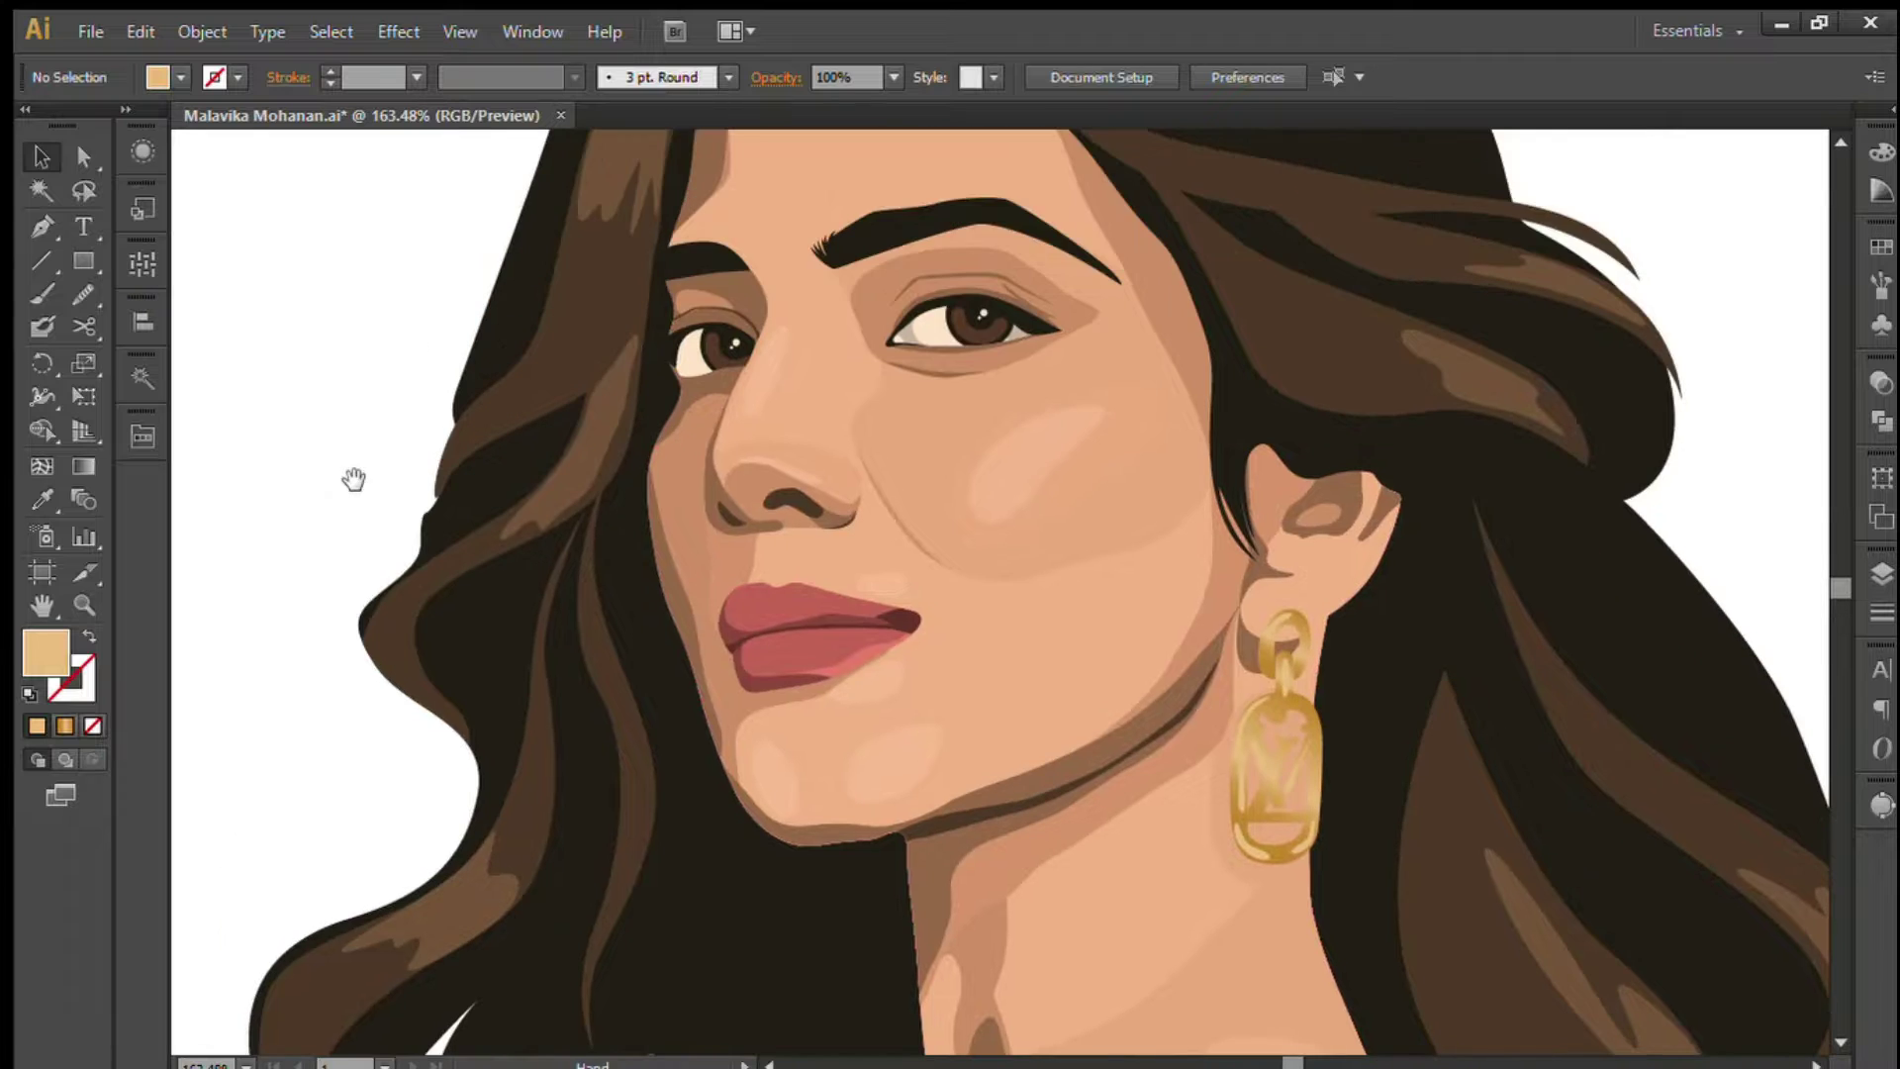
{"action": "scroll", "coordinate": [1279, 681], "scroll_direction": "down", "scroll_amount": 3}
- Compare a flat gold fill on the earring's inner compound shape, keeping the gold gradient
{"action": "left_click", "coordinate": [1279, 681]}
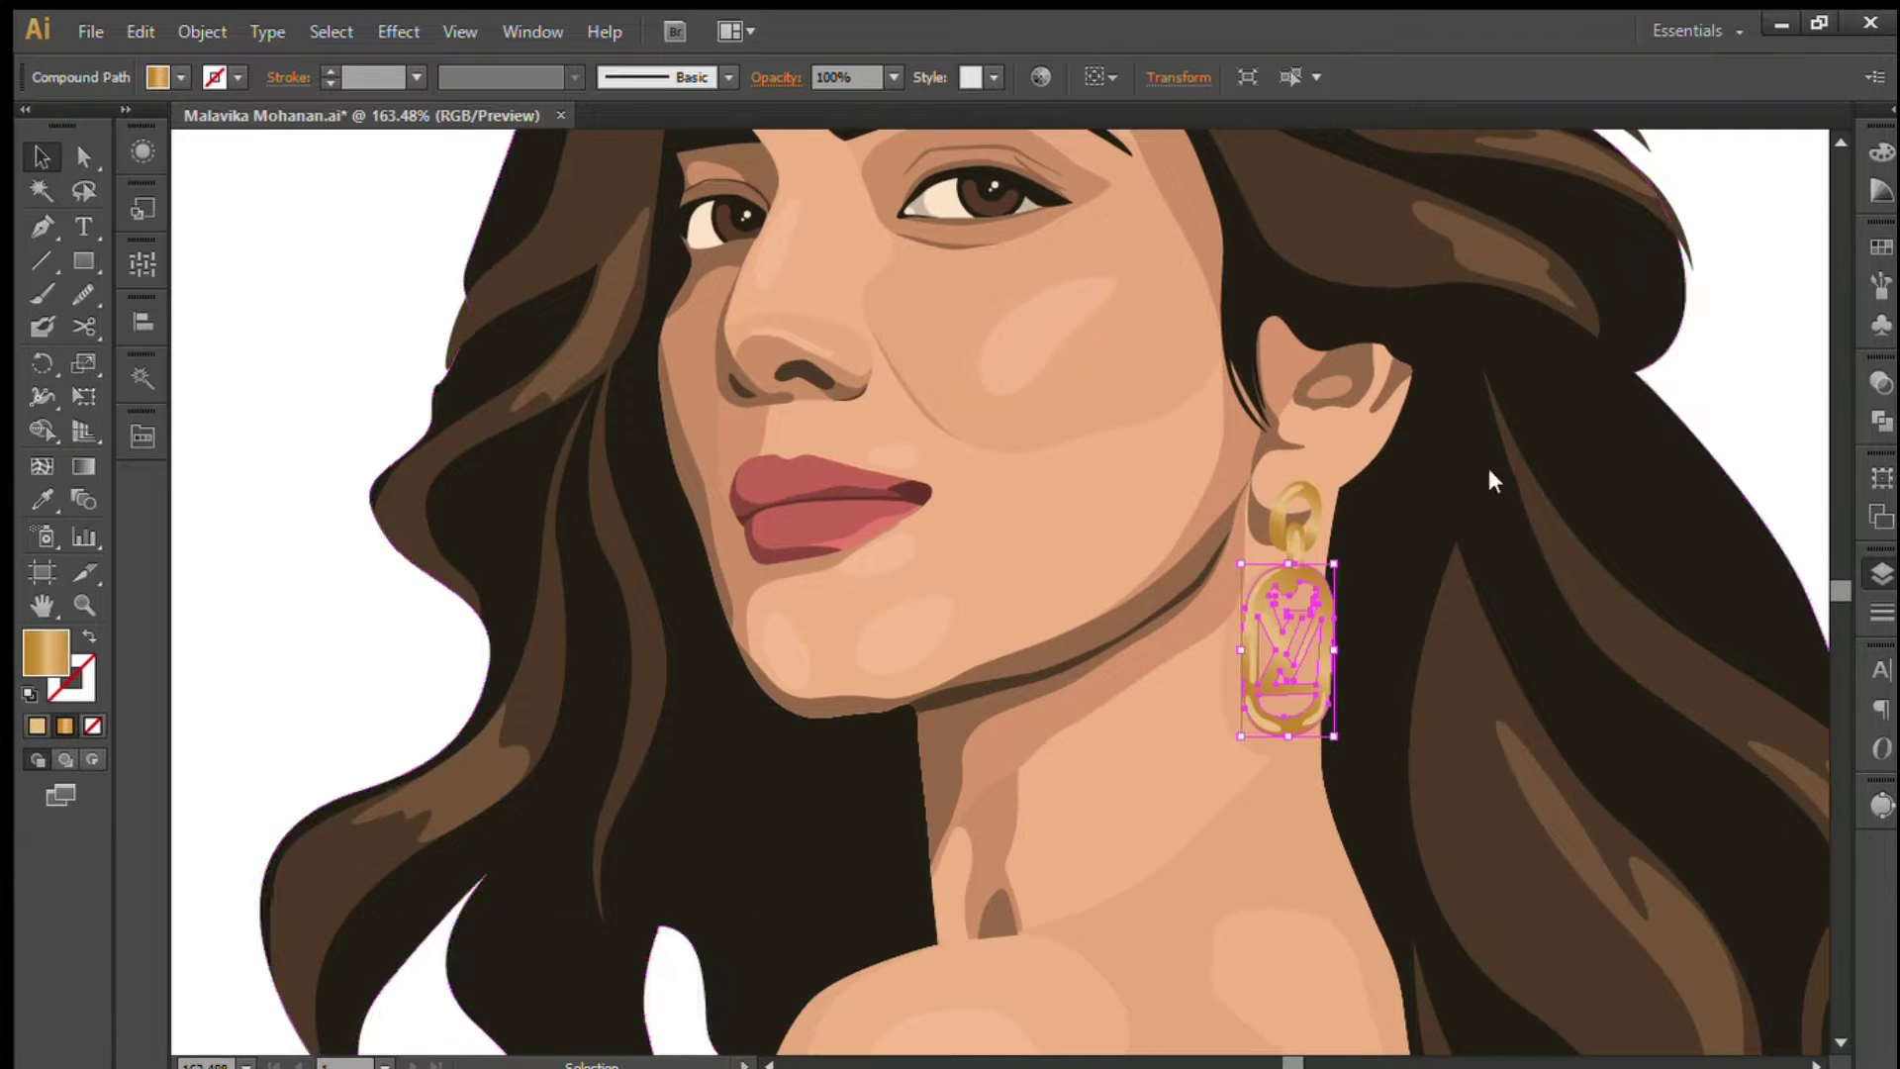
{"action": "left_click", "coordinate": [246, 649]}
{"action": "key", "text": "ctrl+z"}
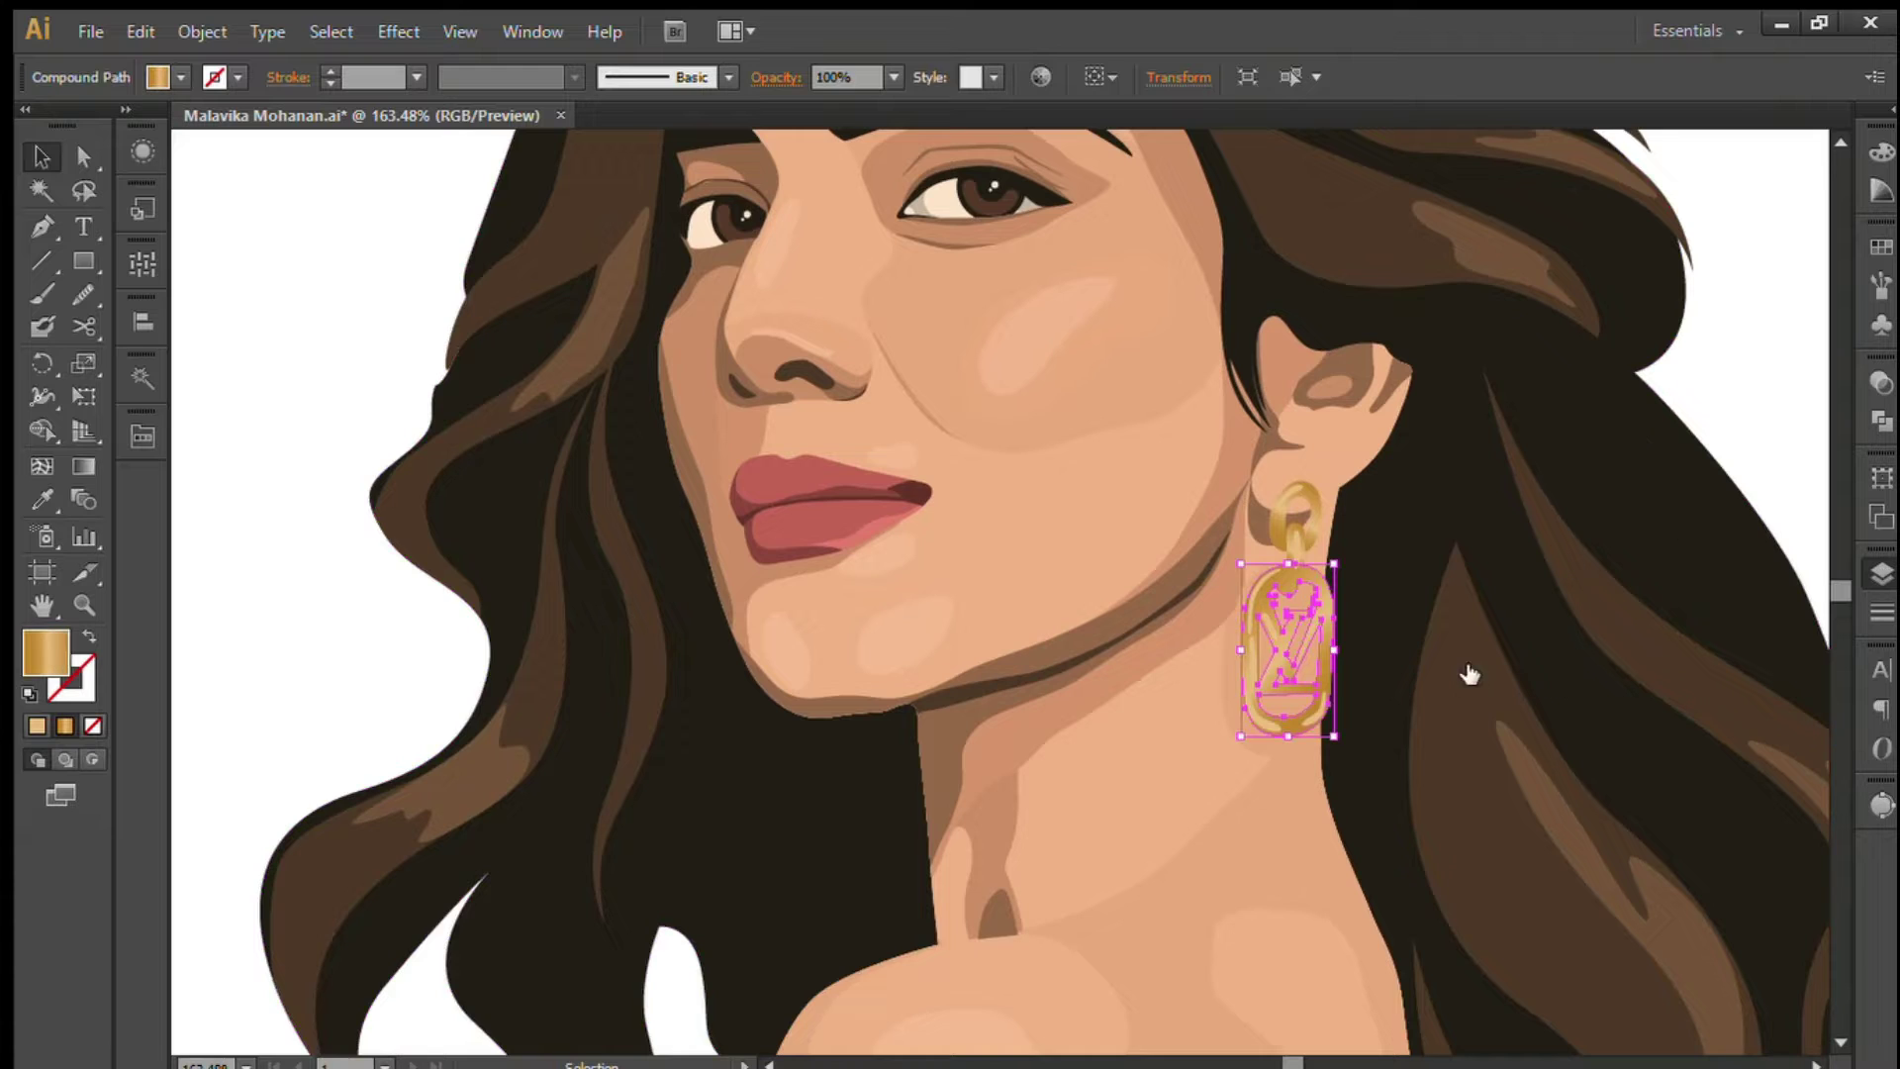
{"action": "key", "text": "ctrl+z"}
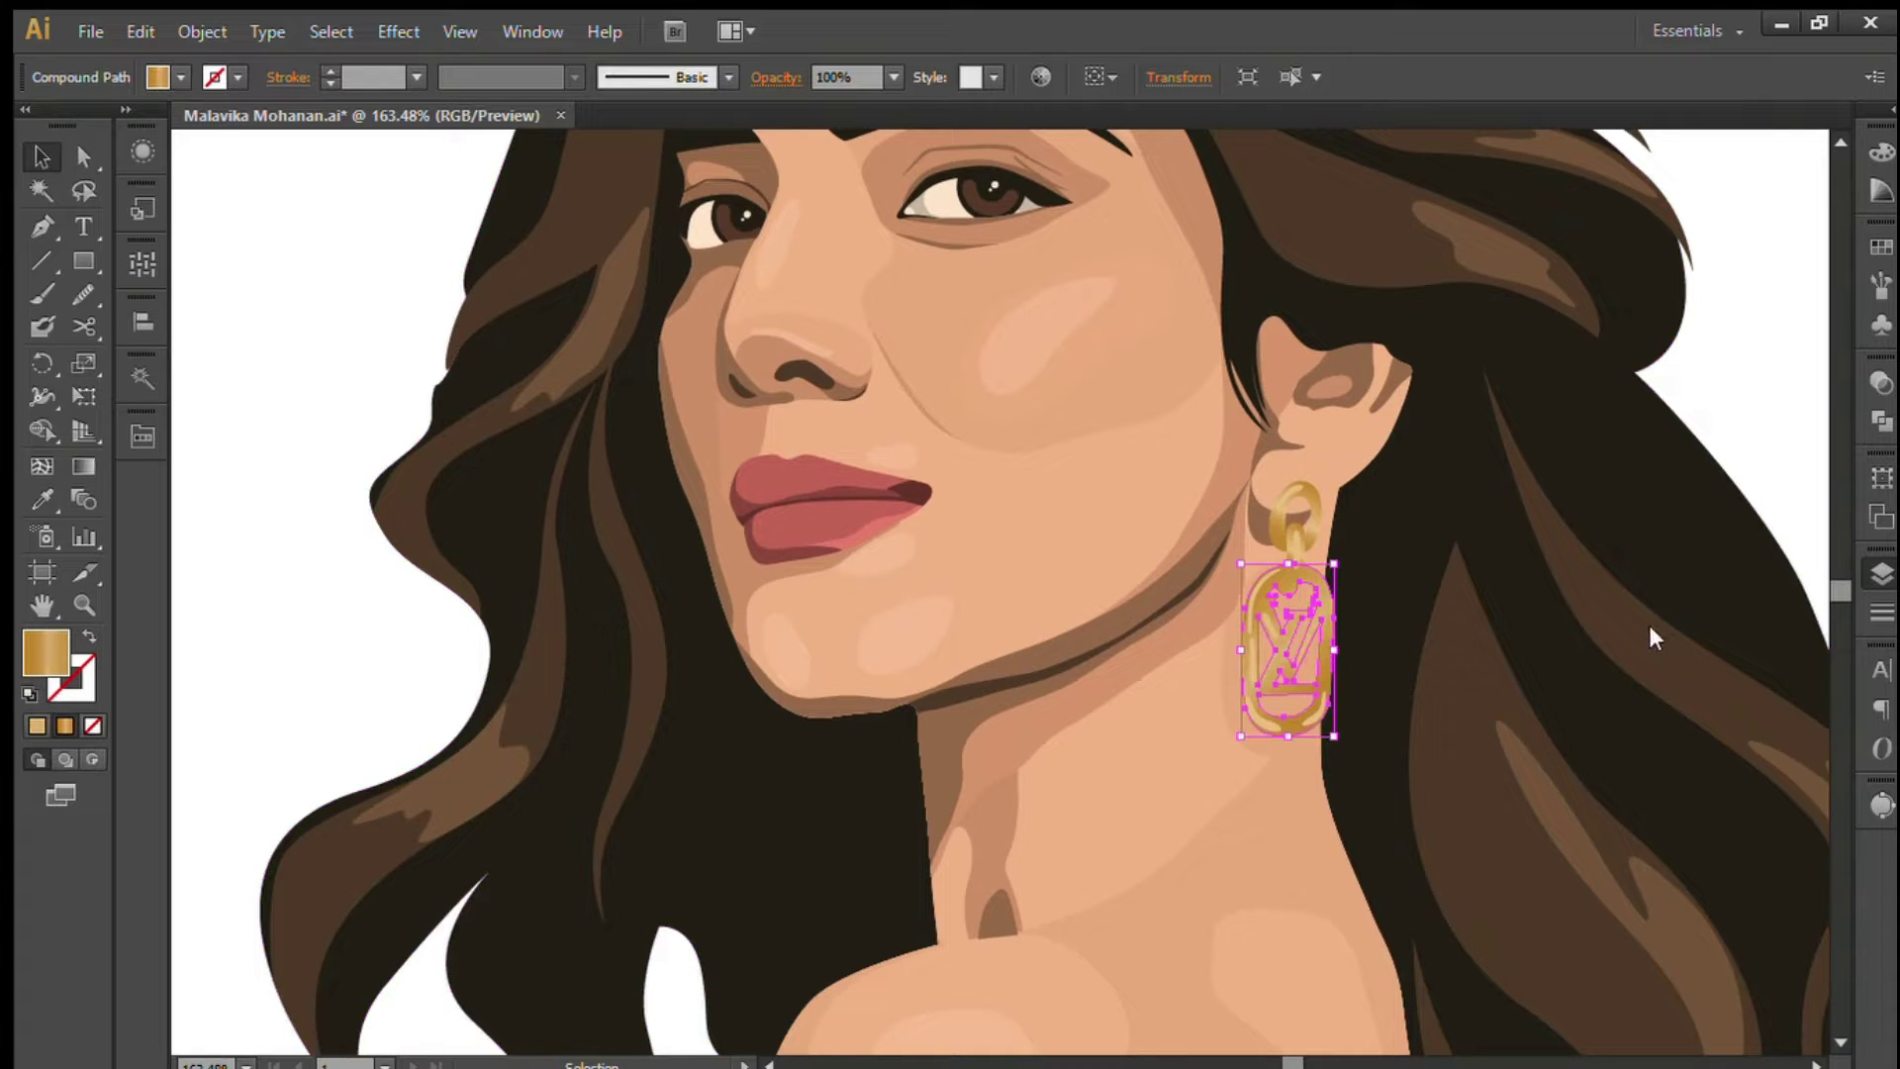
{"action": "left_click", "coordinate": [382, 556]}
{"action": "key", "text": "ctrl+shift+z"}
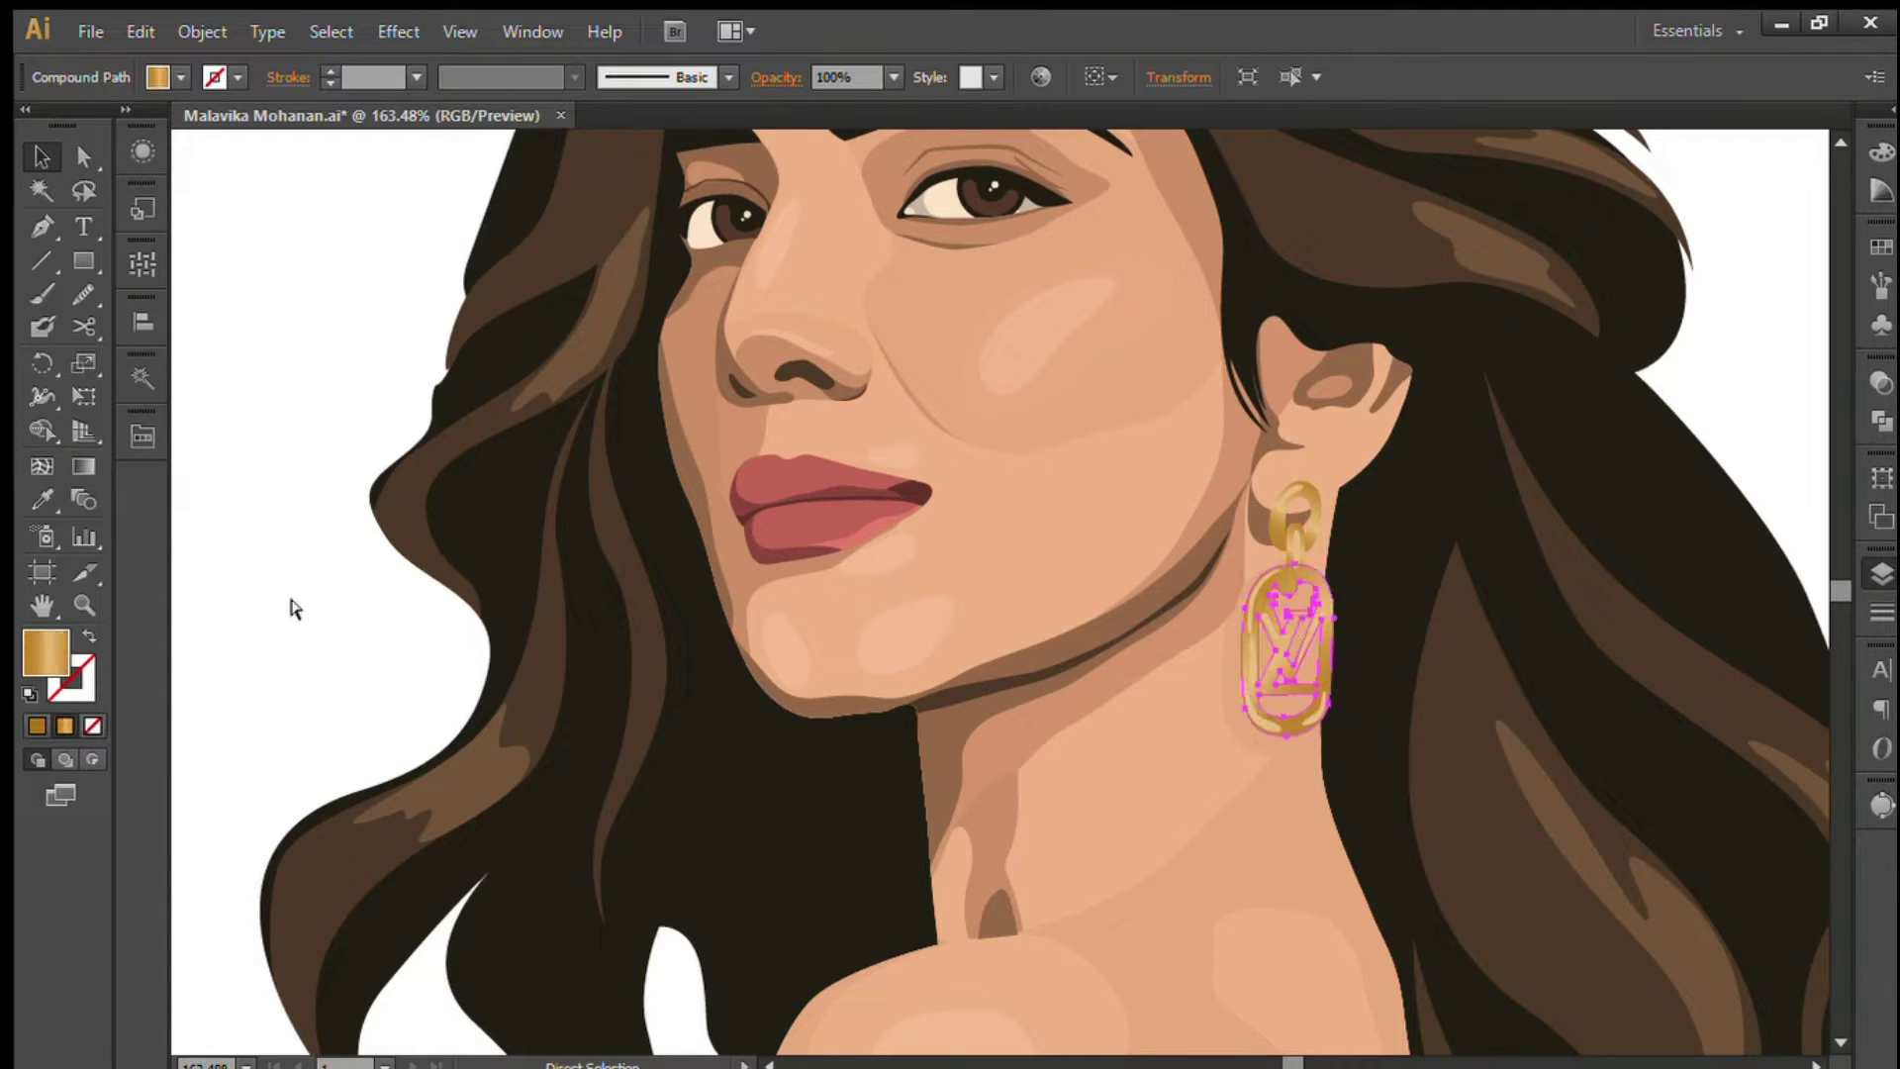
{"action": "key", "text": "ctrl+shift+a"}
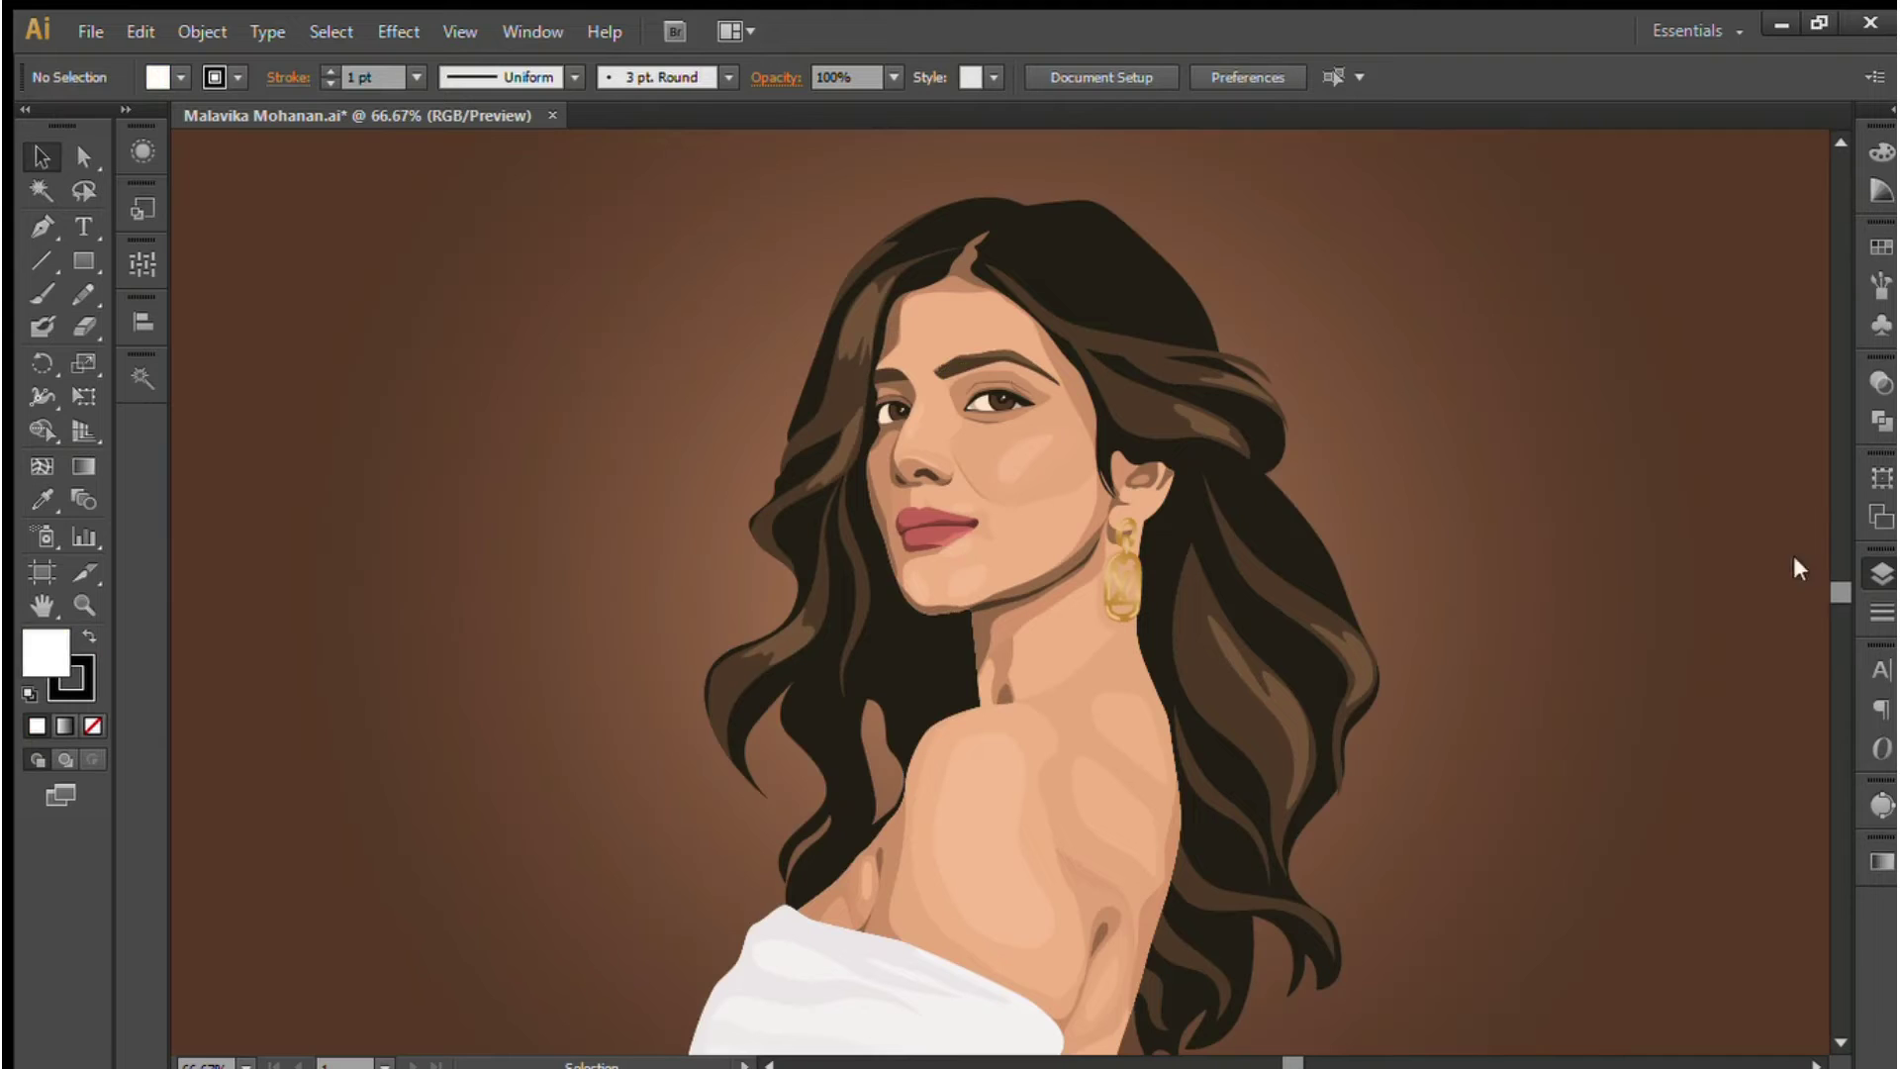
- Fit the whole artboard, portrait and brown gradient background, in the window
{"action": "key", "text": "ctrl+0"}
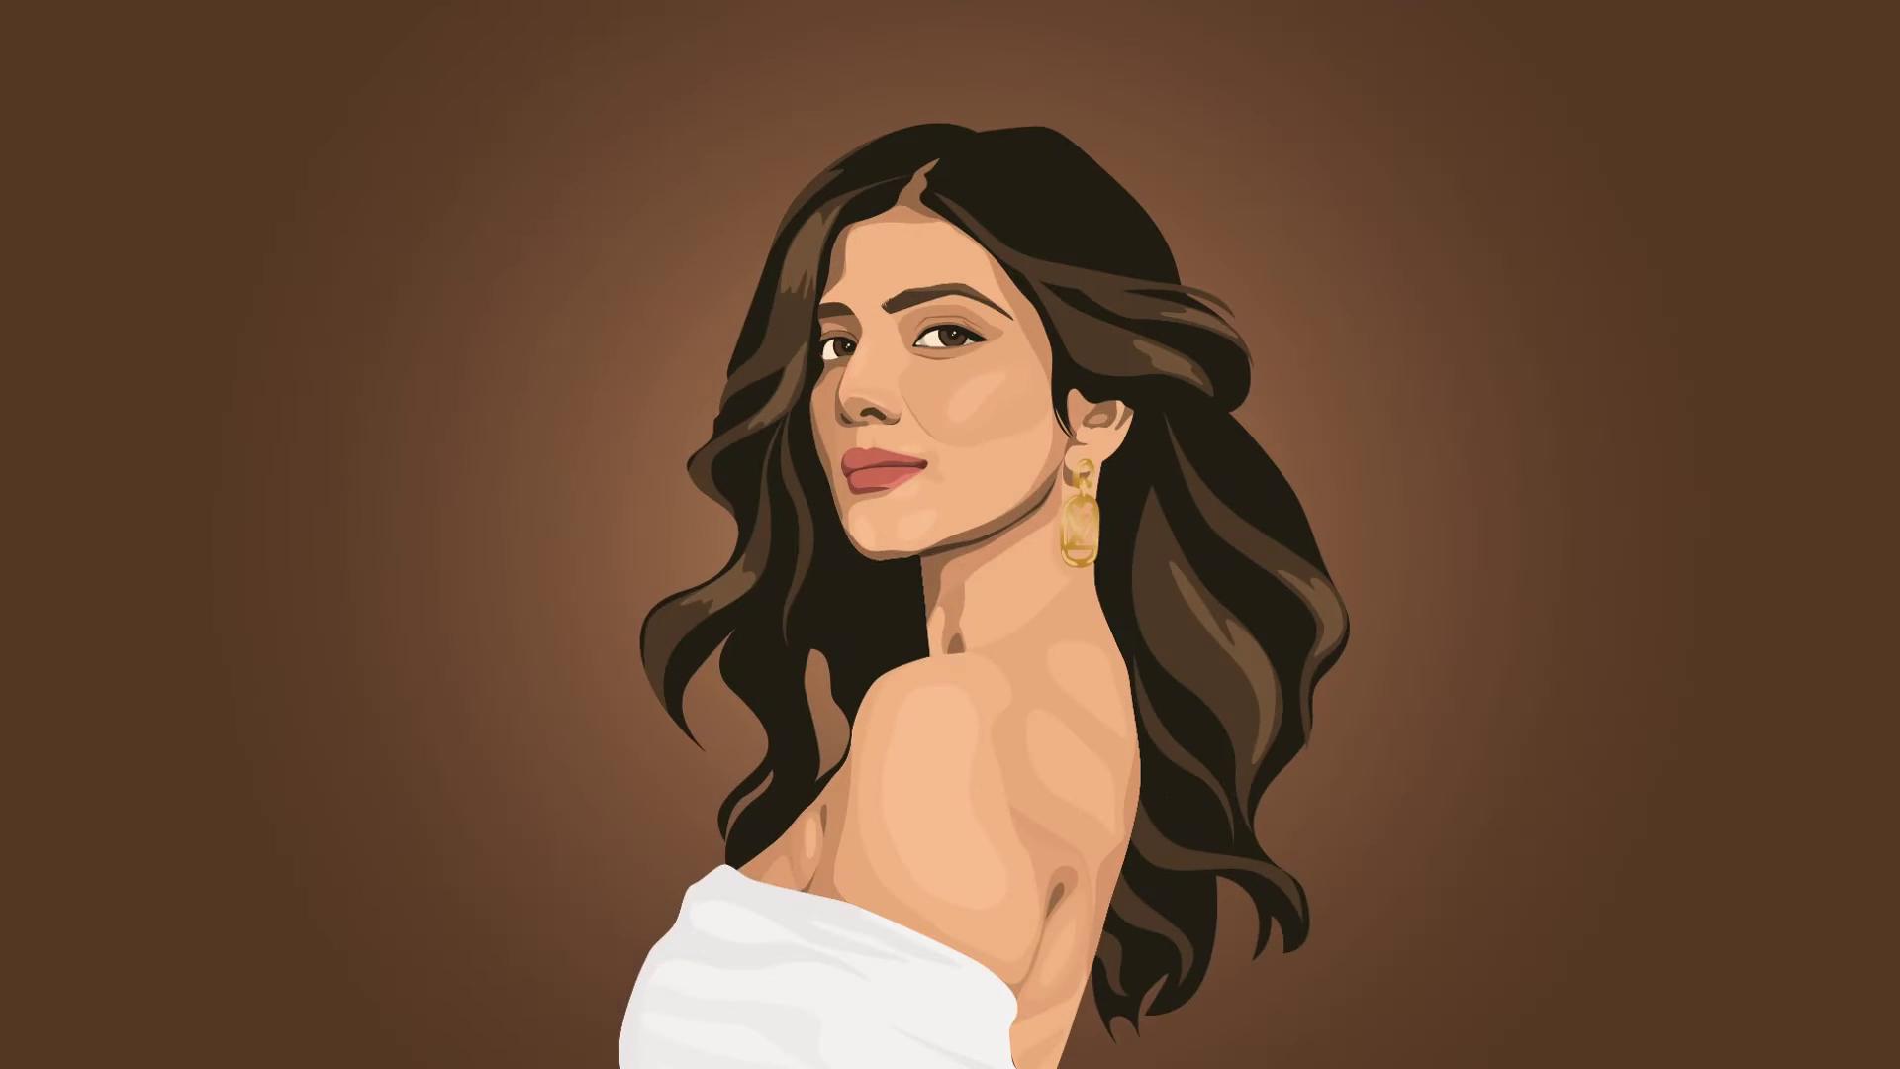